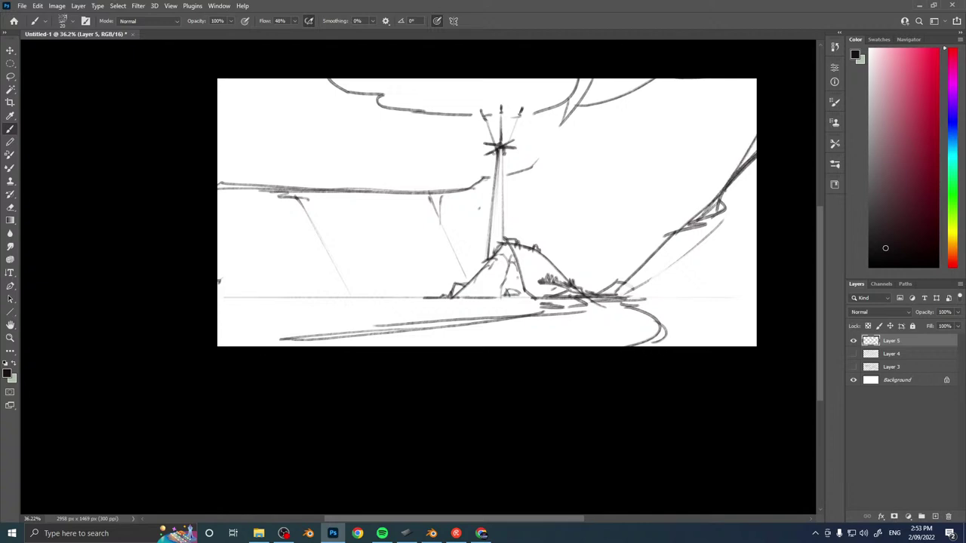
Sketch tall pointed spires with small rocks at their base and slope lines along the landscape's right side.
{"action": "left_click_drag", "start_coordinate": [657, 299], "coordinate": [650, 307]}
{"action": "mouse_move", "coordinate": [695, 271]}
{"action": "left_mouse_down"}
{"action": "mouse_move", "coordinate": [678, 287]}
{"action": "mouse_move", "coordinate": [685, 179]}
{"action": "mouse_move", "coordinate": [688, 302]}
{"action": "mouse_move", "coordinate": [656, 308]}
{"action": "mouse_move", "coordinate": [669, 261]}
{"action": "left_mouse_up"}
{"action": "left_click_drag", "start_coordinate": [669, 296], "coordinate": [672, 273]}
{"action": "mouse_move", "coordinate": [652, 294]}
{"action": "left_mouse_down"}
{"action": "mouse_move", "coordinate": [635, 305]}
{"action": "mouse_move", "coordinate": [643, 274]}
{"action": "mouse_move", "coordinate": [662, 271]}
{"action": "mouse_move", "coordinate": [658, 207]}
{"action": "mouse_move", "coordinate": [667, 276]}
{"action": "mouse_move", "coordinate": [703, 288]}
{"action": "mouse_move", "coordinate": [755, 244]}
{"action": "left_mouse_up"}
{"action": "left_click_drag", "start_coordinate": [712, 281], "coordinate": [757, 219]}
{"action": "mouse_move", "coordinate": [710, 271]}
{"action": "left_mouse_down"}
{"action": "mouse_move", "coordinate": [720, 253]}
{"action": "mouse_move", "coordinate": [703, 283]}
{"action": "mouse_move", "coordinate": [733, 244]}
{"action": "left_mouse_up"}
{"action": "mouse_move", "coordinate": [725, 297]}
{"action": "left_mouse_down"}
{"action": "mouse_move", "coordinate": [732, 294]}
{"action": "mouse_move", "coordinate": [705, 288]}
{"action": "mouse_move", "coordinate": [716, 295]}
{"action": "left_mouse_up"}
Add short ground-texture strokes to the foreground beneath the spires in the lower-right corner of the sketch.
{"action": "mouse_move", "coordinate": [671, 334]}
{"action": "left_mouse_down"}
{"action": "mouse_move", "coordinate": [731, 320]}
{"action": "mouse_move", "coordinate": [674, 332]}
{"action": "left_mouse_up"}
{"action": "left_click_drag", "start_coordinate": [663, 312], "coordinate": [684, 301]}
{"action": "mouse_move", "coordinate": [674, 313]}
{"action": "left_mouse_down"}
{"action": "mouse_move", "coordinate": [696, 306]}
{"action": "mouse_move", "coordinate": [729, 328]}
{"action": "mouse_move", "coordinate": [753, 295]}
{"action": "left_mouse_up"}
{"action": "left_click_drag", "start_coordinate": [693, 321], "coordinate": [700, 317]}
{"action": "left_click_drag", "start_coordinate": [641, 343], "coordinate": [653, 339]}
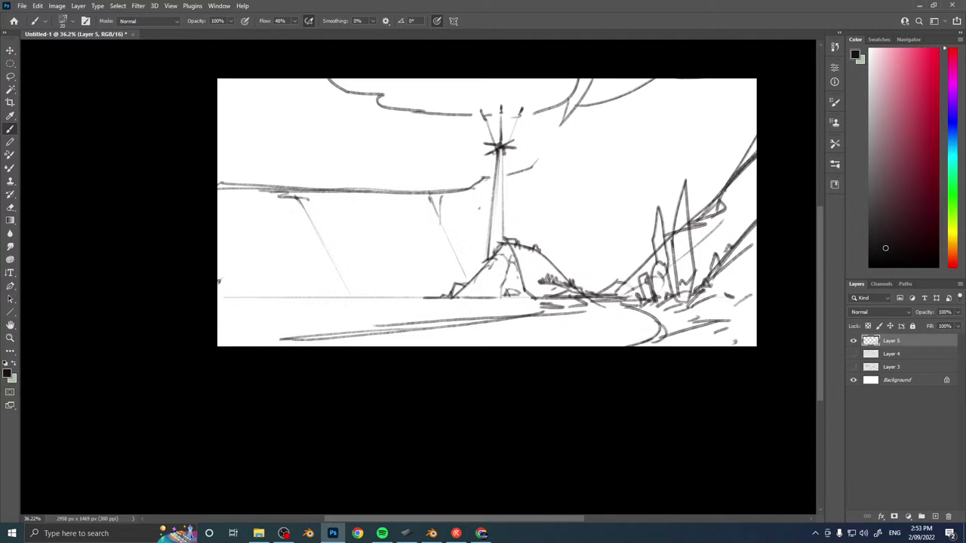
Draw curved bank lines and small hatch marks along the winding path beside the right foreground.
{"action": "mouse_move", "coordinate": [625, 306]}
{"action": "left_mouse_down"}
{"action": "mouse_move", "coordinate": [653, 326]}
{"action": "mouse_move", "coordinate": [592, 346]}
{"action": "mouse_move", "coordinate": [669, 313]}
{"action": "mouse_move", "coordinate": [690, 337]}
{"action": "left_mouse_up"}
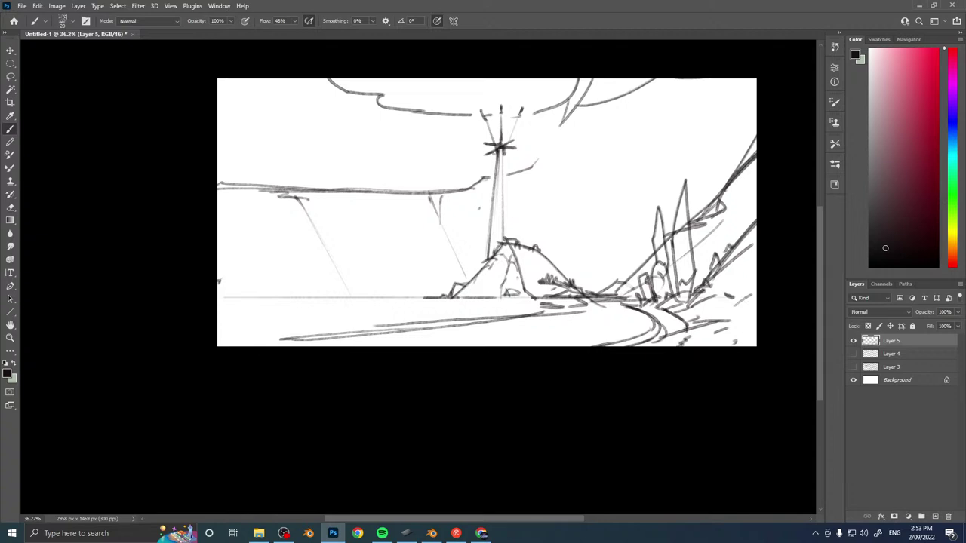
{"action": "left_click_drag", "start_coordinate": [614, 305], "coordinate": [640, 319]}
{"action": "left_click_drag", "start_coordinate": [630, 321], "coordinate": [632, 332]}
{"action": "left_click_drag", "start_coordinate": [633, 331], "coordinate": [556, 346]}
{"action": "left_click_drag", "start_coordinate": [583, 312], "coordinate": [632, 309]}
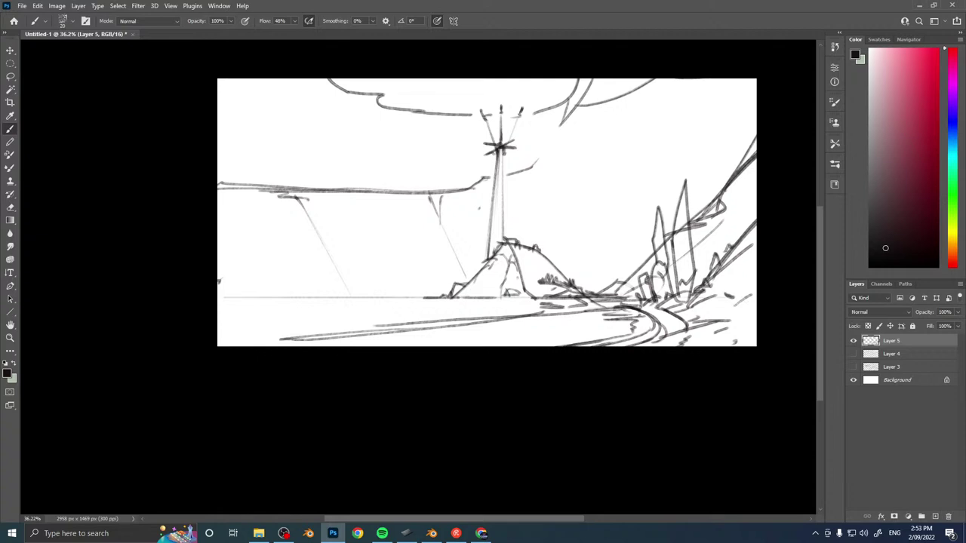
Outline a billowing cloud to the right of the tower and add small marks in the sky beside its top.
{"action": "mouse_move", "coordinate": [511, 175]}
{"action": "left_mouse_down"}
{"action": "mouse_move", "coordinate": [619, 145]}
{"action": "mouse_move", "coordinate": [625, 126]}
{"action": "mouse_move", "coordinate": [613, 97]}
{"action": "left_mouse_up"}
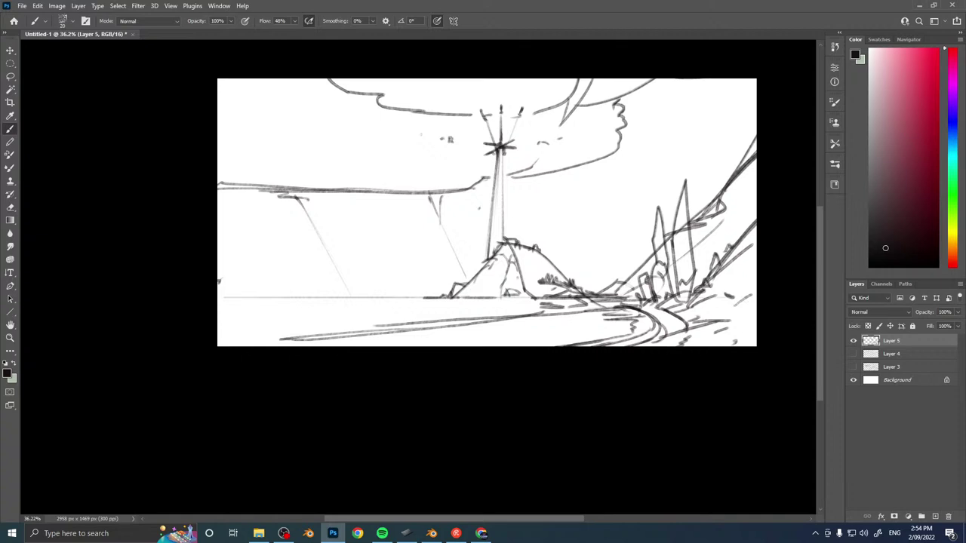
{"action": "left_click_drag", "start_coordinate": [438, 144], "coordinate": [444, 138]}
{"action": "left_click_drag", "start_coordinate": [515, 178], "coordinate": [505, 182]}
Sketch rounded background forms with flat base lines behind the lower tower on both sides.
{"action": "mouse_move", "coordinate": [485, 225]}
{"action": "left_mouse_down"}
{"action": "mouse_move", "coordinate": [476, 243]}
{"action": "mouse_move", "coordinate": [391, 264]}
{"action": "mouse_move", "coordinate": [483, 262]}
{"action": "left_mouse_up"}
{"action": "left_click_drag", "start_coordinate": [412, 264], "coordinate": [490, 261]}
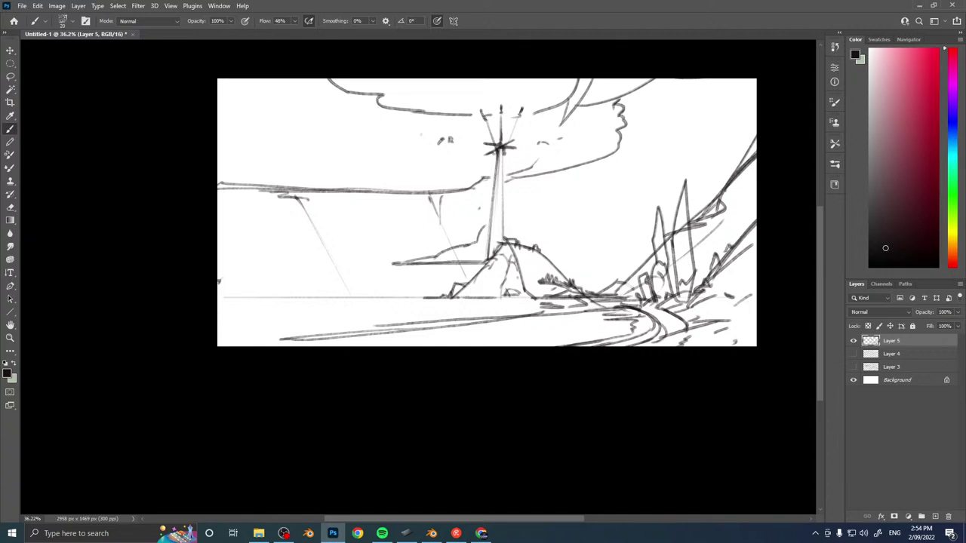
{"action": "left_click_drag", "start_coordinate": [504, 215], "coordinate": [636, 256]}
{"action": "left_click_drag", "start_coordinate": [552, 263], "coordinate": [616, 262]}
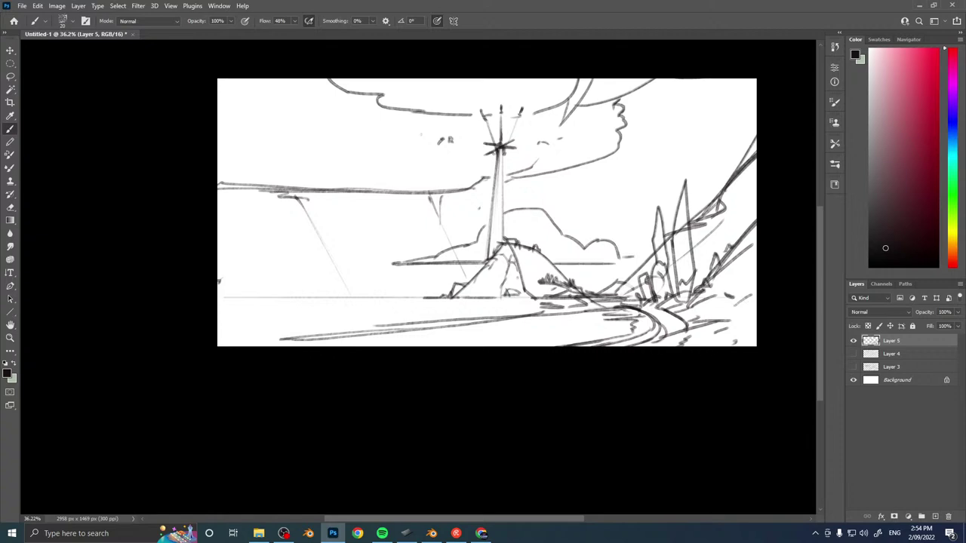
{"action": "mouse_move", "coordinate": [550, 263]}
{"action": "left_mouse_down"}
{"action": "mouse_move", "coordinate": [649, 263]}
{"action": "mouse_move", "coordinate": [642, 255]}
{"action": "mouse_move", "coordinate": [652, 253]}
{"action": "left_mouse_up"}
Hide Layer 5, briefly view the Layer 3 and Layer 4 sketches, and leave only the background visible.
{"action": "left_click", "coordinate": [853, 340]}
{"action": "left_click", "coordinate": [854, 367]}
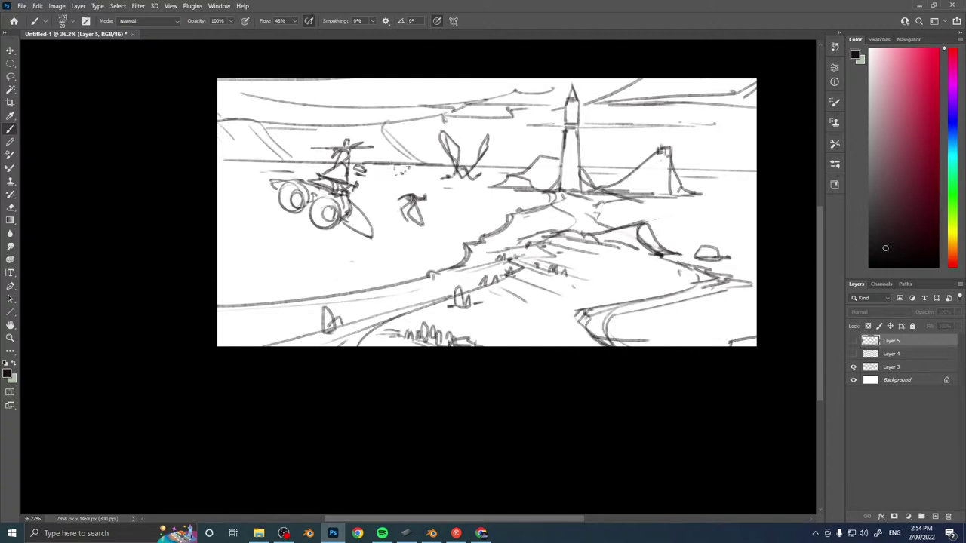
{"action": "left_click", "coordinate": [854, 367]}
{"action": "left_click", "coordinate": [854, 354]}
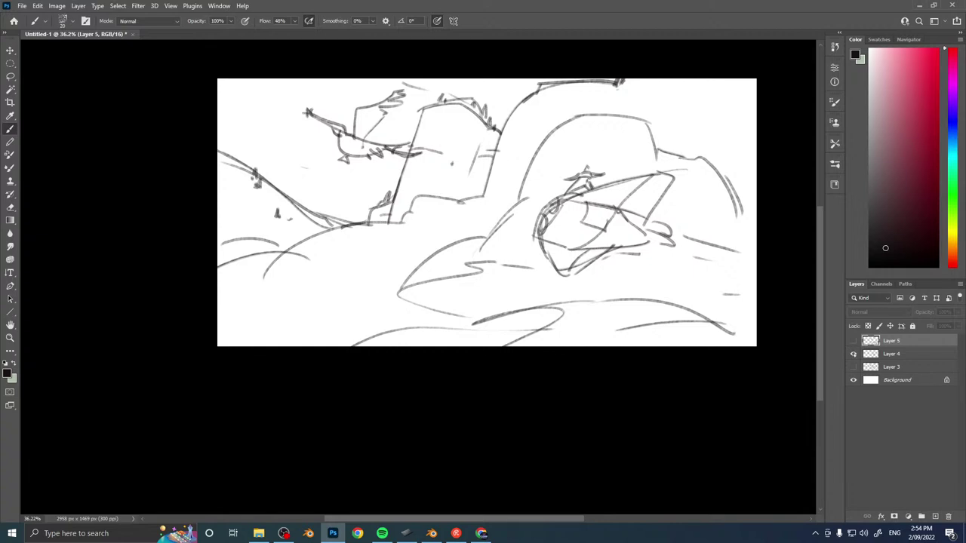
{"action": "left_click", "coordinate": [854, 354]}
{"action": "left_click", "coordinate": [854, 340]}
{"action": "left_click", "coordinate": [854, 341]}
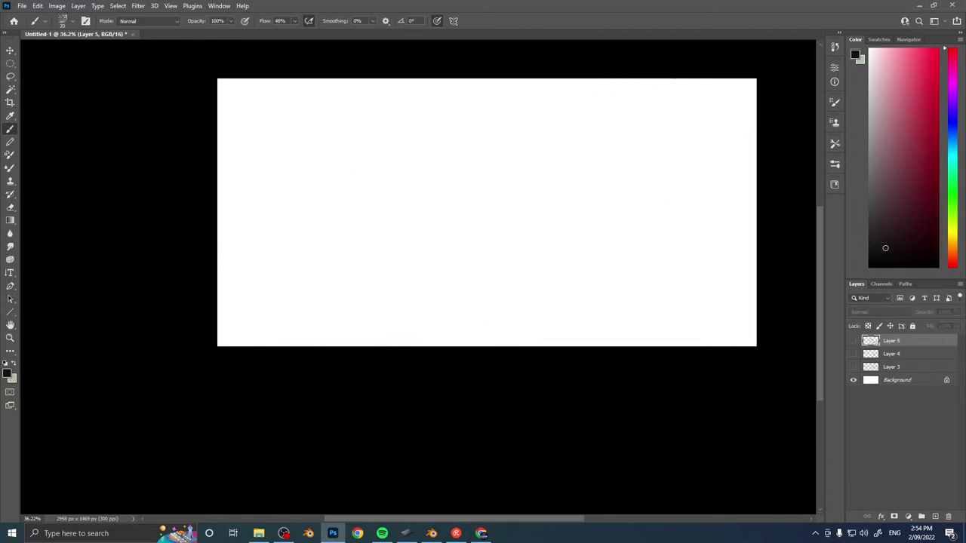
On a new layer, outline a large peaked rock formation with a jutting left ledge and a sloping right shoulder.
{"action": "key", "text": "ctrl+shift+alt+n"}
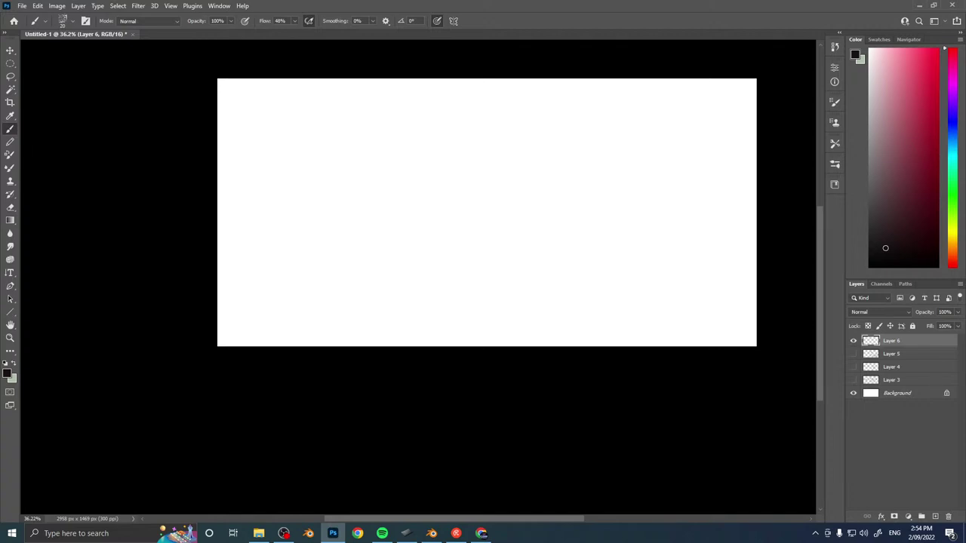
{"action": "mouse_move", "coordinate": [566, 130]}
{"action": "left_mouse_down"}
{"action": "mouse_move", "coordinate": [567, 144]}
{"action": "mouse_move", "coordinate": [495, 175]}
{"action": "mouse_move", "coordinate": [489, 212]}
{"action": "mouse_move", "coordinate": [389, 242]}
{"action": "left_mouse_up"}
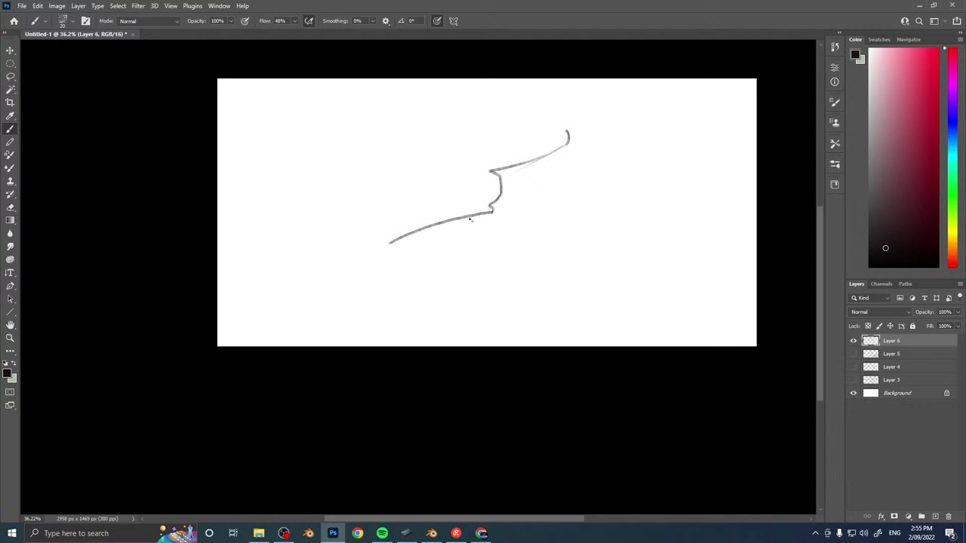
{"action": "key", "text": "ctrl+z"}
{"action": "mouse_move", "coordinate": [491, 211]}
{"action": "left_mouse_down"}
{"action": "mouse_move", "coordinate": [375, 286]}
{"action": "mouse_move", "coordinate": [509, 334]}
{"action": "left_mouse_up"}
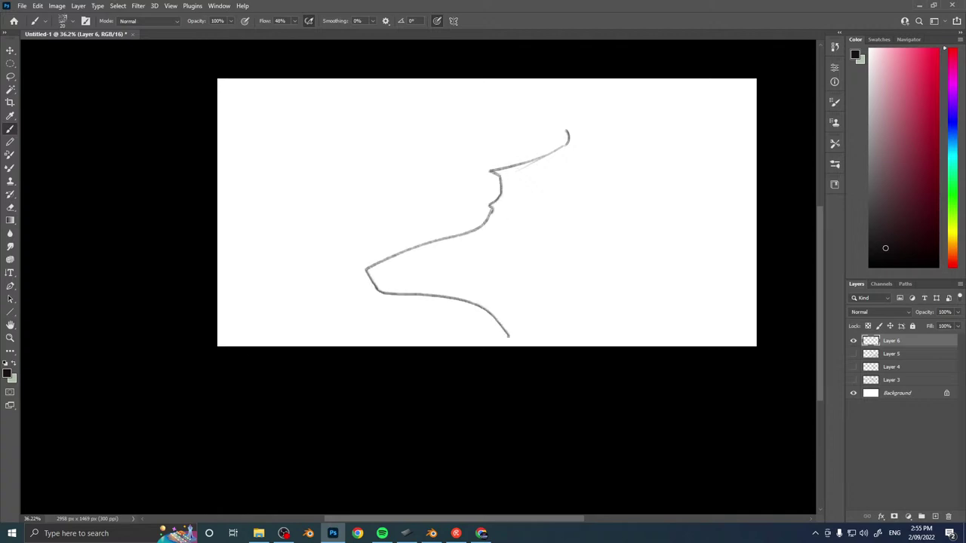
{"action": "mouse_move", "coordinate": [566, 130]}
{"action": "left_mouse_down"}
{"action": "mouse_move", "coordinate": [569, 170]}
{"action": "mouse_move", "coordinate": [612, 235]}
{"action": "mouse_move", "coordinate": [591, 257]}
{"action": "mouse_move", "coordinate": [594, 286]}
{"action": "mouse_move", "coordinate": [716, 334]}
{"action": "left_mouse_up"}
{"action": "mouse_move", "coordinate": [502, 327]}
{"action": "left_mouse_down"}
{"action": "mouse_move", "coordinate": [499, 345]}
{"action": "mouse_move", "coordinate": [476, 345]}
{"action": "left_mouse_up"}
{"action": "left_click_drag", "start_coordinate": [712, 333], "coordinate": [725, 345]}
Sketch a jagged inner ridge through the middle of the rock formation, running down to the canvas's lower edge.
{"action": "left_click_drag", "start_coordinate": [545, 230], "coordinate": [520, 257]}
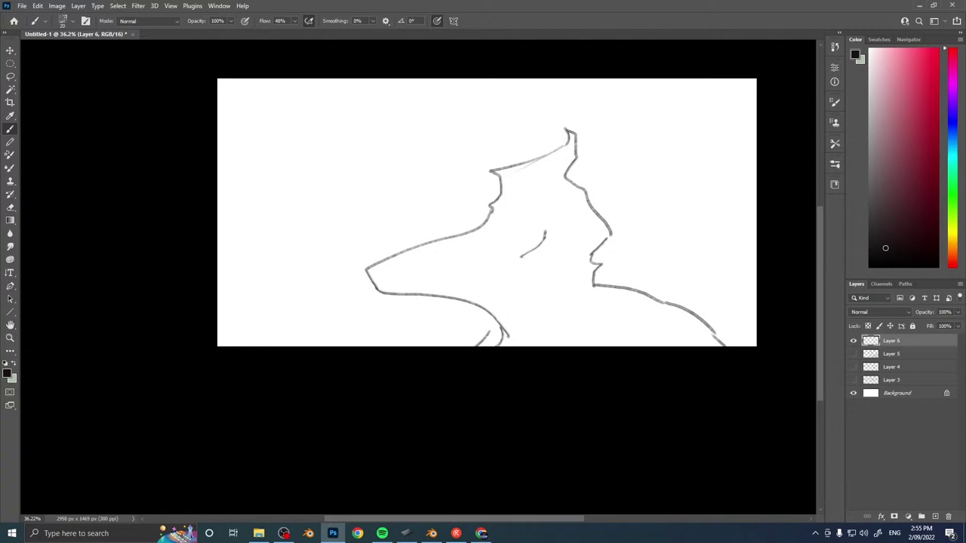
{"action": "left_click_drag", "start_coordinate": [521, 257], "coordinate": [536, 271]}
{"action": "left_click_drag", "start_coordinate": [546, 218], "coordinate": [545, 228]}
{"action": "left_click_drag", "start_coordinate": [537, 274], "coordinate": [532, 294]}
{"action": "left_click_drag", "start_coordinate": [541, 240], "coordinate": [516, 253]}
{"action": "left_click_drag", "start_coordinate": [547, 225], "coordinate": [554, 246]}
{"action": "mouse_move", "coordinate": [532, 295]}
{"action": "left_mouse_down"}
{"action": "mouse_move", "coordinate": [625, 335]}
{"action": "mouse_move", "coordinate": [627, 345]}
{"action": "left_mouse_up"}
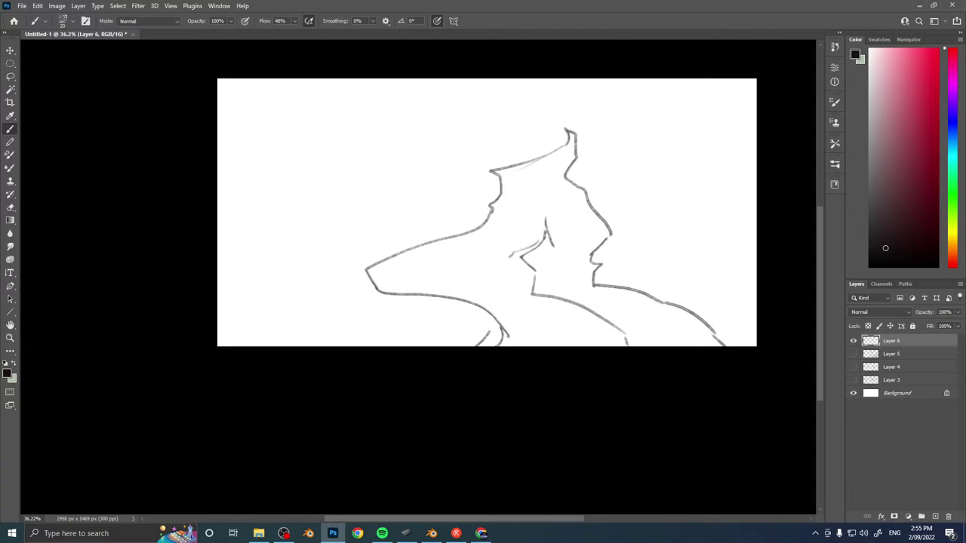
Add curved contours at the formation's lower middle and reinforce the outline around its upper ledge and right side.
{"action": "mouse_move", "coordinate": [492, 280]}
{"action": "left_mouse_down"}
{"action": "mouse_move", "coordinate": [504, 322]}
{"action": "mouse_move", "coordinate": [527, 344]}
{"action": "left_mouse_up"}
{"action": "left_click_drag", "start_coordinate": [539, 272], "coordinate": [569, 295]}
{"action": "mouse_move", "coordinate": [556, 245]}
{"action": "left_mouse_down"}
{"action": "mouse_move", "coordinate": [540, 272]}
{"action": "mouse_move", "coordinate": [481, 278]}
{"action": "left_mouse_up"}
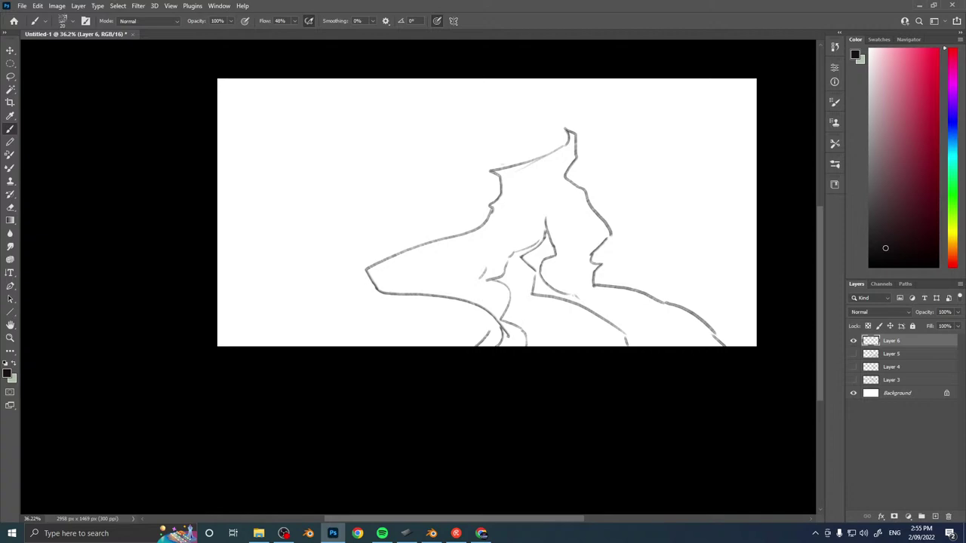
{"action": "mouse_move", "coordinate": [505, 162]}
{"action": "left_mouse_down"}
{"action": "mouse_move", "coordinate": [487, 175]}
{"action": "mouse_move", "coordinate": [532, 157]}
{"action": "mouse_move", "coordinate": [595, 191]}
{"action": "mouse_move", "coordinate": [597, 204]}
{"action": "left_mouse_up"}
{"action": "left_click_drag", "start_coordinate": [489, 208], "coordinate": [476, 230]}
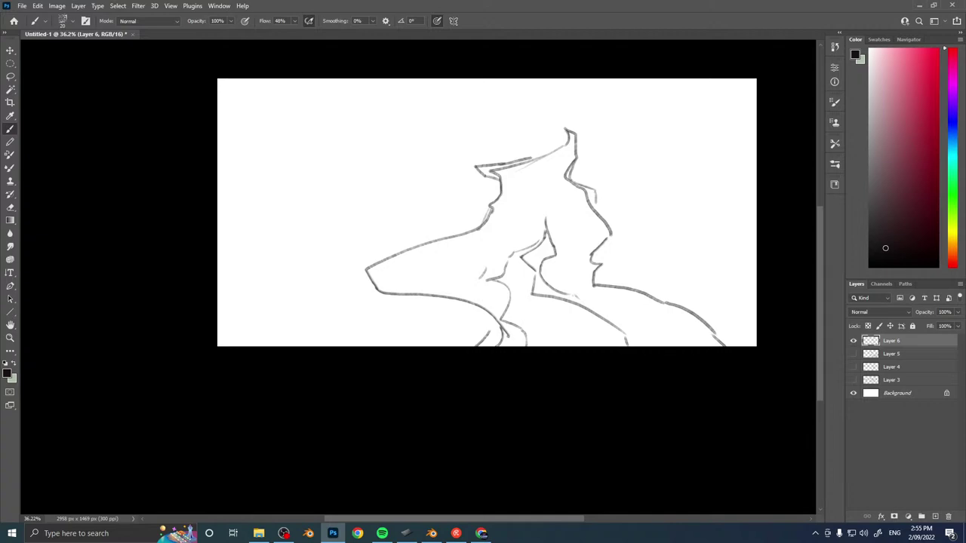
Erase the inner ridge and contour lines from the middle of the rock formation.
{"action": "key", "text": "e"}
{"action": "mouse_move", "coordinate": [549, 233]}
{"action": "left_mouse_down"}
{"action": "mouse_move", "coordinate": [531, 266]}
{"action": "mouse_move", "coordinate": [545, 225]}
{"action": "left_mouse_up"}
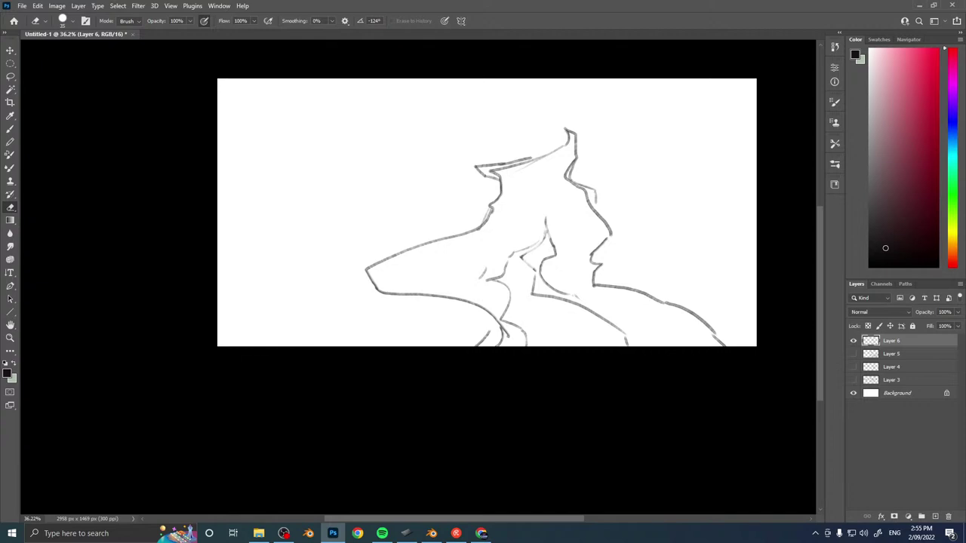
{"action": "left_click_drag", "start_coordinate": [526, 262], "coordinate": [534, 294]}
{"action": "mouse_move", "coordinate": [546, 219]}
{"action": "left_mouse_down"}
{"action": "mouse_move", "coordinate": [555, 298]}
{"action": "mouse_move", "coordinate": [595, 313]}
{"action": "mouse_move", "coordinate": [578, 302]}
{"action": "left_mouse_up"}
{"action": "left_click_drag", "start_coordinate": [626, 336], "coordinate": [628, 346]}
{"action": "left_click_drag", "start_coordinate": [522, 257], "coordinate": [481, 277]}
{"action": "mouse_move", "coordinate": [525, 250]}
{"action": "left_mouse_down"}
{"action": "mouse_move", "coordinate": [509, 259]}
{"action": "mouse_move", "coordinate": [508, 308]}
{"action": "left_mouse_up"}
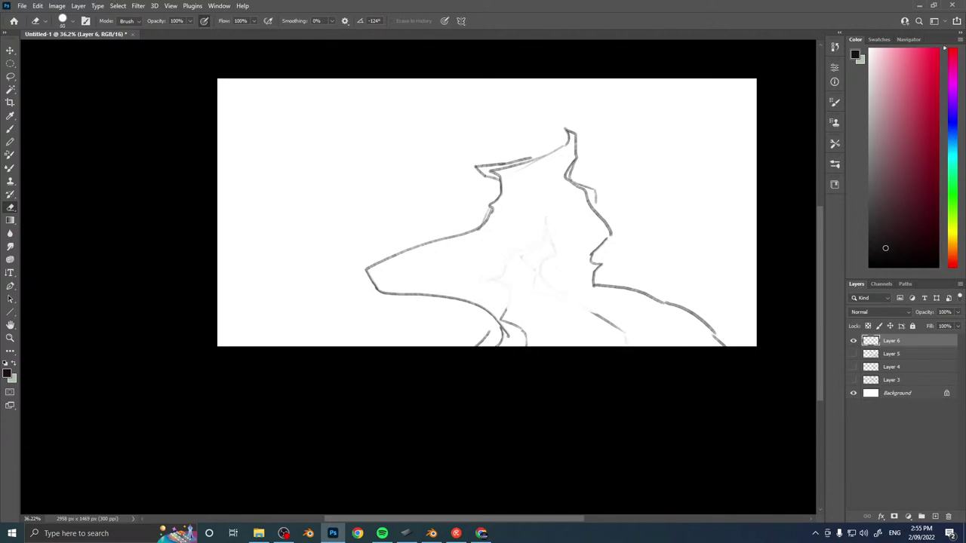
{"action": "left_click_drag", "start_coordinate": [591, 313], "coordinate": [623, 332]}
Add curved lines under the formation's left ledge and refine the notched edge below its upper ledge.
{"action": "key", "text": "b"}
{"action": "left_click_drag", "start_coordinate": [435, 255], "coordinate": [485, 245]}
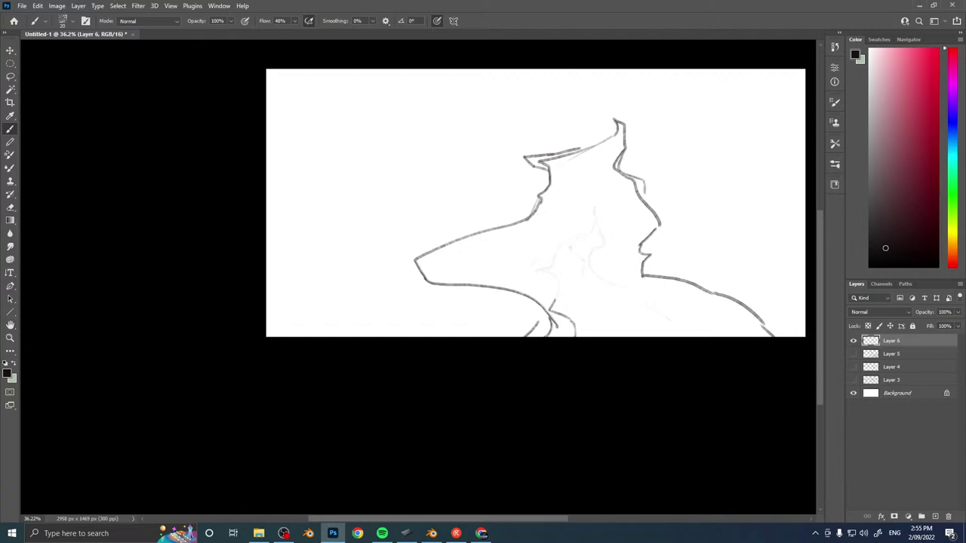
{"action": "mouse_move", "coordinate": [551, 299]}
{"action": "left_mouse_down"}
{"action": "mouse_move", "coordinate": [526, 299]}
{"action": "mouse_move", "coordinate": [505, 337]}
{"action": "left_mouse_up"}
{"action": "left_click_drag", "start_coordinate": [538, 181], "coordinate": [534, 214]}
Add a new layer and lower the opacity of Layer 6 to 36%.
{"action": "key", "text": "ctrl+shift+alt+n"}
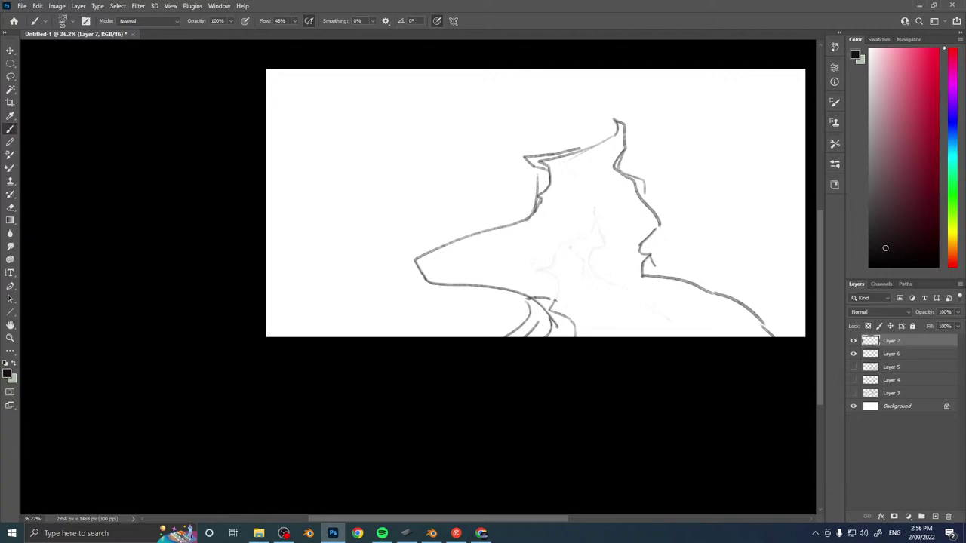
{"action": "key", "text": "e"}
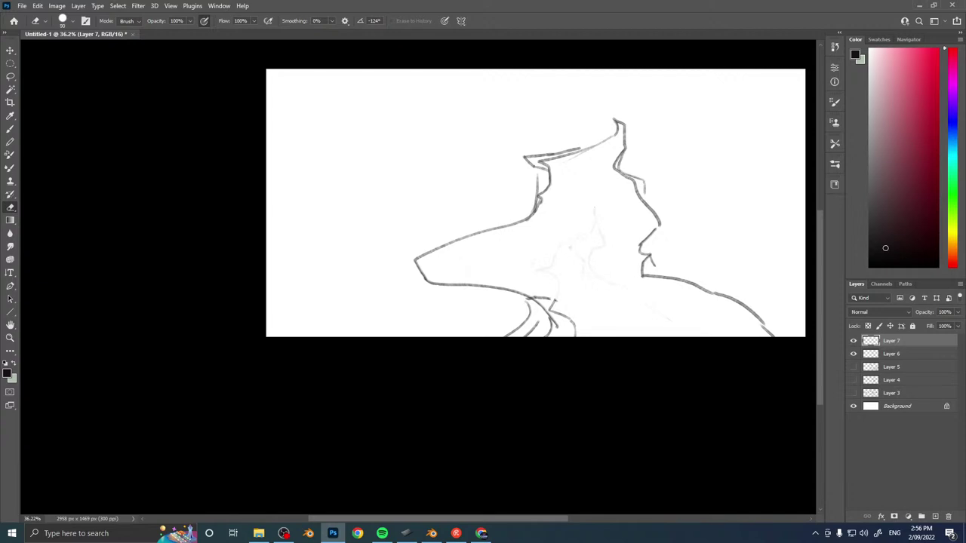
{"action": "left_click", "coordinate": [892, 354]}
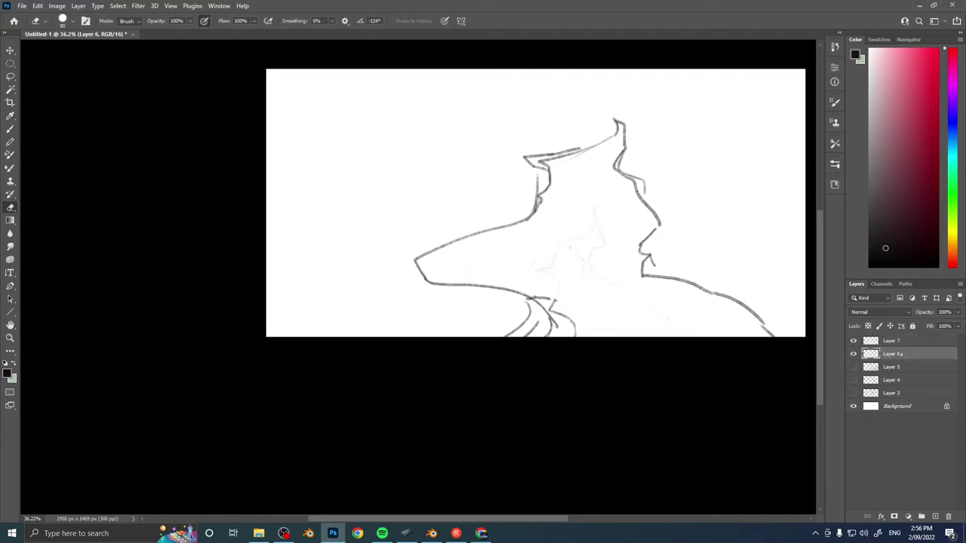
{"action": "left_click_drag", "start_coordinate": [929, 314], "coordinate": [909, 313]}
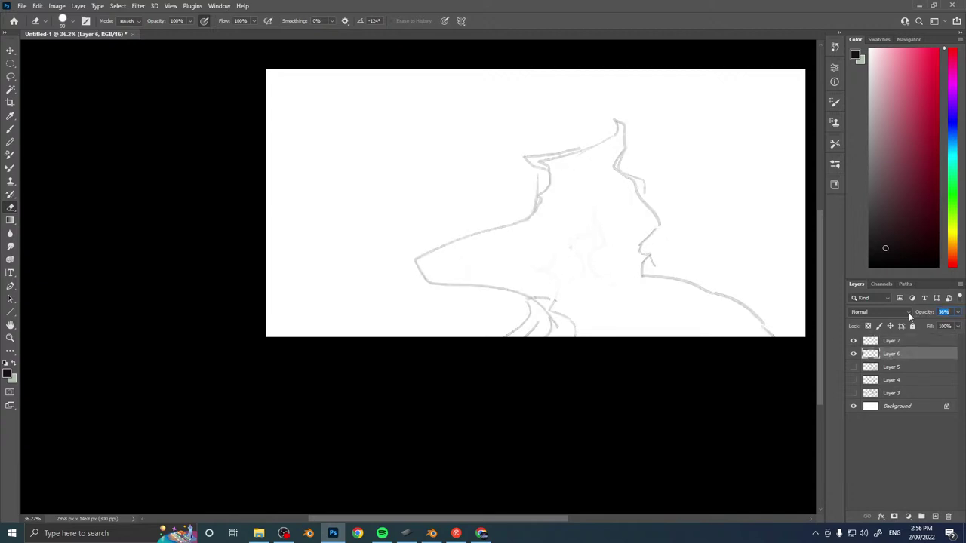
Undo the trial arc on Layer 6 and add a new layer above Layer 7.
{"action": "key", "text": "b"}
{"action": "left_click_drag", "start_coordinate": [267, 225], "coordinate": [452, 335]}
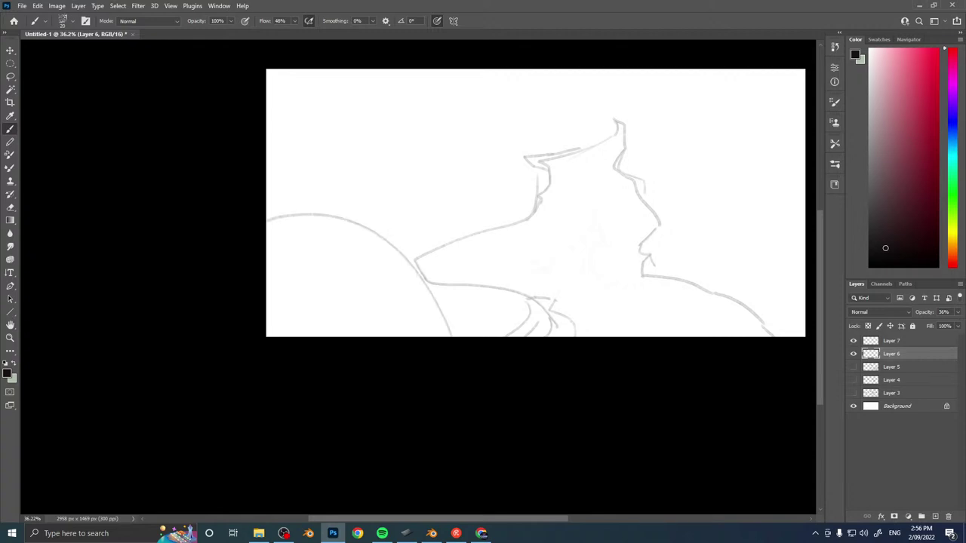
{"action": "key", "text": "ctrl+z"}
{"action": "left_click", "coordinate": [917, 342]}
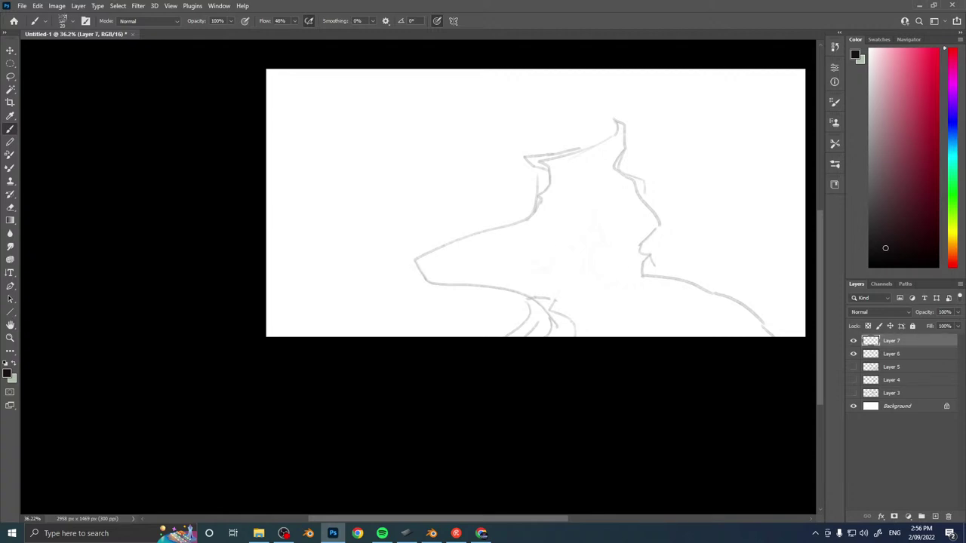
{"action": "key", "text": "ctrl+shift+alt+n"}
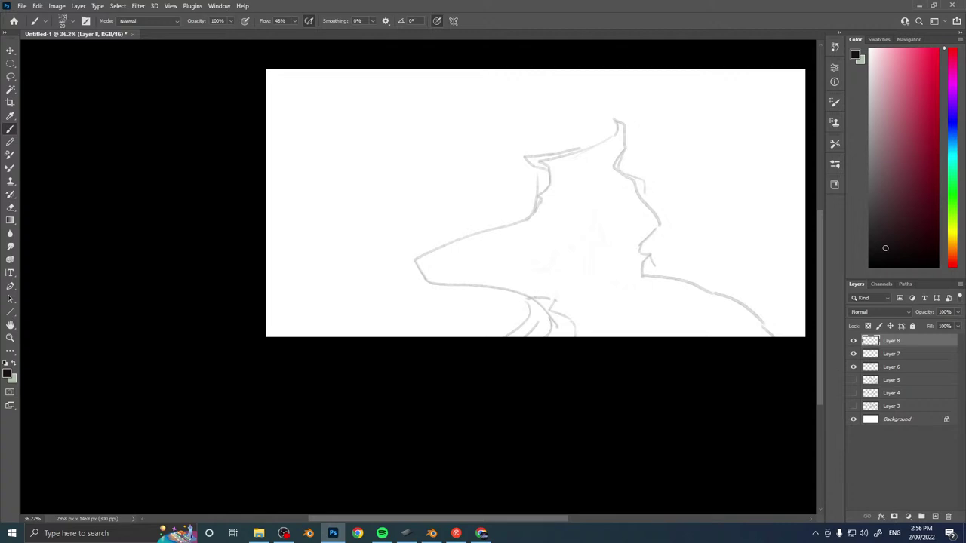
{"action": "mouse_move", "coordinate": [562, 113]}
{"action": "left_mouse_down"}
{"action": "mouse_move", "coordinate": [583, 149]}
{"action": "mouse_move", "coordinate": [383, 252]}
{"action": "mouse_move", "coordinate": [526, 81]}
{"action": "left_mouse_up"}
{"action": "key", "text": "ctrl+z"}
{"action": "key", "text": "ctrl+z"}
{"action": "mouse_move", "coordinate": [581, 131]}
{"action": "left_mouse_down"}
{"action": "mouse_move", "coordinate": [372, 237]}
{"action": "mouse_move", "coordinate": [505, 92]}
{"action": "left_mouse_up"}
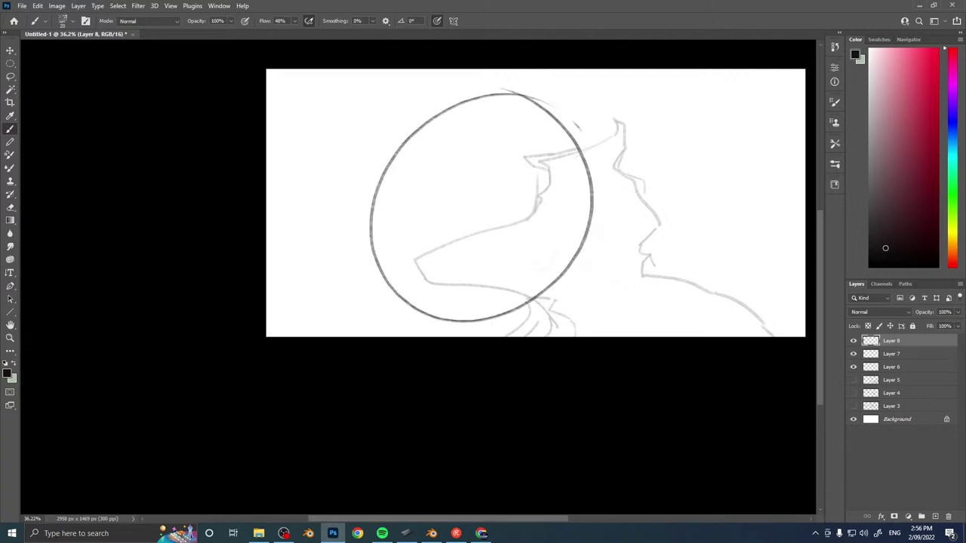
{"action": "key", "text": "ctrl+z"}
Draw a large circle, then enlarge and reposition it so its upper arc sweeps across the canvas's lower-left corner.
{"action": "mouse_move", "coordinate": [580, 144]}
{"action": "left_mouse_down"}
{"action": "mouse_move", "coordinate": [621, 202]}
{"action": "mouse_move", "coordinate": [517, 121]}
{"action": "mouse_move", "coordinate": [413, 135]}
{"action": "mouse_move", "coordinate": [588, 132]}
{"action": "left_mouse_up"}
{"action": "key", "text": "ctrl+z"}
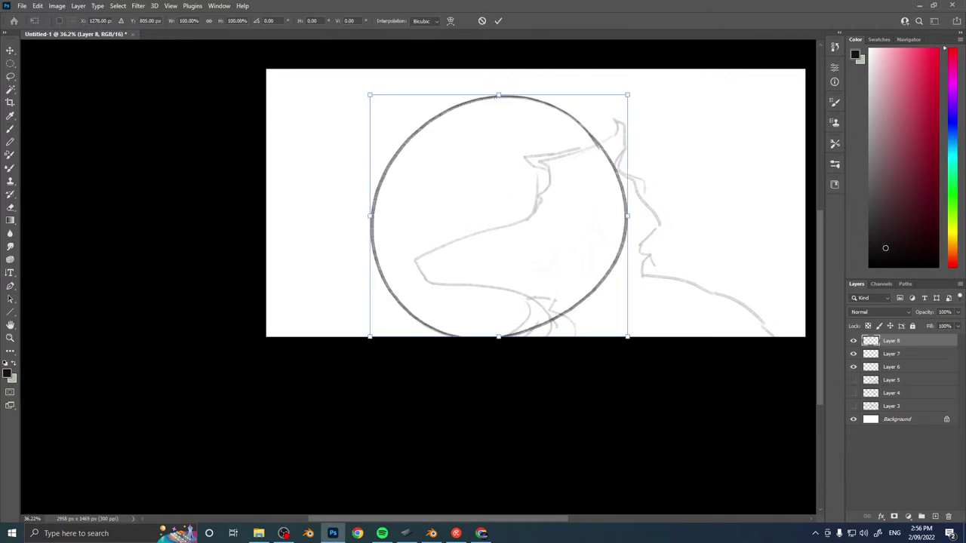
{"action": "left_click_drag", "start_coordinate": [498, 95], "coordinate": [481, 96], "text": "ctrl"}
{"action": "key", "text": "ctrl+z"}
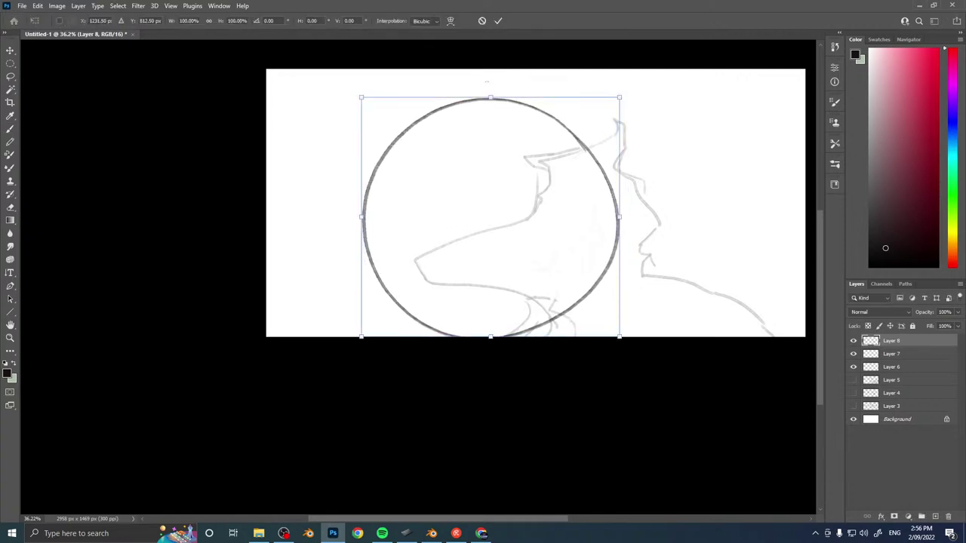
{"action": "left_click_drag", "start_coordinate": [361, 336], "coordinate": [207, 332]}
{"action": "left_click_drag", "start_coordinate": [559, 196], "coordinate": [419, 326]}
{"action": "mouse_move", "coordinate": [354, 231]}
{"action": "left_mouse_down"}
{"action": "mouse_move", "coordinate": [349, 159]}
{"action": "mouse_move", "coordinate": [364, 131]}
{"action": "mouse_move", "coordinate": [363, 139]}
{"action": "left_mouse_up"}
{"action": "left_click_drag", "start_coordinate": [428, 237], "coordinate": [422, 301]}
{"action": "key", "text": "Return"}
Duplicate the circle layer and scale the copy down to form a smaller arc inside the first one.
{"action": "key", "text": "ctrl+j"}
{"action": "key", "text": "ctrl+t"}
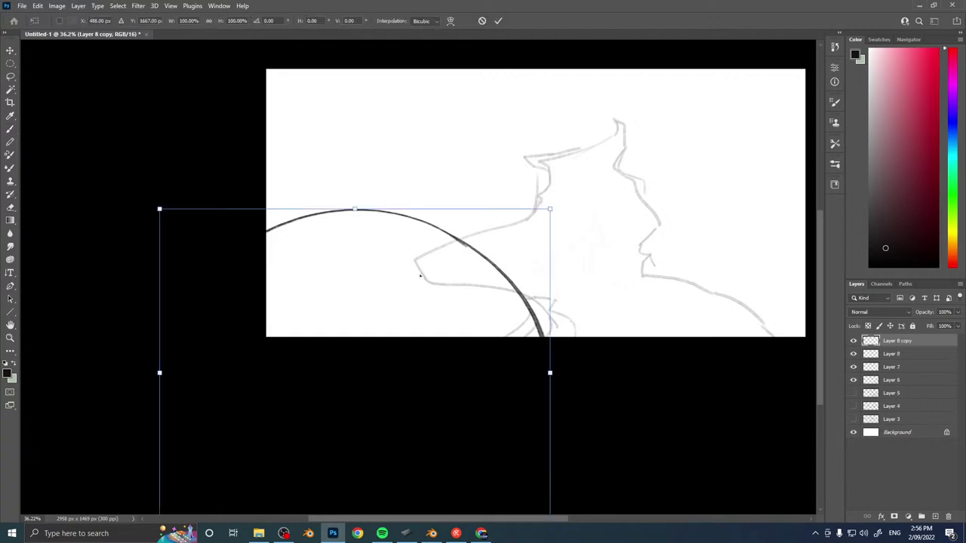
{"action": "mouse_move", "coordinate": [549, 211]}
{"action": "left_mouse_down"}
{"action": "mouse_move", "coordinate": [477, 278]}
{"action": "mouse_move", "coordinate": [494, 253]}
{"action": "left_mouse_up"}
{"action": "key", "text": "Return"}
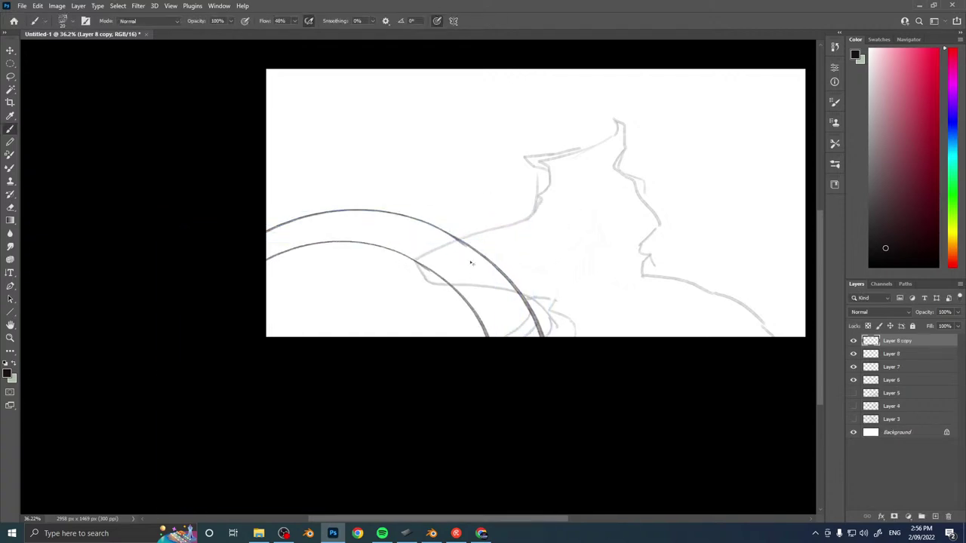
Sketch several thick concentric arcs inside the smaller circle arc in the canvas's lower-left corner.
{"action": "left_click_drag", "start_coordinate": [270, 257], "coordinate": [278, 252]}
{"action": "mouse_move", "coordinate": [266, 273]}
{"action": "left_mouse_down"}
{"action": "mouse_move", "coordinate": [396, 338]}
{"action": "mouse_move", "coordinate": [417, 337]}
{"action": "left_mouse_up"}
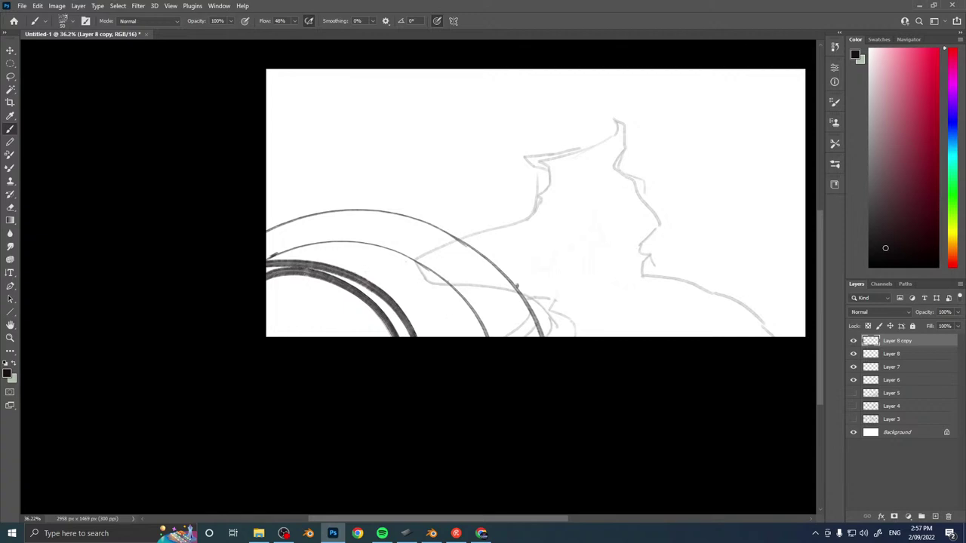
{"action": "key", "text": "ctrl+z"}
{"action": "mouse_move", "coordinate": [265, 259]}
{"action": "left_mouse_down"}
{"action": "mouse_move", "coordinate": [413, 316]}
{"action": "mouse_move", "coordinate": [431, 338]}
{"action": "left_mouse_up"}
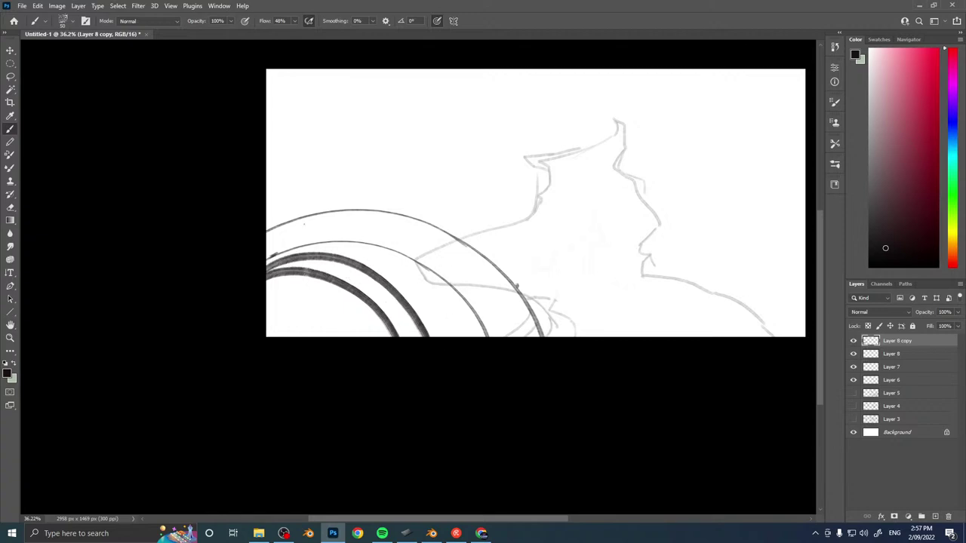
{"action": "mouse_move", "coordinate": [266, 236]}
{"action": "left_mouse_down"}
{"action": "mouse_move", "coordinate": [274, 227]}
{"action": "mouse_move", "coordinate": [457, 337]}
{"action": "left_mouse_up"}
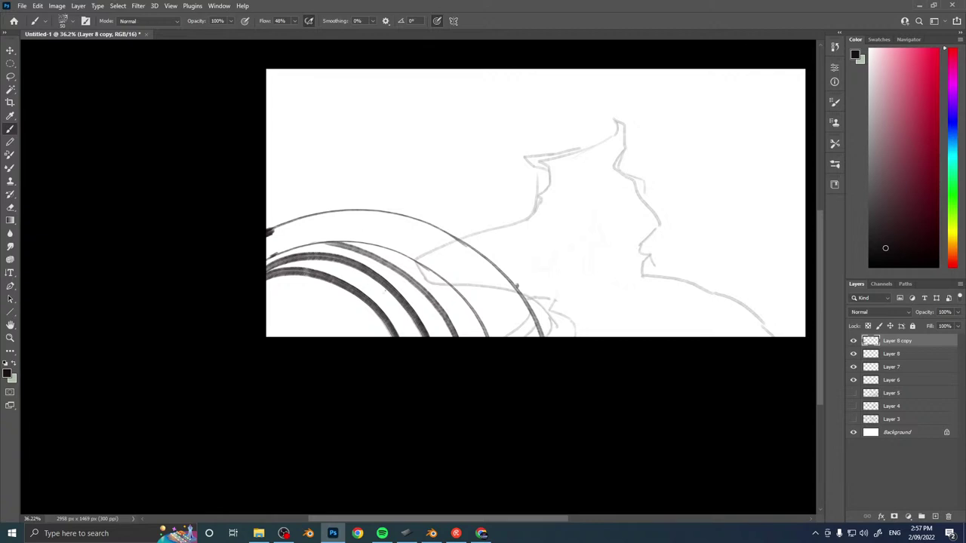
Add short dark cross bars between the arcs, thicken the outer bars' feet, and reinforce the innermost arc.
{"action": "mouse_move", "coordinate": [387, 276]}
{"action": "left_mouse_down"}
{"action": "mouse_move", "coordinate": [367, 300]}
{"action": "mouse_move", "coordinate": [373, 307]}
{"action": "left_mouse_up"}
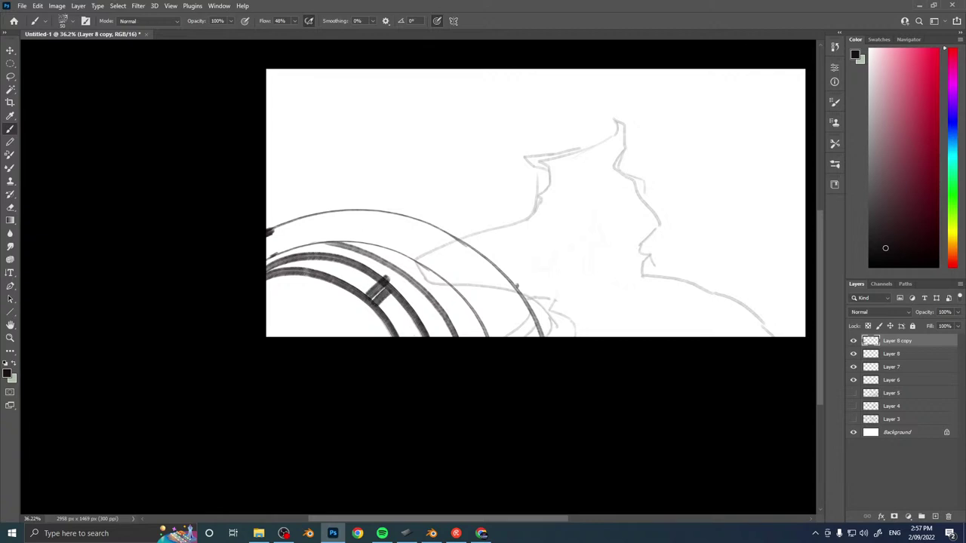
{"action": "left_click_drag", "start_coordinate": [301, 257], "coordinate": [298, 278]}
{"action": "left_click_drag", "start_coordinate": [449, 231], "coordinate": [417, 272]}
{"action": "left_click_drag", "start_coordinate": [305, 214], "coordinate": [302, 247]}
{"action": "left_click_drag", "start_coordinate": [313, 213], "coordinate": [309, 245]}
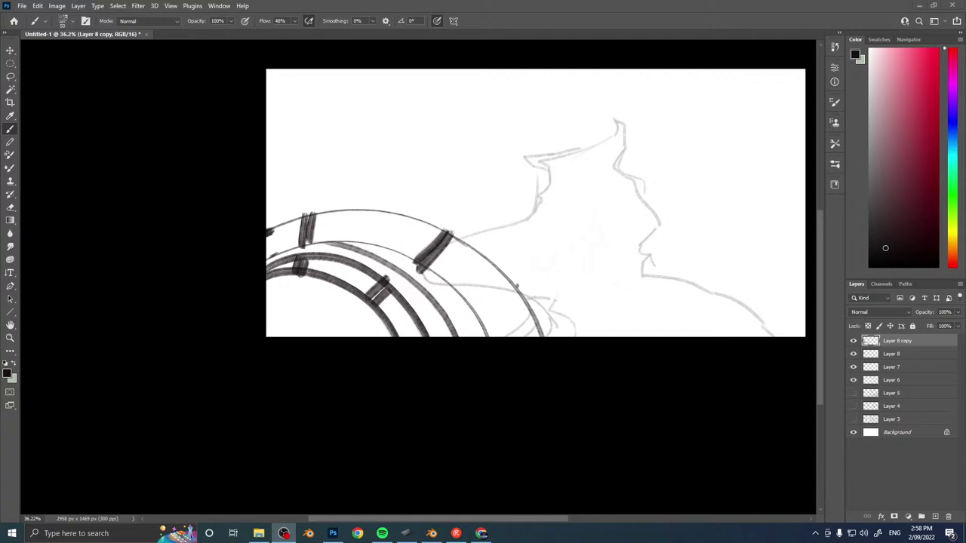
{"action": "left_click", "coordinate": [297, 248]}
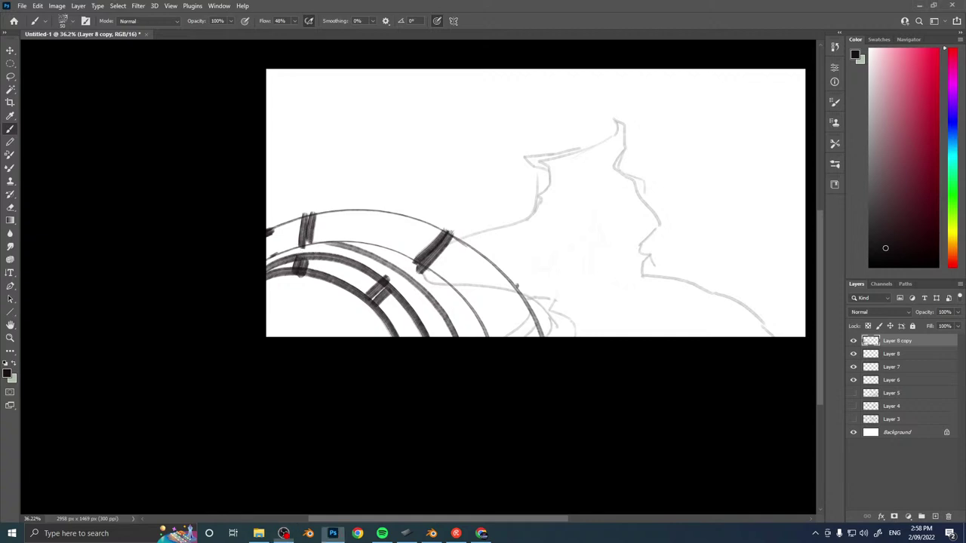
{"action": "left_click_drag", "start_coordinate": [297, 248], "coordinate": [311, 247]}
{"action": "left_click_drag", "start_coordinate": [412, 262], "coordinate": [419, 272]}
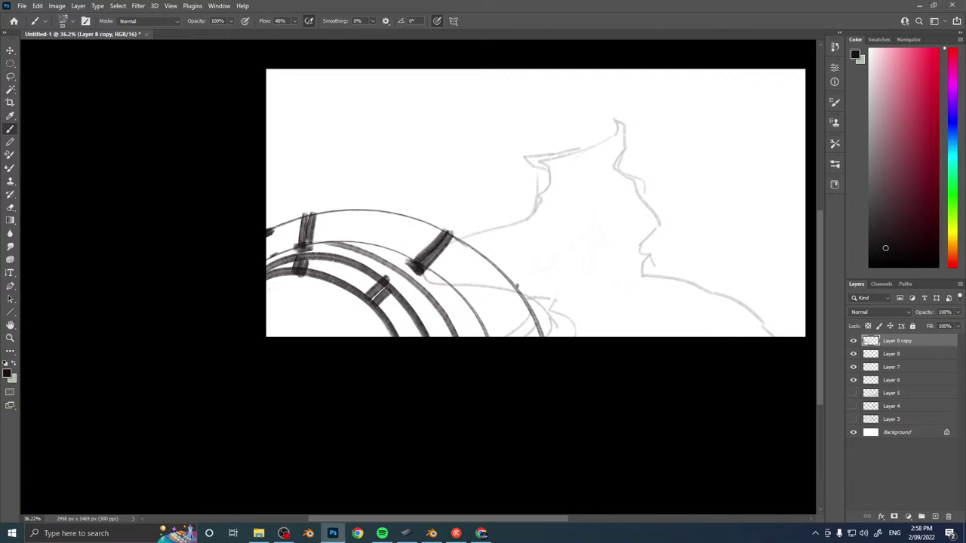
{"action": "left_click_drag", "start_coordinate": [267, 284], "coordinate": [384, 336]}
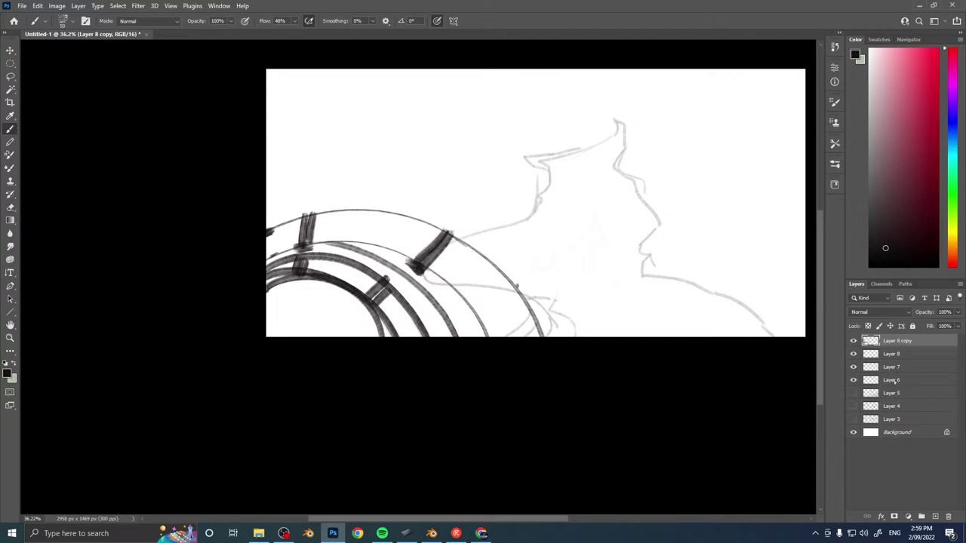
Delete the layers from Layer 6 through Layer 8 copy and add a new empty layer.
{"action": "left_click", "coordinate": [874, 381], "text": "shift"}
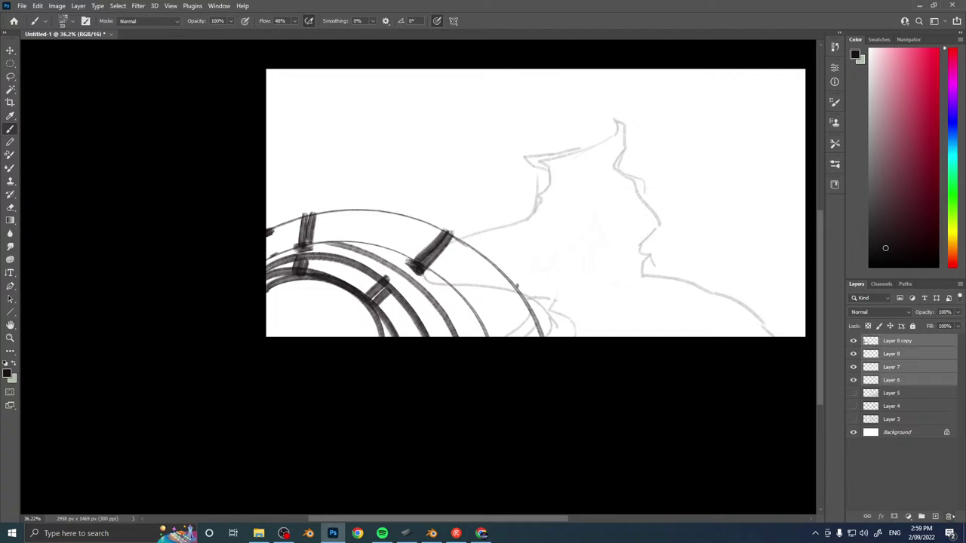
{"action": "left_click", "coordinate": [949, 516]}
{"action": "key", "text": "ctrl+shift+n"}
{"action": "key", "text": "Return"}
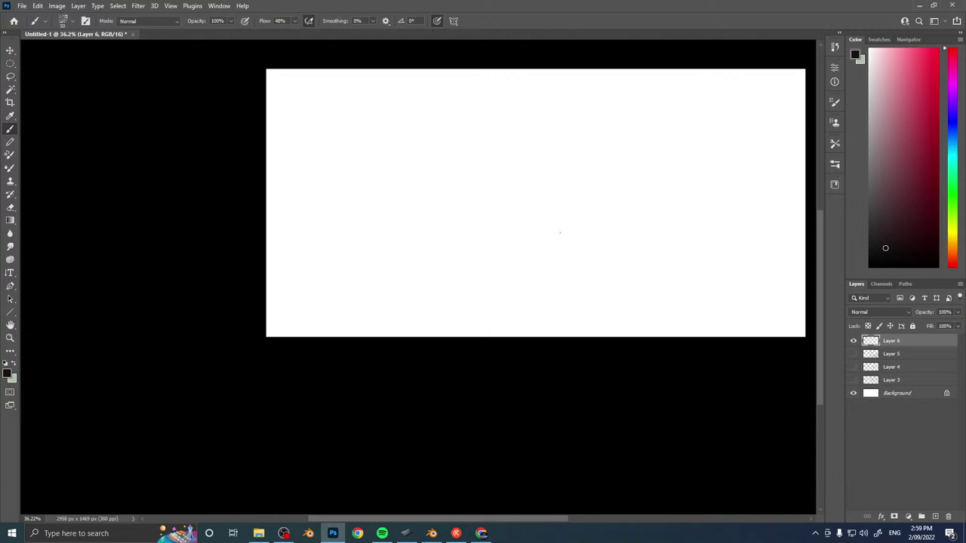
Draw a straight horizon line across the upper quarter of the canvas with a smaller brush.
{"action": "key", "text": "bracketleft"}
{"action": "key", "text": "bracketleft"}
{"action": "key", "text": "bracketleft"}
{"action": "mouse_move", "coordinate": [528, 140]}
{"action": "left_mouse_down", "text": "shift"}
{"action": "mouse_move", "coordinate": [287, 140]}
{"action": "mouse_move", "coordinate": [817, 139]}
{"action": "left_mouse_up", "text": "shift"}
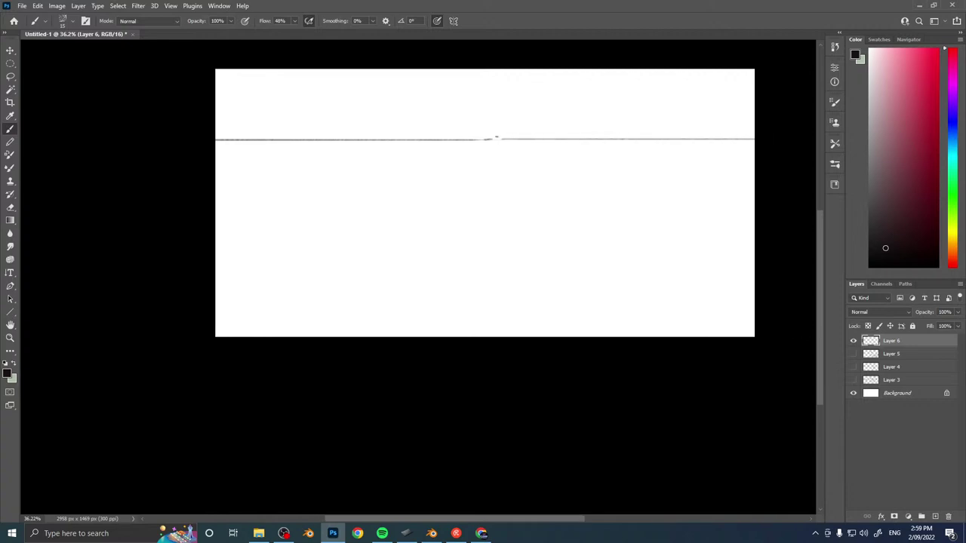
Sketch a curved shoreline sweeping from just below the horizon to the left, with jagged cliff strokes beneath its near end.
{"action": "mouse_move", "coordinate": [532, 150]}
{"action": "left_mouse_down"}
{"action": "mouse_move", "coordinate": [559, 150]}
{"action": "mouse_move", "coordinate": [535, 156]}
{"action": "left_mouse_up"}
{"action": "key", "text": "ctrl+z"}
{"action": "mouse_move", "coordinate": [535, 156]}
{"action": "left_mouse_down"}
{"action": "mouse_move", "coordinate": [553, 155]}
{"action": "mouse_move", "coordinate": [526, 159]}
{"action": "mouse_move", "coordinate": [577, 192]}
{"action": "mouse_move", "coordinate": [341, 229]}
{"action": "left_mouse_up"}
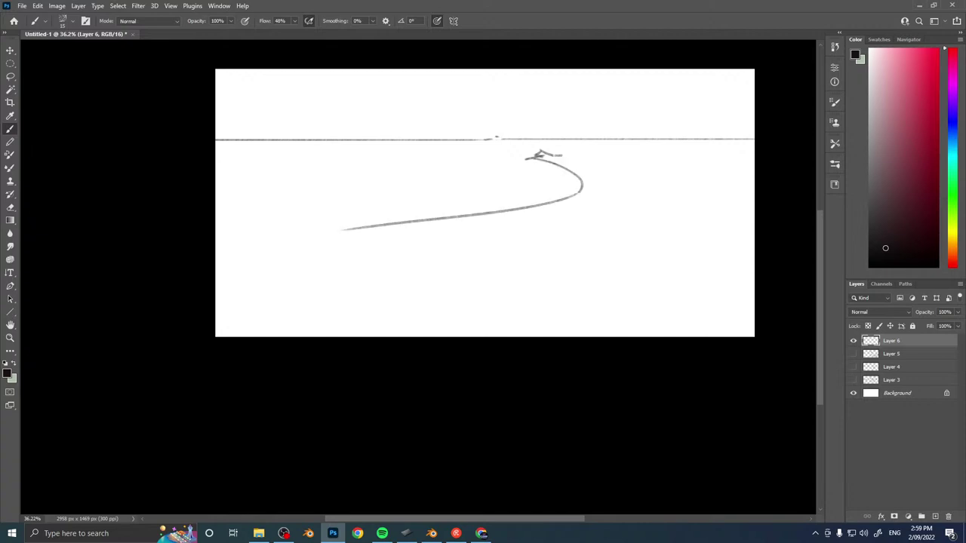
{"action": "mouse_move", "coordinate": [437, 216]}
{"action": "left_mouse_down"}
{"action": "mouse_move", "coordinate": [421, 229]}
{"action": "mouse_move", "coordinate": [423, 247]}
{"action": "mouse_move", "coordinate": [364, 272]}
{"action": "left_mouse_up"}
{"action": "left_click_drag", "start_coordinate": [382, 268], "coordinate": [412, 282]}
Outline the headland's far edge, running from its tip down toward the canvas's lower-right area.
{"action": "left_click_drag", "start_coordinate": [563, 163], "coordinate": [632, 196]}
{"action": "key", "text": "ctrl+z"}
{"action": "left_click_drag", "start_coordinate": [561, 157], "coordinate": [592, 163]}
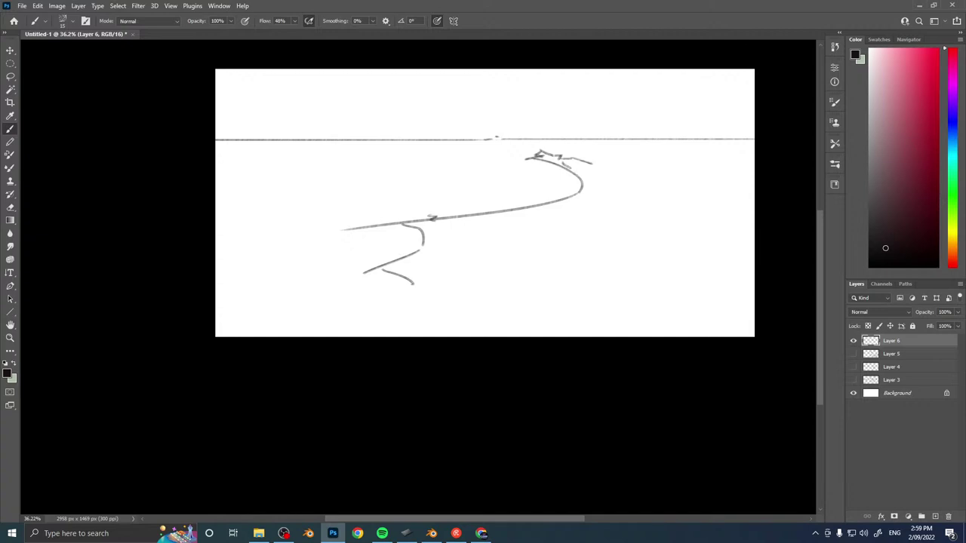
{"action": "left_click_drag", "start_coordinate": [522, 155], "coordinate": [533, 151]}
{"action": "mouse_move", "coordinate": [628, 183]}
{"action": "left_mouse_down"}
{"action": "mouse_move", "coordinate": [659, 238]}
{"action": "mouse_move", "coordinate": [691, 267]}
{"action": "left_mouse_up"}
{"action": "left_click_drag", "start_coordinate": [661, 233], "coordinate": [691, 244]}
{"action": "mouse_move", "coordinate": [564, 168]}
{"action": "left_mouse_down"}
{"action": "mouse_move", "coordinate": [579, 197]}
{"action": "mouse_move", "coordinate": [653, 188]}
{"action": "left_mouse_up"}
Extend the land outlines into both lower canvas corners and add jagged detail to the right ridge and the tip.
{"action": "mouse_move", "coordinate": [360, 285]}
{"action": "left_mouse_down"}
{"action": "mouse_move", "coordinate": [359, 300]}
{"action": "mouse_move", "coordinate": [270, 327]}
{"action": "left_mouse_up"}
{"action": "left_click_drag", "start_coordinate": [290, 310], "coordinate": [215, 327]}
{"action": "left_click_drag", "start_coordinate": [686, 273], "coordinate": [694, 332]}
{"action": "mouse_move", "coordinate": [690, 281]}
{"action": "left_mouse_down"}
{"action": "mouse_move", "coordinate": [723, 326]}
{"action": "mouse_move", "coordinate": [755, 335]}
{"action": "mouse_move", "coordinate": [755, 305]}
{"action": "left_mouse_up"}
{"action": "left_click_drag", "start_coordinate": [722, 281], "coordinate": [736, 277]}
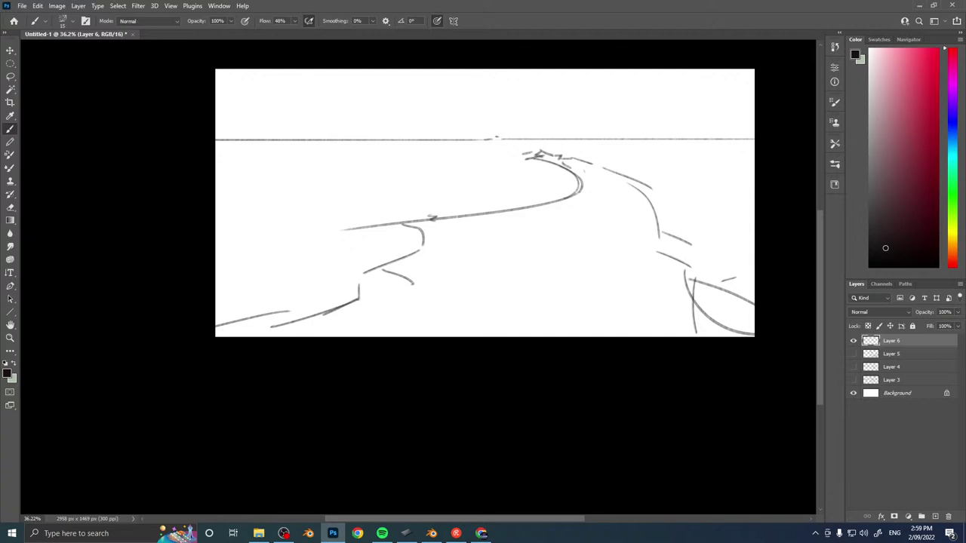
{"action": "left_click_drag", "start_coordinate": [651, 199], "coordinate": [661, 225]}
{"action": "left_click_drag", "start_coordinate": [535, 152], "coordinate": [539, 146]}
Lasso the land sketch below the horizon and move it down and slightly to the right.
{"action": "key", "text": "l"}
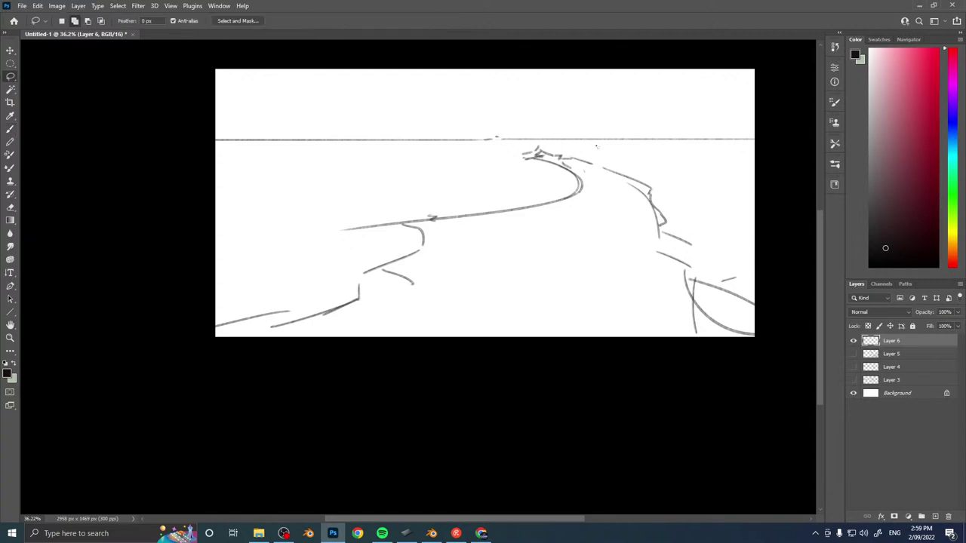
{"action": "mouse_move", "coordinate": [603, 152]}
{"action": "left_mouse_down"}
{"action": "mouse_move", "coordinate": [554, 143]}
{"action": "mouse_move", "coordinate": [216, 238]}
{"action": "left_mouse_up"}
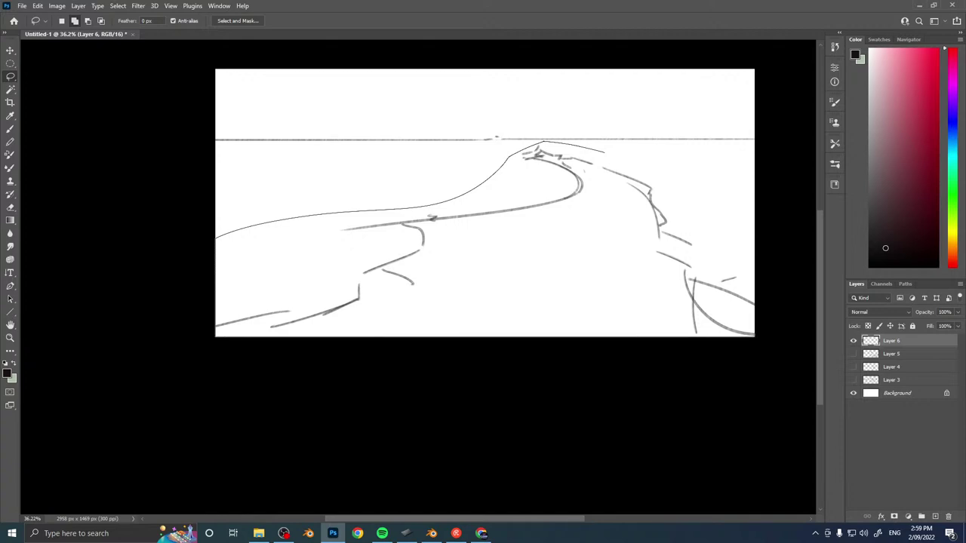
{"action": "mouse_move", "coordinate": [755, 347]}
{"action": "left_mouse_down"}
{"action": "mouse_move", "coordinate": [674, 150]}
{"action": "mouse_move", "coordinate": [649, 151]}
{"action": "left_mouse_up"}
{"action": "left_click_drag", "start_coordinate": [596, 184], "coordinate": [618, 245], "text": "ctrl"}
{"action": "key", "text": "ctrl+t"}
{"action": "key", "text": "Return"}
{"action": "key", "text": "b"}
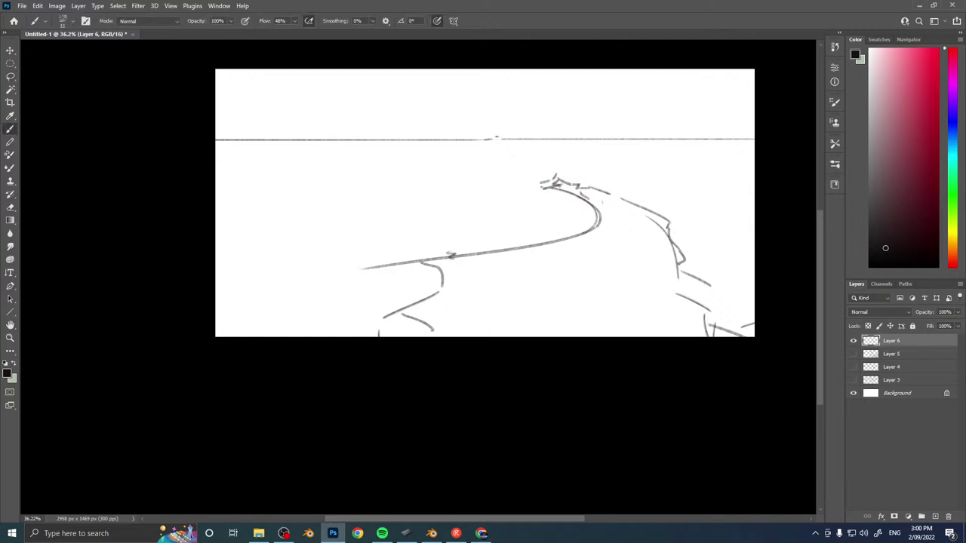
Draw a tapered tower with small ground details and a peaked rock at the headland's tip.
{"action": "mouse_move", "coordinate": [574, 178]}
{"action": "left_mouse_down"}
{"action": "mouse_move", "coordinate": [623, 171]}
{"action": "mouse_move", "coordinate": [638, 182]}
{"action": "mouse_move", "coordinate": [629, 195]}
{"action": "mouse_move", "coordinate": [655, 182]}
{"action": "mouse_move", "coordinate": [623, 206]}
{"action": "mouse_move", "coordinate": [547, 191]}
{"action": "mouse_move", "coordinate": [569, 146]}
{"action": "mouse_move", "coordinate": [579, 183]}
{"action": "left_mouse_up"}
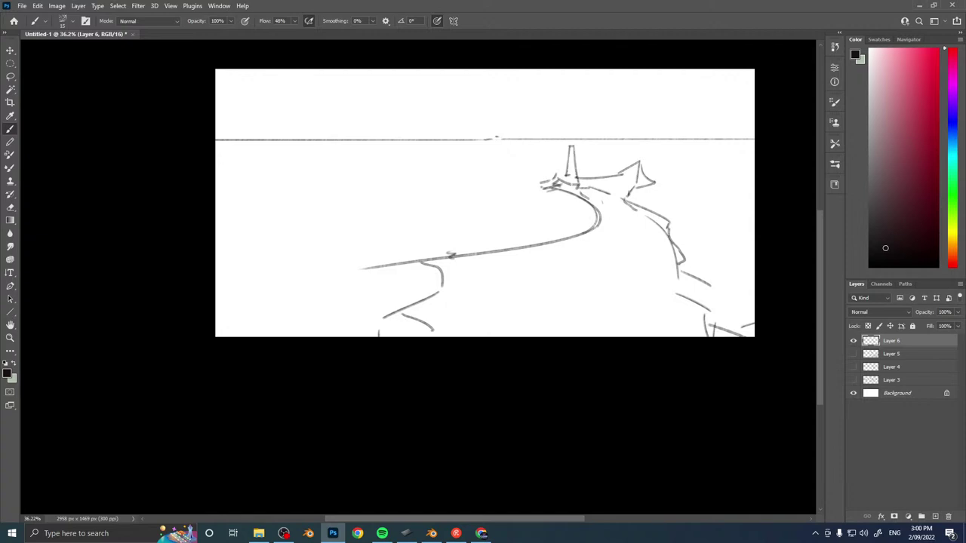
{"action": "mouse_move", "coordinate": [572, 145]}
{"action": "left_mouse_down"}
{"action": "mouse_move", "coordinate": [578, 180]}
{"action": "mouse_move", "coordinate": [564, 177]}
{"action": "mouse_move", "coordinate": [585, 177]}
{"action": "left_mouse_up"}
{"action": "mouse_move", "coordinate": [585, 177]}
{"action": "left_mouse_down"}
{"action": "mouse_move", "coordinate": [595, 185]}
{"action": "mouse_move", "coordinate": [545, 188]}
{"action": "left_mouse_up"}
Add ridge strokes to the headland and a diagonal foreground slope at the lower right, erasing the lines below it.
{"action": "left_click_drag", "start_coordinate": [643, 223], "coordinate": [696, 335]}
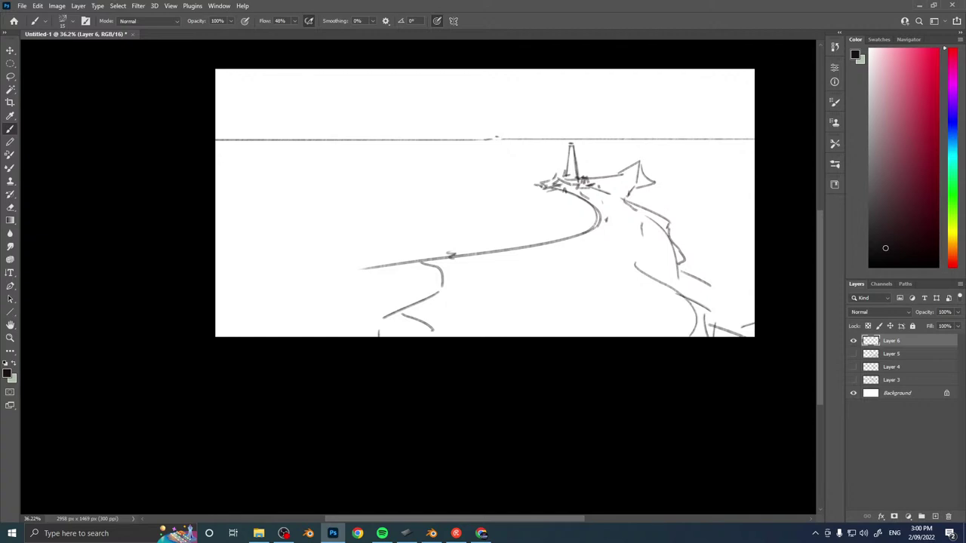
{"action": "left_click_drag", "start_coordinate": [638, 262], "coordinate": [625, 273]}
{"action": "mouse_move", "coordinate": [524, 318]}
{"action": "left_mouse_down"}
{"action": "mouse_move", "coordinate": [505, 324]}
{"action": "mouse_move", "coordinate": [755, 266]}
{"action": "mouse_move", "coordinate": [687, 299]}
{"action": "mouse_move", "coordinate": [681, 348]}
{"action": "left_mouse_up"}
{"action": "key", "text": "e"}
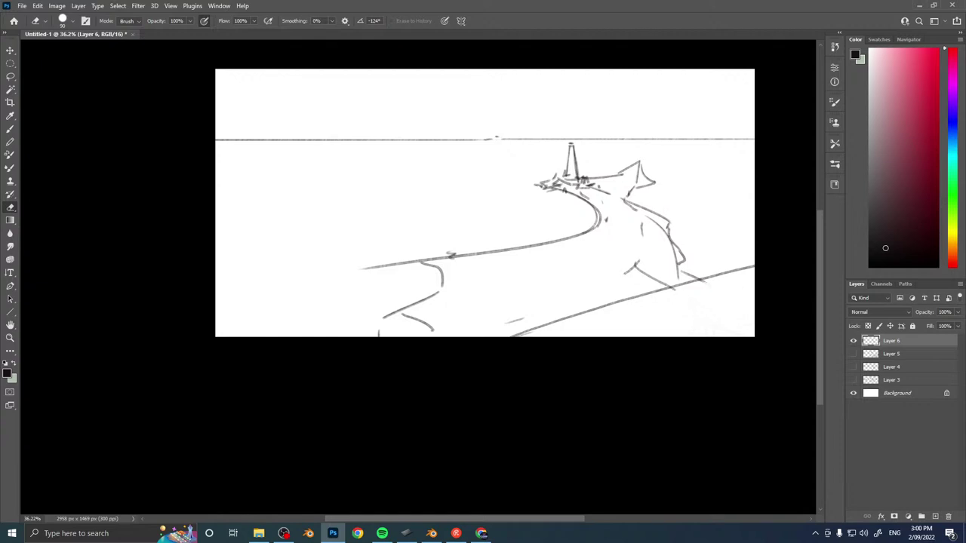
{"action": "key", "text": "b"}
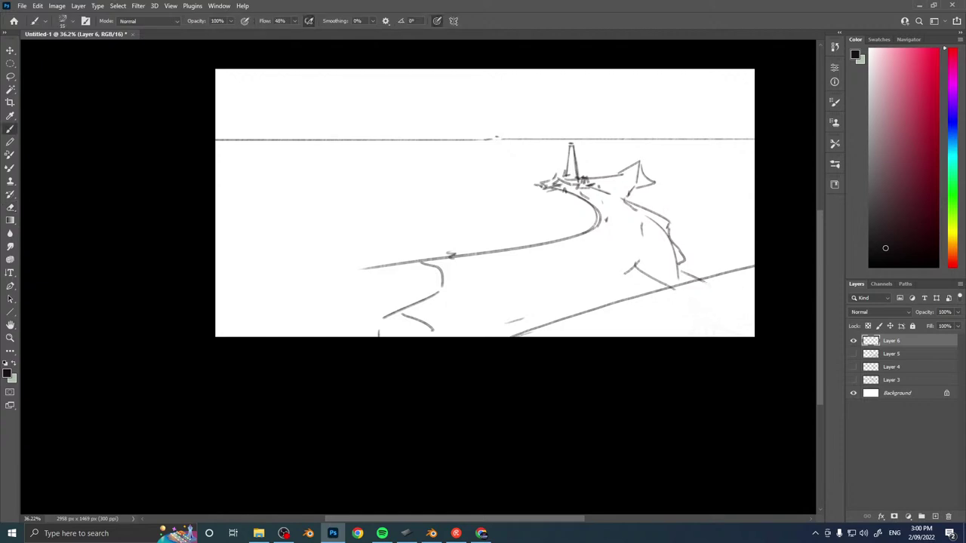
Sketch a sphere on a dark base at the horizon and a small balloon tethered to the tower's top.
{"action": "mouse_move", "coordinate": [443, 127]}
{"action": "left_mouse_down"}
{"action": "mouse_move", "coordinate": [462, 118]}
{"action": "mouse_move", "coordinate": [419, 114]}
{"action": "left_mouse_up"}
{"action": "mouse_move", "coordinate": [449, 93]}
{"action": "left_mouse_down"}
{"action": "mouse_move", "coordinate": [462, 110]}
{"action": "mouse_move", "coordinate": [444, 128]}
{"action": "mouse_move", "coordinate": [460, 118]}
{"action": "mouse_move", "coordinate": [436, 124]}
{"action": "mouse_move", "coordinate": [444, 141]}
{"action": "mouse_move", "coordinate": [442, 126]}
{"action": "mouse_move", "coordinate": [450, 137]}
{"action": "mouse_move", "coordinate": [470, 134]}
{"action": "mouse_move", "coordinate": [459, 140]}
{"action": "left_mouse_up"}
{"action": "key", "text": "ctrl+z"}
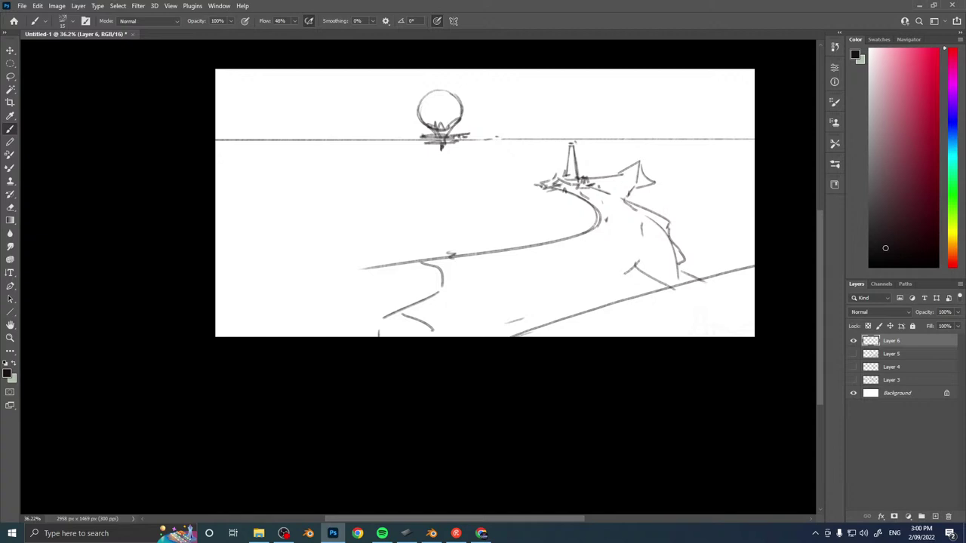
{"action": "left_click_drag", "start_coordinate": [573, 143], "coordinate": [580, 137]}
{"action": "key", "text": "ctrl+z"}
{"action": "left_click_drag", "start_coordinate": [588, 117], "coordinate": [581, 132]}
{"action": "mouse_move", "coordinate": [377, 268]}
{"action": "left_mouse_down"}
{"action": "mouse_move", "coordinate": [394, 226]}
{"action": "mouse_move", "coordinate": [392, 175]}
{"action": "left_mouse_up"}
{"action": "key", "text": "ctrl+z"}
{"action": "mouse_move", "coordinate": [416, 236]}
{"action": "left_mouse_down"}
{"action": "mouse_move", "coordinate": [367, 285]}
{"action": "mouse_move", "coordinate": [404, 155]}
{"action": "mouse_move", "coordinate": [284, 231]}
{"action": "mouse_move", "coordinate": [373, 270]}
{"action": "left_mouse_up"}
{"action": "key", "text": "ctrl+z"}
{"action": "key", "text": "ctrl+z"}
{"action": "mouse_move", "coordinate": [266, 208]}
{"action": "left_mouse_down"}
{"action": "mouse_move", "coordinate": [369, 109]}
{"action": "mouse_move", "coordinate": [411, 148]}
{"action": "left_mouse_up"}
{"action": "left_click_drag", "start_coordinate": [318, 277], "coordinate": [353, 275]}
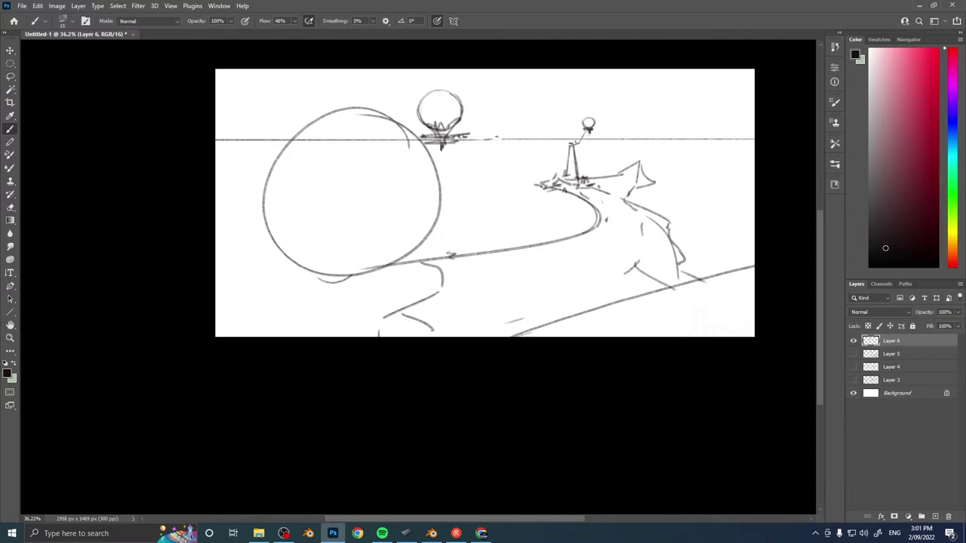
{"action": "key", "text": "ctrl+z"}
{"action": "key", "text": "ctrl+z"}
{"action": "mouse_move", "coordinate": [414, 253]}
{"action": "left_mouse_down", "text": "ctrl"}
{"action": "mouse_move", "coordinate": [364, 252]}
{"action": "mouse_move", "coordinate": [448, 278]}
{"action": "left_mouse_up", "text": "ctrl"}
{"action": "key", "text": "]"}
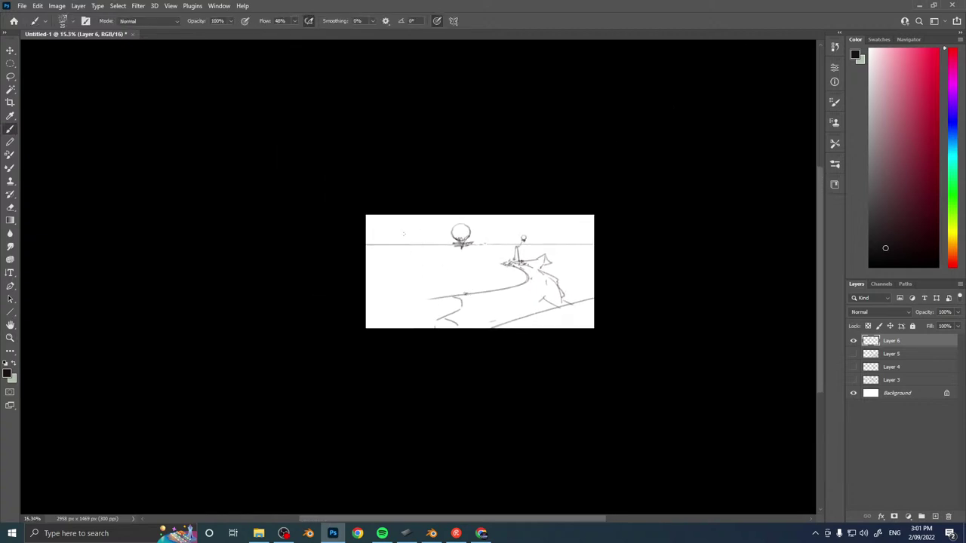
{"action": "mouse_move", "coordinate": [447, 246]}
{"action": "left_mouse_down"}
{"action": "mouse_move", "coordinate": [413, 227]}
{"action": "mouse_move", "coordinate": [408, 291]}
{"action": "mouse_move", "coordinate": [428, 293]}
{"action": "mouse_move", "coordinate": [386, 243]}
{"action": "left_mouse_up"}
{"action": "key", "text": "ctrl+z"}
{"action": "key", "text": "ctrl+z"}
Add a new layer, draw a large circle on the canvas's left side, and shift it up and to the left.
{"action": "key", "text": "ctrl+shift+n"}
{"action": "key", "text": "Return"}
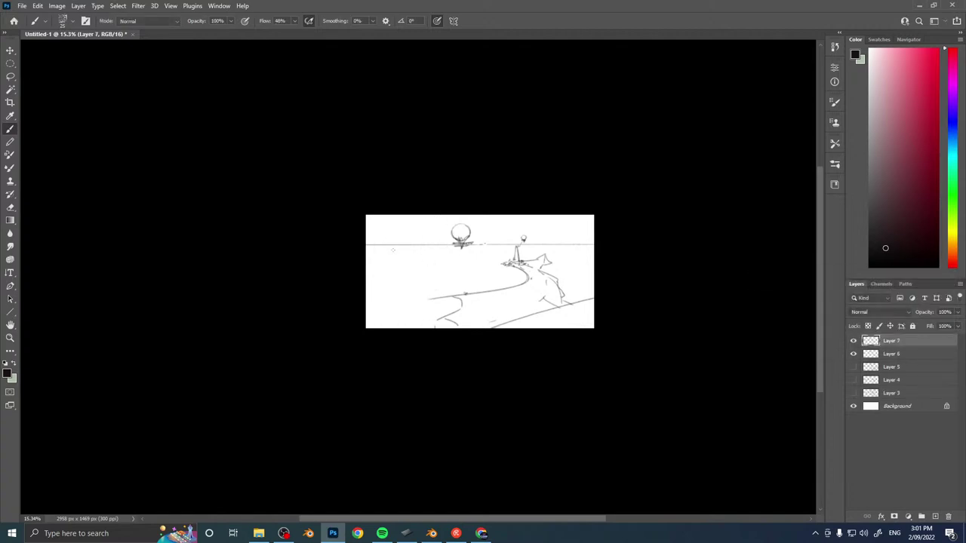
{"action": "mouse_move", "coordinate": [455, 246]}
{"action": "left_mouse_down"}
{"action": "mouse_move", "coordinate": [380, 268]}
{"action": "mouse_move", "coordinate": [452, 284]}
{"action": "mouse_move", "coordinate": [446, 293]}
{"action": "mouse_move", "coordinate": [400, 240]}
{"action": "mouse_move", "coordinate": [455, 290]}
{"action": "mouse_move", "coordinate": [413, 233]}
{"action": "left_mouse_up"}
{"action": "key", "text": "ctrl+z"}
{"action": "key", "text": "ctrl+z"}
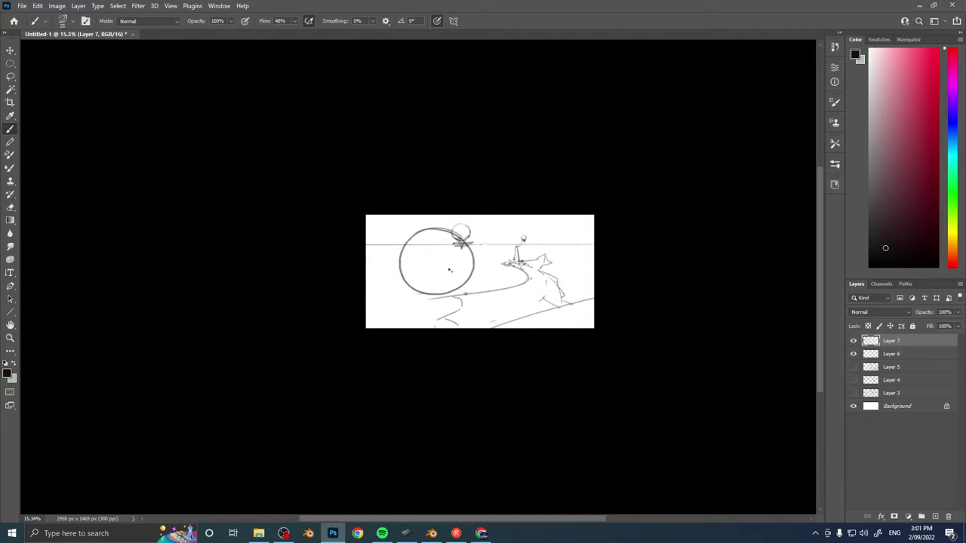
{"action": "mouse_move", "coordinate": [448, 271]}
{"action": "left_mouse_down", "text": "ctrl"}
{"action": "mouse_move", "coordinate": [430, 263]}
{"action": "mouse_move", "coordinate": [439, 268]}
{"action": "mouse_move", "coordinate": [419, 292]}
{"action": "left_mouse_up", "text": "ctrl"}
{"action": "key", "text": "ctrl+t"}
{"action": "key", "text": "Return"}
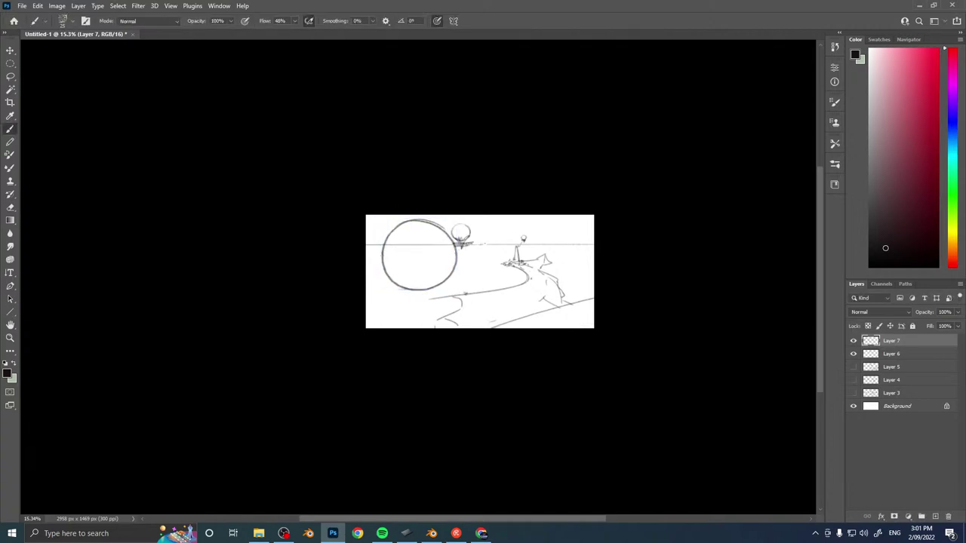
Draw a curved band across the large sphere and a narrow neck with an oval spoked base beneath it.
{"action": "left_click_drag", "start_coordinate": [382, 255], "coordinate": [454, 254]}
{"action": "key", "text": "ctrl+z"}
{"action": "left_click_drag", "start_coordinate": [382, 255], "coordinate": [450, 254]}
{"action": "left_click_drag", "start_coordinate": [398, 229], "coordinate": [417, 223]}
{"action": "mouse_move", "coordinate": [409, 290]}
{"action": "left_mouse_down"}
{"action": "mouse_move", "coordinate": [435, 295]}
{"action": "mouse_move", "coordinate": [412, 301]}
{"action": "mouse_move", "coordinate": [434, 303]}
{"action": "mouse_move", "coordinate": [392, 303]}
{"action": "mouse_move", "coordinate": [449, 315]}
{"action": "mouse_move", "coordinate": [436, 294]}
{"action": "mouse_move", "coordinate": [393, 315]}
{"action": "mouse_move", "coordinate": [438, 314]}
{"action": "left_mouse_up"}
{"action": "mouse_move", "coordinate": [449, 305]}
{"action": "left_mouse_down"}
{"action": "mouse_move", "coordinate": [436, 294]}
{"action": "mouse_move", "coordinate": [392, 303]}
{"action": "mouse_move", "coordinate": [417, 319]}
{"action": "left_mouse_up"}
{"action": "mouse_move", "coordinate": [422, 306]}
{"action": "left_mouse_down"}
{"action": "mouse_move", "coordinate": [421, 318]}
{"action": "mouse_move", "coordinate": [446, 311]}
{"action": "left_mouse_up"}
{"action": "mouse_move", "coordinate": [439, 302]}
{"action": "left_mouse_down"}
{"action": "mouse_move", "coordinate": [447, 298]}
{"action": "mouse_move", "coordinate": [403, 293]}
{"action": "left_mouse_up"}
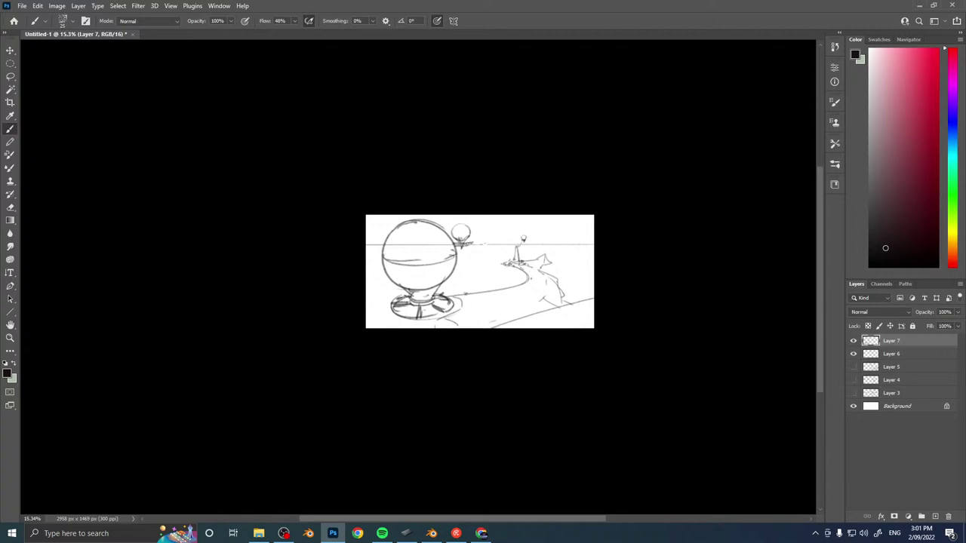
Move and transform the large sphere and its base so the canvas's top edge crops the sphere.
{"action": "mouse_move", "coordinate": [425, 264]}
{"action": "left_mouse_down", "text": "ctrl"}
{"action": "mouse_move", "coordinate": [419, 244]}
{"action": "mouse_move", "coordinate": [449, 236]}
{"action": "left_mouse_up", "text": "ctrl"}
{"action": "key", "text": "e"}
{"action": "mouse_move", "coordinate": [423, 279]}
{"action": "left_mouse_down", "text": "ctrl"}
{"action": "mouse_move", "coordinate": [405, 290]}
{"action": "mouse_move", "coordinate": [416, 288]}
{"action": "left_mouse_up", "text": "ctrl"}
{"action": "key", "text": "ctrl+t"}
{"action": "left_click_drag", "start_coordinate": [475, 203], "coordinate": [471, 193]}
{"action": "key", "text": "Return"}
{"action": "key", "text": "Return"}
{"action": "key", "text": "e"}
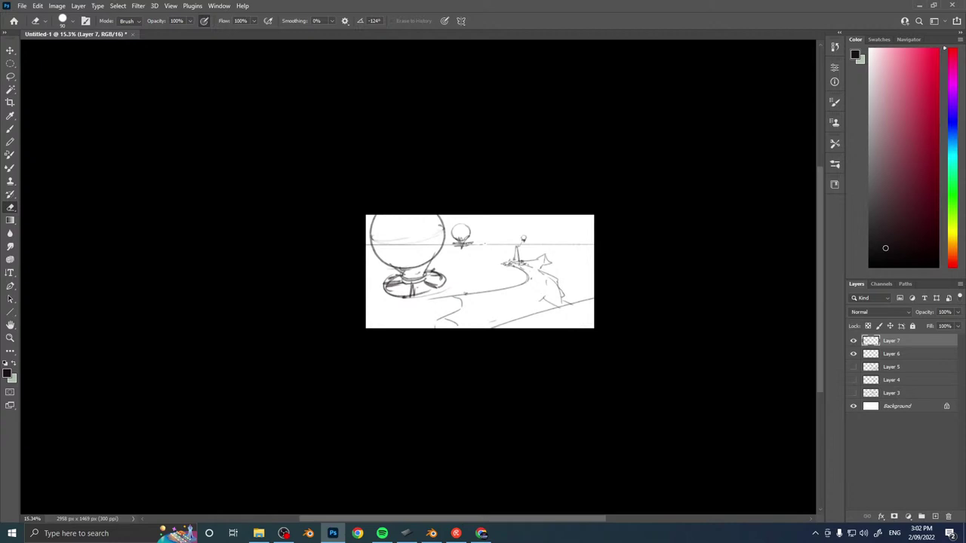
Erase the horizon line crossing the large sphere on Layer 6, then return to Layer 7 with the brush.
{"action": "left_click", "coordinate": [906, 355]}
{"action": "left_click_drag", "start_coordinate": [376, 245], "coordinate": [438, 245]}
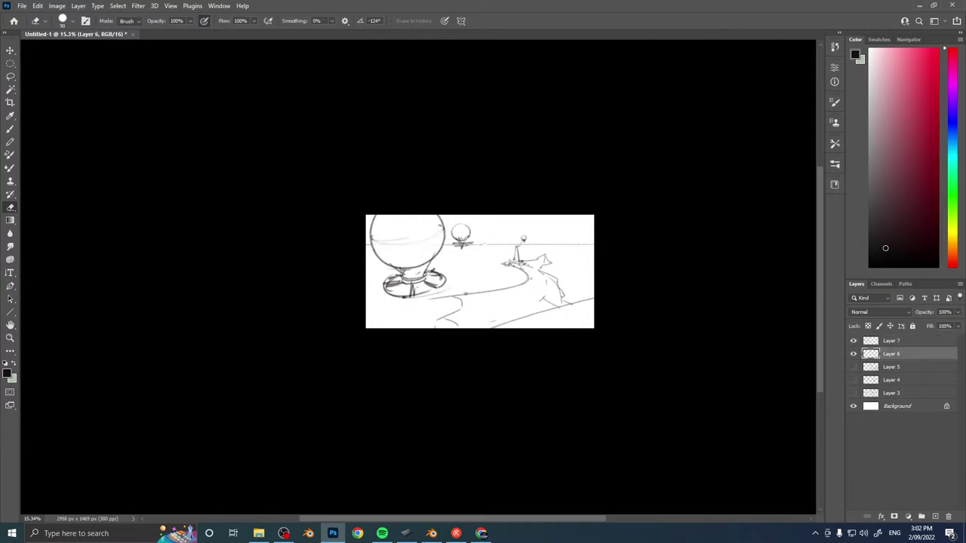
{"action": "left_click", "coordinate": [893, 342]}
{"action": "key", "text": "b"}
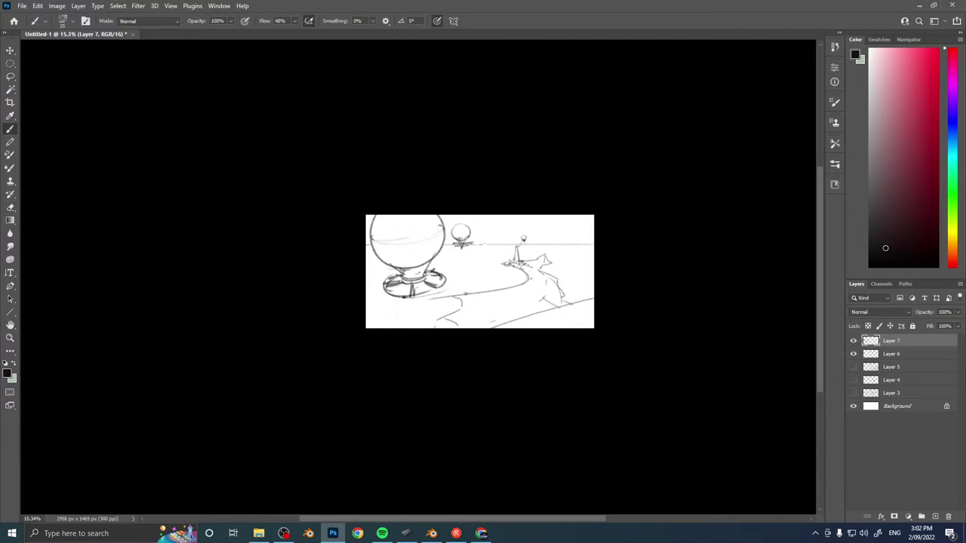
Reinforce the base as a platform, and draw ropes down to it and draped bands around the large balloon.
{"action": "mouse_move", "coordinate": [407, 299]}
{"action": "left_mouse_down"}
{"action": "mouse_move", "coordinate": [430, 285]}
{"action": "mouse_move", "coordinate": [410, 286]}
{"action": "mouse_move", "coordinate": [434, 283]}
{"action": "mouse_move", "coordinate": [407, 294]}
{"action": "mouse_move", "coordinate": [443, 285]}
{"action": "left_mouse_up"}
{"action": "left_click_drag", "start_coordinate": [370, 237], "coordinate": [390, 281]}
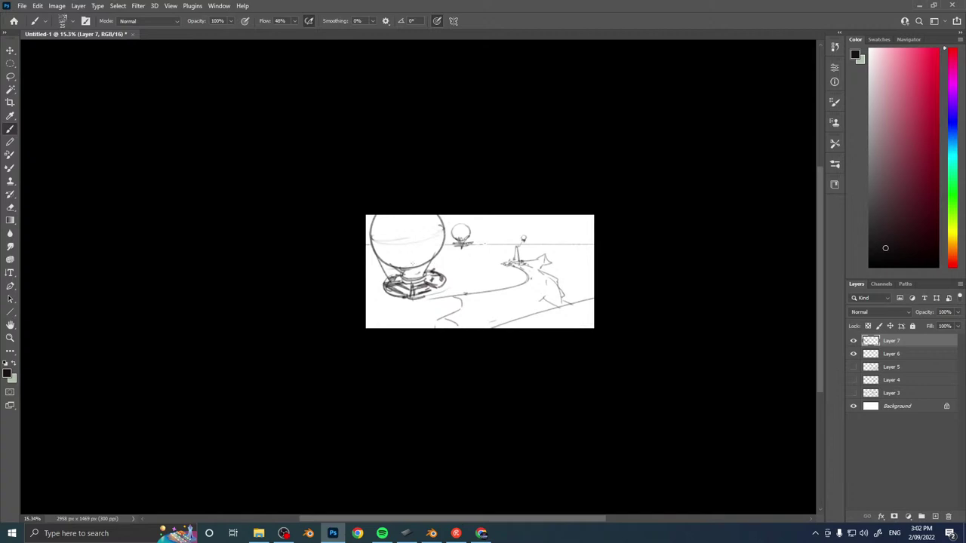
{"action": "left_click_drag", "start_coordinate": [446, 232], "coordinate": [440, 285]}
{"action": "key", "text": "ctrl+z"}
{"action": "mouse_move", "coordinate": [445, 229]}
{"action": "left_mouse_down"}
{"action": "mouse_move", "coordinate": [438, 287]}
{"action": "mouse_move", "coordinate": [414, 250]}
{"action": "mouse_move", "coordinate": [408, 255]}
{"action": "mouse_move", "coordinate": [416, 250]}
{"action": "left_mouse_up"}
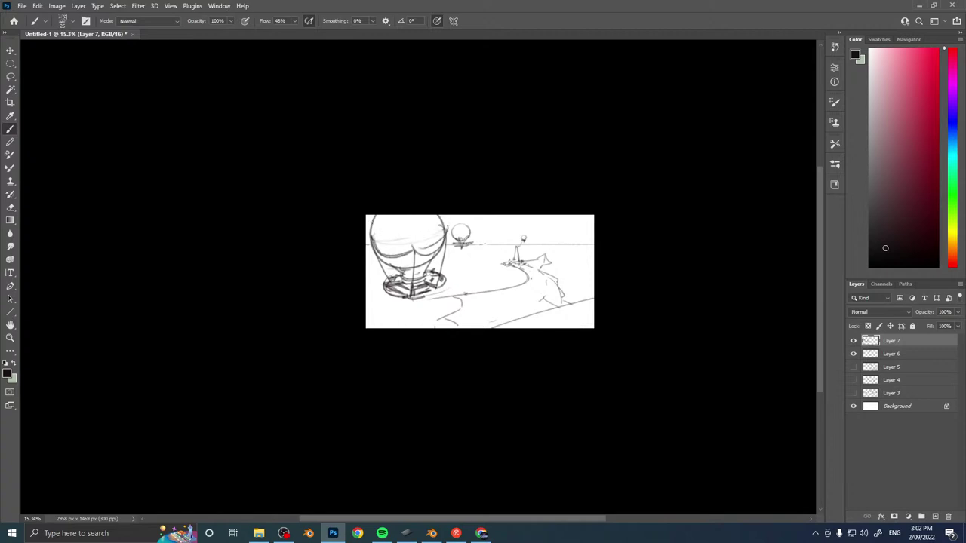
{"action": "left_click_drag", "start_coordinate": [378, 215], "coordinate": [372, 232]}
{"action": "left_click_drag", "start_coordinate": [444, 216], "coordinate": [450, 230]}
Draw two thick arms with end details projecting from the right side of the balloon's platform.
{"action": "left_click_drag", "start_coordinate": [424, 287], "coordinate": [451, 310]}
{"action": "left_click_drag", "start_coordinate": [425, 288], "coordinate": [456, 313]}
{"action": "left_click_drag", "start_coordinate": [434, 271], "coordinate": [459, 268]}
{"action": "left_click_drag", "start_coordinate": [453, 263], "coordinate": [457, 267]}
{"action": "mouse_move", "coordinate": [428, 274]}
{"action": "left_mouse_down"}
{"action": "mouse_move", "coordinate": [453, 265]}
{"action": "mouse_move", "coordinate": [445, 302]}
{"action": "left_mouse_up"}
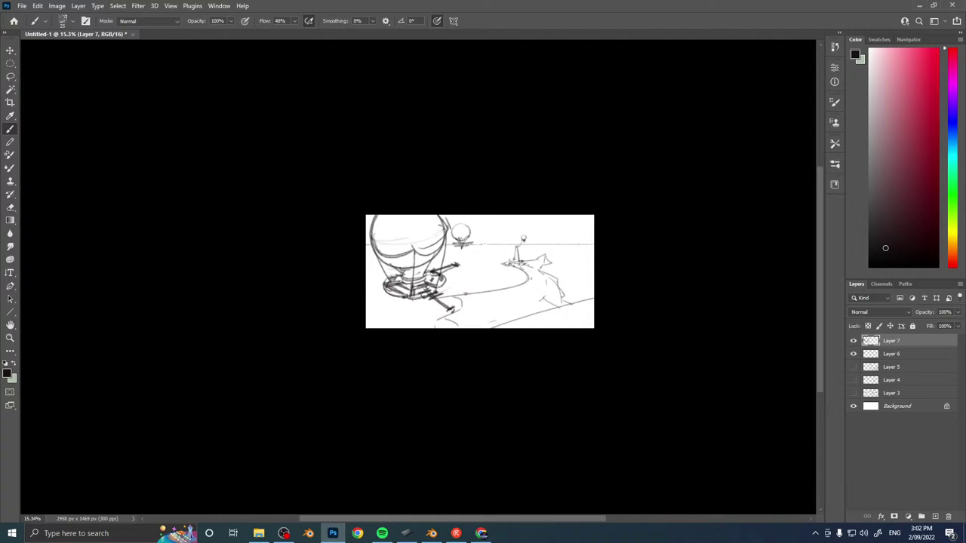
{"action": "left_click_drag", "start_coordinate": [432, 300], "coordinate": [446, 309]}
{"action": "left_click_drag", "start_coordinate": [444, 273], "coordinate": [454, 268]}
Add an arm reaching to the platform's lower left and small round details beneath the right-hand arms.
{"action": "left_click_drag", "start_coordinate": [401, 293], "coordinate": [377, 313]}
{"action": "left_click_drag", "start_coordinate": [385, 308], "coordinate": [375, 313]}
{"action": "mouse_move", "coordinate": [463, 307]}
{"action": "left_mouse_down"}
{"action": "mouse_move", "coordinate": [463, 316]}
{"action": "mouse_move", "coordinate": [429, 307]}
{"action": "left_mouse_up"}
{"action": "left_click_drag", "start_coordinate": [456, 267], "coordinate": [448, 274]}
Sketch a rough crouched figure in the foreground just below the headland on Layer 7, discarding the first oval stroke.
{"action": "left_click_drag", "start_coordinate": [526, 302], "coordinate": [531, 293]}
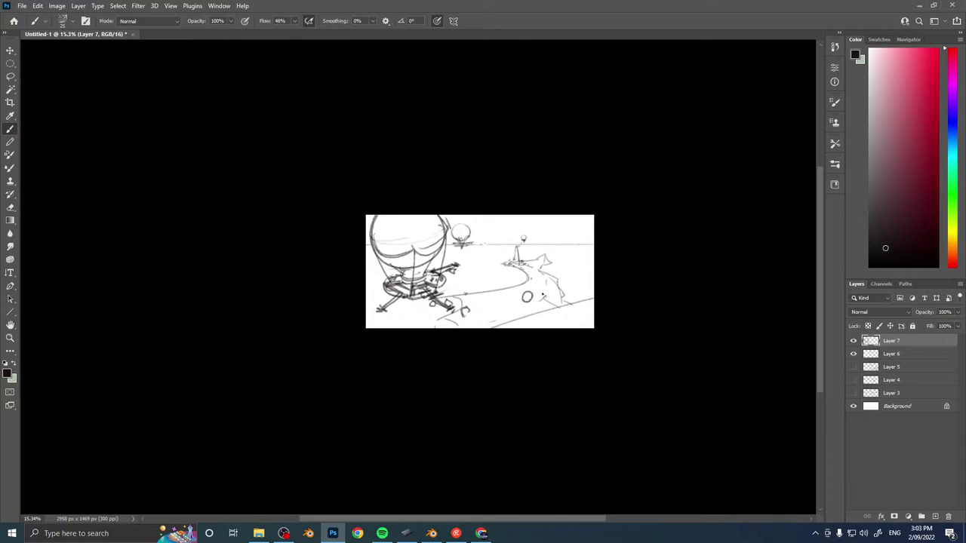
{"action": "key", "text": "ctrl+z"}
{"action": "mouse_move", "coordinate": [546, 295]}
{"action": "left_mouse_down"}
{"action": "mouse_move", "coordinate": [543, 305]}
{"action": "mouse_move", "coordinate": [532, 299]}
{"action": "mouse_move", "coordinate": [542, 292]}
{"action": "mouse_move", "coordinate": [529, 293]}
{"action": "mouse_move", "coordinate": [540, 292]}
{"action": "mouse_move", "coordinate": [522, 314]}
{"action": "mouse_move", "coordinate": [538, 296]}
{"action": "left_mouse_up"}
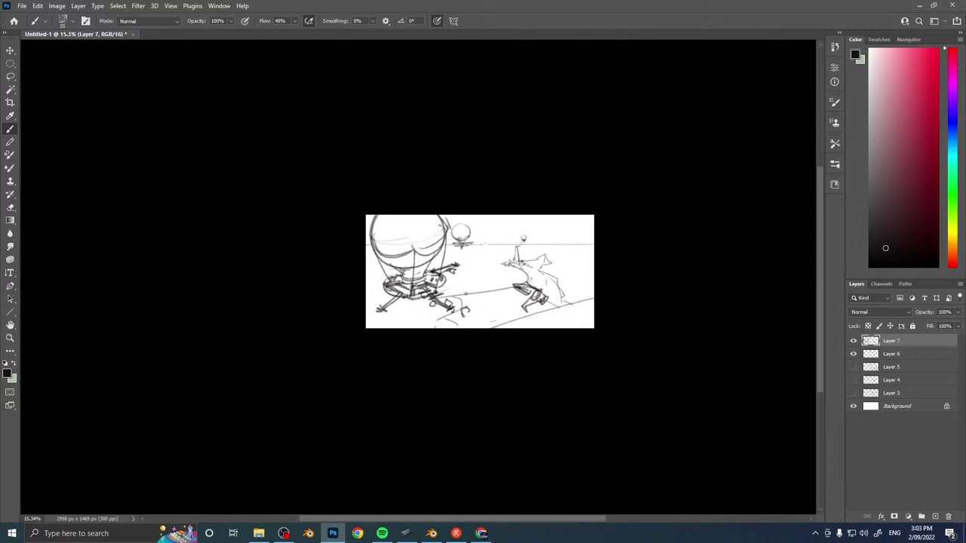
{"action": "left_click_drag", "start_coordinate": [531, 278], "coordinate": [527, 285]}
Select the crouched figure, shift it slightly right and down, enlarge it to about 106% and rotate it about -7.8°.
{"action": "mouse_move", "coordinate": [533, 286]}
{"action": "left_mouse_down", "text": "ctrl"}
{"action": "mouse_move", "coordinate": [513, 266]}
{"action": "mouse_move", "coordinate": [533, 291]}
{"action": "mouse_move", "coordinate": [559, 262]}
{"action": "mouse_move", "coordinate": [541, 269]}
{"action": "mouse_move", "coordinate": [544, 279]}
{"action": "mouse_move", "coordinate": [568, 272]}
{"action": "mouse_move", "coordinate": [546, 269]}
{"action": "mouse_move", "coordinate": [551, 276]}
{"action": "left_mouse_up", "text": "ctrl"}
{"action": "key", "text": "l"}
{"action": "key", "text": "ctrl+t"}
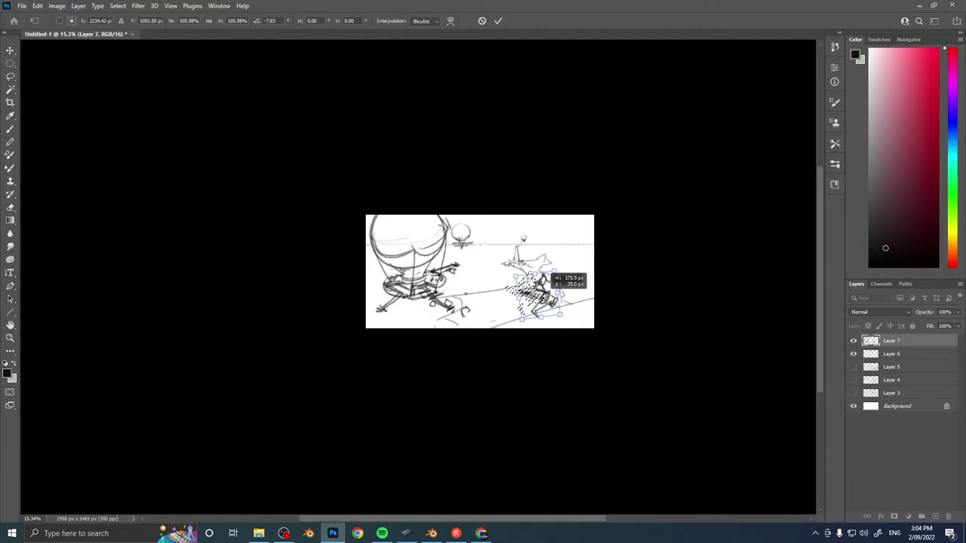
{"action": "key", "text": "Return"}
{"action": "key", "text": "ctrl+d"}
Erase the diagonal foreground line beneath the crouched figure on Layer 6, then return to the brush.
{"action": "left_click", "coordinate": [909, 355]}
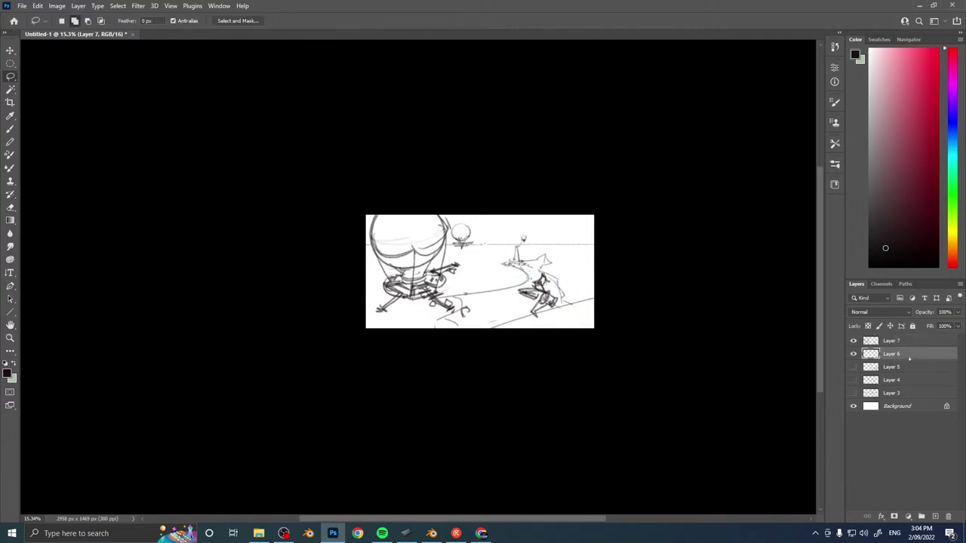
{"action": "key", "text": "e"}
{"action": "left_click_drag", "start_coordinate": [501, 325], "coordinate": [601, 303]}
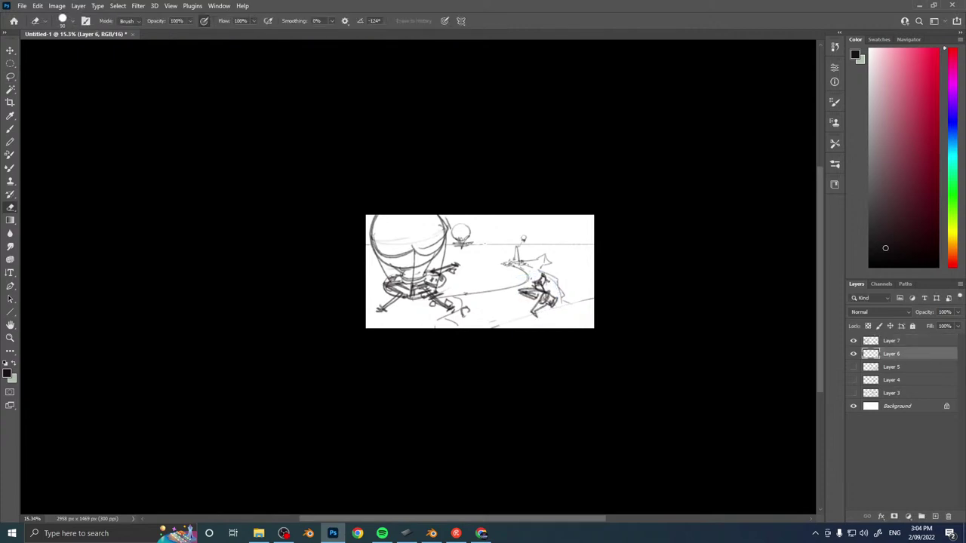
{"action": "key", "text": "b"}
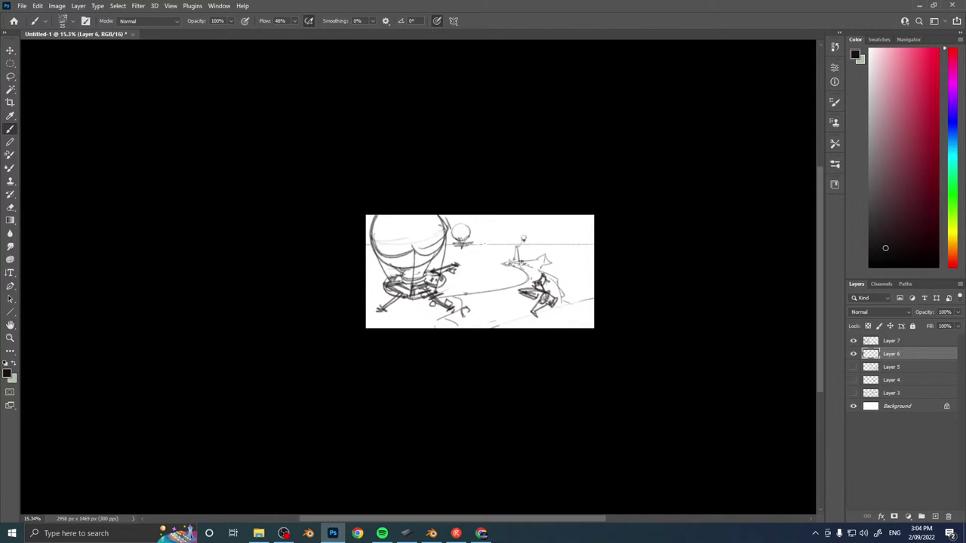
Draw grass tufts along the foreground edge, reinforce the shoreline and headland contours, and add a ground line sloping down from the figure.
{"action": "left_click_drag", "start_coordinate": [444, 317], "coordinate": [441, 328]}
{"action": "left_click_drag", "start_coordinate": [440, 321], "coordinate": [436, 329]}
{"action": "mouse_move", "coordinate": [447, 296]}
{"action": "left_mouse_down"}
{"action": "mouse_move", "coordinate": [465, 294]}
{"action": "mouse_move", "coordinate": [457, 300]}
{"action": "left_mouse_up"}
{"action": "mouse_move", "coordinate": [527, 271]}
{"action": "left_mouse_down"}
{"action": "mouse_move", "coordinate": [517, 286]}
{"action": "mouse_move", "coordinate": [506, 264]}
{"action": "left_mouse_up"}
{"action": "left_click_drag", "start_coordinate": [560, 297], "coordinate": [593, 313]}
{"action": "mouse_move", "coordinate": [504, 325]}
{"action": "left_mouse_down"}
{"action": "mouse_move", "coordinate": [524, 310]}
{"action": "mouse_move", "coordinate": [486, 327]}
{"action": "left_mouse_up"}
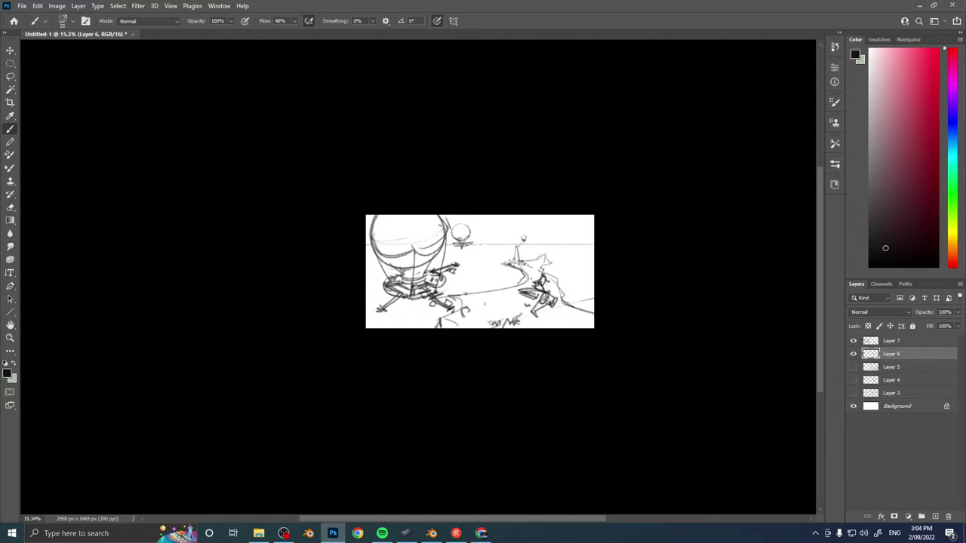
{"action": "left_click_drag", "start_coordinate": [531, 262], "coordinate": [538, 259]}
Move the small distant balloon right and down so it overlaps the horizon, and strengthen the horizon line with the brush.
{"action": "key", "text": "l"}
{"action": "mouse_move", "coordinate": [474, 240]}
{"action": "left_mouse_down"}
{"action": "mouse_move", "coordinate": [457, 227]}
{"action": "mouse_move", "coordinate": [450, 243]}
{"action": "mouse_move", "coordinate": [484, 245]}
{"action": "mouse_move", "coordinate": [485, 287]}
{"action": "mouse_move", "coordinate": [586, 261]}
{"action": "mouse_move", "coordinate": [467, 244]}
{"action": "mouse_move", "coordinate": [589, 244]}
{"action": "left_mouse_up"}
{"action": "key", "text": "b"}
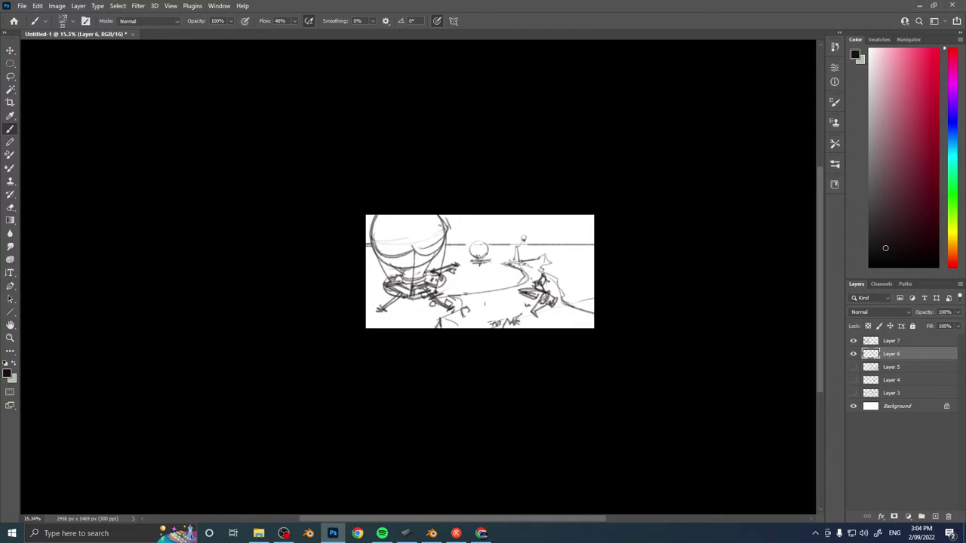
Draw a straight border line around all four edges of the thumbnail.
{"action": "left_click_drag", "start_coordinate": [519, 264], "coordinate": [554, 260], "text": "ctrl"}
{"action": "left_click_drag", "start_coordinate": [554, 261], "coordinate": [557, 194]}
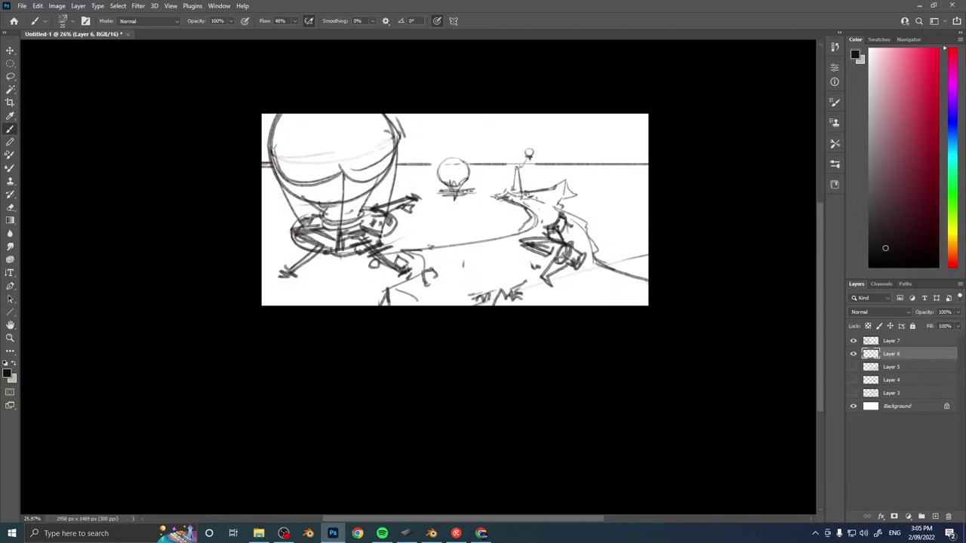
{"action": "left_click_drag", "start_coordinate": [785, 313], "coordinate": [639, 305]}
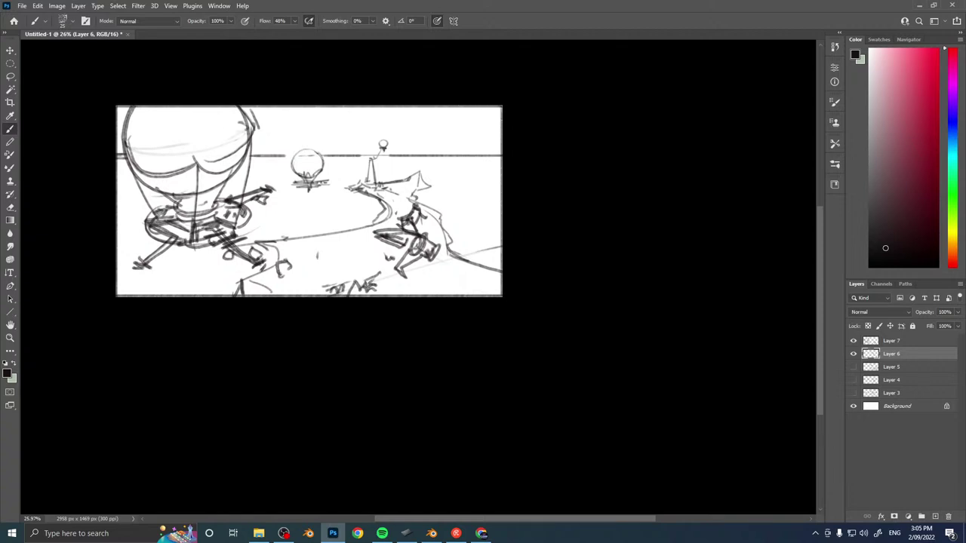
Extend the canvas to the right to 4090 px wide and fill the Background layer with white.
{"action": "key", "text": "c"}
{"action": "left_click_drag", "start_coordinate": [504, 201], "coordinate": [577, 203]}
{"action": "key", "text": "Return"}
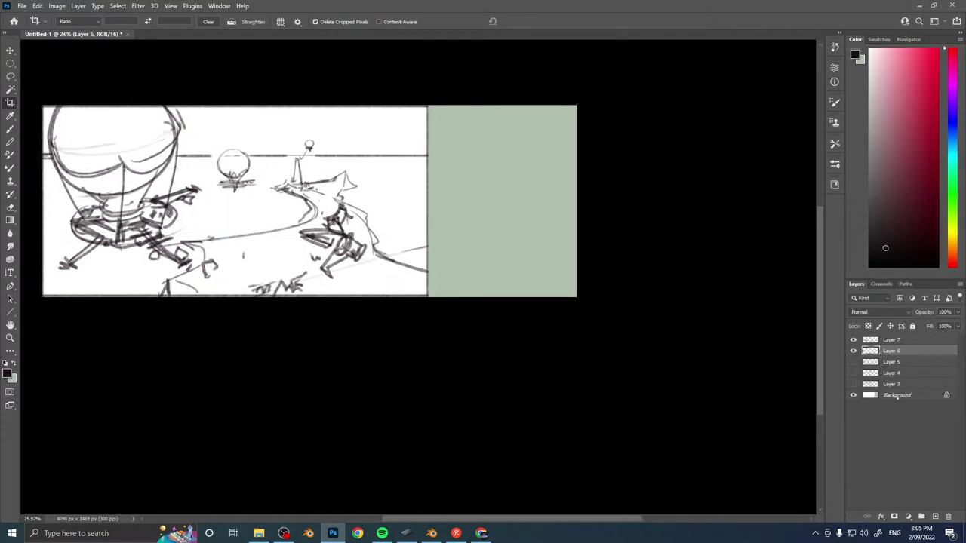
{"action": "left_click", "coordinate": [897, 395]}
{"action": "key", "text": "x"}
{"action": "key", "text": "alt+BackSpace"}
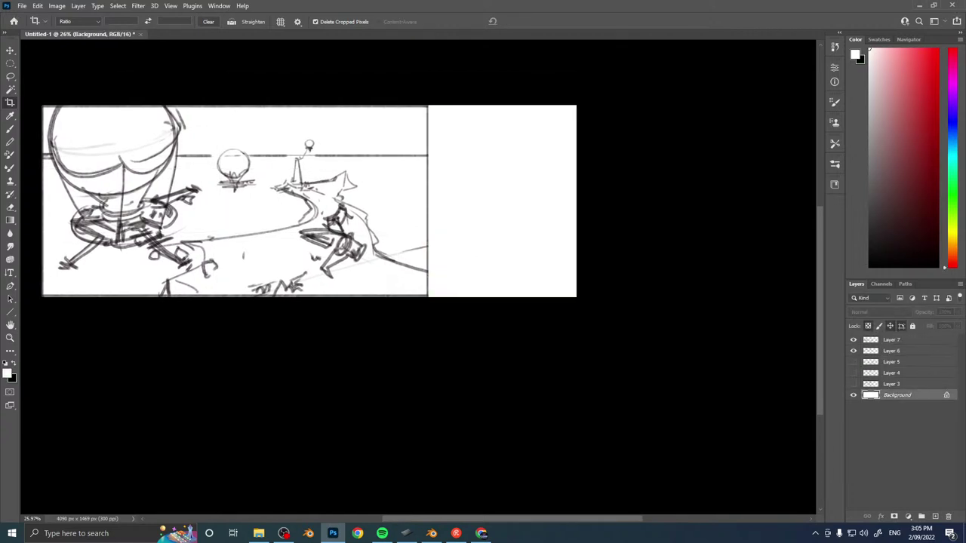
Add a new layer above Layer 7 and draw a round black balloon envelope with a scalloped band in the blank area.
{"action": "left_click", "coordinate": [900, 342]}
{"action": "key", "text": "ctrl+shift+n"}
{"action": "key", "text": "Return"}
{"action": "key", "text": "b"}
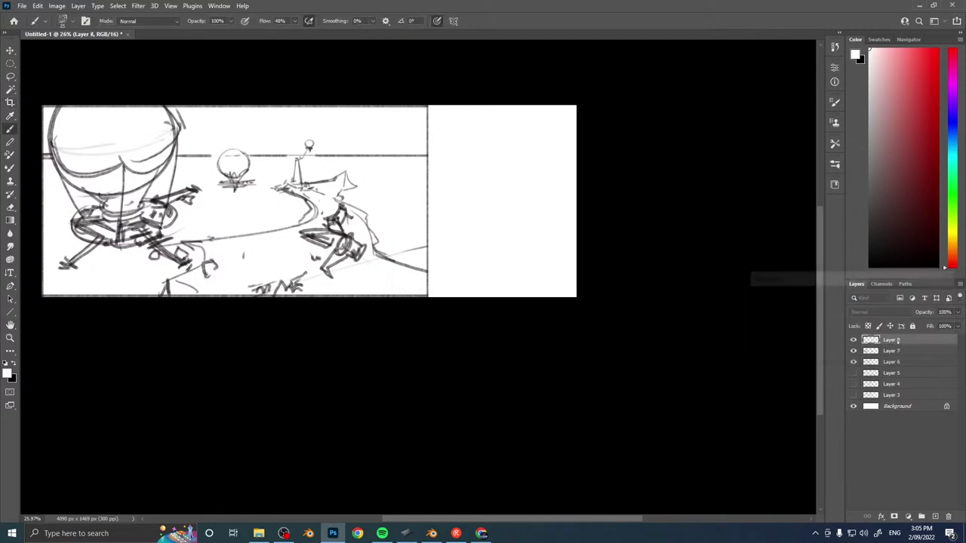
{"action": "mouse_move", "coordinate": [448, 178]}
{"action": "left_mouse_down"}
{"action": "mouse_move", "coordinate": [438, 254]}
{"action": "mouse_move", "coordinate": [406, 340]}
{"action": "left_mouse_up"}
{"action": "left_click_drag", "start_coordinate": [433, 264], "coordinate": [534, 132], "text": "ctrl"}
{"action": "left_click_drag", "start_coordinate": [521, 231], "coordinate": [499, 222], "text": "ctrl"}
{"action": "key", "text": "b"}
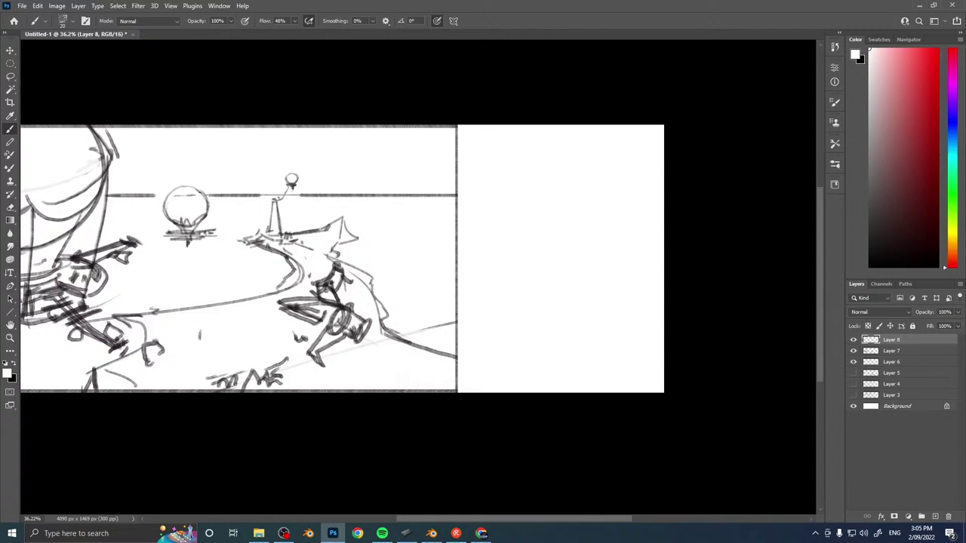
{"action": "key", "text": "x"}
{"action": "mouse_move", "coordinate": [530, 148]}
{"action": "left_mouse_down"}
{"action": "mouse_move", "coordinate": [489, 165]}
{"action": "mouse_move", "coordinate": [533, 155]}
{"action": "mouse_move", "coordinate": [523, 183]}
{"action": "mouse_move", "coordinate": [505, 168]}
{"action": "mouse_move", "coordinate": [535, 161]}
{"action": "mouse_move", "coordinate": [501, 186]}
{"action": "mouse_move", "coordinate": [527, 186]}
{"action": "mouse_move", "coordinate": [536, 154]}
{"action": "left_mouse_up"}
{"action": "key", "text": "ctrl+z"}
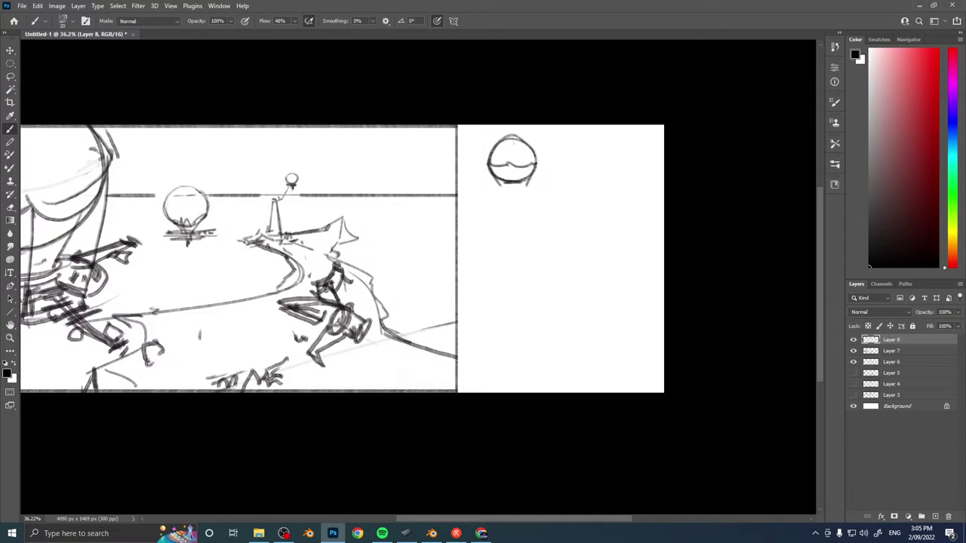
Draw a dark gondola with a flat wide platform under the balloon study and a long thin pole hanging beneath it.
{"action": "mouse_move", "coordinate": [505, 186]}
{"action": "left_mouse_down"}
{"action": "mouse_move", "coordinate": [539, 196]}
{"action": "mouse_move", "coordinate": [525, 198]}
{"action": "left_mouse_up"}
{"action": "key", "text": "ctrl+z"}
{"action": "mouse_move", "coordinate": [497, 192]}
{"action": "left_mouse_down"}
{"action": "mouse_move", "coordinate": [532, 194]}
{"action": "mouse_move", "coordinate": [520, 189]}
{"action": "mouse_move", "coordinate": [531, 193]}
{"action": "mouse_move", "coordinate": [512, 220]}
{"action": "mouse_move", "coordinate": [512, 252]}
{"action": "left_mouse_up"}
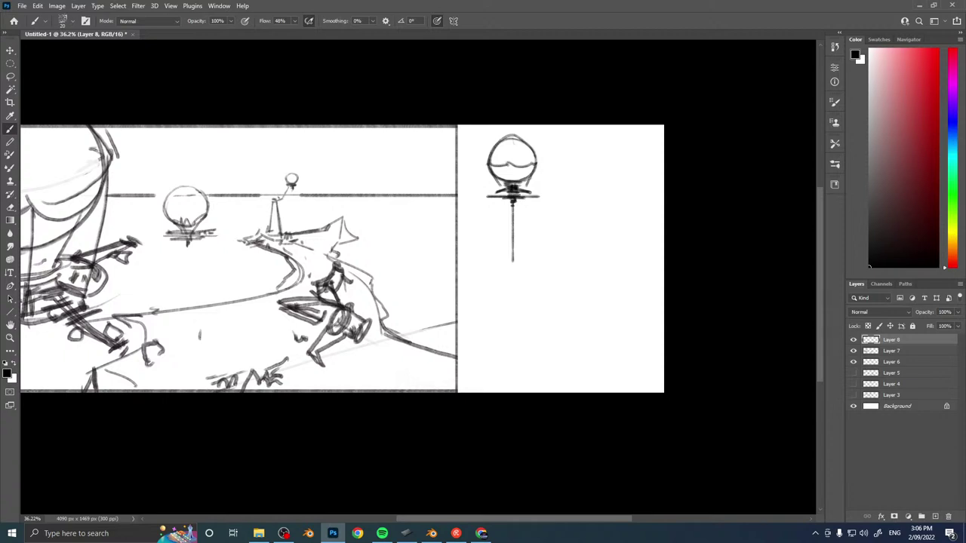
Rework the balloon study's hanging pole with a small upper crossbar and a thick lower weight, erasing its end to a point.
{"action": "key", "text": "e"}
{"action": "left_click_drag", "start_coordinate": [512, 228], "coordinate": [512, 247]}
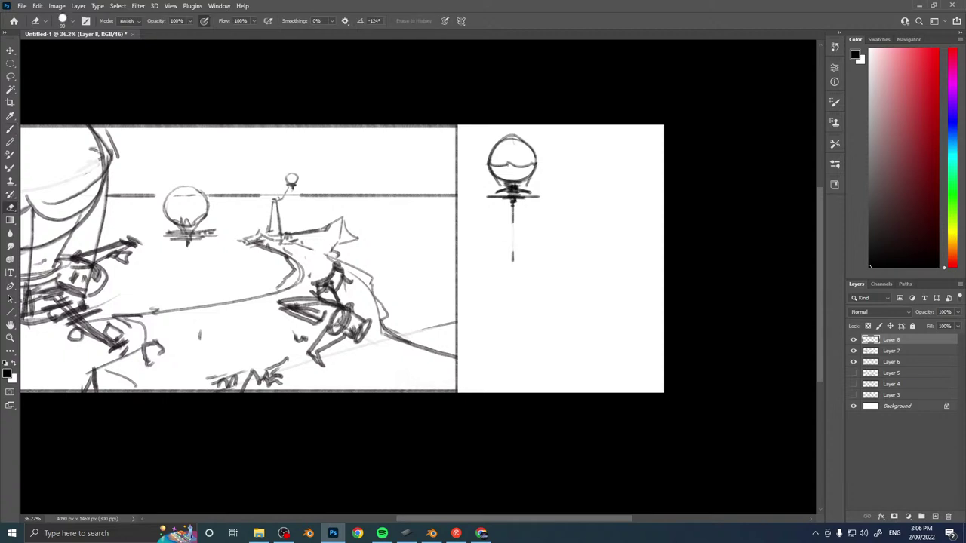
{"action": "key", "text": "b"}
{"action": "mouse_move", "coordinate": [512, 215]}
{"action": "left_mouse_down"}
{"action": "mouse_move", "coordinate": [514, 288]}
{"action": "mouse_move", "coordinate": [514, 276]}
{"action": "left_mouse_up"}
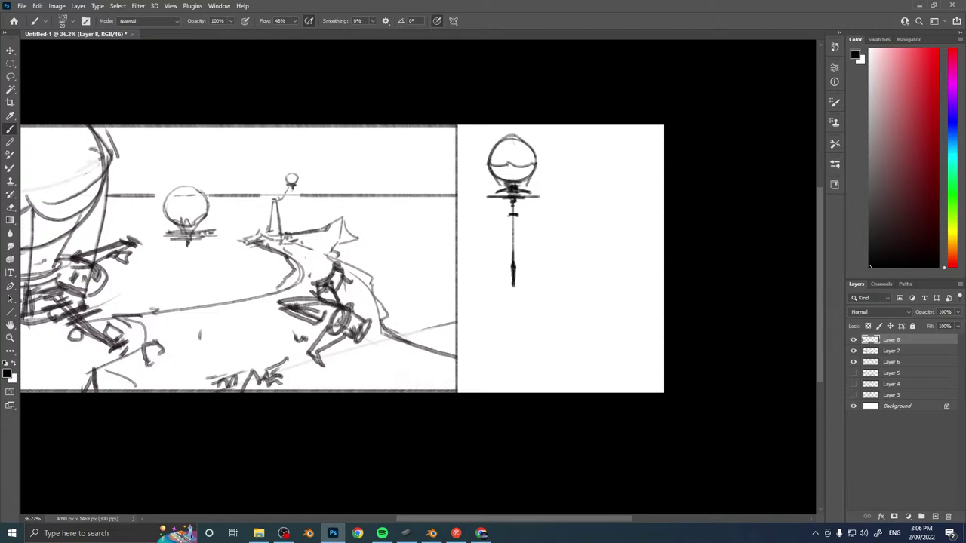
{"action": "key", "text": "e"}
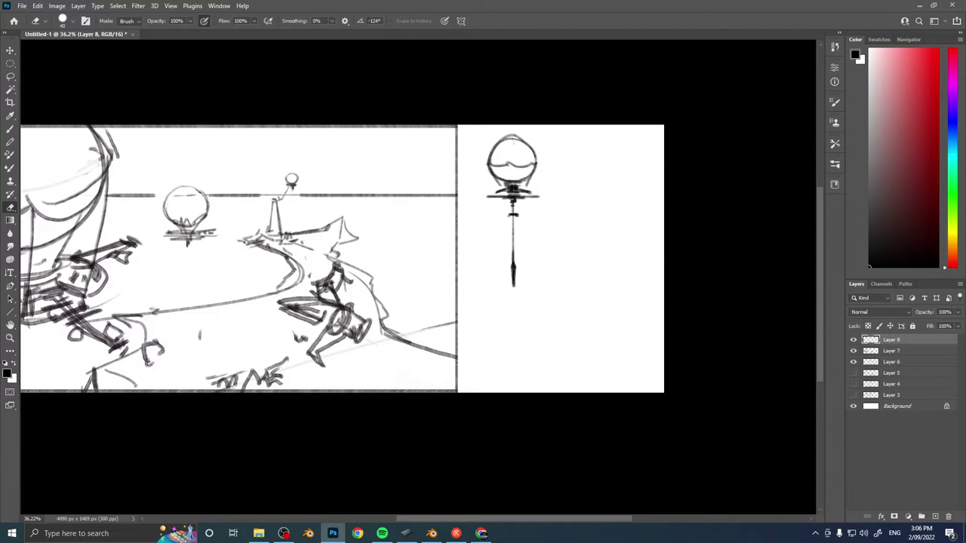
{"action": "left_click_drag", "start_coordinate": [512, 275], "coordinate": [514, 288]}
{"action": "key", "text": "b"}
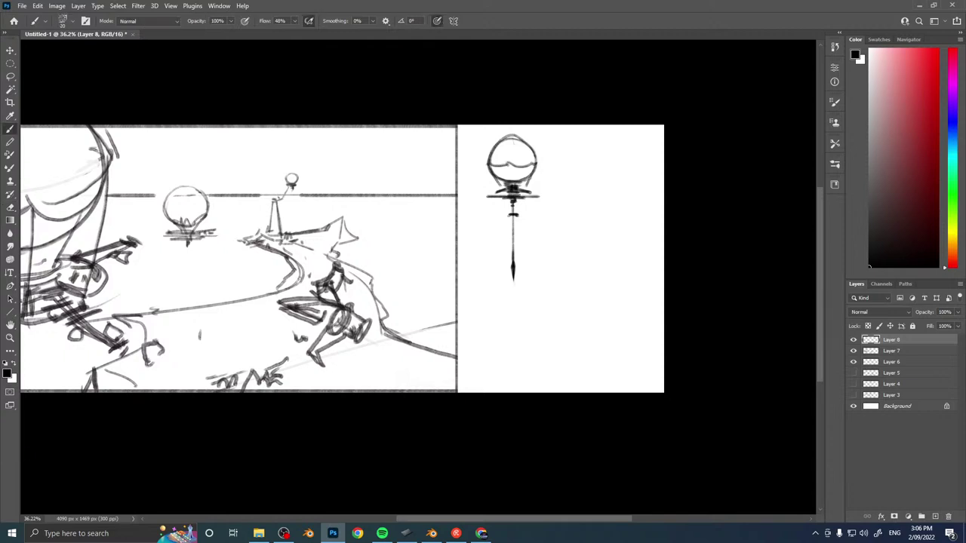
Add hanging poles beneath the three balloons in the landscape thumbnail, giving the middle one a crossbar and weighted tip.
{"action": "left_click_drag", "start_coordinate": [168, 336], "coordinate": [413, 242]}
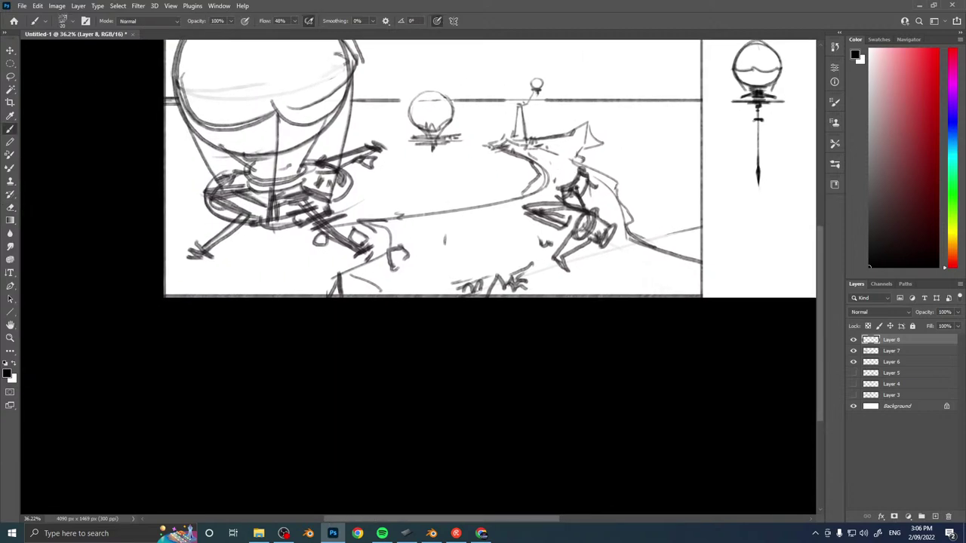
{"action": "left_click_drag", "start_coordinate": [277, 202], "coordinate": [279, 285]}
{"action": "left_click_drag", "start_coordinate": [276, 208], "coordinate": [279, 293]}
{"action": "left_click_drag", "start_coordinate": [434, 151], "coordinate": [435, 227]}
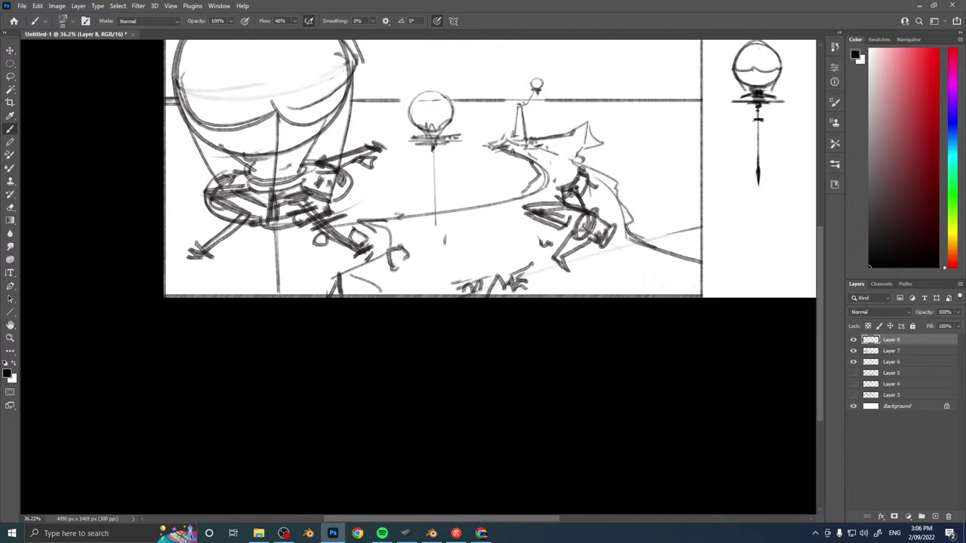
{"action": "left_click_drag", "start_coordinate": [433, 169], "coordinate": [434, 168]}
{"action": "left_click_drag", "start_coordinate": [436, 233], "coordinate": [437, 242]}
{"action": "left_click_drag", "start_coordinate": [538, 95], "coordinate": [538, 105]}
Duplicate the balloon study to its lower right and erase the copy's envelope, keeping the gondola and pole.
{"action": "left_click_drag", "start_coordinate": [729, 116], "coordinate": [444, 202]}
{"action": "key", "text": "z"}
{"action": "left_click_drag", "start_coordinate": [509, 208], "coordinate": [530, 207]}
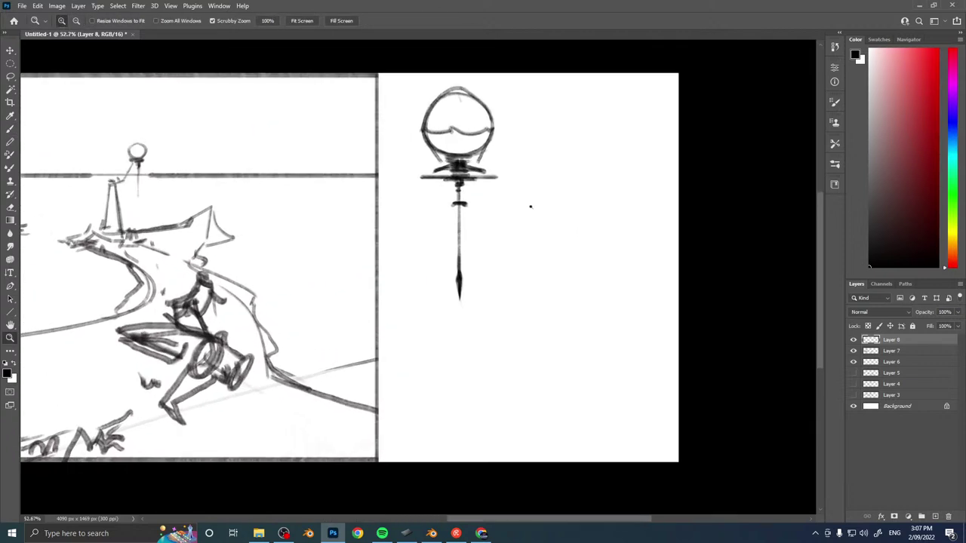
{"action": "key", "text": "l"}
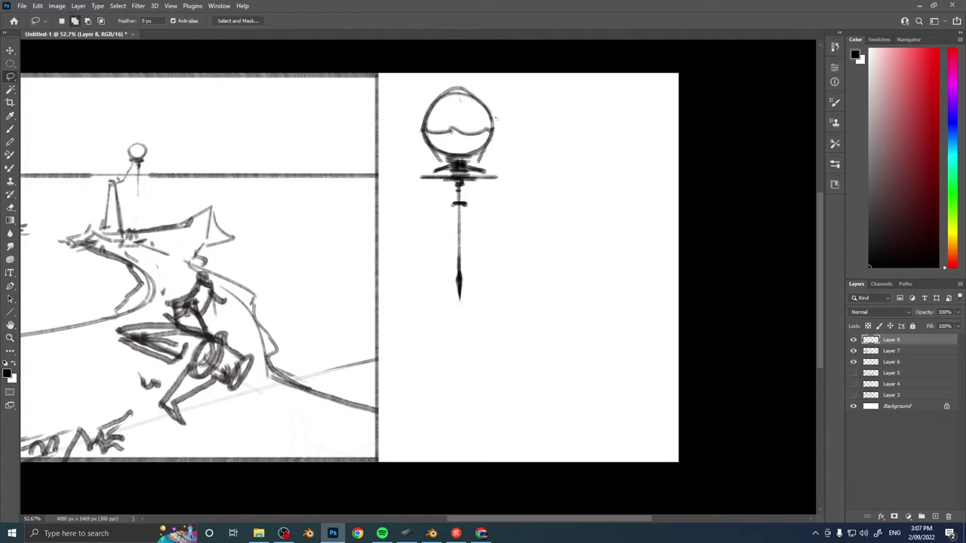
{"action": "mouse_move", "coordinate": [520, 103]}
{"action": "left_mouse_down"}
{"action": "mouse_move", "coordinate": [502, 74]}
{"action": "mouse_move", "coordinate": [533, 249]}
{"action": "mouse_move", "coordinate": [489, 99]}
{"action": "left_mouse_up"}
{"action": "mouse_move", "coordinate": [457, 143]}
{"action": "left_mouse_down", "text": "ctrl+alt"}
{"action": "mouse_move", "coordinate": [598, 233]}
{"action": "mouse_move", "coordinate": [587, 237]}
{"action": "left_mouse_up", "text": "ctrl+alt"}
{"action": "key", "text": "ctrl+d"}
{"action": "key", "text": "e"}
{"action": "mouse_move", "coordinate": [588, 186]}
{"action": "left_mouse_down"}
{"action": "mouse_move", "coordinate": [555, 225]}
{"action": "mouse_move", "coordinate": [602, 194]}
{"action": "mouse_move", "coordinate": [619, 213]}
{"action": "mouse_move", "coordinate": [559, 230]}
{"action": "mouse_move", "coordinate": [619, 231]}
{"action": "mouse_move", "coordinate": [604, 194]}
{"action": "mouse_move", "coordinate": [615, 240]}
{"action": "mouse_move", "coordinate": [557, 240]}
{"action": "mouse_move", "coordinate": [590, 251]}
{"action": "mouse_move", "coordinate": [615, 240]}
{"action": "mouse_move", "coordinate": [577, 265]}
{"action": "left_mouse_up"}
{"action": "key", "text": "b"}
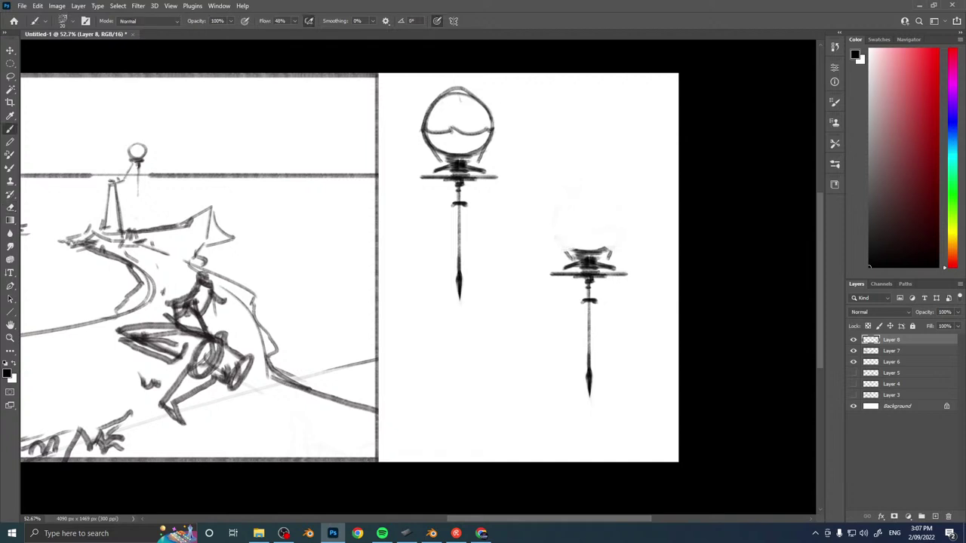
Draw ropes rising from the copied gondola and a rounded lower band with a pointed flap at their upper ends.
{"action": "mouse_move", "coordinate": [563, 206]}
{"action": "left_mouse_down"}
{"action": "mouse_move", "coordinate": [557, 227]}
{"action": "mouse_move", "coordinate": [572, 256]}
{"action": "mouse_move", "coordinate": [599, 265]}
{"action": "left_mouse_up"}
{"action": "left_click_drag", "start_coordinate": [616, 205], "coordinate": [604, 247]}
{"action": "left_click_drag", "start_coordinate": [598, 192], "coordinate": [593, 252]}
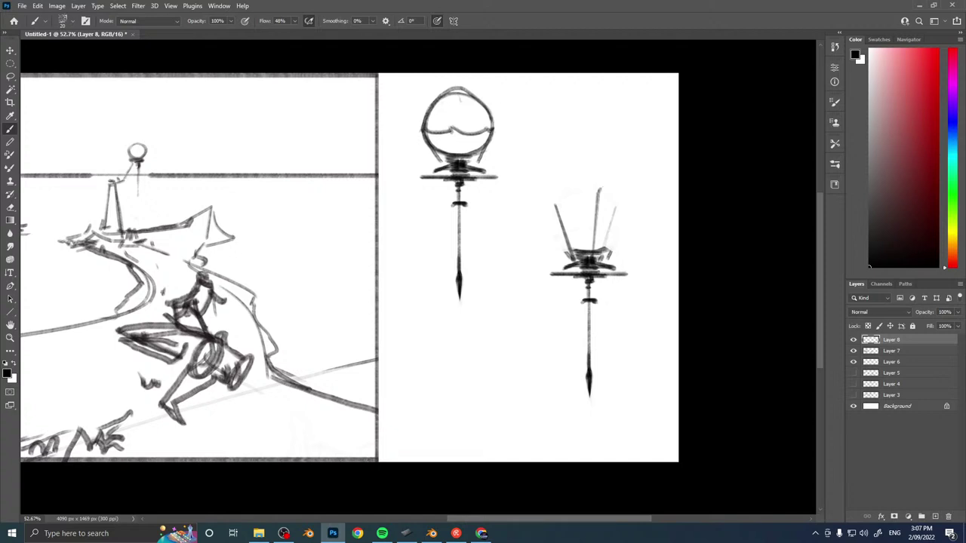
{"action": "mouse_move", "coordinate": [599, 190]}
{"action": "left_mouse_down"}
{"action": "mouse_move", "coordinate": [618, 208]}
{"action": "mouse_move", "coordinate": [612, 172]}
{"action": "left_mouse_up"}
{"action": "mouse_move", "coordinate": [557, 205]}
{"action": "left_mouse_down"}
{"action": "mouse_move", "coordinate": [598, 183]}
{"action": "mouse_move", "coordinate": [601, 197]}
{"action": "mouse_move", "coordinate": [571, 249]}
{"action": "mouse_move", "coordinate": [585, 224]}
{"action": "mouse_move", "coordinate": [619, 209]}
{"action": "mouse_move", "coordinate": [579, 222]}
{"action": "mouse_move", "coordinate": [619, 204]}
{"action": "left_mouse_up"}
{"action": "left_click_drag", "start_coordinate": [587, 225], "coordinate": [617, 209]}
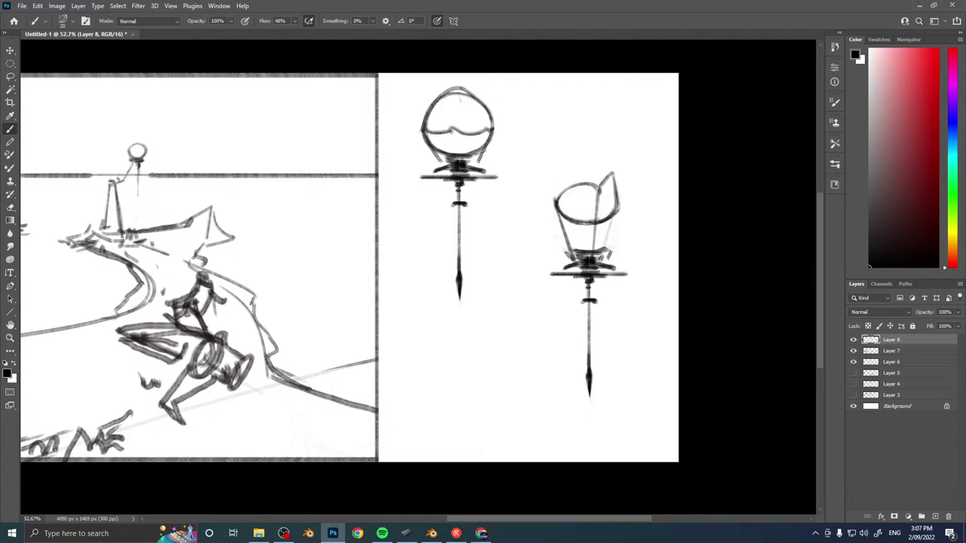
Draw a tall egg-shaped envelope over the second balloon's lower band, with inner contour lines and an extra rope.
{"action": "mouse_move", "coordinate": [555, 199]}
{"action": "left_mouse_down"}
{"action": "mouse_move", "coordinate": [549, 170]}
{"action": "mouse_move", "coordinate": [599, 124]}
{"action": "left_mouse_up"}
{"action": "mouse_move", "coordinate": [547, 168]}
{"action": "left_mouse_down"}
{"action": "mouse_move", "coordinate": [574, 125]}
{"action": "mouse_move", "coordinate": [622, 139]}
{"action": "mouse_move", "coordinate": [624, 213]}
{"action": "left_mouse_up"}
{"action": "left_click_drag", "start_coordinate": [619, 141], "coordinate": [625, 218]}
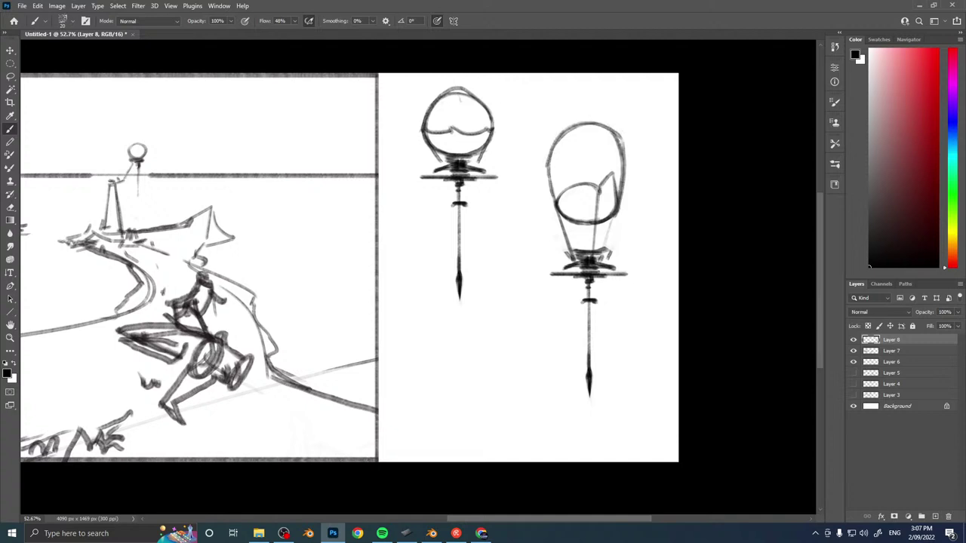
{"action": "mouse_move", "coordinate": [598, 116]}
{"action": "left_mouse_down"}
{"action": "mouse_move", "coordinate": [623, 141]}
{"action": "mouse_move", "coordinate": [612, 121]}
{"action": "mouse_move", "coordinate": [606, 169]}
{"action": "left_mouse_up"}
{"action": "mouse_move", "coordinate": [562, 142]}
{"action": "left_mouse_down"}
{"action": "mouse_move", "coordinate": [552, 202]}
{"action": "mouse_move", "coordinate": [584, 250]}
{"action": "left_mouse_up"}
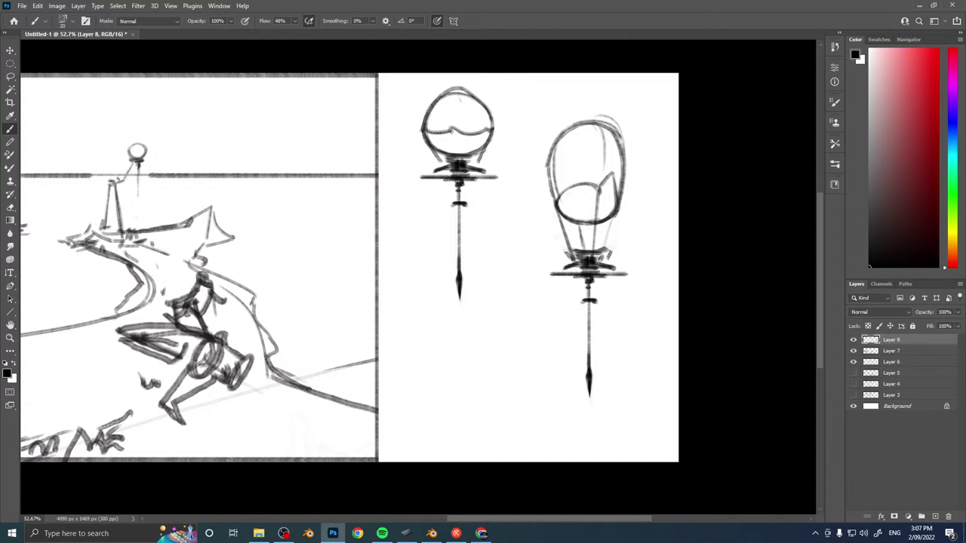
Add small attachment marks and a row of dots along the second balloon's band, plus short strokes near its ropes.
{"action": "left_click_drag", "start_coordinate": [556, 211], "coordinate": [561, 225]}
{"action": "left_click_drag", "start_coordinate": [598, 193], "coordinate": [602, 200]}
{"action": "left_click_drag", "start_coordinate": [556, 224], "coordinate": [558, 229]}
{"action": "left_click", "coordinate": [563, 198]}
{"action": "left_click", "coordinate": [573, 191]}
{"action": "left_click", "coordinate": [585, 190]}
{"action": "mouse_move", "coordinate": [587, 246]}
{"action": "left_mouse_down"}
{"action": "mouse_move", "coordinate": [568, 197]}
{"action": "mouse_move", "coordinate": [596, 205]}
{"action": "mouse_move", "coordinate": [594, 229]}
{"action": "left_mouse_up"}
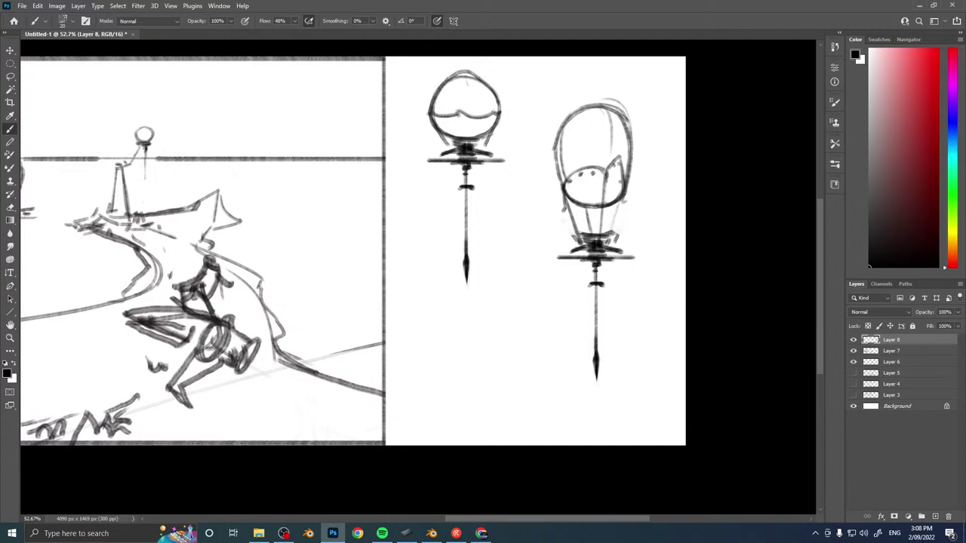
Lengthen the second balloon's hanging pole downward, then select the whole balloon.
{"action": "mouse_move", "coordinate": [601, 290]}
{"action": "left_mouse_down"}
{"action": "mouse_move", "coordinate": [587, 243]}
{"action": "mouse_move", "coordinate": [581, 349]}
{"action": "mouse_move", "coordinate": [587, 242]}
{"action": "left_mouse_up"}
{"action": "key", "text": "l"}
{"action": "key", "text": "ctrl+t"}
{"action": "left_click_drag", "start_coordinate": [586, 348], "coordinate": [602, 400]}
{"action": "key", "text": "Return"}
{"action": "scroll", "coordinate": [619, 272], "scroll_direction": "down", "scroll_amount": 4, "text": "alt"}
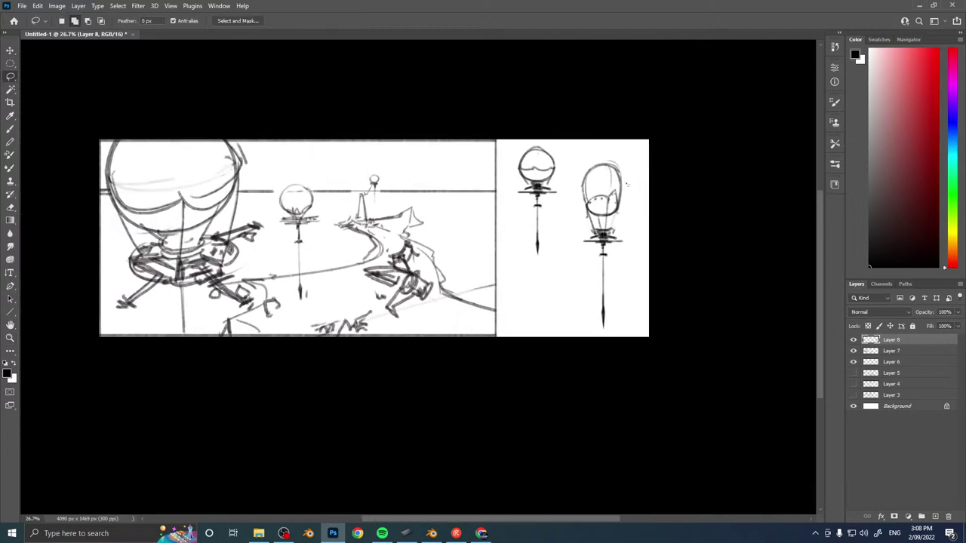
{"action": "mouse_move", "coordinate": [627, 183]}
{"action": "left_mouse_down"}
{"action": "mouse_move", "coordinate": [620, 145]}
{"action": "mouse_move", "coordinate": [571, 302]}
{"action": "mouse_move", "coordinate": [639, 185]}
{"action": "mouse_move", "coordinate": [628, 184]}
{"action": "left_mouse_up"}
{"action": "key", "text": "ctrl+j"}
{"action": "key", "text": "ctrl+t"}
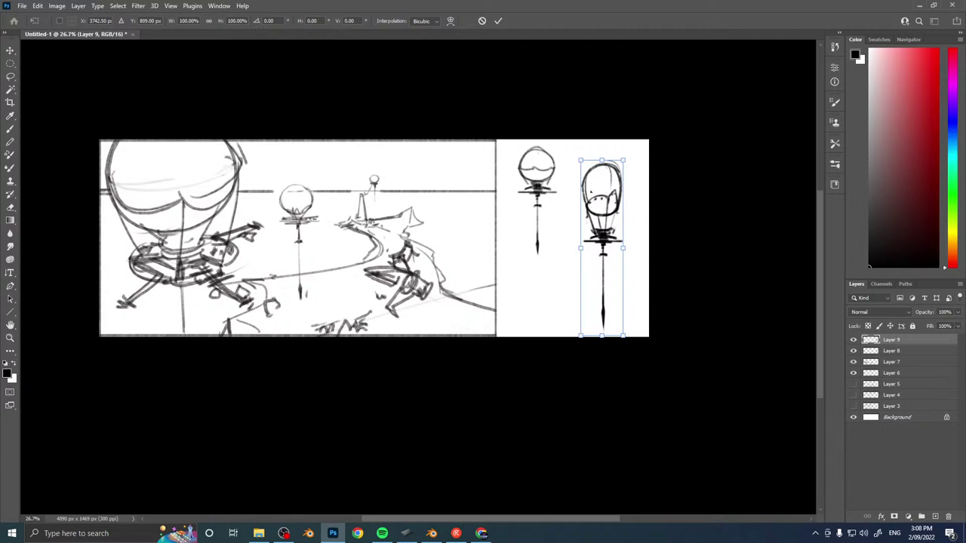
{"action": "key", "text": "Escape"}
{"action": "key", "text": "ctrl+z"}
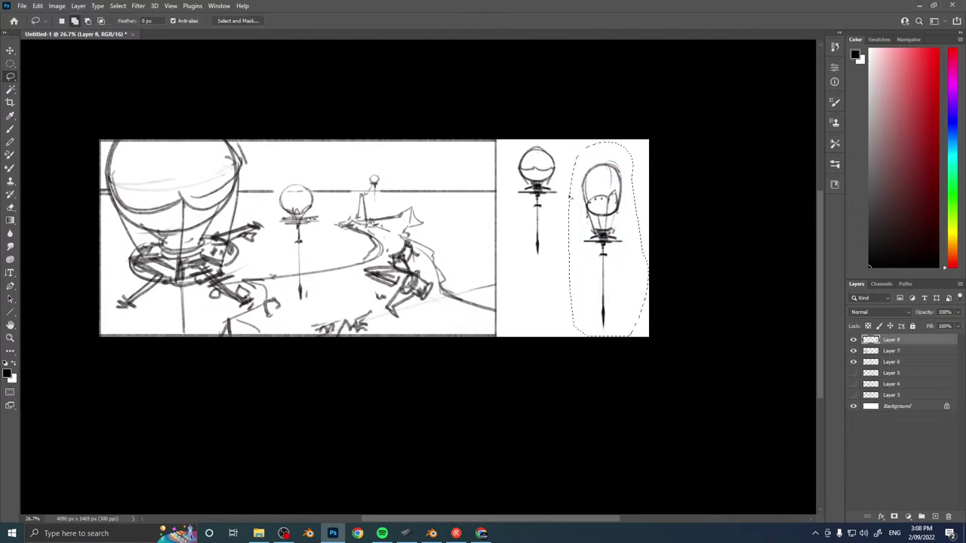
Put the selected tall balloon on its own new layer and shrink it to about half size near the canvas's upper right.
{"action": "key", "text": "ctrl+j"}
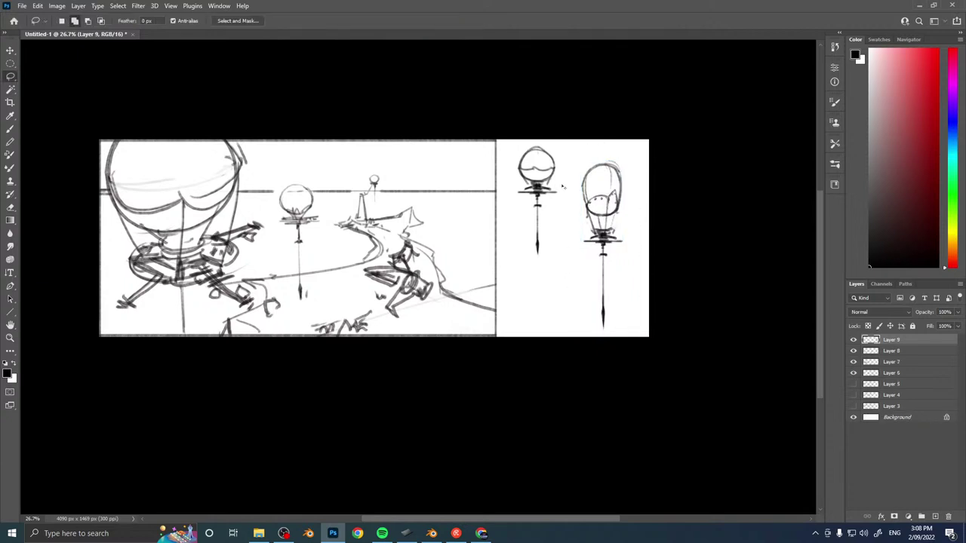
{"action": "key", "text": "ctrl+t"}
{"action": "mouse_move", "coordinate": [623, 160]}
{"action": "left_mouse_down", "text": "alt"}
{"action": "mouse_move", "coordinate": [610, 213]}
{"action": "mouse_move", "coordinate": [637, 143]}
{"action": "mouse_move", "coordinate": [626, 173]}
{"action": "left_mouse_up", "text": "alt"}
{"action": "key", "text": "Return"}
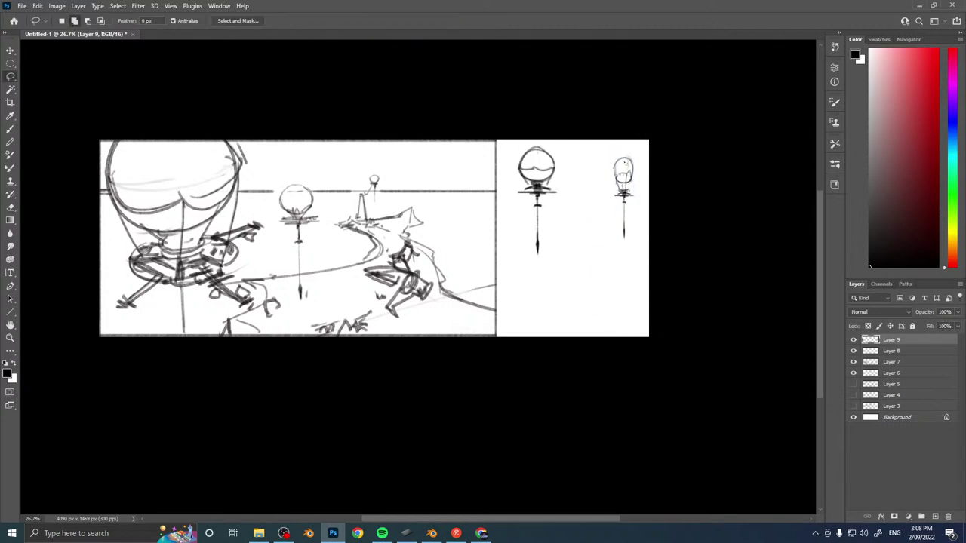
{"action": "left_click_drag", "start_coordinate": [575, 232], "coordinate": [486, 250]}
{"action": "key", "text": "z"}
{"action": "left_click_drag", "start_coordinate": [531, 192], "coordinate": [558, 192]}
{"action": "scroll", "coordinate": [557, 193], "scroll_direction": "down", "scroll_amount": 1, "text": "alt"}
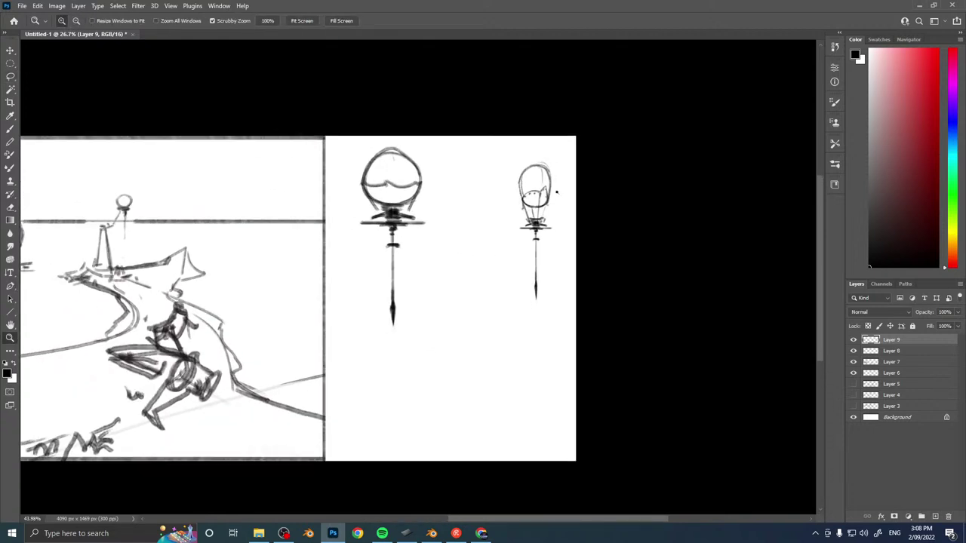
{"action": "scroll", "coordinate": [558, 192], "scroll_direction": "down", "scroll_amount": 2, "text": "alt"}
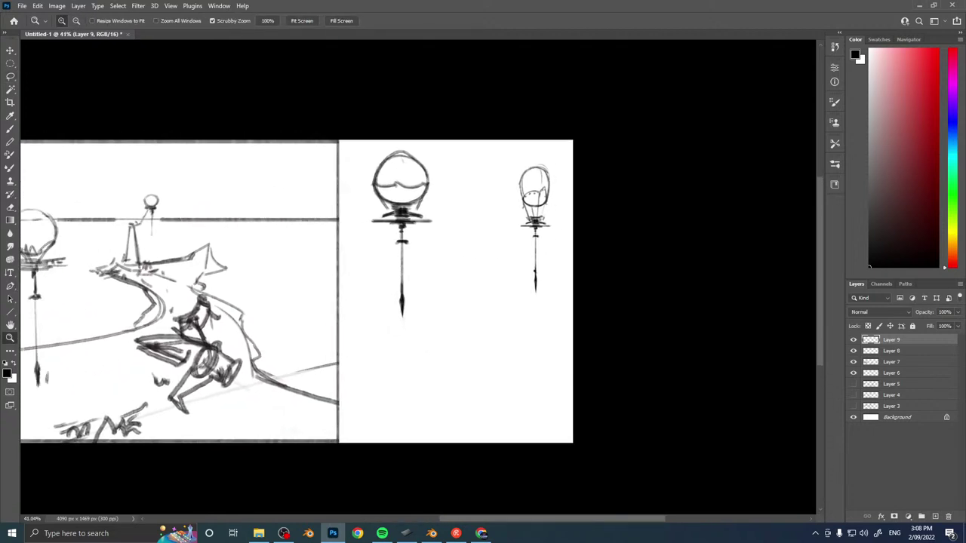
{"action": "key", "text": "b"}
{"action": "mouse_move", "coordinate": [474, 317]}
{"action": "left_mouse_down"}
{"action": "mouse_move", "coordinate": [513, 218]}
{"action": "mouse_move", "coordinate": [594, 244]}
{"action": "mouse_move", "coordinate": [640, 282]}
{"action": "left_mouse_up"}
{"action": "left_click_drag", "start_coordinate": [668, 203], "coordinate": [609, 241]}
{"action": "key", "text": "z"}
{"action": "left_click_drag", "start_coordinate": [625, 206], "coordinate": [682, 198]}
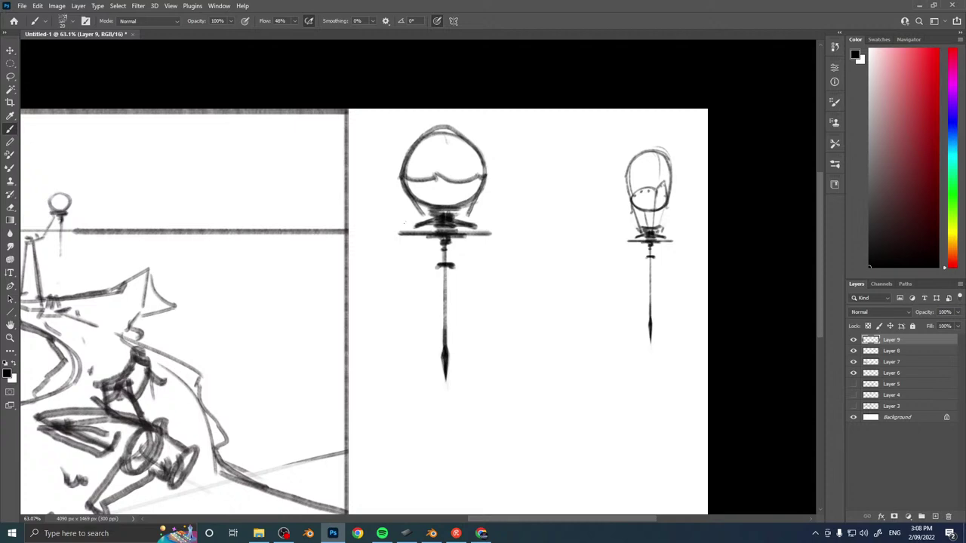
{"action": "left_click_drag", "start_coordinate": [331, 301], "coordinate": [521, 215]}
{"action": "scroll", "coordinate": [503, 212], "scroll_direction": "down", "scroll_amount": 4, "text": "alt"}
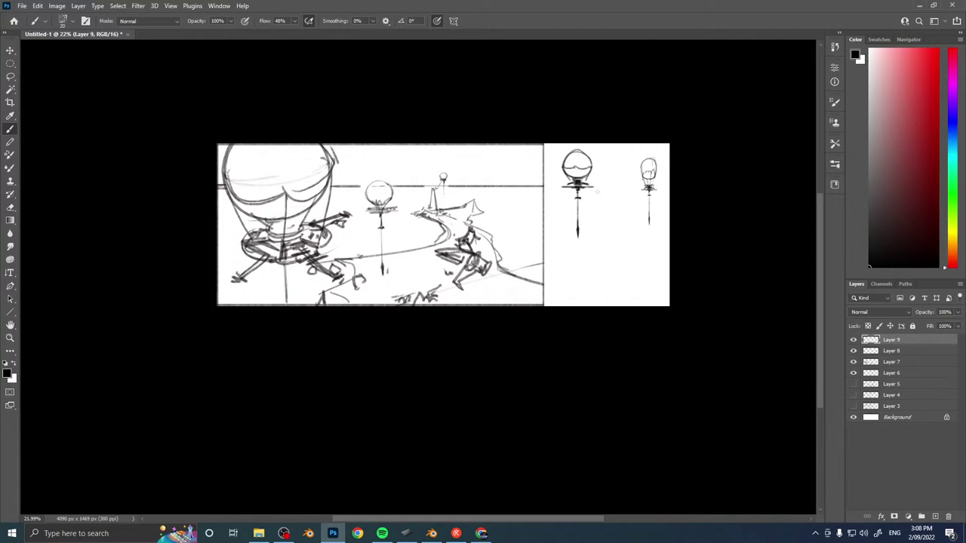
{"action": "left_click_drag", "start_coordinate": [558, 210], "coordinate": [600, 184]}
{"action": "key", "text": "b"}
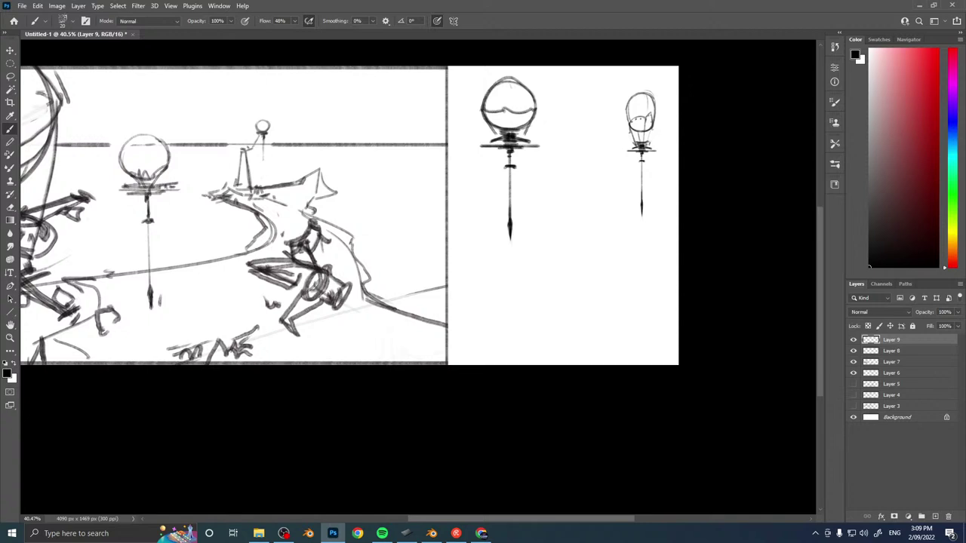
Check that Layer 8 holds the round balloon beside the scene, lasso that balloon and try to copy it to a new layer.
{"action": "left_click", "coordinate": [853, 351]}
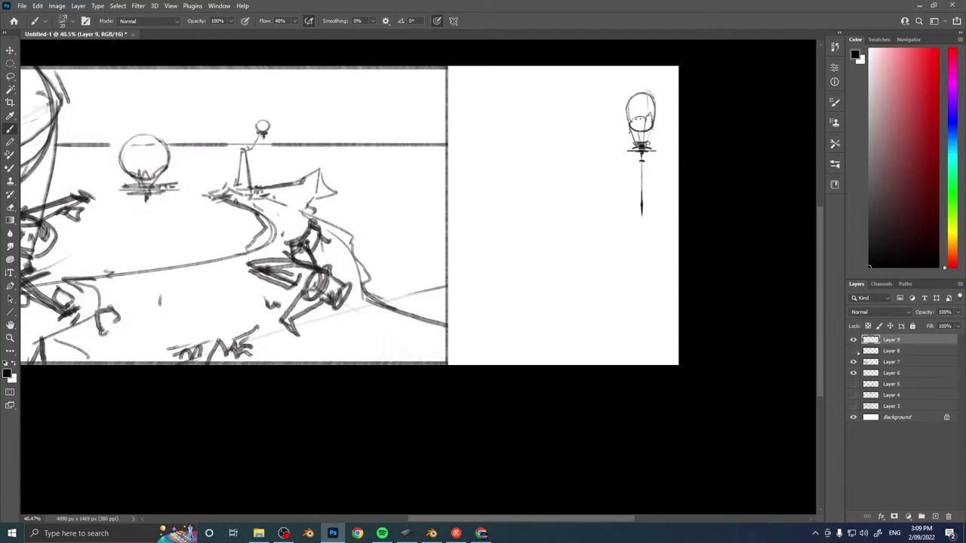
{"action": "left_click", "coordinate": [854, 351]}
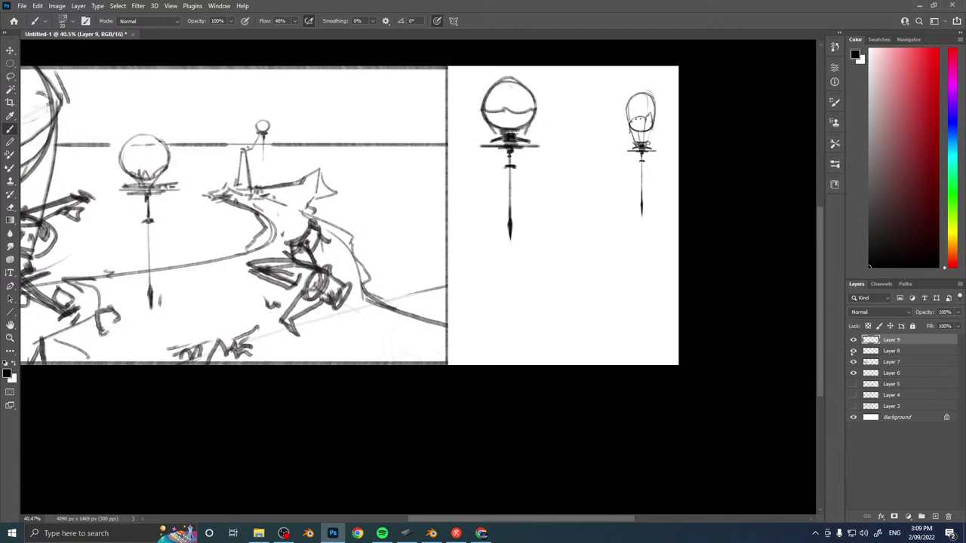
{"action": "scroll", "coordinate": [608, 174], "scroll_direction": "down", "scroll_amount": 1, "text": "alt"}
{"action": "key", "text": "l"}
{"action": "mouse_move", "coordinate": [560, 101]}
{"action": "left_mouse_down"}
{"action": "mouse_move", "coordinate": [565, 165]}
{"action": "mouse_move", "coordinate": [528, 75]}
{"action": "mouse_move", "coordinate": [560, 121]}
{"action": "left_mouse_up"}
{"action": "key", "text": "ctrl+j"}
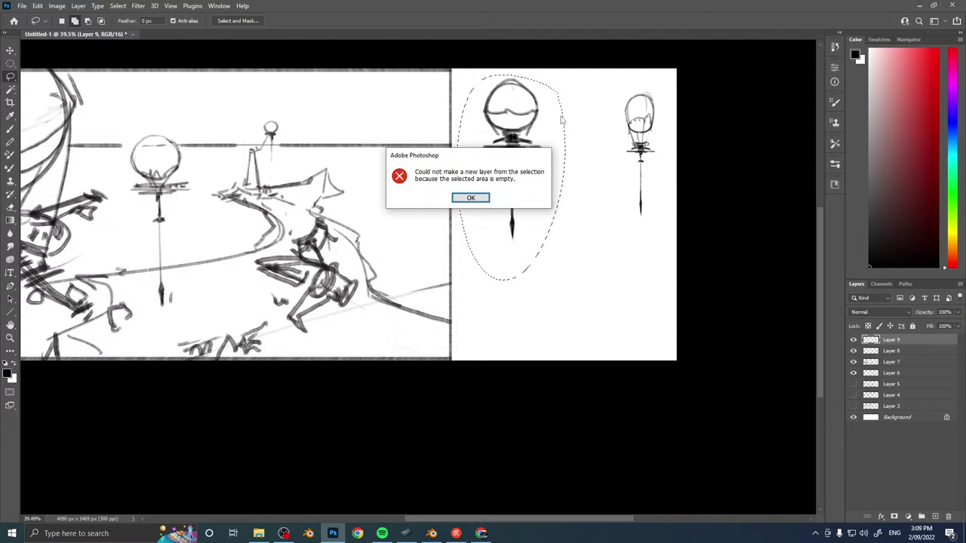
{"action": "left_click", "coordinate": [470, 198]}
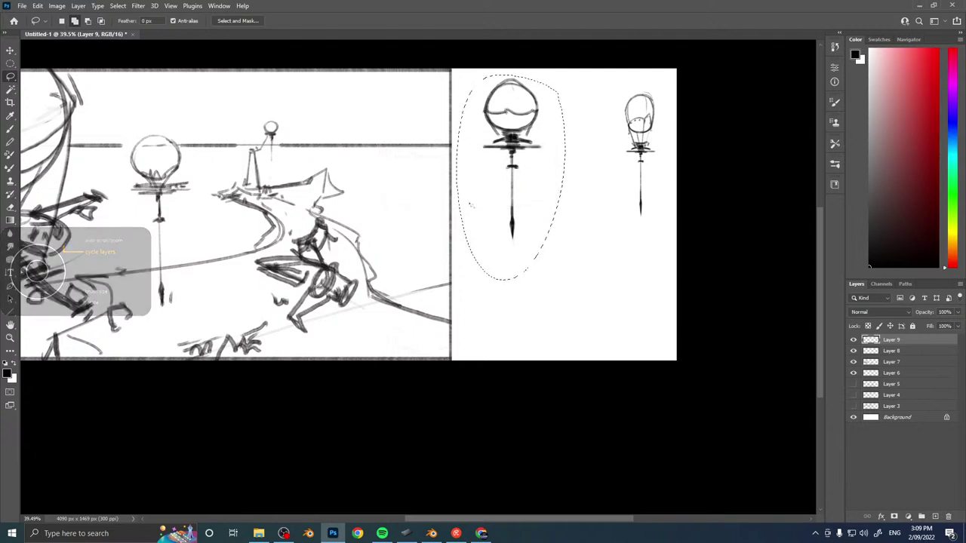
Open Wacom Tablet Properties, examine the Touch Ring settings, and return to the drawing in Photoshop.
{"action": "key", "text": "b"}
{"action": "key", "text": "ctrl+d"}
{"action": "key", "text": "super"}
{"action": "type", "text": "wacom"}
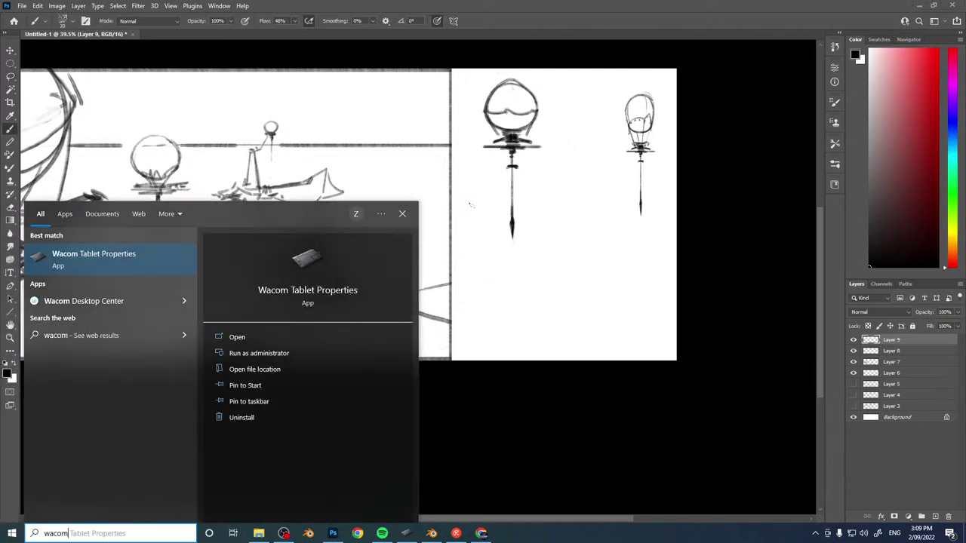
{"action": "key", "text": "Return"}
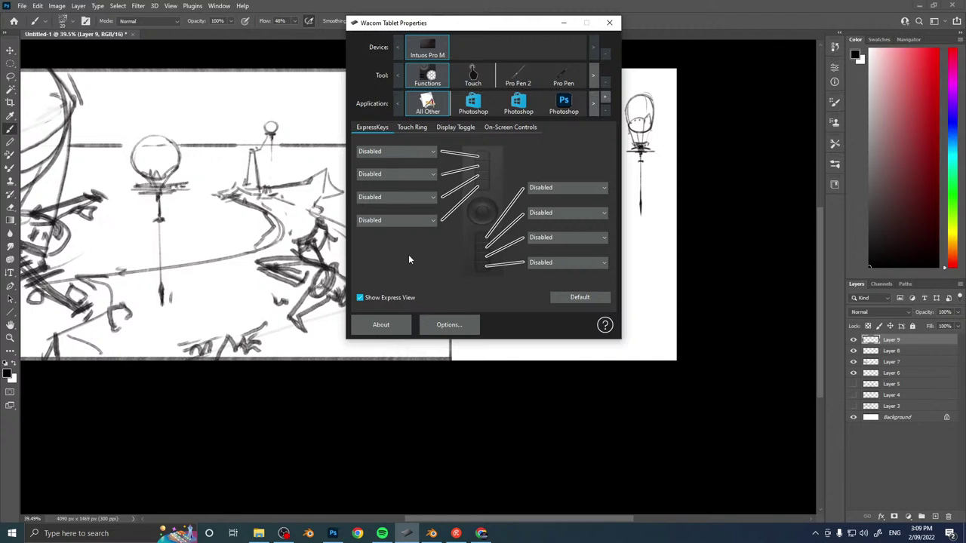
{"action": "left_click", "coordinate": [412, 128]}
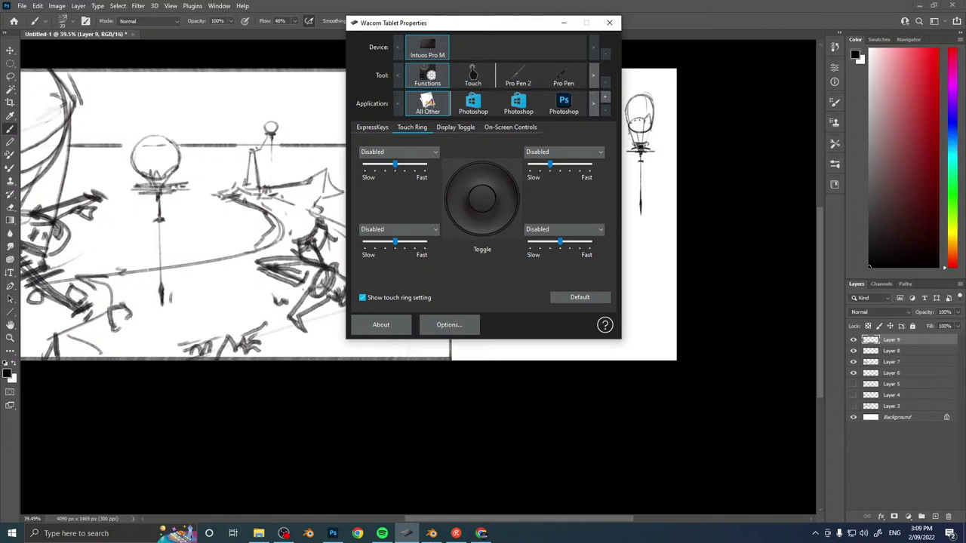
{"action": "left_click", "coordinate": [327, 370]}
Cut the lassoed round balloon from Layer 8, paste it onto its own layer and hide that layer.
{"action": "key", "text": "alt+]"}
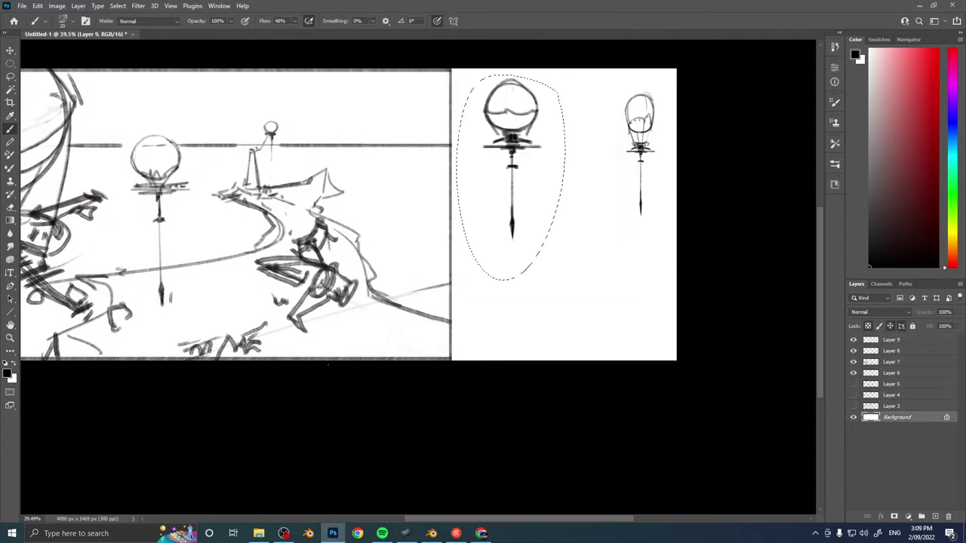
{"action": "key", "text": "alt+["}
{"action": "key", "text": "alt+["}
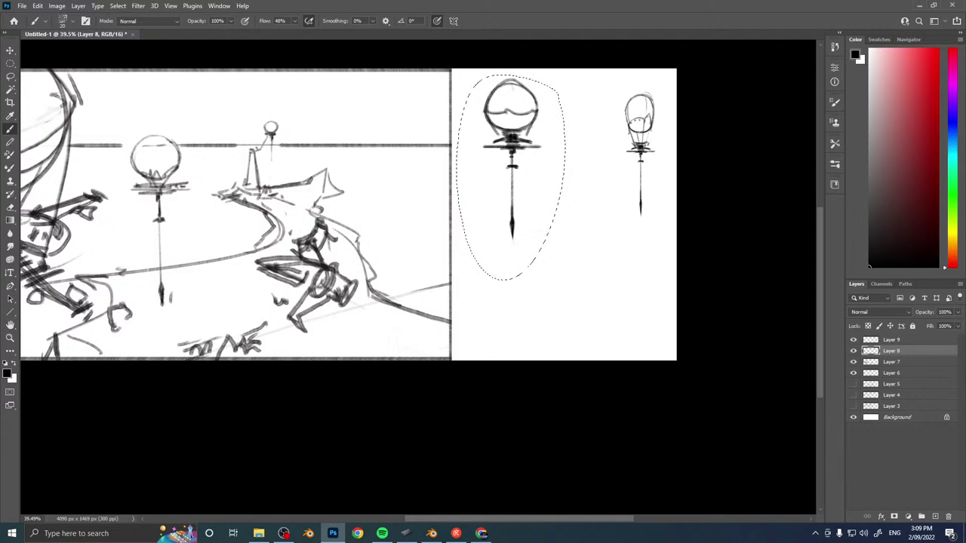
{"action": "key", "text": "ctrl+x"}
{"action": "key", "text": "ctrl+v"}
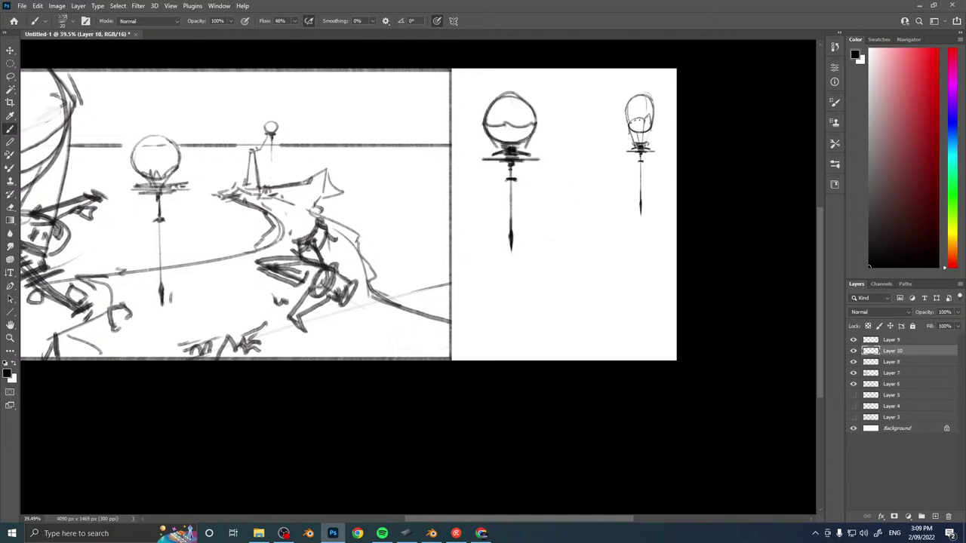
{"action": "left_click", "coordinate": [854, 351]}
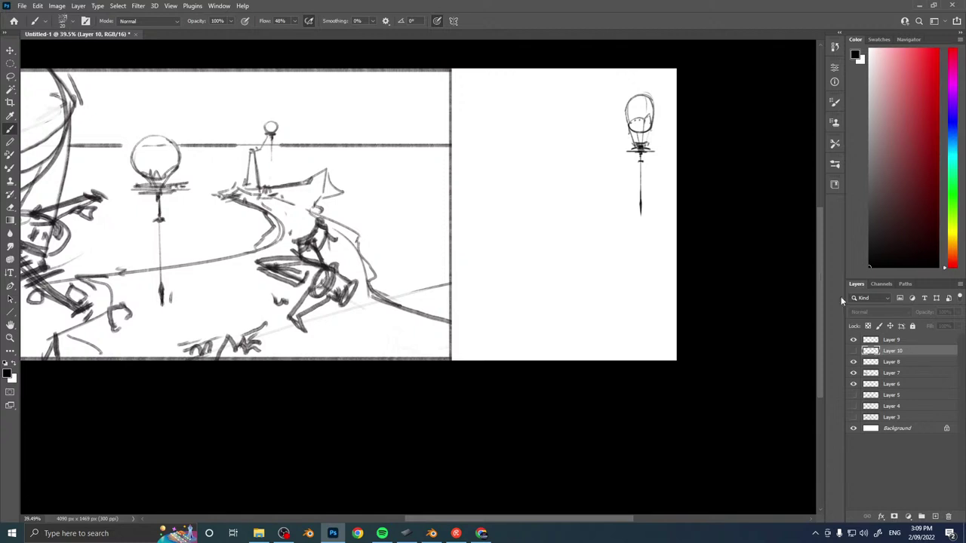
Duplicate Layer 9's small tall balloon and enlarge the copy to about 293% in the blank area beside the scene.
{"action": "right_click", "coordinate": [638, 149], "text": "ctrl"}
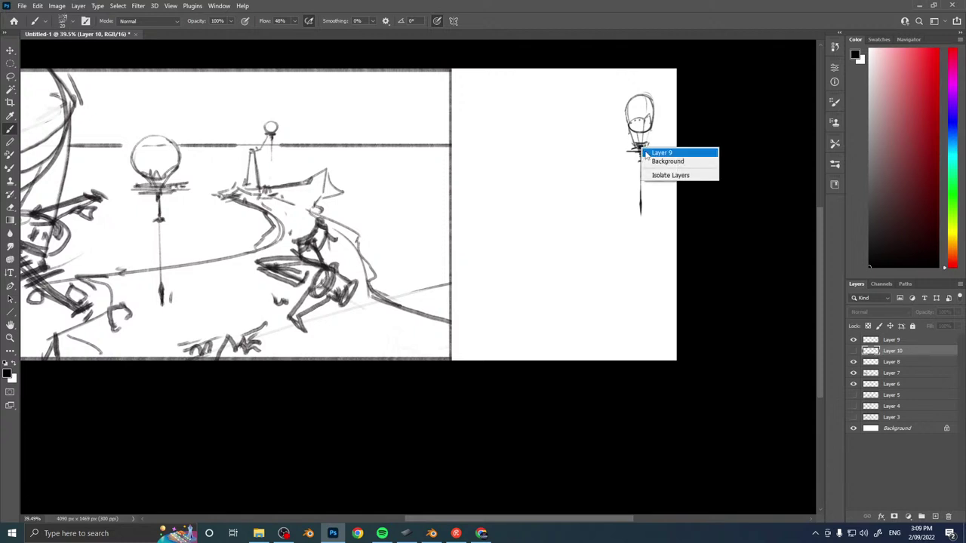
{"action": "left_click", "coordinate": [651, 153]}
{"action": "mouse_move", "coordinate": [663, 114]}
{"action": "left_mouse_down", "text": "ctrl+alt"}
{"action": "mouse_move", "coordinate": [567, 174]}
{"action": "mouse_move", "coordinate": [603, 85]}
{"action": "mouse_move", "coordinate": [655, 43]}
{"action": "left_mouse_up", "text": "ctrl+alt"}
{"action": "key", "text": "ctrl+t"}
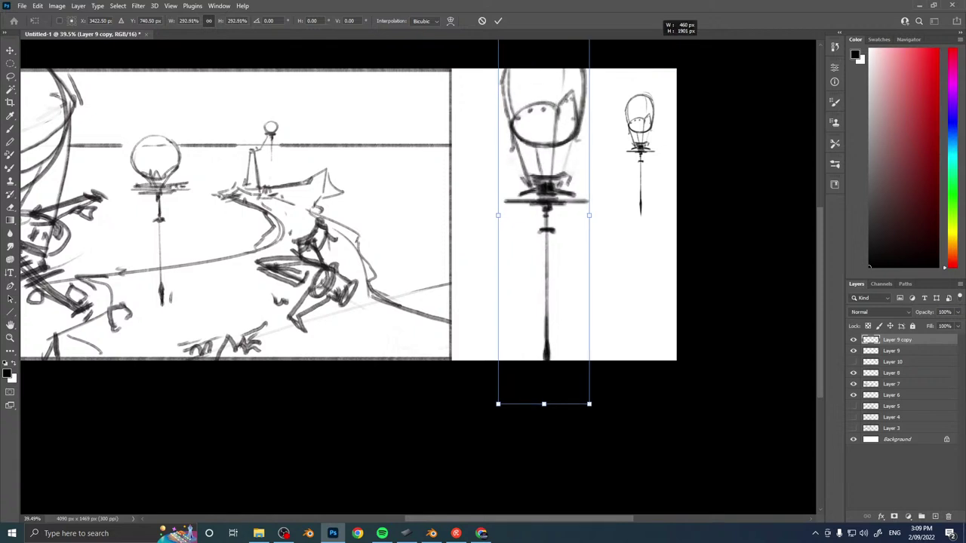
{"action": "left_click_drag", "start_coordinate": [554, 124], "coordinate": [536, 195]}
{"action": "key", "text": "Return"}
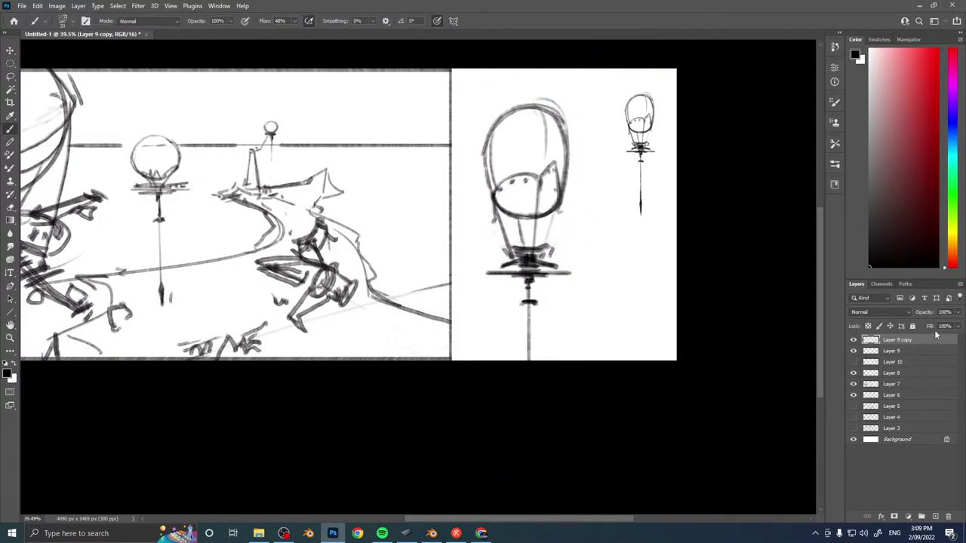
Fade the enlarged balloon copy to 16% opacity and add a new layer above it for tracing with a smaller brush.
{"action": "left_click", "coordinate": [944, 311]}
{"action": "type", "text": "0"}
{"action": "key", "text": "Return"}
{"action": "key", "text": "Return"}
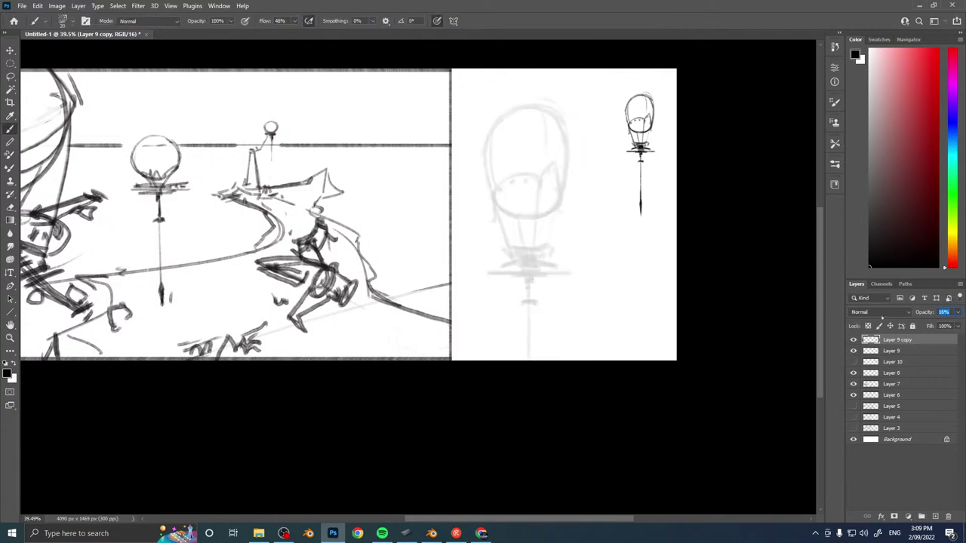
{"action": "mouse_move", "coordinate": [419, 222]}
{"action": "left_mouse_down"}
{"action": "mouse_move", "coordinate": [388, 174]}
{"action": "mouse_move", "coordinate": [392, 229]}
{"action": "left_mouse_up"}
{"action": "key", "text": "ctrl+shift+n"}
{"action": "key", "text": "Return"}
{"action": "left_click_drag", "start_coordinate": [479, 177], "coordinate": [521, 178], "text": "ctrl"}
{"action": "left_click_drag", "start_coordinate": [520, 179], "coordinate": [519, 225]}
{"action": "key", "text": "bracketleft"}
{"action": "key", "text": "bracketleft"}
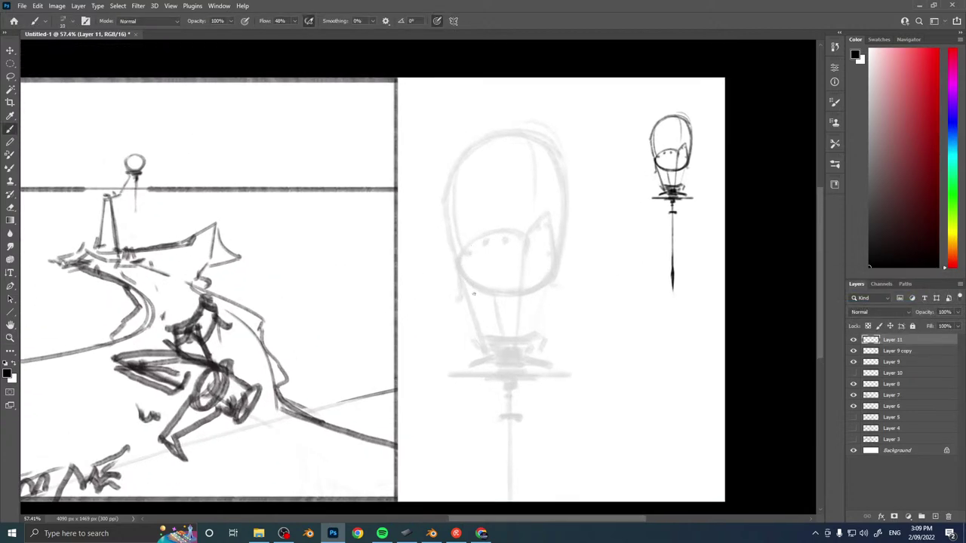
{"action": "mouse_move", "coordinate": [477, 290]}
{"action": "left_mouse_down"}
{"action": "mouse_move", "coordinate": [474, 188]}
{"action": "mouse_move", "coordinate": [514, 189]}
{"action": "left_mouse_up"}
{"action": "left_click_drag", "start_coordinate": [479, 206], "coordinate": [484, 276]}
{"action": "left_click_drag", "start_coordinate": [529, 179], "coordinate": [498, 235]}
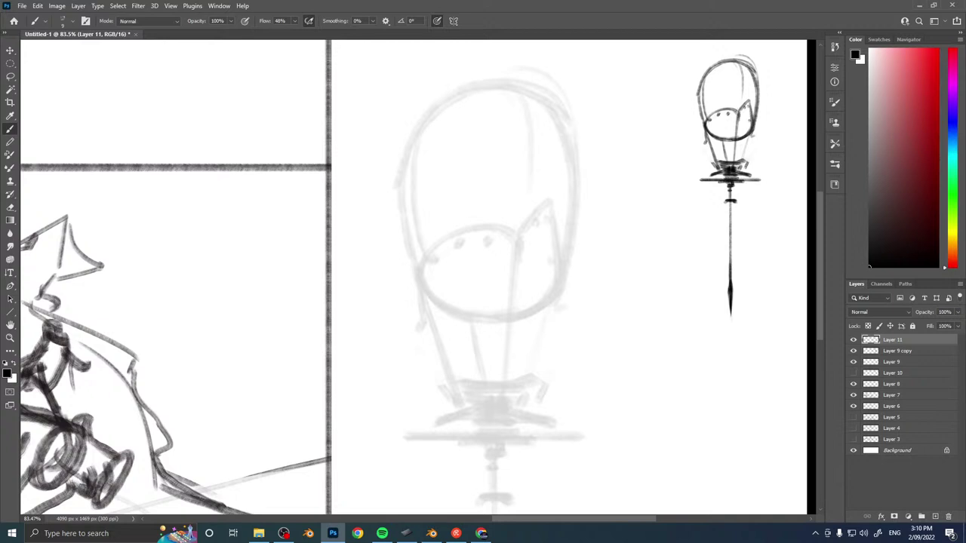
{"action": "left_click_drag", "start_coordinate": [456, 92], "coordinate": [395, 271]}
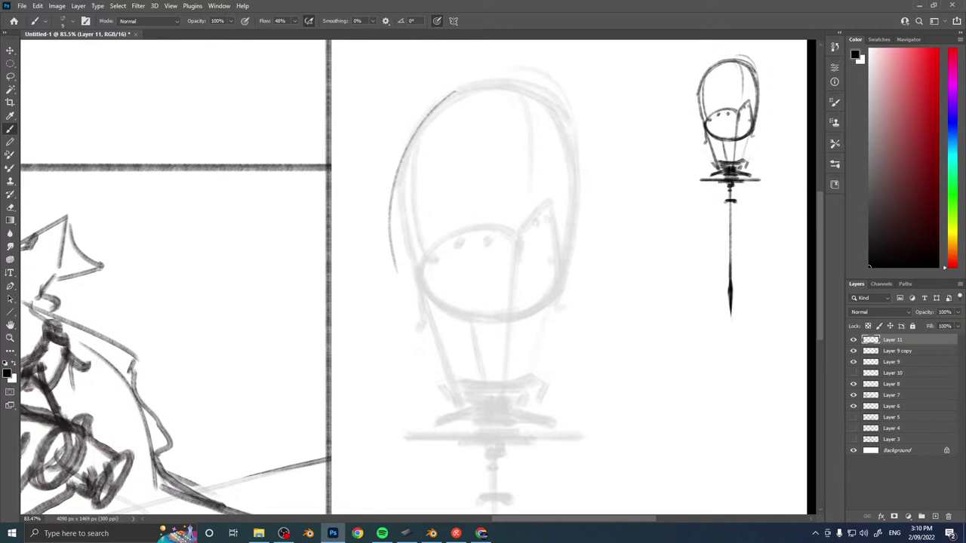
{"action": "key", "text": "ctrl+z"}
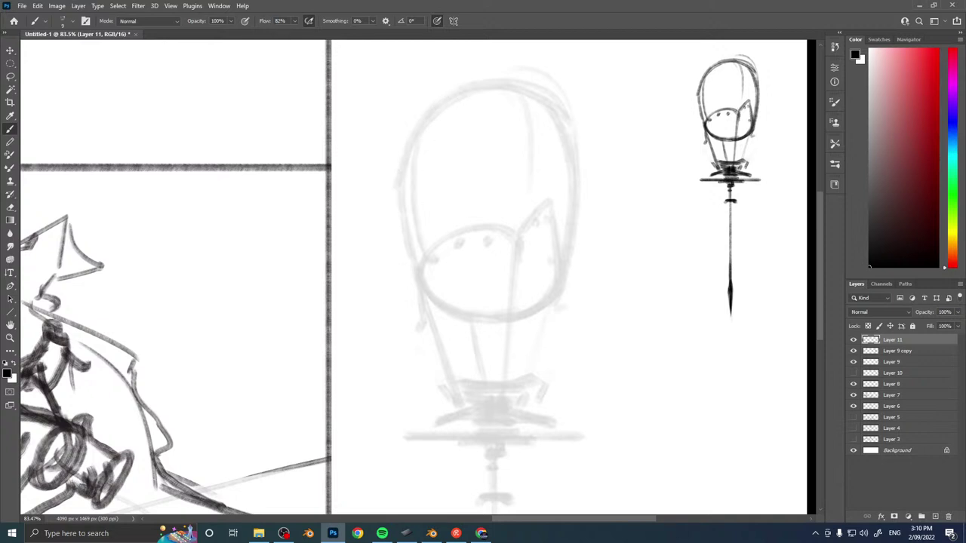
{"action": "left_click_drag", "start_coordinate": [449, 98], "coordinate": [405, 209]}
{"action": "key", "text": "ctrl+z"}
{"action": "left_click_drag", "start_coordinate": [458, 91], "coordinate": [410, 149]}
{"action": "mouse_move", "coordinate": [438, 102]}
{"action": "left_mouse_down"}
{"action": "mouse_move", "coordinate": [422, 122]}
{"action": "mouse_move", "coordinate": [422, 297]}
{"action": "left_mouse_up"}
{"action": "key", "text": "ctrl+z"}
{"action": "key", "text": "ctrl+z"}
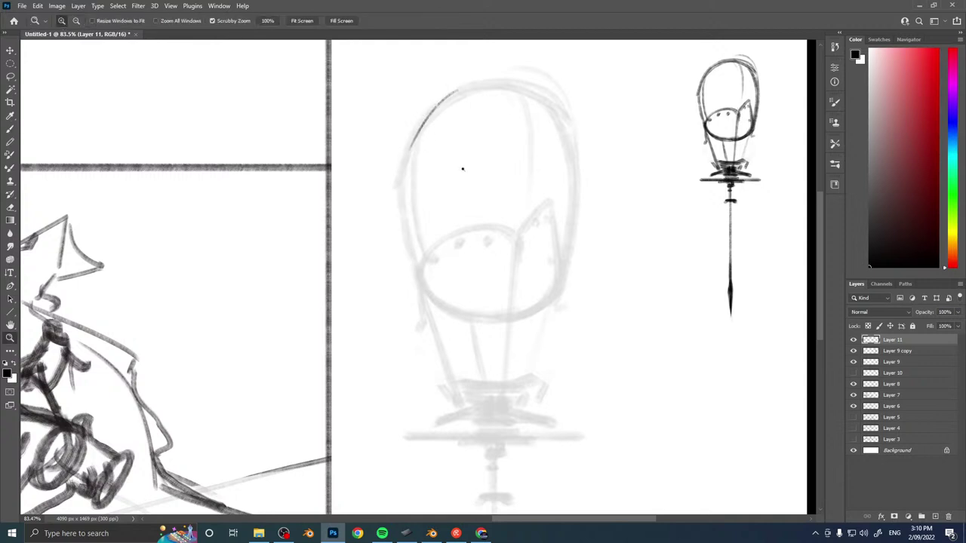
{"action": "left_click_drag", "start_coordinate": [460, 171], "coordinate": [404, 174], "text": "ctrl"}
{"action": "mouse_move", "coordinate": [506, 189]}
{"action": "left_mouse_down"}
{"action": "mouse_move", "coordinate": [507, 161]}
{"action": "mouse_move", "coordinate": [439, 163]}
{"action": "mouse_move", "coordinate": [469, 132]}
{"action": "mouse_move", "coordinate": [508, 151]}
{"action": "left_mouse_up"}
{"action": "key", "text": "ctrl+z"}
{"action": "key", "text": "ctrl+z"}
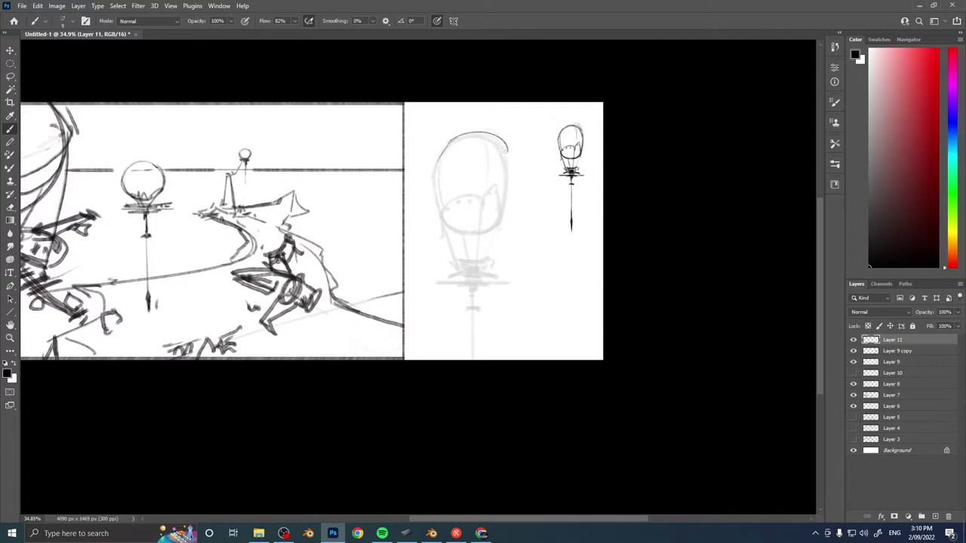
{"action": "key", "text": "ctrl+z"}
{"action": "left_click_drag", "start_coordinate": [451, 143], "coordinate": [504, 153]}
{"action": "key", "text": "ctrl+z"}
Trace the enlarged balloon's egg-shaped envelope over the top and down both sides, erasing the excess line at the lower end of one side.
{"action": "mouse_move", "coordinate": [445, 149]}
{"action": "left_mouse_down"}
{"action": "mouse_move", "coordinate": [500, 144]}
{"action": "mouse_move", "coordinate": [499, 237]}
{"action": "left_mouse_up"}
{"action": "left_click_drag", "start_coordinate": [502, 151], "coordinate": [501, 236]}
{"action": "left_click_drag", "start_coordinate": [437, 156], "coordinate": [441, 227]}
{"action": "key", "text": "ctrl+z"}
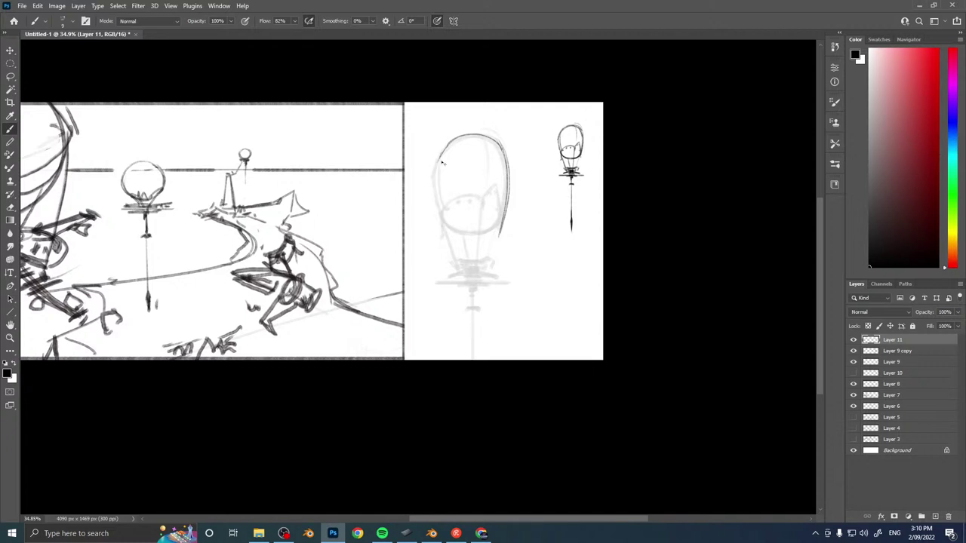
{"action": "mouse_move", "coordinate": [449, 144]}
{"action": "left_mouse_down"}
{"action": "mouse_move", "coordinate": [440, 156]}
{"action": "mouse_move", "coordinate": [445, 225]}
{"action": "left_mouse_up"}
{"action": "key", "text": "e"}
{"action": "left_click_drag", "start_coordinate": [500, 237], "coordinate": [503, 222]}
Draw the envelope's two-humped lower seam and add small marks down the curved line inside the upper envelope.
{"action": "key", "text": "b"}
{"action": "mouse_move", "coordinate": [441, 215]}
{"action": "left_mouse_down"}
{"action": "mouse_move", "coordinate": [495, 188]}
{"action": "mouse_move", "coordinate": [503, 220]}
{"action": "left_mouse_up"}
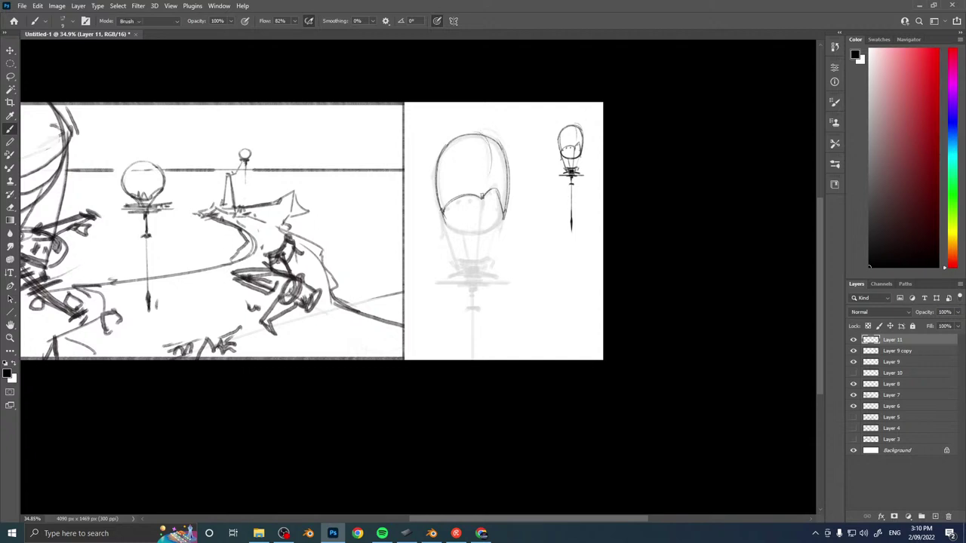
{"action": "key", "text": "e"}
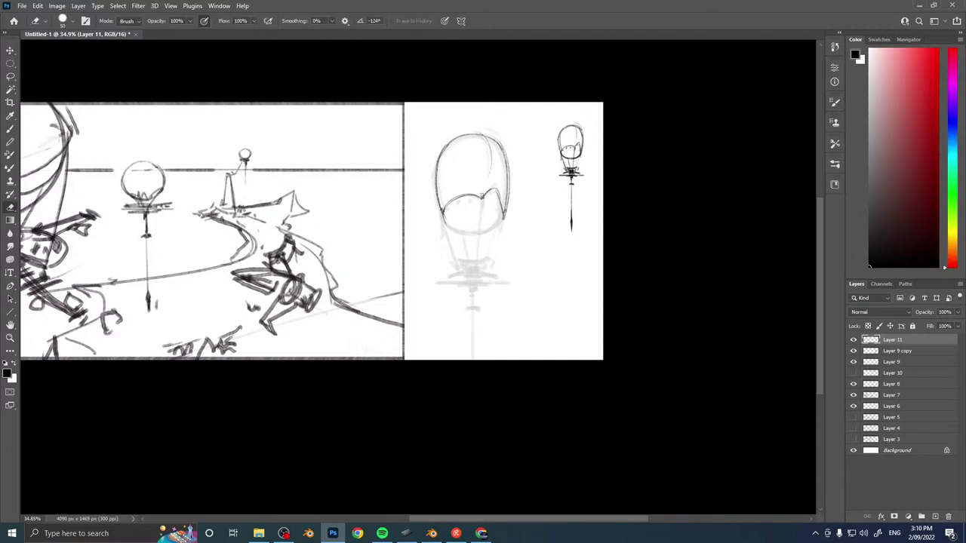
{"action": "key", "text": "b"}
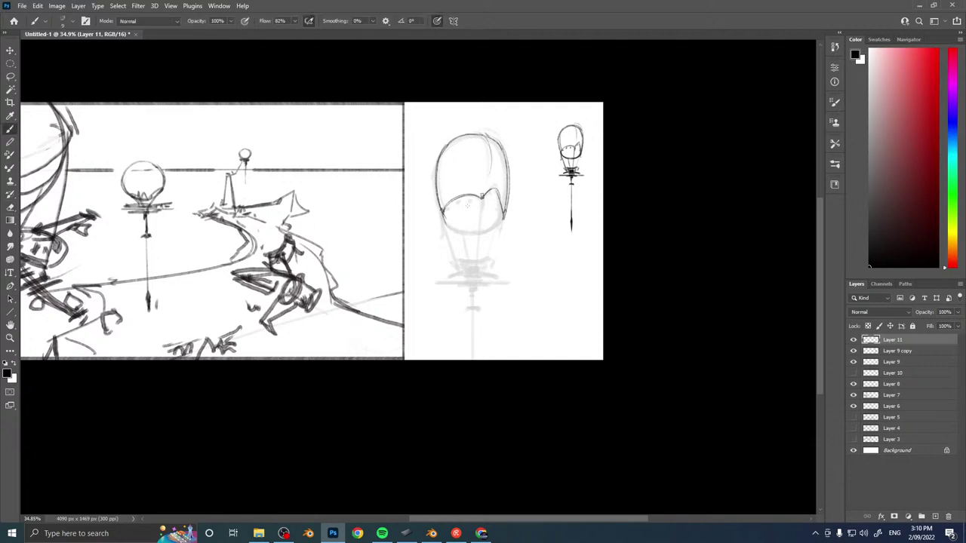
{"action": "scroll", "coordinate": [468, 166], "scroll_direction": "up", "scroll_amount": 3, "text": "alt"}
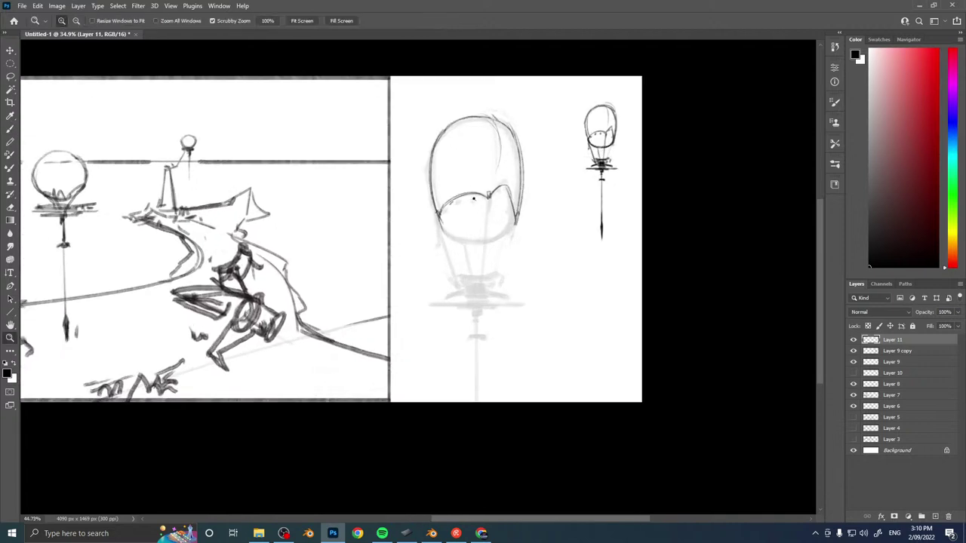
{"action": "mouse_move", "coordinate": [491, 111]}
{"action": "left_mouse_down"}
{"action": "mouse_move", "coordinate": [499, 172]}
{"action": "mouse_move", "coordinate": [497, 147]}
{"action": "left_mouse_up"}
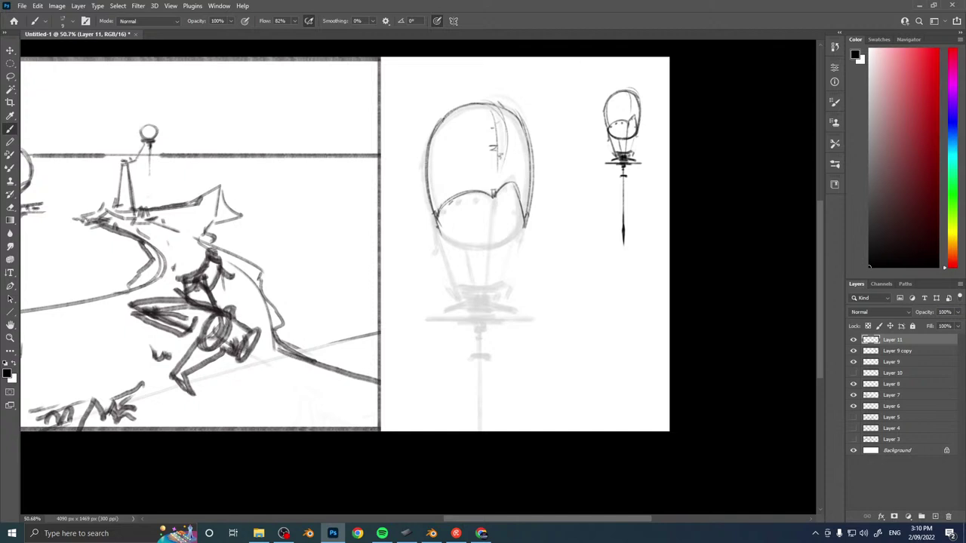
Sketch a low peaked roof with two sloping wings over the faded platform beneath the enlarged balloon.
{"action": "left_click_drag", "start_coordinate": [478, 304], "coordinate": [482, 226]}
{"action": "mouse_move", "coordinate": [481, 226]}
{"action": "left_mouse_down", "text": "ctrl"}
{"action": "mouse_move", "coordinate": [490, 233]}
{"action": "mouse_move", "coordinate": [440, 238]}
{"action": "mouse_move", "coordinate": [450, 237]}
{"action": "left_mouse_up", "text": "ctrl"}
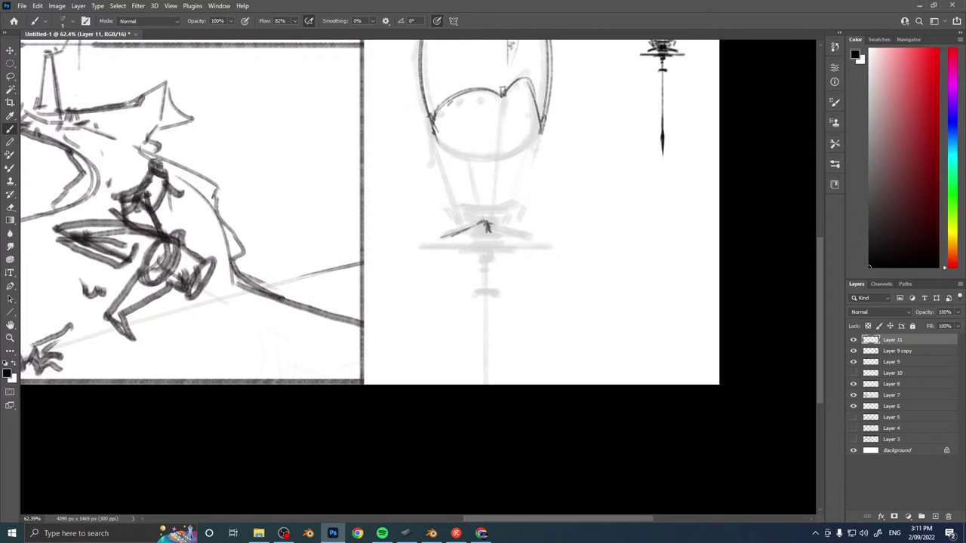
{"action": "left_click_drag", "start_coordinate": [495, 226], "coordinate": [542, 240]}
{"action": "left_click_drag", "start_coordinate": [453, 237], "coordinate": [484, 230]}
{"action": "left_click_drag", "start_coordinate": [452, 237], "coordinate": [488, 231]}
{"action": "left_click_drag", "start_coordinate": [489, 230], "coordinate": [543, 239]}
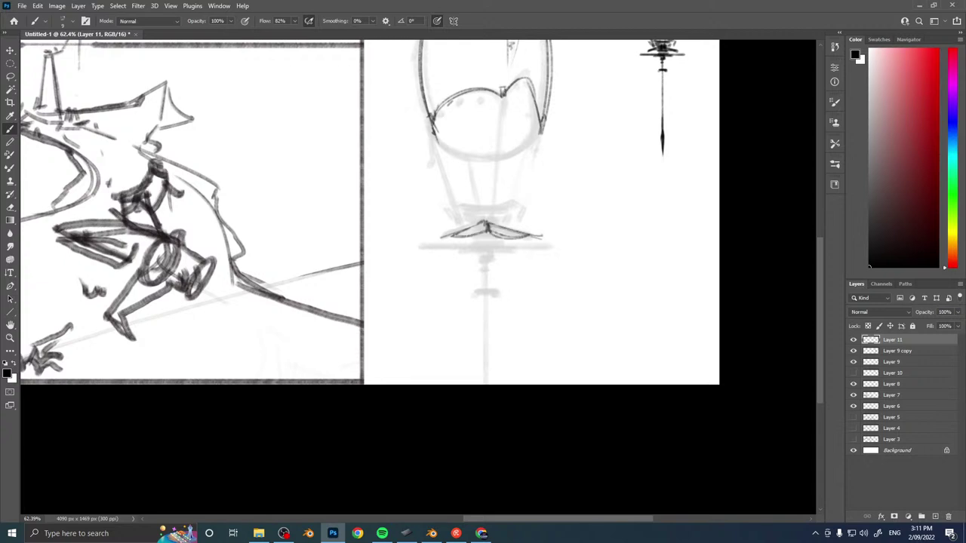
Extend the roof's edge, fill in dark structural marks beneath it down to the platform, and add a new layer.
{"action": "left_click_drag", "start_coordinate": [451, 236], "coordinate": [437, 239]}
{"action": "mouse_move", "coordinate": [465, 237]}
{"action": "left_mouse_down"}
{"action": "mouse_move", "coordinate": [506, 241]}
{"action": "mouse_move", "coordinate": [494, 240]}
{"action": "left_mouse_up"}
{"action": "left_click_drag", "start_coordinate": [489, 233], "coordinate": [490, 242]}
{"action": "key", "text": "ctrl+shift+alt+n"}
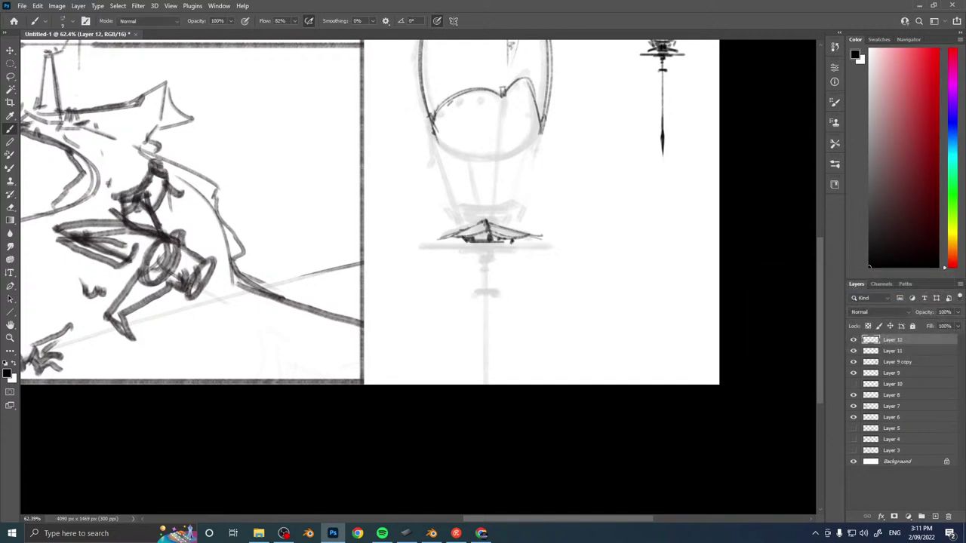
Draw two diagonal struts crossing at the roof's centre and extending above and below the enlarged balloon's platform, thickening each with parallel strokes.
{"action": "left_click_drag", "start_coordinate": [481, 255], "coordinate": [466, 270]}
{"action": "key", "text": "ctrl+z"}
{"action": "left_click_drag", "start_coordinate": [527, 202], "coordinate": [523, 210]}
{"action": "left_click_drag", "start_coordinate": [482, 253], "coordinate": [471, 265]}
{"action": "left_click_drag", "start_coordinate": [527, 202], "coordinate": [471, 265]}
{"action": "left_click_drag", "start_coordinate": [526, 202], "coordinate": [528, 206]}
{"action": "left_click_drag", "start_coordinate": [474, 263], "coordinate": [528, 209]}
{"action": "left_click_drag", "start_coordinate": [454, 207], "coordinate": [513, 266]}
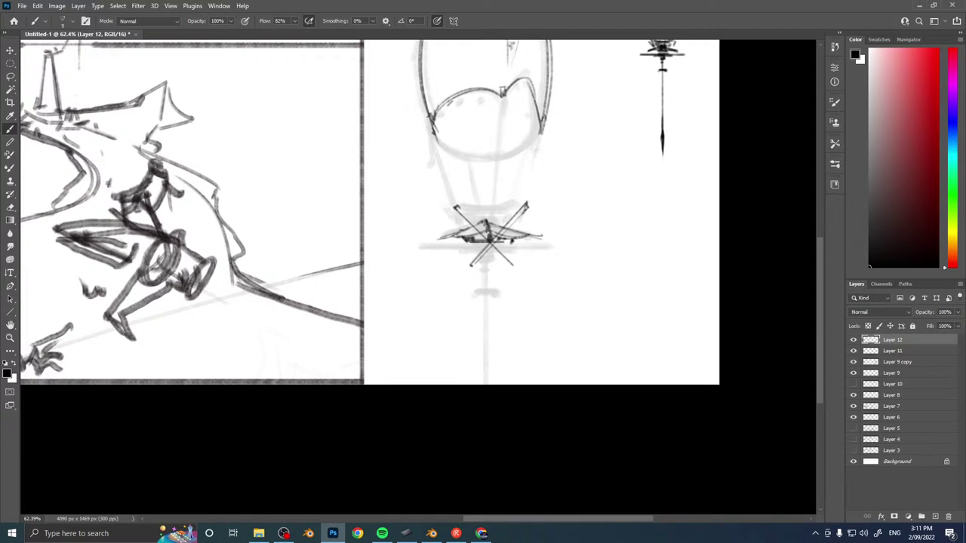
{"action": "left_click_drag", "start_coordinate": [458, 208], "coordinate": [514, 266]}
{"action": "left_click_drag", "start_coordinate": [458, 208], "coordinate": [516, 265]}
Add two steeper struts through the roof's centre, then erase the strut lines that overlap the middle of the roof.
{"action": "left_click_drag", "start_coordinate": [495, 206], "coordinate": [487, 262]}
{"action": "left_click_drag", "start_coordinate": [496, 223], "coordinate": [494, 235]}
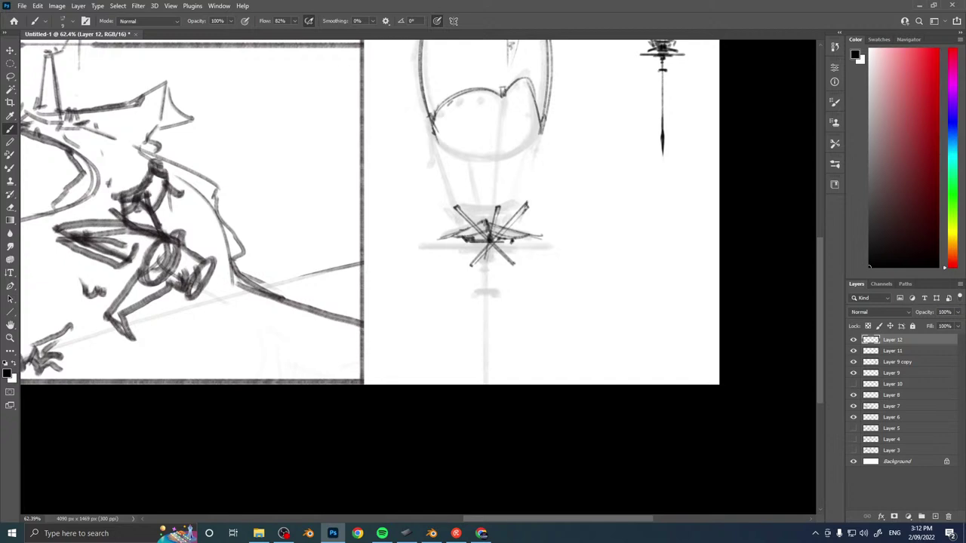
{"action": "left_click_drag", "start_coordinate": [483, 200], "coordinate": [483, 208]}
{"action": "left_click_drag", "start_coordinate": [491, 245], "coordinate": [491, 257]}
{"action": "left_click_drag", "start_coordinate": [484, 206], "coordinate": [489, 231]}
{"action": "left_click_drag", "start_coordinate": [495, 242], "coordinate": [495, 259]}
{"action": "key", "text": "e"}
{"action": "left_click_drag", "start_coordinate": [475, 226], "coordinate": [495, 243]}
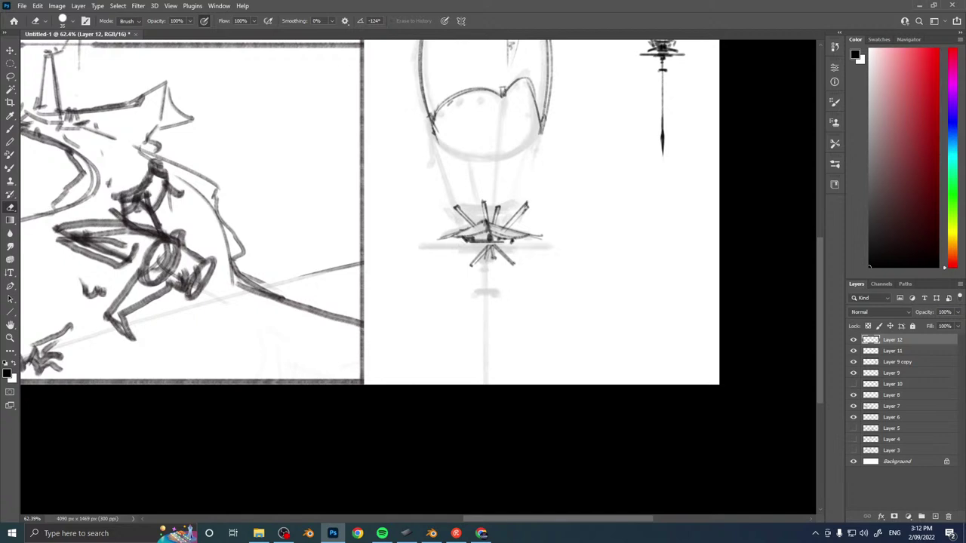
Draw a dark horizontal deck line under the roof with small box shapes hanging along both sides.
{"action": "key", "text": "b"}
{"action": "left_click_drag", "start_coordinate": [479, 247], "coordinate": [502, 246]}
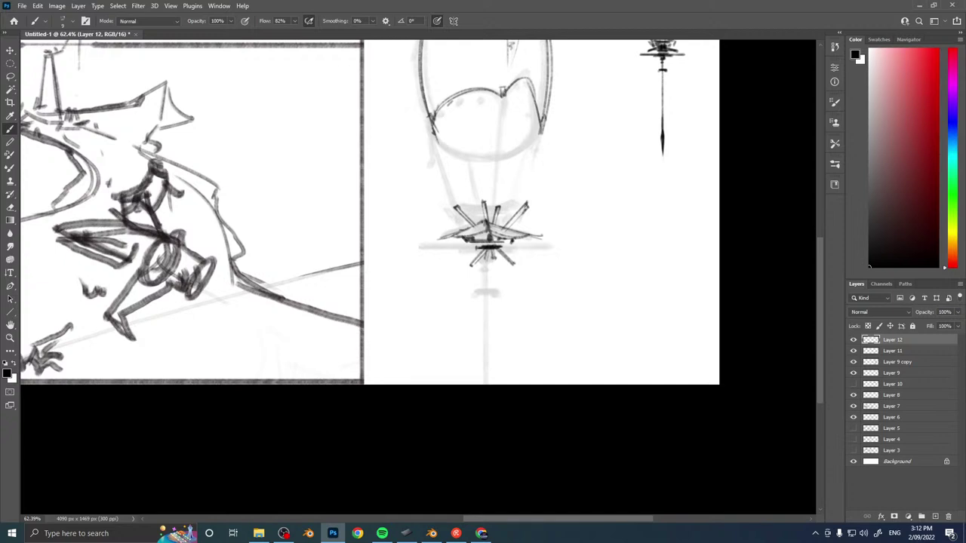
{"action": "mouse_move", "coordinate": [433, 244]}
{"action": "left_mouse_down"}
{"action": "mouse_move", "coordinate": [434, 253]}
{"action": "mouse_move", "coordinate": [443, 244]}
{"action": "mouse_move", "coordinate": [449, 252]}
{"action": "mouse_move", "coordinate": [532, 251]}
{"action": "mouse_move", "coordinate": [517, 248]}
{"action": "left_mouse_up"}
{"action": "left_click_drag", "start_coordinate": [459, 252], "coordinate": [470, 251]}
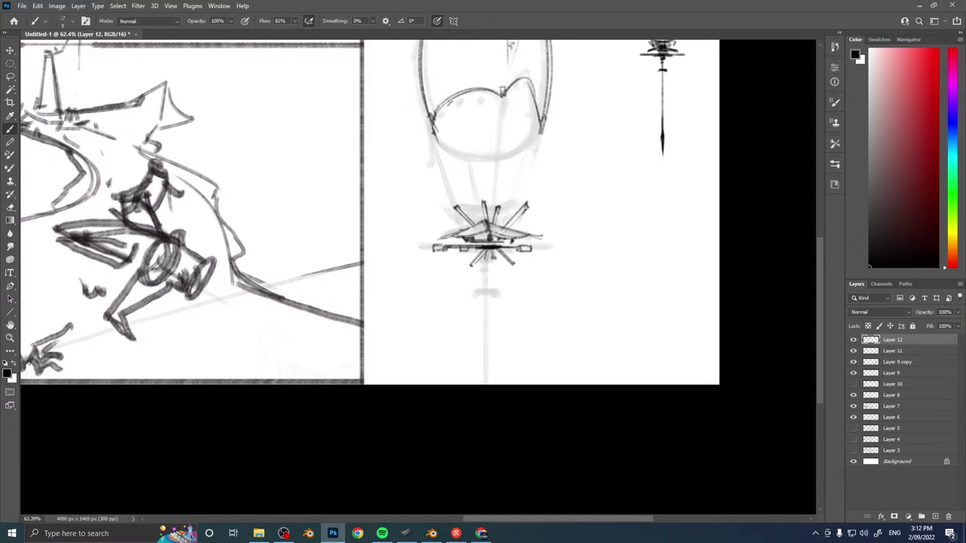
{"action": "mouse_move", "coordinate": [536, 244]}
{"action": "left_mouse_down"}
{"action": "mouse_move", "coordinate": [542, 249]}
{"action": "mouse_move", "coordinate": [518, 246]}
{"action": "mouse_move", "coordinate": [496, 183]}
{"action": "mouse_move", "coordinate": [468, 186]}
{"action": "mouse_move", "coordinate": [500, 186]}
{"action": "mouse_move", "coordinate": [487, 184]}
{"action": "mouse_move", "coordinate": [484, 222]}
{"action": "left_mouse_up"}
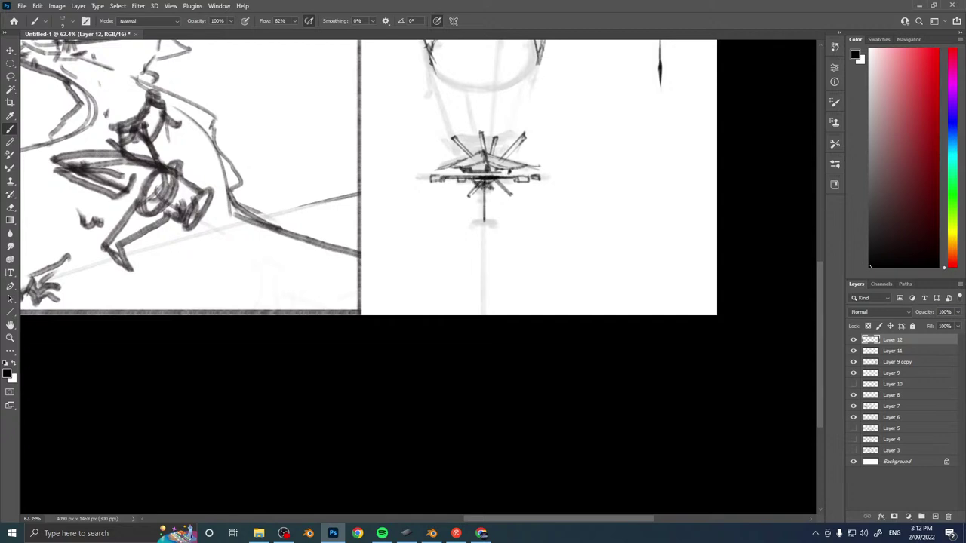
Draw a stem with a flared foot beneath the deck and continue it as a thin line to the canvas edge.
{"action": "mouse_move", "coordinate": [483, 181]}
{"action": "left_mouse_down"}
{"action": "mouse_move", "coordinate": [481, 222]}
{"action": "mouse_move", "coordinate": [493, 222]}
{"action": "left_mouse_up"}
{"action": "mouse_move", "coordinate": [485, 214]}
{"action": "left_mouse_down"}
{"action": "mouse_move", "coordinate": [493, 223]}
{"action": "mouse_move", "coordinate": [464, 165]}
{"action": "left_mouse_up"}
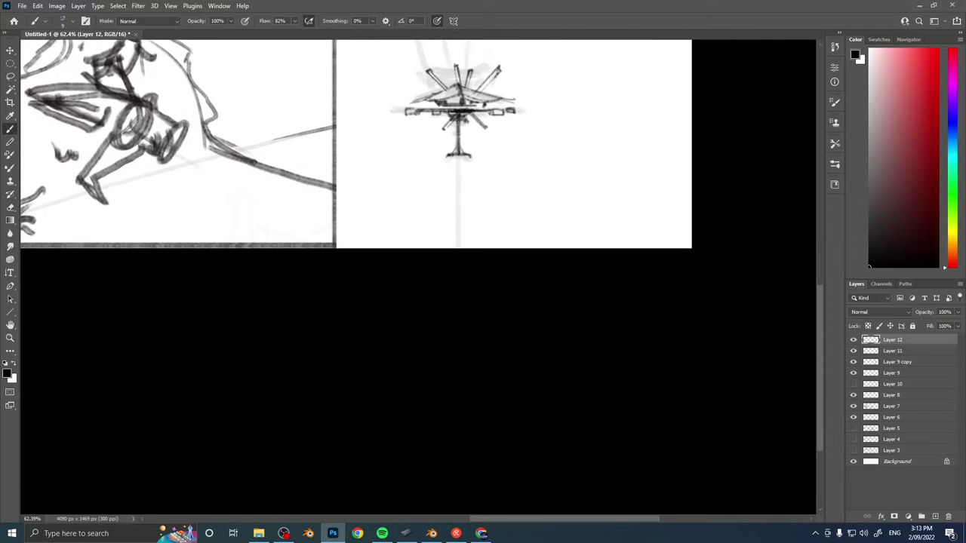
{"action": "left_click_drag", "start_coordinate": [457, 158], "coordinate": [437, 416]}
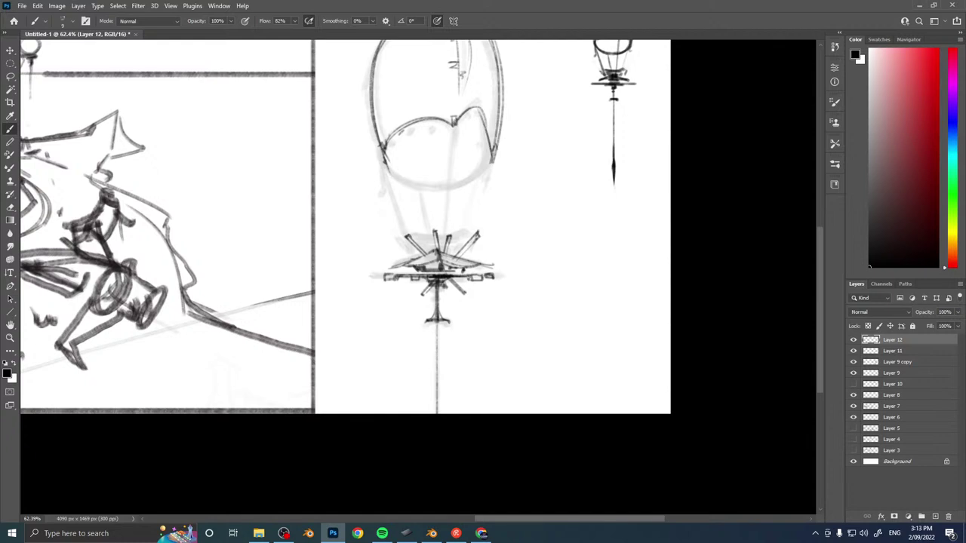
Draw ropes from the envelope's two sides and its central seam point down to the upper strut ends.
{"action": "mouse_move", "coordinate": [495, 151]}
{"action": "left_mouse_down"}
{"action": "mouse_move", "coordinate": [475, 237]}
{"action": "mouse_move", "coordinate": [488, 177]}
{"action": "left_mouse_up"}
{"action": "left_click_drag", "start_coordinate": [454, 126], "coordinate": [452, 152]}
{"action": "left_click_drag", "start_coordinate": [455, 125], "coordinate": [434, 226]}
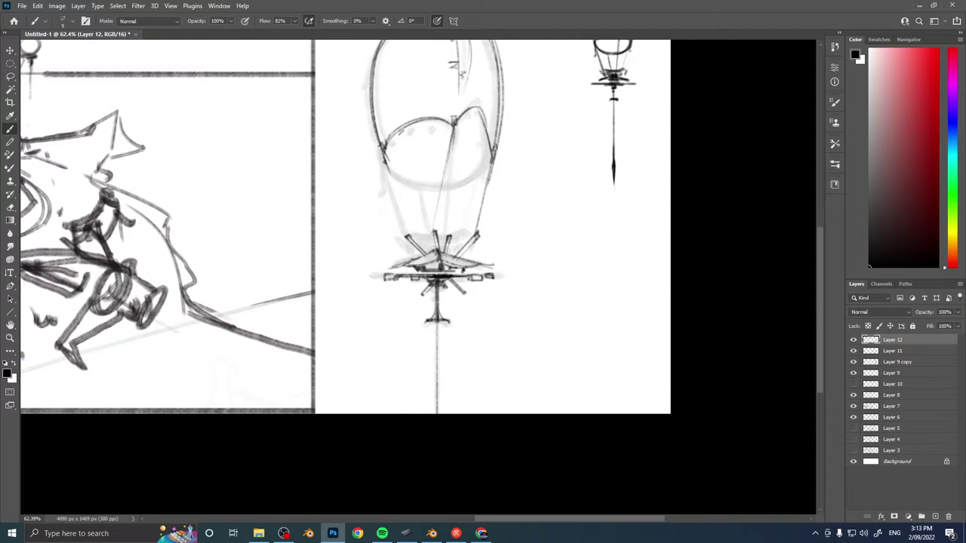
{"action": "left_click_drag", "start_coordinate": [385, 154], "coordinate": [406, 231]}
{"action": "left_click_drag", "start_coordinate": [388, 169], "coordinate": [392, 184]}
Draw the envelope's rounded lower rim between its two sides, thicken it, and add a rope from the rim to the roof.
{"action": "mouse_move", "coordinate": [385, 151]}
{"action": "left_mouse_down"}
{"action": "mouse_move", "coordinate": [394, 171]}
{"action": "mouse_move", "coordinate": [446, 189]}
{"action": "left_mouse_up"}
{"action": "key", "text": "ctrl+z"}
{"action": "left_click_drag", "start_coordinate": [384, 154], "coordinate": [457, 186]}
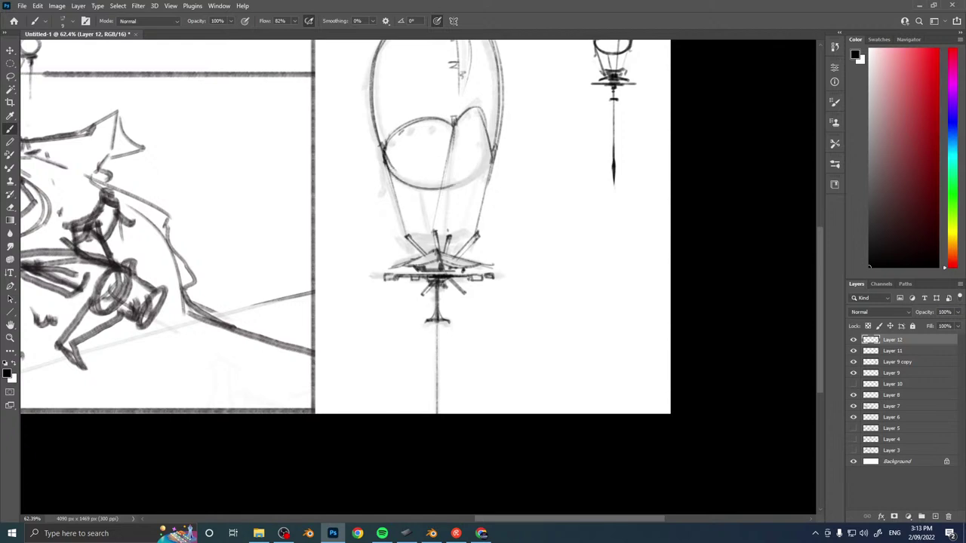
{"action": "mouse_move", "coordinate": [491, 154]}
{"action": "left_mouse_down"}
{"action": "mouse_move", "coordinate": [477, 178]}
{"action": "mouse_move", "coordinate": [435, 192]}
{"action": "left_mouse_up"}
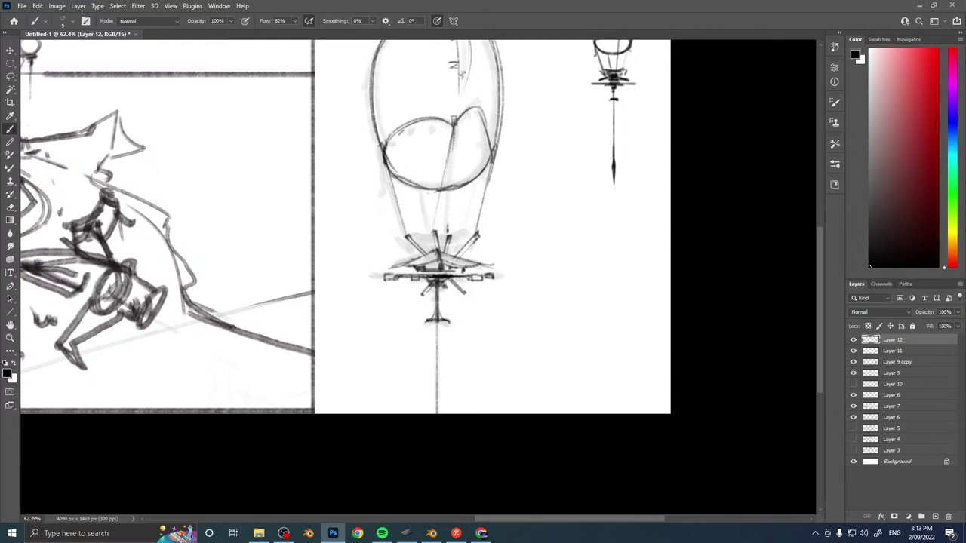
{"action": "left_click_drag", "start_coordinate": [446, 186], "coordinate": [446, 224]}
{"action": "mouse_move", "coordinate": [397, 178]}
{"action": "left_mouse_down"}
{"action": "mouse_move", "coordinate": [459, 188]}
{"action": "mouse_move", "coordinate": [491, 155]}
{"action": "left_mouse_up"}
Review the enlarged balloon alongside the coastal scene and the small balloon from near and far.
{"action": "left_click_drag", "start_coordinate": [468, 197], "coordinate": [473, 299]}
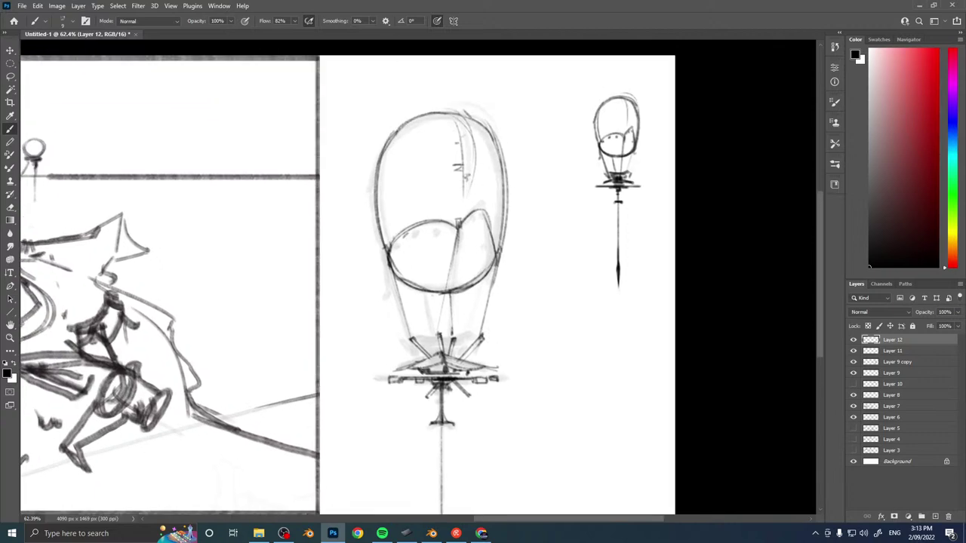
{"action": "left_click_drag", "start_coordinate": [170, 218], "coordinate": [469, 187]}
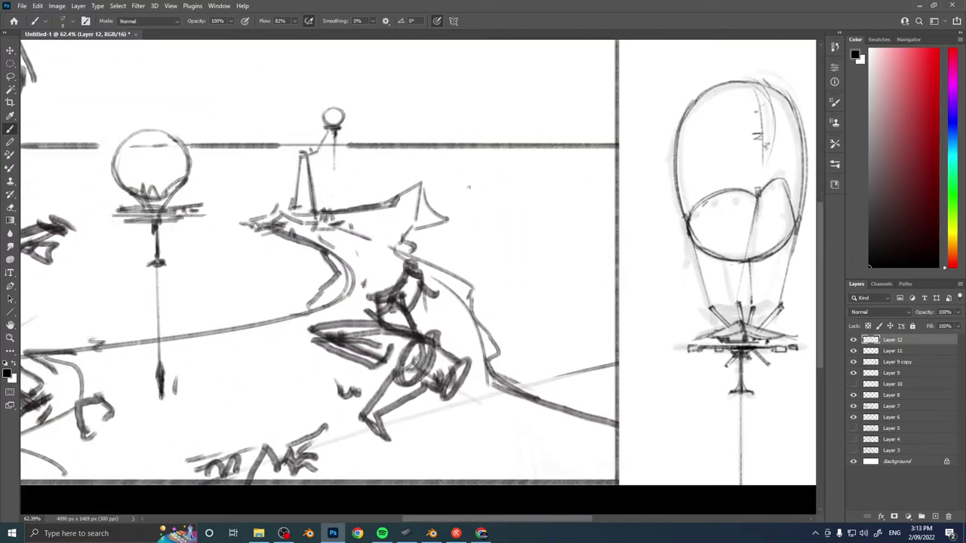
{"action": "left_click_drag", "start_coordinate": [735, 272], "coordinate": [422, 247]}
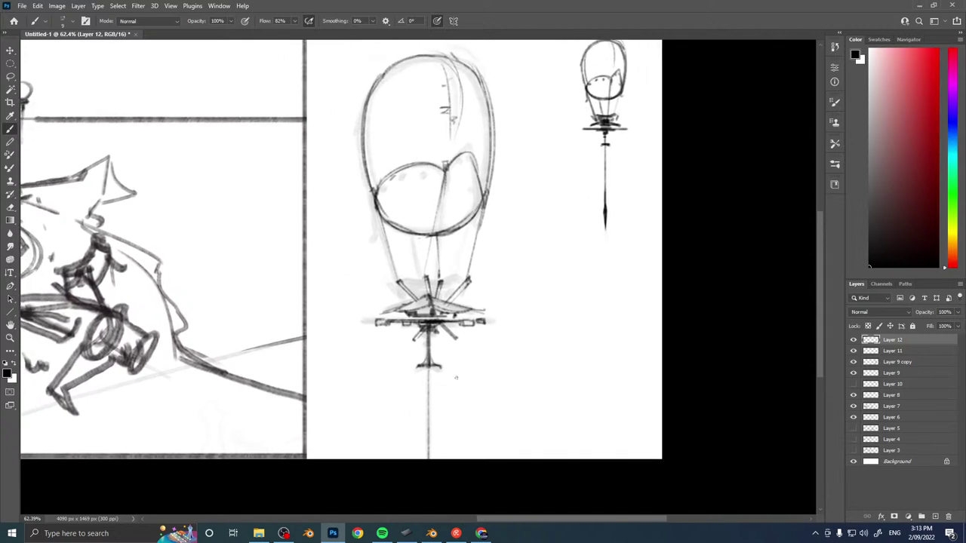
{"action": "left_click_drag", "start_coordinate": [456, 377], "coordinate": [460, 283]}
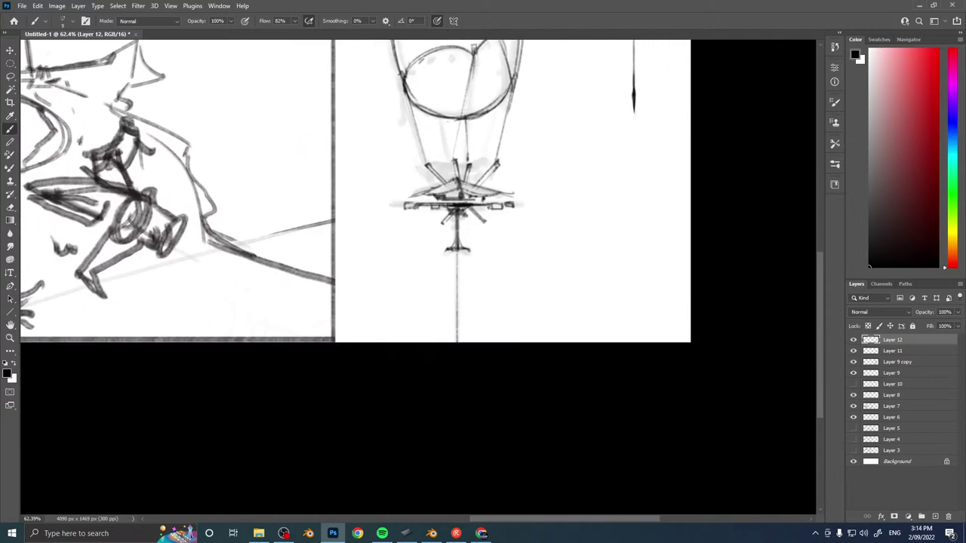
{"action": "left_click_drag", "start_coordinate": [501, 207], "coordinate": [411, 210], "text": "ctrl"}
{"action": "key", "text": "b"}
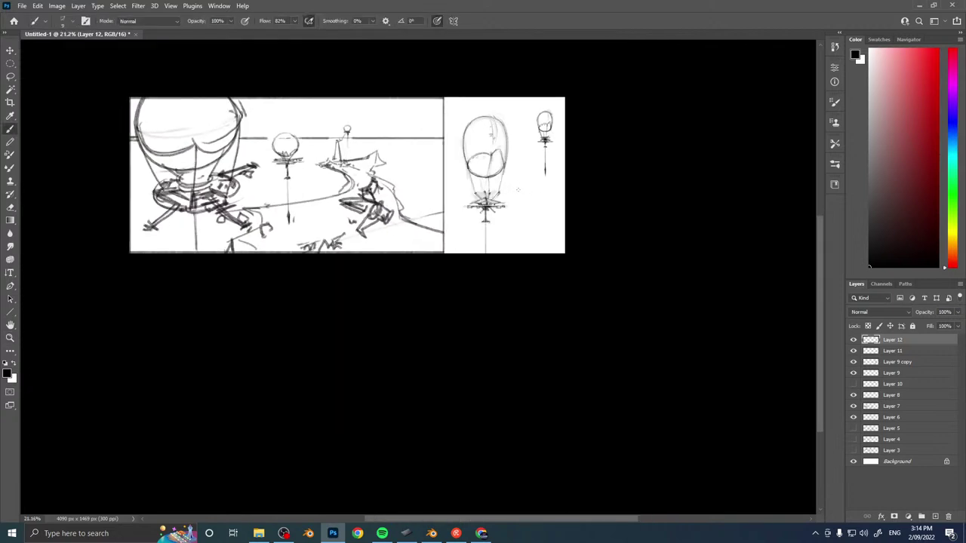
{"action": "left_click_drag", "start_coordinate": [480, 165], "coordinate": [477, 209]}
{"action": "left_click_drag", "start_coordinate": [478, 209], "coordinate": [499, 209], "text": "ctrl"}
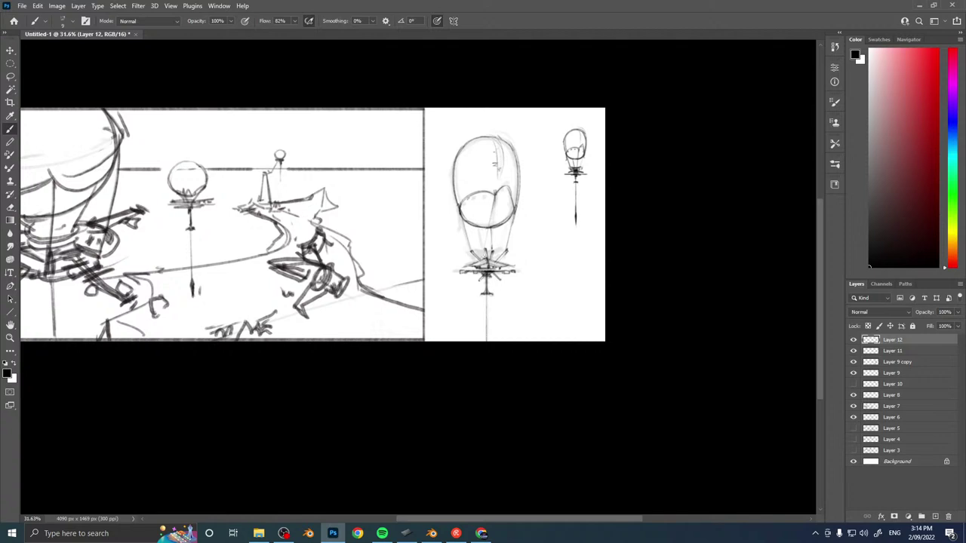
Erase the ropes and the upper strut ends between the enlarged balloon's envelope and its roof.
{"action": "left_click_drag", "start_coordinate": [570, 312], "coordinate": [565, 269]}
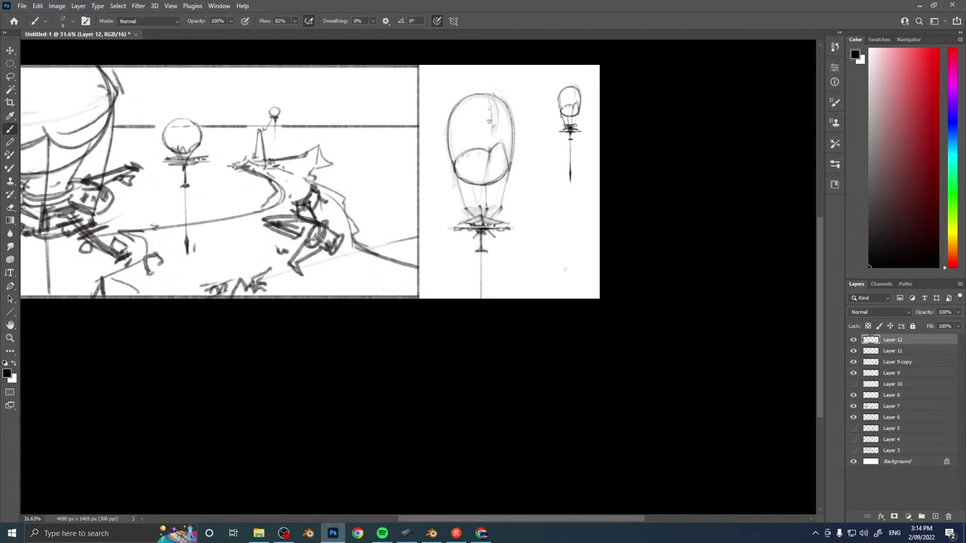
{"action": "key", "text": "e"}
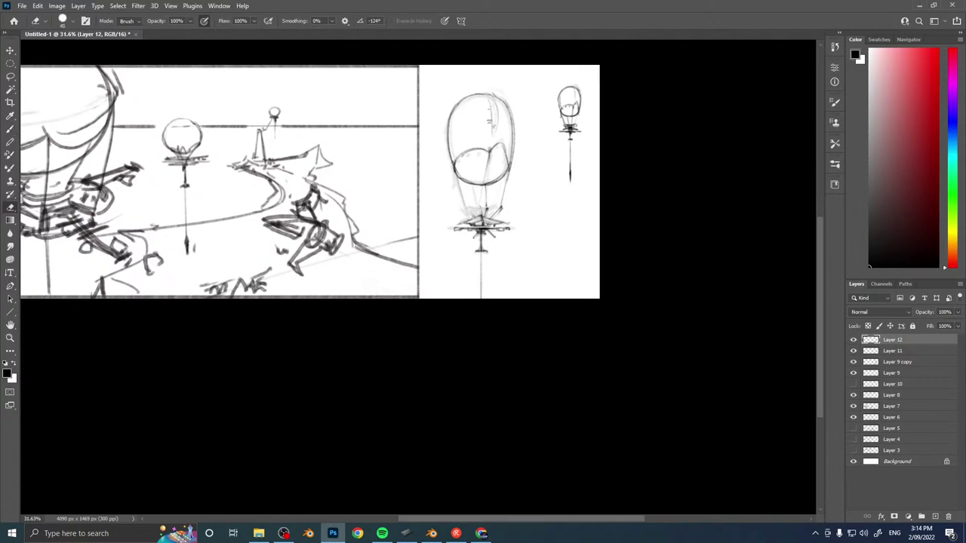
{"action": "left_click", "coordinate": [487, 209]}
{"action": "left_click", "coordinate": [501, 207]}
{"action": "left_click_drag", "start_coordinate": [509, 174], "coordinate": [507, 183]}
{"action": "key", "text": "b"}
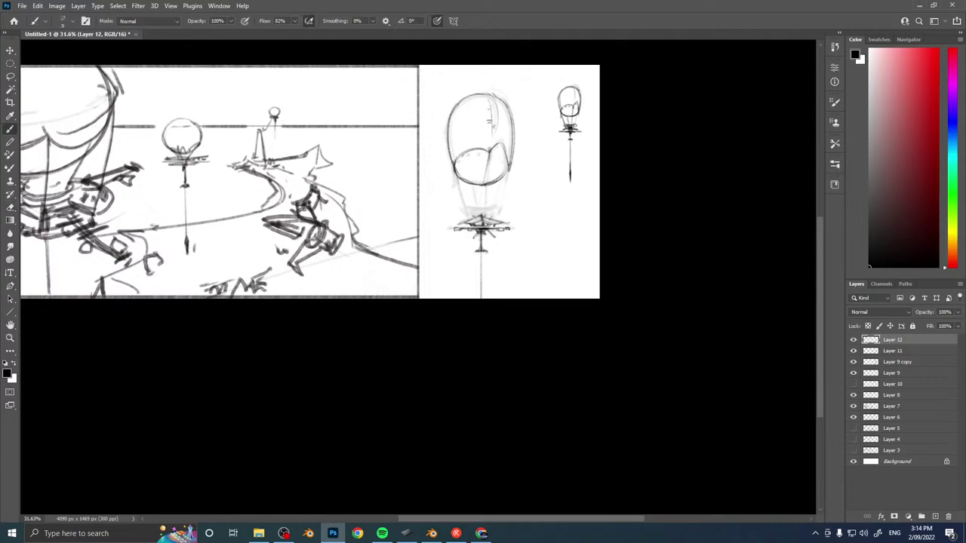
Redraw the enlarged balloon's ropes so they run from the envelope's sides, seam and rim to the roof's peak.
{"action": "mouse_move", "coordinate": [456, 167]}
{"action": "left_mouse_down"}
{"action": "mouse_move", "coordinate": [477, 219]}
{"action": "mouse_move", "coordinate": [463, 188]}
{"action": "mouse_move", "coordinate": [477, 217]}
{"action": "mouse_move", "coordinate": [490, 157]}
{"action": "left_mouse_up"}
{"action": "key", "text": "ctrl+z"}
{"action": "mouse_move", "coordinate": [484, 214]}
{"action": "left_mouse_down"}
{"action": "mouse_move", "coordinate": [490, 156]}
{"action": "mouse_move", "coordinate": [487, 218]}
{"action": "left_mouse_up"}
{"action": "key", "text": "ctrl+z"}
{"action": "left_click_drag", "start_coordinate": [507, 173], "coordinate": [484, 220]}
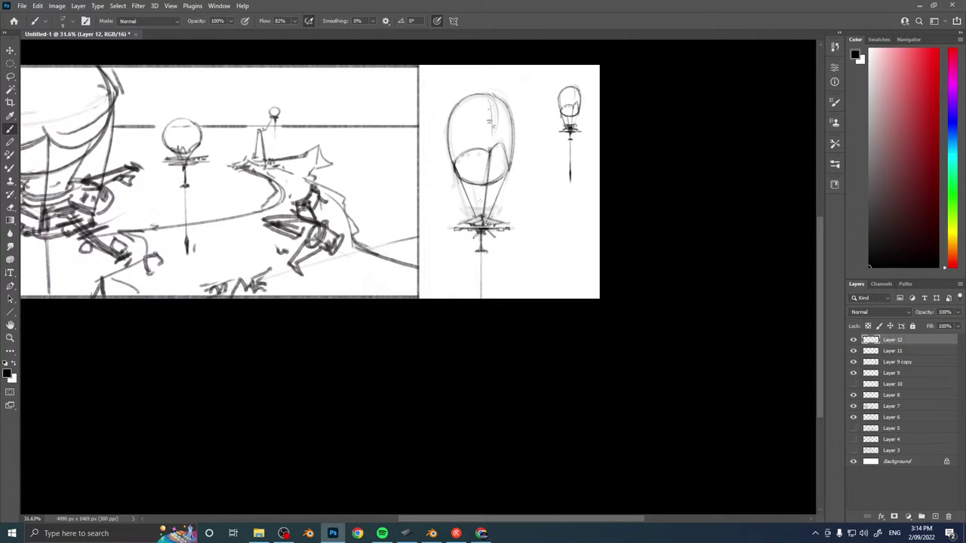
{"action": "left_click_drag", "start_coordinate": [479, 187], "coordinate": [481, 214]}
{"action": "key", "text": "ctrl+z"}
{"action": "left_click_drag", "start_coordinate": [484, 189], "coordinate": [481, 208]}
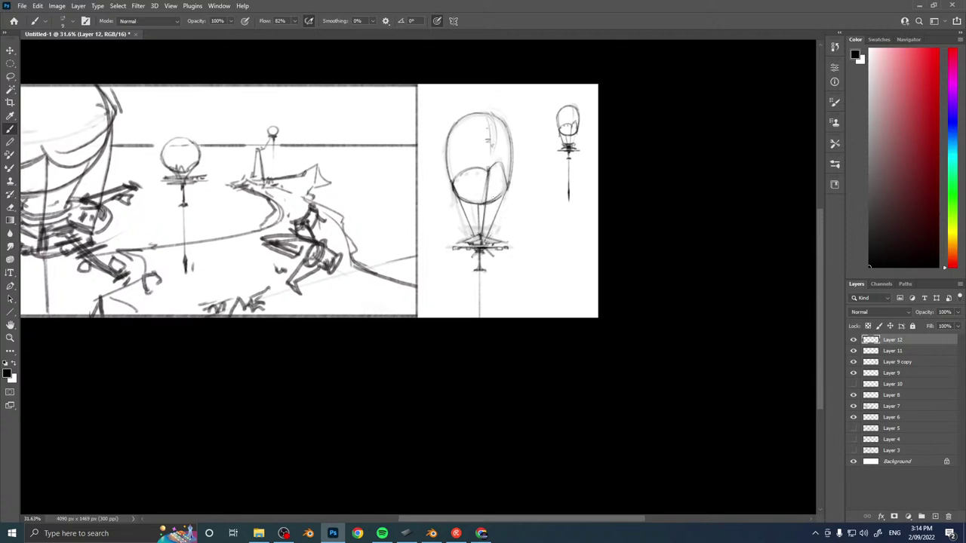
Make Layer 9, which holds the small balloon sketch, the active layer.
{"action": "key", "text": "z"}
{"action": "left_click_drag", "start_coordinate": [502, 203], "coordinate": [457, 204]}
{"action": "key", "text": "b"}
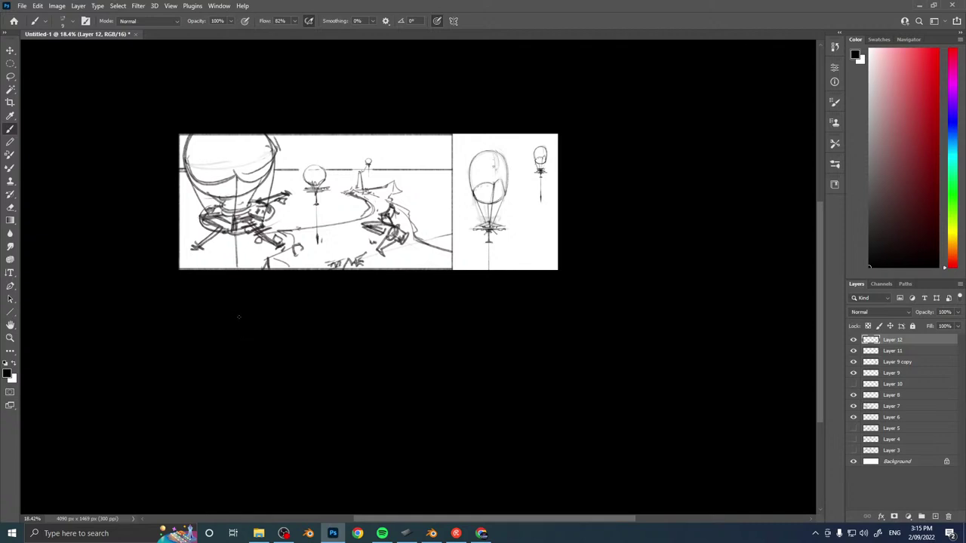
{"action": "left_click_drag", "start_coordinate": [544, 153], "coordinate": [587, 224]}
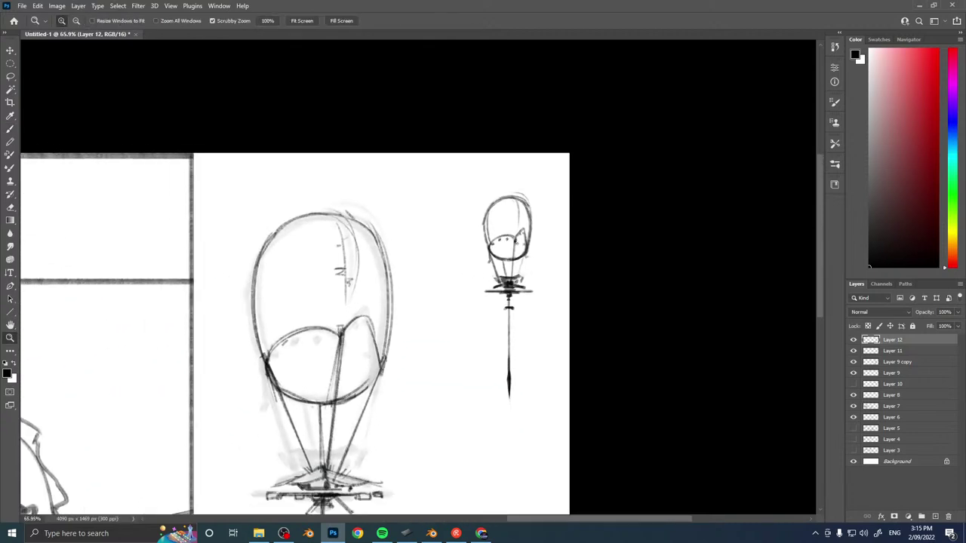
{"action": "right_click", "coordinate": [516, 240], "text": "ctrl"}
{"action": "left_click", "coordinate": [529, 247]}
{"action": "key", "text": "b"}
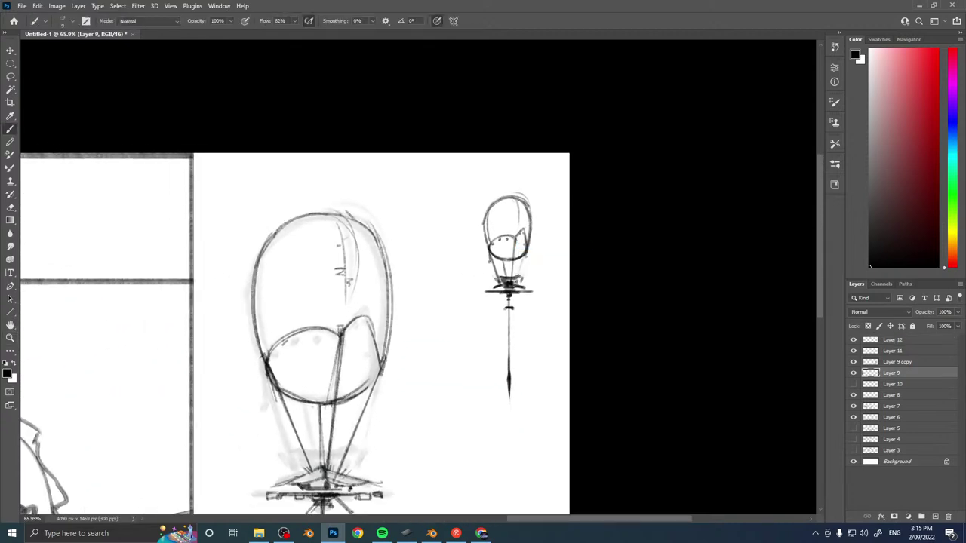
Lasso the small balloon's envelope, transform it to about 140% width and 85% height, and raise it above the platform.
{"action": "key", "text": "l"}
{"action": "mouse_move", "coordinate": [536, 250]}
{"action": "left_mouse_down"}
{"action": "mouse_move", "coordinate": [520, 183]}
{"action": "mouse_move", "coordinate": [483, 264]}
{"action": "left_mouse_up"}
{"action": "key", "text": "ctrl+t"}
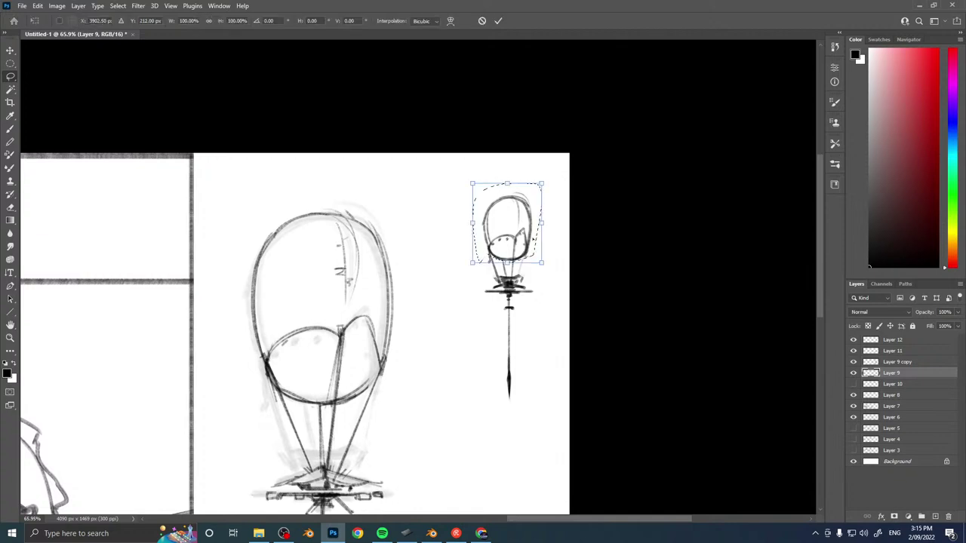
{"action": "mouse_move", "coordinate": [506, 183]}
{"action": "left_mouse_down"}
{"action": "mouse_move", "coordinate": [508, 212]}
{"action": "mouse_move", "coordinate": [555, 202]}
{"action": "left_mouse_up"}
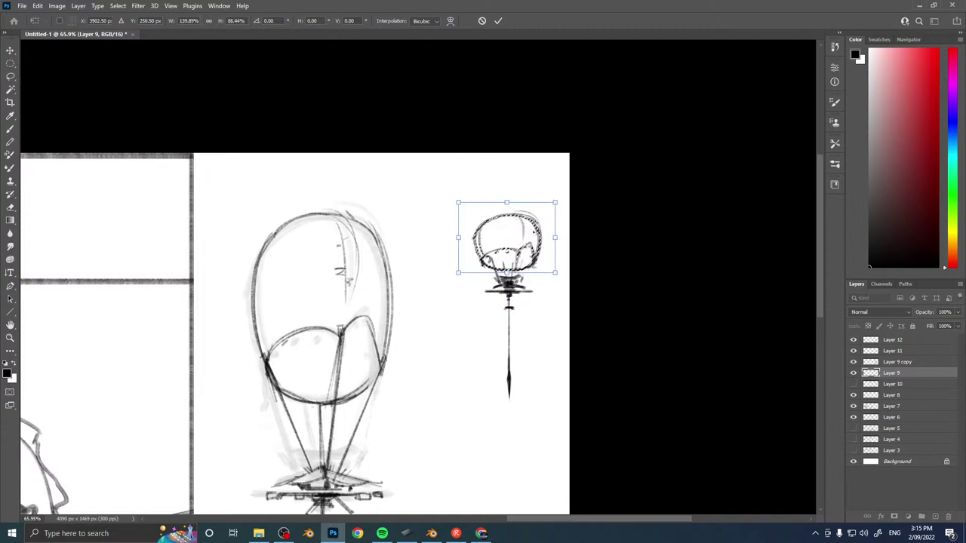
{"action": "left_click_drag", "start_coordinate": [530, 236], "coordinate": [507, 187], "text": "shift"}
{"action": "key", "text": "alt+space"}
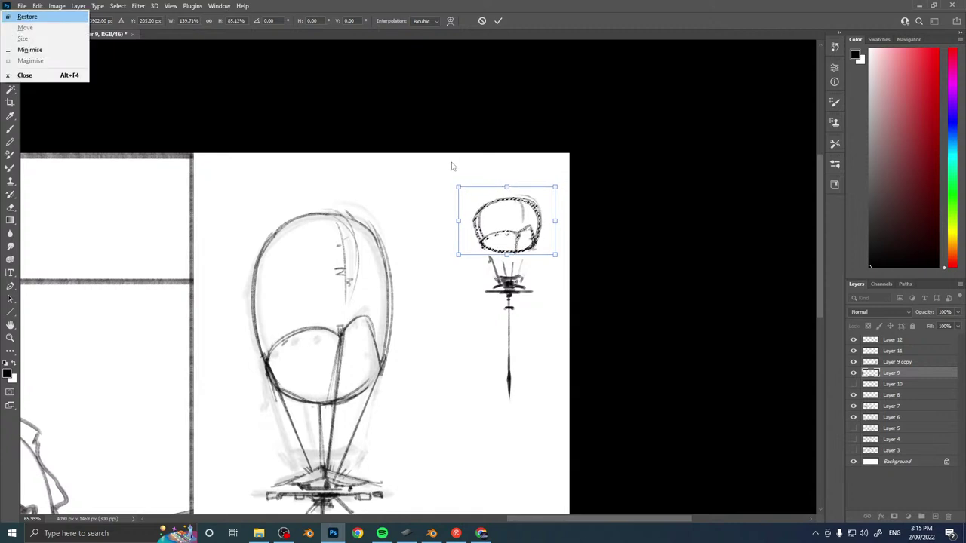
{"action": "key", "text": "Escape"}
{"action": "key", "text": "alt+space"}
{"action": "key", "text": "r"}
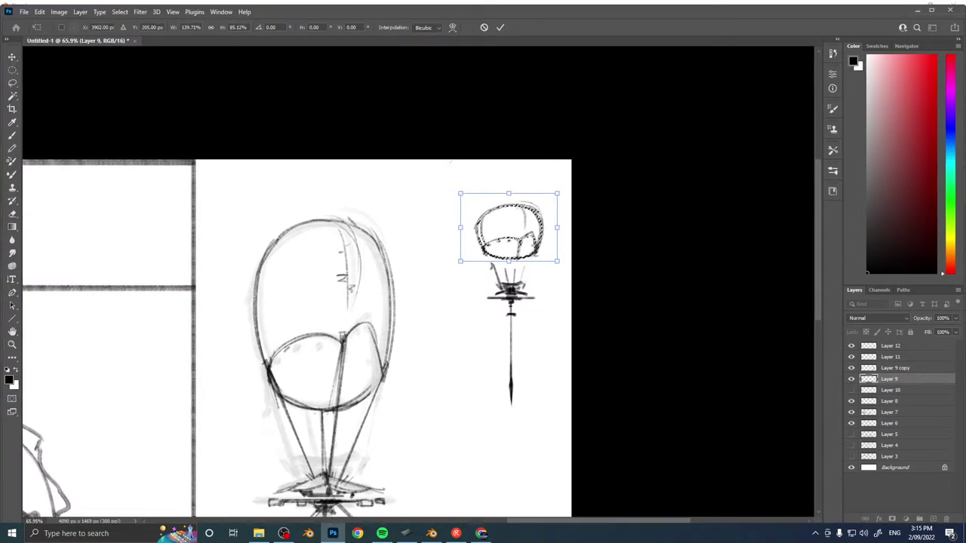
{"action": "double_click", "coordinate": [518, 14]}
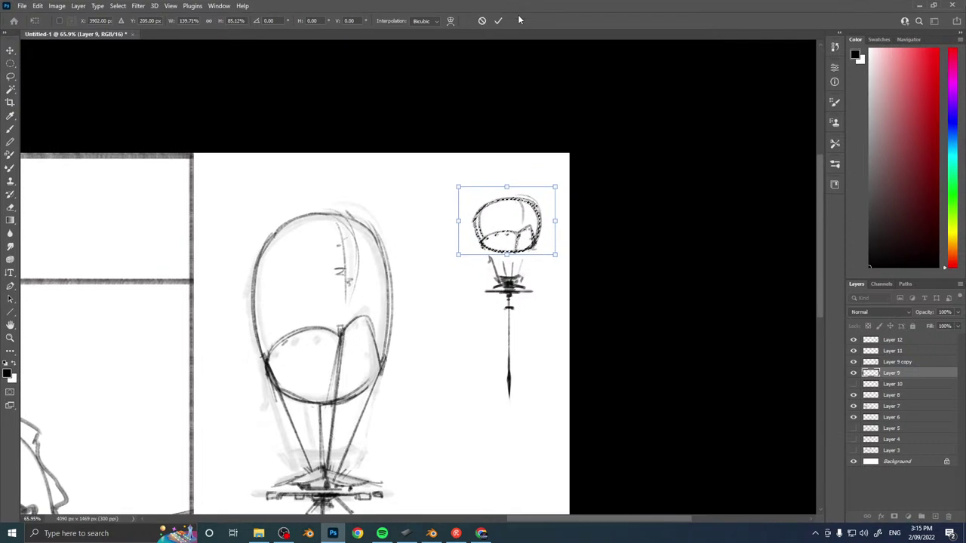
Apply the small envelope's transform and clear the selection.
{"action": "key", "text": "Return"}
{"action": "key", "text": "ctrl+d"}
{"action": "key", "text": "b"}
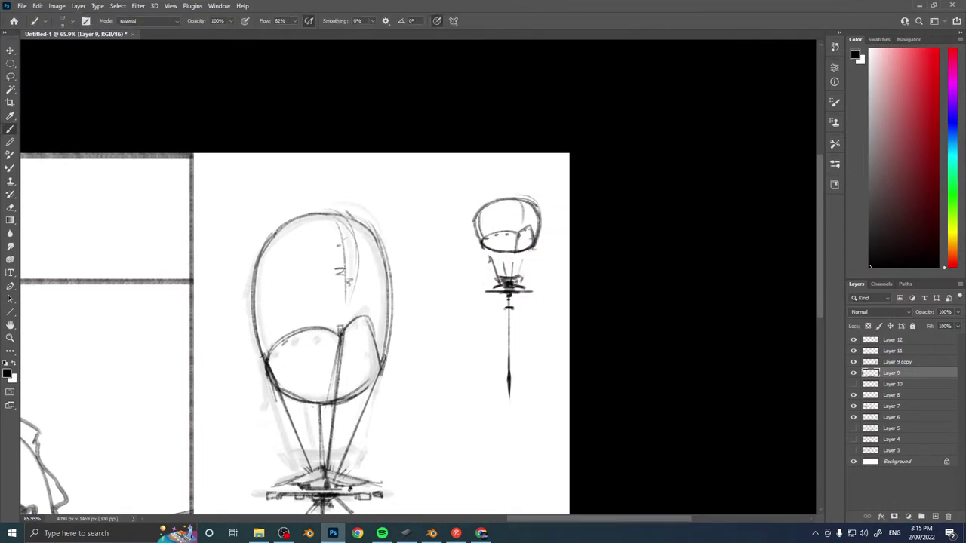
Erase the small balloon's old ropes and draw new ones from the widened envelope down to the platform.
{"action": "key", "text": "e"}
{"action": "mouse_move", "coordinate": [490, 257]}
{"action": "left_mouse_down"}
{"action": "mouse_move", "coordinate": [517, 270]}
{"action": "mouse_move", "coordinate": [497, 273]}
{"action": "mouse_move", "coordinate": [502, 284]}
{"action": "left_mouse_up"}
{"action": "key", "text": "b"}
{"action": "left_click_drag", "start_coordinate": [537, 244], "coordinate": [517, 289]}
{"action": "mouse_move", "coordinate": [519, 236]}
{"action": "left_mouse_down"}
{"action": "mouse_move", "coordinate": [515, 284]}
{"action": "mouse_move", "coordinate": [505, 276]}
{"action": "left_mouse_up"}
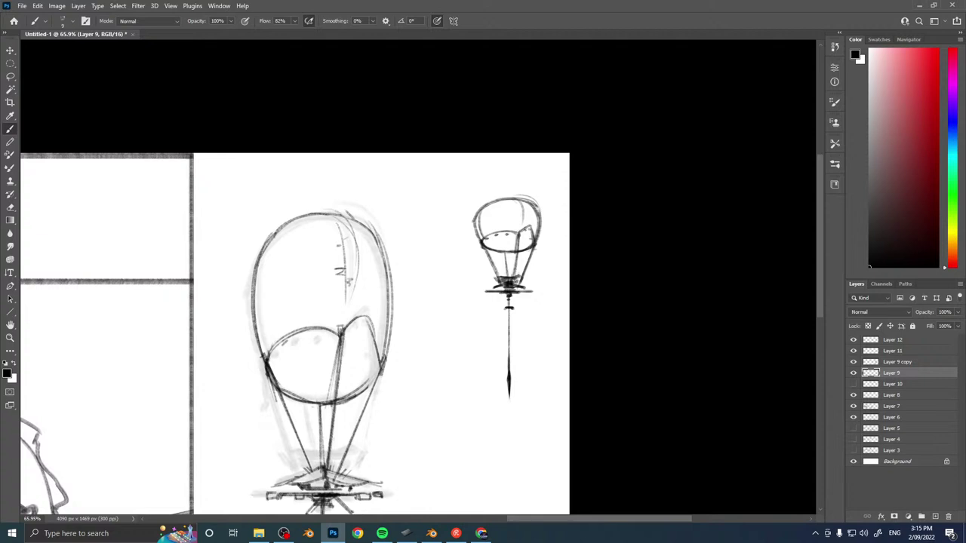
Draw a curved downward arrow along each side of the small balloon's envelope.
{"action": "left_click_drag", "start_coordinate": [486, 186], "coordinate": [474, 264]}
{"action": "mouse_move", "coordinate": [541, 186]}
{"action": "left_mouse_down"}
{"action": "mouse_move", "coordinate": [556, 233]}
{"action": "mouse_move", "coordinate": [546, 263]}
{"action": "left_mouse_up"}
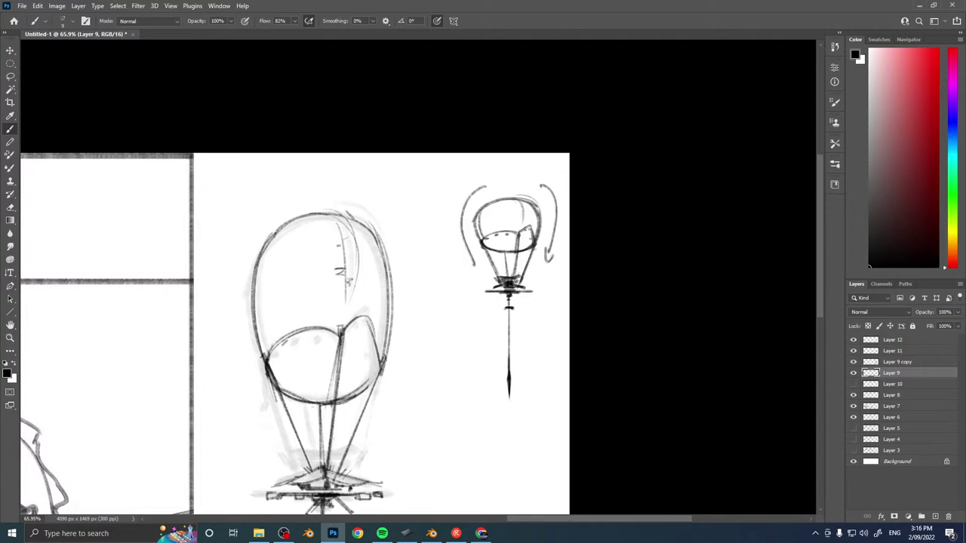
{"action": "left_click_drag", "start_coordinate": [467, 260], "coordinate": [480, 254]}
{"action": "left_click_drag", "start_coordinate": [453, 325], "coordinate": [555, 185]}
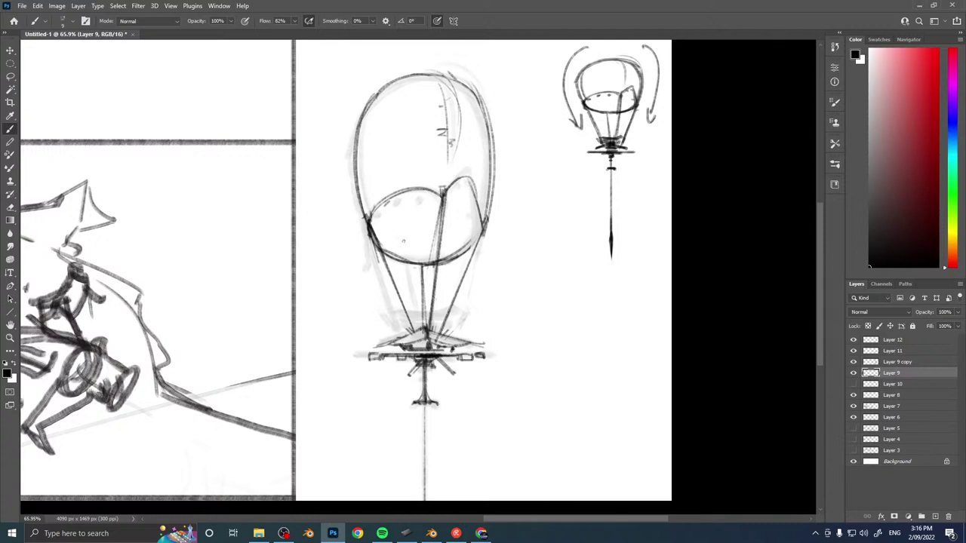
{"action": "left_click_drag", "start_coordinate": [403, 242], "coordinate": [397, 309]}
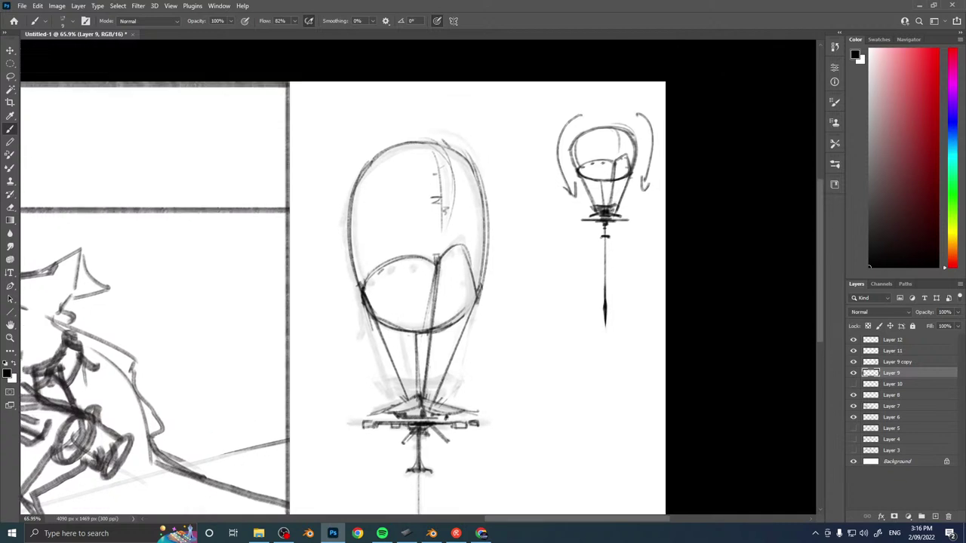
Erase the curved downward arrows on both sides of the small balloon's envelope.
{"action": "key", "text": "e"}
{"action": "mouse_move", "coordinate": [580, 115]}
{"action": "left_mouse_down"}
{"action": "mouse_move", "coordinate": [558, 158]}
{"action": "mouse_move", "coordinate": [575, 198]}
{"action": "left_mouse_up"}
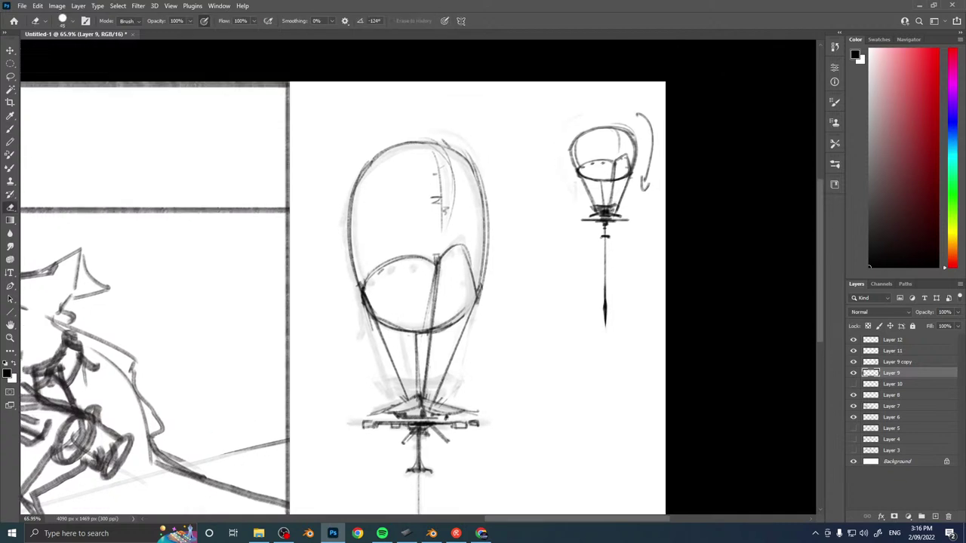
{"action": "mouse_move", "coordinate": [638, 114]}
{"action": "left_mouse_down"}
{"action": "mouse_move", "coordinate": [649, 139]}
{"action": "mouse_move", "coordinate": [646, 189]}
{"action": "left_mouse_up"}
Draw a tall vertical height bracket beside the small balloon, spanning from above its envelope to below its tail tip.
{"action": "mouse_move", "coordinate": [273, 324]}
{"action": "left_mouse_down"}
{"action": "mouse_move", "coordinate": [589, 217]}
{"action": "mouse_move", "coordinate": [445, 287]}
{"action": "left_mouse_up"}
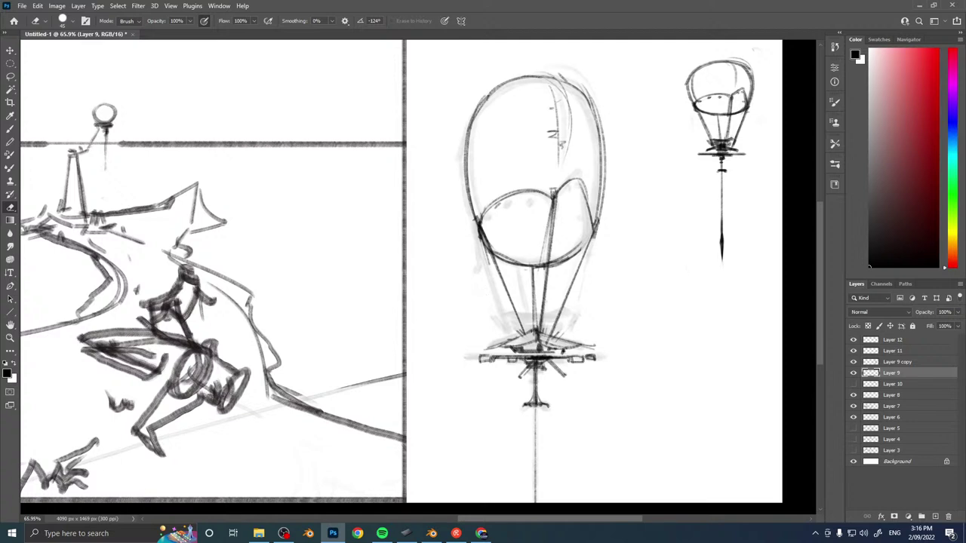
{"action": "mouse_move", "coordinate": [369, 260]}
{"action": "left_mouse_down"}
{"action": "mouse_move", "coordinate": [452, 248]}
{"action": "mouse_move", "coordinate": [393, 306]}
{"action": "mouse_move", "coordinate": [288, 248]}
{"action": "mouse_move", "coordinate": [255, 311]}
{"action": "left_mouse_up"}
{"action": "key", "text": "b"}
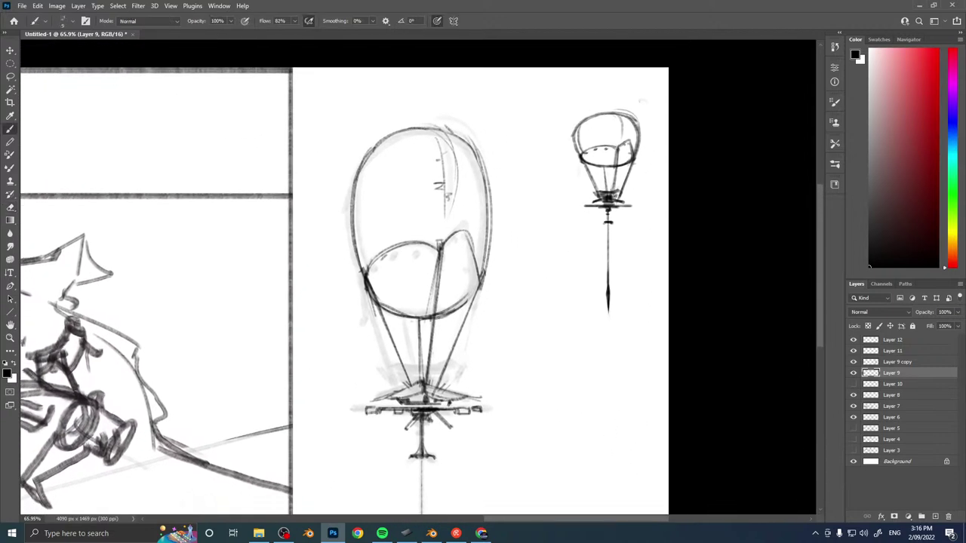
{"action": "mouse_move", "coordinate": [575, 104]}
{"action": "left_mouse_down"}
{"action": "mouse_move", "coordinate": [556, 105]}
{"action": "mouse_move", "coordinate": [556, 316]}
{"action": "mouse_move", "coordinate": [577, 318]}
{"action": "left_mouse_up"}
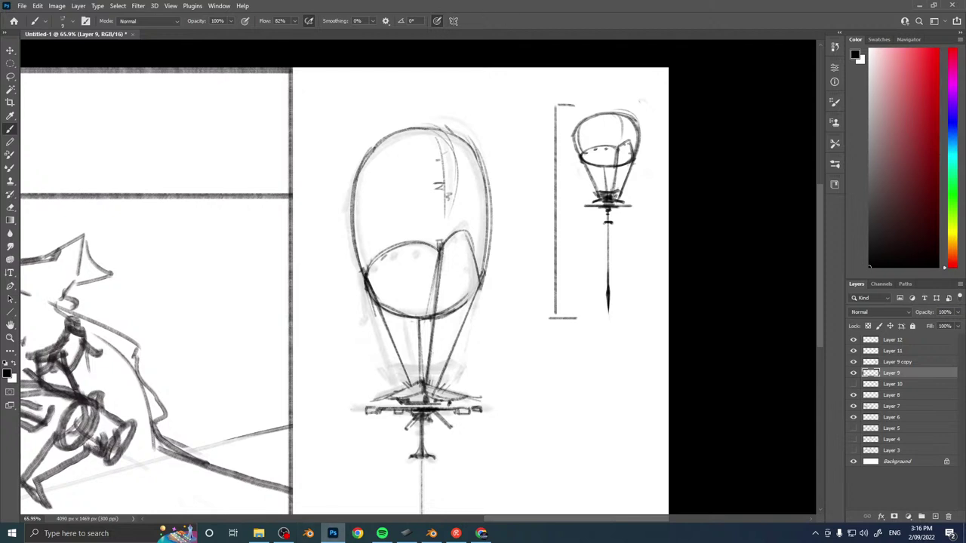
Save the document as Balloon_sketch_001.psd.
{"action": "mouse_move", "coordinate": [432, 534]}
{"action": "key", "text": "ctrl+s"}
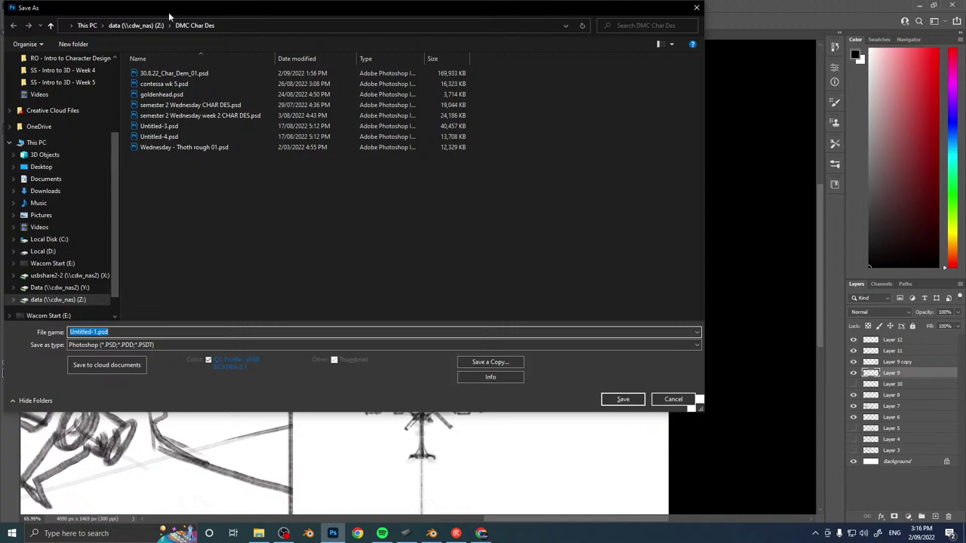
{"action": "left_click_drag", "start_coordinate": [172, 9], "coordinate": [965, 171]}
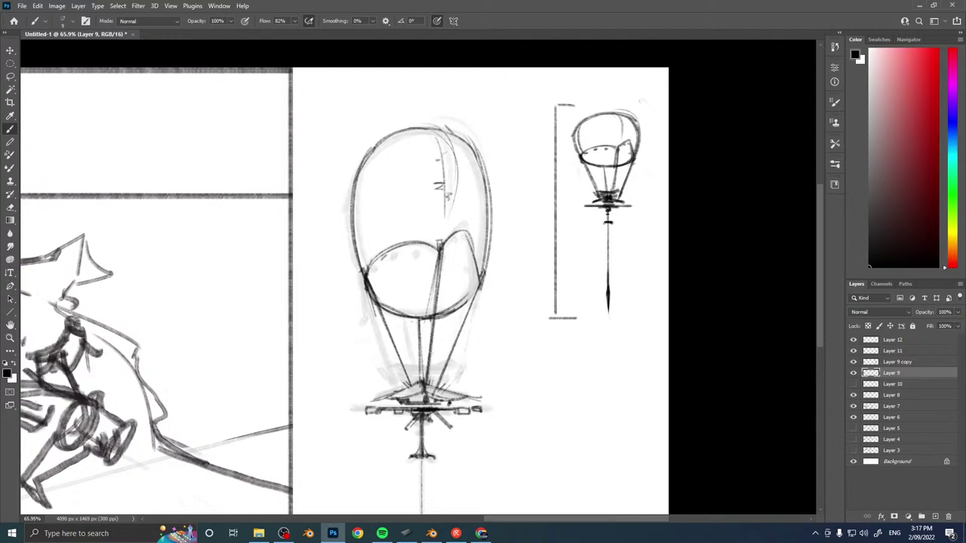
{"action": "key", "text": "Return"}
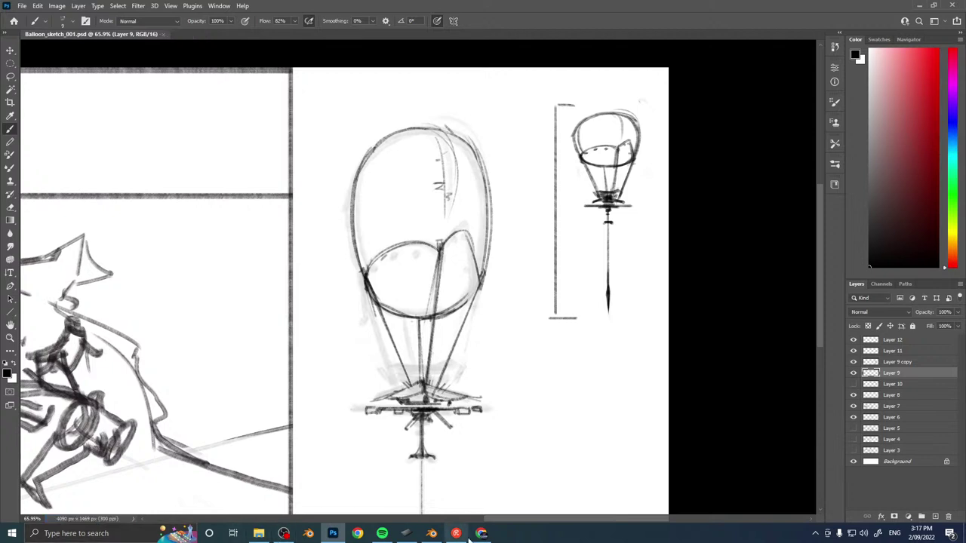
Switch to Blender and load Balloon_sketch_001.psd into the image editor as the balloon reference.
{"action": "left_click", "coordinate": [429, 535]}
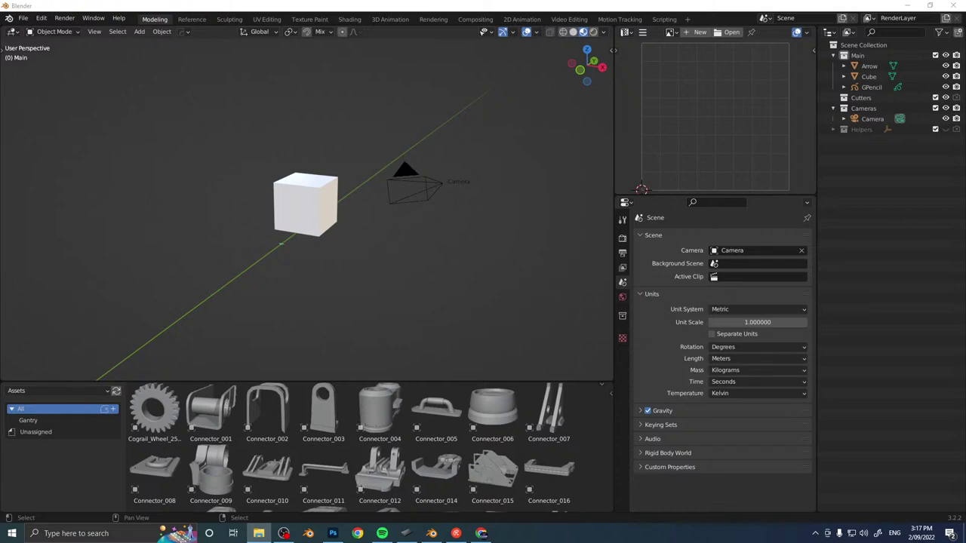
{"action": "left_click_drag", "start_coordinate": [687, 145], "coordinate": [688, 147]}
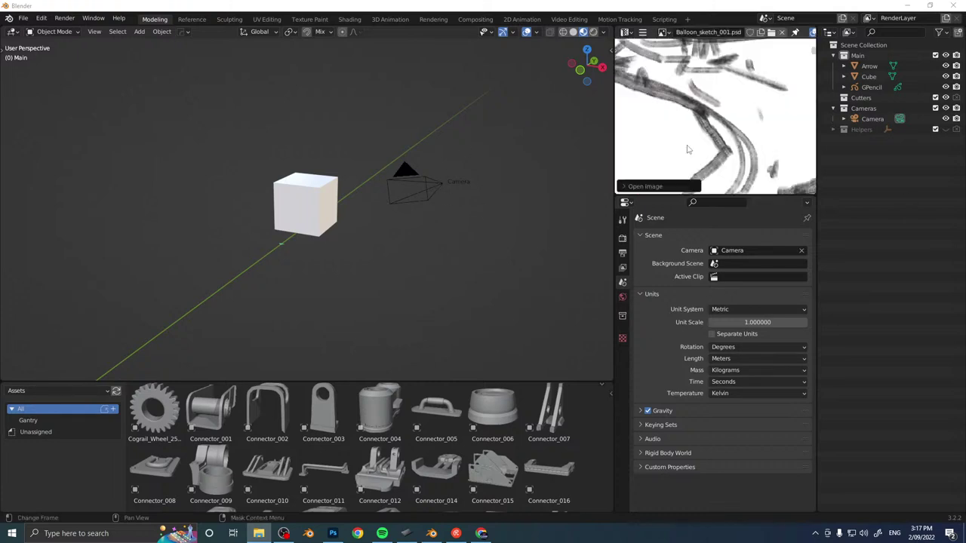
{"action": "scroll", "coordinate": [705, 102], "scroll_direction": "down", "scroll_amount": 8}
{"action": "middle_click_drag", "start_coordinate": [742, 116], "coordinate": [631, 106]}
{"action": "scroll", "coordinate": [702, 116], "scroll_direction": "up", "scroll_amount": 4}
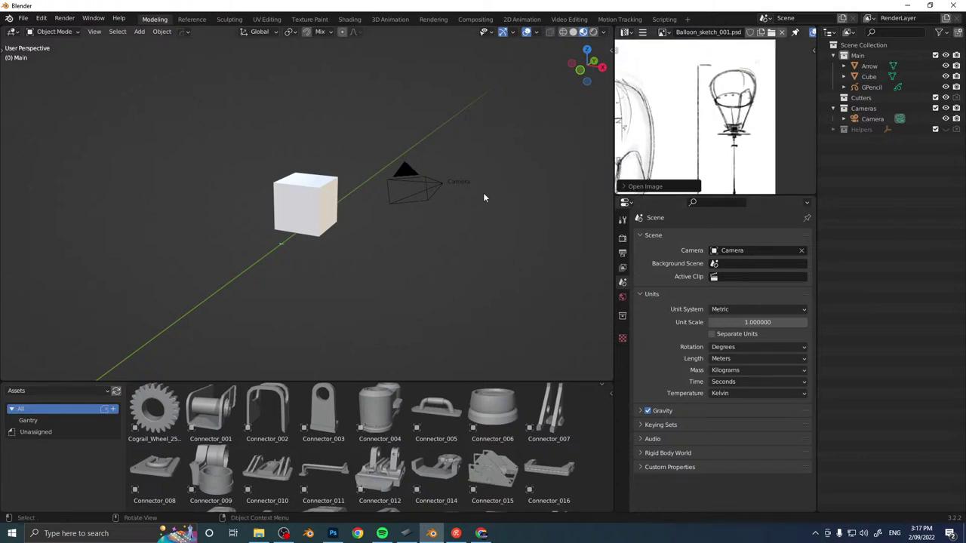
Make the reference image area taller and slightly wider, and collapse the asset browser into the 3D view.
{"action": "left_click_drag", "start_coordinate": [685, 193], "coordinate": [680, 243]}
{"action": "left_click_drag", "start_coordinate": [613, 172], "coordinate": [603, 172]}
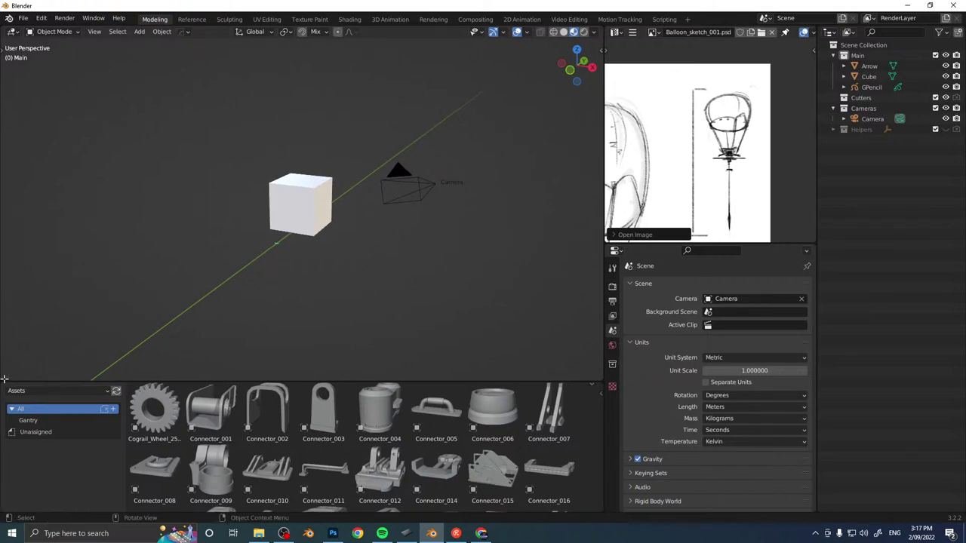
{"action": "left_click_drag", "start_coordinate": [5, 380], "coordinate": [49, 439]}
Delete the camera and the default cube from the scene.
{"action": "left_click", "coordinate": [391, 238]}
{"action": "key", "text": "Delete"}
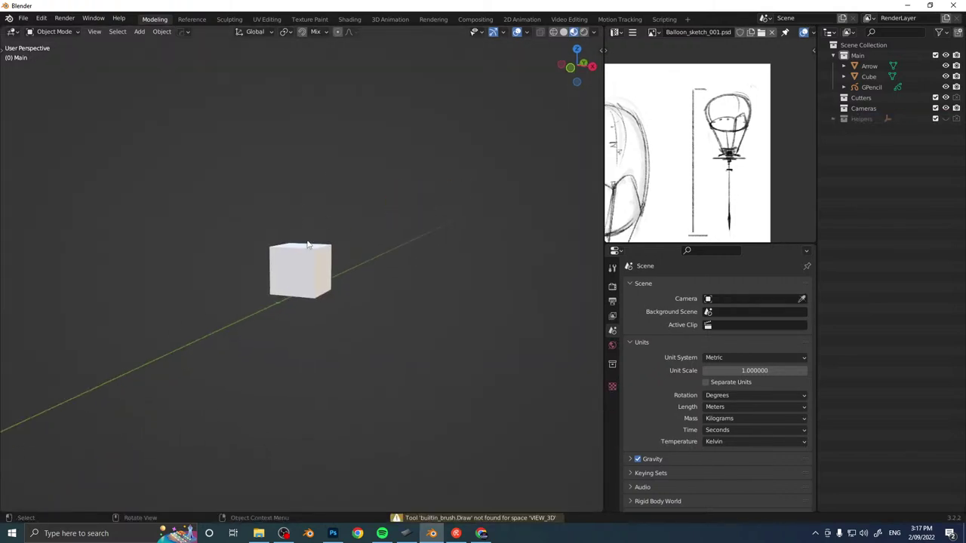
{"action": "left_click", "coordinate": [275, 305]}
{"action": "middle_click_drag", "start_coordinate": [293, 303], "coordinate": [303, 319]}
{"action": "left_click", "coordinate": [308, 279]}
{"action": "key", "text": "Delete"}
{"action": "middle_click_drag", "start_coordinate": [311, 257], "coordinate": [317, 265]}
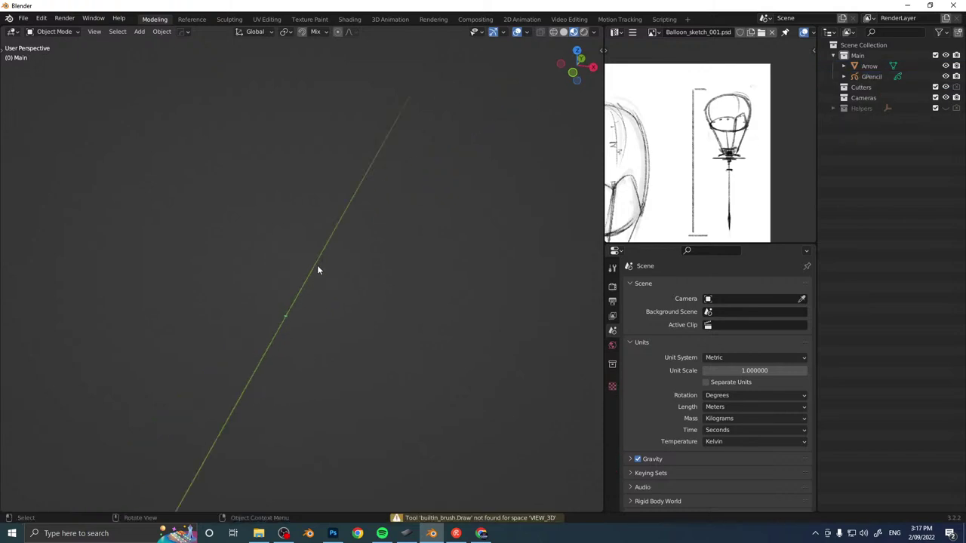
Add a UV sphere for the balloon envelope and raise it along the Z axis.
{"action": "key", "text": "shift+a"}
{"action": "mouse_move", "coordinate": [309, 268]}
{"action": "left_click", "coordinate": [349, 308]}
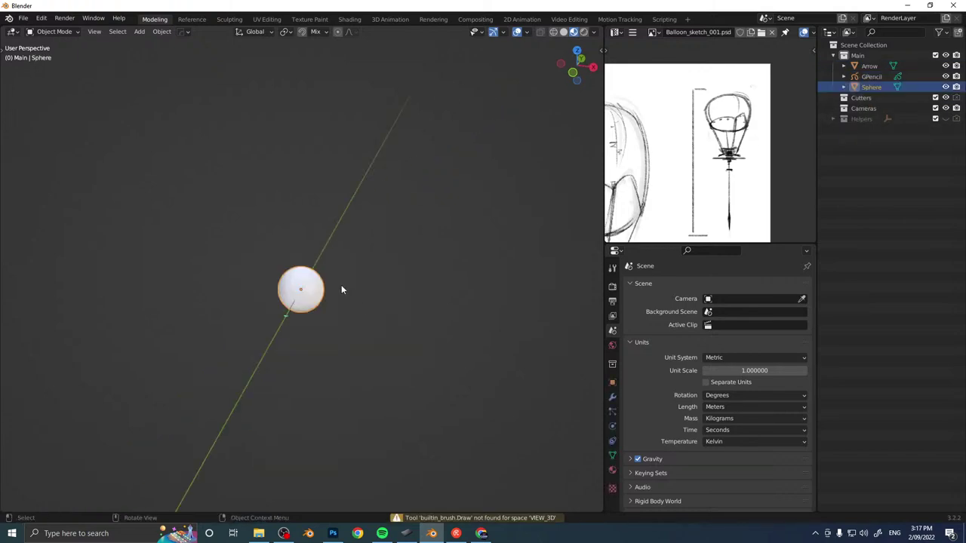
{"action": "key", "text": "g"}
{"action": "key", "text": "z"}
{"action": "left_click", "coordinate": [334, 123]}
Flatten the envelope sphere slightly along Z, checking its proportions from the front.
{"action": "key", "text": "s"}
{"action": "key", "text": "z"}
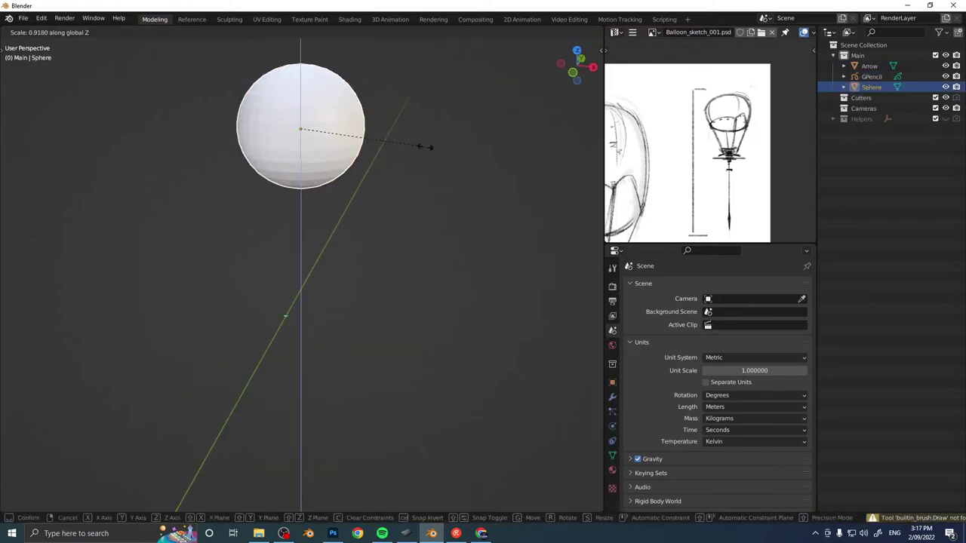
{"action": "left_click", "coordinate": [404, 177]}
{"action": "key", "text": "KP_1"}
{"action": "key", "text": "s"}
{"action": "key", "text": "z"}
{"action": "left_click", "coordinate": [410, 172]}
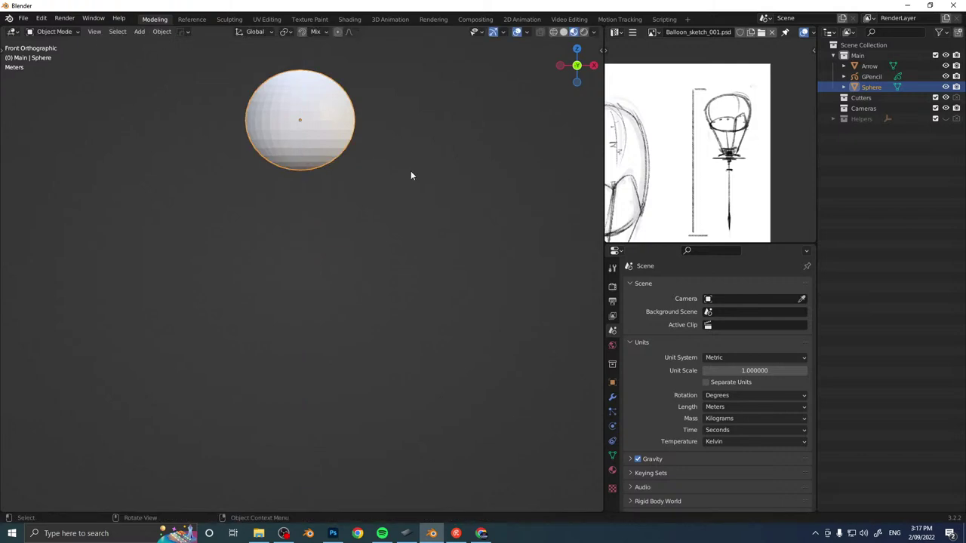
Enlarge the envelope sphere uniformly and raise it further along Z.
{"action": "middle_click_drag", "start_coordinate": [389, 188], "coordinate": [373, 243]}
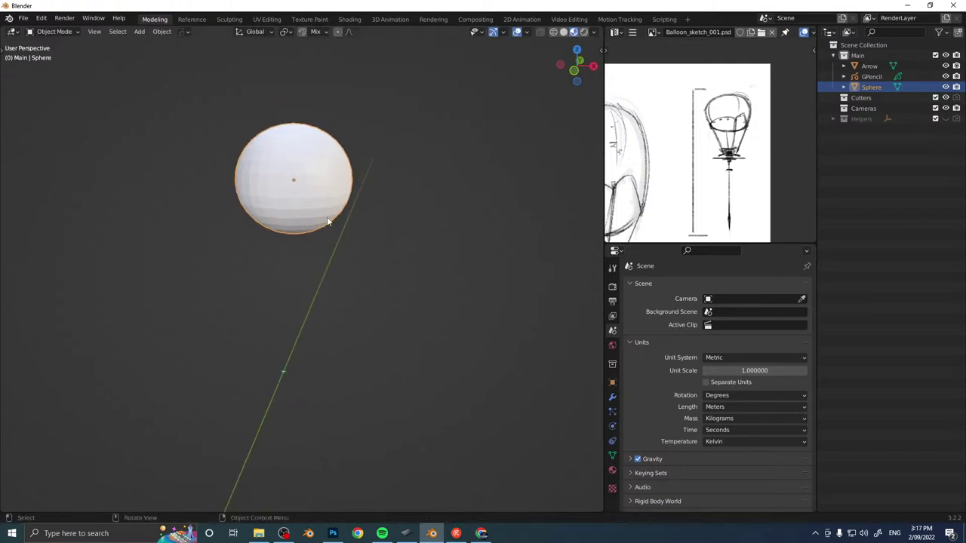
{"action": "scroll", "coordinate": [328, 222], "scroll_direction": "down", "scroll_amount": 4}
{"action": "middle_click_drag", "start_coordinate": [328, 222], "coordinate": [363, 222]}
{"action": "key", "text": "s"}
{"action": "left_click", "coordinate": [384, 241]}
{"action": "key", "text": "g"}
{"action": "key", "text": "z"}
{"action": "left_click", "coordinate": [377, 164]}
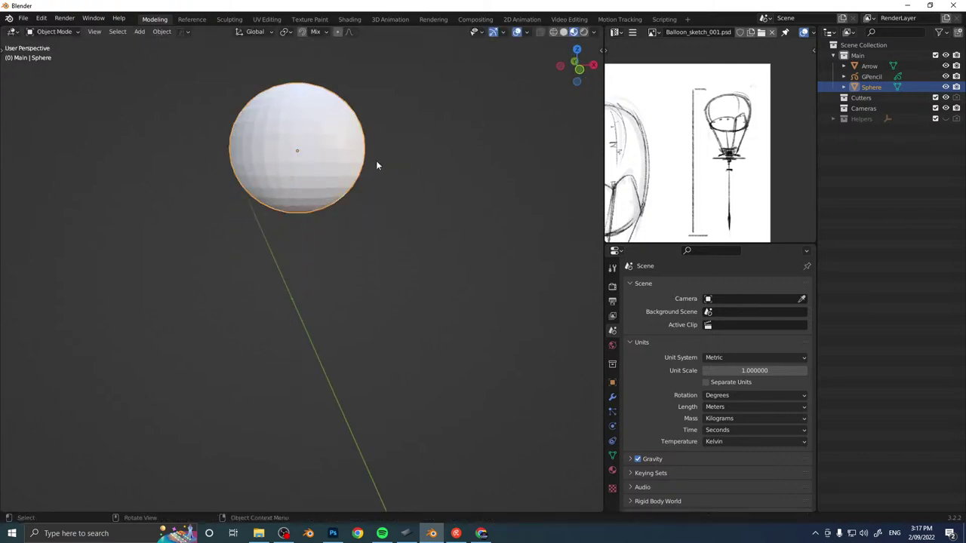
Add a cube beneath the envelope sphere, shrink it slightly and flatten it along Z into a low block.
{"action": "key", "text": "KP_1"}
{"action": "key", "text": "shift+a"}
{"action": "mouse_move", "coordinate": [369, 196]}
{"action": "left_click", "coordinate": [431, 206]}
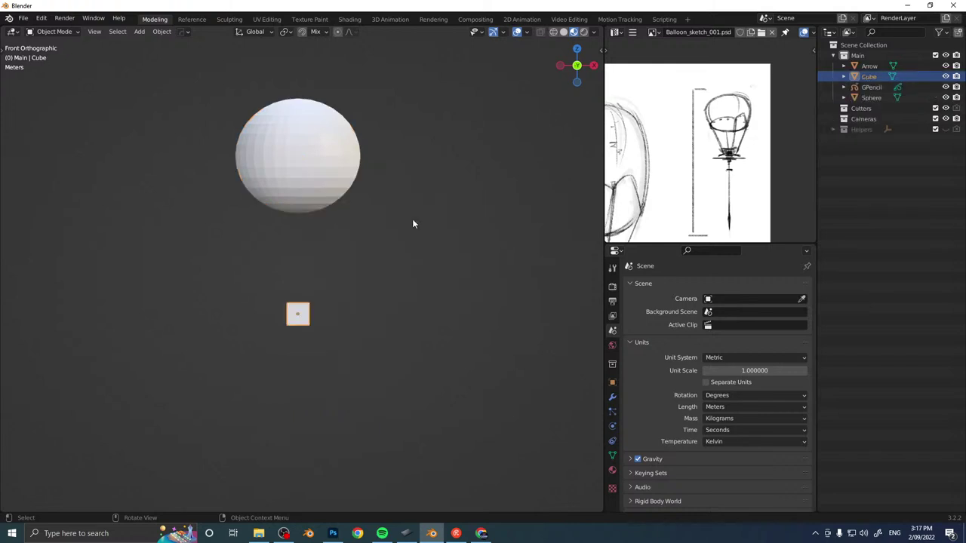
{"action": "key", "text": "s"}
{"action": "left_click", "coordinate": [352, 241]}
{"action": "middle_click_drag", "start_coordinate": [352, 241], "coordinate": [353, 231]}
{"action": "key", "text": "s"}
{"action": "key", "text": "z"}
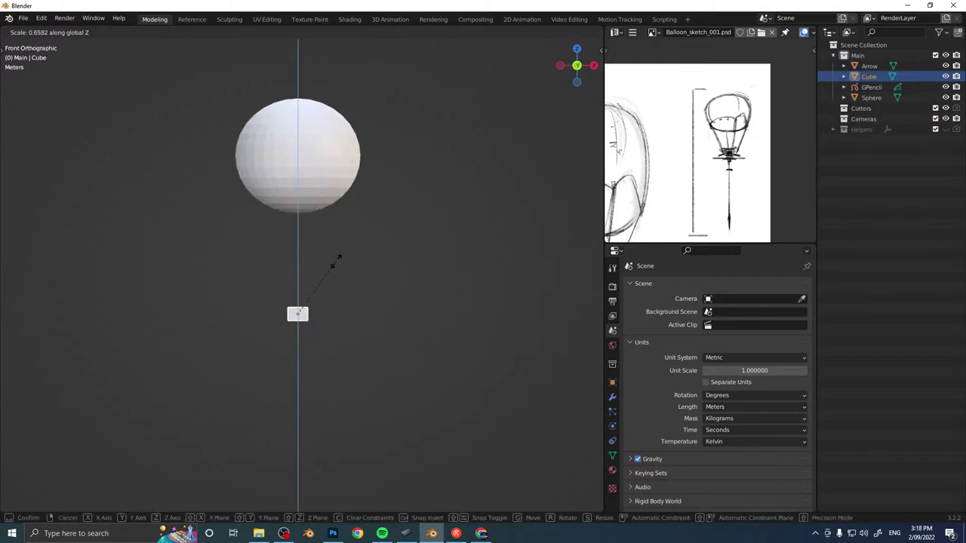
{"action": "left_click", "coordinate": [329, 278]}
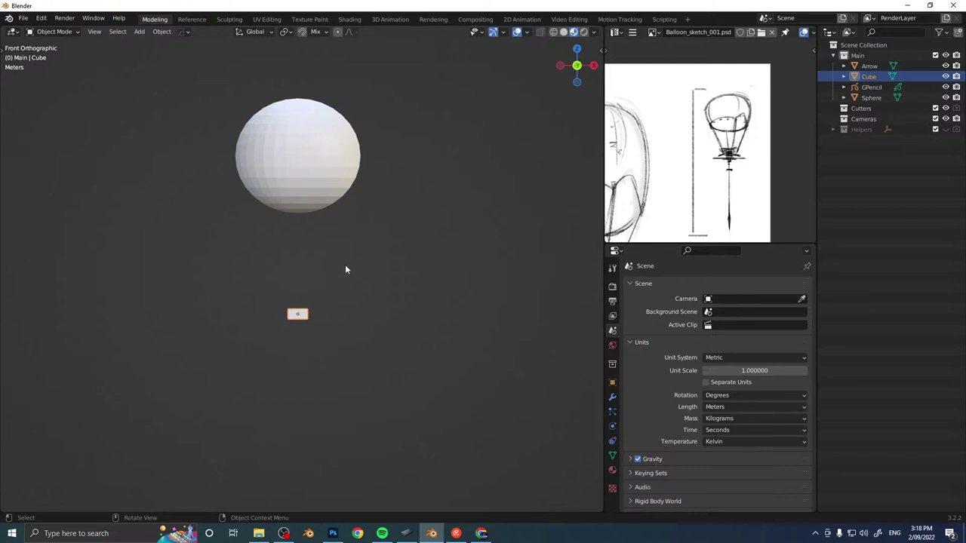
Raise the low block slightly along Z and scale it down uniformly.
{"action": "key", "text": "g"}
{"action": "key", "text": "z"}
{"action": "left_click", "coordinate": [366, 261]}
{"action": "key", "text": "s"}
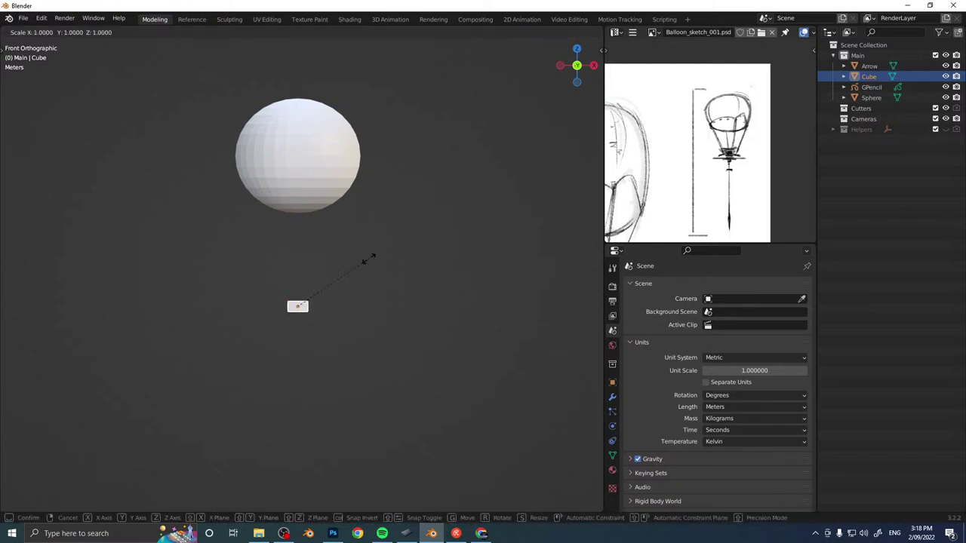
{"action": "left_click", "coordinate": [341, 261]}
Add a cone between the sphere and the block, and scale it into a wide, shallow roof shape.
{"action": "key", "text": "shift+a"}
{"action": "mouse_move", "coordinate": [339, 261]}
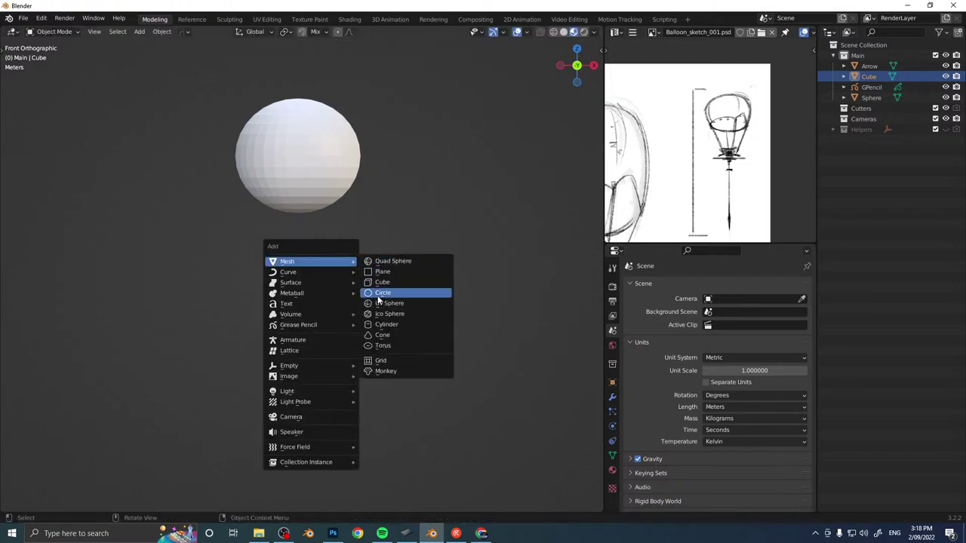
{"action": "left_click", "coordinate": [380, 336]}
{"action": "key", "text": "s"}
{"action": "key", "text": "z"}
{"action": "key", "text": "z"}
{"action": "key", "text": "z"}
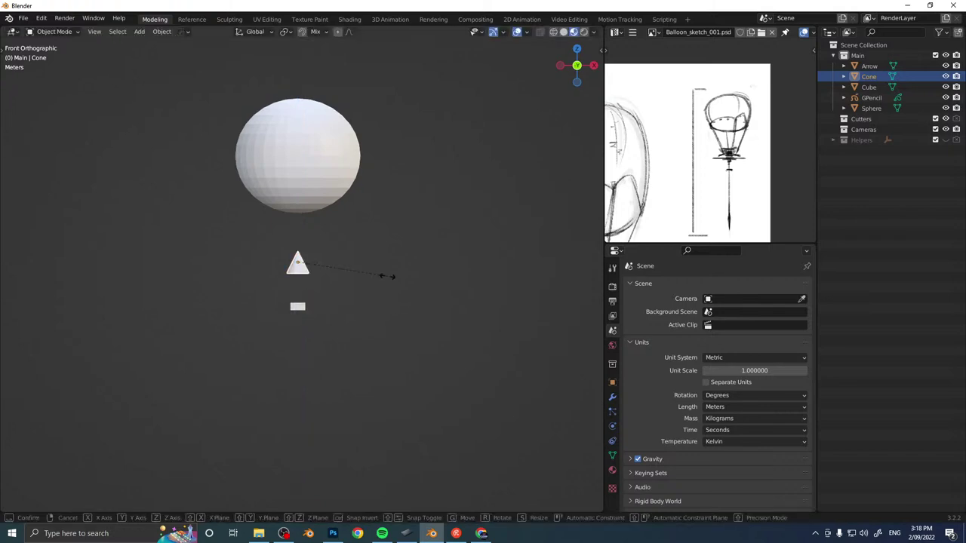
{"action": "key", "text": "z"}
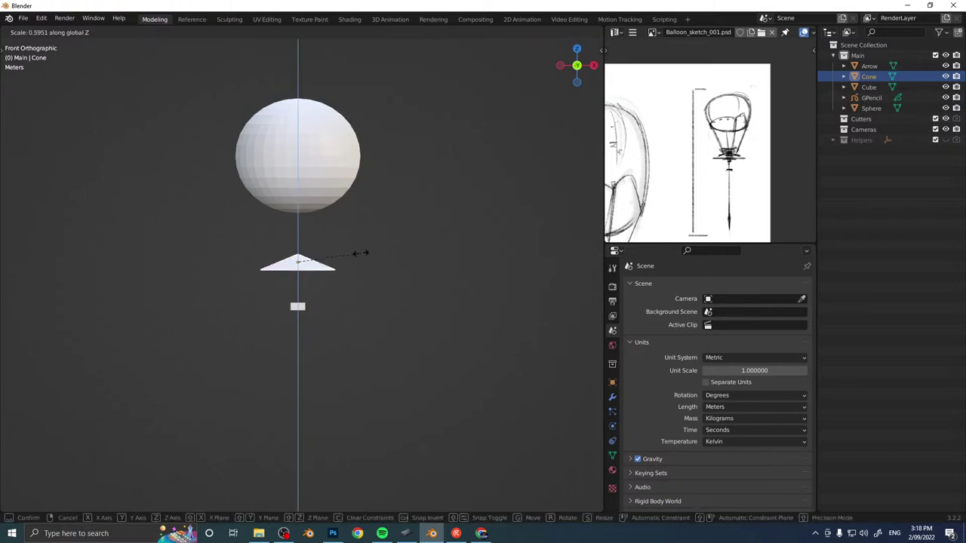
{"action": "key", "text": "z"}
{"action": "key", "text": "z"}
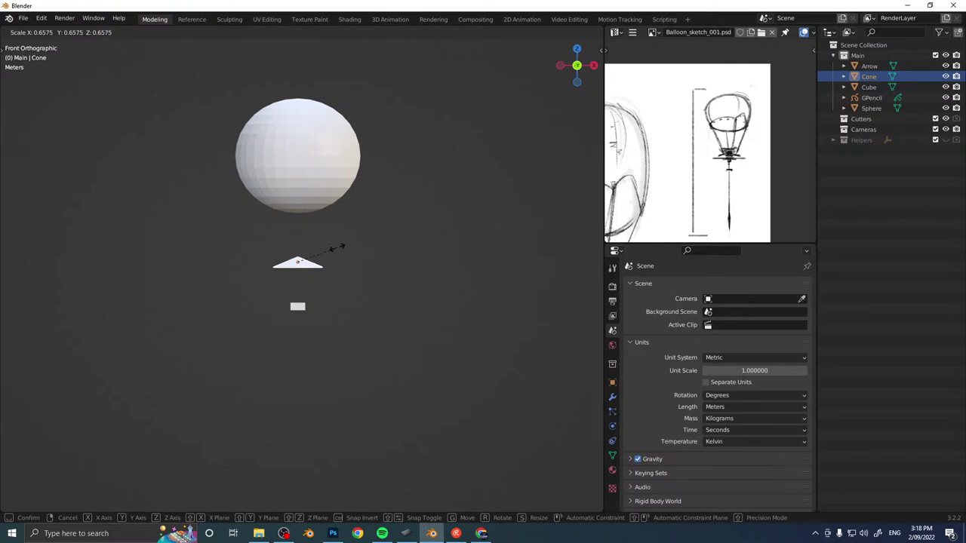
{"action": "left_click", "coordinate": [337, 252]}
{"action": "middle_click_drag", "start_coordinate": [337, 253], "coordinate": [294, 312]}
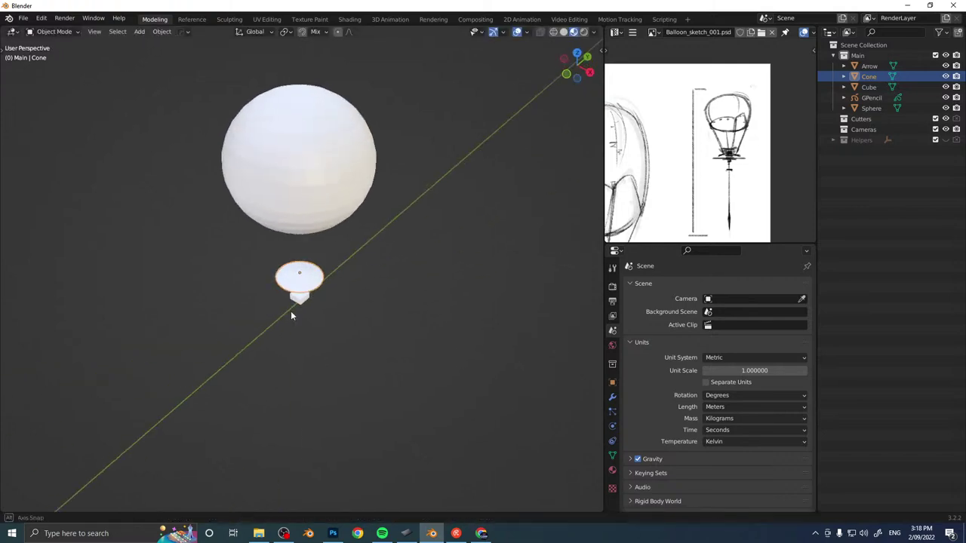
{"action": "key", "text": "Tab"}
{"action": "left_click", "coordinate": [339, 269]}
{"action": "left_click", "coordinate": [344, 274]}
{"action": "middle_click_drag", "start_coordinate": [343, 273], "coordinate": [306, 315]}
{"action": "key", "text": "ctrl+space"}
{"action": "left_click", "coordinate": [337, 342]}
Remove the mesh geometry of the small block beneath the cone in Edit Mode, and return to Object Mode.
{"action": "left_click", "coordinate": [302, 305]}
{"action": "key", "text": "Tab"}
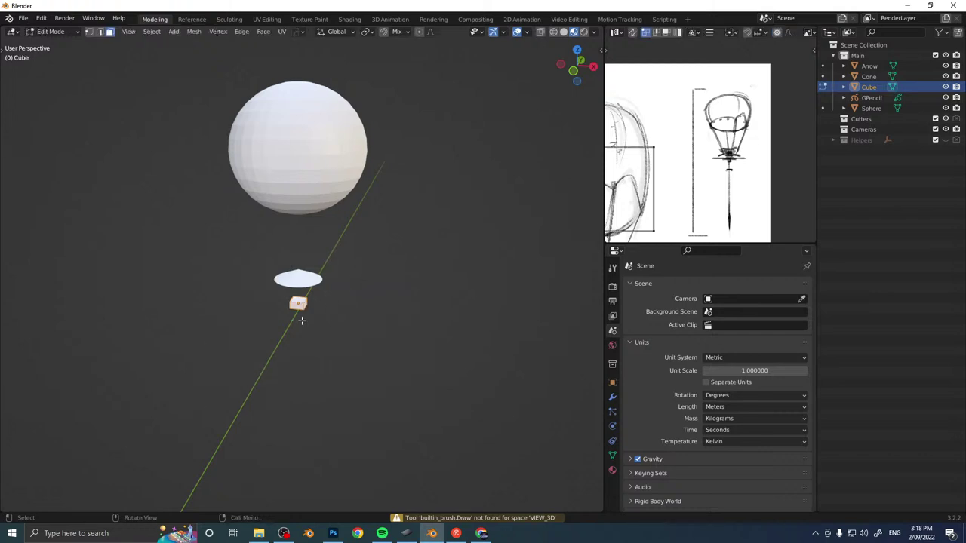
{"action": "middle_click_drag", "start_coordinate": [352, 287], "coordinate": [315, 307]}
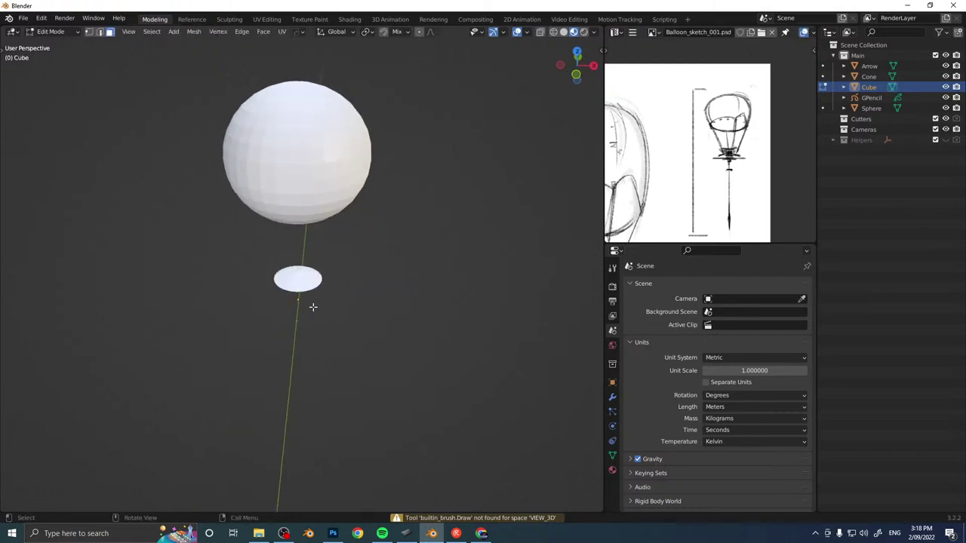
{"action": "key", "text": "Tab"}
Add a cylinder beneath the cone and duplicate its top face slightly upward along Z.
{"action": "key", "text": "shift+a"}
{"action": "mouse_move", "coordinate": [325, 310]}
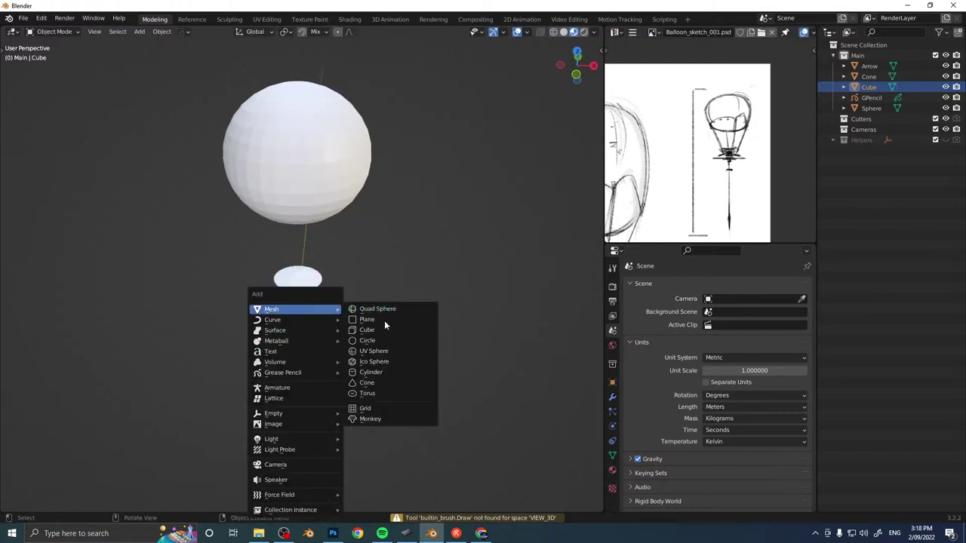
{"action": "left_click", "coordinate": [380, 372]}
{"action": "key", "text": "Tab"}
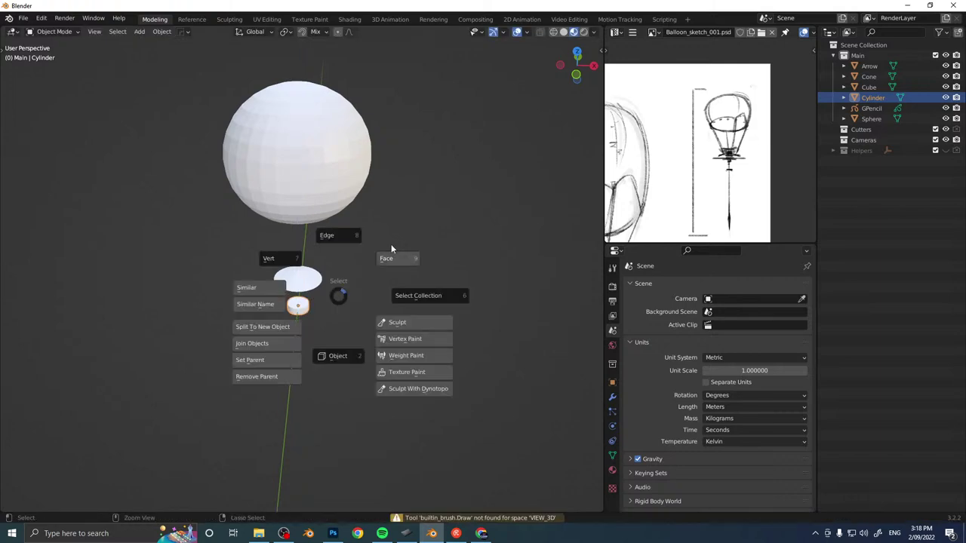
{"action": "left_click", "coordinate": [298, 303]}
{"action": "key", "text": "shift+d"}
{"action": "key", "text": "z"}
{"action": "left_click", "coordinate": [328, 299]}
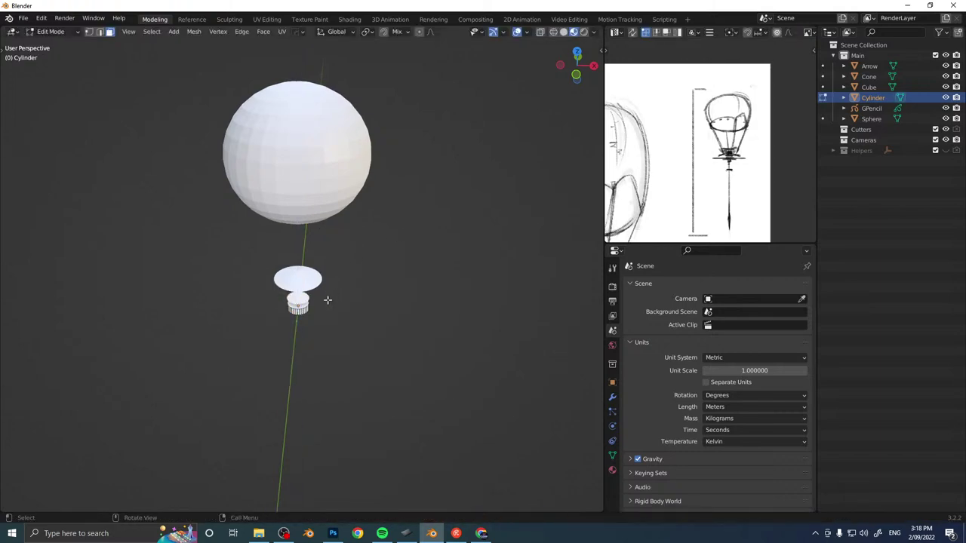
Delete the original cylinder body and scale the duplicated face up into a platform disc wider than the cone.
{"action": "left_click", "coordinate": [308, 310], "text": "alt"}
{"action": "key", "text": "x"}
{"action": "left_click", "coordinate": [316, 308]}
{"action": "key", "text": "s"}
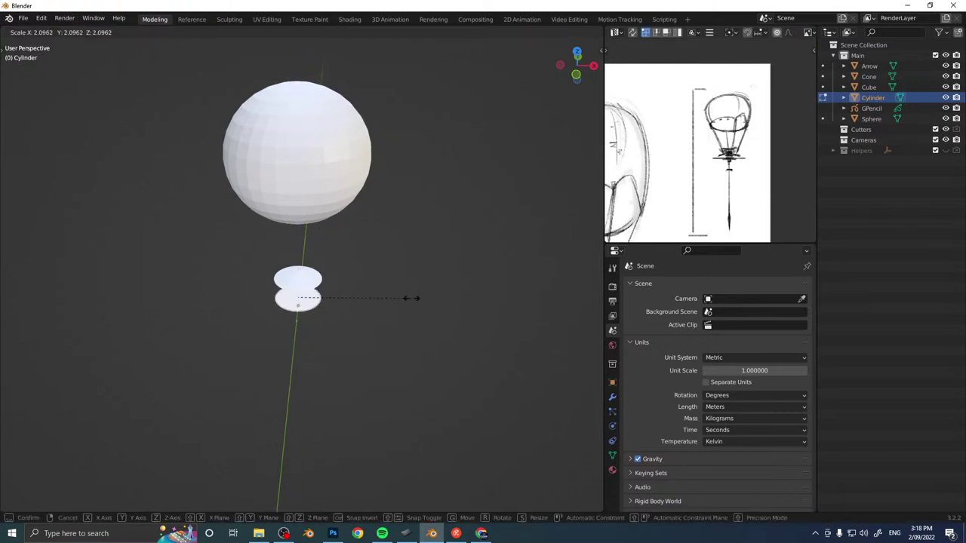
{"action": "left_click", "coordinate": [490, 300]}
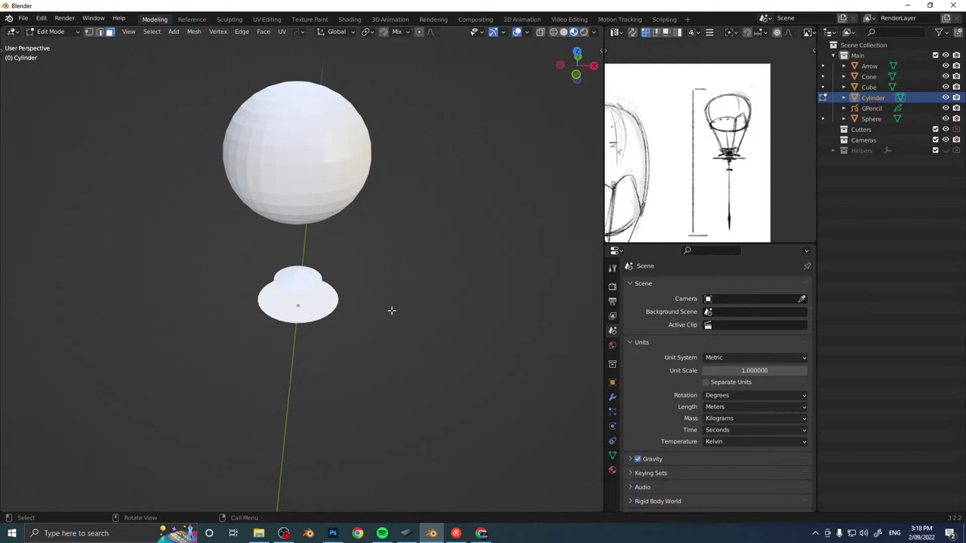
Inset the platform disc's face and delete the inner face to leave a flat ring.
{"action": "middle_click_drag", "start_coordinate": [349, 311], "coordinate": [355, 305]}
{"action": "key", "text": "i"}
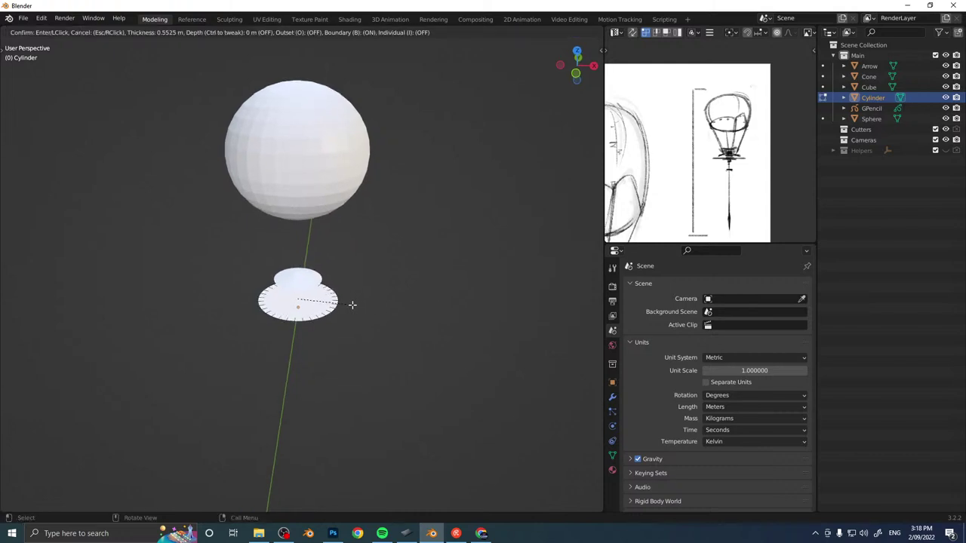
{"action": "left_click", "coordinate": [352, 305]}
{"action": "key", "text": "x"}
{"action": "left_click", "coordinate": [313, 309]}
Enlarge the whole ring so it extends further beyond the cone, then adjust it with Shrink/Fatten.
{"action": "key", "text": "a"}
{"action": "middle_click_drag", "start_coordinate": [350, 296], "coordinate": [379, 277]}
{"action": "scroll", "coordinate": [354, 289], "scroll_direction": "up", "scroll_amount": 5}
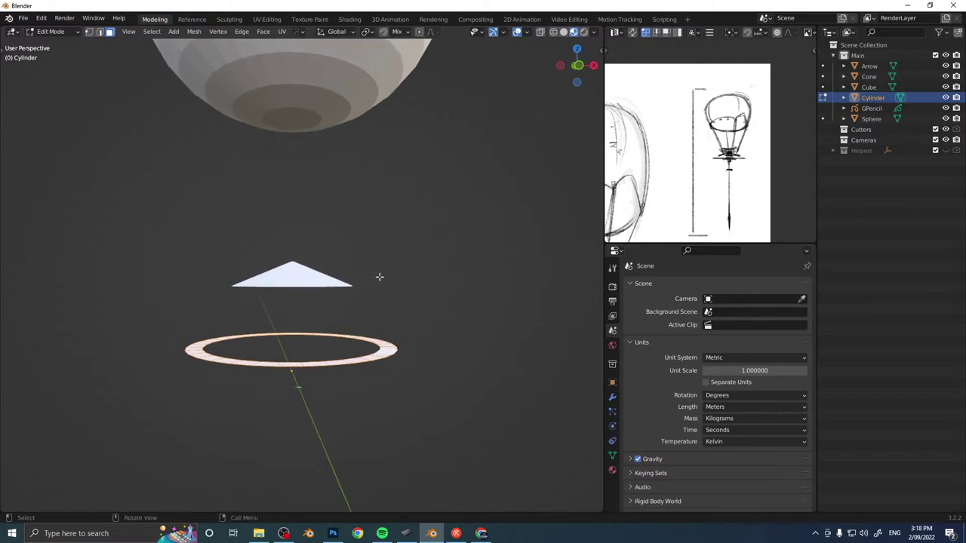
{"action": "key", "text": "s"}
{"action": "left_click", "coordinate": [431, 326]}
{"action": "middle_click_drag", "start_coordinate": [431, 325], "coordinate": [410, 335]}
{"action": "key", "text": "alt+s"}
{"action": "left_click", "coordinate": [420, 315]}
Extrude the whole ring slightly along Z to give it a thin thickness, and return to Object Mode.
{"action": "key", "text": "alt+a"}
{"action": "key", "text": "a"}
{"action": "key", "text": "e"}
{"action": "key", "text": "z"}
{"action": "left_click", "coordinate": [433, 337]}
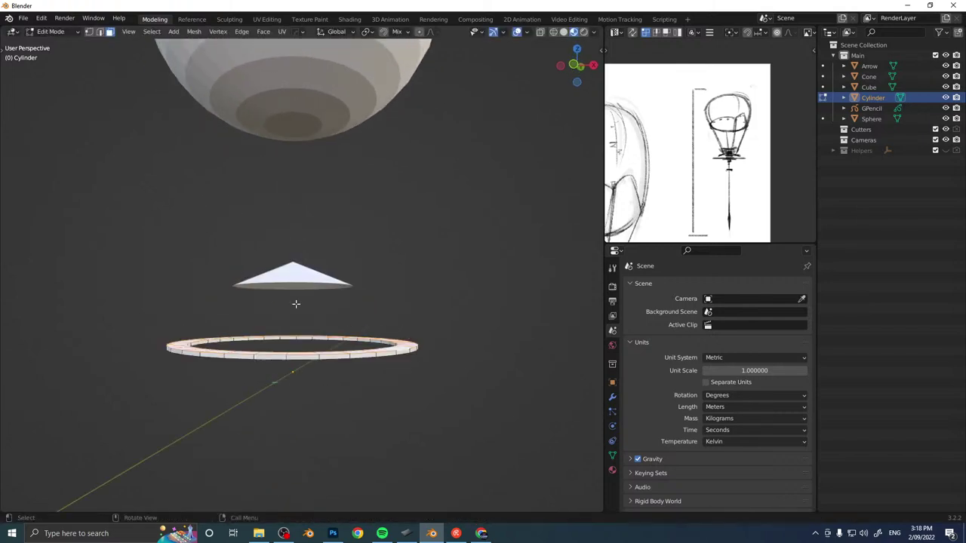
{"action": "middle_click_drag", "start_coordinate": [331, 304], "coordinate": [386, 295]}
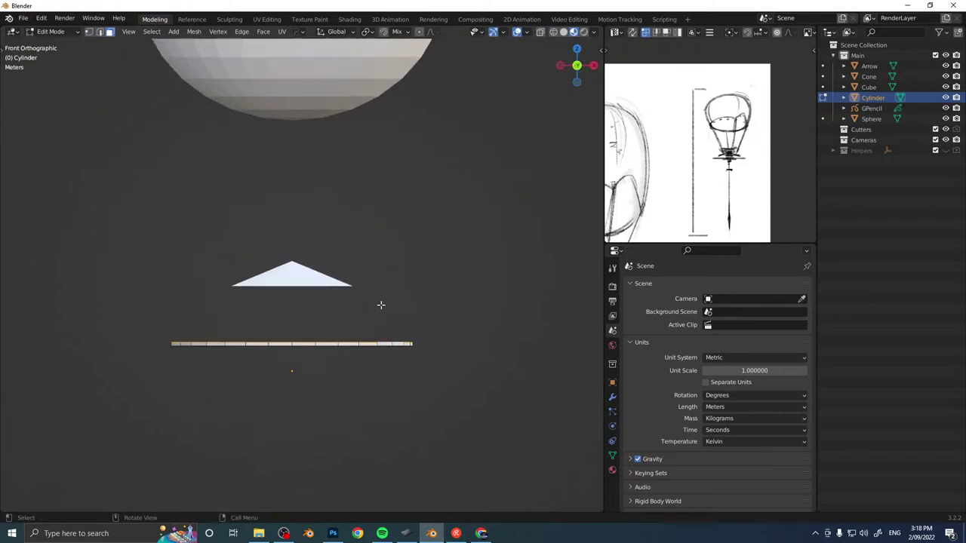
{"action": "scroll", "coordinate": [380, 305], "scroll_direction": "down", "scroll_amount": 4}
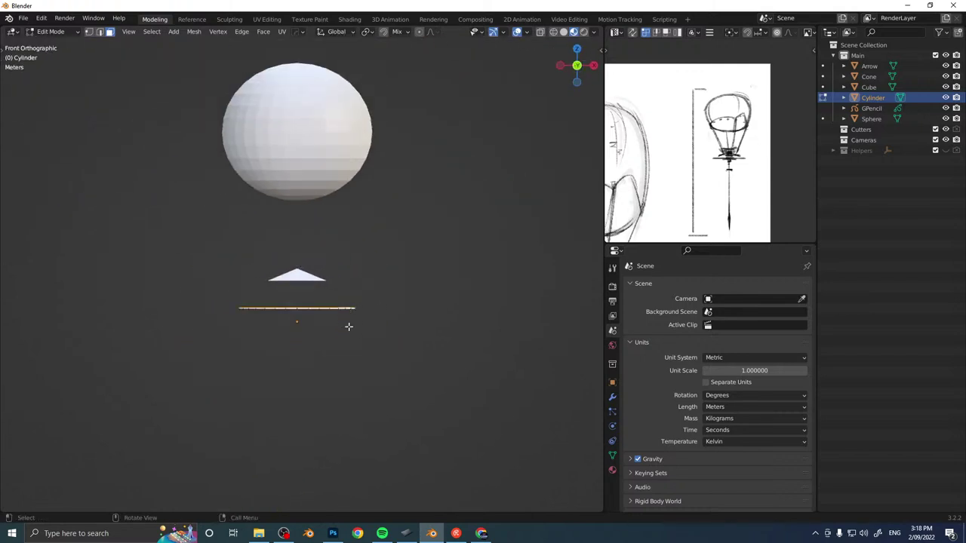
{"action": "key", "text": "Tab"}
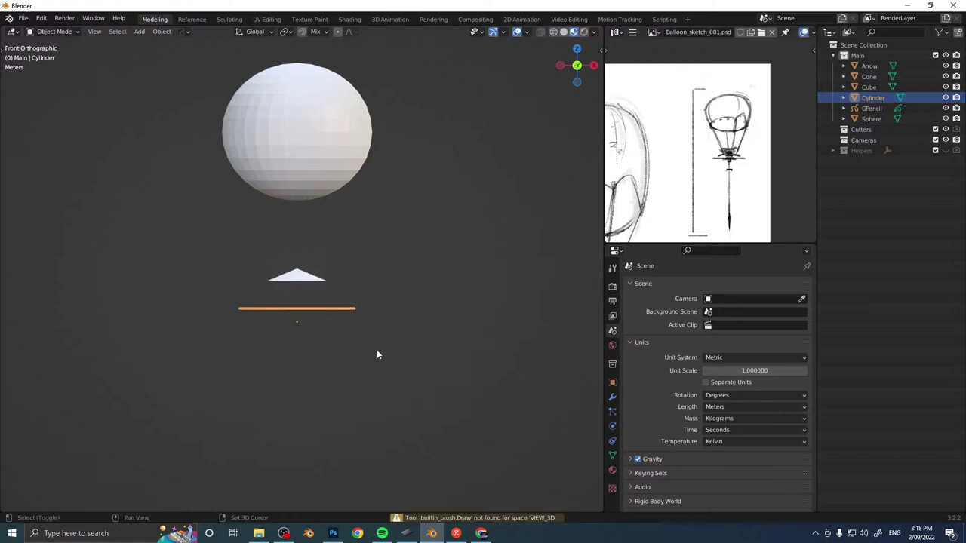
Duplicate the ring downward along Z, shrink the copy to about the cone's width, and adjust its height along Z.
{"action": "key", "text": "shift+d"}
{"action": "key", "text": "z"}
{"action": "left_click", "coordinate": [382, 416]}
{"action": "key", "text": "s"}
{"action": "left_click", "coordinate": [362, 361]}
{"action": "key", "text": "s"}
{"action": "key", "text": "z"}
{"action": "left_click", "coordinate": [383, 355]}
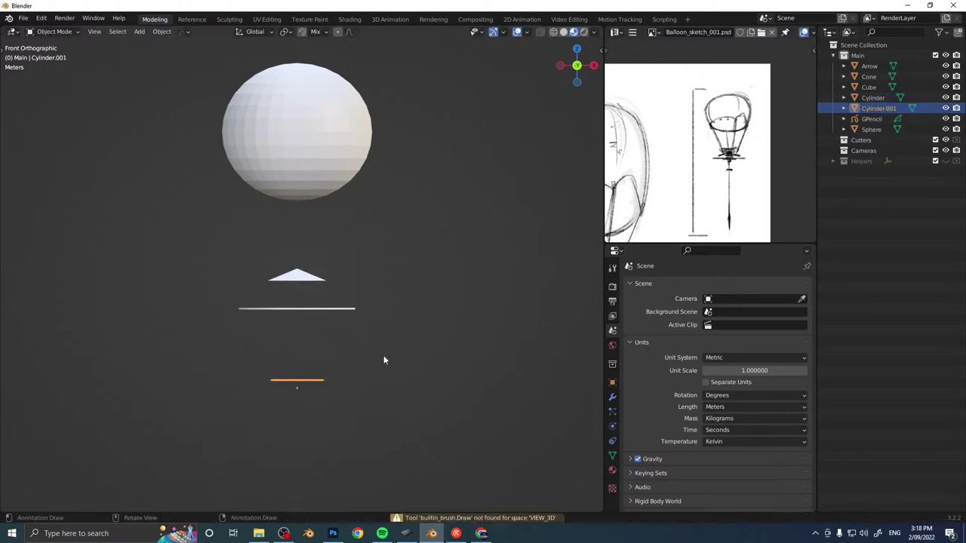
Center the small ring's origin on its geometry, thicken it along Z, and scale it down uniformly.
{"action": "key", "text": "ctrl+alt+shift+c"}
{"action": "key", "text": "s"}
{"action": "key", "text": "z"}
{"action": "left_click", "coordinate": [417, 345]}
{"action": "key", "text": "s"}
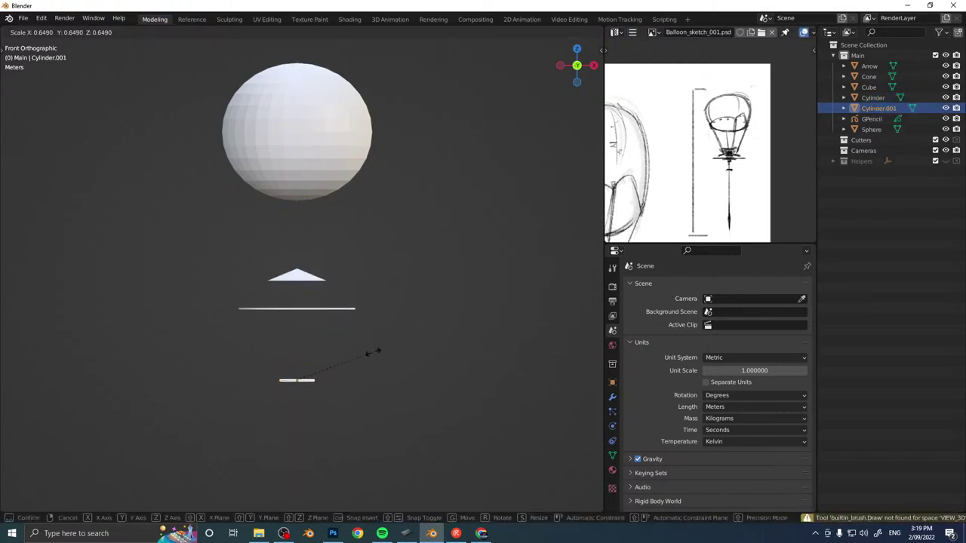
{"action": "left_click", "coordinate": [419, 350]}
Thicken the small ring further along Z, shrink its diameter, and raise it slightly along Z.
{"action": "middle_click_drag", "start_coordinate": [418, 353], "coordinate": [412, 387]}
{"action": "key", "text": "s"}
{"action": "key", "text": "z"}
{"action": "left_click", "coordinate": [514, 379]}
{"action": "key", "text": "s"}
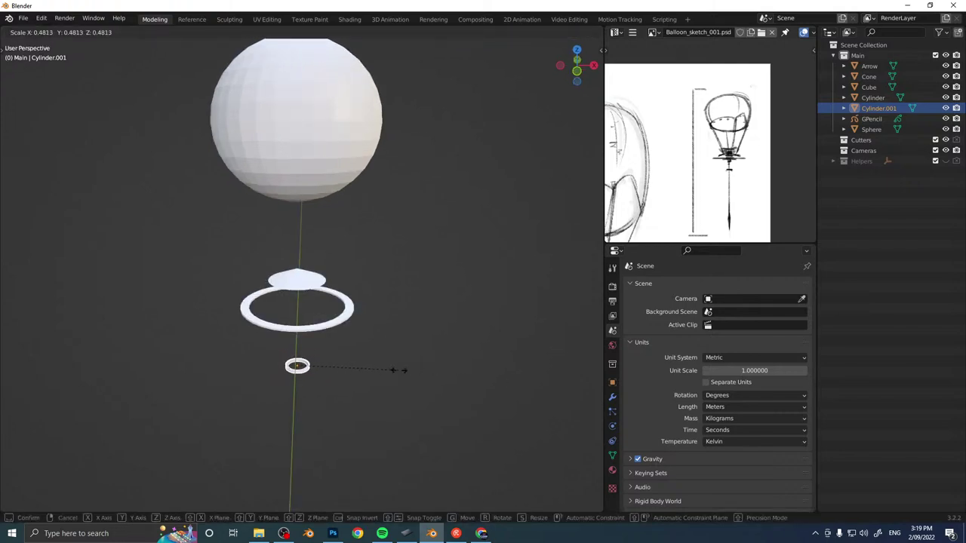
{"action": "left_click", "coordinate": [361, 363]}
{"action": "key", "text": "KP_1"}
{"action": "key", "text": "g"}
{"action": "key", "text": "z"}
{"action": "left_click", "coordinate": [365, 320]}
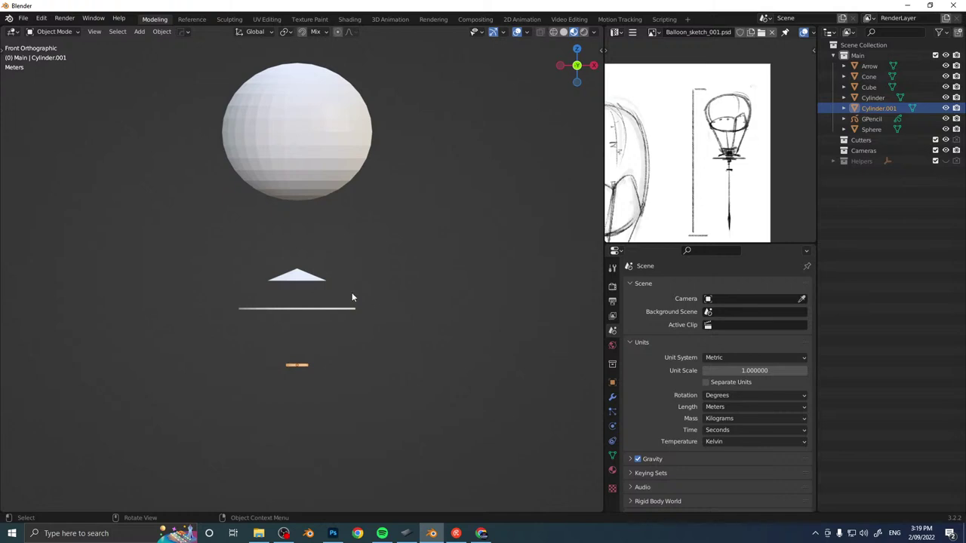
Add a cube and move it down along Z to sit below the small ring.
{"action": "middle_click_drag", "start_coordinate": [379, 284], "coordinate": [351, 279]}
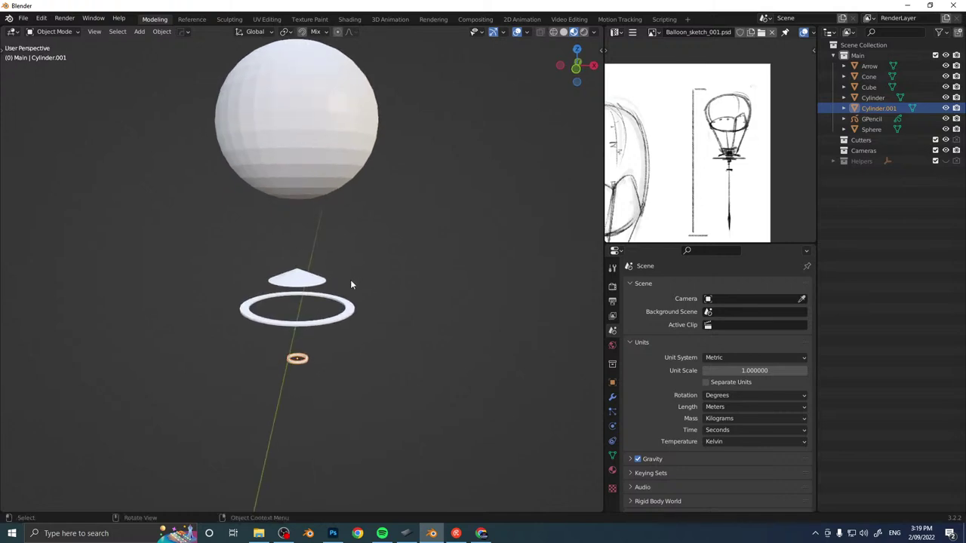
{"action": "scroll", "coordinate": [351, 279], "scroll_direction": "down", "scroll_amount": 3}
{"action": "middle_click_drag", "start_coordinate": [335, 338], "coordinate": [362, 293]}
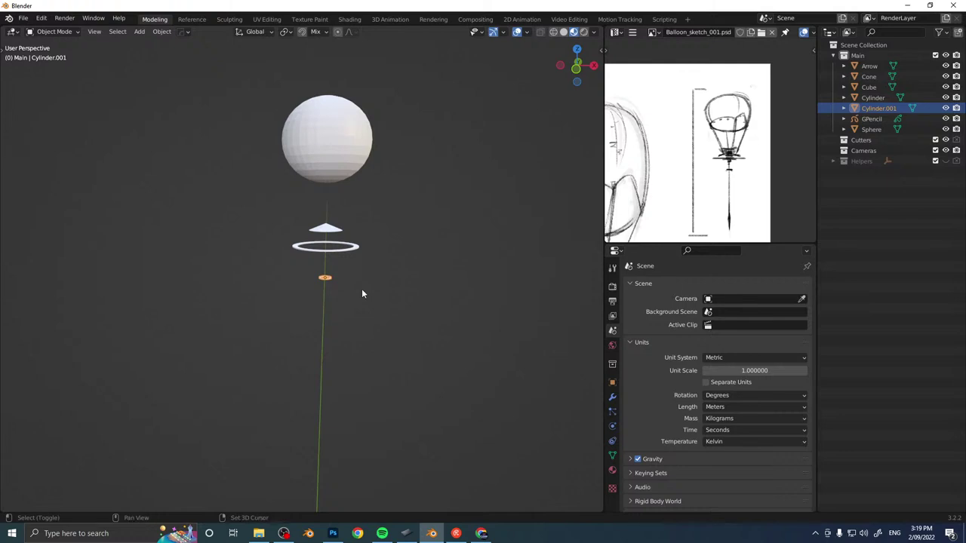
{"action": "key", "text": "shift+a"}
{"action": "left_click", "coordinate": [409, 306]}
{"action": "key", "text": "g"}
{"action": "key", "text": "z"}
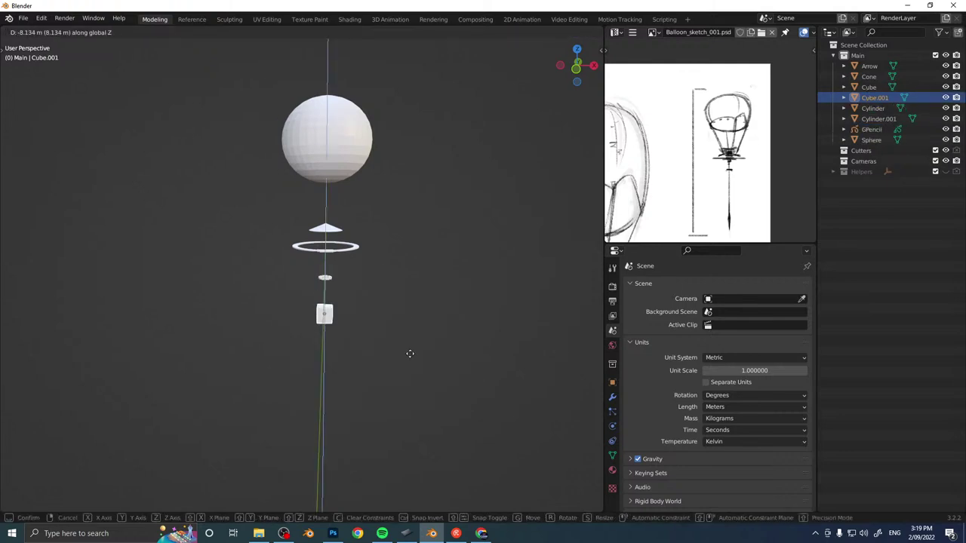
{"action": "left_click", "coordinate": [410, 358]}
Rotate the new cube 45° around the Z axis.
{"action": "middle_click_drag", "start_coordinate": [364, 319], "coordinate": [368, 294]}
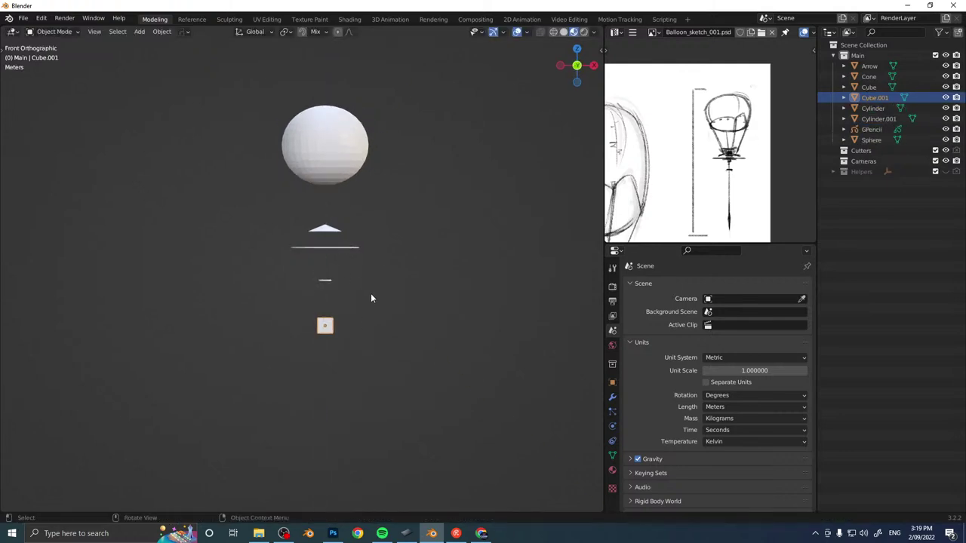
{"action": "key", "text": "r"}
{"action": "key", "text": "z"}
{"action": "key", "text": "4"}
{"action": "key", "text": "5"}
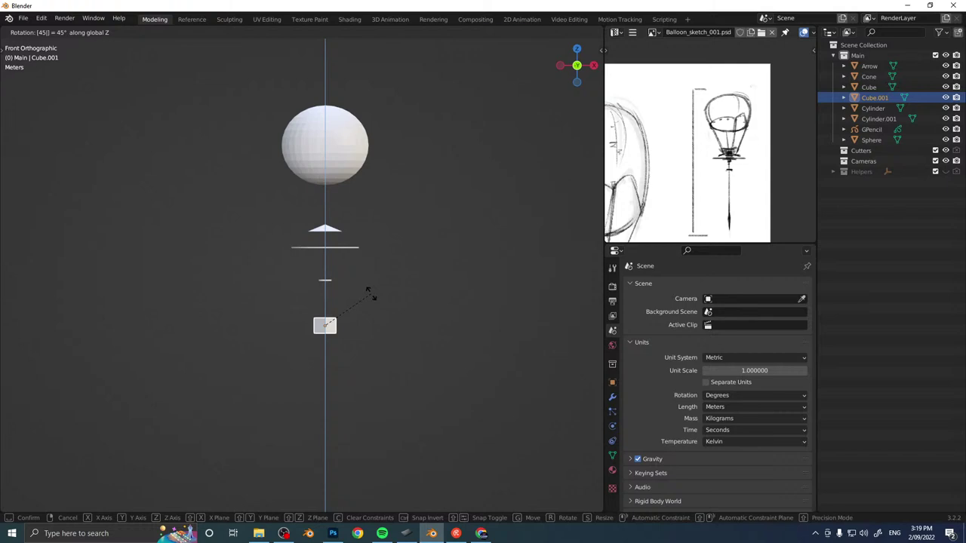
{"action": "key", "text": "Return"}
Stretch the cube's mesh along Z into a tall column and add a horizontal loop cut at mid-height.
{"action": "scroll", "coordinate": [363, 291], "scroll_direction": "up", "scroll_amount": 3}
{"action": "key", "text": "Tab"}
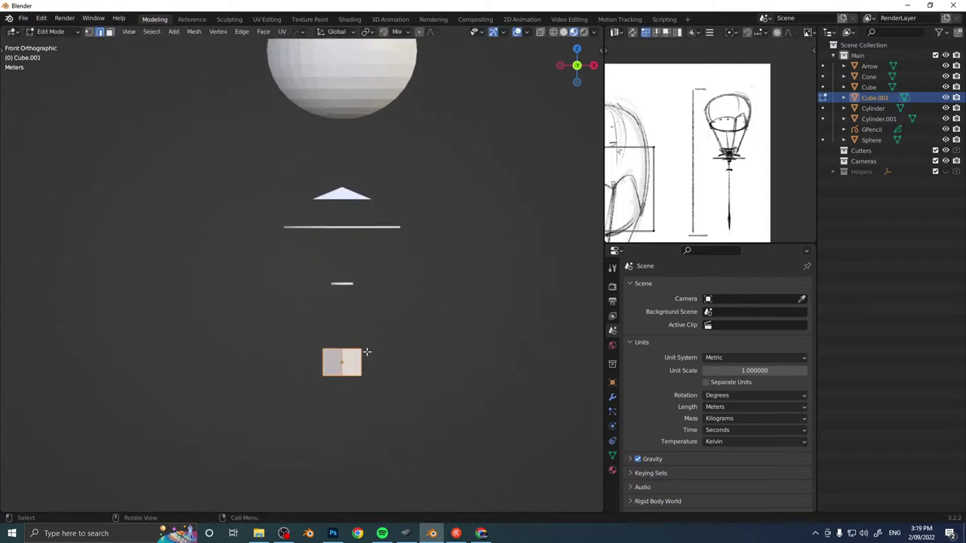
{"action": "key", "text": "s"}
{"action": "key", "text": "z"}
{"action": "key", "text": "Return"}
{"action": "left_click", "coordinate": [301, 298]}
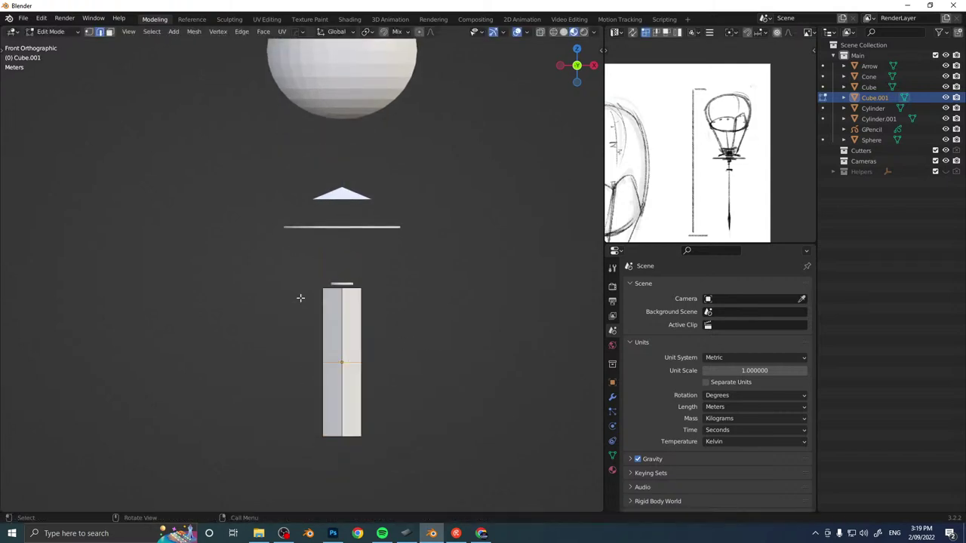
Scale the column's upper and lower ends inward with Z locked to form a pointed diamond, and return to Object Mode.
{"action": "left_click_drag", "start_coordinate": [271, 254], "coordinate": [414, 323]}
{"action": "left_click_drag", "start_coordinate": [301, 416], "coordinate": [442, 453], "text": "shift"}
{"action": "key", "text": "s"}
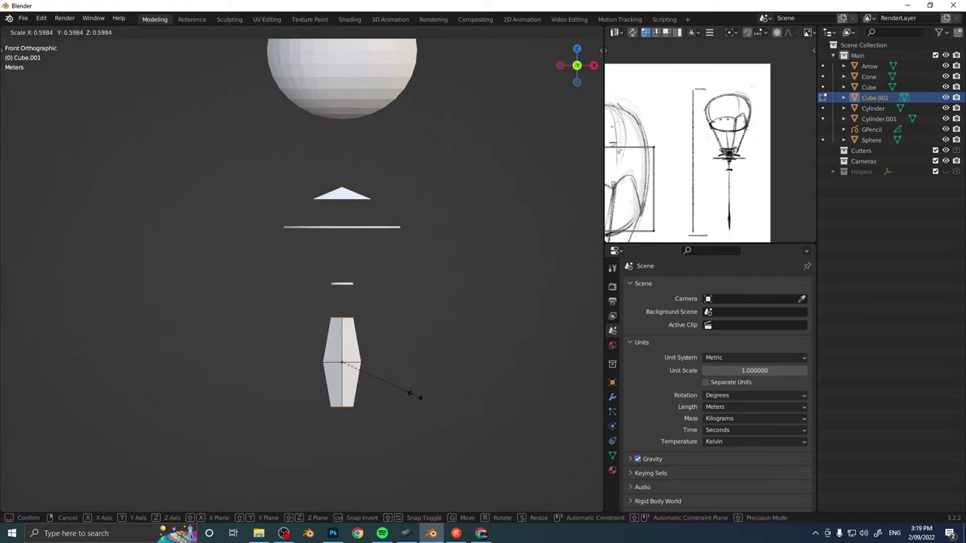
{"action": "key", "text": "shift+z"}
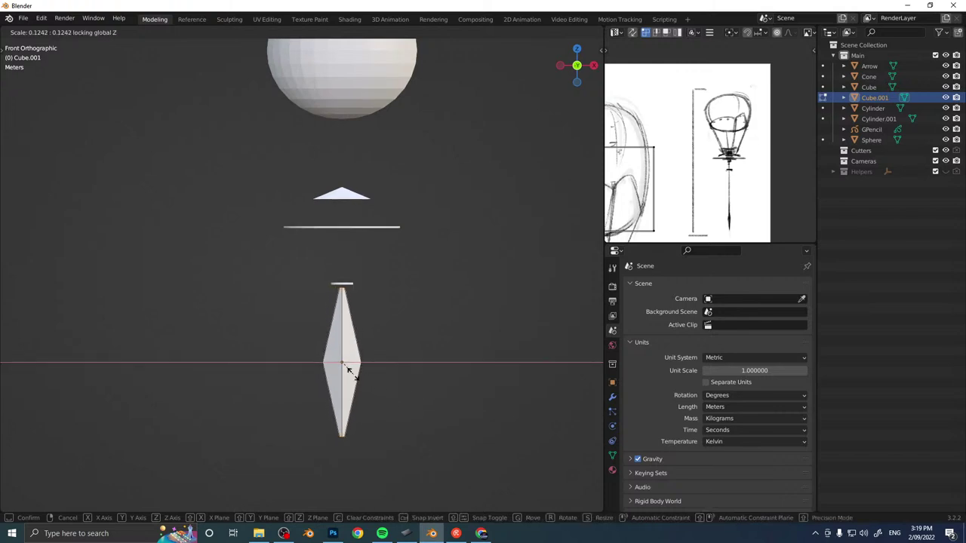
{"action": "left_click", "coordinate": [350, 373]}
{"action": "key", "text": "Tab"}
{"action": "left_click", "coordinate": [361, 409]}
Shrink the diamond to a small pendant and move it well below the small ring along Z.
{"action": "key", "text": "s"}
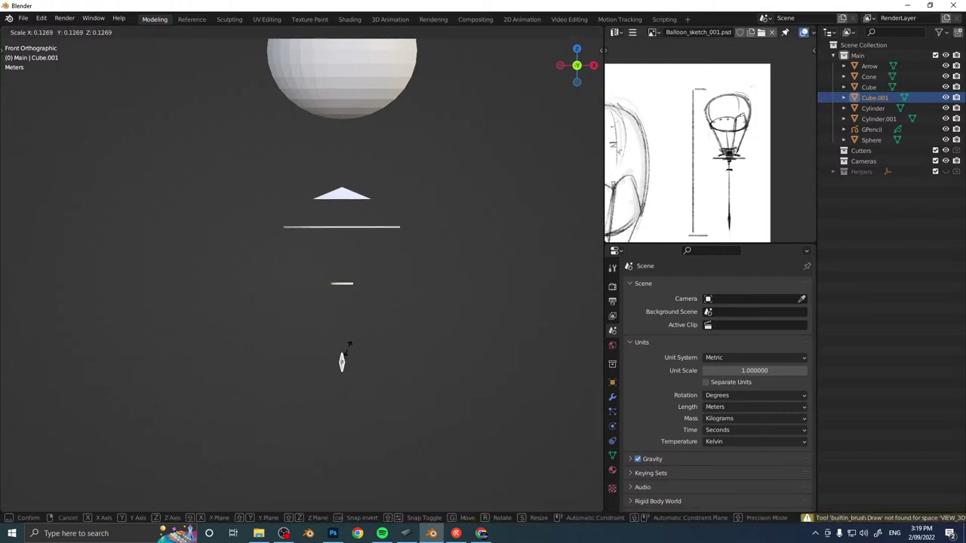
{"action": "left_click", "coordinate": [348, 350]}
{"action": "key", "text": "g"}
{"action": "key", "text": "z"}
{"action": "left_click", "coordinate": [383, 374]}
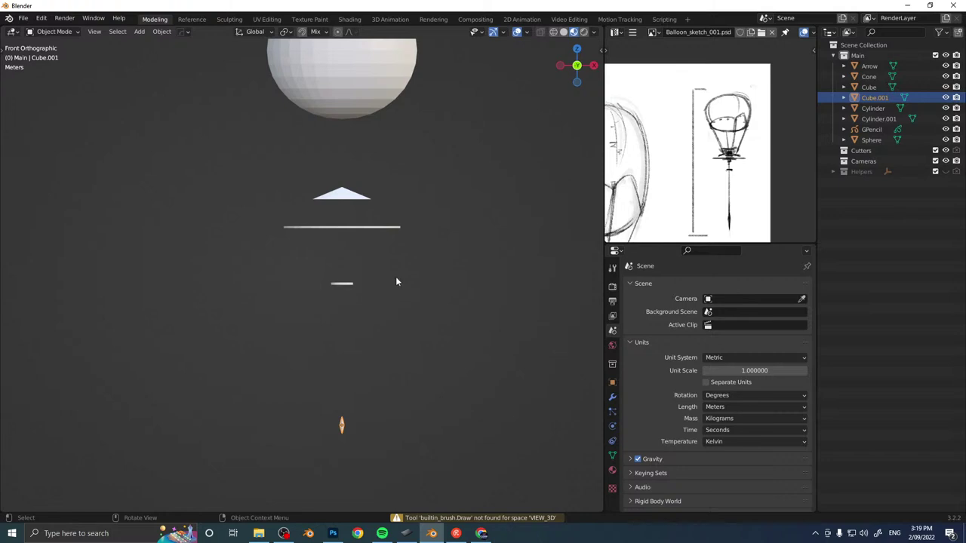
{"action": "key", "text": "g"}
{"action": "key", "text": "z"}
{"action": "left_click", "coordinate": [393, 329]}
Scale the pendant diamond up to about twice its size and stretch it slightly along Z.
{"action": "key", "text": "s"}
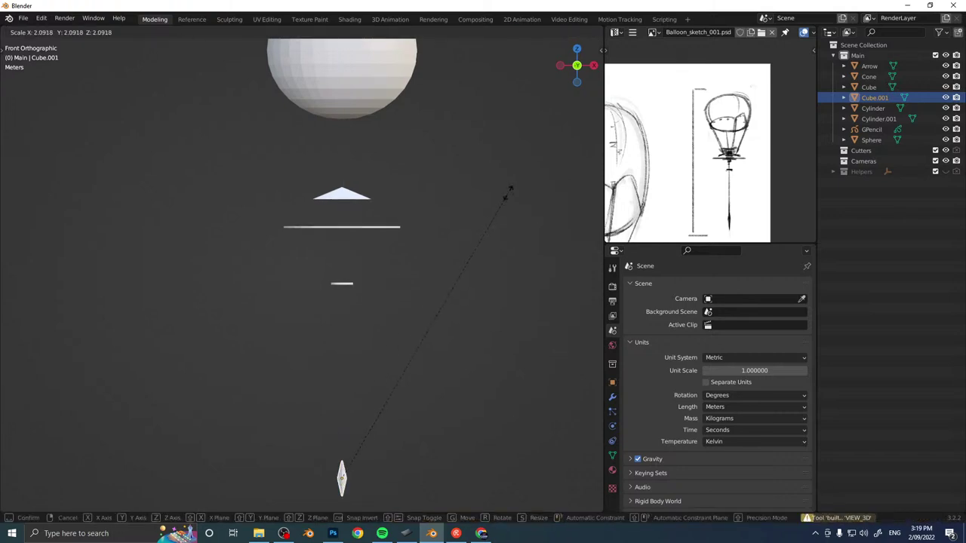
{"action": "left_click", "coordinate": [510, 189]}
{"action": "key", "text": "s"}
{"action": "key", "text": "z"}
{"action": "left_click", "coordinate": [425, 277]}
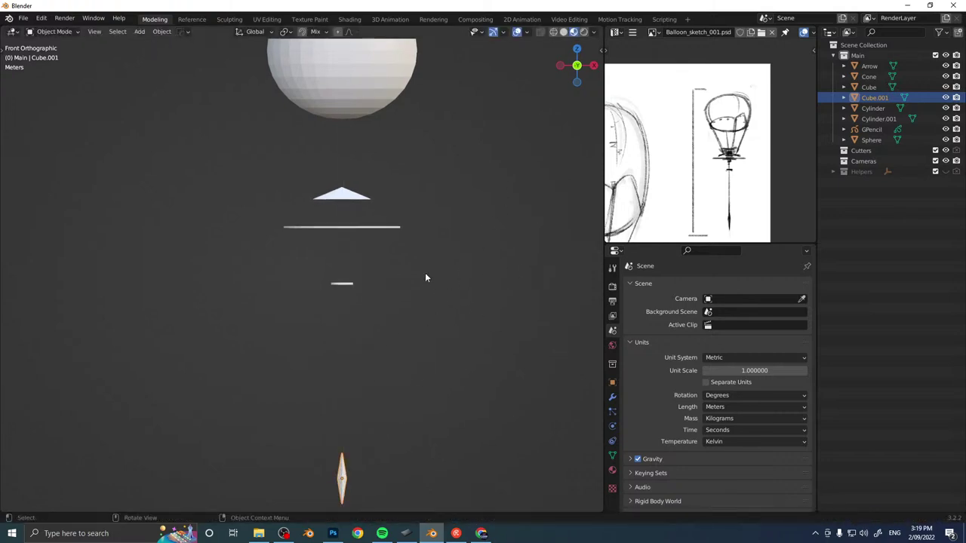
Bring the sketch's platform area into view, select the large ring, and turn on display of the 3D cursor.
{"action": "middle_click_drag", "start_coordinate": [425, 278], "coordinate": [371, 324]}
{"action": "scroll", "coordinate": [376, 323], "scroll_direction": "up", "scroll_amount": 5}
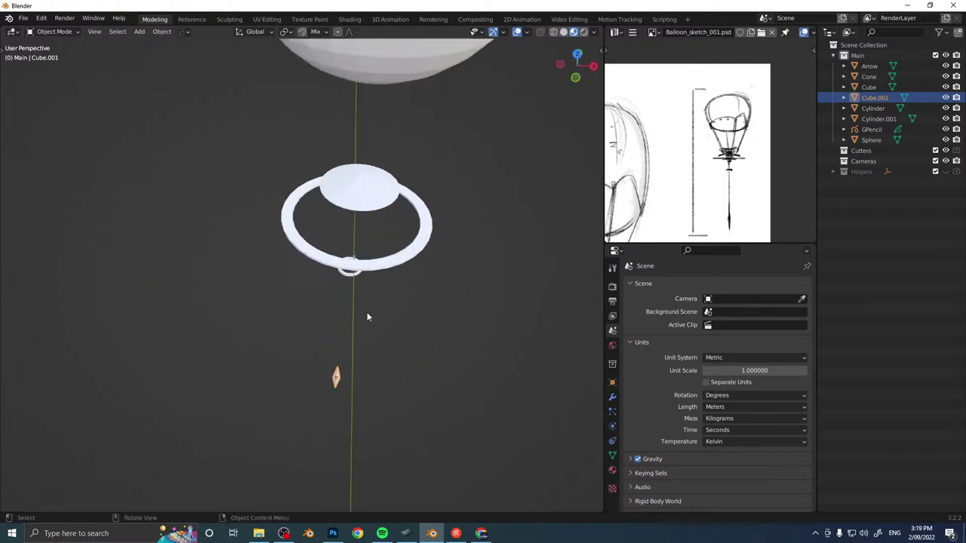
{"action": "middle_click_drag", "start_coordinate": [671, 180], "coordinate": [756, 86]}
{"action": "mouse_move", "coordinate": [499, 227]}
{"action": "middle_mouse_down"}
{"action": "mouse_move", "coordinate": [430, 210]}
{"action": "mouse_move", "coordinate": [424, 199]}
{"action": "mouse_move", "coordinate": [341, 281]}
{"action": "mouse_move", "coordinate": [344, 251]}
{"action": "mouse_move", "coordinate": [381, 286]}
{"action": "mouse_move", "coordinate": [326, 230]}
{"action": "mouse_move", "coordinate": [349, 245]}
{"action": "mouse_move", "coordinate": [348, 257]}
{"action": "middle_mouse_up"}
{"action": "left_click", "coordinate": [379, 236]}
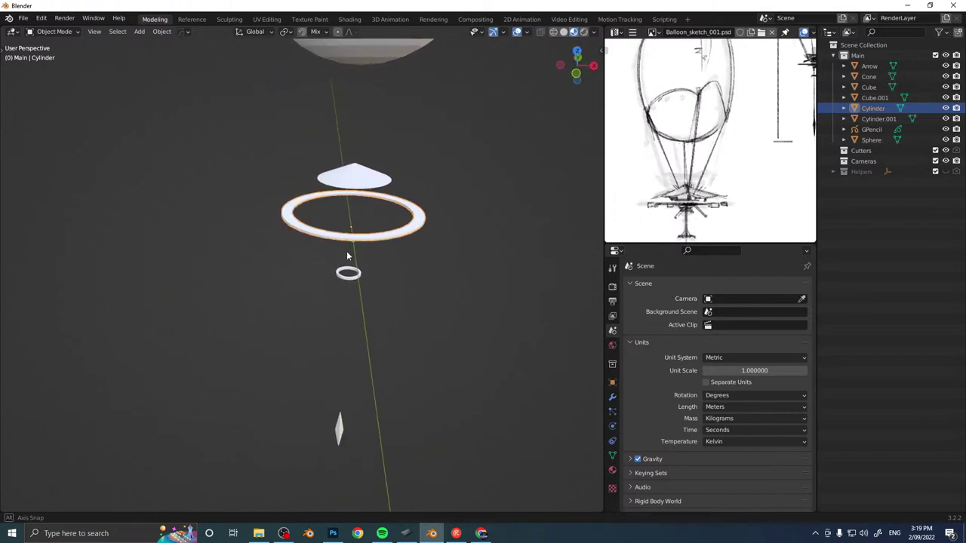
{"action": "key", "text": "shift+s"}
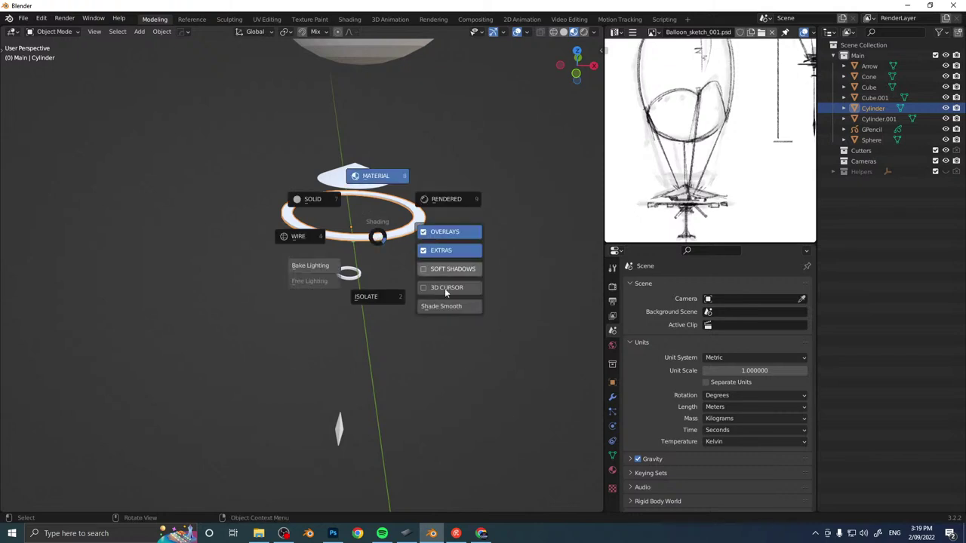
{"action": "left_click", "coordinate": [444, 288]}
Add a plane, raise it slightly along Z, and move it out along X to the large ring's rim.
{"action": "middle_click_drag", "start_coordinate": [446, 283], "coordinate": [367, 239]}
{"action": "key", "text": "shift+a"}
{"action": "mouse_move", "coordinate": [369, 235]}
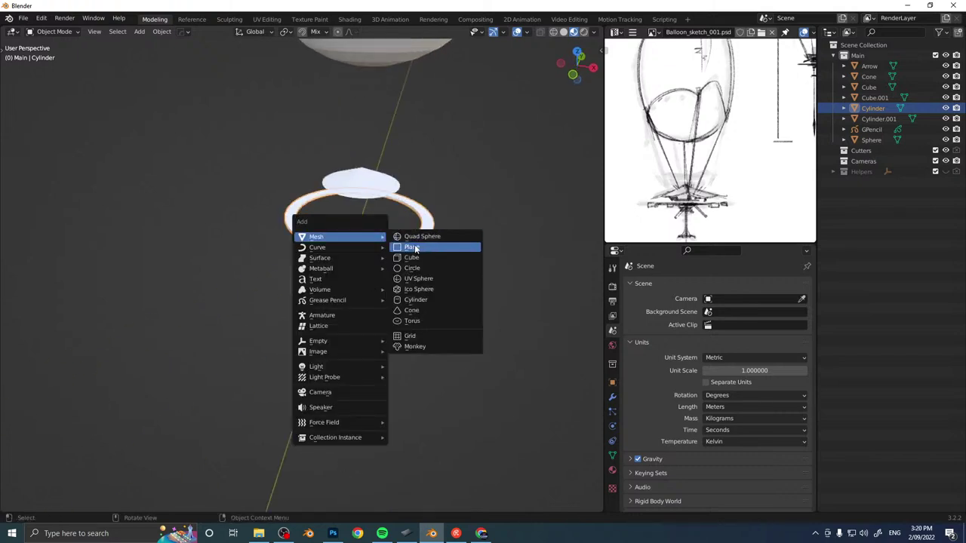
{"action": "left_click", "coordinate": [414, 248]}
{"action": "key", "text": "g"}
{"action": "key", "text": "z"}
{"action": "left_click", "coordinate": [398, 228]}
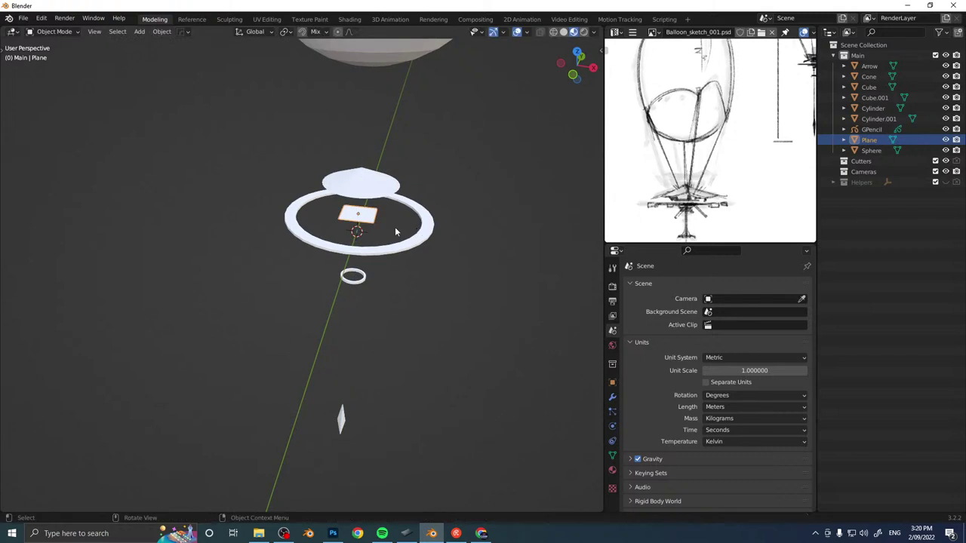
{"action": "key", "text": "g"}
{"action": "key", "text": "x"}
{"action": "left_click", "coordinate": [473, 233]}
Narrow the plane along Y into a slim strip.
{"action": "key", "text": "s"}
{"action": "key", "text": "x"}
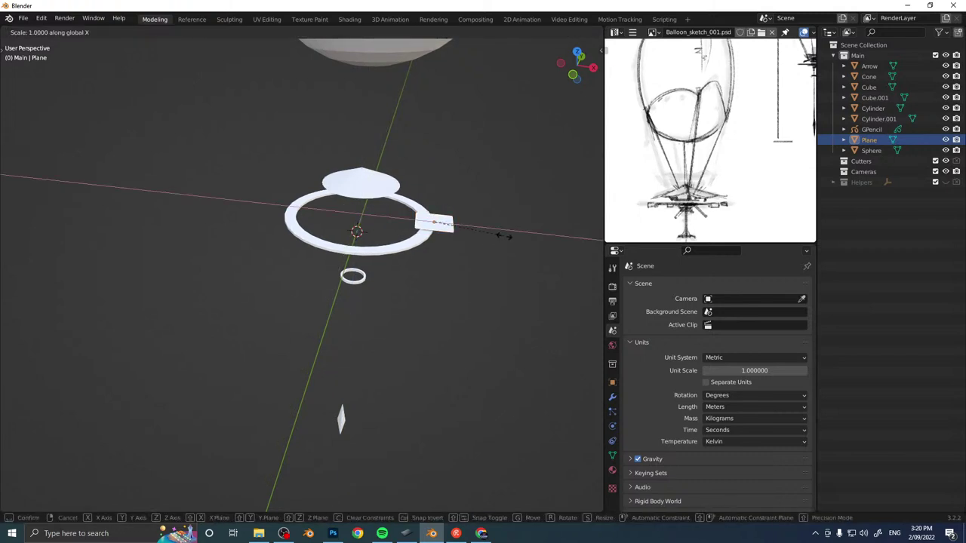
{"action": "key", "text": "y"}
{"action": "left_click", "coordinate": [464, 230]}
Extend the strip's outer end outward about 5.8 m along X in Edit Mode, and return to Object Mode.
{"action": "key", "text": "Tab"}
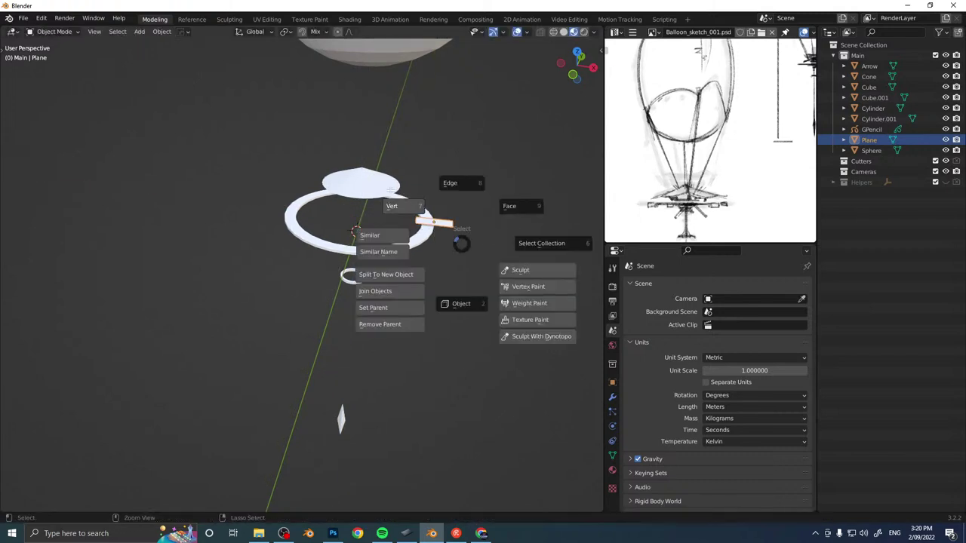
{"action": "left_click", "coordinate": [452, 226]}
{"action": "left_click_drag", "start_coordinate": [446, 211], "coordinate": [485, 255]}
{"action": "key", "text": "g"}
{"action": "key", "text": "x"}
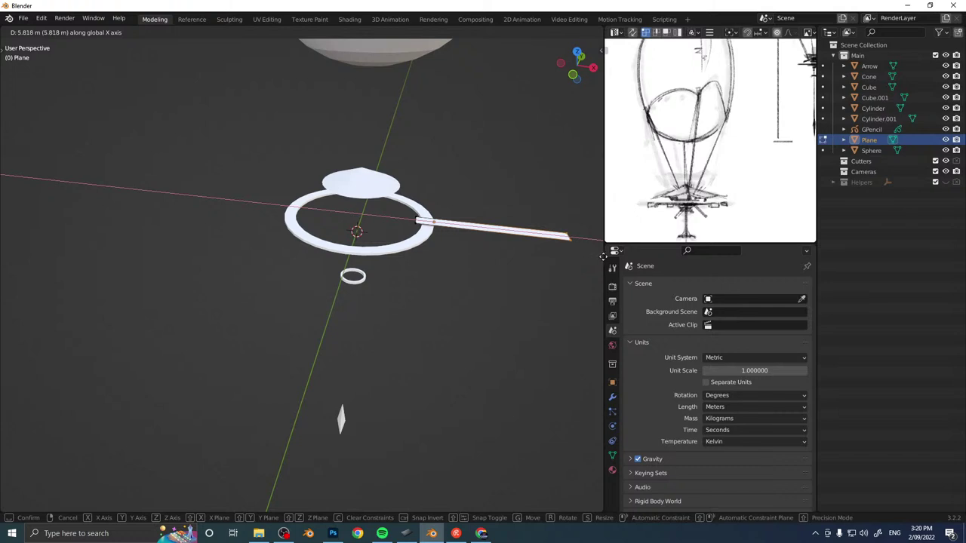
{"action": "left_click", "coordinate": [603, 257]}
{"action": "middle_click_drag", "start_coordinate": [505, 243], "coordinate": [450, 234], "text": "shift"}
{"action": "key", "text": "Tab"}
{"action": "left_click", "coordinate": [437, 301]}
Create a radial array of the strip around the 3D cursor, reduced to four arms about the Z axis.
{"action": "middle_click_drag", "start_coordinate": [411, 288], "coordinate": [354, 256]}
{"action": "key", "text": "q"}
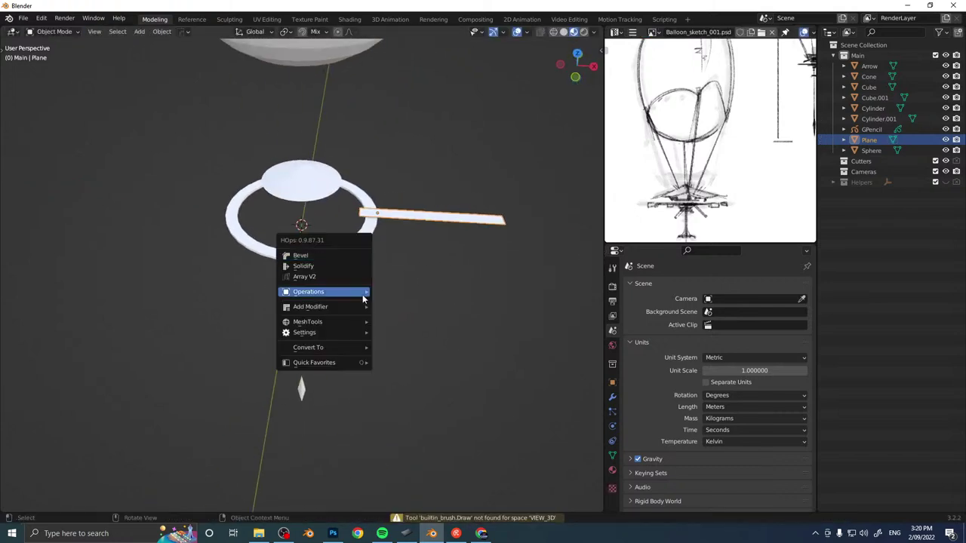
{"action": "mouse_move", "coordinate": [357, 294]}
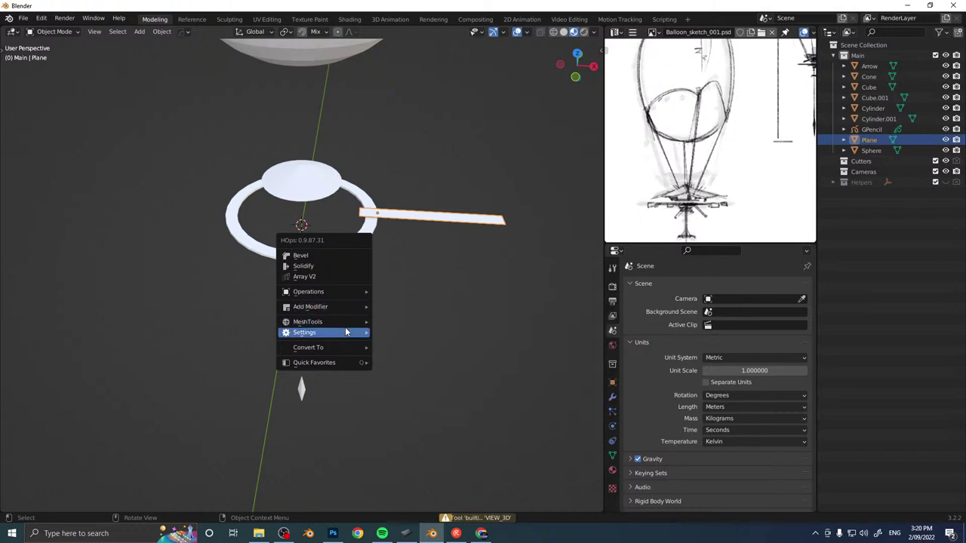
{"action": "mouse_move", "coordinate": [344, 323]}
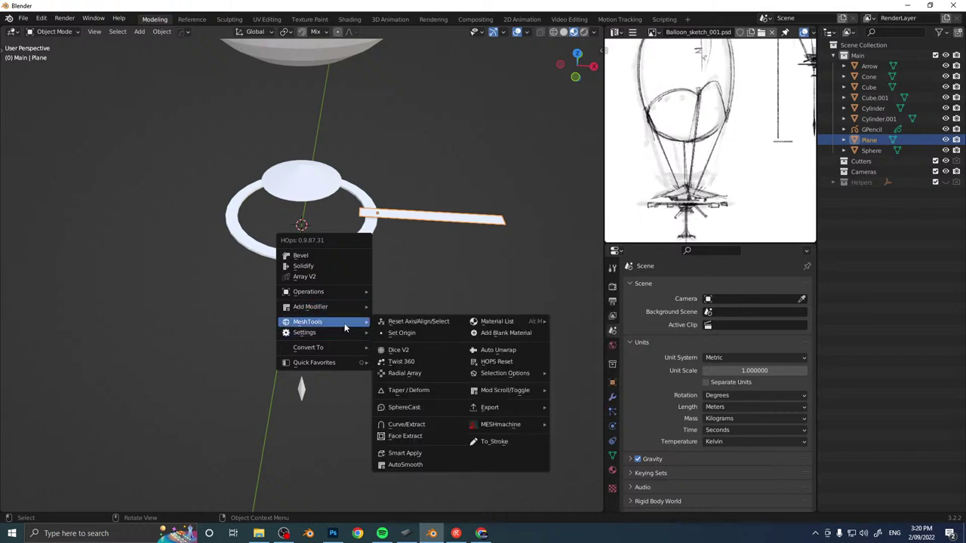
{"action": "left_click", "coordinate": [412, 373]}
{"action": "key", "text": "c"}
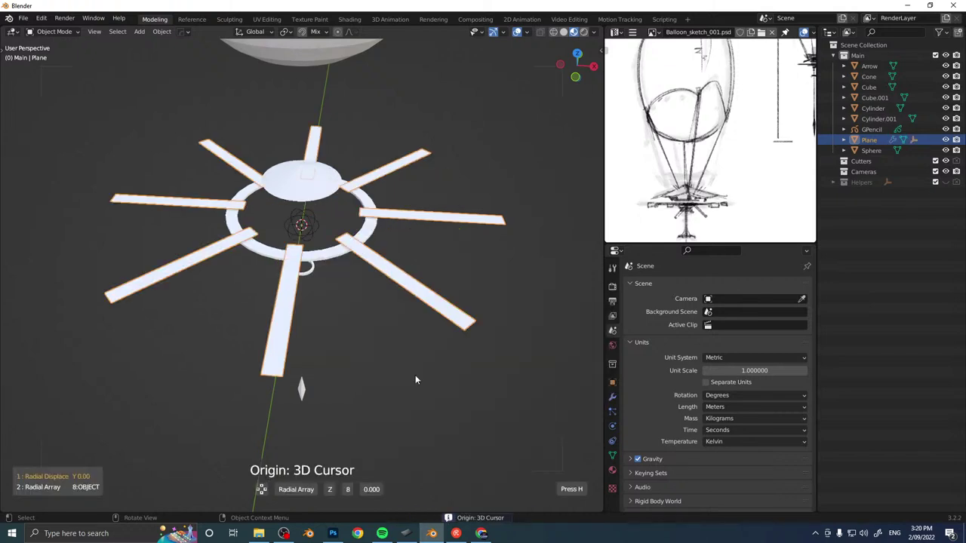
{"action": "scroll", "coordinate": [415, 376], "scroll_direction": "down", "scroll_amount": 4}
{"action": "left_click", "coordinate": [415, 377]}
Scale up the cone roof until it extends past the large ring's outer edge.
{"action": "middle_click_drag", "start_coordinate": [390, 269], "coordinate": [261, 240]}
{"action": "left_click", "coordinate": [401, 239]}
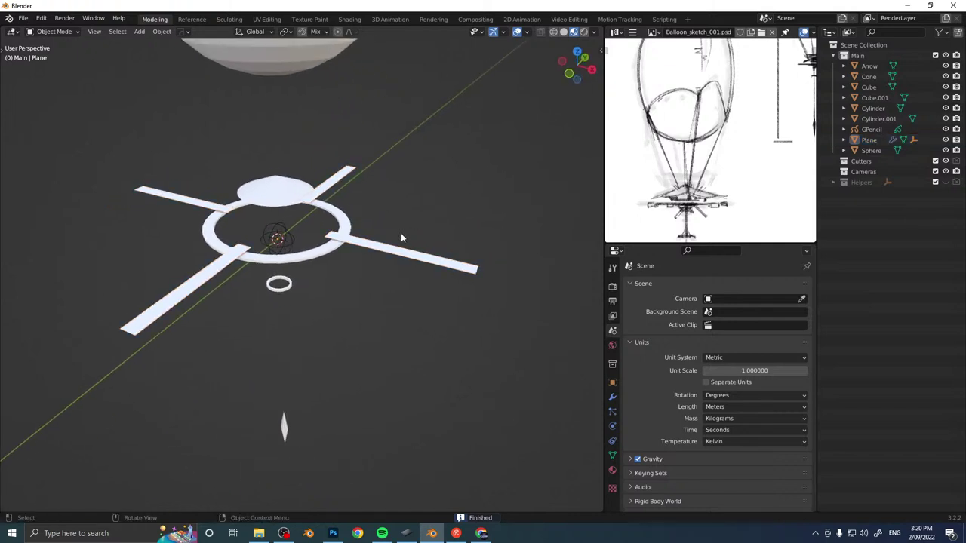
{"action": "left_click", "coordinate": [358, 240]}
{"action": "middle_click_drag", "start_coordinate": [373, 246], "coordinate": [411, 230]}
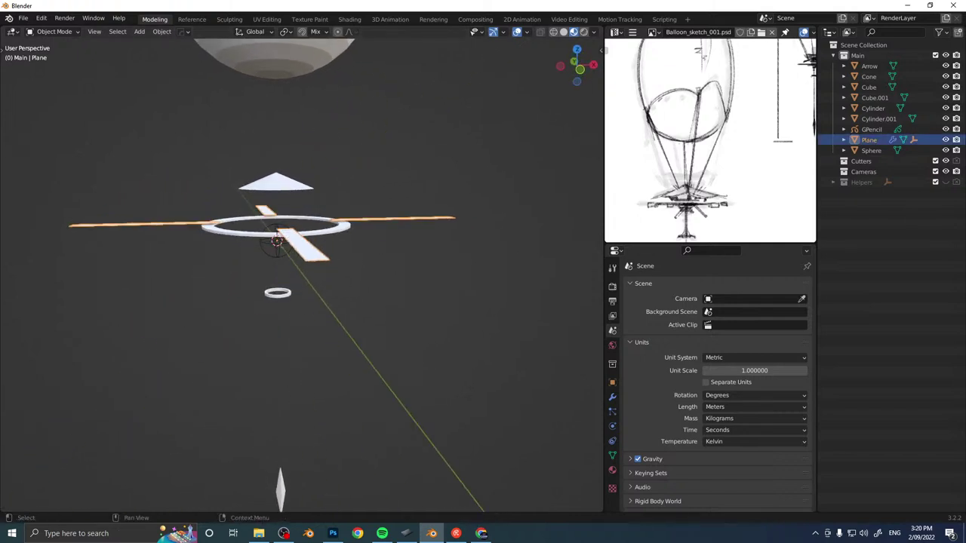
{"action": "middle_click_drag", "start_coordinate": [400, 277], "coordinate": [332, 313]}
{"action": "left_click", "coordinate": [297, 254]}
{"action": "scroll", "coordinate": [305, 259], "scroll_direction": "up", "scroll_amount": 4}
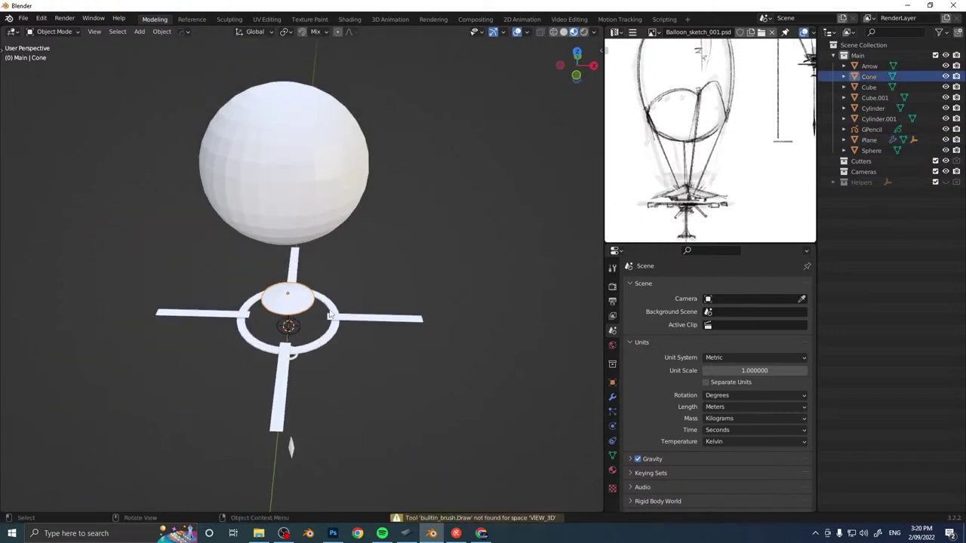
{"action": "key", "text": "s"}
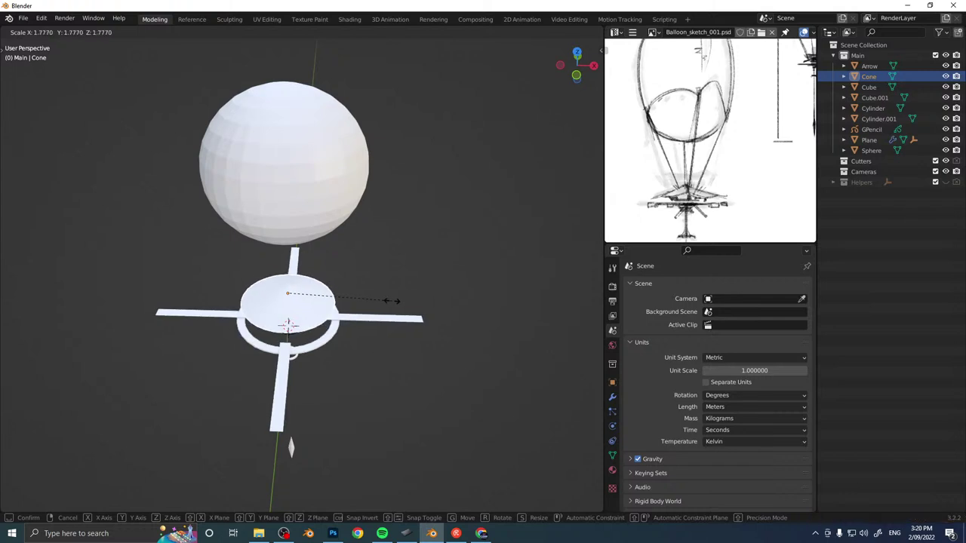
{"action": "left_click", "coordinate": [439, 297]}
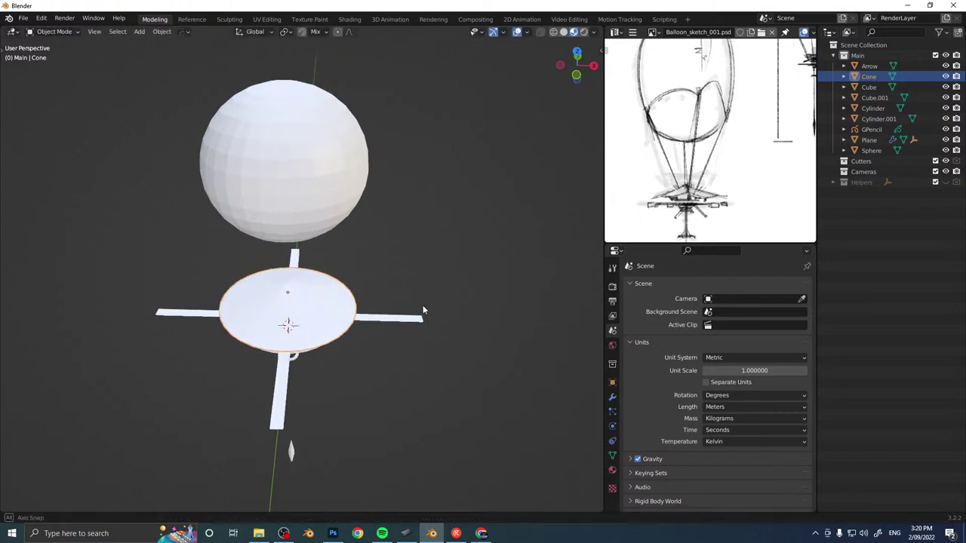
In Edit Mode, move the plane's outer end inward along X to shorten the four arms, and return to Object Mode.
{"action": "middle_click_drag", "start_coordinate": [422, 306], "coordinate": [397, 306]}
{"action": "left_click", "coordinate": [396, 306]}
{"action": "key", "text": "Tab"}
{"action": "left_click_drag", "start_coordinate": [469, 284], "coordinate": [399, 335]}
{"action": "key", "text": "g"}
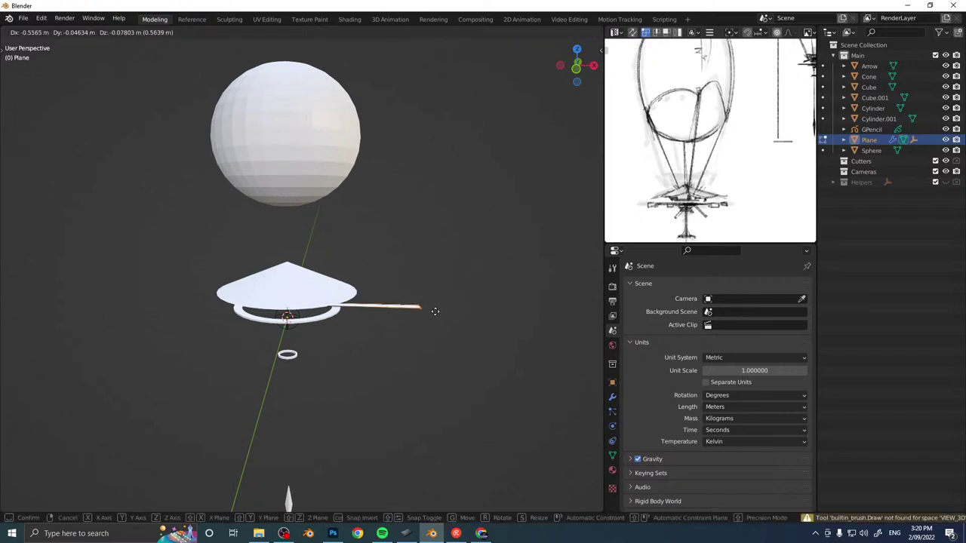
{"action": "key", "text": "x"}
{"action": "left_click", "coordinate": [388, 309]}
{"action": "middle_click_drag", "start_coordinate": [394, 318], "coordinate": [381, 285]}
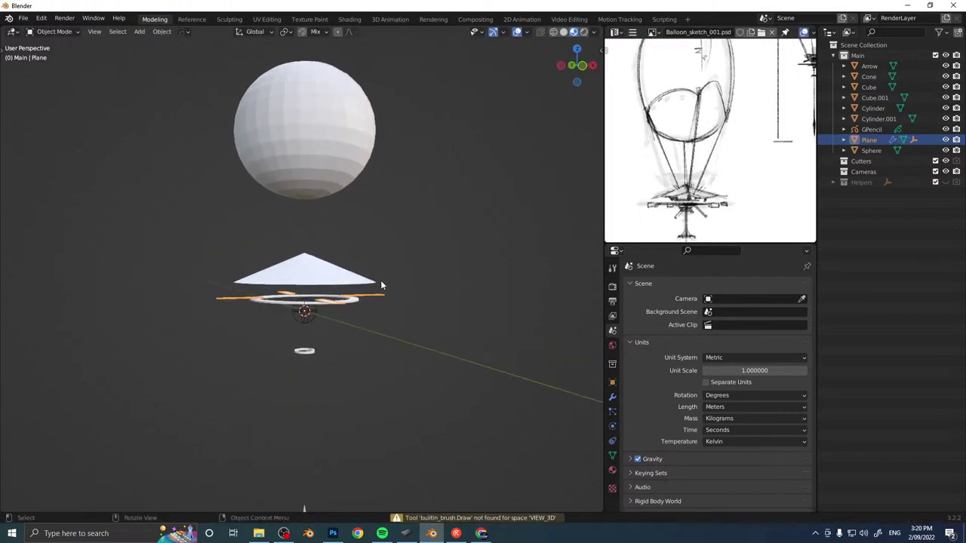
Raise the cone roof about 0.28 m along Z.
{"action": "left_click", "coordinate": [376, 282]}
{"action": "key", "text": "g"}
{"action": "key", "text": "z"}
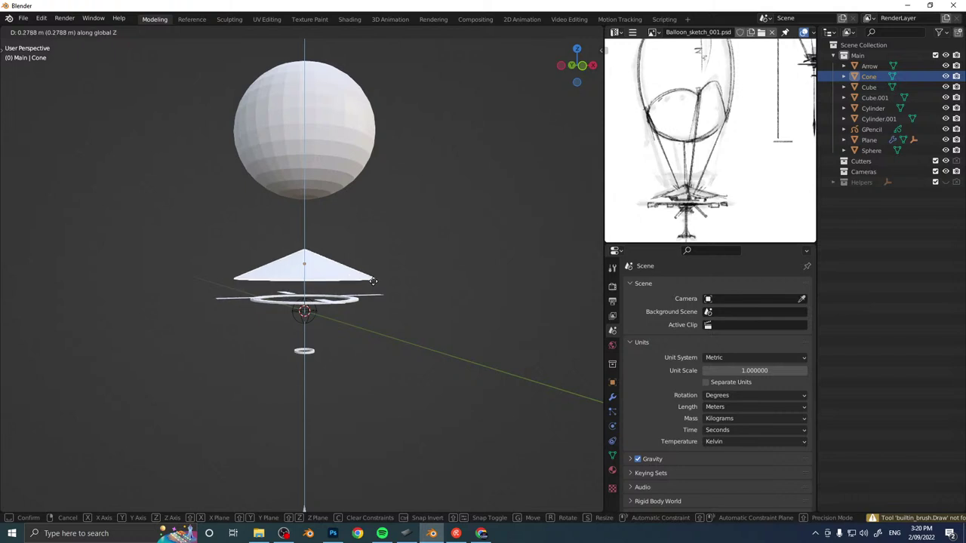
{"action": "left_click", "coordinate": [374, 281]}
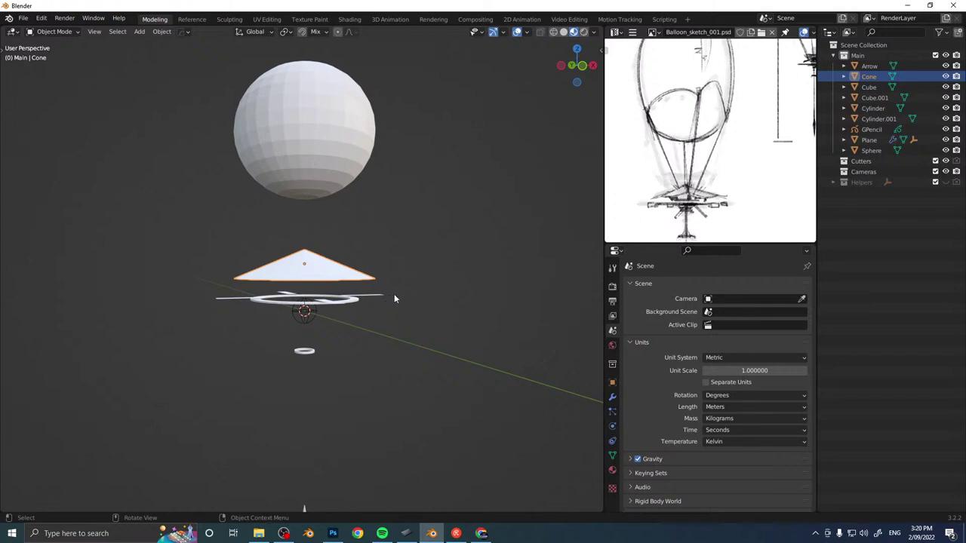
{"action": "middle_click_drag", "start_coordinate": [396, 225], "coordinate": [364, 226]}
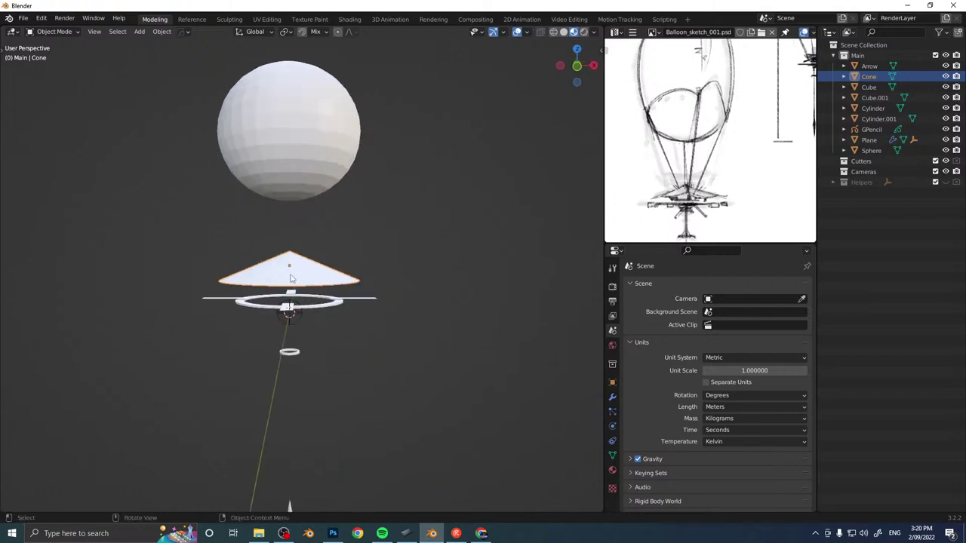
In Edit Mode on the large ring, fill its opening with a flat disc slightly smaller than the inner edge.
{"action": "scroll", "coordinate": [297, 273], "scroll_direction": "up", "scroll_amount": 5}
{"action": "middle_click_drag", "start_coordinate": [299, 269], "coordinate": [306, 335]}
{"action": "left_click", "coordinate": [306, 335]}
{"action": "key", "text": "Tab"}
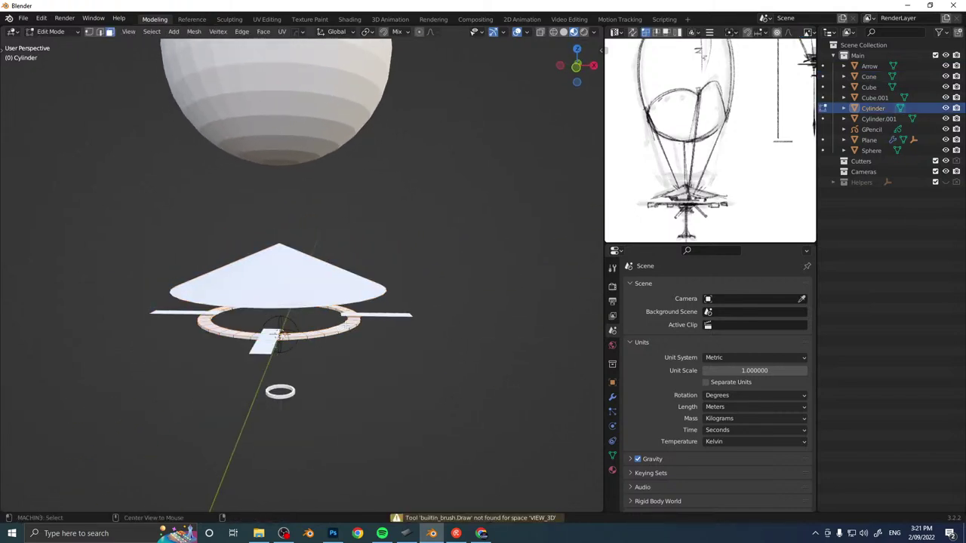
{"action": "key", "text": "s"}
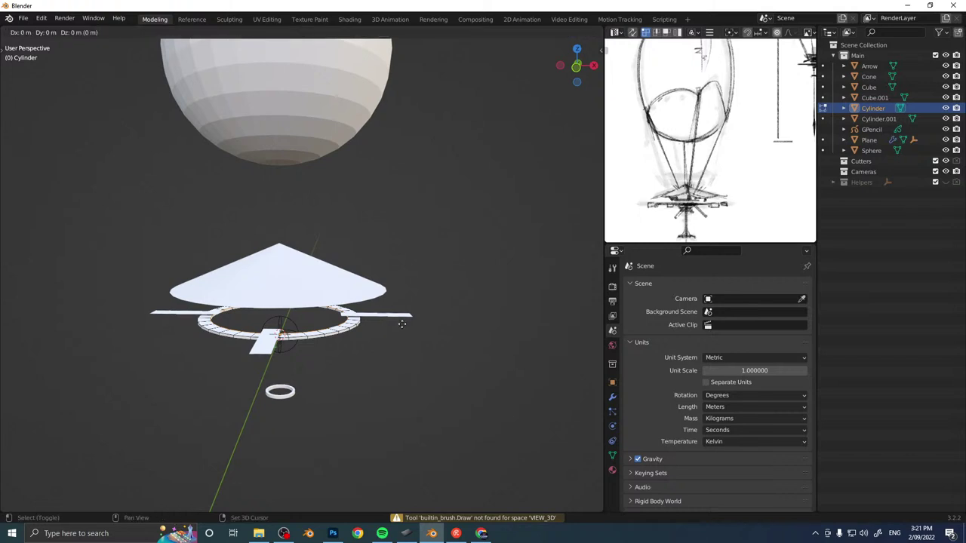
{"action": "left_click", "coordinate": [436, 319]}
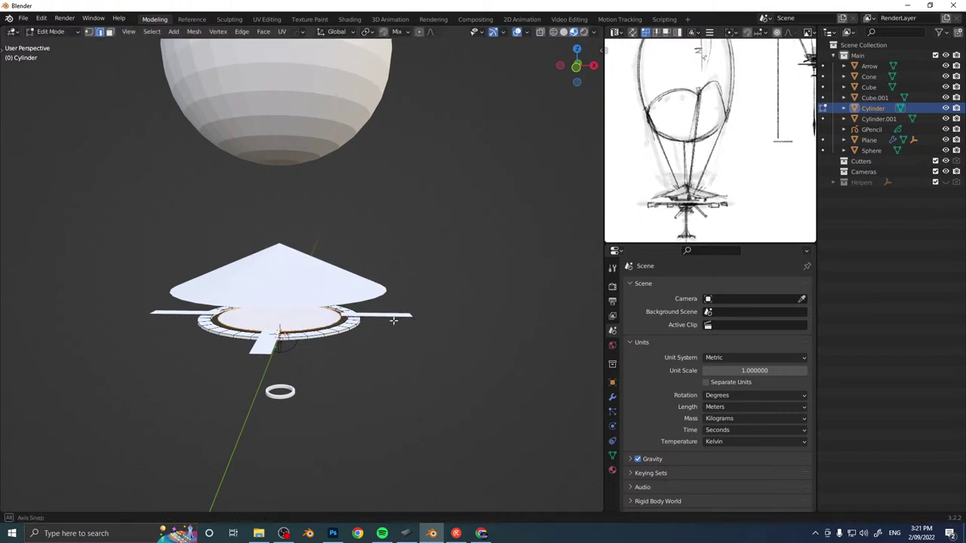
{"action": "middle_click_drag", "start_coordinate": [399, 319], "coordinate": [363, 312]}
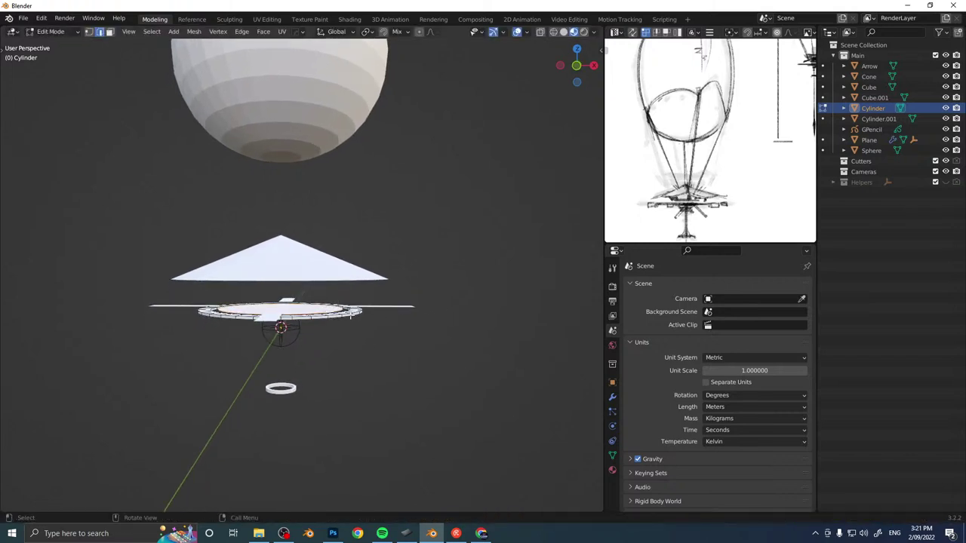
Return to Object Mode, enlarge the balloon sphere and flatten it slightly along Z.
{"action": "middle_click_drag", "start_coordinate": [374, 324], "coordinate": [373, 298]}
{"action": "scroll", "coordinate": [358, 302], "scroll_direction": "down", "scroll_amount": 6}
{"action": "key", "text": "ctrl+space"}
{"action": "left_click", "coordinate": [363, 303]}
{"action": "left_click", "coordinate": [274, 184]}
{"action": "key", "text": "s"}
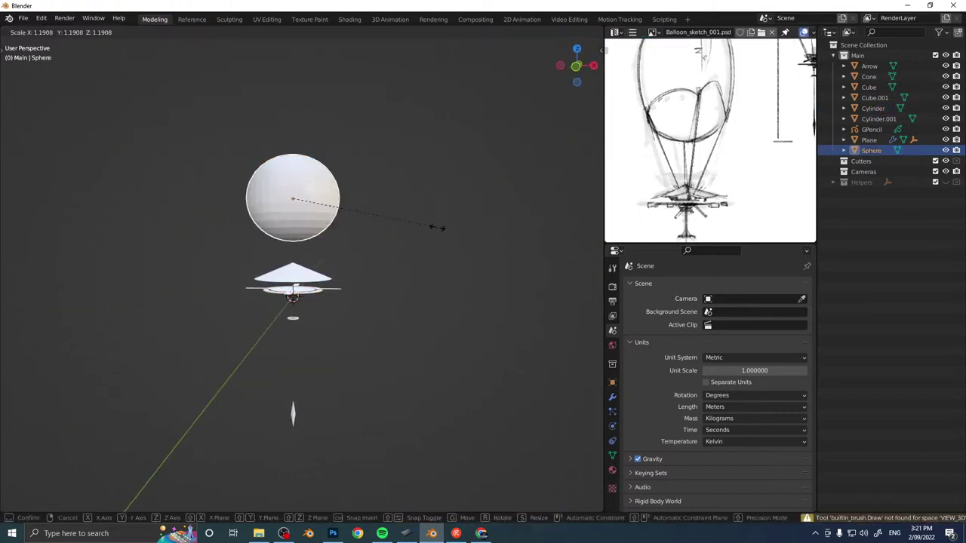
{"action": "left_click", "coordinate": [466, 221]}
{"action": "key", "text": "s"}
{"action": "key", "text": "z"}
{"action": "left_click", "coordinate": [449, 220]}
Raise the balloon sphere about 2.46 m along Z and scale it up by about 1.18.
{"action": "key", "text": "g"}
{"action": "key", "text": "z"}
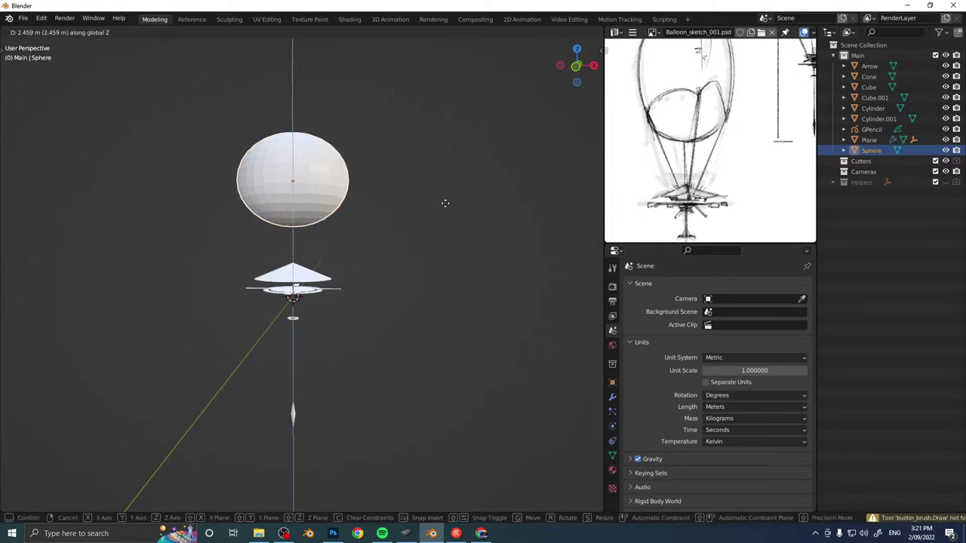
{"action": "left_click", "coordinate": [446, 203]}
{"action": "key", "text": "s"}
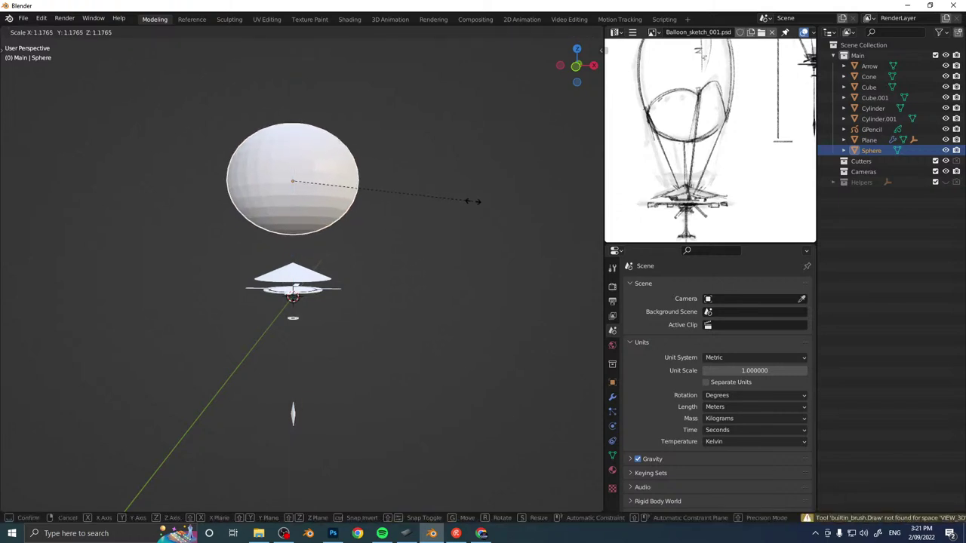
{"action": "left_click", "coordinate": [474, 200]}
Fine-tune the balloon sphere's size and raise it further along Z above the cone roof.
{"action": "key", "text": "s"}
{"action": "left_click", "coordinate": [469, 190]}
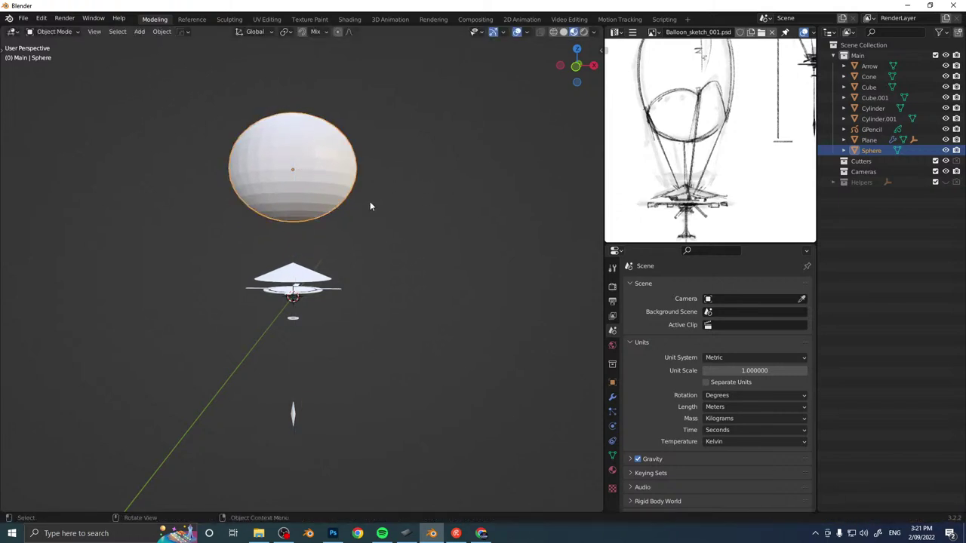
{"action": "middle_click_drag", "start_coordinate": [329, 208], "coordinate": [366, 249]}
{"action": "key", "text": "s"}
{"action": "left_click", "coordinate": [406, 246]}
{"action": "key", "text": "g"}
{"action": "key", "text": "z"}
{"action": "left_click", "coordinate": [396, 234]}
Open the arm strip in Edit Mode, isolate it in Local View, and select all of its geometry.
{"action": "scroll", "coordinate": [367, 249], "scroll_direction": "up", "scroll_amount": 5}
{"action": "middle_click_drag", "start_coordinate": [332, 281], "coordinate": [282, 305], "text": "shift"}
{"action": "left_click", "coordinate": [346, 321]}
{"action": "middle_click_drag", "start_coordinate": [346, 321], "coordinate": [265, 332]}
{"action": "key", "text": "Tab"}
{"action": "scroll", "coordinate": [334, 303], "scroll_direction": "up", "scroll_amount": 5}
{"action": "scroll", "coordinate": [241, 320], "scroll_direction": "up", "scroll_amount": 4}
{"action": "scroll", "coordinate": [242, 320], "scroll_direction": "down", "scroll_amount": 2}
{"action": "key", "text": "KP_Divide"}
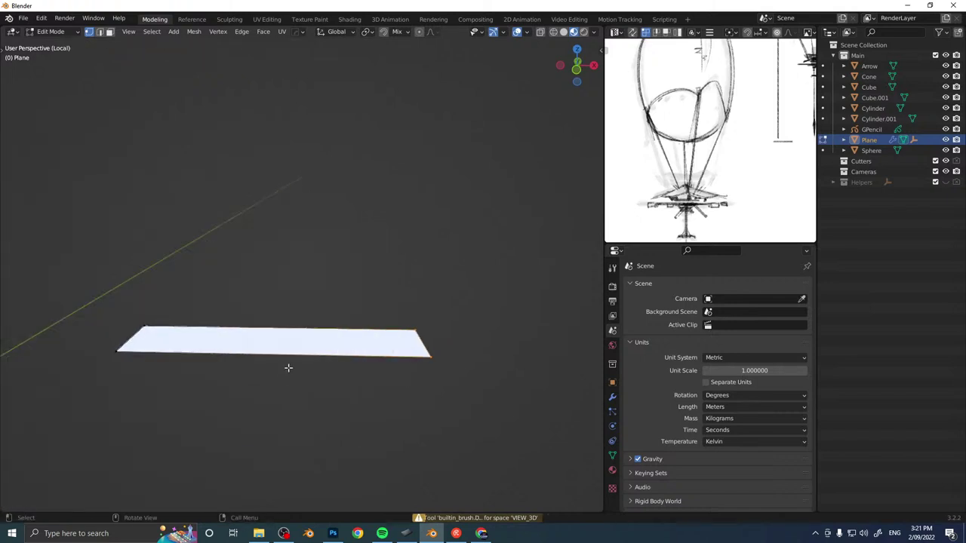
{"action": "key", "text": "a"}
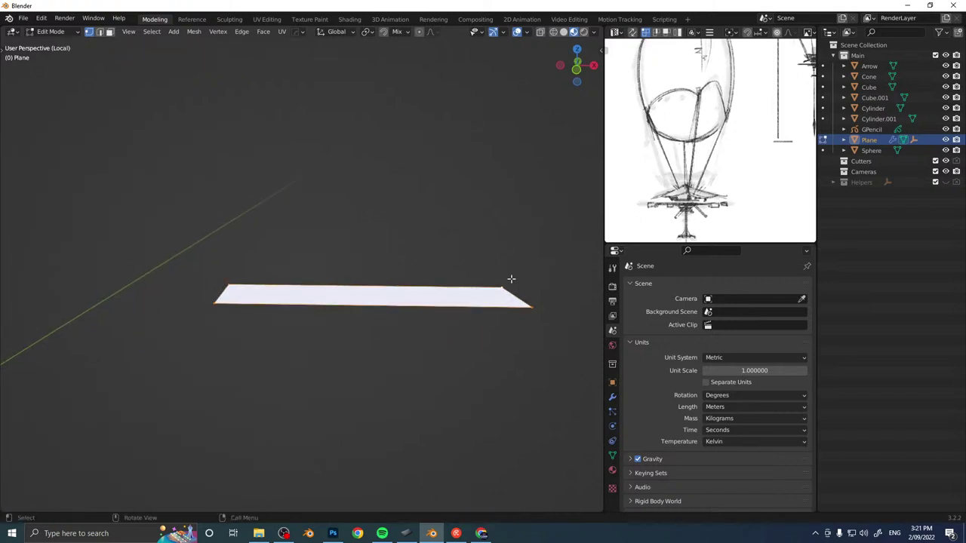
Check the arms in the sketch sheet, and add two loop cuts across the strip, dividing it into three sections.
{"action": "middle_click_drag", "start_coordinate": [533, 280], "coordinate": [458, 253], "text": "shift"}
{"action": "scroll", "coordinate": [708, 137], "scroll_direction": "down", "scroll_amount": 5}
{"action": "middle_click_drag", "start_coordinate": [671, 161], "coordinate": [760, 157]}
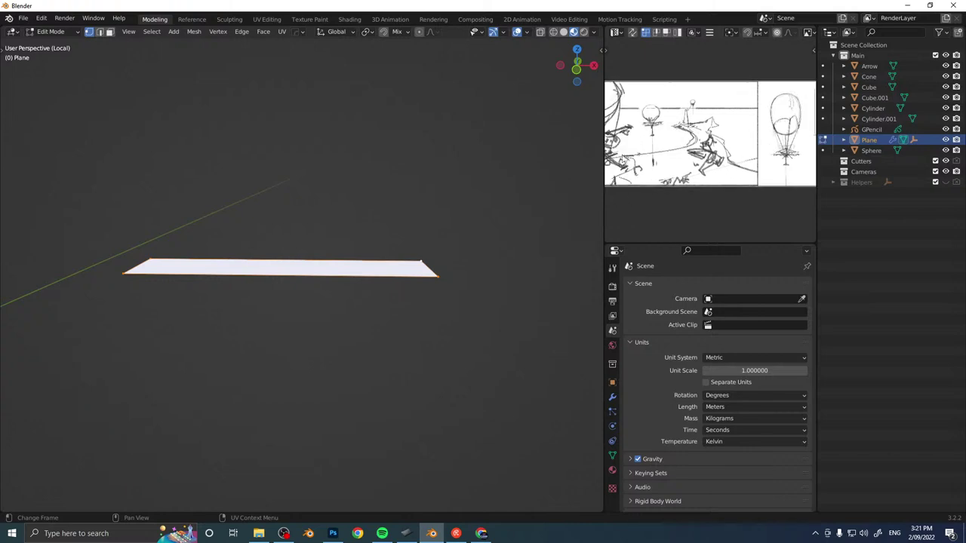
{"action": "middle_click_drag", "start_coordinate": [611, 157], "coordinate": [710, 147]}
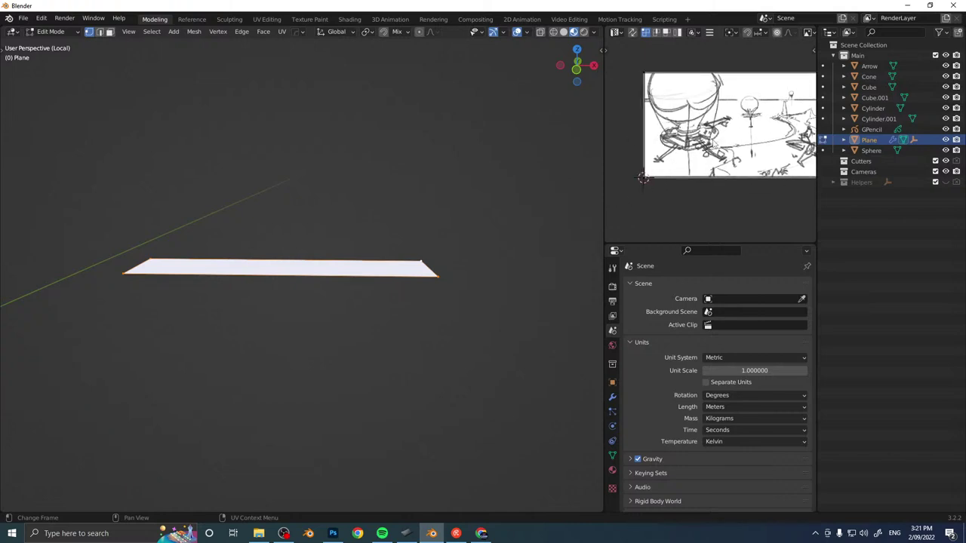
{"action": "middle_click_drag", "start_coordinate": [761, 148], "coordinate": [606, 160]}
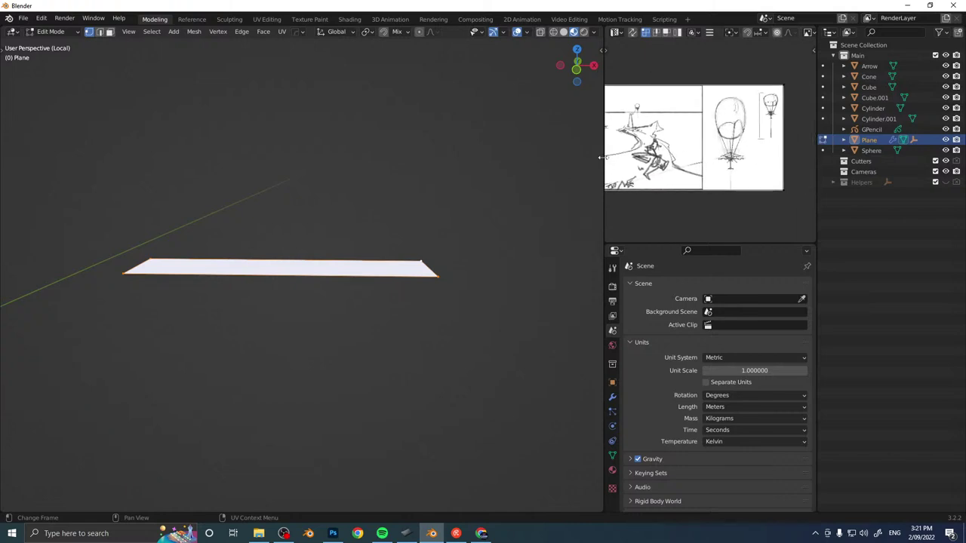
{"action": "middle_click_drag", "start_coordinate": [338, 232], "coordinate": [260, 332]}
{"action": "key", "text": "ctrl+r"}
{"action": "left_click", "coordinate": [252, 332]}
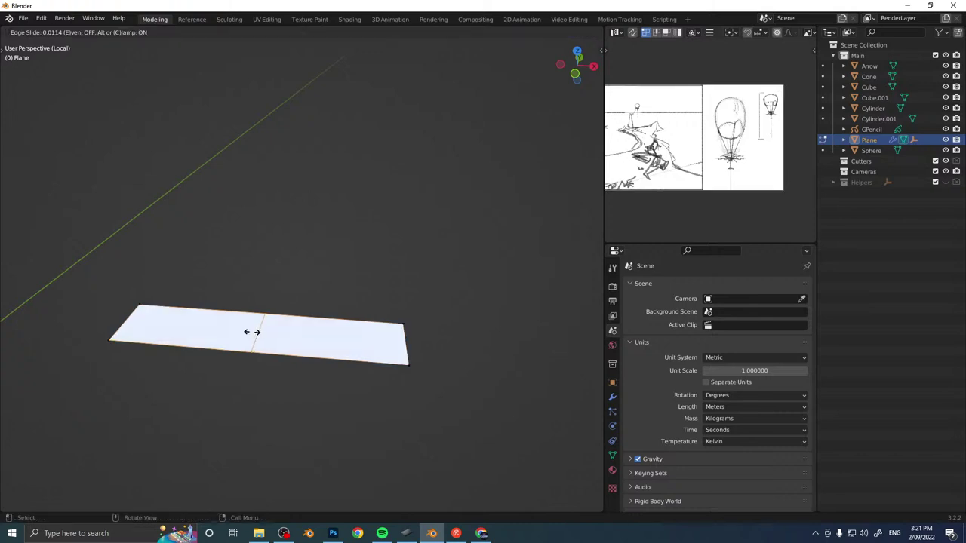
{"action": "left_click", "coordinate": [200, 332]}
{"action": "key", "text": "ctrl+r"}
{"action": "left_click", "coordinate": [248, 334]}
{"action": "left_click", "coordinate": [249, 334]}
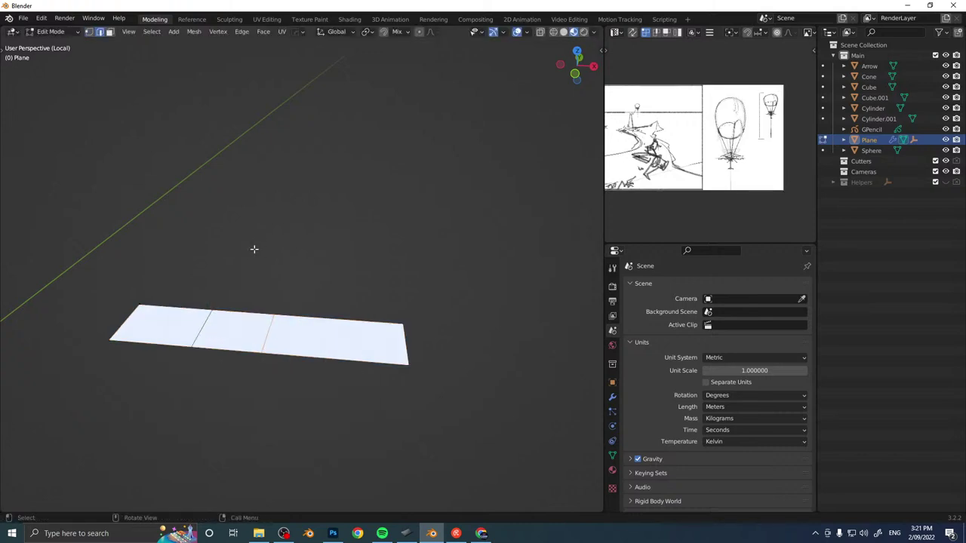
Scale the strip's middle section along Y to about 0.57 to form a narrow waist.
{"action": "left_click", "coordinate": [234, 333]}
{"action": "key", "text": "s"}
{"action": "key", "text": "y"}
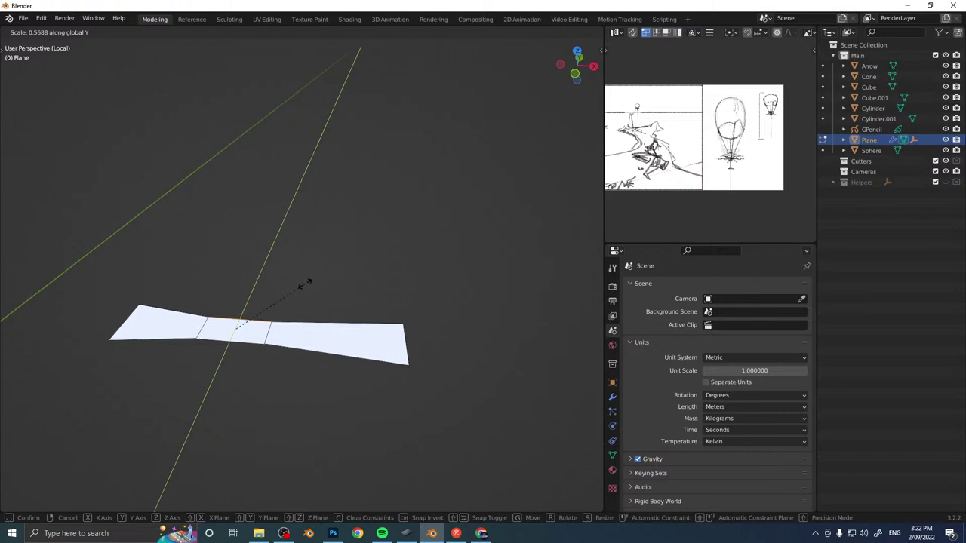
{"action": "left_click", "coordinate": [304, 284]}
Add a loop cut across the arm near its outer end.
{"action": "middle_click_drag", "start_coordinate": [304, 283], "coordinate": [259, 287], "text": "shift"}
{"action": "key", "text": "ctrl+r"}
{"action": "left_click", "coordinate": [308, 325]}
{"action": "left_click", "coordinate": [318, 332]}
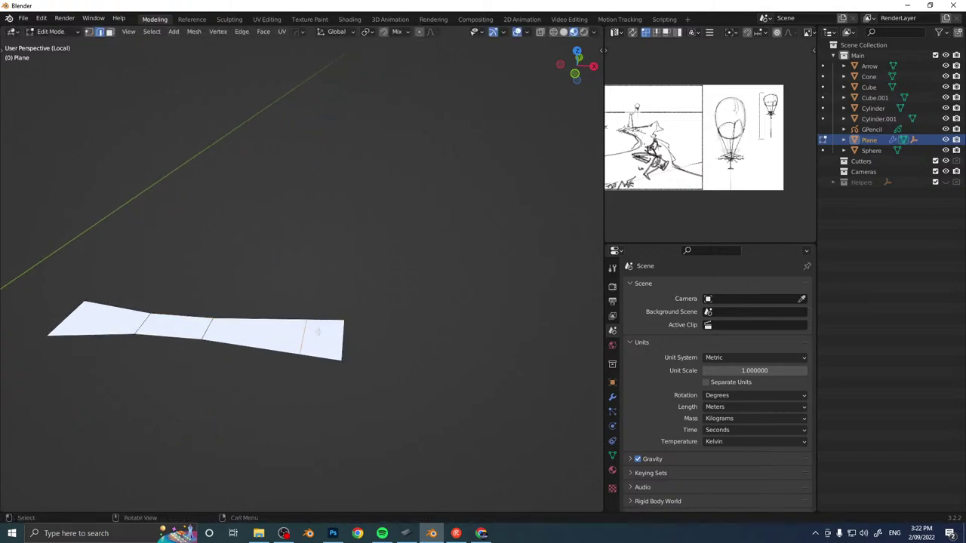
Check the arm's outer section from the top view, and divide the arm lengthwise into three rows of faces with a bevel.
{"action": "key", "text": "Tab"}
{"action": "middle_click_drag", "start_coordinate": [354, 314], "coordinate": [261, 360]}
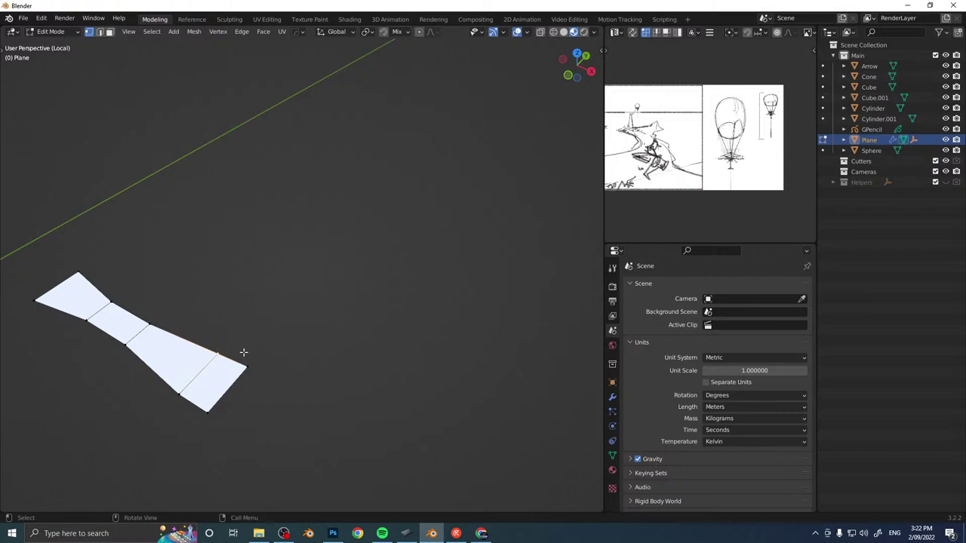
{"action": "middle_click_drag", "start_coordinate": [243, 352], "coordinate": [317, 347]}
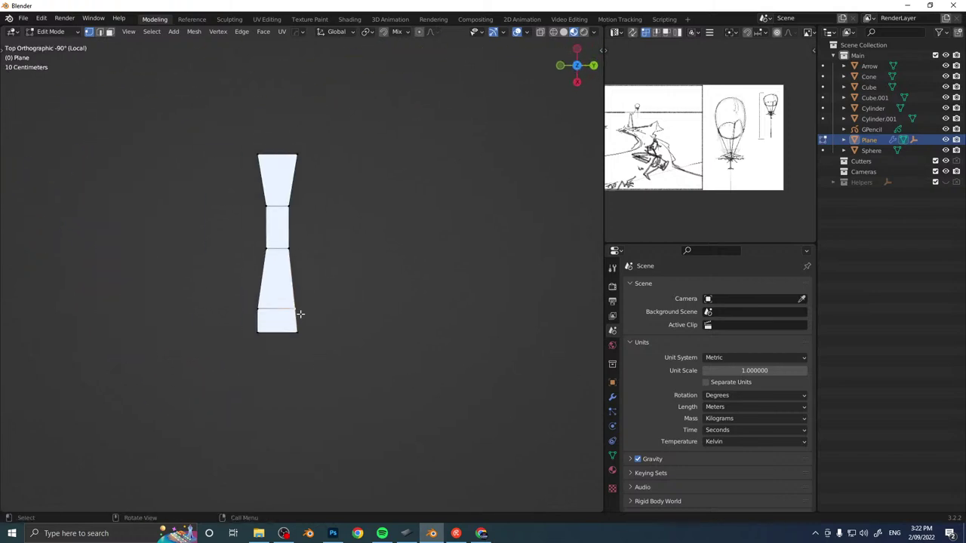
{"action": "left_click_drag", "start_coordinate": [313, 296], "coordinate": [290, 358]}
{"action": "middle_click_drag", "start_coordinate": [308, 335], "coordinate": [276, 284]}
{"action": "key", "text": "ctrl+b"}
{"action": "left_click", "coordinate": [355, 304]}
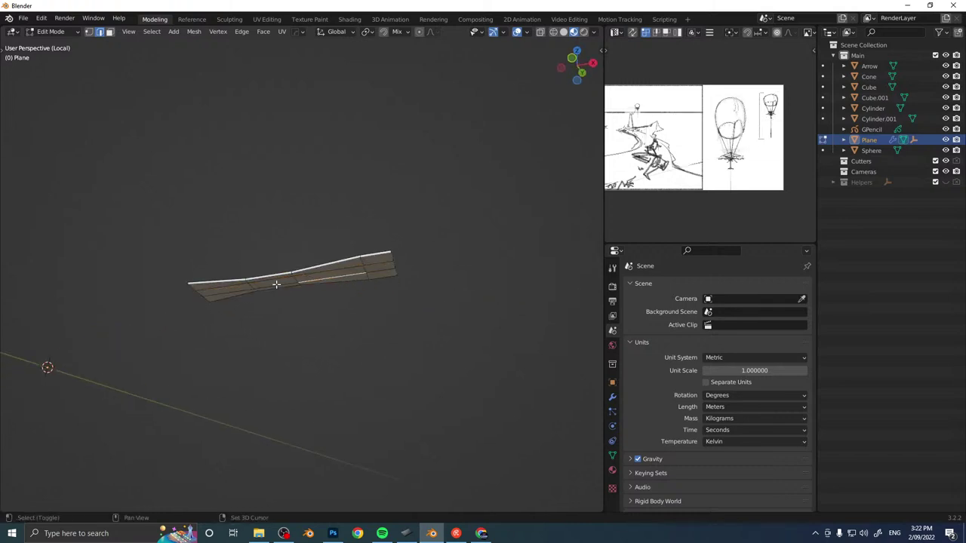
Extrude the inner middle row of faces on the arm's underside downward into a beam and split it off as a new object.
{"action": "left_click", "coordinate": [330, 272]}
{"action": "left_click", "coordinate": [235, 286], "text": "ctrl"}
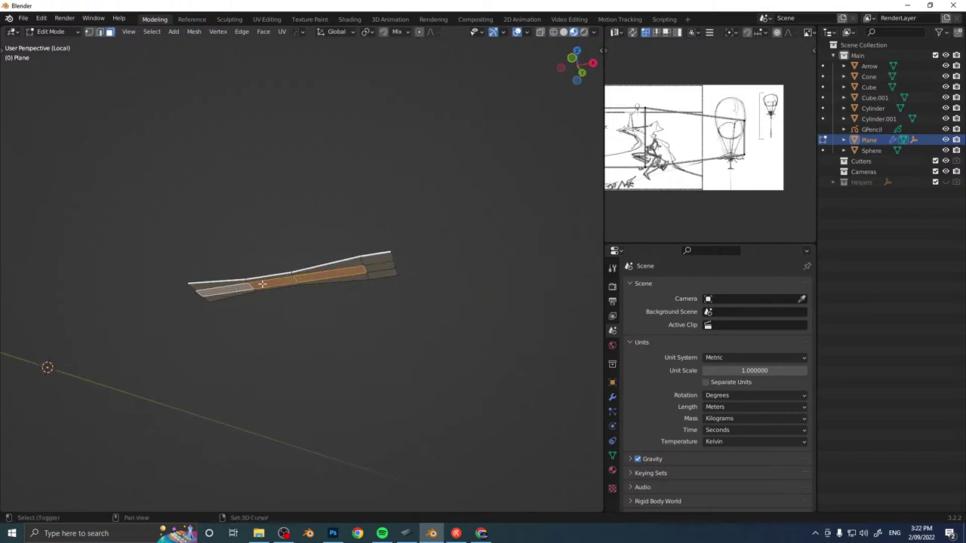
{"action": "key", "text": "e"}
{"action": "left_click", "coordinate": [303, 287]}
{"action": "middle_click_drag", "start_coordinate": [303, 287], "coordinate": [355, 295], "text": "alt"}
{"action": "middle_click_drag", "start_coordinate": [341, 367], "coordinate": [409, 282]}
{"action": "key", "text": "l"}
{"action": "key", "text": "4"}
{"action": "key", "text": "Tab"}
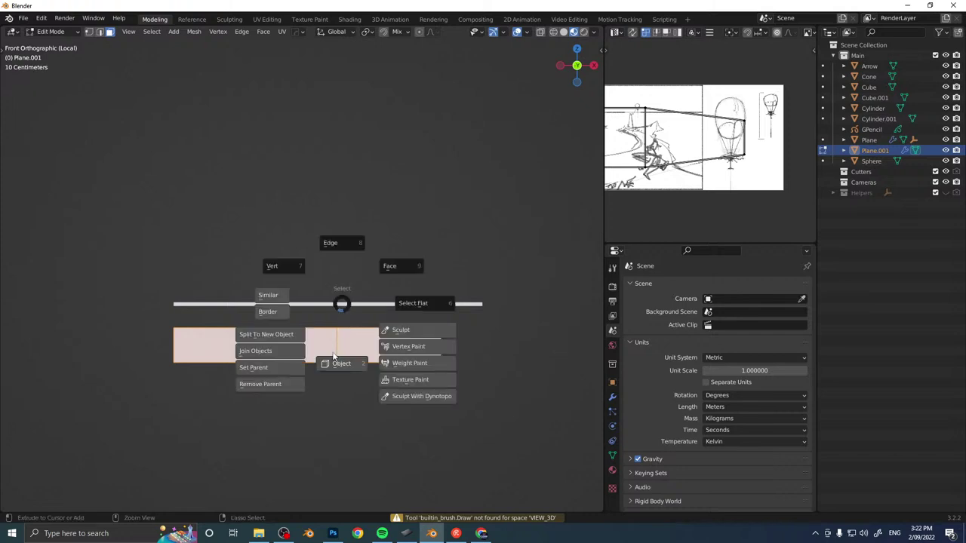
{"action": "left_click", "coordinate": [337, 363]}
Draw an ngon cutter over the beam's lower outer part in front view, sloping up to a thin outer section, with beveled corners.
{"action": "key", "text": "alt+w"}
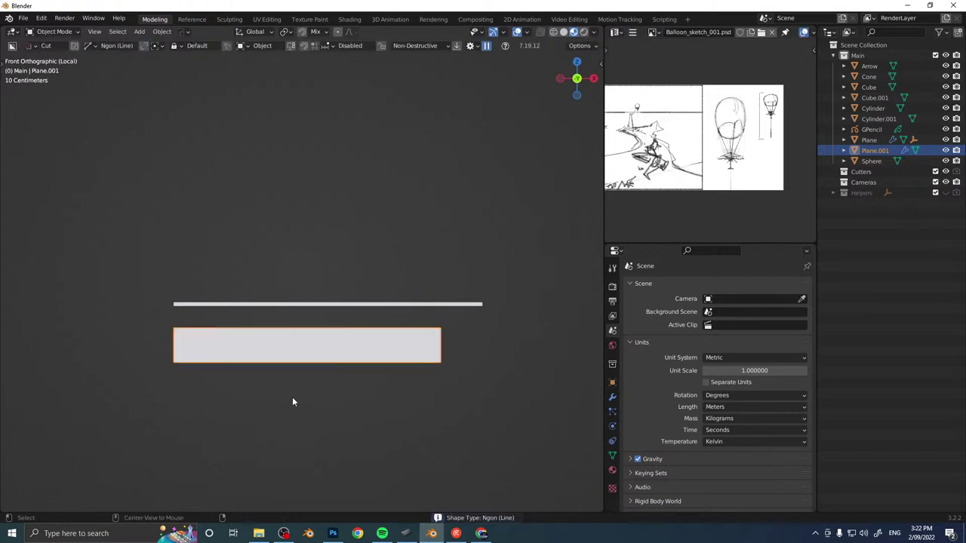
{"action": "left_click", "coordinate": [195, 367]}
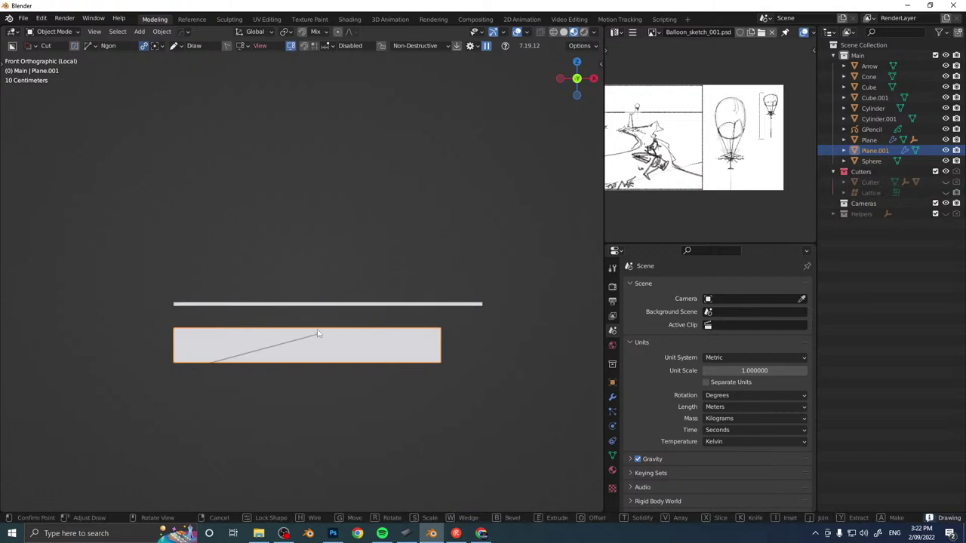
{"action": "left_click", "coordinate": [306, 338]}
{"action": "left_click", "coordinate": [497, 333]}
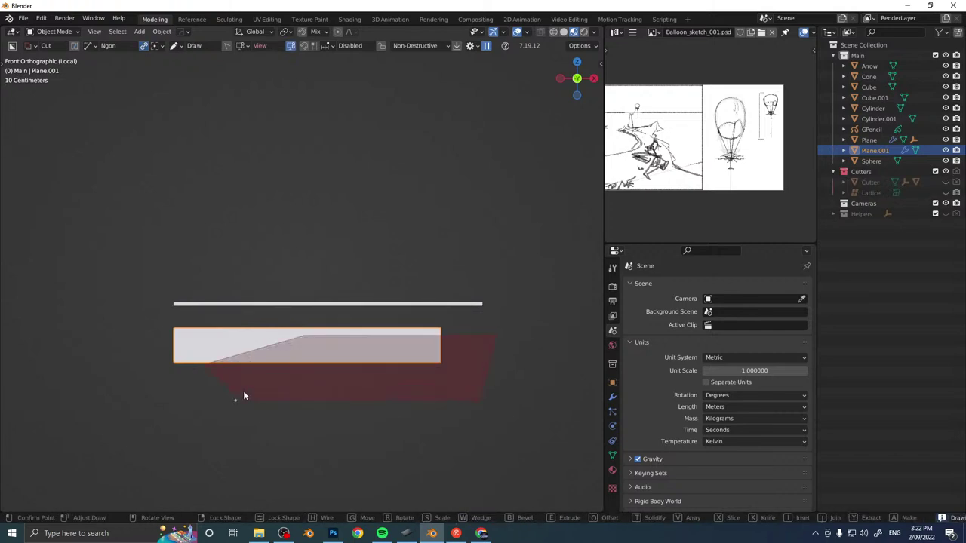
{"action": "key", "text": "Tab"}
{"action": "key", "text": "b"}
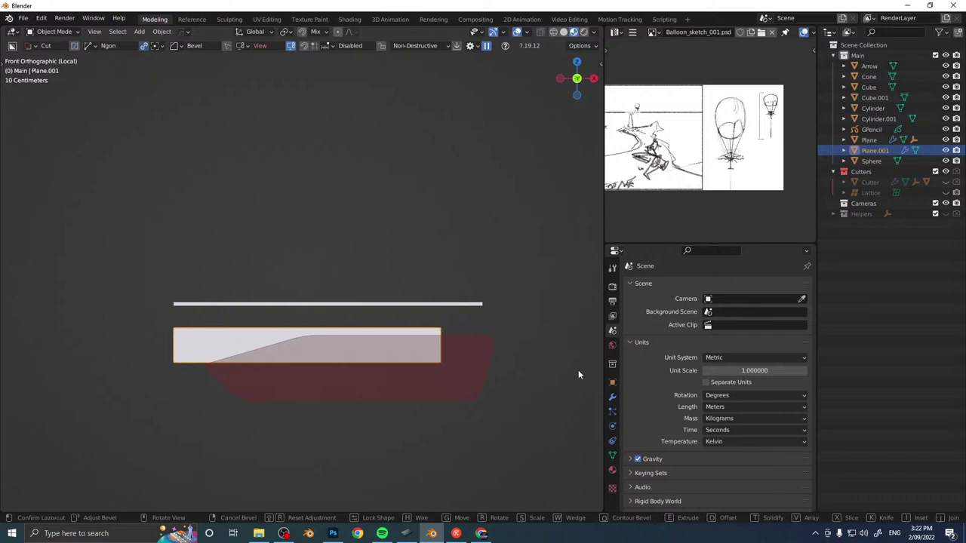
Shift the cutter's lower inner point outward, widen the bevel into a long curve, and apply the cut to the beam.
{"action": "key", "text": "Tab"}
{"action": "left_click", "coordinate": [202, 367]}
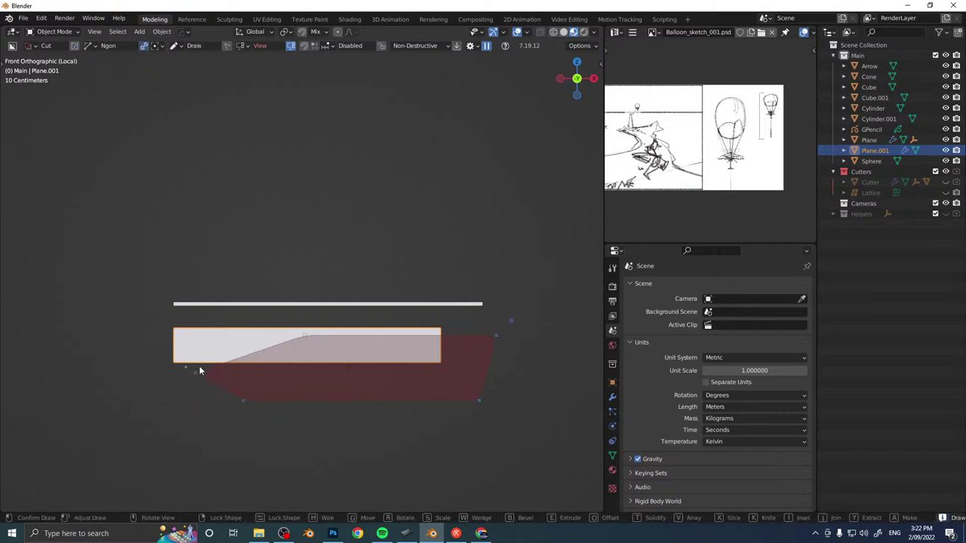
{"action": "left_click", "coordinate": [230, 385]}
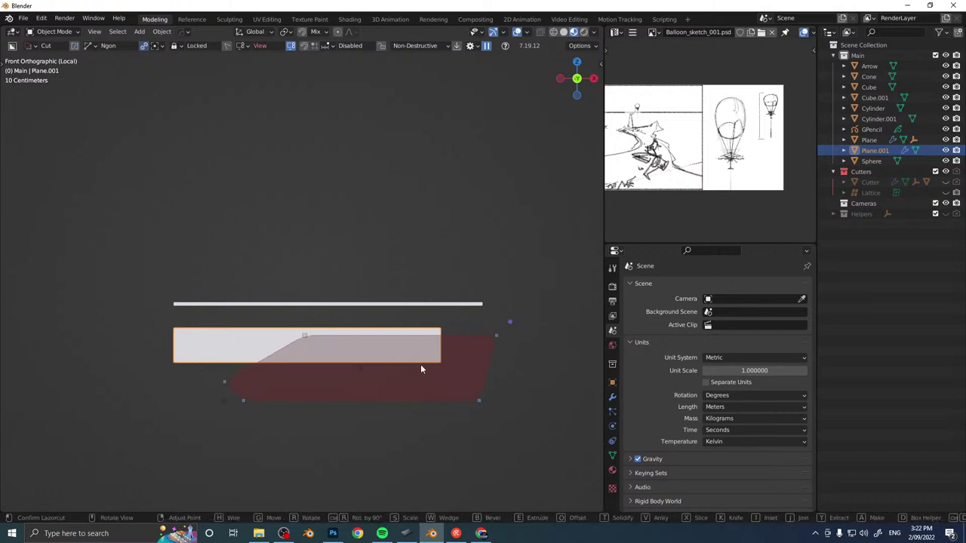
{"action": "key", "text": "b"}
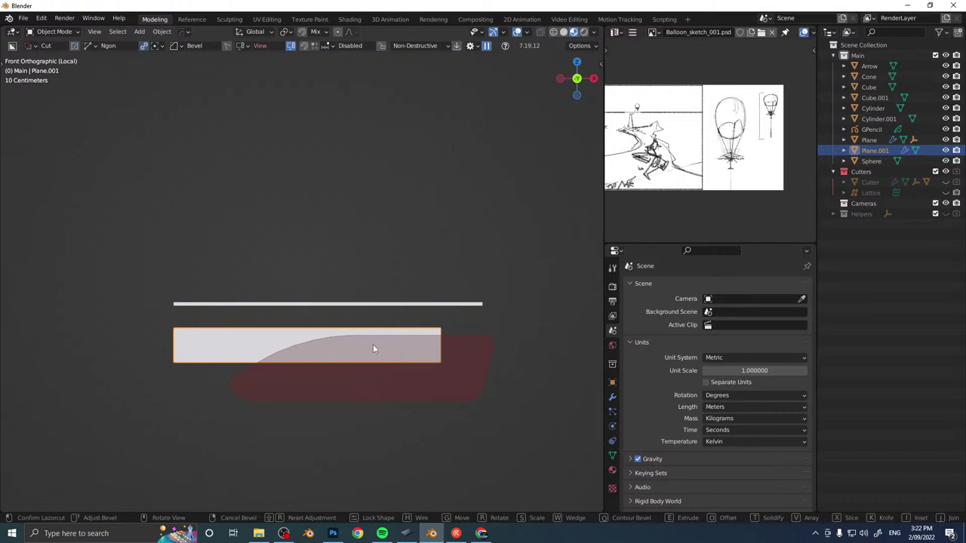
{"action": "left_click", "coordinate": [373, 349]}
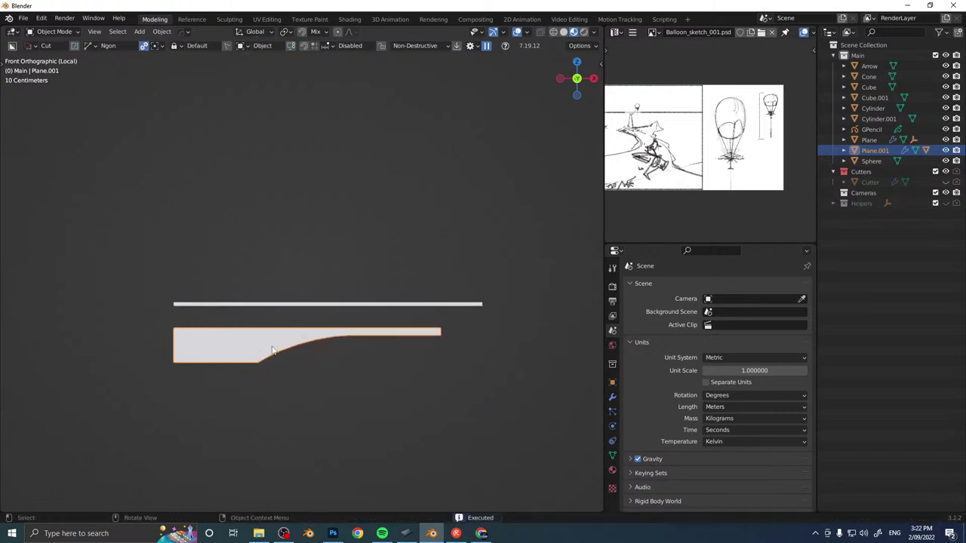
Add a lengthwise loop cut around the beam, slide it to about 0.30, and bevel it into a narrow band.
{"action": "middle_click_drag", "start_coordinate": [274, 347], "coordinate": [198, 353]}
{"action": "key", "text": "Tab"}
{"action": "key", "text": "ctrl+r"}
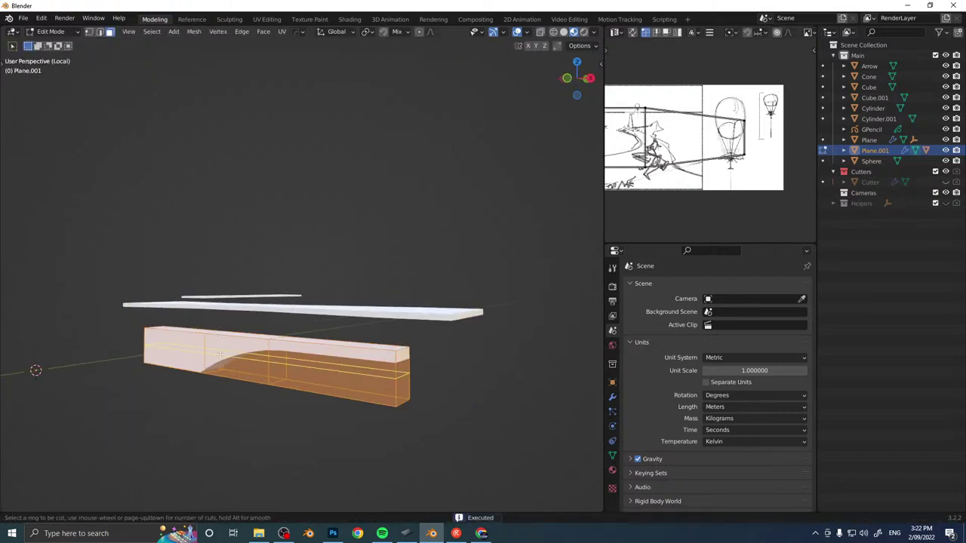
{"action": "left_click", "coordinate": [219, 353]}
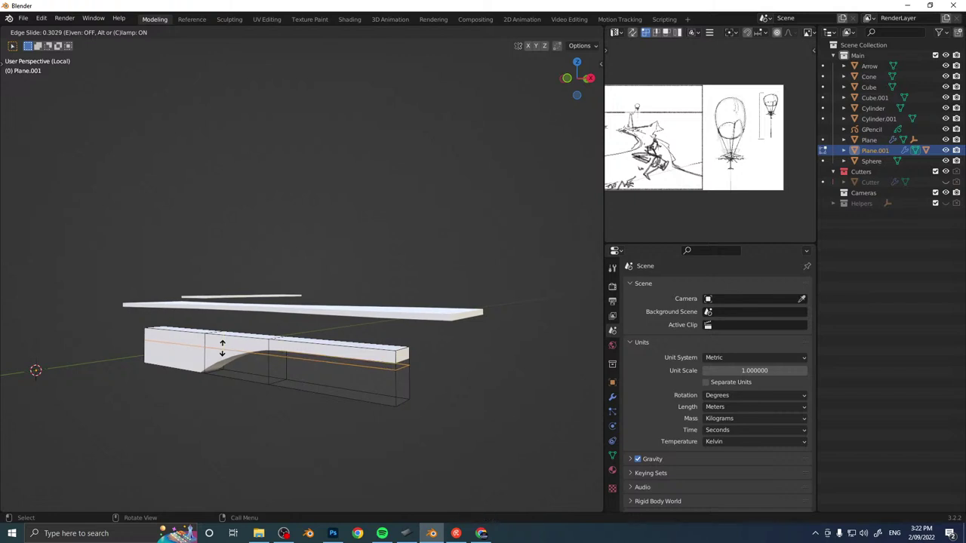
{"action": "left_click", "coordinate": [222, 347]}
{"action": "key", "text": "ctrl+b"}
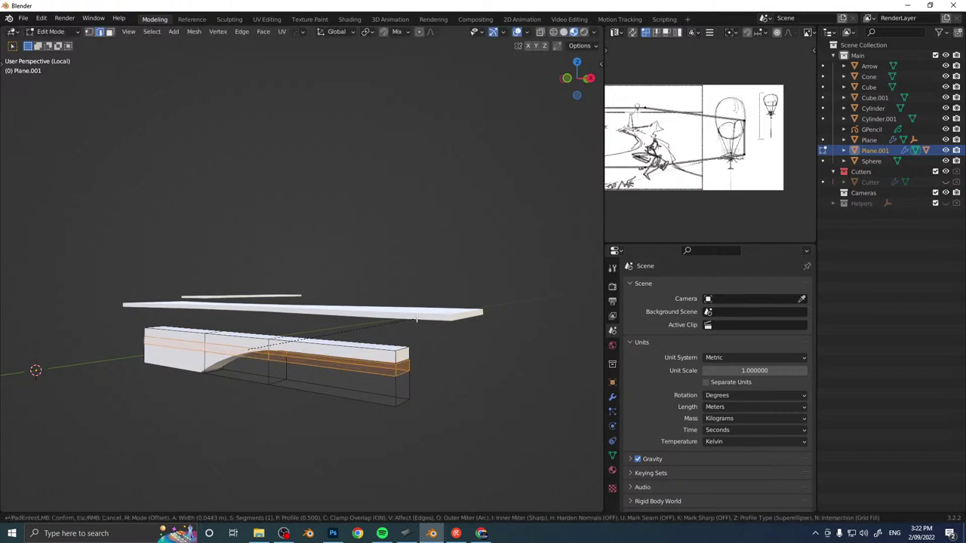
{"action": "left_click", "coordinate": [291, 337]}
Fatten the band's side faces on the beam's inner sections outward by about 0.03 m to form rails on both sides.
{"action": "left_click", "coordinate": [219, 349]}
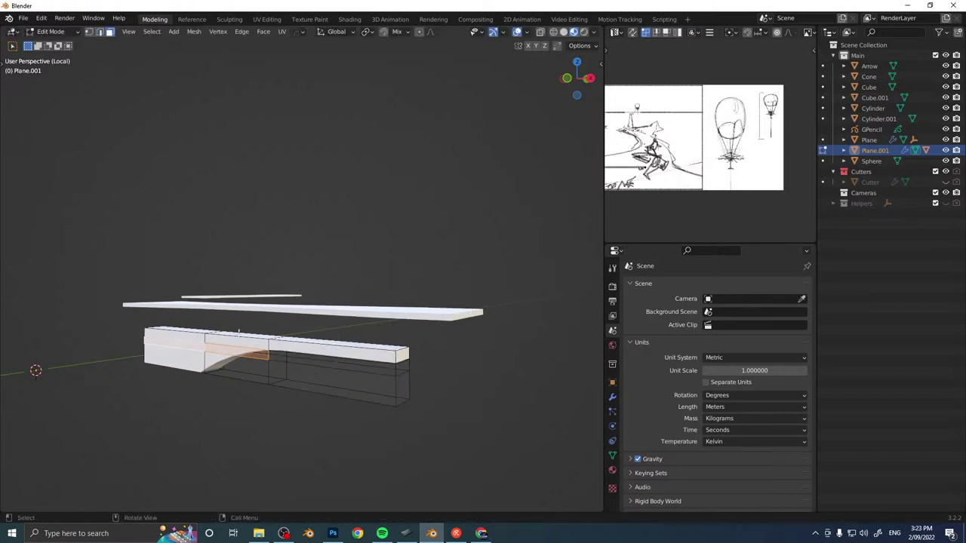
{"action": "middle_click_drag", "start_coordinate": [219, 348], "coordinate": [243, 347]}
{"action": "left_click", "coordinate": [280, 335], "text": "shift"}
{"action": "key", "text": "alt+s"}
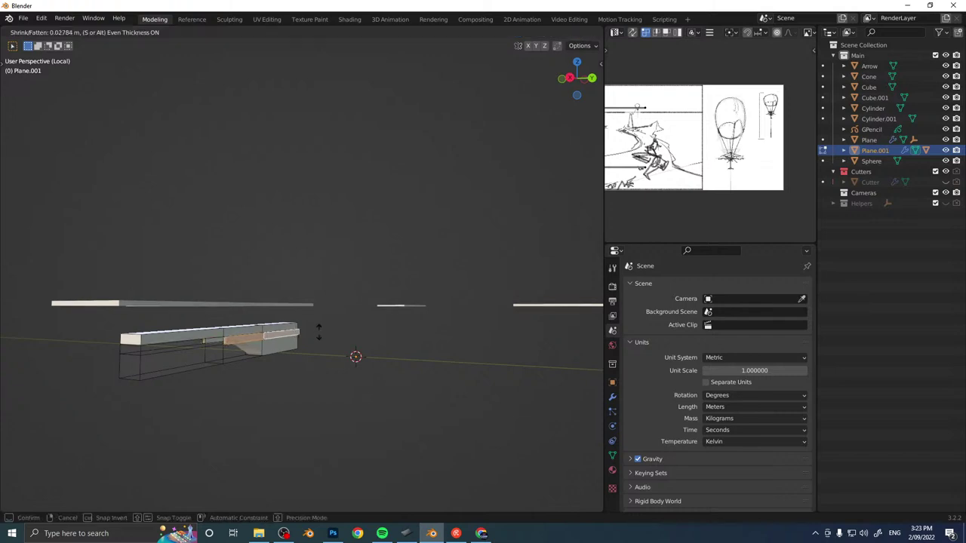
{"action": "left_click", "coordinate": [322, 330]}
Move the rails' outer end faces inward along X to the curved cut and rotate them about 32° in back view.
{"action": "middle_click_drag", "start_coordinate": [321, 329], "coordinate": [292, 325]}
{"action": "scroll", "coordinate": [328, 354], "scroll_direction": "up", "scroll_amount": 4}
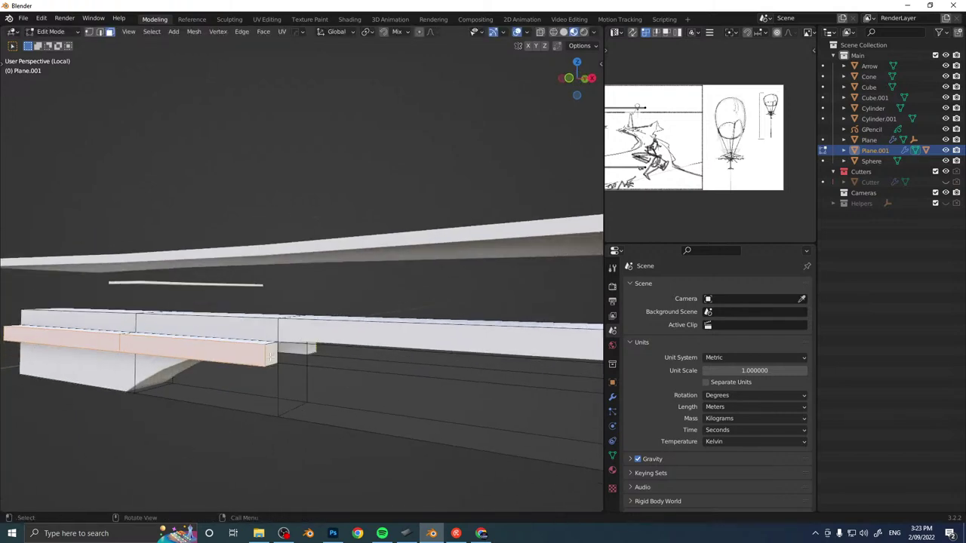
{"action": "left_click", "coordinate": [272, 357]}
{"action": "middle_click_drag", "start_coordinate": [272, 357], "coordinate": [227, 349]}
{"action": "middle_click_drag", "start_coordinate": [278, 330], "coordinate": [219, 330]}
{"action": "key", "text": "g"}
{"action": "key", "text": "x"}
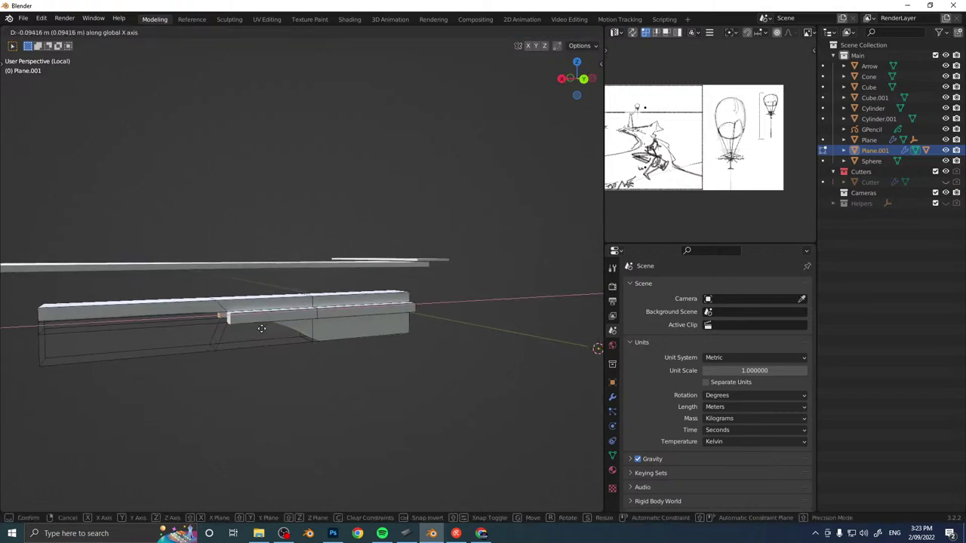
{"action": "left_click", "coordinate": [302, 328]}
{"action": "key", "text": "ctrl+KP_1"}
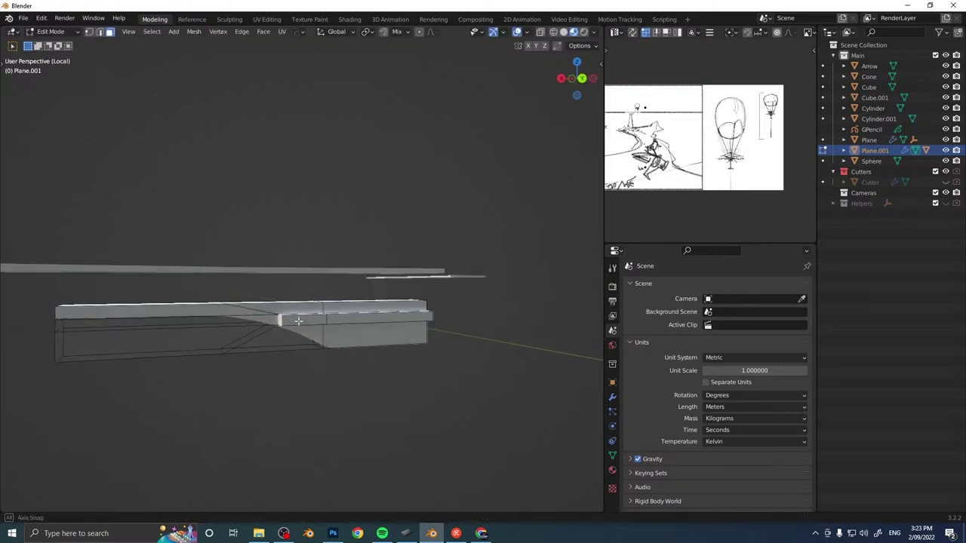
{"action": "key", "text": "r"}
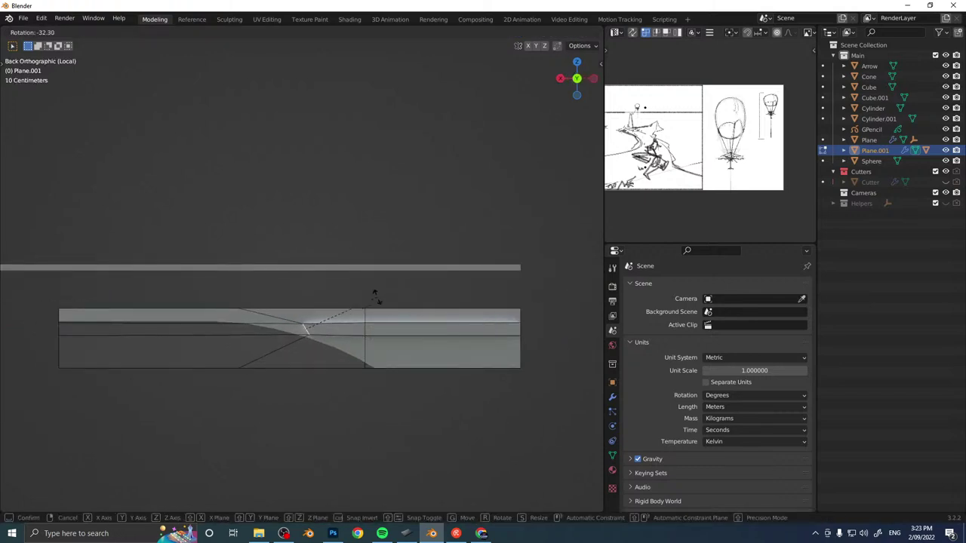
Try to narrow the rails' outer end faces along Y to about 0.67.
{"action": "middle_click_drag", "start_coordinate": [297, 341], "coordinate": [388, 352]}
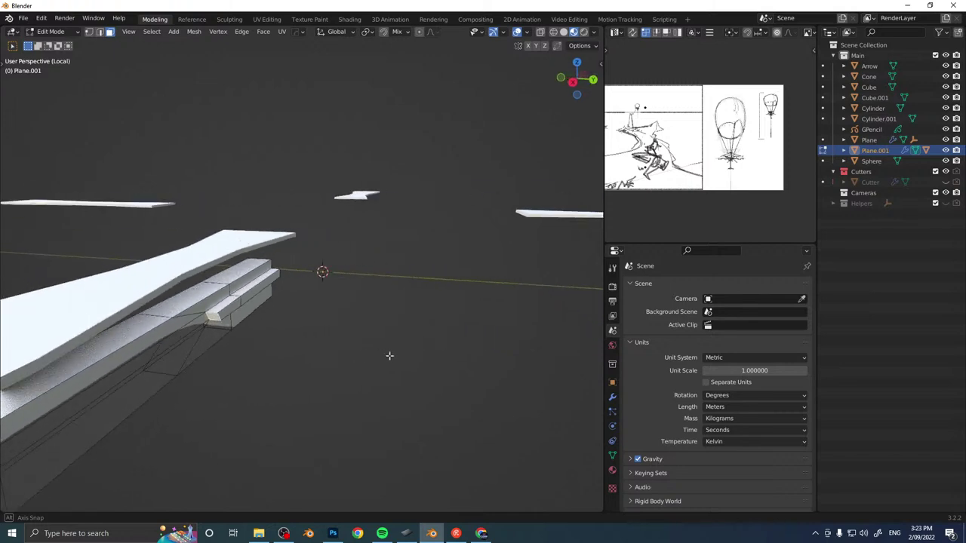
{"action": "key", "text": "s"}
{"action": "key", "text": "y"}
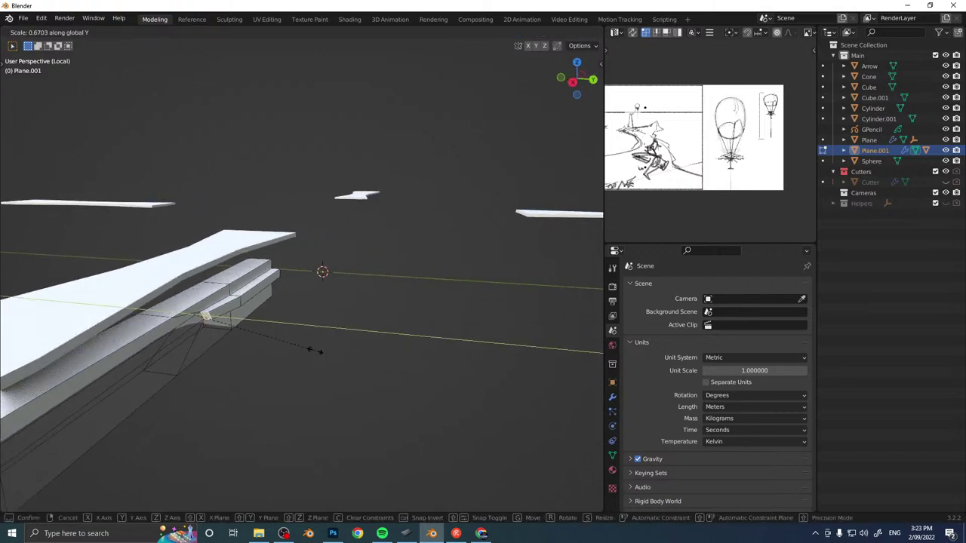
{"action": "left_click", "coordinate": [315, 350]}
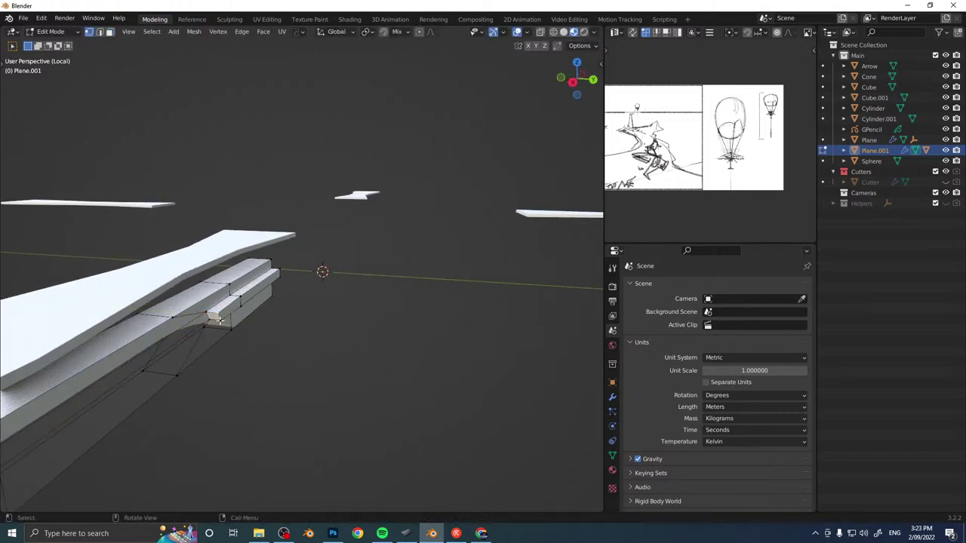
Scale the vertices at the rails' outer ends inward along Y so the rails taper into the beam's sides.
{"action": "middle_click_drag", "start_coordinate": [217, 320], "coordinate": [156, 362]}
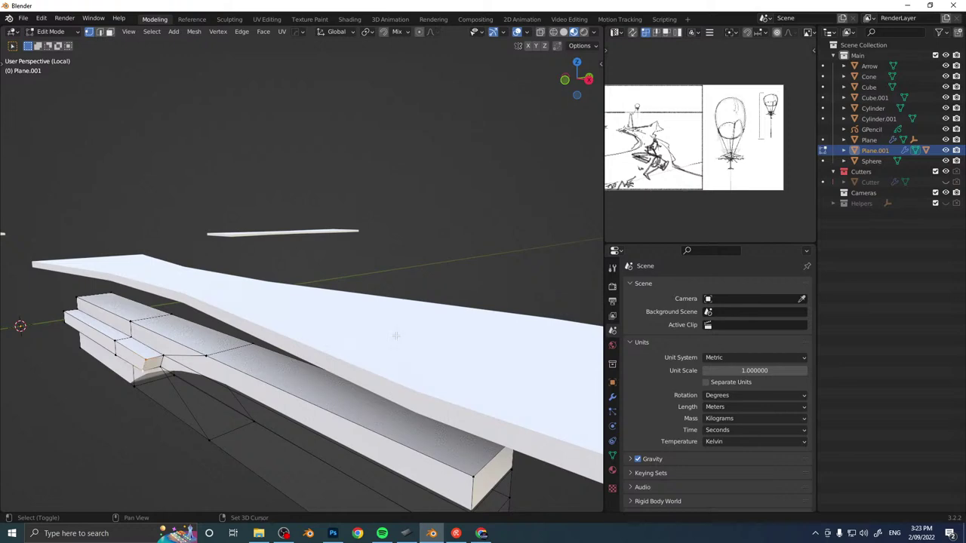
{"action": "key", "text": "s"}
{"action": "key", "text": "y"}
{"action": "left_click", "coordinate": [316, 342]}
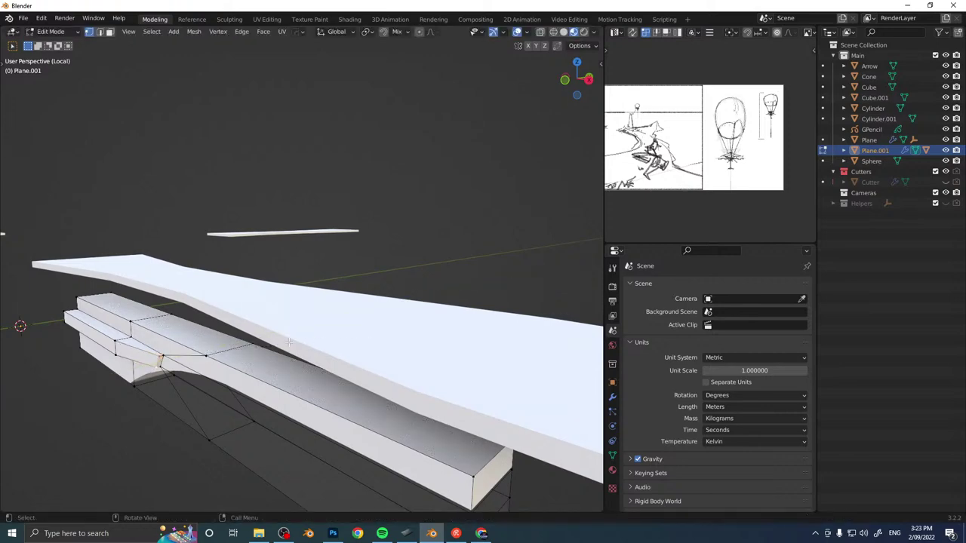
{"action": "middle_click_drag", "start_coordinate": [316, 342], "coordinate": [240, 268]}
Raise the beam along Z until it meets the underside of the flat arm.
{"action": "key", "text": "Tab"}
{"action": "scroll", "coordinate": [200, 335], "scroll_direction": "down", "scroll_amount": 5}
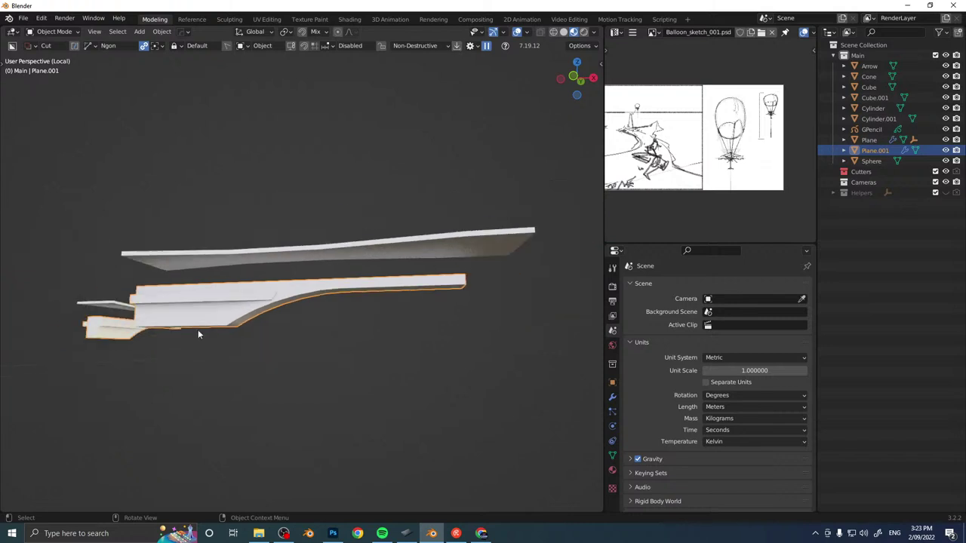
{"action": "middle_click_drag", "start_coordinate": [201, 334], "coordinate": [246, 344]}
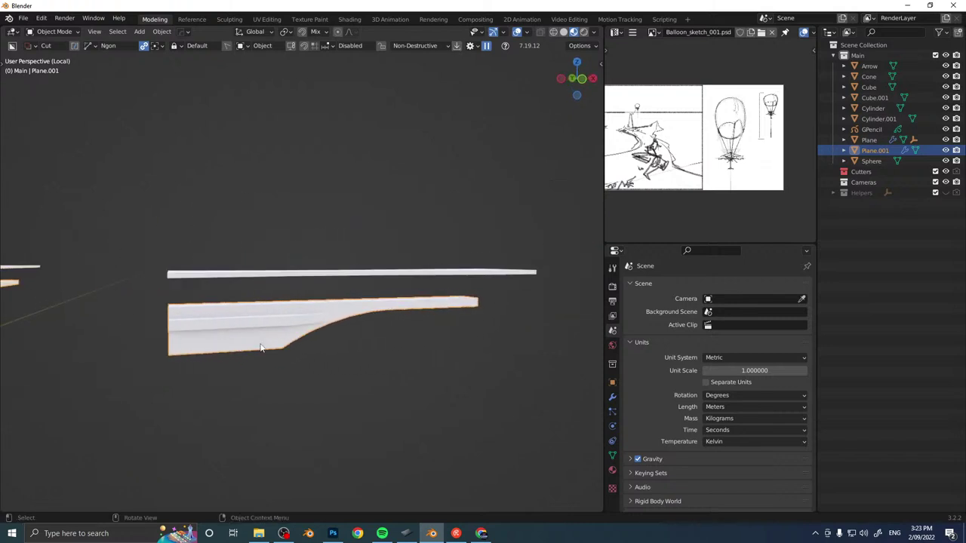
{"action": "key", "text": "g"}
{"action": "key", "text": "z"}
{"action": "left_click", "coordinate": [265, 306]}
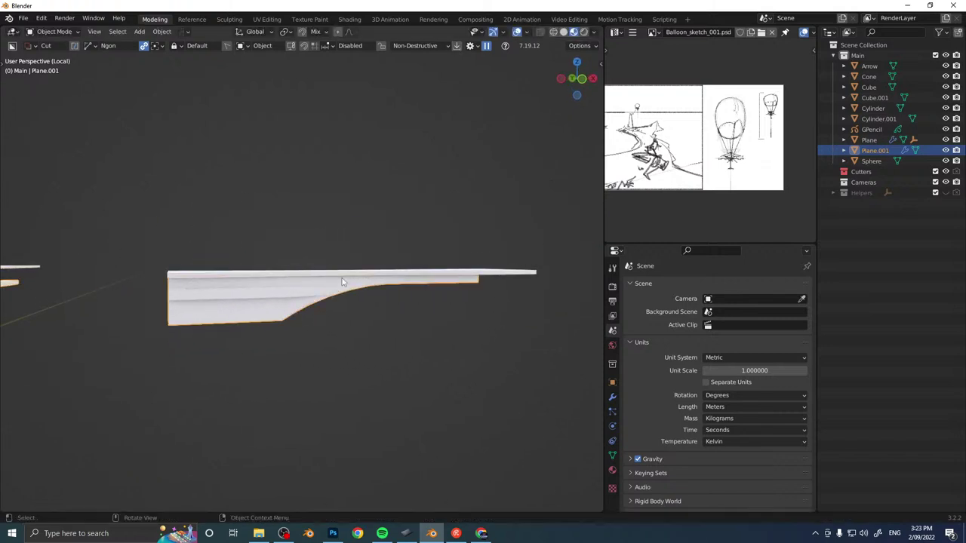
Cut a tall rectangular recess into the beam's end from the right view, using a box cutter mirrored on Y.
{"action": "middle_click_drag", "start_coordinate": [266, 306], "coordinate": [322, 272]}
{"action": "scroll", "coordinate": [304, 302], "scroll_direction": "up", "scroll_amount": 3}
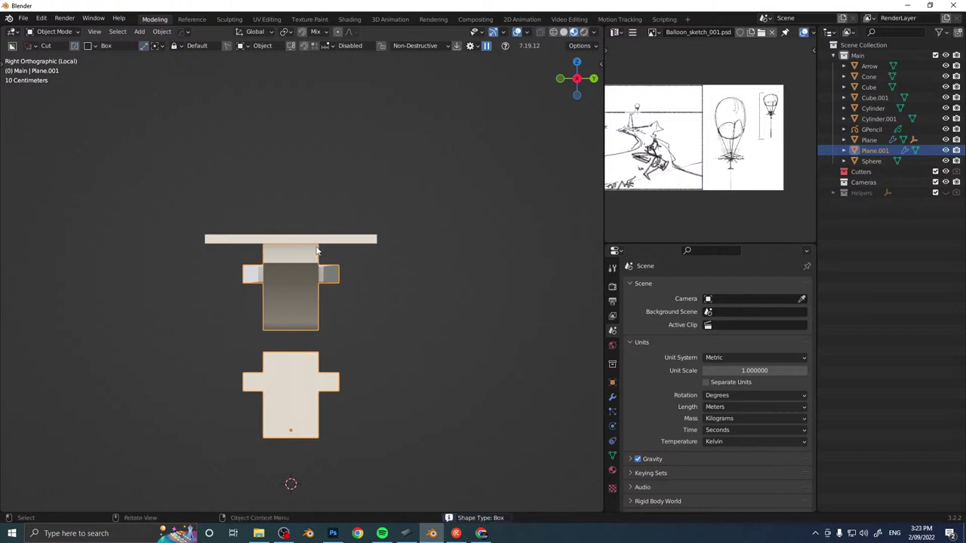
{"action": "mouse_move", "coordinate": [315, 252]}
{"action": "left_mouse_down"}
{"action": "mouse_move", "coordinate": [257, 343]}
{"action": "mouse_move", "coordinate": [279, 351]}
{"action": "left_mouse_up"}
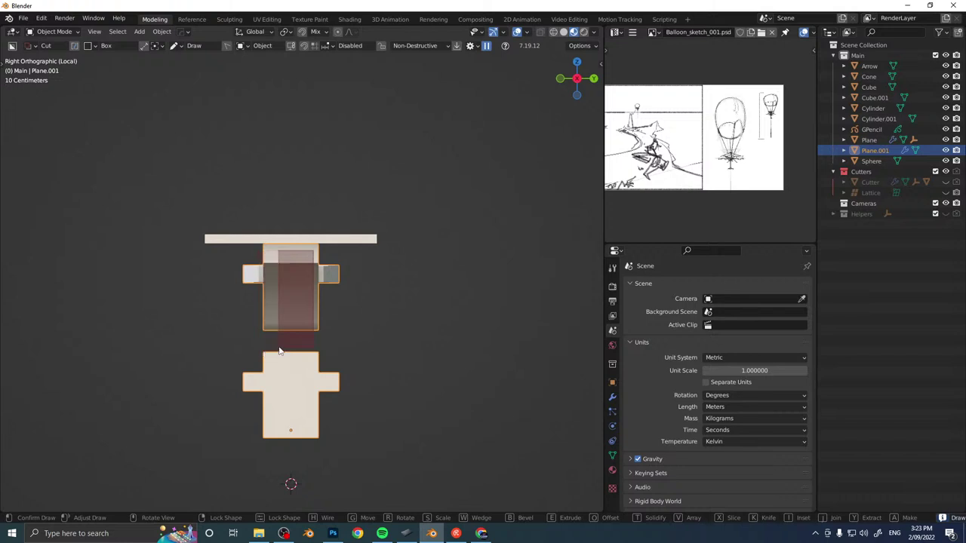
{"action": "key", "text": "e"}
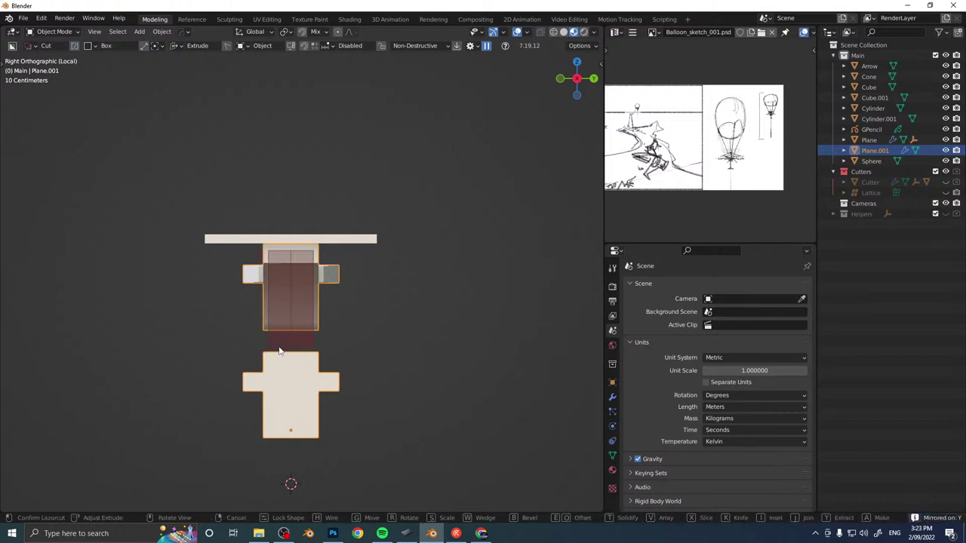
{"action": "left_click", "coordinate": [279, 351]}
{"action": "middle_click_drag", "start_coordinate": [350, 346], "coordinate": [468, 325]}
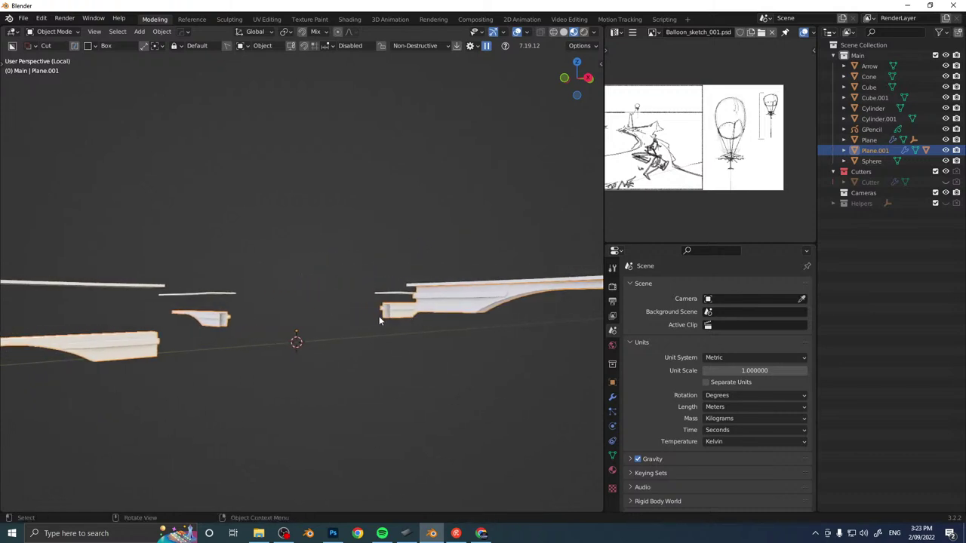
Delete all three modifiers from the beam and undo the deletions.
{"action": "left_click", "coordinate": [612, 398]}
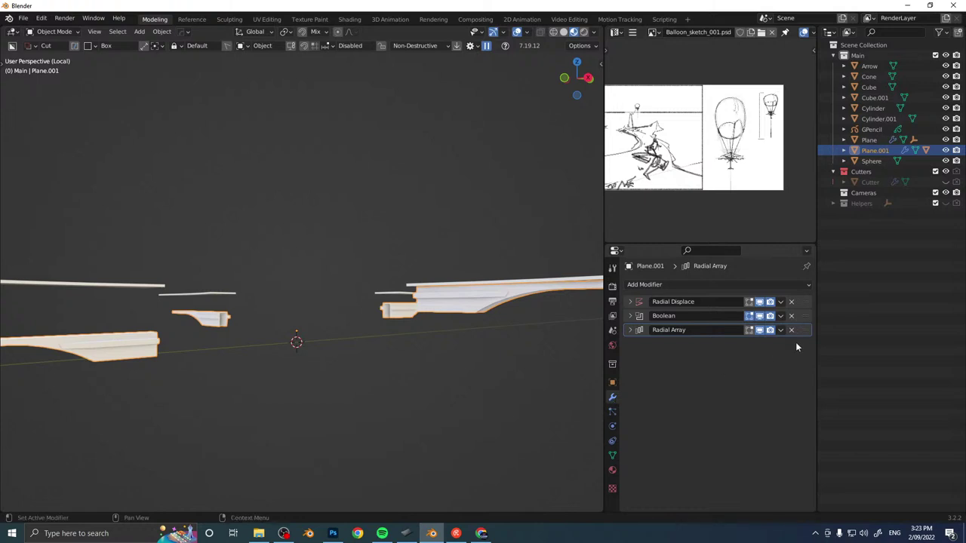
{"action": "left_click", "coordinate": [792, 302]}
{"action": "left_click", "coordinate": [792, 301]}
{"action": "left_click", "coordinate": [792, 301]}
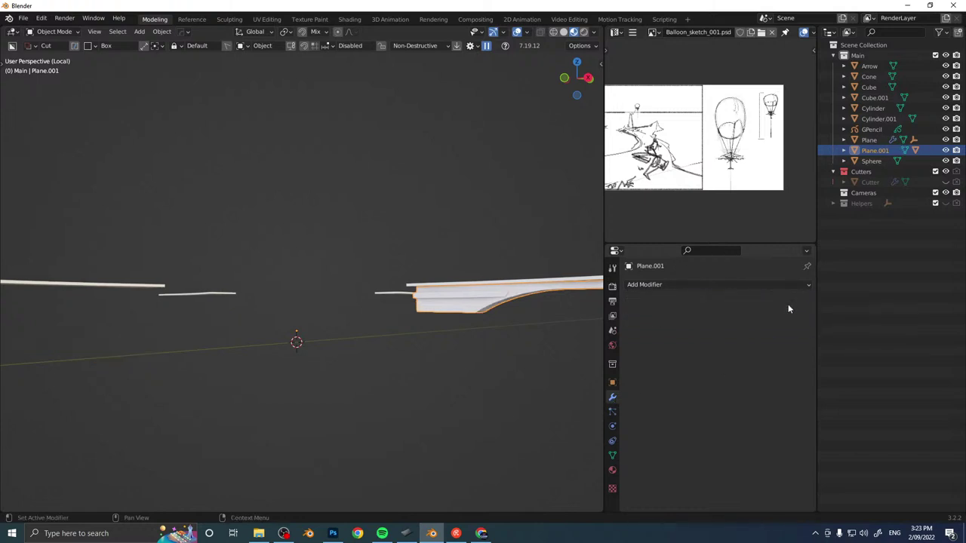
{"action": "key", "text": "ctrl+z"}
{"action": "key", "text": "ctrl+z"}
{"action": "key", "text": "ctrl+z"}
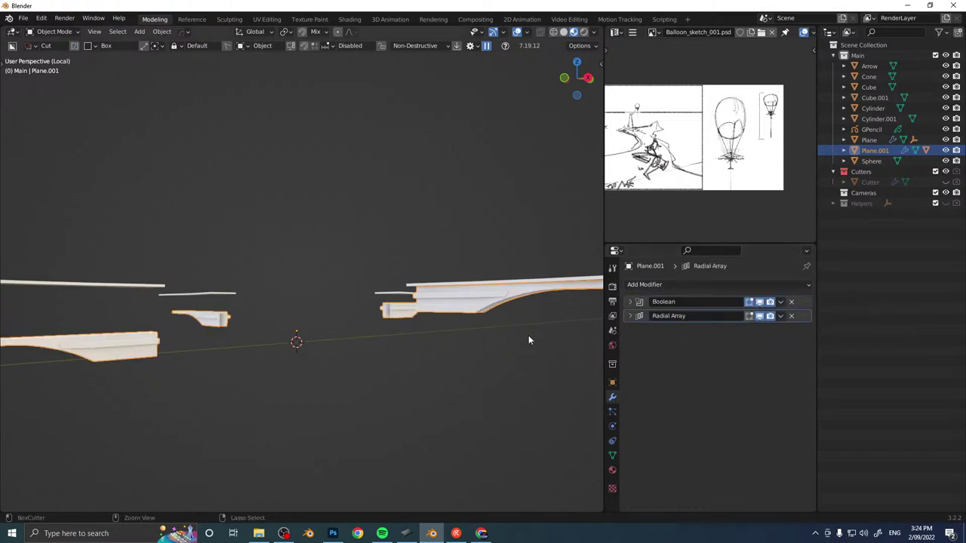
Remove the Radial Displace and Radial Array modifiers from the beam, keeping only the Boolean.
{"action": "left_click", "coordinate": [792, 301]}
{"action": "left_click", "coordinate": [792, 315]}
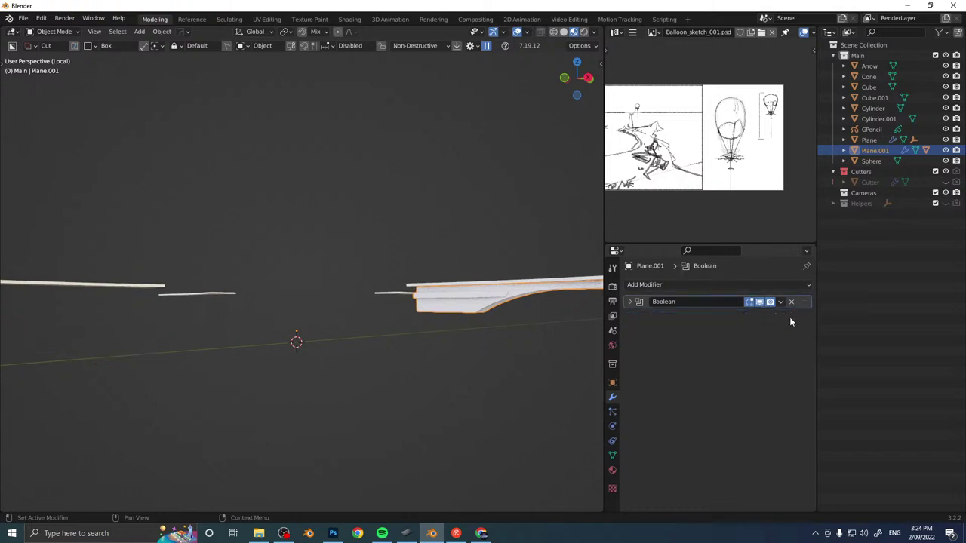
Apply the remaining Boolean cut permanently to the support beam.
{"action": "left_click", "coordinate": [456, 46]}
{"action": "middle_click_drag", "start_coordinate": [362, 326], "coordinate": [201, 312], "text": "shift"}
{"action": "scroll", "coordinate": [302, 322], "scroll_direction": "up", "scroll_amount": 4}
{"action": "middle_click_drag", "start_coordinate": [306, 323], "coordinate": [299, 343]}
Add a mesh cylinder at the beam's thick end and scale it into a tall vertical pole.
{"action": "key", "text": "shift+a"}
{"action": "mouse_move", "coordinate": [301, 309]}
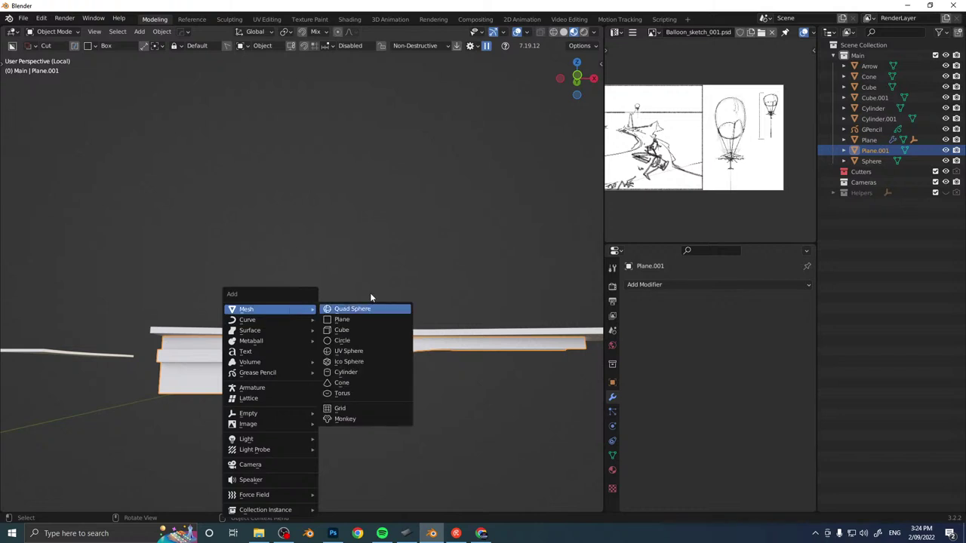
{"action": "left_click", "coordinate": [338, 372]}
{"action": "key", "text": "s"}
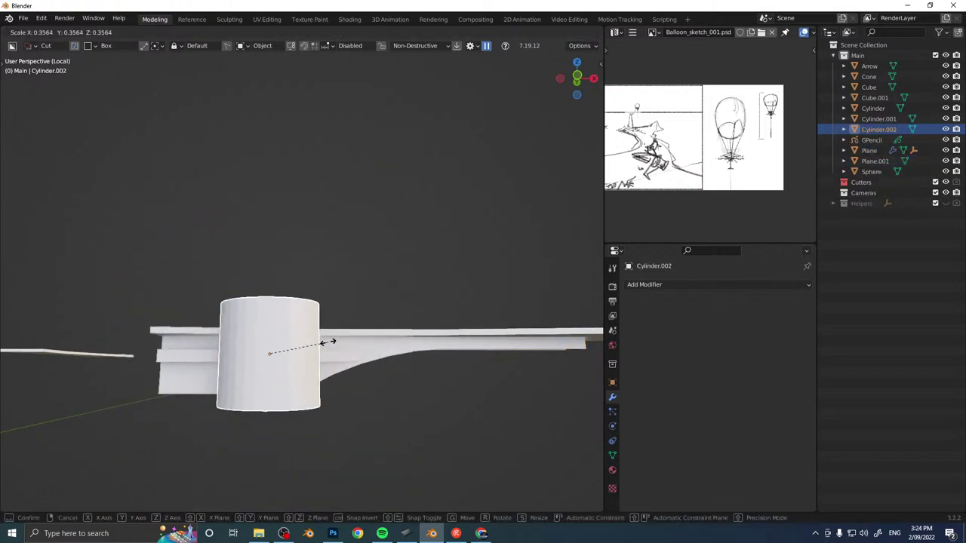
{"action": "left_click", "coordinate": [330, 342]}
{"action": "key", "text": "s"}
{"action": "key", "text": "z"}
{"action": "left_click", "coordinate": [456, 337]}
{"action": "key", "text": "s"}
{"action": "left_click", "coordinate": [317, 338]}
{"action": "key", "text": "s"}
{"action": "key", "text": "z"}
{"action": "left_click", "coordinate": [451, 332]}
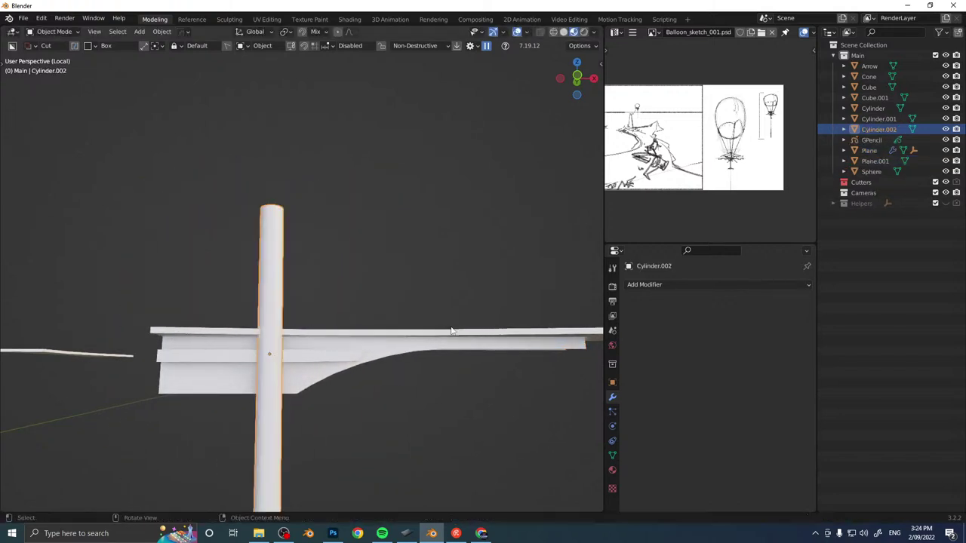
Scale the pole down to a slim rod only slightly taller than the arm and beam together.
{"action": "key", "text": "s"}
{"action": "left_click", "coordinate": [308, 336]}
{"action": "key", "text": "s"}
{"action": "key", "text": "z"}
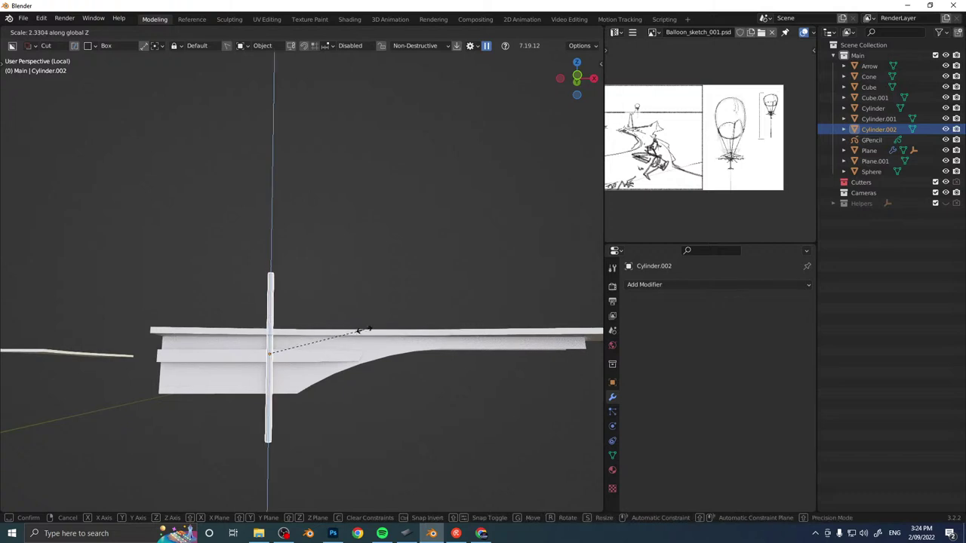
{"action": "left_click", "coordinate": [376, 327]}
{"action": "middle_click_drag", "start_coordinate": [347, 324], "coordinate": [276, 331]}
{"action": "key", "text": "s"}
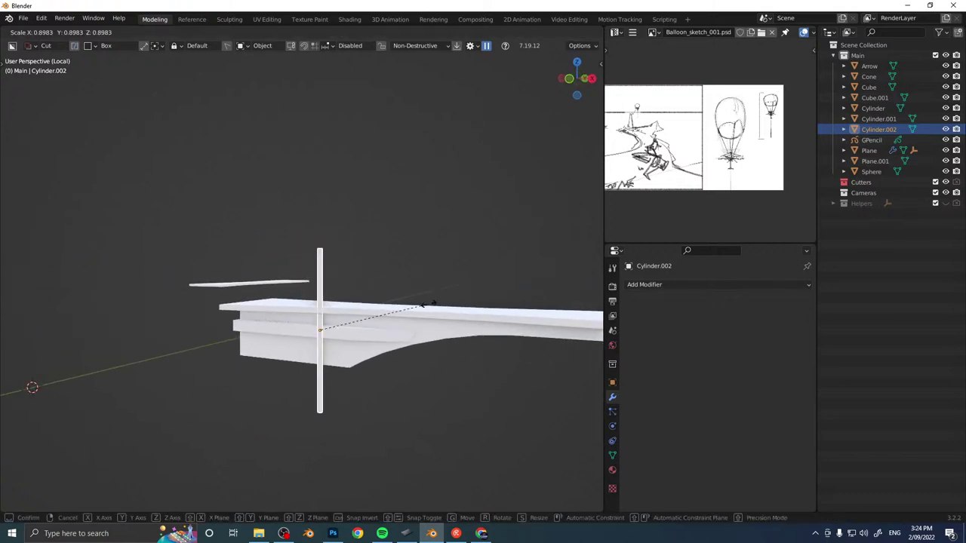
{"action": "left_click", "coordinate": [364, 306]}
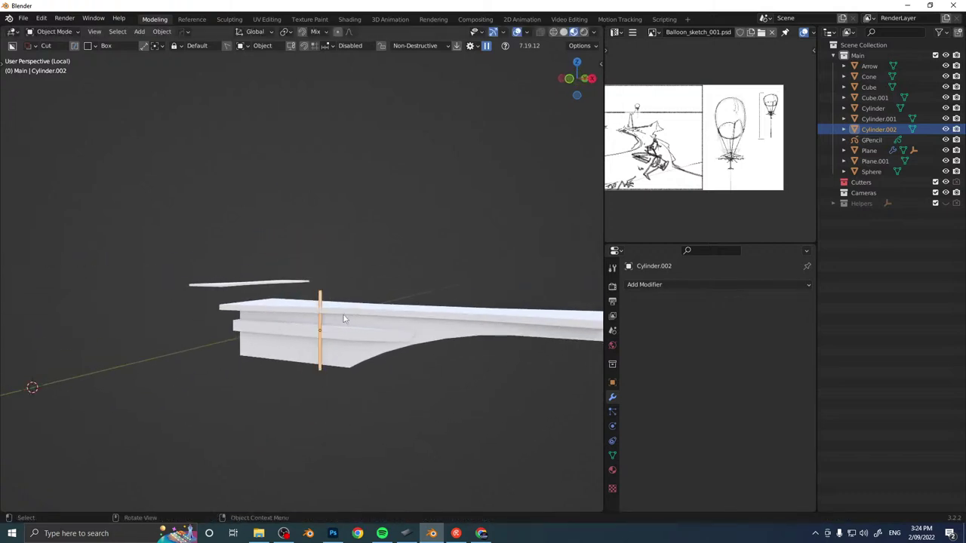
Add horizontal edge loops along the rod's length in Edit Mode.
{"action": "key", "text": "Tab"}
{"action": "key", "text": "KP_Decimal"}
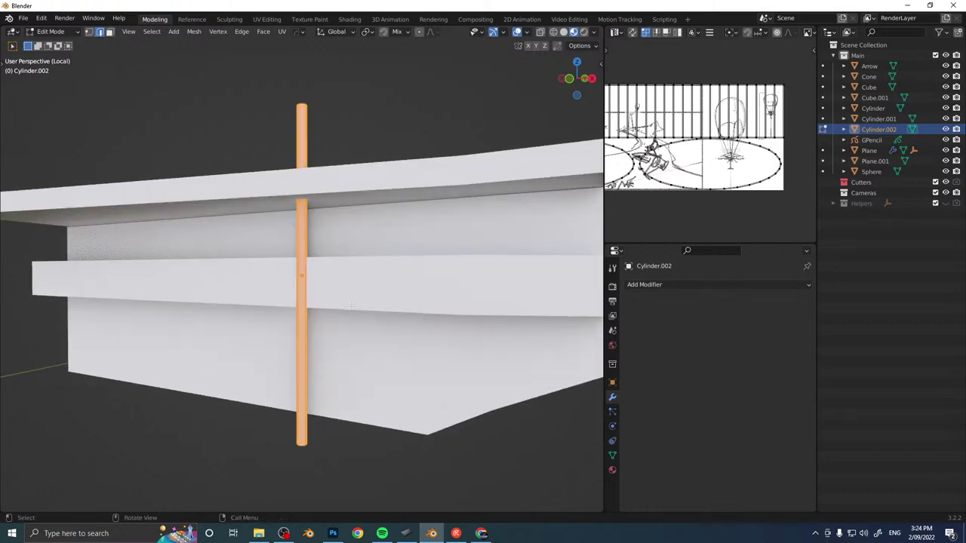
{"action": "left_click", "coordinate": [322, 289]}
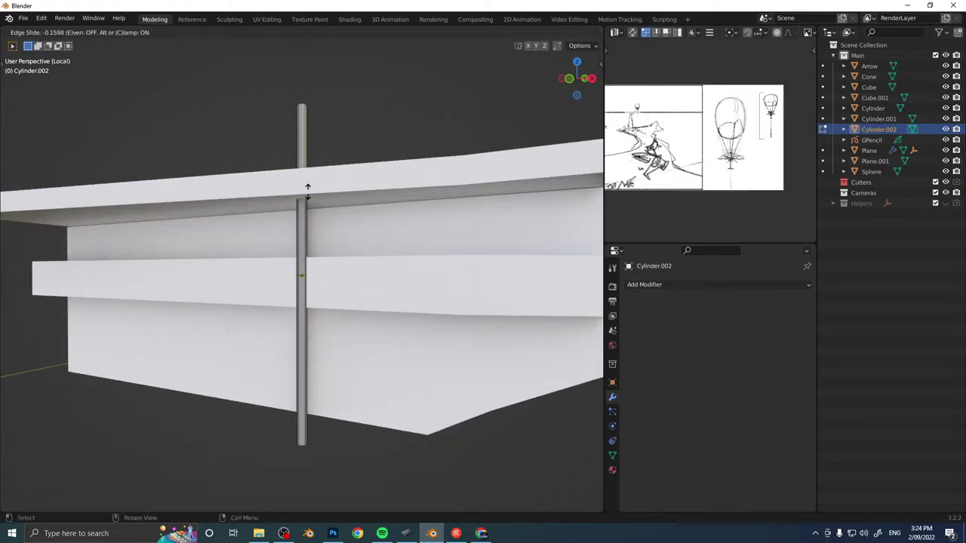
{"action": "left_click", "coordinate": [302, 332]}
Try randomizing all of the rod's vertices and undo the distortion.
{"action": "key", "text": "a"}
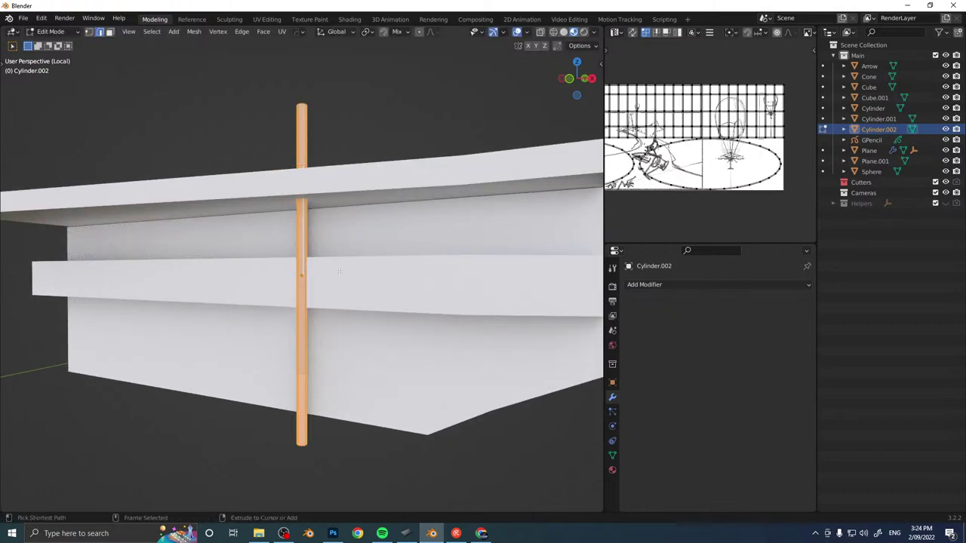
{"action": "key", "text": "ctrl+e"}
{"action": "left_click", "coordinate": [406, 258]}
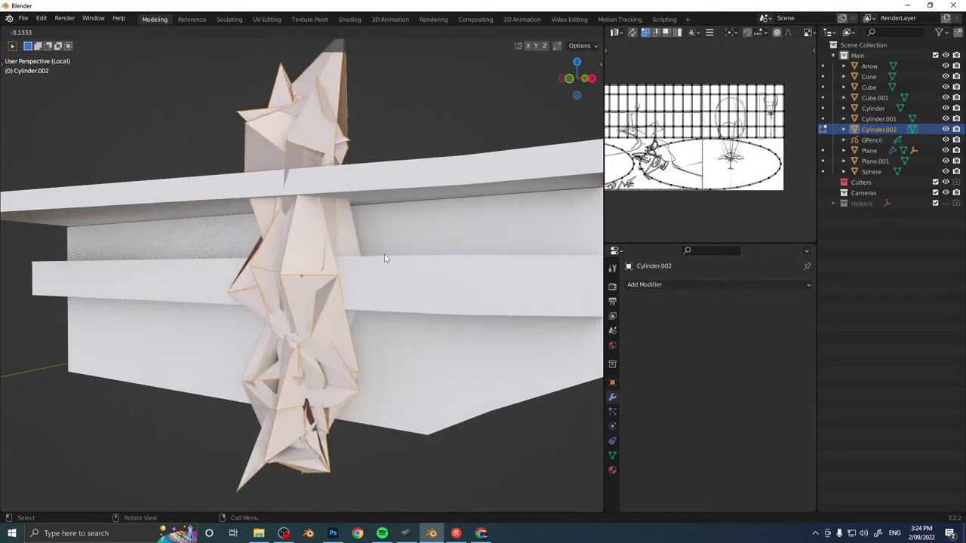
{"action": "left_click", "coordinate": [386, 255]}
{"action": "key", "text": "ctrl+z"}
{"action": "key", "text": "ctrl+z"}
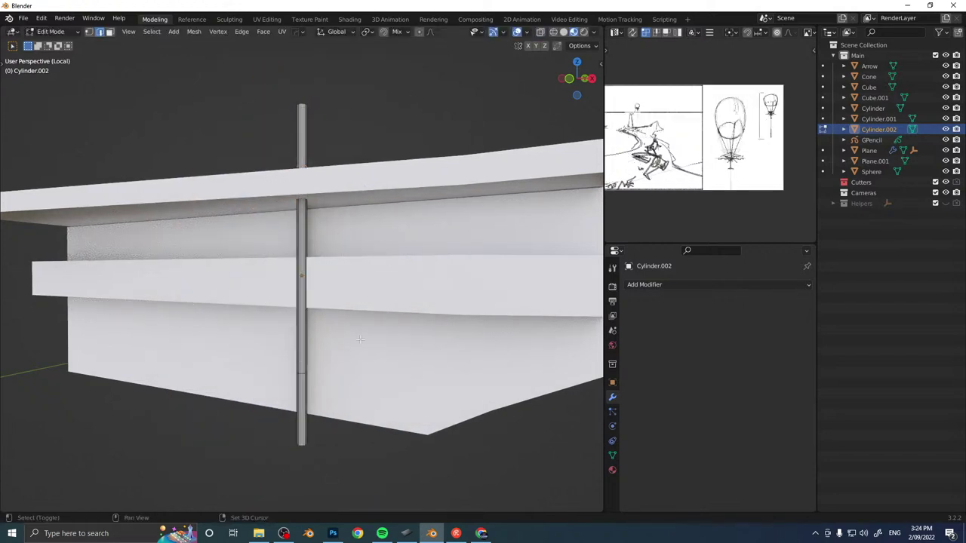
Randomize the rod's intermediate edge loops with an amount of .0001.
{"action": "left_click_drag", "start_coordinate": [390, 352], "coordinate": [261, 410], "text": "shift"}
{"action": "key", "text": "ctrl+e"}
{"action": "left_click", "coordinate": [466, 315]}
{"action": "key", "text": "alt+s"}
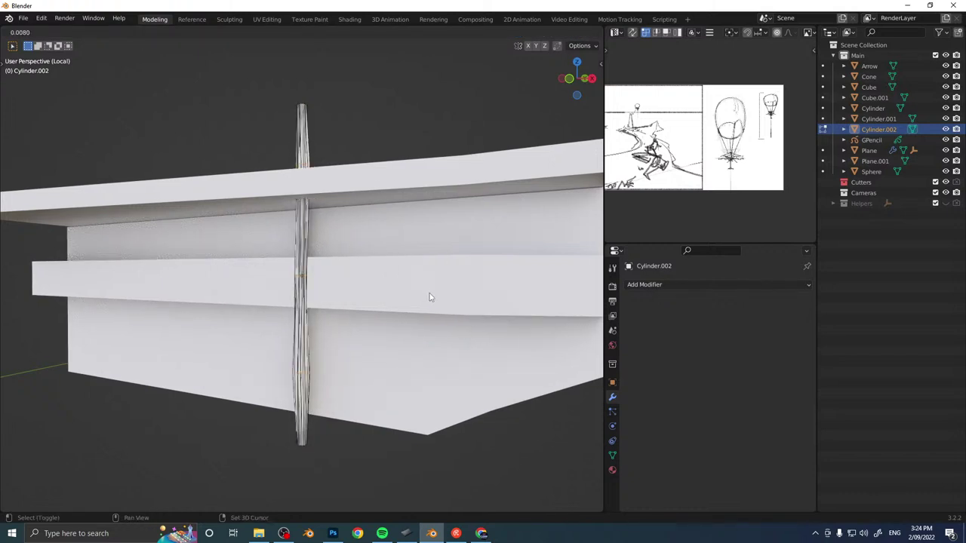
{"action": "left_click", "coordinate": [429, 296]}
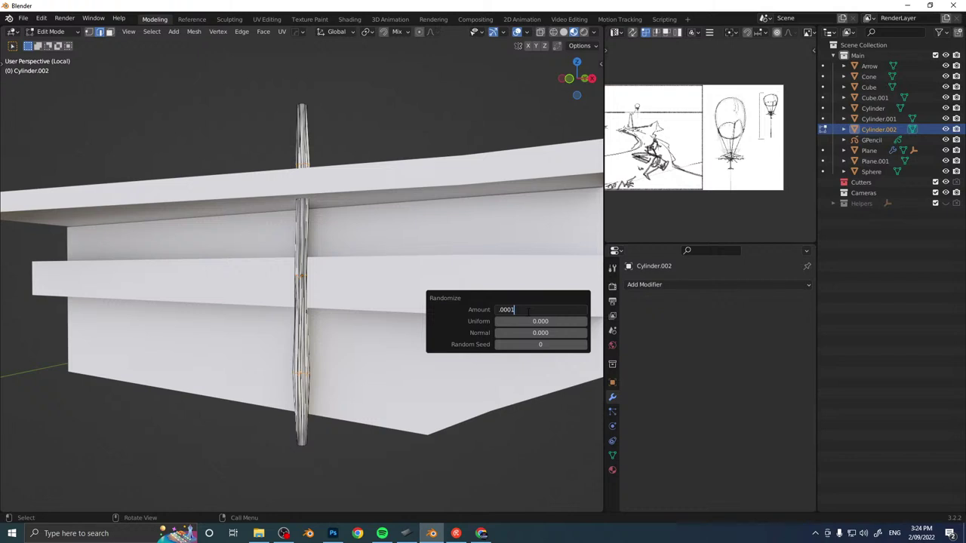
{"action": "key", "text": "Return"}
{"action": "left_click", "coordinate": [331, 266]}
Rotate the rod's top end around Z from the front view to twist its upper section.
{"action": "middle_click_drag", "start_coordinate": [340, 248], "coordinate": [354, 109], "text": "alt"}
{"action": "left_click_drag", "start_coordinate": [262, 79], "coordinate": [334, 125]}
{"action": "key", "text": "r"}
{"action": "key", "text": "z"}
{"action": "left_click", "coordinate": [334, 204]}
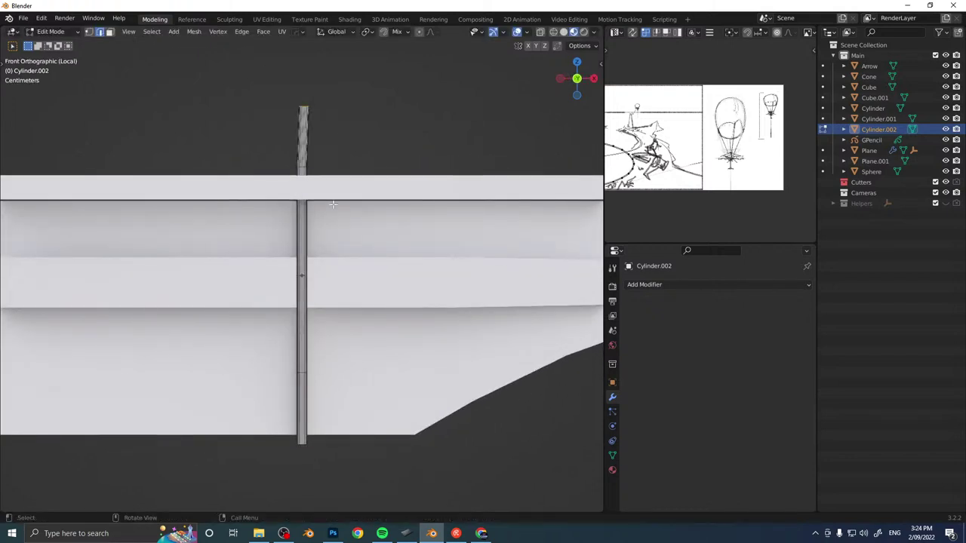
Shrink the rod's middle edge loop inward with Shrink/Fatten.
{"action": "key", "text": "ctrl+z"}
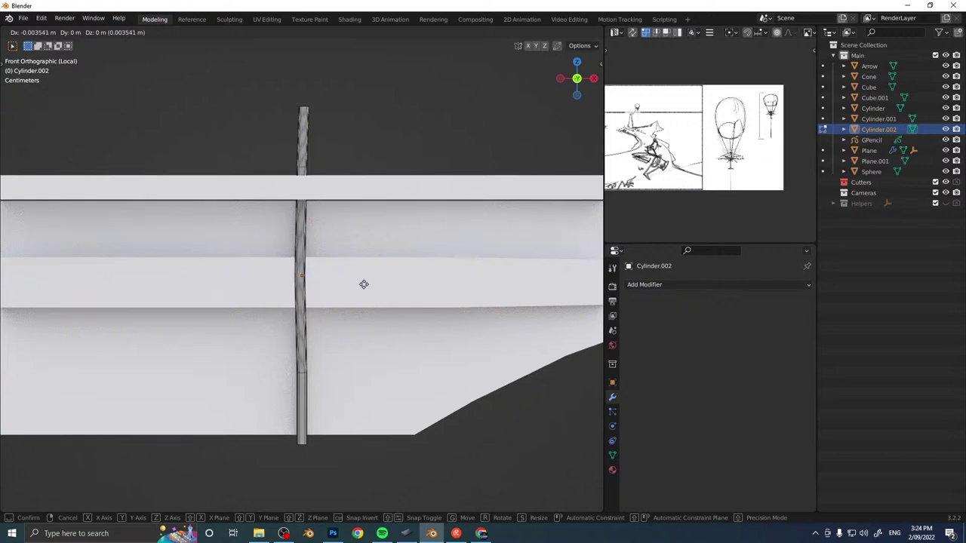
{"action": "key", "text": "alt+s"}
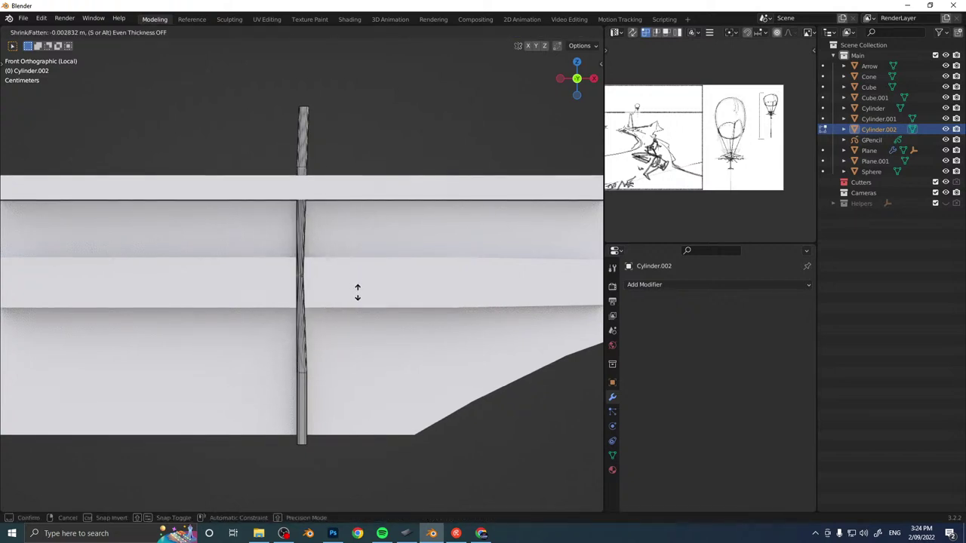
Shrink the strut's selected geometry by about 0.003 m and move the strut along X toward the beam's blunt end.
{"action": "left_click", "coordinate": [358, 293]}
{"action": "key", "text": "Tab"}
{"action": "scroll", "coordinate": [363, 243], "scroll_direction": "down", "scroll_amount": 6}
{"action": "middle_click_drag", "start_coordinate": [375, 241], "coordinate": [415, 228]}
{"action": "key", "text": "g"}
{"action": "key", "text": "x"}
{"action": "left_click", "coordinate": [275, 233]}
Tilt the strut diagonally in the side view and move it close to the beam's blunt end.
{"action": "key", "text": "KP_3"}
{"action": "key", "text": "r"}
{"action": "left_click", "coordinate": [432, 192]}
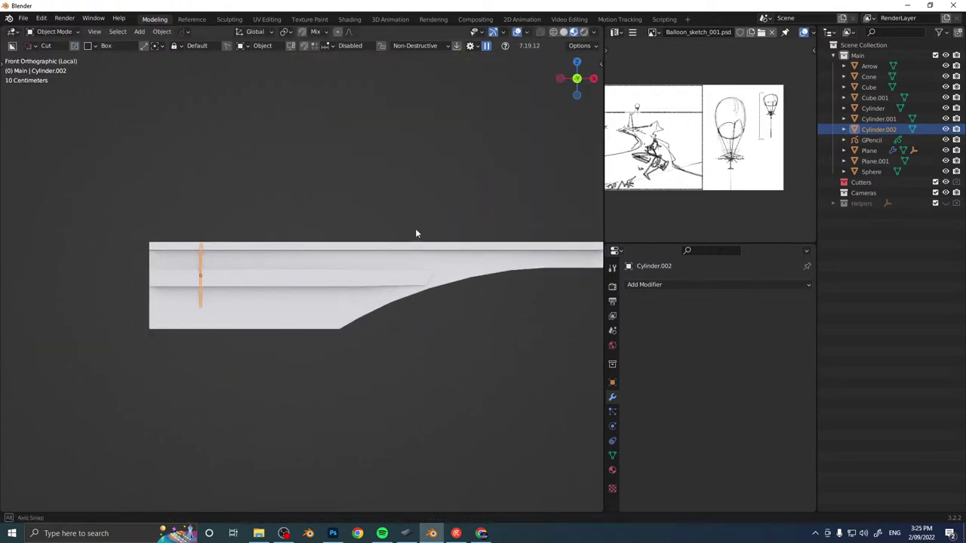
{"action": "key", "text": "g"}
{"action": "left_click", "coordinate": [280, 230]}
Scale the diagonal strut up uniformly so it reaches past the deck and the lower side wall.
{"action": "key", "text": "s"}
{"action": "key", "text": "z"}
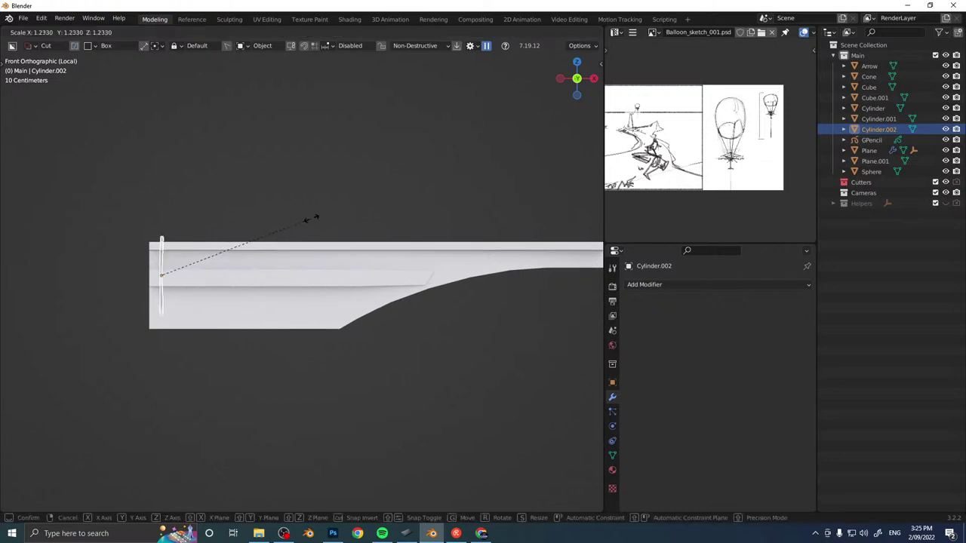
{"action": "left_click", "coordinate": [362, 210]}
Move the strut's upper end vertices down and inward so the end sits against the underside of the deck.
{"action": "key", "text": "KP_3"}
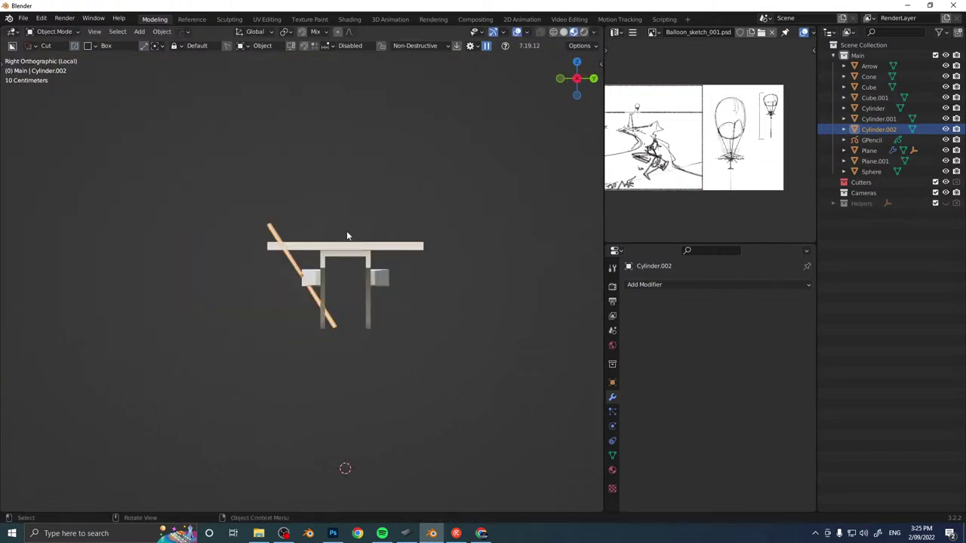
{"action": "key", "text": "Tab"}
{"action": "left_click", "coordinate": [284, 192]}
{"action": "left_click_drag", "start_coordinate": [241, 187], "coordinate": [284, 237]}
{"action": "key", "text": "g"}
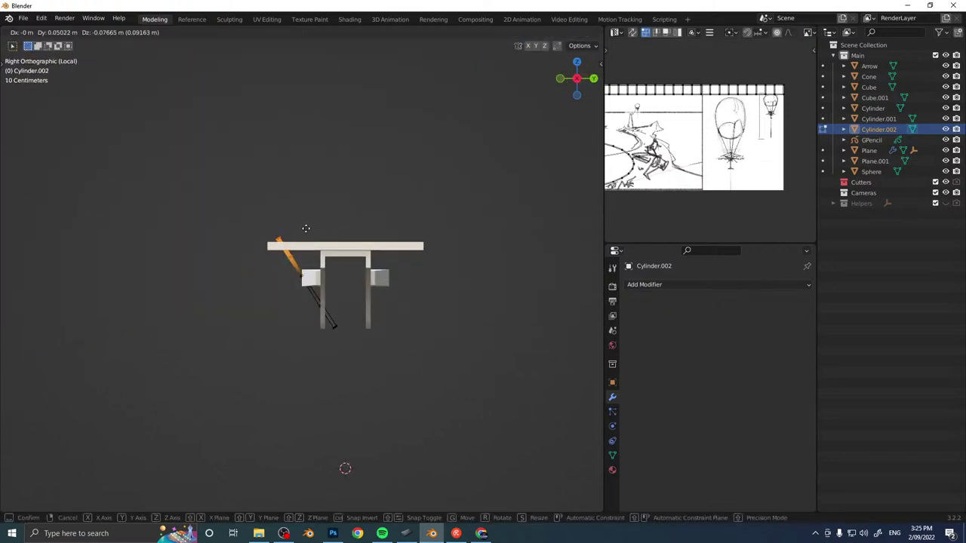
{"action": "left_click", "coordinate": [310, 234]}
Edge-slide the strut's lower end upward so it stops at the side wall of the beam.
{"action": "left_click", "coordinate": [329, 324]}
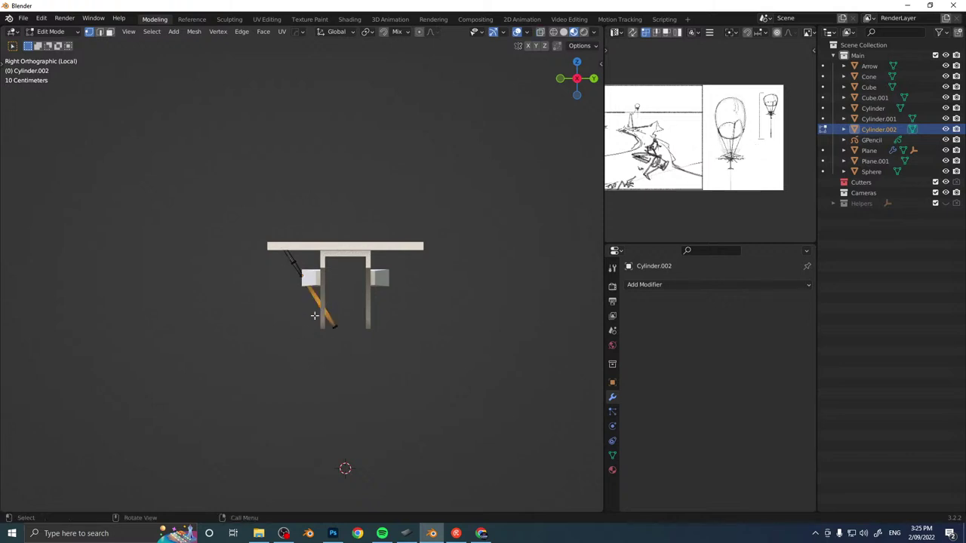
{"action": "key", "text": "g"}
{"action": "key", "text": "g"}
{"action": "left_click", "coordinate": [344, 283]}
{"action": "left_click_drag", "start_coordinate": [356, 305], "coordinate": [295, 358]}
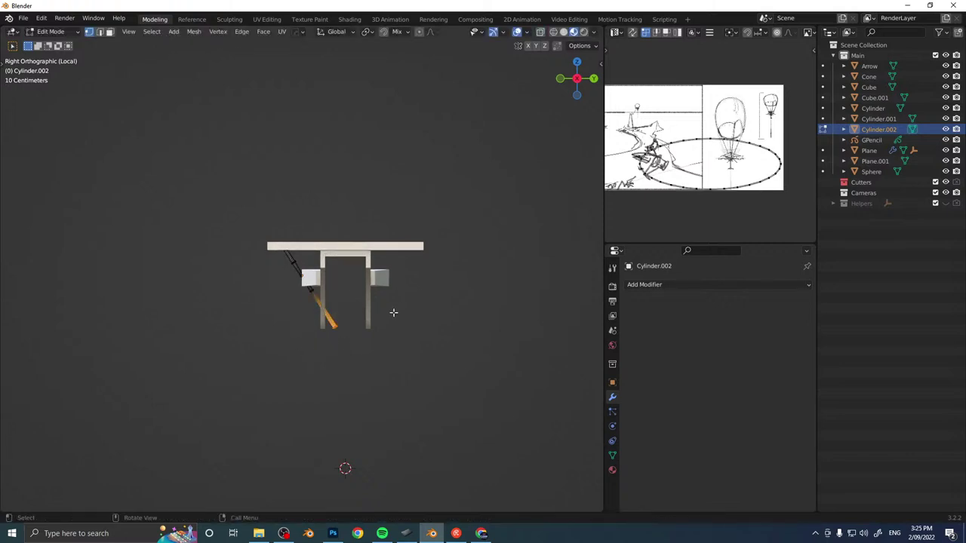
{"action": "key", "text": "g"}
{"action": "key", "text": "g"}
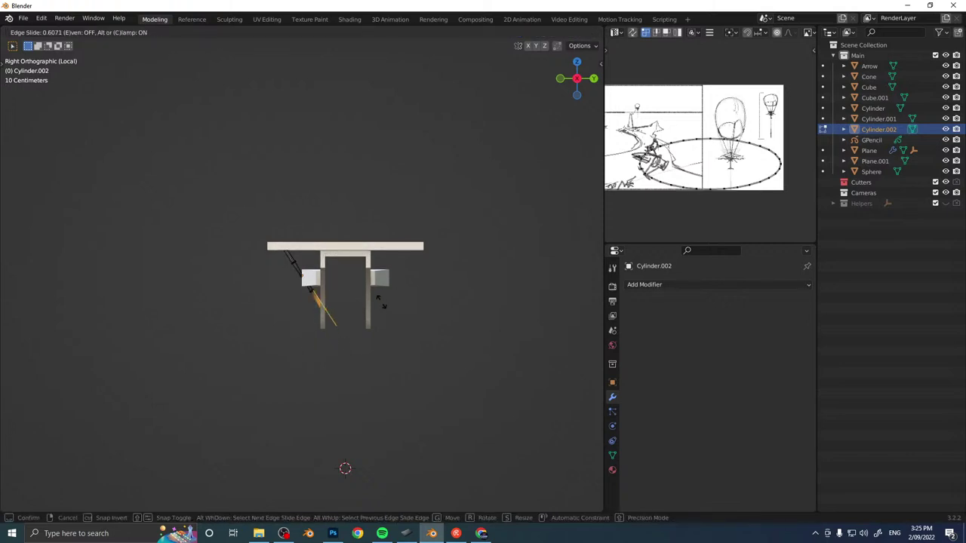
{"action": "left_click", "coordinate": [382, 303]}
{"action": "middle_click_drag", "start_coordinate": [377, 302], "coordinate": [461, 295]}
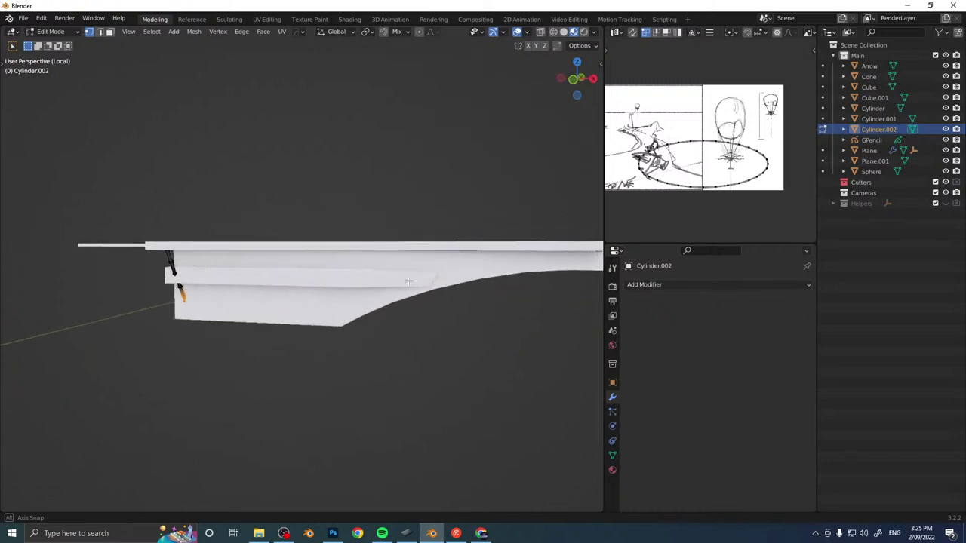
{"action": "key", "text": "Tab"}
Duplicate the strut about 0.178 m along X and repeat the duplication five times to form an evenly spaced row.
{"action": "scroll", "coordinate": [239, 278], "scroll_direction": "down", "scroll_amount": 3}
{"action": "mouse_move", "coordinate": [239, 278]}
{"action": "middle_mouse_down"}
{"action": "mouse_move", "coordinate": [259, 276]}
{"action": "mouse_move", "coordinate": [248, 269]}
{"action": "middle_mouse_up"}
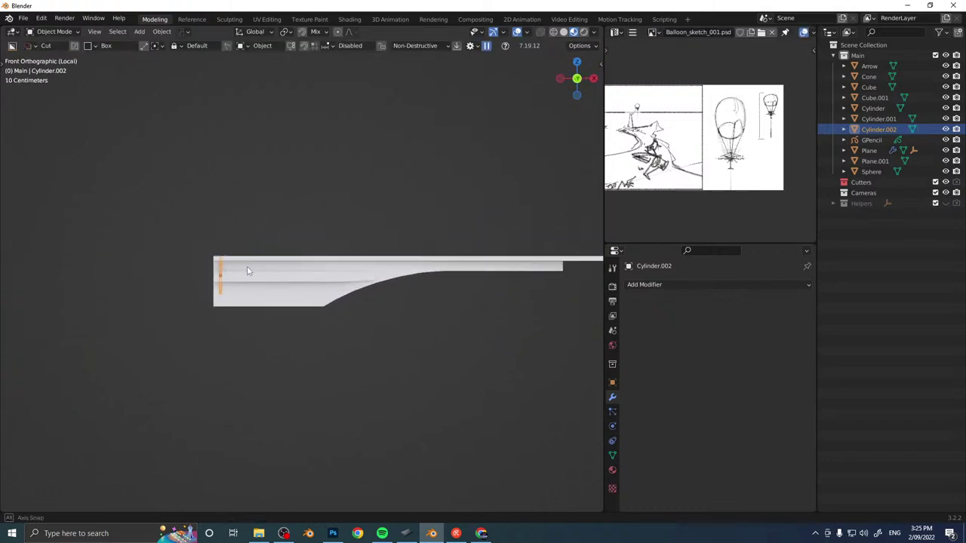
{"action": "key", "text": "shift+d"}
{"action": "key", "text": "x"}
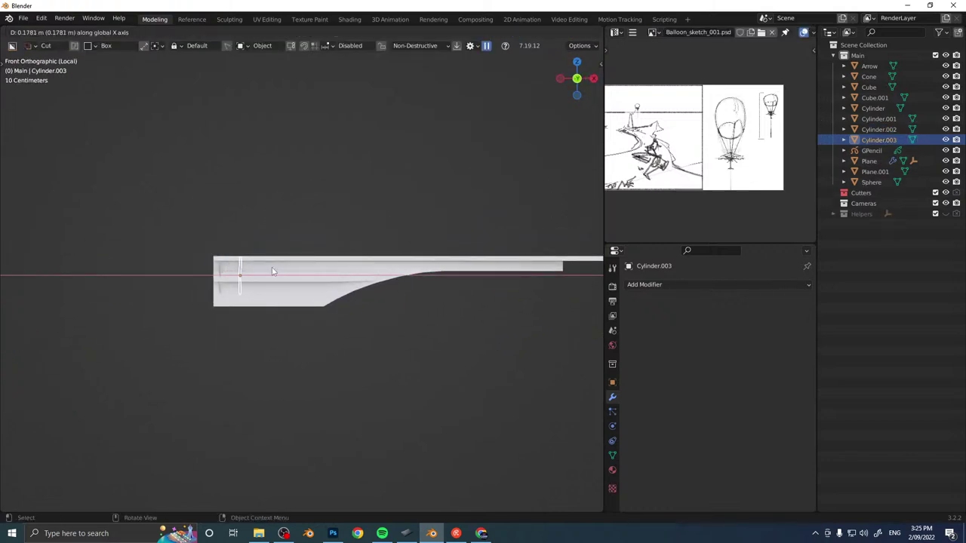
{"action": "left_click", "coordinate": [273, 271]}
{"action": "key", "text": "shift+r"}
{"action": "key", "text": "shift+r"}
{"action": "key", "text": "shift+r"}
{"action": "key", "text": "shift+r"}
{"action": "key", "text": "shift+r"}
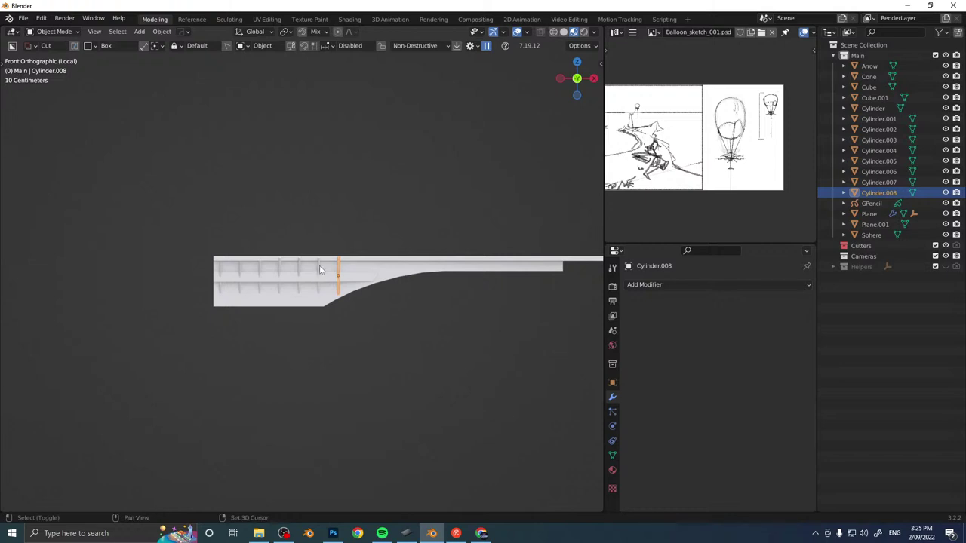
Select all seven struts along the beam and join them into one object.
{"action": "left_click", "coordinate": [318, 271], "text": "shift"}
{"action": "left_click", "coordinate": [299, 270], "text": "shift"}
{"action": "left_click", "coordinate": [280, 270], "text": "shift"}
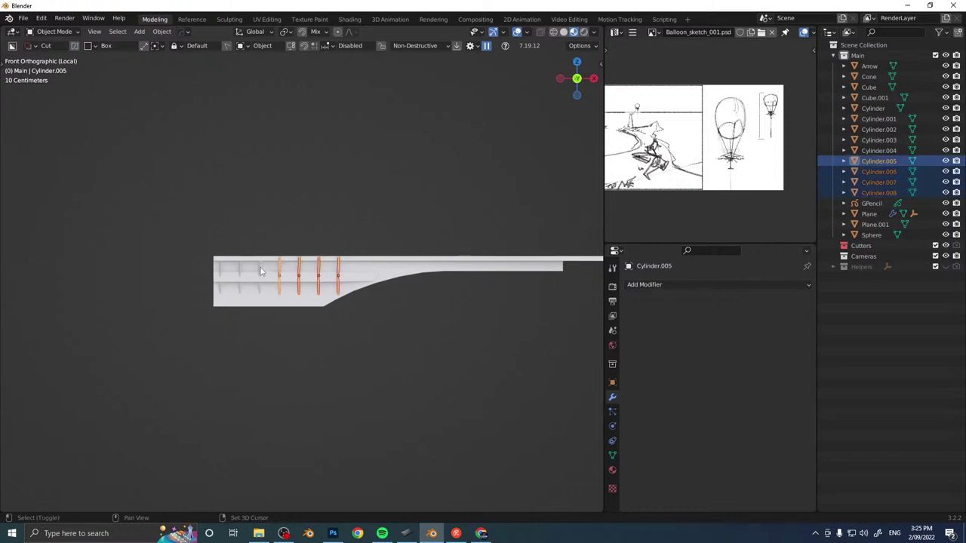
{"action": "left_click", "coordinate": [260, 270], "text": "shift"}
{"action": "left_click", "coordinate": [240, 270], "text": "shift"}
{"action": "left_click", "coordinate": [220, 271], "text": "shift"}
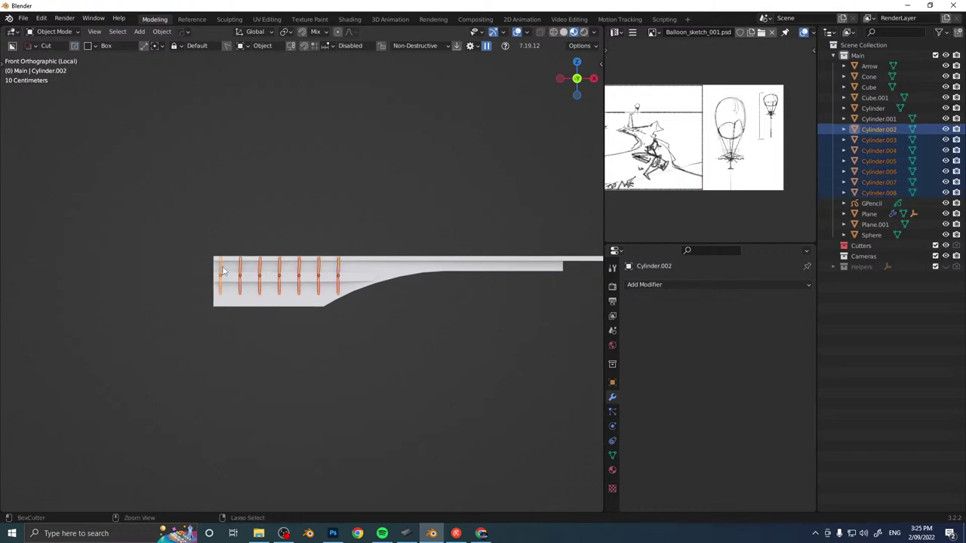
{"action": "key", "text": "ctrl+j"}
Add a lattice deformer around the joined struts with HOps and set its X resolution to 3 points.
{"action": "middle_click_drag", "start_coordinate": [375, 266], "coordinate": [233, 321]}
{"action": "scroll", "coordinate": [232, 215], "scroll_direction": "up", "scroll_amount": 3}
{"action": "middle_click_drag", "start_coordinate": [343, 293], "coordinate": [329, 241]}
{"action": "key", "text": "q"}
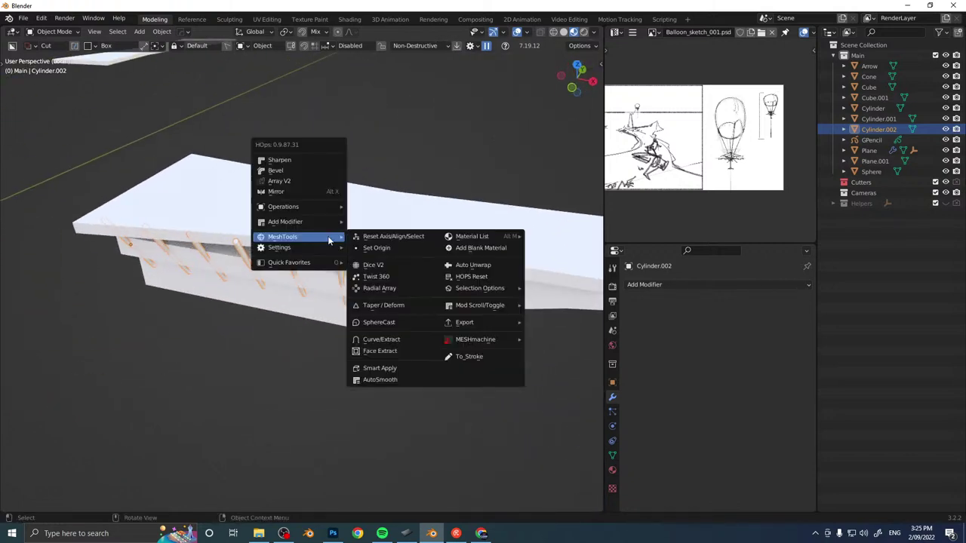
{"action": "mouse_move", "coordinate": [326, 222]}
{"action": "left_click", "coordinate": [467, 222]}
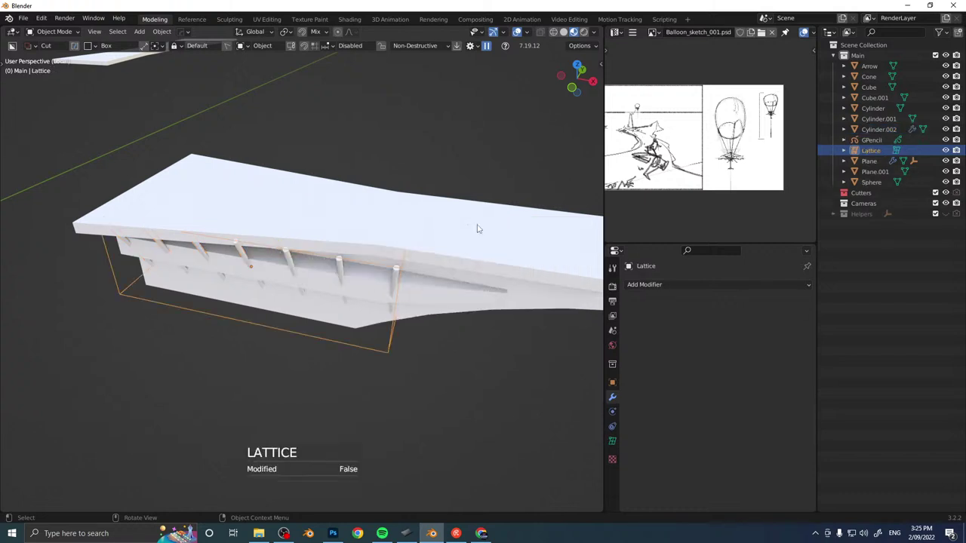
{"action": "key", "text": "q"}
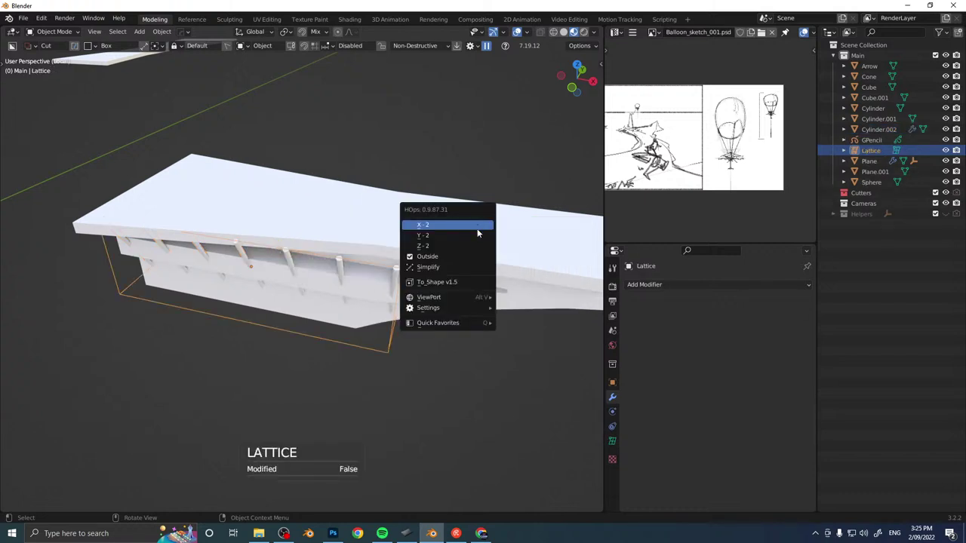
{"action": "left_click", "coordinate": [477, 233]}
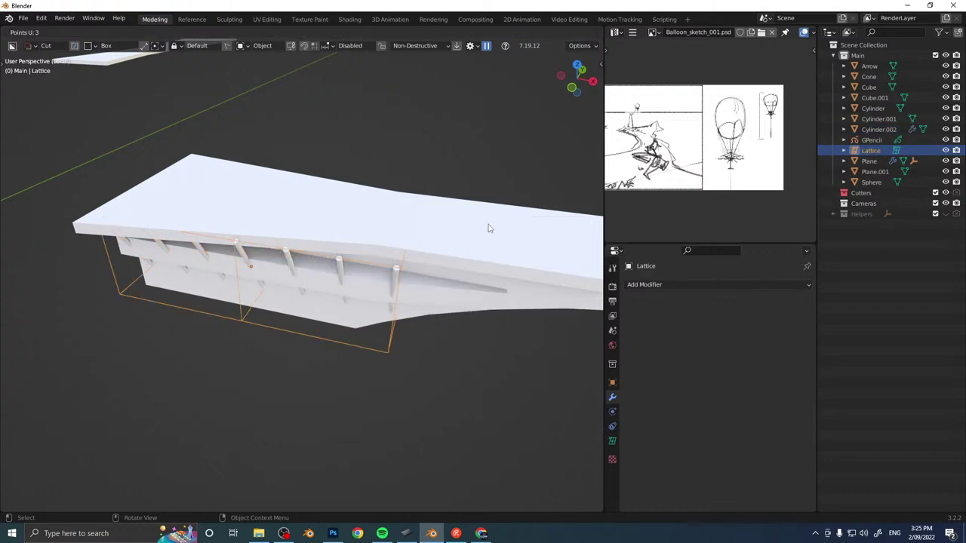
Edit the lattice and move its points inward, including along Y, so the strut row follows the deck's tapering edge.
{"action": "key", "text": "Tab"}
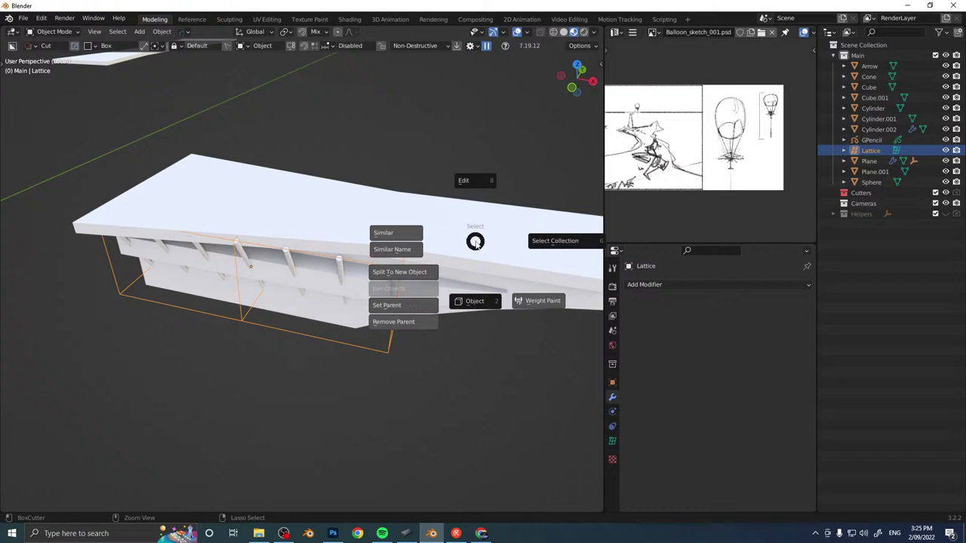
{"action": "left_click", "coordinate": [470, 189]}
{"action": "middle_click_drag", "start_coordinate": [468, 184], "coordinate": [398, 201]}
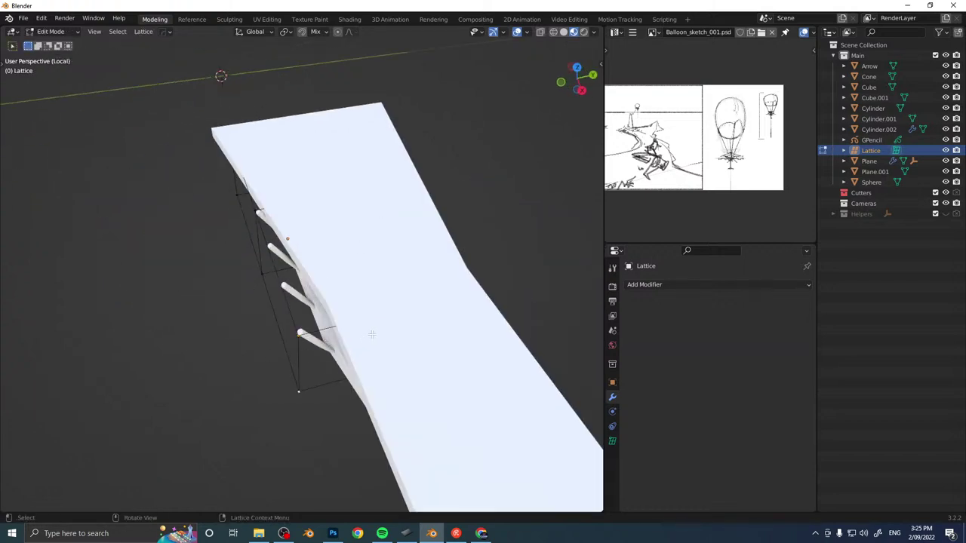
{"action": "key", "text": "g"}
{"action": "left_click", "coordinate": [336, 286]}
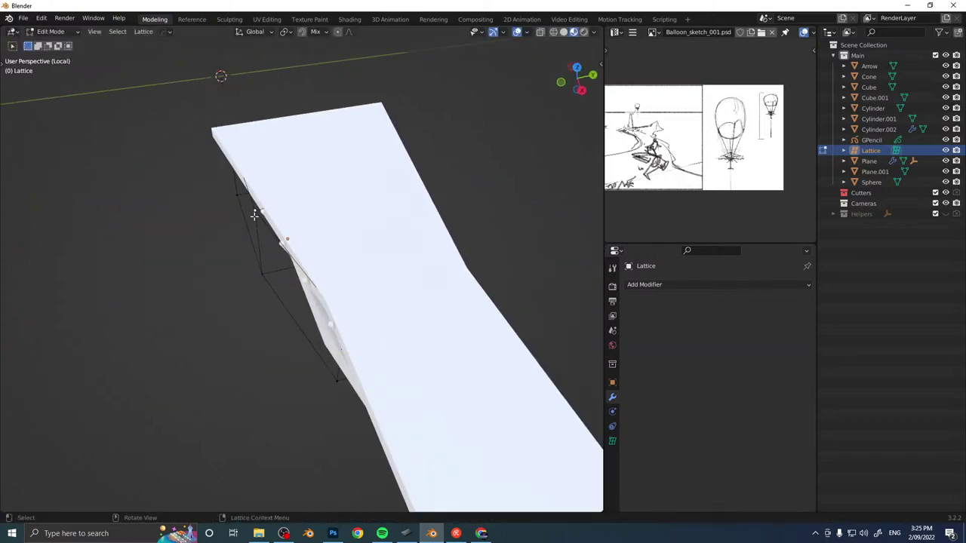
{"action": "key", "text": "g"}
{"action": "key", "text": "y"}
{"action": "left_click", "coordinate": [322, 225]}
{"action": "middle_click_drag", "start_coordinate": [323, 228], "coordinate": [349, 225]}
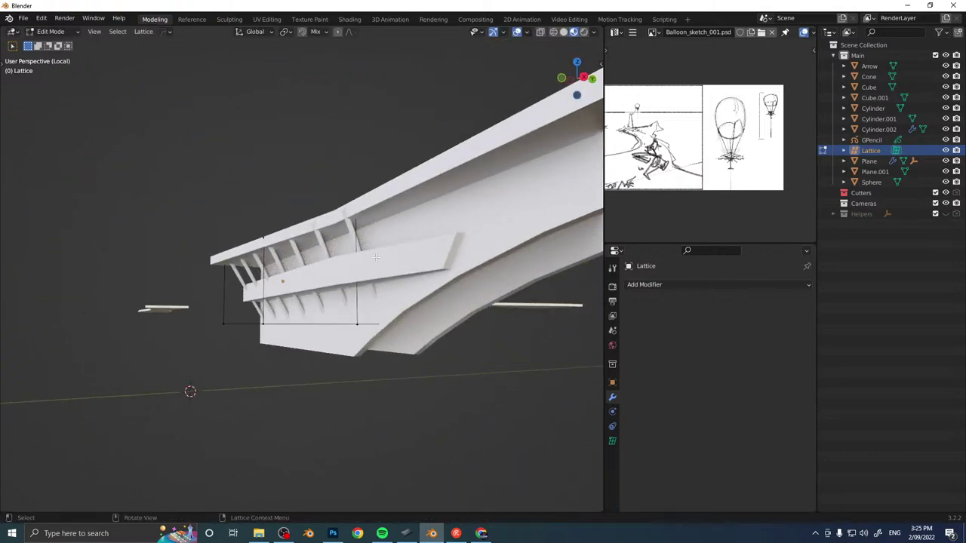
{"action": "middle_click_drag", "start_coordinate": [376, 258], "coordinate": [402, 228]}
{"action": "key", "text": "g"}
{"action": "key", "text": "x"}
{"action": "right_click", "coordinate": [414, 216]}
Shift the selected lattice points about 0.4 m along X and slightly inward along Y, and finish editing the lattice.
{"action": "key", "text": "g"}
{"action": "key", "text": "x"}
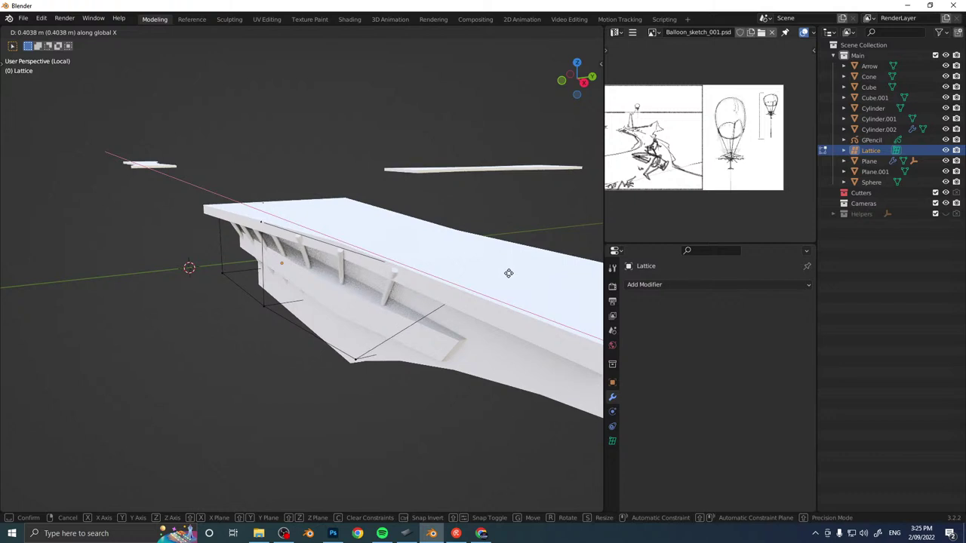
{"action": "left_click", "coordinate": [508, 273]}
{"action": "middle_click_drag", "start_coordinate": [486, 256], "coordinate": [464, 260]}
{"action": "key", "text": "g"}
{"action": "key", "text": "y"}
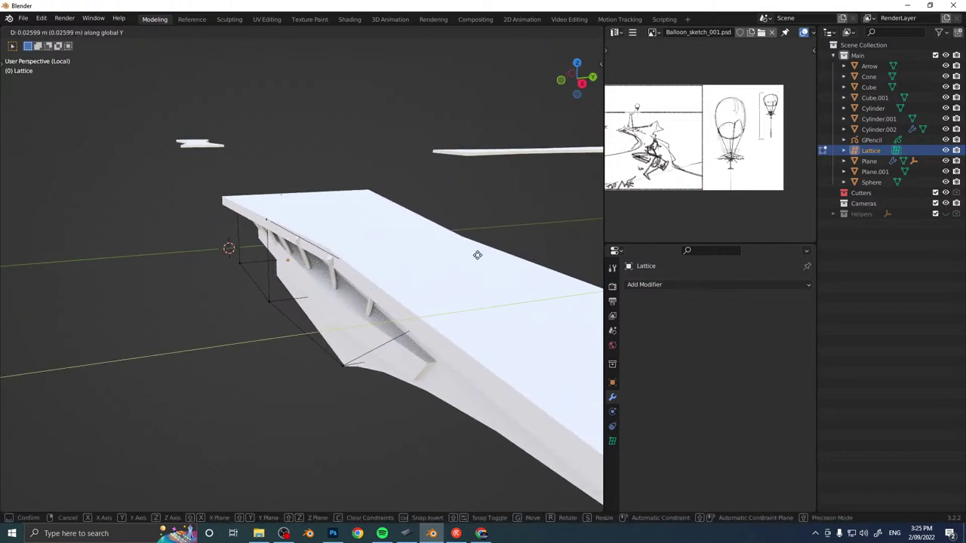
{"action": "left_click", "coordinate": [496, 255]}
{"action": "middle_click_drag", "start_coordinate": [496, 254], "coordinate": [538, 228]}
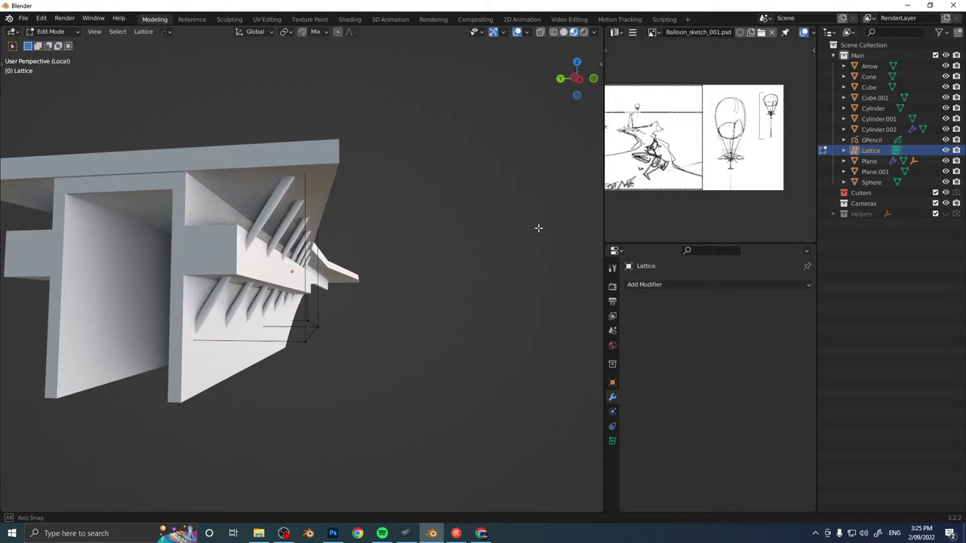
{"action": "key", "text": "Tab"}
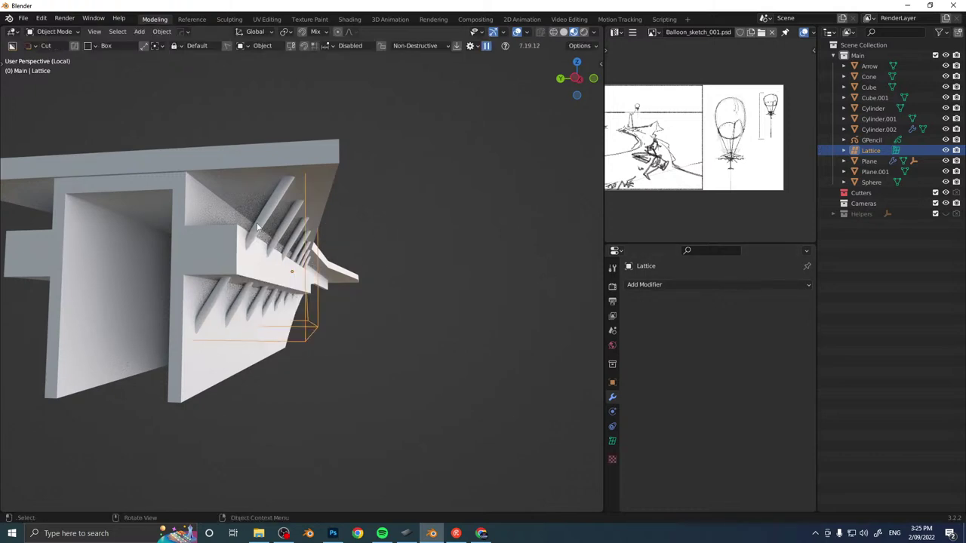
Apply the Lattice modifier on the strut row.
{"action": "left_click", "coordinate": [286, 230]}
{"action": "left_click", "coordinate": [778, 302]}
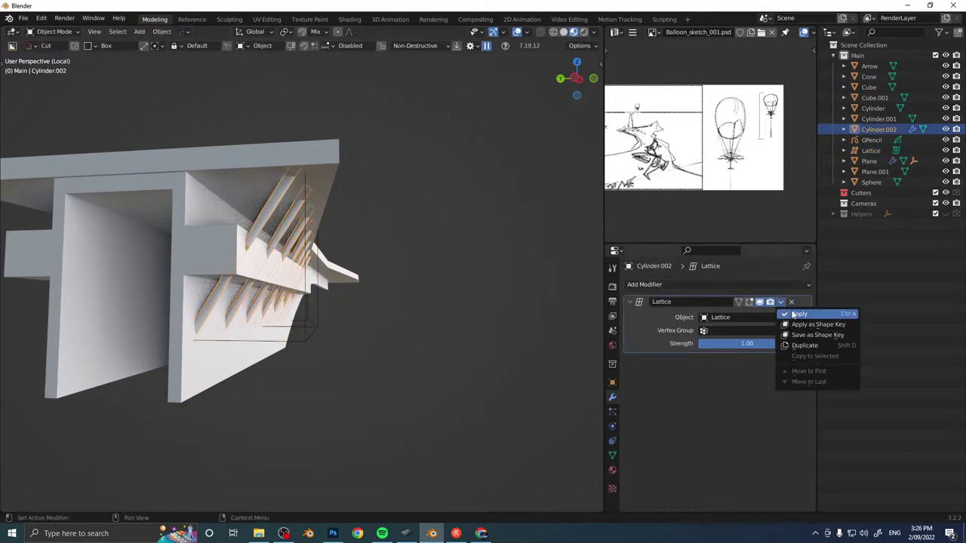
{"action": "left_click", "coordinate": [789, 315]}
Find the add-ons matching "mod" in the preferences and enable Interface: Modifier Tools.
{"action": "key", "text": "ctrl+alt+u"}
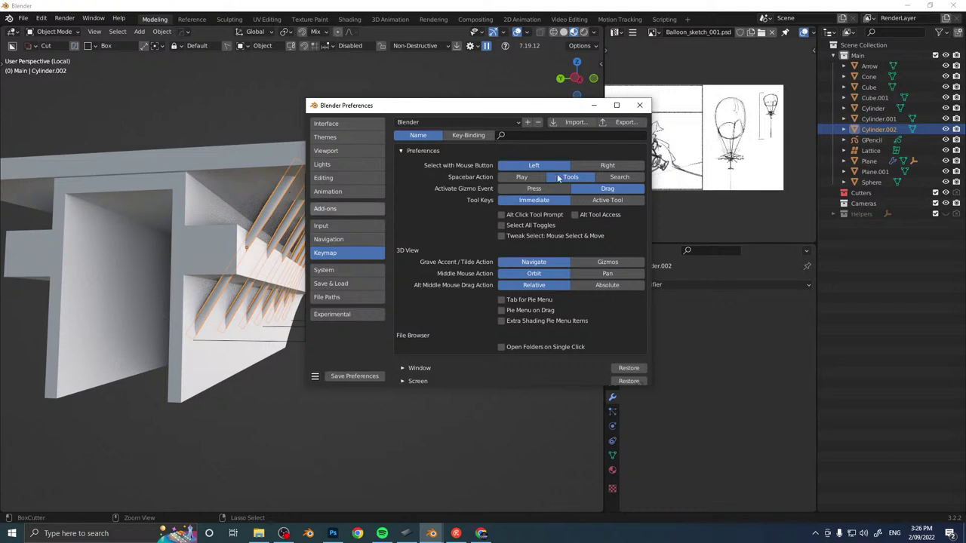
{"action": "left_click", "coordinate": [347, 208]}
{"action": "left_click", "coordinate": [557, 136]}
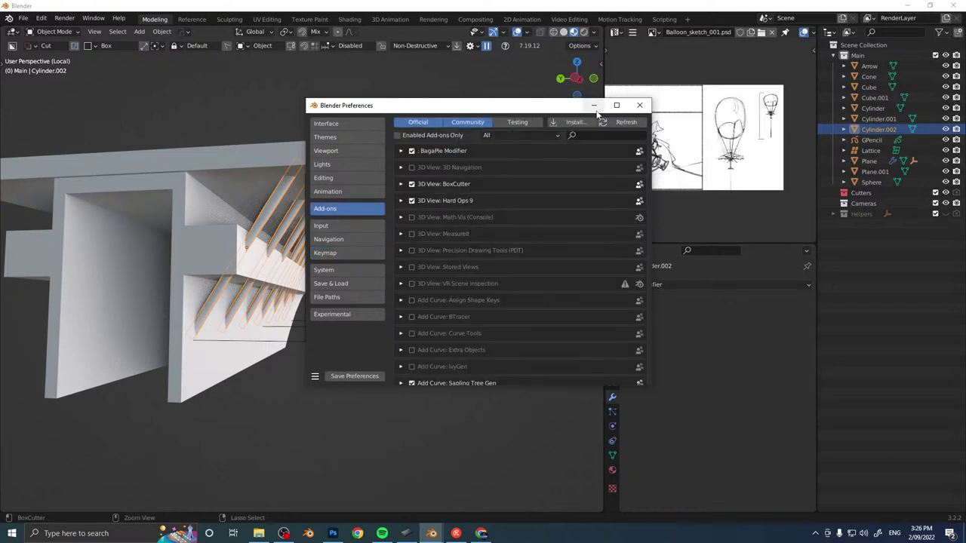
{"action": "type", "text": "mod"}
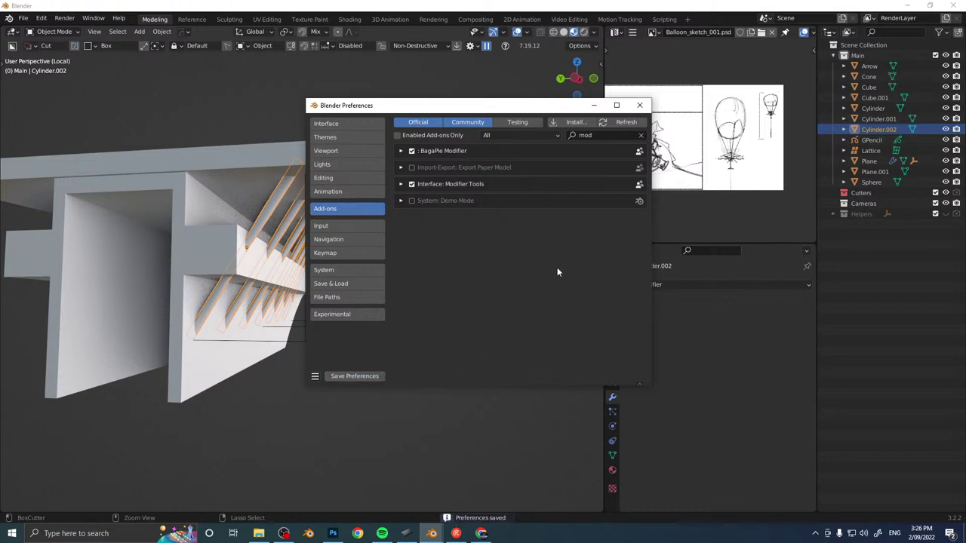
{"action": "left_click", "coordinate": [641, 105]}
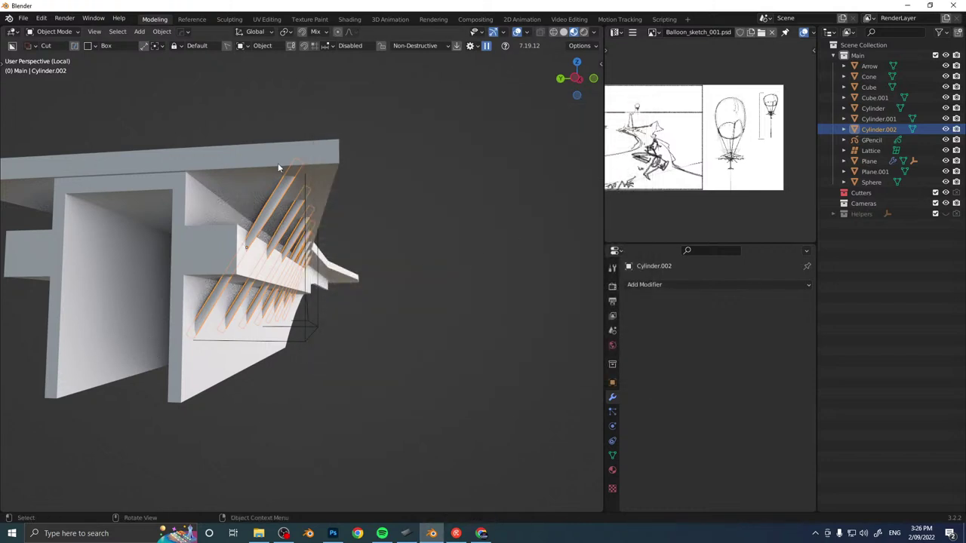
Delete the leftover lattice object around the struts.
{"action": "middle_click_drag", "start_coordinate": [278, 166], "coordinate": [290, 215]}
{"action": "left_click", "coordinate": [283, 343]}
{"action": "left_click", "coordinate": [280, 364]}
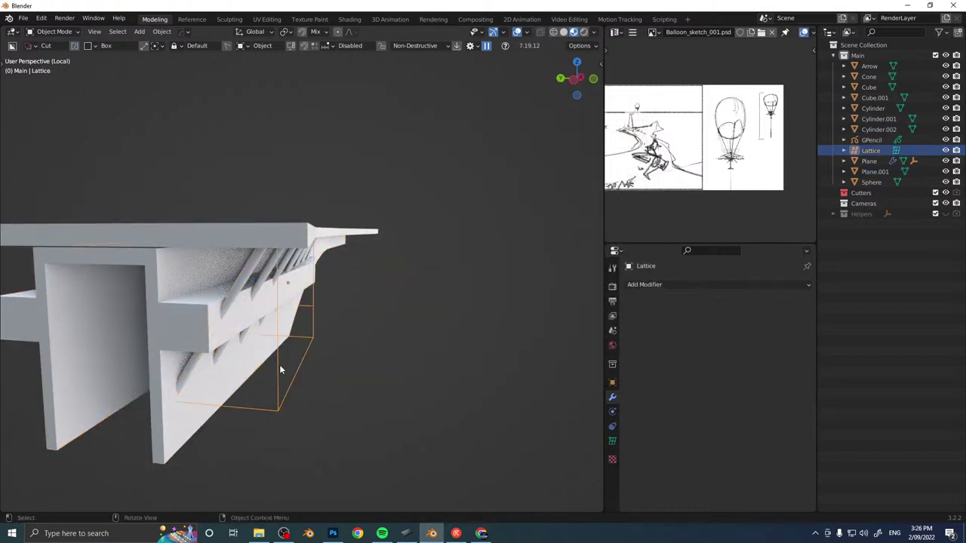
{"action": "key", "text": "Delete"}
Mirror the strut row across the Y axis, using the deck object Plane as the mirror object.
{"action": "left_click", "coordinate": [241, 293]}
{"action": "left_click", "coordinate": [175, 306]}
{"action": "left_click", "coordinate": [243, 288]}
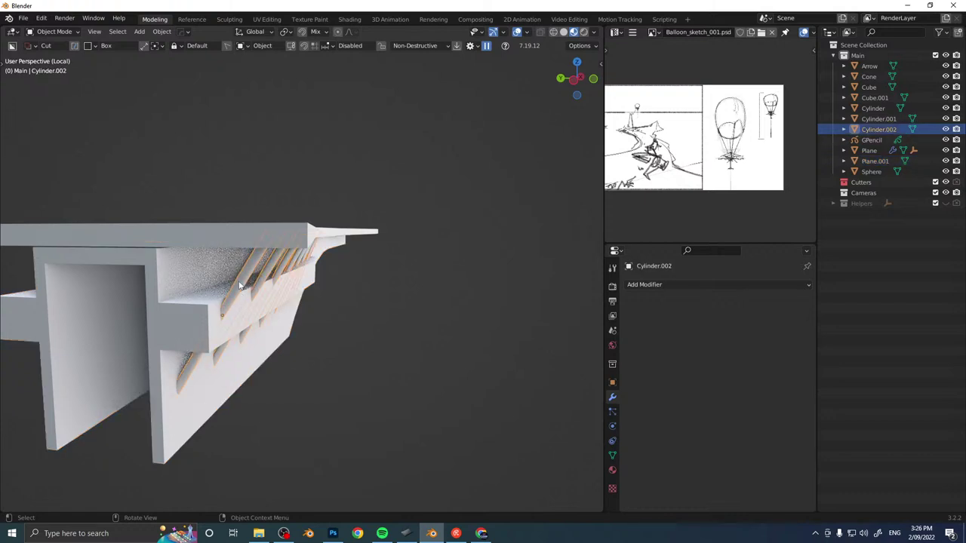
{"action": "key", "text": "alt+x"}
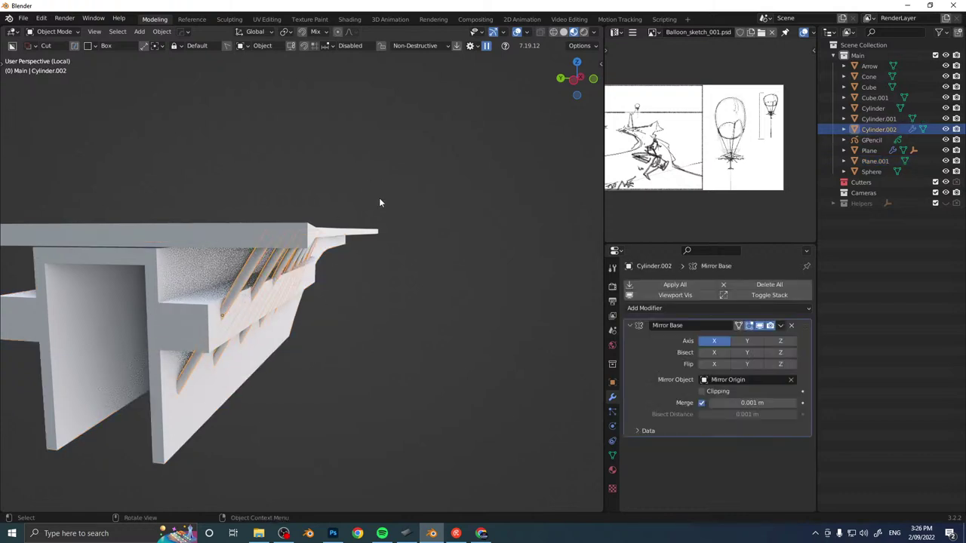
{"action": "left_click", "coordinate": [792, 379]}
{"action": "left_click", "coordinate": [118, 231]}
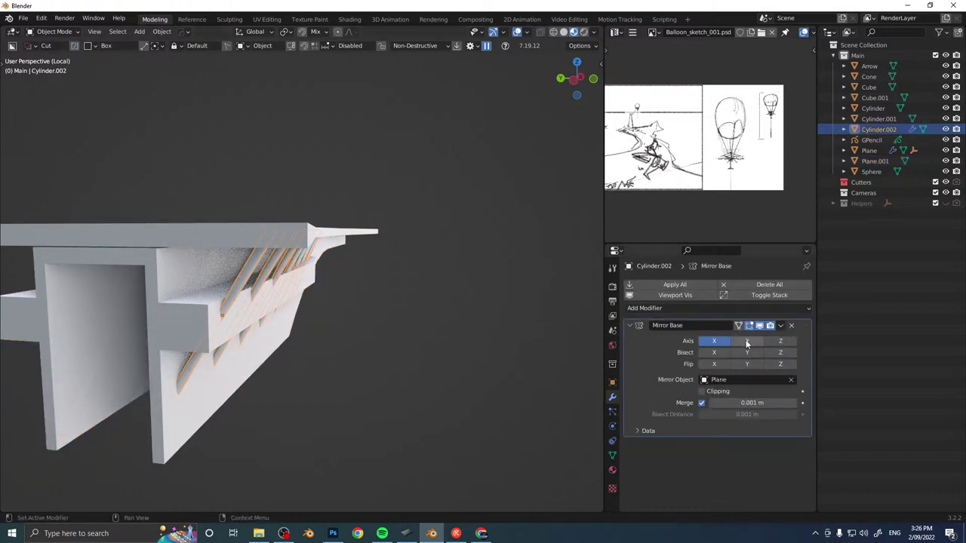
{"action": "scroll", "coordinate": [102, 247], "scroll_direction": "down", "scroll_amount": 4}
{"action": "middle_click_drag", "start_coordinate": [102, 246], "coordinate": [179, 265]}
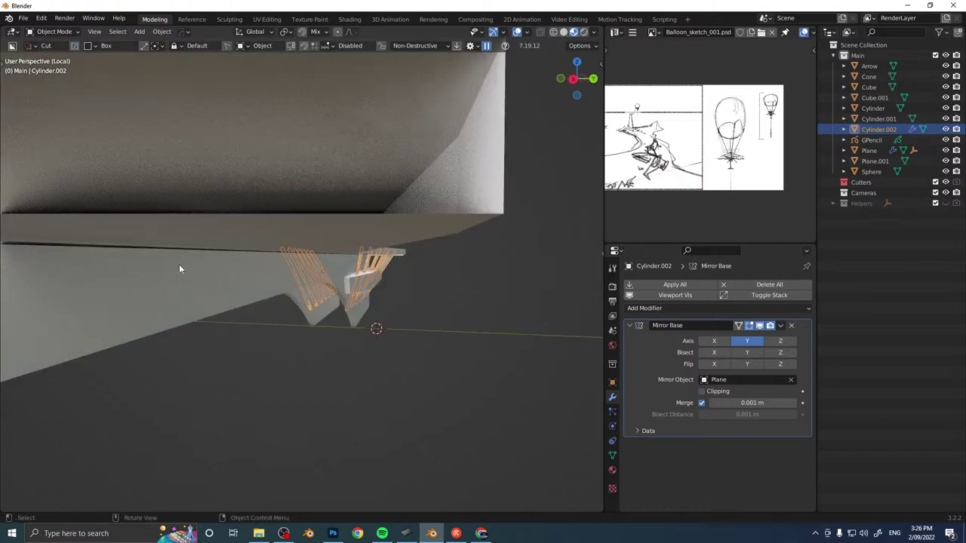
Duplicate the end strut of the row and place the copy about 0.35 m beyond the deck's end along X.
{"action": "scroll", "coordinate": [364, 303], "scroll_direction": "down", "scroll_amount": 4}
{"action": "mouse_move", "coordinate": [364, 308]}
{"action": "middle_mouse_down"}
{"action": "mouse_move", "coordinate": [360, 352]}
{"action": "mouse_move", "coordinate": [264, 330]}
{"action": "mouse_move", "coordinate": [227, 308]}
{"action": "mouse_move", "coordinate": [261, 278]}
{"action": "mouse_move", "coordinate": [241, 313]}
{"action": "mouse_move", "coordinate": [295, 325]}
{"action": "mouse_move", "coordinate": [265, 320]}
{"action": "mouse_move", "coordinate": [390, 309]}
{"action": "mouse_move", "coordinate": [395, 319]}
{"action": "mouse_move", "coordinate": [413, 249]}
{"action": "mouse_move", "coordinate": [241, 281]}
{"action": "mouse_move", "coordinate": [303, 281]}
{"action": "mouse_move", "coordinate": [358, 306]}
{"action": "mouse_move", "coordinate": [351, 310]}
{"action": "middle_mouse_up"}
{"action": "scroll", "coordinate": [350, 310], "scroll_direction": "up", "scroll_amount": 2}
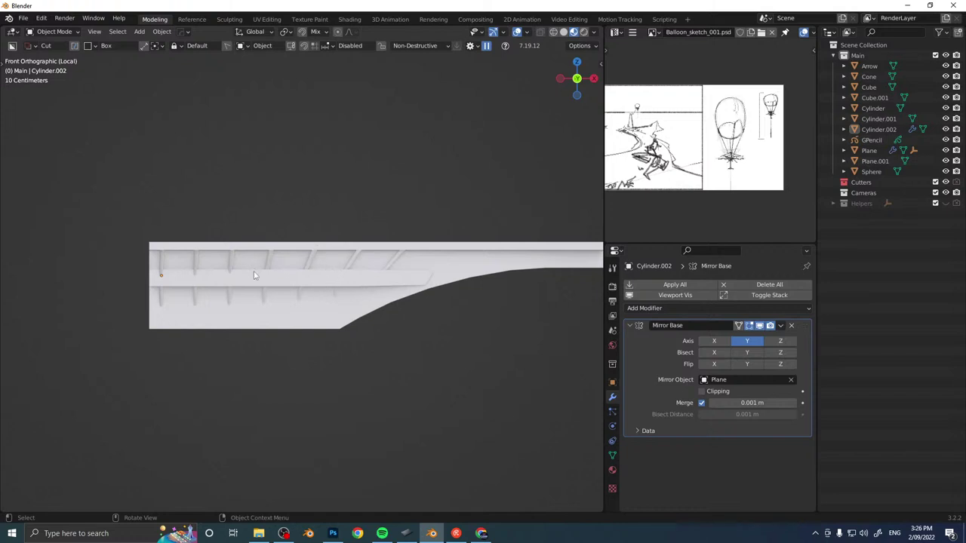
{"action": "left_click", "coordinate": [160, 260]}
{"action": "left_click_drag", "start_coordinate": [117, 225], "coordinate": [177, 345]}
{"action": "key", "text": "g"}
{"action": "key", "text": "x"}
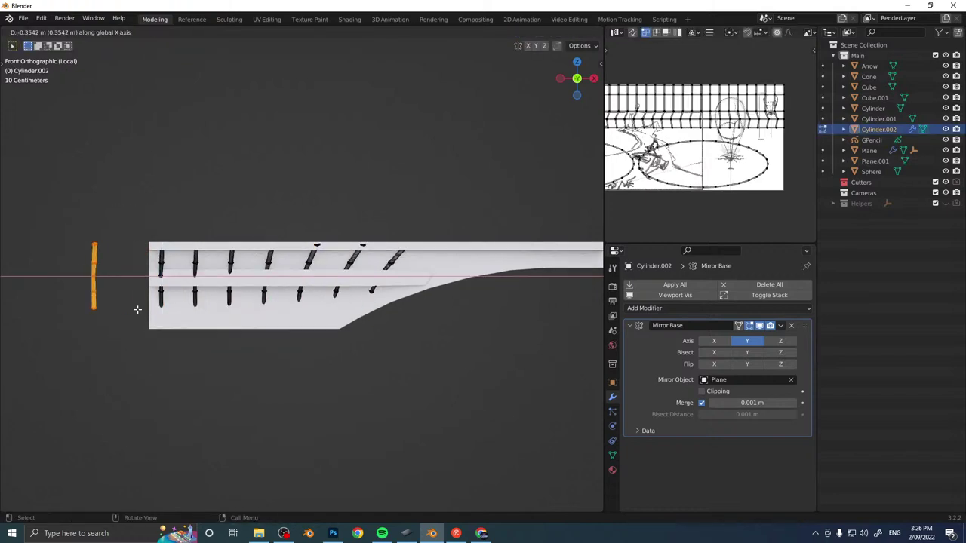
{"action": "left_click", "coordinate": [138, 308]}
Separate the copied strut into its own object and remove its Mirror modifier.
{"action": "key", "text": "p"}
{"action": "key", "text": "Return"}
{"action": "left_click", "coordinate": [791, 325]}
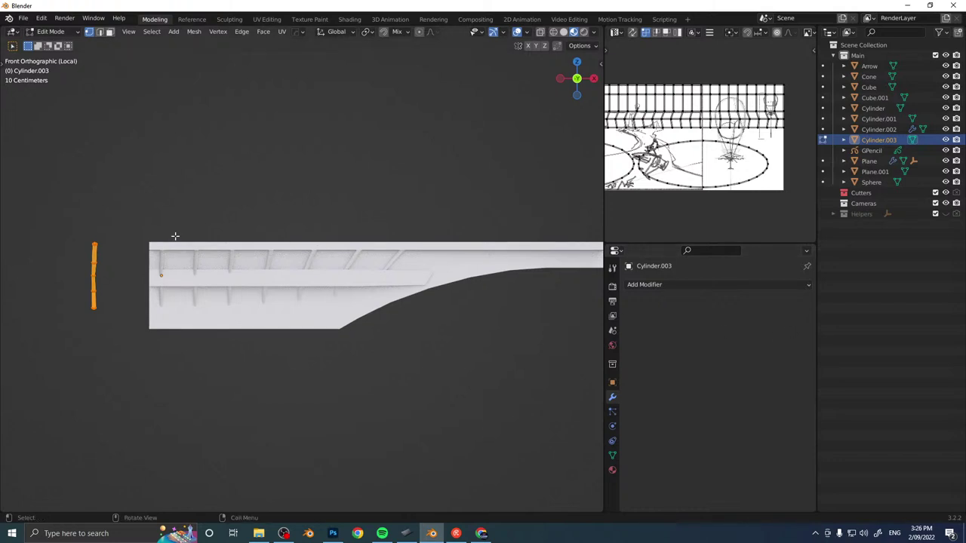
Rotate the separated strut about 30° to stand upright in the side view and move it along Y clear of the deck.
{"action": "middle_click_drag", "start_coordinate": [175, 236], "coordinate": [294, 223]}
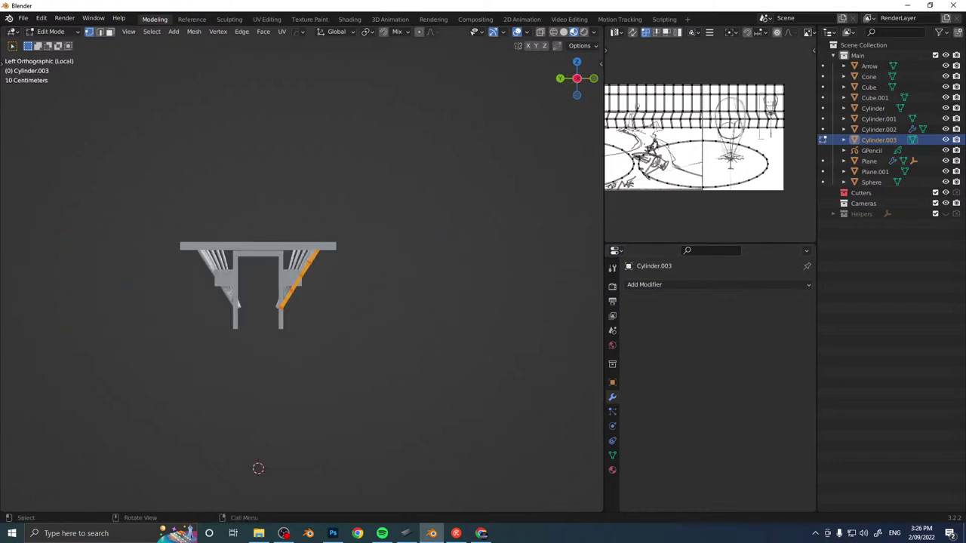
{"action": "key", "text": "r"}
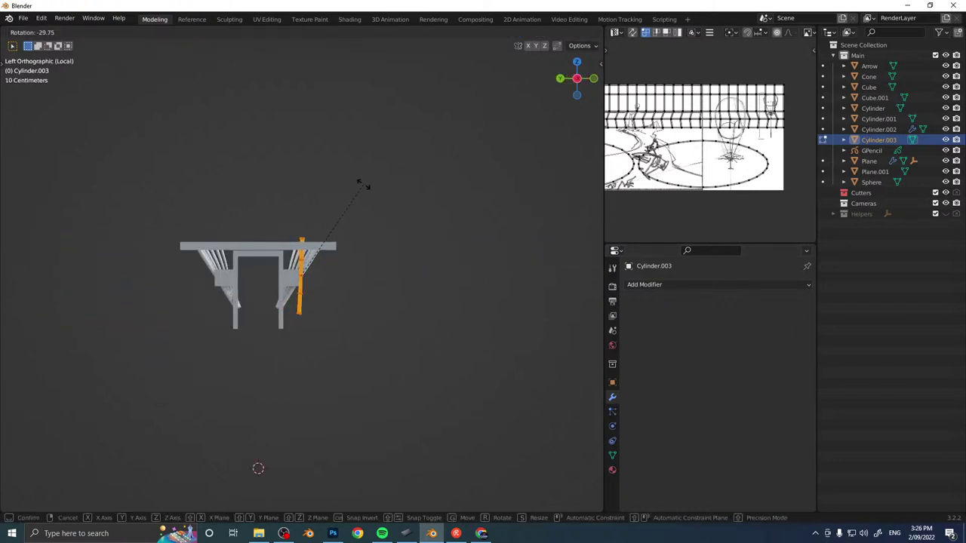
{"action": "left_click", "coordinate": [360, 184]}
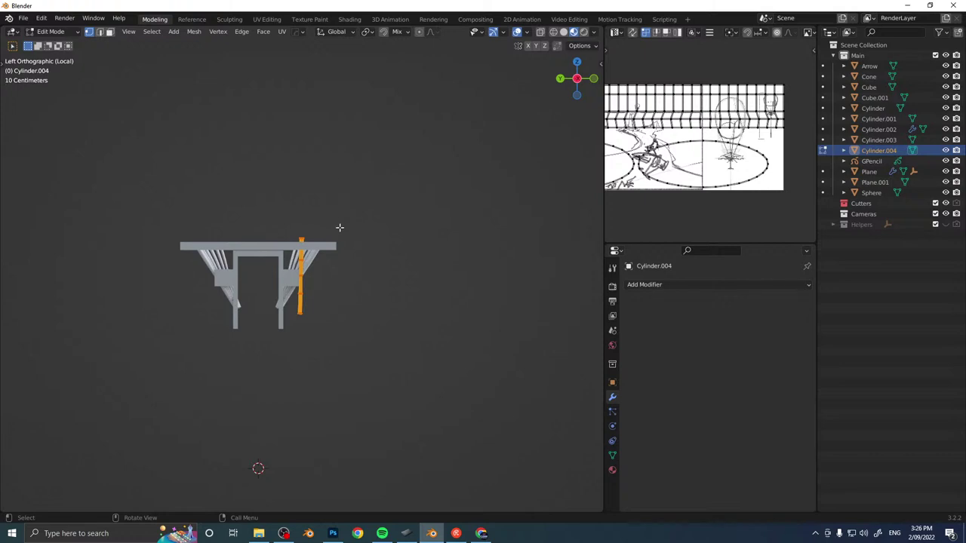
{"action": "key", "text": "Tab"}
{"action": "key", "text": "g"}
{"action": "key", "text": "y"}
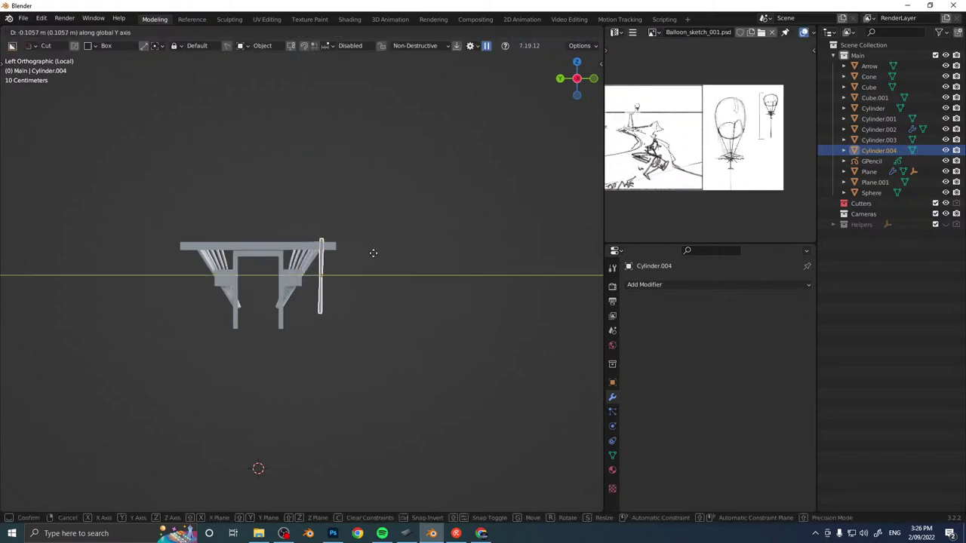
{"action": "left_click", "coordinate": [433, 261]}
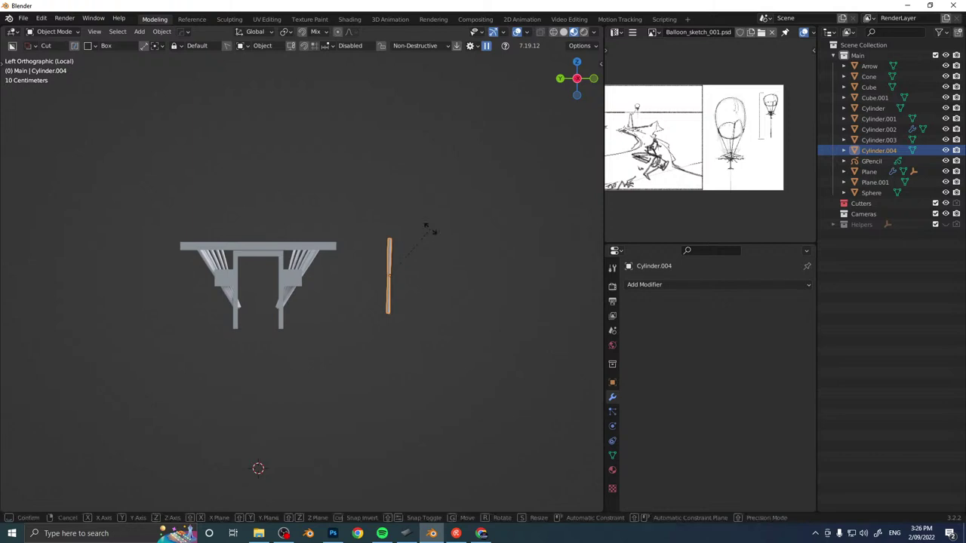
Tilt the strut diagonally and create a copy mirrored along Y to form a cross.
{"action": "key", "text": "r"}
{"action": "left_click", "coordinate": [446, 253]}
{"action": "key", "text": "shift+d"}
{"action": "right_click", "coordinate": [445, 248]}
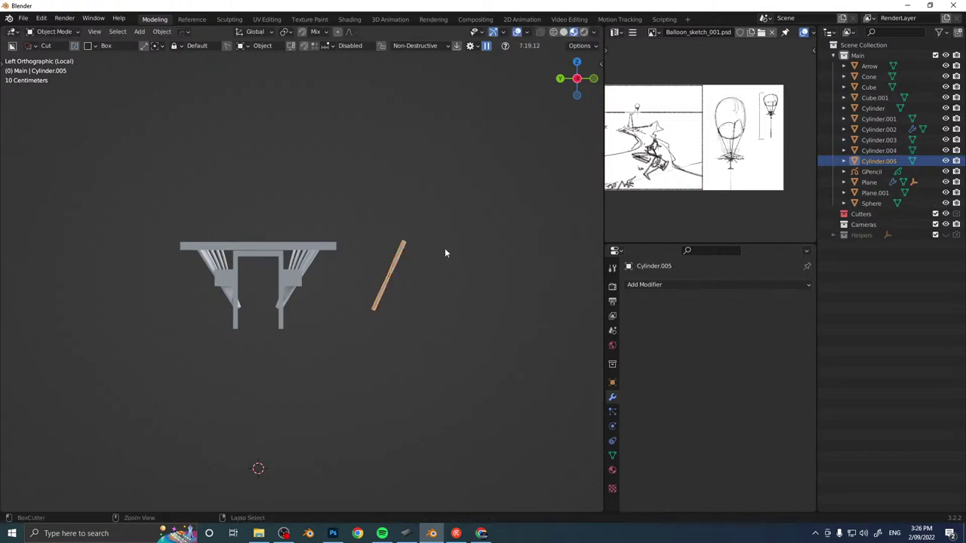
{"action": "key", "text": "ctrl+m"}
{"action": "key", "text": "y"}
{"action": "left_click", "coordinate": [445, 248]}
Join the two crossed struts into one X-shaped brace and centre it between the side beams.
{"action": "middle_click_drag", "start_coordinate": [441, 250], "coordinate": [314, 257]}
{"action": "left_click", "coordinate": [446, 261], "text": "shift"}
{"action": "key", "text": "ctrl+j"}
{"action": "scroll", "coordinate": [449, 262], "scroll_direction": "down", "scroll_amount": 3}
{"action": "key", "text": "Tab"}
{"action": "key", "text": "s"}
{"action": "key", "text": "z"}
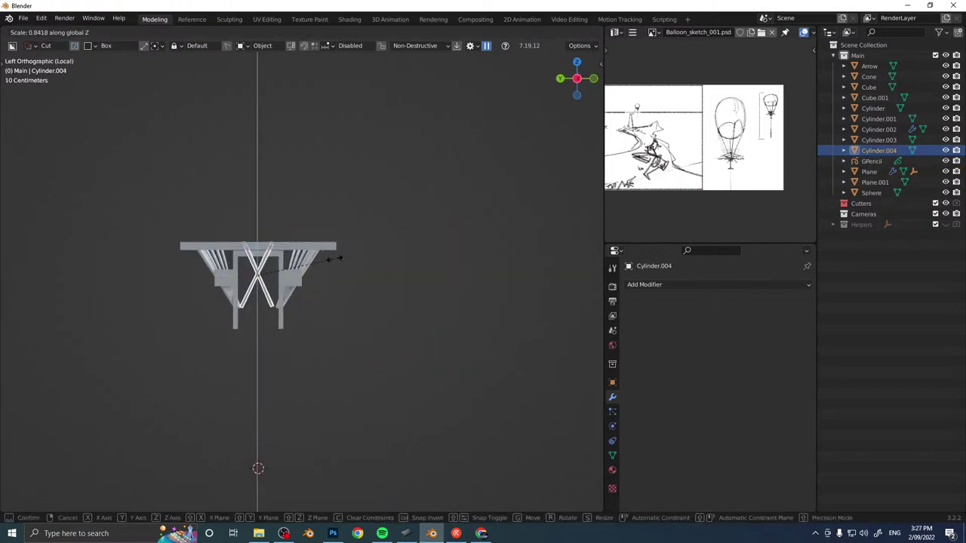
{"action": "right_click", "coordinate": [309, 259]}
Apply the X brace's rotation and scale it along Z to about 0.56.
{"action": "key", "text": "ctrl+a"}
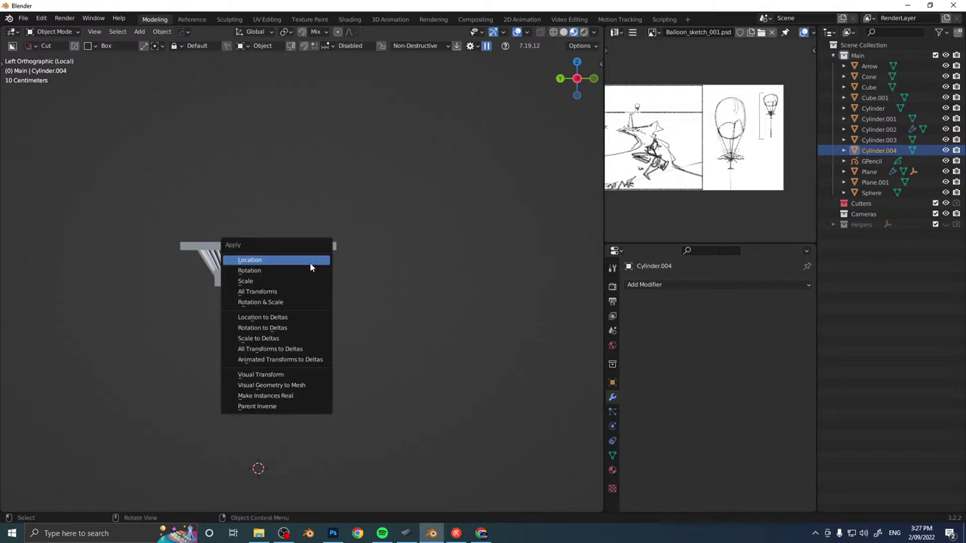
{"action": "left_click", "coordinate": [312, 270]}
{"action": "key", "text": "s"}
{"action": "key", "text": "z"}
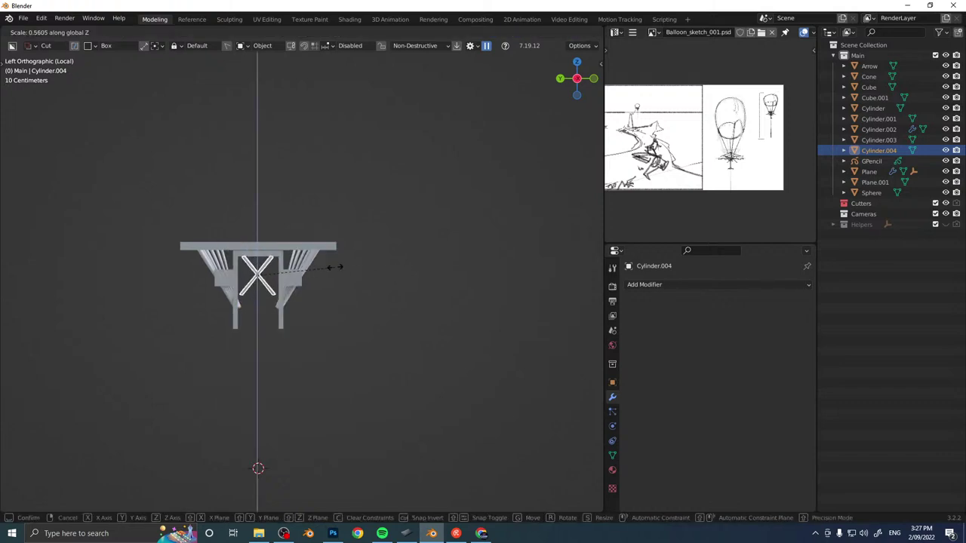
Lower the X brace about 0.07 m along Z so it spans between the side beams.
{"action": "key", "text": "z"}
{"action": "key", "text": "z"}
{"action": "key", "text": "z"}
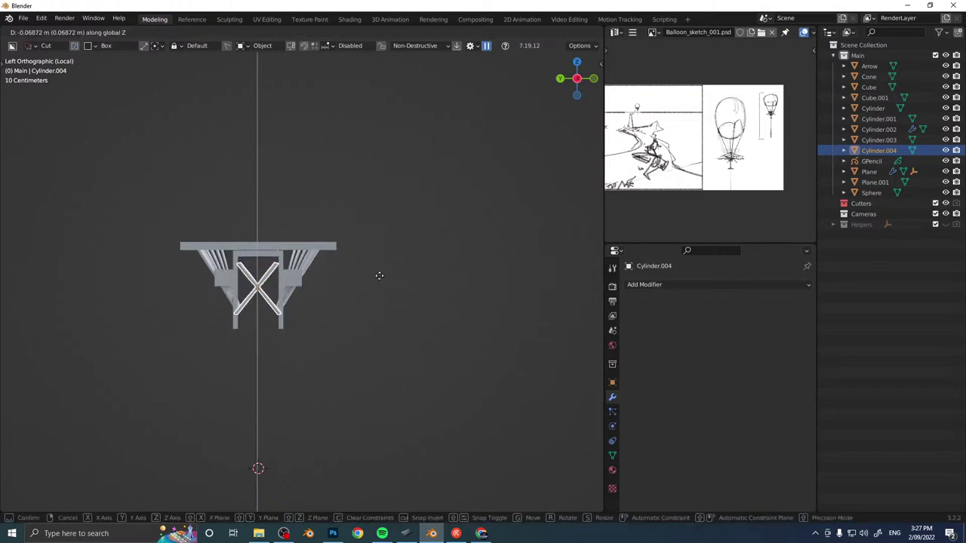
{"action": "left_click", "coordinate": [378, 264]}
Duplicate the X brace about 0.2 m along X and repeat the duplication four times under the deck.
{"action": "mouse_move", "coordinate": [378, 263]}
{"action": "middle_mouse_down"}
{"action": "mouse_move", "coordinate": [398, 264]}
{"action": "mouse_move", "coordinate": [349, 264]}
{"action": "mouse_move", "coordinate": [400, 259]}
{"action": "mouse_move", "coordinate": [373, 266]}
{"action": "middle_mouse_up"}
{"action": "key", "text": "shift+d"}
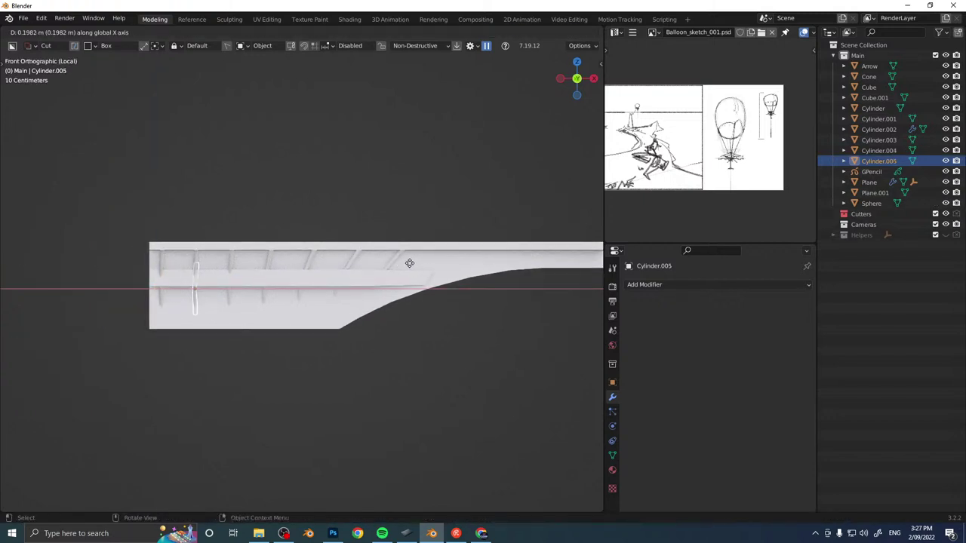
{"action": "left_click", "coordinate": [410, 263]}
{"action": "key", "text": "shift+r"}
{"action": "key", "text": "shift+r"}
{"action": "key", "text": "shift+r"}
{"action": "key", "text": "shift+r"}
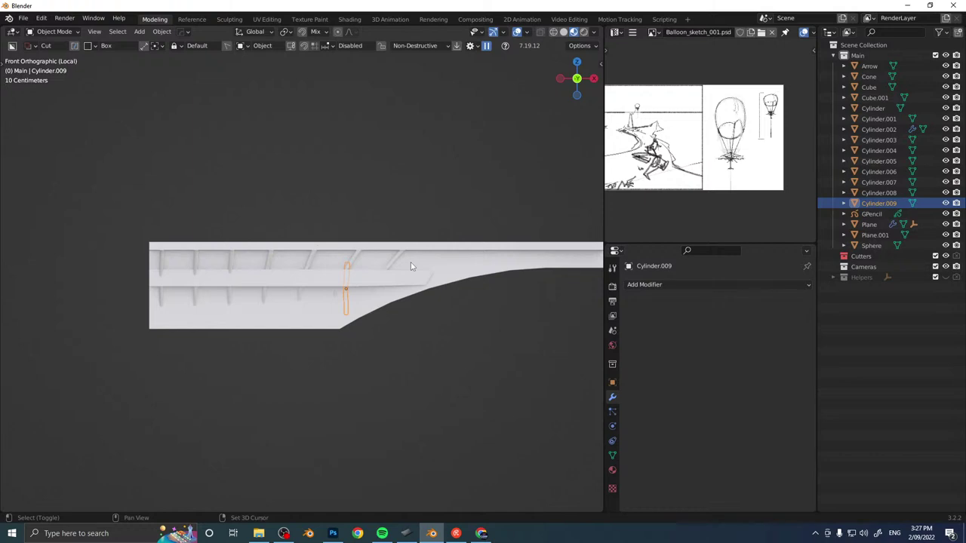
Select all six X braces between the side beams and join them into one object.
{"action": "middle_click_drag", "start_coordinate": [430, 275], "coordinate": [346, 296]}
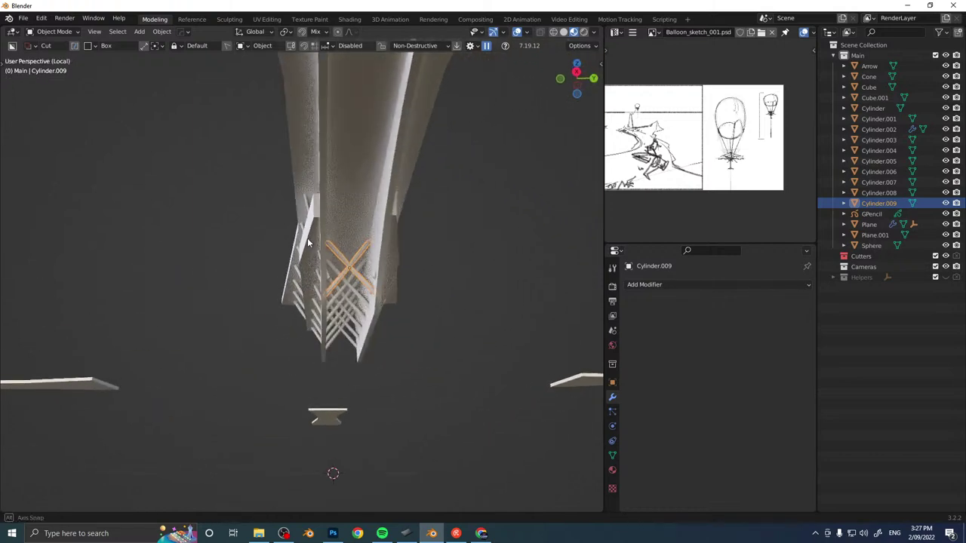
{"action": "left_click", "coordinate": [346, 296], "text": "shift"}
{"action": "left_click", "coordinate": [345, 304], "text": "shift"}
{"action": "left_click", "coordinate": [346, 315], "text": "shift"}
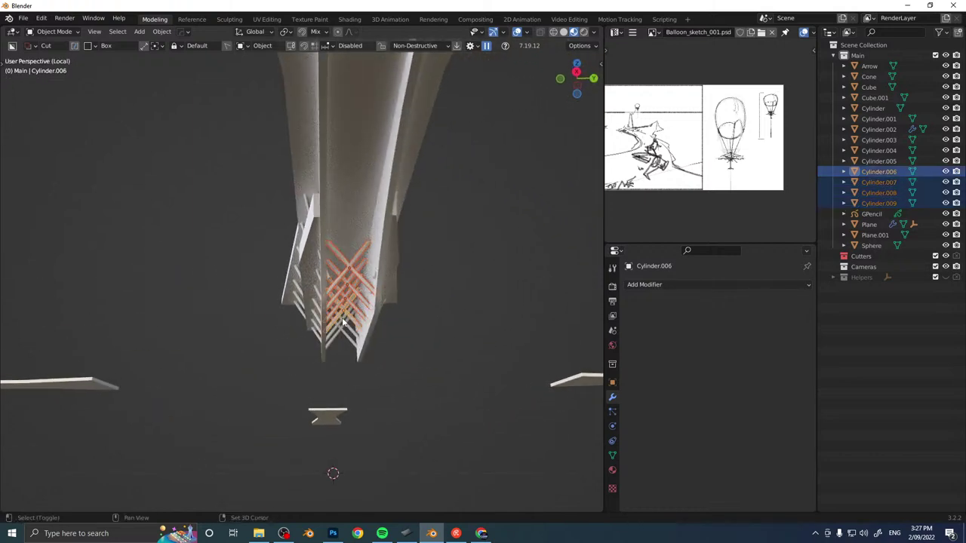
{"action": "left_click", "coordinate": [345, 326], "text": "shift"}
{"action": "left_click", "coordinate": [349, 332], "text": "shift"}
{"action": "key", "text": "ctrl+j"}
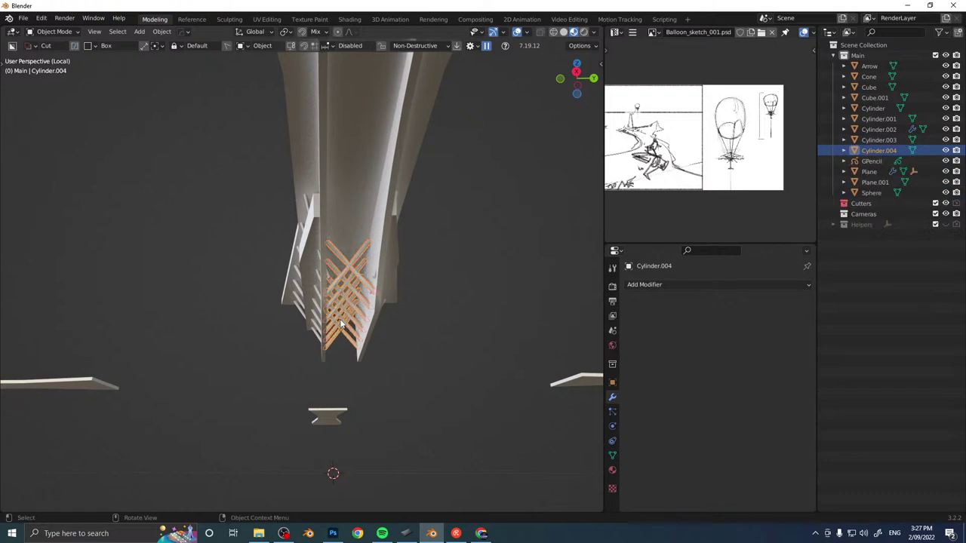
Edit the deck mesh and lower its selected faces slightly along Z while keeping the strut ends covered.
{"action": "middle_click_drag", "start_coordinate": [356, 236], "coordinate": [282, 230]}
{"action": "left_click", "coordinate": [485, 382]}
{"action": "left_click", "coordinate": [288, 259]}
{"action": "key", "text": "Tab"}
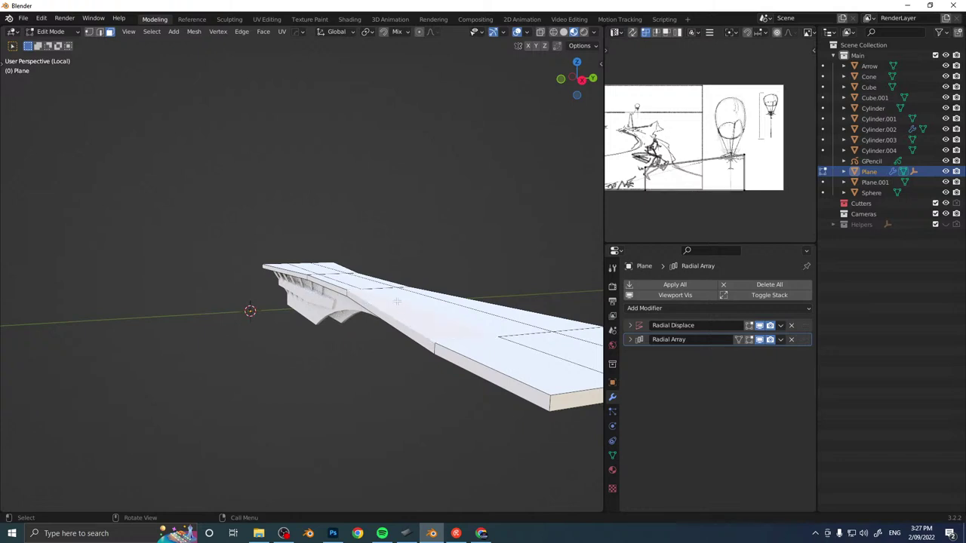
{"action": "middle_click_drag", "start_coordinate": [443, 265], "coordinate": [457, 299]}
{"action": "key", "text": "g"}
{"action": "key", "text": "z"}
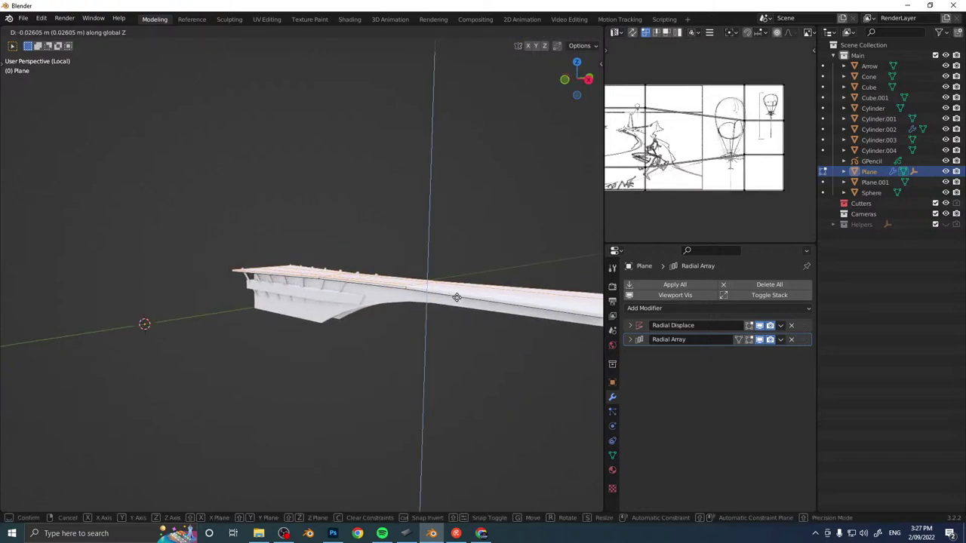
{"action": "left_click", "coordinate": [457, 295]}
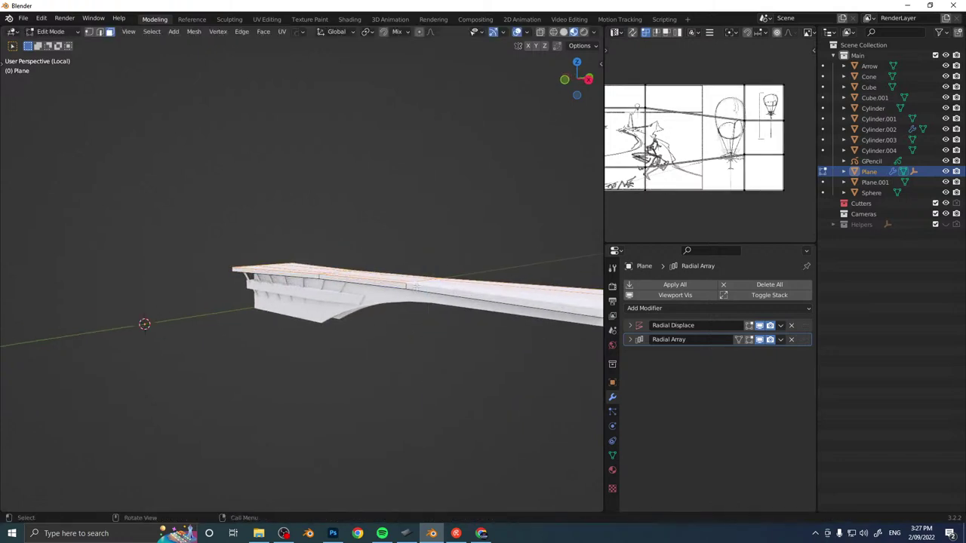
Fine-tune the height of the deck faces along Z with two more small moves.
{"action": "key", "text": "g"}
{"action": "key", "text": "z"}
{"action": "left_click", "coordinate": [462, 270]}
{"action": "key", "text": "g"}
{"action": "key", "text": "z"}
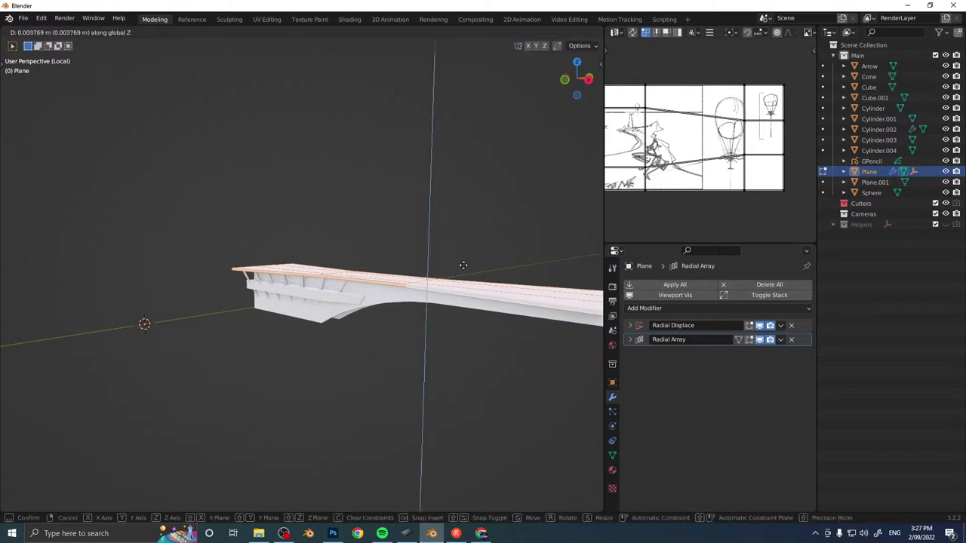
{"action": "left_click", "coordinate": [463, 264]}
{"action": "middle_click_drag", "start_coordinate": [436, 269], "coordinate": [485, 257]}
{"action": "key", "text": "Tab"}
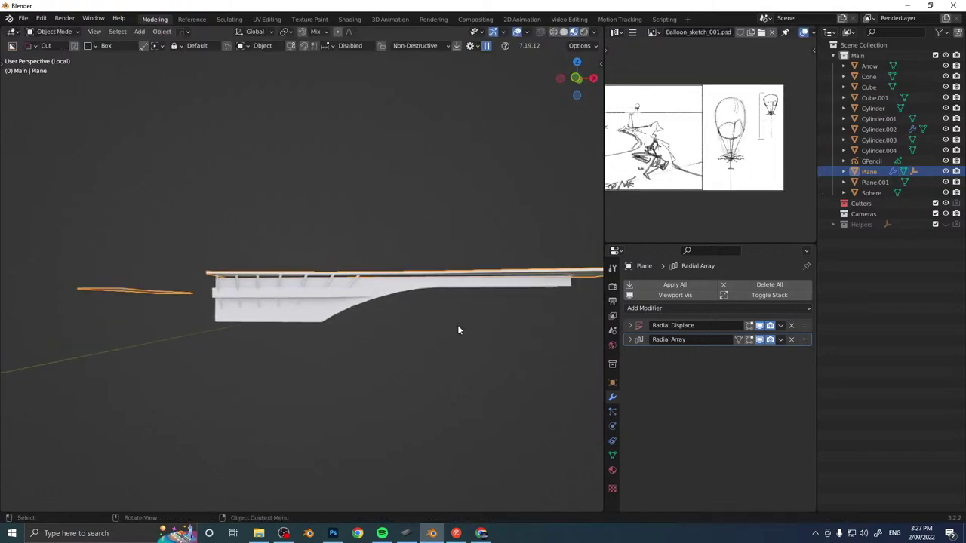
Duplicate a deck end vertex beyond the inner end and extrude it three times into an angular, outward-bulging profile.
{"action": "middle_click_drag", "start_coordinate": [459, 313], "coordinate": [321, 250]}
{"action": "key", "text": "Tab"}
{"action": "left_click", "coordinate": [358, 291]}
{"action": "key", "text": "shift+d"}
{"action": "left_click", "coordinate": [390, 264]}
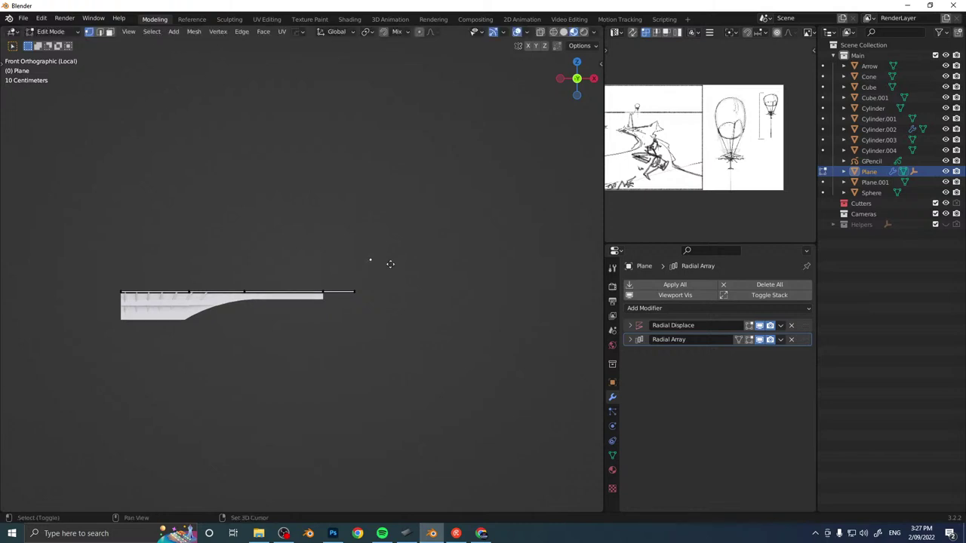
{"action": "key", "text": "e"}
{"action": "left_click", "coordinate": [404, 284]}
{"action": "key", "text": "e"}
{"action": "left_click", "coordinate": [403, 307]}
{"action": "key", "text": "e"}
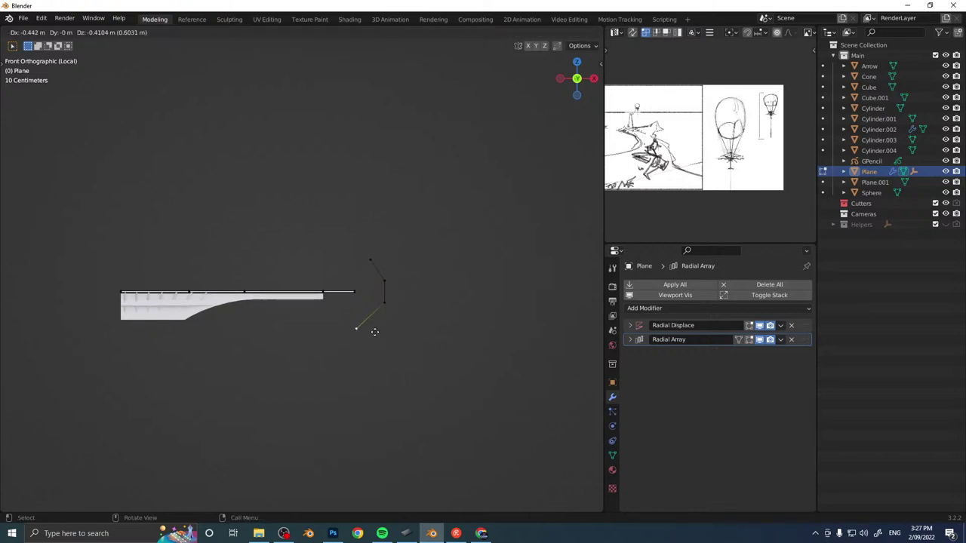
{"action": "left_click", "coordinate": [375, 332]}
Bevel the profile's two middle vertices into a smooth curve and merge its overlapping vertices by distance.
{"action": "left_click", "coordinate": [388, 305]}
{"action": "left_click", "coordinate": [390, 282], "text": "shift"}
{"action": "key", "text": "ctrl+shift+b"}
{"action": "left_click", "coordinate": [476, 257]}
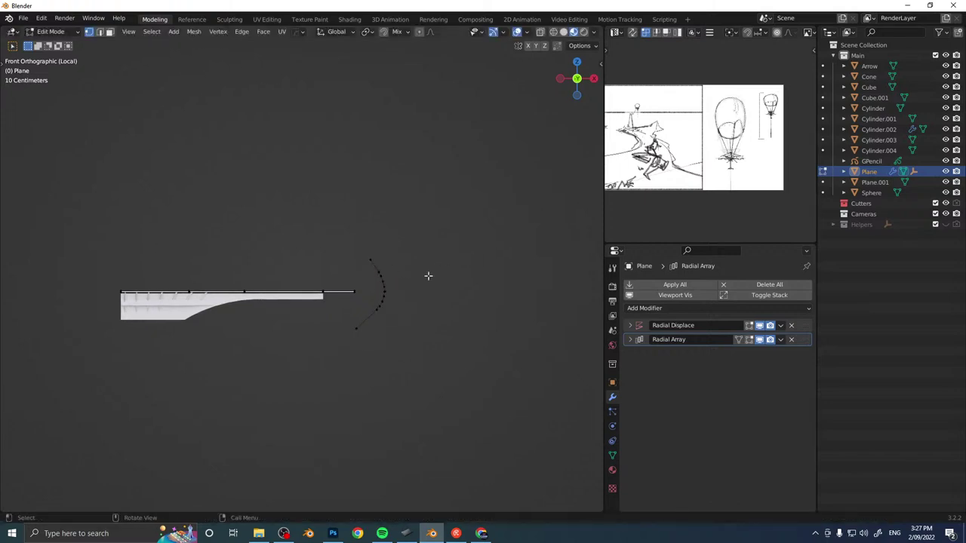
{"action": "double_click", "coordinate": [386, 288]}
{"action": "key", "text": "q"}
{"action": "left_click", "coordinate": [314, 323]}
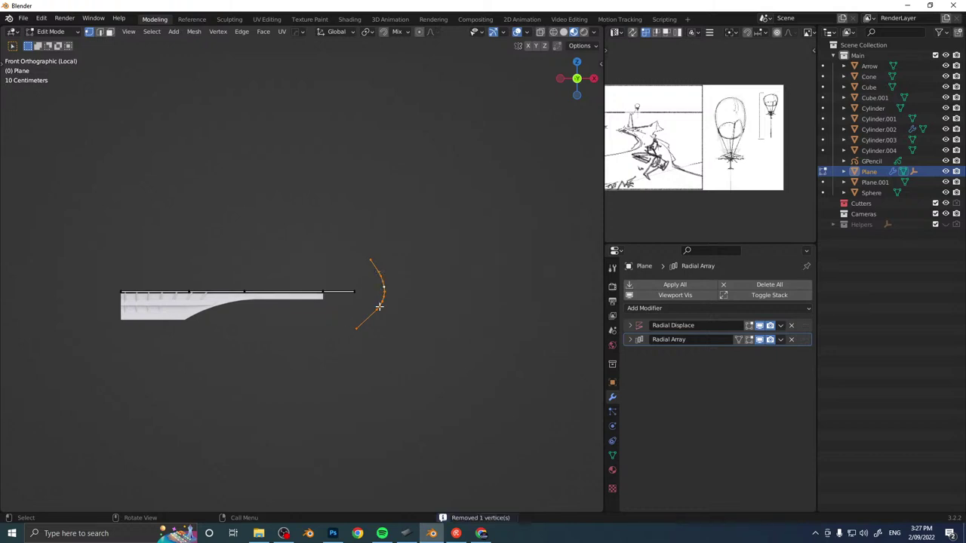
Offset the curved profile along Y and mirror it to the opposite side as an object separate from the deck.
{"action": "middle_click_drag", "start_coordinate": [382, 282], "coordinate": [330, 304]}
{"action": "key", "text": "g"}
{"action": "key", "text": "y"}
{"action": "left_click", "coordinate": [318, 272]}
{"action": "key", "text": "alt+x"}
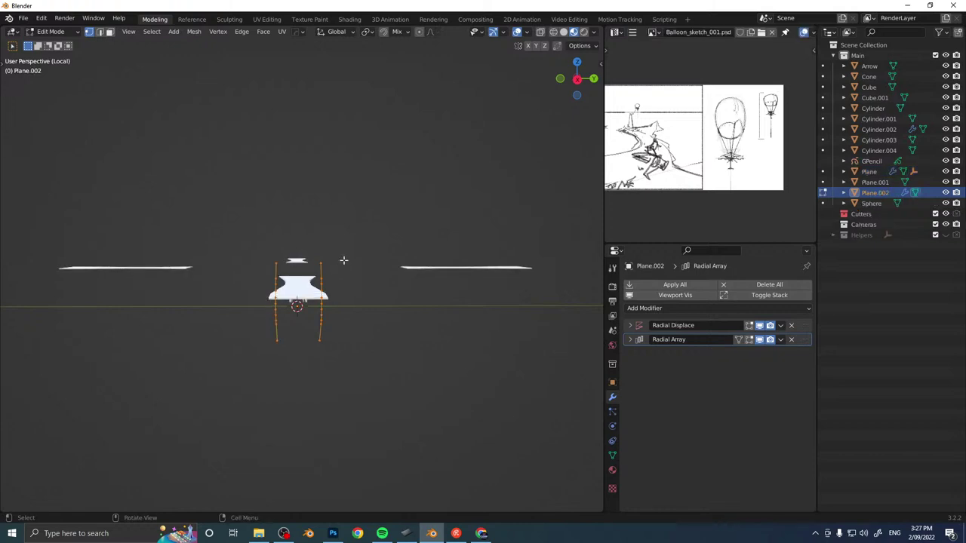
Bridge the two curved profiles into a continuous curved panel.
{"action": "middle_click_drag", "start_coordinate": [344, 260], "coordinate": [384, 274], "text": "alt"}
{"action": "key", "text": "shift+b"}
{"action": "scroll", "coordinate": [331, 274], "scroll_direction": "up", "scroll_amount": 4}
{"action": "key", "text": "KP_3"}
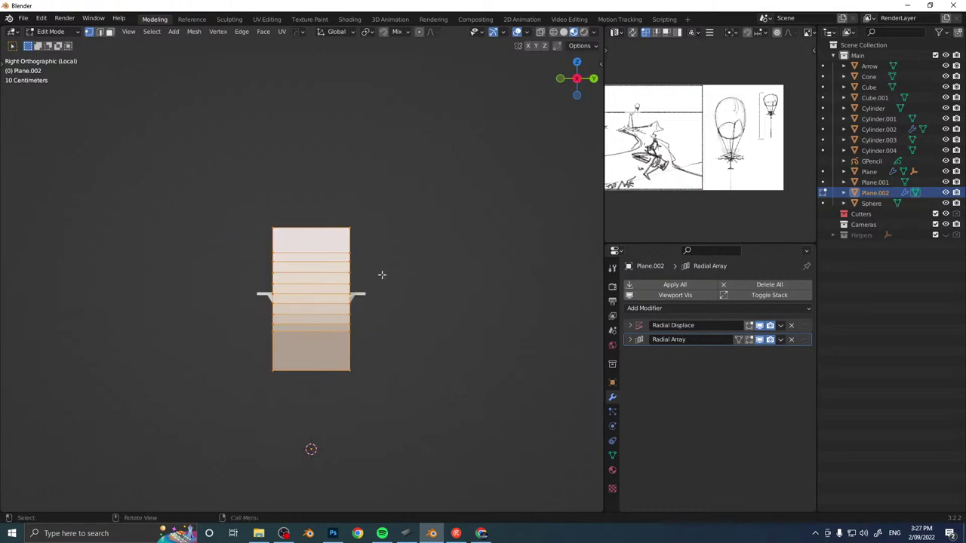
Cut a beveled Ngon notch out of the curved panel's upper edge, mirrored to both sides.
{"action": "key", "text": "Tab"}
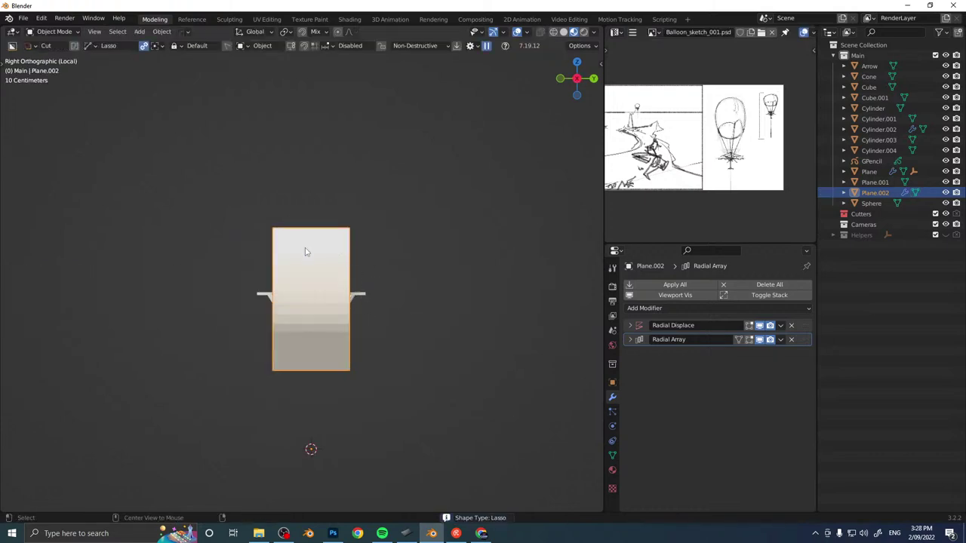
{"action": "left_click_drag", "start_coordinate": [295, 215], "coordinate": [288, 277]}
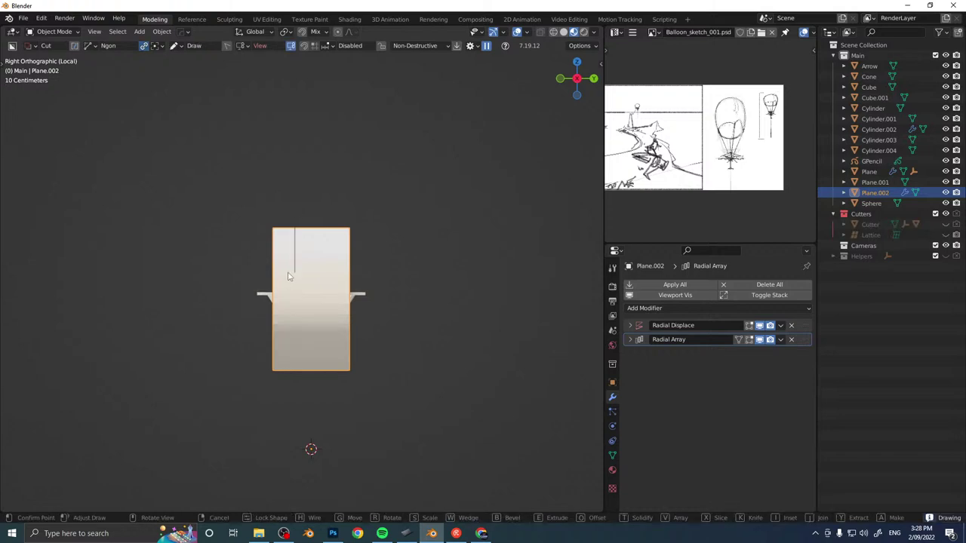
{"action": "left_click", "coordinate": [287, 282]}
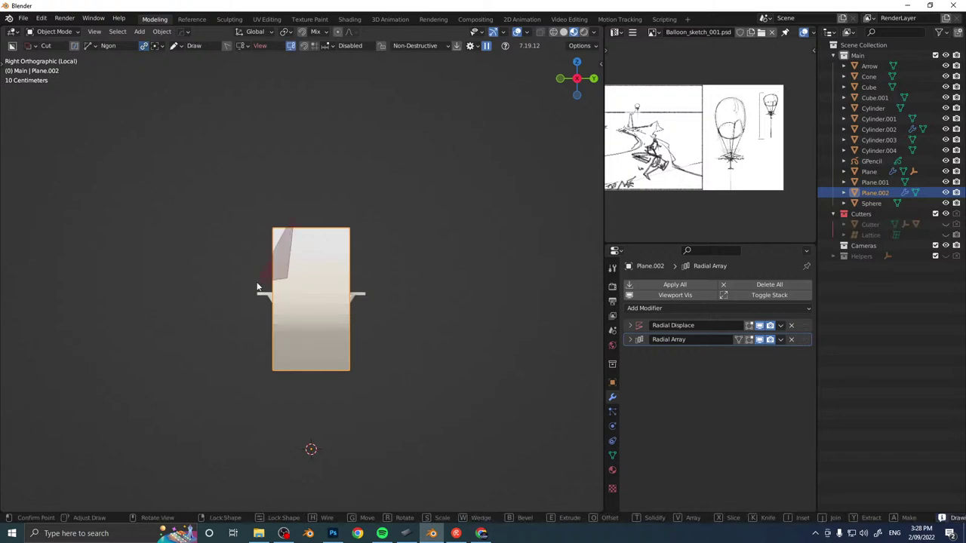
{"action": "left_click", "coordinate": [241, 194]}
{"action": "key", "text": "b"}
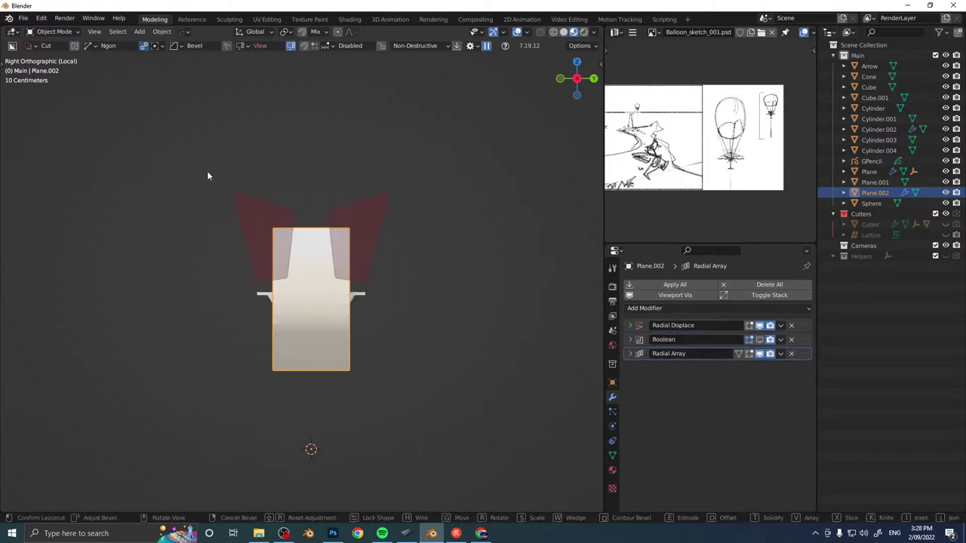
{"action": "left_click", "coordinate": [362, 244]}
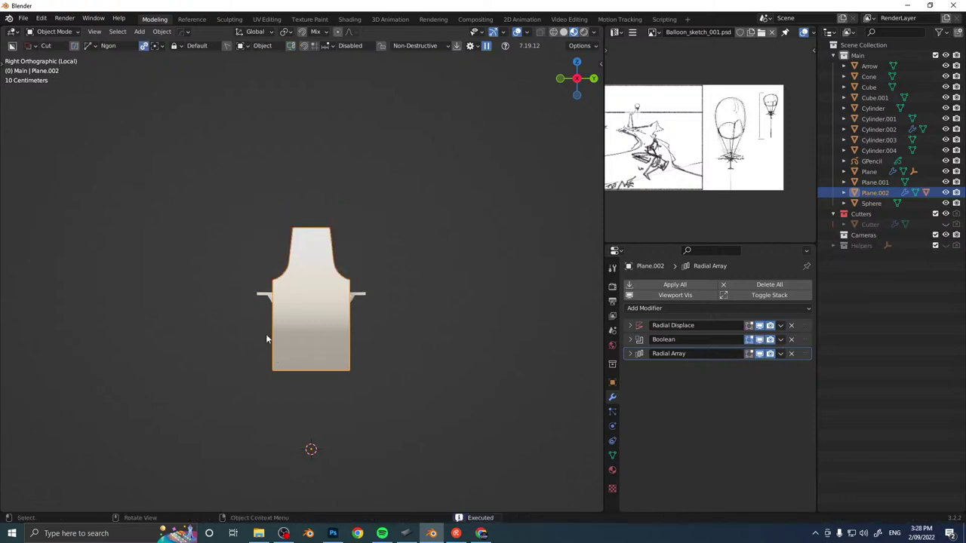
Cut a beveled Ngon notch out of the curved panel's lower edge, mirrored to both sides.
{"action": "left_click", "coordinate": [272, 314]}
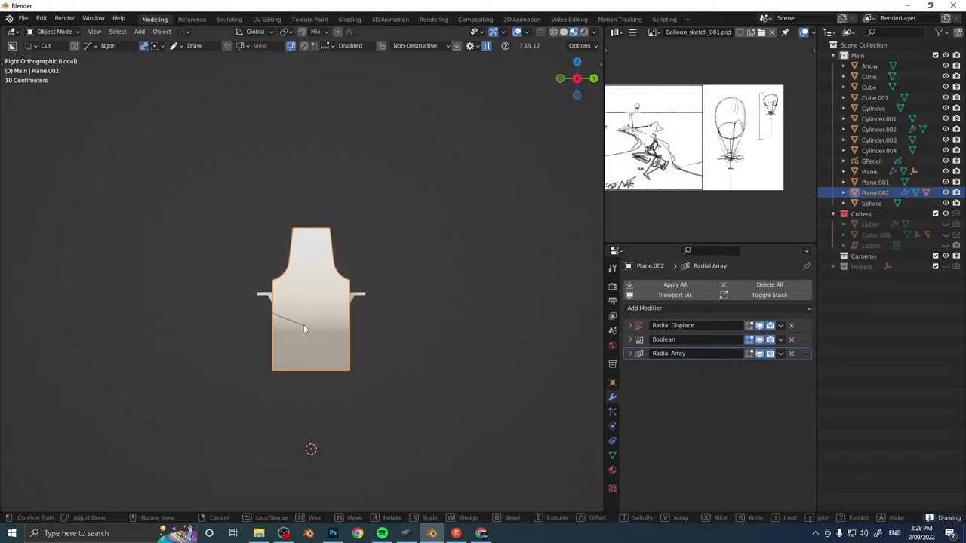
{"action": "left_click", "coordinate": [303, 325]}
{"action": "left_click", "coordinate": [302, 378]}
{"action": "key", "text": "b"}
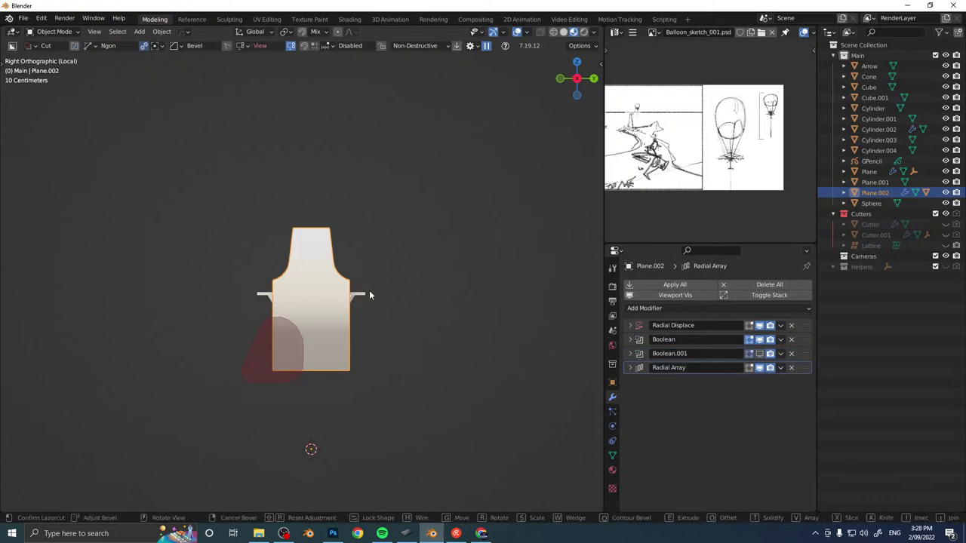
{"action": "key", "text": "2"}
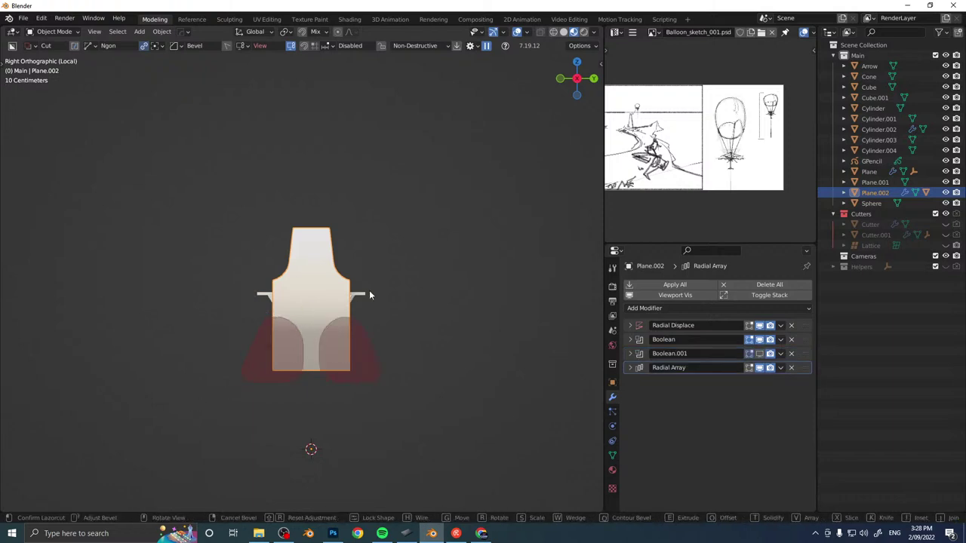
{"action": "key", "text": "Tab"}
{"action": "key", "text": "space"}
{"action": "middle_click_drag", "start_coordinate": [367, 296], "coordinate": [416, 96]}
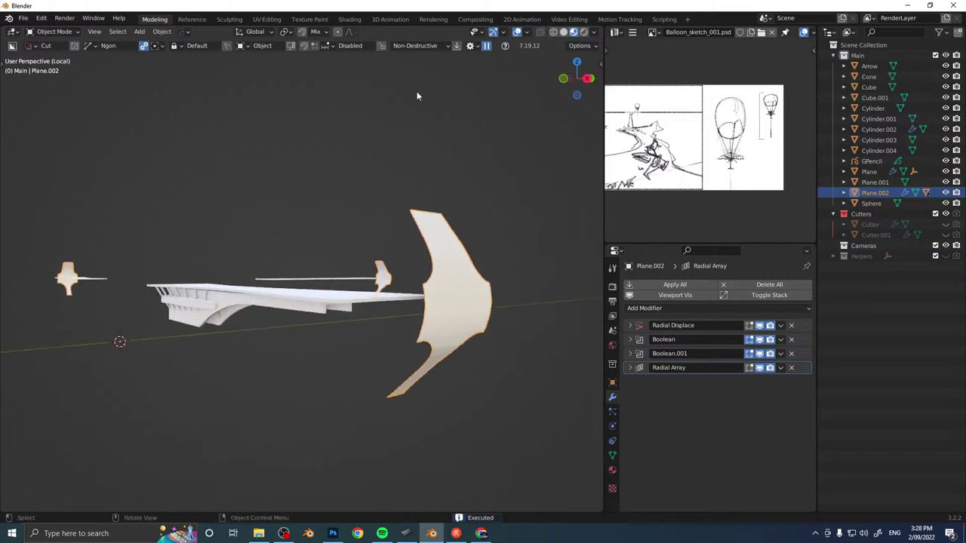
Apply the panel's Boolean cuts and thicken the panel along its normals with even thickness.
{"action": "left_click", "coordinate": [457, 49]}
{"action": "mouse_move", "coordinate": [475, 268]}
{"action": "middle_mouse_down"}
{"action": "mouse_move", "coordinate": [488, 263]}
{"action": "mouse_move", "coordinate": [481, 284]}
{"action": "middle_mouse_up"}
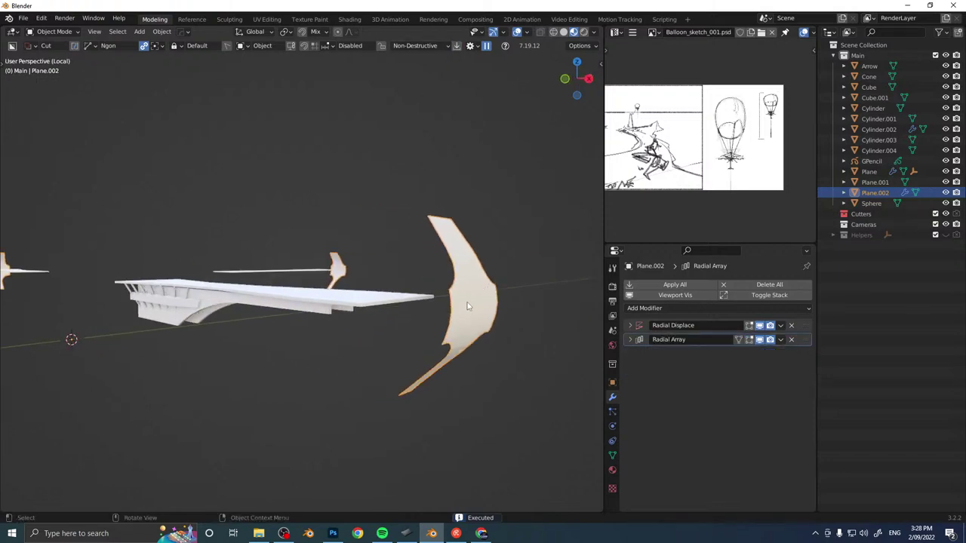
{"action": "key", "text": "Tab"}
{"action": "middle_click_drag", "start_coordinate": [514, 247], "coordinate": [450, 250]}
{"action": "key", "text": "alt+s"}
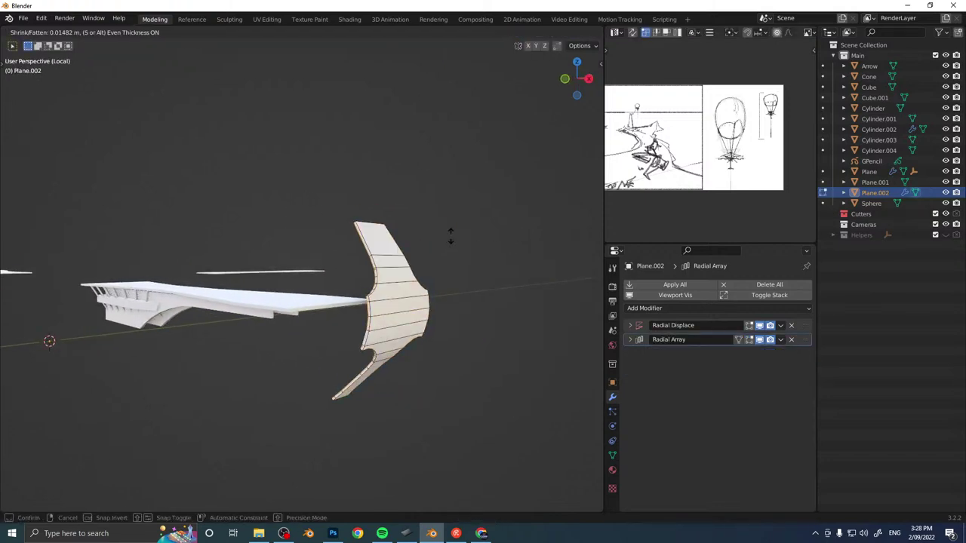
{"action": "left_click", "coordinate": [452, 234]}
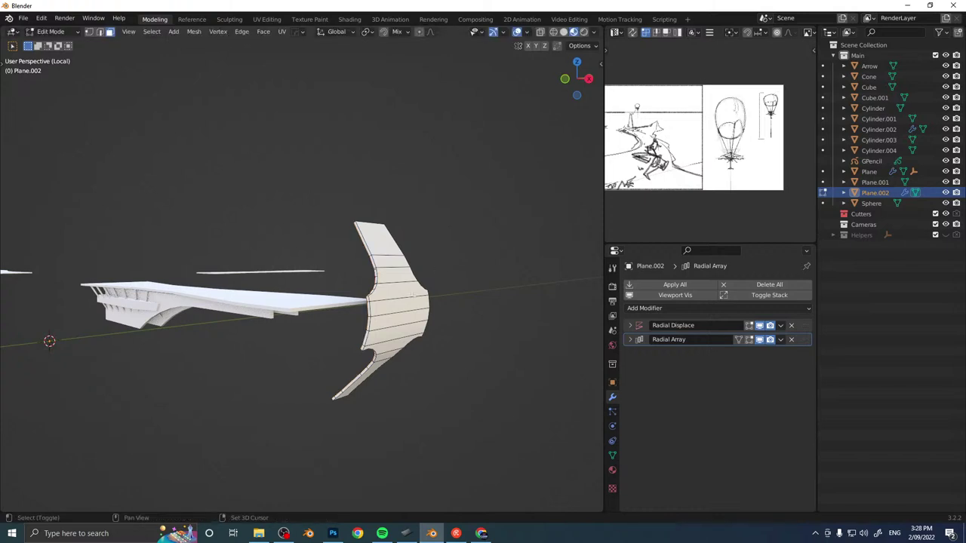
{"action": "key", "text": "Tab"}
Move the thickened curved panel along X until it meets the end of the deck.
{"action": "middle_click_drag", "start_coordinate": [379, 383], "coordinate": [402, 313]}
{"action": "left_click_drag", "start_coordinate": [402, 317], "coordinate": [457, 323]}
{"action": "key", "text": "g"}
{"action": "key", "text": "x"}
{"action": "middle_click_drag", "start_coordinate": [457, 324], "coordinate": [421, 298]}
{"action": "left_click", "coordinate": [413, 316]}
{"action": "left_click", "coordinate": [413, 316]}
{"action": "scroll", "coordinate": [429, 309], "scroll_direction": "down", "scroll_amount": 3}
{"action": "right_click", "coordinate": [408, 300]}
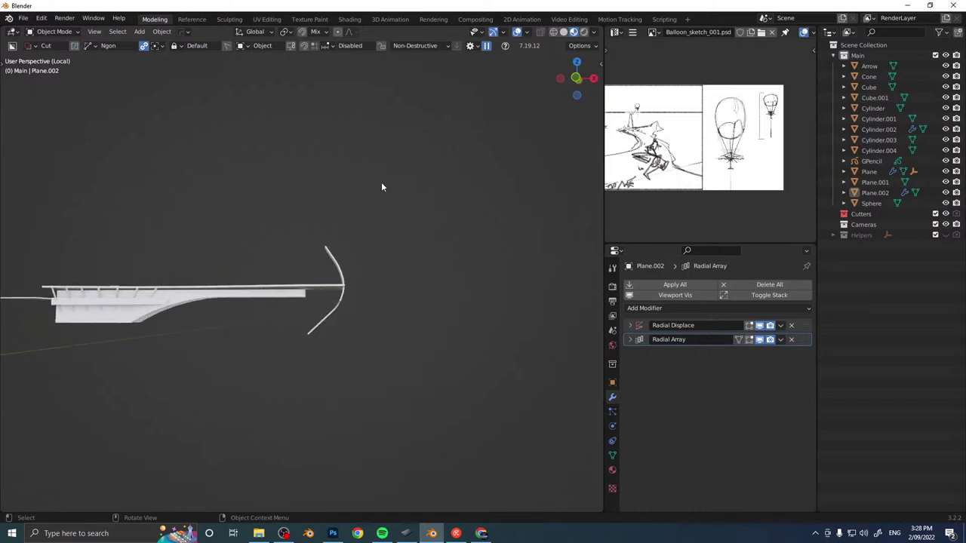
Duplicate a vertex of the curved panel and separate it into its own object for a new profile.
{"action": "middle_click_drag", "start_coordinate": [367, 199], "coordinate": [340, 274]}
{"action": "key", "text": "Tab"}
{"action": "key", "text": "shift+d"}
{"action": "right_click", "coordinate": [357, 270]}
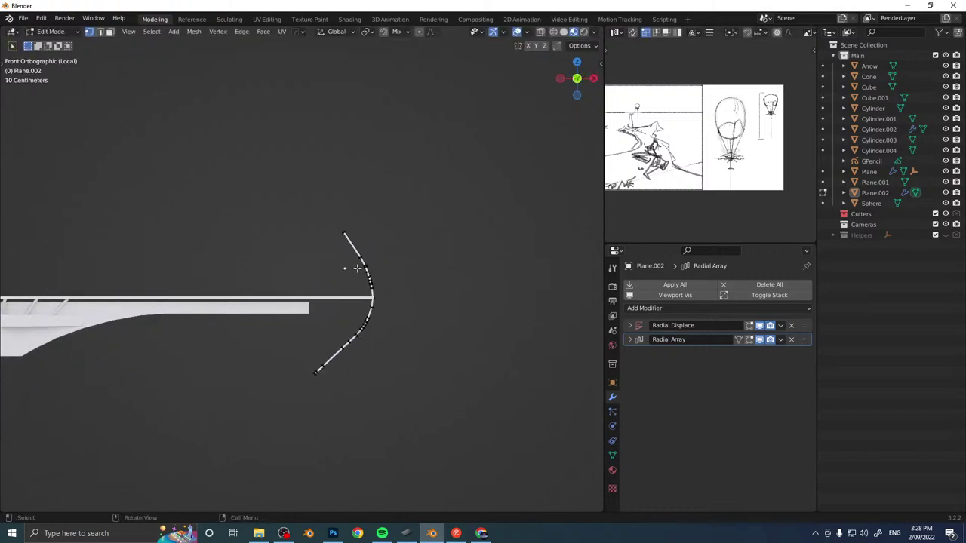
{"action": "key", "text": "p"}
{"action": "left_click", "coordinate": [792, 330]}
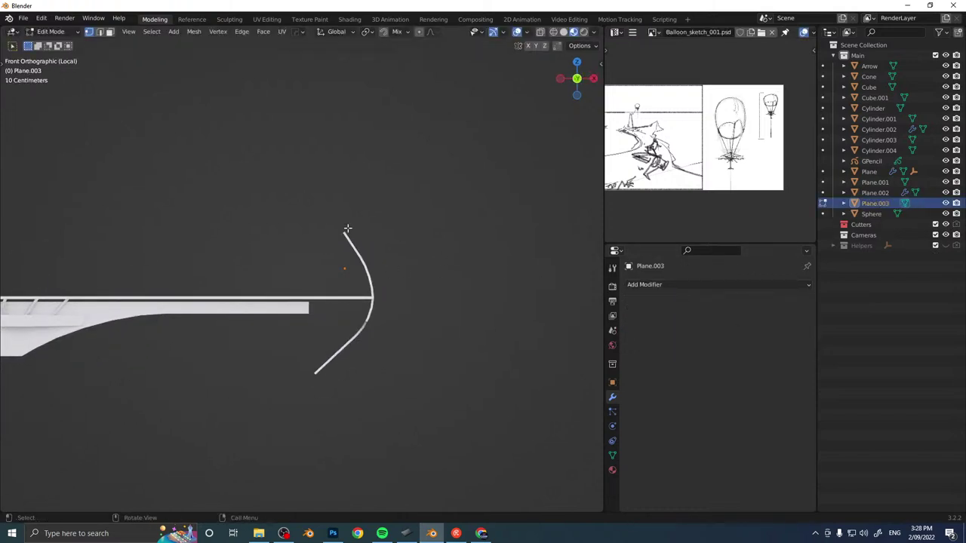
Extrude the separated vertex into a stepped side profile running from the curved panel down to the deck and back along X.
{"action": "key", "text": "g"}
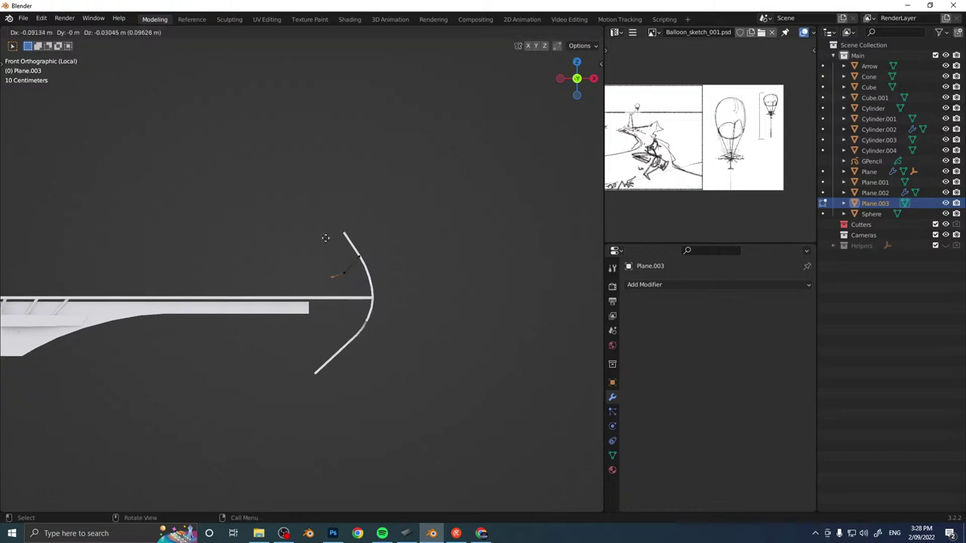
{"action": "left_click", "coordinate": [321, 238]}
{"action": "mouse_move", "coordinate": [312, 254]}
{"action": "middle_mouse_down"}
{"action": "mouse_move", "coordinate": [371, 278]}
{"action": "mouse_move", "coordinate": [350, 282]}
{"action": "mouse_move", "coordinate": [405, 270]}
{"action": "mouse_move", "coordinate": [311, 239]}
{"action": "mouse_move", "coordinate": [304, 246]}
{"action": "middle_mouse_up"}
{"action": "left_click_drag", "start_coordinate": [286, 277], "coordinate": [323, 312]}
{"action": "middle_click_drag", "start_coordinate": [282, 270], "coordinate": [314, 255]}
{"action": "key", "text": "g"}
{"action": "key", "text": "x"}
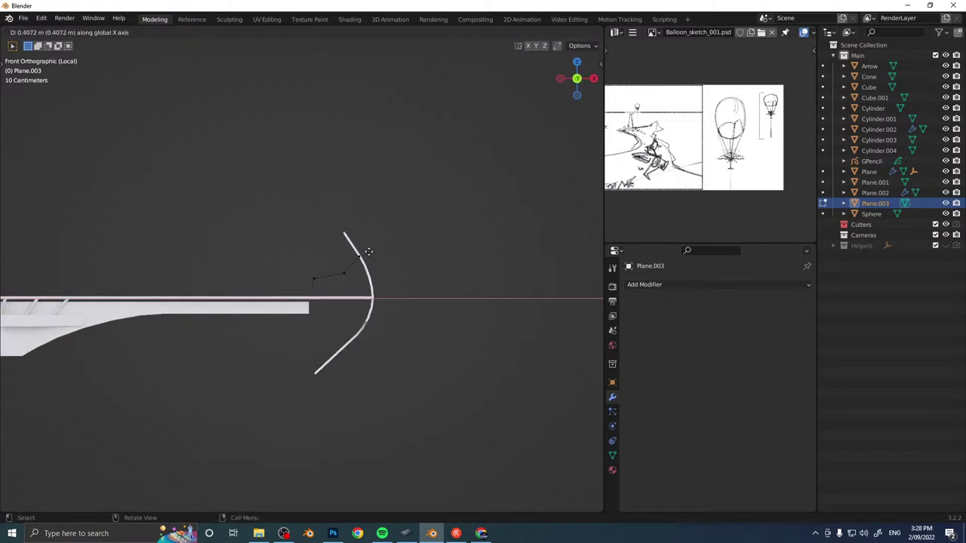
{"action": "left_click", "coordinate": [363, 254]}
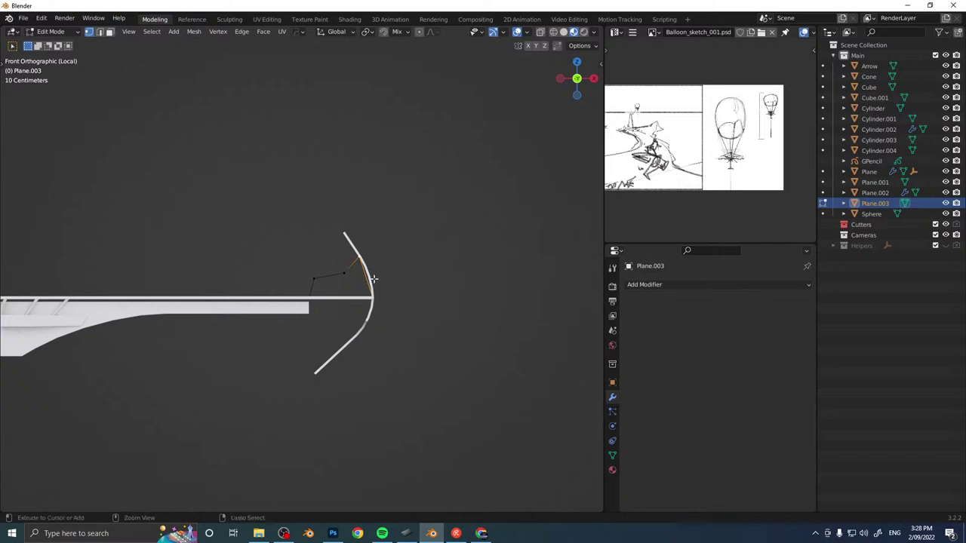
Add a middle vertex that follows the panel's curve on the profile's rear edge and fill the outline with a face.
{"action": "key", "text": "ctrl+r"}
{"action": "left_click", "coordinate": [376, 278]}
{"action": "key", "text": "g"}
{"action": "left_click", "coordinate": [397, 271]}
{"action": "key", "text": "a"}
{"action": "key", "text": "f"}
Extrude the filled side profile sideways into a solid block.
{"action": "middle_click_drag", "start_coordinate": [371, 277], "coordinate": [433, 276]}
{"action": "key", "text": "e"}
{"action": "left_click", "coordinate": [433, 266]}
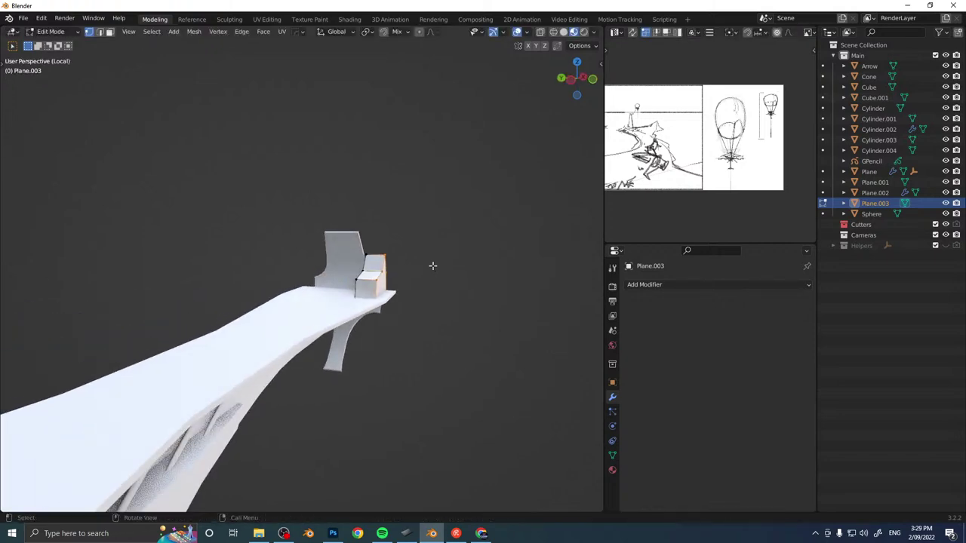
Centre the block on the deck by moving it along Y with Edge Center snapping.
{"action": "middle_click_drag", "start_coordinate": [387, 264], "coordinate": [399, 288]}
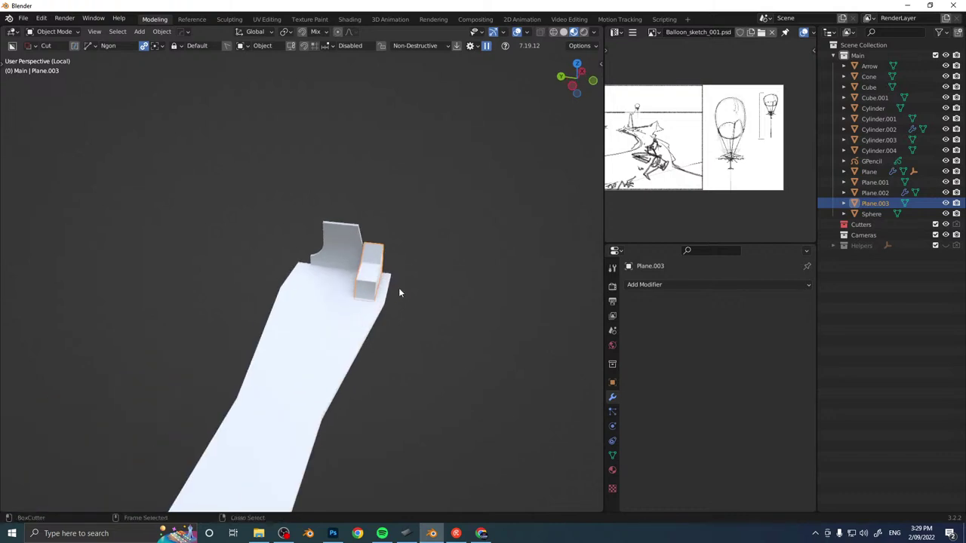
{"action": "key", "text": "g"}
{"action": "key", "text": "y"}
{"action": "left_click", "coordinate": [357, 57]}
{"action": "left_click", "coordinate": [316, 33]}
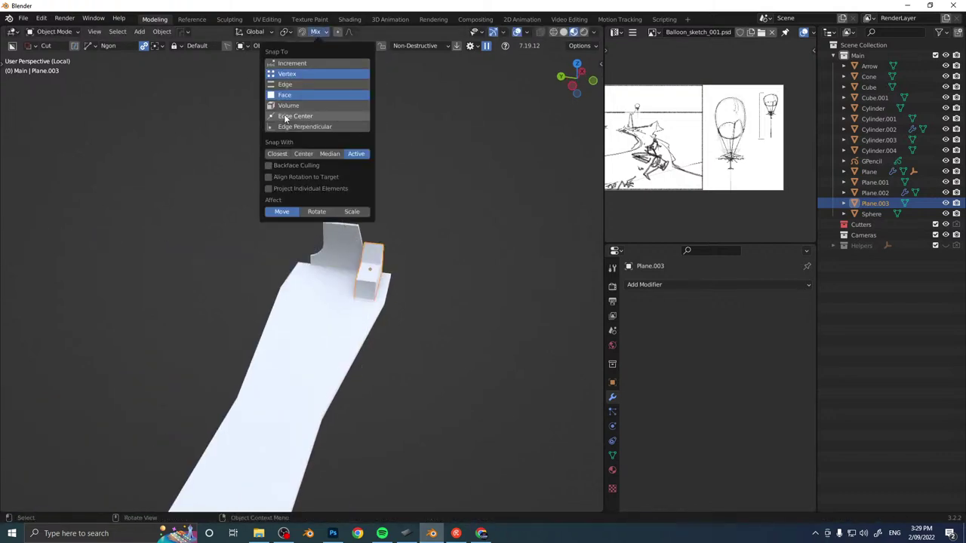
{"action": "key", "text": "g"}
{"action": "key", "text": "z"}
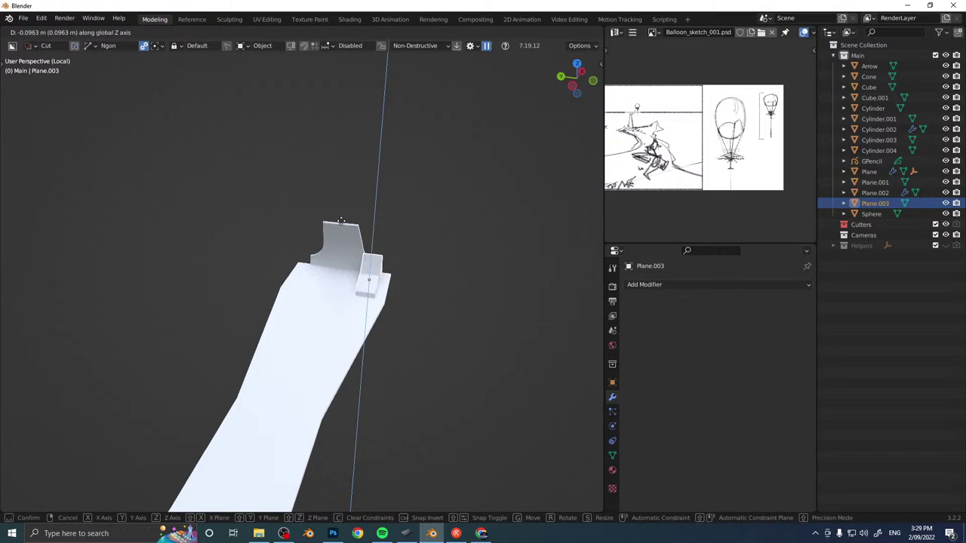
{"action": "key", "text": "y"}
{"action": "left_click", "coordinate": [379, 236]}
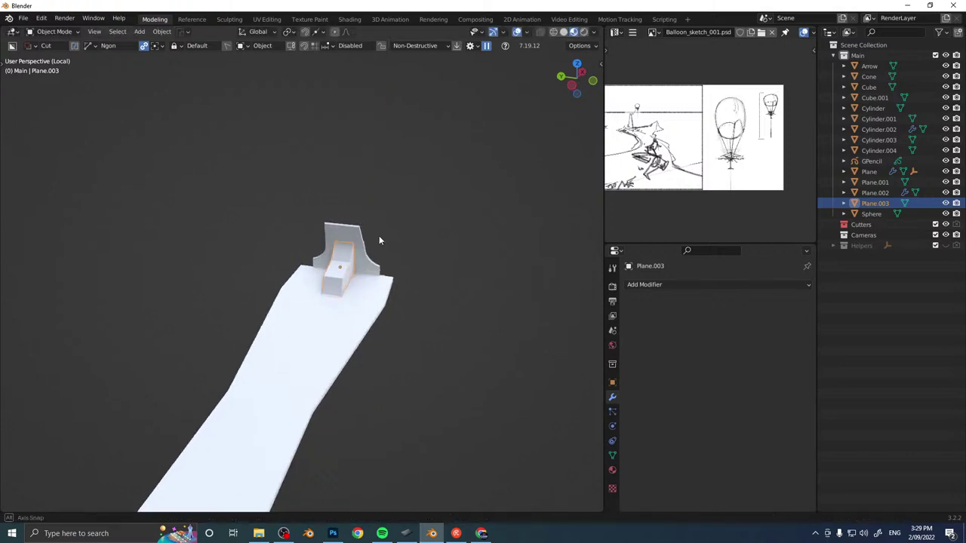
{"action": "middle_click_drag", "start_coordinate": [379, 235], "coordinate": [299, 281]}
Narrow the block's end facing away from the curved panel by scaling it along Y.
{"action": "key", "text": "Tab"}
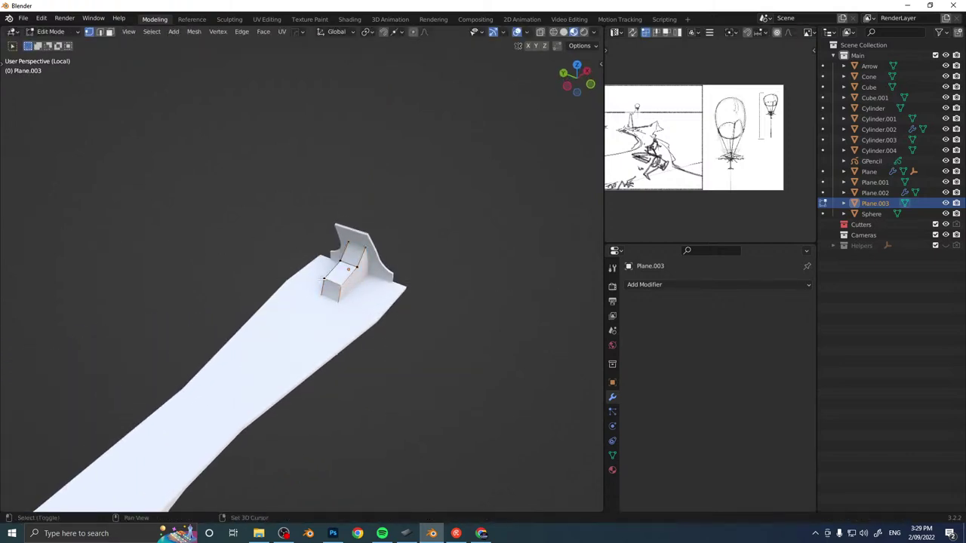
{"action": "key", "text": "s"}
{"action": "key", "text": "y"}
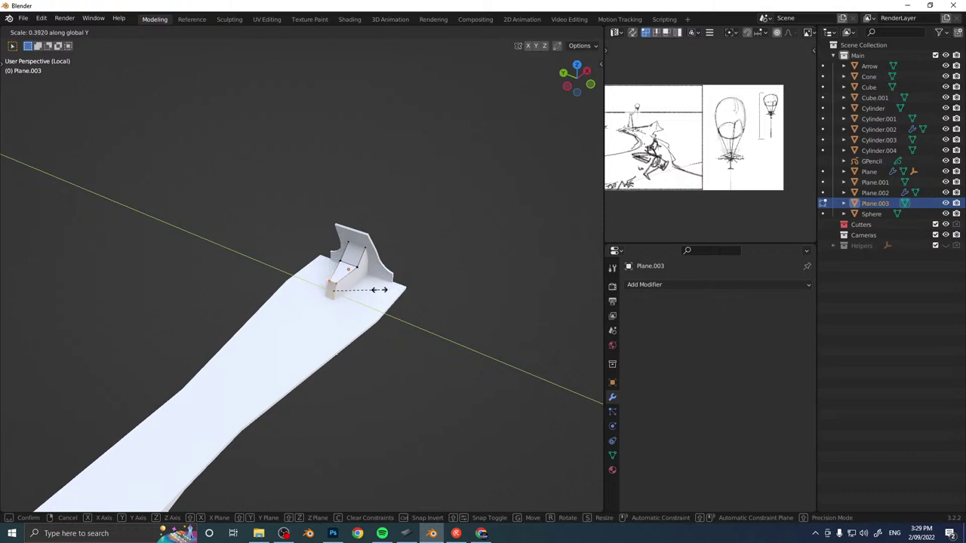
{"action": "left_click", "coordinate": [366, 291]}
{"action": "middle_click_drag", "start_coordinate": [365, 290], "coordinate": [350, 259]}
Knife a vertical cut through the block, down from the inner corner of its stepped profile.
{"action": "key", "text": "z"}
{"action": "left_click", "coordinate": [347, 312]}
{"action": "mouse_move", "coordinate": [347, 312]}
{"action": "middle_mouse_down"}
{"action": "mouse_move", "coordinate": [334, 284]}
{"action": "mouse_move", "coordinate": [347, 285]}
{"action": "mouse_move", "coordinate": [352, 306]}
{"action": "middle_mouse_up"}
{"action": "key", "text": "z"}
{"action": "left_click", "coordinate": [332, 340]}
{"action": "scroll", "coordinate": [345, 298], "scroll_direction": "up", "scroll_amount": 5}
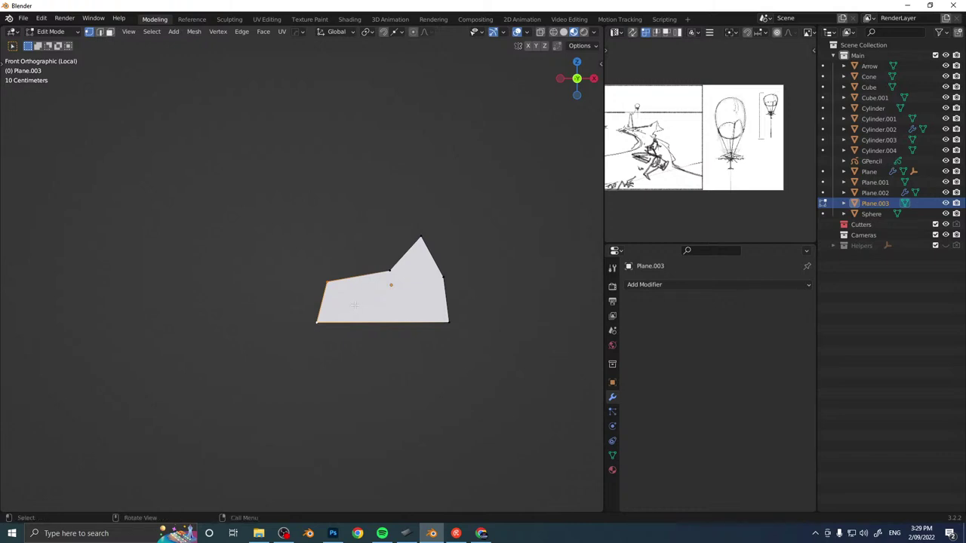
{"action": "key", "text": "k"}
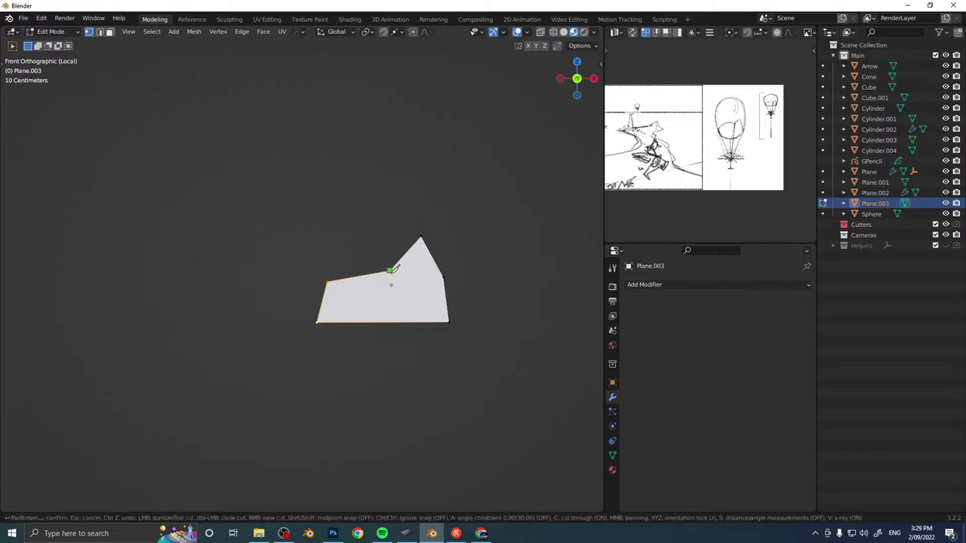
{"action": "key", "text": "Return"}
Scale the block's front section along Y and return from the isolated view to the full scene.
{"action": "middle_click_drag", "start_coordinate": [404, 337], "coordinate": [491, 333]}
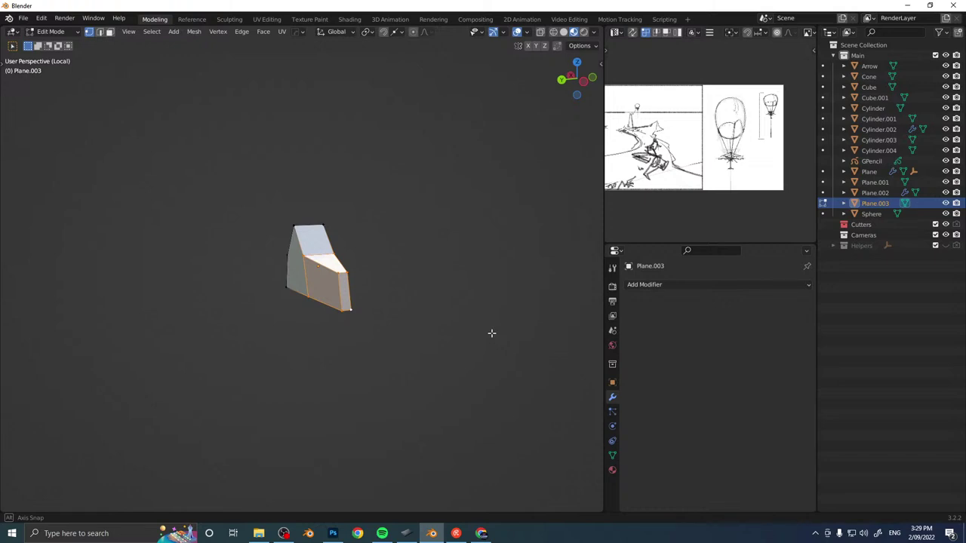
{"action": "key", "text": "s"}
{"action": "key", "text": "y"}
{"action": "left_click", "coordinate": [430, 317]}
{"action": "mouse_move", "coordinate": [431, 317]}
{"action": "middle_mouse_down"}
{"action": "mouse_move", "coordinate": [323, 288]}
{"action": "mouse_move", "coordinate": [414, 325]}
{"action": "middle_mouse_up"}
{"action": "key", "text": "Tab"}
{"action": "key", "text": "KP_Divide"}
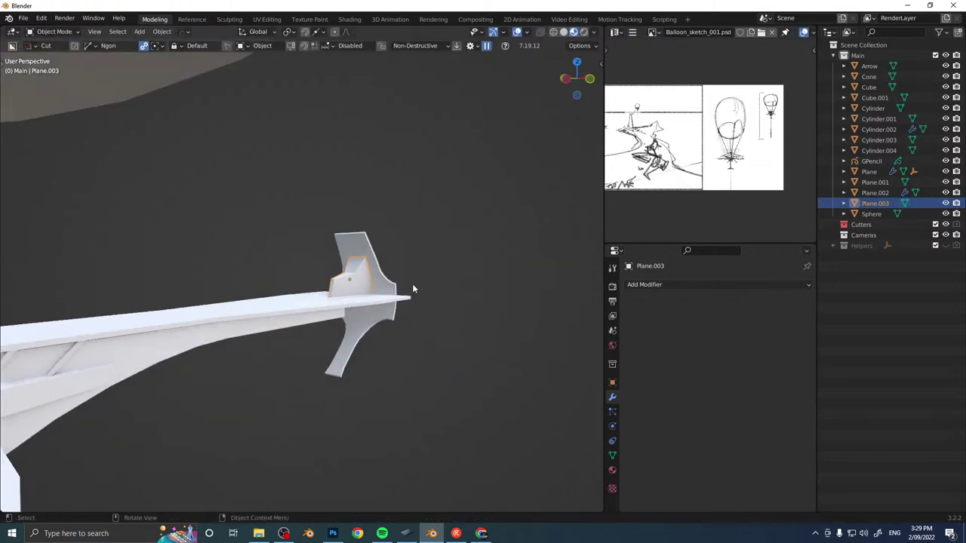
{"action": "middle_click_drag", "start_coordinate": [413, 289], "coordinate": [284, 317]}
{"action": "left_click", "coordinate": [317, 308]}
{"action": "scroll", "coordinate": [258, 325], "scroll_direction": "up", "scroll_amount": 4}
{"action": "key", "text": "Tab"}
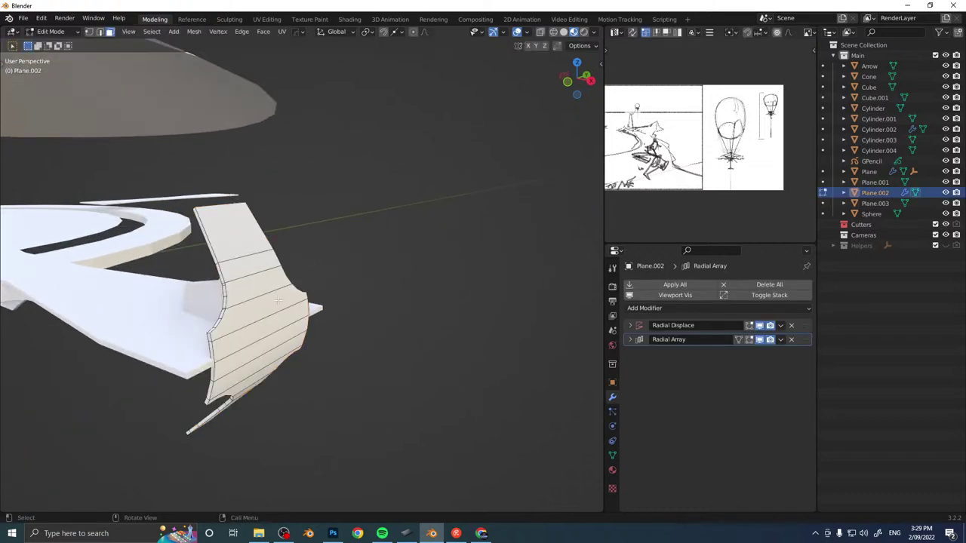
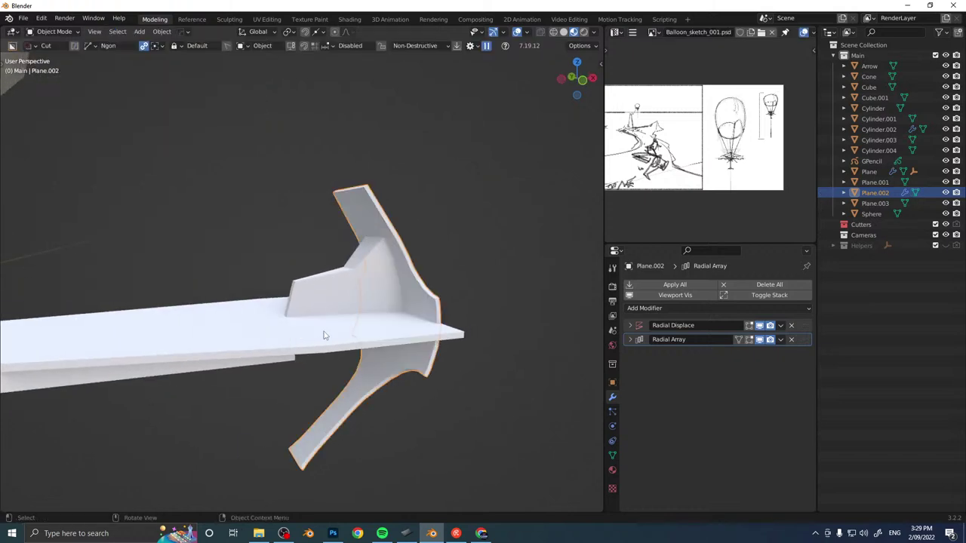
Duplicate the stepped block to the outer side of the curved panel and rotate the copy 90°.
{"action": "left_click", "coordinate": [356, 291]}
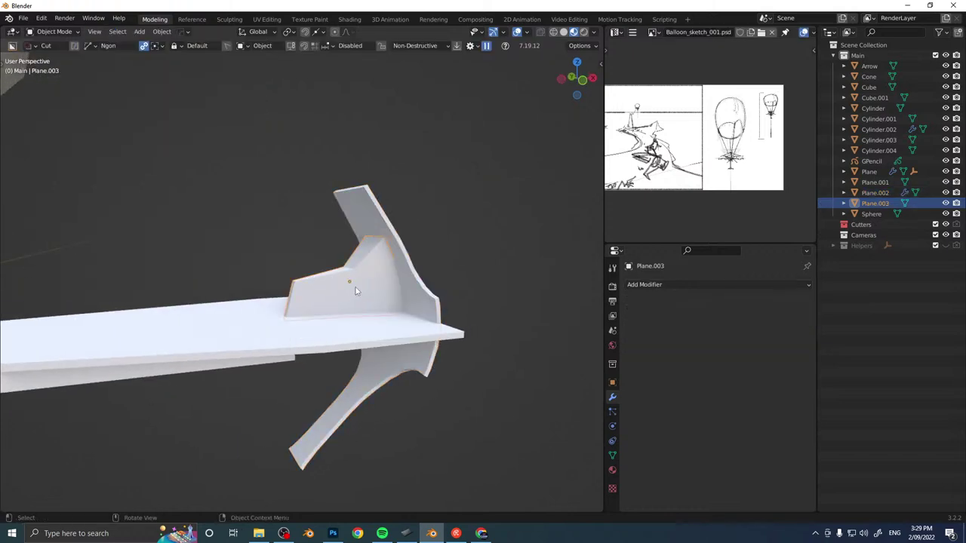
{"action": "key", "text": "KP_1"}
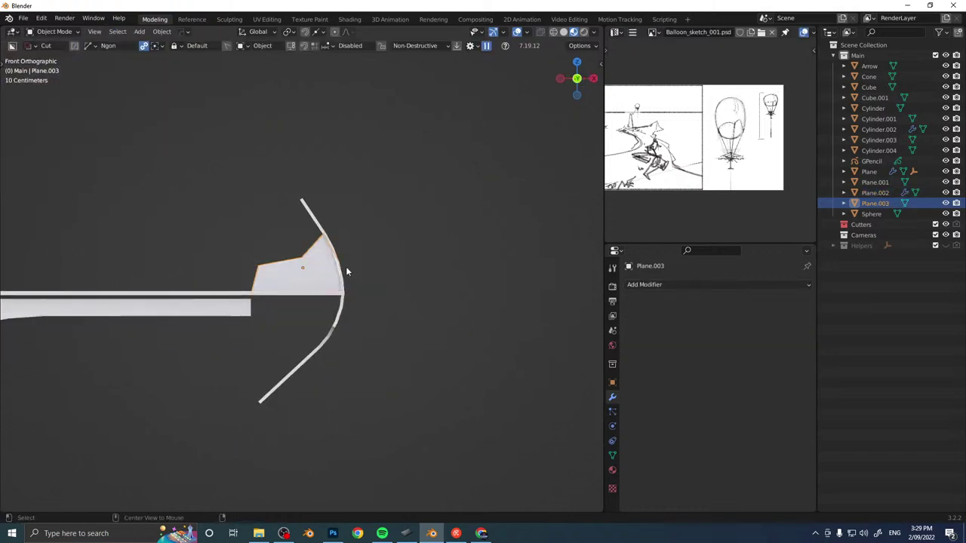
{"action": "key", "text": "shift+d"}
{"action": "type", "text": "r90"}
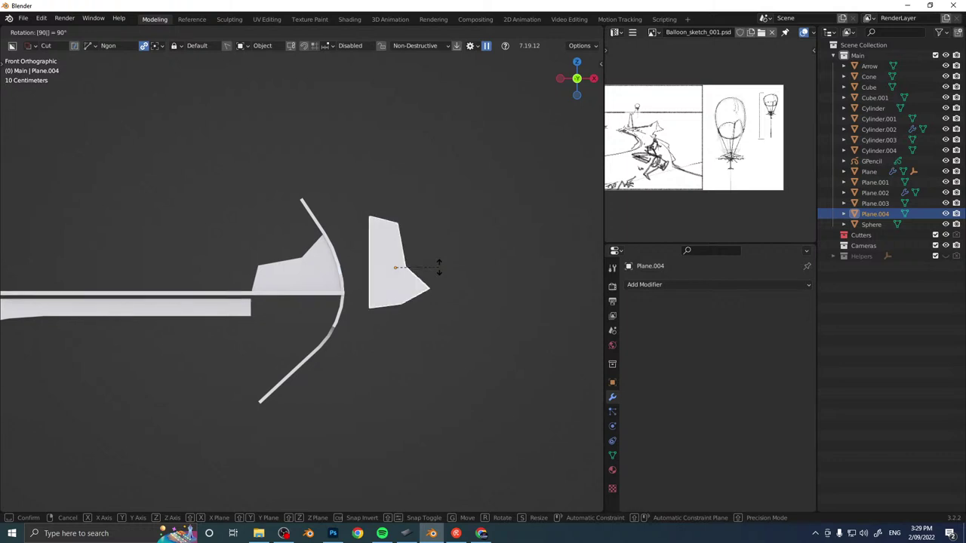
{"action": "key", "text": "Return"}
{"action": "middle_click_drag", "start_coordinate": [439, 266], "coordinate": [411, 271]}
Cut the pointed tip off the rotated block with an Ngon cutter from the front view.
{"action": "key", "text": "KP_1"}
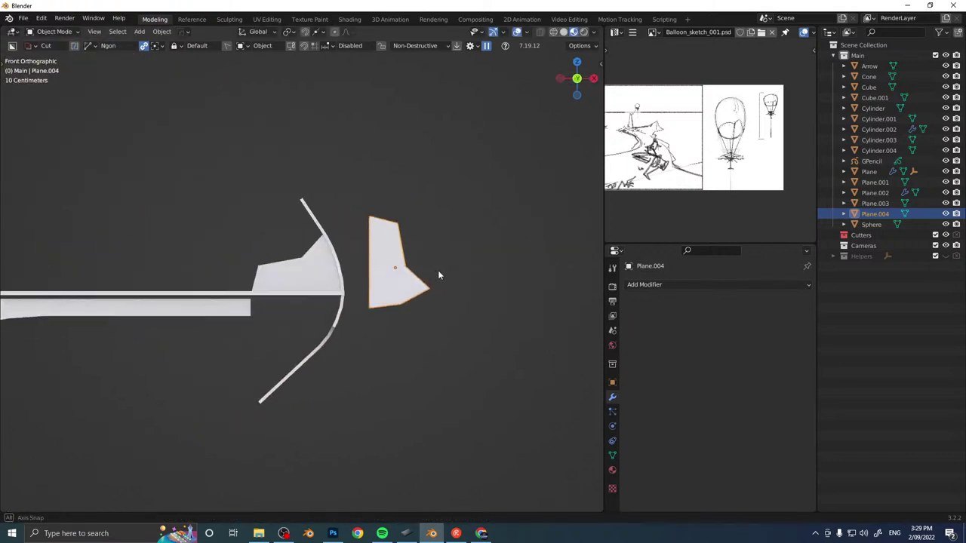
{"action": "left_click", "coordinate": [415, 317]}
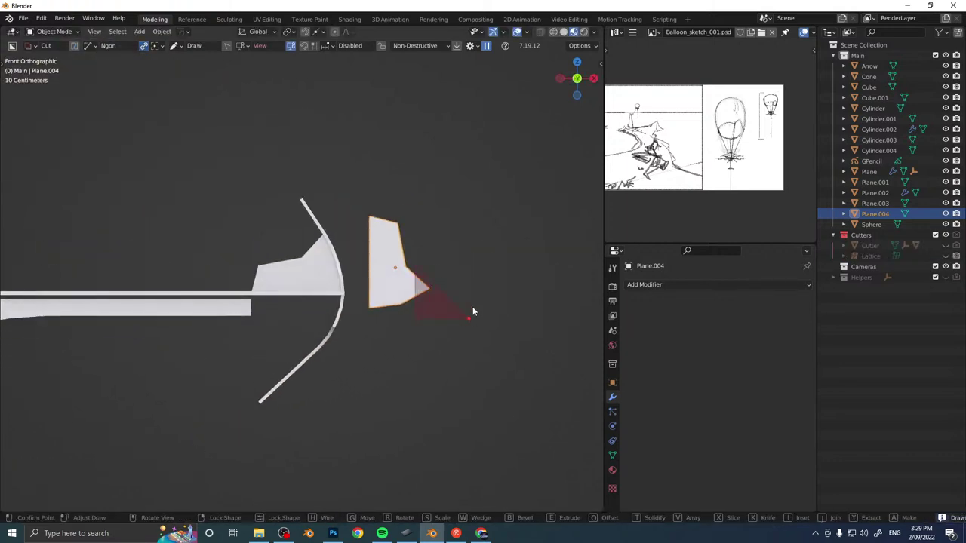
{"action": "left_click", "coordinate": [472, 308]}
{"action": "key", "text": "space"}
{"action": "middle_click_drag", "start_coordinate": [455, 270], "coordinate": [369, 255]}
Scale the rotated block along Y and lower it along Z beside the curved panel.
{"action": "key", "text": "s"}
{"action": "key", "text": "y"}
{"action": "left_click", "coordinate": [428, 262]}
{"action": "key", "text": "g"}
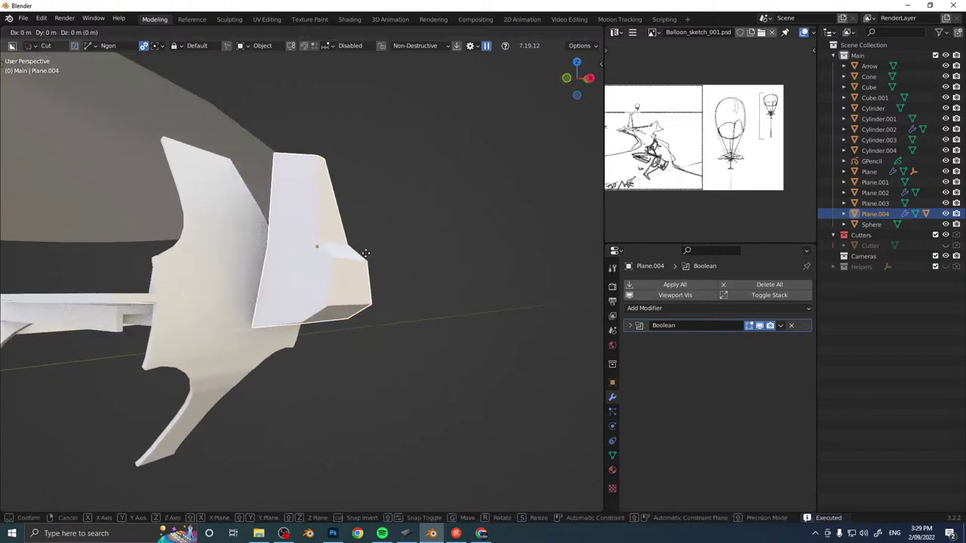
{"action": "key", "text": "z"}
{"action": "left_click", "coordinate": [373, 296]}
Move the rotated block along X into the curved panel's outer face and adjust its overall scale.
{"action": "key", "text": "g"}
{"action": "key", "text": "x"}
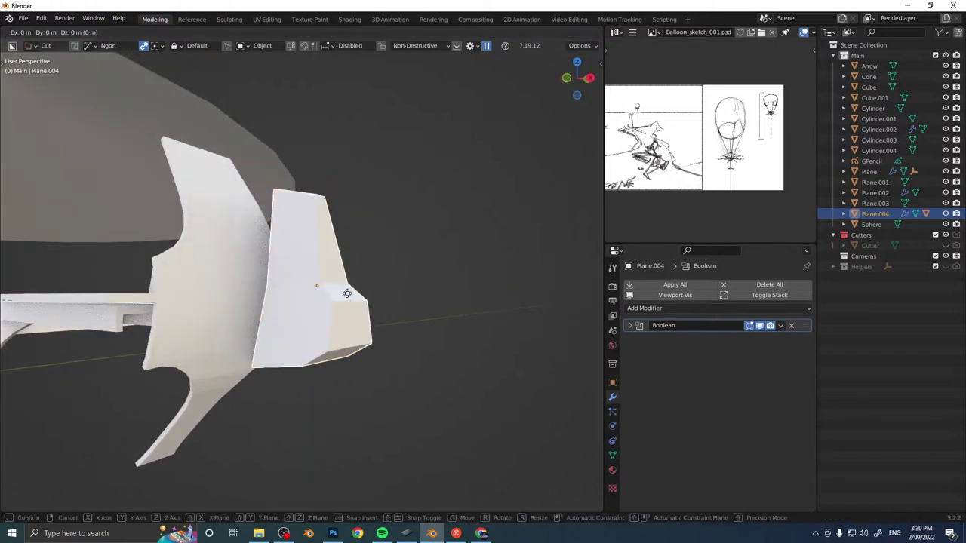
{"action": "left_click", "coordinate": [291, 287]}
{"action": "key", "text": "s"}
{"action": "left_click", "coordinate": [319, 282]}
{"action": "middle_click_drag", "start_coordinate": [319, 282], "coordinate": [280, 304]}
{"action": "left_click", "coordinate": [280, 314]}
Join the curved end panel, its stepped blocks, the radial beam, struts and X braces into one object.
{"action": "scroll", "coordinate": [280, 313], "scroll_direction": "down", "scroll_amount": 4}
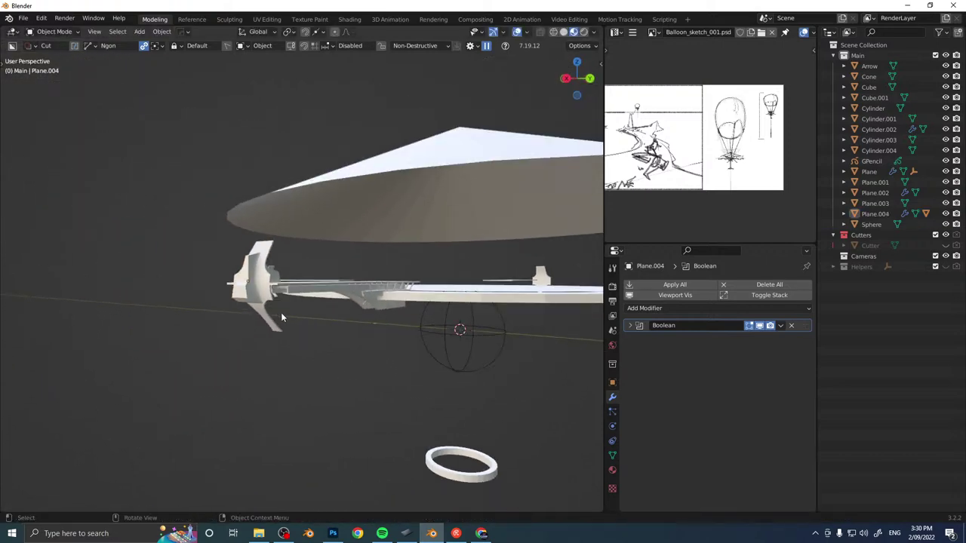
{"action": "middle_click_drag", "start_coordinate": [383, 311], "coordinate": [317, 288]}
{"action": "key", "text": "KP_Decimal"}
{"action": "left_click", "coordinate": [307, 266], "text": "shift"}
{"action": "left_click", "coordinate": [304, 279], "text": "shift"}
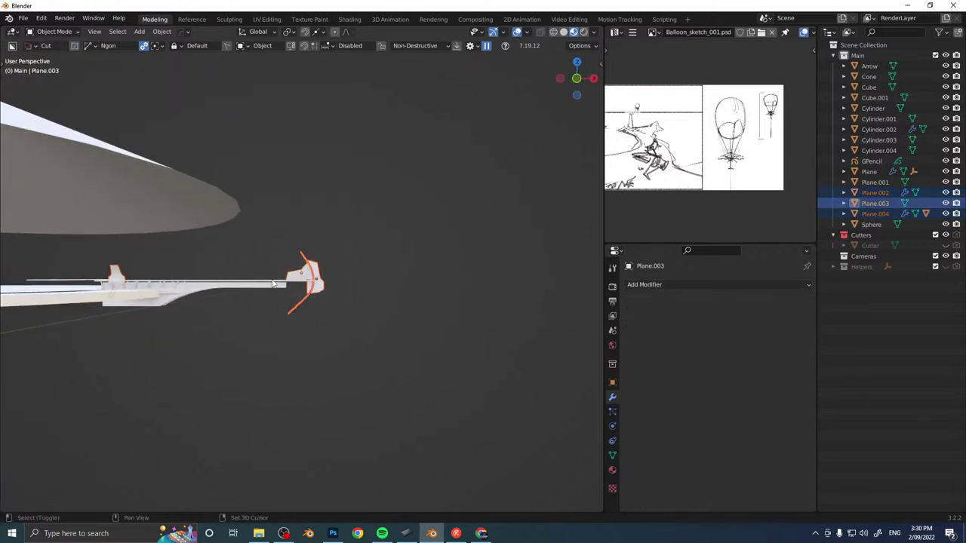
{"action": "left_click", "coordinate": [255, 293], "text": "shift"}
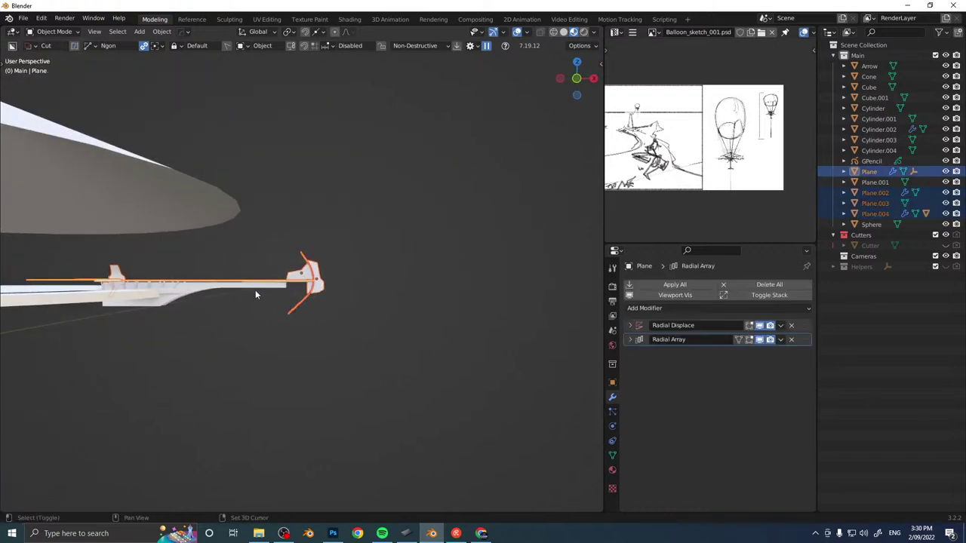
{"action": "left_click", "coordinate": [178, 288], "text": "shift"}
{"action": "middle_click_drag", "start_coordinate": [177, 288], "coordinate": [369, 247]}
{"action": "left_click", "coordinate": [333, 215], "text": "shift"}
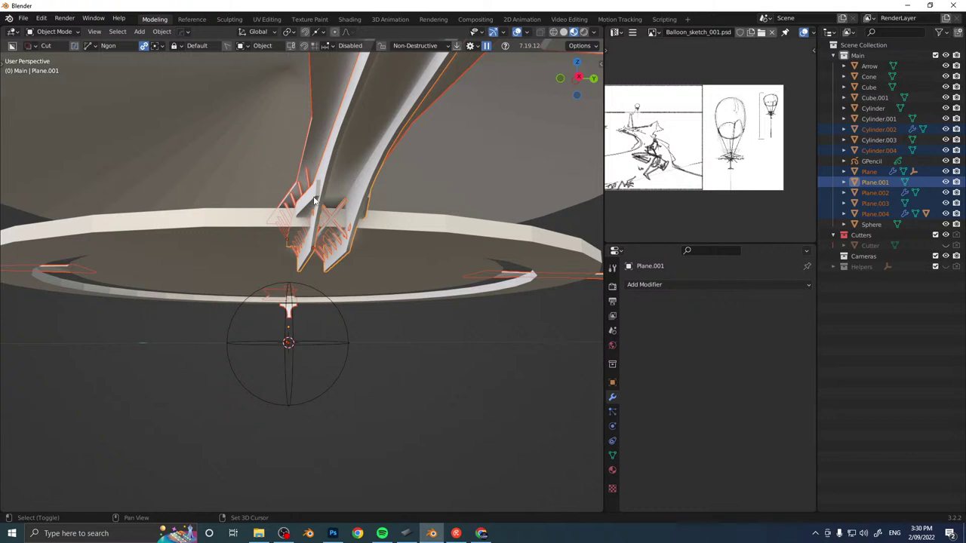
{"action": "key", "text": "ctrl+j"}
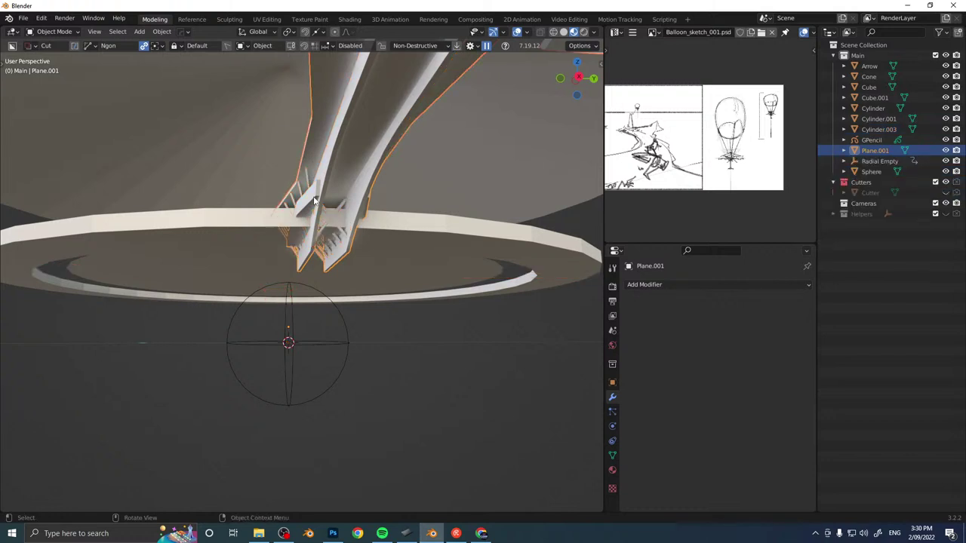
Add a mesh cylinder at the 3D cursor through the ring deck and stretch it along Z.
{"action": "scroll", "coordinate": [332, 181], "scroll_direction": "down", "scroll_amount": 5}
{"action": "middle_click_drag", "start_coordinate": [309, 198], "coordinate": [371, 303]}
{"action": "left_click", "coordinate": [316, 253]}
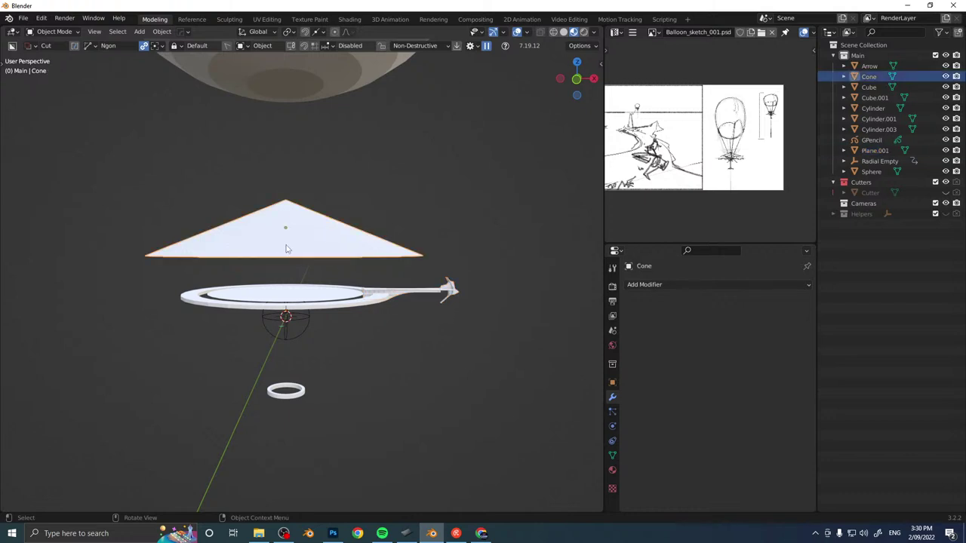
{"action": "mouse_move", "coordinate": [316, 227]}
{"action": "middle_mouse_down"}
{"action": "mouse_move", "coordinate": [306, 253]}
{"action": "mouse_move", "coordinate": [249, 200]}
{"action": "mouse_move", "coordinate": [256, 242]}
{"action": "mouse_move", "coordinate": [249, 209]}
{"action": "mouse_move", "coordinate": [327, 285]}
{"action": "mouse_move", "coordinate": [332, 309]}
{"action": "mouse_move", "coordinate": [355, 295]}
{"action": "mouse_move", "coordinate": [306, 242]}
{"action": "mouse_move", "coordinate": [300, 220]}
{"action": "middle_mouse_up"}
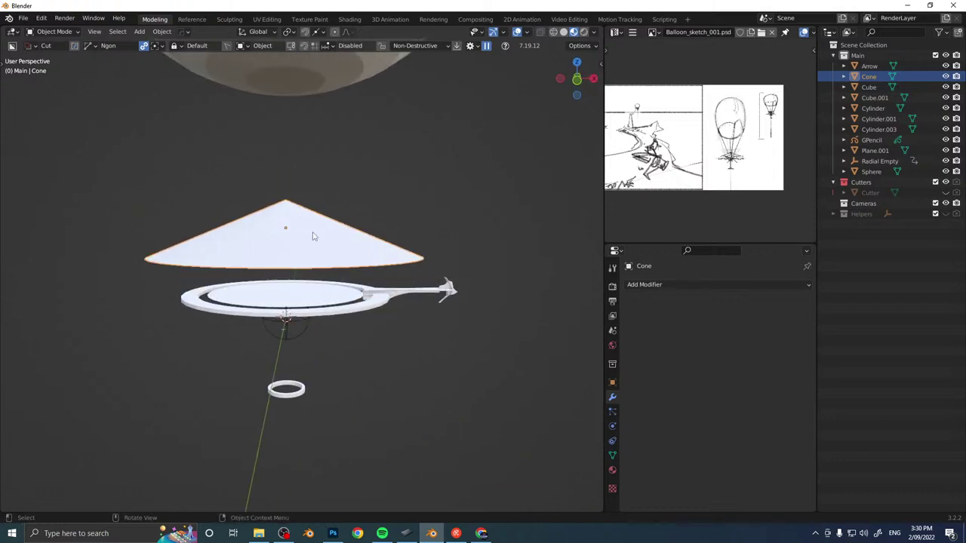
{"action": "mouse_move", "coordinate": [243, 246]}
{"action": "middle_mouse_down"}
{"action": "mouse_move", "coordinate": [328, 270]}
{"action": "mouse_move", "coordinate": [350, 244]}
{"action": "mouse_move", "coordinate": [354, 291]}
{"action": "middle_mouse_up"}
{"action": "scroll", "coordinate": [409, 304], "scroll_direction": "up", "scroll_amount": 4}
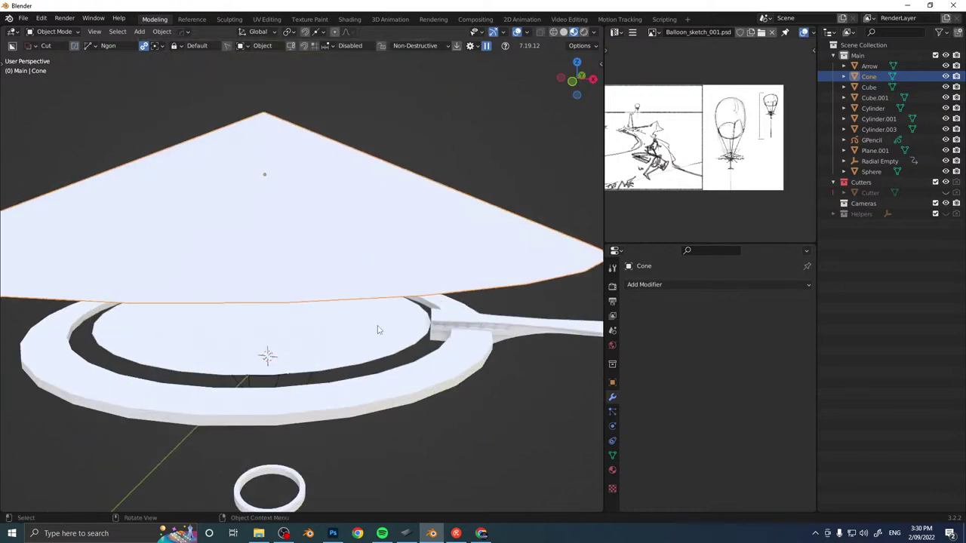
{"action": "middle_click_drag", "start_coordinate": [409, 303], "coordinate": [320, 309]}
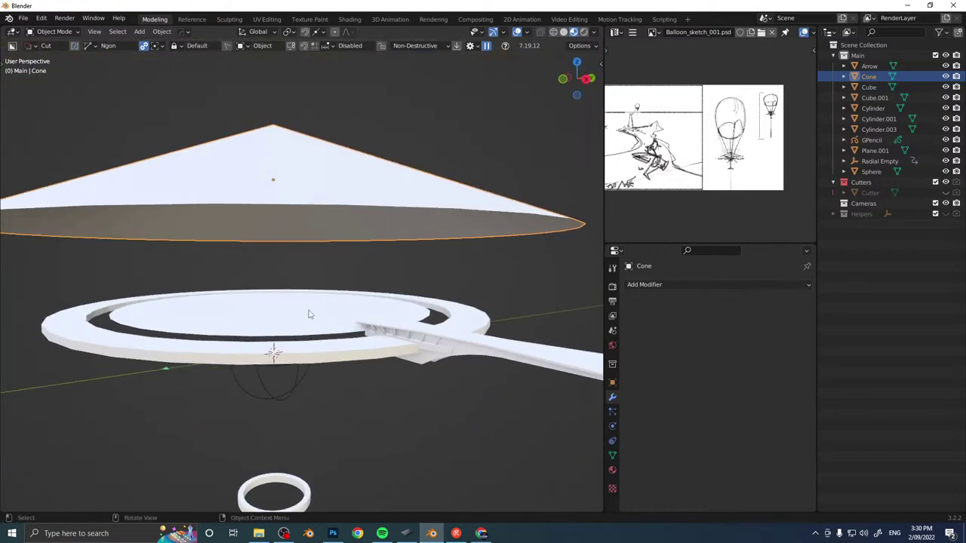
{"action": "key", "text": "shift+a"}
{"action": "mouse_move", "coordinate": [337, 314]}
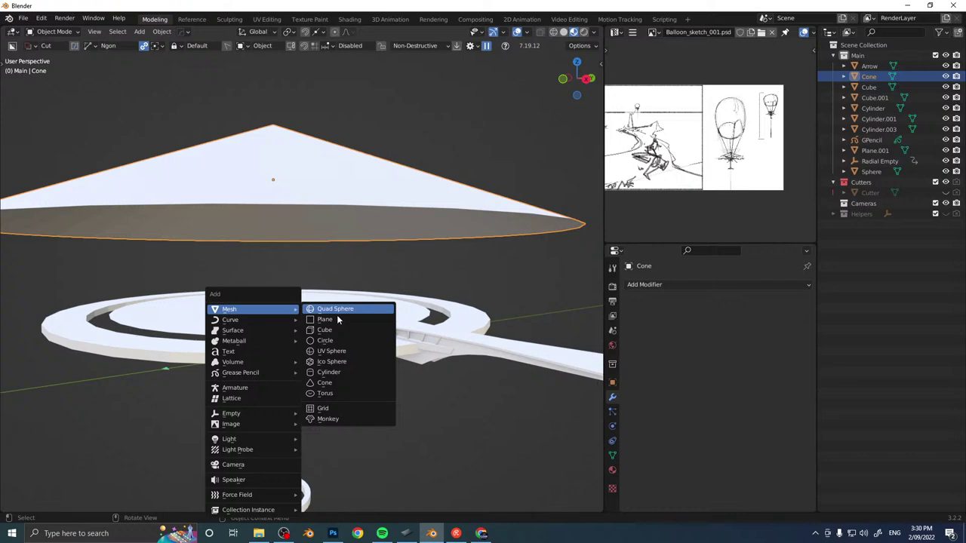
{"action": "left_click", "coordinate": [351, 369]}
{"action": "key", "text": "s"}
{"action": "key", "text": "z"}
{"action": "left_click", "coordinate": [557, 332]}
Scale the new cylinder down at the centre of the deck, reducing its whole mesh further in Edit Mode.
{"action": "scroll", "coordinate": [506, 325], "scroll_direction": "down", "scroll_amount": 6}
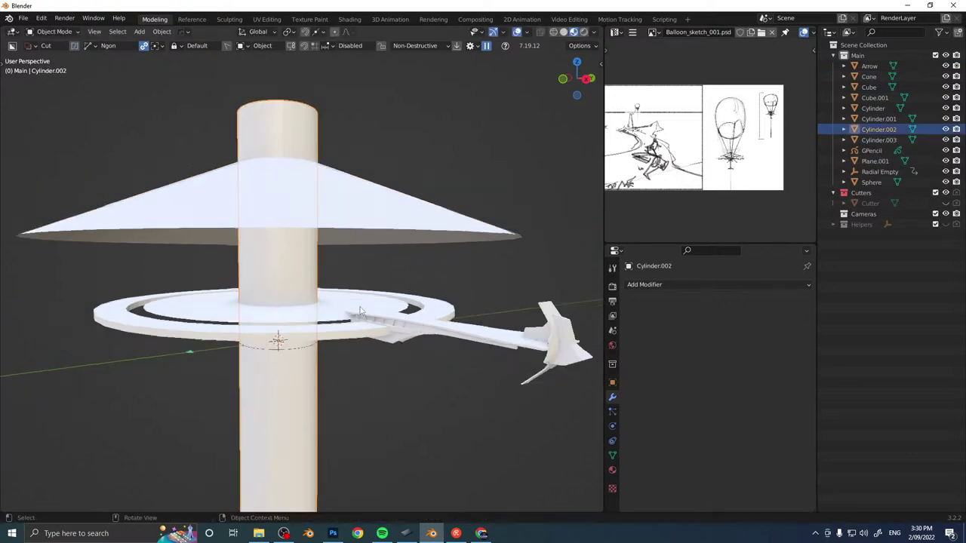
{"action": "key", "text": "s"}
{"action": "left_click", "coordinate": [337, 304]}
{"action": "scroll", "coordinate": [337, 305], "scroll_direction": "up", "scroll_amount": 7}
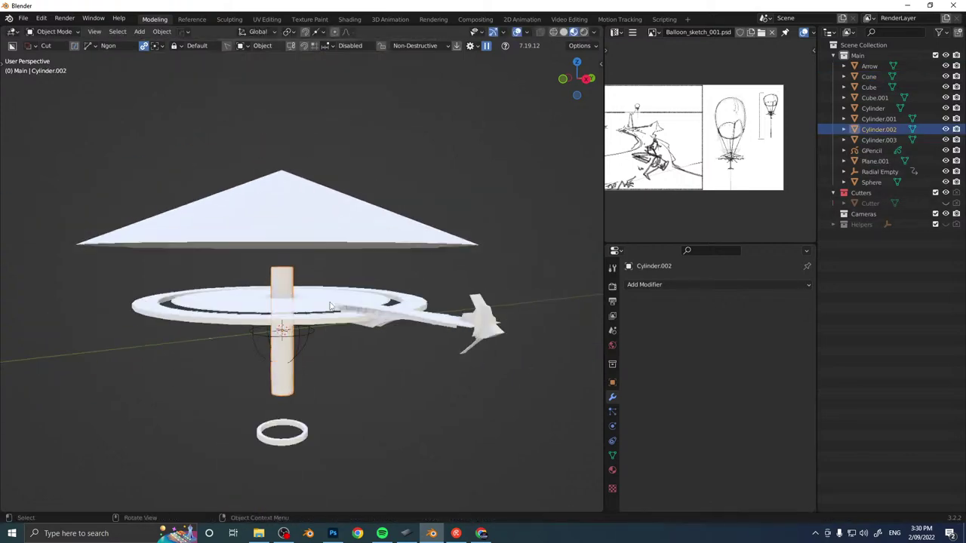
{"action": "key", "text": "Tab"}
{"action": "middle_click_drag", "start_coordinate": [337, 290], "coordinate": [371, 294]}
{"action": "scroll", "coordinate": [282, 297], "scroll_direction": "up", "scroll_amount": 5}
{"action": "key", "text": "alt+a"}
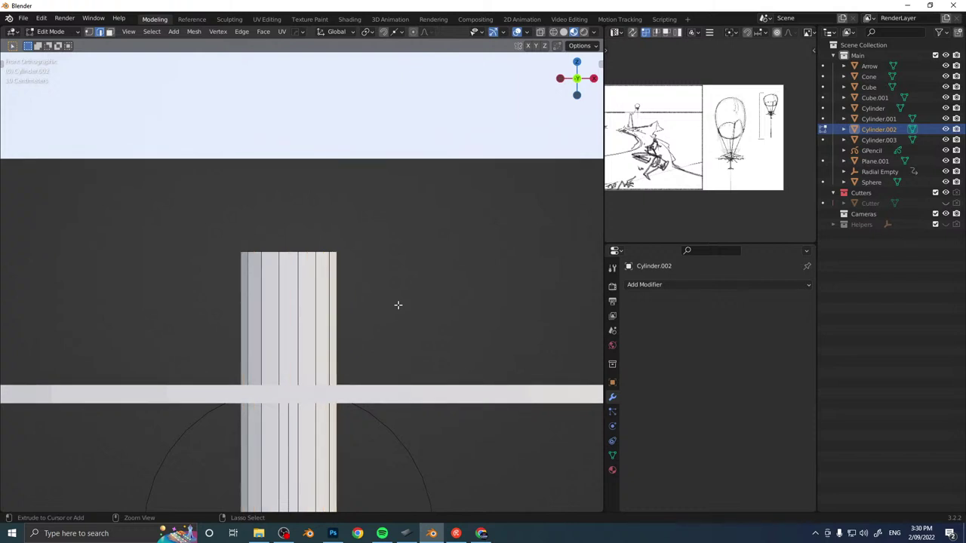
{"action": "middle_click_drag", "start_coordinate": [316, 308], "coordinate": [399, 315]}
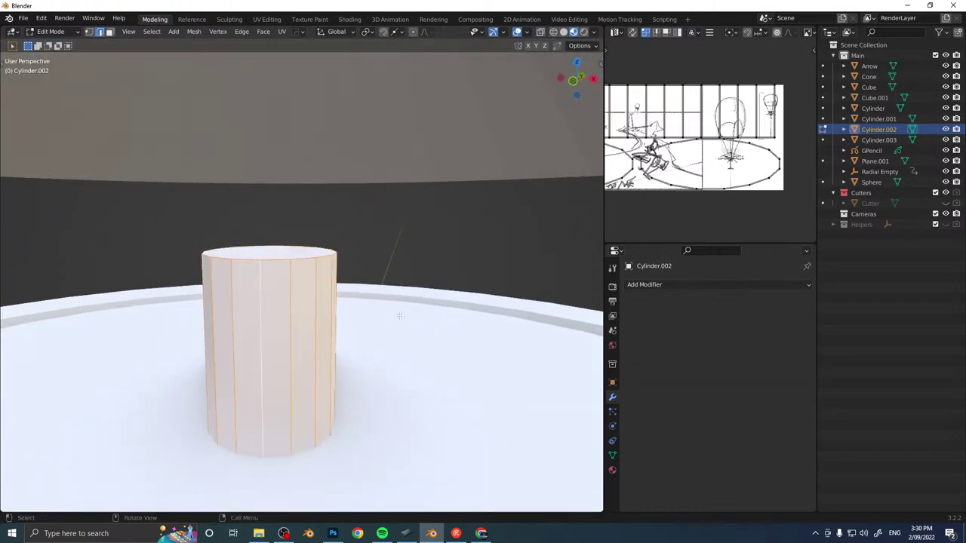
{"action": "key", "text": "s"}
{"action": "left_click", "coordinate": [364, 349]}
Move the cylinder mesh down below the deck and stretch it along Z.
{"action": "scroll", "coordinate": [362, 348], "scroll_direction": "down", "scroll_amount": 8}
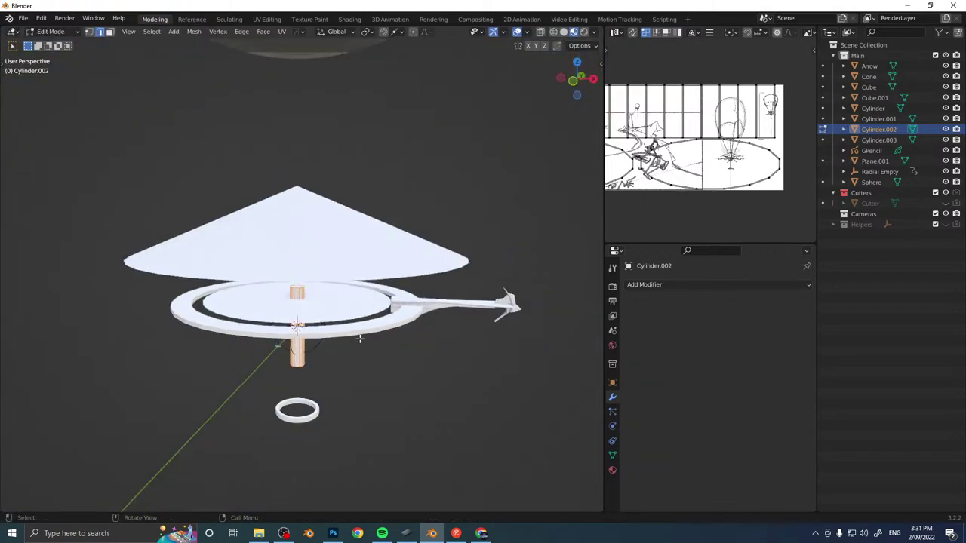
{"action": "middle_click_drag", "start_coordinate": [361, 340], "coordinate": [360, 321]}
{"action": "key", "text": "g"}
{"action": "left_click", "coordinate": [364, 389]}
{"action": "key", "text": "s"}
{"action": "key", "text": "z"}
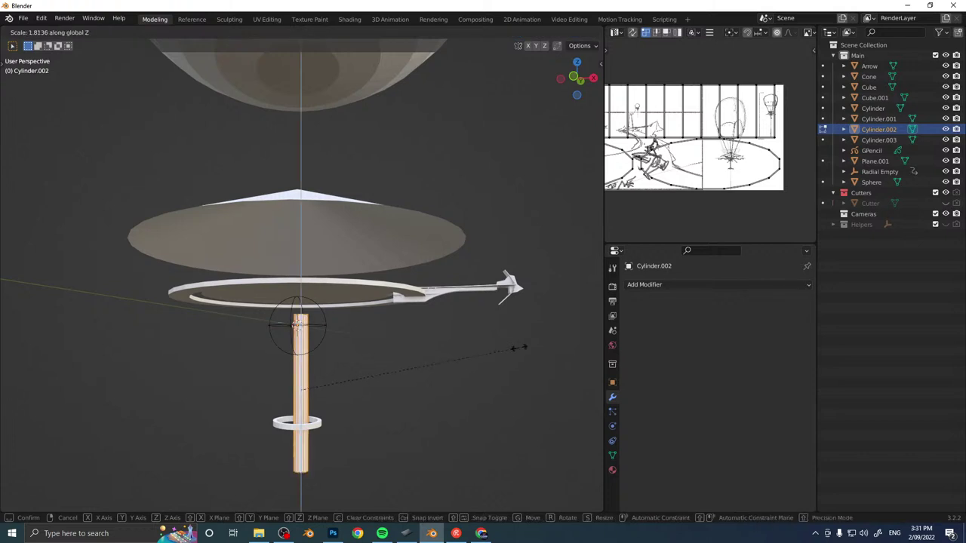
{"action": "left_click", "coordinate": [525, 346]}
Slim the cylinder into a long thin pole with further uniform scaling and stretching along Z.
{"action": "key", "text": "s"}
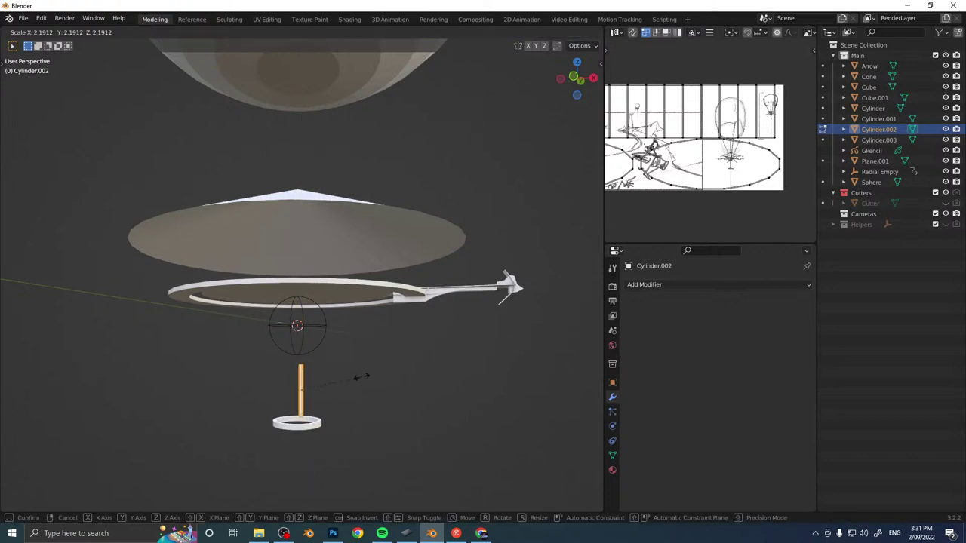
{"action": "left_click", "coordinate": [471, 355]}
{"action": "key", "text": "s"}
{"action": "key", "text": "z"}
{"action": "left_click", "coordinate": [494, 335]}
{"action": "key", "text": "s"}
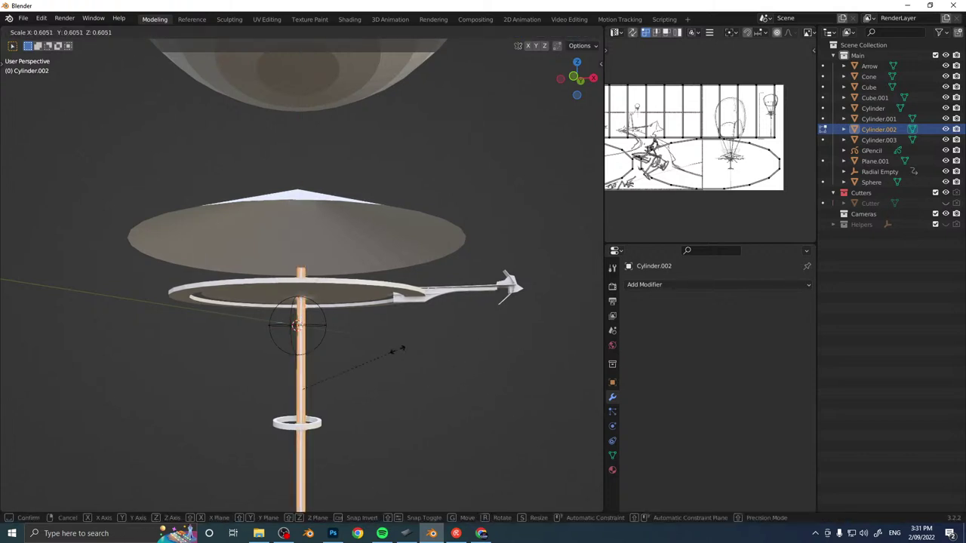
{"action": "left_click", "coordinate": [345, 366]}
Centre the pole on the origin by setting its Location X and Y to 0 m.
{"action": "middle_click_drag", "start_coordinate": [345, 366], "coordinate": [251, 307]}
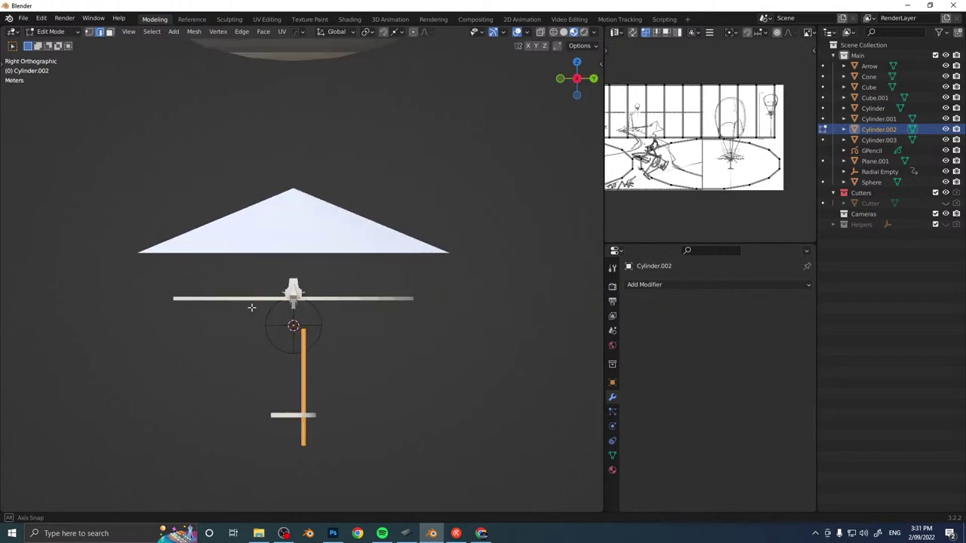
{"action": "left_click", "coordinate": [612, 383]}
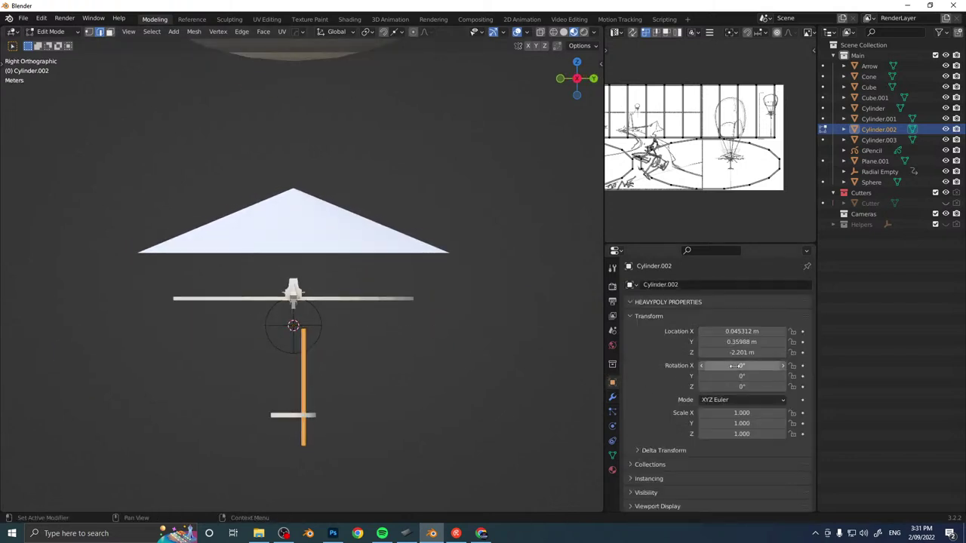
{"action": "left_click", "coordinate": [740, 332]}
{"action": "type", "text": "0"}
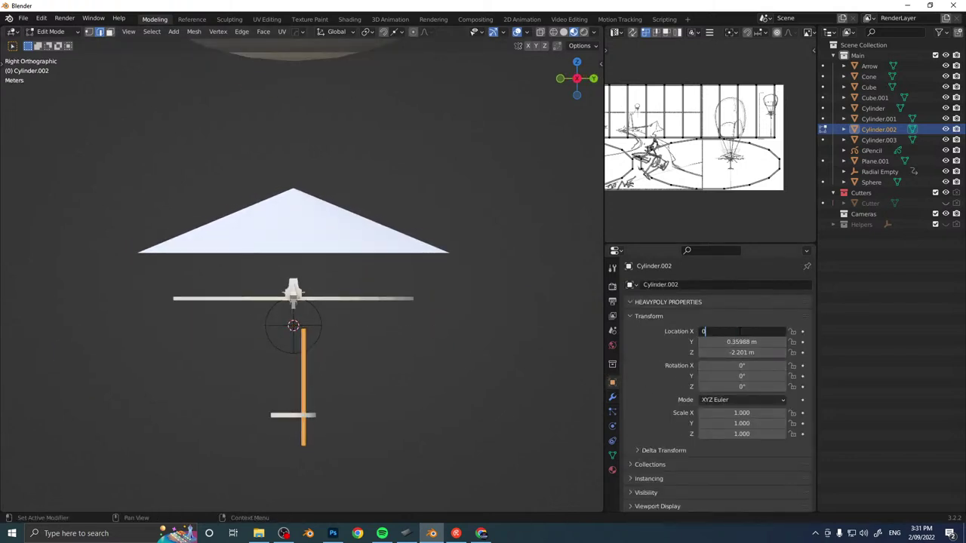
{"action": "key", "text": "Return"}
{"action": "left_click", "coordinate": [734, 342]}
{"action": "type", "text": "0"}
{"action": "key", "text": "Return"}
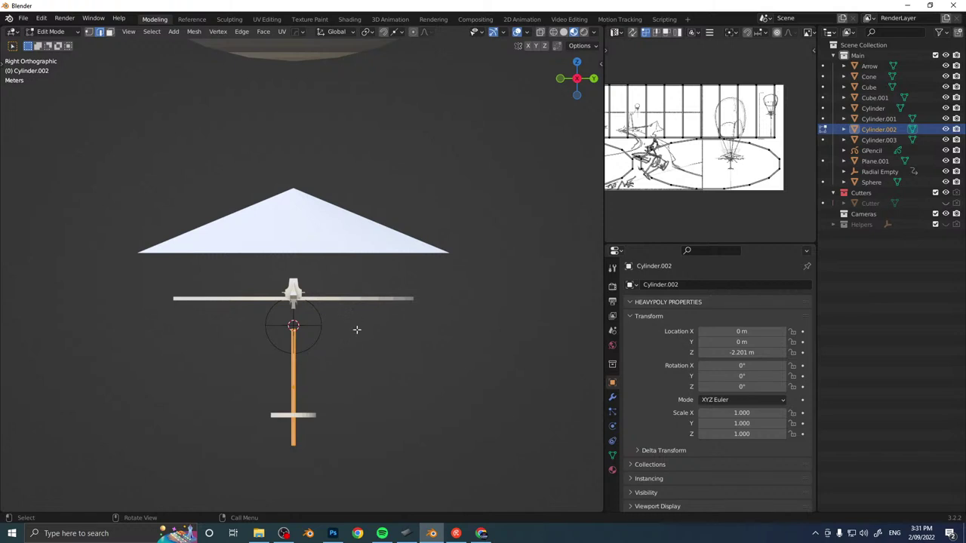
Try to raise the pole's mesh to the cone's apex and tilt it parallel to the slope in Edit Mode.
{"action": "key", "text": "g"}
{"action": "key", "text": "z"}
{"action": "left_click", "coordinate": [350, 144]}
{"action": "key", "text": "r"}
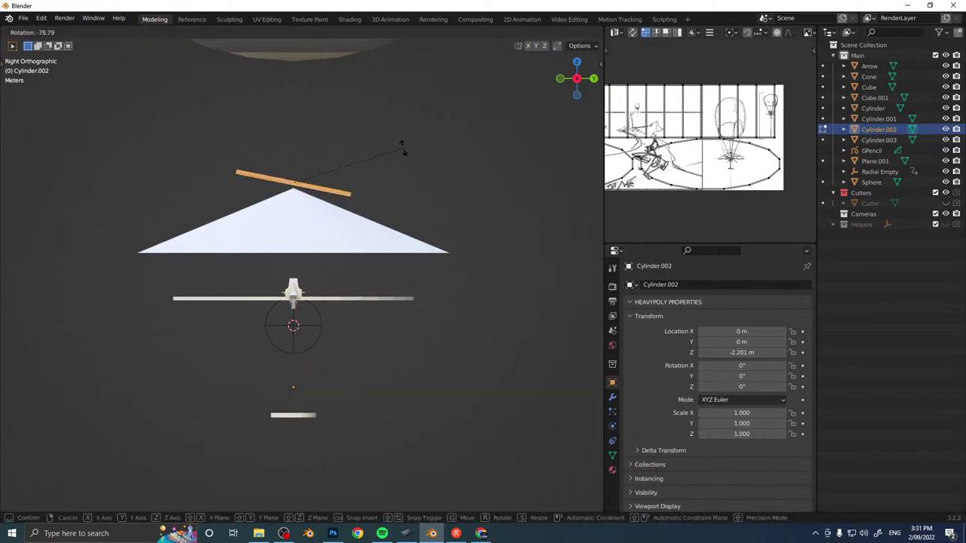
{"action": "key", "text": "s"}
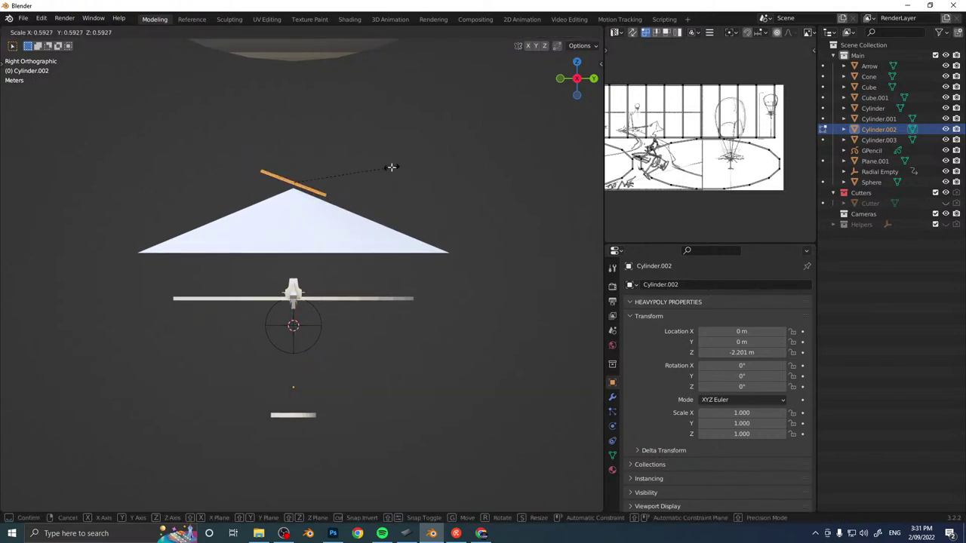
{"action": "key", "text": "z"}
{"action": "key", "text": "z"}
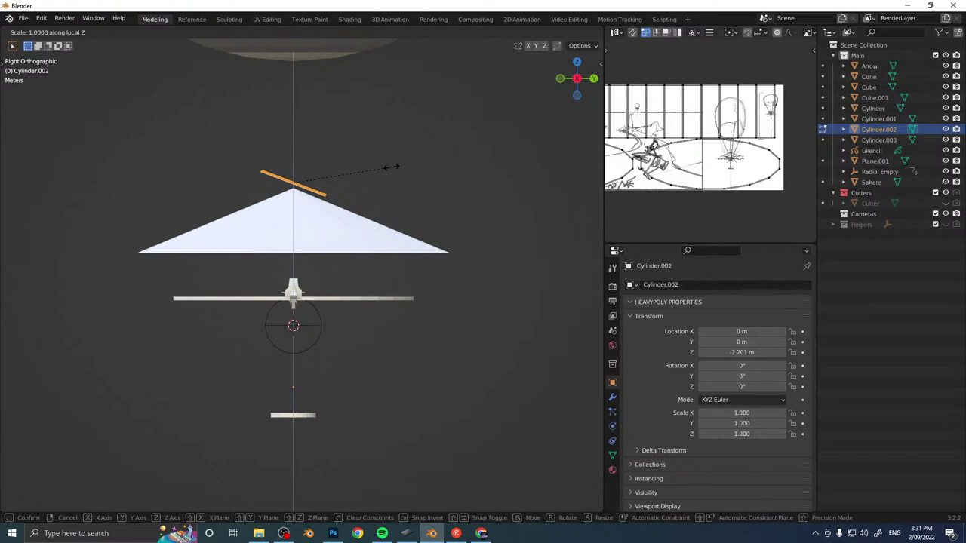
{"action": "key", "text": "z"}
{"action": "right_click", "coordinate": [519, 184]}
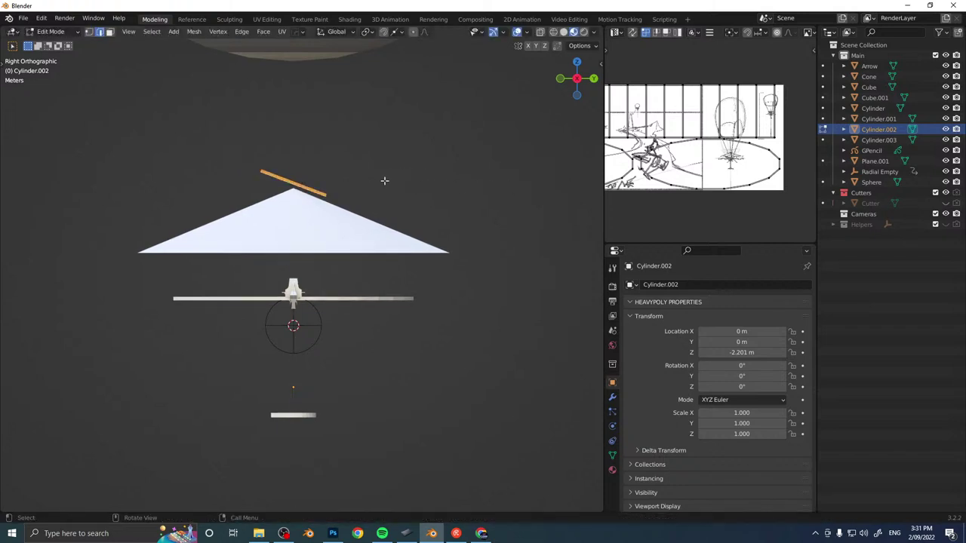
{"action": "key", "text": "s"}
{"action": "right_click", "coordinate": [384, 181]}
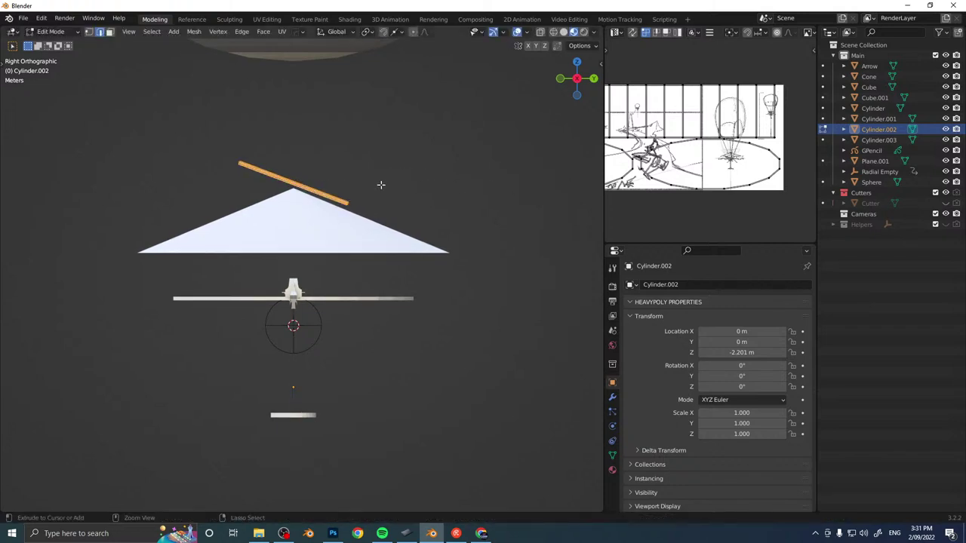
{"action": "key", "text": "Tab"}
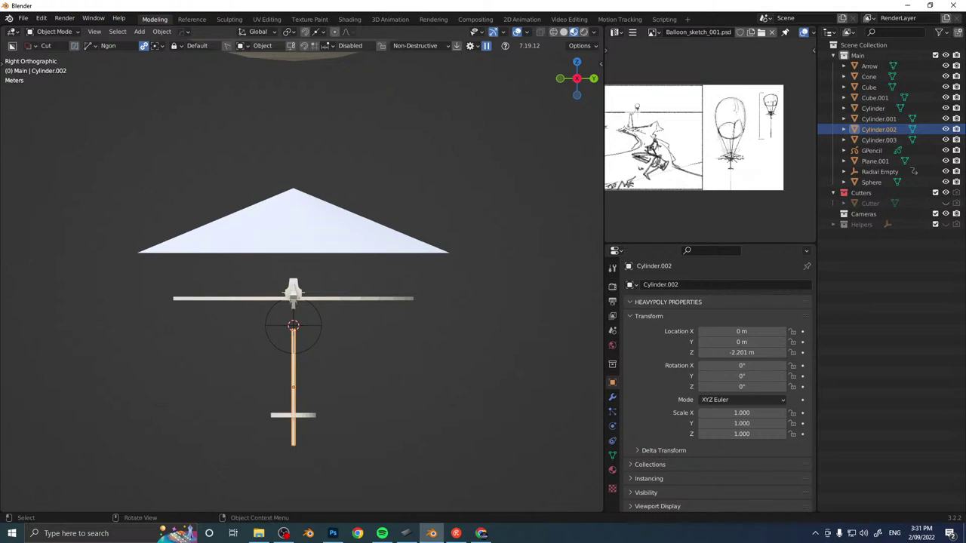
Move the pole object up beside the cone's slope and tilt it to about 66.9° about X.
{"action": "key", "text": "g"}
{"action": "key", "text": "r"}
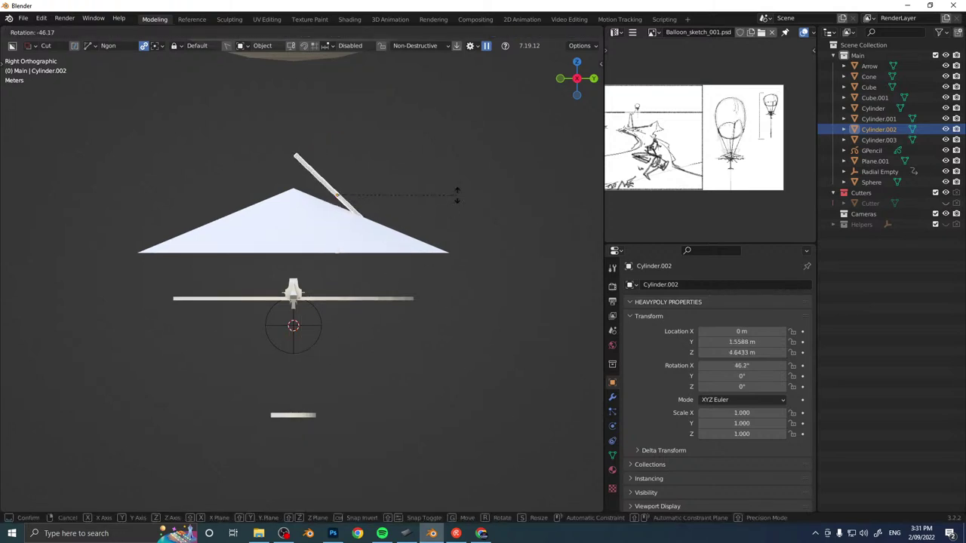
{"action": "left_click", "coordinate": [441, 182]}
Lengthen the pole about 1.7 times along its local Z and lay it on the cone's slope from the apex.
{"action": "key", "text": "s"}
{"action": "key", "text": "z"}
{"action": "key", "text": "z"}
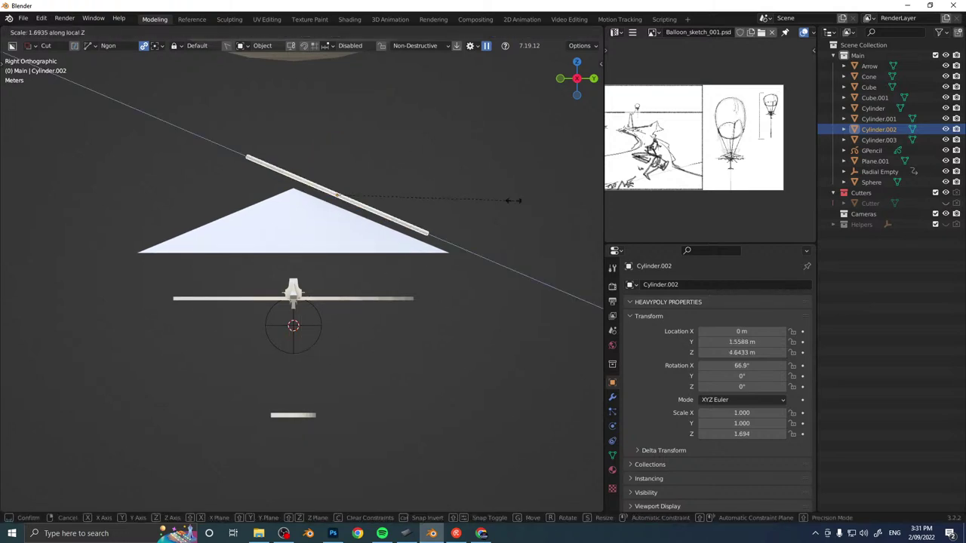
{"action": "key", "text": "Escape"}
{"action": "key", "text": "g"}
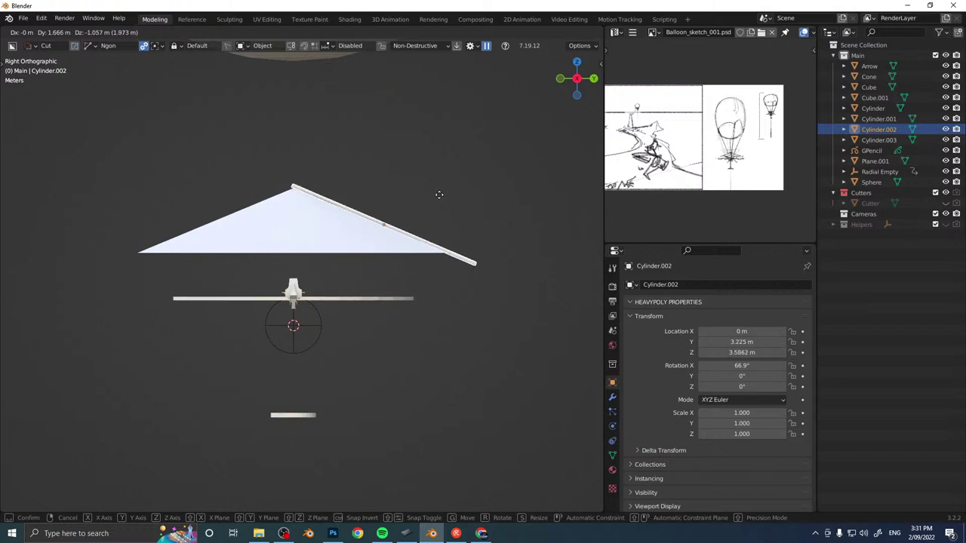
{"action": "left_click", "coordinate": [439, 195]}
Shorten the sloped pole along its local Z and shift it up to span from the cone's apex to its rim.
{"action": "key", "text": "s"}
{"action": "key", "text": "z"}
{"action": "key", "text": "z"}
{"action": "left_click", "coordinate": [469, 218]}
{"action": "key", "text": "g"}
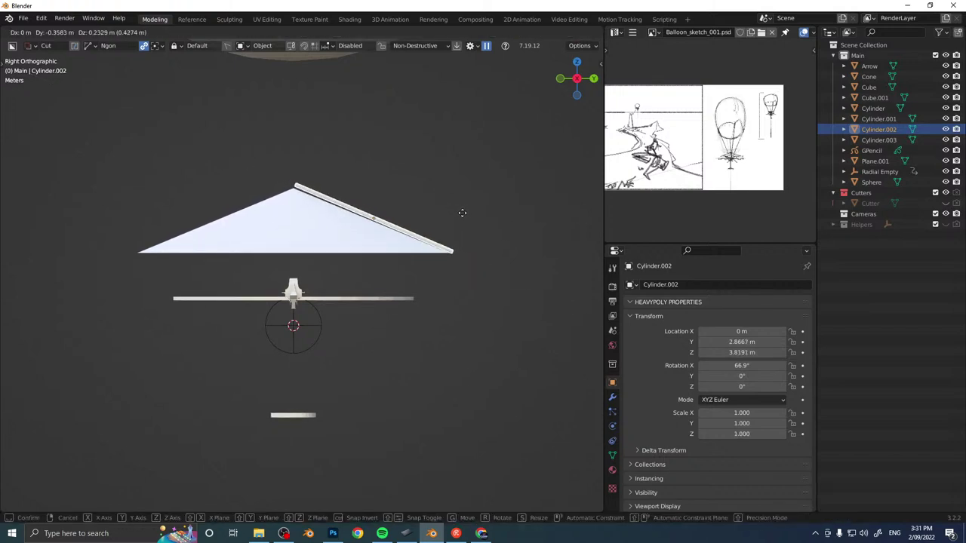
{"action": "left_click", "coordinate": [462, 212]}
Shorten the sloped pole slightly more along its length and fine-tune its tilt to about 67.1° about X.
{"action": "key", "text": "s"}
{"action": "key", "text": "z"}
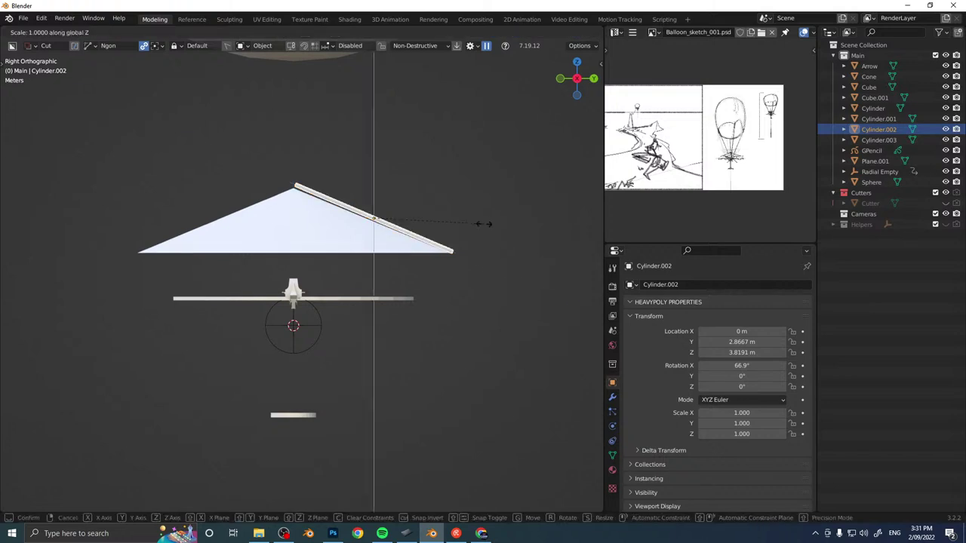
{"action": "key", "text": "r"}
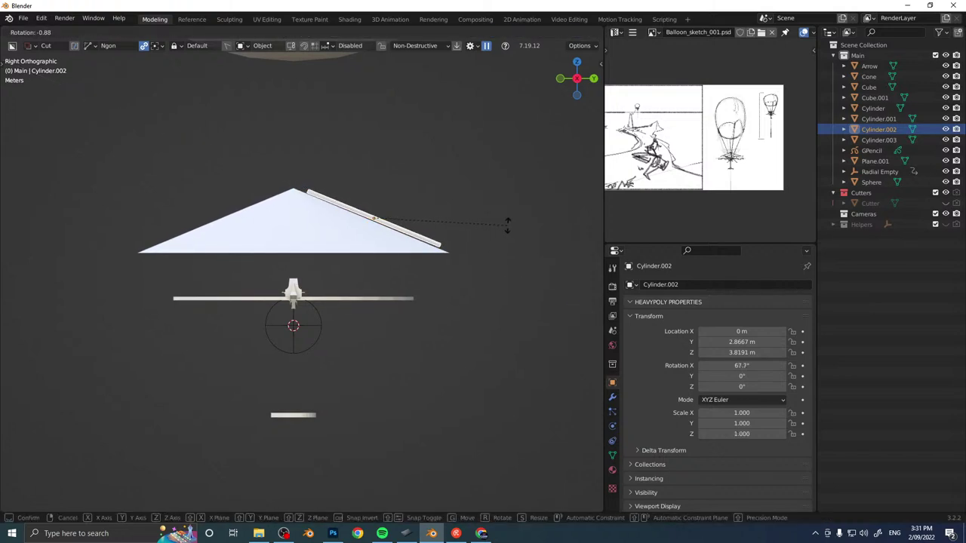
{"action": "left_click", "coordinate": [508, 226]}
Thin the sloped pole by shrinking its whole mesh about 0.036 m along its normals.
{"action": "key", "text": "space"}
{"action": "left_click", "coordinate": [425, 185]}
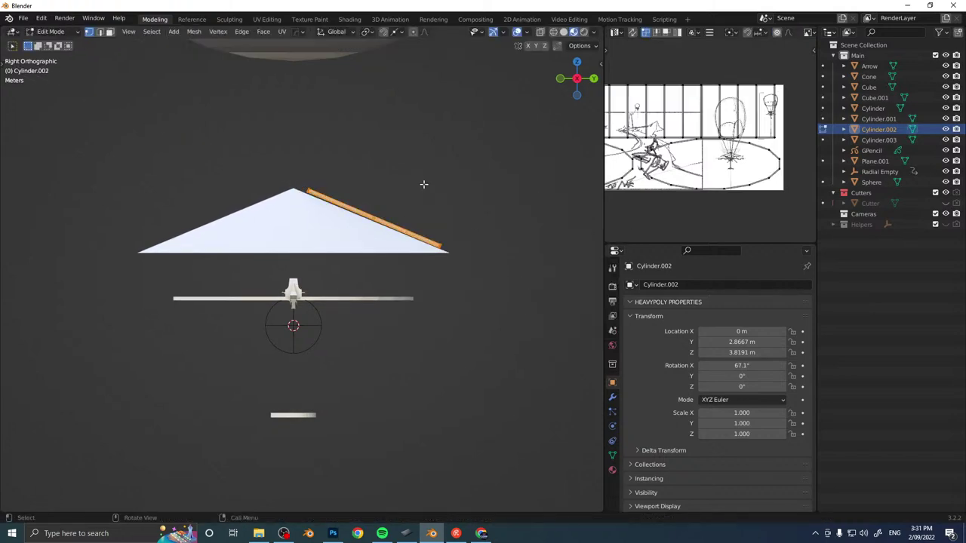
{"action": "key", "text": "alt+s"}
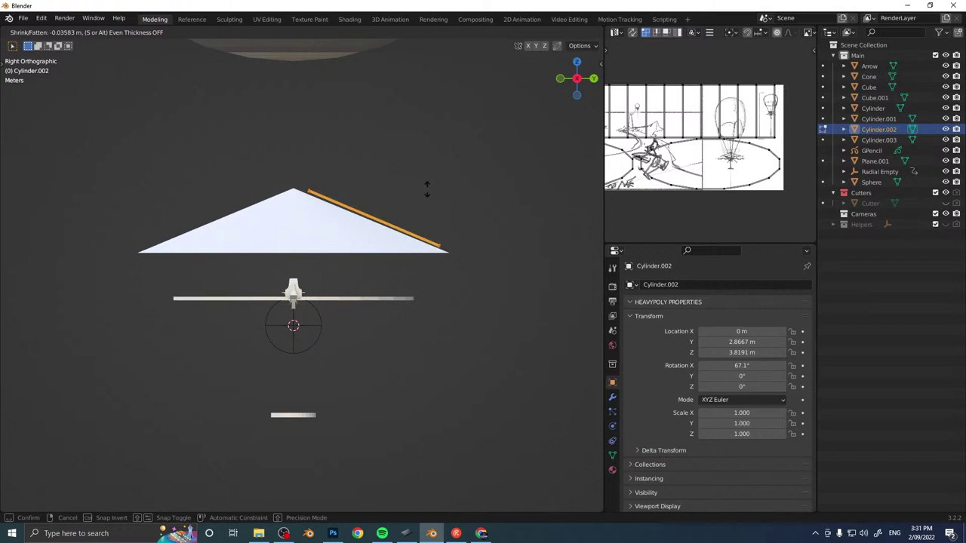
{"action": "left_click", "coordinate": [427, 190]}
Move the thinned pole down the cone's slope to about Y 3.2071 m and Z 3.6041 m, with its end at the rim.
{"action": "key", "text": "space"}
{"action": "left_click", "coordinate": [437, 201]}
{"action": "key", "text": "g"}
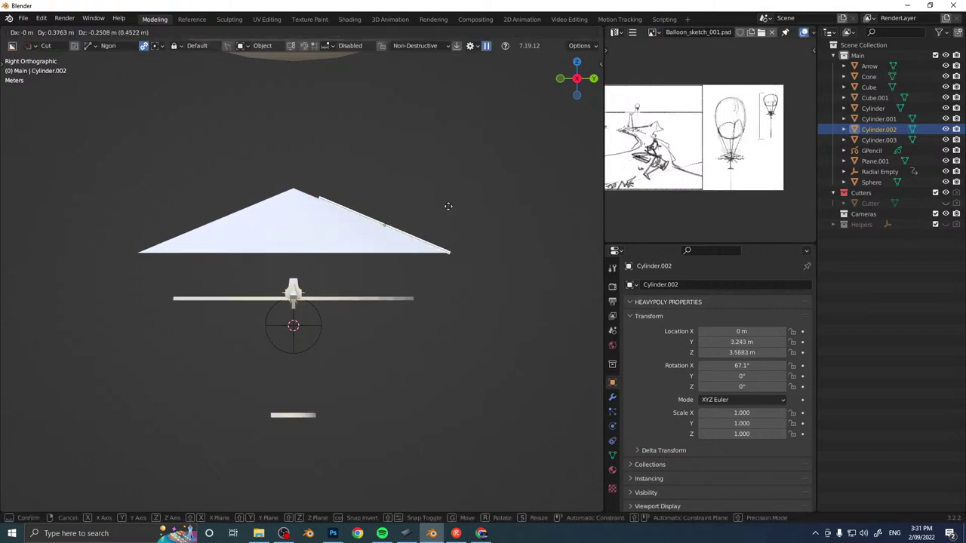
{"action": "left_click", "coordinate": [448, 205]}
{"action": "middle_click_drag", "start_coordinate": [447, 205], "coordinate": [279, 240]}
{"action": "scroll", "coordinate": [279, 240], "scroll_direction": "up", "scroll_amount": 3}
{"action": "middle_click_drag", "start_coordinate": [396, 236], "coordinate": [297, 253], "text": "shift"}
Add two edge loops to the sloped pole, one toward the apex end and one toward the rim end.
{"action": "key", "text": "Tab"}
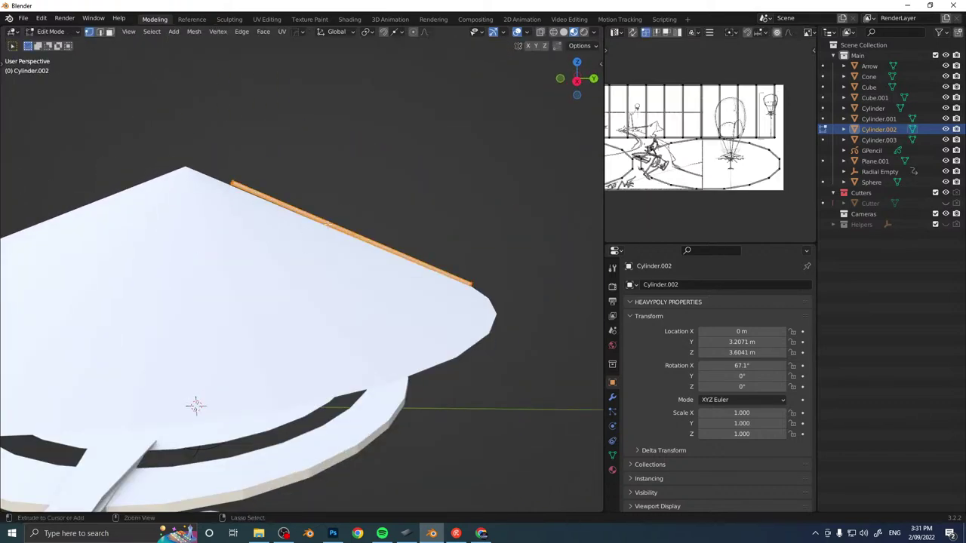
{"action": "key", "text": "ctrl+r"}
{"action": "left_click", "coordinate": [315, 218]}
{"action": "left_click", "coordinate": [277, 202]}
{"action": "key", "text": "ctrl+r"}
{"action": "left_click", "coordinate": [378, 242]}
{"action": "left_click", "coordinate": [392, 248]}
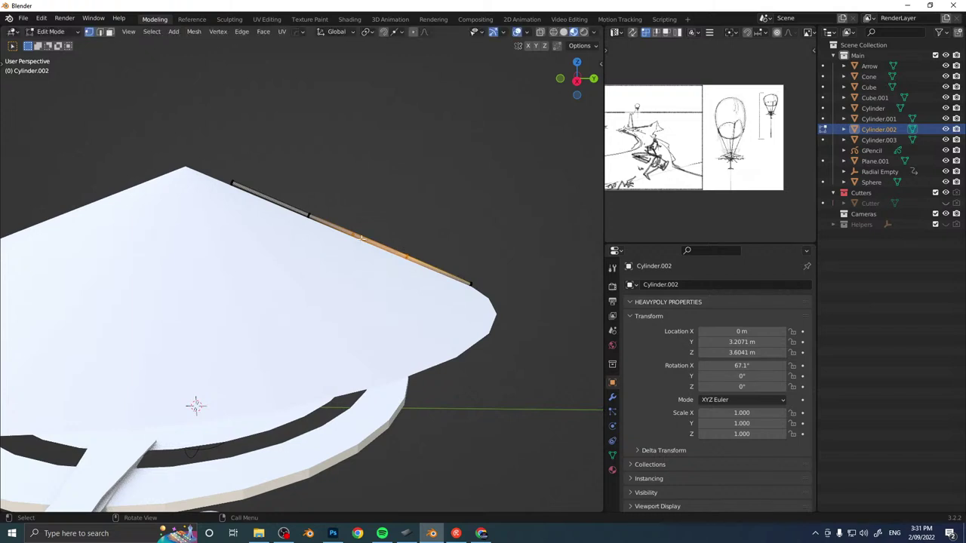
Nudge the pole's edge loops slightly toward the cone and scale the pole's rim end.
{"action": "left_click_drag", "start_coordinate": [383, 202], "coordinate": [279, 250]}
{"action": "key", "text": "g"}
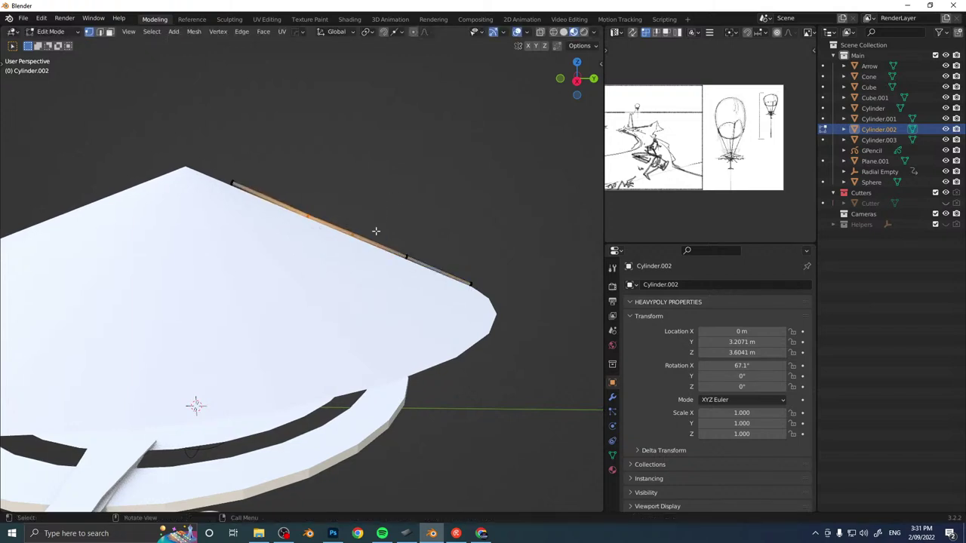
{"action": "left_click", "coordinate": [422, 246]}
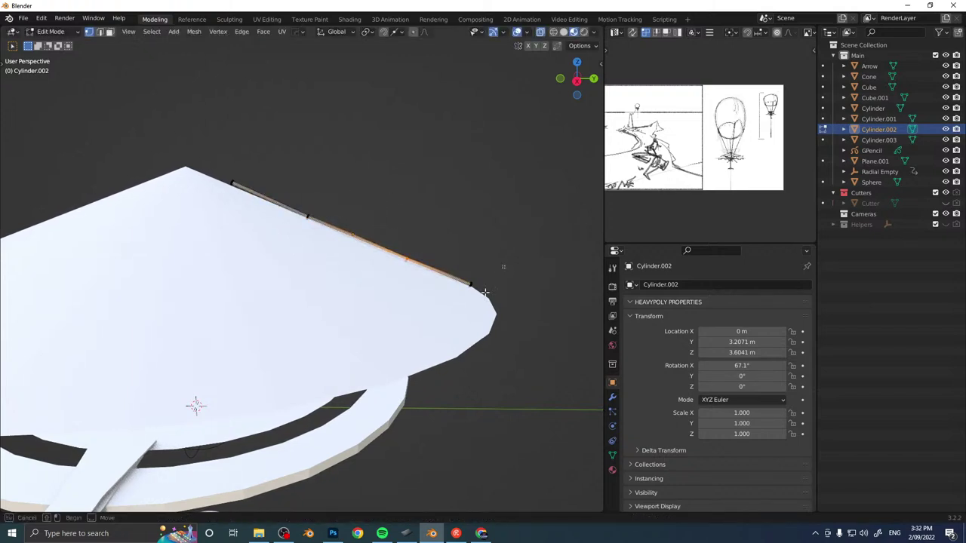
{"action": "left_click_drag", "start_coordinate": [502, 267], "coordinate": [456, 297]}
{"action": "key", "text": "s"}
{"action": "left_click", "coordinate": [531, 283]}
Shift the pole's upper edge loop slightly to refine its bend, and return to Object Mode.
{"action": "left_click_drag", "start_coordinate": [323, 189], "coordinate": [265, 247]}
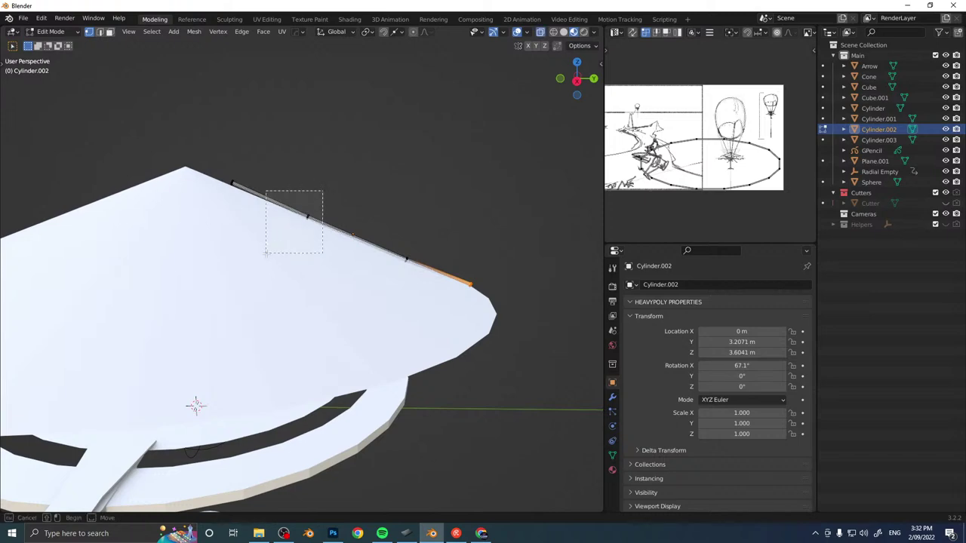
{"action": "middle_click_drag", "start_coordinate": [264, 248], "coordinate": [314, 171]}
{"action": "key", "text": "g"}
{"action": "left_click", "coordinate": [331, 189]}
{"action": "key", "text": "space"}
{"action": "middle_click_drag", "start_coordinate": [304, 288], "coordinate": [344, 242]}
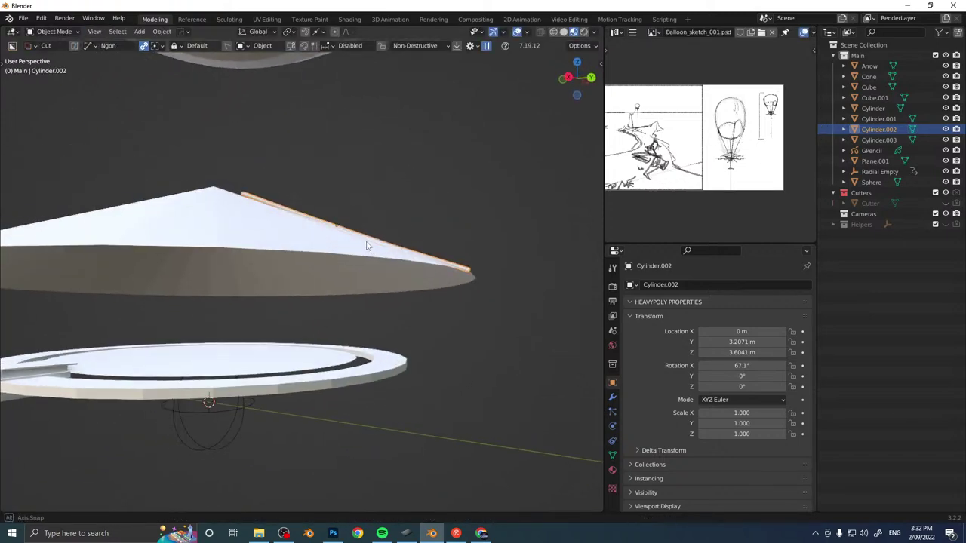
{"action": "key", "text": "q"}
{"action": "mouse_move", "coordinate": [356, 334]}
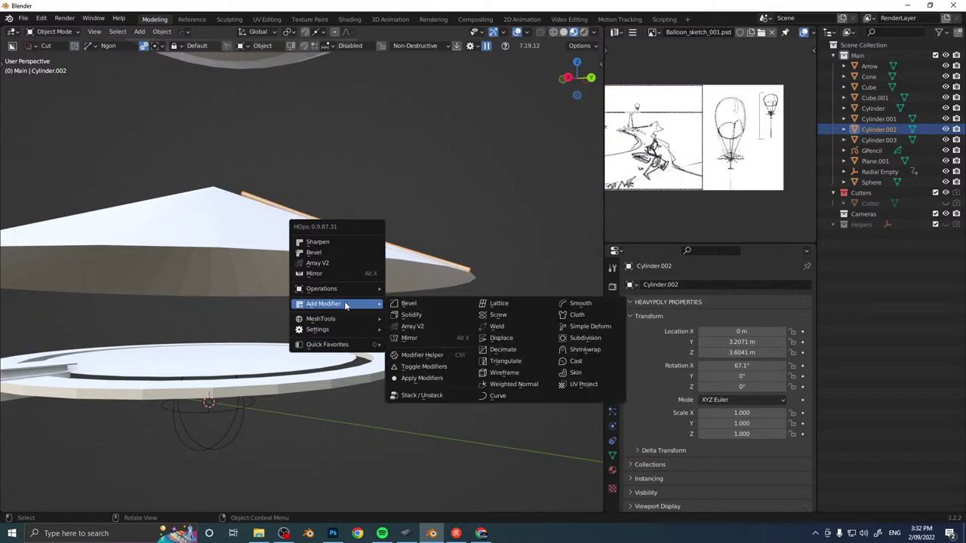
{"action": "mouse_move", "coordinate": [347, 318]}
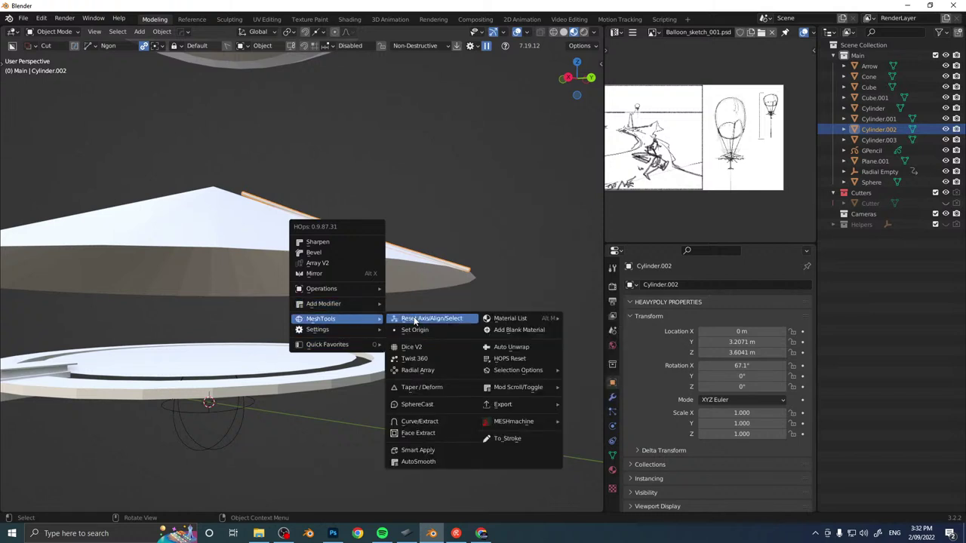
{"action": "left_click", "coordinate": [417, 370]}
{"action": "key", "text": "o"}
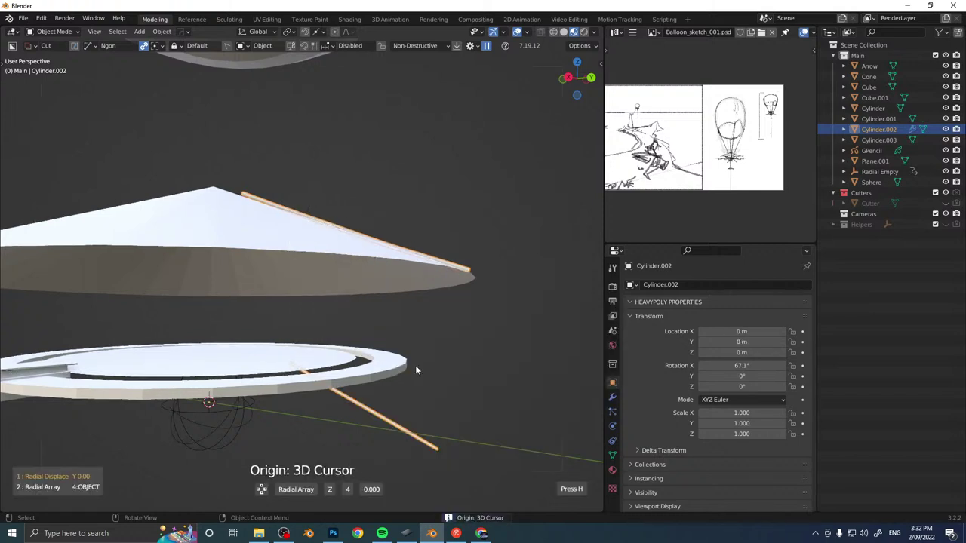
{"action": "key", "text": "Escape"}
Apply the pole's rotation and create a four-copy radial array around Z with the 3D cursor as origin.
{"action": "key", "text": "ctrl+a"}
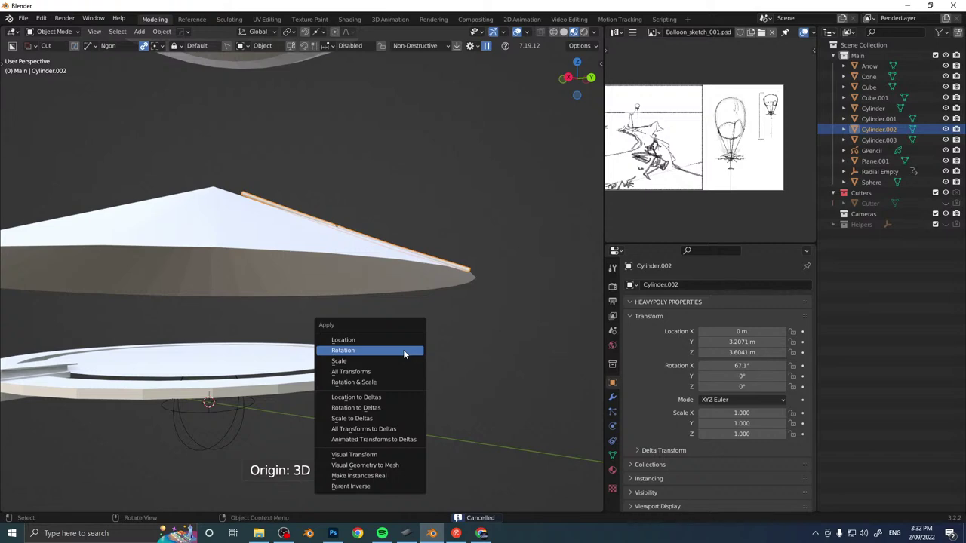
{"action": "left_click", "coordinate": [404, 351]}
{"action": "key", "text": "q"}
{"action": "mouse_move", "coordinate": [403, 350]}
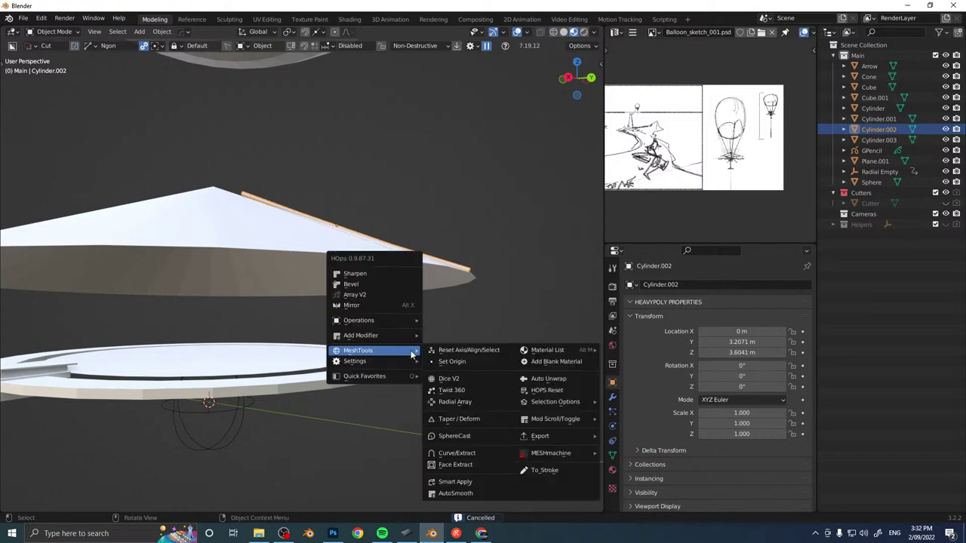
{"action": "left_click", "coordinate": [448, 402]}
{"action": "key", "text": "o"}
{"action": "left_click", "coordinate": [447, 400]}
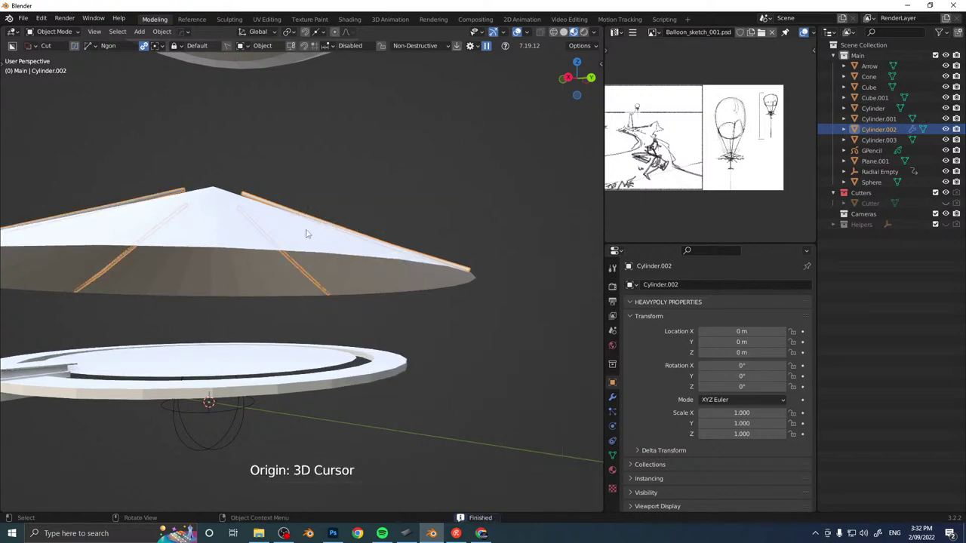
Apply the radial array on the poles and remove the leftover Radial Displace modifier.
{"action": "middle_click_drag", "start_coordinate": [306, 234], "coordinate": [218, 269]}
{"action": "middle_click_drag", "start_coordinate": [173, 216], "coordinate": [259, 218]}
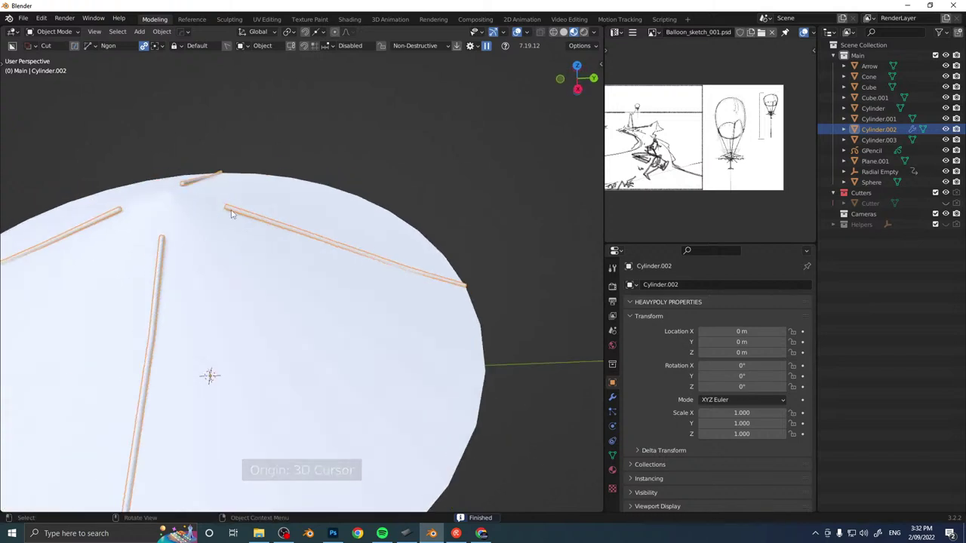
{"action": "left_click", "coordinate": [610, 399]}
{"action": "left_click", "coordinate": [690, 284]}
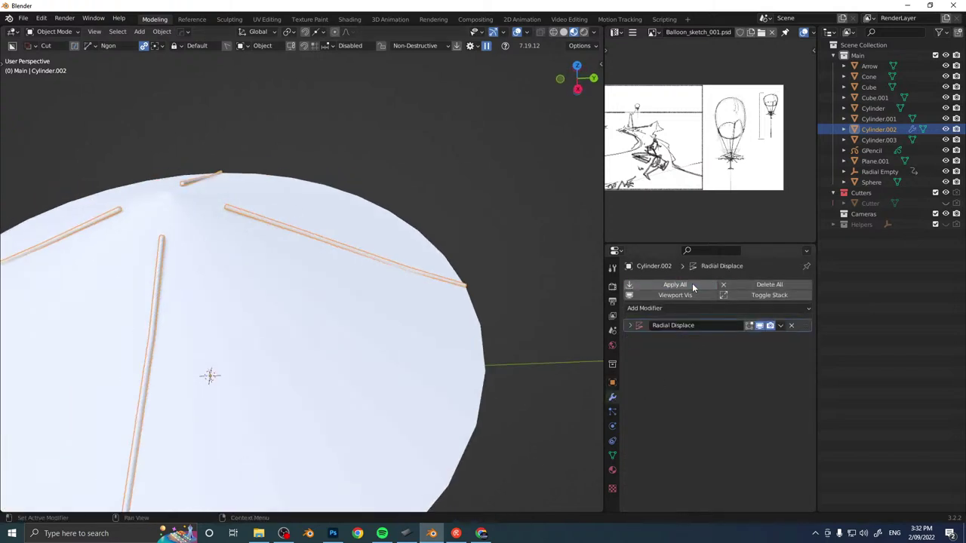
{"action": "left_click", "coordinate": [793, 326]}
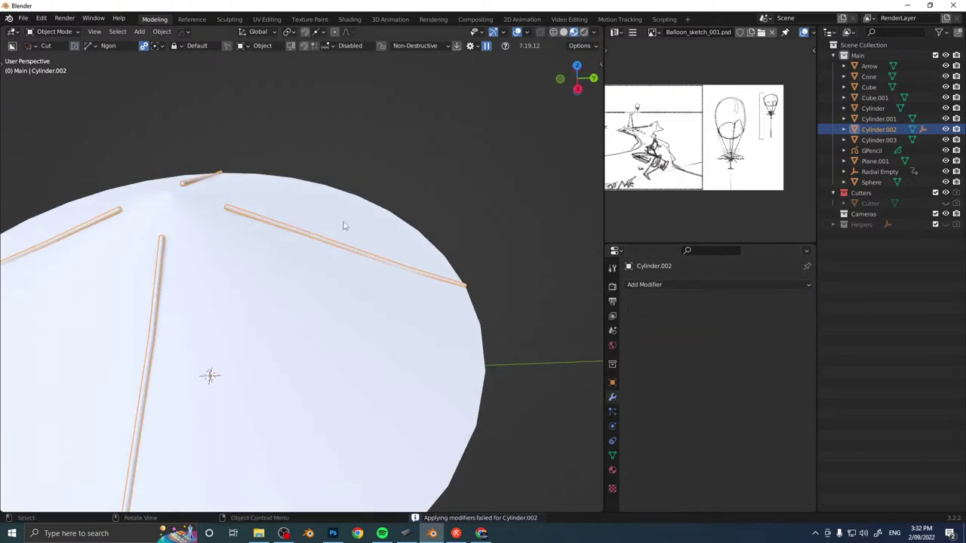
Vertex-bevel the cone roof's apex into a small circular cap.
{"action": "scroll", "coordinate": [345, 226], "scroll_direction": "down", "scroll_amount": 3}
{"action": "middle_click_drag", "start_coordinate": [345, 226], "coordinate": [332, 199]}
{"action": "left_click", "coordinate": [321, 293]}
{"action": "mouse_move", "coordinate": [321, 291]}
{"action": "middle_mouse_down"}
{"action": "mouse_move", "coordinate": [338, 224]}
{"action": "mouse_move", "coordinate": [373, 214]}
{"action": "mouse_move", "coordinate": [362, 214]}
{"action": "mouse_move", "coordinate": [352, 242]}
{"action": "mouse_move", "coordinate": [427, 216]}
{"action": "mouse_move", "coordinate": [317, 214]}
{"action": "mouse_move", "coordinate": [327, 214]}
{"action": "mouse_move", "coordinate": [280, 194]}
{"action": "mouse_move", "coordinate": [309, 302]}
{"action": "middle_mouse_up"}
{"action": "key", "text": "Tab"}
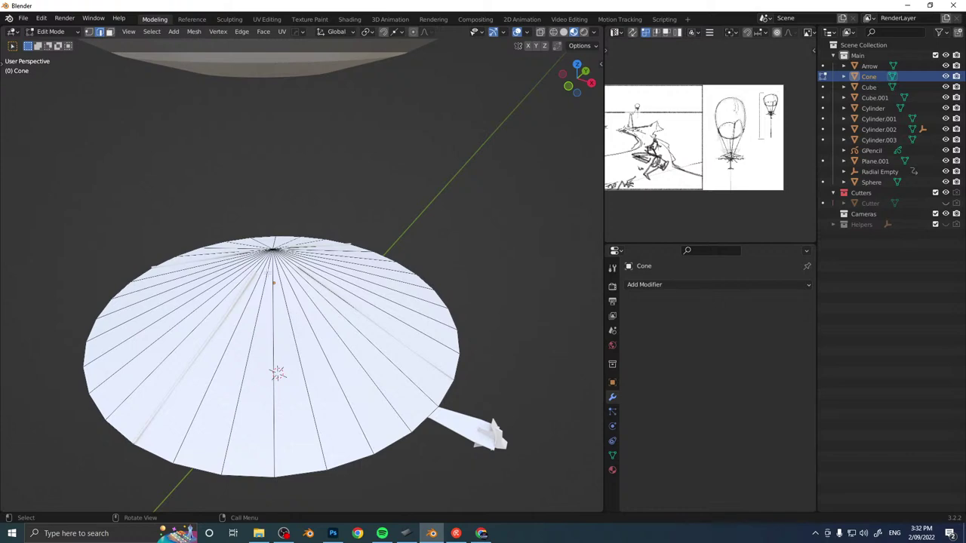
{"action": "scroll", "coordinate": [268, 273], "scroll_direction": "up", "scroll_amount": 3}
{"action": "middle_click_drag", "start_coordinate": [267, 273], "coordinate": [267, 299]}
{"action": "left_click", "coordinate": [237, 300]}
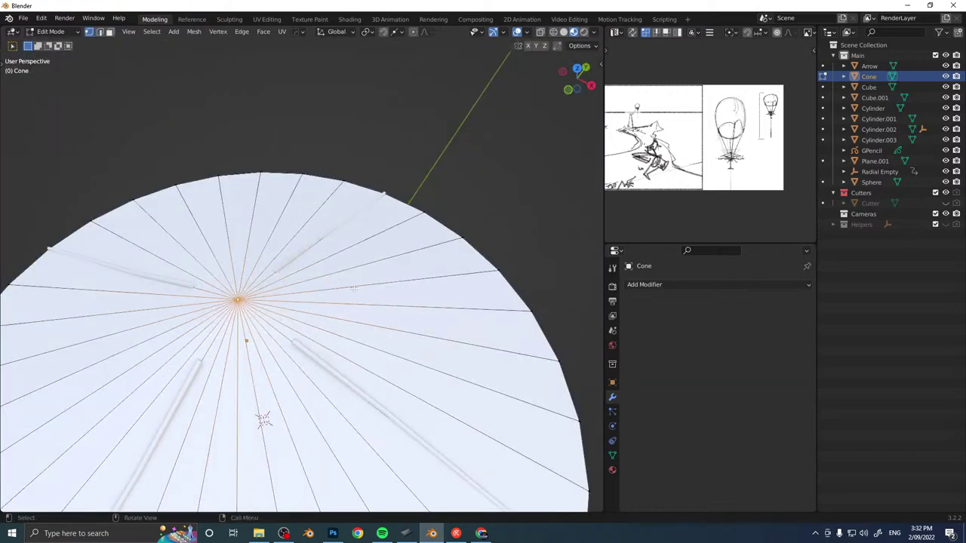
{"action": "key", "text": "ctrl+shift+b"}
{"action": "left_click", "coordinate": [393, 284]}
{"action": "scroll", "coordinate": [323, 314], "scroll_direction": "down", "scroll_amount": 1}
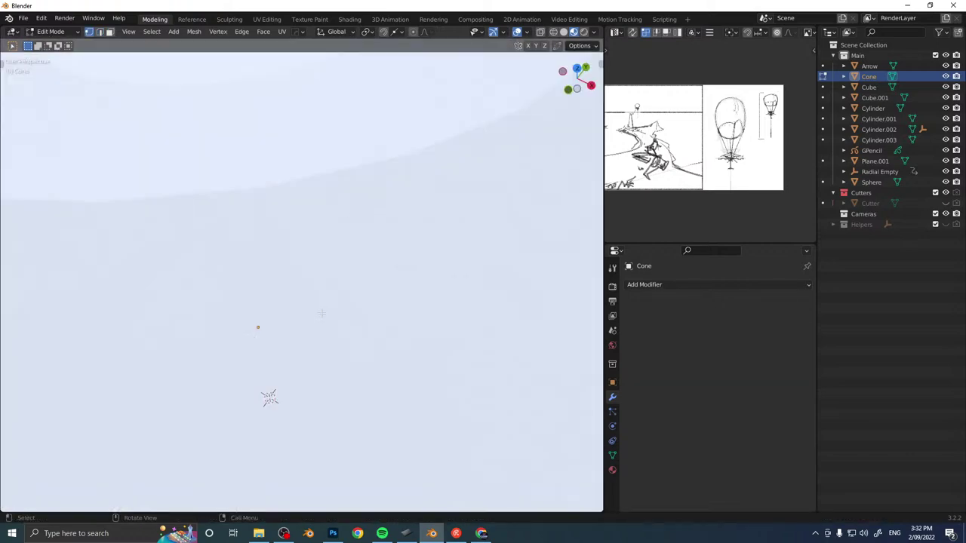
Add 11 concentric loop cuts to the cone between the apex cap and the rim.
{"action": "middle_click_drag", "start_coordinate": [322, 315], "coordinate": [318, 298]}
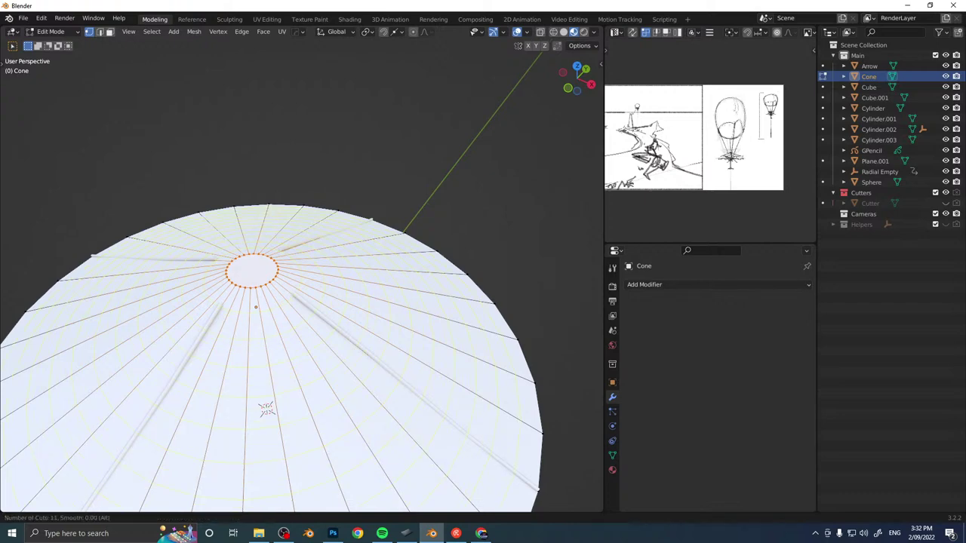
{"action": "left_click", "coordinate": [286, 334]}
{"action": "scroll", "coordinate": [286, 335], "scroll_direction": "down", "scroll_amount": 2}
{"action": "middle_click_drag", "start_coordinate": [286, 334], "coordinate": [343, 270]}
Delete the cone's apex cap face and the first ring of faces around it, leaving a round opening.
{"action": "key", "text": "ctrl+Tab"}
{"action": "left_click", "coordinate": [322, 272]}
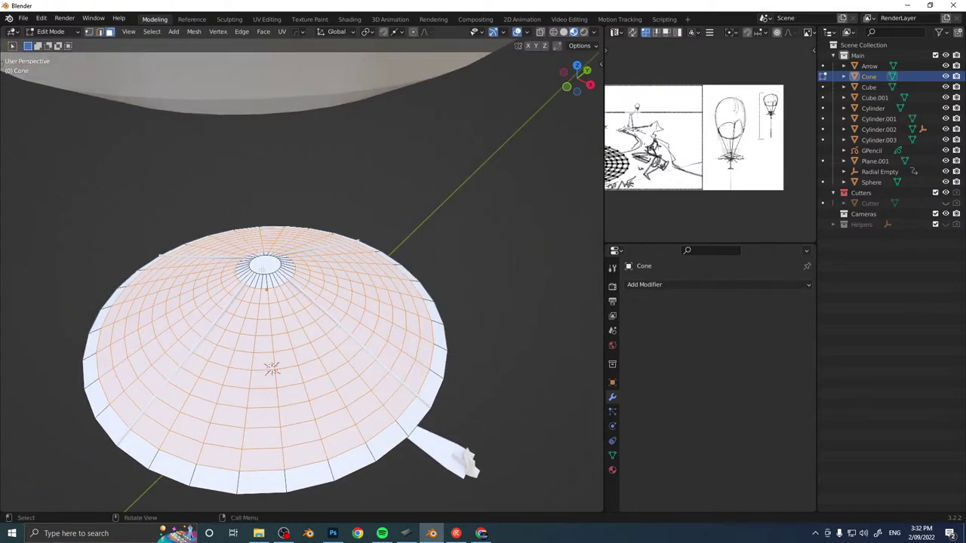
{"action": "left_click", "coordinate": [263, 270]}
{"action": "key", "text": "ctrl+KP_Add"}
{"action": "key", "text": "x"}
{"action": "key", "text": "f"}
Split the quarter of cone faces between two neighbouring poles off into a separate object.
{"action": "middle_click_drag", "start_coordinate": [280, 271], "coordinate": [292, 268]}
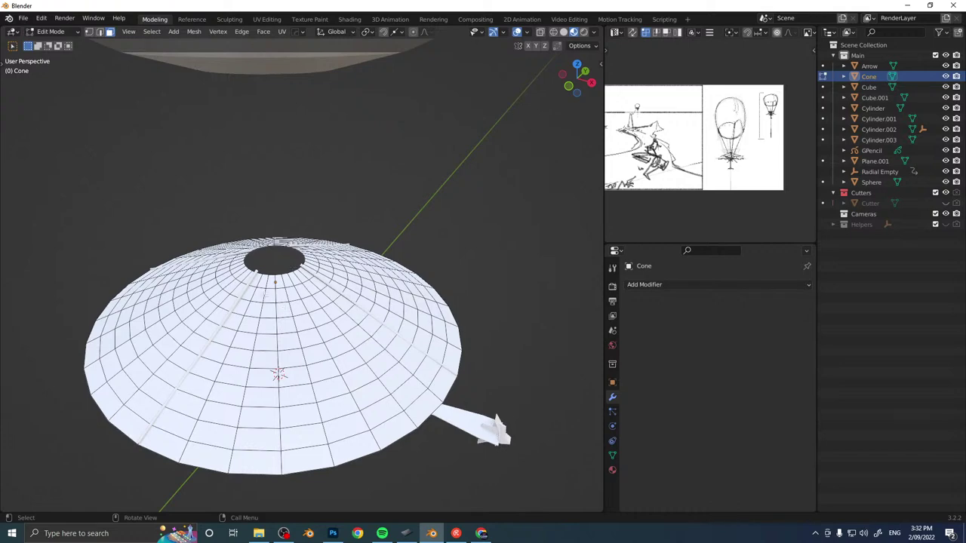
{"action": "left_click", "coordinate": [195, 446], "text": "ctrl+shift"}
{"action": "key", "text": "4"}
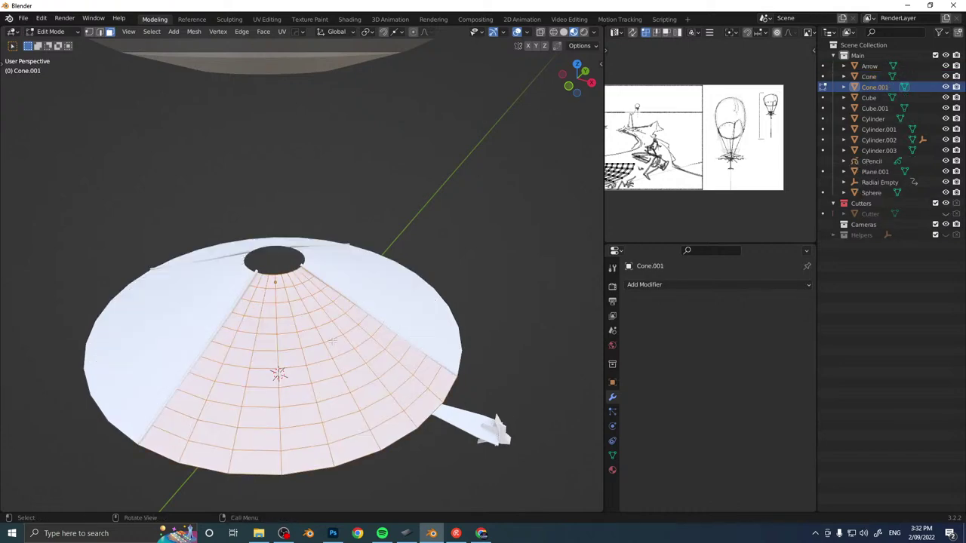
{"action": "middle_click_drag", "start_coordinate": [369, 305], "coordinate": [238, 506]}
{"action": "key", "text": "Tab"}
Split a second quarter panel between poles from the remaining cone into its own object.
{"action": "left_click", "coordinate": [302, 371]}
{"action": "mouse_move", "coordinate": [332, 355]}
{"action": "middle_mouse_down"}
{"action": "mouse_move", "coordinate": [263, 330]}
{"action": "mouse_move", "coordinate": [253, 337]}
{"action": "middle_mouse_up"}
{"action": "key", "text": "Tab"}
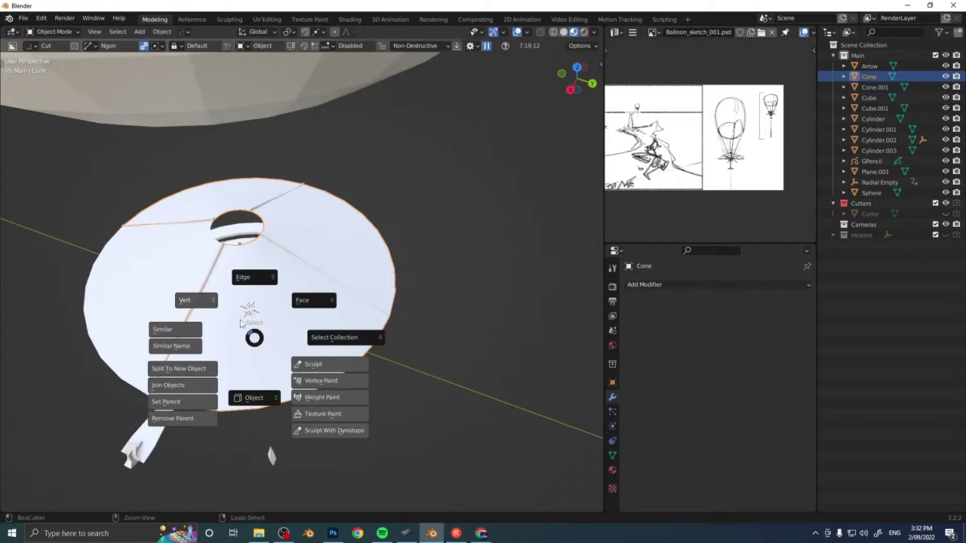
{"action": "left_click", "coordinate": [326, 292]}
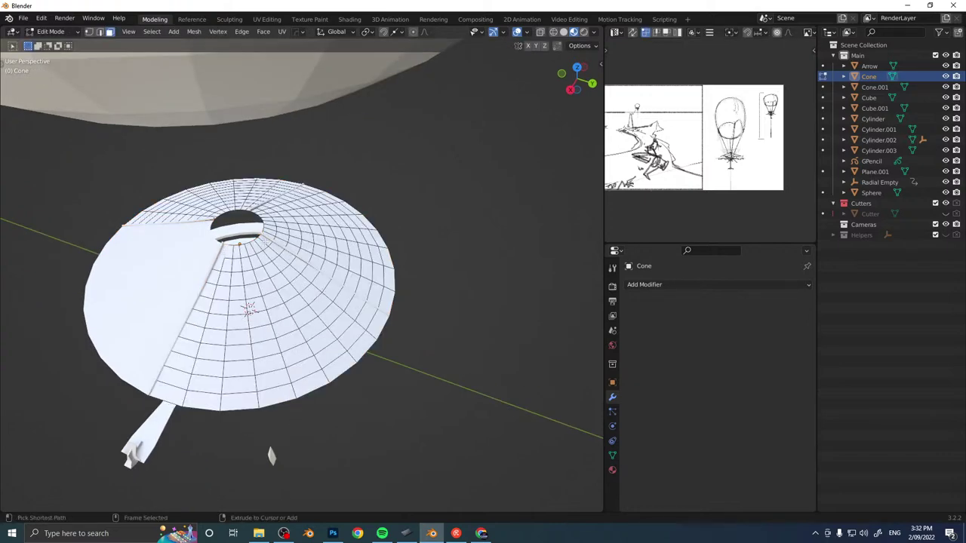
{"action": "left_click", "coordinate": [232, 380], "text": "ctrl+shift"}
{"action": "key", "text": "F4"}
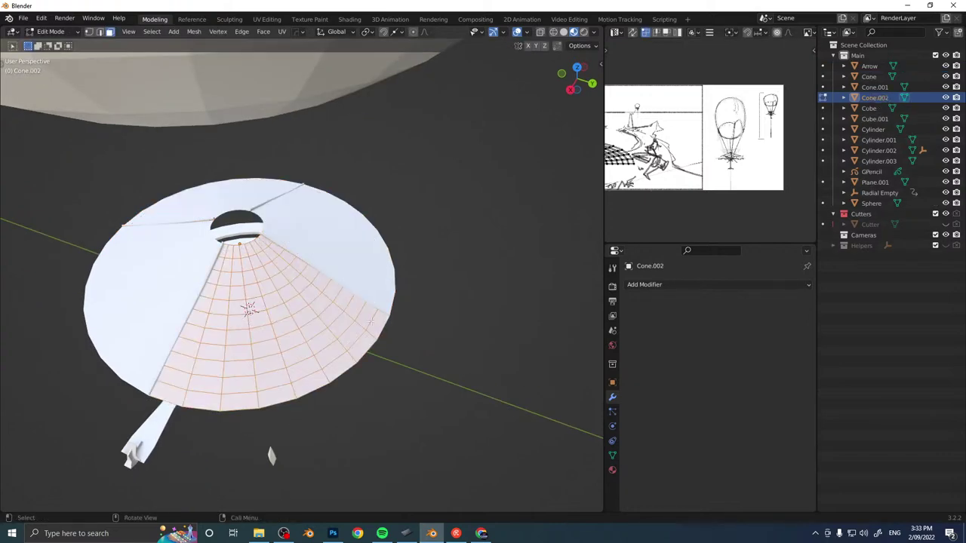
{"action": "middle_click_drag", "start_coordinate": [370, 321], "coordinate": [290, 323]}
{"action": "key", "text": "Tab"}
Split a third quarter panel from the remaining cone, leaving the last quarter as the original object.
{"action": "left_click", "coordinate": [336, 281]}
{"action": "left_click", "coordinate": [351, 275]}
{"action": "middle_click_drag", "start_coordinate": [365, 278], "coordinate": [325, 278]}
{"action": "key", "text": "Tab"}
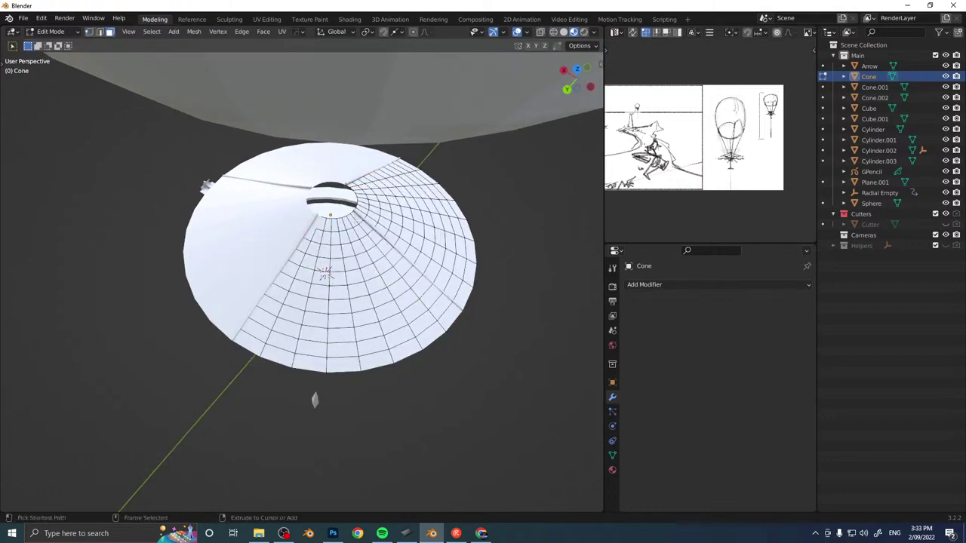
{"action": "left_click", "coordinate": [321, 338], "text": "ctrl+shift"}
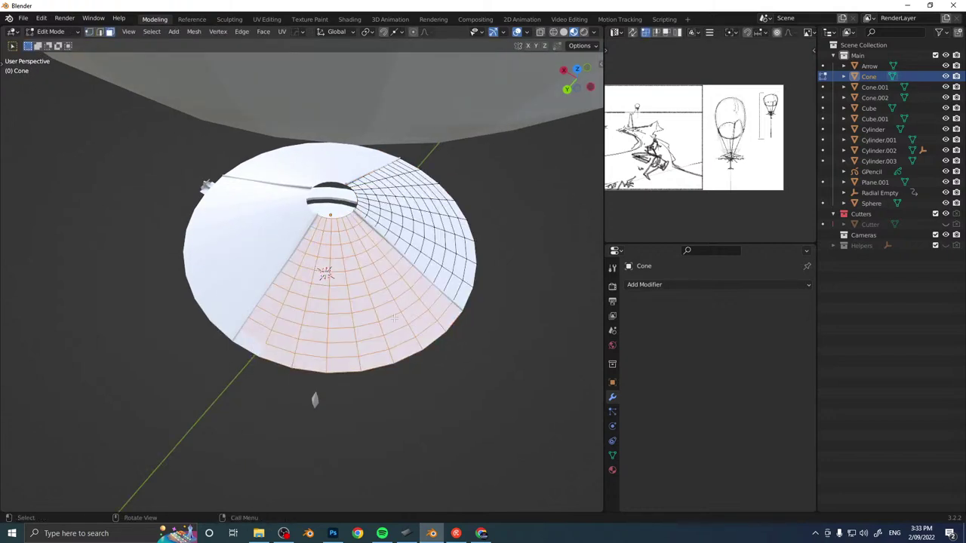
{"action": "key", "text": "F4"}
{"action": "middle_click_drag", "start_coordinate": [394, 317], "coordinate": [345, 308]}
{"action": "key", "text": "Tab"}
Select the vertices of the quarter panel Cone.003 that run along its two side edges under the neighbouring poles.
{"action": "left_click", "coordinate": [421, 342]}
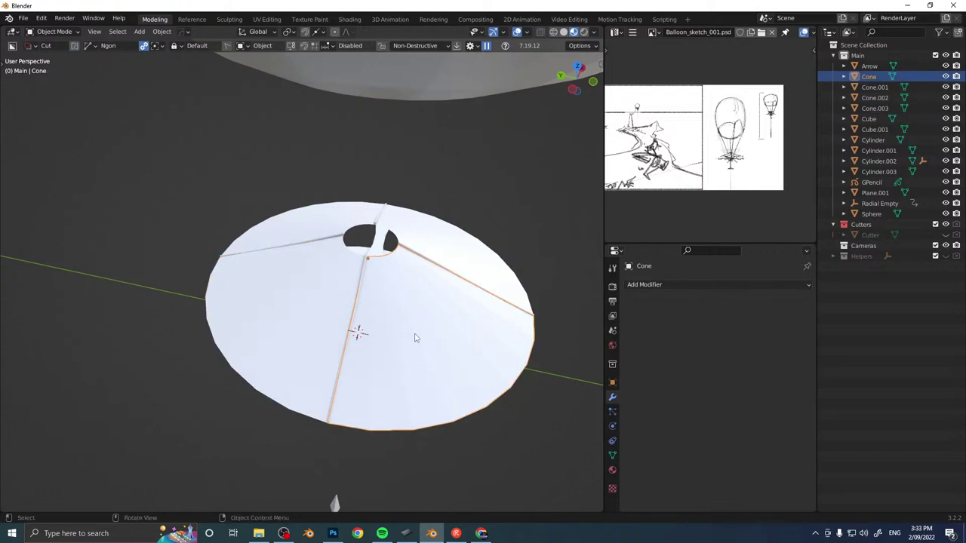
{"action": "middle_click_drag", "start_coordinate": [414, 337], "coordinate": [361, 269]}
{"action": "left_click", "coordinate": [347, 297]}
{"action": "key", "text": "Tab"}
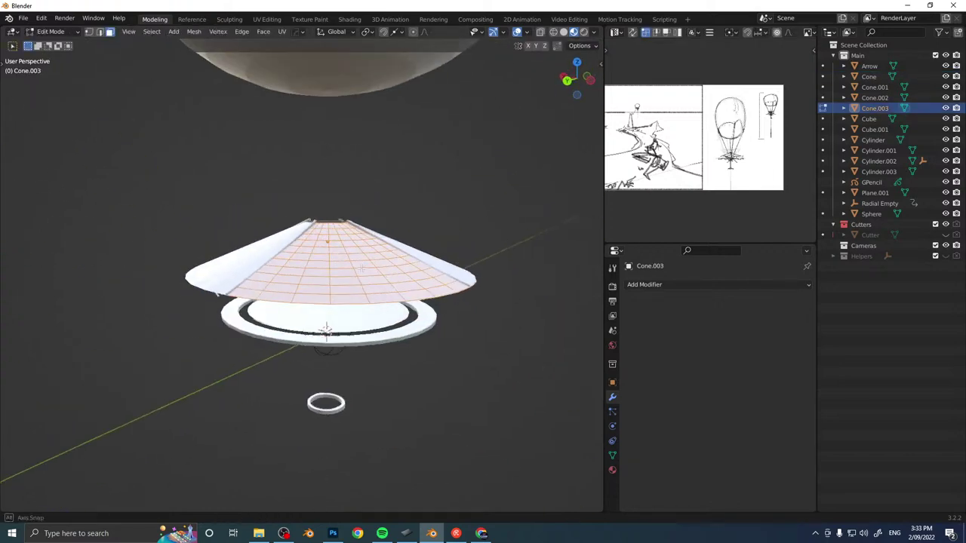
{"action": "scroll", "coordinate": [350, 313], "scroll_direction": "up", "scroll_amount": 6}
{"action": "middle_click_drag", "start_coordinate": [349, 312], "coordinate": [359, 312]}
{"action": "left_click", "coordinate": [375, 176]}
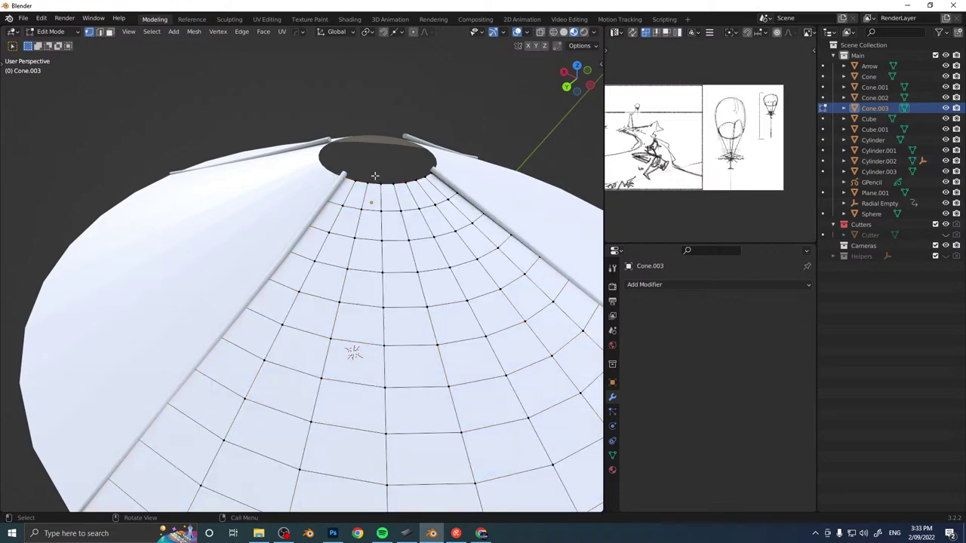
{"action": "scroll", "coordinate": [249, 364], "scroll_direction": "up", "scroll_amount": 4}
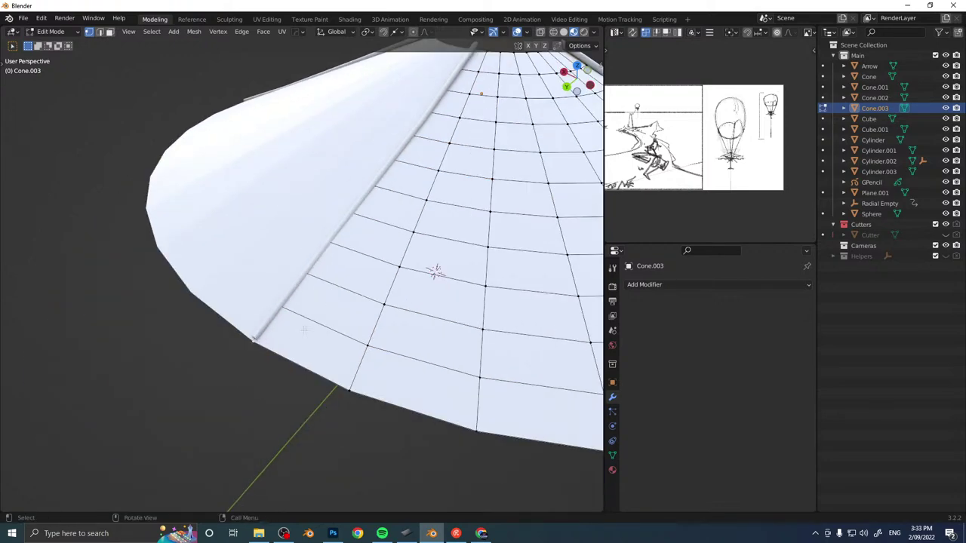
{"action": "middle_click_drag", "start_coordinate": [305, 330], "coordinate": [276, 338], "text": "shift"}
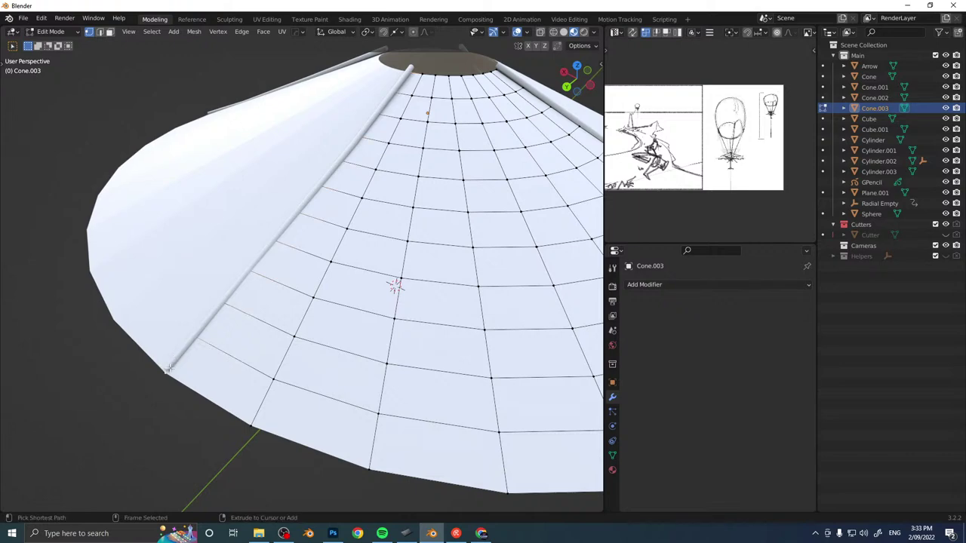
{"action": "middle_click_drag", "start_coordinate": [395, 285], "coordinate": [274, 332], "text": "shift"}
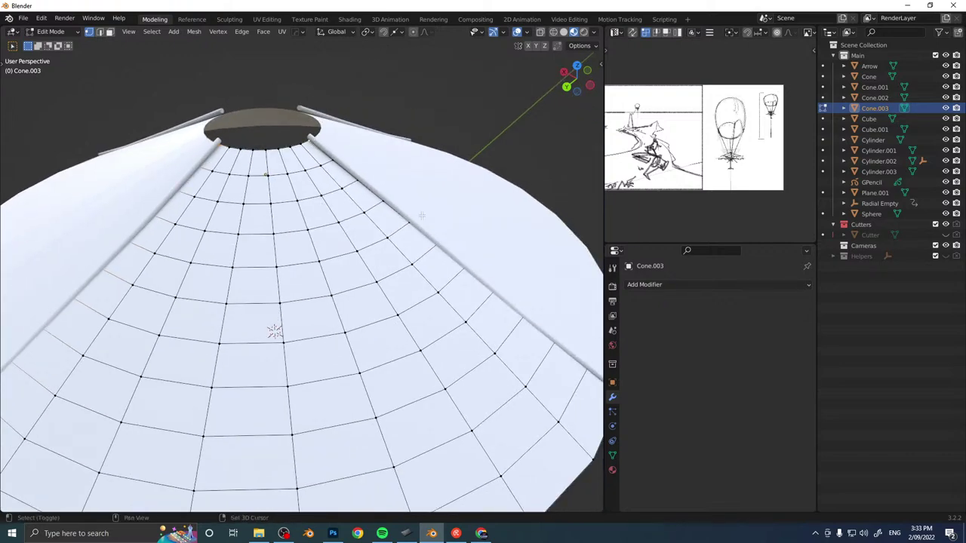
{"action": "middle_click_drag", "start_coordinate": [422, 216], "coordinate": [321, 131], "text": "shift"}
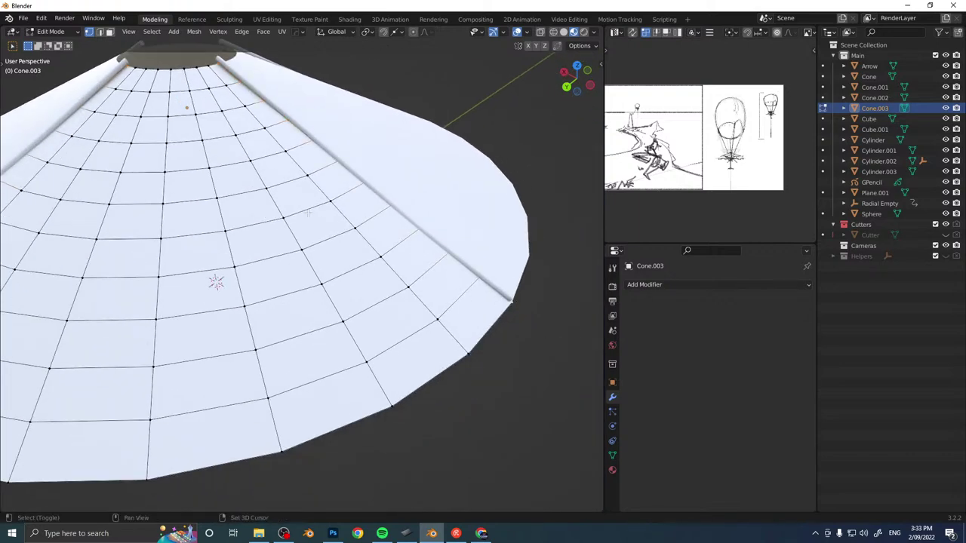
{"action": "middle_click_drag", "start_coordinate": [308, 213], "coordinate": [402, 282], "text": "shift"}
Create a vertex group named pin on the panel and assign the selected edge vertices to it.
{"action": "left_click", "coordinate": [612, 456]}
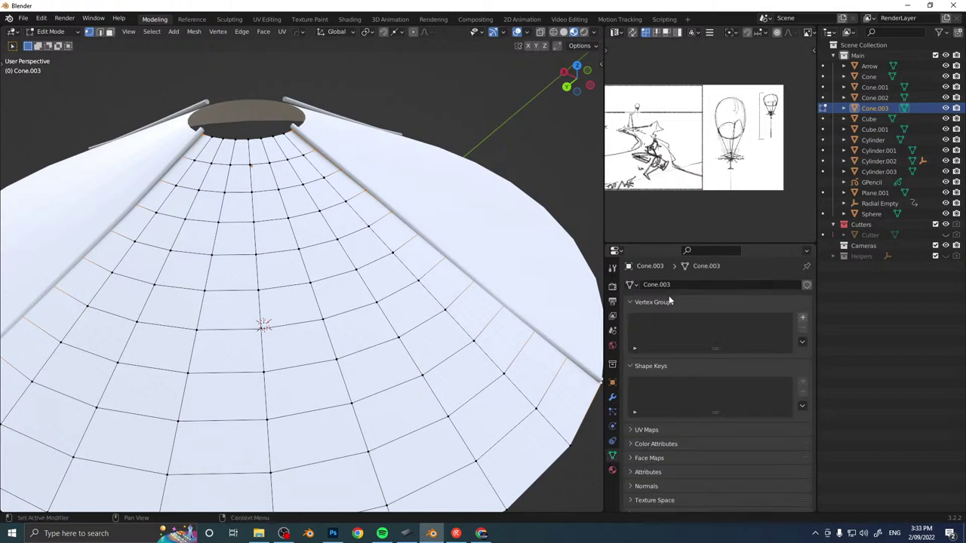
{"action": "left_click", "coordinate": [802, 317]}
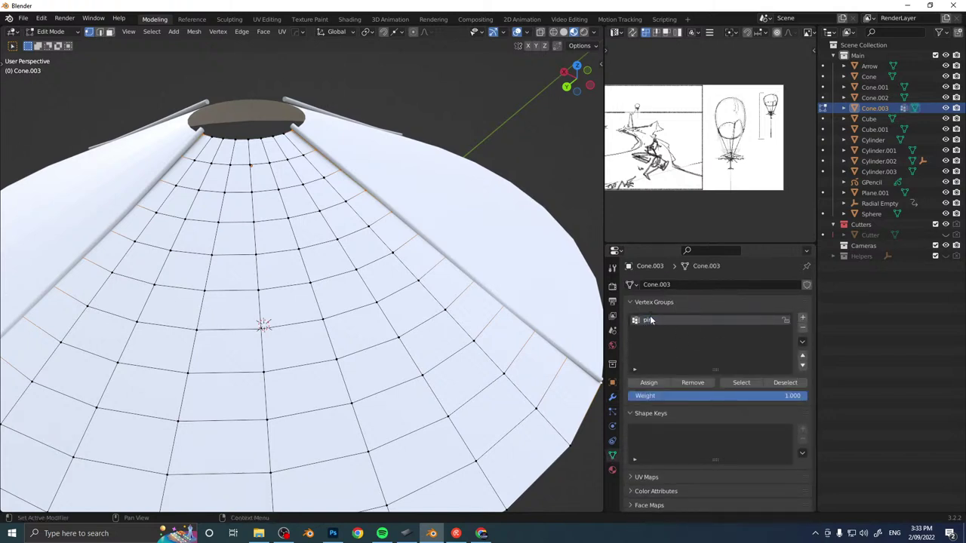
{"action": "left_click", "coordinate": [649, 383]}
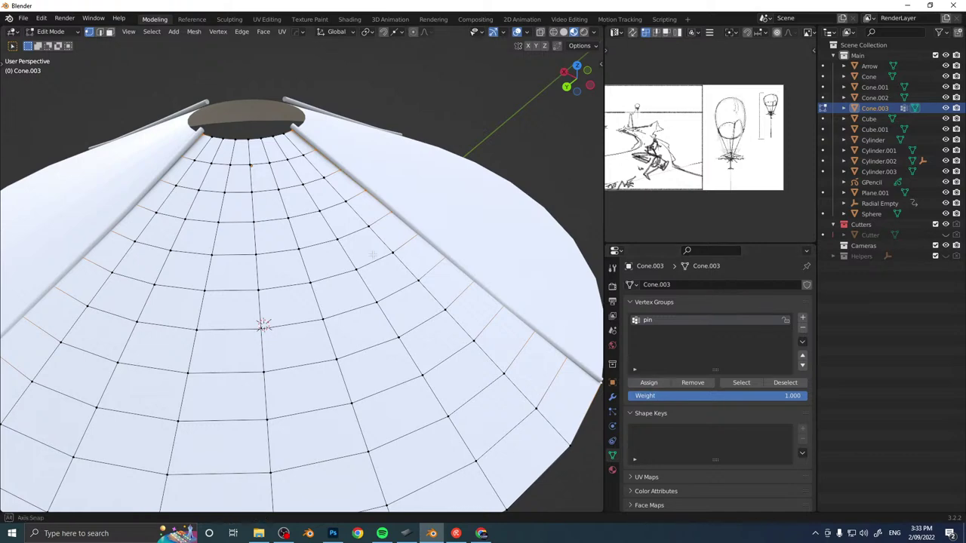
{"action": "key", "text": "Tab"}
Add Cloth physics to the quarter panel and apply the Silk preset.
{"action": "left_click", "coordinate": [612, 443]}
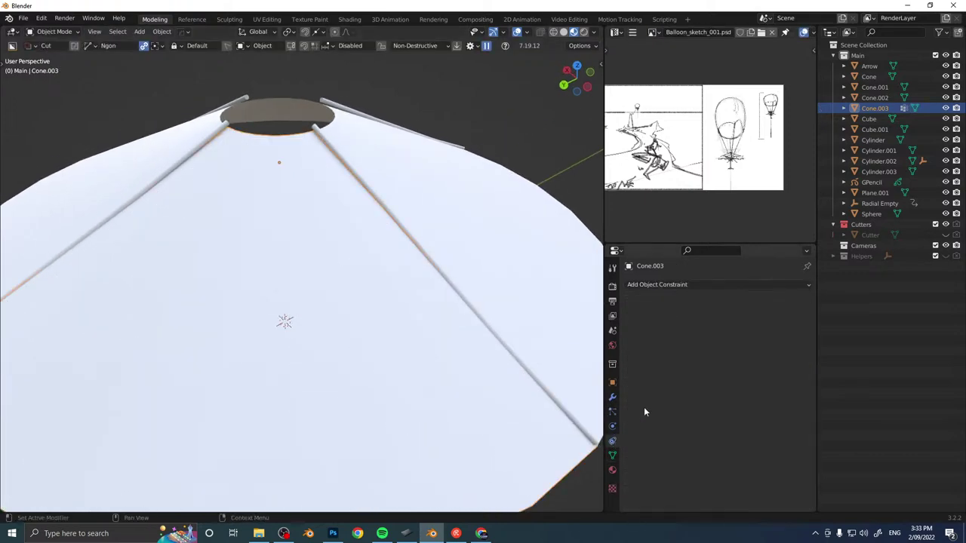
{"action": "left_click", "coordinate": [657, 285]}
{"action": "left_click", "coordinate": [612, 427]}
{"action": "left_click", "coordinate": [675, 308]}
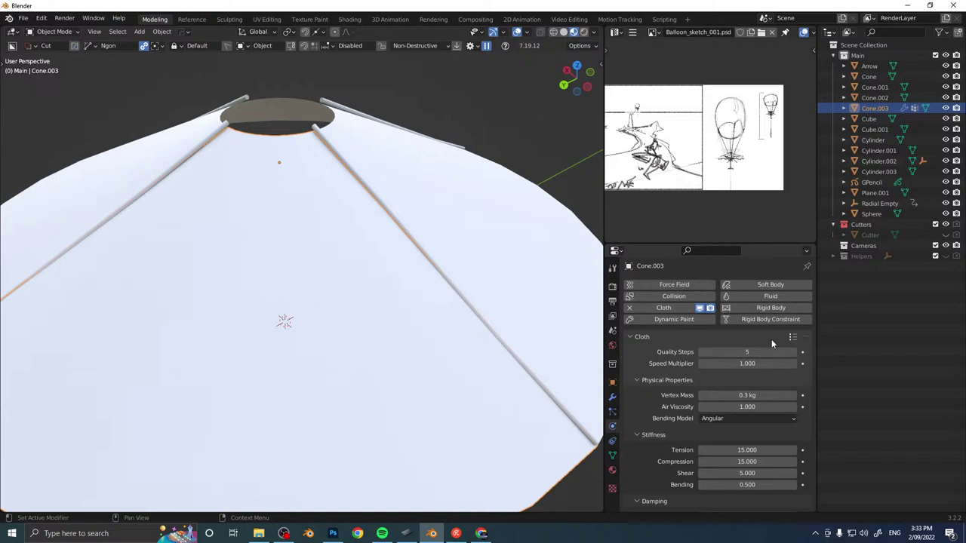
{"action": "left_click", "coordinate": [793, 337]}
{"action": "left_click", "coordinate": [786, 298]}
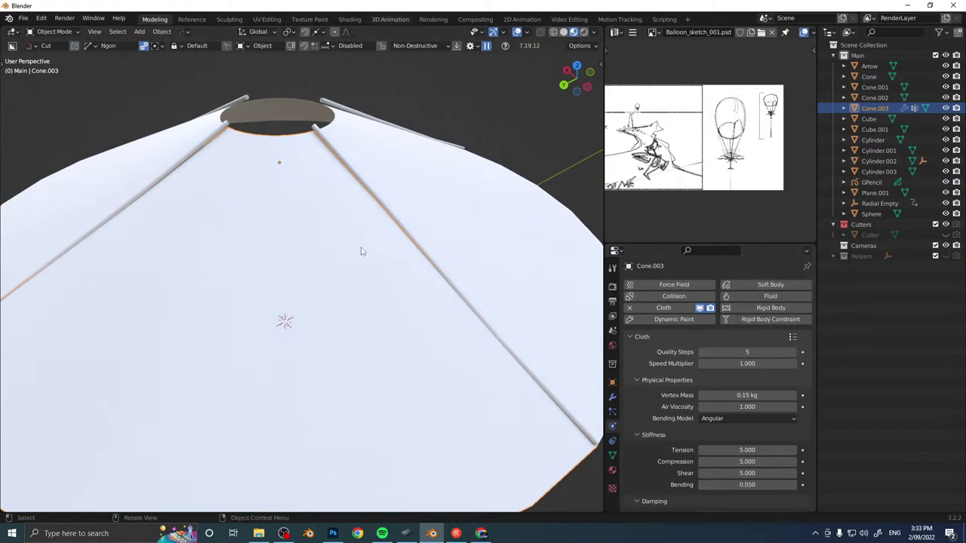
Switch to the 3D Animation workspace, play the panel's cloth simulation and return to frame 1.
{"action": "left_click", "coordinate": [391, 19]}
{"action": "middle_click_drag", "start_coordinate": [581, 190], "coordinate": [371, 207]}
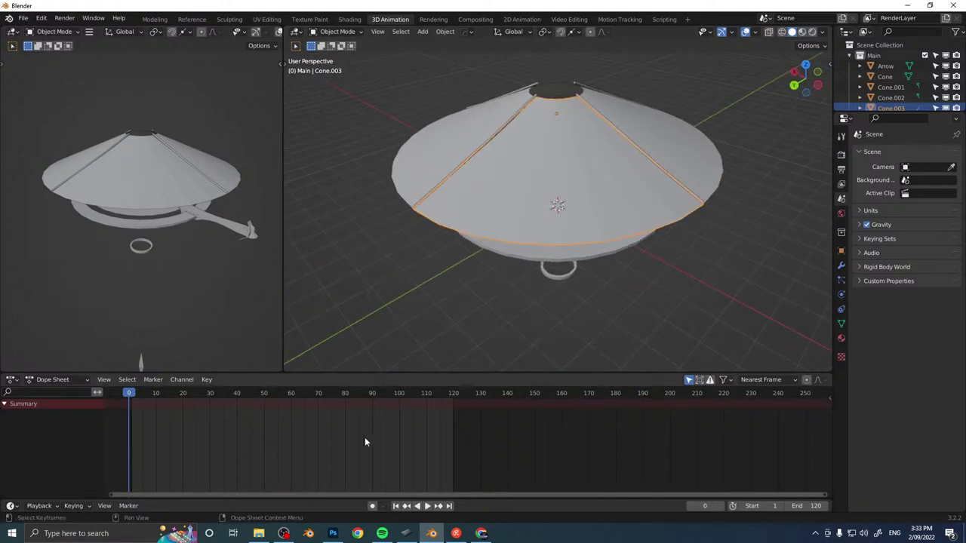
{"action": "left_click", "coordinate": [427, 506]}
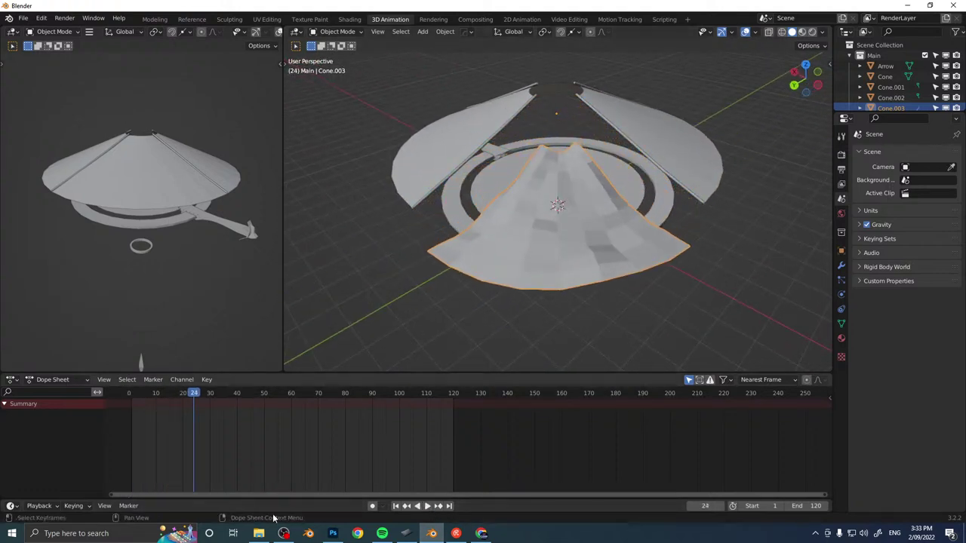
{"action": "left_click", "coordinate": [398, 508]}
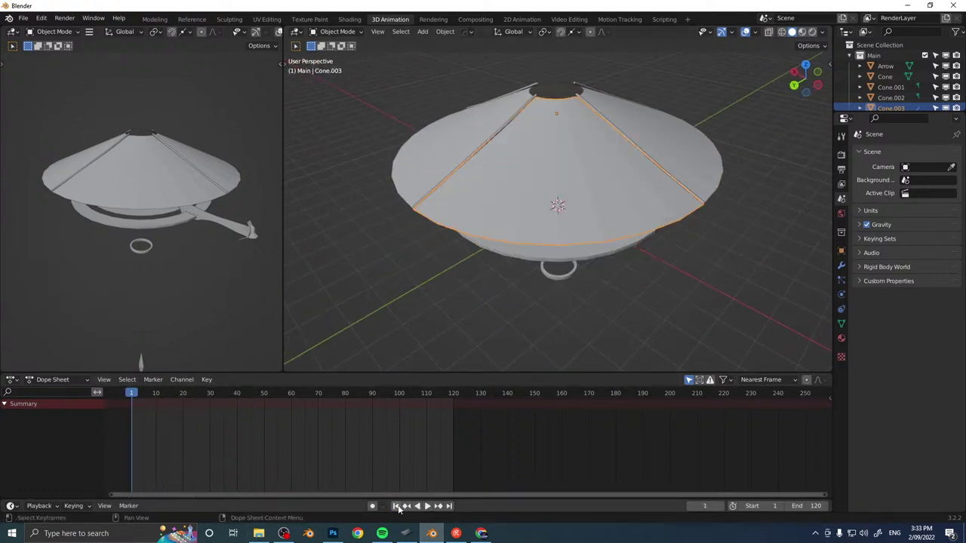
Set the cloth's Pin Group to the pin vertex group in its shape settings.
{"action": "left_click", "coordinate": [842, 296]}
{"action": "scroll", "coordinate": [882, 391], "scroll_direction": "down", "scroll_amount": 10}
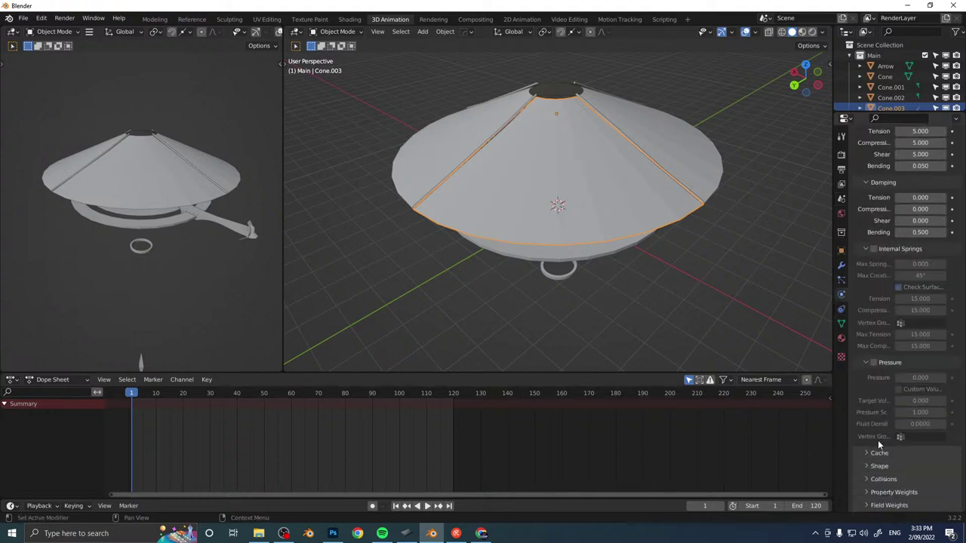
{"action": "left_click", "coordinate": [880, 465]}
{"action": "scroll", "coordinate": [878, 438], "scroll_direction": "down", "scroll_amount": 3}
{"action": "left_click", "coordinate": [921, 400]}
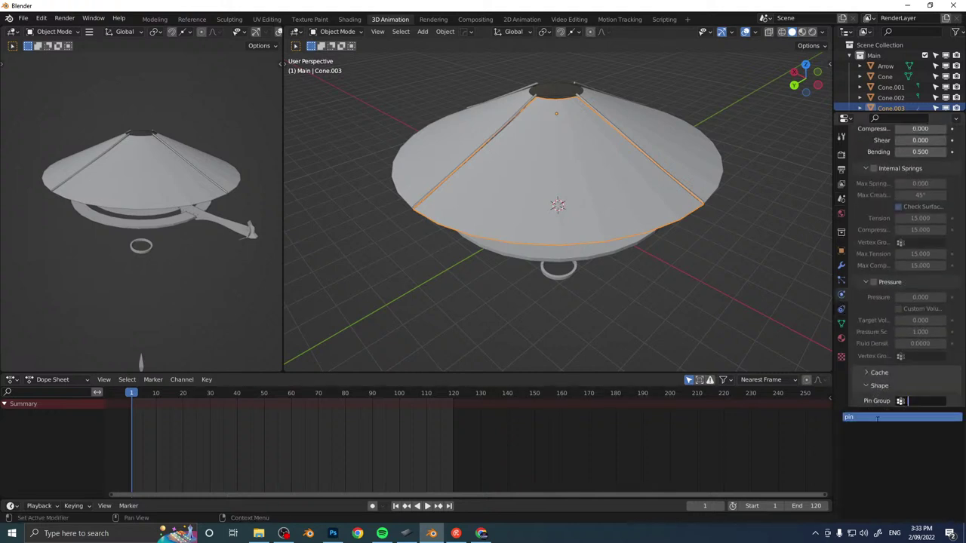
{"action": "left_click", "coordinate": [910, 417]}
Play the pinned cloth simulation, inspect the panel from below and rewind to the first frame.
{"action": "left_click", "coordinate": [427, 506]}
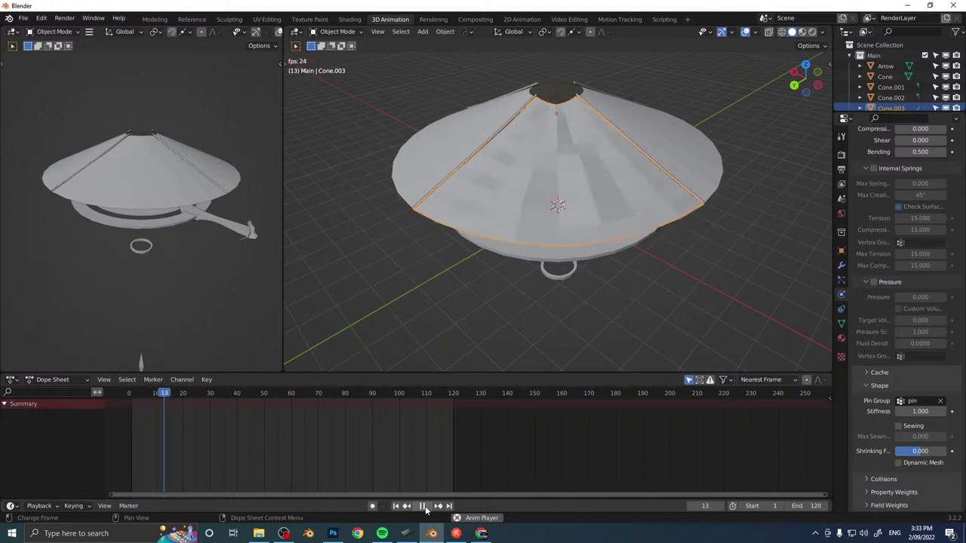
{"action": "middle_click_drag", "start_coordinate": [642, 184], "coordinate": [668, 132]}
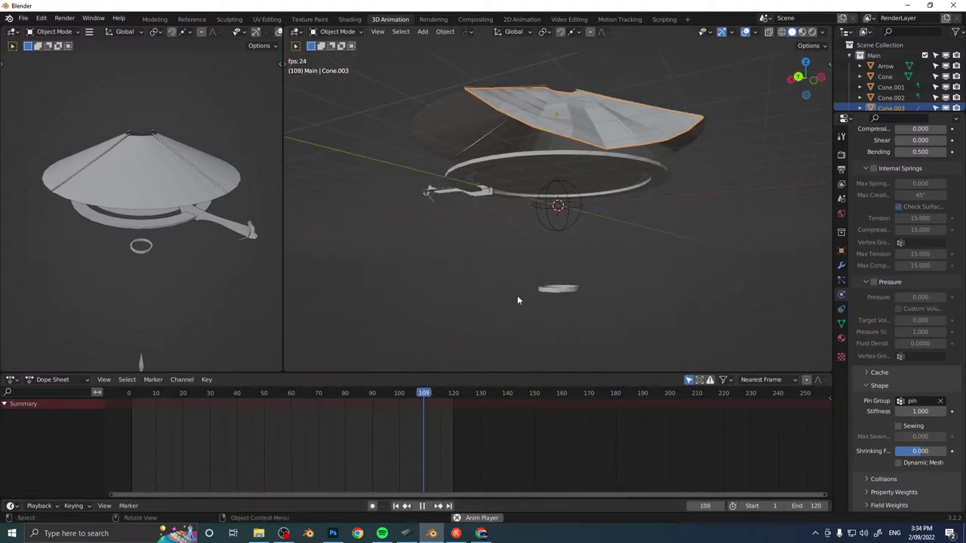
{"action": "left_click", "coordinate": [422, 507]}
{"action": "left_click", "coordinate": [396, 506]}
Subdivide all faces of the quarter panel into a denser mesh and return to Object Mode.
{"action": "middle_click_drag", "start_coordinate": [591, 112], "coordinate": [572, 133]}
{"action": "key", "text": "Tab"}
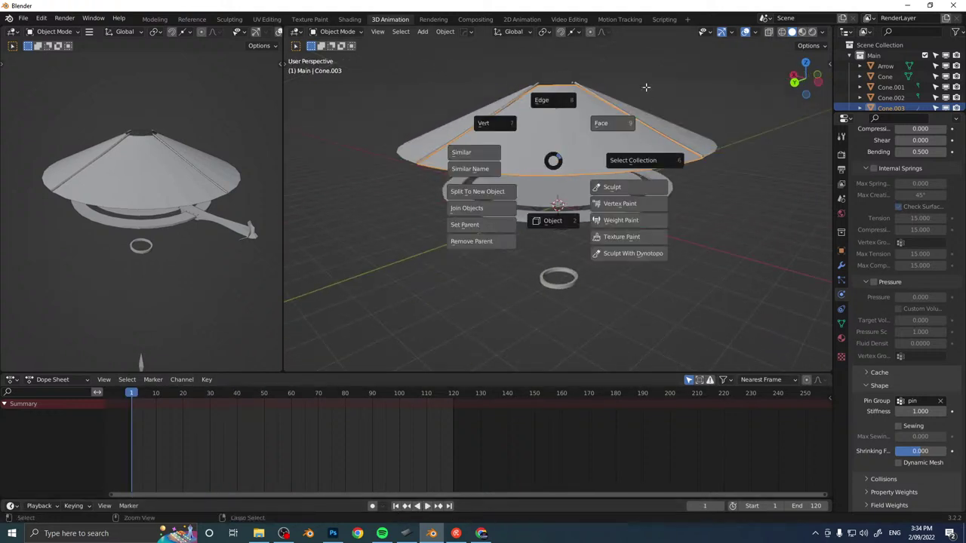
{"action": "left_click", "coordinate": [644, 87]}
{"action": "right_click", "coordinate": [555, 120]}
{"action": "left_click", "coordinate": [537, 117]}
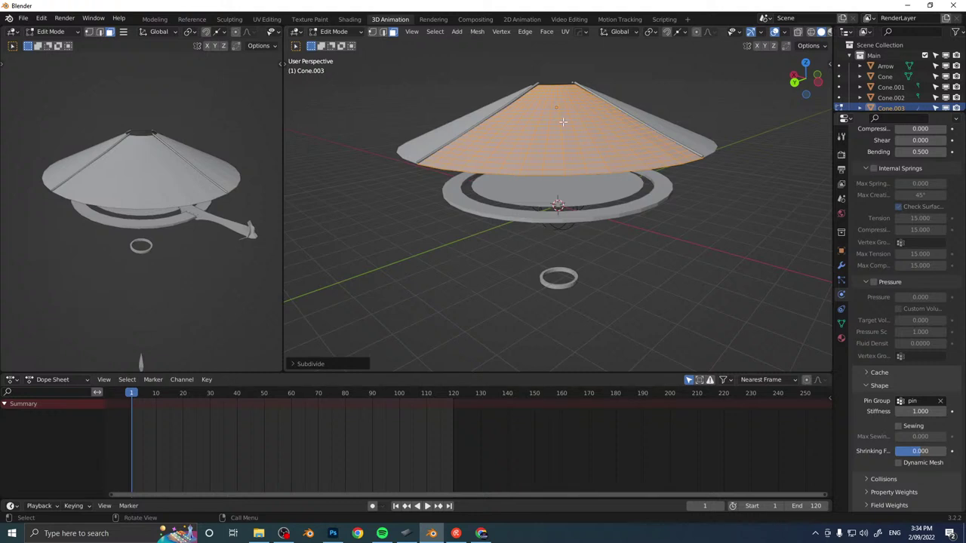
{"action": "key", "text": "Tab"}
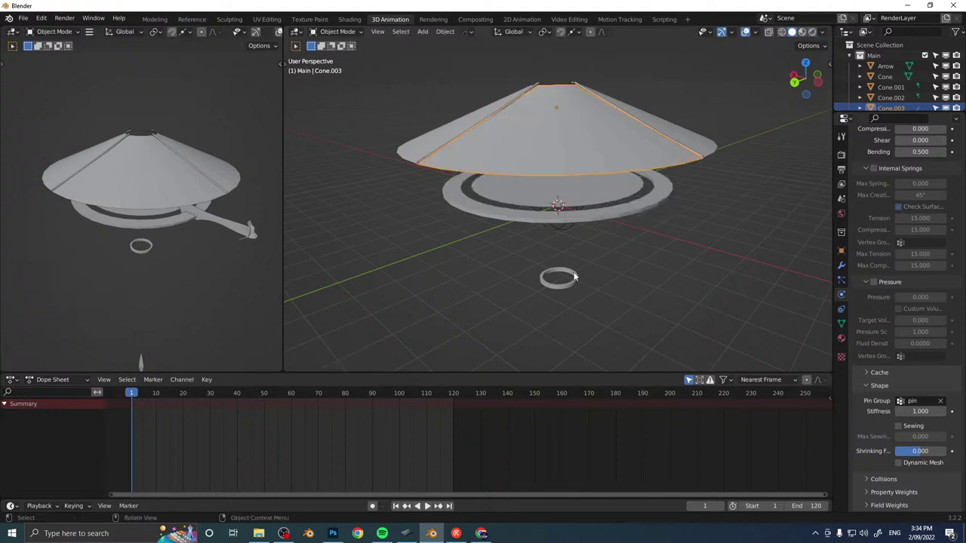
Play the cloth simulation on the subdivided panel, examine its drape and return to frame 1.
{"action": "left_click", "coordinate": [427, 506]}
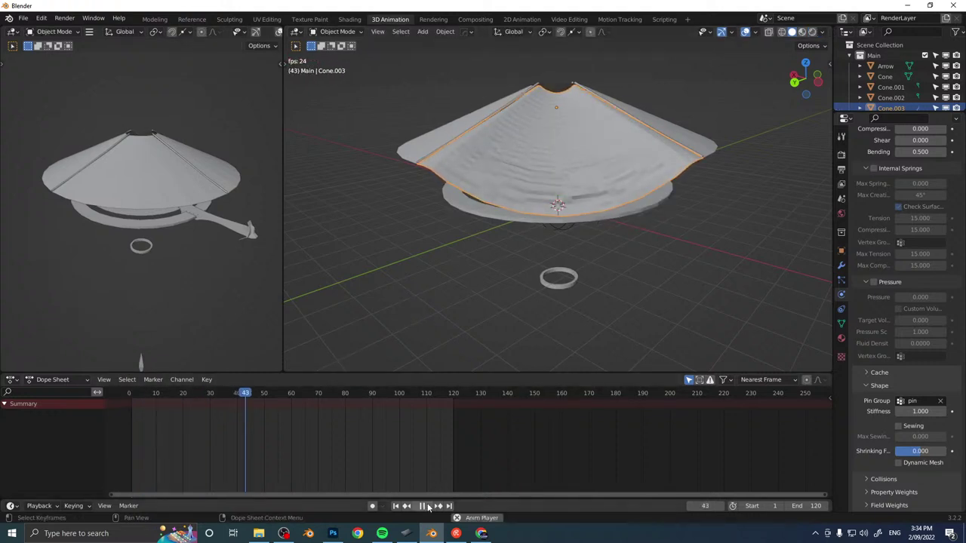
{"action": "left_click", "coordinate": [427, 507]}
{"action": "middle_click_drag", "start_coordinate": [504, 196], "coordinate": [527, 200]}
{"action": "key", "text": "shift+Left"}
Change the panel's cloth preset to Cotton.
{"action": "key", "text": "Tab"}
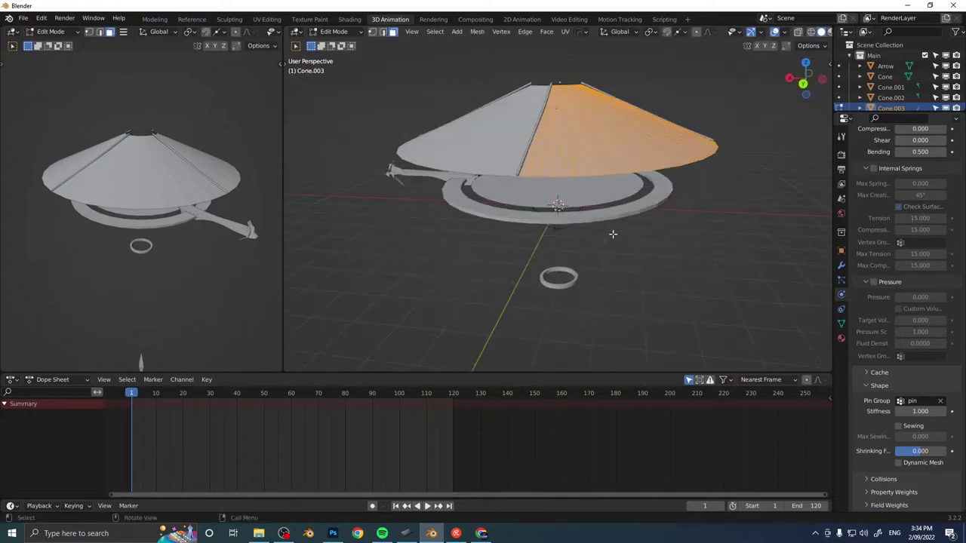
{"action": "scroll", "coordinate": [919, 314], "scroll_direction": "up", "scroll_amount": 4}
{"action": "scroll", "coordinate": [915, 287], "scroll_direction": "up", "scroll_amount": 6}
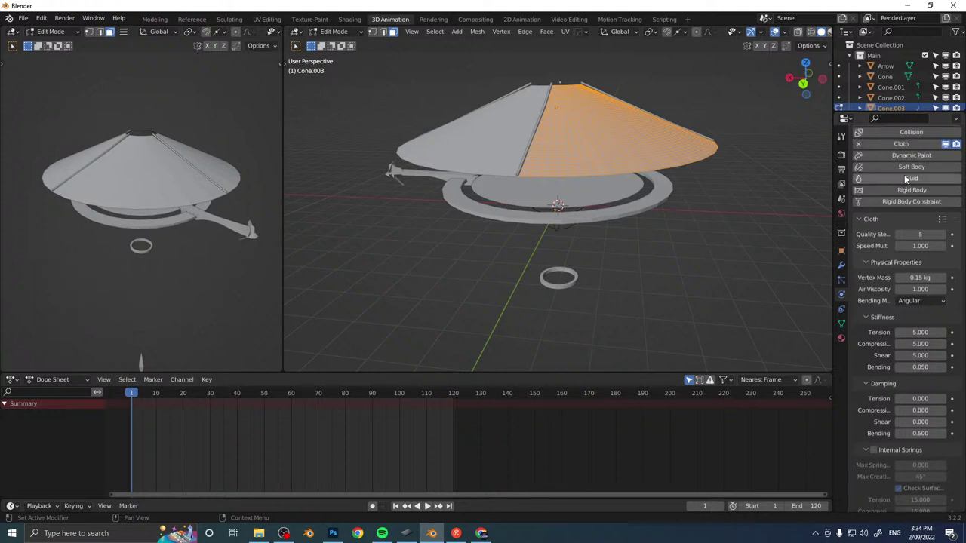
{"action": "left_click", "coordinate": [942, 258]}
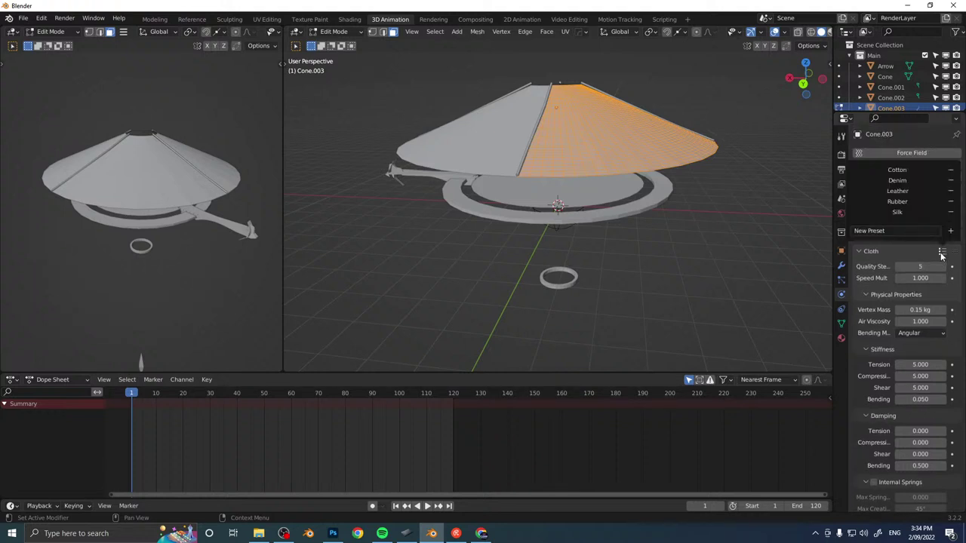
{"action": "left_click", "coordinate": [891, 170]}
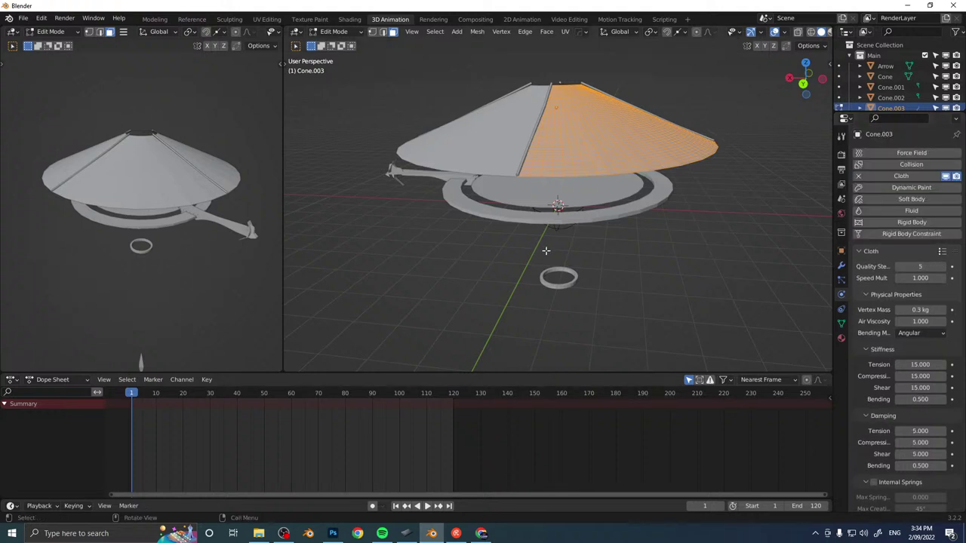
{"action": "left_click", "coordinate": [427, 507]}
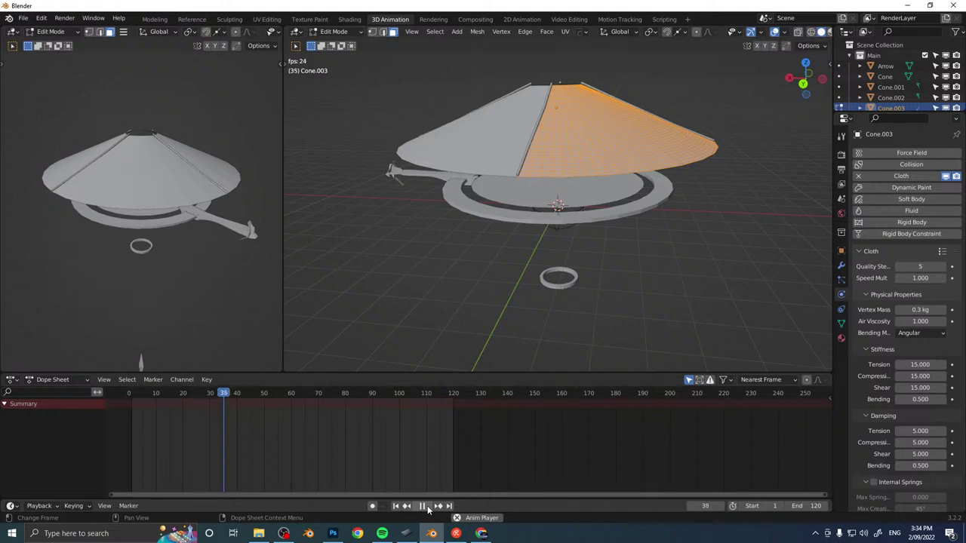
{"action": "left_click", "coordinate": [423, 507]}
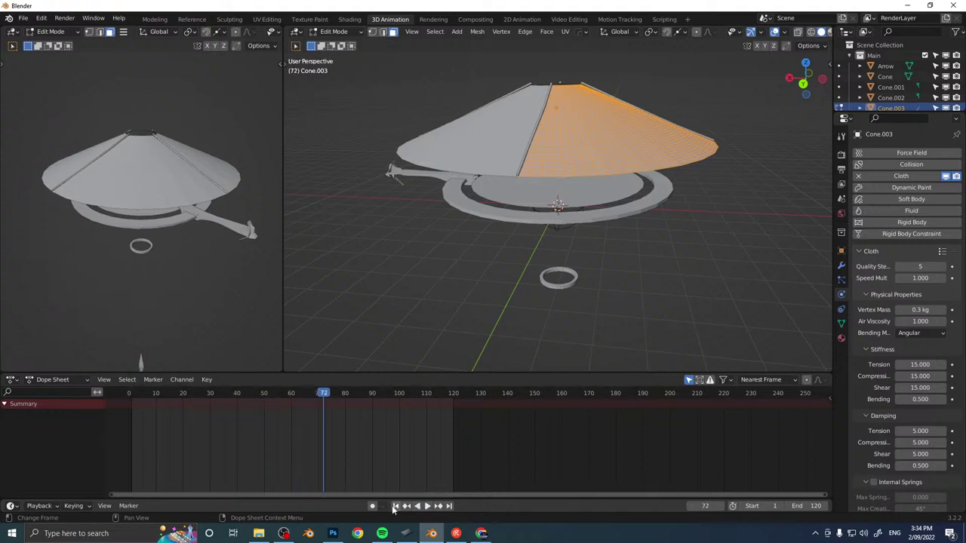
{"action": "left_click", "coordinate": [395, 506]}
Return to Object Mode, play the Cotton cloth simulation, examine the panel's sag from several sides and rewind to frame 1.
{"action": "middle_click_drag", "start_coordinate": [505, 322], "coordinate": [539, 151]}
{"action": "key", "text": "Tab"}
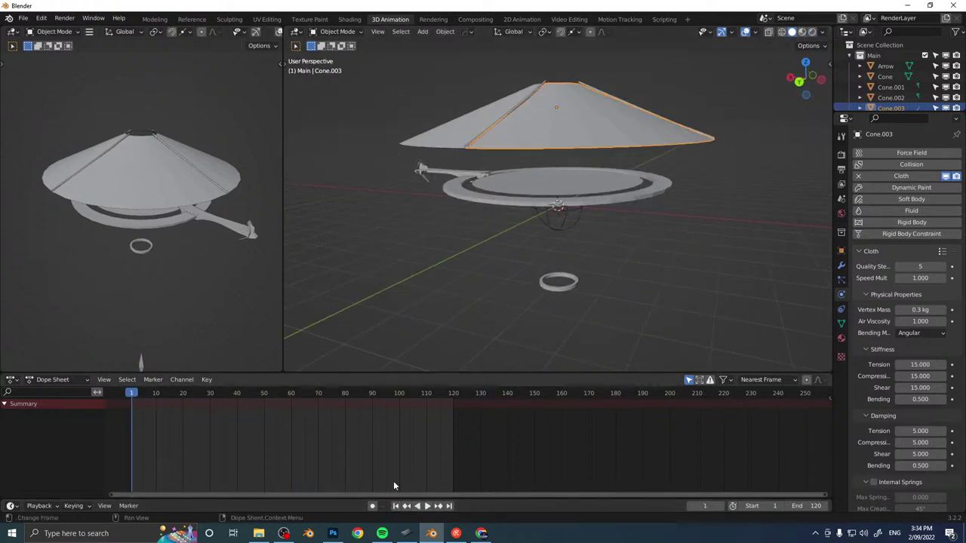
{"action": "left_click", "coordinate": [428, 507]}
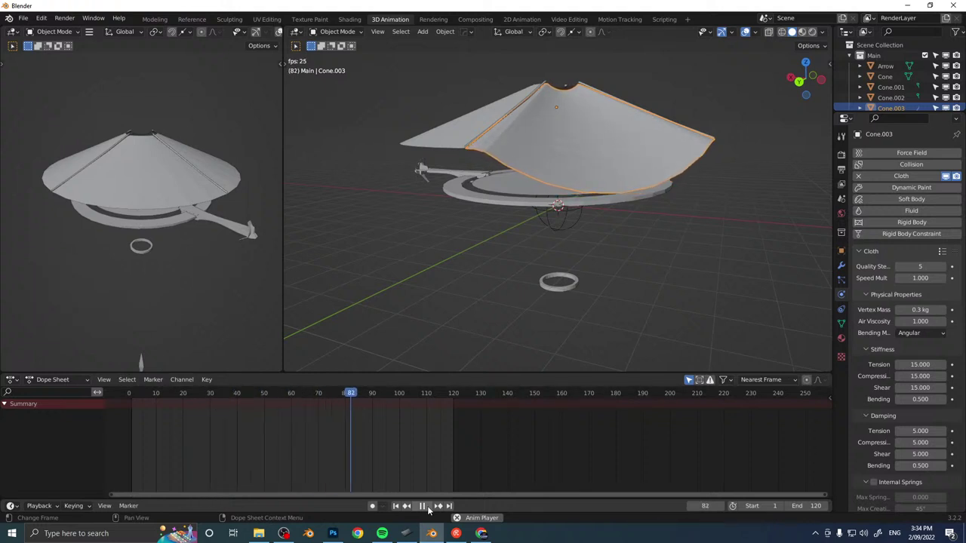
{"action": "middle_click_drag", "start_coordinate": [569, 212], "coordinate": [634, 204]}
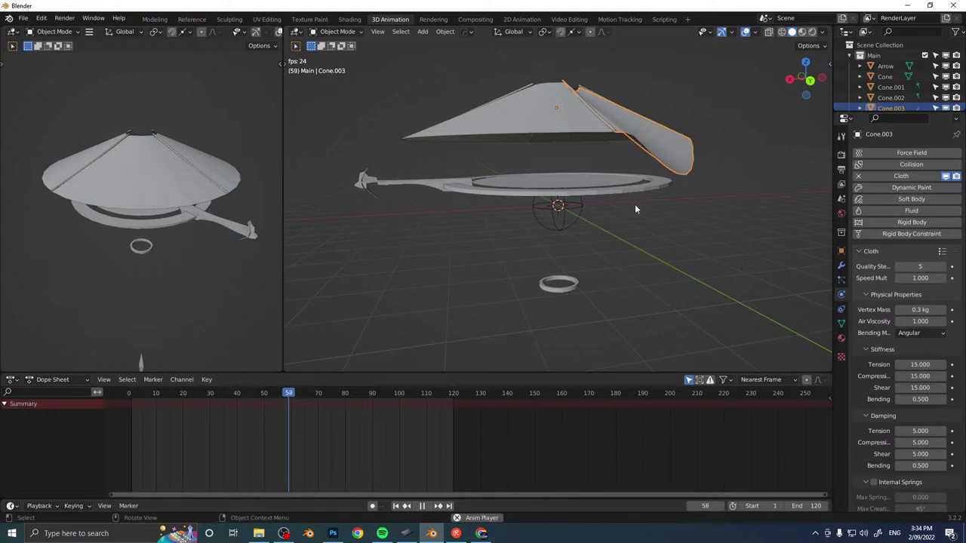
{"action": "left_click", "coordinate": [422, 506]}
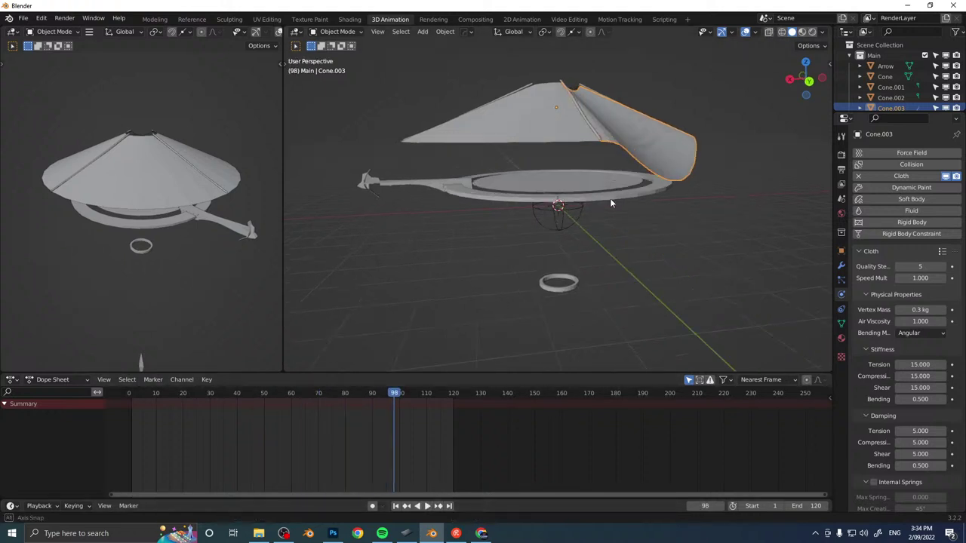
{"action": "middle_click_drag", "start_coordinate": [609, 200], "coordinate": [491, 219]}
{"action": "key", "text": "shift+Left"}
Set the panel's cloth stiffness to 50 for Tension, Compression and Shear.
{"action": "key", "text": "Tab"}
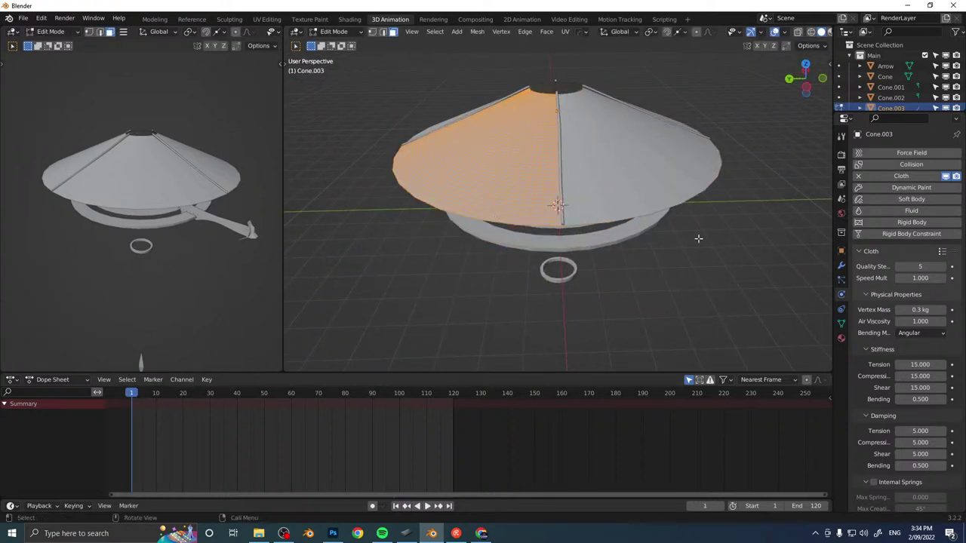
{"action": "scroll", "coordinate": [906, 344], "scroll_direction": "down", "scroll_amount": 1}
{"action": "scroll", "coordinate": [902, 361], "scroll_direction": "down", "scroll_amount": 3}
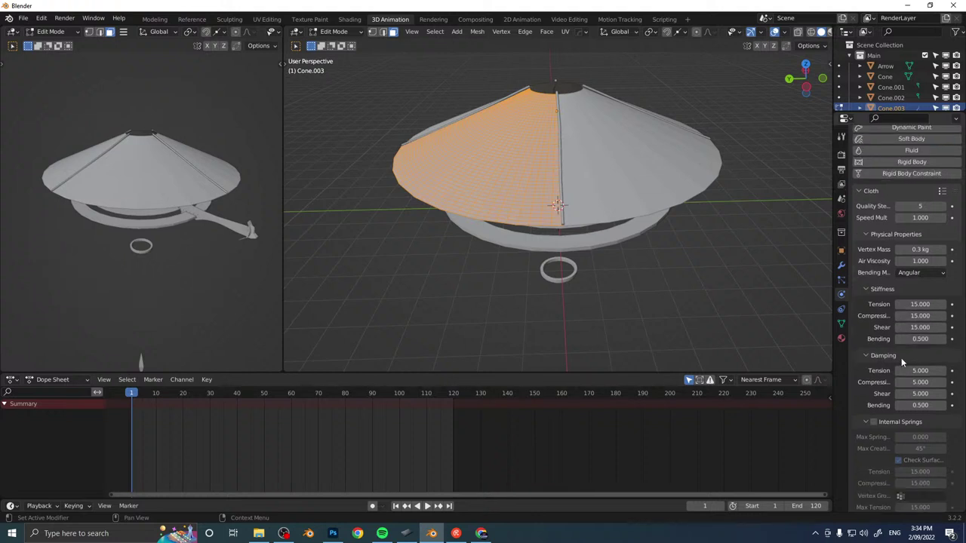
{"action": "left_click", "coordinate": [909, 284]}
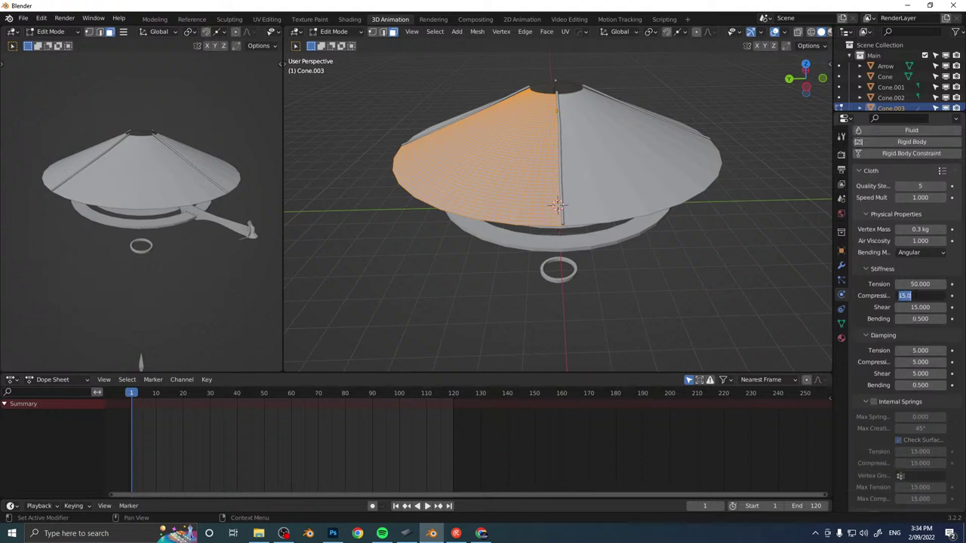
{"action": "left_click", "coordinate": [916, 296]}
{"action": "type", "text": "50"}
{"action": "key", "text": "Return"}
{"action": "left_click", "coordinate": [915, 307]}
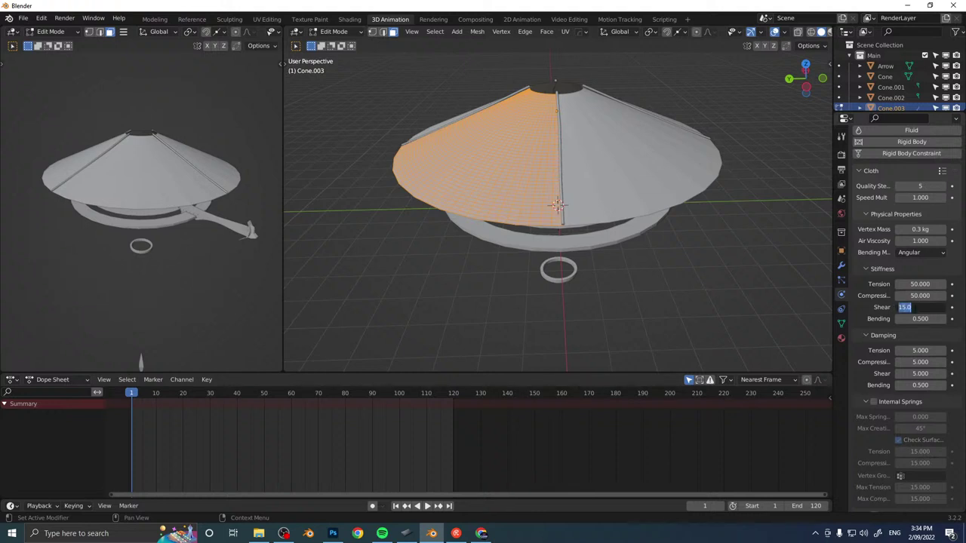
Return to Object Mode, replay the stiffened cloth simulation from frame 1 and examine the panel's sag from several sides.
{"action": "left_click", "coordinate": [427, 507]}
{"action": "left_click", "coordinate": [427, 507]}
{"action": "key", "text": "Tab"}
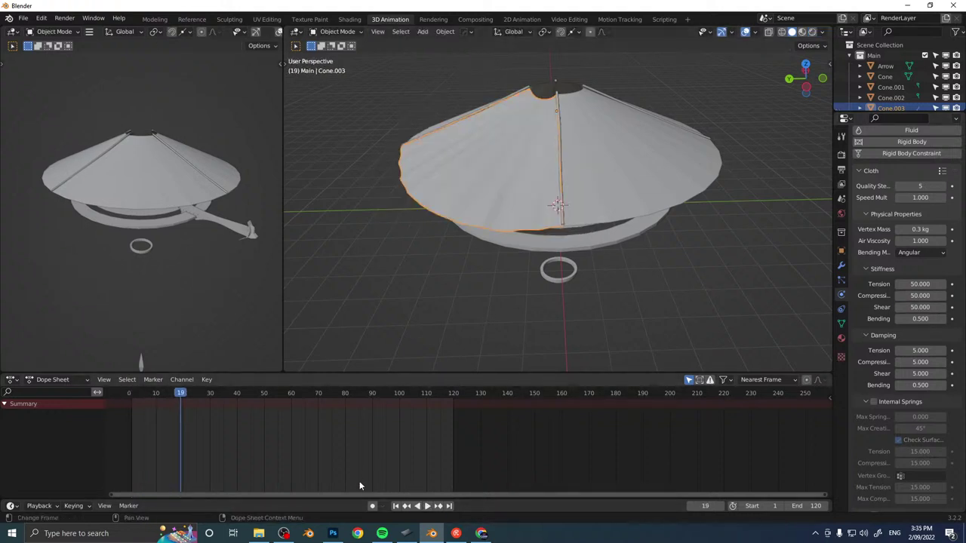
{"action": "left_click", "coordinate": [398, 507]}
{"action": "left_click", "coordinate": [426, 506]}
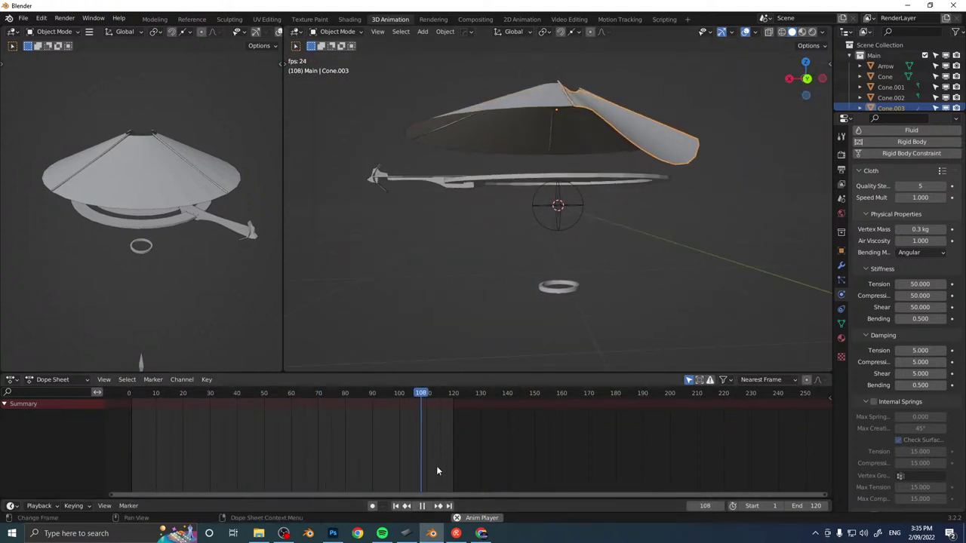
{"action": "left_click", "coordinate": [425, 507]}
{"action": "middle_click_drag", "start_coordinate": [521, 287], "coordinate": [665, 364]}
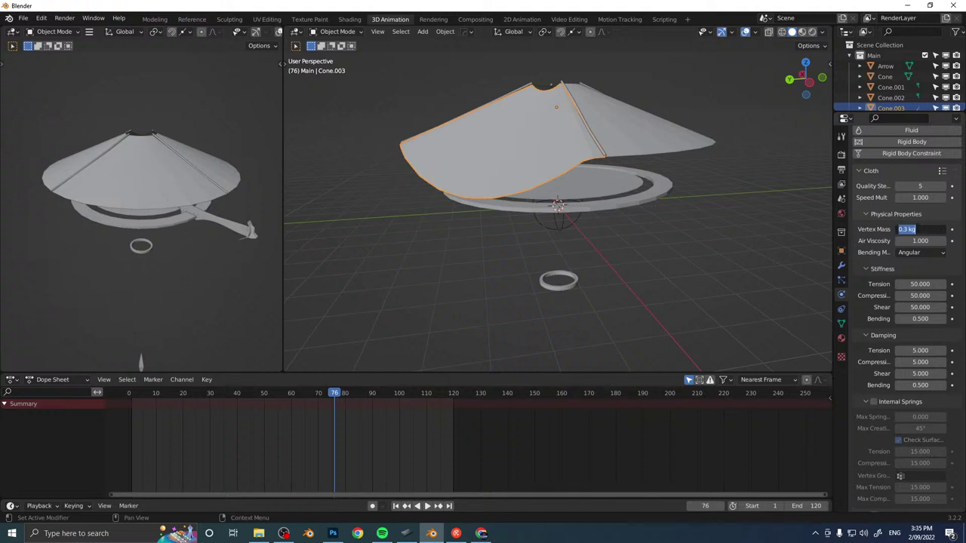
Set the cloth's vertex mass to 0.1 kg, replay the simulation from frame 1 and examine the panel's drape.
{"action": "type", "text": "0.1"}
{"action": "key", "text": "Return"}
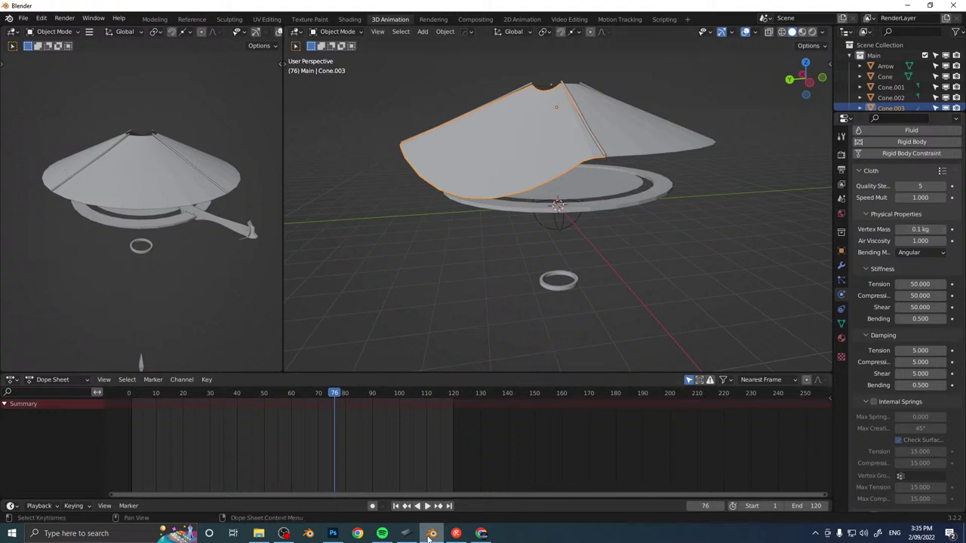
{"action": "left_click", "coordinate": [397, 506]}
{"action": "left_click", "coordinate": [427, 506]}
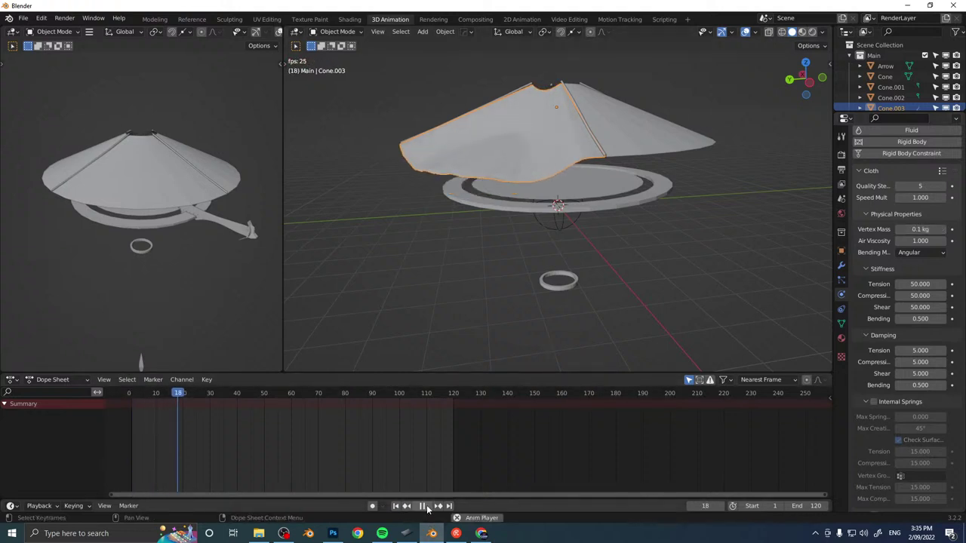
{"action": "left_click", "coordinate": [422, 507]}
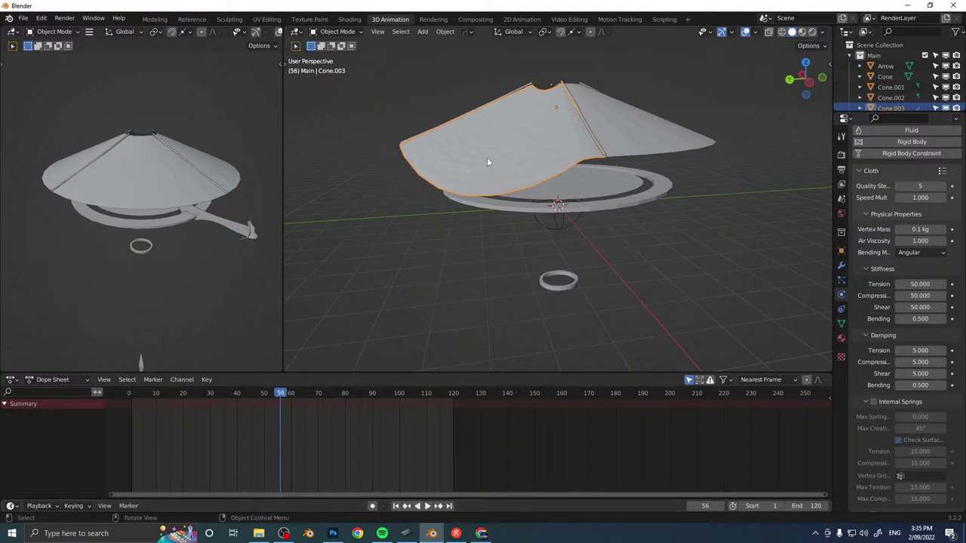
{"action": "middle_click_drag", "start_coordinate": [487, 157], "coordinate": [581, 251]}
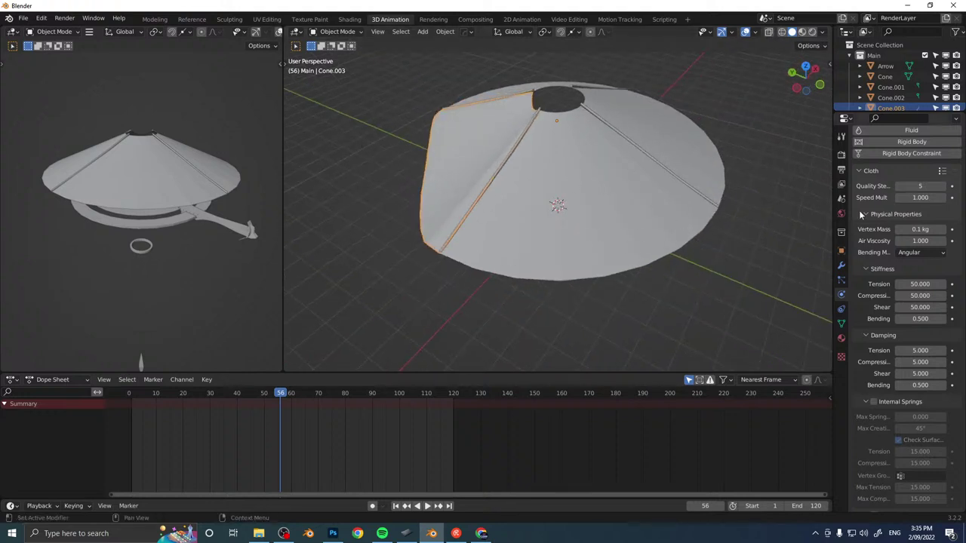
Copy the simulated panel's Cloth modifier to the other three roof panels and return to frame 1.
{"action": "left_click", "coordinate": [842, 264]}
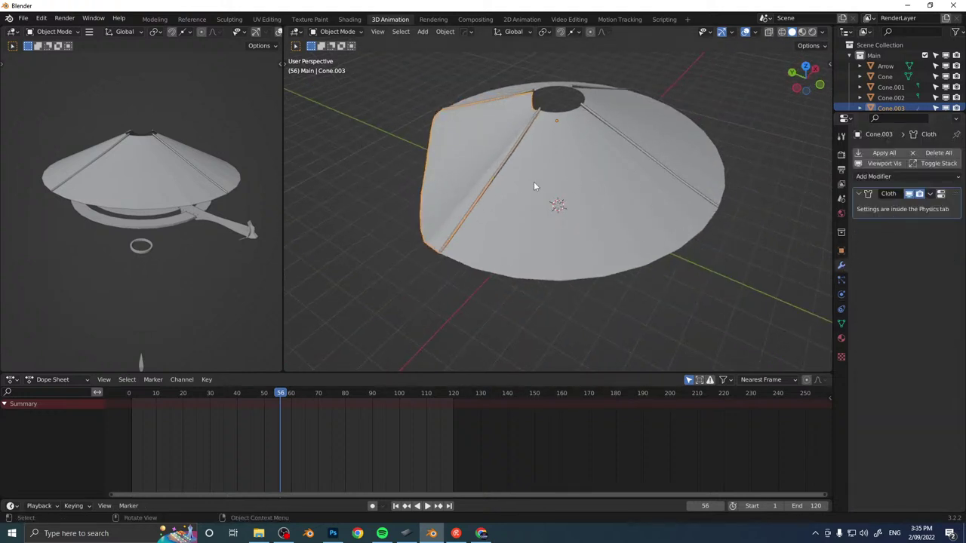
{"action": "left_click", "coordinate": [606, 108]}
{"action": "left_click", "coordinate": [532, 91], "text": "shift"}
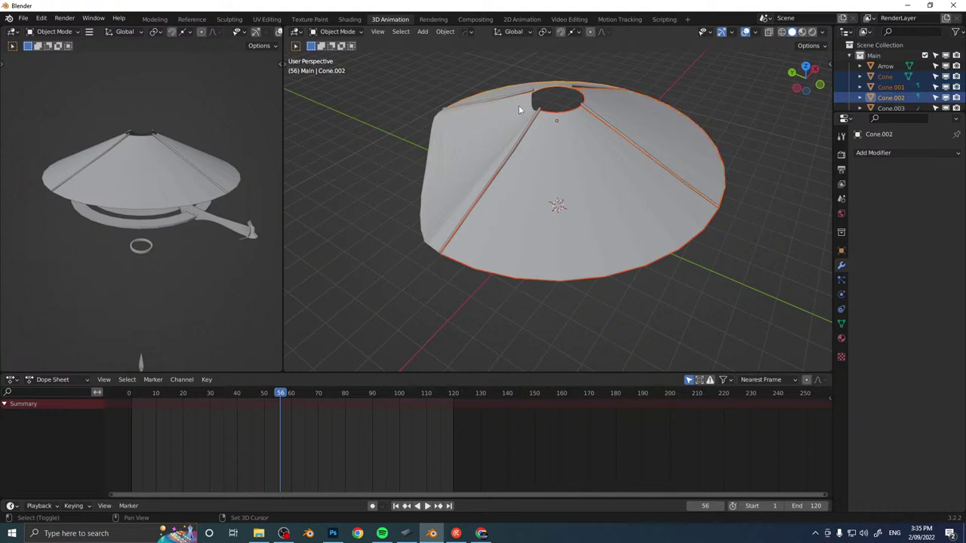
{"action": "left_click", "coordinate": [515, 110], "text": "shift"}
{"action": "left_click", "coordinate": [928, 195]}
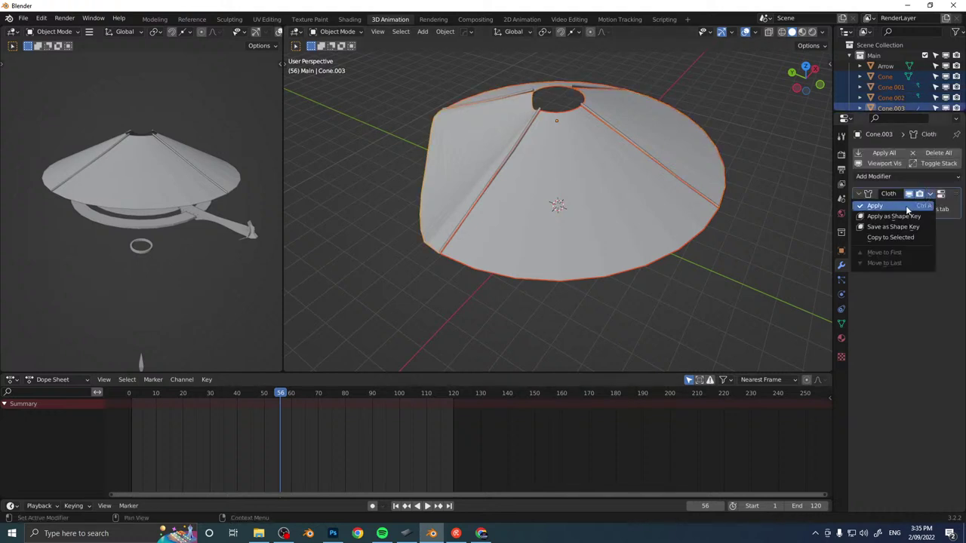
{"action": "left_click", "coordinate": [893, 237]}
{"action": "middle_click_drag", "start_coordinate": [591, 202], "coordinate": [400, 391]}
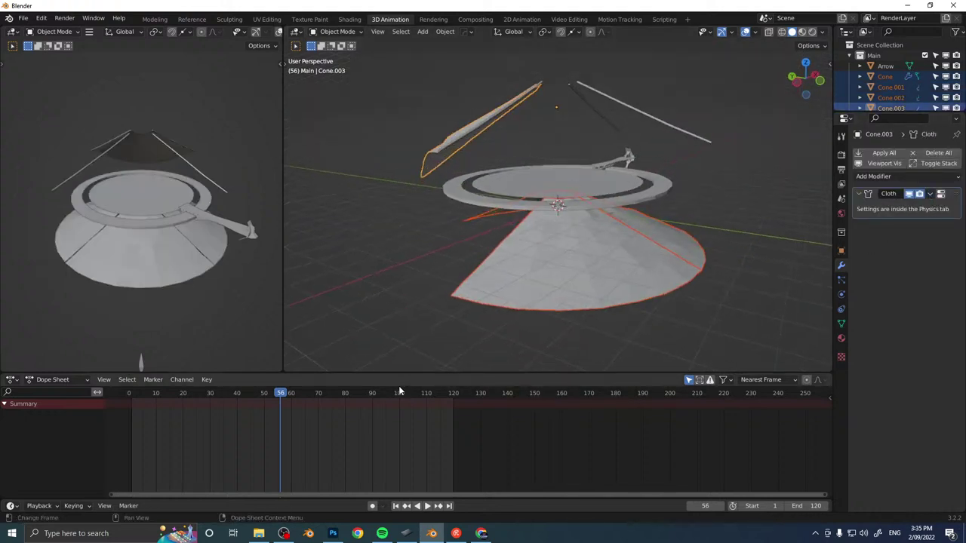
{"action": "left_click", "coordinate": [396, 506]}
Isolate the Cone panel in Edit Mode and select the vertices along both of its straight side edges.
{"action": "middle_click_drag", "start_coordinate": [560, 131], "coordinate": [579, 160]}
{"action": "left_click", "coordinate": [580, 161]}
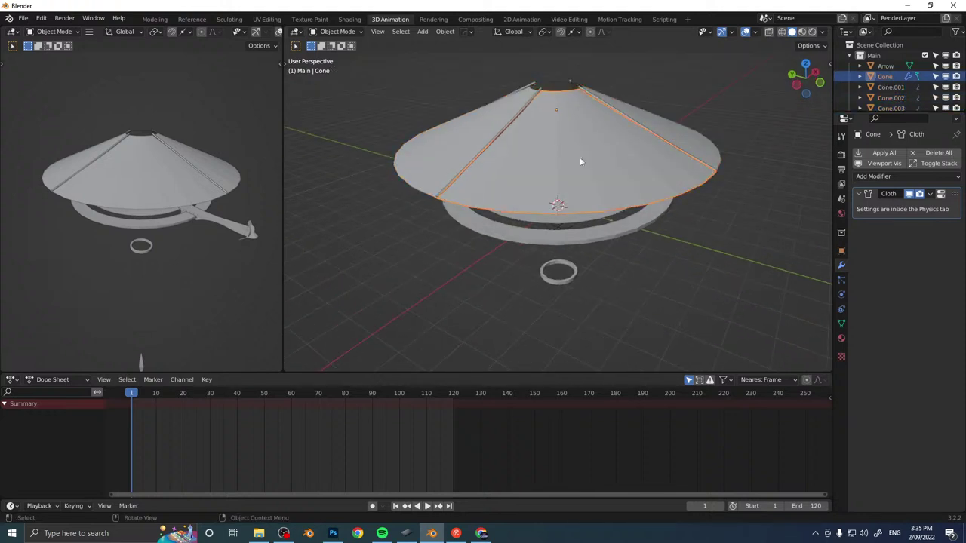
{"action": "key", "text": "Tab"}
{"action": "middle_click_drag", "start_coordinate": [549, 108], "coordinate": [546, 133]}
{"action": "key", "text": "z"}
{"action": "left_click", "coordinate": [538, 192]}
{"action": "left_click", "coordinate": [537, 113]}
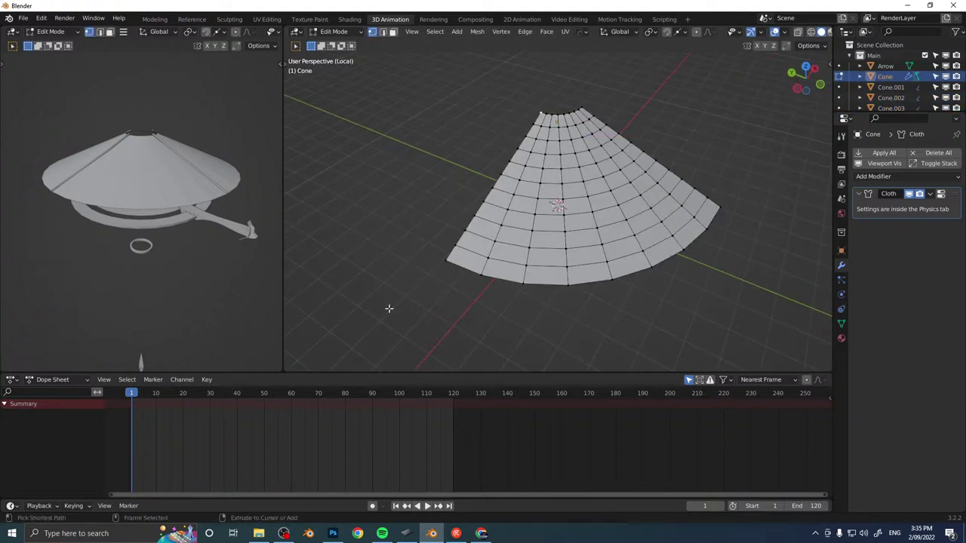
{"action": "left_click", "coordinate": [440, 255], "text": "ctrl"}
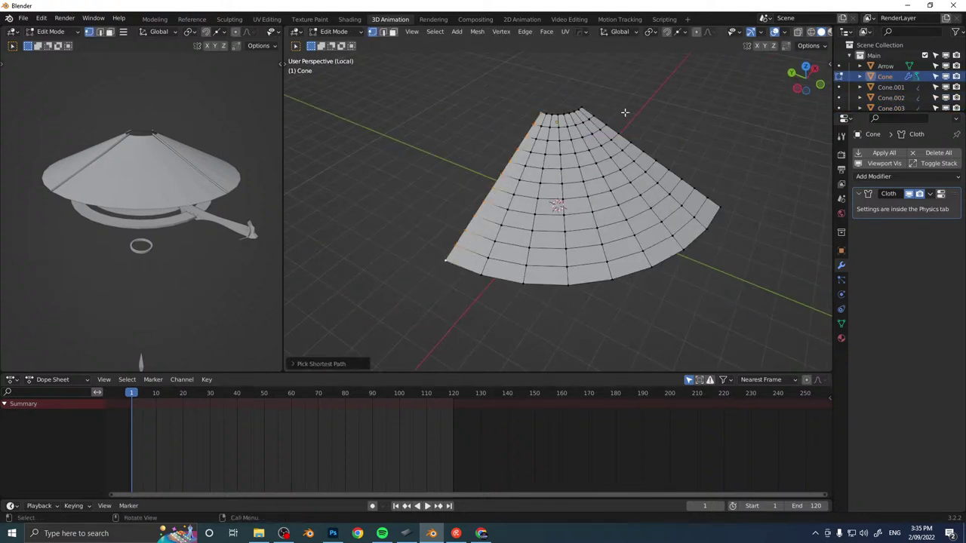
{"action": "left_click", "coordinate": [721, 206], "text": "ctrl"}
Store the selected side edges in a new vertex group named pin, return to Object Mode and show the whole model.
{"action": "left_click", "coordinate": [842, 323]}
{"action": "left_click", "coordinate": [952, 186]}
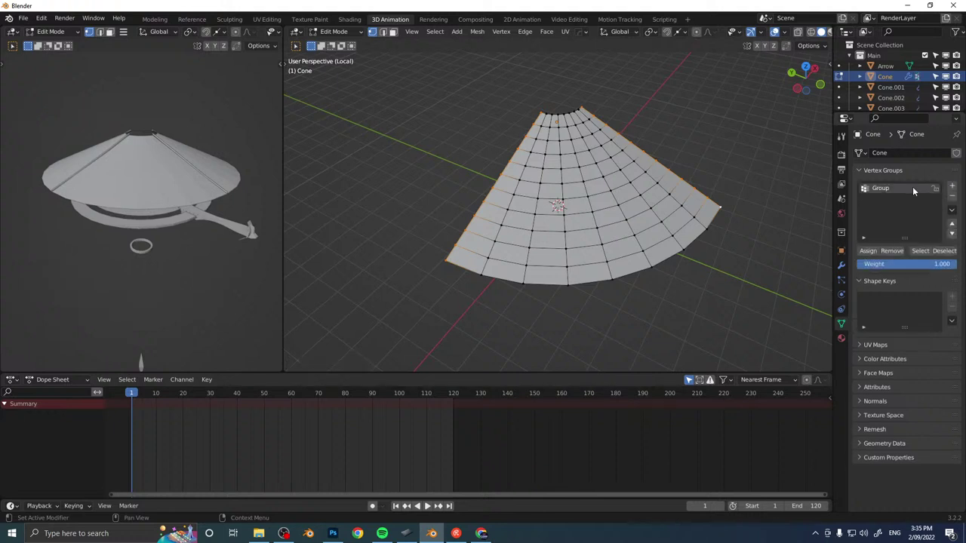
{"action": "double_click", "coordinate": [912, 188]}
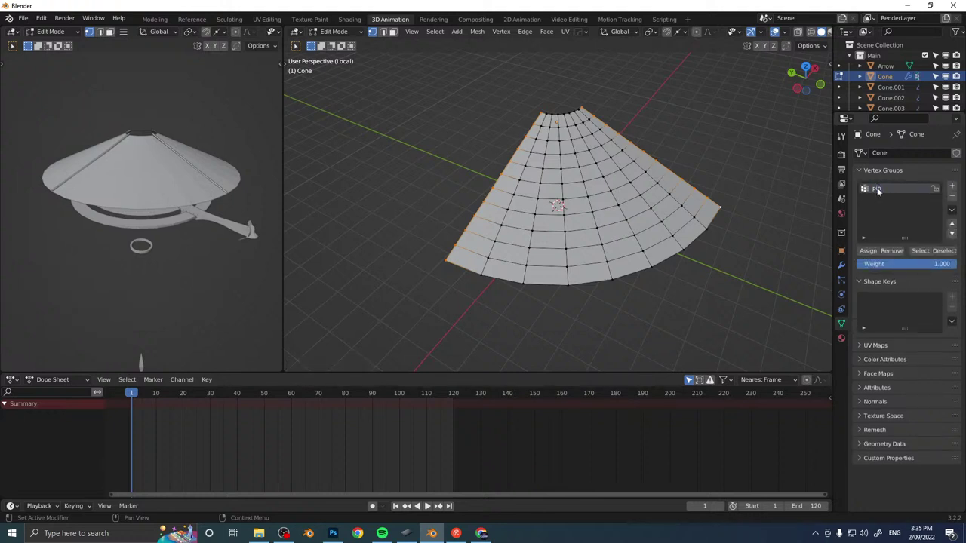
{"action": "middle_click_drag", "start_coordinate": [643, 175], "coordinate": [552, 156]}
{"action": "key", "text": "Tab"}
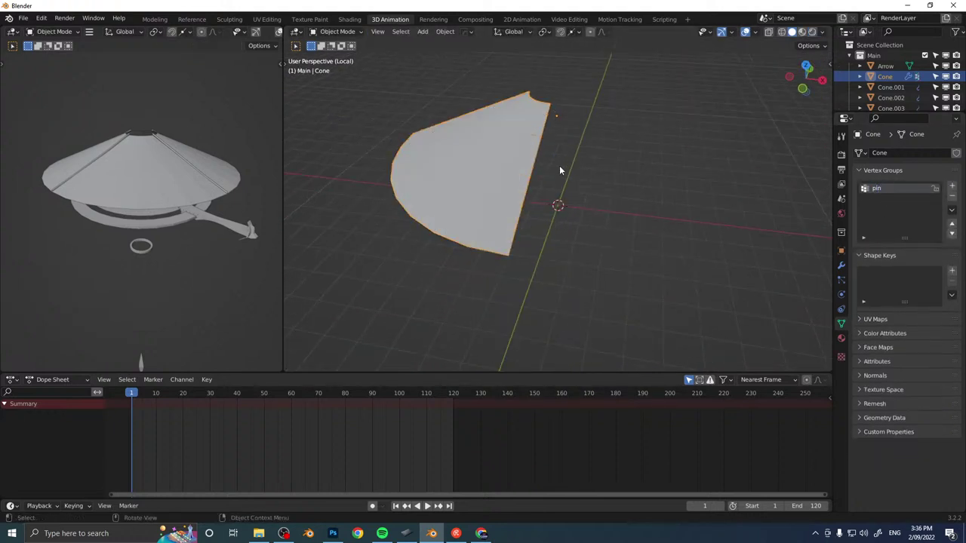
{"action": "key", "text": "slash"}
Isolate the Cone.001 panel and assign the vertices of both its straight side edges to a new vertex group named pin.
{"action": "left_click", "coordinate": [583, 163]}
{"action": "key", "text": "slash"}
{"action": "key", "text": "Tab"}
{"action": "left_click", "coordinate": [537, 104]}
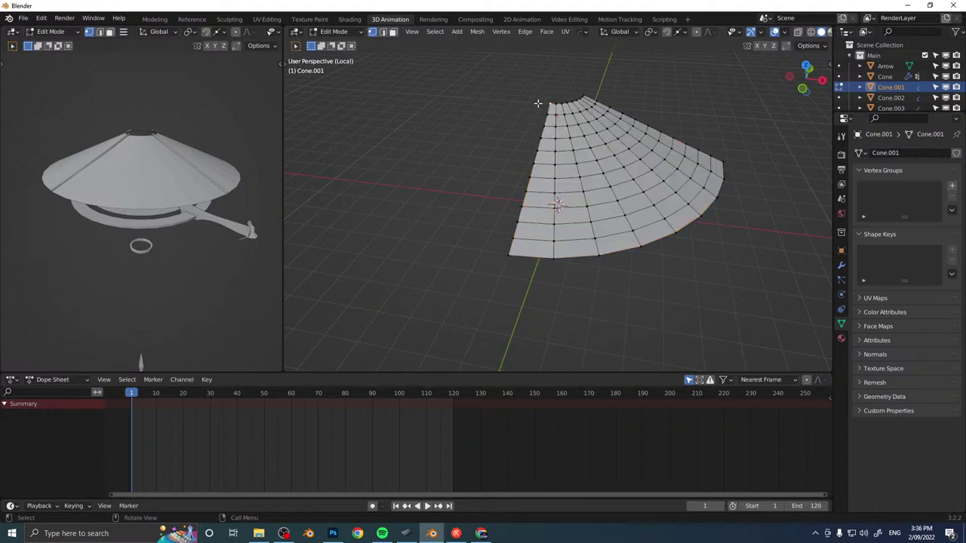
{"action": "left_click", "coordinate": [505, 248], "text": "ctrl"}
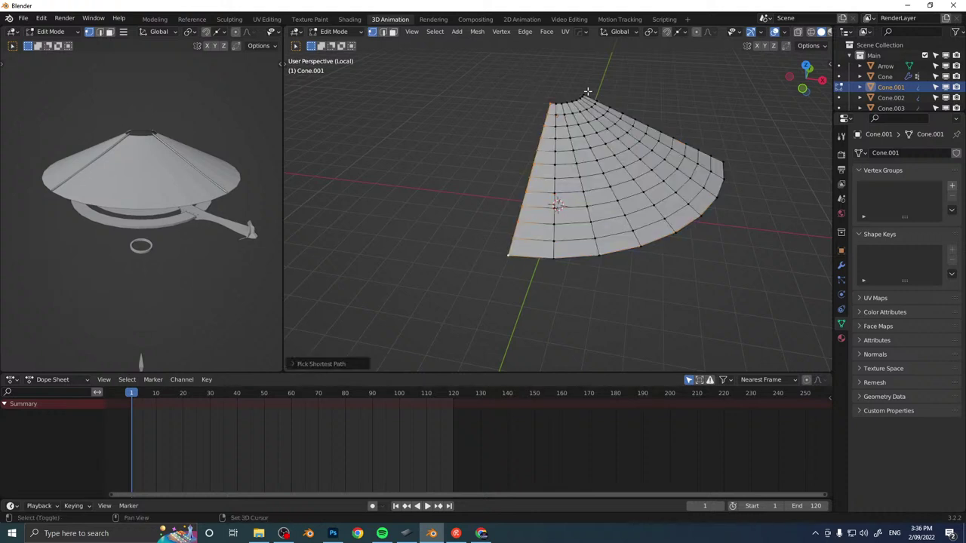
{"action": "left_click", "coordinate": [723, 161], "text": "ctrl"}
{"action": "left_click", "coordinate": [951, 186]}
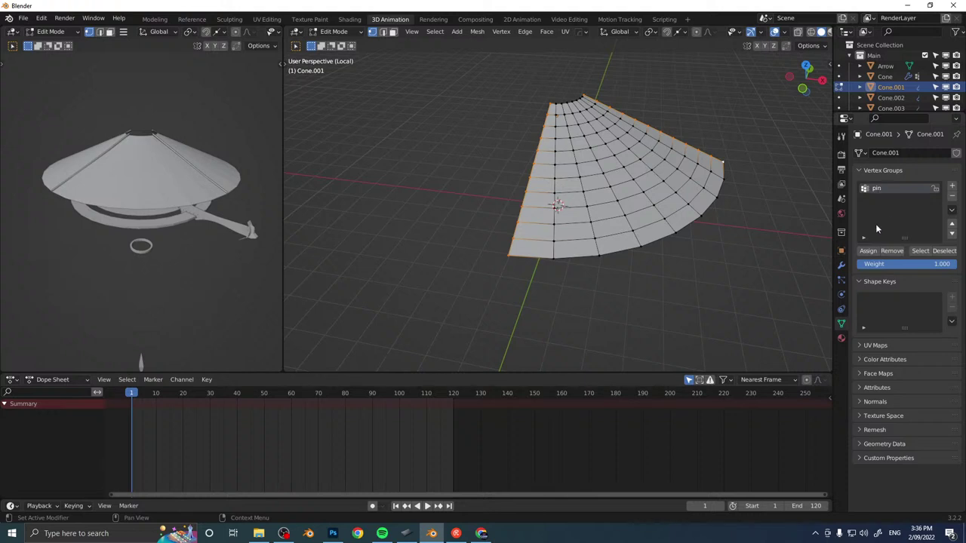
{"action": "middle_click_drag", "start_coordinate": [707, 218], "coordinate": [587, 199]}
{"action": "key", "text": "Tab"}
{"action": "key", "text": "KP_Divide"}
Isolate the Cone.002 panel, assign both its straight side edges to a new vertex group named pin, and show the whole model.
{"action": "left_click", "coordinate": [587, 198]}
{"action": "key", "text": "Tab"}
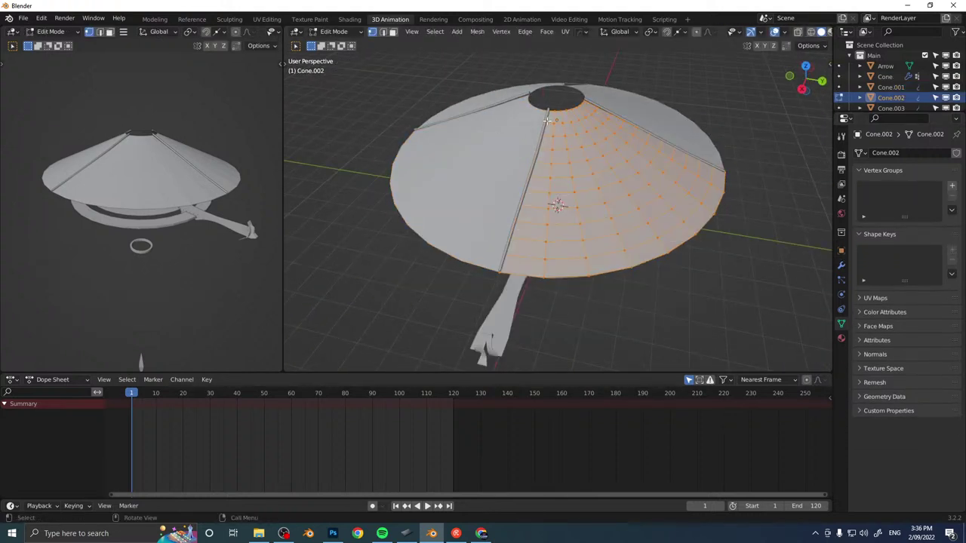
{"action": "key", "text": "KP_Divide"}
{"action": "left_click", "coordinate": [548, 108]}
{"action": "left_click", "coordinate": [500, 282], "text": "ctrl"}
{"action": "left_click", "coordinate": [585, 94], "text": "ctrl+shift"}
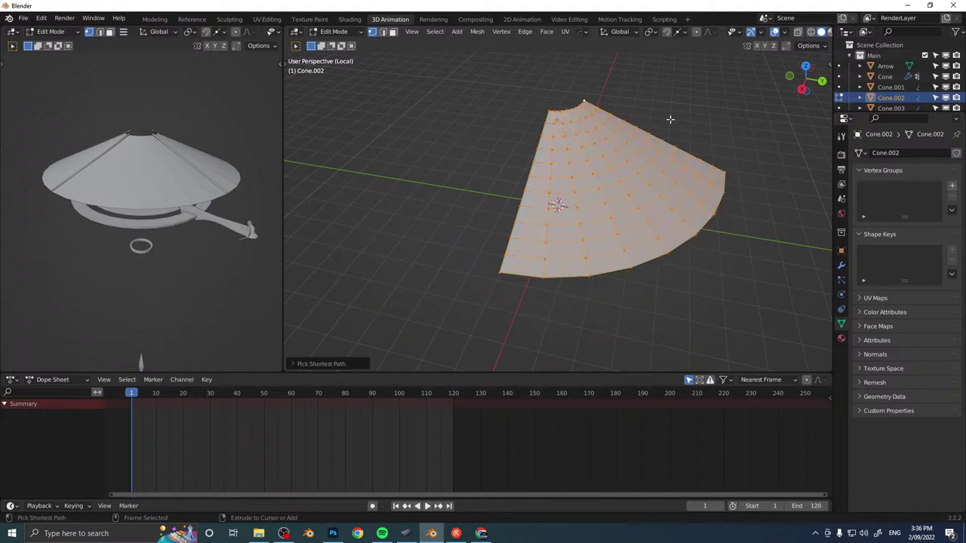
{"action": "key", "text": "ctrl+z"}
{"action": "left_click", "coordinate": [724, 172], "text": "ctrl"}
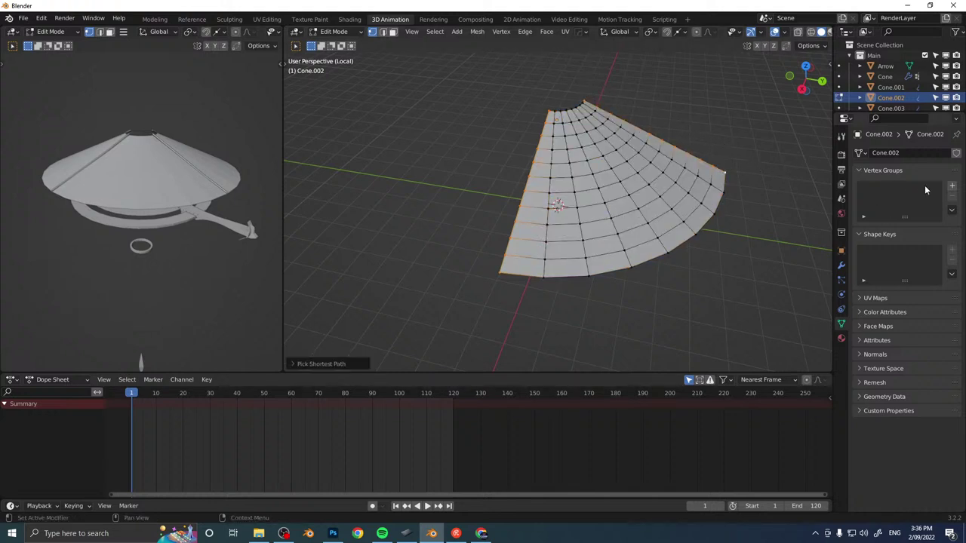
{"action": "left_click", "coordinate": [952, 186]}
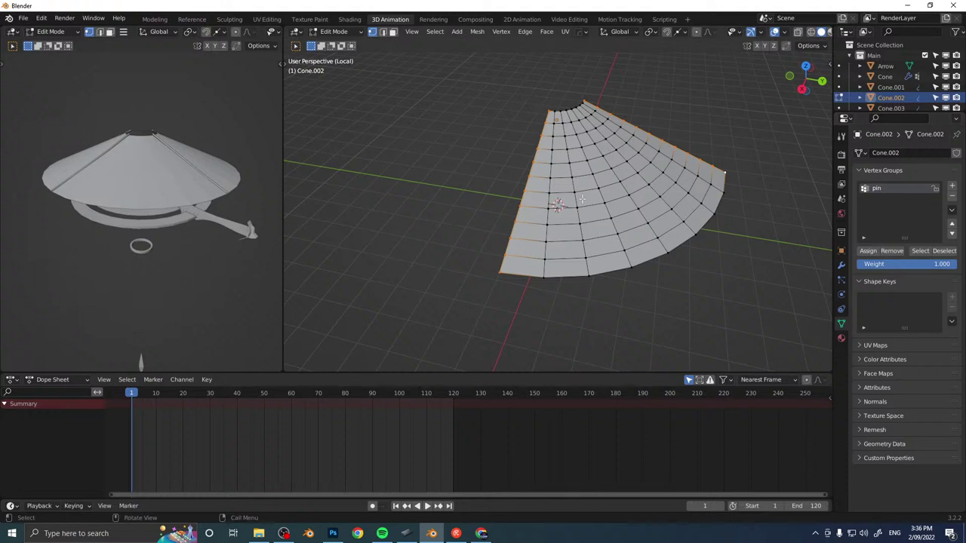
{"action": "key", "text": "Tab"}
{"action": "middle_click_drag", "start_coordinate": [616, 210], "coordinate": [453, 394]}
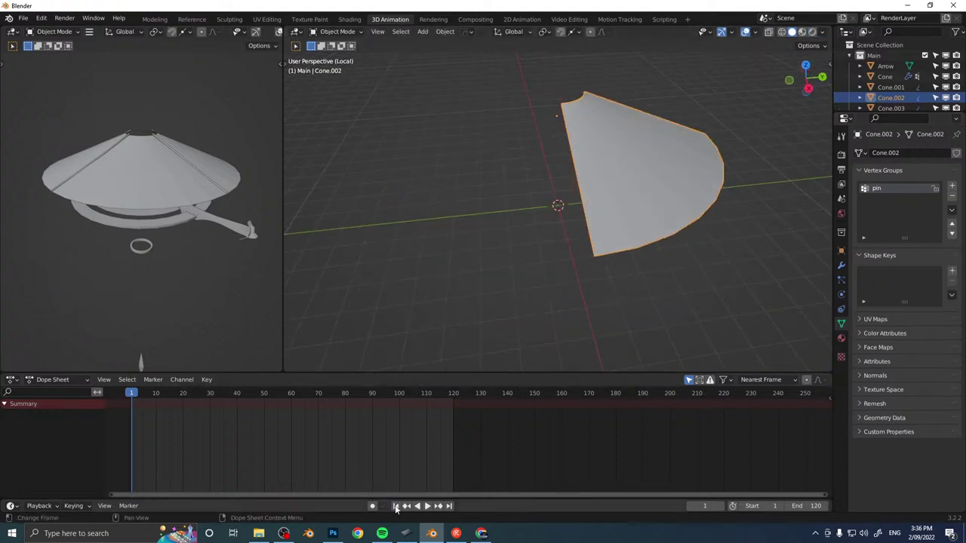
{"action": "key", "text": "KP_Divide"}
Play the cloth simulation on all roof panels and check the Cone.001 panel's cloth settings, including its pin group.
{"action": "left_click", "coordinate": [428, 509]}
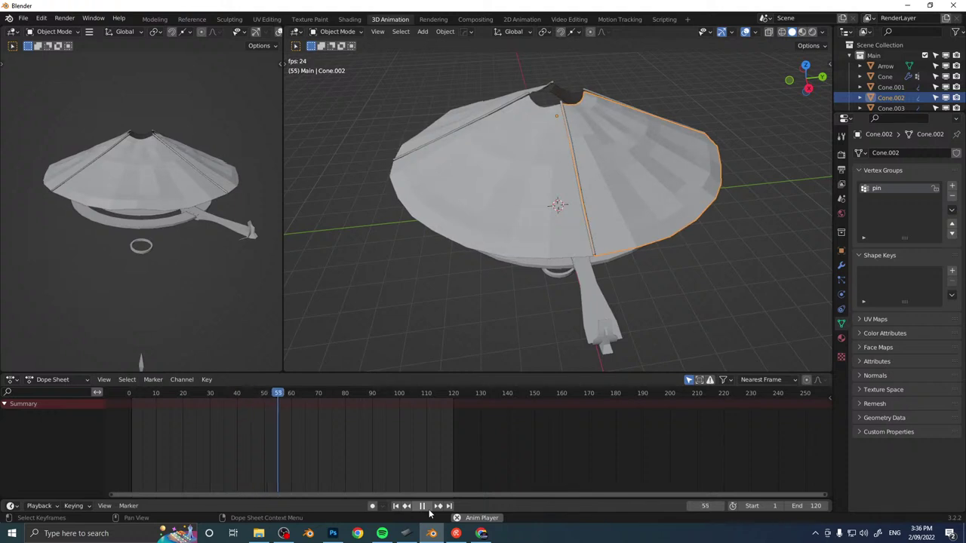
{"action": "left_click", "coordinate": [427, 509]}
{"action": "left_click", "coordinate": [530, 195]}
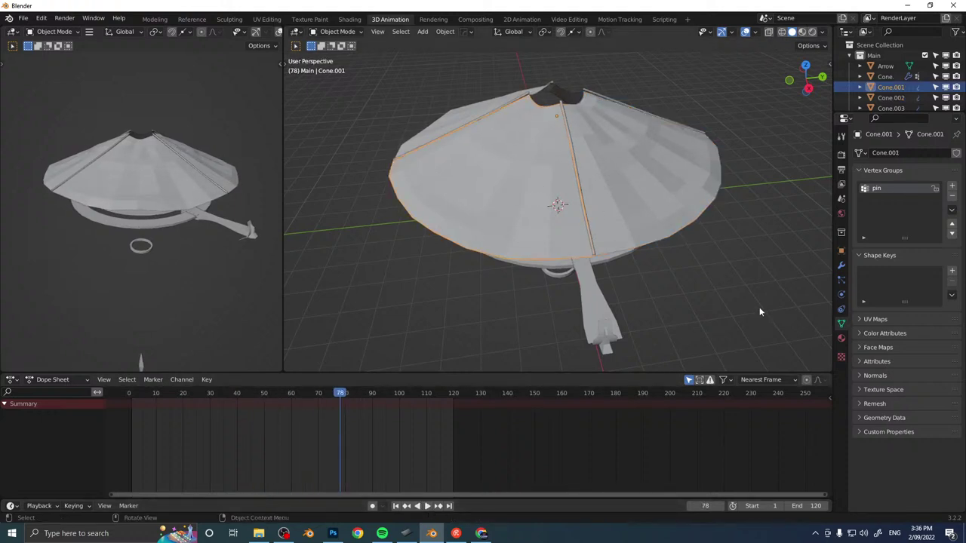
{"action": "middle_click_drag", "start_coordinate": [707, 199], "coordinate": [755, 226]}
{"action": "left_click", "coordinate": [840, 295]}
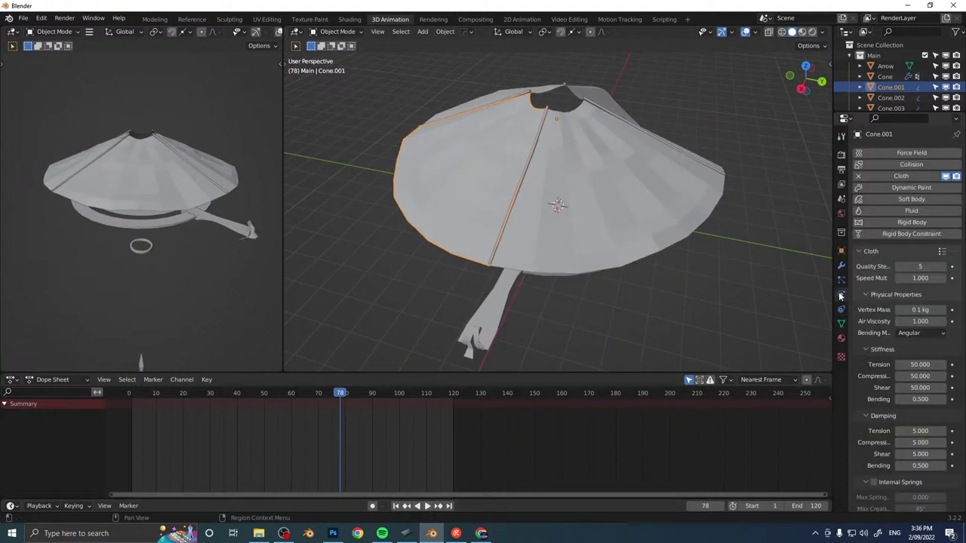
{"action": "scroll", "coordinate": [882, 345], "scroll_direction": "down", "scroll_amount": 10}
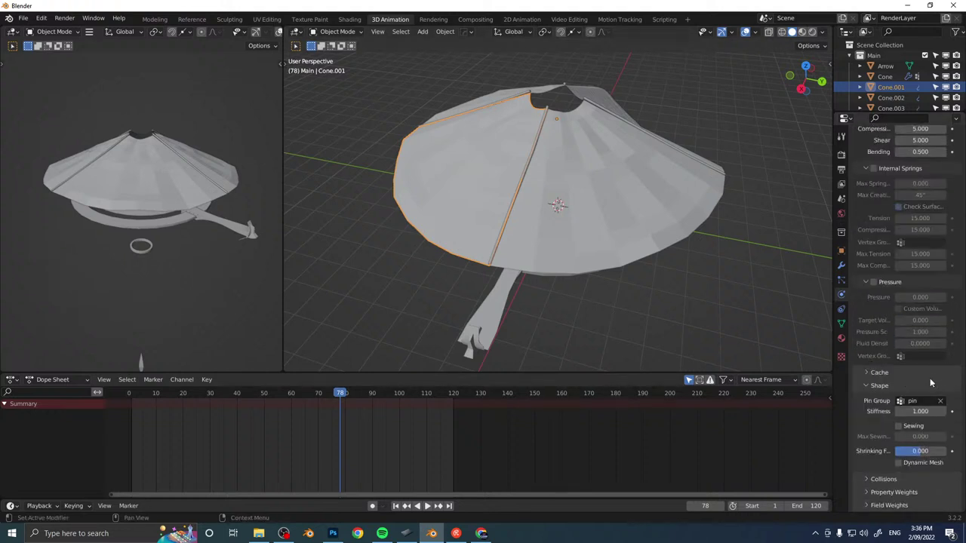
Replay the roof's cloth simulation from frame 1 and pause it to compare how the panels drape.
{"action": "middle_click_drag", "start_coordinate": [479, 216], "coordinate": [506, 194]}
{"action": "left_click", "coordinate": [396, 506]}
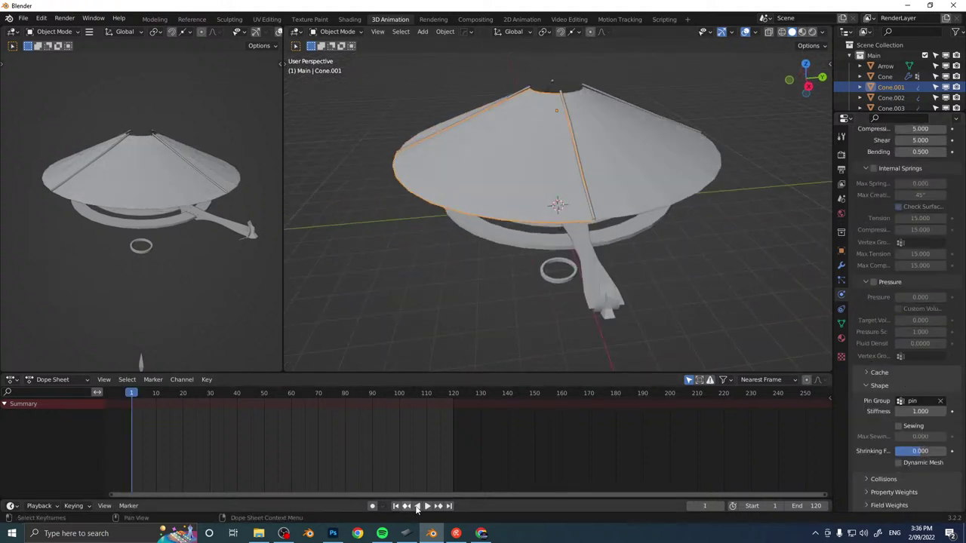
{"action": "left_click", "coordinate": [428, 505]}
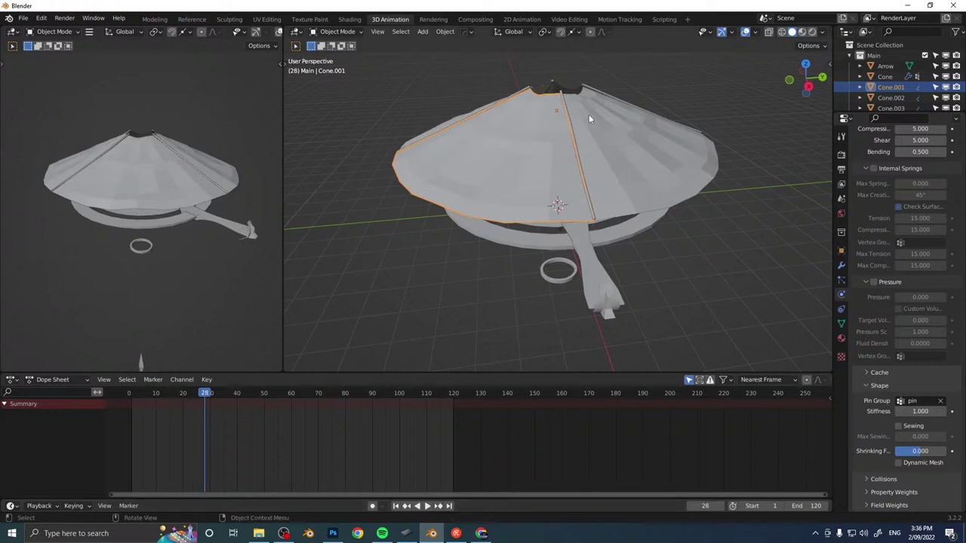
Replay the roof's cloth simulation from the first frame, stop around frame 61, and apply the cloth modifier on the Cone.003 panel.
{"action": "middle_click_drag", "start_coordinate": [590, 118], "coordinate": [433, 300]}
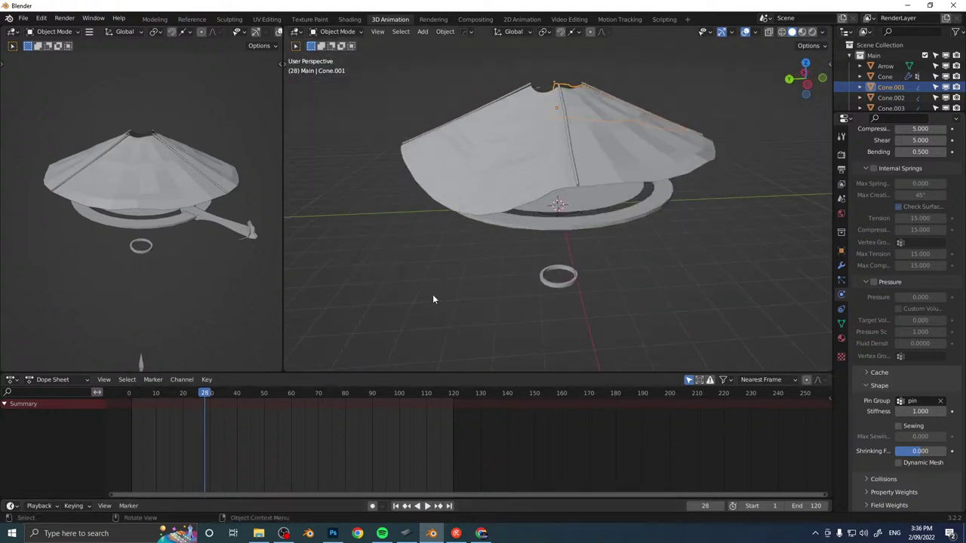
{"action": "left_click", "coordinate": [396, 506]}
{"action": "left_click", "coordinate": [426, 507]}
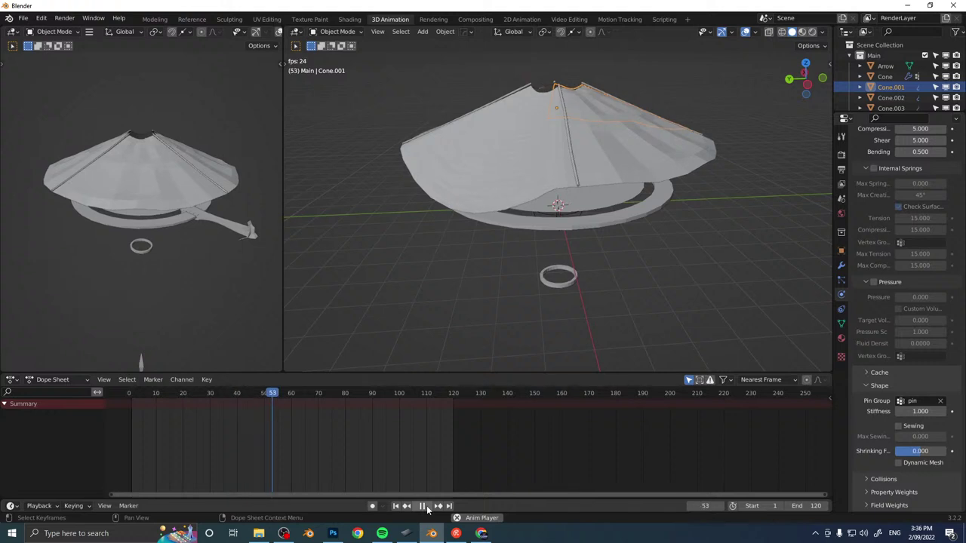
{"action": "middle_click_drag", "start_coordinate": [580, 137], "coordinate": [568, 117]}
{"action": "left_click", "coordinate": [578, 129]}
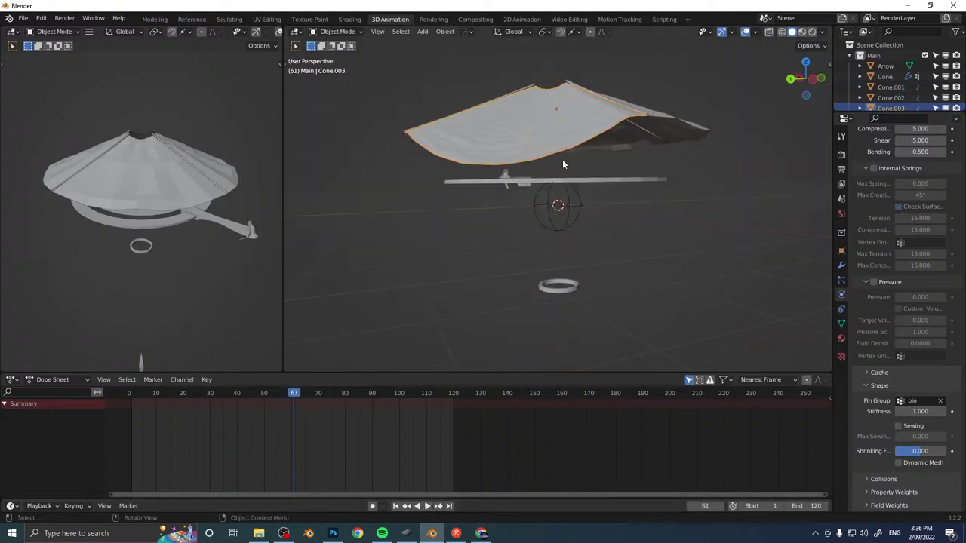
{"action": "left_click", "coordinate": [841, 266]}
{"action": "left_click", "coordinate": [893, 156]}
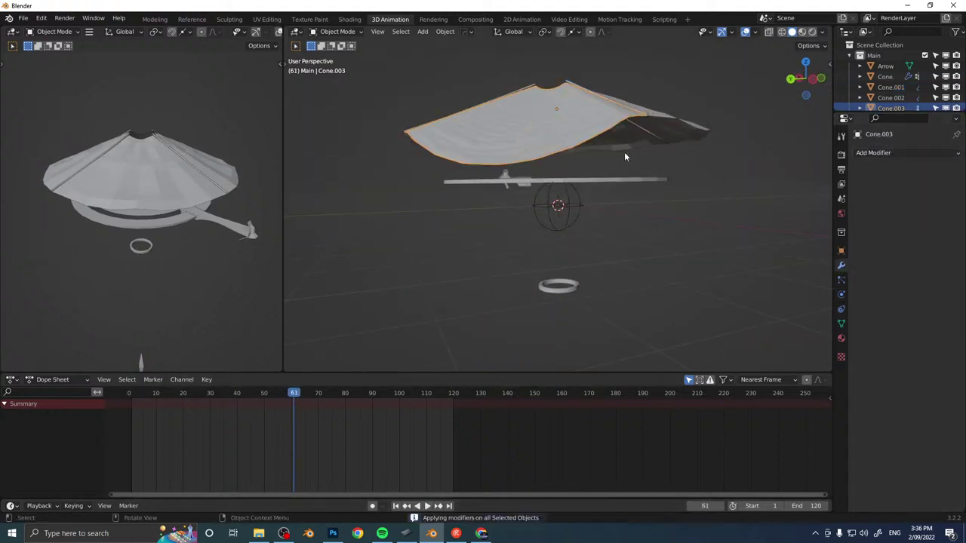
Select the Cone panel and replay its cloth simulation from frame 1 to inspect how it drapes.
{"action": "middle_click_drag", "start_coordinate": [626, 155], "coordinate": [546, 188]}
{"action": "left_click", "coordinate": [601, 162]}
{"action": "left_click", "coordinate": [397, 506]}
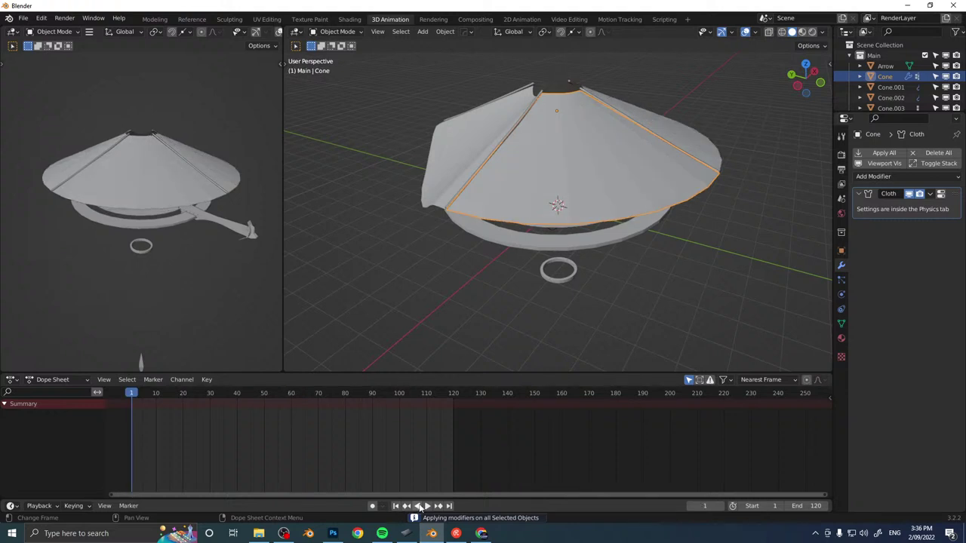
{"action": "left_click", "coordinate": [428, 506]}
{"action": "left_click", "coordinate": [424, 506]}
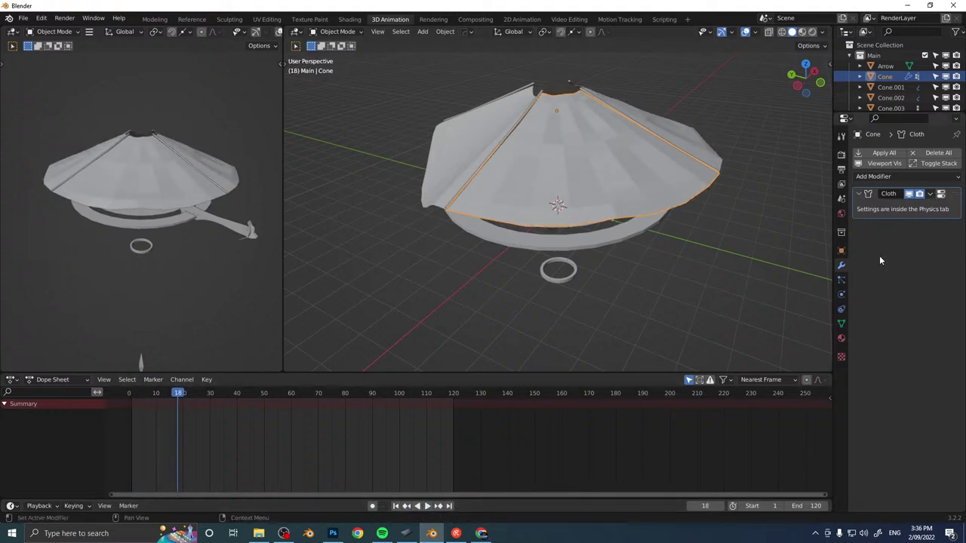
Remove and re-add cloth physics on the Cone panel, return to frame 1, and set its pin group to pin.
{"action": "left_click", "coordinate": [841, 295]}
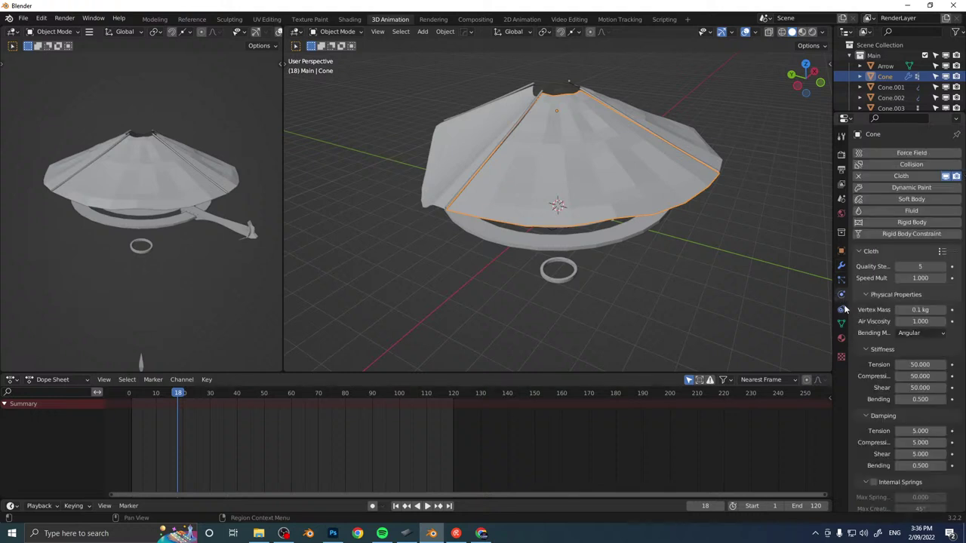
{"action": "left_click", "coordinate": [842, 309]}
{"action": "left_click", "coordinate": [842, 297]}
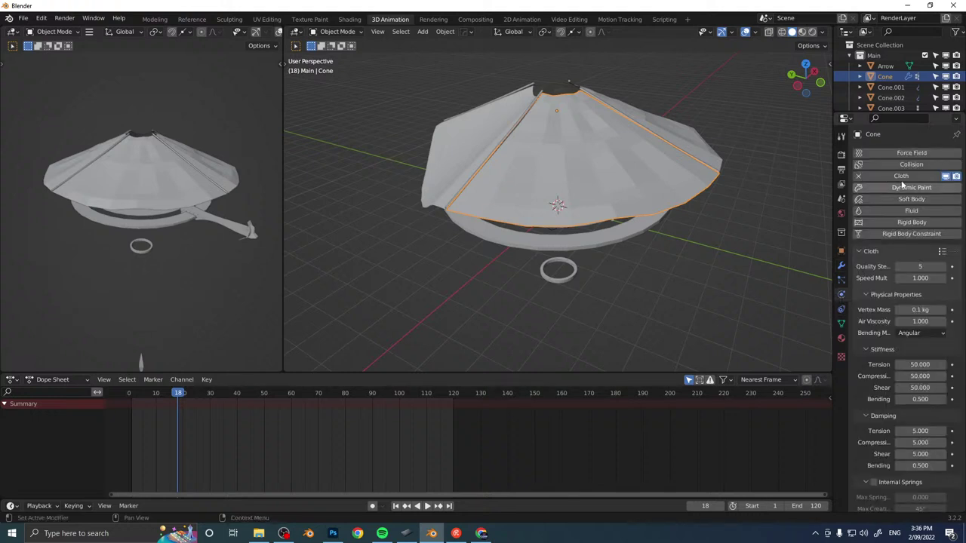
{"action": "left_click", "coordinate": [859, 176]}
{"action": "left_click", "coordinate": [861, 176]}
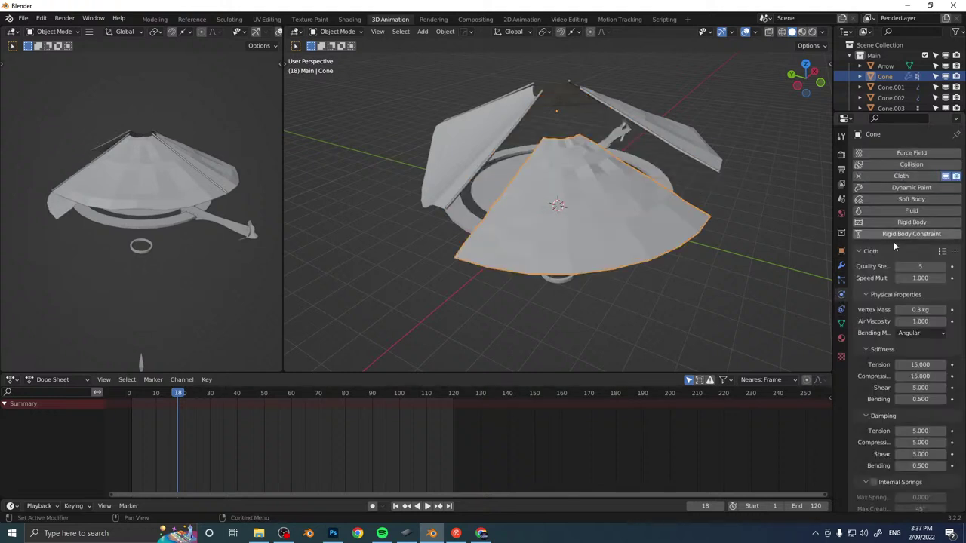
{"action": "left_click", "coordinate": [396, 506]}
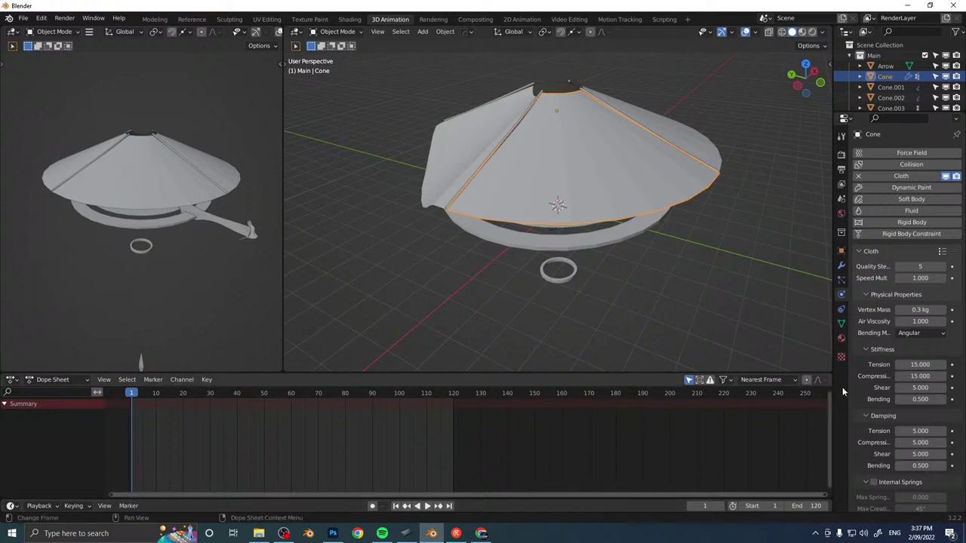
{"action": "scroll", "coordinate": [896, 407], "scroll_direction": "down", "scroll_amount": 10}
{"action": "left_click", "coordinate": [911, 403]}
{"action": "left_click", "coordinate": [862, 419]}
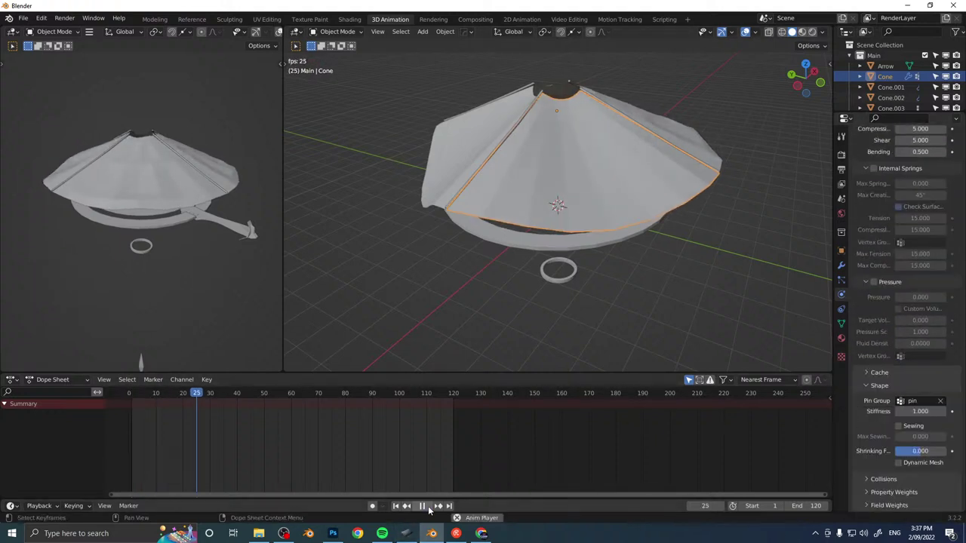
Return to frame 1 and subdivide the whole mesh of the Cone panel.
{"action": "middle_click_drag", "start_coordinate": [544, 193], "coordinate": [552, 218]}
{"action": "left_click", "coordinate": [397, 506]}
{"action": "key", "text": "Tab"}
{"action": "left_click", "coordinate": [552, 192]}
{"action": "key", "text": "a"}
{"action": "right_click", "coordinate": [551, 191]}
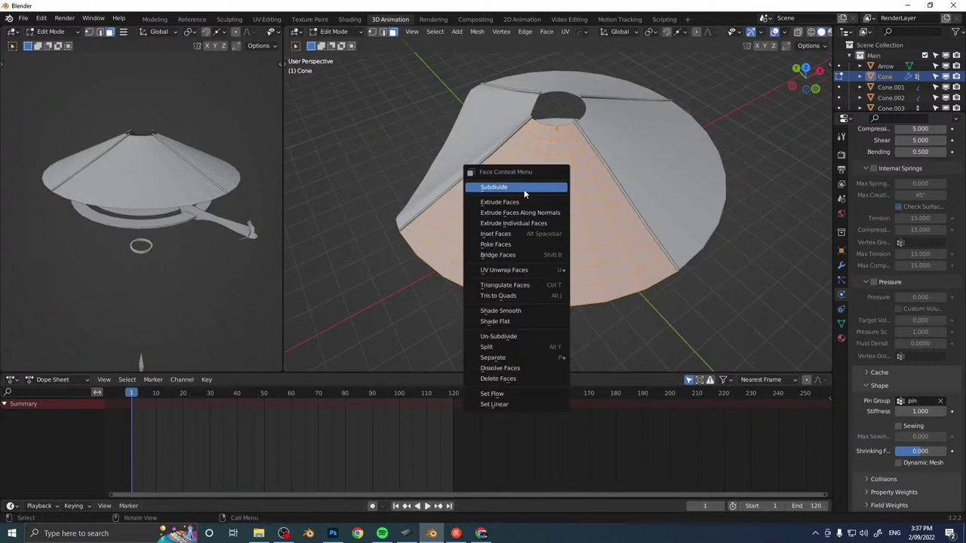
{"action": "left_click", "coordinate": [525, 189]}
{"action": "key", "text": "Tab"}
Subdivide all faces of the Cone.001 panel.
{"action": "middle_click_drag", "start_coordinate": [663, 198], "coordinate": [597, 192]}
{"action": "left_click", "coordinate": [597, 192]}
{"action": "key", "text": "Tab"}
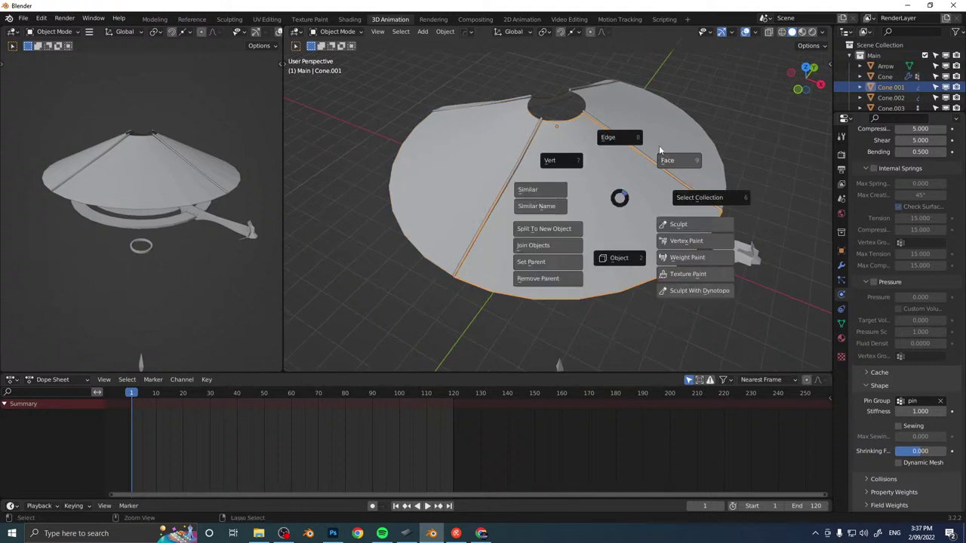
{"action": "left_click", "coordinate": [568, 188]}
{"action": "key", "text": "ctrl+z"}
{"action": "key", "text": "ctrl+Tab"}
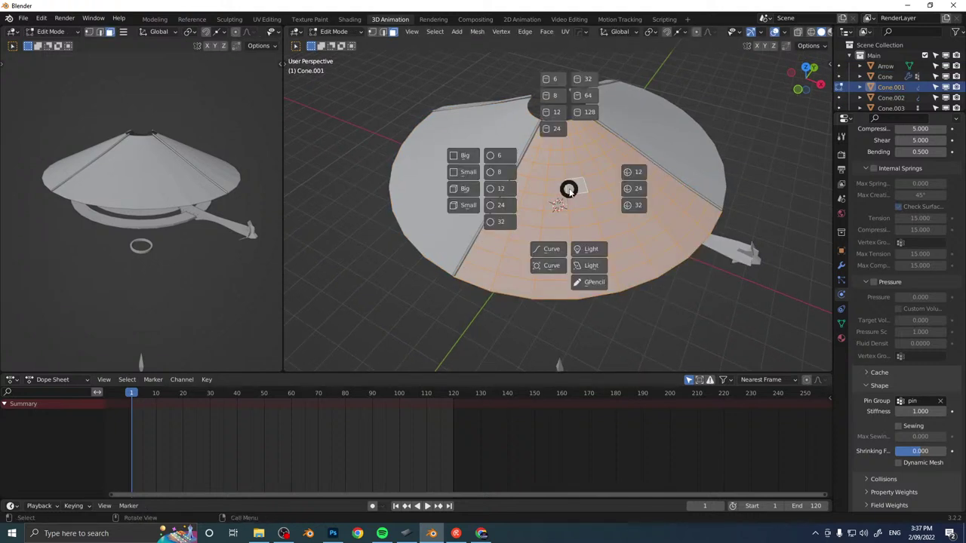
{"action": "right_click", "coordinate": [546, 189]}
{"action": "left_click", "coordinate": [548, 189]}
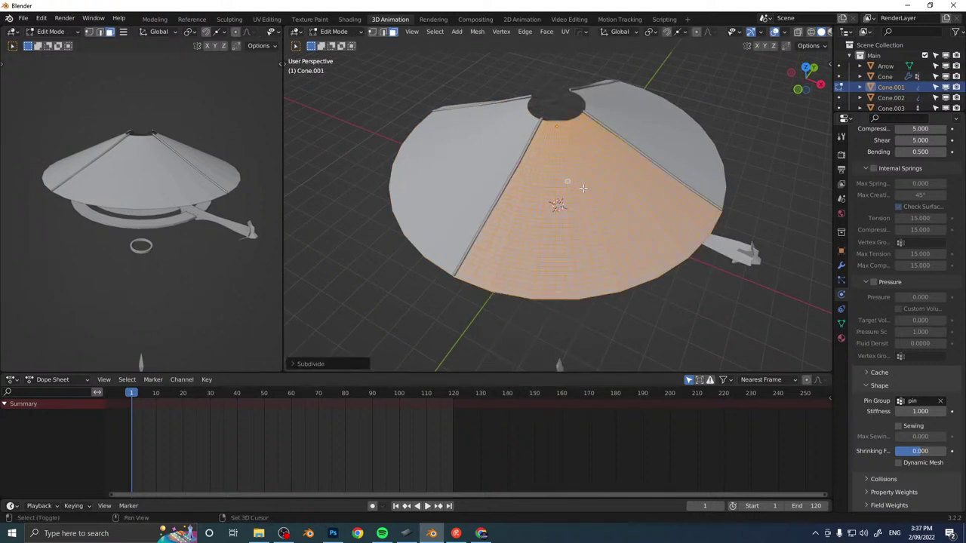
{"action": "middle_click_drag", "start_coordinate": [628, 190], "coordinate": [556, 188]}
{"action": "key", "text": "Tab"}
Subdivide all faces of the Cone.002 panel.
{"action": "left_click", "coordinate": [640, 236]}
{"action": "key", "text": "Tab"}
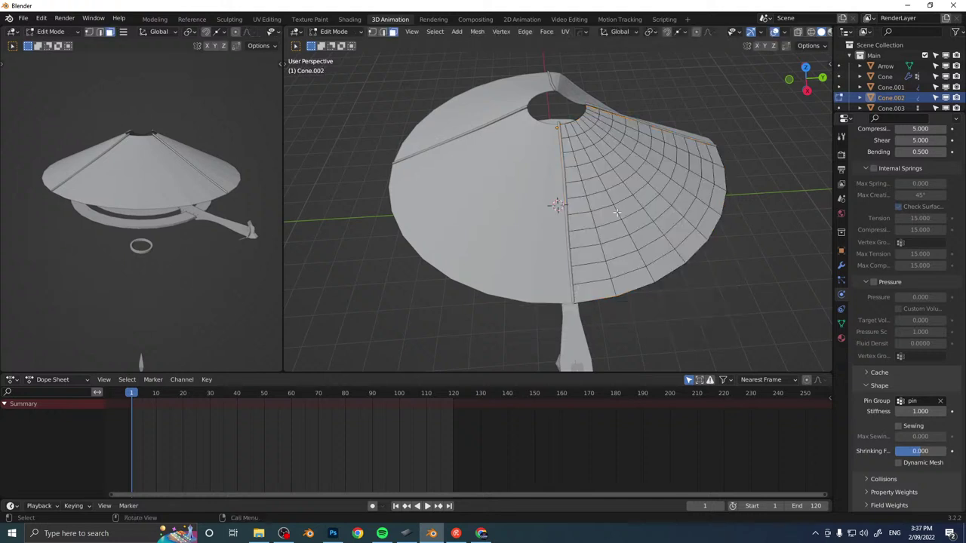
{"action": "key", "text": "ctrl+z"}
{"action": "right_click", "coordinate": [586, 218]}
{"action": "left_click", "coordinate": [586, 208]}
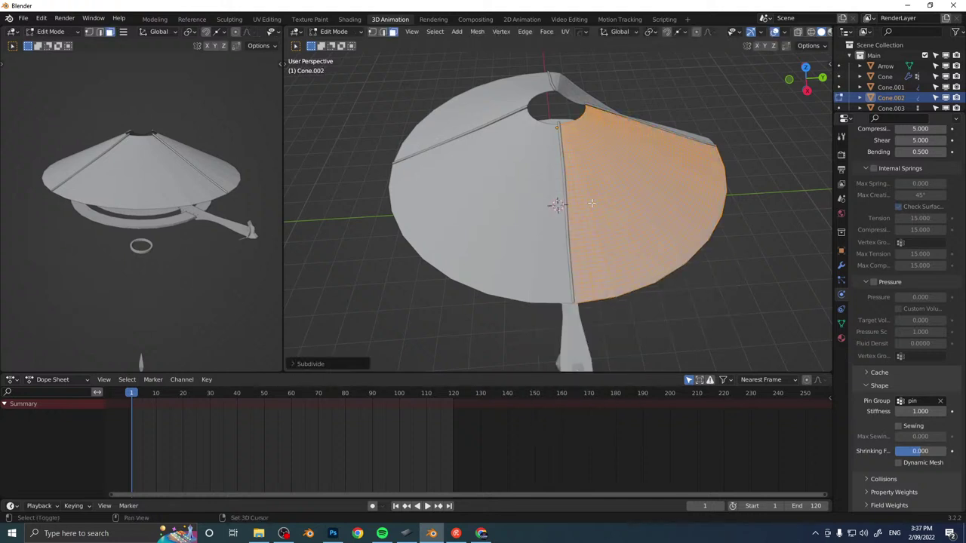
{"action": "key", "text": "Tab"}
Play the cloth simulation on the subdivided panels and stop at frame 96, checking the sag from several sides.
{"action": "middle_click_drag", "start_coordinate": [511, 217], "coordinate": [568, 204]}
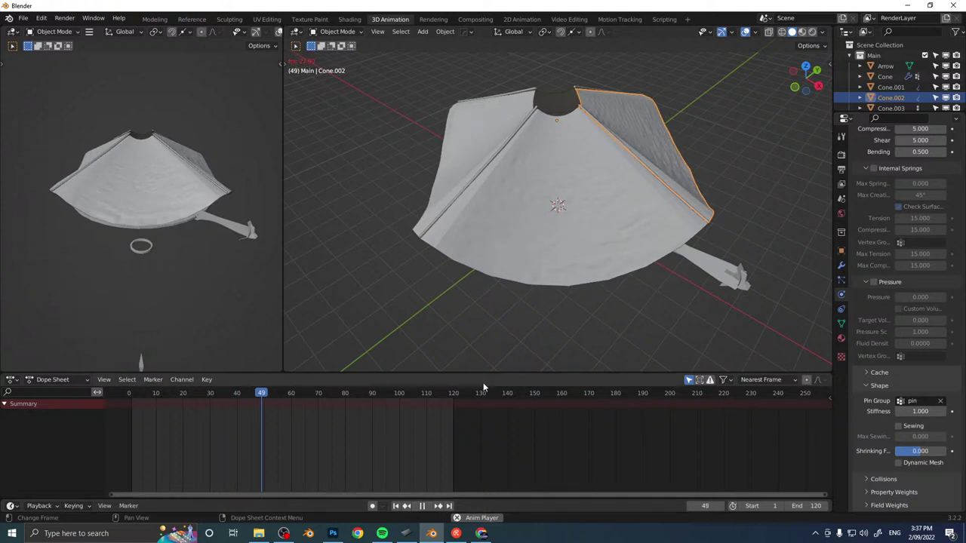
{"action": "middle_click_drag", "start_coordinate": [526, 214], "coordinate": [541, 174]}
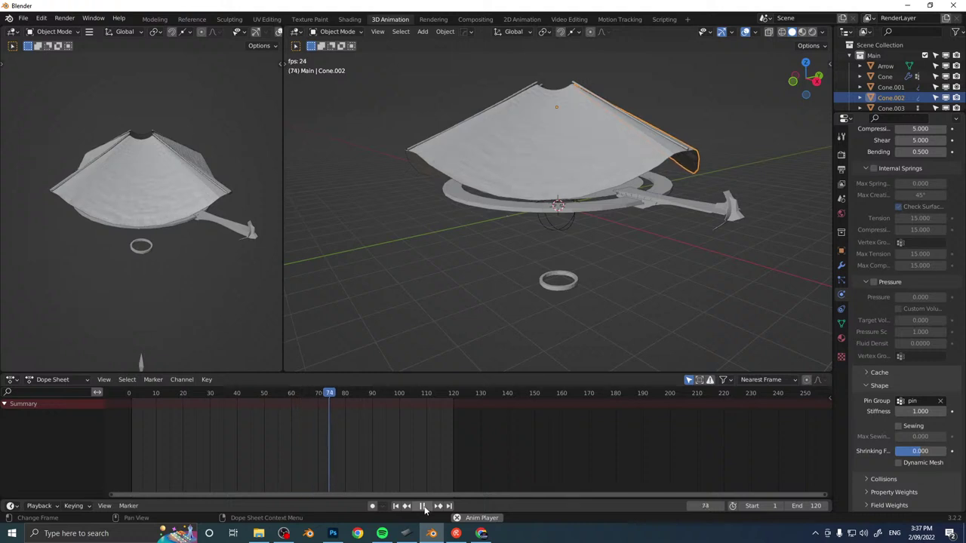
{"action": "middle_click_drag", "start_coordinate": [466, 53], "coordinate": [567, 148]}
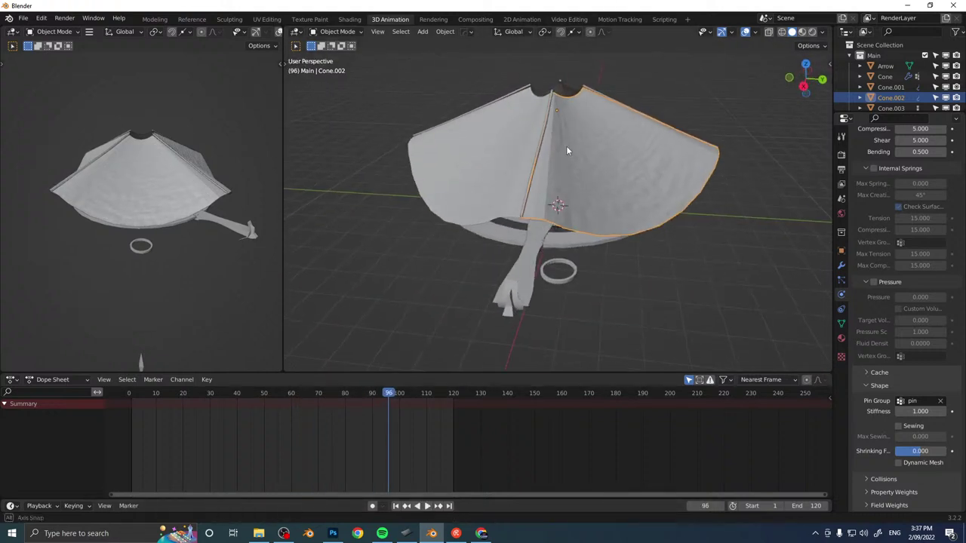
Apply the cloth modifiers on the Cone.002, Cone.001 and Cone panels at frame 96.
{"action": "left_click", "coordinate": [843, 266]}
{"action": "left_click", "coordinate": [898, 154]}
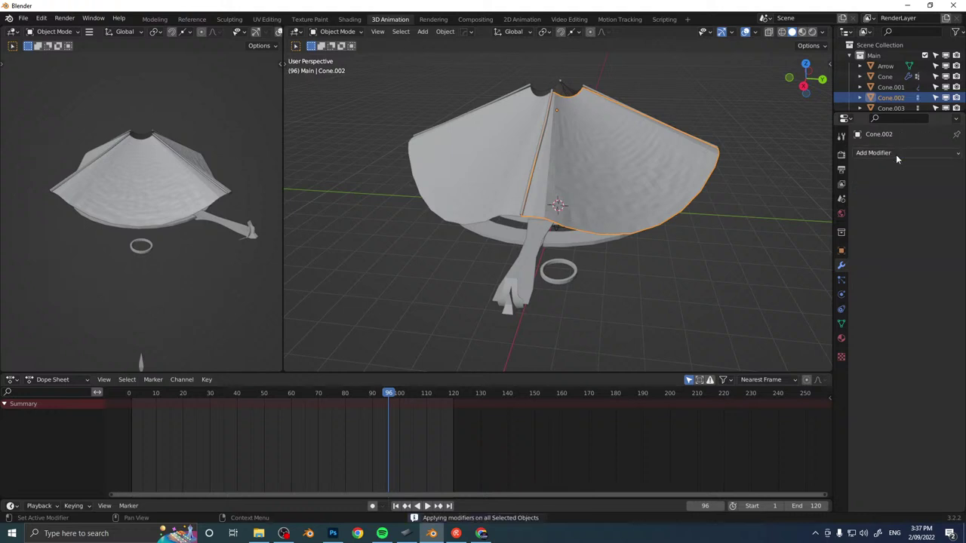
{"action": "left_click", "coordinate": [504, 163]}
{"action": "left_click", "coordinate": [898, 153]}
{"action": "middle_click_drag", "start_coordinate": [626, 145], "coordinate": [528, 150]}
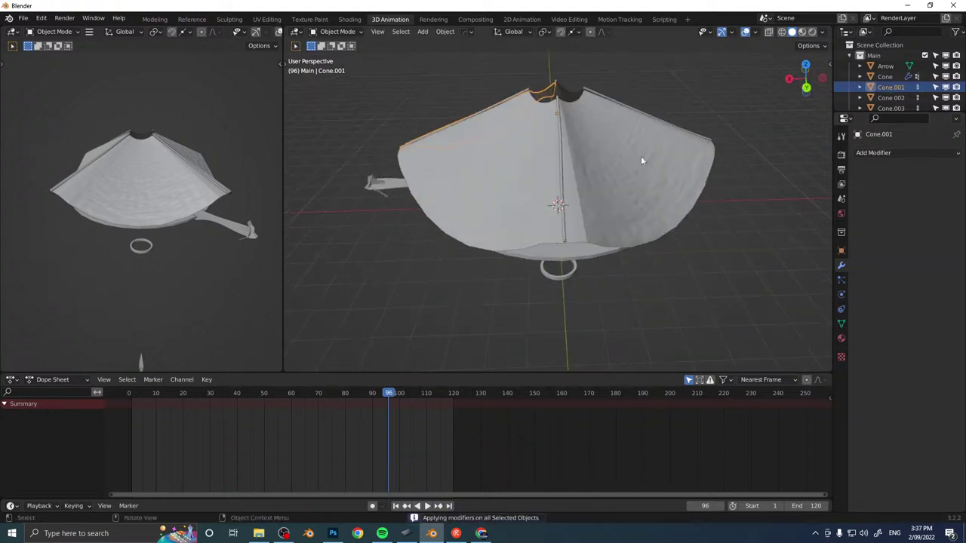
{"action": "left_click", "coordinate": [643, 160]}
{"action": "left_click", "coordinate": [504, 153]}
{"action": "middle_click_drag", "start_coordinate": [494, 113], "coordinate": [590, 134]}
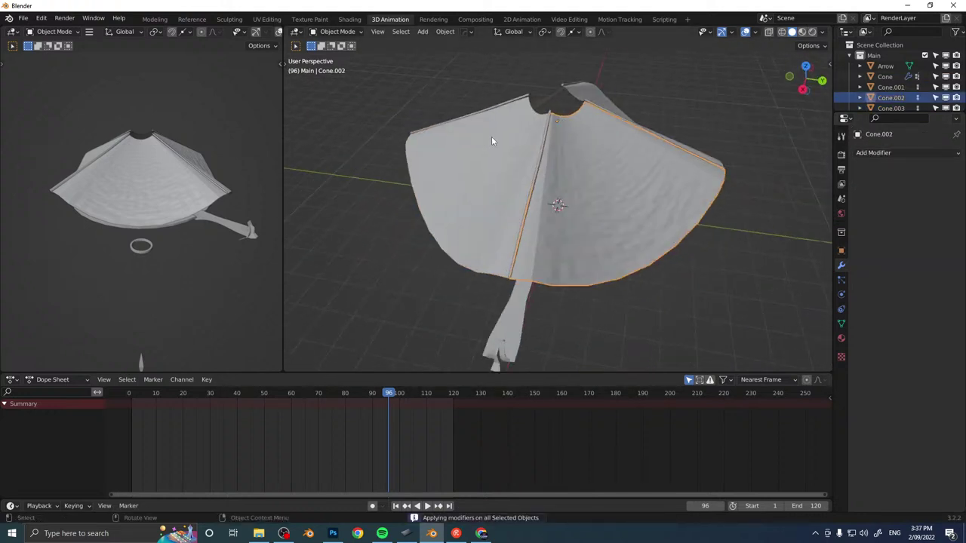
{"action": "left_click", "coordinate": [496, 138]}
{"action": "middle_click_drag", "start_coordinate": [531, 148], "coordinate": [641, 160]}
{"action": "left_click", "coordinate": [420, 146]}
{"action": "key", "text": "ctrl+a"}
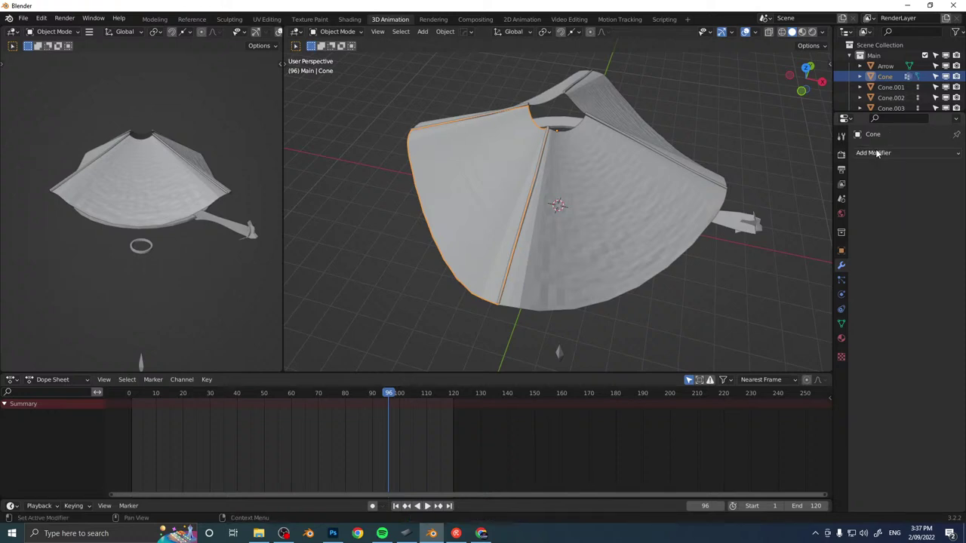
Join all four roof fabric panels into one object, with Cone.001 as the active object.
{"action": "middle_click_drag", "start_coordinate": [528, 147], "coordinate": [668, 137]}
{"action": "left_click", "coordinate": [502, 132], "text": "shift"}
{"action": "middle_click_drag", "start_coordinate": [498, 132], "coordinate": [573, 143]}
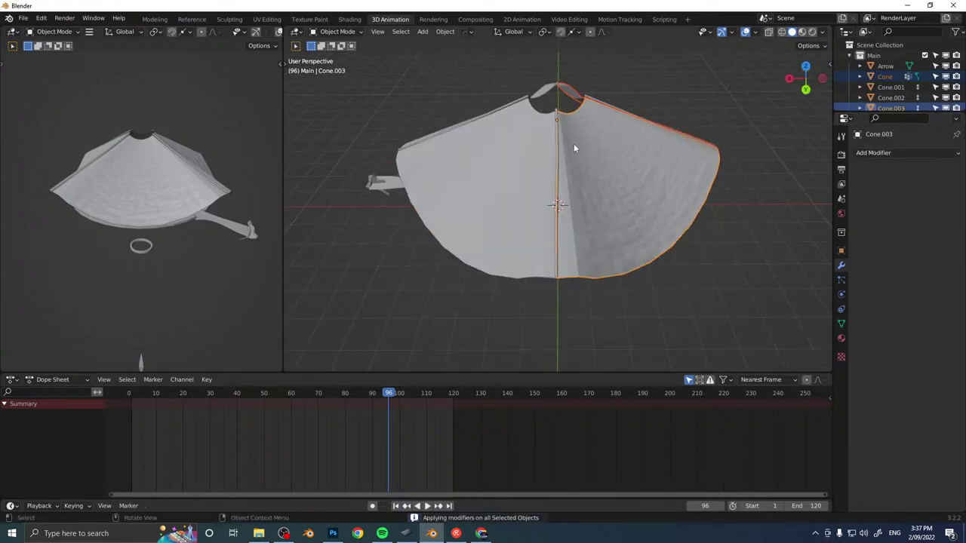
{"action": "left_click", "coordinate": [471, 139], "text": "shift"}
{"action": "middle_click_drag", "start_coordinate": [472, 138], "coordinate": [521, 134]}
{"action": "left_click", "coordinate": [521, 134], "text": "shift"}
{"action": "key", "text": "ctrl+j"}
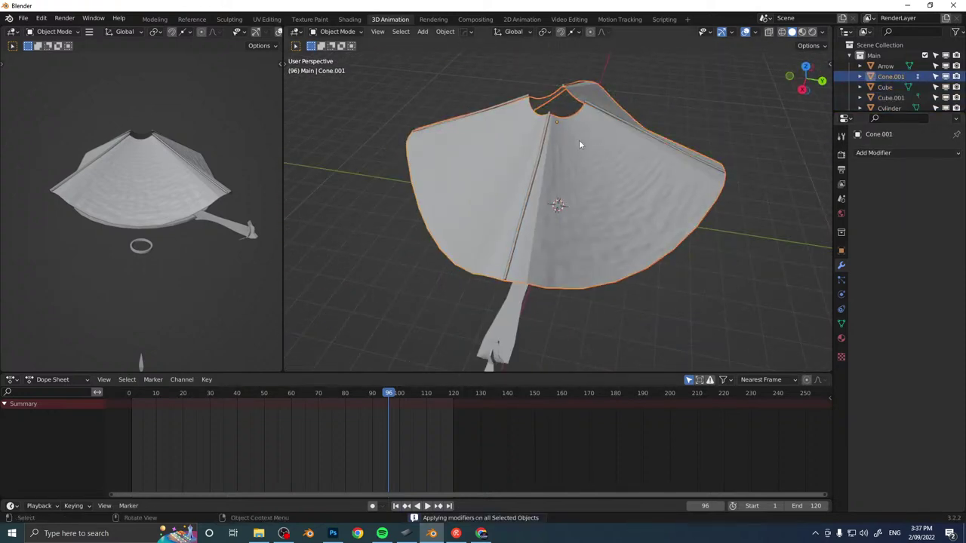
Flatten the joined roof fabric by scaling it down along the Z axis.
{"action": "middle_click_drag", "start_coordinate": [580, 140], "coordinate": [562, 120]}
{"action": "key", "text": "s"}
{"action": "key", "text": "z"}
{"action": "left_click", "coordinate": [666, 119]}
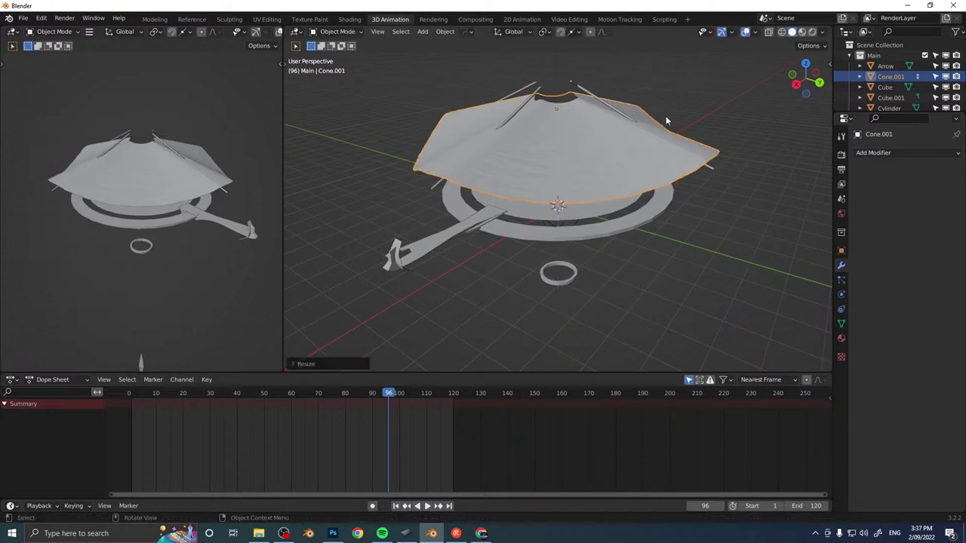
Scale the roof poles' mesh in Cylinder.002 to about 0.58 along Z to match the flattened fabric's slope.
{"action": "middle_click_drag", "start_coordinate": [664, 121], "coordinate": [578, 121]}
{"action": "left_click", "coordinate": [660, 107]}
{"action": "middle_click_drag", "start_coordinate": [660, 106], "coordinate": [670, 137]}
{"action": "key", "text": "Tab"}
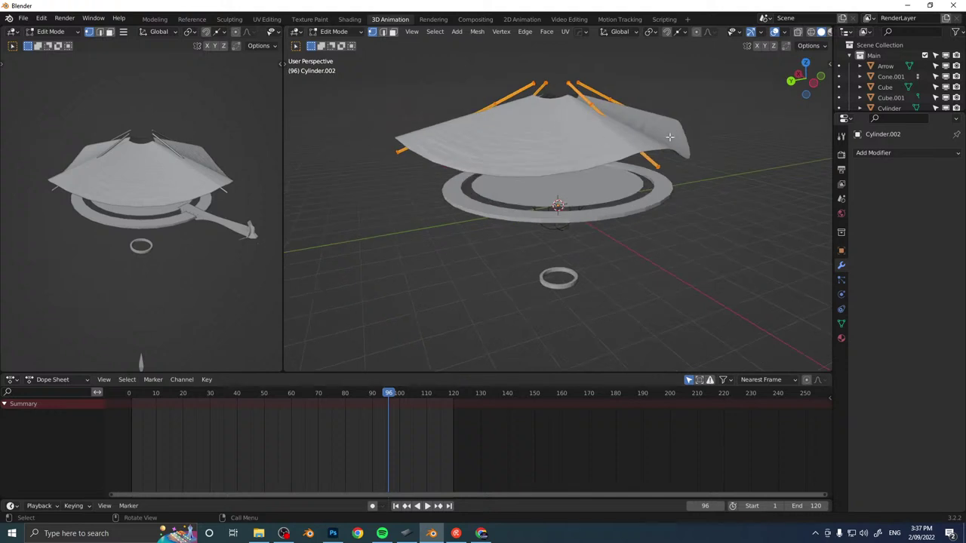
{"action": "middle_click_drag", "start_coordinate": [608, 133], "coordinate": [638, 125]}
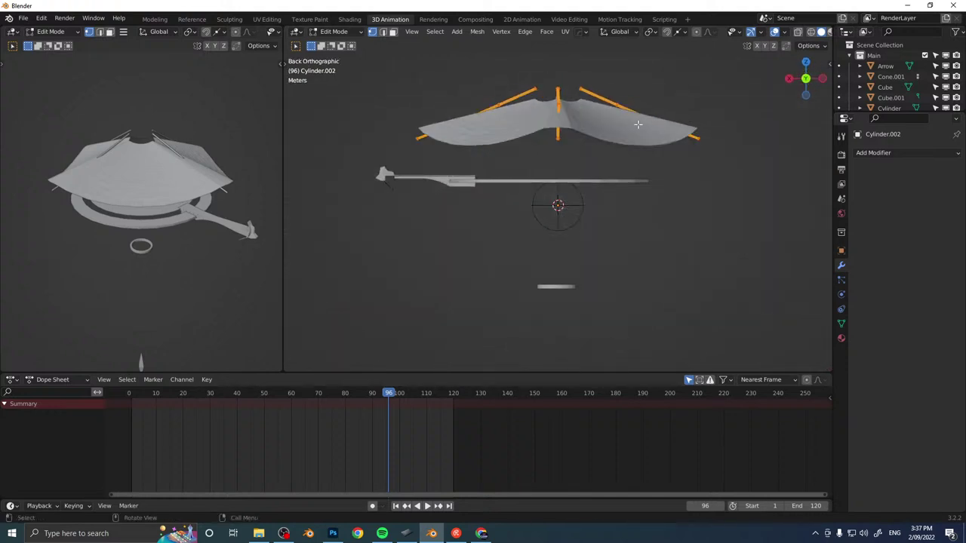
{"action": "key", "text": "s"}
{"action": "key", "text": "z"}
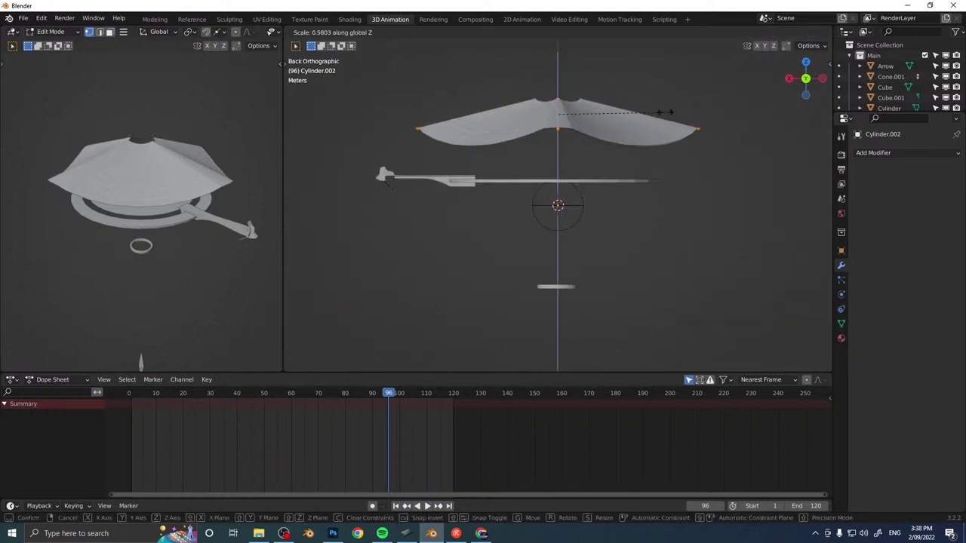
{"action": "left_click", "coordinate": [664, 112]}
Adjust the poles' height along Z to fit the roof fabric and finish editing their mesh.
{"action": "key", "text": "g"}
{"action": "key", "text": "z"}
{"action": "middle_click_drag", "start_coordinate": [665, 112], "coordinate": [605, 227]}
{"action": "left_click", "coordinate": [632, 119]}
{"action": "key", "text": "Tab"}
{"action": "scroll", "coordinate": [603, 222], "scroll_direction": "down", "scroll_amount": 10}
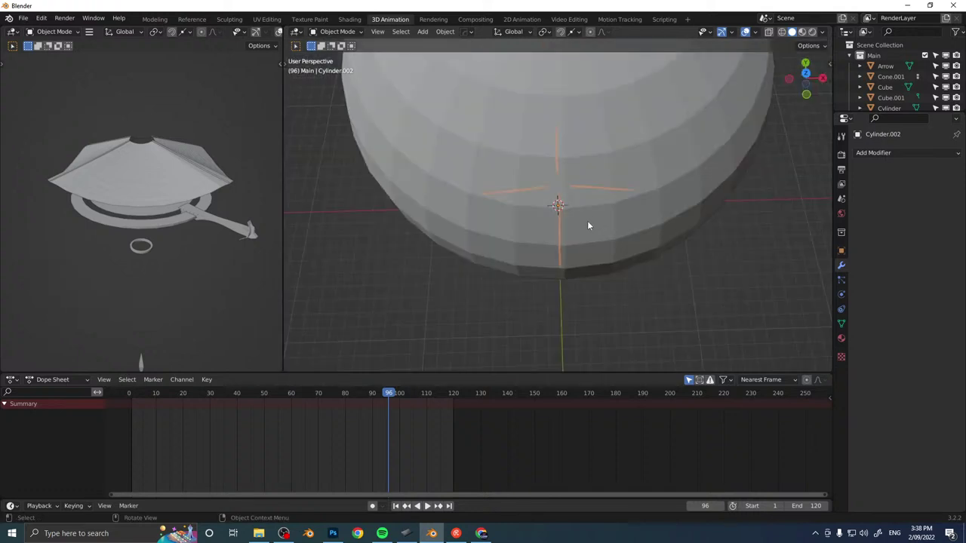
Select the roof fabric together with its poles, lower them along Z closer to the platform, and clear the selection.
{"action": "middle_click_drag", "start_coordinate": [607, 148], "coordinate": [537, 150]}
{"action": "scroll", "coordinate": [586, 146], "scroll_direction": "up", "scroll_amount": 5}
{"action": "left_click", "coordinate": [540, 146]}
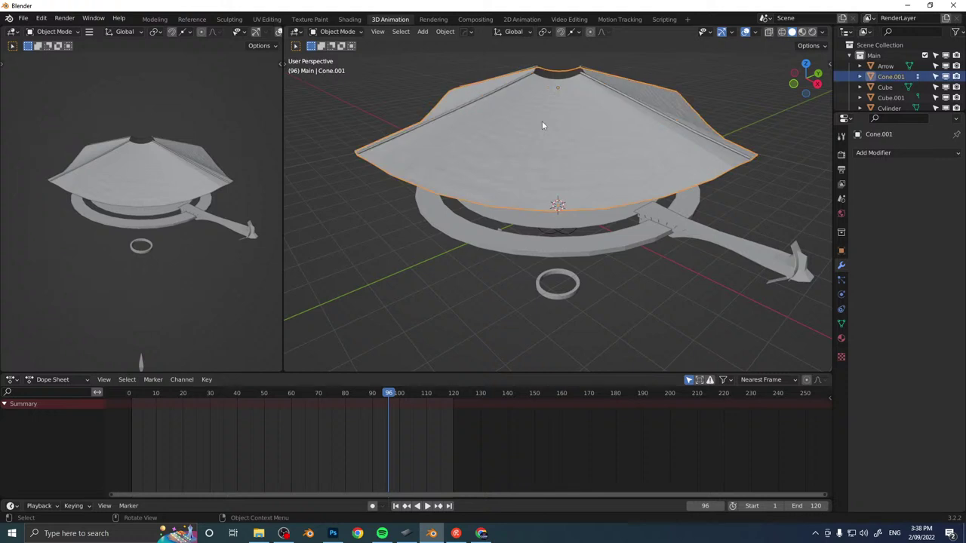
{"action": "left_click", "coordinate": [508, 80], "text": "shift"}
{"action": "left_click", "coordinate": [510, 82], "text": "shift"}
{"action": "left_click", "coordinate": [512, 83], "text": "shift"}
{"action": "left_click", "coordinate": [513, 83], "text": "shift"}
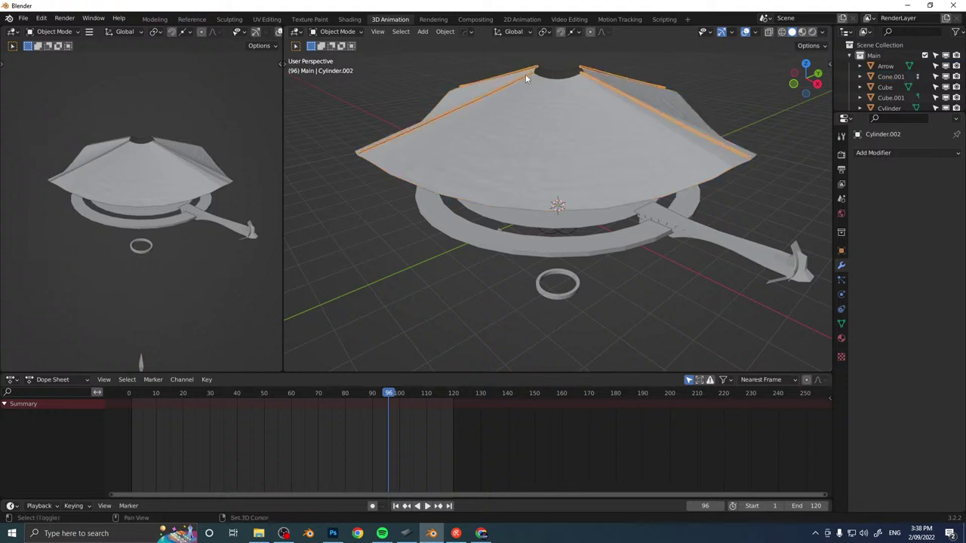
{"action": "left_click", "coordinate": [540, 84], "text": "shift"}
{"action": "left_click", "coordinate": [563, 96], "text": "shift"}
{"action": "key", "text": "g"}
{"action": "key", "text": "z"}
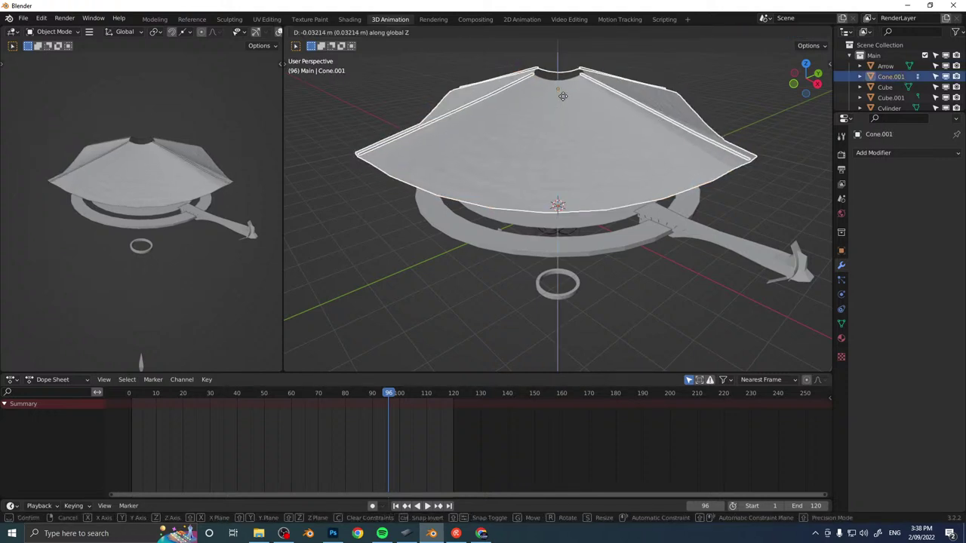
{"action": "left_click", "coordinate": [565, 111]}
{"action": "middle_click_drag", "start_coordinate": [720, 119], "coordinate": [569, 144]}
{"action": "scroll", "coordinate": [655, 131], "scroll_direction": "down", "scroll_amount": 6}
{"action": "left_click", "coordinate": [603, 138]}
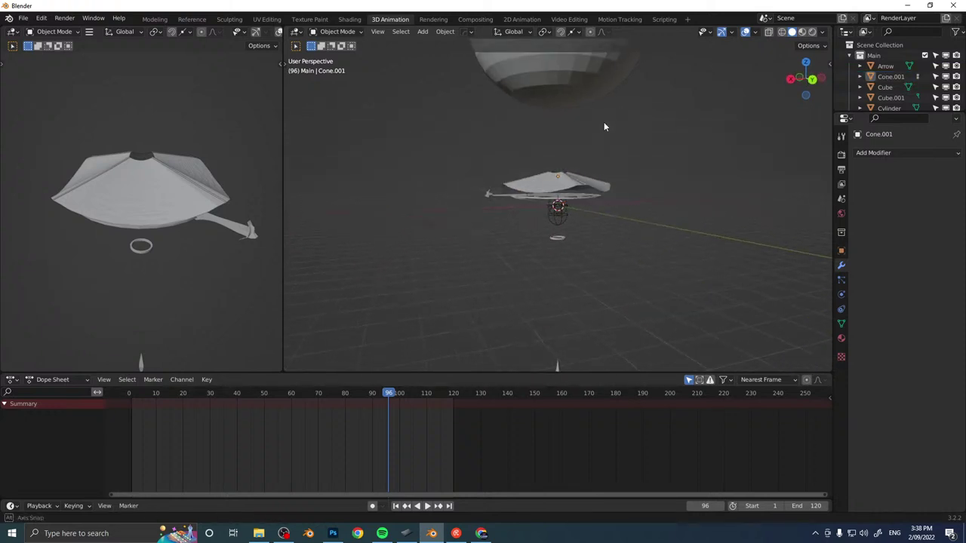
Switch to the Modeling workspace and examine how the roof fabric sits above the platform from several angles.
{"action": "scroll", "coordinate": [603, 121], "scroll_direction": "up", "scroll_amount": 5}
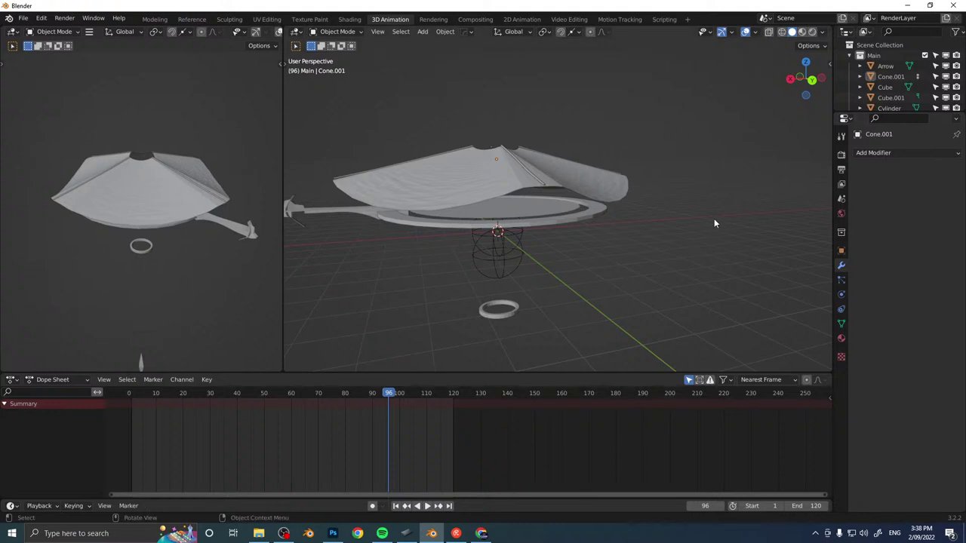
{"action": "left_click", "coordinate": [160, 22]}
{"action": "scroll", "coordinate": [263, 318], "scroll_direction": "down", "scroll_amount": 4}
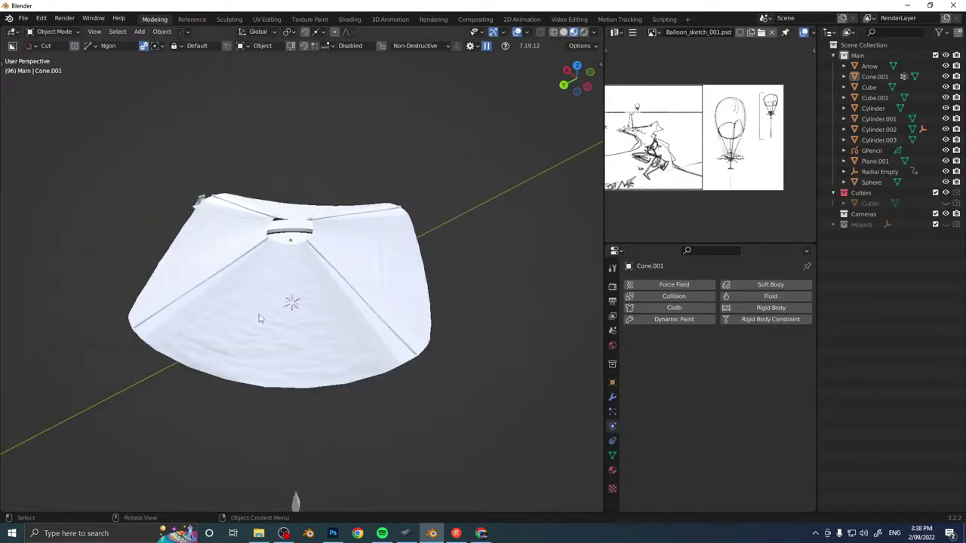
{"action": "middle_click_drag", "start_coordinate": [263, 319], "coordinate": [347, 275]}
{"action": "middle_click_drag", "start_coordinate": [304, 302], "coordinate": [347, 305]}
{"action": "key", "text": "z"}
{"action": "left_click", "coordinate": [423, 375]}
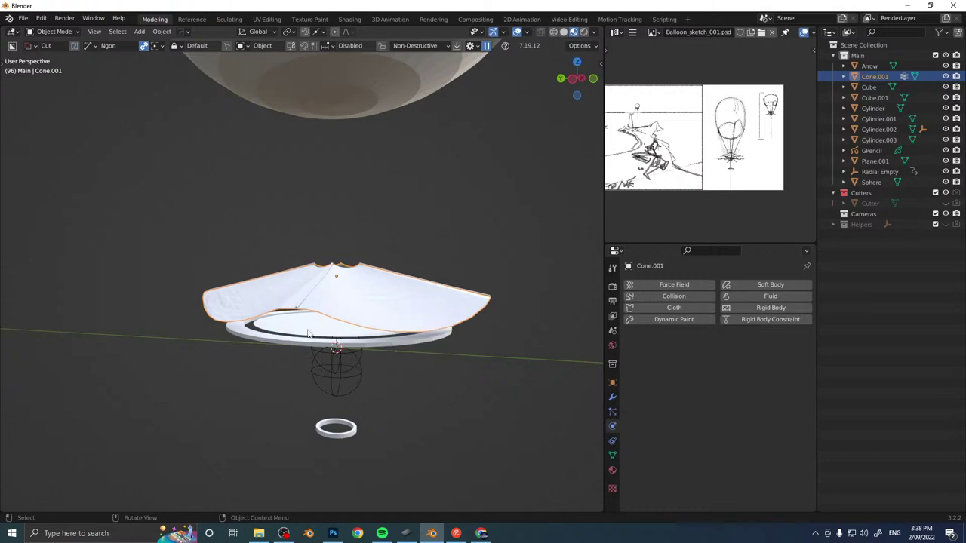
{"action": "mouse_move", "coordinate": [423, 375]}
{"action": "middle_mouse_down"}
{"action": "mouse_move", "coordinate": [427, 329]}
{"action": "mouse_move", "coordinate": [335, 378]}
{"action": "mouse_move", "coordinate": [415, 378]}
{"action": "middle_mouse_up"}
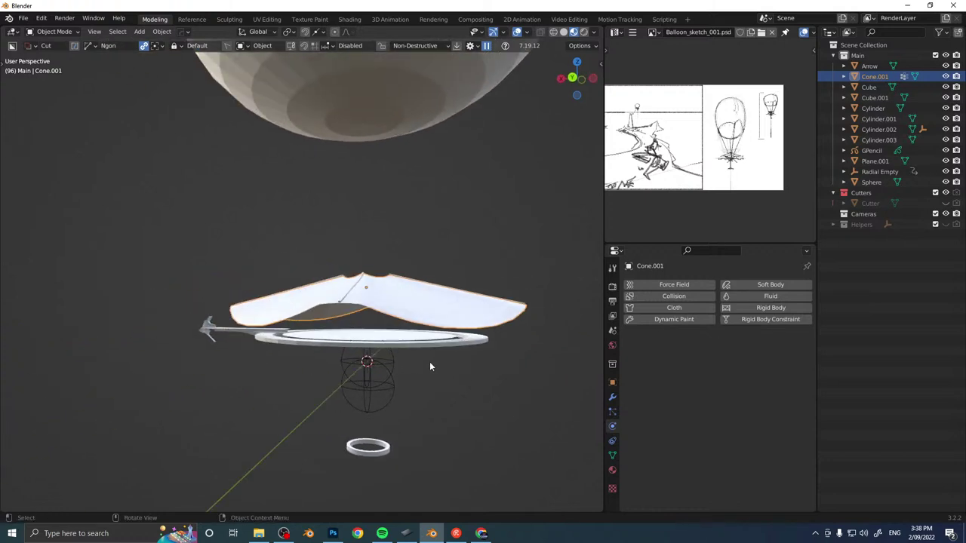
{"action": "middle_click_drag", "start_coordinate": [465, 345], "coordinate": [408, 332]}
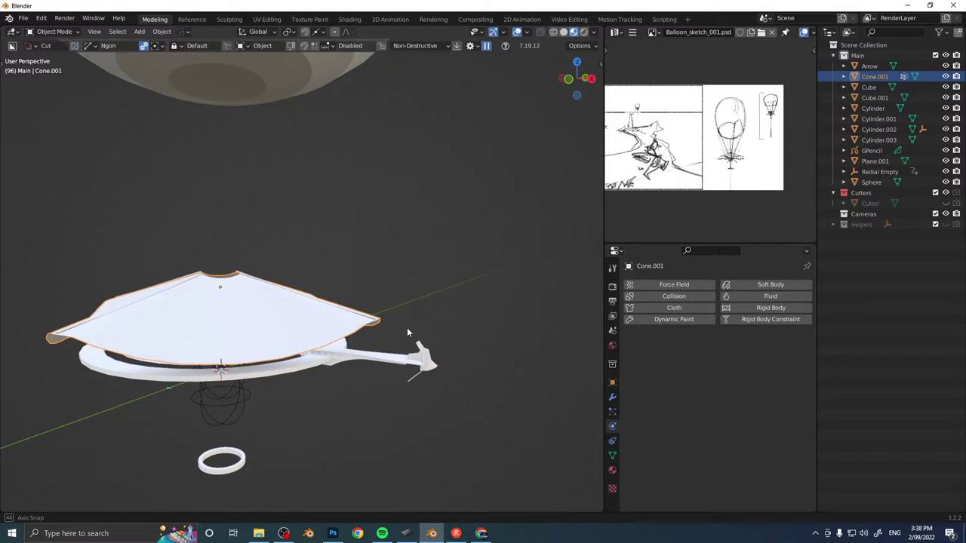
Select the platform's tail arm, Plane.001, and scale it up to about 1.4.
{"action": "left_click", "coordinate": [353, 356]}
{"action": "middle_click_drag", "start_coordinate": [353, 356], "coordinate": [398, 314]}
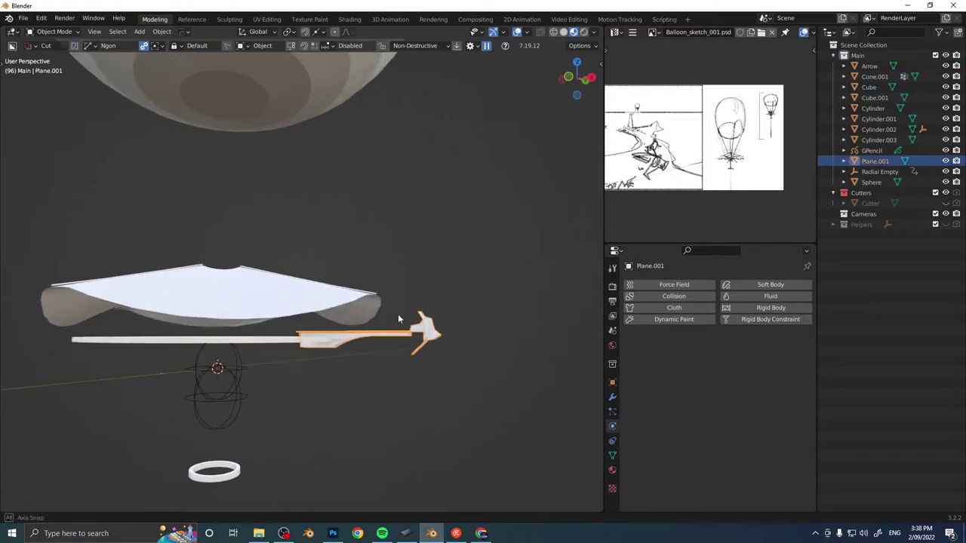
{"action": "key", "text": "s"}
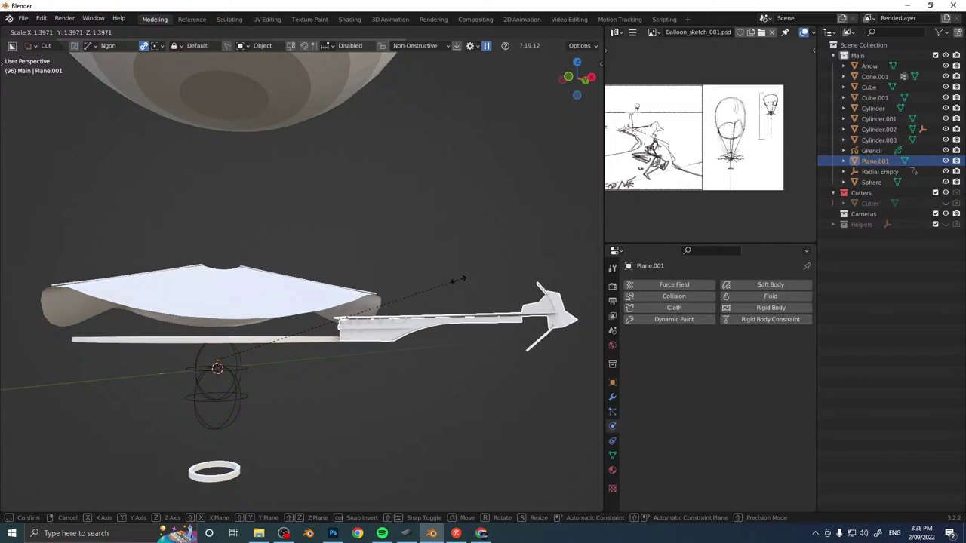
{"action": "left_click", "coordinate": [458, 281]}
Move the tail arm's mesh about 2.13 m along negative X to reach the platform, and return to Object Mode.
{"action": "key", "text": "Tab"}
{"action": "middle_click_drag", "start_coordinate": [507, 252], "coordinate": [498, 267]}
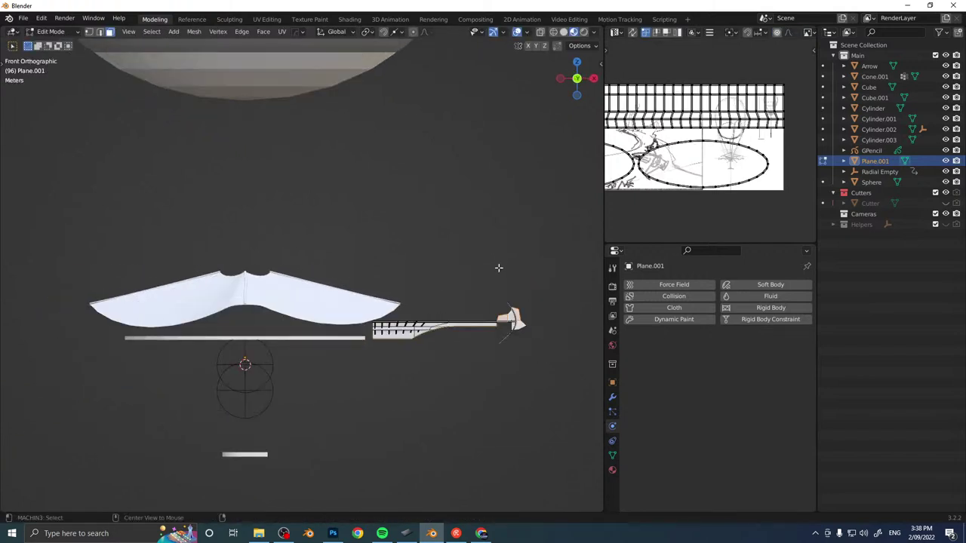
{"action": "key", "text": "g"}
{"action": "key", "text": "x"}
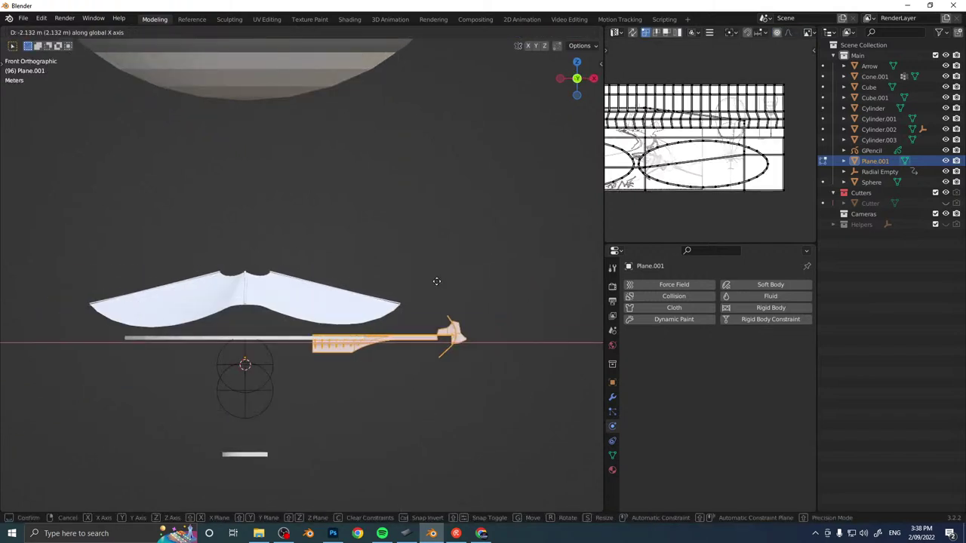
{"action": "left_click", "coordinate": [436, 280]}
{"action": "key", "text": "Tab"}
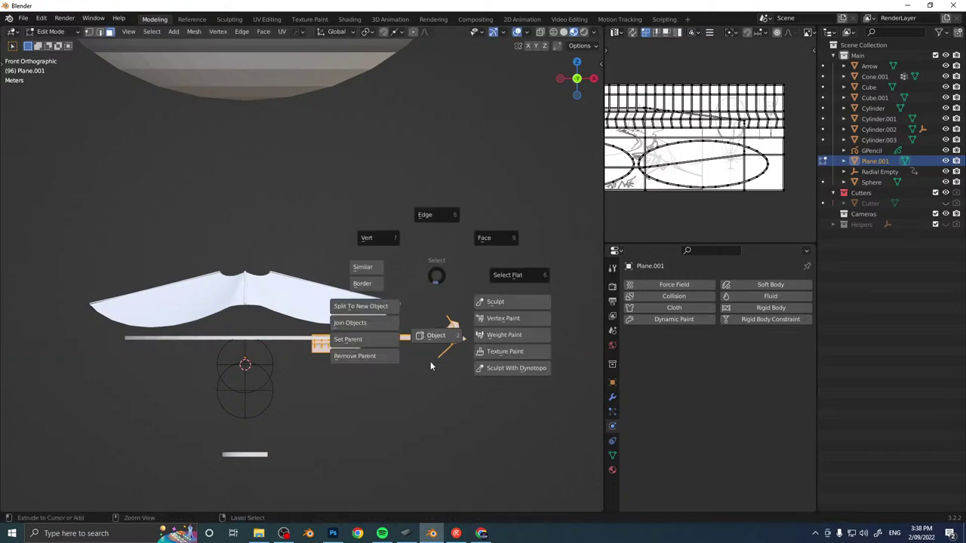
{"action": "left_click", "coordinate": [431, 365]}
Add a cube and raise it about 4.2 m along Z above the roof fabric.
{"action": "middle_click_drag", "start_coordinate": [447, 308], "coordinate": [360, 308]}
{"action": "key", "text": "shift+a"}
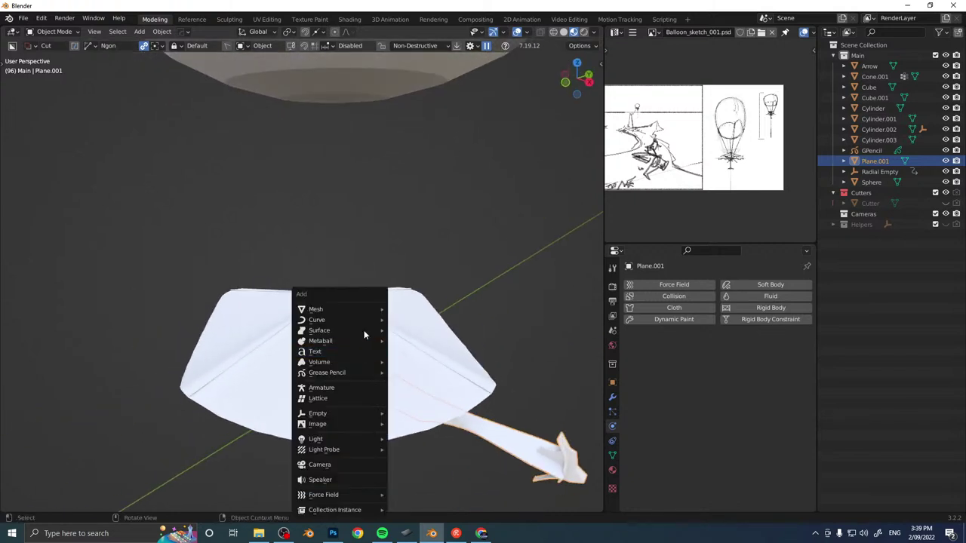
{"action": "mouse_move", "coordinate": [364, 310]}
{"action": "left_click", "coordinate": [432, 335]}
{"action": "middle_click_drag", "start_coordinate": [370, 364], "coordinate": [394, 345]}
{"action": "key", "text": "g"}
{"action": "key", "text": "z"}
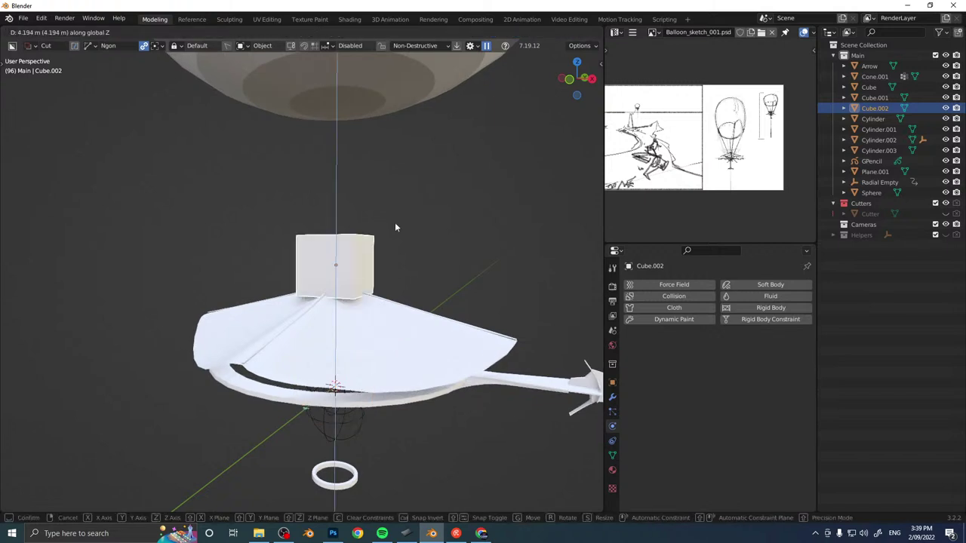
{"action": "left_click", "coordinate": [394, 224]}
Flatten the cube along Z and narrow it along Y to form a thin plank.
{"action": "key", "text": "s"}
{"action": "key", "text": "z"}
{"action": "left_click", "coordinate": [358, 261]}
{"action": "middle_click_drag", "start_coordinate": [424, 254], "coordinate": [370, 259]}
{"action": "key", "text": "s"}
{"action": "key", "text": "y"}
{"action": "left_click", "coordinate": [344, 276]}
{"action": "key", "text": "s"}
{"action": "key", "text": "z"}
{"action": "left_click", "coordinate": [366, 278]}
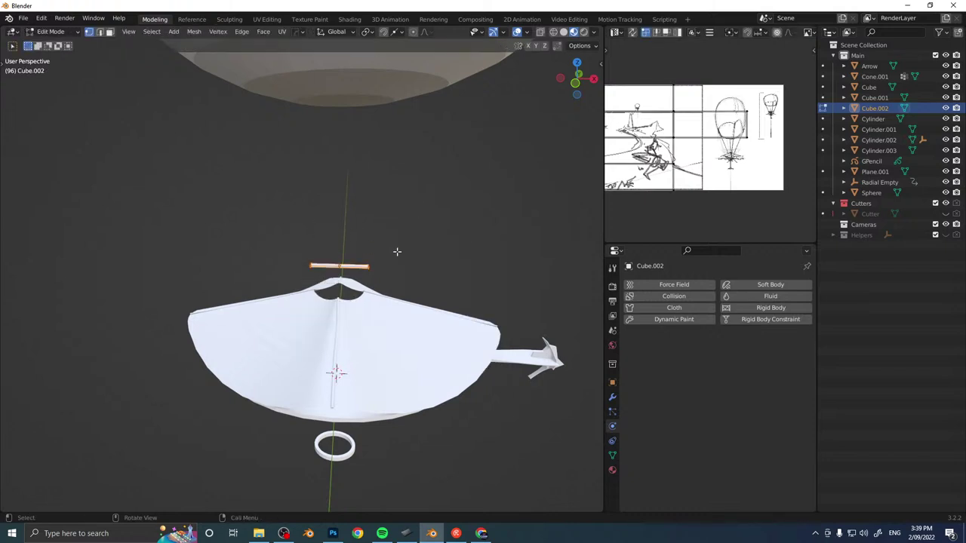
Lengthen the plank by moving one end along the X axis in front view.
{"action": "key", "text": "KP_1"}
{"action": "key", "text": "g"}
{"action": "key", "text": "x"}
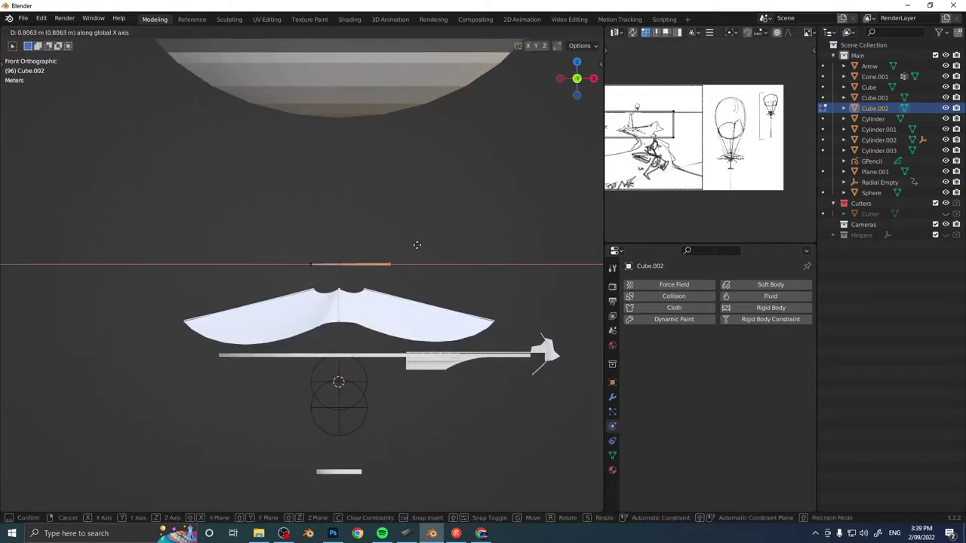
{"action": "left_click", "coordinate": [403, 251]}
{"action": "middle_click_drag", "start_coordinate": [433, 262], "coordinate": [421, 287]}
{"action": "key", "text": "s"}
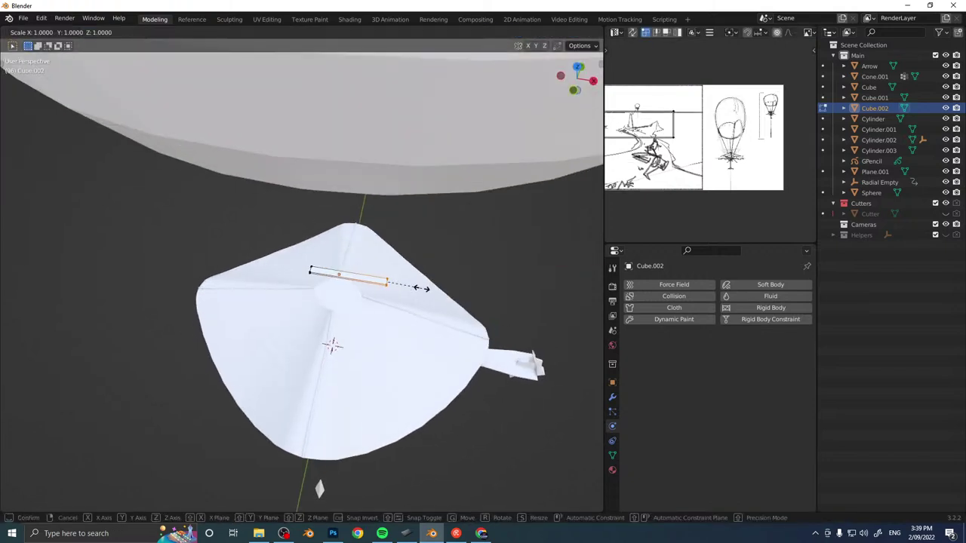
{"action": "right_click", "coordinate": [447, 283]}
{"action": "right_click", "coordinate": [450, 283]}
{"action": "key", "text": "Escape"}
Select the plank's whole mesh and widen it along Y to about 1.88.
{"action": "key", "text": "a"}
{"action": "key", "text": "s"}
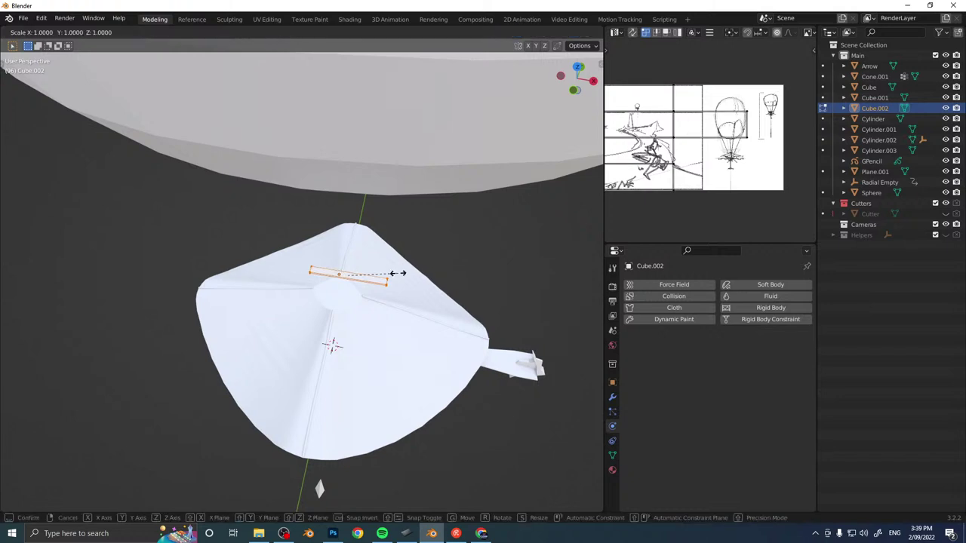
{"action": "key", "text": "y"}
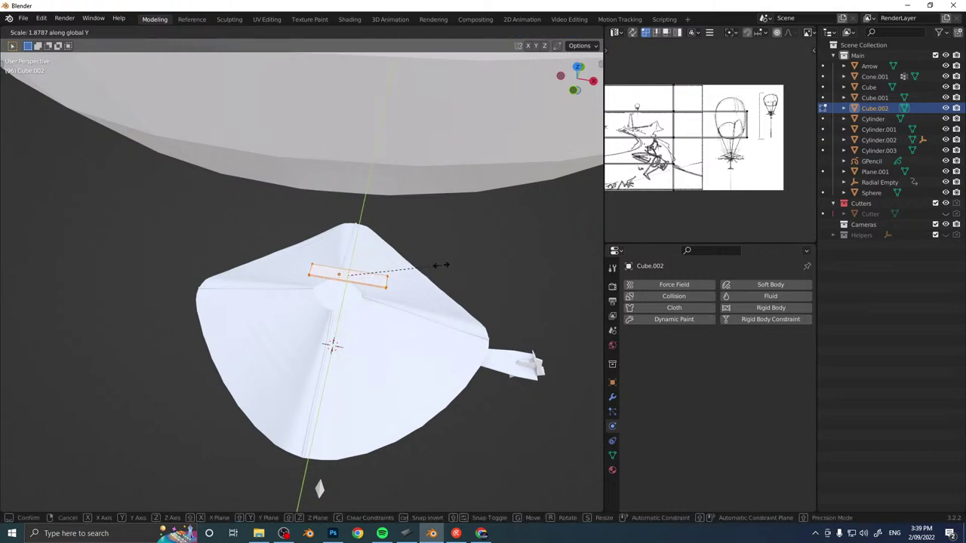
{"action": "left_click", "coordinate": [441, 265]}
Isolate the plank and, viewed from above, offset its mesh along X away from the object's origin.
{"action": "key", "text": "KP_Divide"}
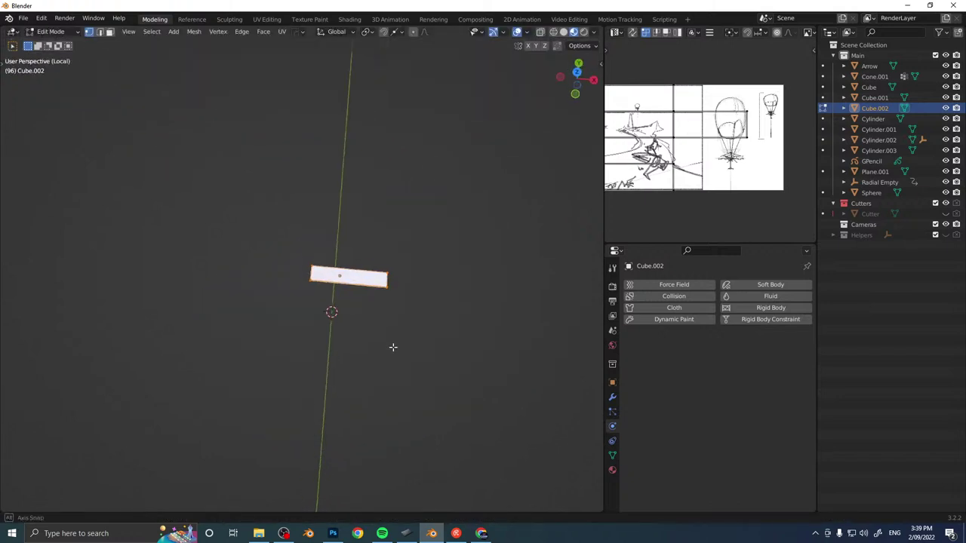
{"action": "key", "text": "KP_7"}
{"action": "key", "text": "g"}
{"action": "key", "text": "x"}
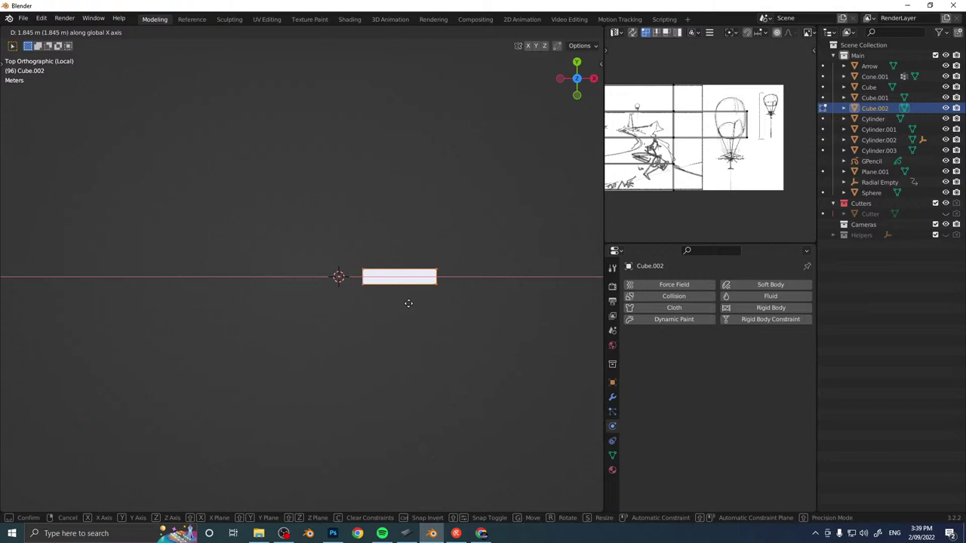
{"action": "left_click", "coordinate": [416, 302]}
Try a radial duplication of the straight plank around the origin.
{"action": "key", "text": "w"}
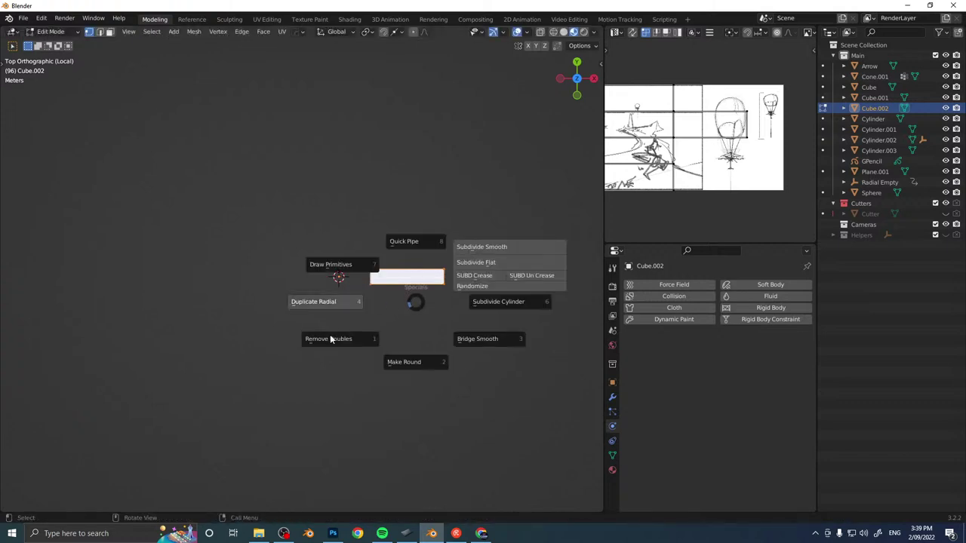
{"action": "left_click", "coordinate": [330, 304]}
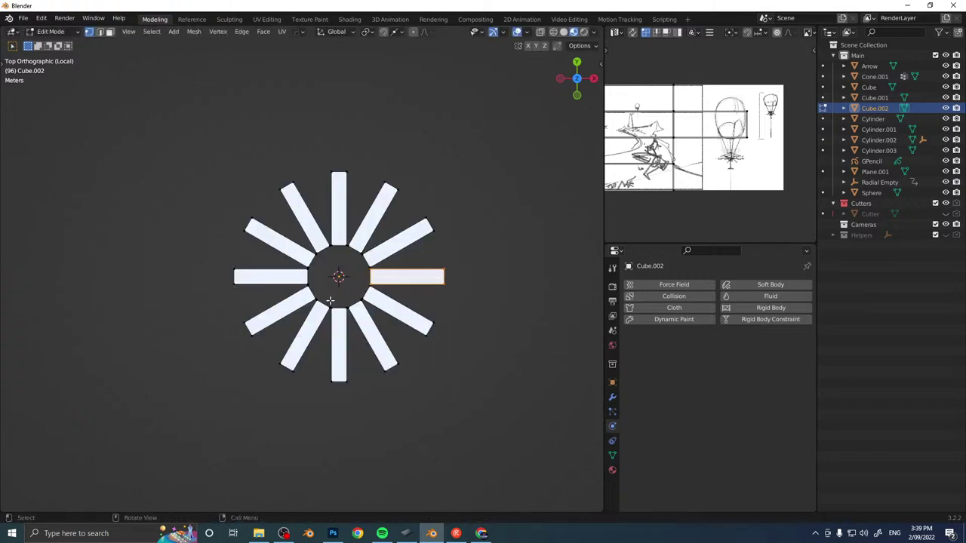
{"action": "key", "text": "ctrl+z"}
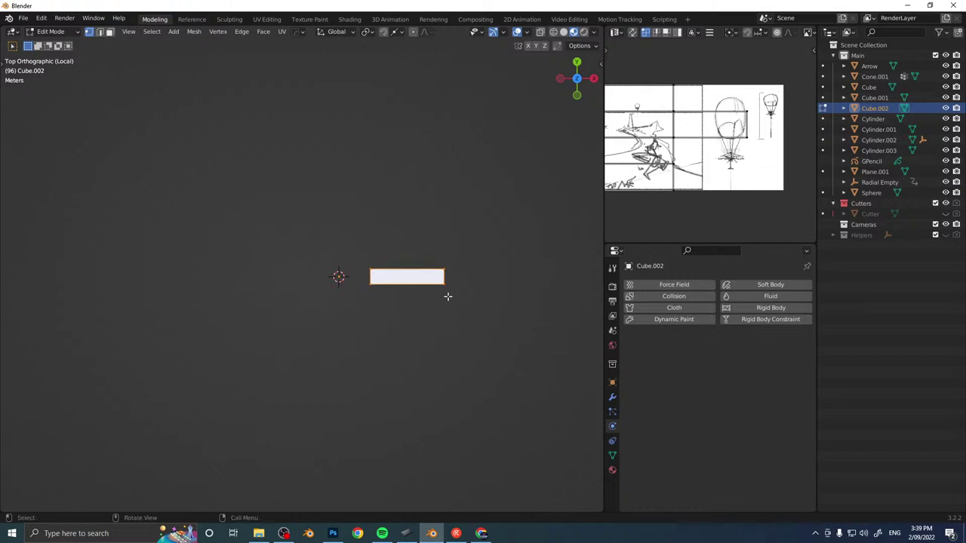
Taper the plank by scaling its outer end along Y to about 1.91.
{"action": "left_click_drag", "start_coordinate": [467, 243], "coordinate": [397, 340]}
{"action": "key", "text": "s"}
{"action": "key", "text": "y"}
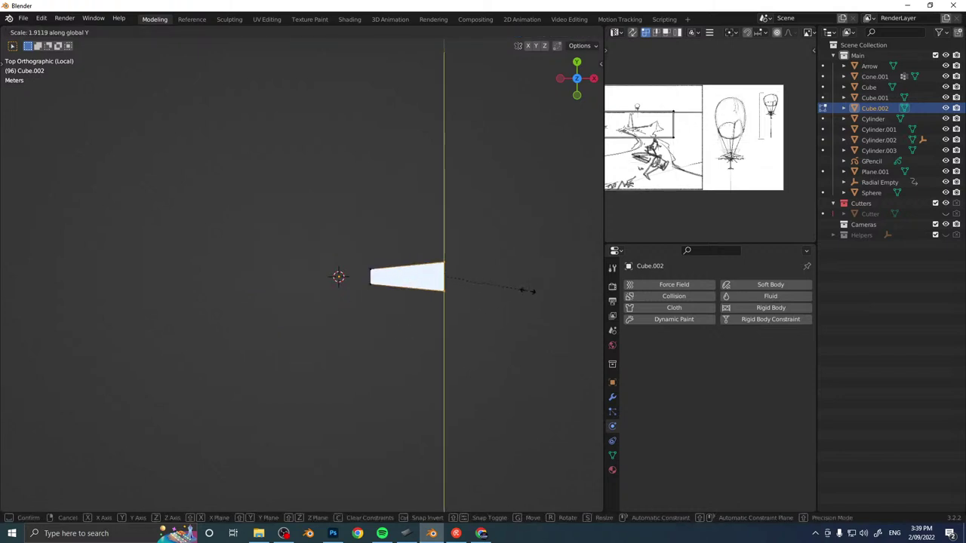
{"action": "left_click", "coordinate": [527, 290]}
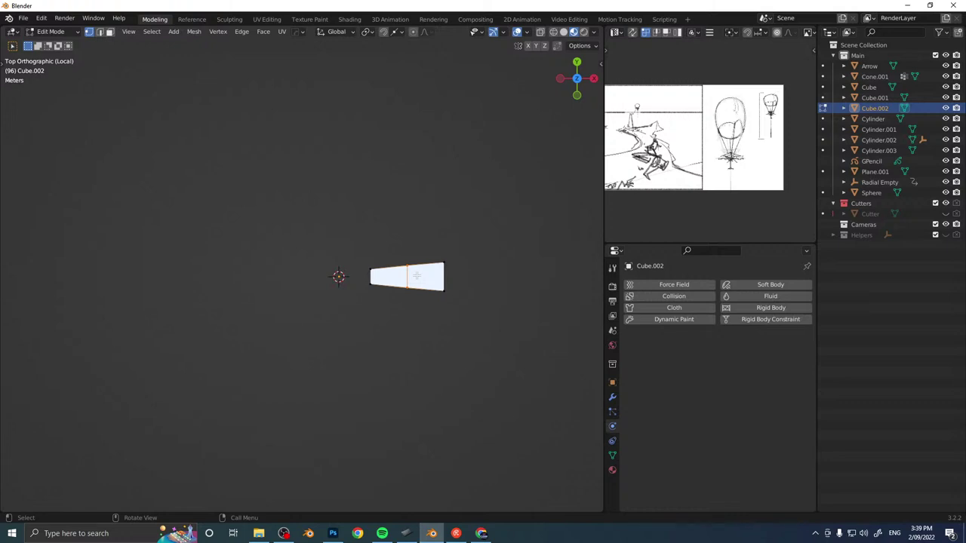
Try to duplicate the tapered plank radially around the origin.
{"action": "key", "text": "a"}
{"action": "key", "text": "ctrl+w"}
{"action": "left_click", "coordinate": [333, 284]}
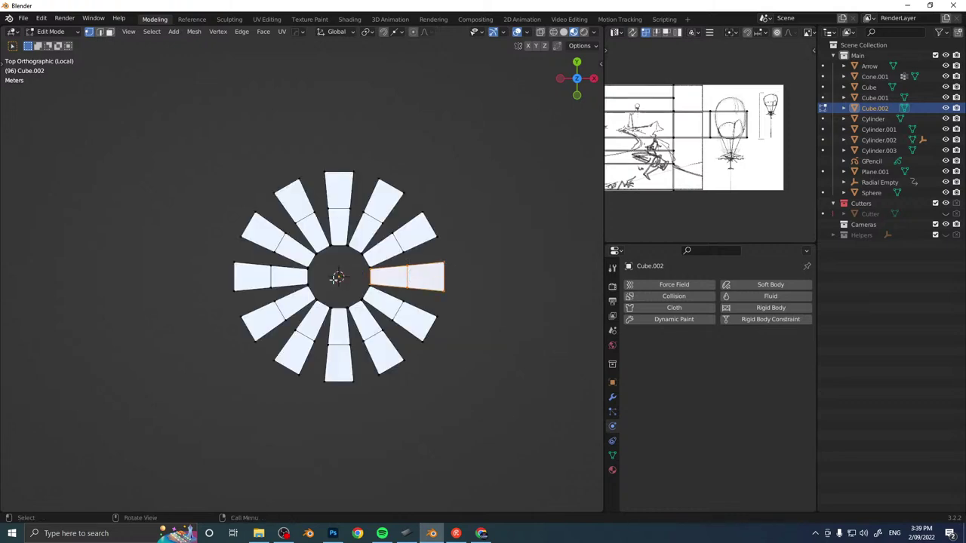
Tilt the tapered plank downward in front view and duplicate it radially into a sloping ring of planks.
{"action": "middle_click_drag", "start_coordinate": [334, 281], "coordinate": [421, 262]}
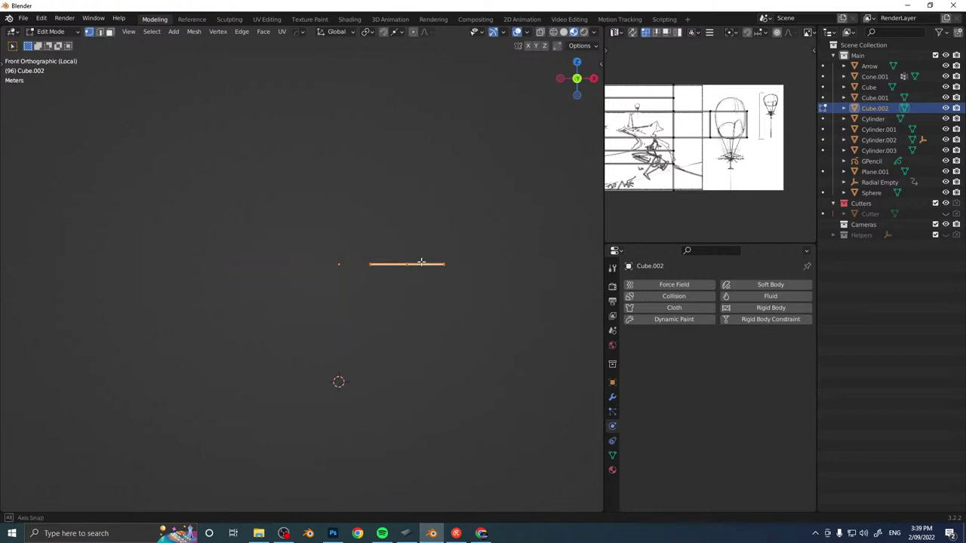
{"action": "key", "text": "r"}
{"action": "left_click", "coordinate": [482, 295]}
{"action": "middle_click_drag", "start_coordinate": [467, 276], "coordinate": [459, 246]}
{"action": "key", "text": "ctrl+w"}
{"action": "left_click", "coordinate": [389, 359]}
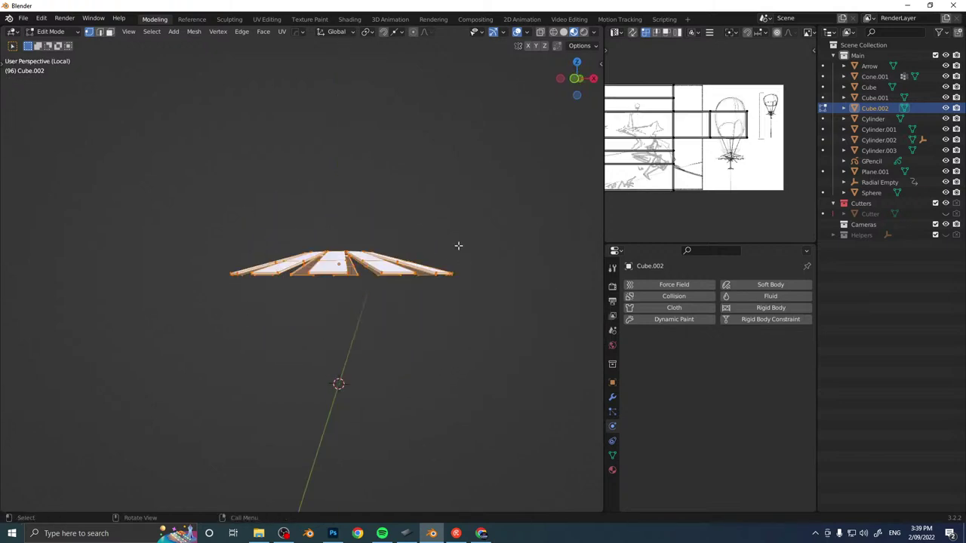
Randomize the plank ring's vertices by about 0.047.
{"action": "key", "text": "w"}
{"action": "left_click", "coordinate": [529, 229]}
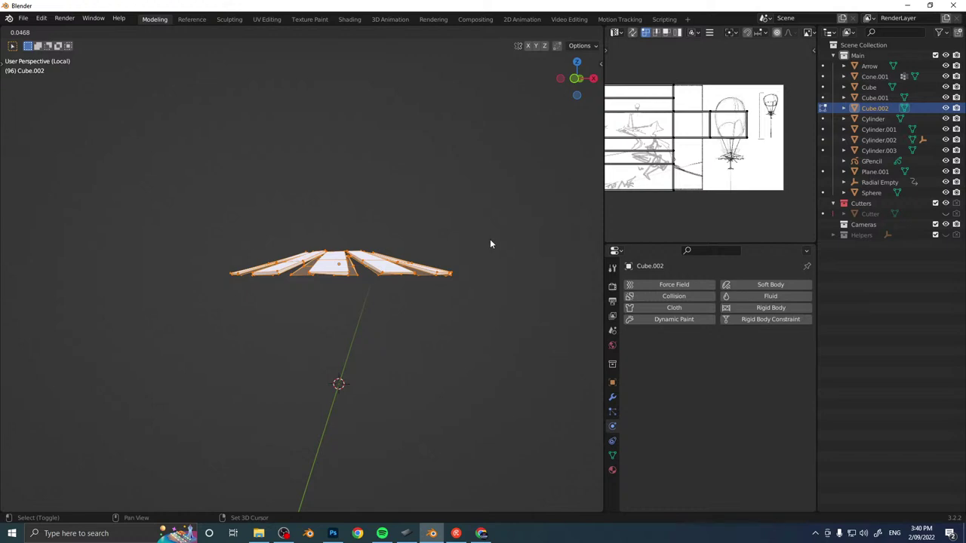
{"action": "left_click", "coordinate": [490, 244]}
Return to Object Mode with the full scene shown and lower the plank ring along Z toward the roof's peak.
{"action": "middle_click_drag", "start_coordinate": [442, 286], "coordinate": [373, 275]}
{"action": "key", "text": "Tab"}
{"action": "key", "text": "KP_Divide"}
{"action": "key", "text": "g"}
{"action": "key", "text": "z"}
{"action": "left_click", "coordinate": [460, 301]}
Scale the plank ring down, adjust its height to cap the roof's top opening, and clear the selection.
{"action": "key", "text": "s"}
{"action": "left_click", "coordinate": [382, 279]}
{"action": "key", "text": "g"}
{"action": "key", "text": "z"}
{"action": "left_click", "coordinate": [376, 276]}
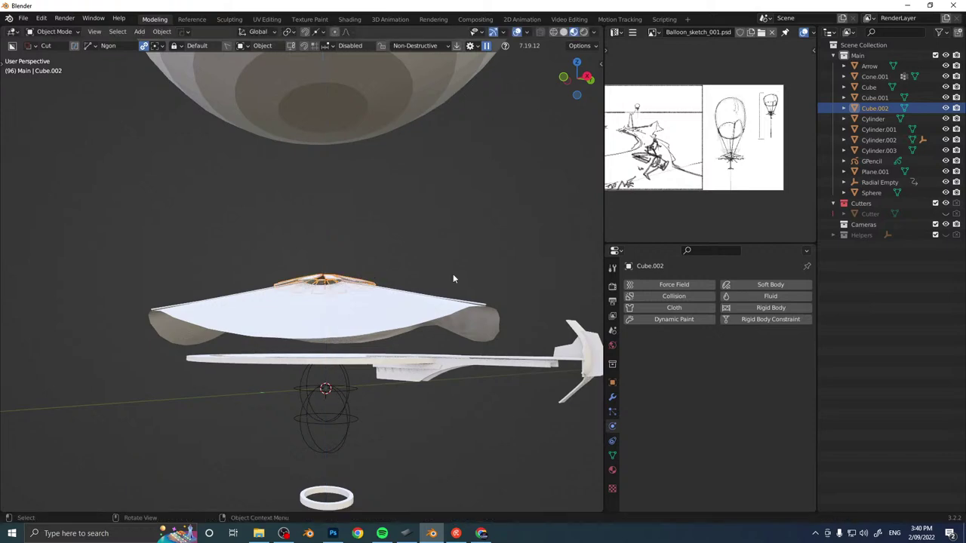
{"action": "middle_click_drag", "start_coordinate": [453, 275], "coordinate": [483, 325]}
{"action": "key", "text": "alt+a"}
Duplicate the platform ring upward, scale the copy down, and position it along Z beneath the roof fabric.
{"action": "scroll", "coordinate": [241, 287], "scroll_direction": "down", "scroll_amount": 4}
{"action": "scroll", "coordinate": [324, 353], "scroll_direction": "up", "scroll_amount": 8}
{"action": "scroll", "coordinate": [304, 354], "scroll_direction": "down", "scroll_amount": 4}
{"action": "key", "text": "shift+d"}
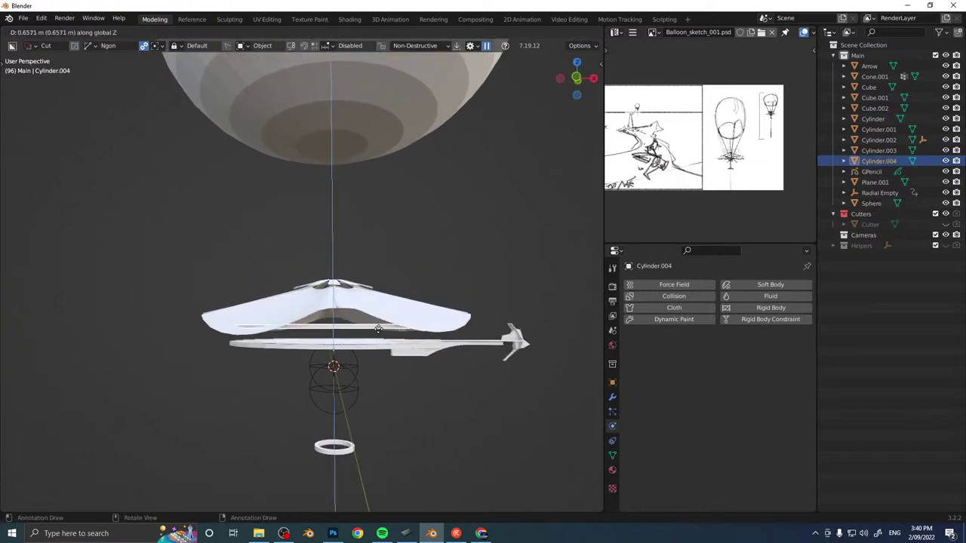
{"action": "key", "text": "s"}
{"action": "left_click", "coordinate": [405, 324]}
{"action": "middle_click_drag", "start_coordinate": [405, 324], "coordinate": [328, 328]}
{"action": "key", "text": "g"}
{"action": "key", "text": "z"}
{"action": "left_click", "coordinate": [396, 332]}
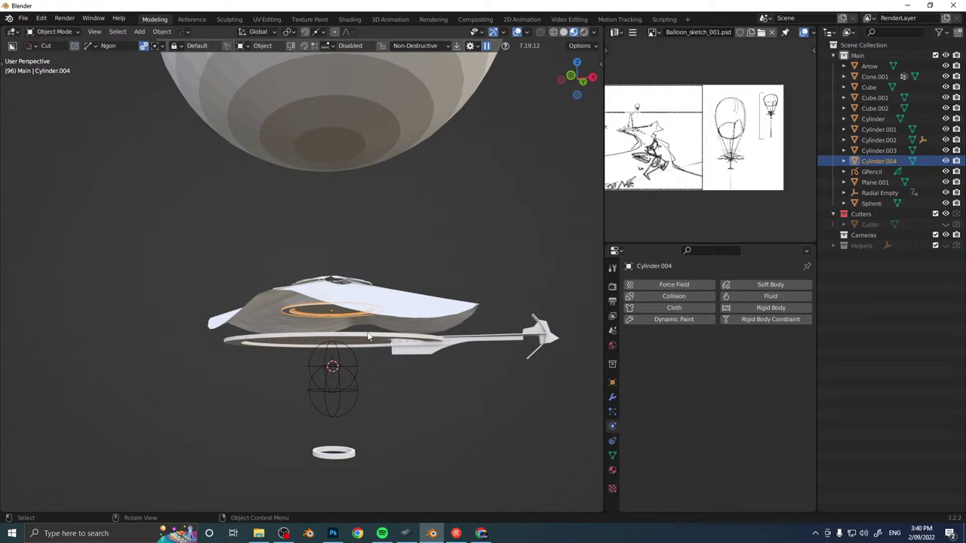
Add a cylinder, raise it above the roof, and stretch it along Z into a tall column reaching the balloon.
{"action": "scroll", "coordinate": [354, 336], "scroll_direction": "up", "scroll_amount": 5}
{"action": "key", "text": "shift+a"}
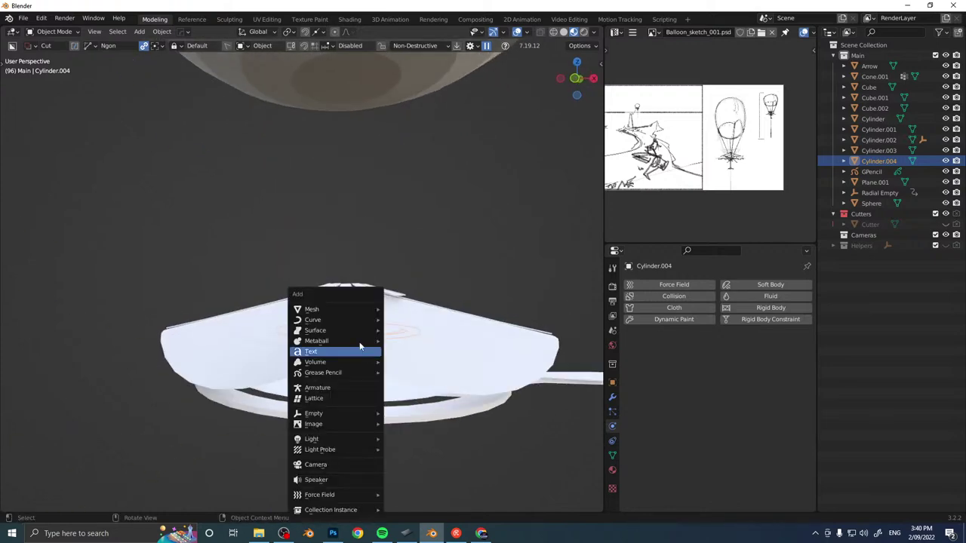
{"action": "mouse_move", "coordinate": [353, 310]}
{"action": "left_click", "coordinate": [406, 373]}
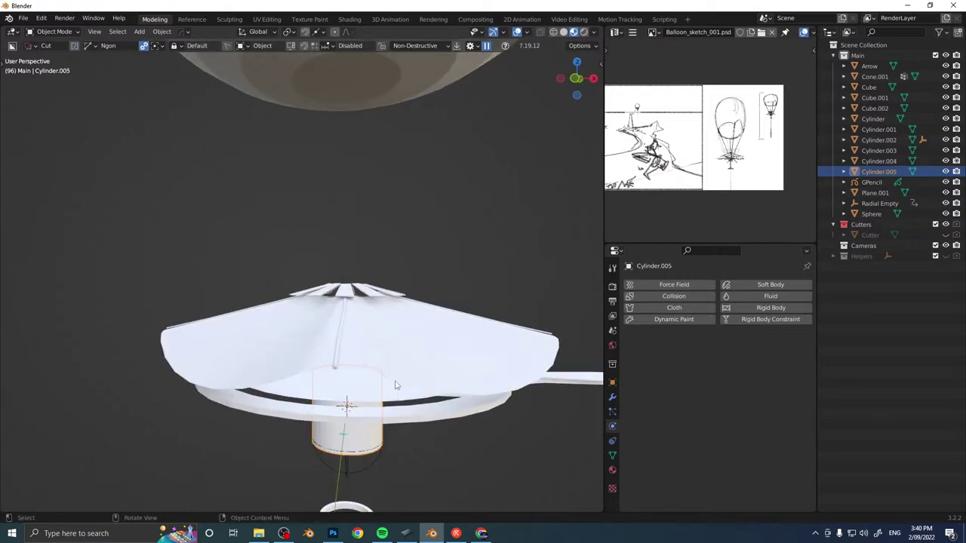
{"action": "key", "text": "g"}
{"action": "key", "text": "z"}
{"action": "left_click", "coordinate": [415, 203]}
{"action": "key", "text": "s"}
{"action": "key", "text": "z"}
{"action": "left_click", "coordinate": [529, 276]}
Move the tall cylinder in front view to the side of the roof, clear of the balloon.
{"action": "middle_click_drag", "start_coordinate": [395, 237], "coordinate": [299, 326], "text": "shift"}
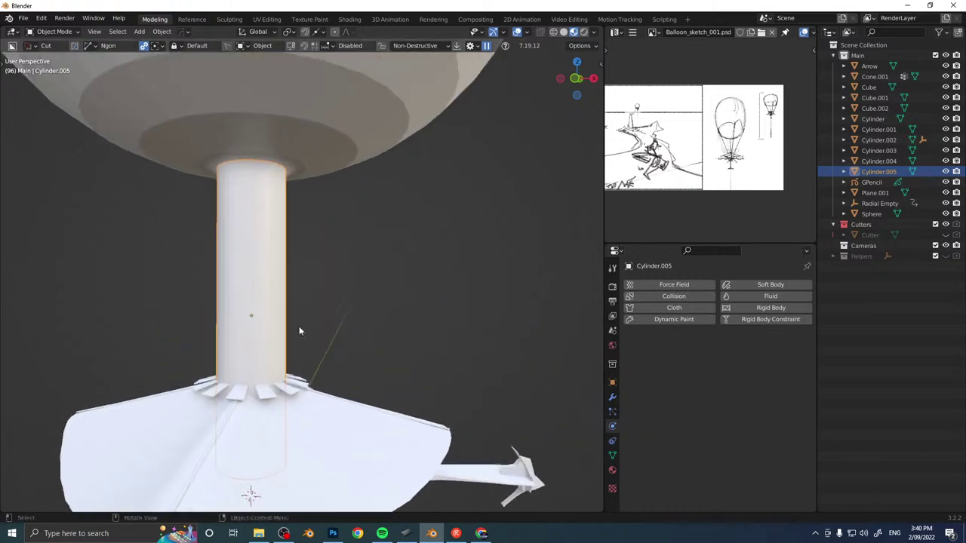
{"action": "key", "text": "KP_1"}
{"action": "key", "text": "g"}
{"action": "left_click", "coordinate": [511, 325]}
{"action": "key", "text": "g"}
{"action": "left_click", "coordinate": [520, 314]}
{"action": "middle_click_drag", "start_coordinate": [519, 314], "coordinate": [465, 308], "text": "shift"}
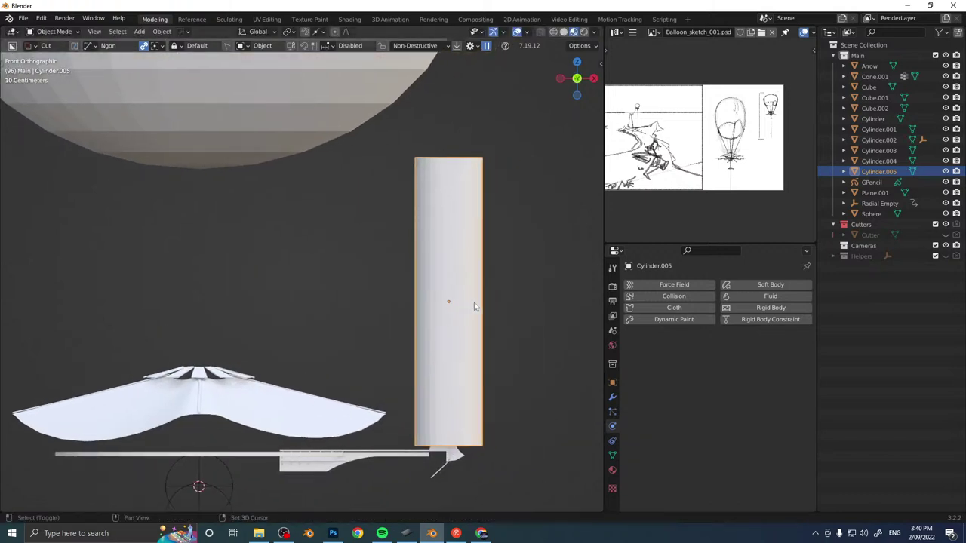
Add two edge loops around the tall cylinder, then tilt the loops and its top rim slightly to give it an uneven log shape.
{"action": "key", "text": "Tab"}
{"action": "left_click", "coordinate": [462, 272]}
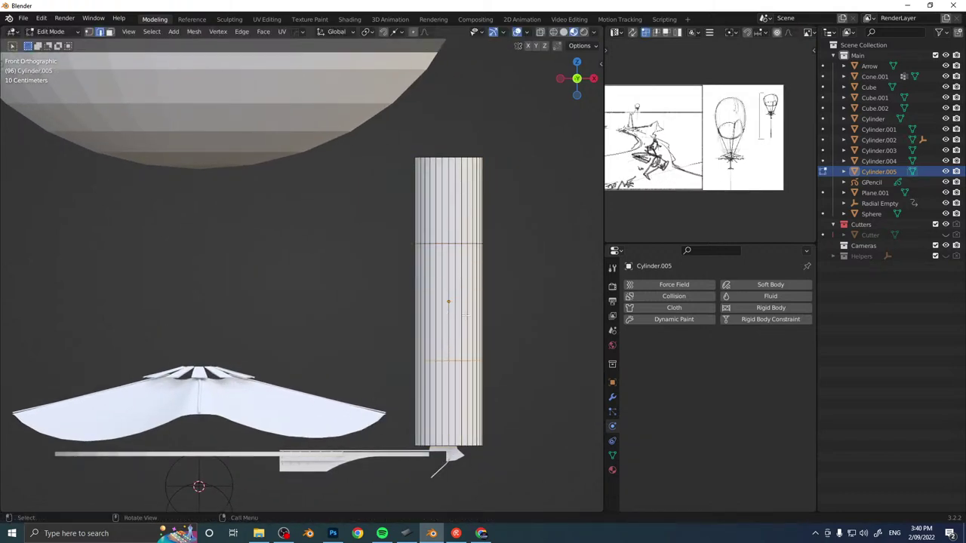
{"action": "left_click_drag", "start_coordinate": [414, 234], "coordinate": [523, 267]}
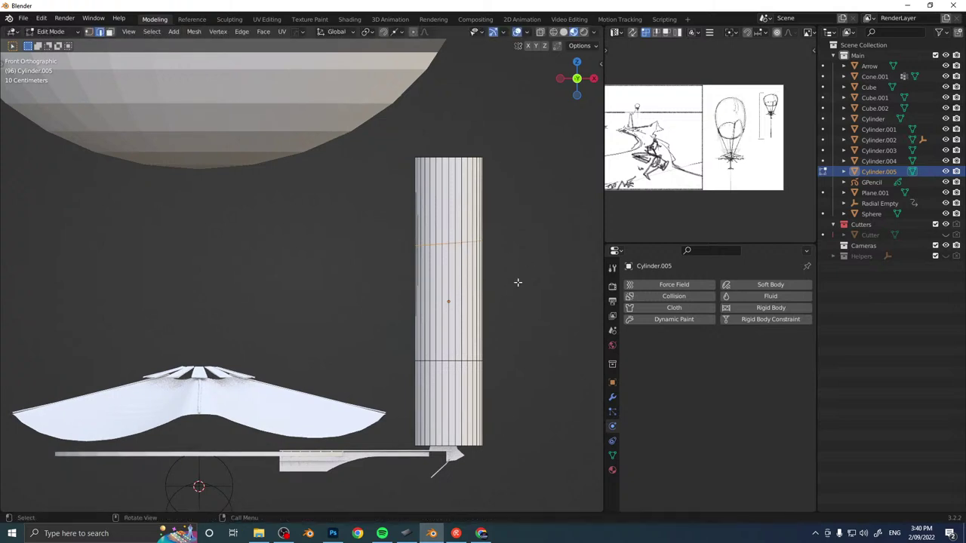
{"action": "left_click_drag", "start_coordinate": [353, 335], "coordinate": [541, 370]}
{"action": "key", "text": "g"}
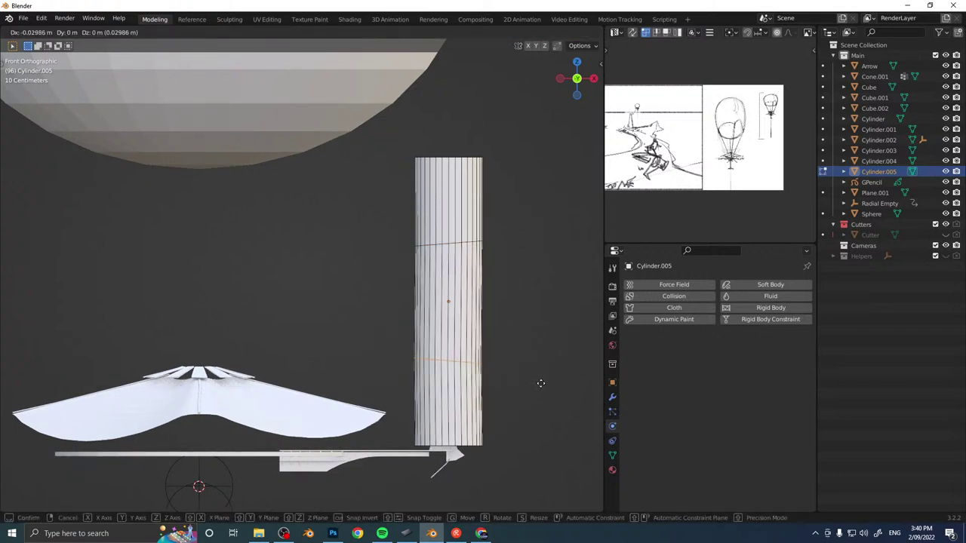
{"action": "right_click", "coordinate": [541, 383]}
{"action": "left_click_drag", "start_coordinate": [388, 134], "coordinate": [532, 178]}
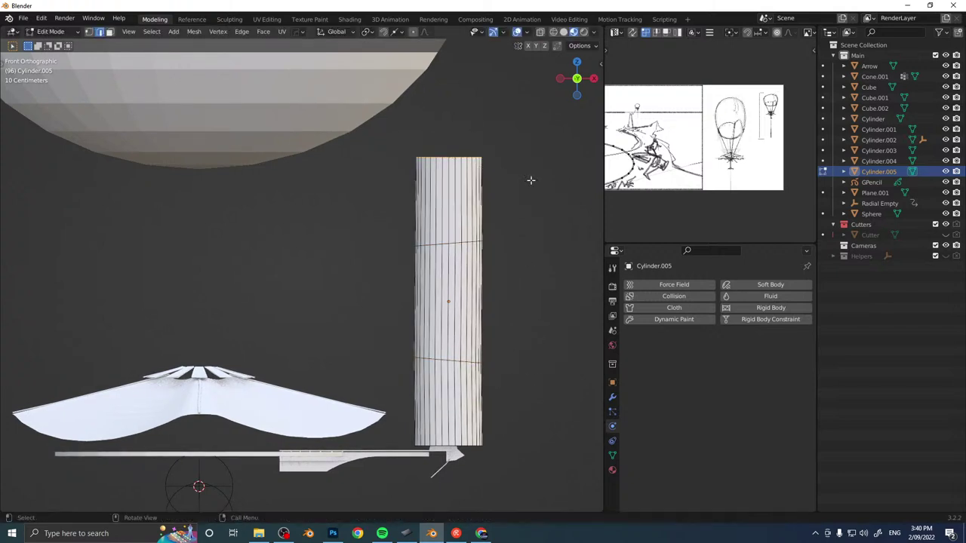
{"action": "middle_click_drag", "start_coordinate": [511, 222], "coordinate": [458, 219]}
{"action": "key", "text": "Tab"}
{"action": "left_click", "coordinate": [454, 282]}
Scale the uneven cylinder down uniformly and move it well clear of the platform as a spare.
{"action": "scroll", "coordinate": [449, 295], "scroll_direction": "down", "scroll_amount": 4}
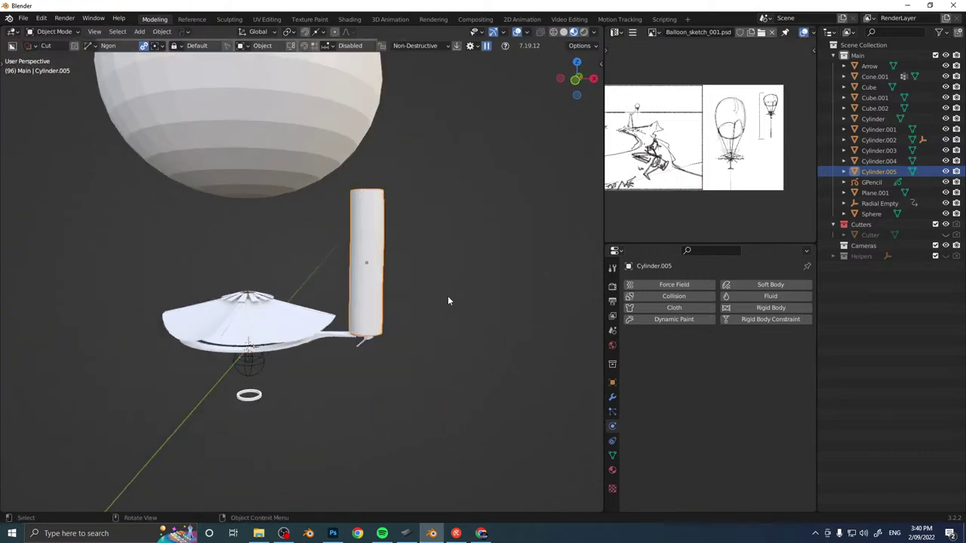
{"action": "middle_click_drag", "start_coordinate": [448, 295], "coordinate": [449, 276]}
{"action": "key", "text": "s"}
{"action": "left_click", "coordinate": [426, 265]}
{"action": "key", "text": "g"}
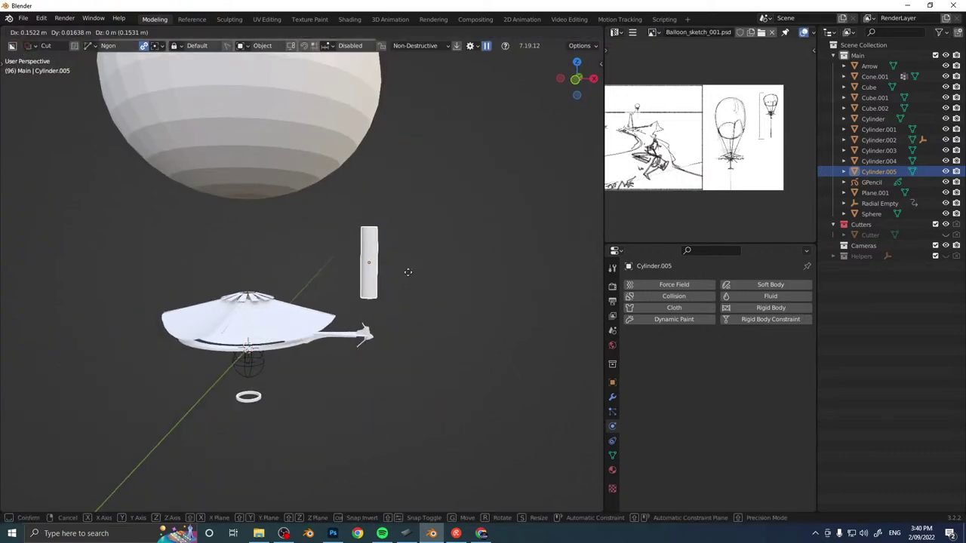
{"action": "left_click", "coordinate": [529, 275]}
Duplicate the uneven cylinder, place the copy near the platform's outer arm, and scale it into a thinner pole.
{"action": "key", "text": "shift+d"}
{"action": "left_click", "coordinate": [370, 287]}
{"action": "middle_click_drag", "start_coordinate": [451, 272], "coordinate": [497, 258], "text": "shift"}
{"action": "key", "text": "s"}
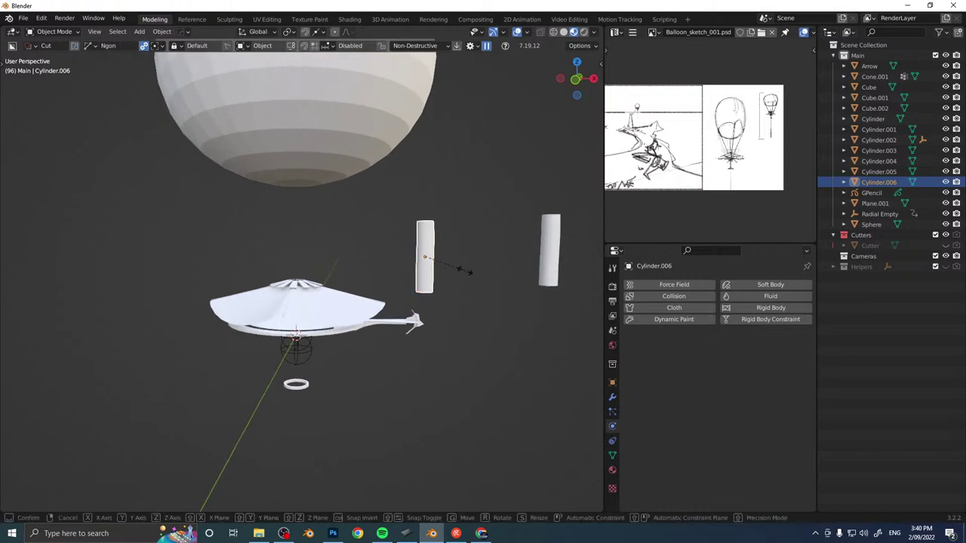
{"action": "key", "text": "z"}
{"action": "key", "text": "z"}
{"action": "key", "text": "z"}
{"action": "left_click", "coordinate": [448, 249]}
Move the pole beneath the platform in front view and rotate it into a diagonal strut meeting the platform's underside.
{"action": "middle_click_drag", "start_coordinate": [436, 248], "coordinate": [441, 243]}
{"action": "key", "text": "g"}
{"action": "left_click", "coordinate": [341, 339]}
{"action": "key", "text": "r"}
{"action": "left_click", "coordinate": [396, 388]}
{"action": "key", "text": "g"}
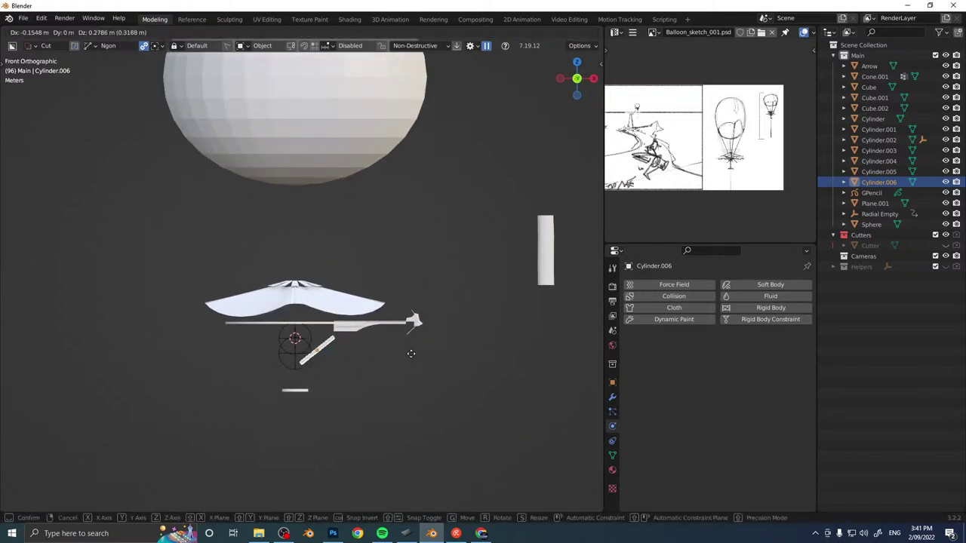
{"action": "left_click", "coordinate": [415, 345]}
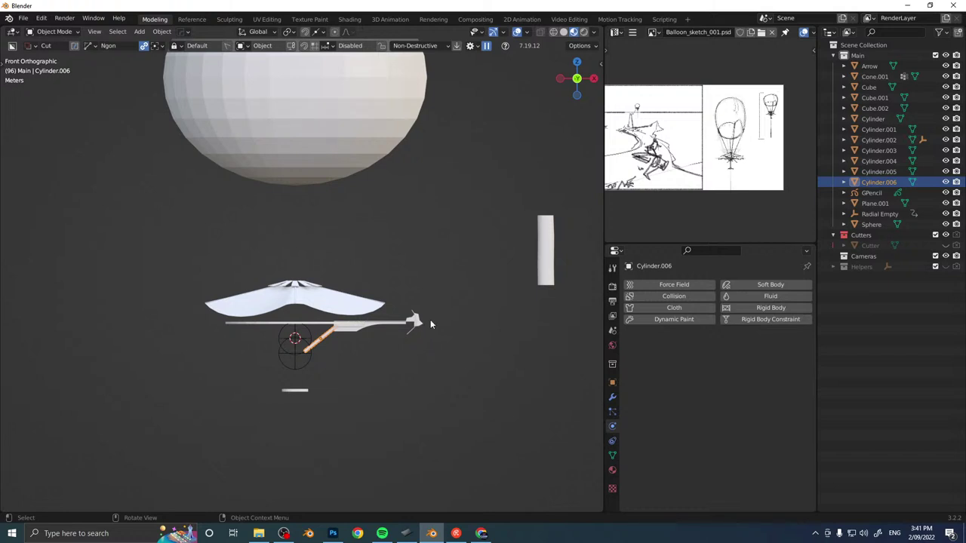
Apply the strut's transforms and repeat it with a 7-segment Radial Array about Z, using the 3D cursor as origin.
{"action": "middle_click_drag", "start_coordinate": [430, 319], "coordinate": [429, 315]}
{"action": "scroll", "coordinate": [429, 316], "scroll_direction": "up", "scroll_amount": 6}
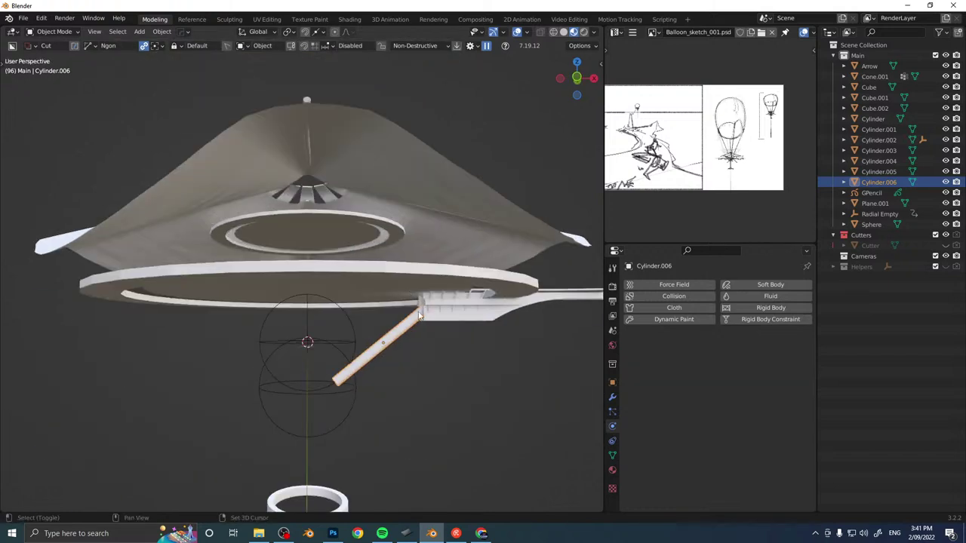
{"action": "key", "text": "ctrl+a"}
{"action": "left_click", "coordinate": [420, 313]}
{"action": "key", "text": "q"}
{"action": "mouse_move", "coordinate": [477, 310]}
{"action": "left_click", "coordinate": [519, 363]}
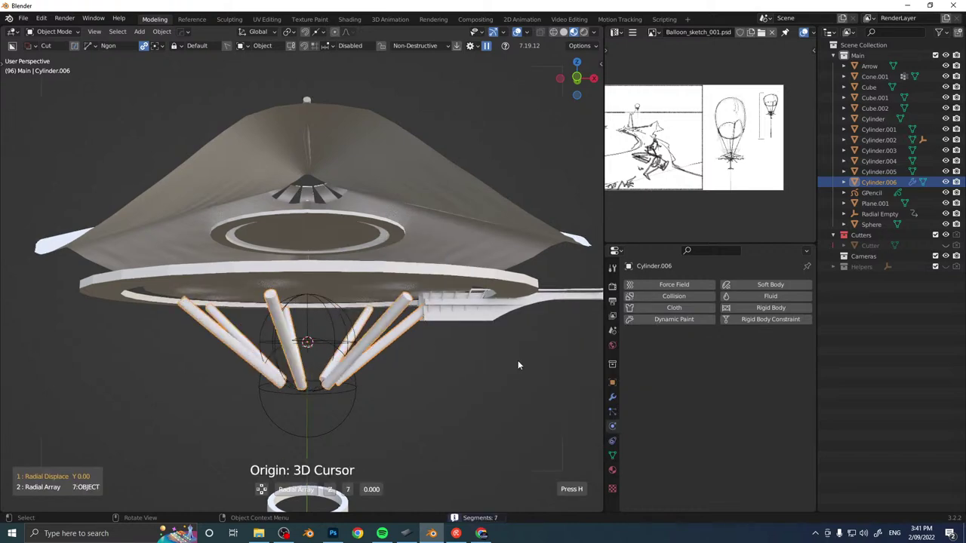
{"action": "left_click", "coordinate": [518, 360]}
Add a cube at the platform's centre and scale it narrow along the X axis.
{"action": "middle_click_drag", "start_coordinate": [518, 360], "coordinate": [319, 151]}
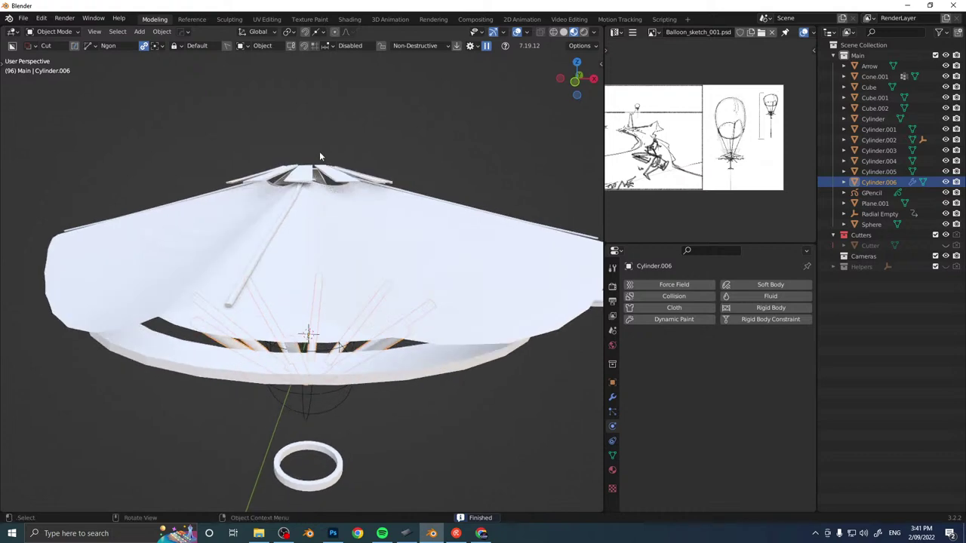
{"action": "left_click", "coordinate": [321, 154]}
{"action": "middle_click_drag", "start_coordinate": [381, 195], "coordinate": [414, 211]}
{"action": "key", "text": "shift+a"}
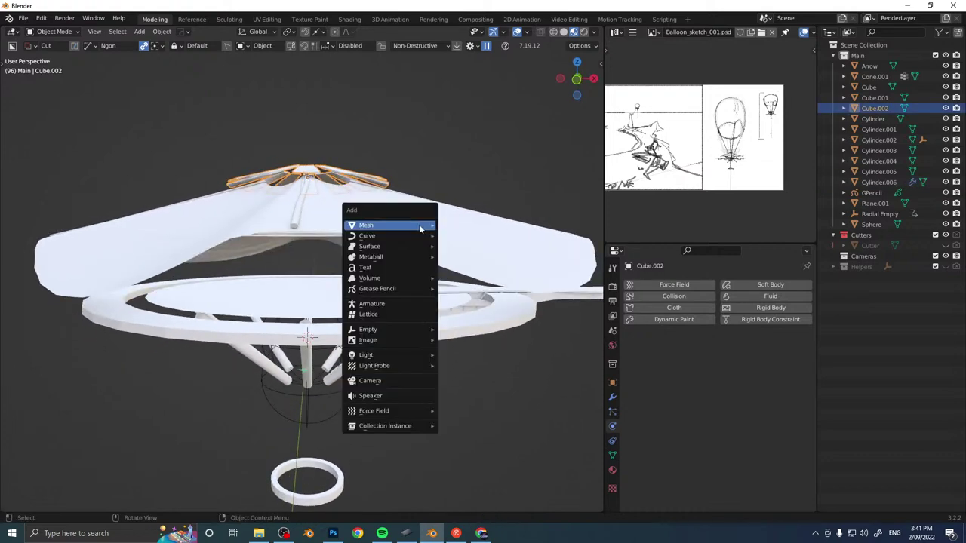
{"action": "mouse_move", "coordinate": [419, 226]}
{"action": "left_click", "coordinate": [466, 241]}
{"action": "key", "text": "s"}
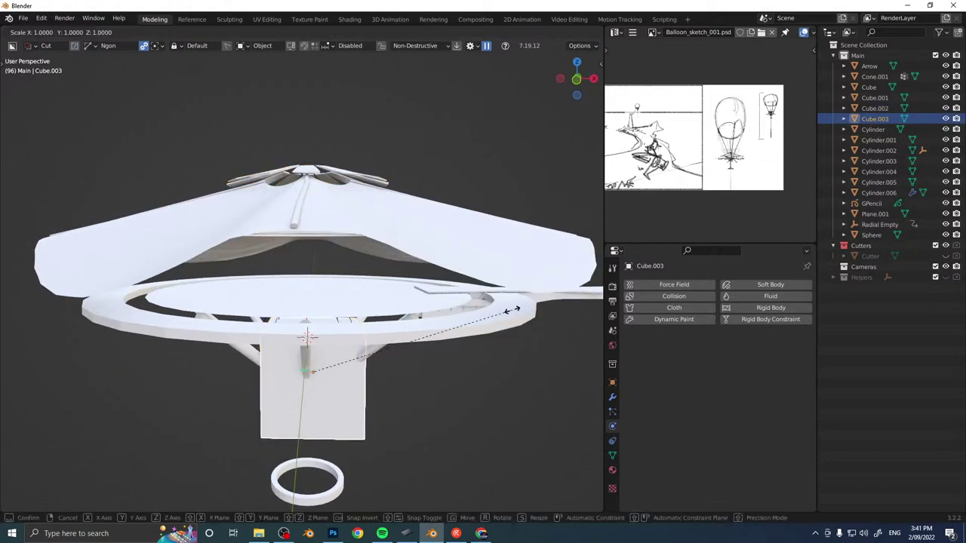
{"action": "key", "text": "x"}
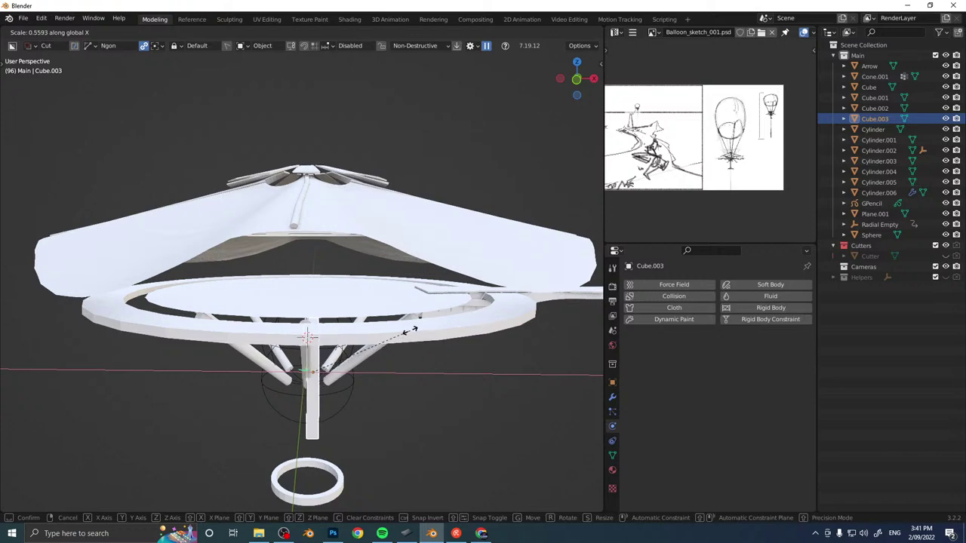
Scale the cube beneath the deck along the Y, Z and X axes into a thin, flat plate.
{"action": "key", "text": "y"}
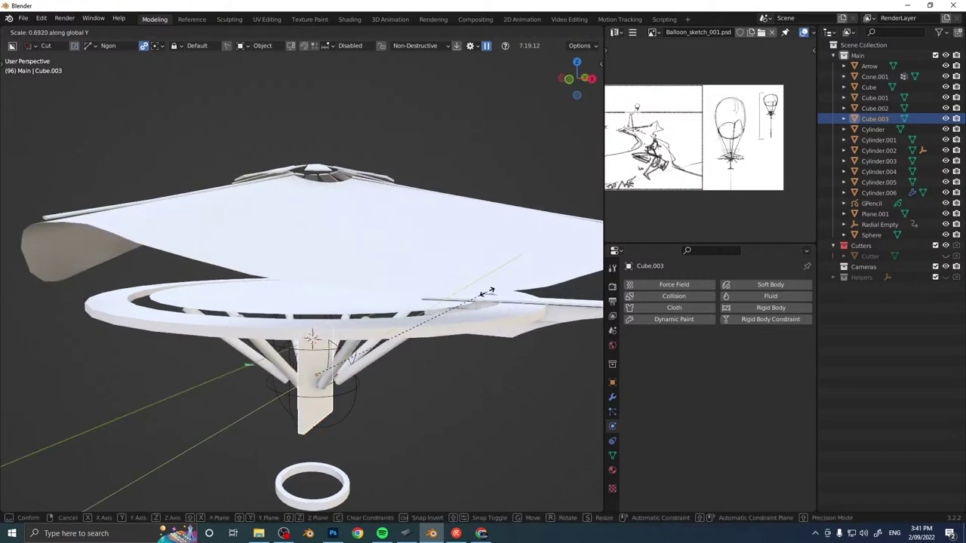
{"action": "key", "text": "z"}
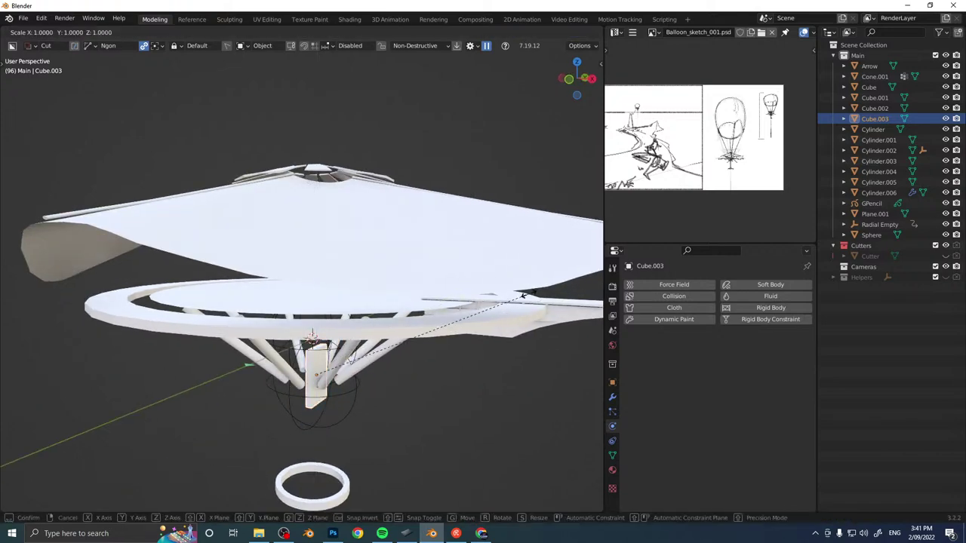
{"action": "key", "text": "x"}
{"action": "left_click", "coordinate": [401, 305]}
Bend the thin plate slightly by moving its middle edges about 0.05 m sideways in Edit Mode.
{"action": "middle_click_drag", "start_coordinate": [402, 307], "coordinate": [305, 277]}
{"action": "key", "text": "Tab"}
{"action": "middle_click_drag", "start_coordinate": [341, 376], "coordinate": [421, 363]}
{"action": "key", "text": "g"}
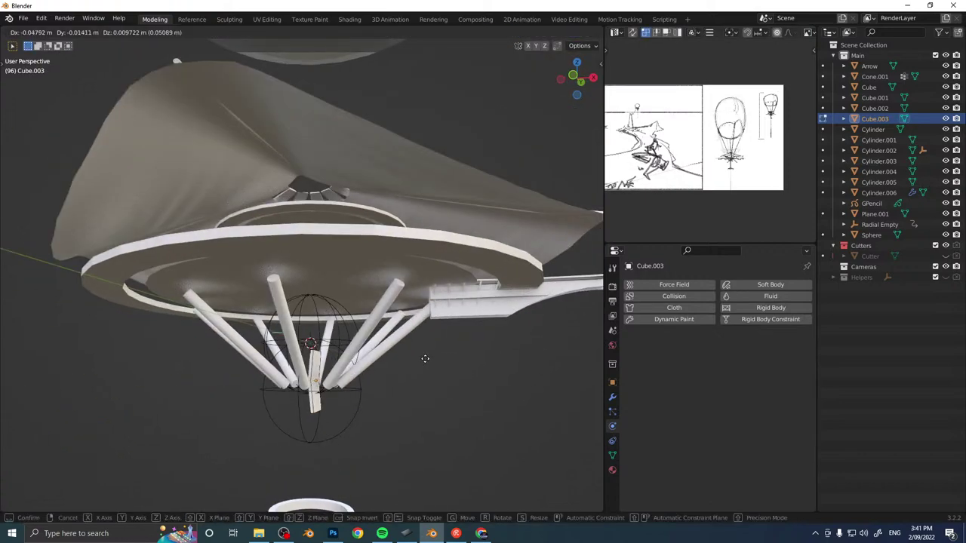
{"action": "left_click", "coordinate": [425, 359]}
Scale the whole plate down to about 0.78 in front view and place it directly under the circular deck.
{"action": "key", "text": "KP_1"}
{"action": "key", "text": "Tab"}
{"action": "left_click", "coordinate": [361, 416]}
{"action": "key", "text": "g"}
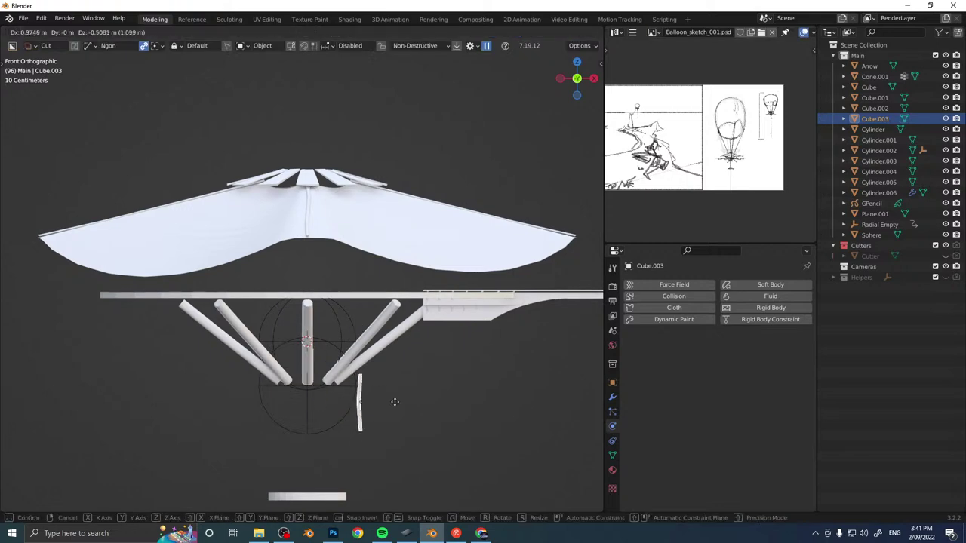
{"action": "left_click", "coordinate": [387, 406]}
{"action": "key", "text": "s"}
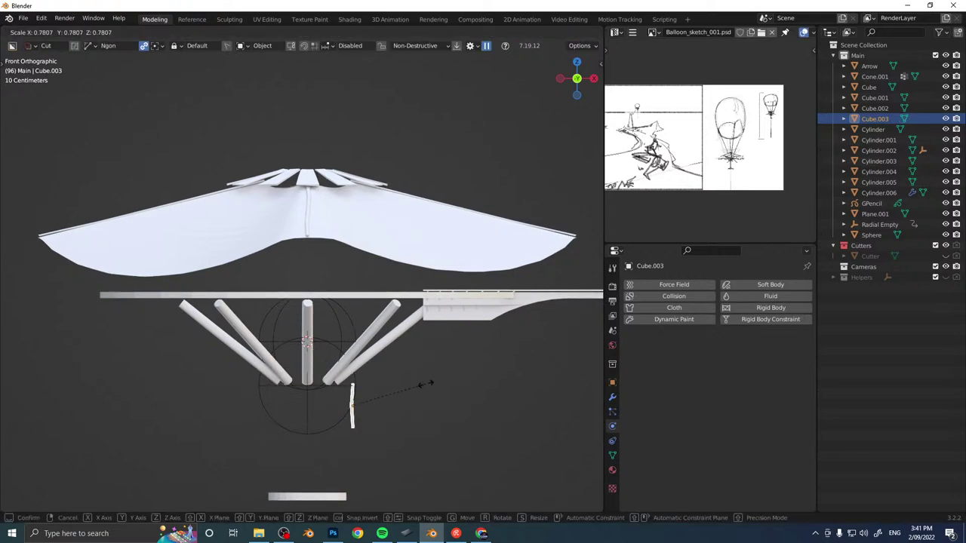
{"action": "left_click", "coordinate": [400, 388]}
{"action": "key", "text": "g"}
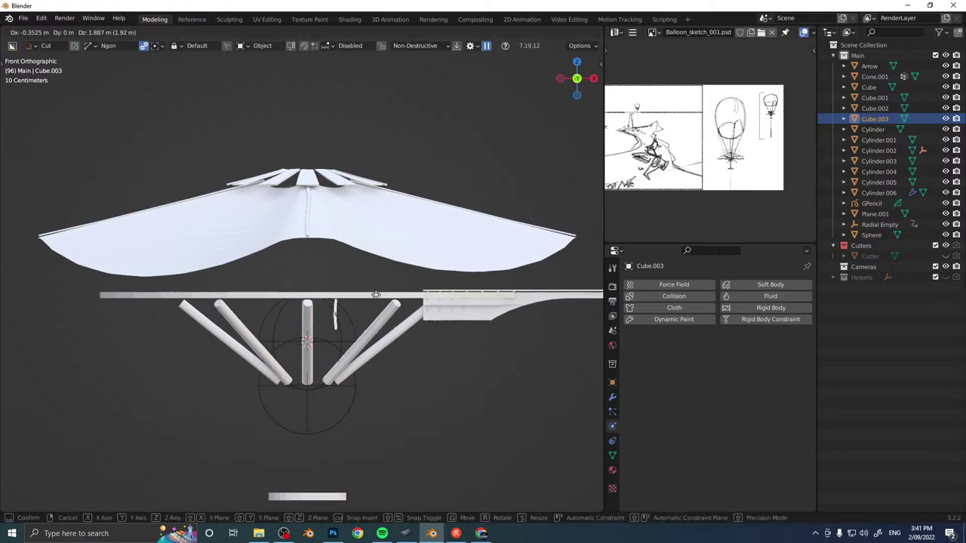
{"action": "left_click", "coordinate": [376, 295]}
Rotate the plate 90° around the global Z axis.
{"action": "middle_click_drag", "start_coordinate": [378, 294], "coordinate": [420, 290]}
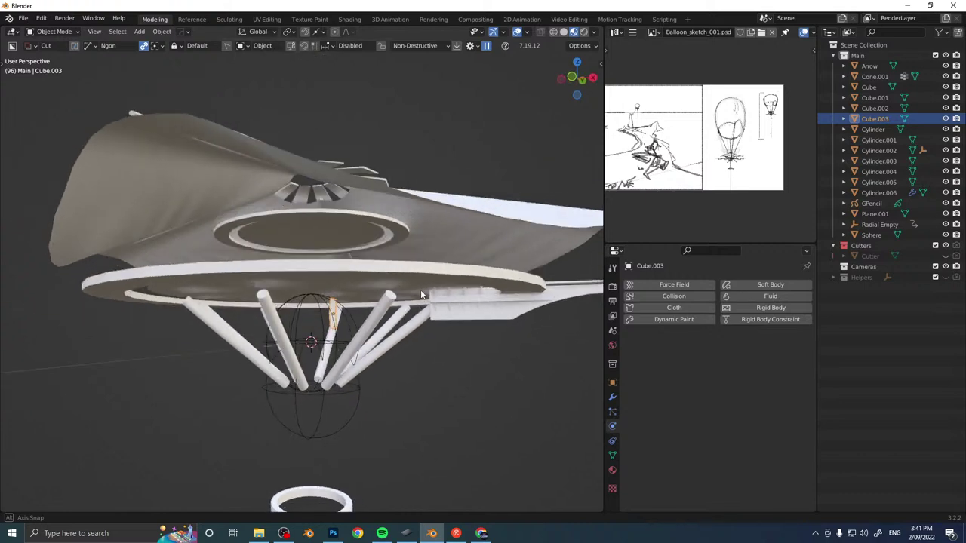
{"action": "key", "text": "KP_1"}
{"action": "key", "text": "g"}
{"action": "key", "text": "z"}
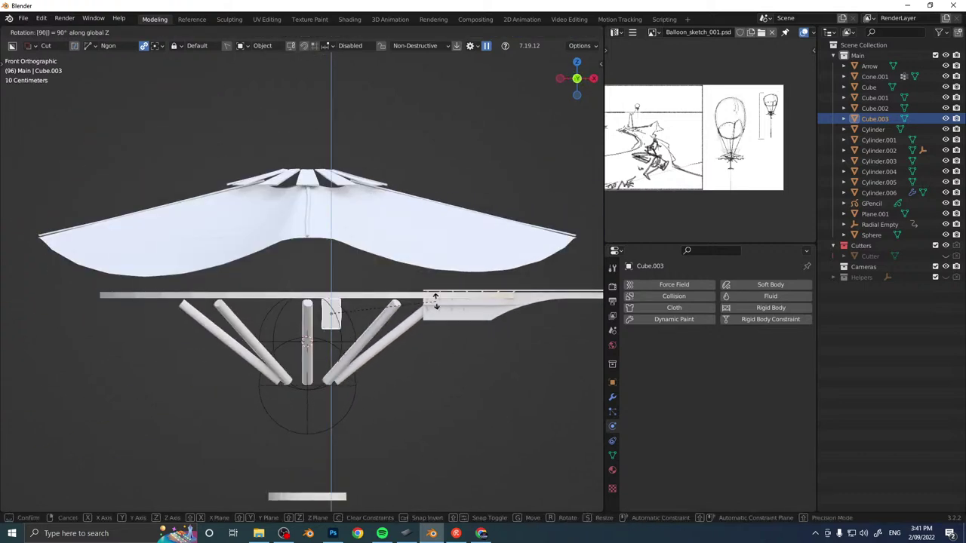
{"action": "left_click", "coordinate": [435, 305]}
Move the plate along Y toward the deck's outer edge and set its X location to 0 m.
{"action": "middle_click_drag", "start_coordinate": [434, 305], "coordinate": [352, 299]}
{"action": "key", "text": "g"}
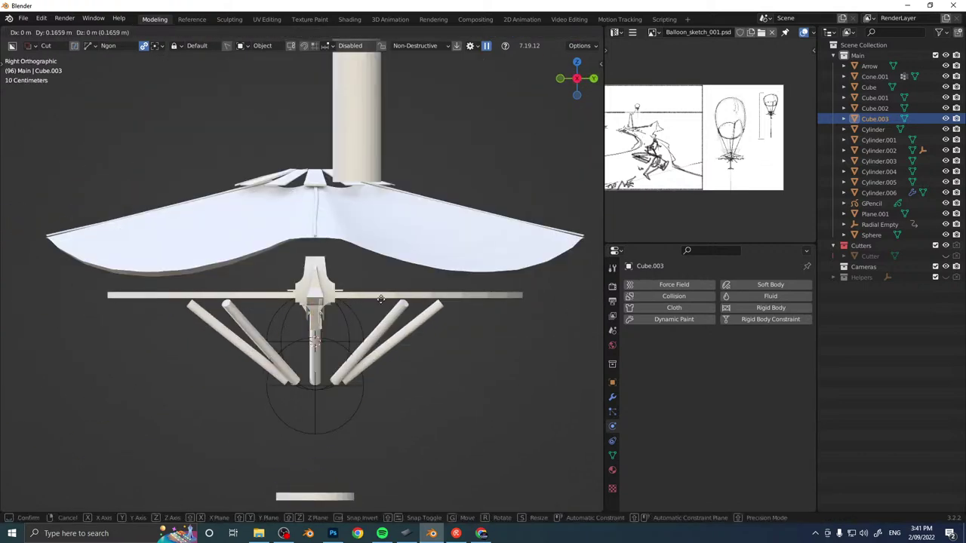
{"action": "key", "text": "y"}
{"action": "left_click", "coordinate": [437, 299]}
{"action": "middle_click_drag", "start_coordinate": [472, 299], "coordinate": [385, 326]}
{"action": "scroll", "coordinate": [414, 317], "scroll_direction": "down", "scroll_amount": 2}
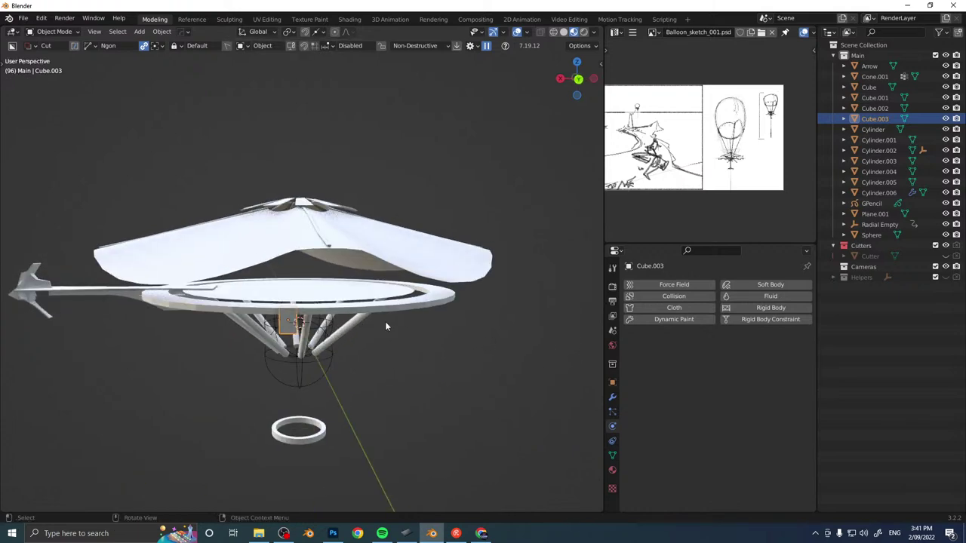
{"action": "left_click", "coordinate": [612, 382]}
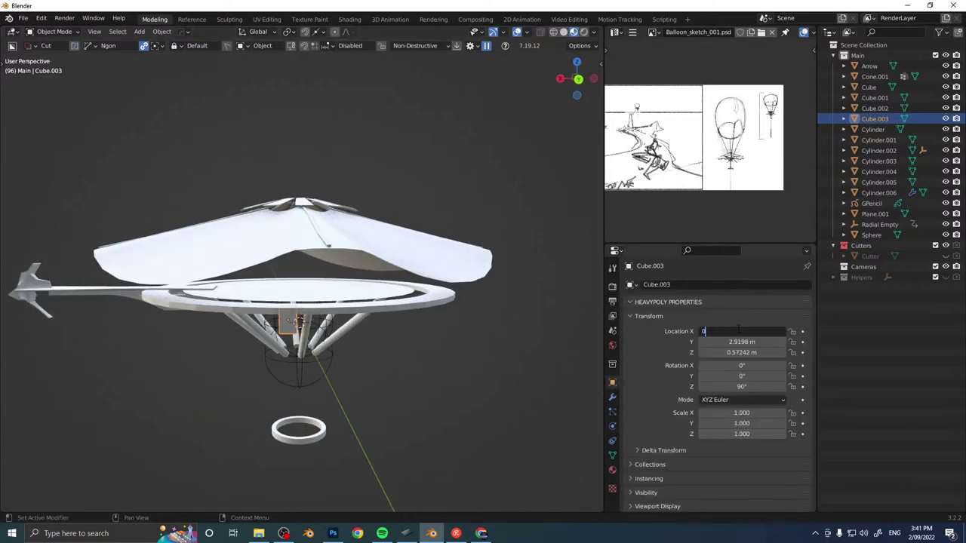
{"action": "middle_click_drag", "start_coordinate": [423, 313], "coordinate": [227, 310]}
Tilt the plate about 24.3° in side view and shift it along Y and Z against the deck's underside.
{"action": "key", "text": "r"}
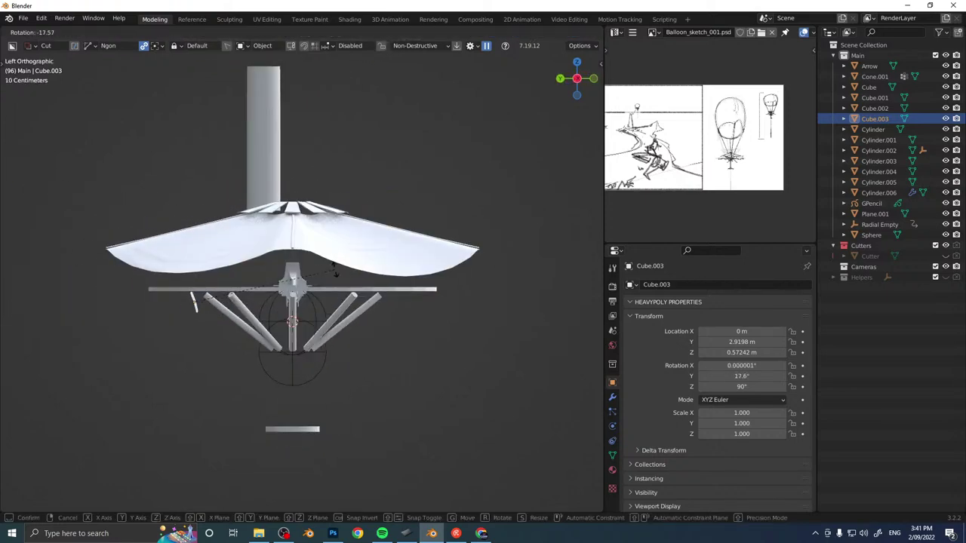
{"action": "left_click", "coordinate": [318, 260]}
{"action": "key", "text": "g"}
{"action": "key", "text": "y"}
{"action": "left_click", "coordinate": [324, 259]}
{"action": "key", "text": "g"}
{"action": "key", "text": "z"}
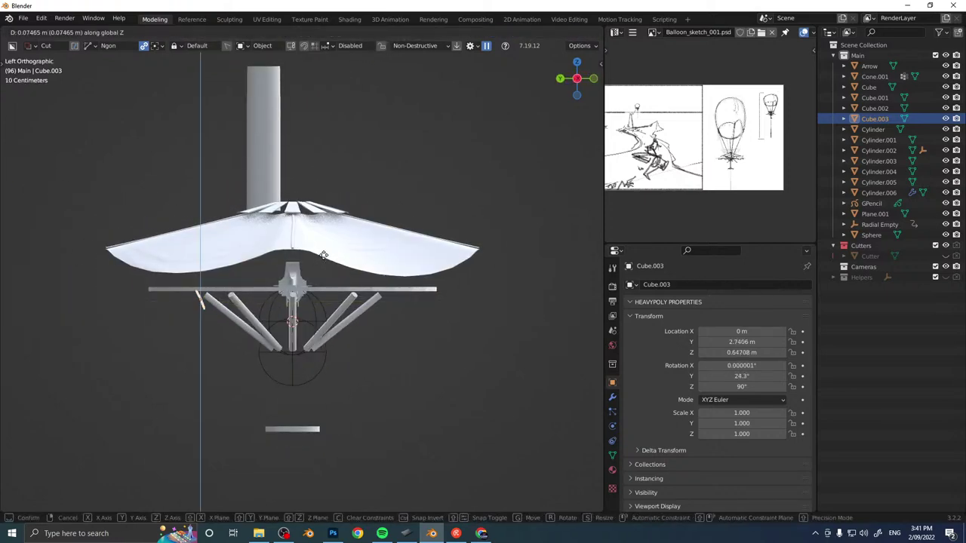
{"action": "left_click", "coordinate": [323, 255]}
{"action": "middle_click_drag", "start_coordinate": [324, 255], "coordinate": [391, 268]}
{"action": "key", "text": "q"}
{"action": "mouse_move", "coordinate": [398, 272]}
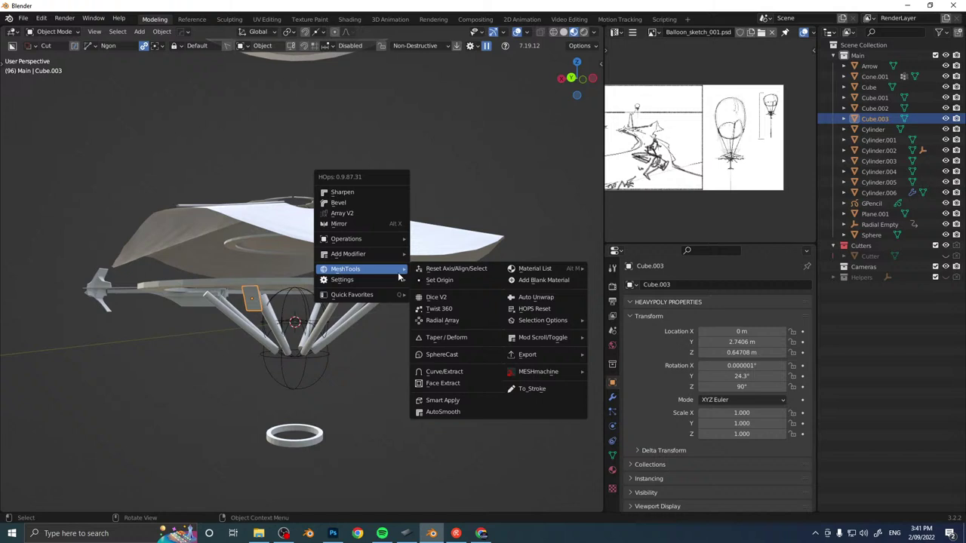
{"action": "left_click", "coordinate": [450, 321]}
{"action": "key", "text": "c"}
{"action": "key", "text": "c"}
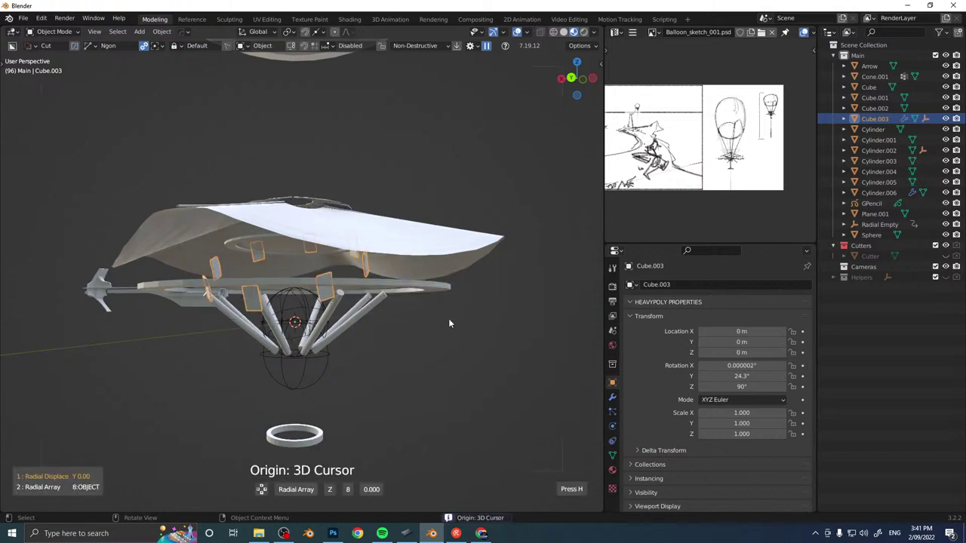
{"action": "right_click", "coordinate": [450, 321]}
Apply the plate's rotation and create a radial array of 41 copies around the 3D cursor on the Z axis.
{"action": "key", "text": "ctrl+a"}
{"action": "left_click", "coordinate": [448, 319]}
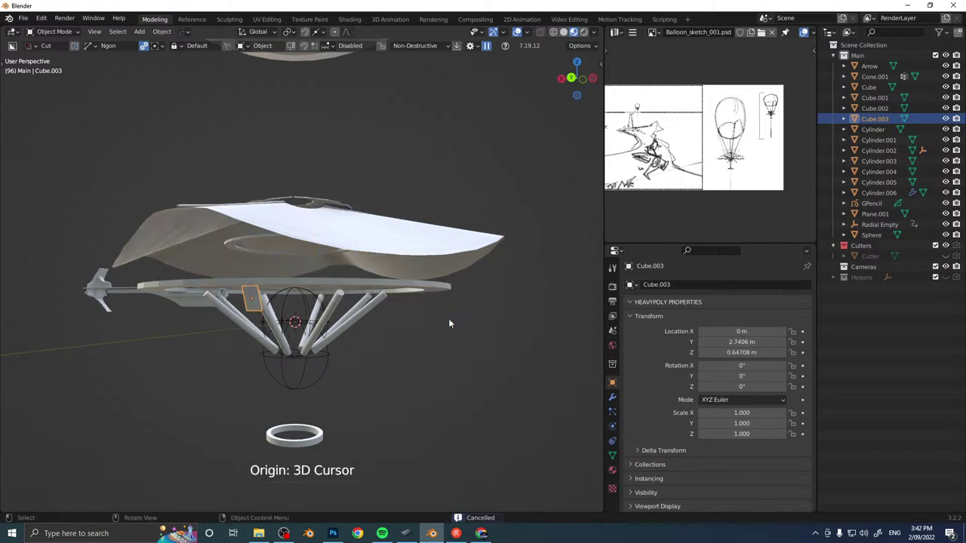
{"action": "key", "text": "q"}
{"action": "mouse_move", "coordinate": [449, 320]}
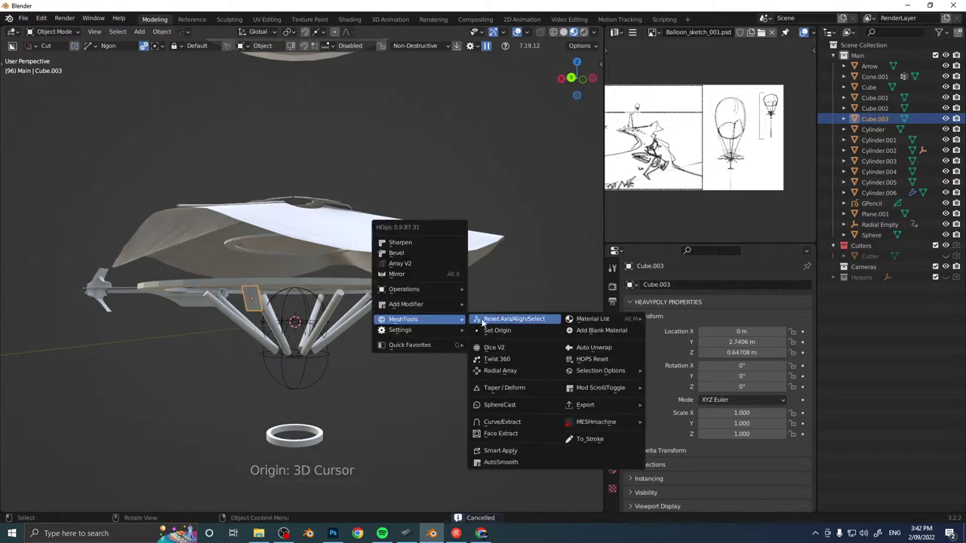
{"action": "left_click", "coordinate": [484, 370]}
{"action": "key", "text": "c"}
{"action": "scroll", "coordinate": [483, 370], "scroll_direction": "up", "scroll_amount": 5}
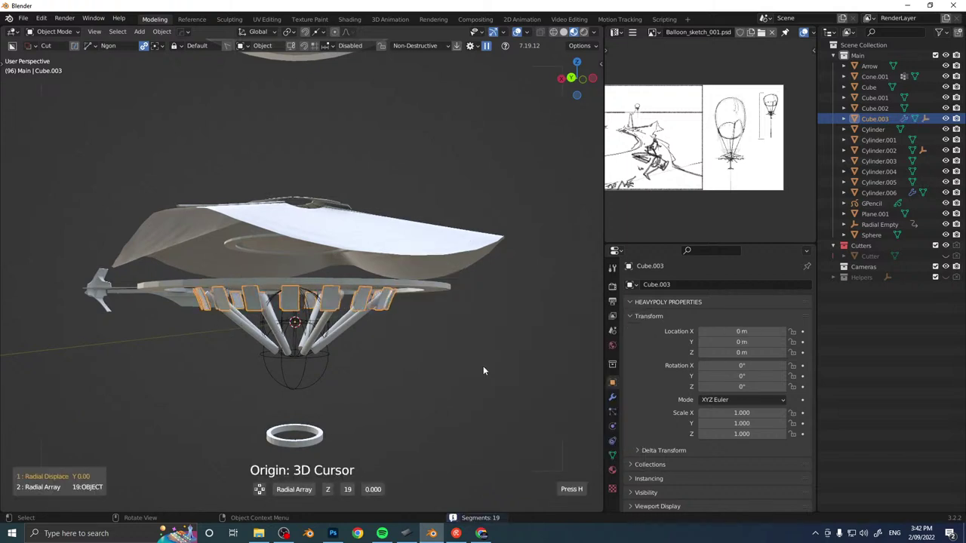
{"action": "scroll", "coordinate": [484, 370], "scroll_direction": "up", "scroll_amount": 20}
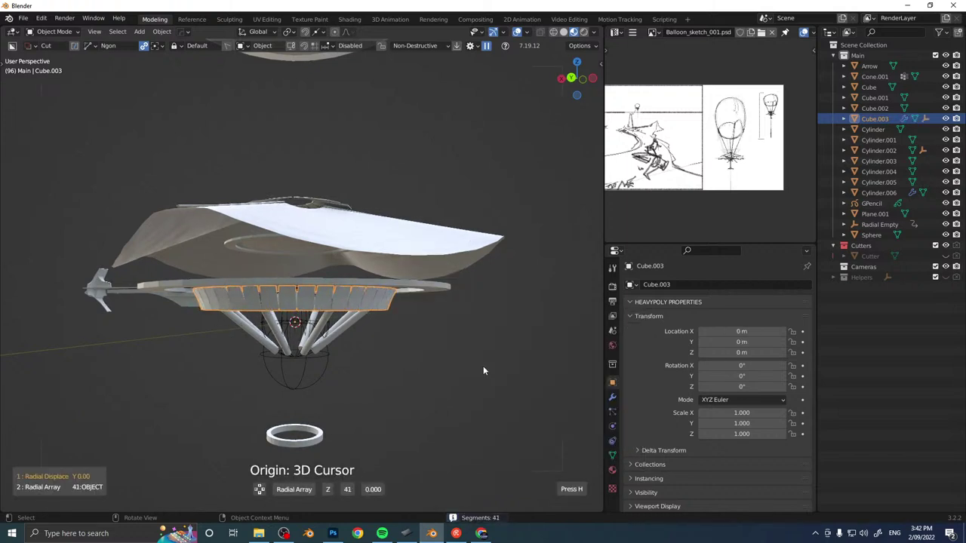
{"action": "left_click", "coordinate": [483, 368]}
Apply all modifiers on the plate ring so the radial array becomes real geometry.
{"action": "middle_click_drag", "start_coordinate": [350, 331], "coordinate": [348, 309]}
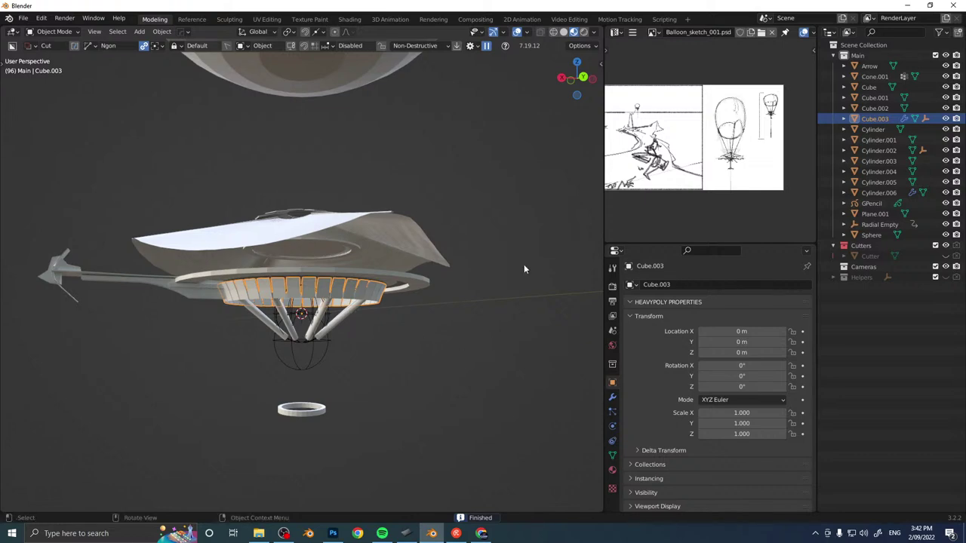
{"action": "left_click", "coordinate": [612, 397]}
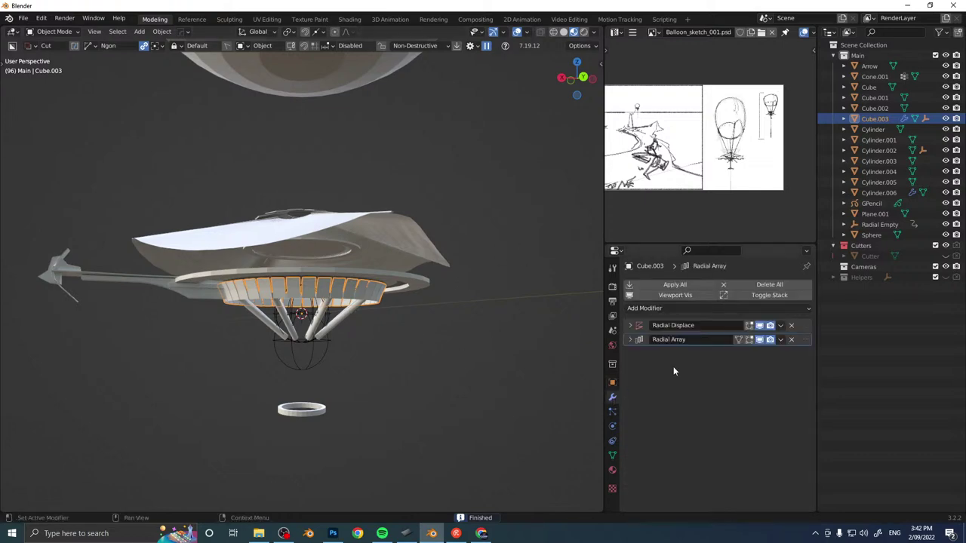
{"action": "left_click", "coordinate": [707, 285]}
{"action": "left_click", "coordinate": [791, 326]}
Offset the entire plate ring's geometry along its normals by about 0.025 using Shrink/Fatten, and return to Object Mode.
{"action": "scroll", "coordinate": [351, 290], "scroll_direction": "up", "scroll_amount": 5}
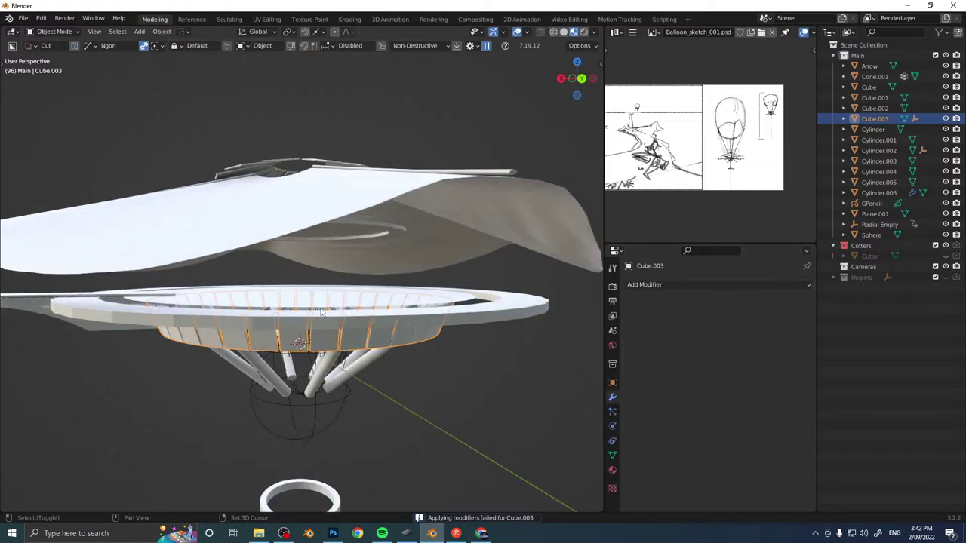
{"action": "key", "text": "ctrl+Tab"}
{"action": "key", "text": "ctrl+q"}
{"action": "key", "text": "Escape"}
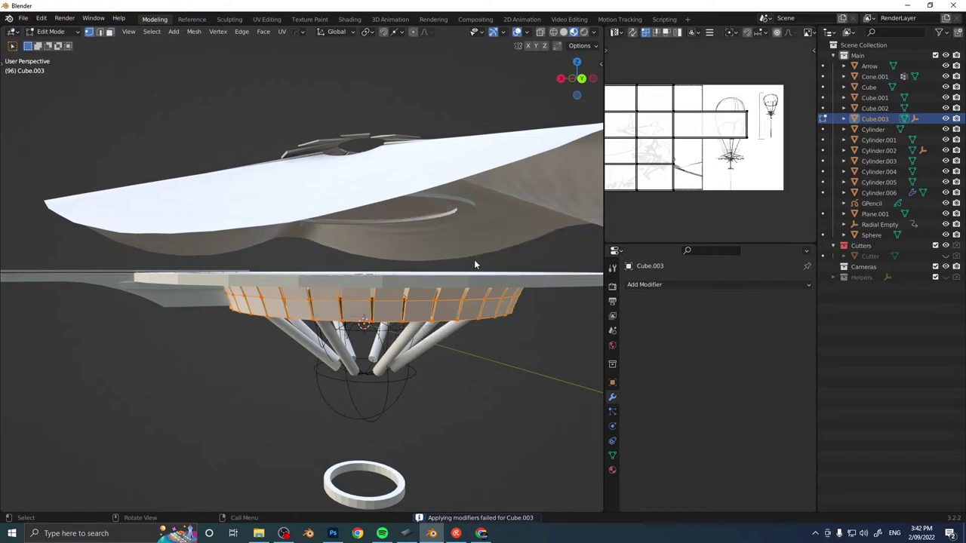
{"action": "key", "text": "alt+s"}
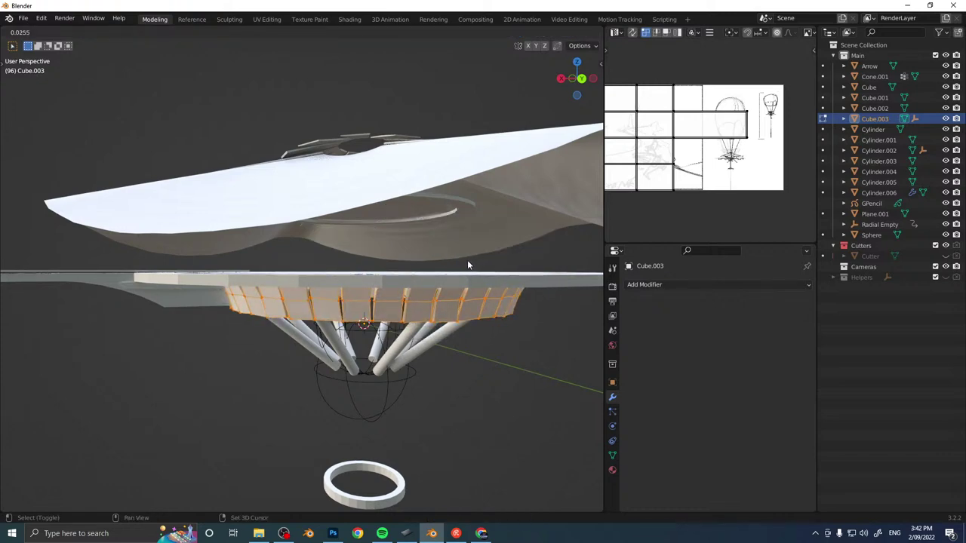
{"action": "left_click", "coordinate": [468, 261]}
{"action": "middle_click_drag", "start_coordinate": [340, 343], "coordinate": [466, 345]}
{"action": "key", "text": "Tab"}
{"action": "left_click", "coordinate": [466, 344]}
Add a plane and reduce it to a single vertex placed beside the gondola in Edit Mode.
{"action": "scroll", "coordinate": [453, 336], "scroll_direction": "down", "scroll_amount": 4}
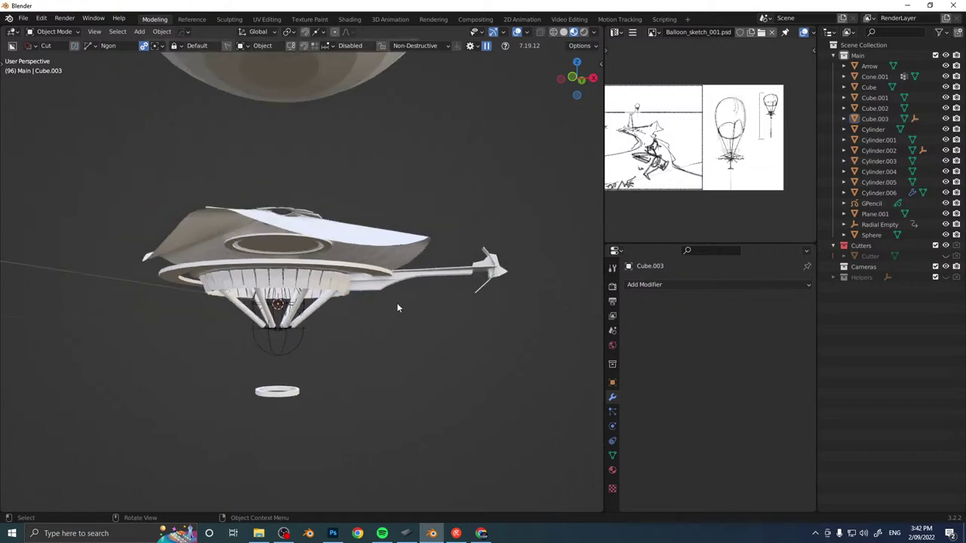
{"action": "middle_click_drag", "start_coordinate": [397, 304], "coordinate": [377, 303]}
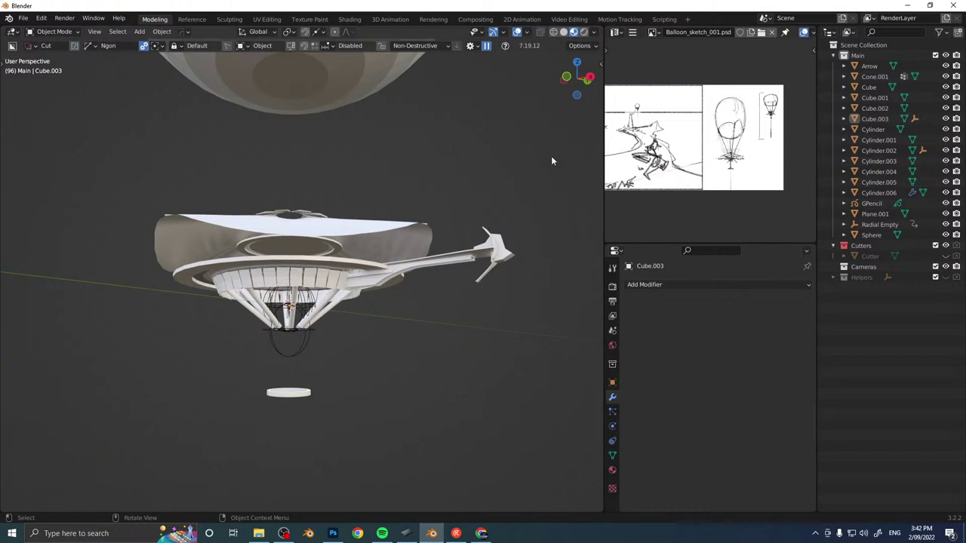
{"action": "scroll", "coordinate": [755, 143], "scroll_direction": "up", "scroll_amount": 4}
{"action": "mouse_move", "coordinate": [754, 144]}
{"action": "middle_mouse_down"}
{"action": "mouse_move", "coordinate": [723, 143]}
{"action": "mouse_move", "coordinate": [710, 125]}
{"action": "middle_mouse_up"}
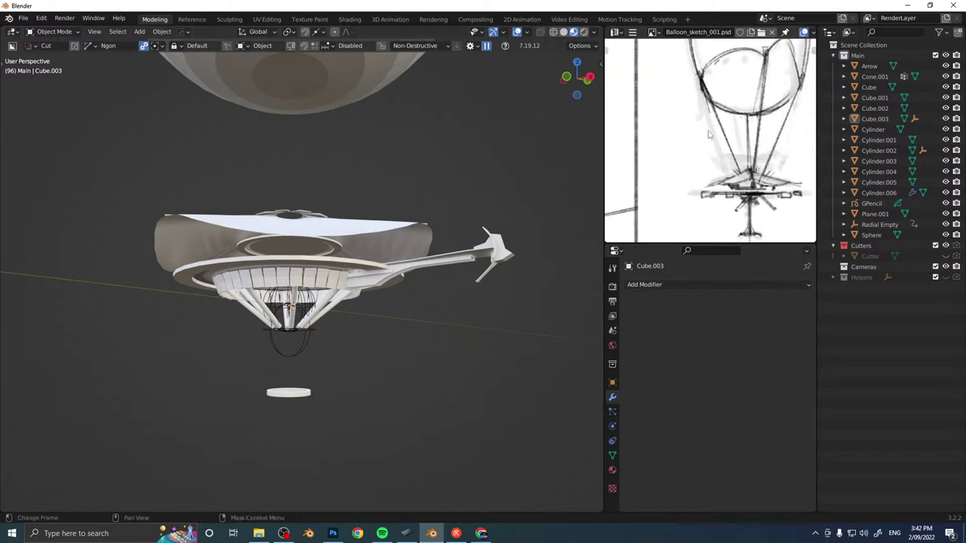
{"action": "middle_click_drag", "start_coordinate": [386, 196], "coordinate": [318, 214]}
{"action": "key", "text": "shift+a"}
{"action": "mouse_move", "coordinate": [321, 219]}
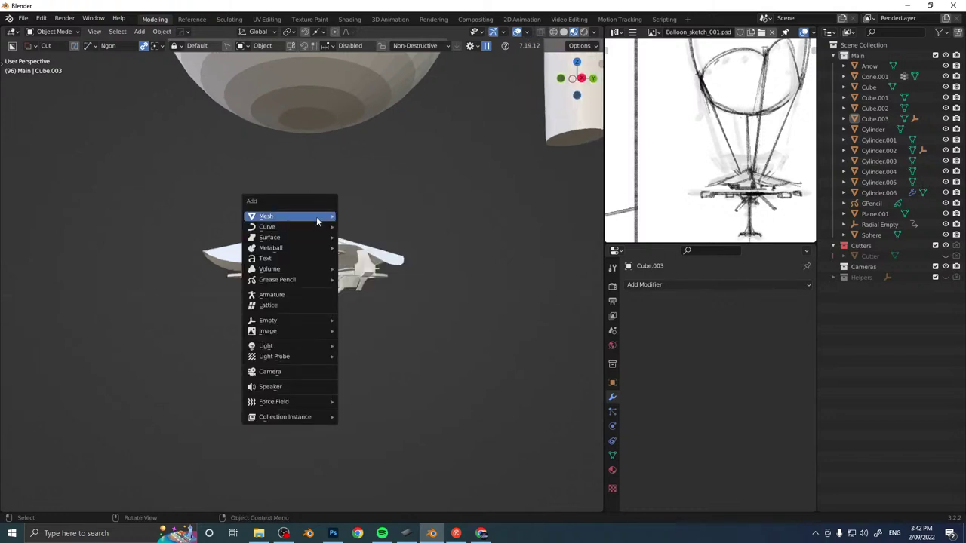
{"action": "left_click", "coordinate": [361, 227]}
{"action": "key", "text": "Tab"}
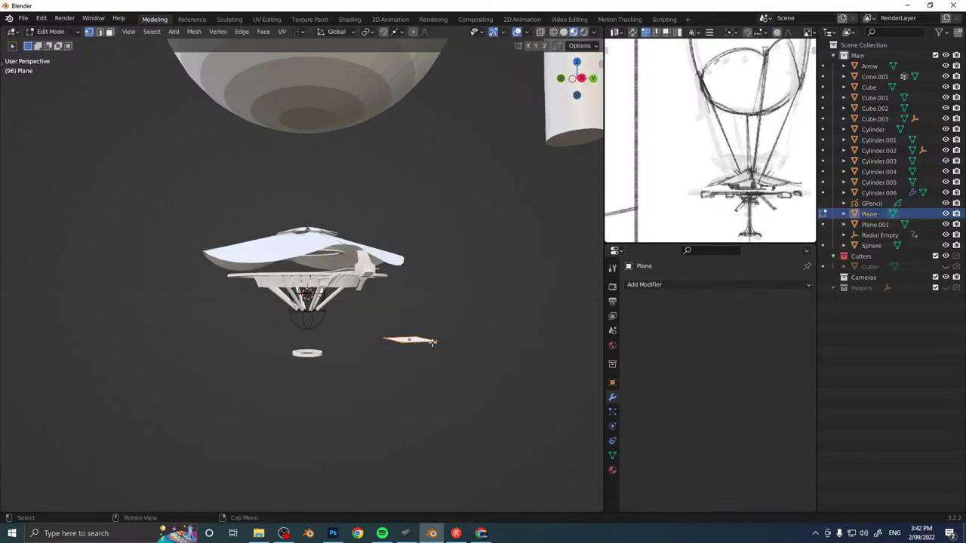
{"action": "key", "text": "g"}
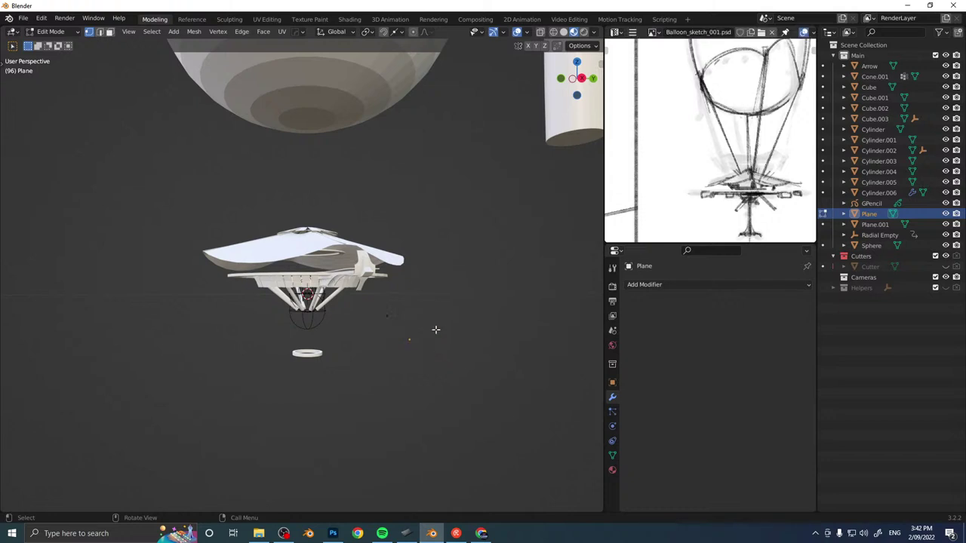
Extrude the vertex in right view into a tall, narrow shaft outline with a small chamfered foot at its lower end.
{"action": "middle_click_drag", "start_coordinate": [435, 330], "coordinate": [419, 319], "text": "alt"}
{"action": "key", "text": "g"}
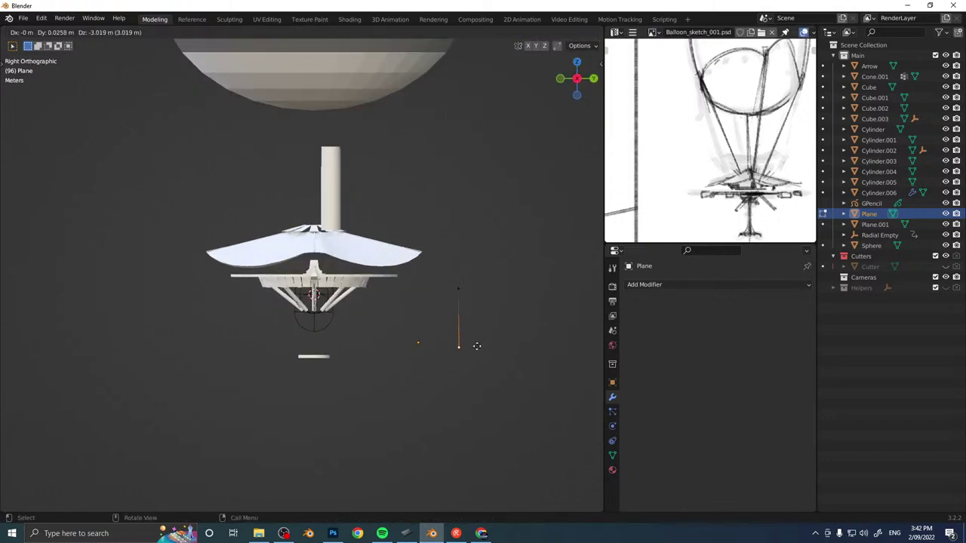
{"action": "key", "text": "z"}
{"action": "key", "text": "z"}
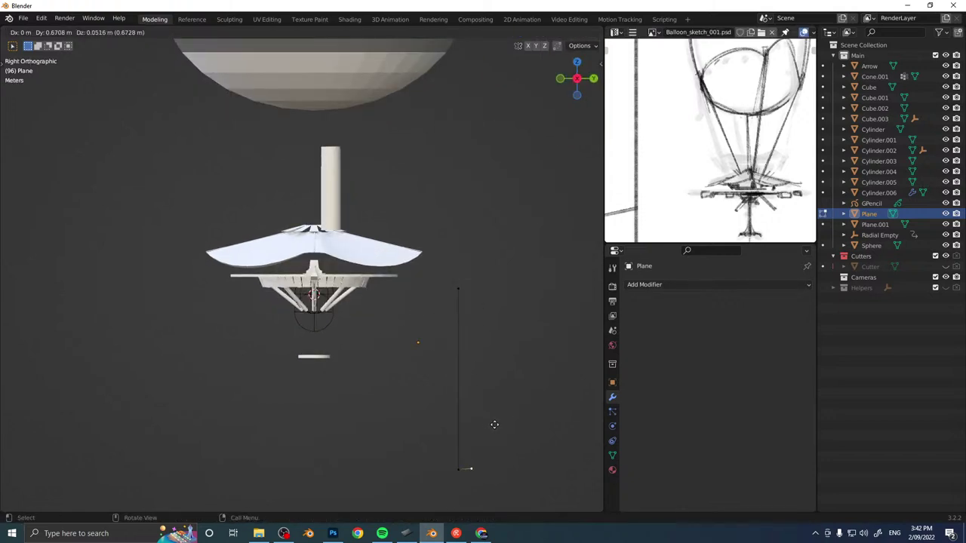
{"action": "key", "text": "y"}
{"action": "key", "text": "y"}
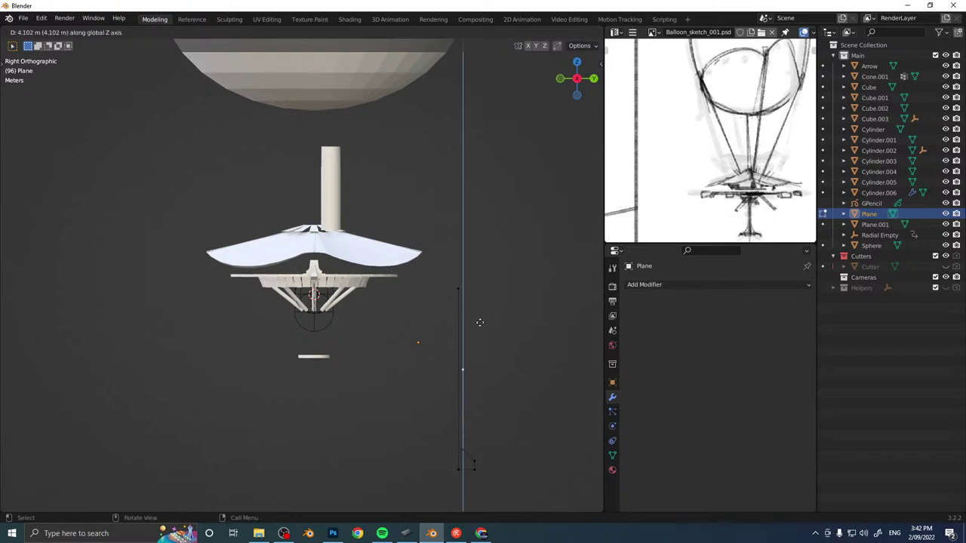
{"action": "left_click", "coordinate": [481, 240]}
Extrude the shaft outline upward into a flared head with a short vertical rim and a flat top back to the inner side.
{"action": "key", "text": "e"}
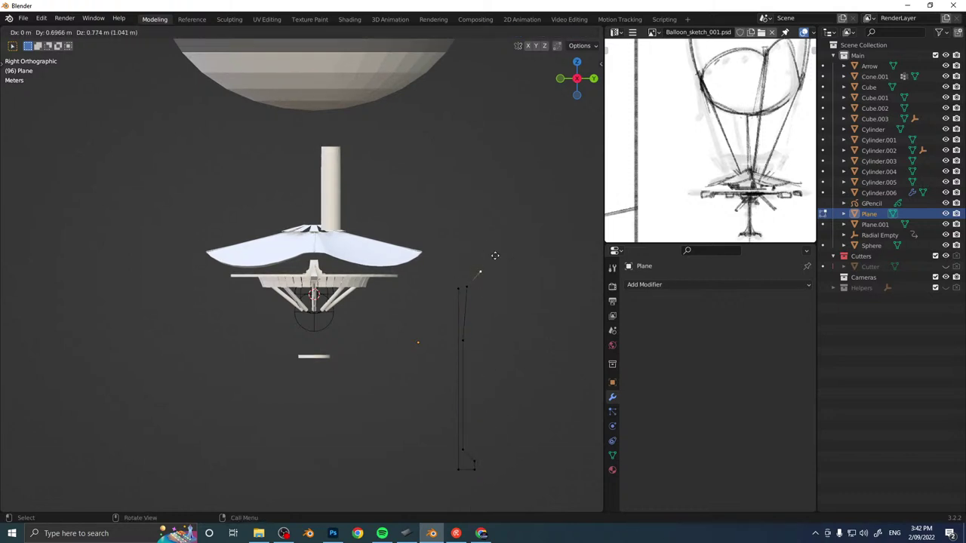
{"action": "left_click", "coordinate": [496, 257]}
{"action": "key", "text": "e"}
{"action": "key", "text": "z"}
{"action": "left_click", "coordinate": [500, 244]}
{"action": "key", "text": "e"}
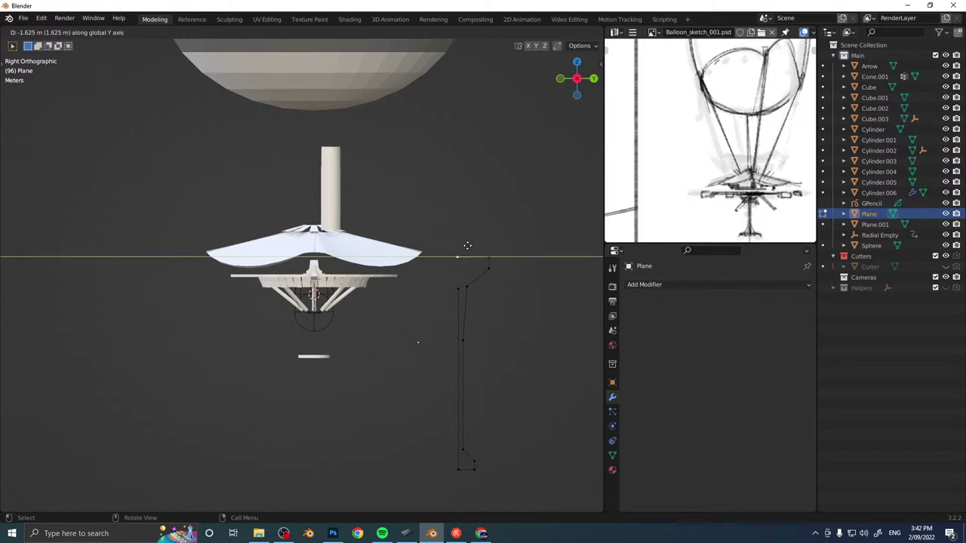
{"action": "left_click", "coordinate": [468, 245]}
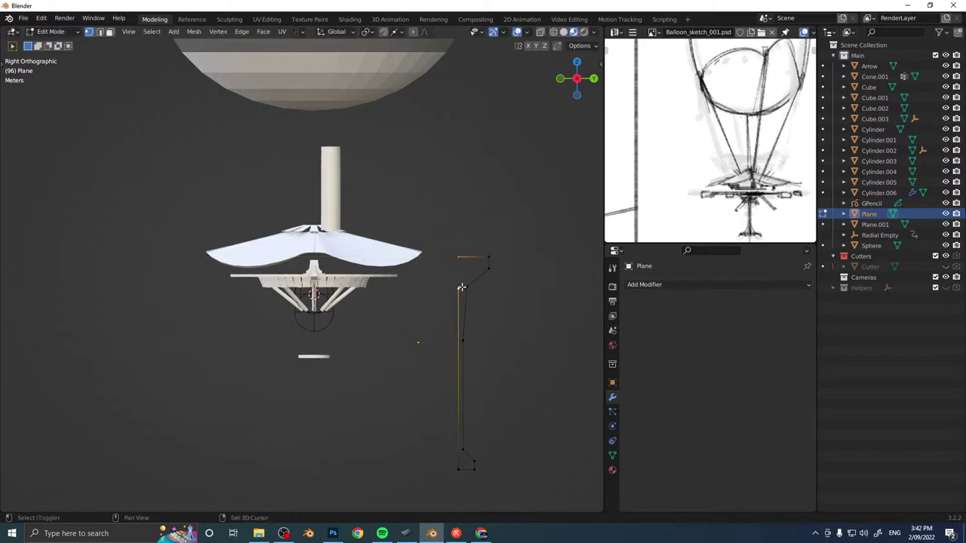
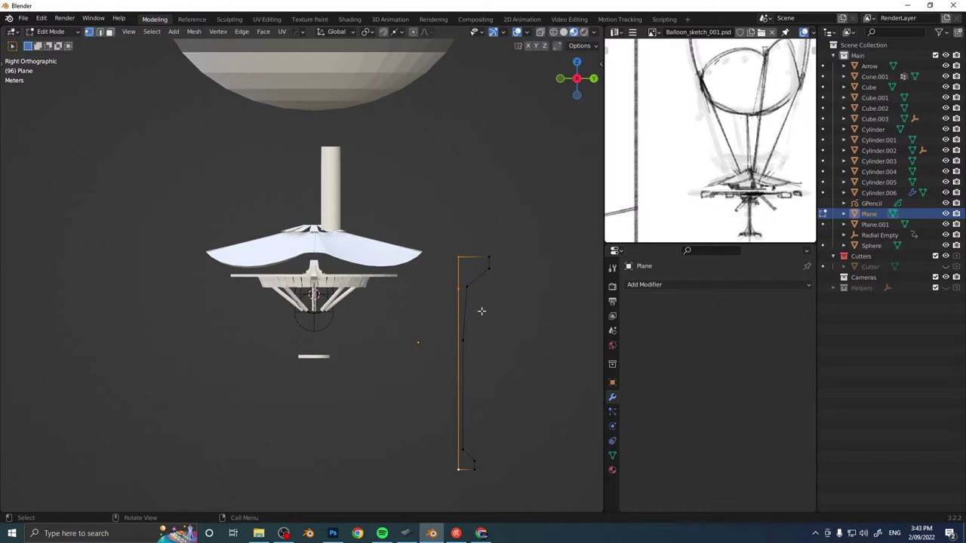
Bevel the neck and foot corner vertices of the closed shaft outline, and fill the outline with a face.
{"action": "key", "text": "ctrl+shift+b"}
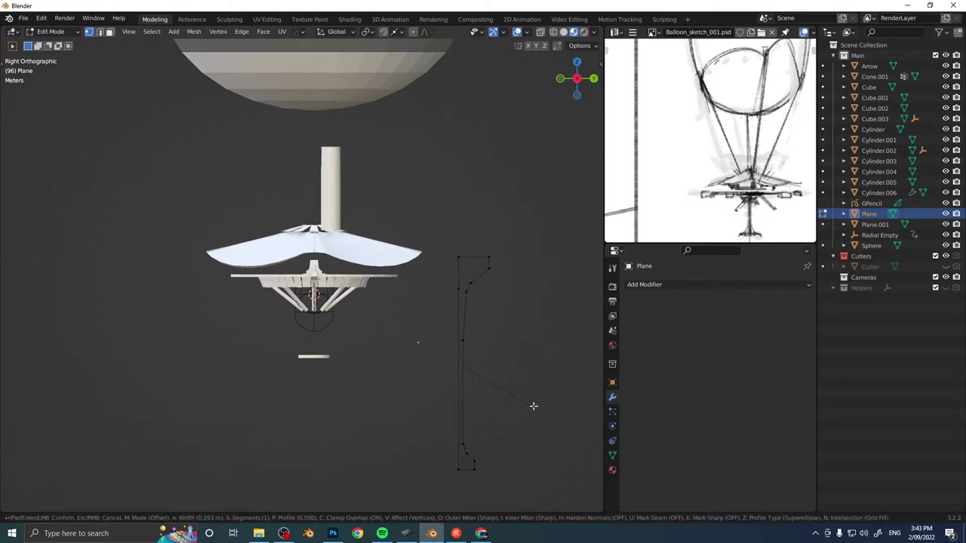
{"action": "scroll", "coordinate": [535, 405], "scroll_direction": "up", "scroll_amount": 1}
{"action": "left_click", "coordinate": [535, 404]}
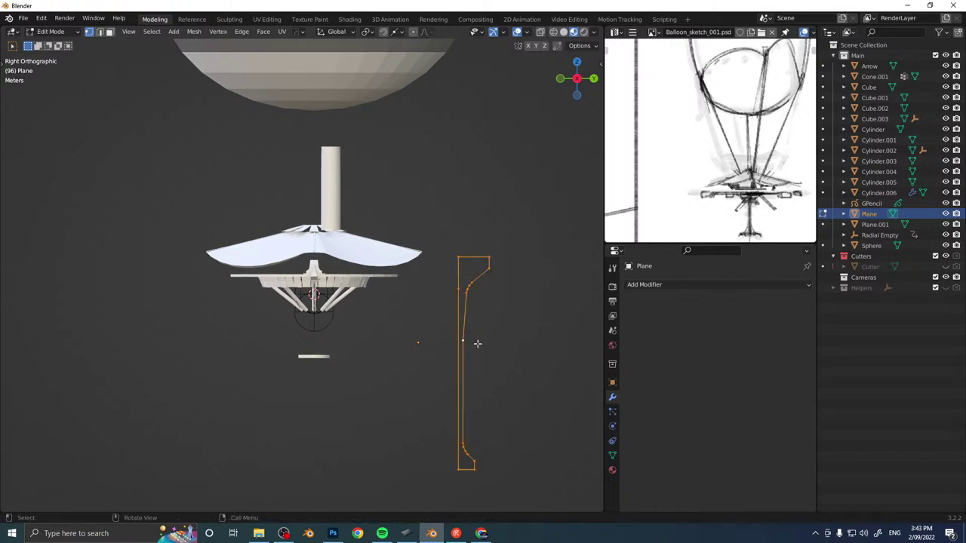
{"action": "key", "text": "f"}
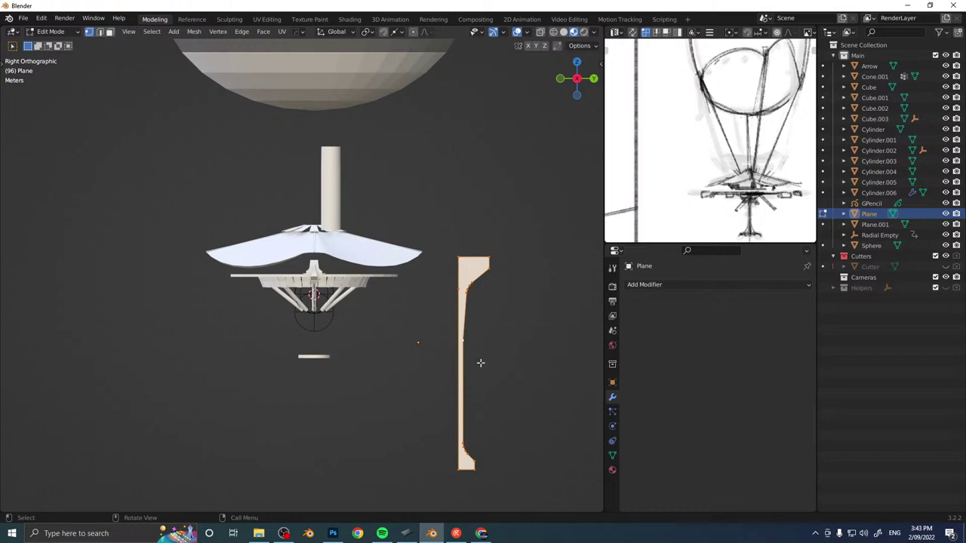
Thicken the shaft profile by about 0.13 m along its normals with Shrink/Fatten and return to Object Mode.
{"action": "middle_click_drag", "start_coordinate": [469, 339], "coordinate": [452, 317]}
{"action": "key", "text": "shift+s"}
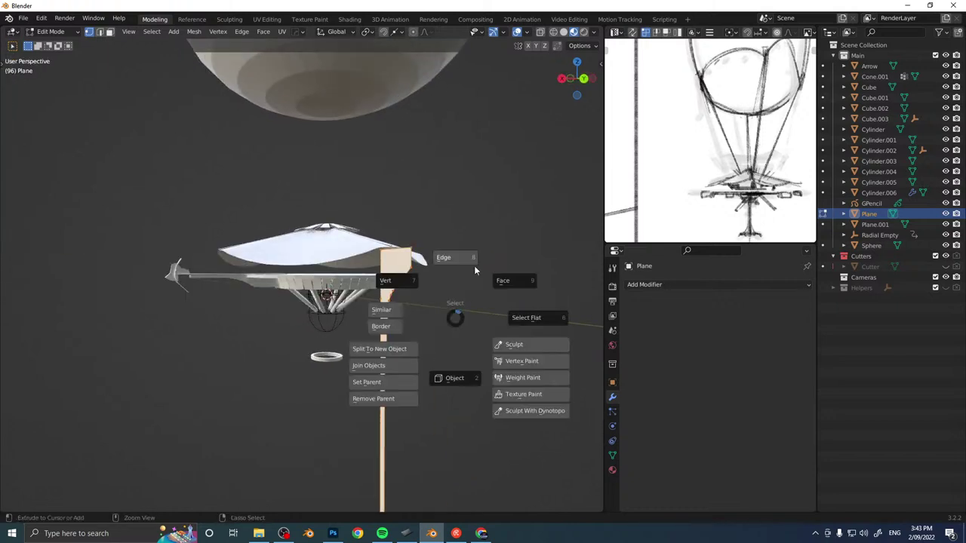
{"action": "key", "text": "alt+s"}
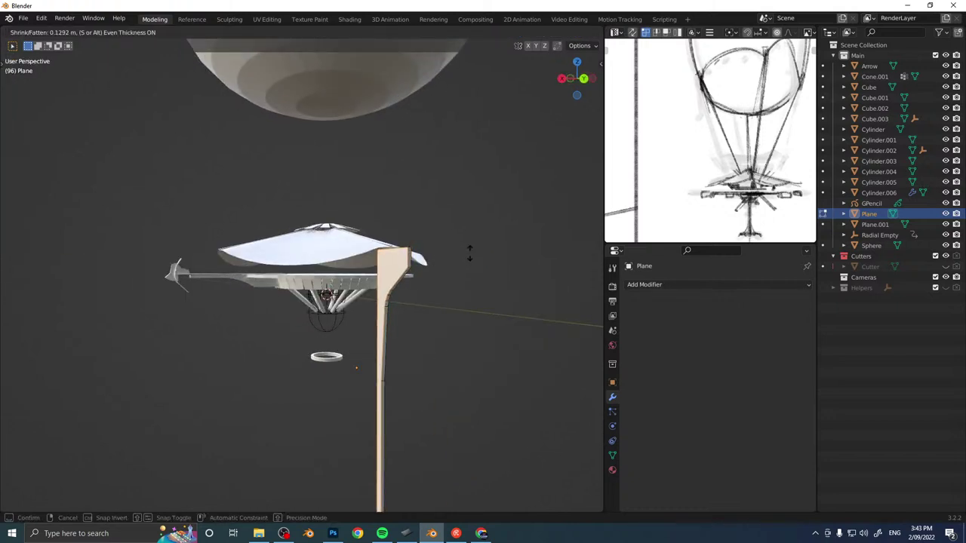
{"action": "right_click", "coordinate": [470, 253]}
{"action": "middle_click_drag", "start_coordinate": [461, 259], "coordinate": [432, 309]}
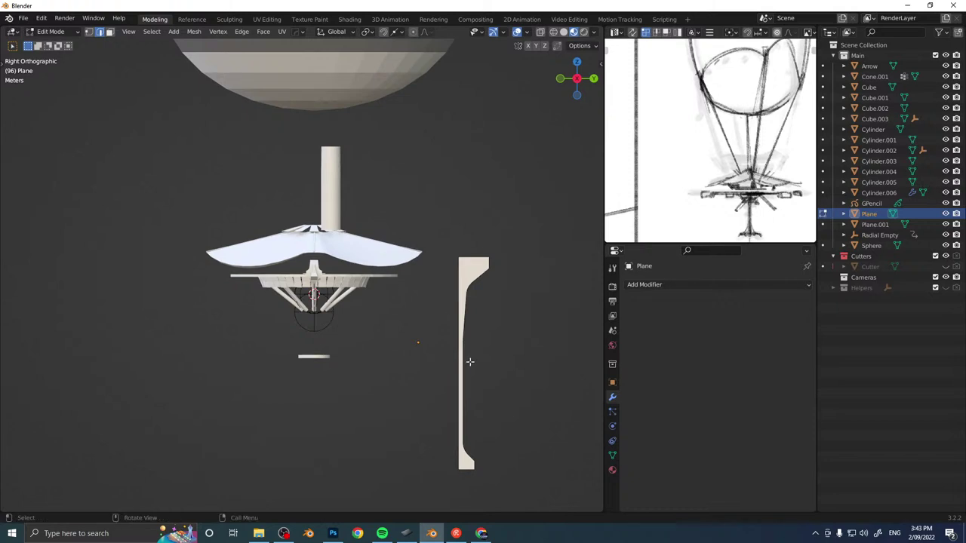
{"action": "key", "text": "Tab"}
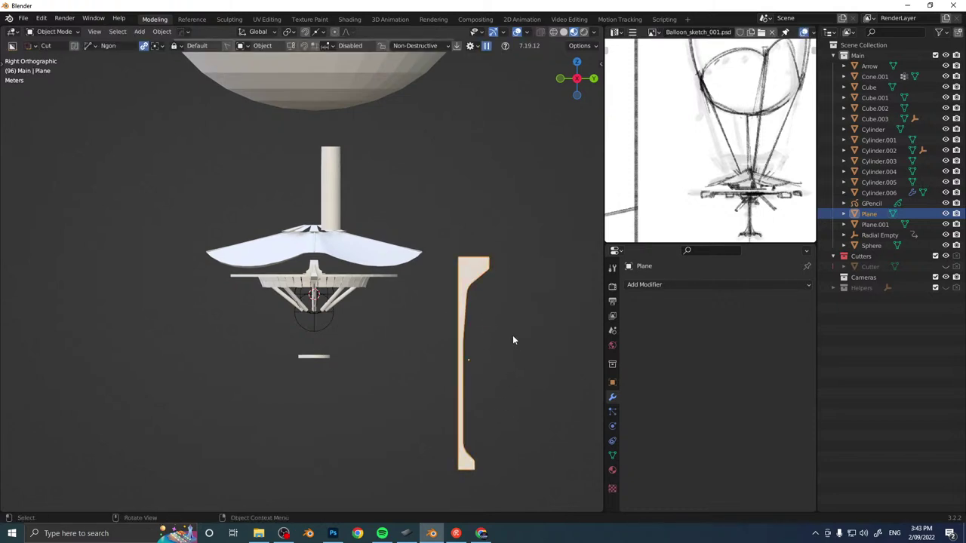
Scale the shaft profile to about half size and move it beneath the gondola's centre, its head reaching the lower strut ends.
{"action": "key", "text": "g"}
{"action": "key", "text": "y"}
{"action": "left_click", "coordinate": [376, 338]}
{"action": "key", "text": "s"}
{"action": "left_click", "coordinate": [399, 331]}
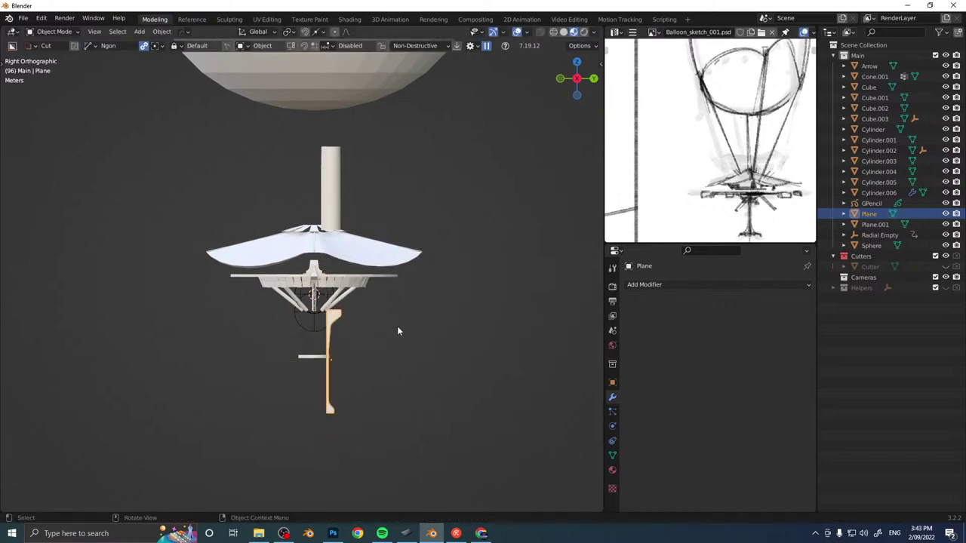
{"action": "key", "text": "g"}
{"action": "key", "text": "y"}
{"action": "key", "text": "z"}
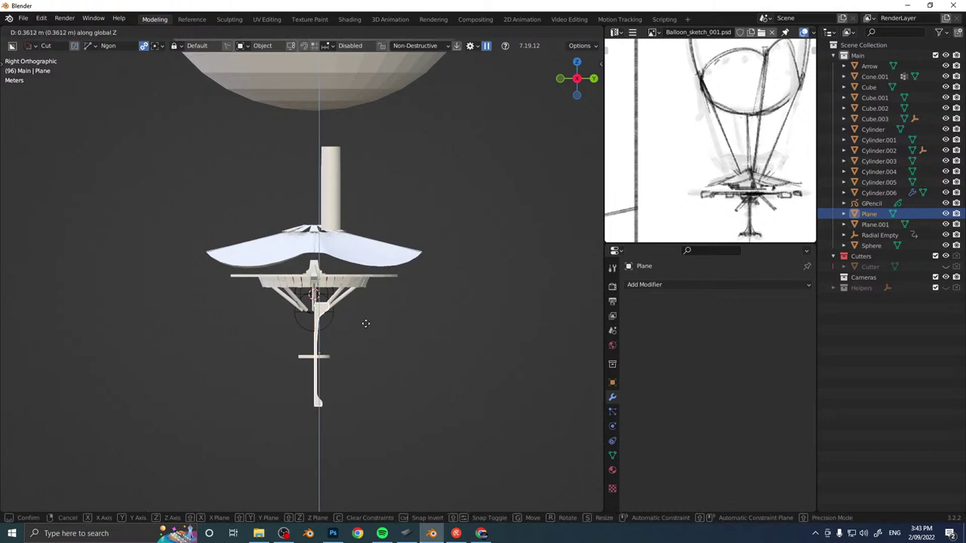
{"action": "left_click", "coordinate": [355, 332]}
{"action": "scroll", "coordinate": [339, 346], "scroll_direction": "up", "scroll_amount": 5}
{"action": "key", "text": "q"}
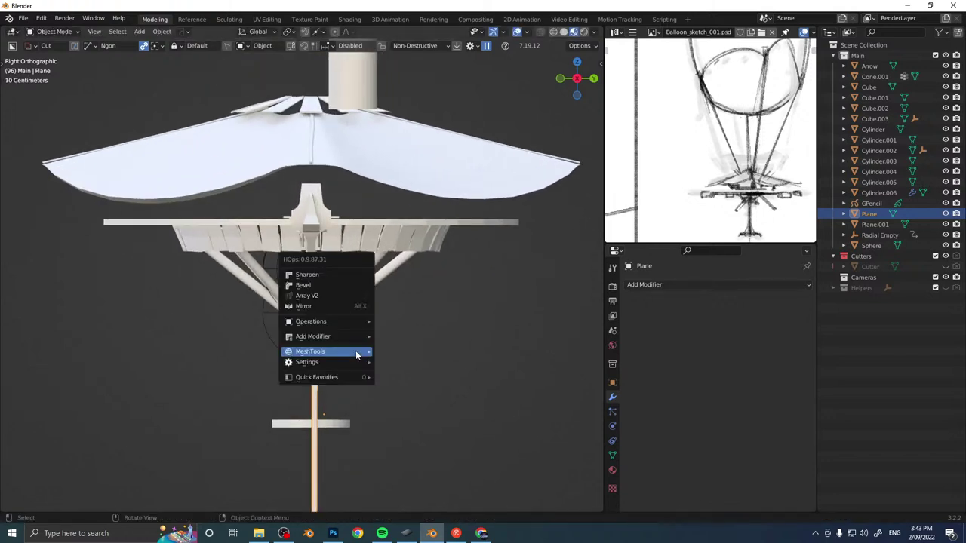
{"action": "key", "text": "Escape"}
{"action": "key", "text": "ctrl+a"}
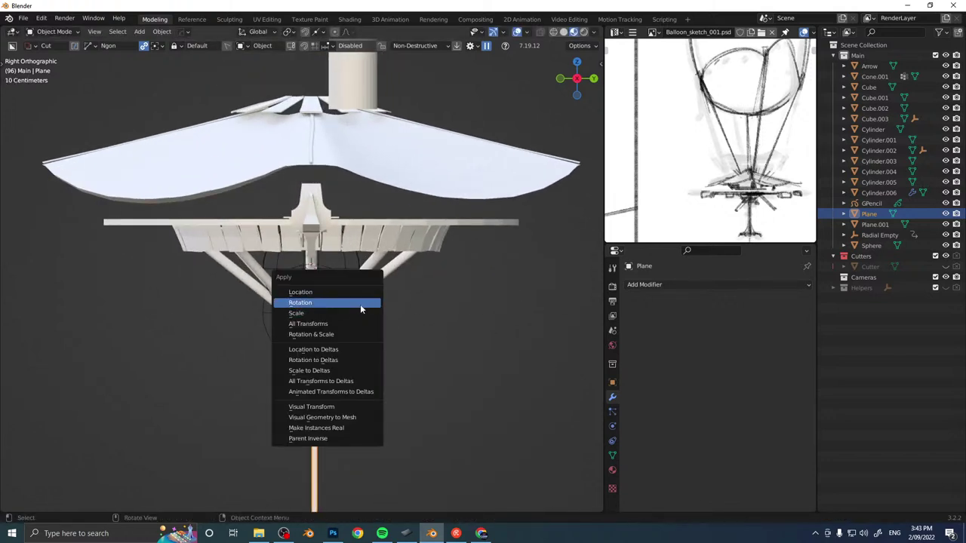
{"action": "key", "text": "Escape"}
{"action": "key", "text": "q"}
{"action": "mouse_move", "coordinate": [360, 306]}
{"action": "left_click", "coordinate": [414, 360]}
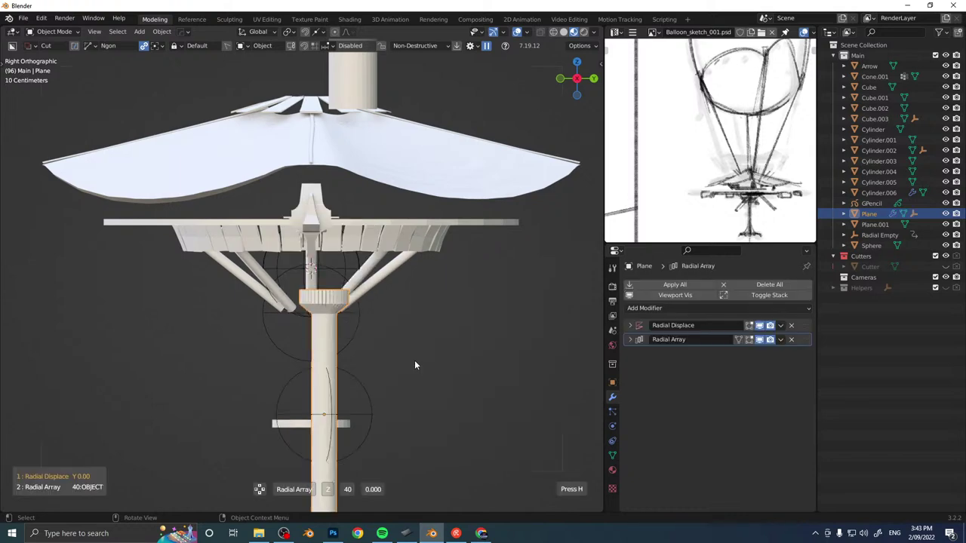
{"action": "key", "text": "c"}
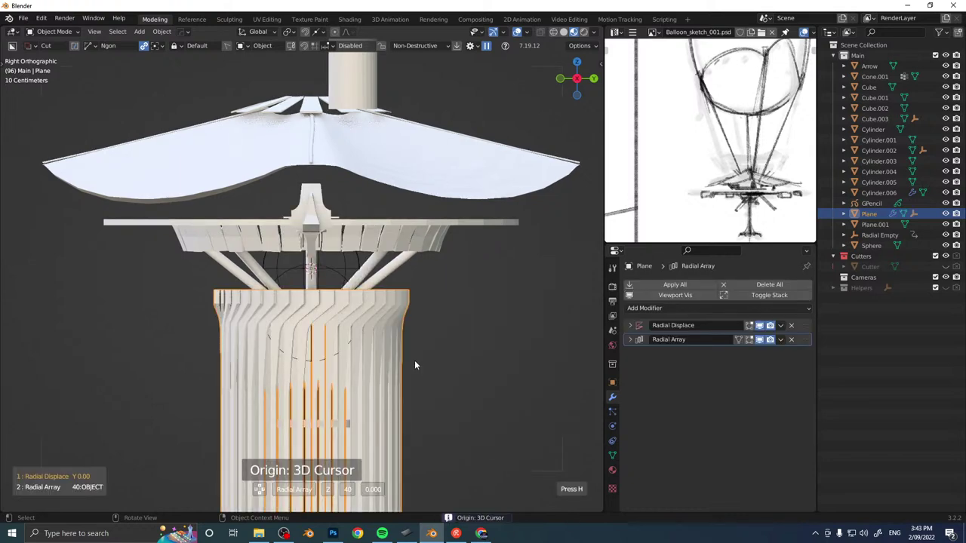
{"action": "scroll", "coordinate": [414, 365], "scroll_direction": "down", "scroll_amount": 20}
{"action": "scroll", "coordinate": [415, 365], "scroll_direction": "down", "scroll_amount": 10}
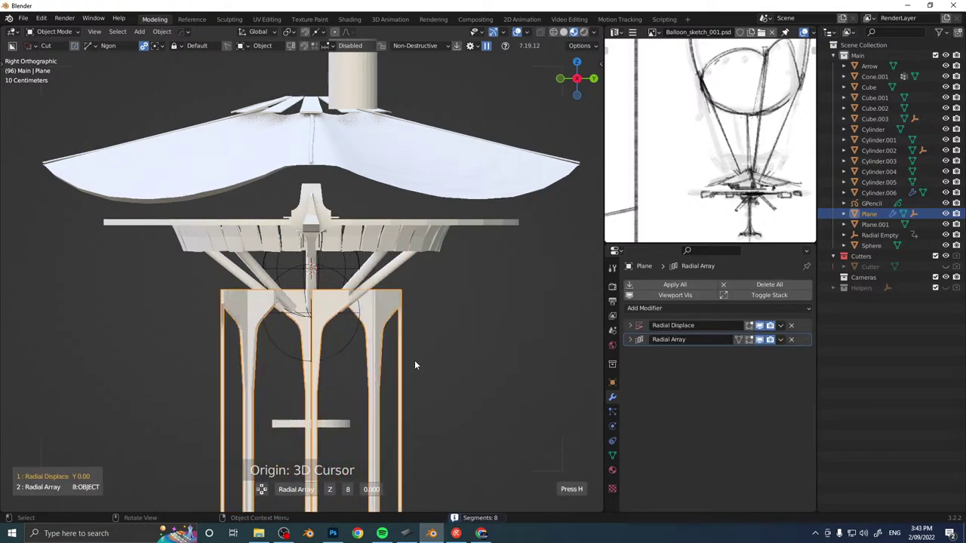
{"action": "key", "text": "Escape"}
Align the shaft profile with the gondola's centre by setting its X and Y location to 0.
{"action": "middle_click_drag", "start_coordinate": [418, 368], "coordinate": [312, 345]}
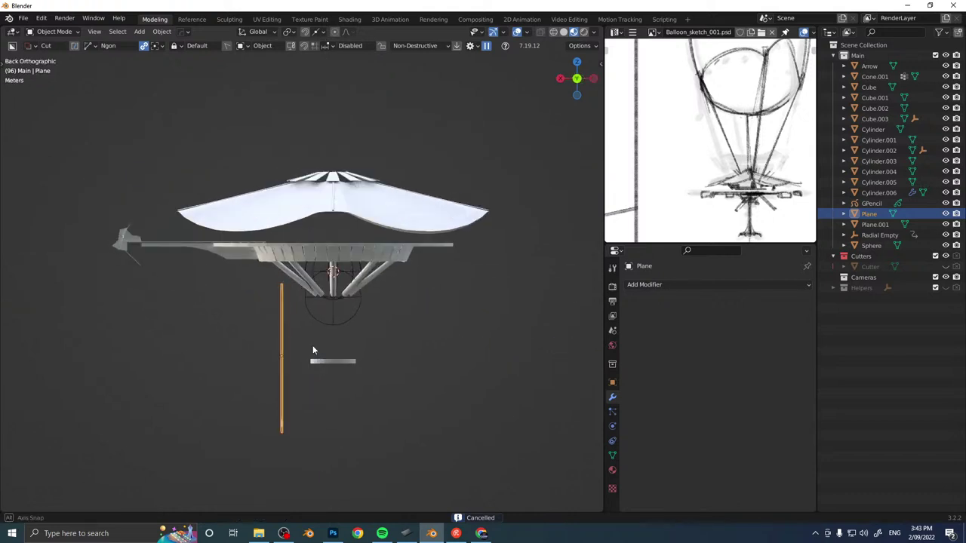
{"action": "key", "text": "g"}
{"action": "key", "text": "x"}
{"action": "left_click", "coordinate": [381, 343]}
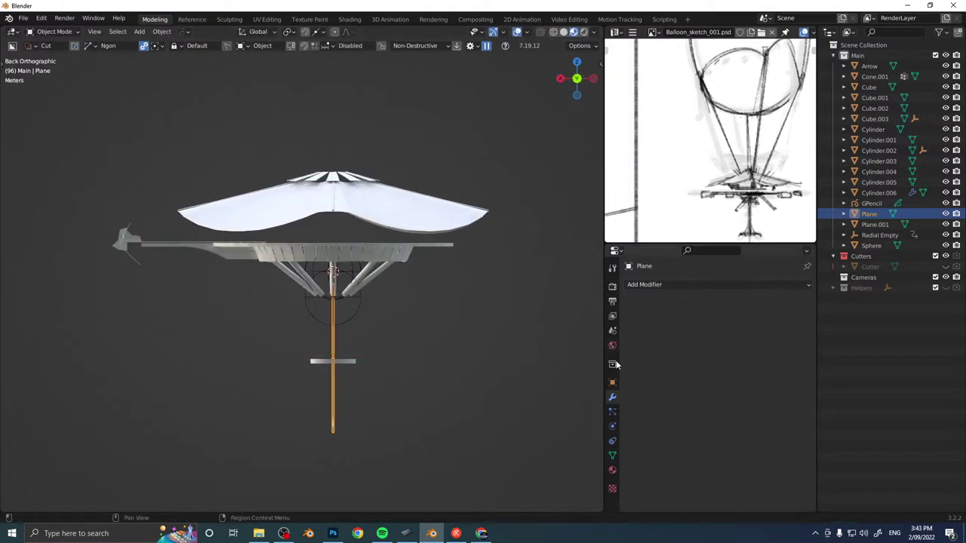
{"action": "left_click", "coordinate": [612, 382]}
{"action": "type", "text": "0"}
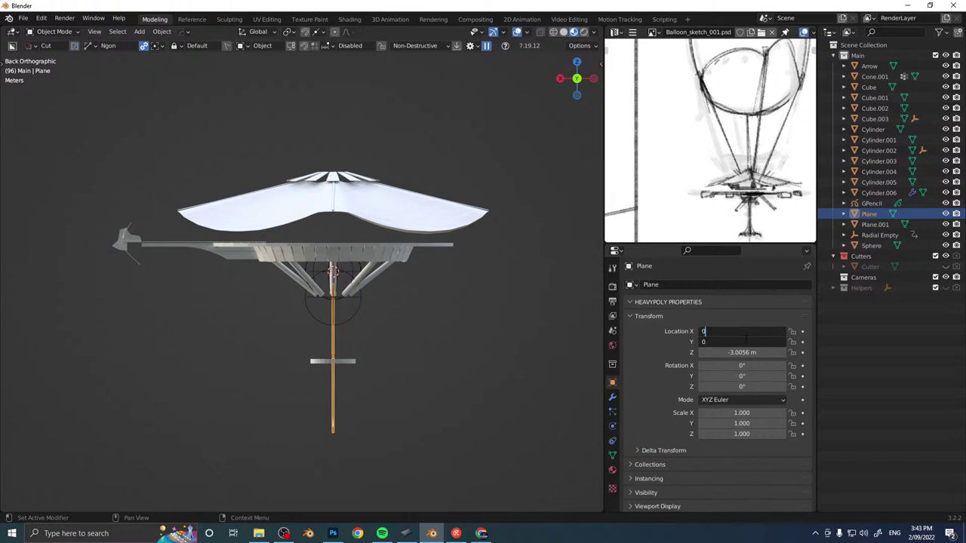
{"action": "key", "text": "Return"}
Offset the shaft profile about 0.39 m along the Y axis in right view.
{"action": "middle_click_drag", "start_coordinate": [460, 320], "coordinate": [484, 320]}
{"action": "key", "text": "g"}
{"action": "key", "text": "y"}
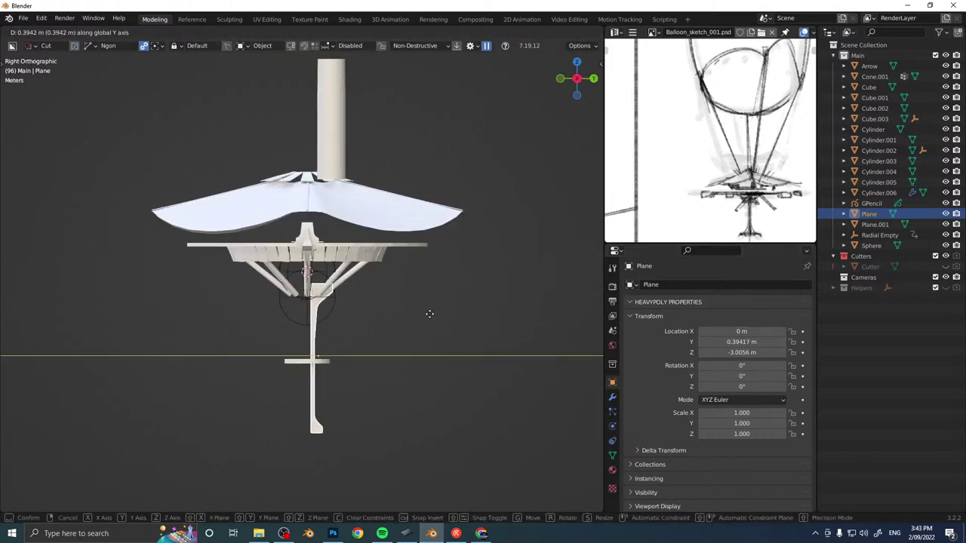
{"action": "left_click", "coordinate": [430, 314]}
Add a radial array to the shaft profile around the 3D cursor with 4 segments about Z.
{"action": "key", "text": "q"}
{"action": "mouse_move", "coordinate": [431, 315]}
{"action": "left_click", "coordinate": [464, 366]}
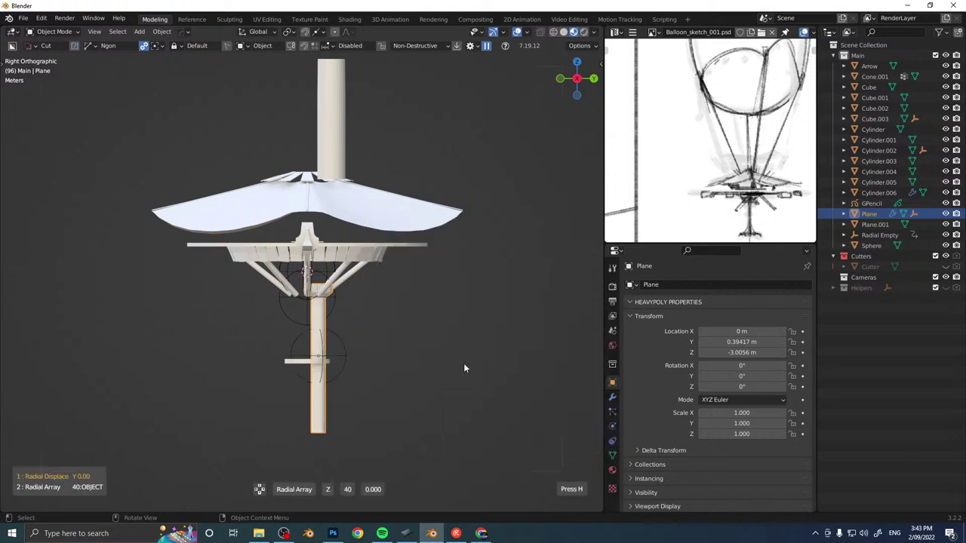
{"action": "key", "text": "c"}
{"action": "scroll", "coordinate": [464, 365], "scroll_direction": "down", "scroll_amount": 10}
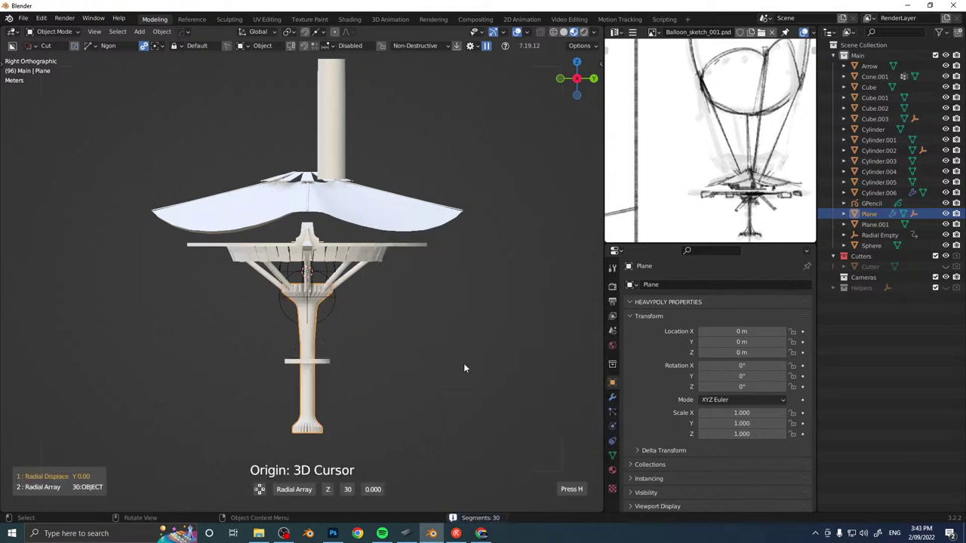
{"action": "scroll", "coordinate": [464, 368], "scroll_direction": "down", "scroll_amount": 20}
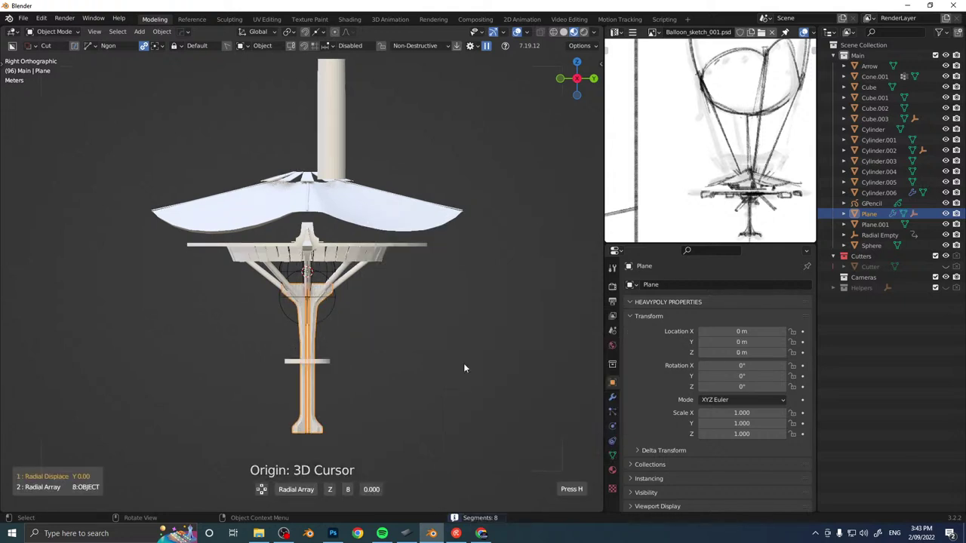
{"action": "scroll", "coordinate": [464, 368], "scroll_direction": "down", "scroll_amount": 4}
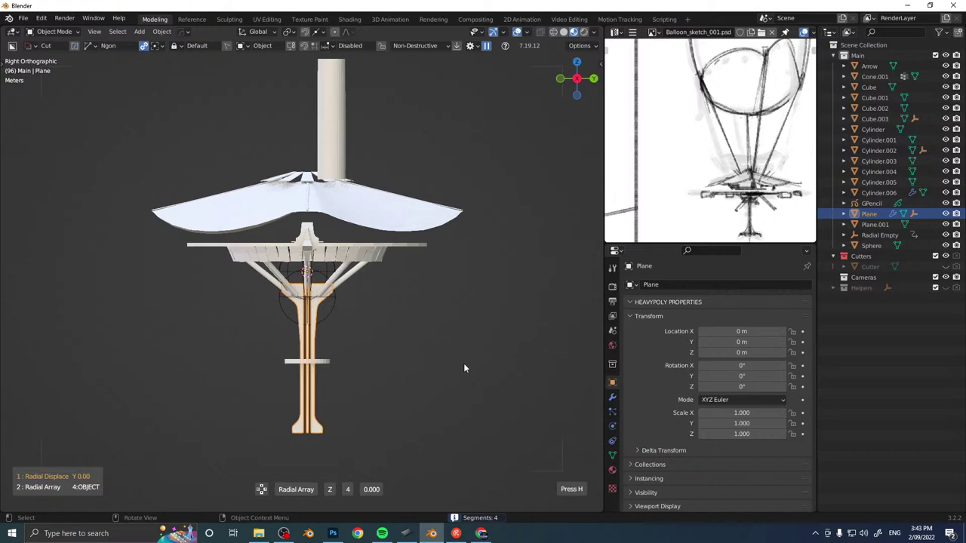
{"action": "left_click", "coordinate": [465, 369]}
Duplicate the gondola's outer deck ring in Edit Mode, scale the copy down and place it around the shaft's upper part.
{"action": "middle_click_drag", "start_coordinate": [464, 368], "coordinate": [361, 220]}
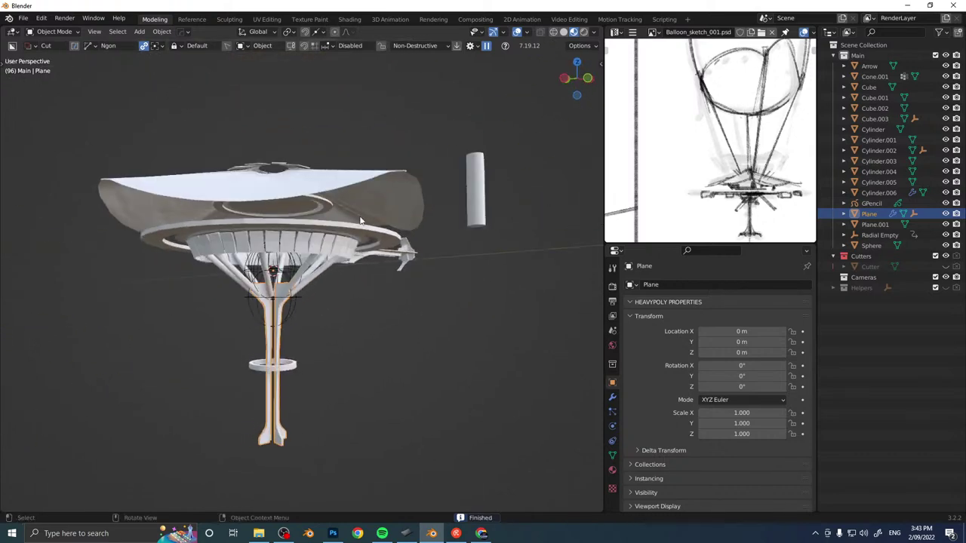
{"action": "left_click", "coordinate": [360, 220]}
{"action": "key", "text": "Tab"}
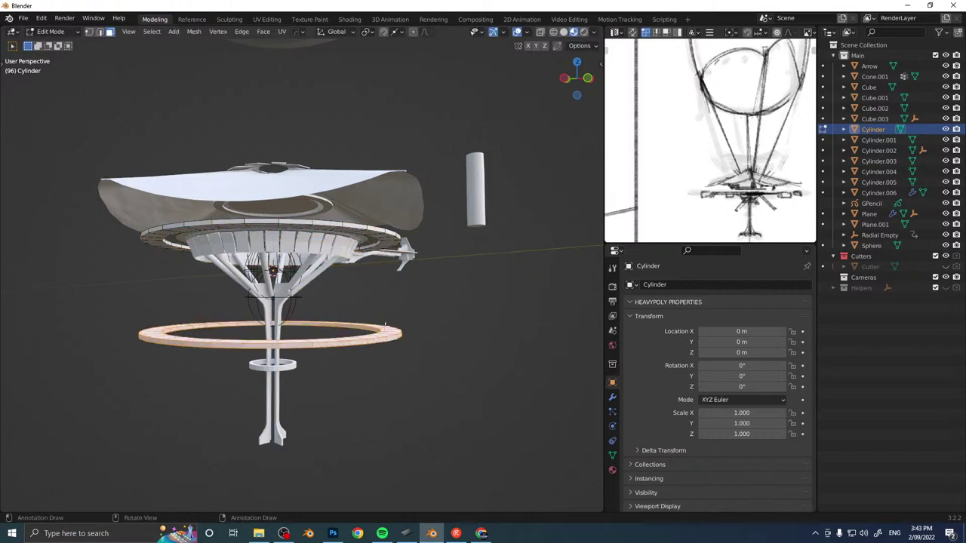
{"action": "key", "text": "s"}
{"action": "left_click", "coordinate": [328, 320]}
{"action": "key", "text": "g"}
{"action": "key", "text": "z"}
{"action": "left_click", "coordinate": [327, 302]}
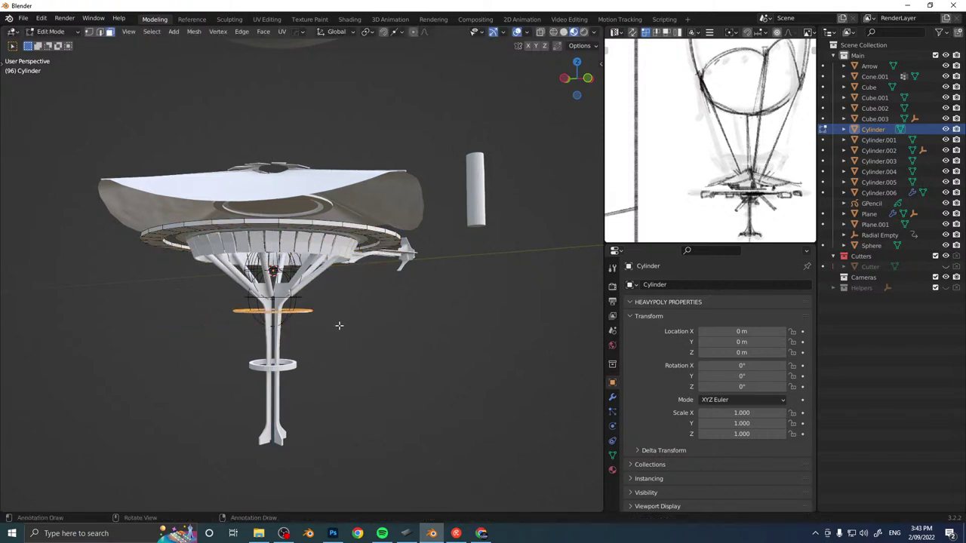
Separate the small ring into its own object and raise it to where the struts meet the shaft.
{"action": "key", "text": "p"}
{"action": "left_click", "coordinate": [287, 325]}
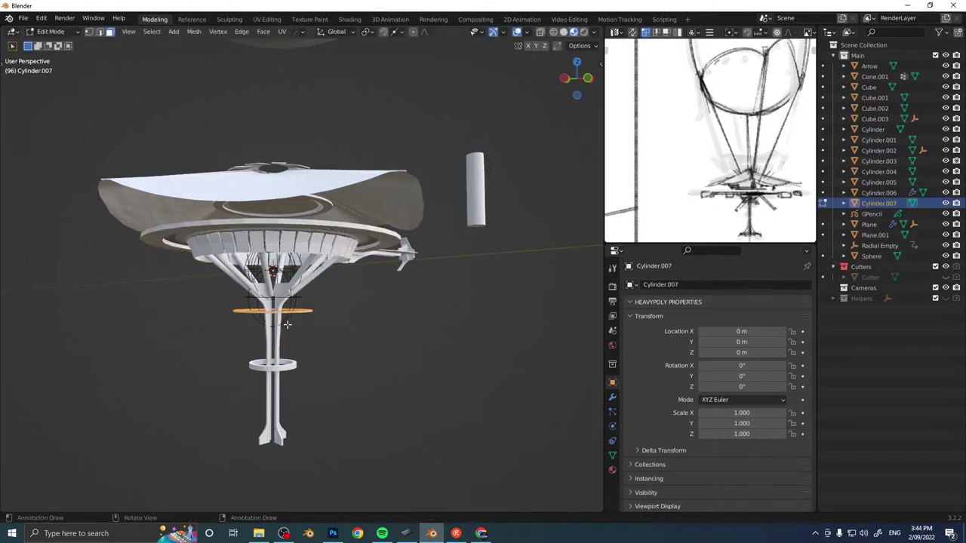
{"action": "key", "text": "Tab"}
{"action": "middle_click_drag", "start_coordinate": [315, 299], "coordinate": [295, 312]}
{"action": "key", "text": "g"}
{"action": "key", "text": "z"}
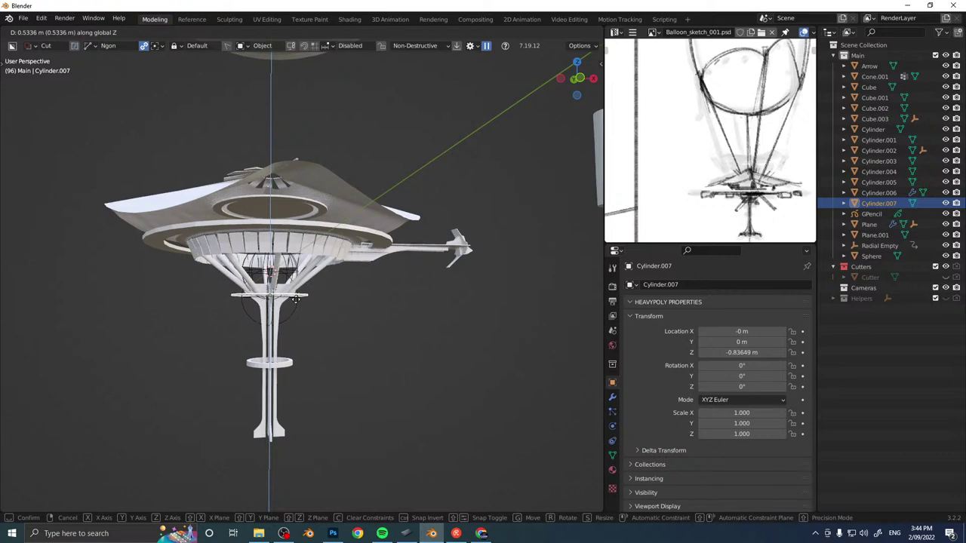
{"action": "left_click", "coordinate": [296, 300]}
Duplicate the small ring, shrink the copy slightly and position it just below the original at about Z -0.94 m.
{"action": "scroll", "coordinate": [299, 303], "scroll_direction": "up", "scroll_amount": 8}
{"action": "key", "text": "shift+d"}
{"action": "key", "text": "z"}
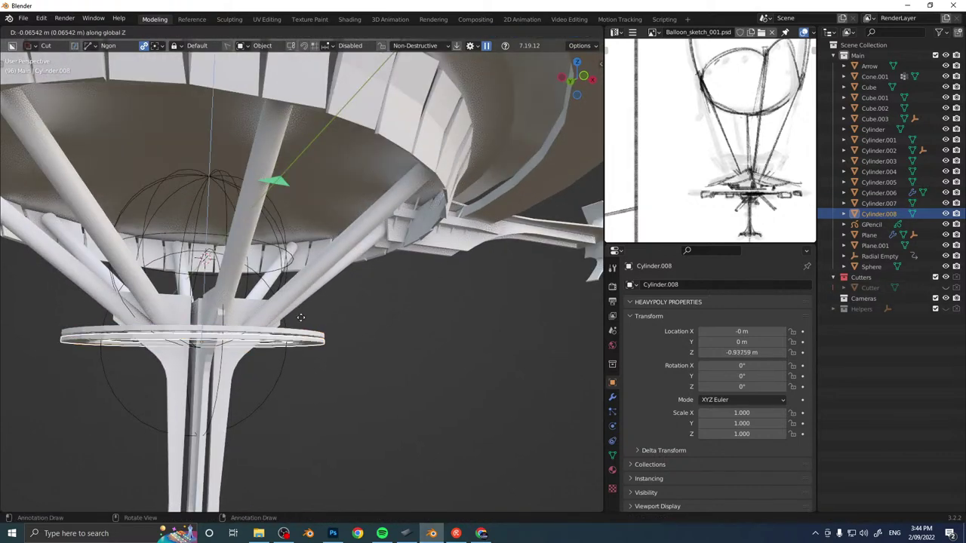
{"action": "left_click", "coordinate": [356, 300]}
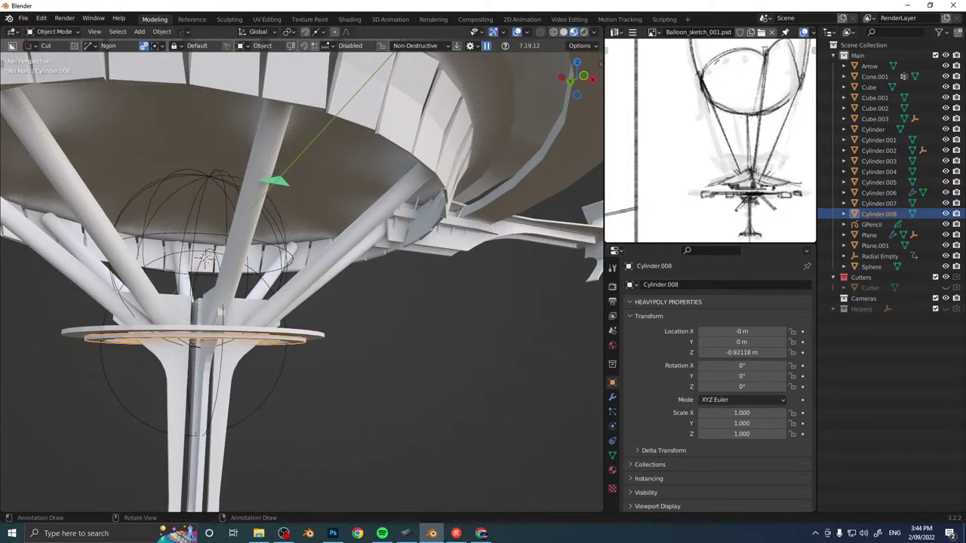
{"action": "key", "text": "g"}
{"action": "key", "text": "z"}
{"action": "left_click", "coordinate": [377, 297]}
Duplicate the lower small ring and raise the copy between the struts to about Z -0.21 m.
{"action": "middle_click_drag", "start_coordinate": [325, 310], "coordinate": [286, 320]}
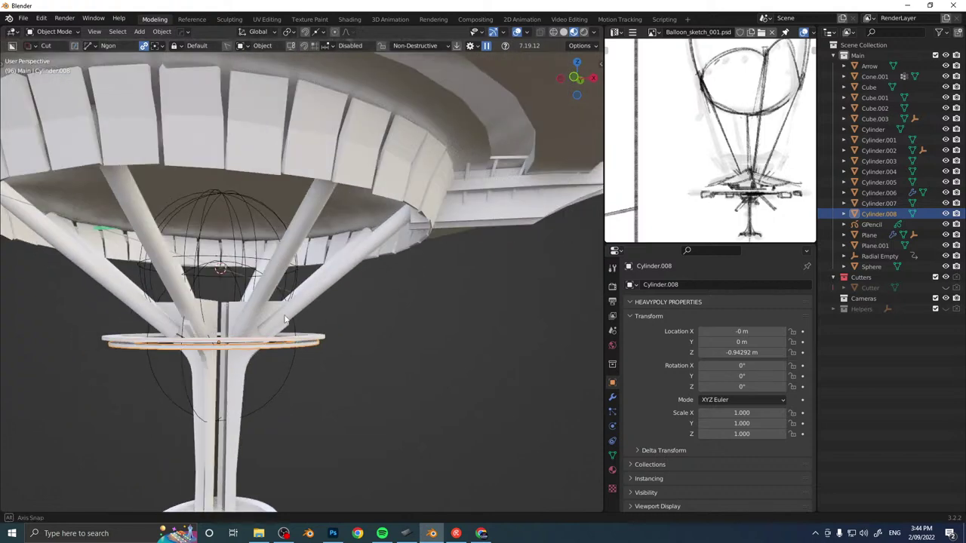
{"action": "key", "text": "shift+d"}
{"action": "key", "text": "z"}
{"action": "left_click", "coordinate": [298, 268]}
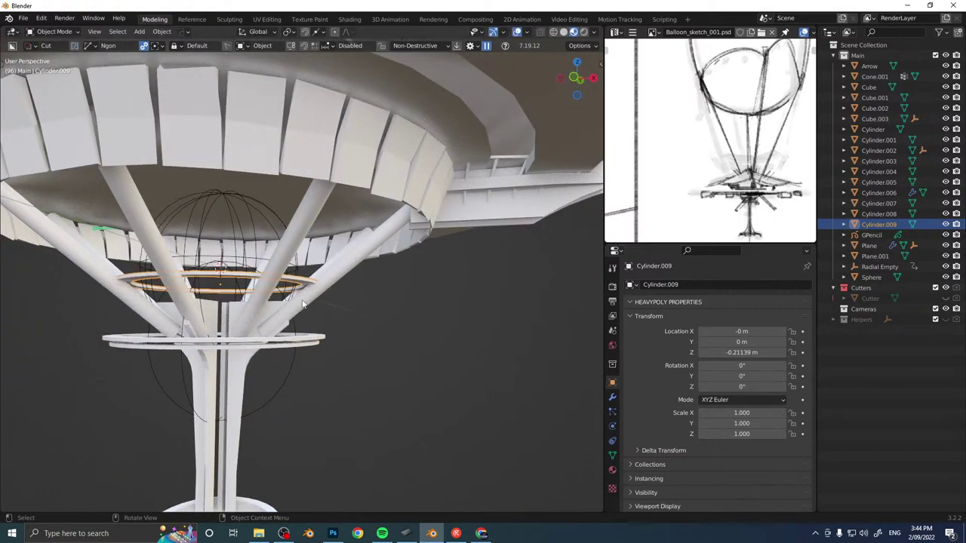
Raise the ring between the slanted struts vertically to about Z 0.03 m.
{"action": "key", "text": "g"}
{"action": "key", "text": "z"}
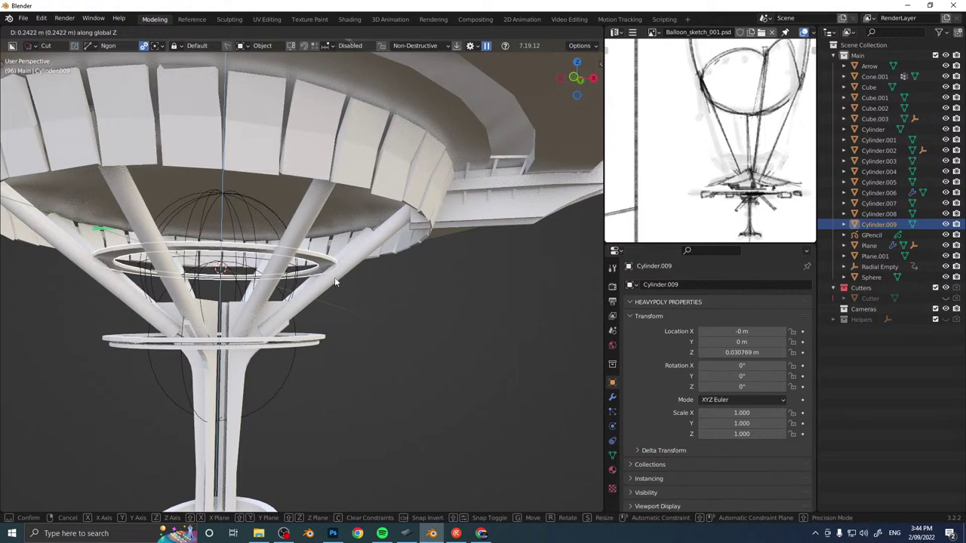
{"action": "left_click", "coordinate": [334, 277]}
{"action": "left_click", "coordinate": [400, 323]}
Duplicate the ring around the middle of the shaft, raise the copy to about Z -2.68 m and shrink it to fit the shaft.
{"action": "scroll", "coordinate": [400, 323], "scroll_direction": "down", "scroll_amount": 5}
{"action": "middle_click_drag", "start_coordinate": [428, 309], "coordinate": [348, 296]}
{"action": "scroll", "coordinate": [332, 324], "scroll_direction": "up", "scroll_amount": 5}
{"action": "middle_click_drag", "start_coordinate": [271, 391], "coordinate": [343, 267], "text": "shift"}
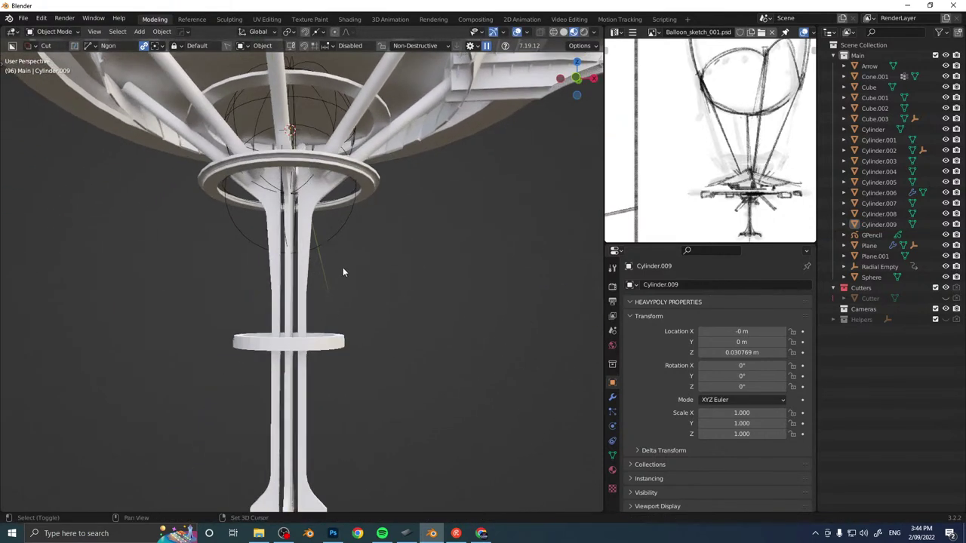
{"action": "left_click", "coordinate": [340, 341]}
{"action": "key", "text": "shift+d"}
{"action": "key", "text": "z"}
{"action": "left_click", "coordinate": [354, 305]}
{"action": "key", "text": "s"}
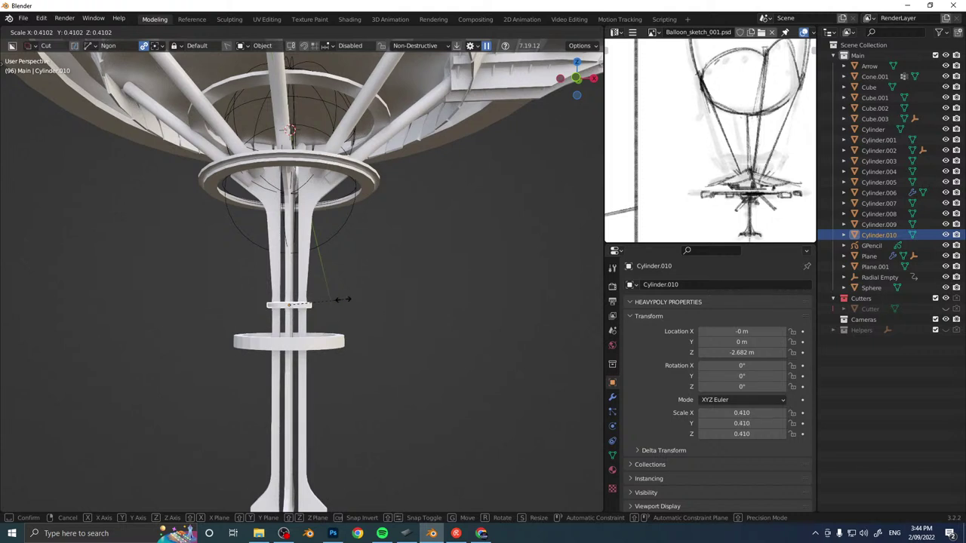
{"action": "left_click", "coordinate": [325, 298]}
Place two vertical copies of the small shaft ring, one near the shaft's top at about Z -1.21 m and one just above its flared foot.
{"action": "key", "text": "shift+d"}
{"action": "key", "text": "z"}
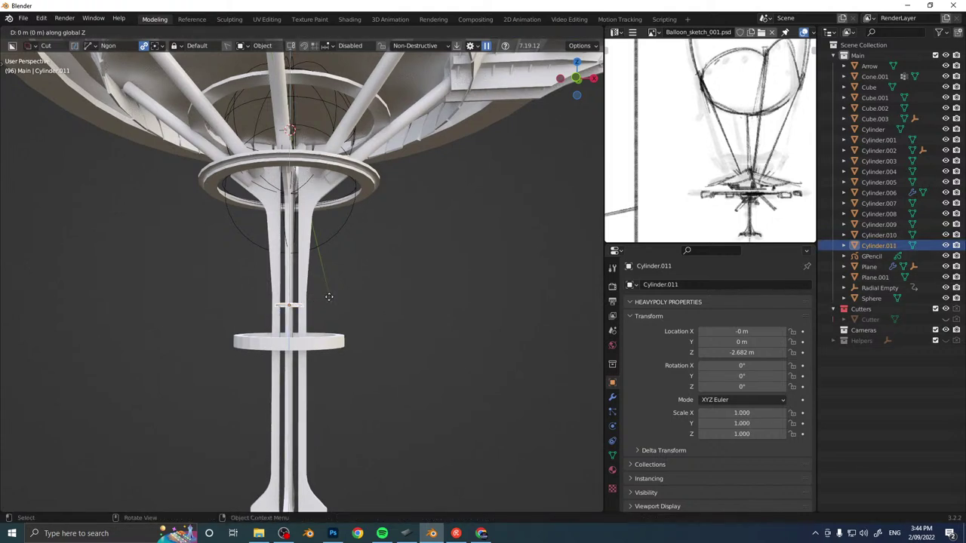
{"action": "left_click", "coordinate": [344, 200]}
{"action": "scroll", "coordinate": [327, 268], "scroll_direction": "down", "scroll_amount": 2}
{"action": "key", "text": "shift+d"}
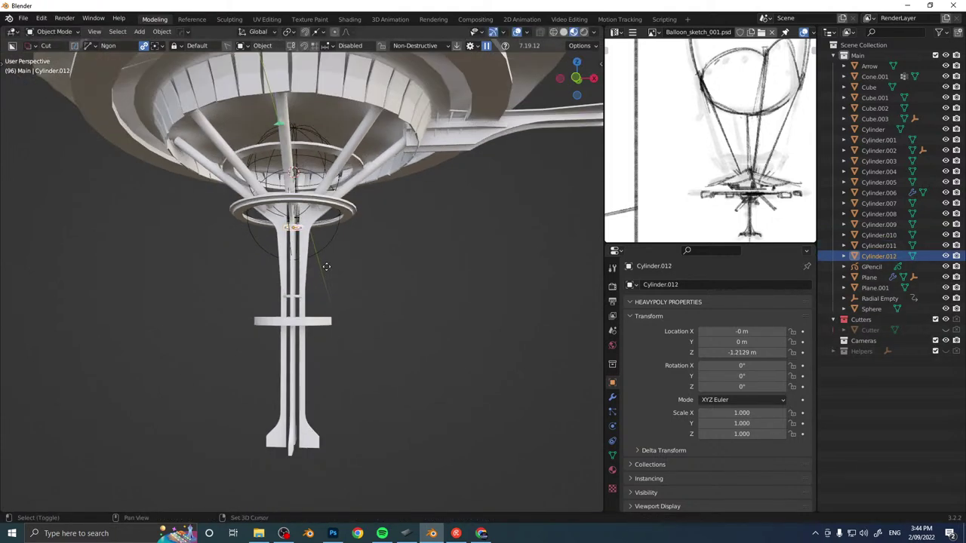
{"action": "key", "text": "z"}
{"action": "left_click", "coordinate": [324, 420]}
Duplicate the lowest shaft ring, lower the copy into the flared foot at about Z -5.54 m and enlarge it.
{"action": "key", "text": "shift+d"}
{"action": "key", "text": "z"}
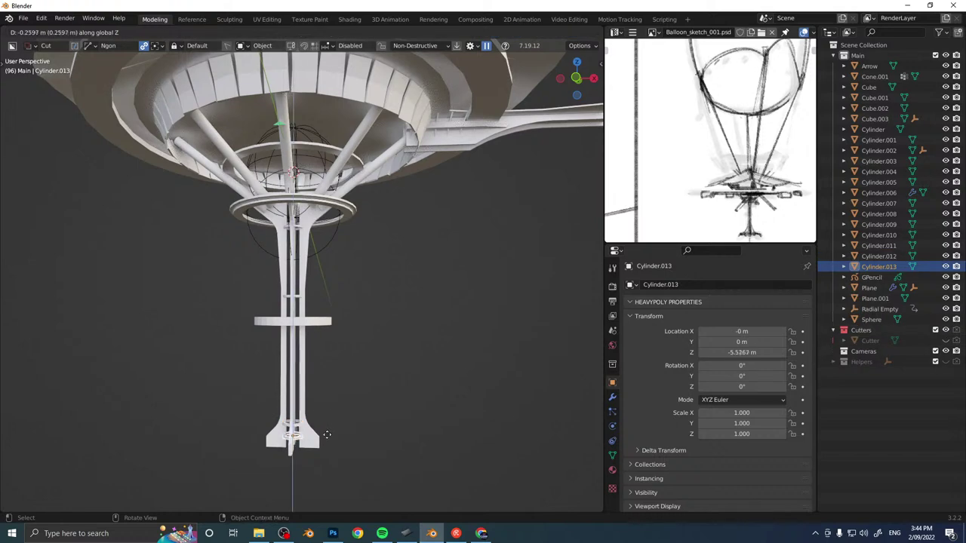
{"action": "left_click", "coordinate": [324, 430]}
{"action": "key", "text": "s"}
{"action": "left_click", "coordinate": [370, 428]}
{"action": "middle_click_drag", "start_coordinate": [347, 442], "coordinate": [351, 392], "text": "shift"}
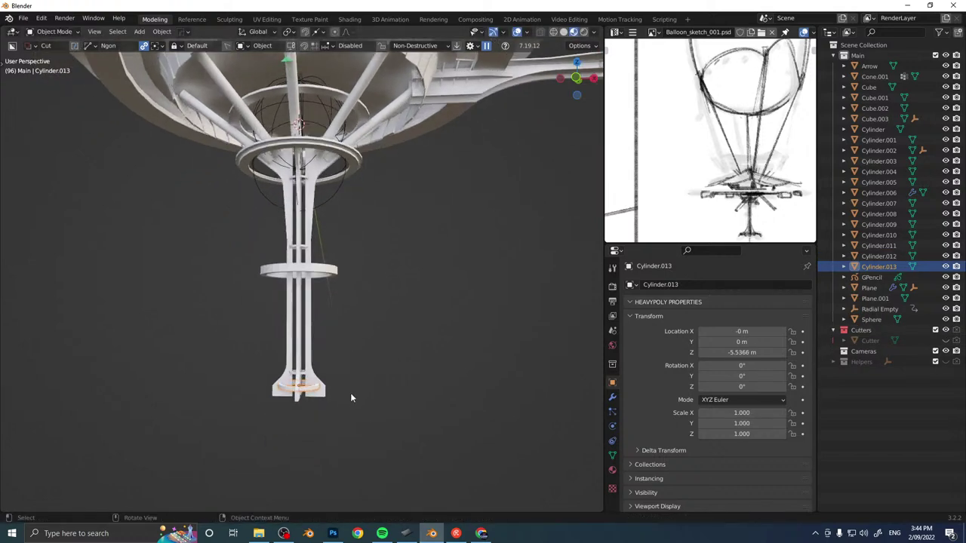
Duplicate the slatted crown on top of the roof, lower the copy below the shaft to about Z -8.20 m and shrink it.
{"action": "scroll", "coordinate": [330, 181], "scroll_direction": "down", "scroll_amount": 5}
{"action": "middle_click_drag", "start_coordinate": [322, 166], "coordinate": [321, 212]}
{"action": "left_click", "coordinate": [308, 141]}
{"action": "key", "text": "shift+d"}
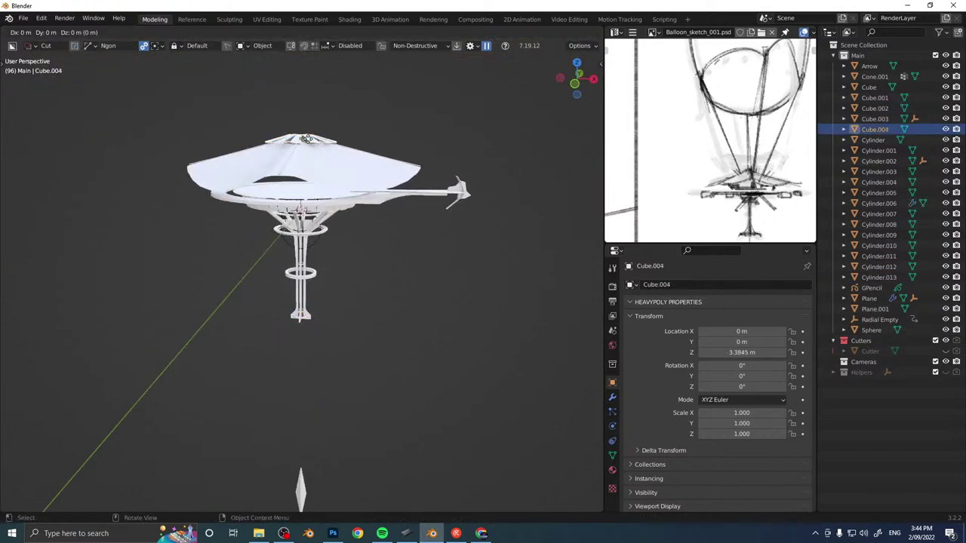
{"action": "key", "text": "z"}
{"action": "left_click", "coordinate": [404, 354]}
{"action": "key", "text": "s"}
{"action": "left_click", "coordinate": [310, 343]}
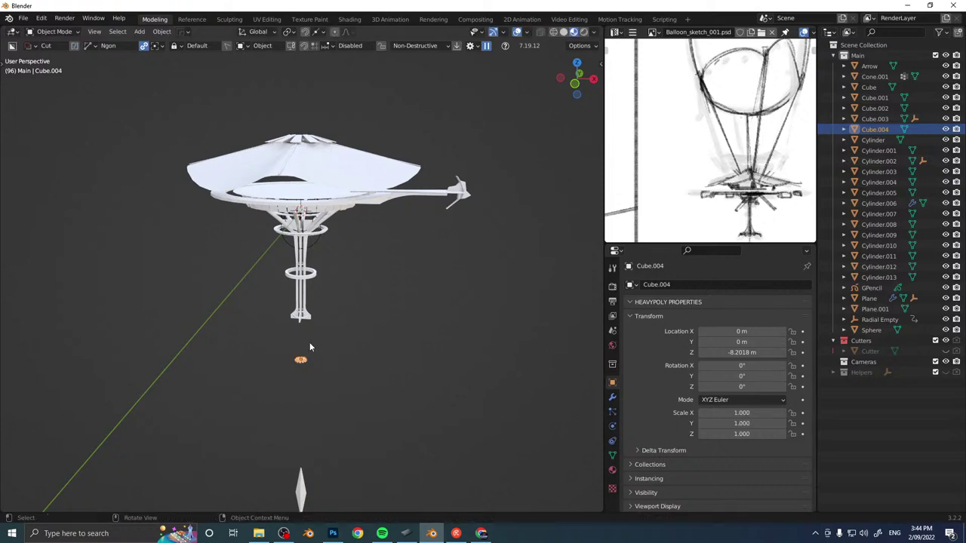
Mirror the crown copy along Z and raise it to about Z -6.30 m, just beneath the shaft's foot.
{"action": "key", "text": "ctrl+m"}
{"action": "key", "text": "z"}
{"action": "left_click", "coordinate": [309, 343]}
{"action": "scroll", "coordinate": [313, 343], "scroll_direction": "up", "scroll_amount": 4}
{"action": "middle_click_drag", "start_coordinate": [349, 381], "coordinate": [345, 356]}
{"action": "key", "text": "g"}
{"action": "key", "text": "z"}
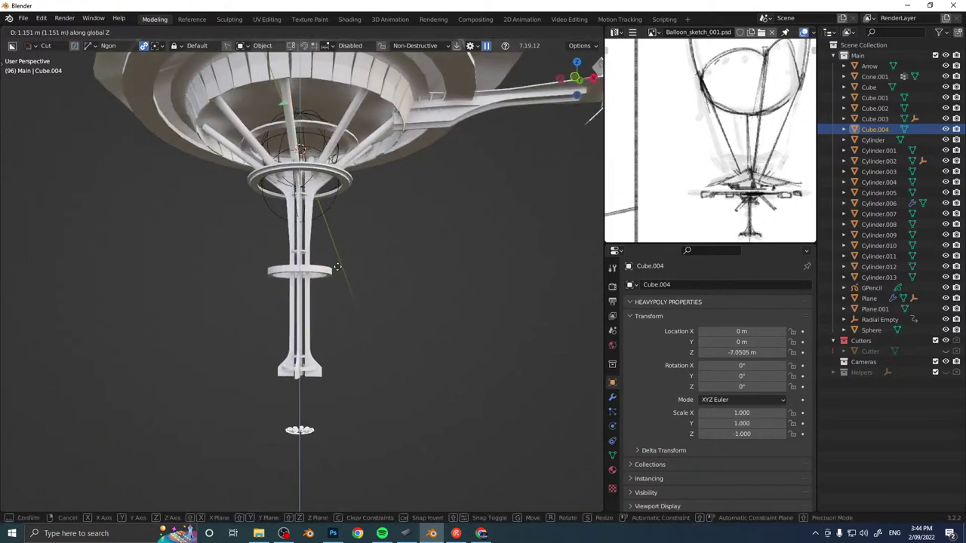
{"action": "left_click", "coordinate": [331, 349]}
Stretch the mirrored crown copy along Z and enlarge it overall.
{"action": "key", "text": "s"}
{"action": "key", "text": "z"}
{"action": "left_click", "coordinate": [379, 365]}
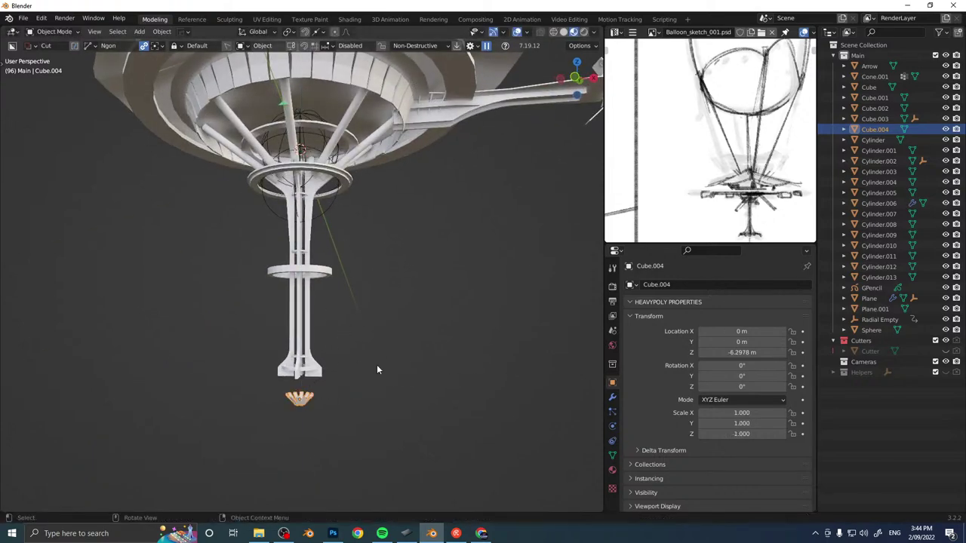
{"action": "key", "text": "s"}
{"action": "left_click", "coordinate": [403, 364]}
Raise the stretched crown copy to about Z -5.74 m around the shaft's foot and scale it up slightly.
{"action": "key", "text": "g"}
{"action": "key", "text": "z"}
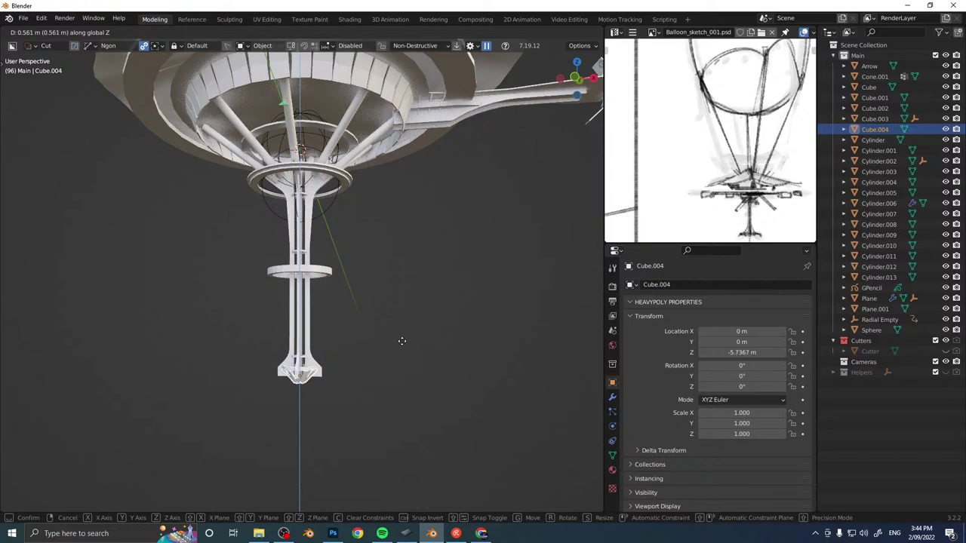
{"action": "left_click", "coordinate": [396, 342]}
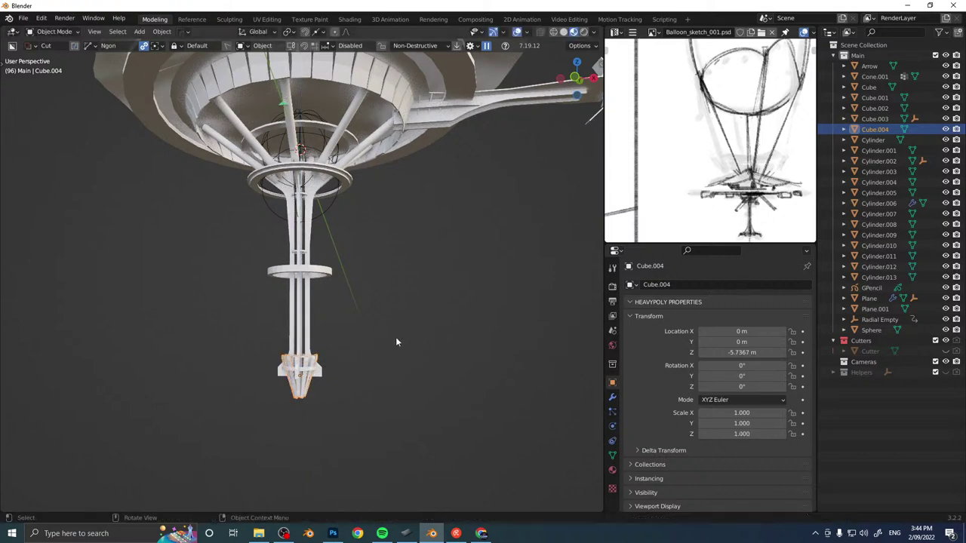
{"action": "key", "text": "s"}
{"action": "right_click", "coordinate": [408, 335]}
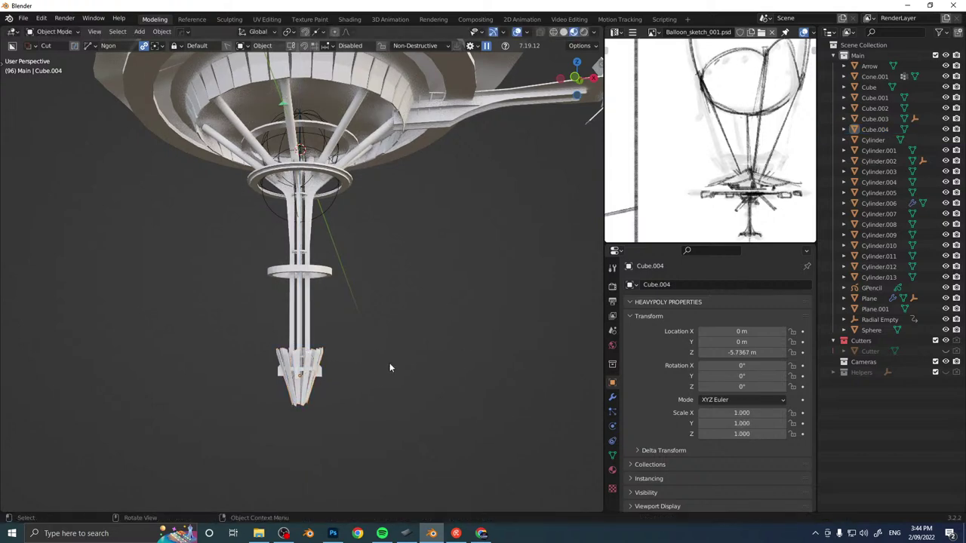
Apply the side arm's transforms and repeat it with a Radial Array of 4 around the Z axis at the 3D cursor.
{"action": "middle_click_drag", "start_coordinate": [406, 362], "coordinate": [359, 263]}
{"action": "left_click", "coordinate": [243, 268]}
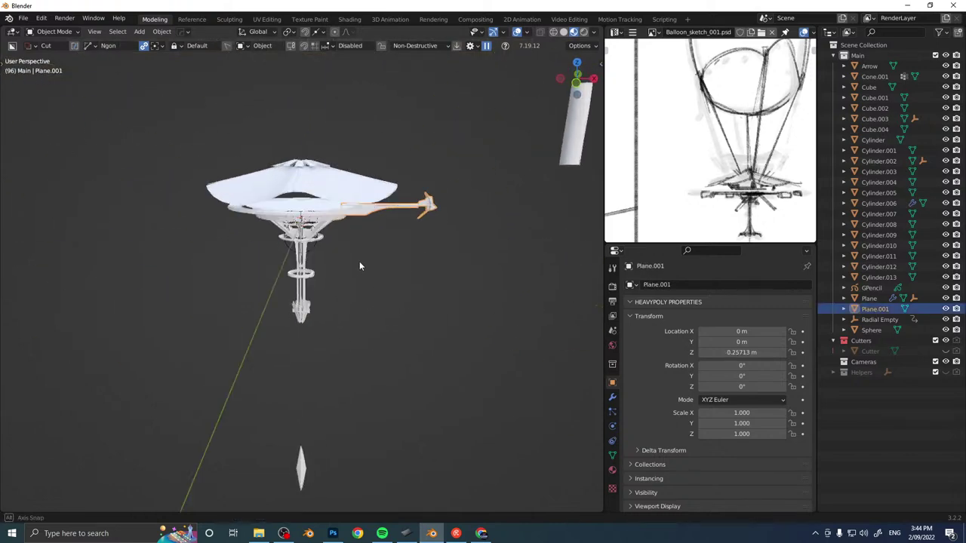
{"action": "key", "text": "ctrl+a"}
{"action": "left_click", "coordinate": [359, 262]}
{"action": "key", "text": "q"}
{"action": "mouse_move", "coordinate": [373, 262]}
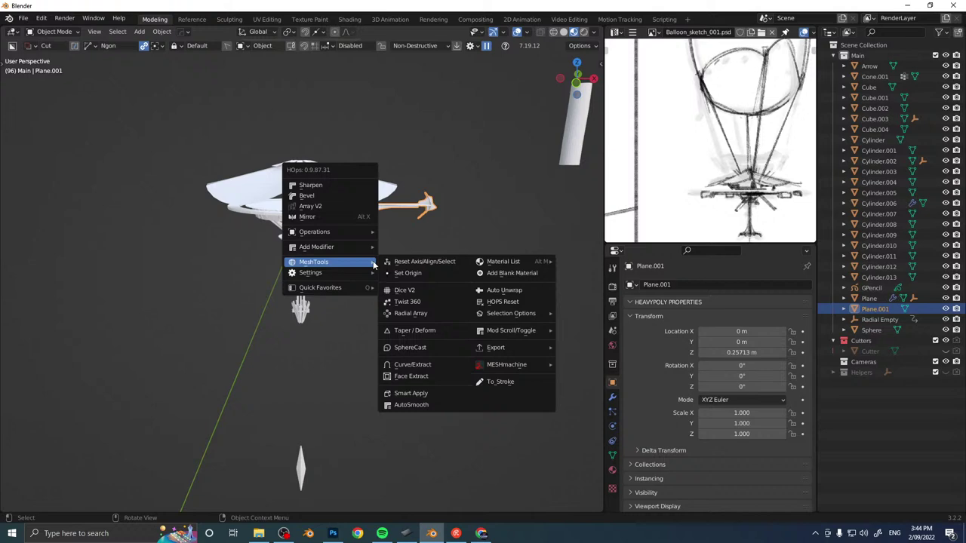
{"action": "left_click", "coordinate": [403, 314]}
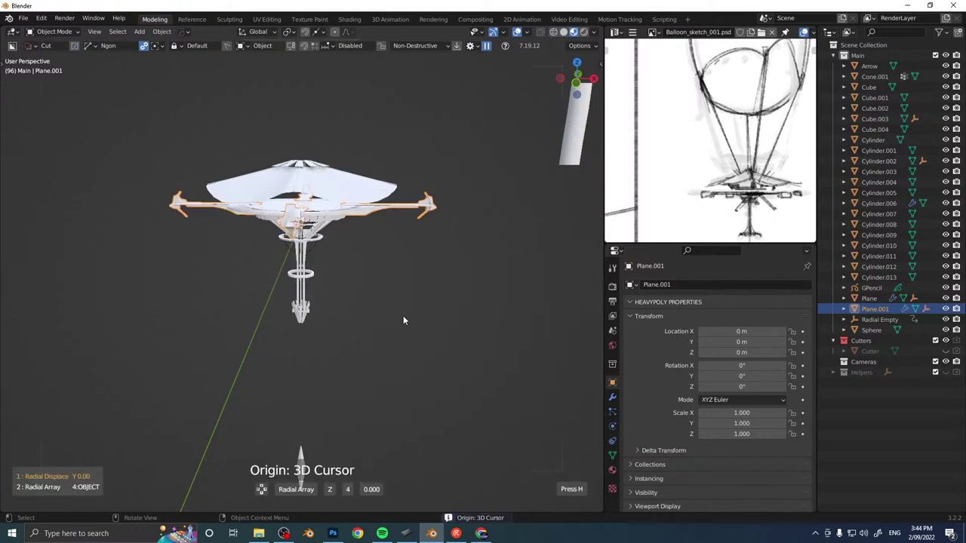
{"action": "left_click", "coordinate": [403, 315]}
Add a subdivision surface to the balloon sphere to smooth it.
{"action": "middle_click_drag", "start_coordinate": [465, 268], "coordinate": [200, 305]}
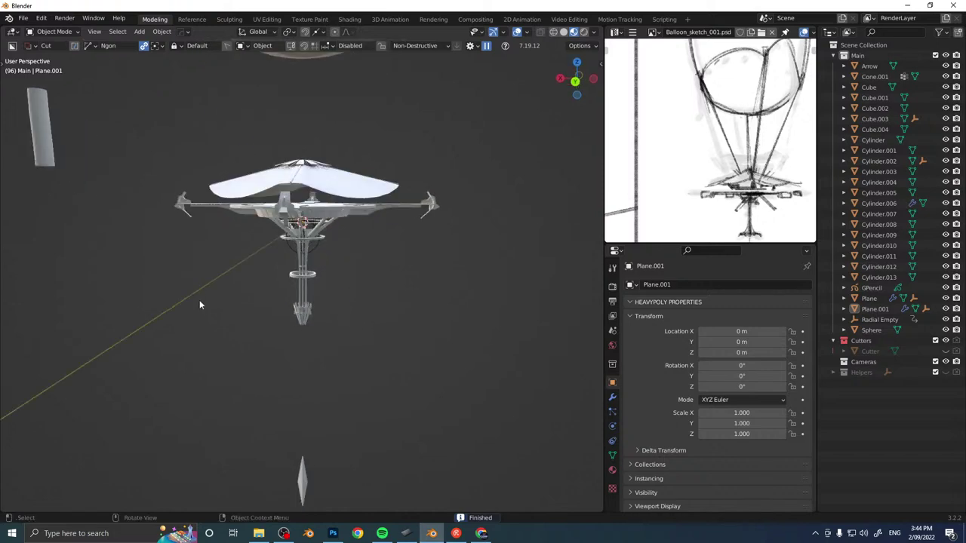
{"action": "middle_click_drag", "start_coordinate": [282, 319], "coordinate": [378, 253]}
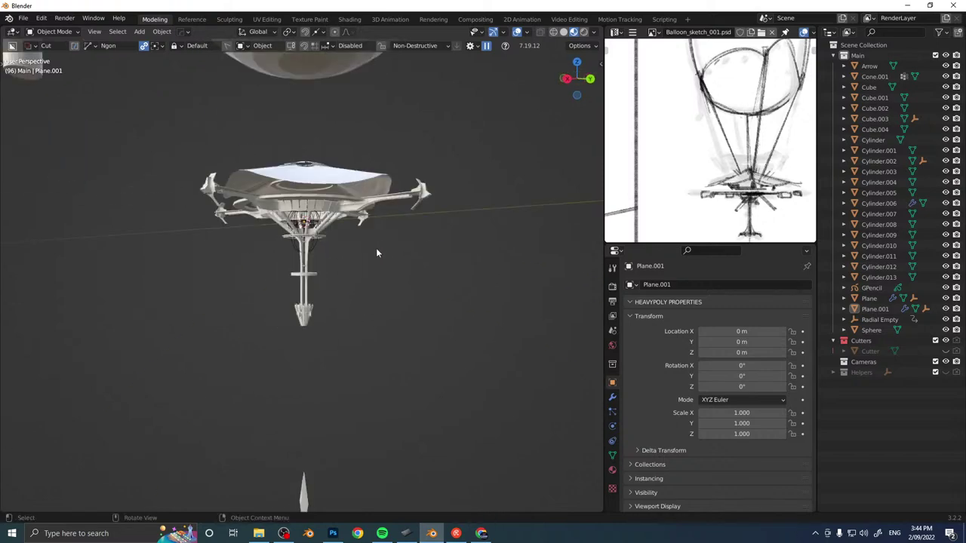
{"action": "middle_click_drag", "start_coordinate": [291, 209], "coordinate": [400, 233]}
{"action": "left_click", "coordinate": [312, 228]}
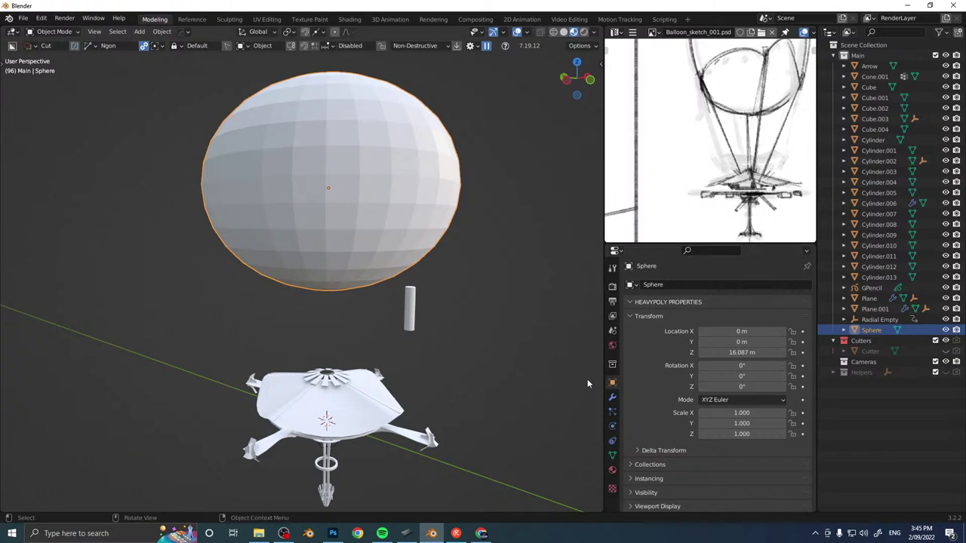
{"action": "key", "text": "Tab"}
{"action": "left_click", "coordinate": [390, 250]}
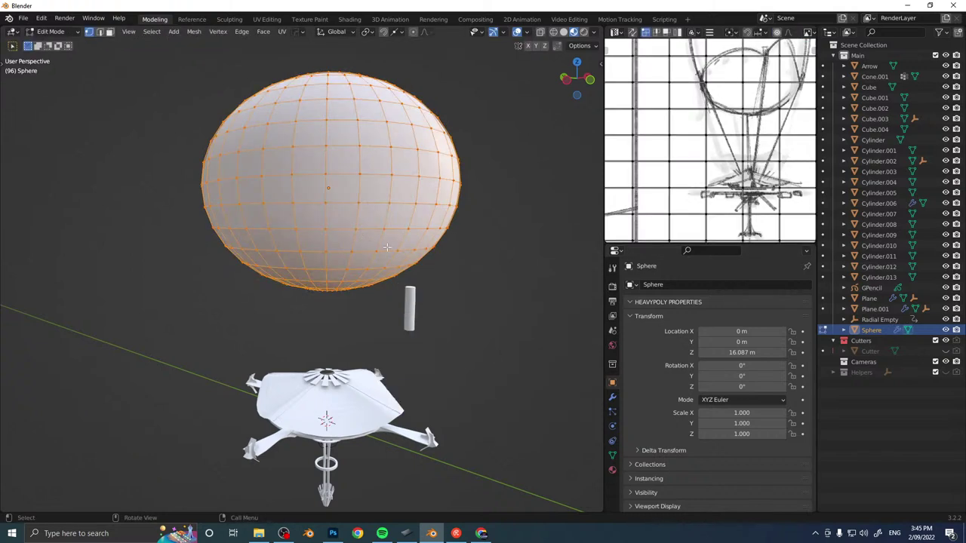
{"action": "key", "text": "Tab"}
Set the balloon subdivision's viewport and render levels to 1 and apply the modifier.
{"action": "left_click", "coordinate": [612, 397]}
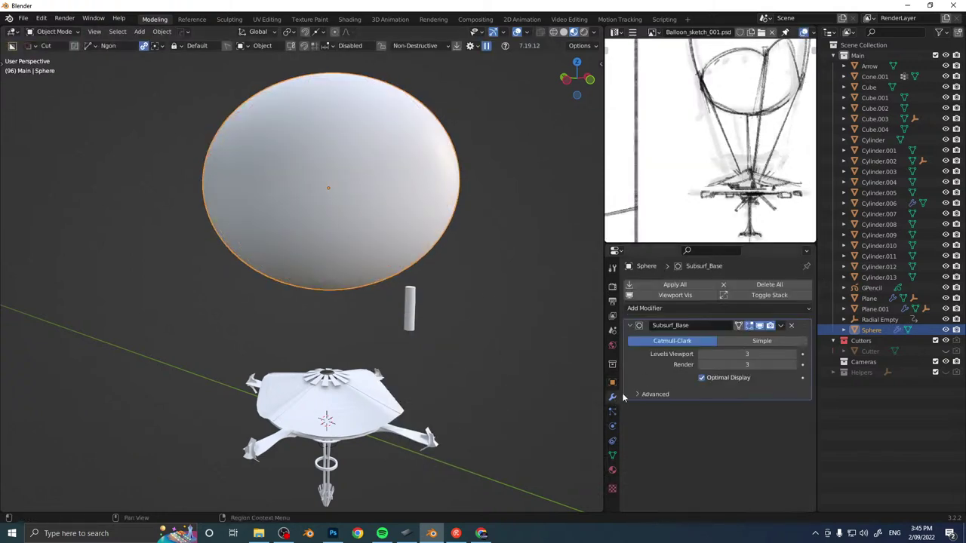
{"action": "left_click", "coordinate": [703, 356]}
{"action": "left_click", "coordinate": [703, 365]}
{"action": "left_click", "coordinate": [703, 356]}
{"action": "left_click", "coordinate": [703, 364]}
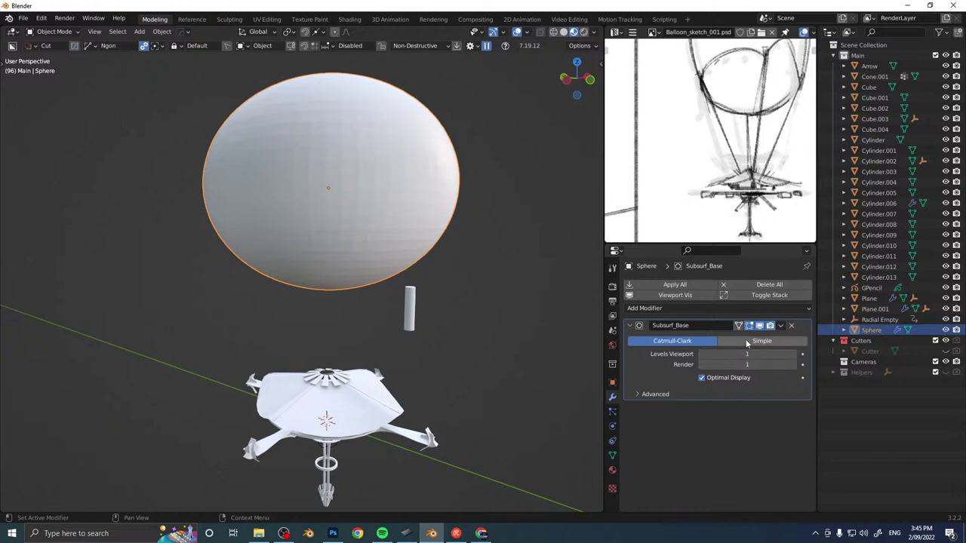
{"action": "left_click", "coordinate": [675, 285]}
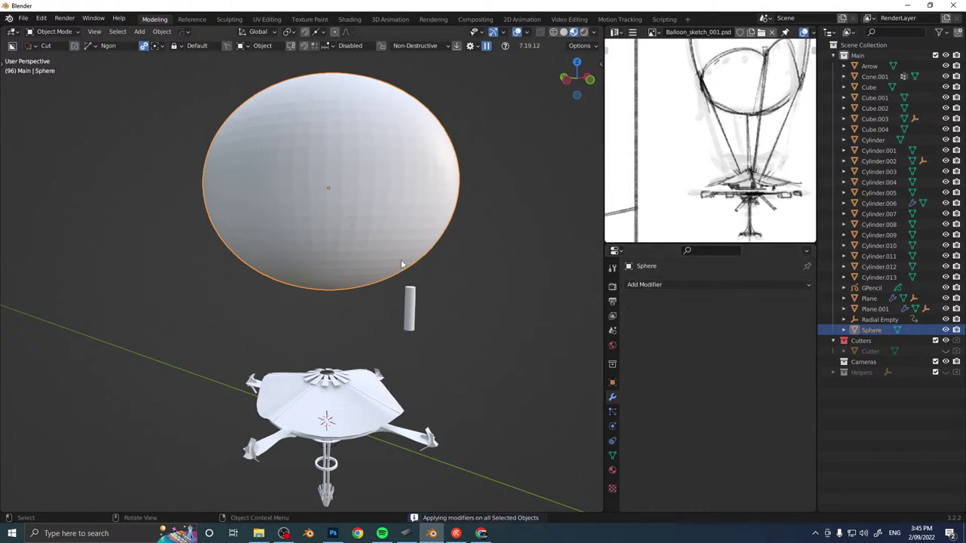
Enlarge the balloon and flatten it along Z into a wider ellipsoid.
{"action": "scroll", "coordinate": [391, 205], "scroll_direction": "down", "scroll_amount": 3}
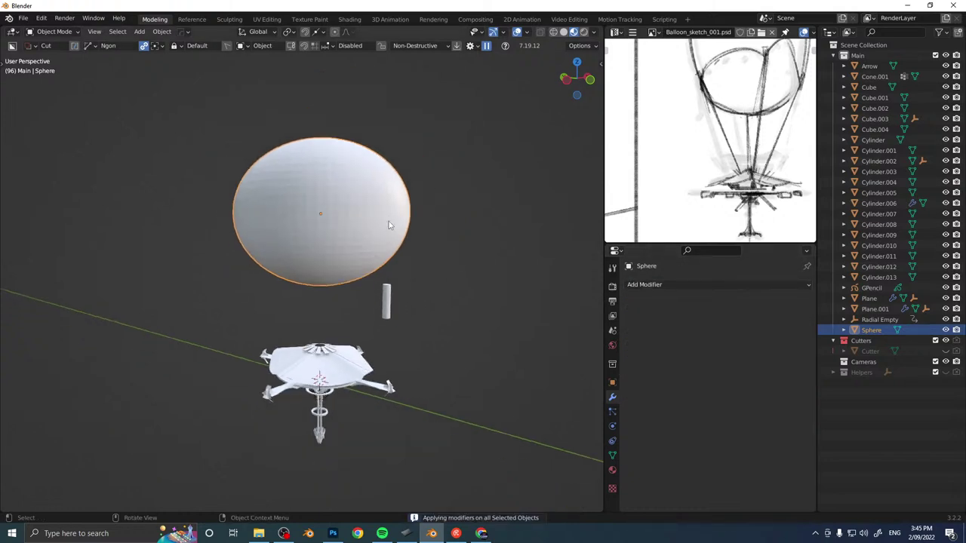
{"action": "middle_click_drag", "start_coordinate": [388, 224], "coordinate": [351, 223]}
{"action": "key", "text": "s"}
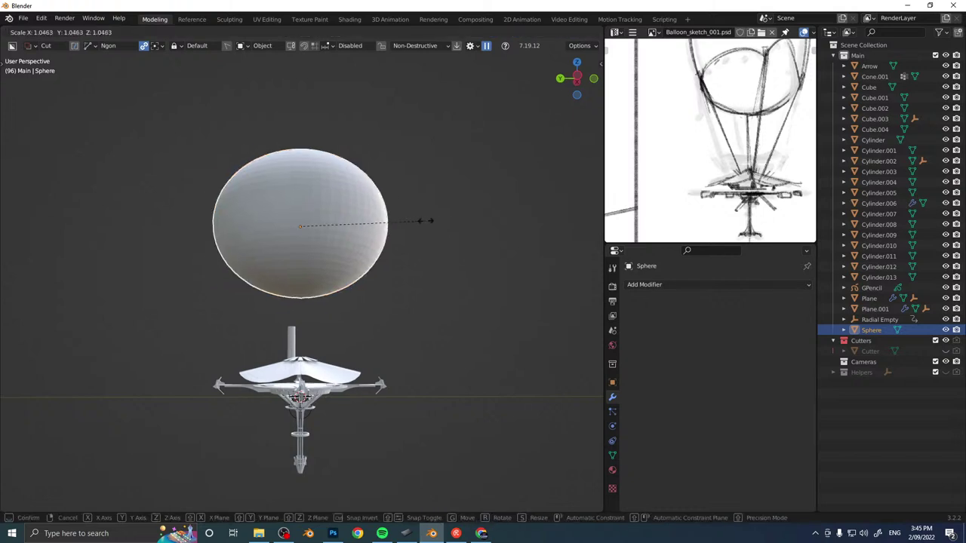
{"action": "left_click", "coordinate": [445, 223]}
{"action": "key", "text": "s"}
{"action": "key", "text": "z"}
{"action": "left_click", "coordinate": [422, 221]}
Raise the balloon along Z to widen its gap above the gondola, judging it in the left side view.
{"action": "mouse_move", "coordinate": [422, 220]}
{"action": "middle_mouse_down"}
{"action": "mouse_move", "coordinate": [391, 231]}
{"action": "mouse_move", "coordinate": [414, 229]}
{"action": "middle_mouse_up"}
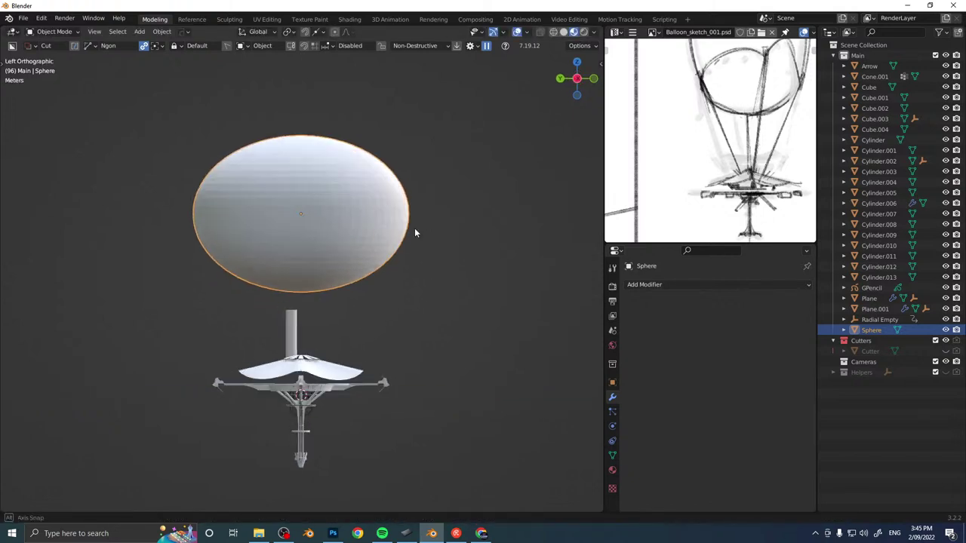
{"action": "key", "text": "g"}
{"action": "key", "text": "z"}
{"action": "left_click", "coordinate": [415, 206]}
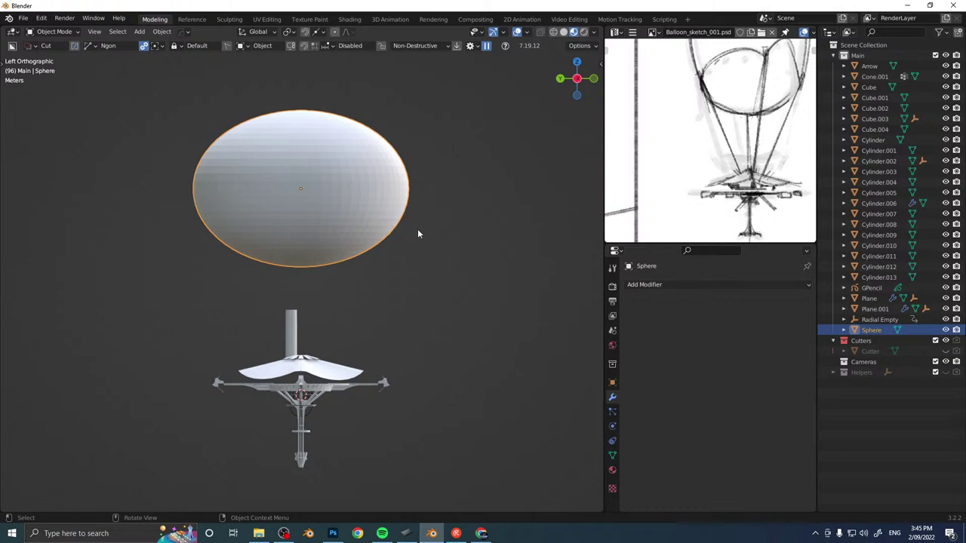
Duplicate the balloon's faces from the top to just below its equator and split the copy into a separate object.
{"action": "middle_click_drag", "start_coordinate": [417, 234], "coordinate": [426, 197]}
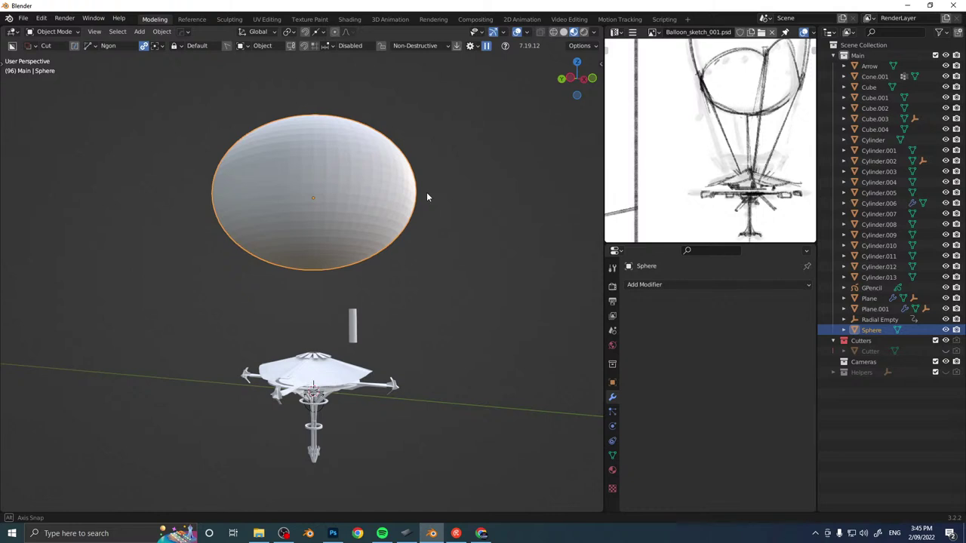
{"action": "mouse_move", "coordinate": [426, 197]}
{"action": "middle_mouse_down"}
{"action": "mouse_move", "coordinate": [312, 209]}
{"action": "mouse_move", "coordinate": [423, 209]}
{"action": "middle_mouse_up"}
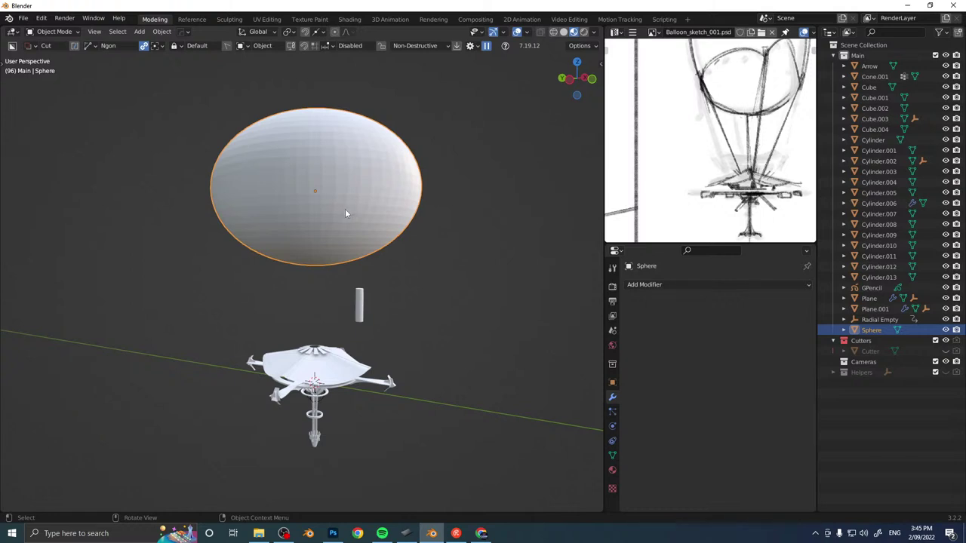
{"action": "key", "text": "Tab"}
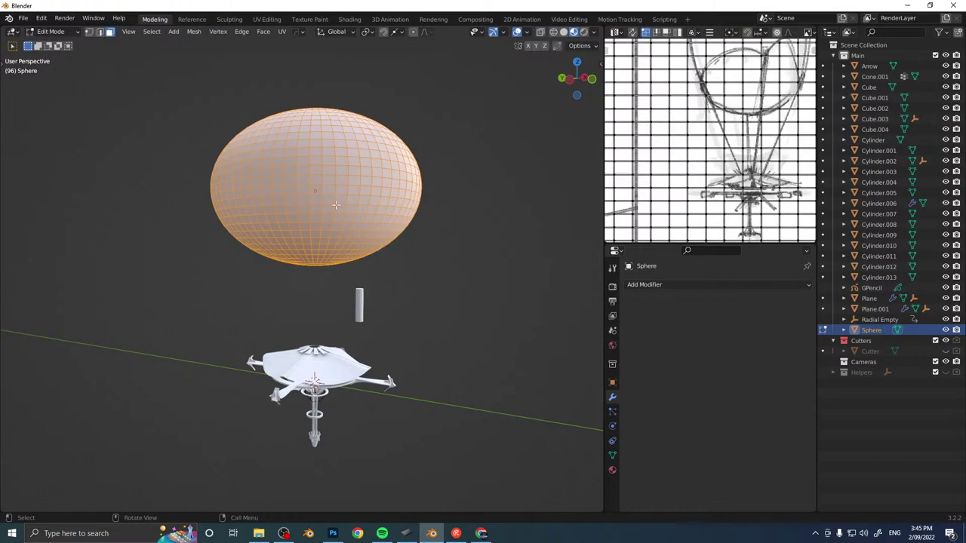
{"action": "middle_click_drag", "start_coordinate": [337, 206], "coordinate": [379, 203]}
{"action": "left_click_drag", "start_coordinate": [165, 69], "coordinate": [441, 209]}
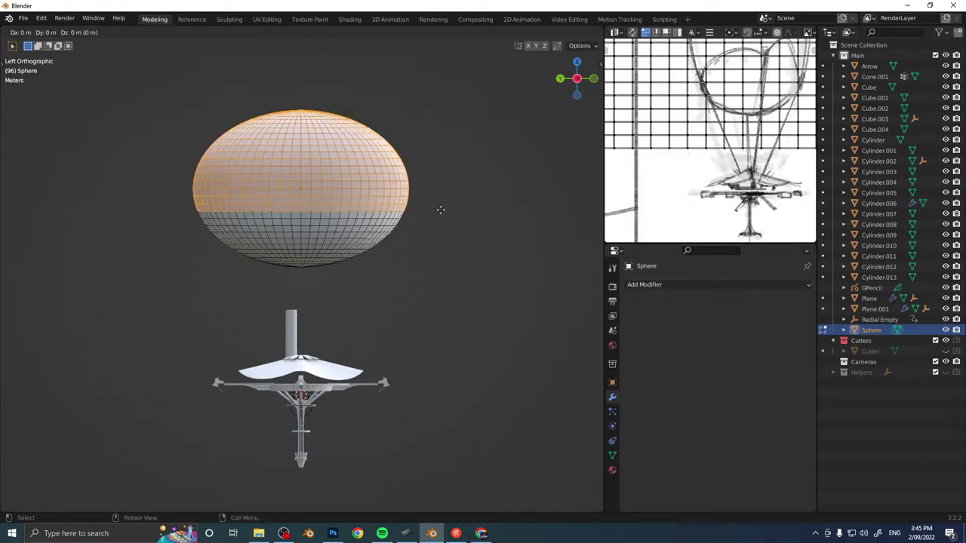
{"action": "key", "text": "4"}
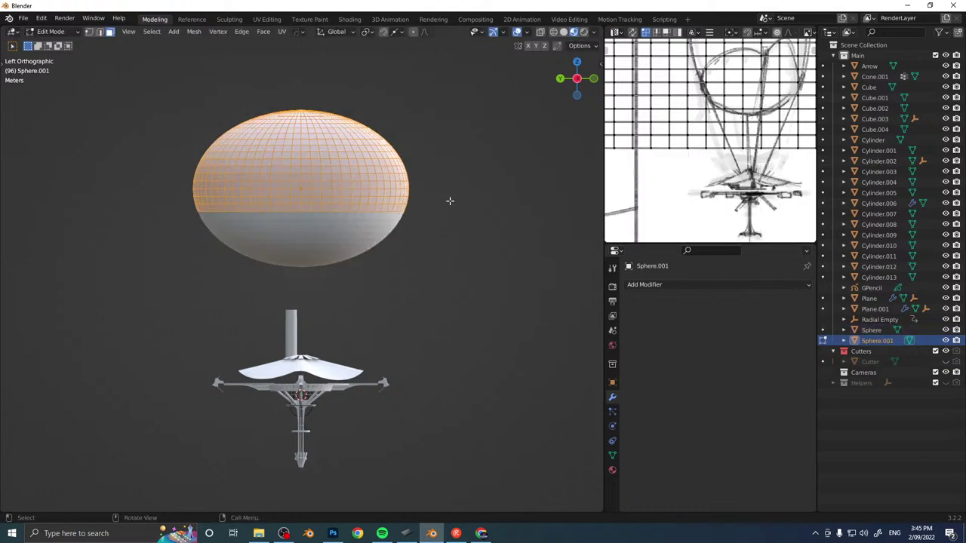
Fatten the separated upper balloon shell slightly outward along its normals.
{"action": "key", "text": "alt+s"}
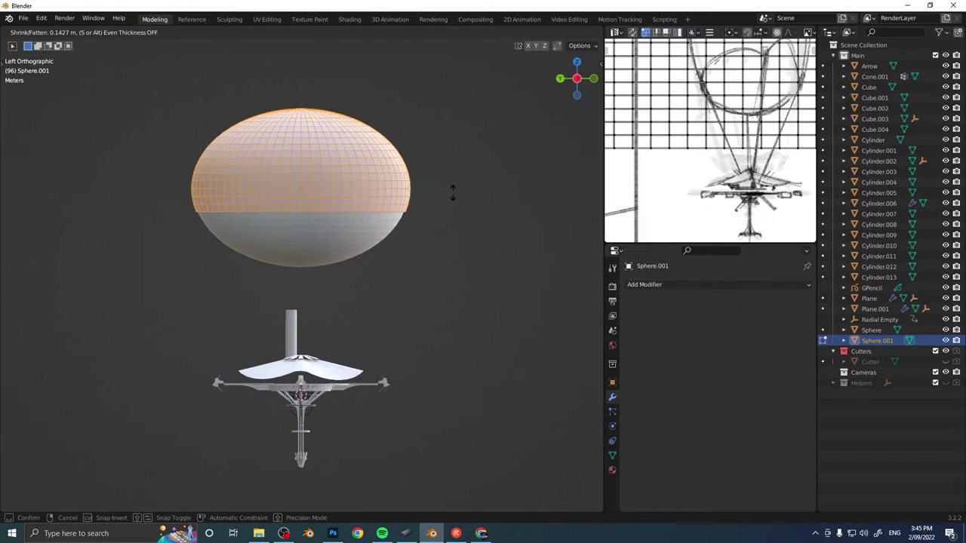
{"action": "left_click", "coordinate": [456, 189]}
{"action": "key", "text": "Tab"}
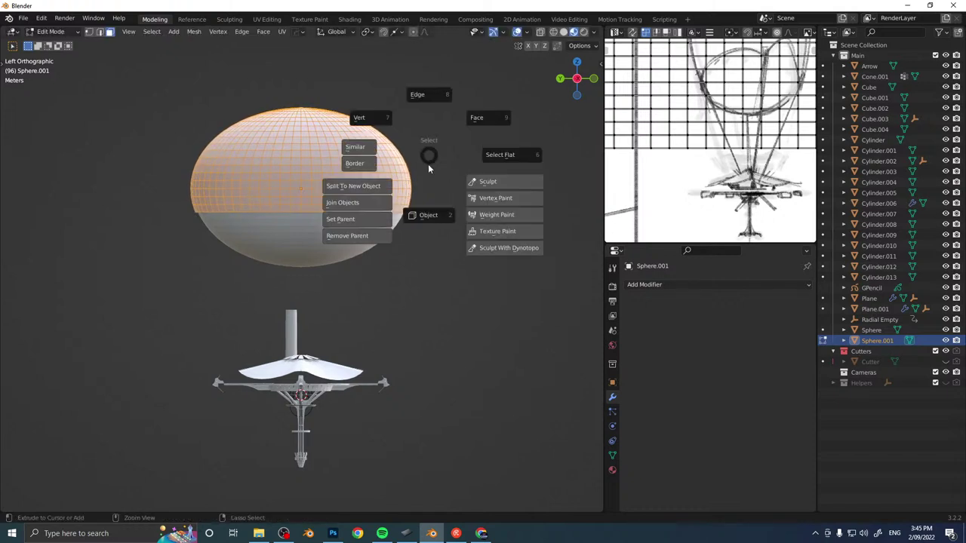
Cut a large circular notch through the upper shell's lower edge with a BoxCutter circle, centred in the left side view.
{"action": "left_click", "coordinate": [427, 215]}
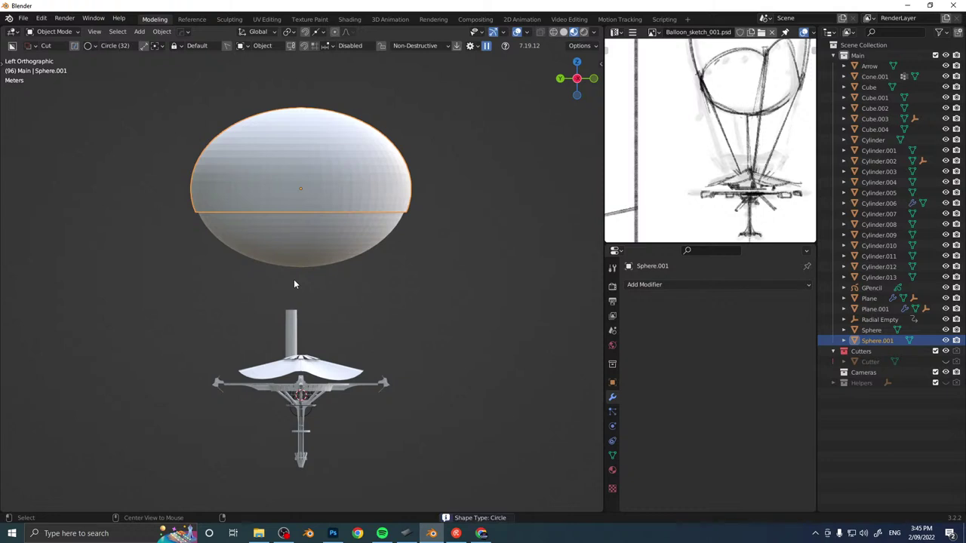
{"action": "mouse_move", "coordinate": [296, 249]}
{"action": "left_mouse_down"}
{"action": "mouse_move", "coordinate": [362, 312]}
{"action": "mouse_move", "coordinate": [376, 301]}
{"action": "mouse_move", "coordinate": [376, 311]}
{"action": "left_mouse_up"}
{"action": "key", "text": "space"}
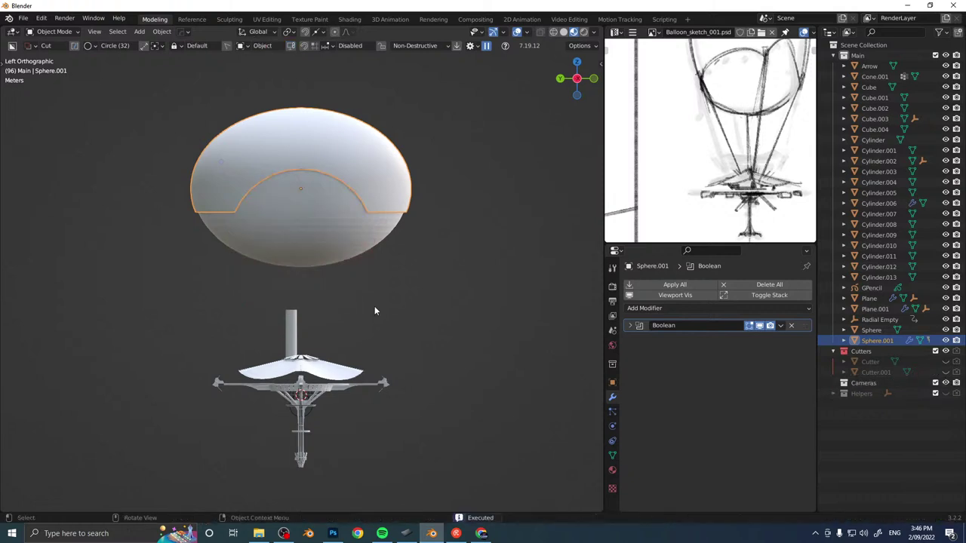
Try to cut a smaller circular notch into the upper shell's lower edge from the front view.
{"action": "middle_click_drag", "start_coordinate": [376, 311], "coordinate": [291, 302]}
{"action": "left_click_drag", "start_coordinate": [315, 251], "coordinate": [355, 290]}
{"action": "key", "text": "space"}
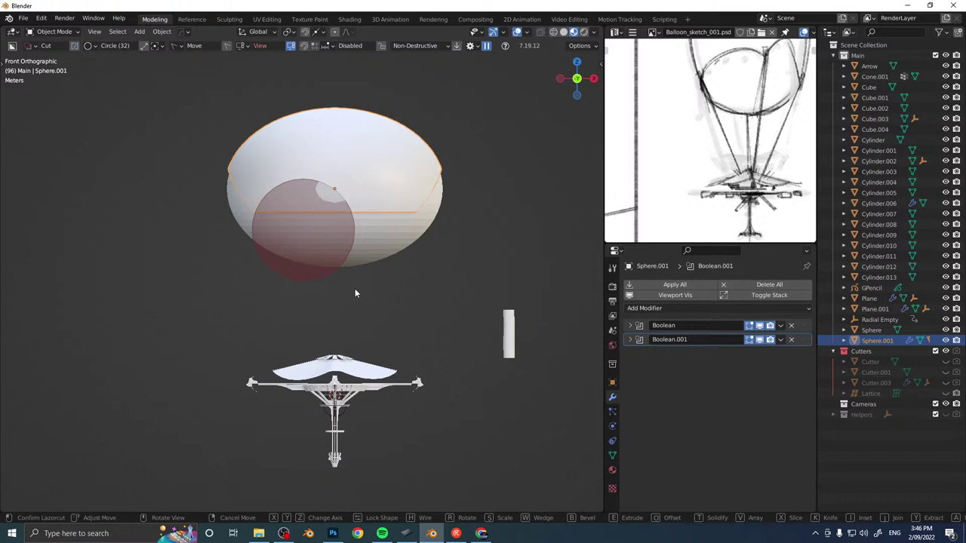
{"action": "middle_click_drag", "start_coordinate": [362, 287], "coordinate": [332, 278]}
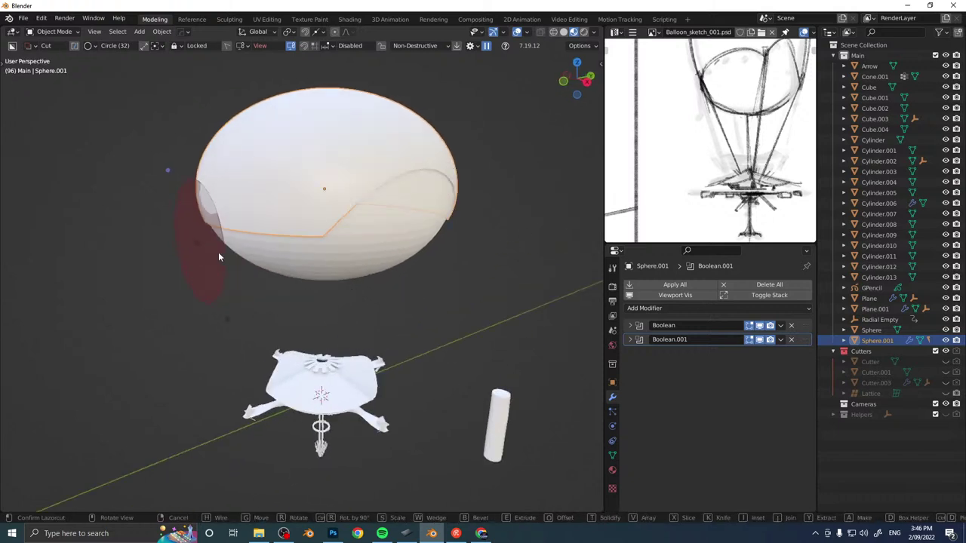
{"action": "left_click_drag", "start_coordinate": [202, 243], "coordinate": [231, 243]}
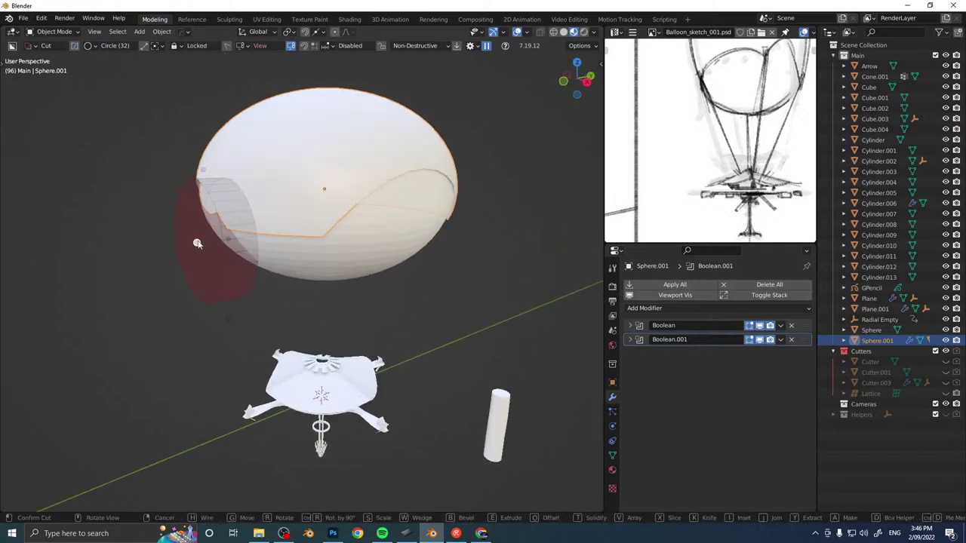
{"action": "left_click", "coordinate": [274, 279]}
{"action": "mouse_move", "coordinate": [283, 305]}
{"action": "middle_mouse_down"}
{"action": "mouse_move", "coordinate": [423, 281]}
{"action": "mouse_move", "coordinate": [416, 254]}
{"action": "mouse_move", "coordinate": [381, 259]}
{"action": "mouse_move", "coordinate": [398, 261]}
{"action": "middle_mouse_up"}
{"action": "key", "text": "ctrl+z"}
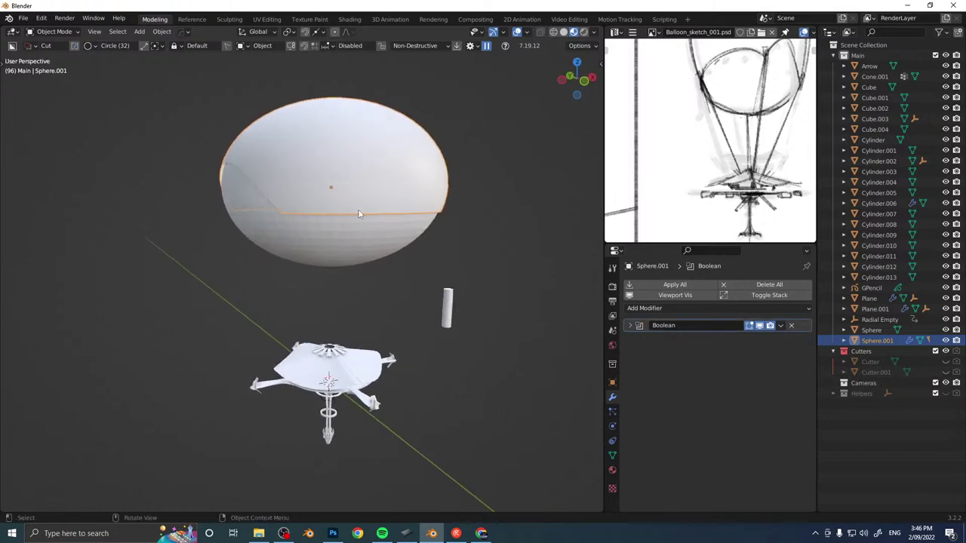
Cut a circular notch with limited depth into the shell's lower edge beside the large one, repositioning the circle cutter before extruding it.
{"action": "left_click_drag", "start_coordinate": [340, 187], "coordinate": [389, 249]}
{"action": "key", "text": "g"}
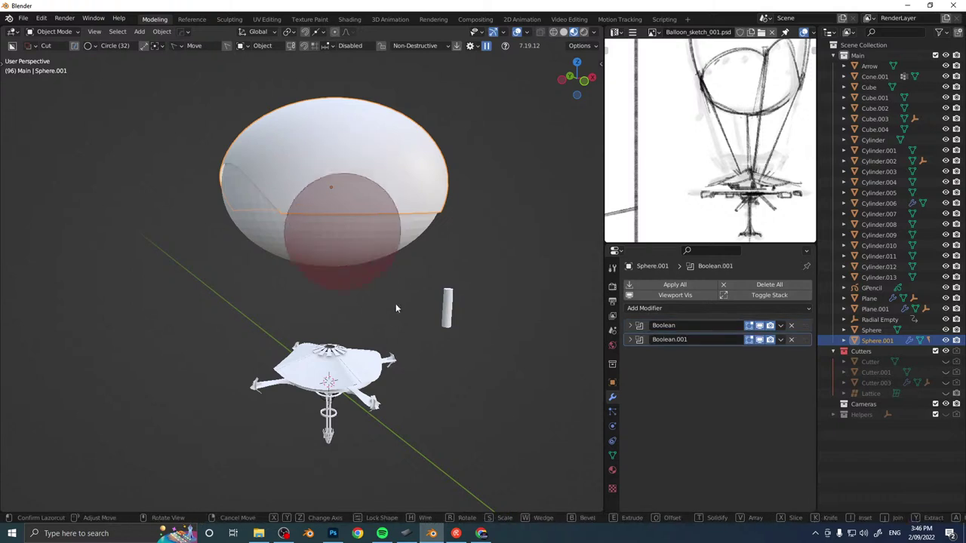
{"action": "key", "text": "e"}
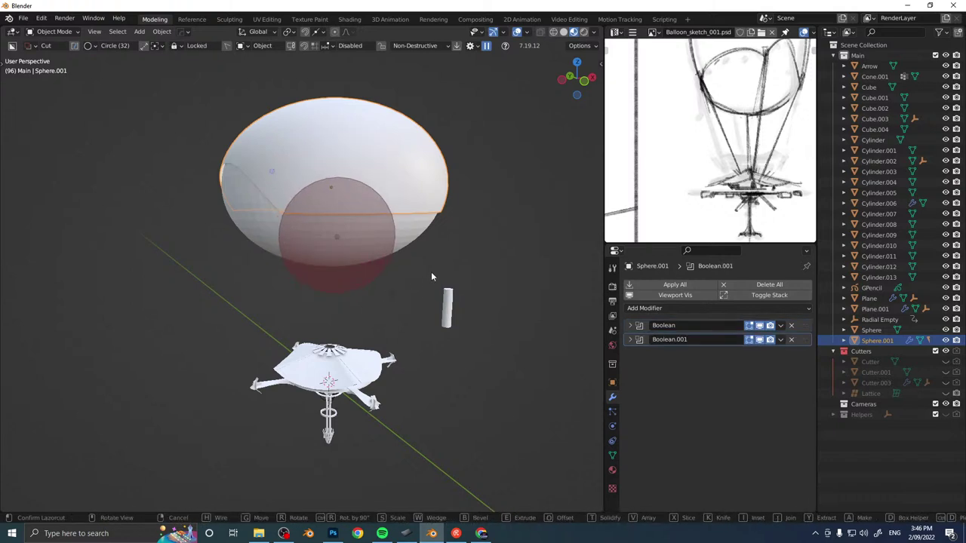
{"action": "middle_click_drag", "start_coordinate": [431, 276], "coordinate": [264, 250]}
{"action": "left_click", "coordinate": [261, 244]}
{"action": "left_click_drag", "start_coordinate": [231, 248], "coordinate": [198, 251]}
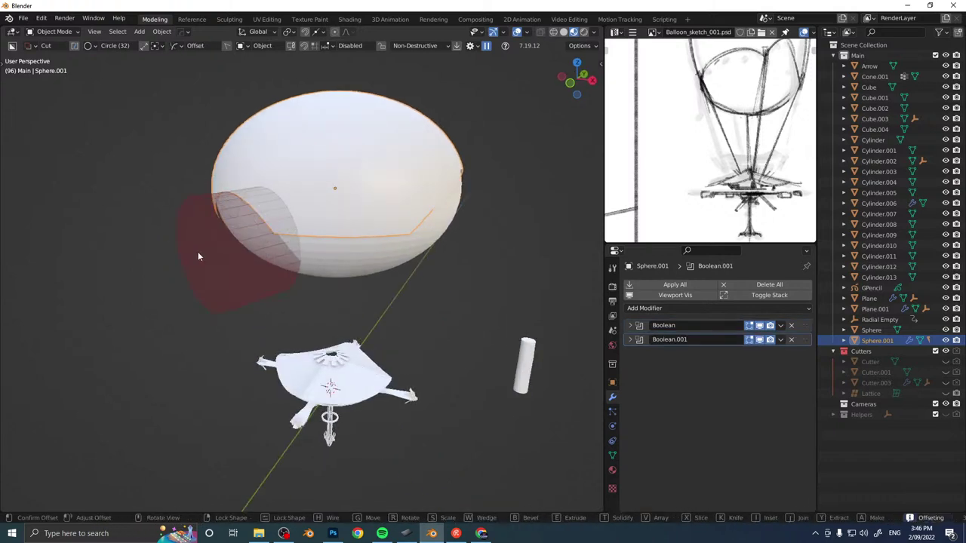
{"action": "mouse_move", "coordinate": [313, 273]}
{"action": "middle_mouse_down"}
{"action": "mouse_move", "coordinate": [392, 259]}
{"action": "mouse_move", "coordinate": [468, 269]}
{"action": "mouse_move", "coordinate": [379, 275]}
{"action": "middle_mouse_up"}
{"action": "left_click", "coordinate": [466, 275]}
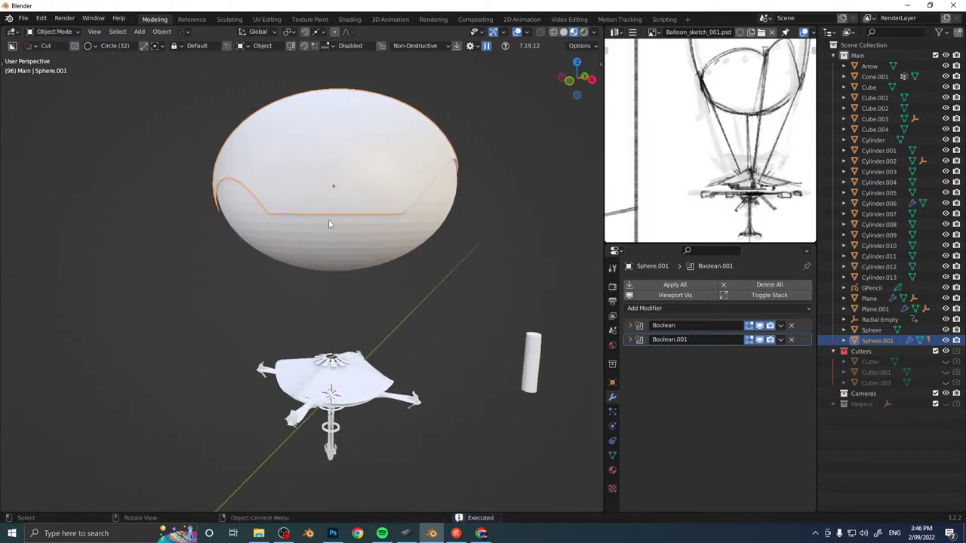
Cut another circular notch into the remaining straight stretch of the shell's front lower edge.
{"action": "left_click_drag", "start_coordinate": [332, 204], "coordinate": [400, 269]}
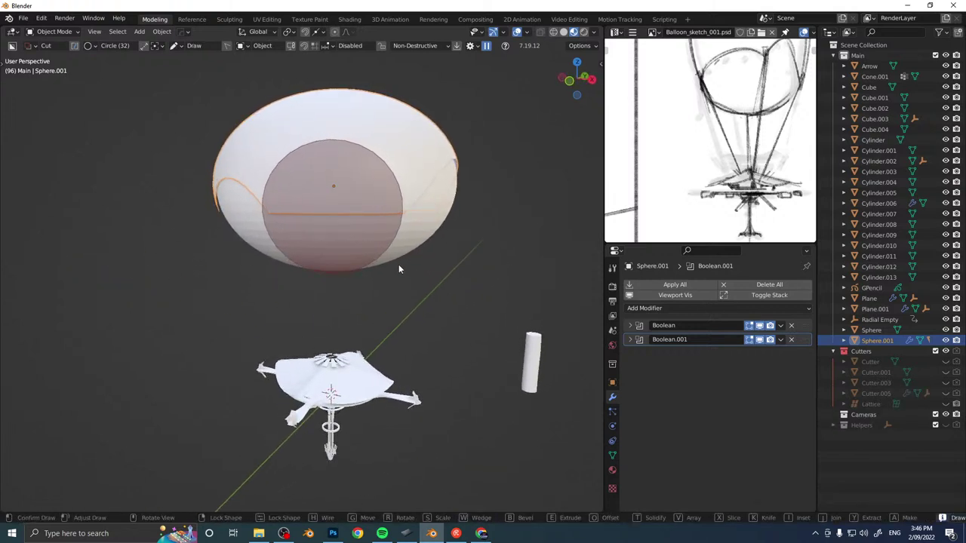
{"action": "key", "text": "g"}
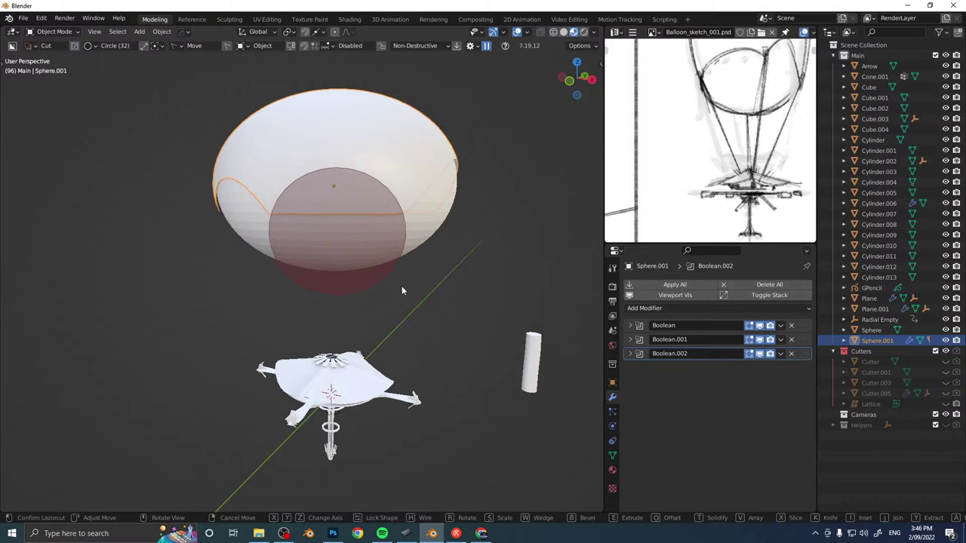
{"action": "left_click_drag", "start_coordinate": [402, 285], "coordinate": [401, 283]}
{"action": "mouse_move", "coordinate": [405, 287]}
{"action": "middle_mouse_down"}
{"action": "mouse_move", "coordinate": [410, 271]}
{"action": "mouse_move", "coordinate": [234, 247]}
{"action": "mouse_move", "coordinate": [320, 272]}
{"action": "mouse_move", "coordinate": [251, 264]}
{"action": "mouse_move", "coordinate": [287, 263]}
{"action": "middle_mouse_up"}
{"action": "left_click", "coordinate": [215, 257]}
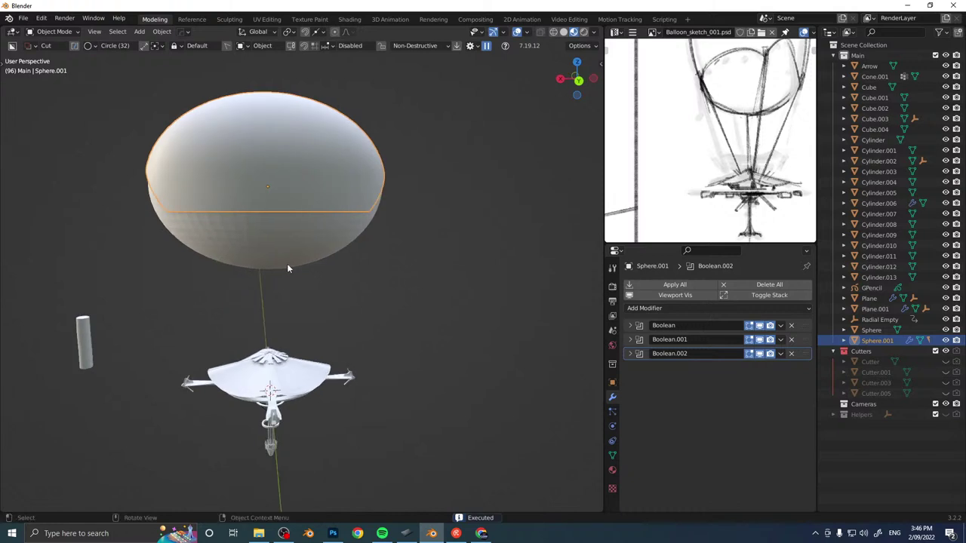
Cut a larger circular notch into the straight lower edge on the shell's back, lowering the cutter so it clears the rim.
{"action": "left_click_drag", "start_coordinate": [275, 241], "coordinate": [330, 275]}
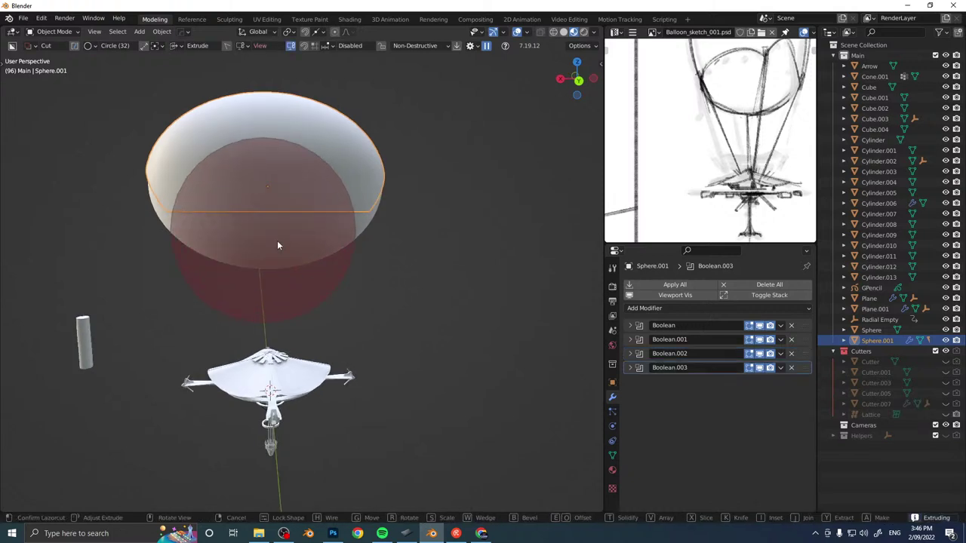
{"action": "key", "text": "g"}
{"action": "left_click", "coordinate": [268, 259]}
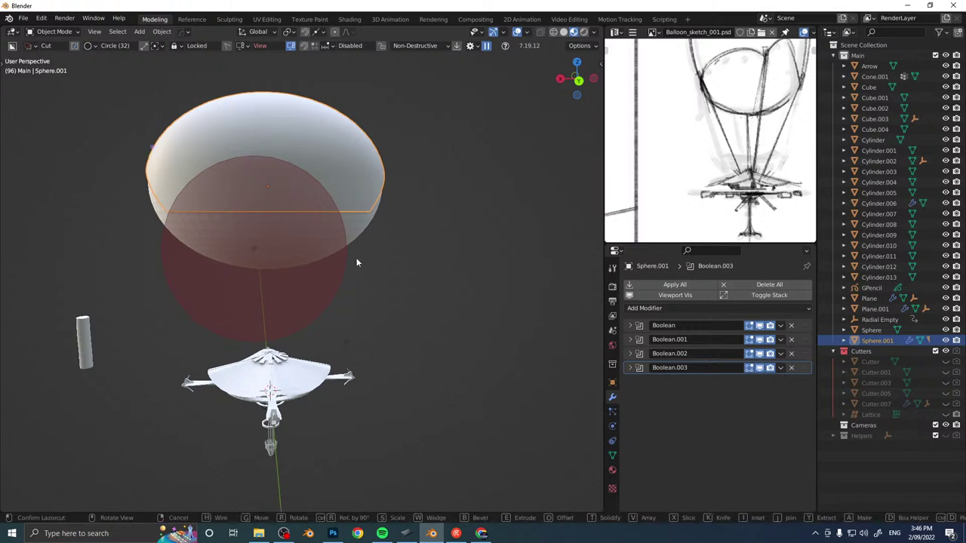
{"action": "middle_click_drag", "start_coordinate": [357, 262], "coordinate": [228, 260]}
{"action": "key", "text": "e"}
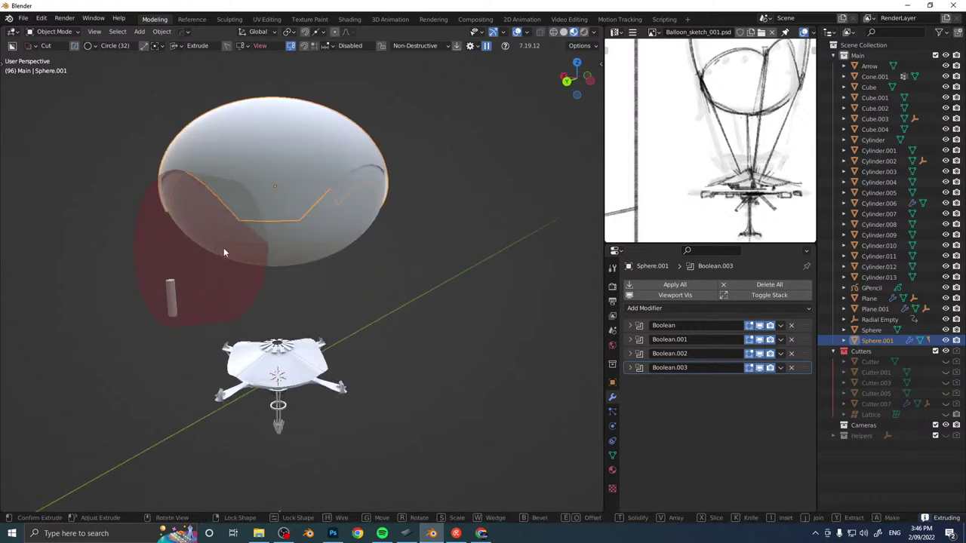
{"action": "left_click", "coordinate": [337, 265]}
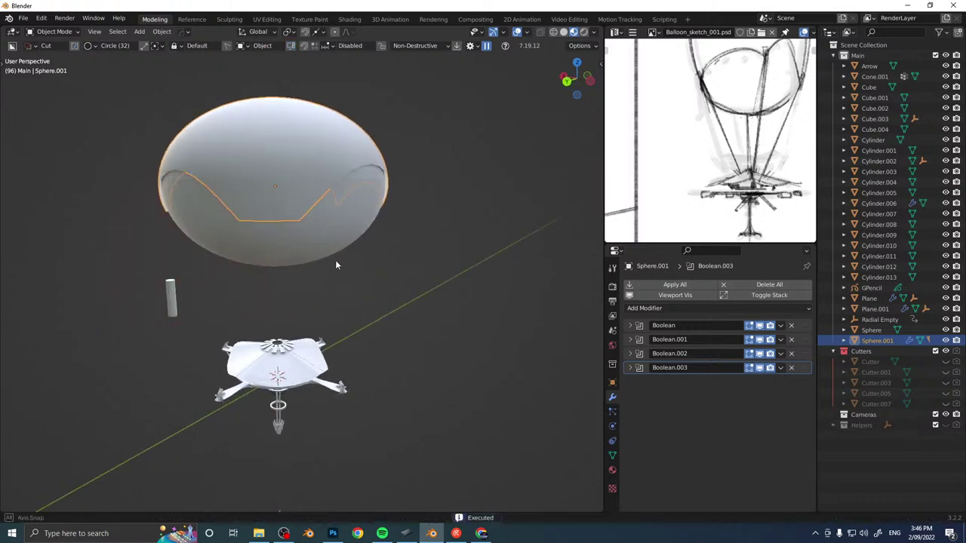
Try to cut a small circular notch into the straight segment left on the shell's back edge.
{"action": "middle_click_drag", "start_coordinate": [336, 261], "coordinate": [334, 253]}
{"action": "left_click_drag", "start_coordinate": [270, 208], "coordinate": [300, 240]}
{"action": "key", "text": "g"}
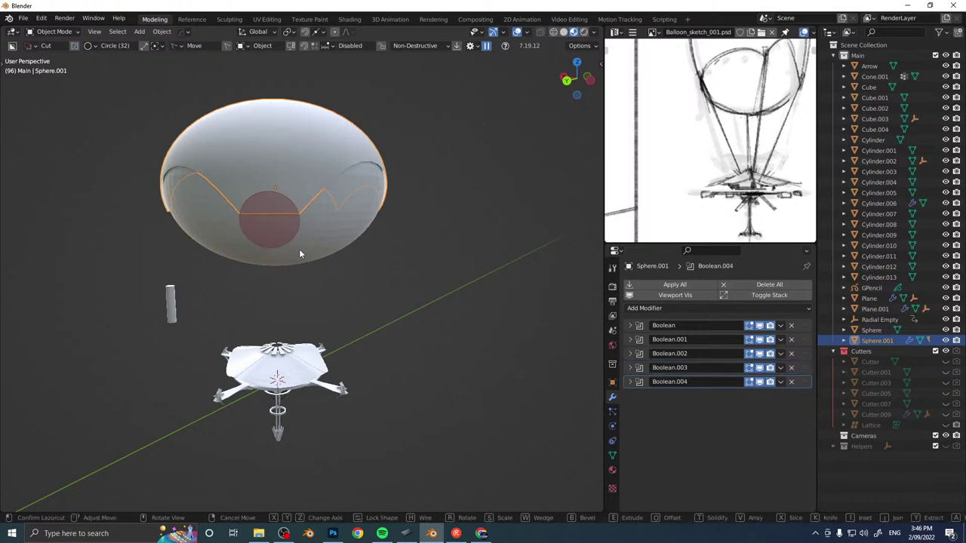
{"action": "key", "text": "Tab"}
{"action": "middle_click_drag", "start_coordinate": [351, 247], "coordinate": [309, 243]}
{"action": "left_click_drag", "start_coordinate": [220, 227], "coordinate": [225, 228]}
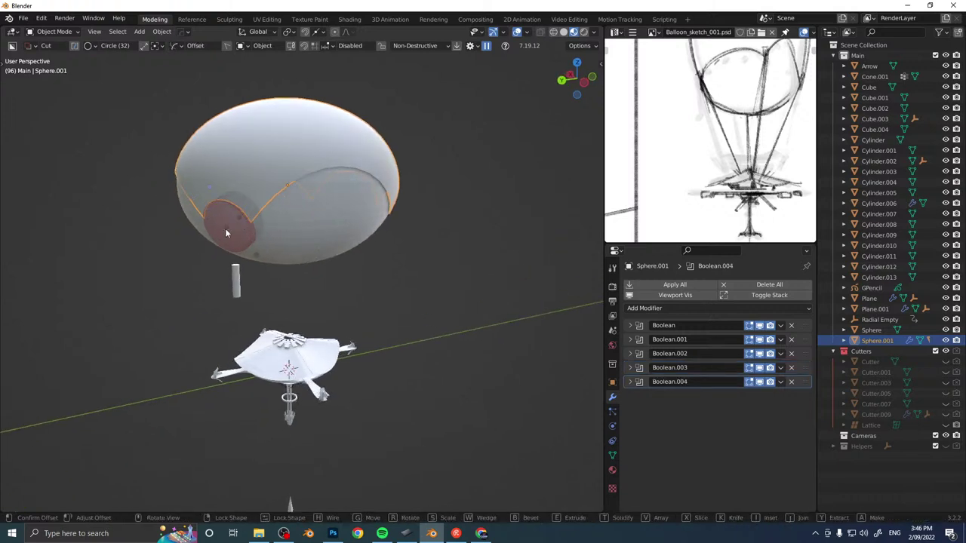
{"action": "left_click", "coordinate": [234, 263]}
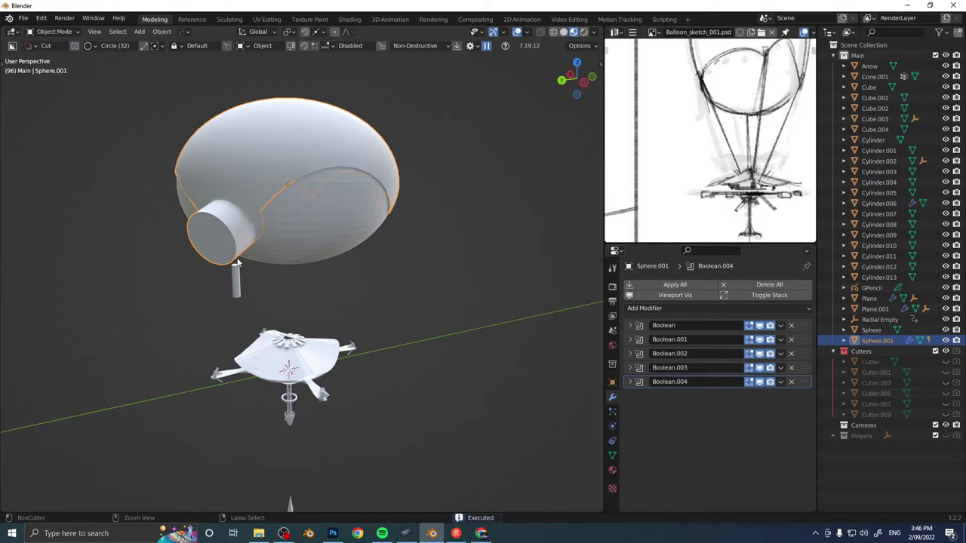
{"action": "key", "text": "ctrl+z"}
Cut a small circular notch into the last straight segment of the shell's back edge, offsetting the cutter through the surface.
{"action": "middle_click_drag", "start_coordinate": [237, 262], "coordinate": [284, 218]}
{"action": "left_click_drag", "start_coordinate": [284, 218], "coordinate": [311, 231]}
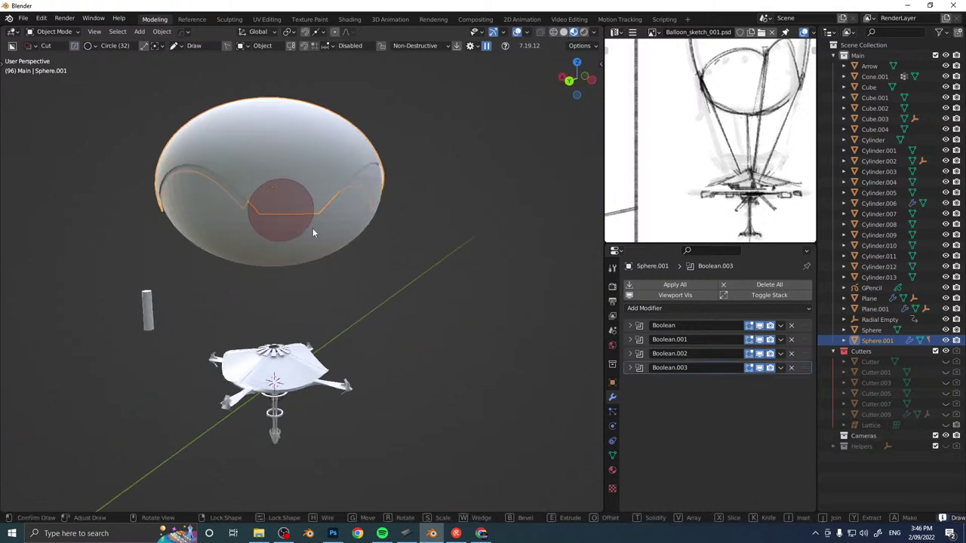
{"action": "key", "text": "g"}
{"action": "key", "text": "Tab"}
{"action": "middle_click_drag", "start_coordinate": [320, 236], "coordinate": [253, 232]}
{"action": "mouse_move", "coordinate": [217, 225]}
{"action": "left_mouse_down"}
{"action": "mouse_move", "coordinate": [230, 218]}
{"action": "mouse_move", "coordinate": [208, 228]}
{"action": "left_mouse_up"}
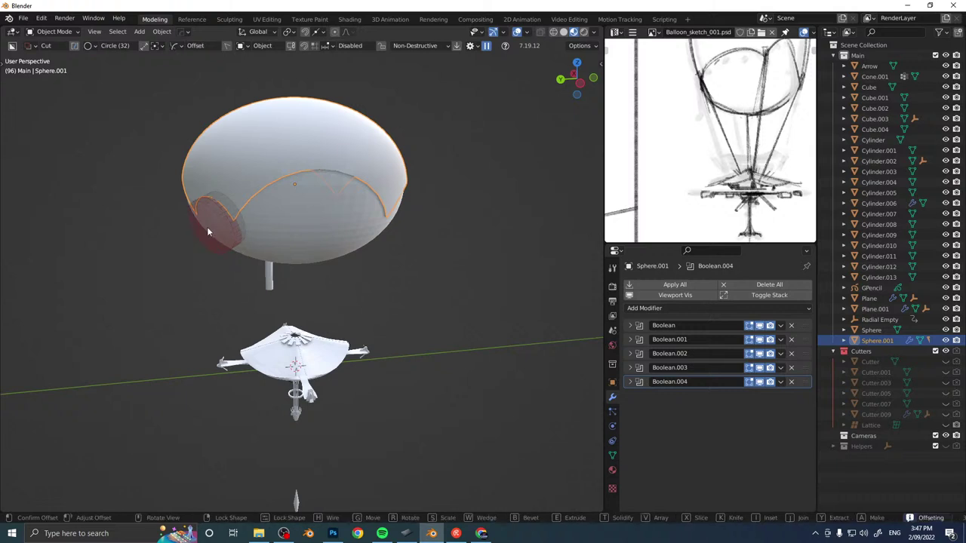
{"action": "left_click", "coordinate": [339, 267]}
Apply all the shell's Boolean cuts and isolate the scalloped shell in local view.
{"action": "middle_click_drag", "start_coordinate": [339, 267], "coordinate": [349, 216]}
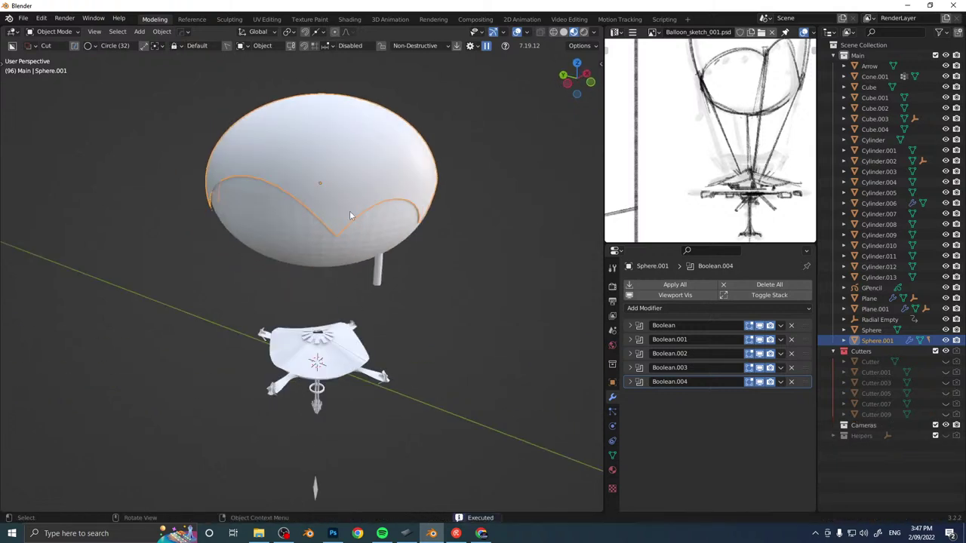
{"action": "left_click", "coordinate": [457, 46]}
{"action": "middle_click_drag", "start_coordinate": [461, 127], "coordinate": [375, 213]}
{"action": "key", "text": "slash"}
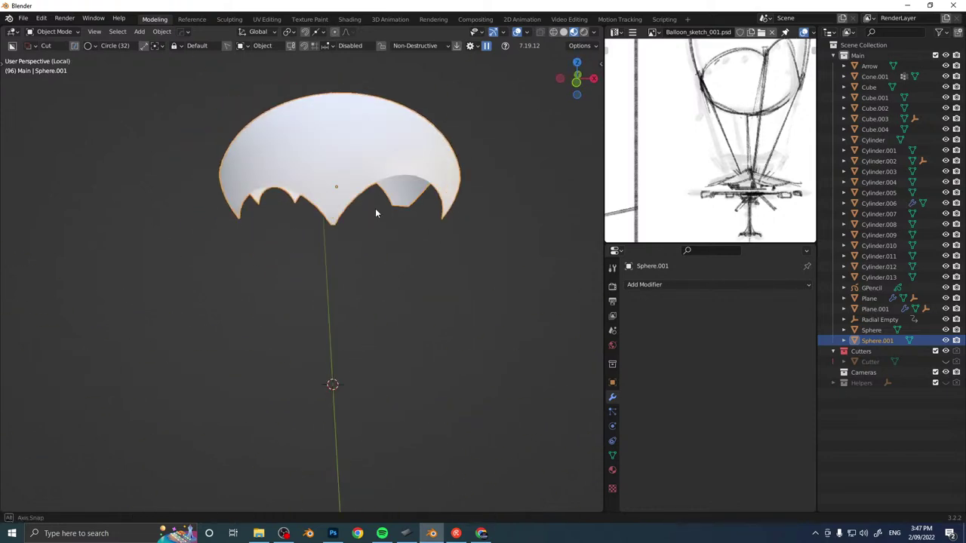
Save the scene as Balloon_001.blend in the CDWArtStream\Balooon project folder.
{"action": "key", "text": "ctrl+s"}
{"action": "left_click", "coordinate": [375, 270]}
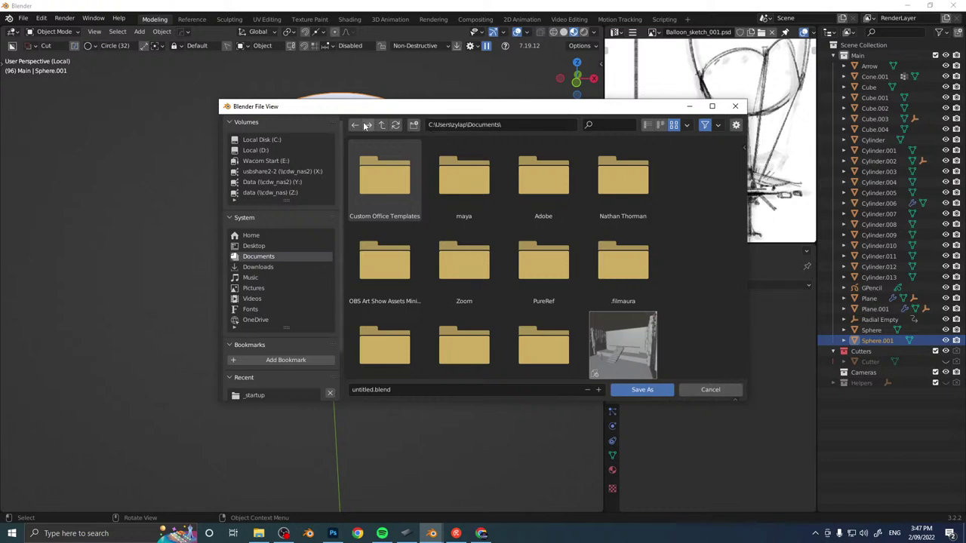
{"action": "left_click", "coordinate": [258, 534]}
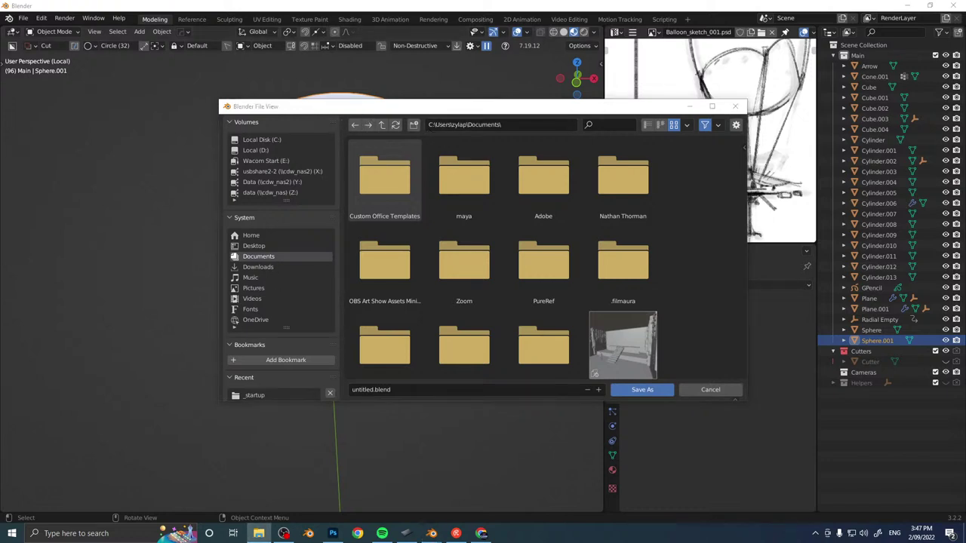
{"action": "left_click", "coordinate": [462, 125]}
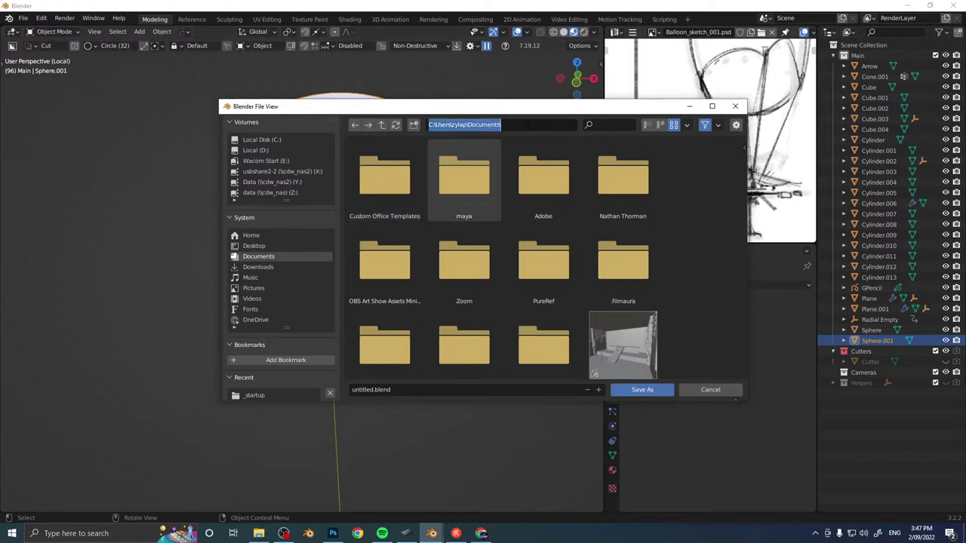
{"action": "key", "text": "ctrl+v"}
{"action": "key", "text": "Return"}
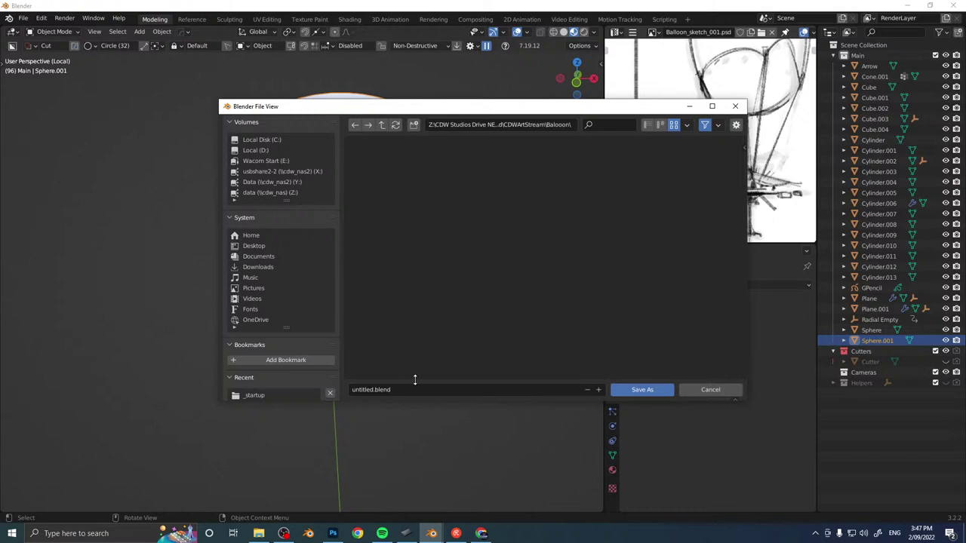
{"action": "left_click", "coordinate": [414, 390]}
{"action": "key", "text": "Return"}
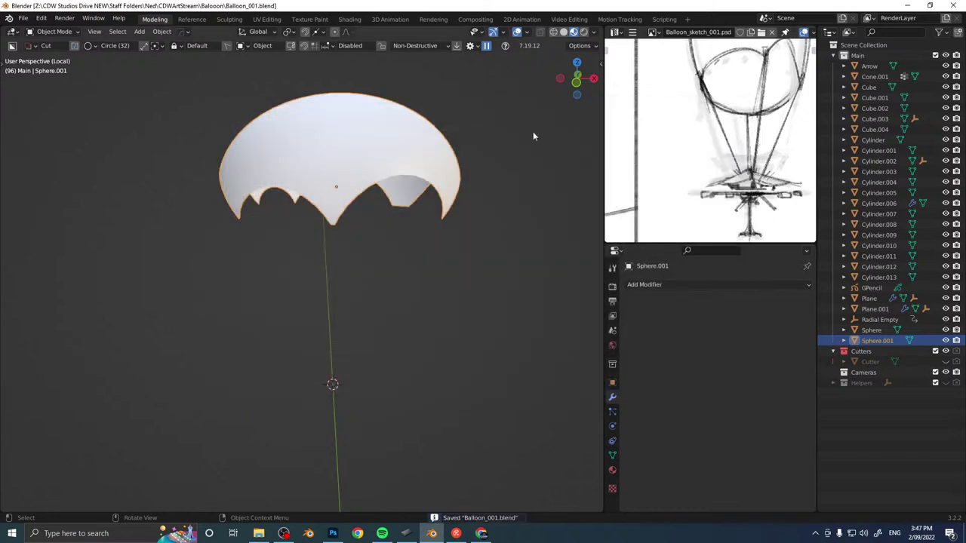
Try a voxel remesh of the scalloped shell with a 0.1 m voxel size.
{"action": "left_click", "coordinate": [613, 456]}
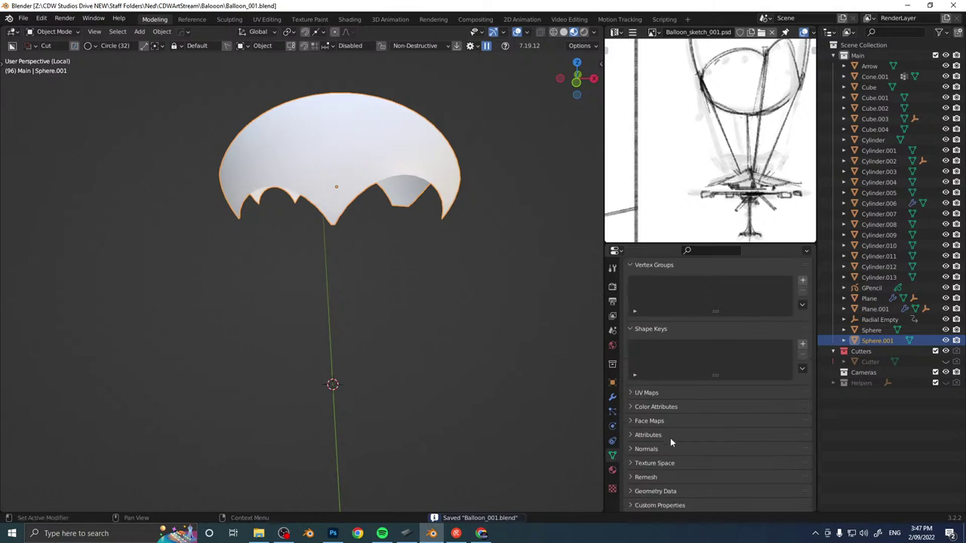
{"action": "left_click", "coordinate": [638, 476]}
{"action": "scroll", "coordinate": [695, 476], "scroll_direction": "down", "scroll_amount": 3}
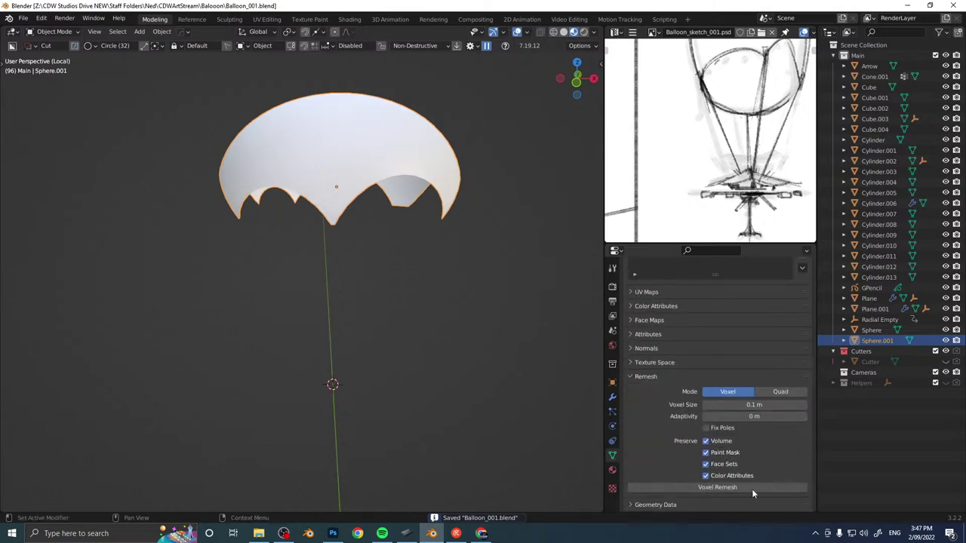
{"action": "left_click", "coordinate": [719, 486]}
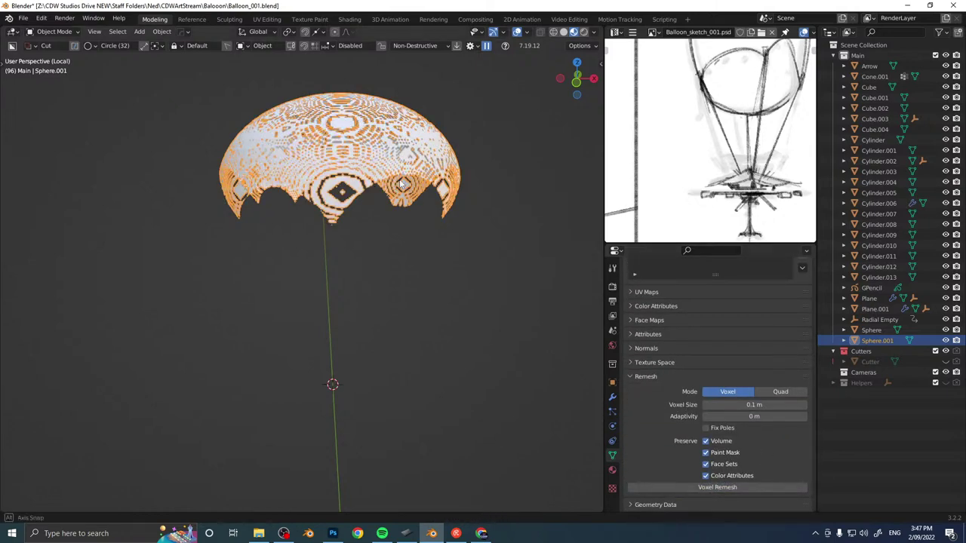
{"action": "middle_click_drag", "start_coordinate": [393, 211], "coordinate": [392, 243]}
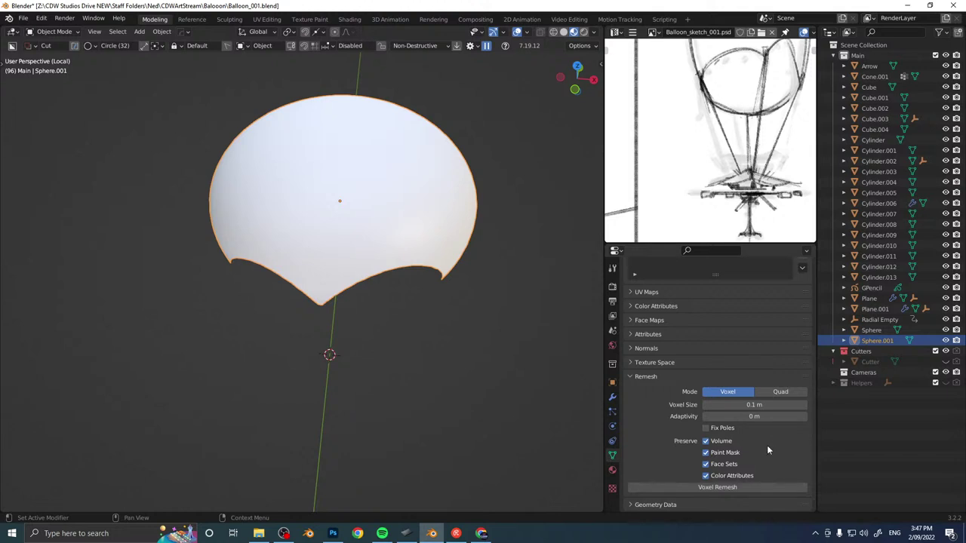
Remesh the shell in Quad mode with QuadriFlow, using mesh symmetry and 4000 faces.
{"action": "left_click", "coordinate": [782, 391]}
{"action": "left_click", "coordinate": [721, 474]}
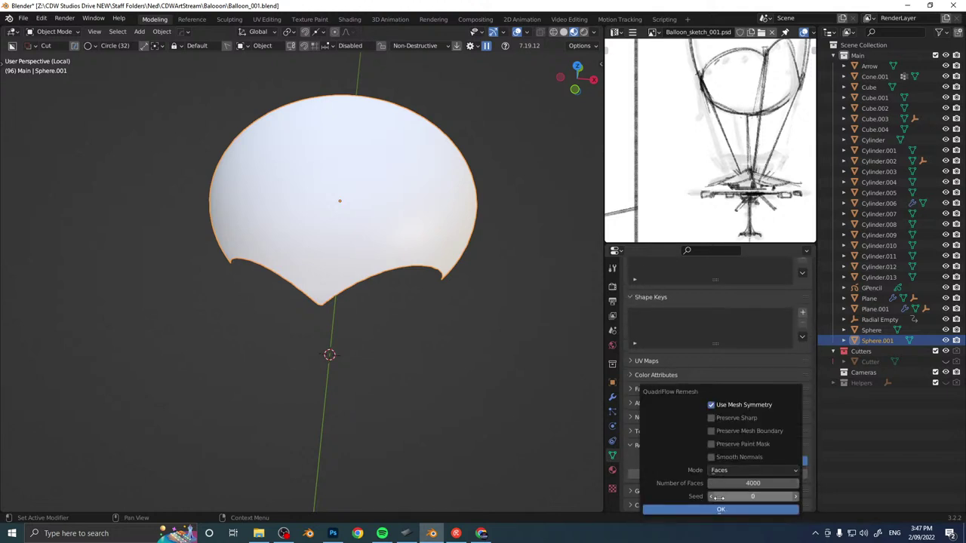
{"action": "left_click", "coordinate": [717, 510]}
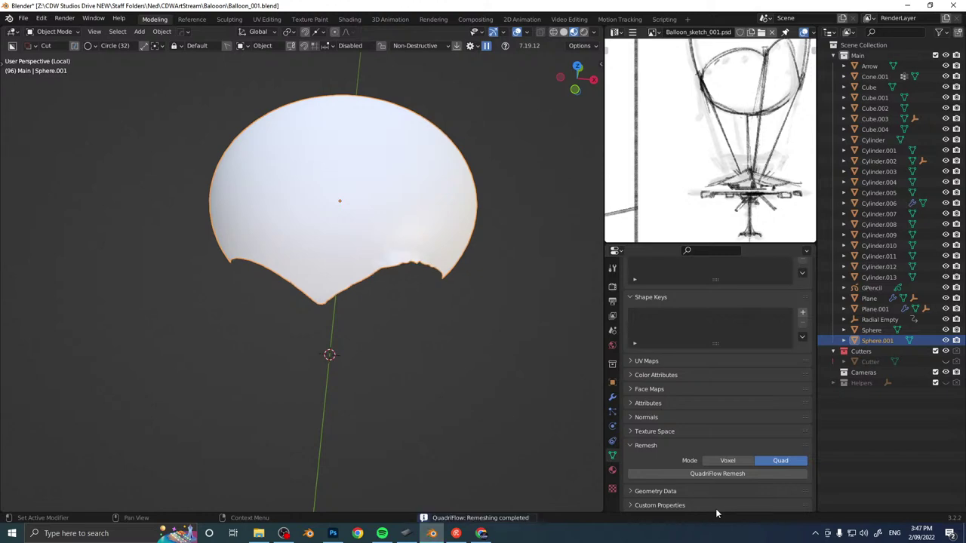
Examine the remeshed shell's vertex topology along its scalloped lower edge in Edit Mode.
{"action": "middle_click_drag", "start_coordinate": [423, 309], "coordinate": [429, 264]}
{"action": "key", "text": "Tab"}
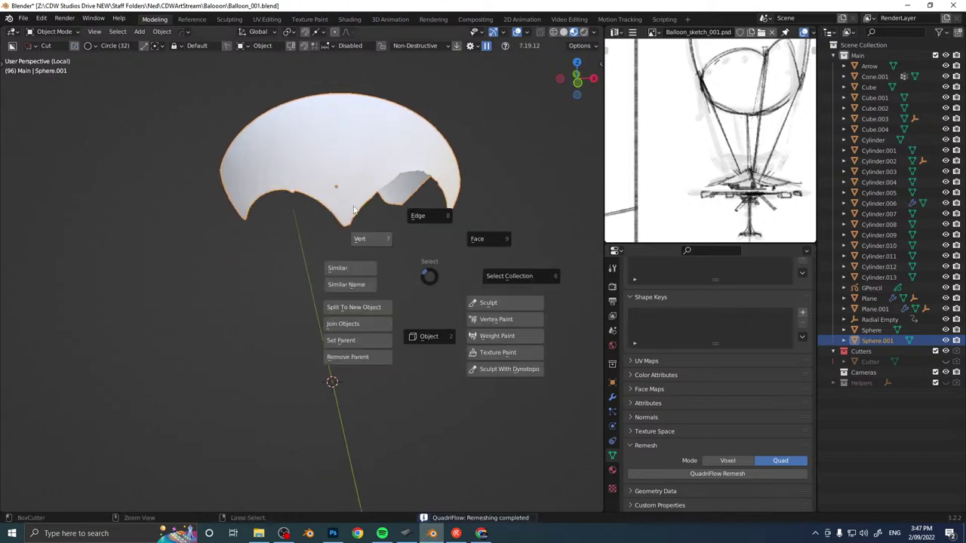
{"action": "left_click", "coordinate": [372, 240]}
{"action": "middle_click_drag", "start_coordinate": [364, 219], "coordinate": [351, 185]}
{"action": "scroll", "coordinate": [339, 227], "scroll_direction": "up", "scroll_amount": 8}
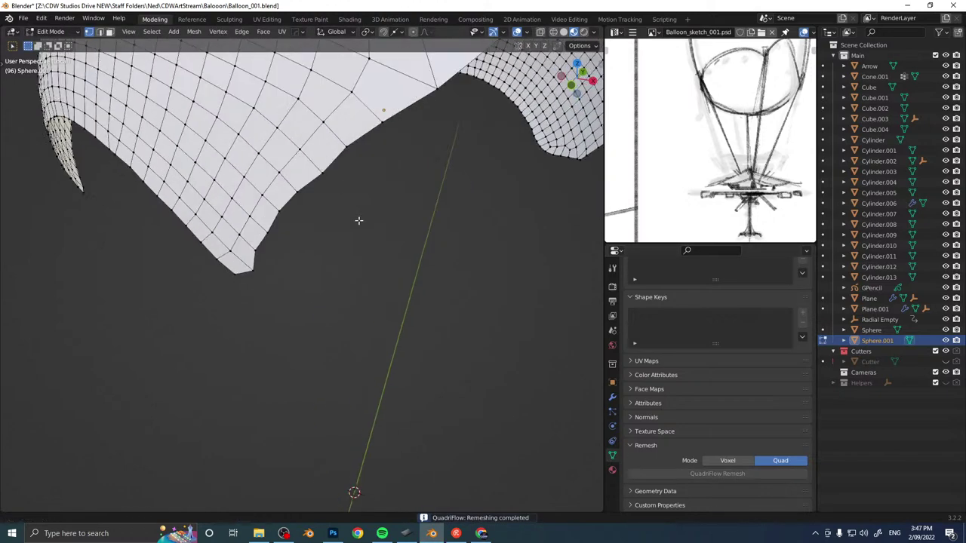
{"action": "middle_click_drag", "start_coordinate": [465, 245], "coordinate": [412, 256], "text": "shift"}
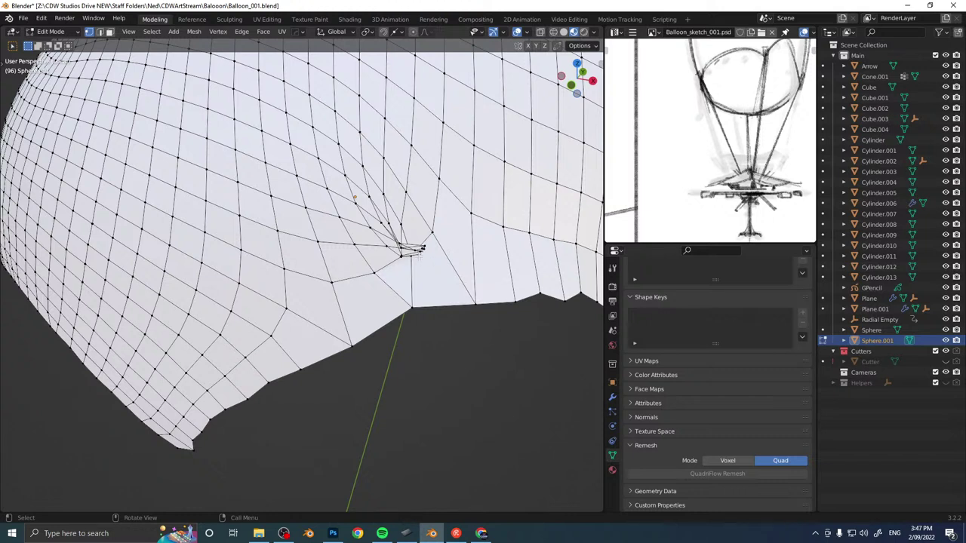
{"action": "key", "text": "Tab"}
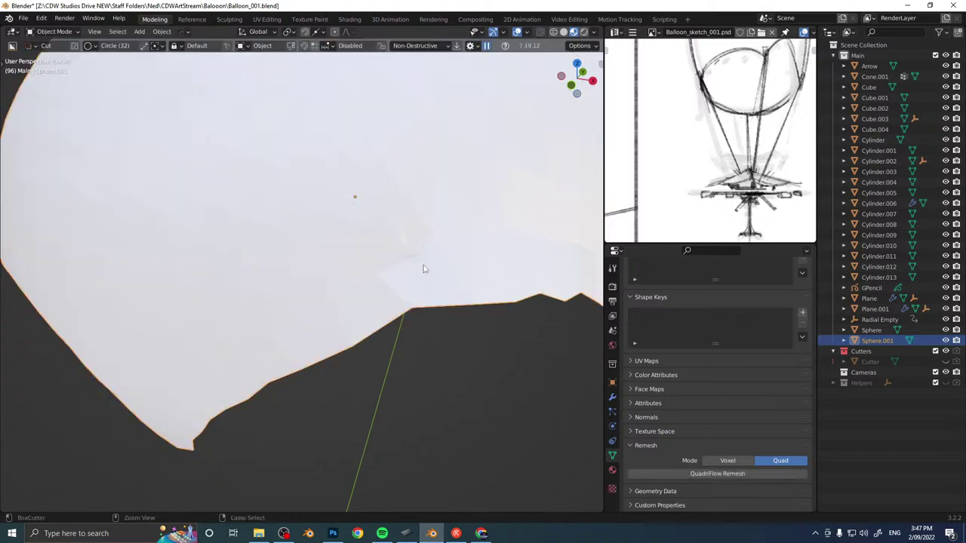
Undo the quad remesh and rerun QuadriFlow on the shell with mesh symmetry and 4000 faces.
{"action": "key", "text": "ctrl+z"}
{"action": "scroll", "coordinate": [423, 296], "scroll_direction": "down", "scroll_amount": 5}
{"action": "middle_click_drag", "start_coordinate": [414, 289], "coordinate": [398, 265]}
{"action": "left_click", "coordinate": [757, 472]}
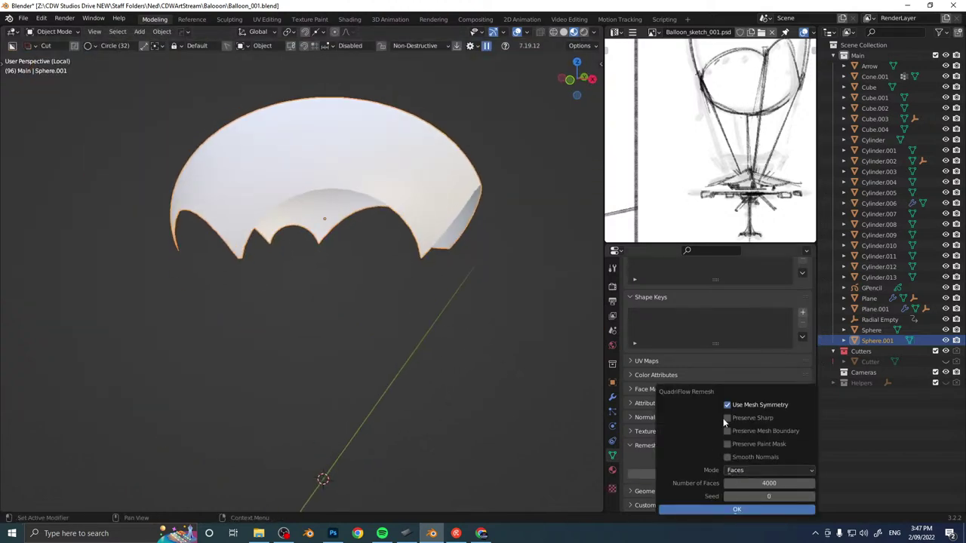
{"action": "left_click", "coordinate": [744, 510]}
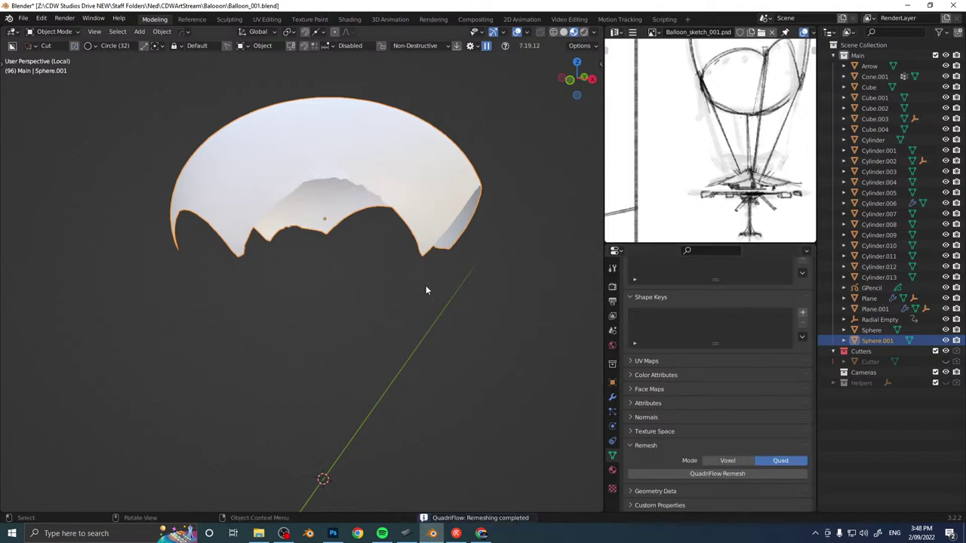
Exit local view, then give the inner balloon Collision physics and the scalloped shell Cloth physics.
{"action": "middle_click_drag", "start_coordinate": [416, 295], "coordinate": [289, 198]}
{"action": "key", "text": "KP_Divide"}
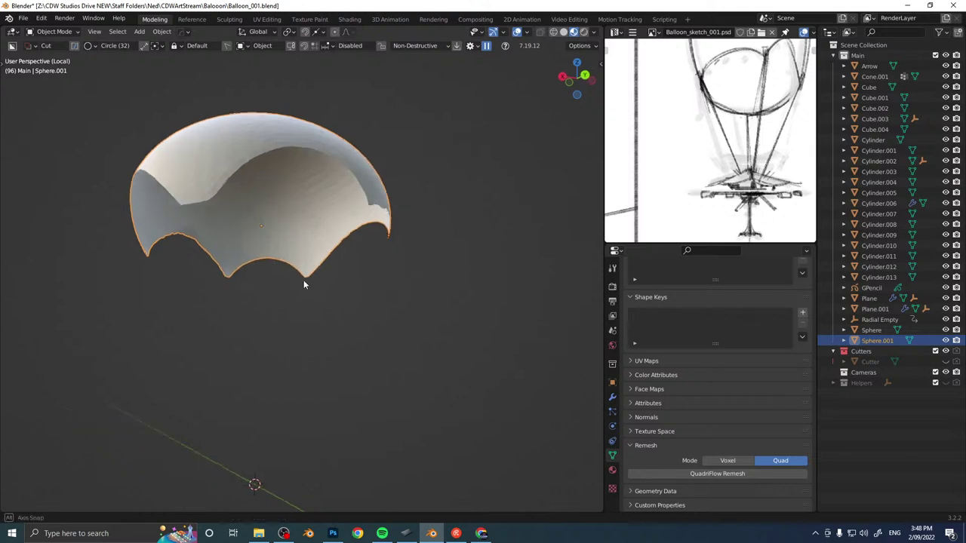
{"action": "middle_click_drag", "start_coordinate": [322, 345], "coordinate": [282, 249]}
{"action": "left_click", "coordinate": [283, 249]}
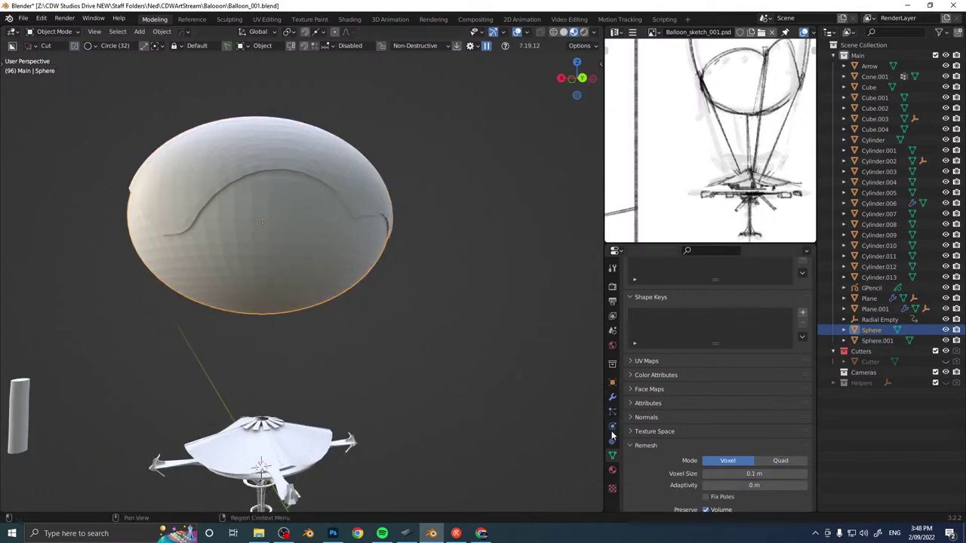
{"action": "left_click", "coordinate": [612, 427]}
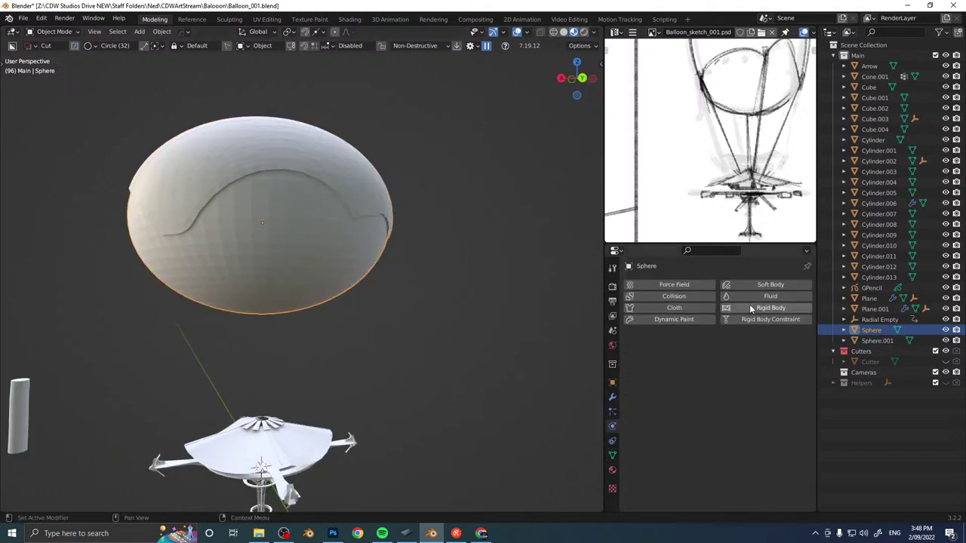
{"action": "left_click", "coordinate": [664, 296]}
{"action": "left_click", "coordinate": [318, 166]}
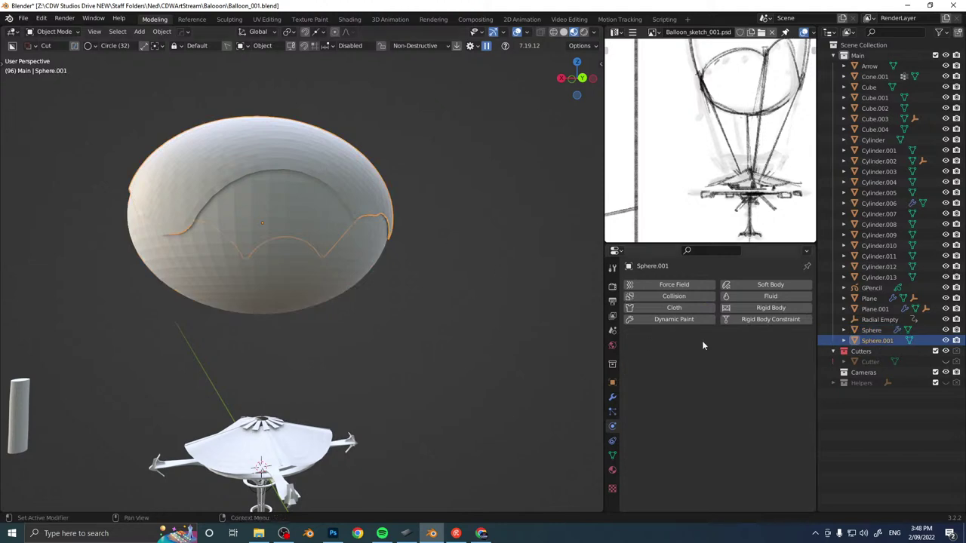
{"action": "left_click", "coordinate": [674, 308]}
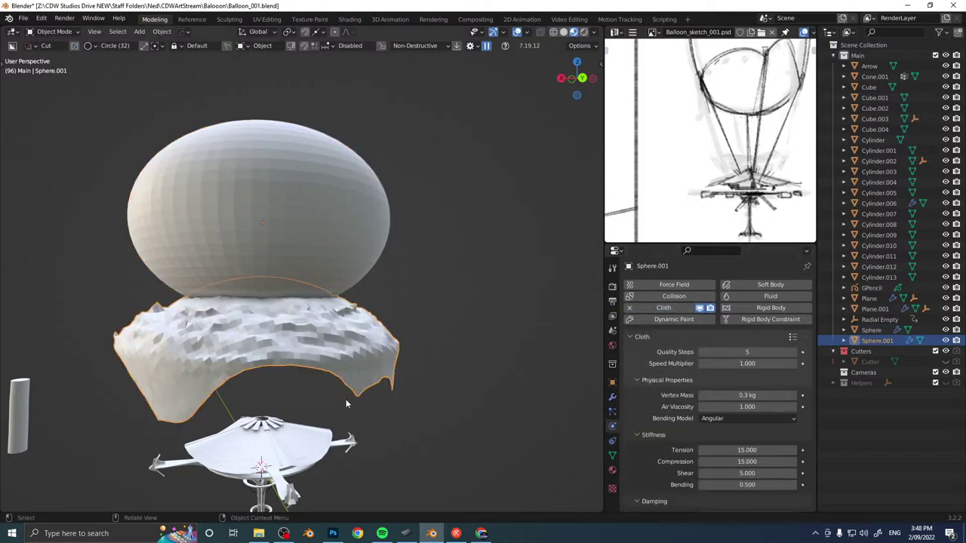
Switch to the 3D Animation workspace and play the shell's cloth simulation from frame 1.
{"action": "left_click", "coordinate": [390, 19]}
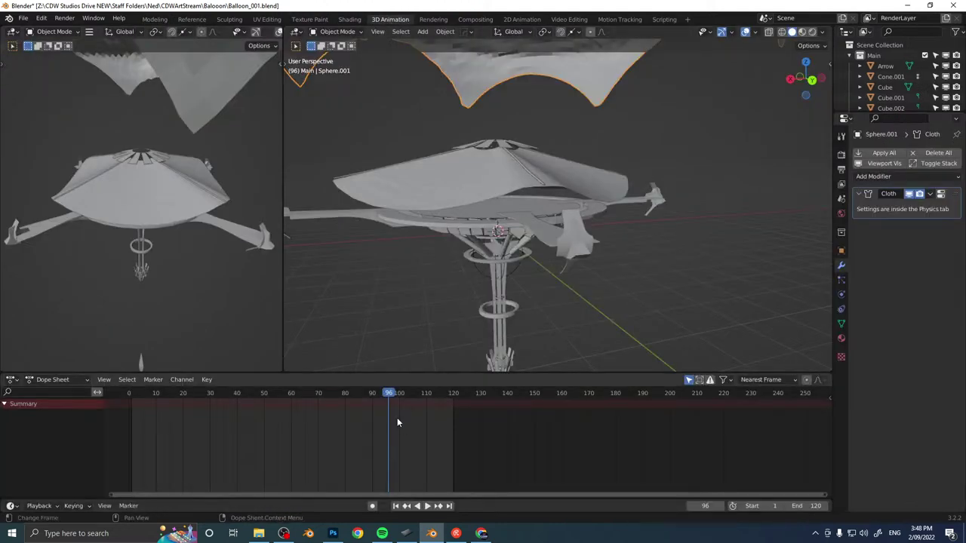
{"action": "left_click", "coordinate": [397, 507]}
{"action": "scroll", "coordinate": [530, 194], "scroll_direction": "down", "scroll_amount": 7}
{"action": "middle_click_drag", "start_coordinate": [539, 169], "coordinate": [518, 245], "text": "shift"}
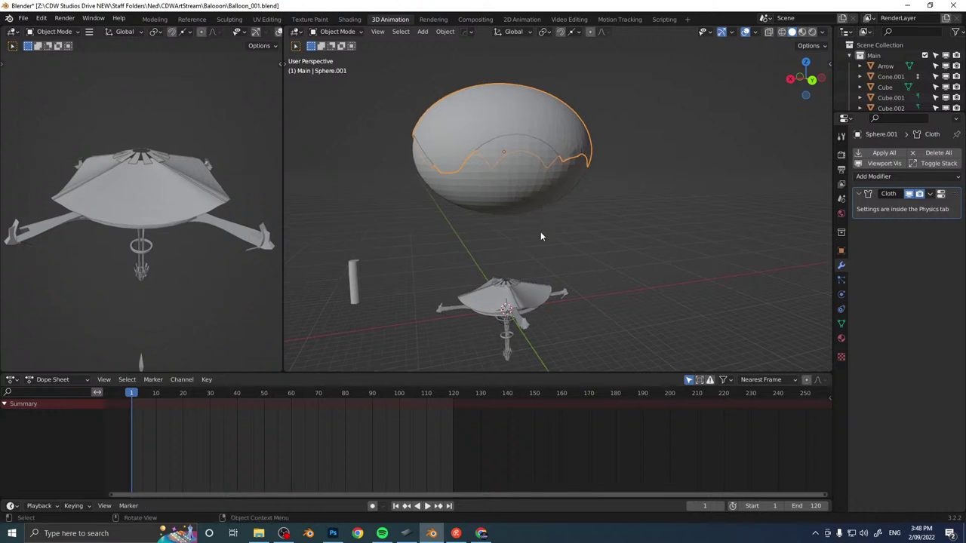
{"action": "left_click", "coordinate": [429, 506]}
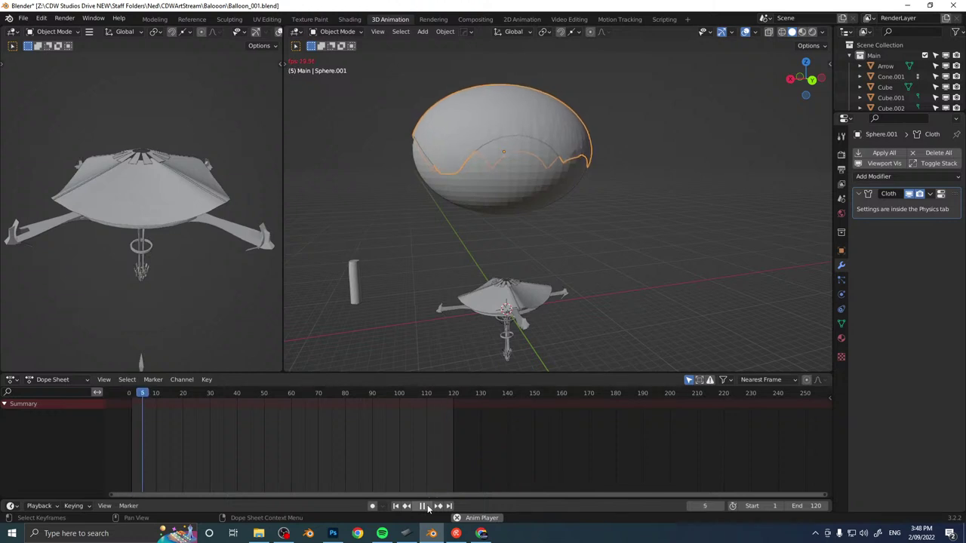
{"action": "left_click", "coordinate": [427, 507]}
{"action": "middle_click_drag", "start_coordinate": [551, 213], "coordinate": [722, 246]}
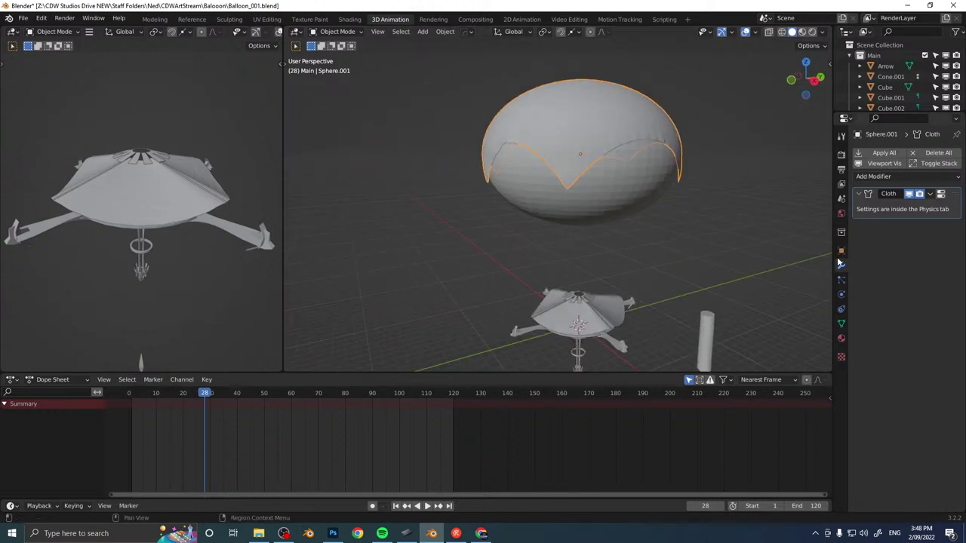
Apply the Denim preset to the shell's cloth settings.
{"action": "left_click", "coordinate": [841, 294]}
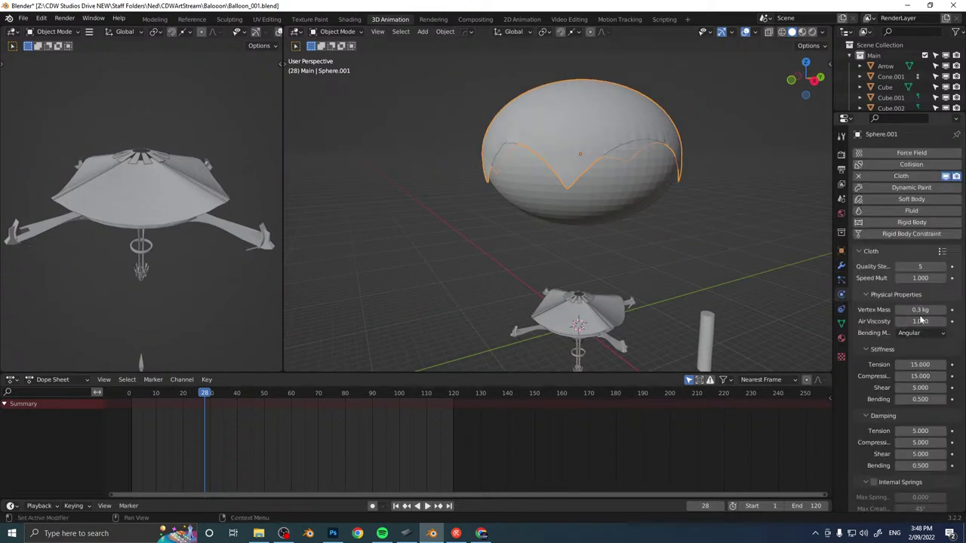
{"action": "left_click", "coordinate": [942, 253]}
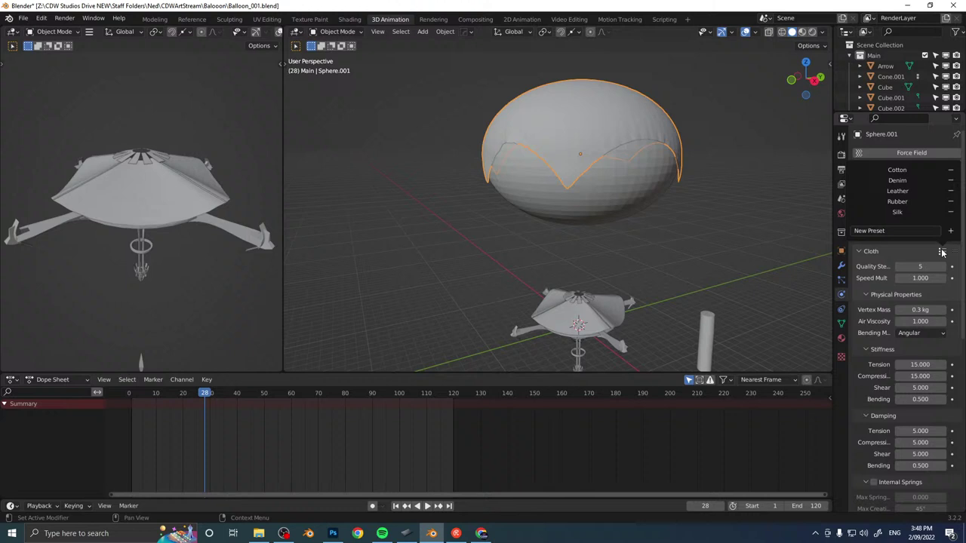
{"action": "left_click", "coordinate": [896, 181]}
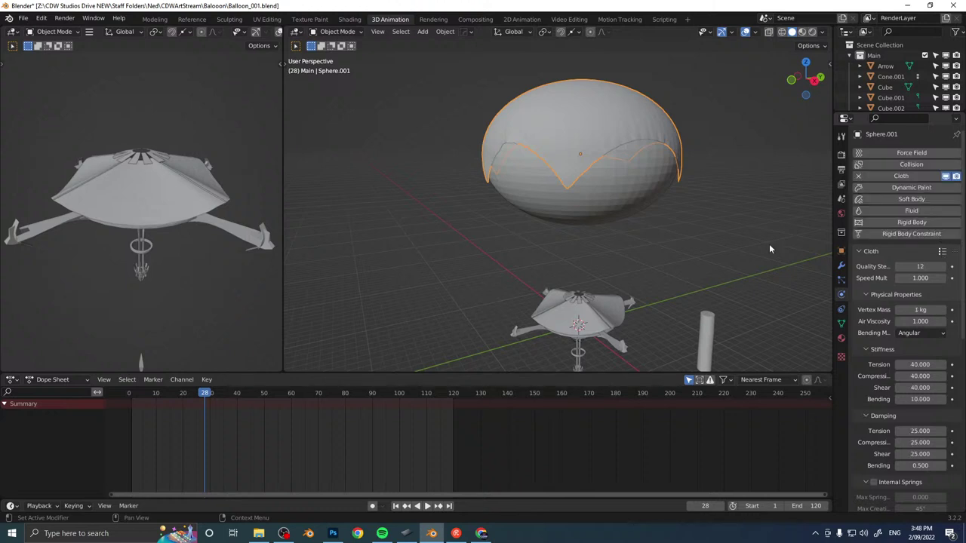
Replay the denim cloth simulation from the start, inspect the drape and return to frame 1.
{"action": "left_click", "coordinate": [396, 506]}
{"action": "left_click", "coordinate": [427, 506]}
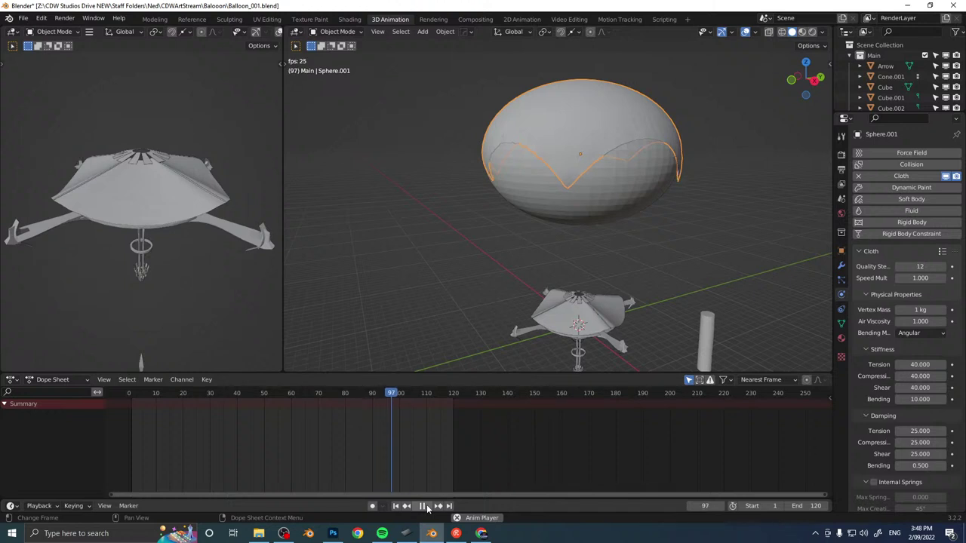
{"action": "left_click", "coordinate": [425, 507]}
{"action": "middle_click_drag", "start_coordinate": [498, 340], "coordinate": [456, 250]}
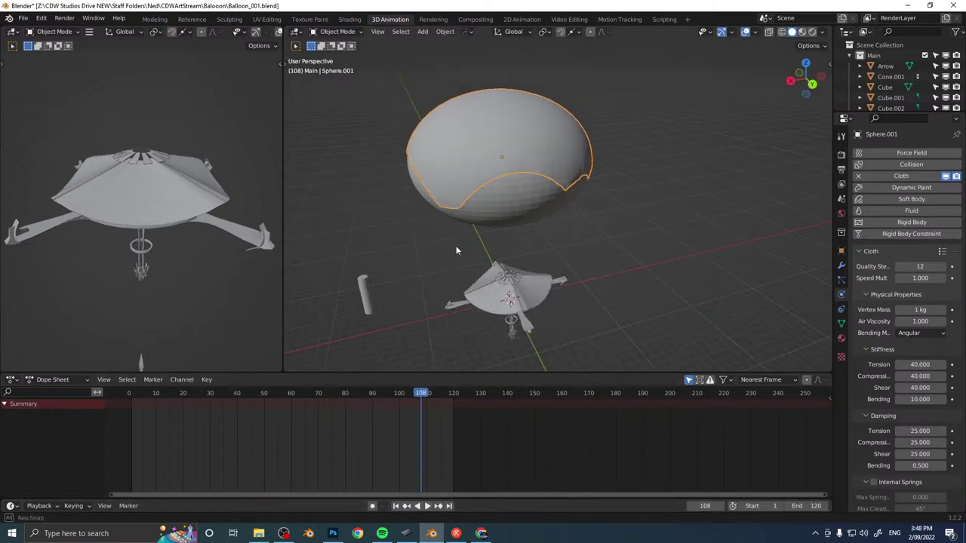
{"action": "left_click", "coordinate": [395, 506]}
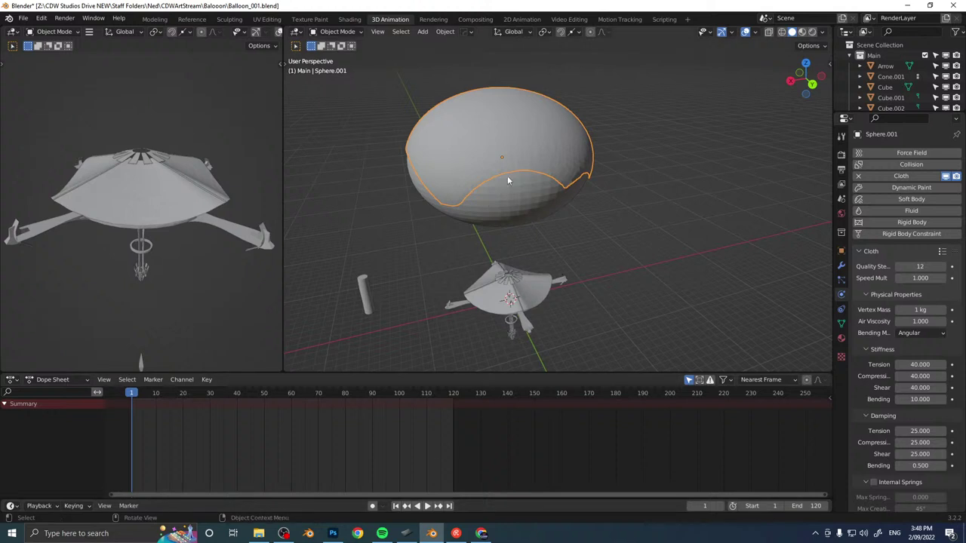
Scale the shell up slightly around the inner balloon and test how the cloth falls onto it.
{"action": "key", "text": "s"}
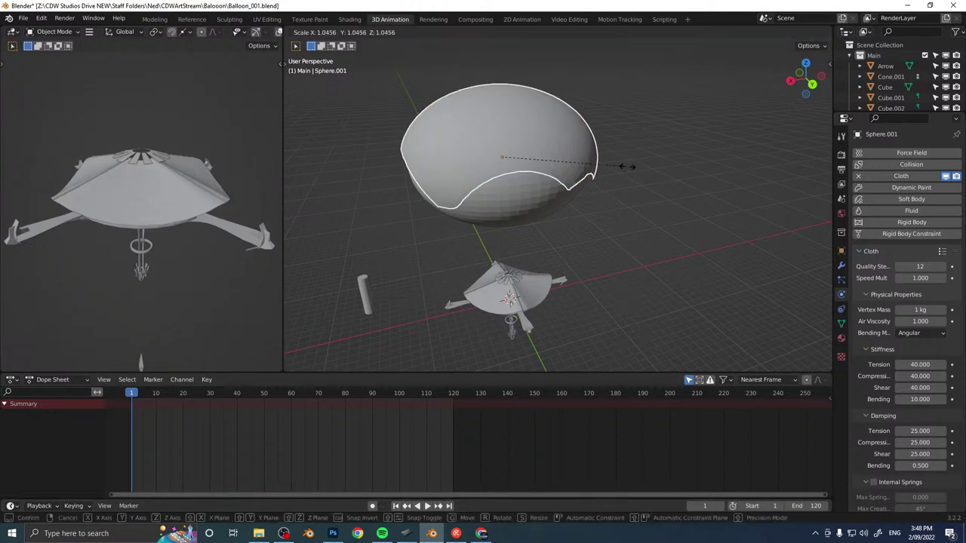
{"action": "left_click", "coordinate": [638, 166]}
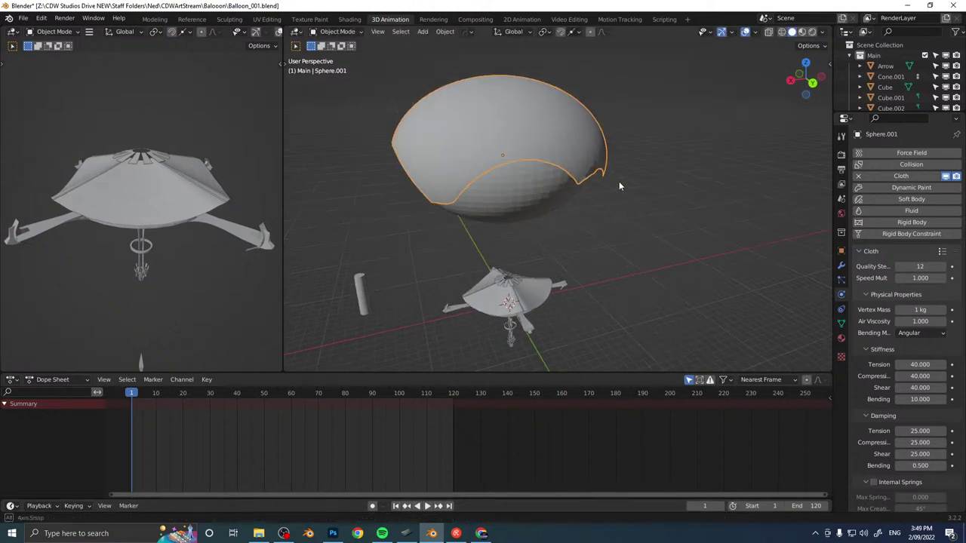
{"action": "middle_click_drag", "start_coordinate": [621, 184], "coordinate": [628, 154]}
{"action": "left_click", "coordinate": [428, 511]}
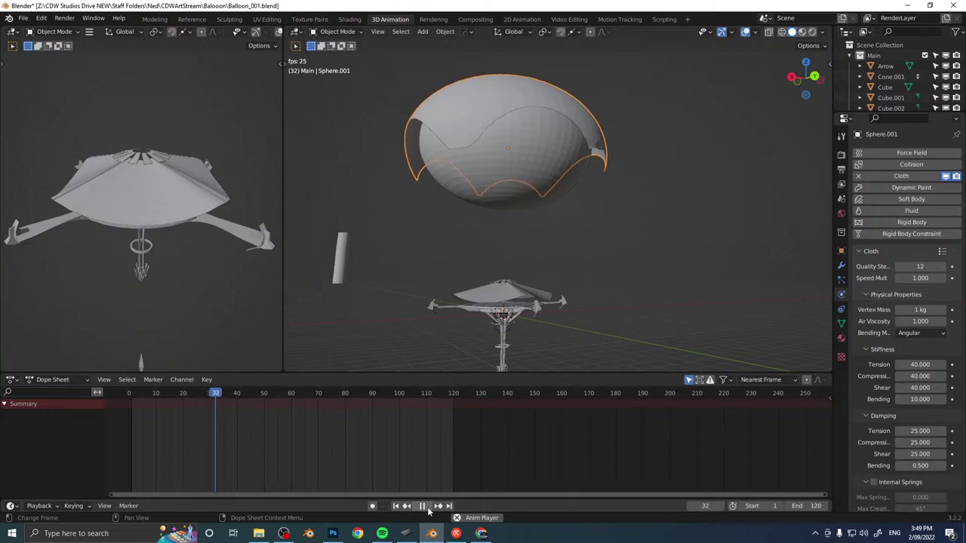
{"action": "left_click", "coordinate": [428, 511]}
Set the timeline's end frame to 500.
{"action": "type", "text": "5"}
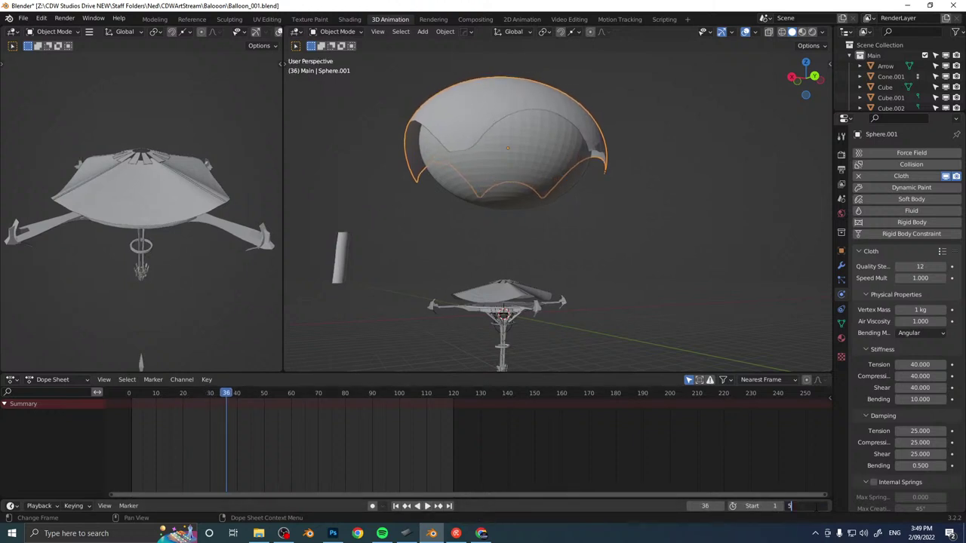
{"action": "type", "text": "00"}
{"action": "key", "text": "Return"}
Run the enlarged shell's cloth simulation from frame 1 over the longer range, then rewind it.
{"action": "left_click", "coordinate": [394, 507]}
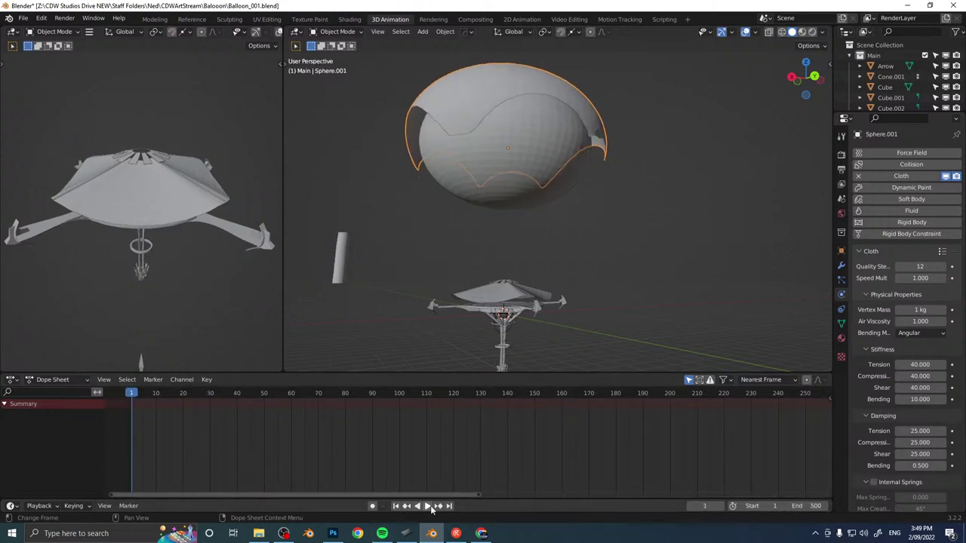
{"action": "left_click", "coordinate": [427, 507]}
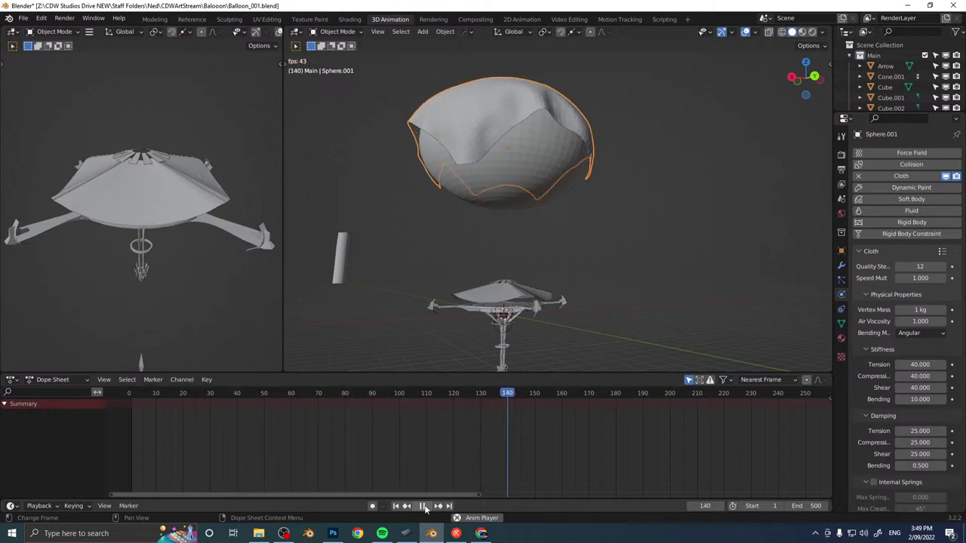
{"action": "left_click", "coordinate": [424, 507]}
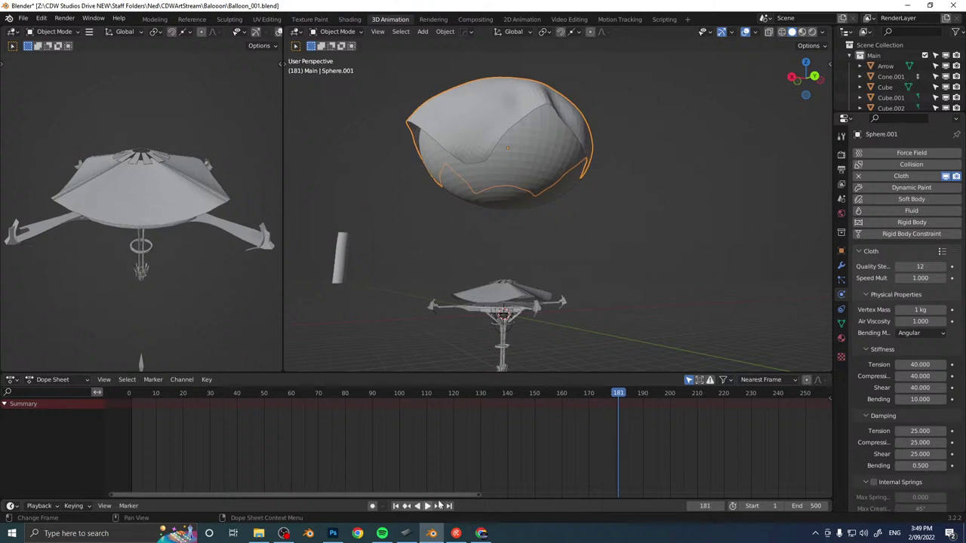
{"action": "left_click", "coordinate": [395, 506]}
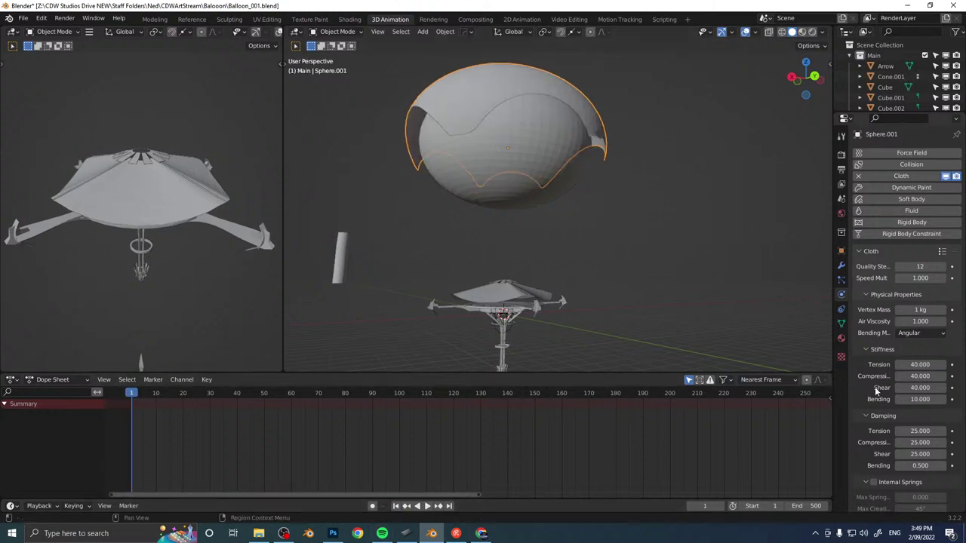
Enable Pressure in the shell's cloth settings and set the pressure to 1.
{"action": "scroll", "coordinate": [891, 362], "scroll_direction": "down", "scroll_amount": 6}
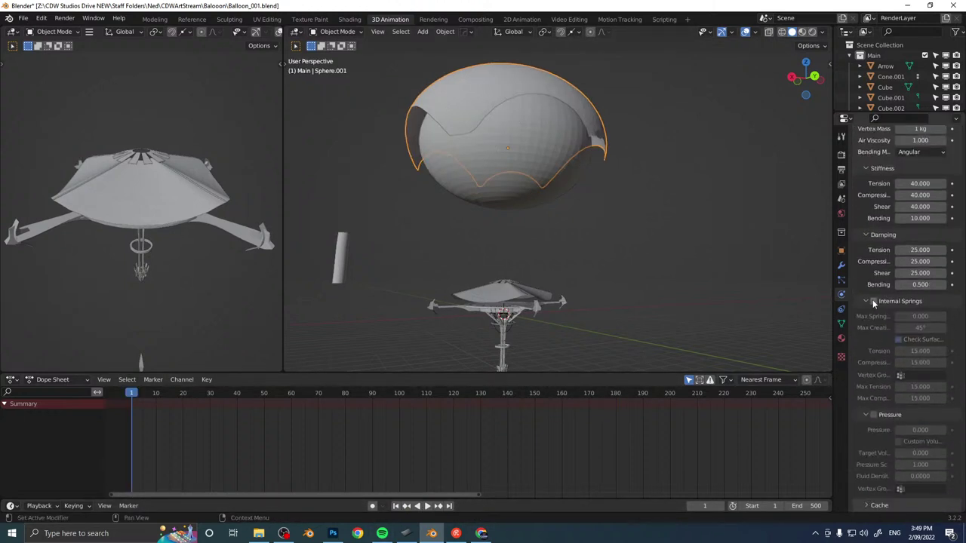
{"action": "scroll", "coordinate": [874, 385], "scroll_direction": "down", "scroll_amount": 2}
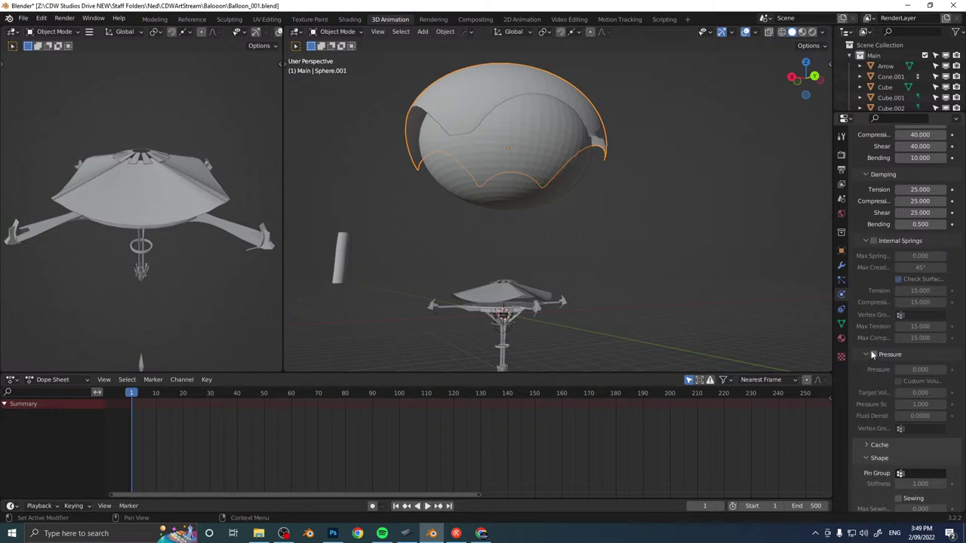
{"action": "left_click", "coordinate": [873, 354]}
{"action": "left_click", "coordinate": [917, 369]}
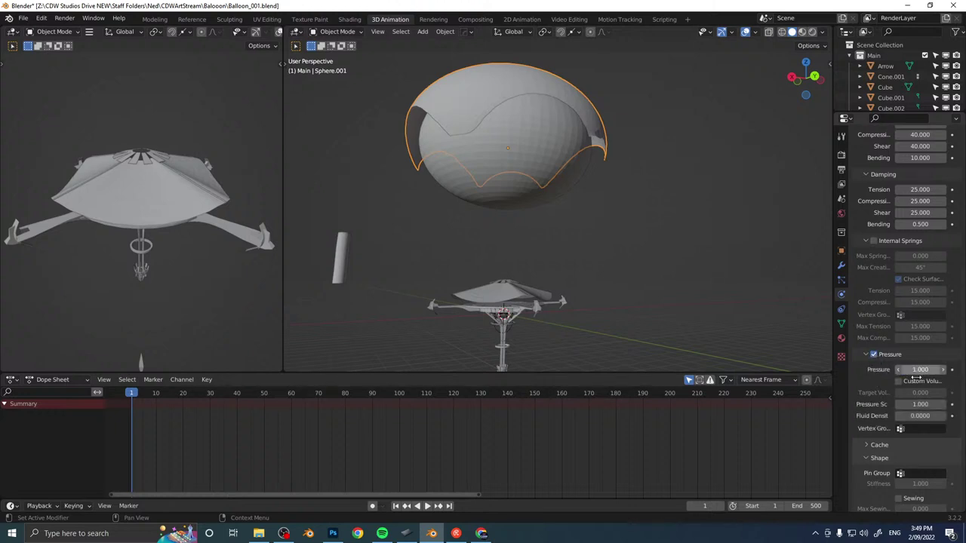
Play the simulation with cloth pressure enabled, view the shell's movement and return to frame 1.
{"action": "left_click", "coordinate": [426, 508]}
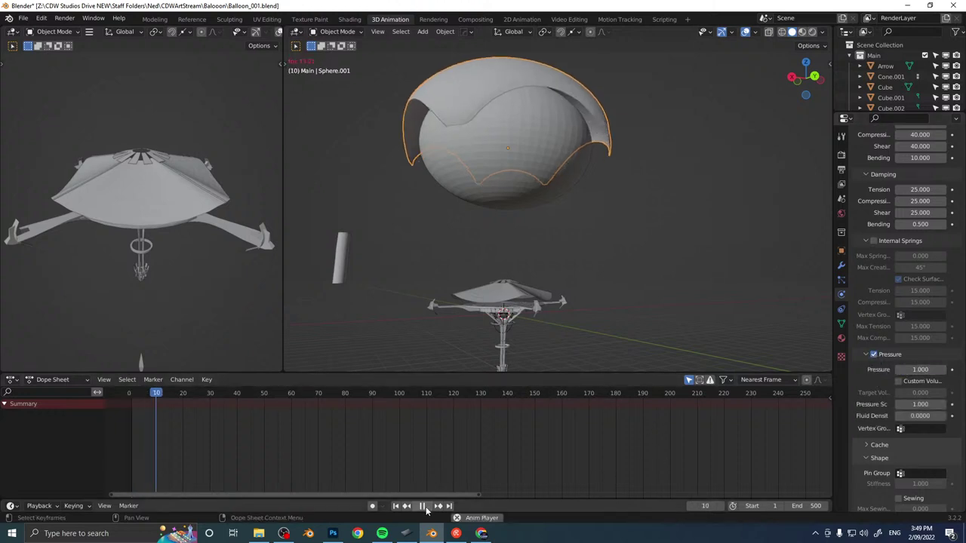
{"action": "scroll", "coordinate": [523, 167], "scroll_direction": "down", "scroll_amount": 6}
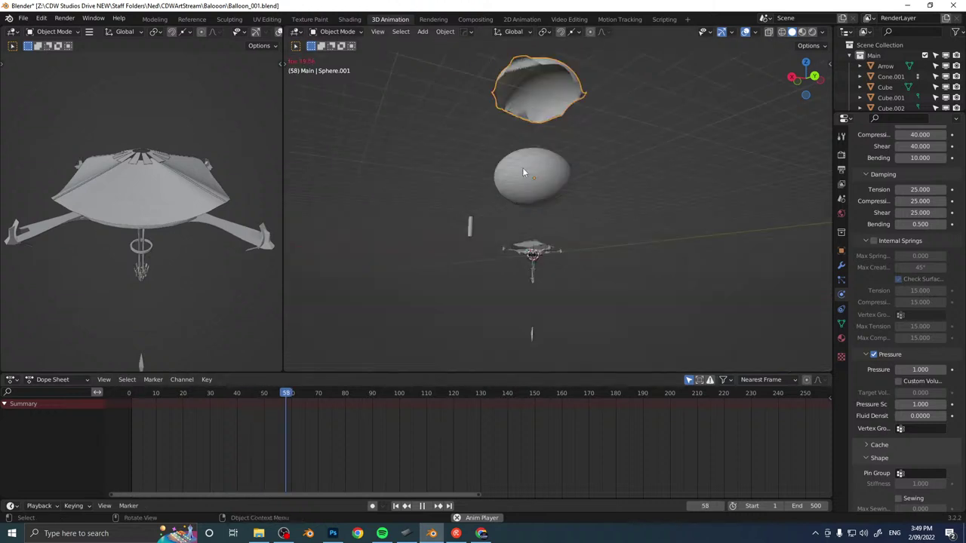
{"action": "left_click", "coordinate": [396, 505]}
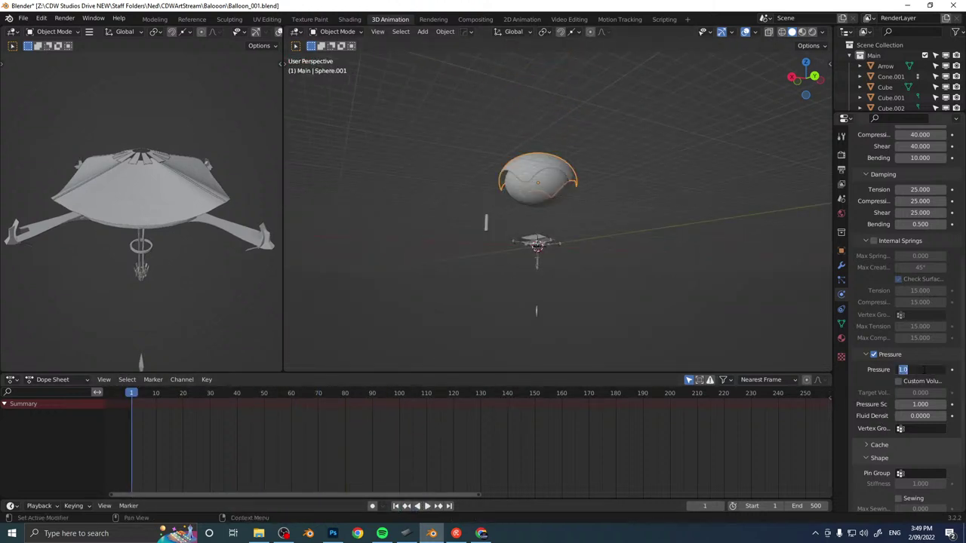
Set the shell's cloth pressure to 0.1, play the simulation briefly and return to frame 1.
{"action": "left_click", "coordinate": [428, 507]}
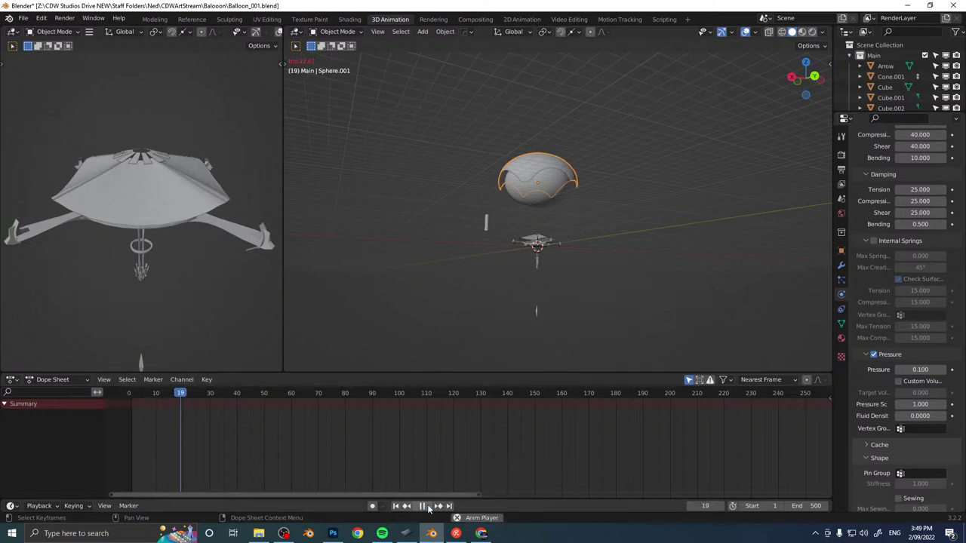
{"action": "left_click", "coordinate": [423, 507]}
{"action": "middle_click_drag", "start_coordinate": [521, 294], "coordinate": [532, 236]}
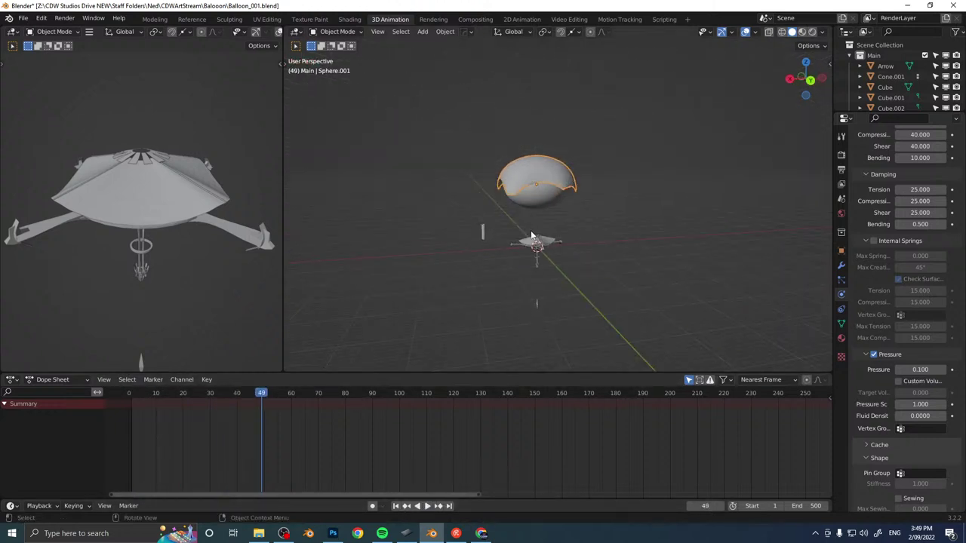
{"action": "left_click", "coordinate": [396, 506]}
Select the lowest vertices at the scallop tips around the outer shell's rim in Edit Mode.
{"action": "scroll", "coordinate": [552, 169], "scroll_direction": "up", "scroll_amount": 4}
{"action": "middle_click_drag", "start_coordinate": [552, 169], "coordinate": [498, 241], "text": "shift"}
{"action": "key", "text": "Tab"}
{"action": "scroll", "coordinate": [498, 242], "scroll_direction": "up", "scroll_amount": 6}
{"action": "scroll", "coordinate": [494, 234], "scroll_direction": "down", "scroll_amount": 3}
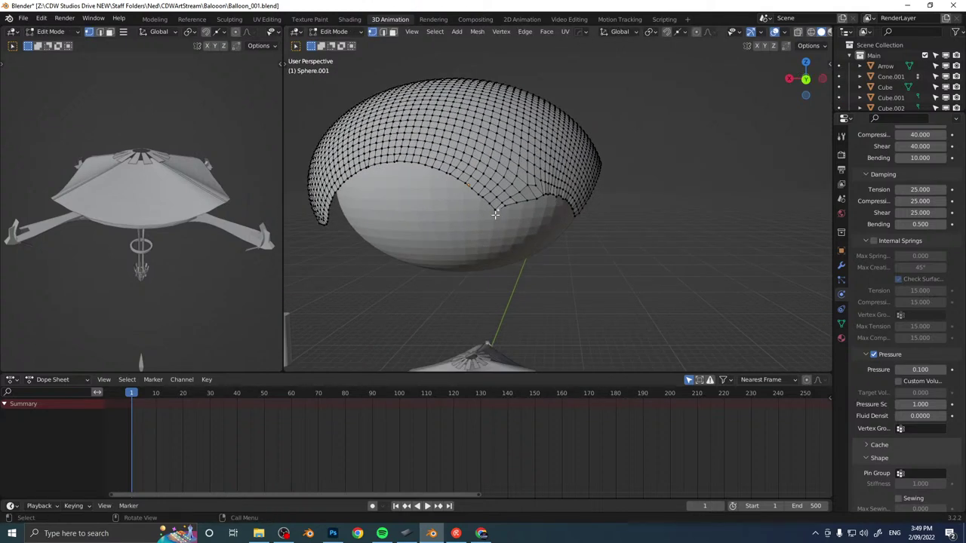
{"action": "middle_click_drag", "start_coordinate": [570, 224], "coordinate": [558, 243]}
{"action": "middle_click_drag", "start_coordinate": [574, 234], "coordinate": [553, 241]}
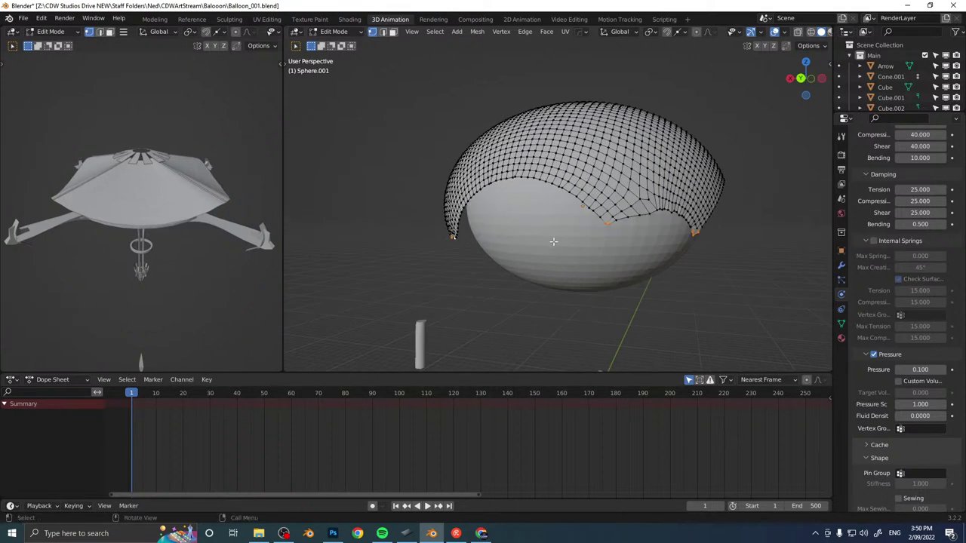
Add a vertex group named pin to the shell, assign the selected tip vertices and return to Object Mode.
{"action": "left_click", "coordinate": [841, 324]}
{"action": "left_click", "coordinate": [951, 186]}
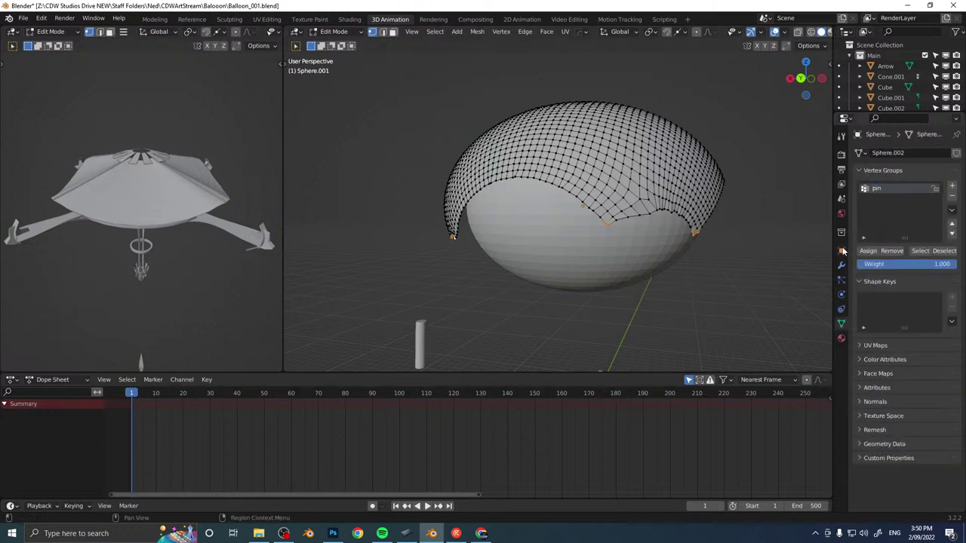
{"action": "key", "text": "Tab"}
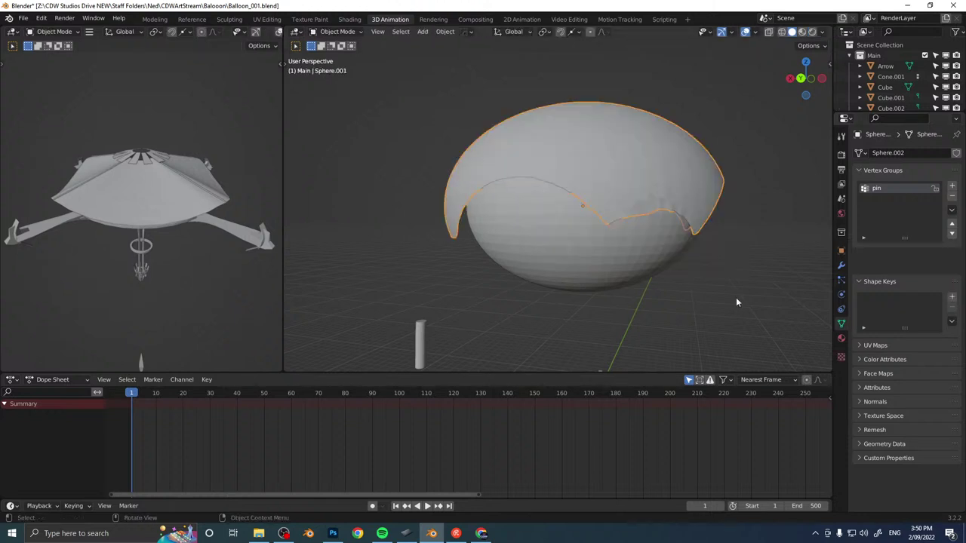
Choose the pin vertex group as the shell's cloth Pin Group and set its pressure to 0.6.
{"action": "left_click", "coordinate": [841, 295]}
{"action": "scroll", "coordinate": [885, 350], "scroll_direction": "down", "scroll_amount": 5}
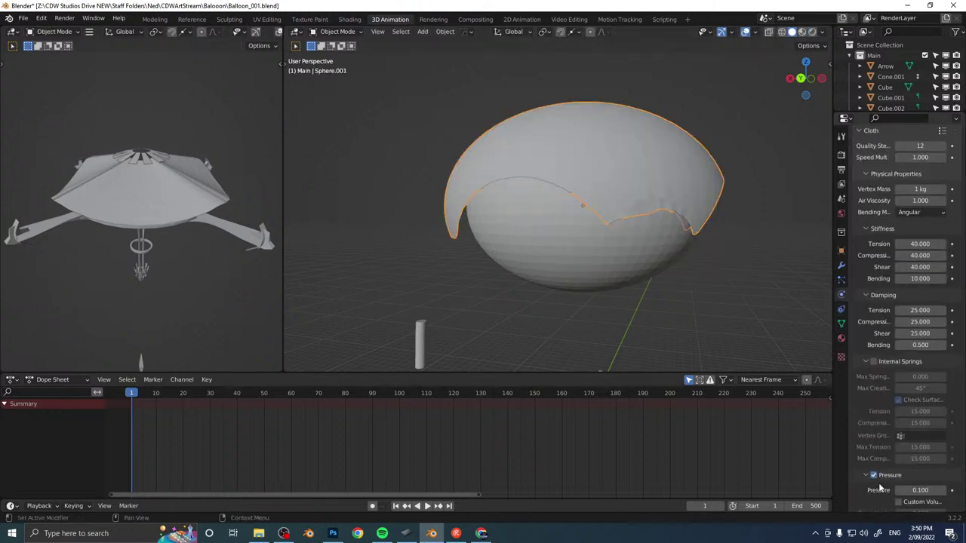
{"action": "scroll", "coordinate": [886, 422], "scroll_direction": "down", "scroll_amount": 5}
{"action": "left_click", "coordinate": [921, 401]}
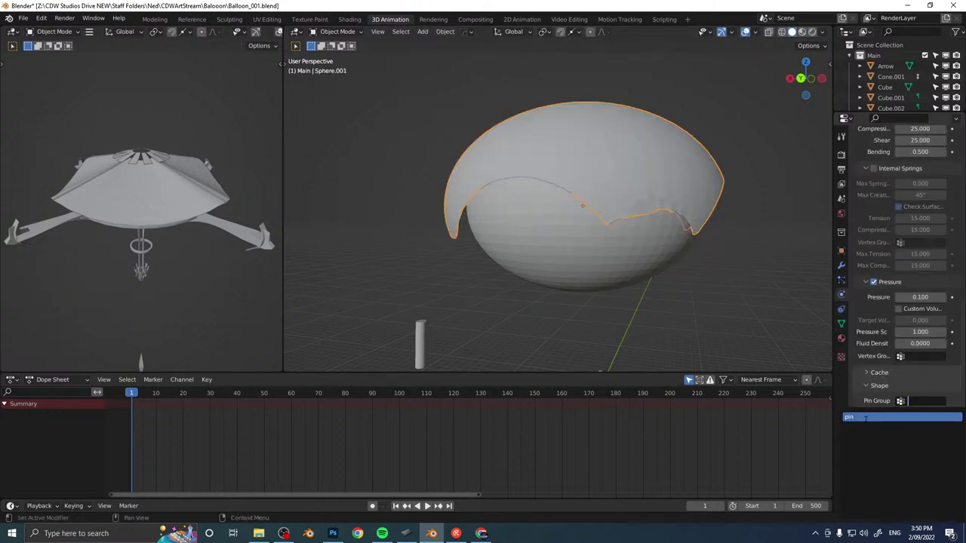
{"action": "left_click", "coordinate": [921, 417]}
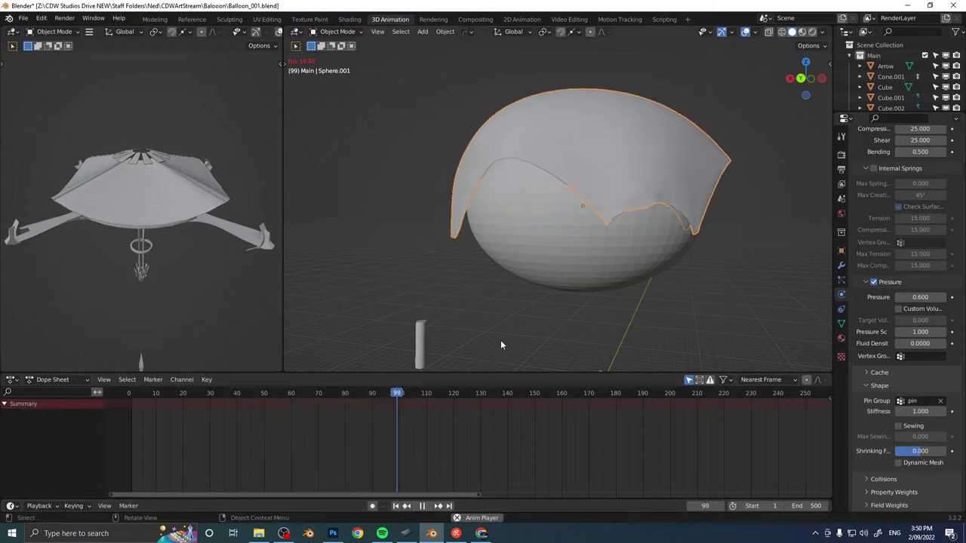
Play the pinned shell's cloth simulation and examine its inflated shape from all sides.
{"action": "middle_click_drag", "start_coordinate": [559, 278], "coordinate": [492, 211]}
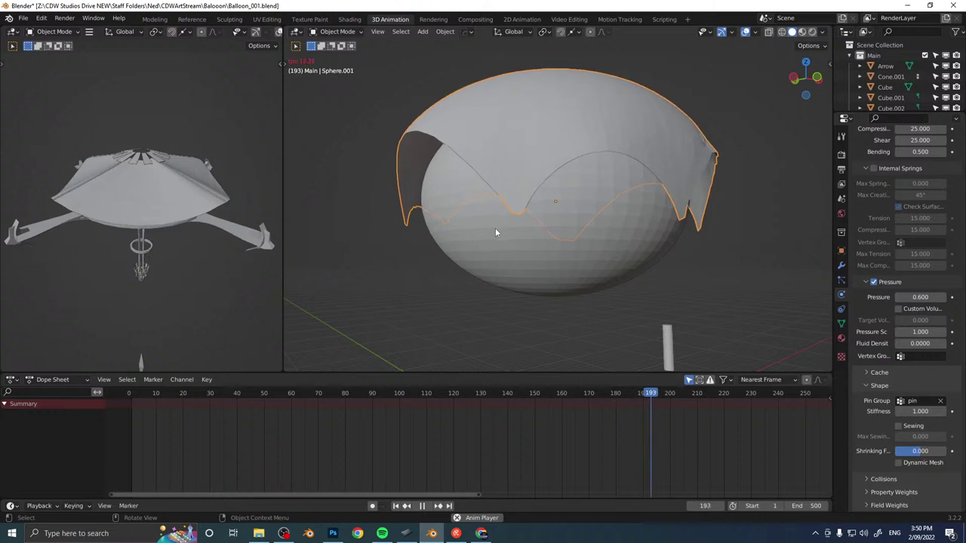
{"action": "middle_click_drag", "start_coordinate": [563, 200], "coordinate": [499, 204]}
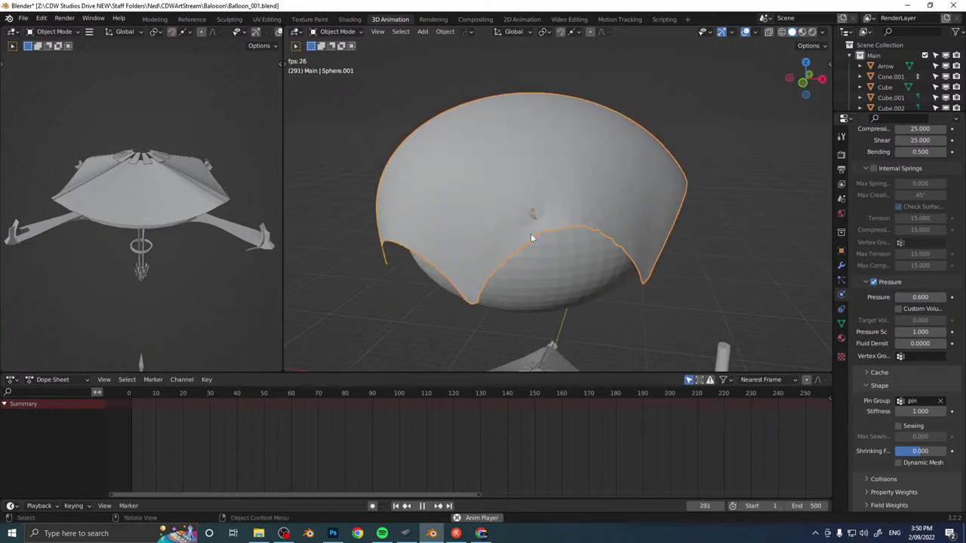
{"action": "middle_click_drag", "start_coordinate": [531, 239], "coordinate": [424, 295]}
Move the inner balloon up about 1.9 m inside the shell while the simulation plays.
{"action": "left_click", "coordinate": [558, 286]}
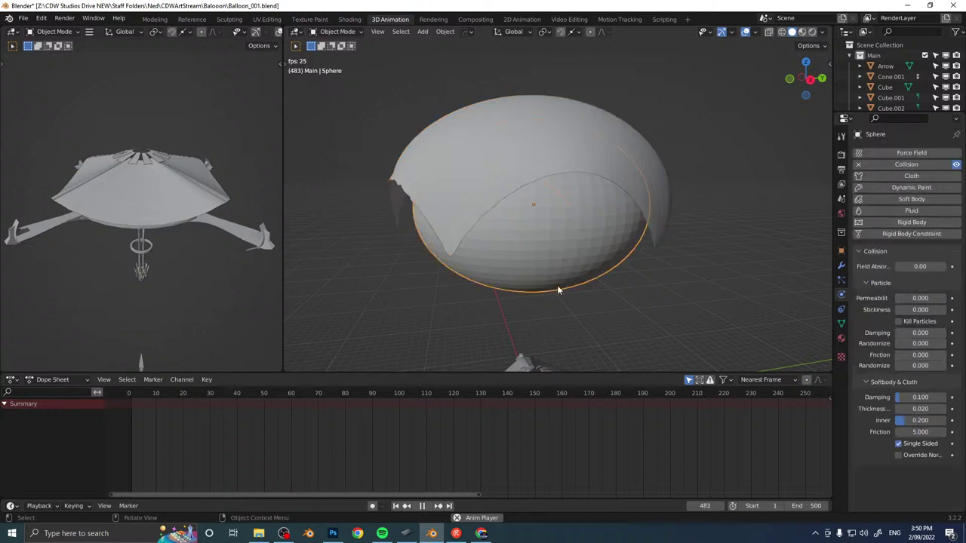
{"action": "key", "text": "g"}
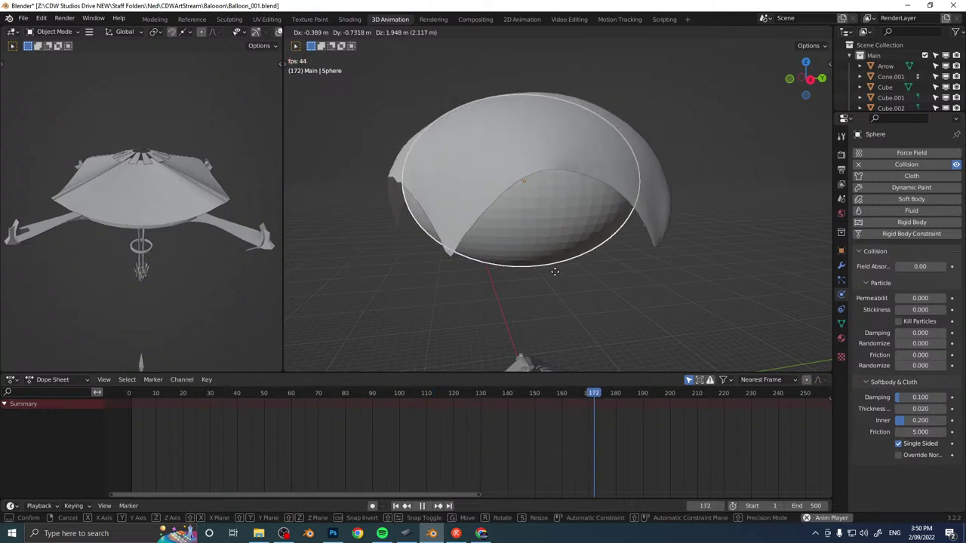
{"action": "left_click", "coordinate": [555, 272]}
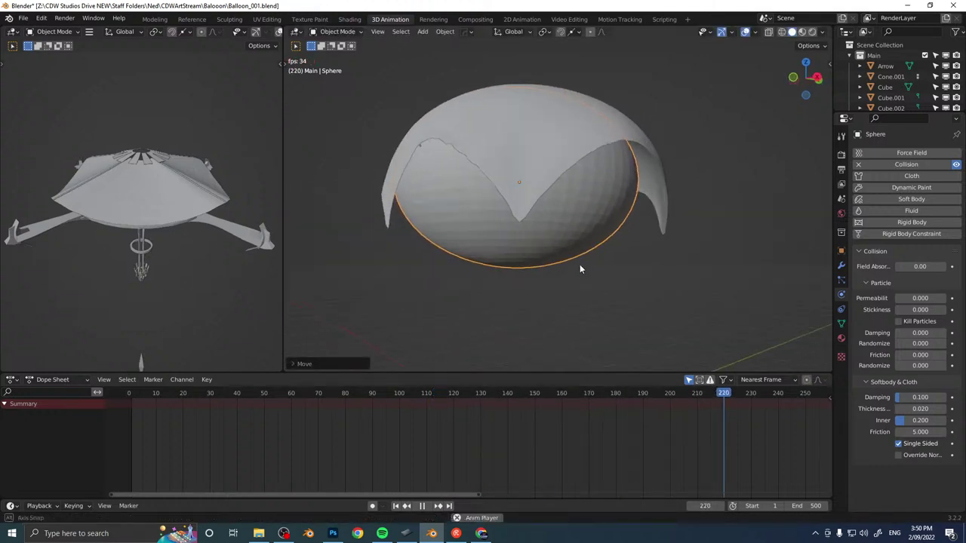
{"action": "middle_click_drag", "start_coordinate": [580, 269], "coordinate": [540, 252]}
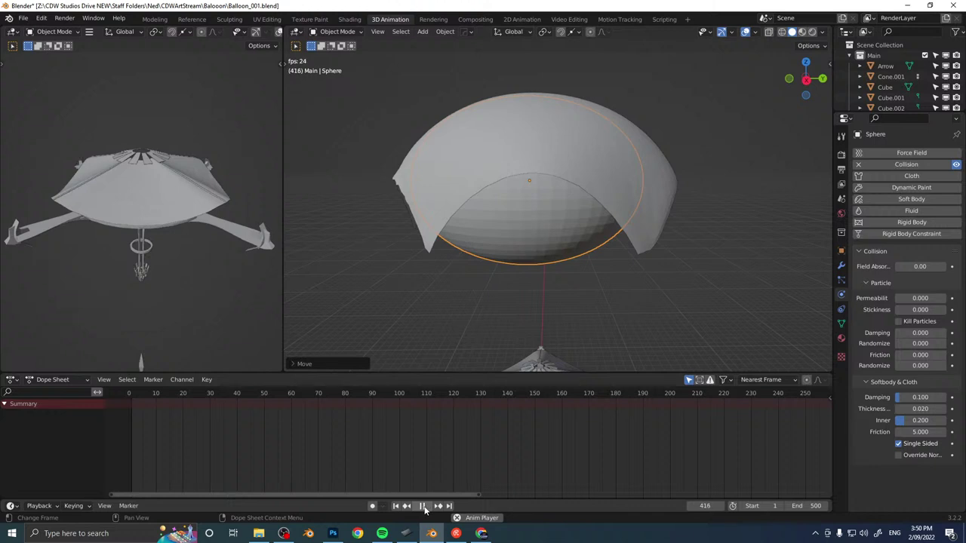
Stop playback at frame 419 and apply all modifiers on the outer shell.
{"action": "scroll", "coordinate": [555, 287], "scroll_direction": "down", "scroll_amount": 6}
{"action": "middle_click_drag", "start_coordinate": [594, 210], "coordinate": [655, 194]}
{"action": "left_click", "coordinate": [558, 179]}
{"action": "left_click", "coordinate": [841, 266]}
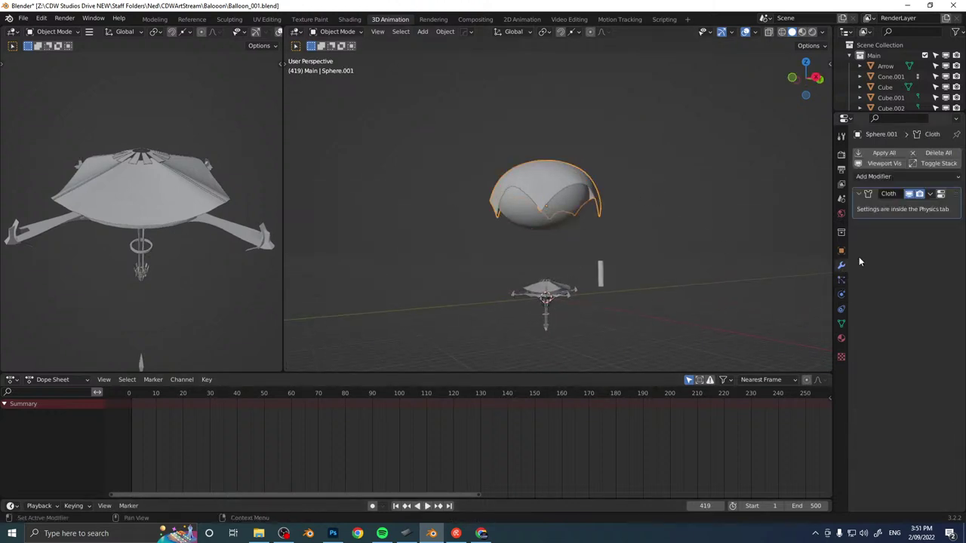
{"action": "left_click", "coordinate": [875, 153]}
Reposition the inner balloon so it sits centred beneath the draped shell.
{"action": "middle_click_drag", "start_coordinate": [615, 231], "coordinate": [498, 237]}
{"action": "left_click", "coordinate": [577, 231]}
{"action": "scroll", "coordinate": [554, 225], "scroll_direction": "up", "scroll_amount": 3}
{"action": "key", "text": "g"}
{"action": "left_click", "coordinate": [561, 231]}
{"action": "key", "text": "g"}
{"action": "left_click", "coordinate": [595, 222]}
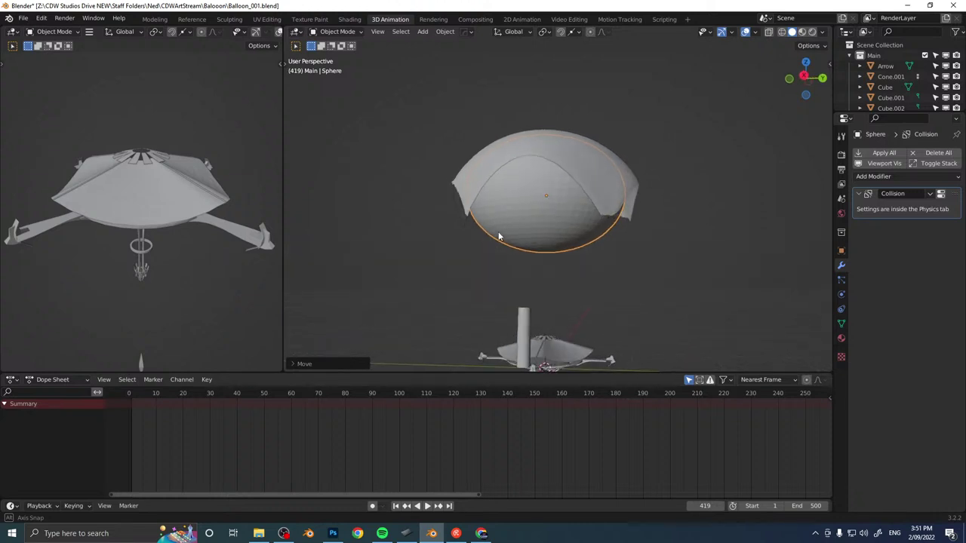
Select evenly spaced vertical edge loops running around the inner balloon in Edit Mode.
{"action": "key", "text": "Tab"}
{"action": "middle_click_drag", "start_coordinate": [554, 226], "coordinate": [478, 207]}
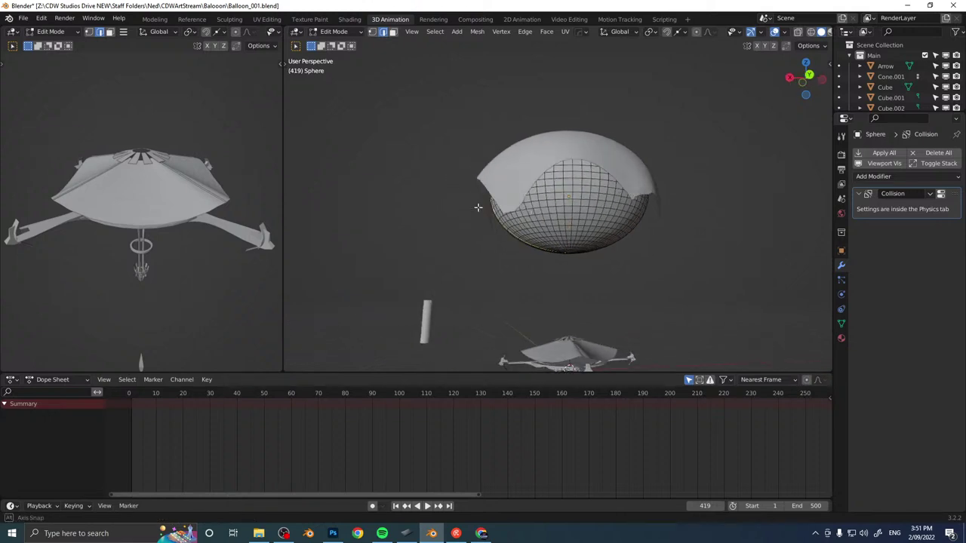
{"action": "middle_click_drag", "start_coordinate": [642, 212], "coordinate": [548, 198]}
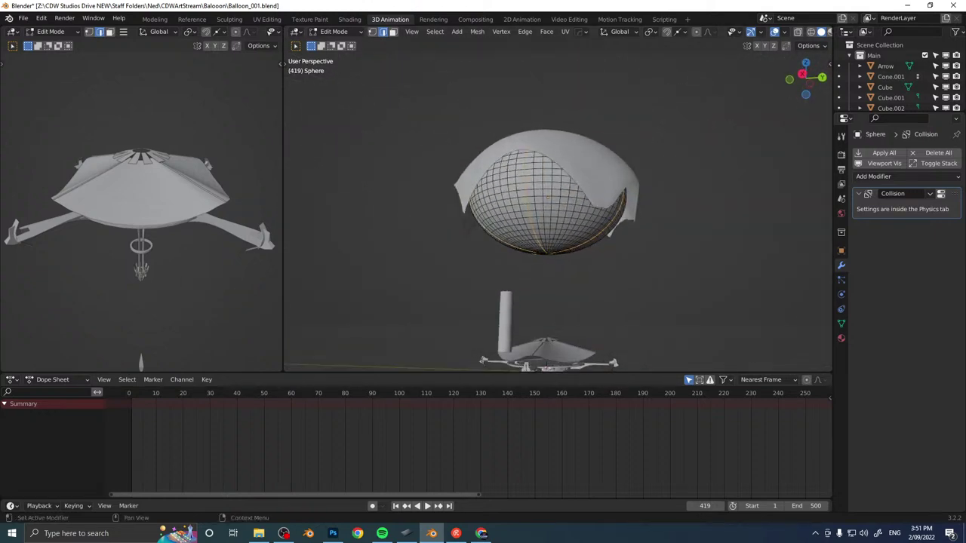
Add a vertex group named pin to the balloon, assign the selected edge loops and return to Object Mode.
{"action": "left_click", "coordinate": [842, 324]}
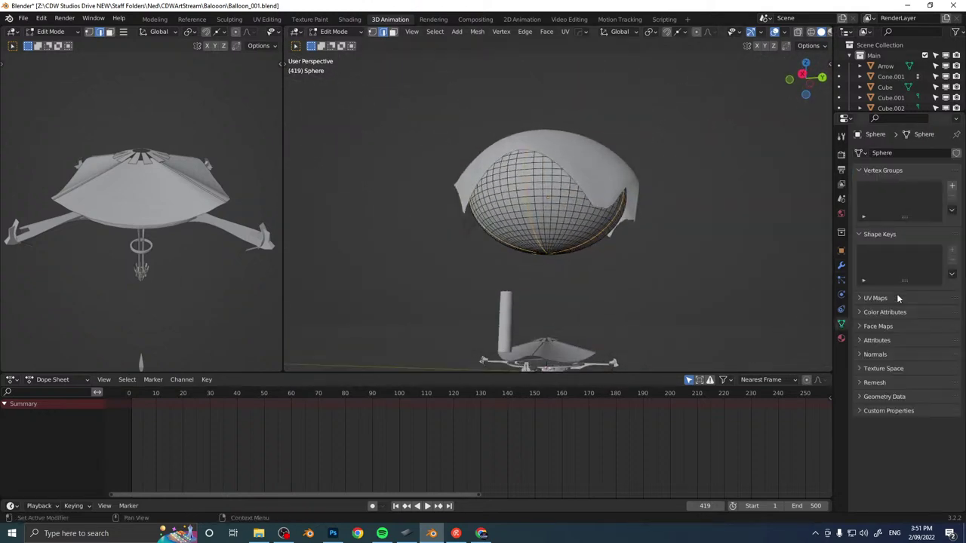
{"action": "left_click", "coordinate": [952, 187]}
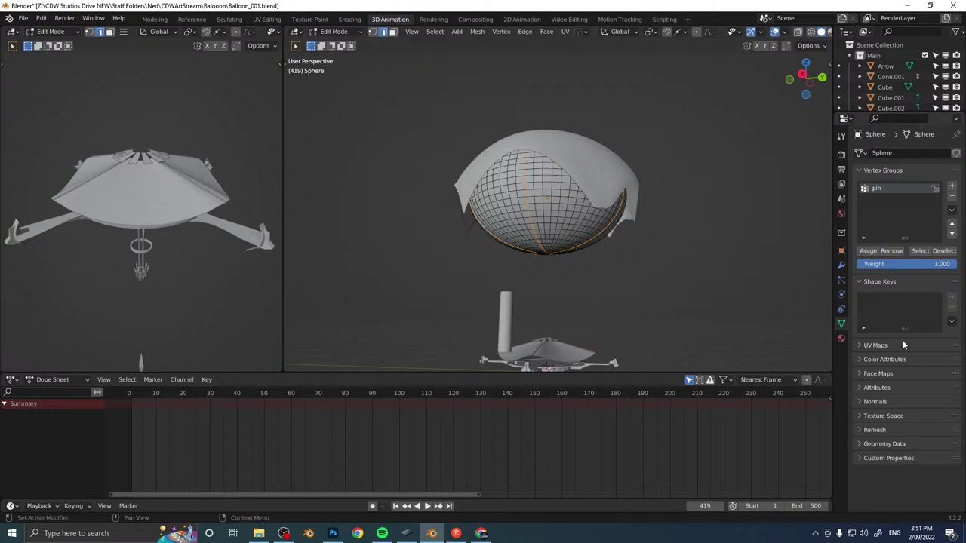
{"action": "key", "text": "Tab"}
Replace the balloon's Collision physics with Cloth and rewind the timeline to frame 1.
{"action": "left_click", "coordinate": [843, 309]}
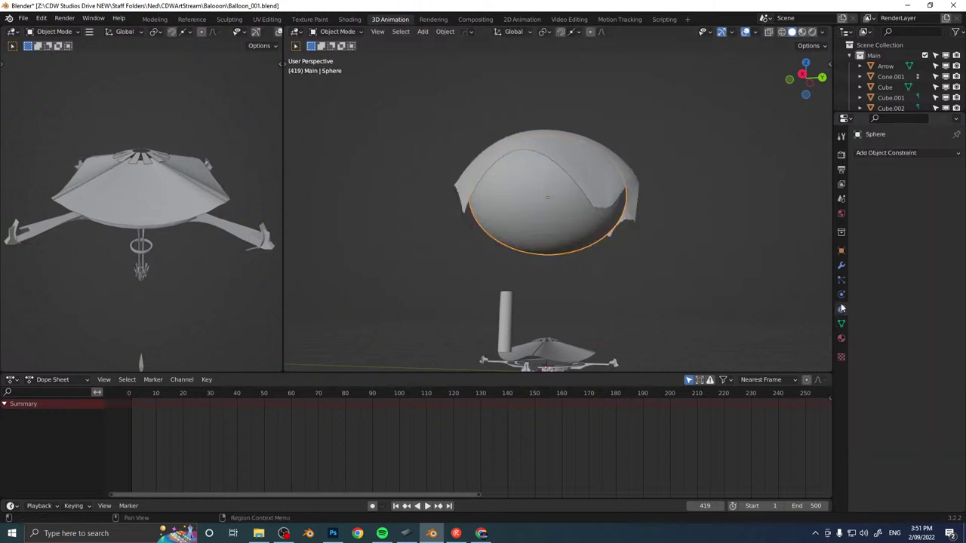
{"action": "left_click", "coordinate": [843, 295]}
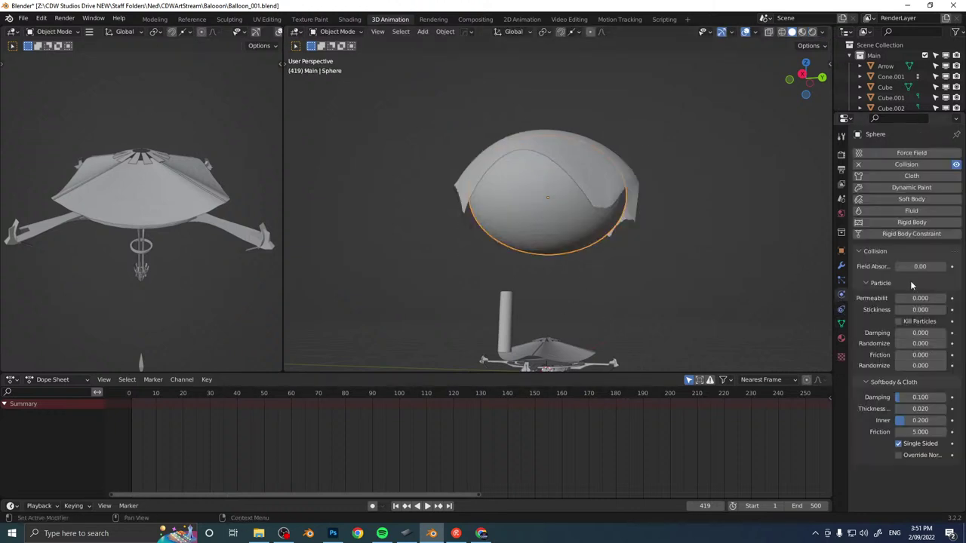
{"action": "left_click", "coordinate": [917, 165]}
{"action": "left_click", "coordinate": [913, 176]}
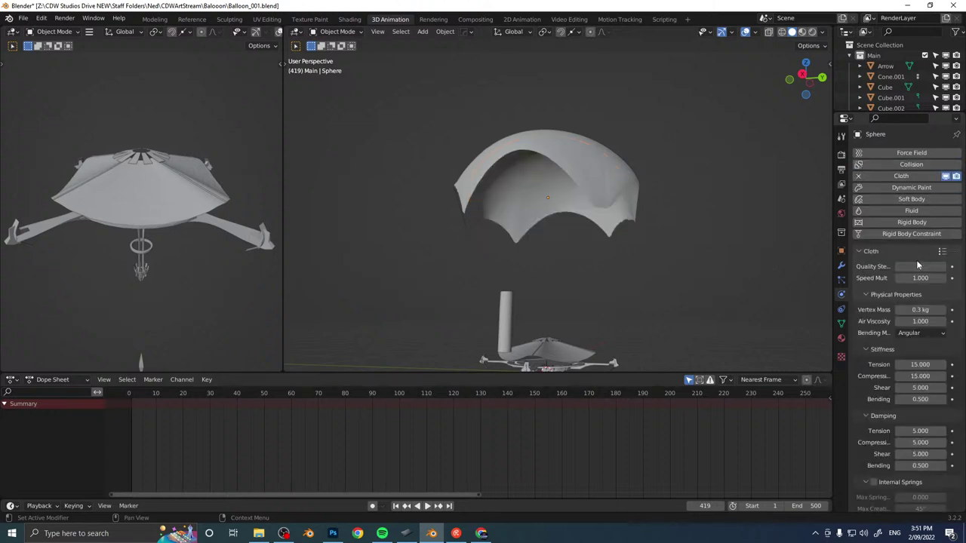
{"action": "left_click", "coordinate": [397, 508]}
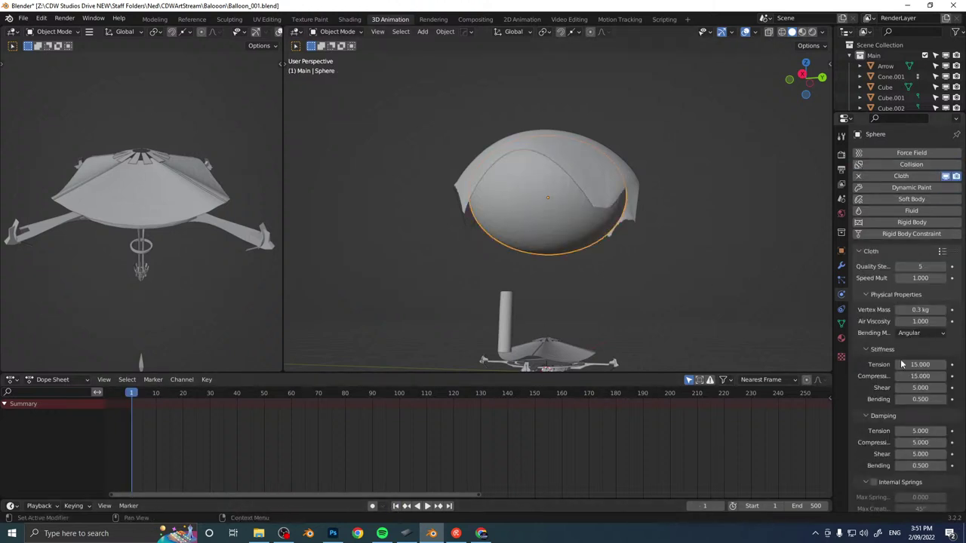
Set the balloon's cloth Pin Group to the pin vertex group.
{"action": "scroll", "coordinate": [901, 370], "scroll_direction": "down", "scroll_amount": 10}
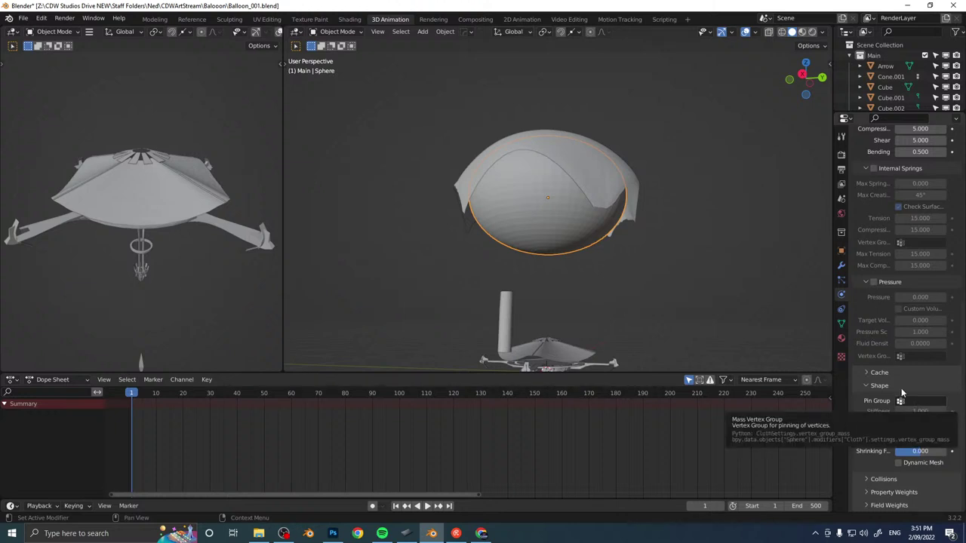
{"action": "scroll", "coordinate": [891, 321], "scroll_direction": "up", "scroll_amount": 6}
{"action": "scroll", "coordinate": [892, 320], "scroll_direction": "up", "scroll_amount": 4}
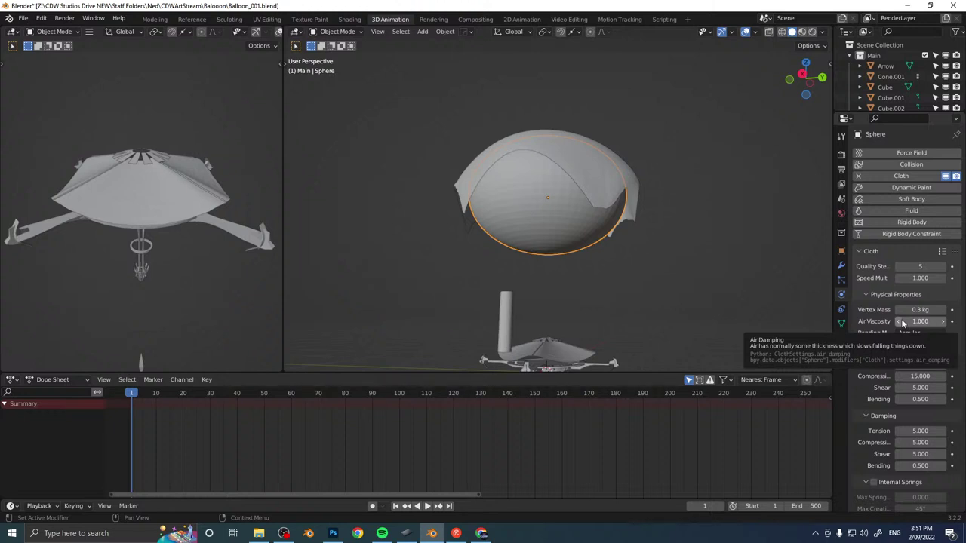
{"action": "scroll", "coordinate": [901, 319], "scroll_direction": "down", "scroll_amount": 10}
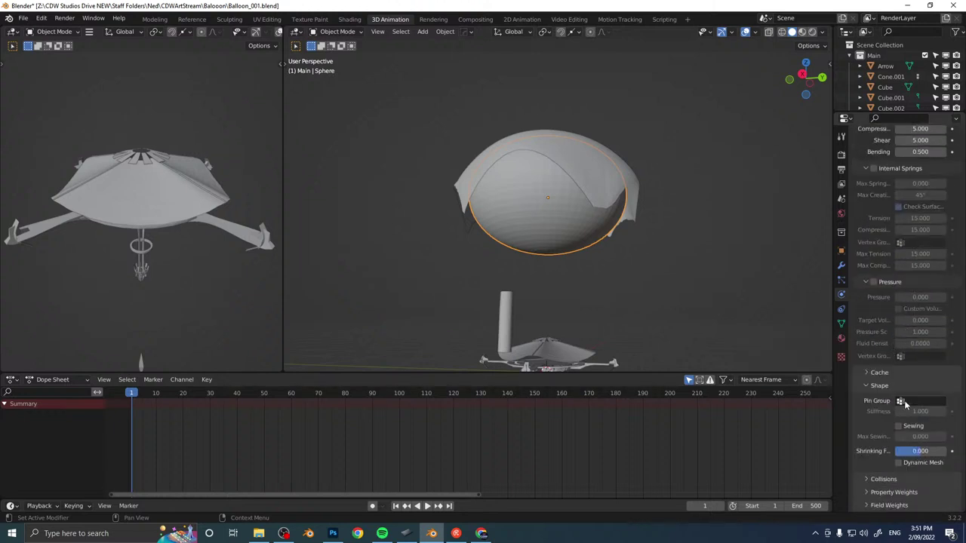
{"action": "left_click", "coordinate": [925, 400]}
{"action": "left_click", "coordinate": [860, 417]}
Enable Pressure in the balloon's cloth settings and set it to 0.6.
{"action": "left_click", "coordinate": [902, 283]}
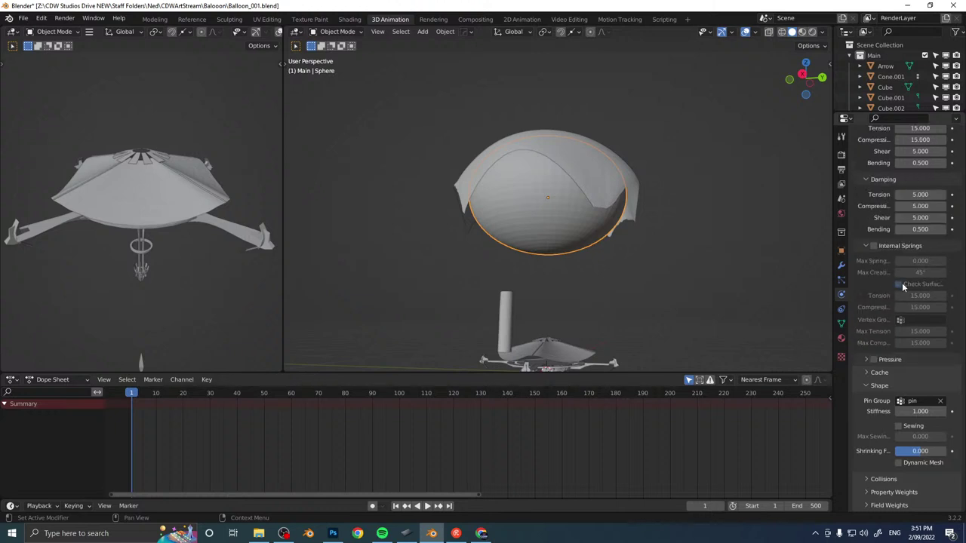
{"action": "left_click", "coordinate": [915, 363]}
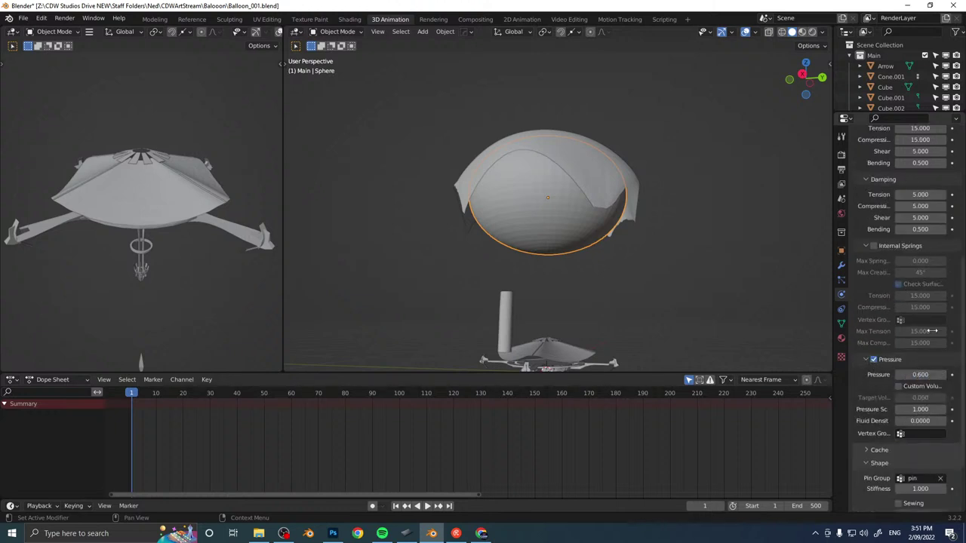
{"action": "scroll", "coordinate": [934, 330], "scroll_direction": "up", "scroll_amount": 5}
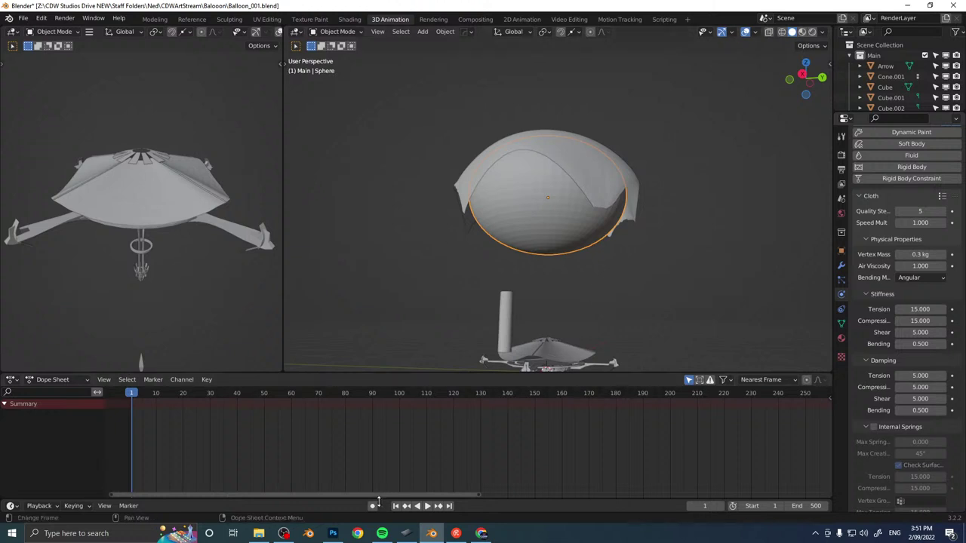
Run the balloon's cloth simulation to frame 158, stop it there and apply the balloon's Cloth modifier.
{"action": "left_click", "coordinate": [430, 506]}
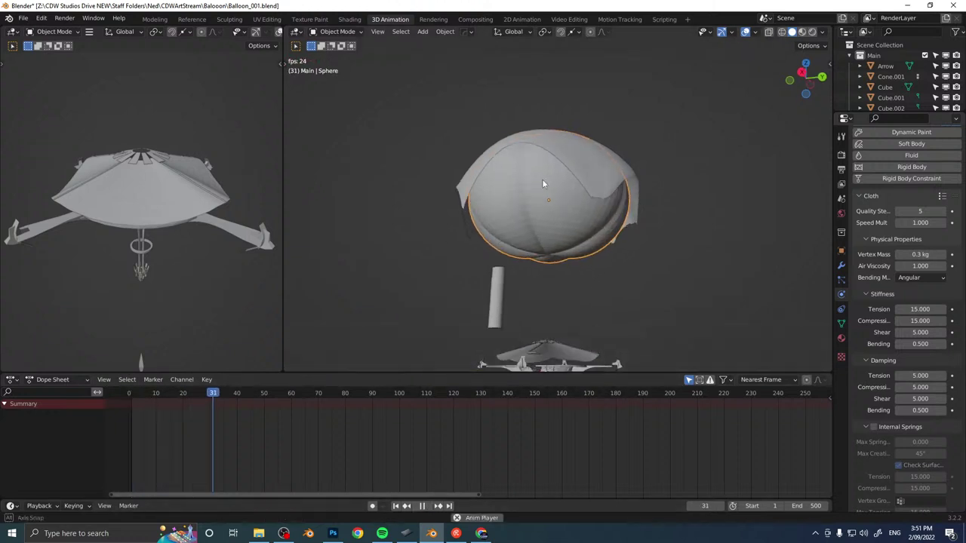
{"action": "middle_click_drag", "start_coordinate": [542, 179], "coordinate": [570, 198]}
{"action": "left_click", "coordinate": [422, 505]}
{"action": "middle_click_drag", "start_coordinate": [653, 194], "coordinate": [662, 198]}
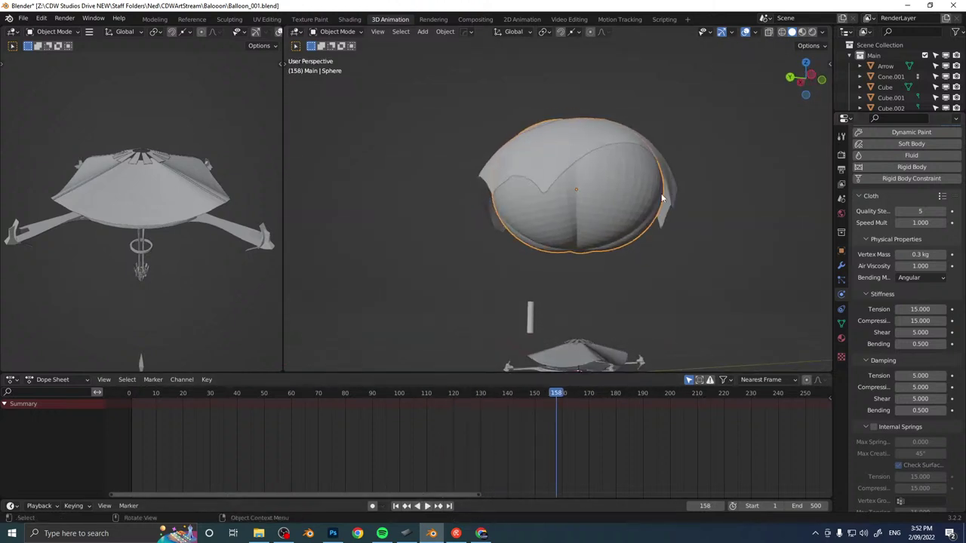
{"action": "left_click", "coordinate": [842, 265]}
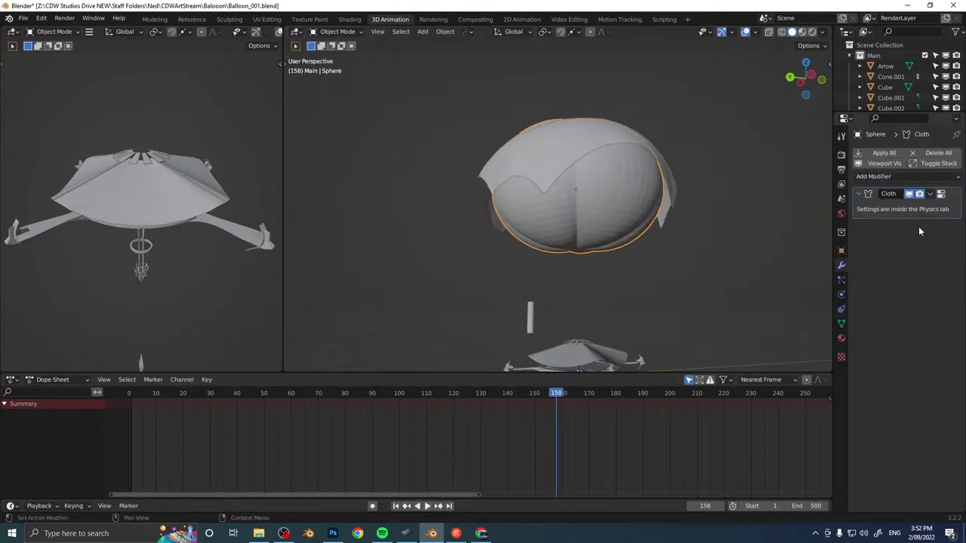
{"action": "left_click", "coordinate": [886, 152]}
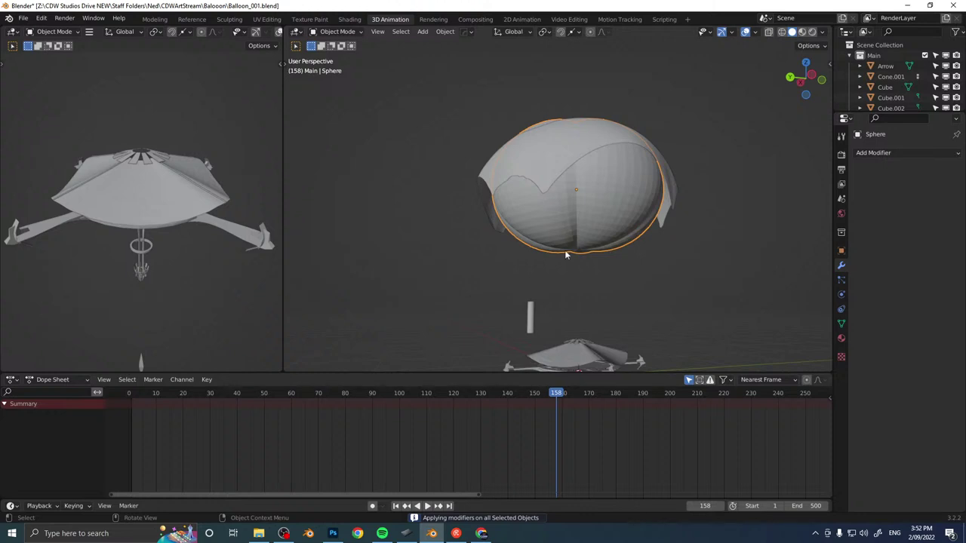
Raise the scalloped shell about 0.06 m along the global Z axis above the balloon.
{"action": "middle_click_drag", "start_coordinate": [564, 255], "coordinate": [584, 166]}
{"action": "left_click", "coordinate": [587, 166]}
{"action": "middle_click_drag", "start_coordinate": [644, 157], "coordinate": [559, 189]}
{"action": "key", "text": "g"}
{"action": "key", "text": "z"}
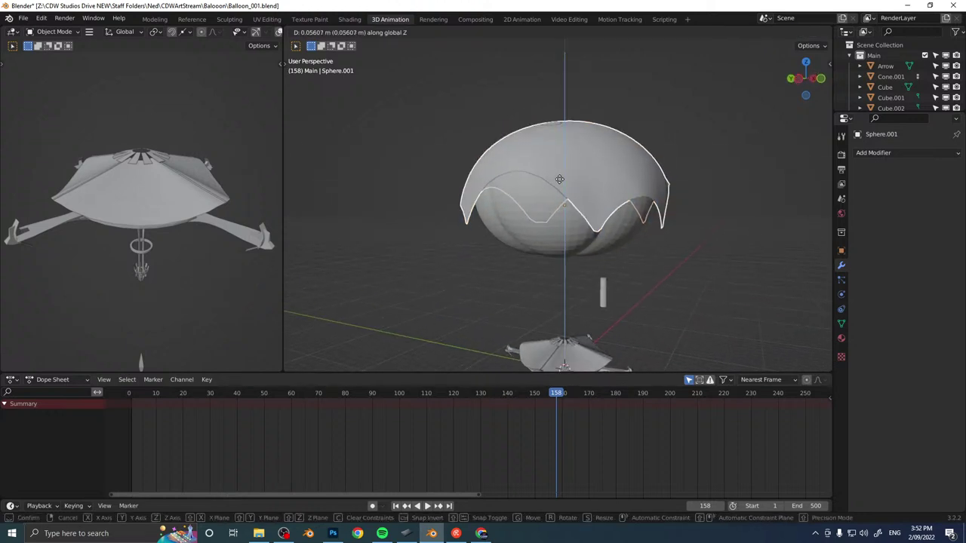
{"action": "left_click", "coordinate": [561, 180]}
Select the balloon, switch to the Modeling workspace and put the balloon into Sculpt Mode.
{"action": "left_click", "coordinate": [567, 231]}
{"action": "middle_click_drag", "start_coordinate": [567, 232], "coordinate": [567, 216]}
{"action": "key", "text": "Tab"}
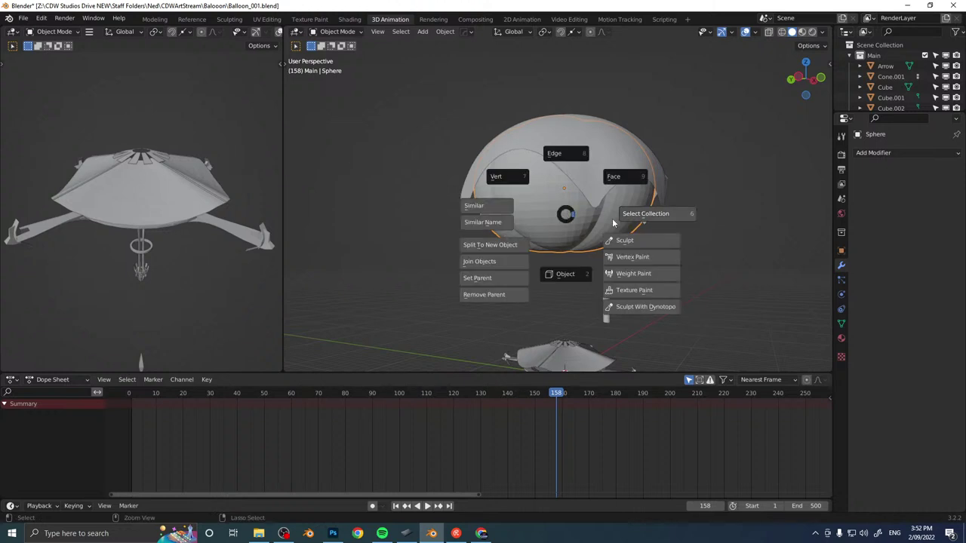
{"action": "key", "text": "Escape"}
{"action": "left_click", "coordinate": [155, 19]}
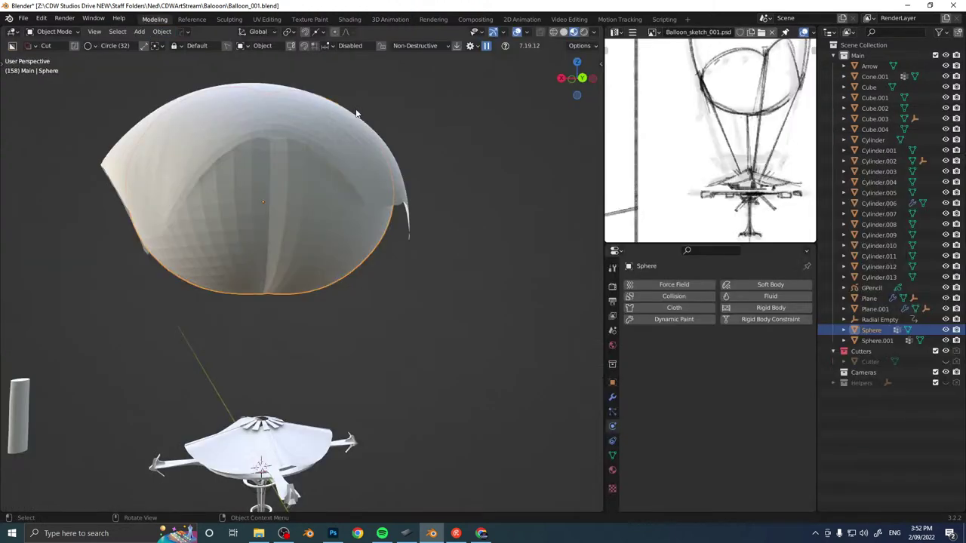
{"action": "middle_click_drag", "start_coordinate": [419, 202], "coordinate": [360, 206]}
{"action": "key", "text": "Tab"}
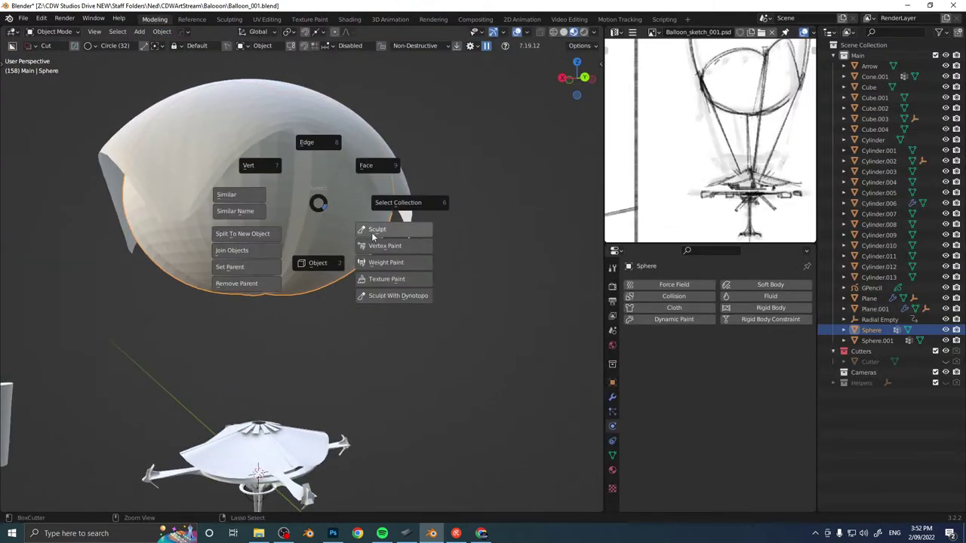
{"action": "left_click", "coordinate": [351, 227]}
Activate the Grab brush and set its strength to 0.464 and its radius to 178 px.
{"action": "key", "text": "g"}
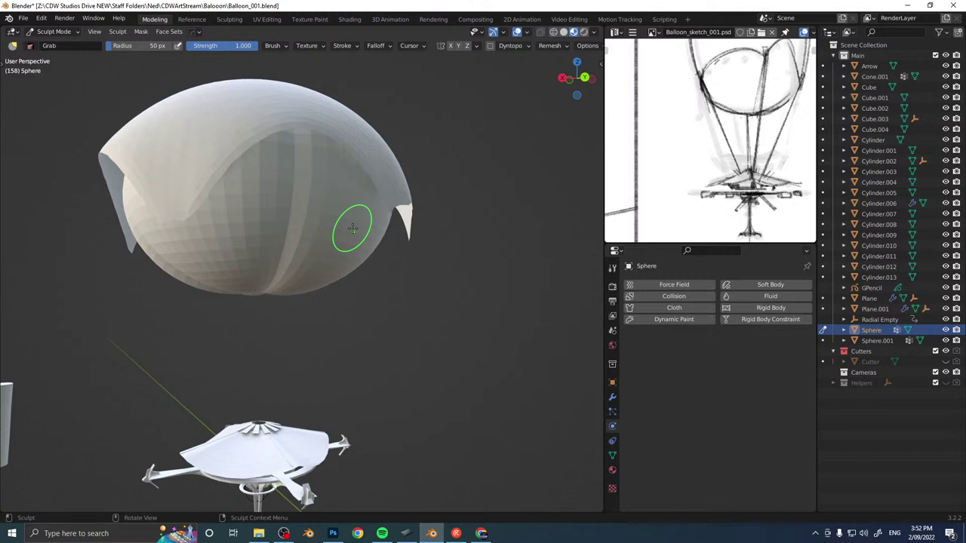
{"action": "right_click", "coordinate": [353, 228]}
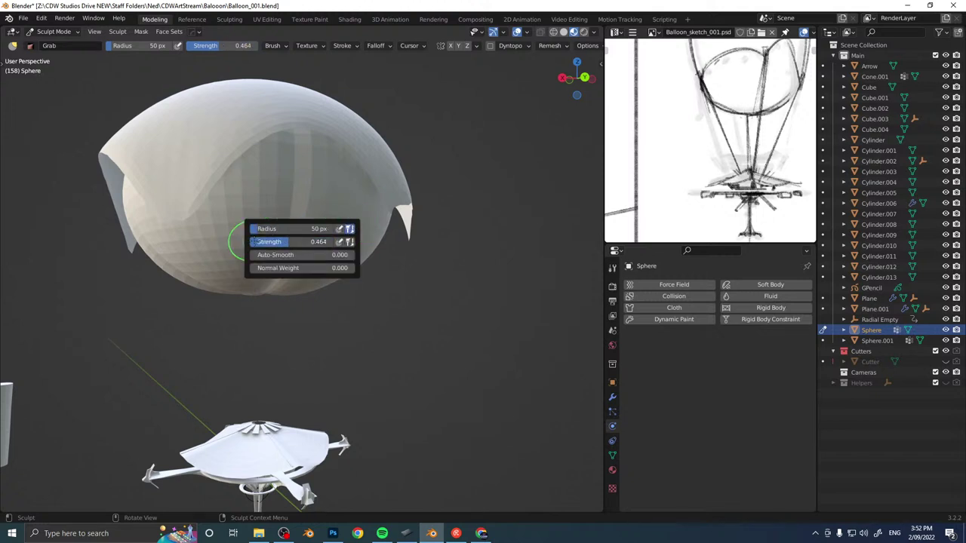
{"action": "left_click_drag", "start_coordinate": [300, 228], "coordinate": [336, 229]}
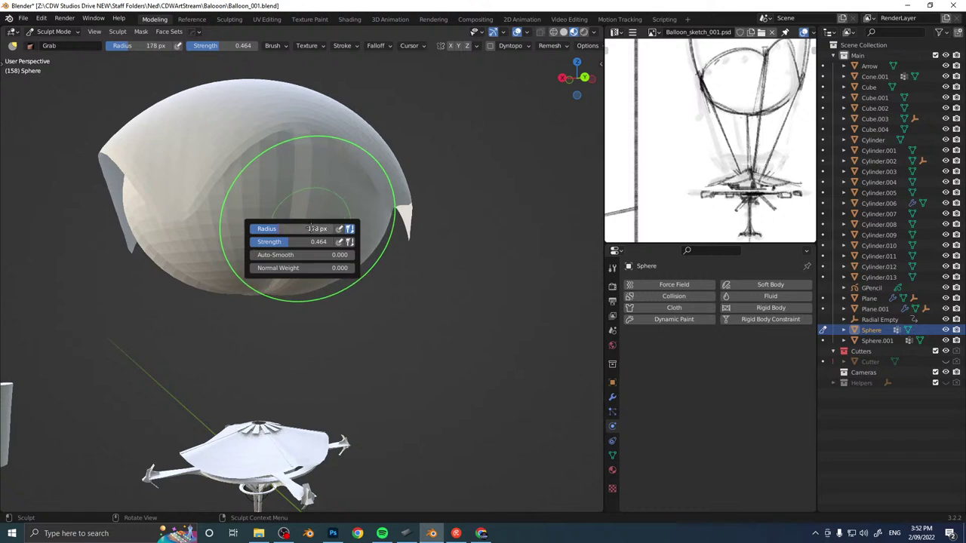
Reshape the balloon's sides beneath the shell's scalloped edge with Grab strokes, working around the balloon.
{"action": "mouse_move", "coordinate": [388, 205]}
{"action": "middle_mouse_down"}
{"action": "mouse_move", "coordinate": [339, 195]}
{"action": "mouse_move", "coordinate": [371, 202]}
{"action": "middle_mouse_up"}
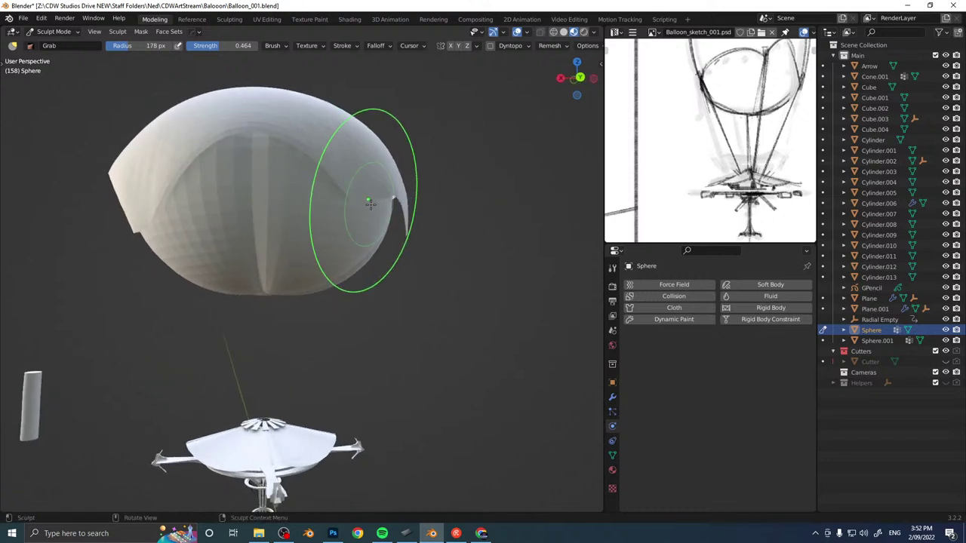
{"action": "left_click_drag", "start_coordinate": [371, 202], "coordinate": [385, 210]}
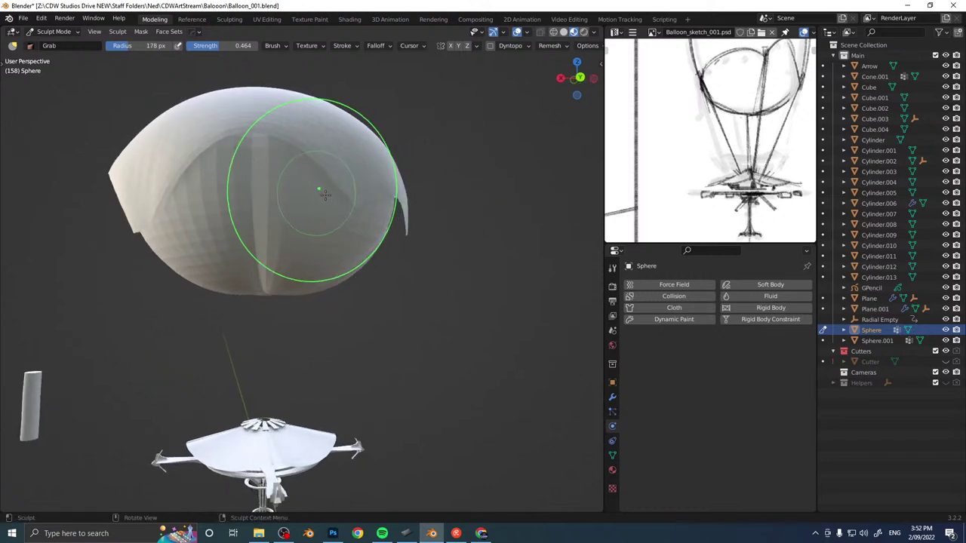
{"action": "mouse_move", "coordinate": [325, 188]}
{"action": "middle_mouse_down"}
{"action": "mouse_move", "coordinate": [355, 215]}
{"action": "mouse_move", "coordinate": [402, 207]}
{"action": "mouse_move", "coordinate": [358, 183]}
{"action": "mouse_move", "coordinate": [367, 181]}
{"action": "middle_mouse_up"}
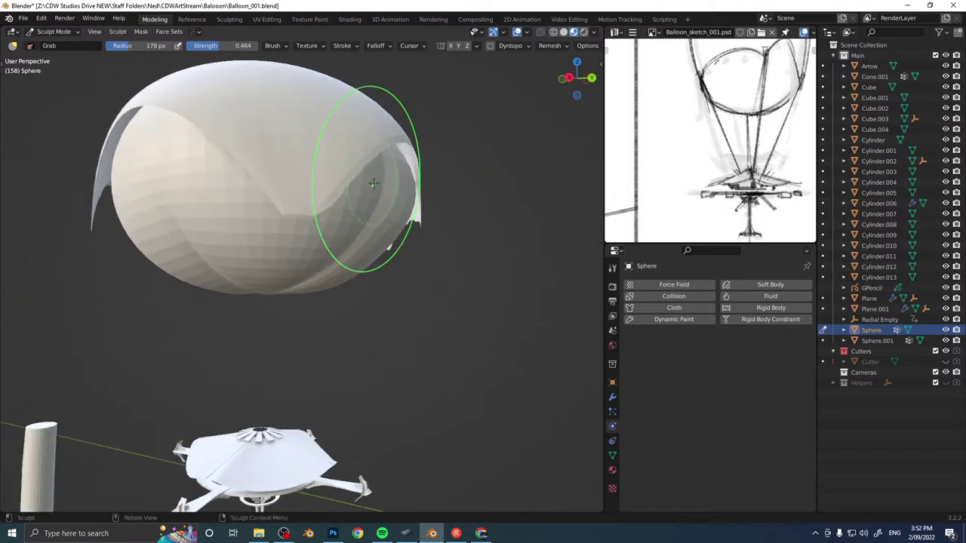
{"action": "left_click_drag", "start_coordinate": [396, 165], "coordinate": [385, 121]}
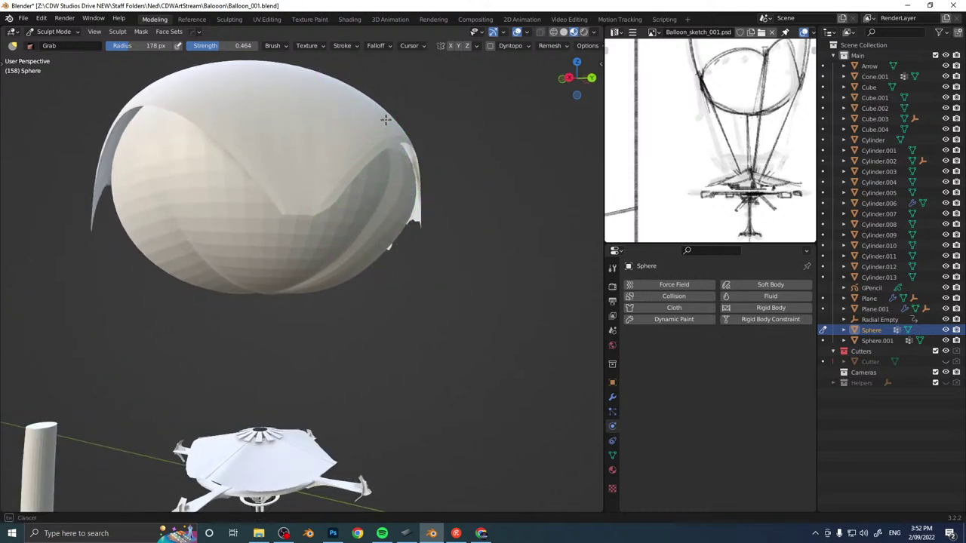
{"action": "mouse_move", "coordinate": [351, 151]}
{"action": "middle_mouse_down"}
{"action": "mouse_move", "coordinate": [371, 163]}
{"action": "mouse_move", "coordinate": [356, 176]}
{"action": "mouse_move", "coordinate": [385, 164]}
{"action": "middle_mouse_up"}
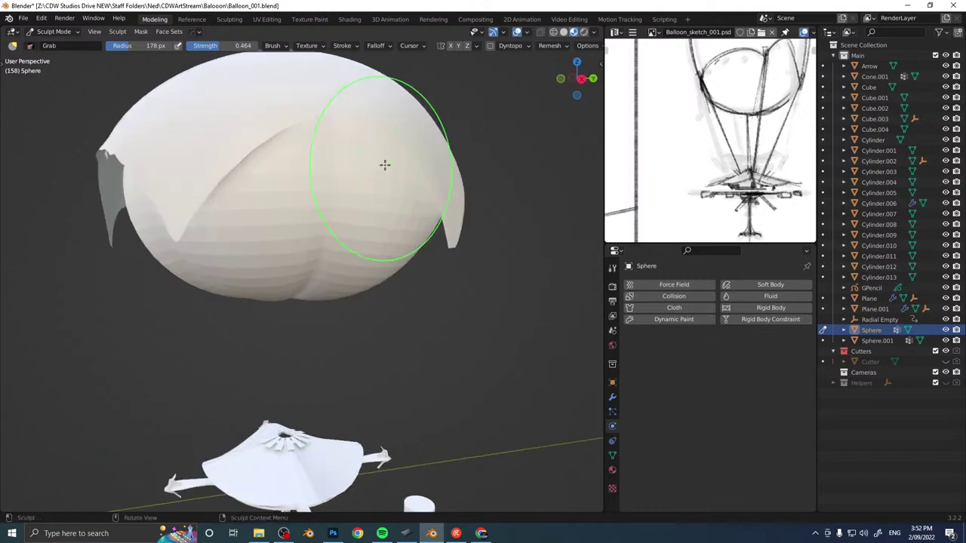
{"action": "mouse_move", "coordinate": [412, 199]}
{"action": "middle_mouse_down"}
{"action": "mouse_move", "coordinate": [438, 201]}
{"action": "mouse_move", "coordinate": [449, 152]}
{"action": "mouse_move", "coordinate": [460, 147]}
{"action": "middle_mouse_up"}
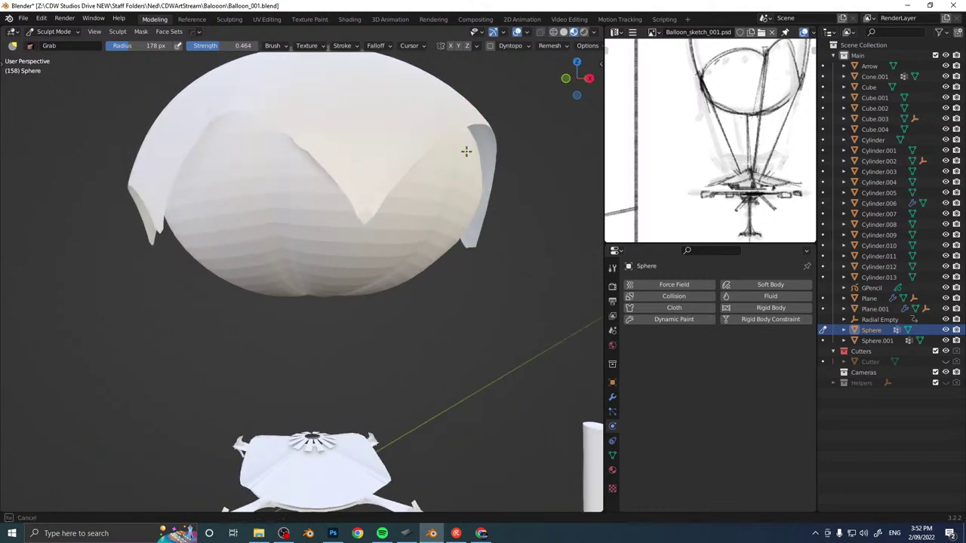
{"action": "mouse_move", "coordinate": [436, 201]}
{"action": "middle_mouse_down"}
{"action": "mouse_move", "coordinate": [455, 173]}
{"action": "mouse_move", "coordinate": [464, 188]}
{"action": "middle_mouse_up"}
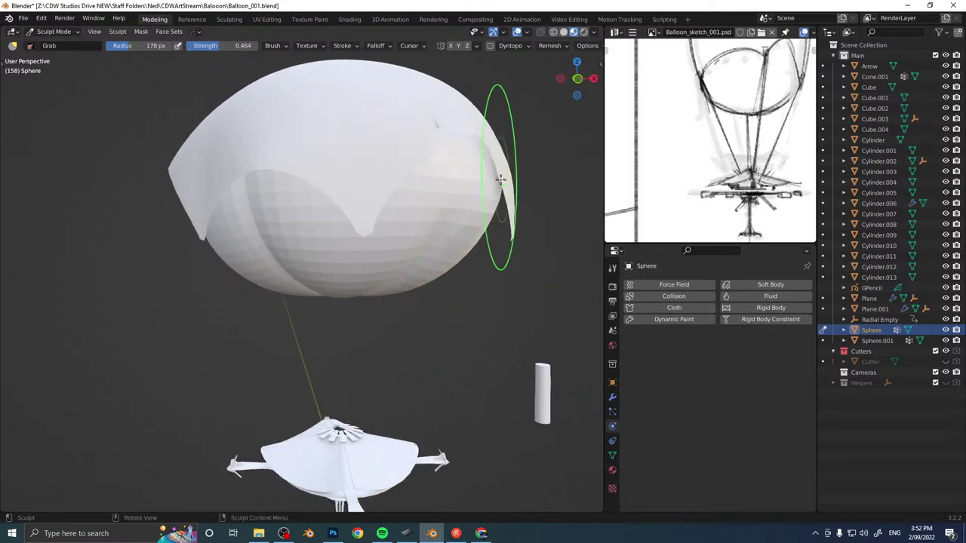
{"action": "mouse_move", "coordinate": [478, 143]}
{"action": "middle_mouse_down"}
{"action": "mouse_move", "coordinate": [481, 172]}
{"action": "mouse_move", "coordinate": [443, 211]}
{"action": "middle_mouse_up"}
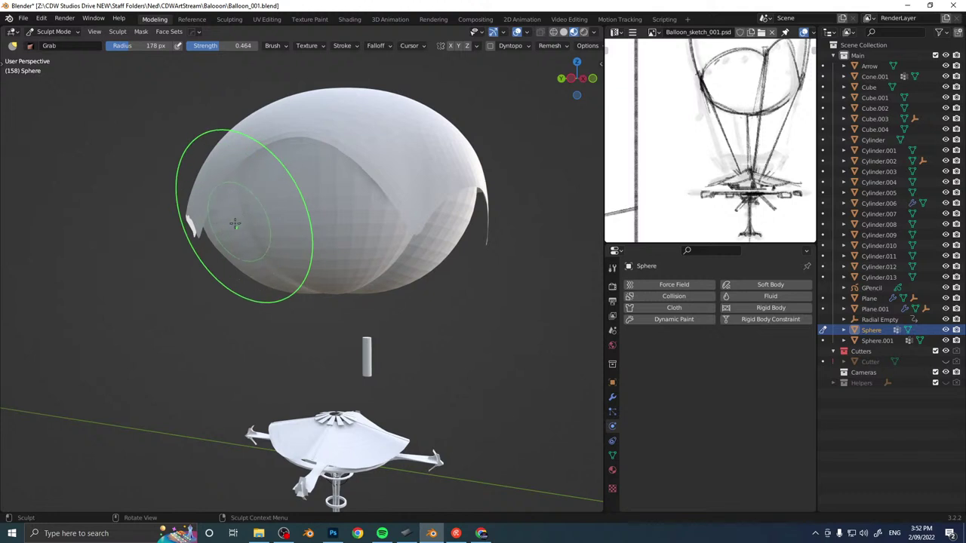
Switch to the Inflate brush and set its radius to 407 px.
{"action": "key", "text": "t"}
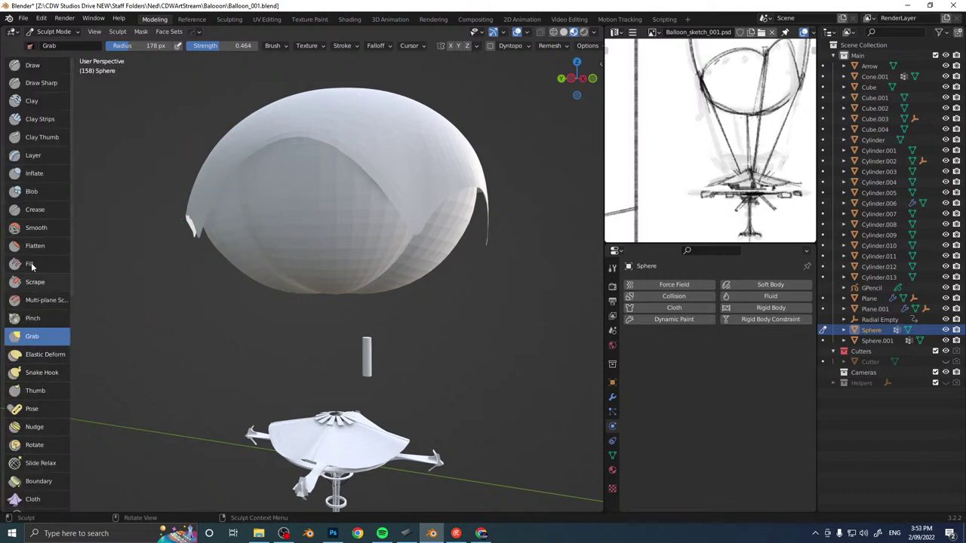
{"action": "left_click", "coordinate": [34, 175]}
{"action": "middle_click_drag", "start_coordinate": [302, 188], "coordinate": [388, 199]}
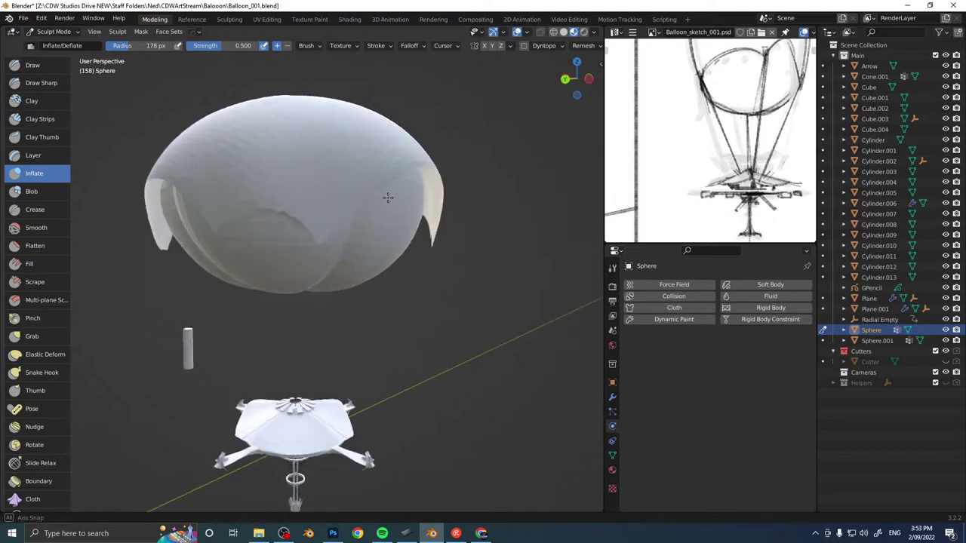
{"action": "right_click", "coordinate": [393, 183]}
{"action": "left_click_drag", "start_coordinate": [330, 185], "coordinate": [369, 185]}
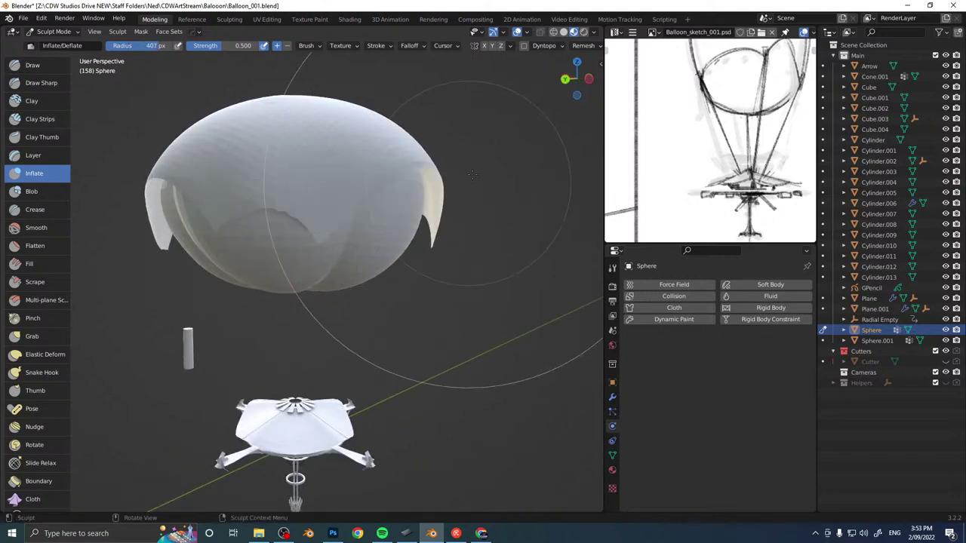
Inflate the balloon's segments with broad strokes all around its sides so they bulge outward into the shell.
{"action": "mouse_move", "coordinate": [371, 155]}
{"action": "middle_mouse_down"}
{"action": "mouse_move", "coordinate": [382, 164]}
{"action": "mouse_move", "coordinate": [340, 167]}
{"action": "middle_mouse_up"}
{"action": "left_click_drag", "start_coordinate": [286, 172], "coordinate": [243, 178]}
{"action": "middle_click_drag", "start_coordinate": [243, 177], "coordinate": [290, 179]}
{"action": "left_click_drag", "start_coordinate": [291, 179], "coordinate": [236, 177]}
{"action": "middle_click_drag", "start_coordinate": [236, 178], "coordinate": [287, 181]}
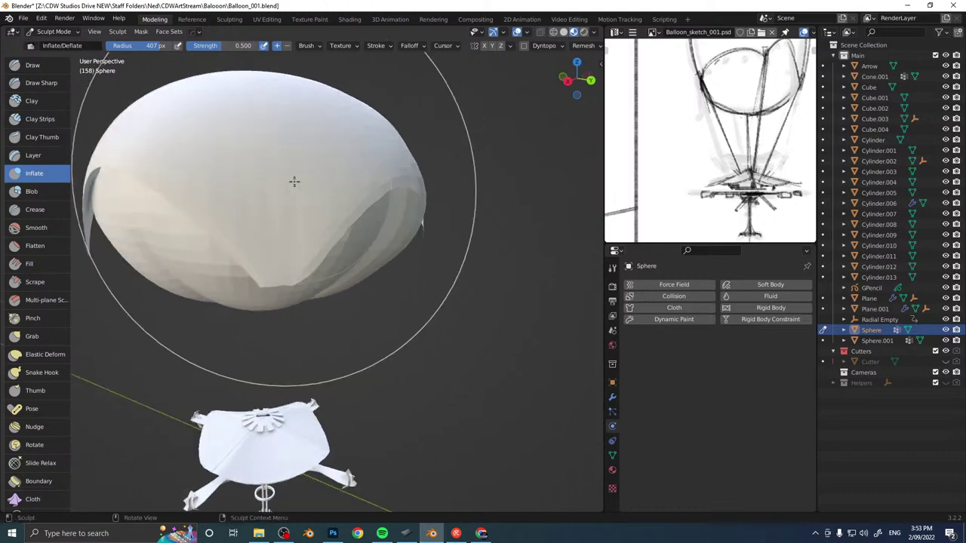
{"action": "left_click_drag", "start_coordinate": [293, 181], "coordinate": [242, 188]}
{"action": "mouse_move", "coordinate": [242, 187]}
{"action": "middle_mouse_down"}
{"action": "mouse_move", "coordinate": [367, 185]}
{"action": "mouse_move", "coordinate": [503, 168]}
{"action": "middle_mouse_up"}
{"action": "mouse_move", "coordinate": [495, 133]}
{"action": "left_mouse_down"}
{"action": "mouse_move", "coordinate": [366, 121]}
{"action": "mouse_move", "coordinate": [291, 140]}
{"action": "left_mouse_up"}
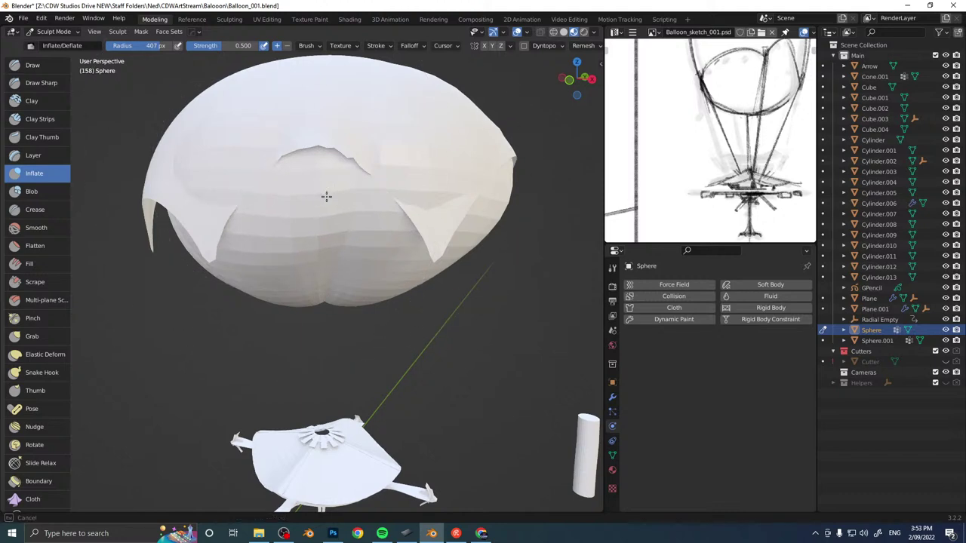
{"action": "mouse_move", "coordinate": [326, 196]}
{"action": "middle_mouse_down"}
{"action": "mouse_move", "coordinate": [337, 233]}
{"action": "mouse_move", "coordinate": [283, 166]}
{"action": "mouse_move", "coordinate": [423, 196]}
{"action": "mouse_move", "coordinate": [402, 218]}
{"action": "mouse_move", "coordinate": [367, 204]}
{"action": "mouse_move", "coordinate": [371, 146]}
{"action": "mouse_move", "coordinate": [345, 190]}
{"action": "mouse_move", "coordinate": [268, 203]}
{"action": "mouse_move", "coordinate": [395, 201]}
{"action": "mouse_move", "coordinate": [425, 182]}
{"action": "mouse_move", "coordinate": [308, 212]}
{"action": "mouse_move", "coordinate": [296, 188]}
{"action": "middle_mouse_up"}
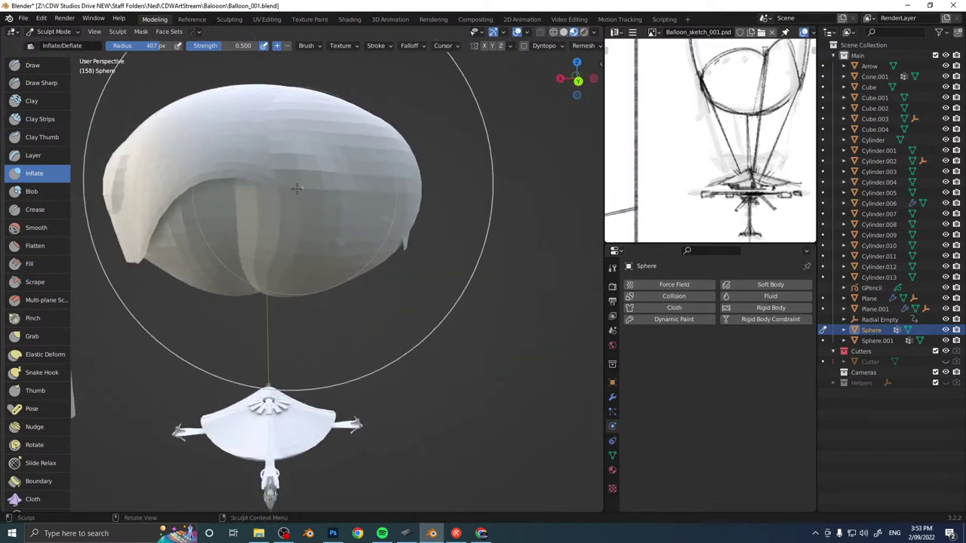
Reduce the Inflate brush radius to 244 px and swell the balloon's individual segments around its sides and upper half.
{"action": "right_click", "coordinate": [170, 181]}
{"action": "left_click_drag", "start_coordinate": [170, 182], "coordinate": [143, 181]}
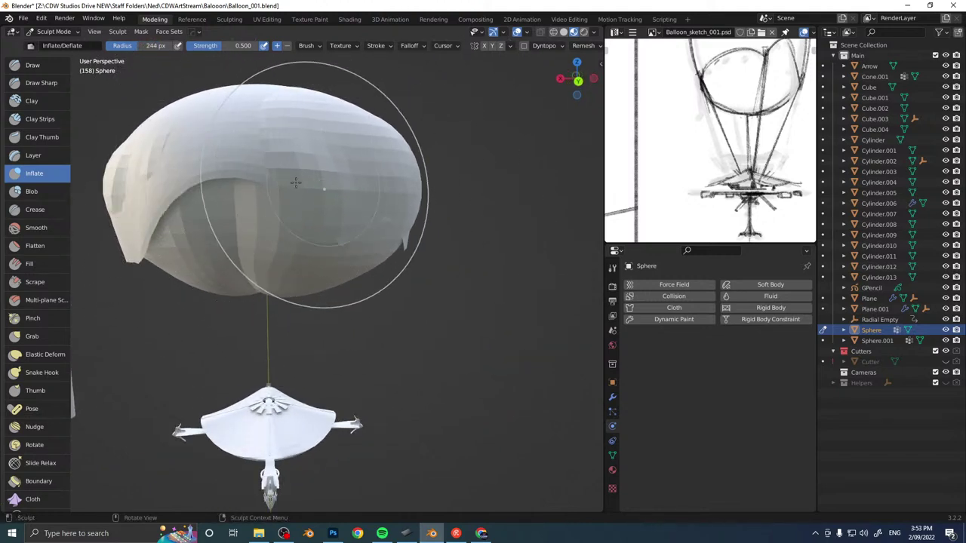
{"action": "mouse_move", "coordinate": [253, 177]}
{"action": "left_mouse_down"}
{"action": "mouse_move", "coordinate": [221, 176]}
{"action": "mouse_move", "coordinate": [243, 167]}
{"action": "left_mouse_up"}
{"action": "middle_click_drag", "start_coordinate": [202, 167], "coordinate": [292, 206]}
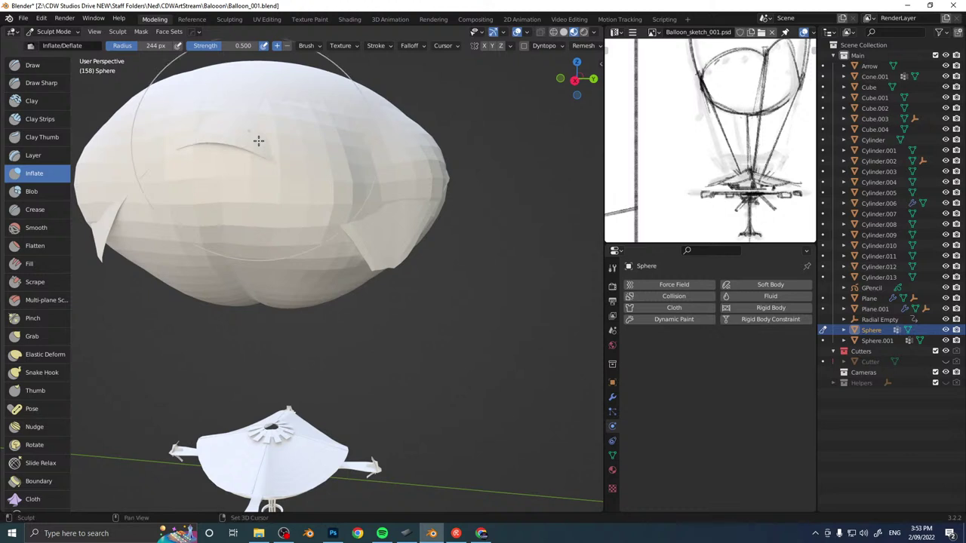
{"action": "middle_click_drag", "start_coordinate": [355, 166], "coordinate": [252, 144]}
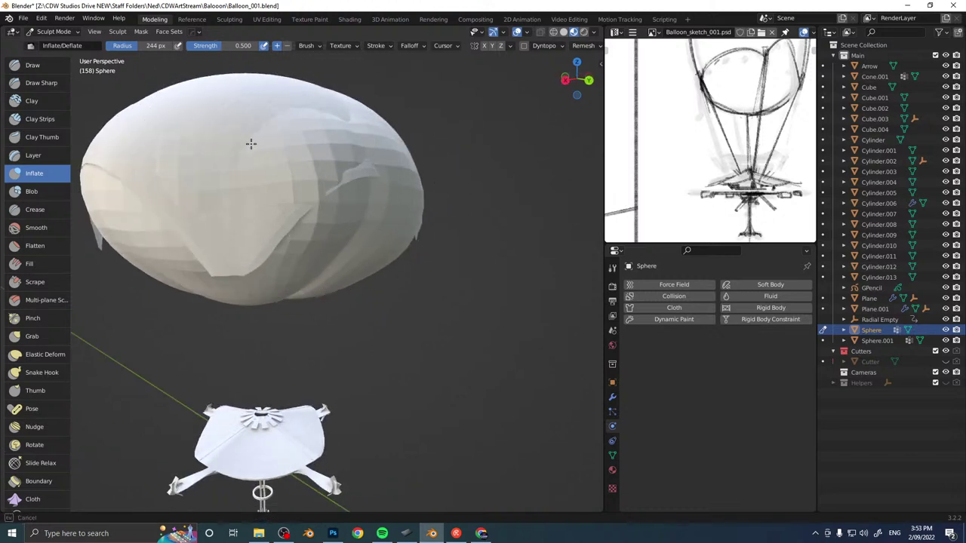
{"action": "mouse_move", "coordinate": [320, 142]}
{"action": "middle_mouse_down"}
{"action": "mouse_move", "coordinate": [277, 136]}
{"action": "mouse_move", "coordinate": [304, 130]}
{"action": "middle_mouse_up"}
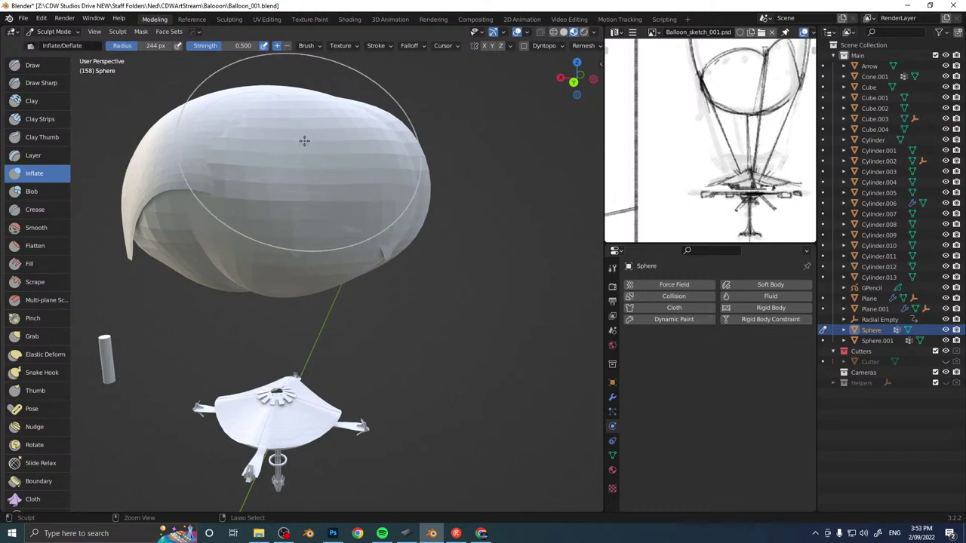
{"action": "middle_click_drag", "start_coordinate": [346, 154], "coordinate": [327, 153]}
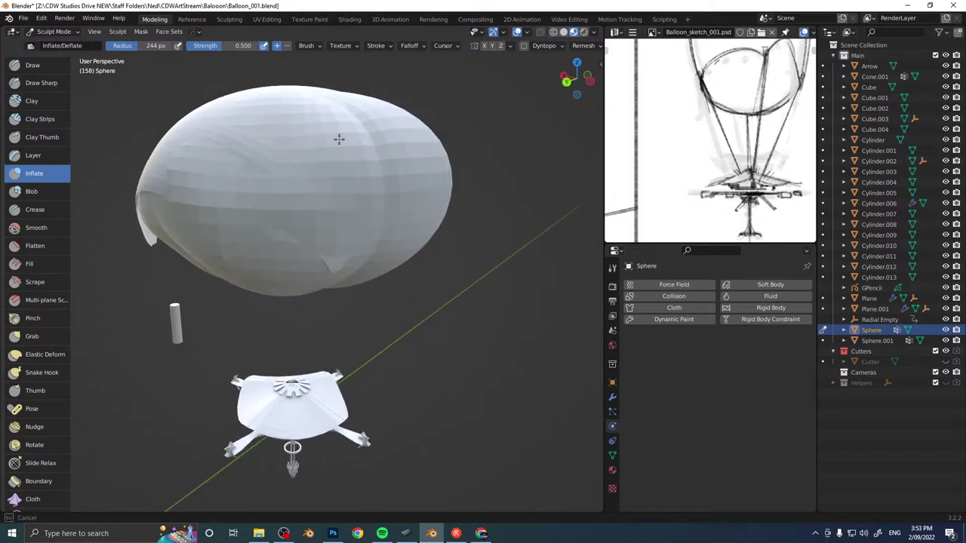
{"action": "middle_click_drag", "start_coordinate": [313, 111], "coordinate": [309, 163]}
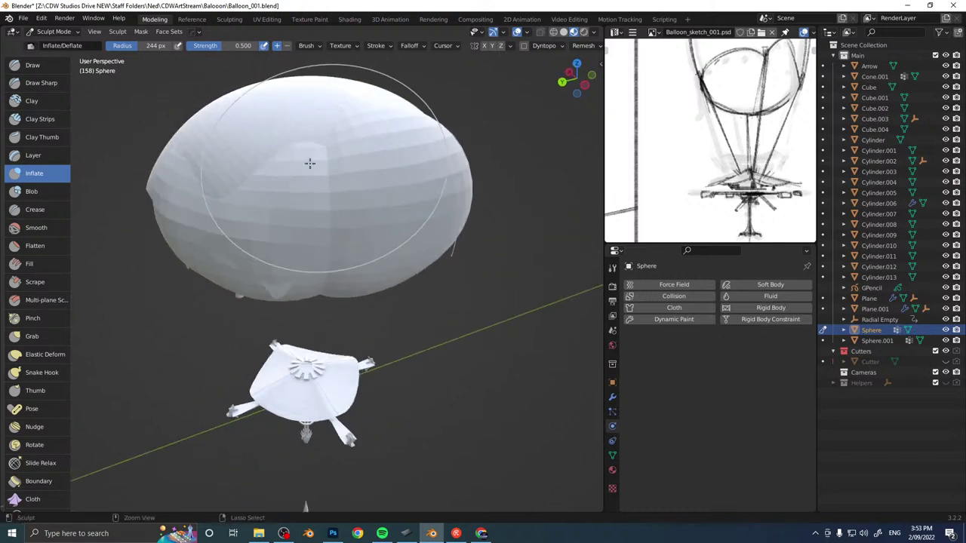
{"action": "mouse_move", "coordinate": [384, 127]}
{"action": "middle_mouse_down"}
{"action": "mouse_move", "coordinate": [392, 143]}
{"action": "mouse_move", "coordinate": [307, 189]}
{"action": "middle_mouse_up"}
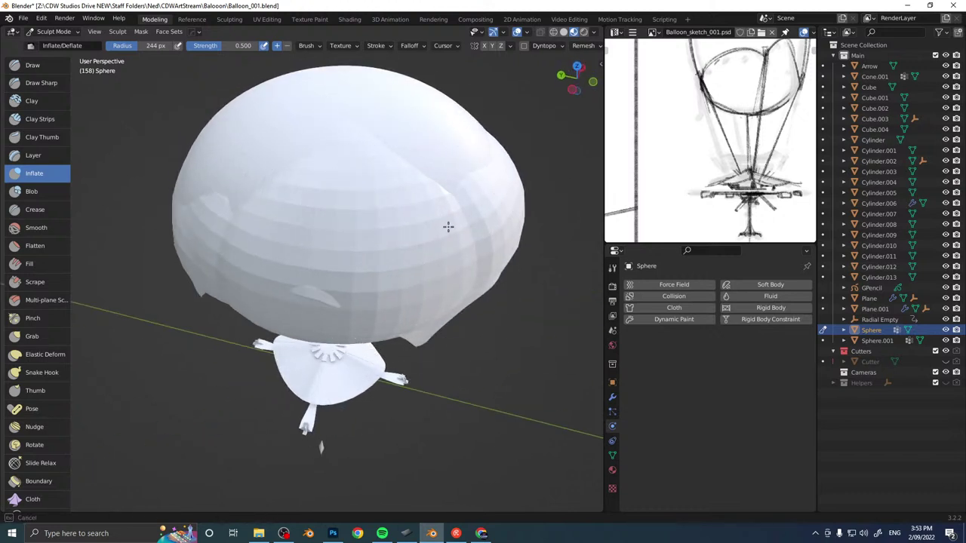
{"action": "left_click_drag", "start_coordinate": [412, 255], "coordinate": [393, 218]}
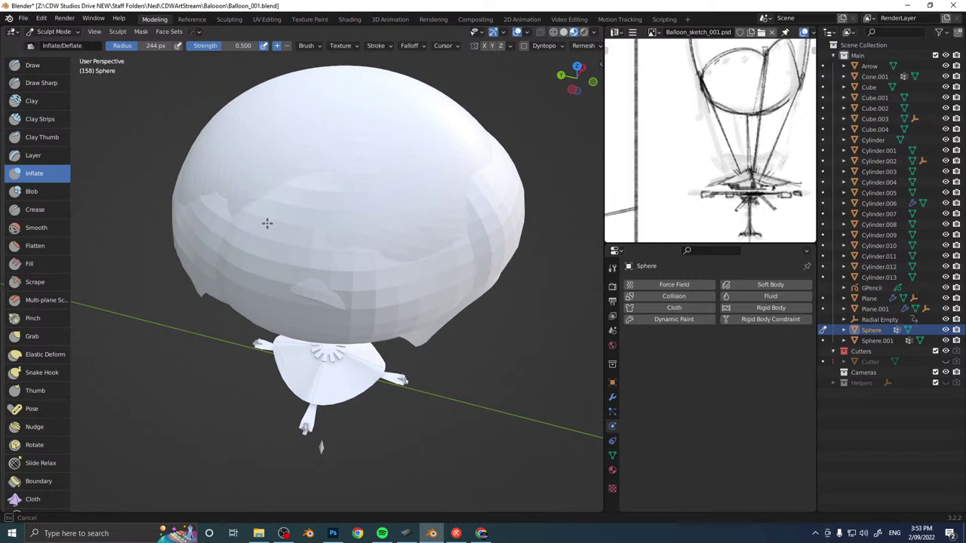
{"action": "mouse_move", "coordinate": [268, 223]}
{"action": "middle_mouse_down"}
{"action": "mouse_move", "coordinate": [421, 219]}
{"action": "mouse_move", "coordinate": [414, 190]}
{"action": "mouse_move", "coordinate": [399, 220]}
{"action": "mouse_move", "coordinate": [312, 179]}
{"action": "middle_mouse_up"}
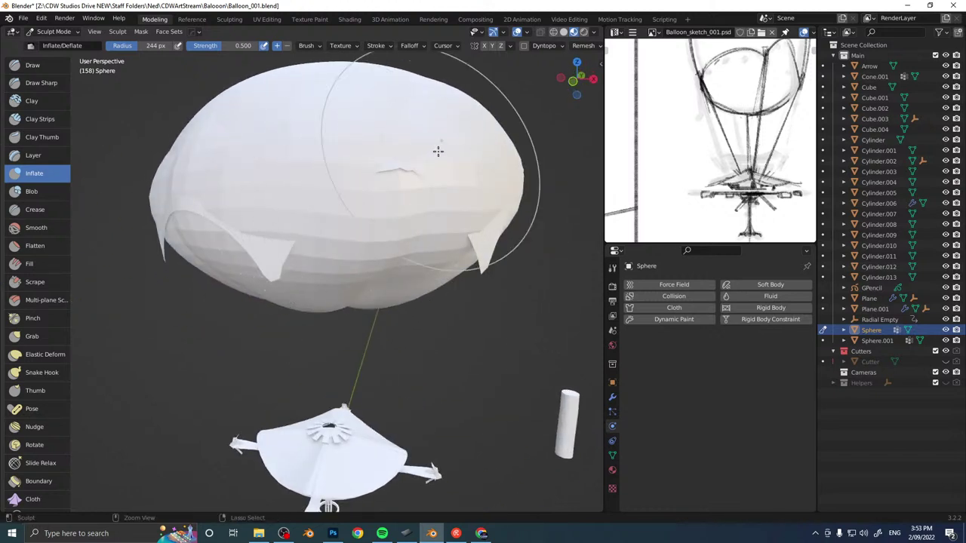
Switch to the Grab brush with a 196 px radius and tuck the balloon's swollen front and side areas beneath the shell.
{"action": "key", "text": "g"}
{"action": "right_click", "coordinate": [294, 189]}
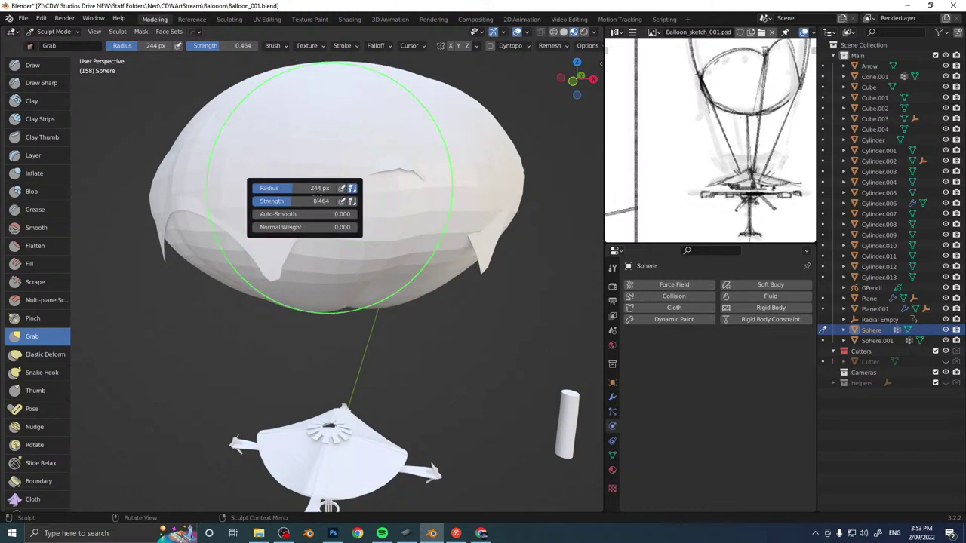
{"action": "mouse_move", "coordinate": [397, 150]}
{"action": "middle_mouse_down"}
{"action": "mouse_move", "coordinate": [468, 153]}
{"action": "mouse_move", "coordinate": [493, 166]}
{"action": "middle_mouse_up"}
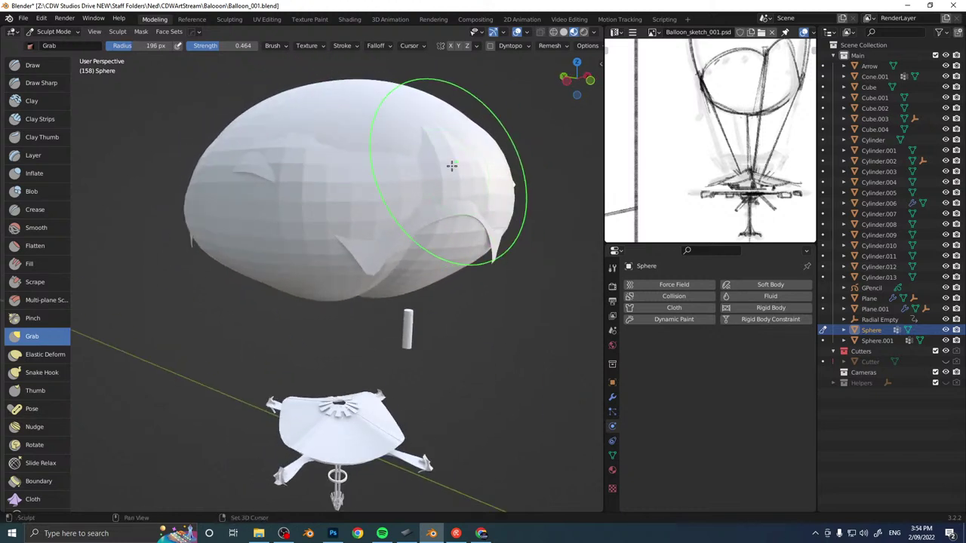
{"action": "left_click_drag", "start_coordinate": [317, 152], "coordinate": [369, 192]}
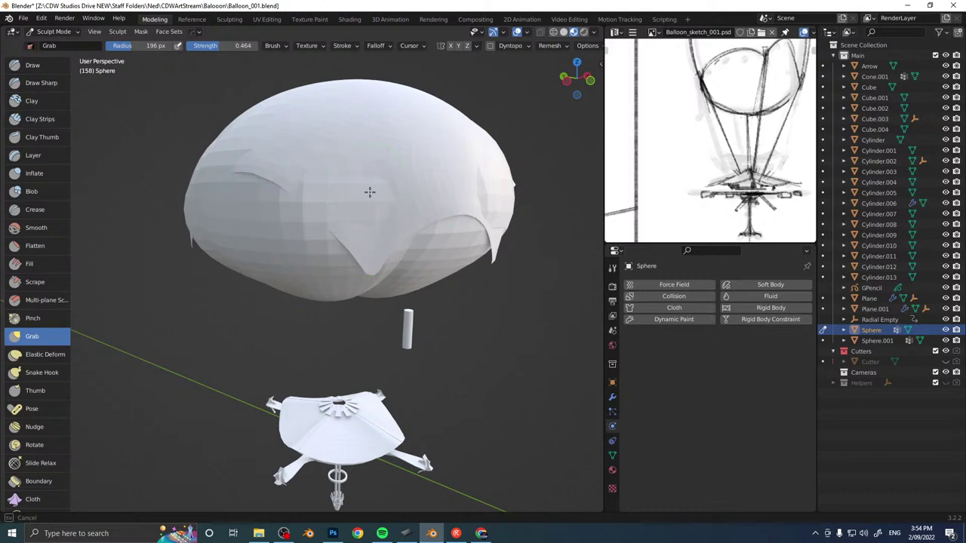
{"action": "mouse_move", "coordinate": [375, 192]}
{"action": "middle_mouse_down"}
{"action": "mouse_move", "coordinate": [431, 173]}
{"action": "mouse_move", "coordinate": [456, 179]}
{"action": "mouse_move", "coordinate": [428, 167]}
{"action": "middle_mouse_up"}
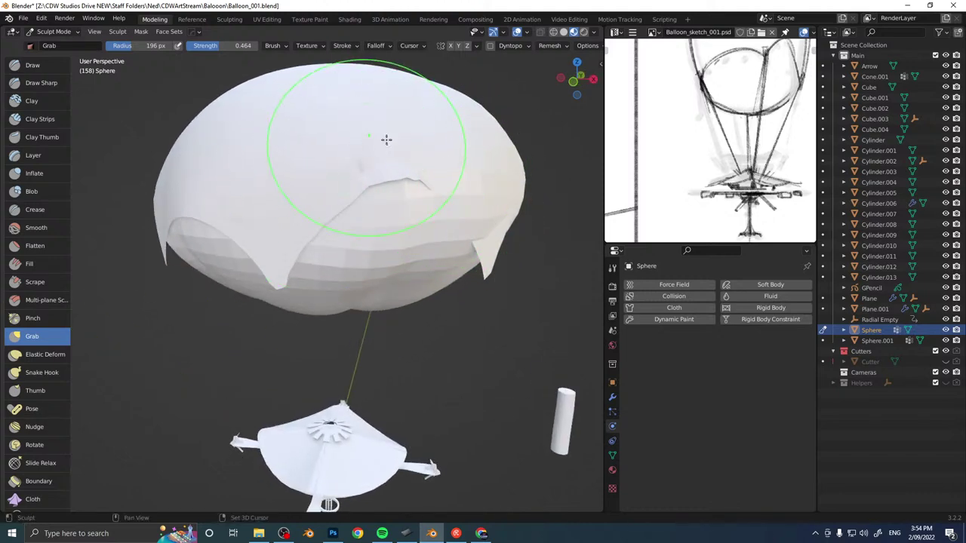
{"action": "middle_click_drag", "start_coordinate": [442, 143], "coordinate": [347, 178]}
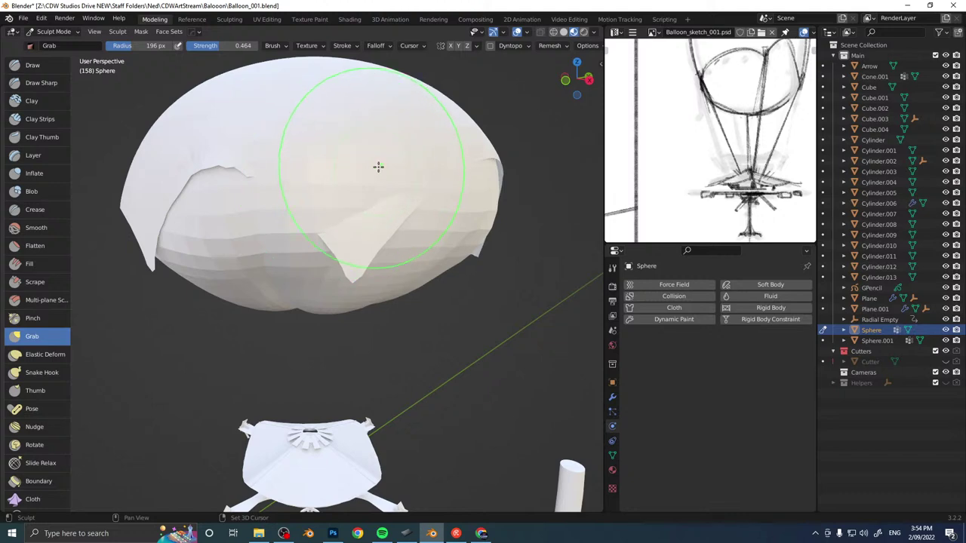
{"action": "middle_click_drag", "start_coordinate": [441, 138], "coordinate": [320, 158]}
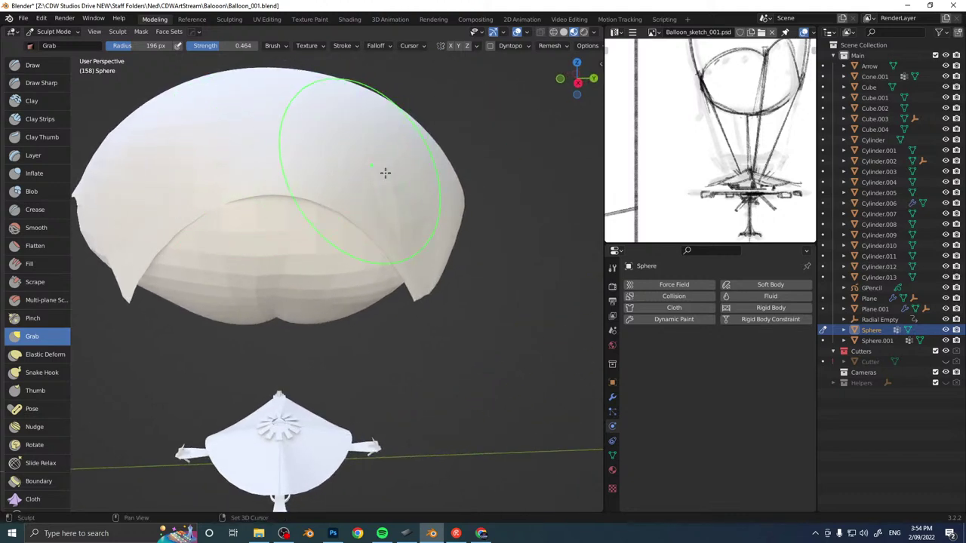
{"action": "middle_click_drag", "start_coordinate": [402, 196], "coordinate": [302, 179]}
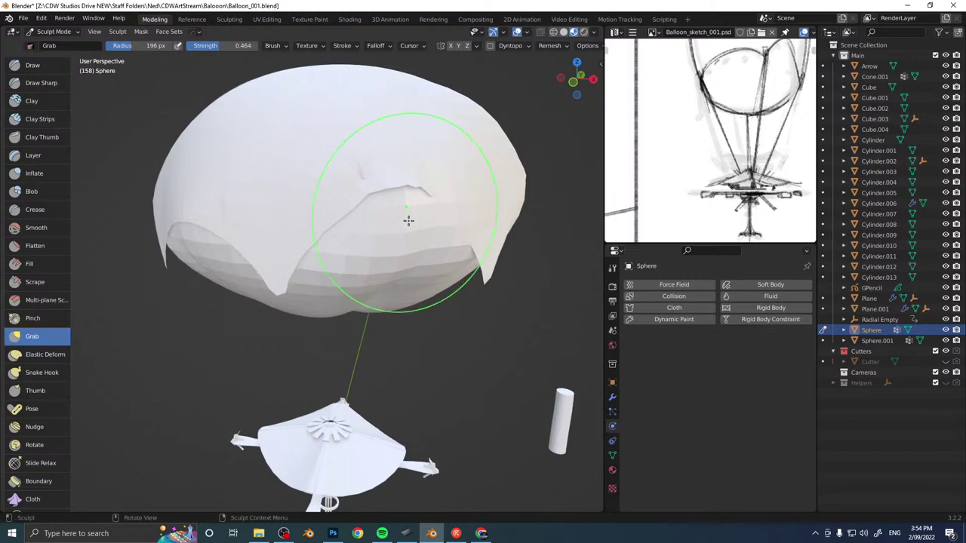
{"action": "middle_click_drag", "start_coordinate": [408, 220], "coordinate": [316, 173]}
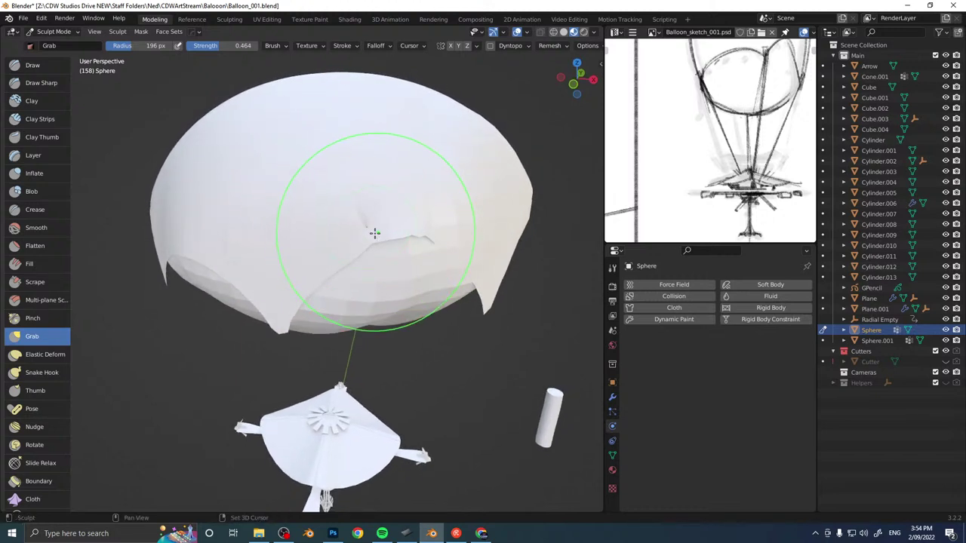
{"action": "middle_click_drag", "start_coordinate": [387, 240], "coordinate": [207, 159]}
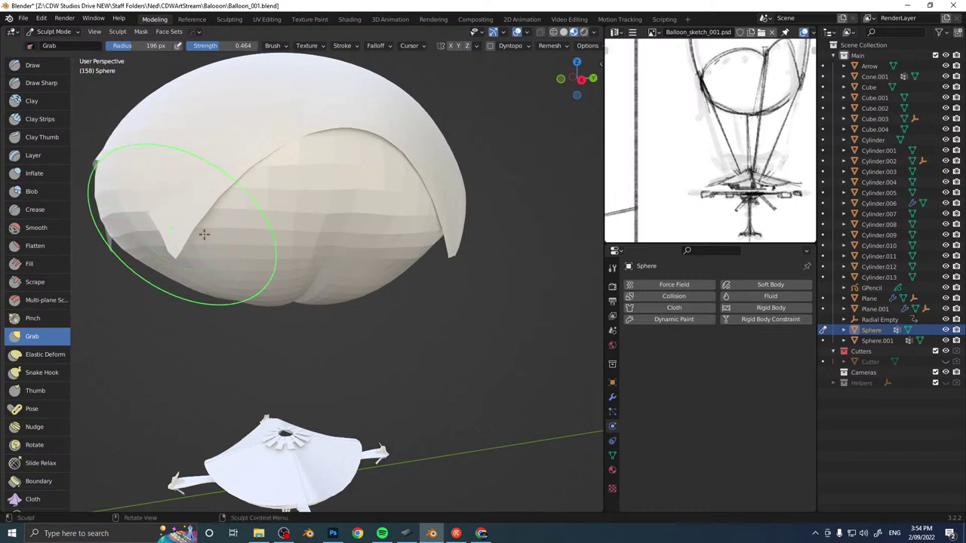
Work around the balloon's remaining sides with Grab strokes, pulling surface that pokes through the shell back underneath its scalloped edge.
{"action": "middle_click_drag", "start_coordinate": [204, 235], "coordinate": [250, 161]}
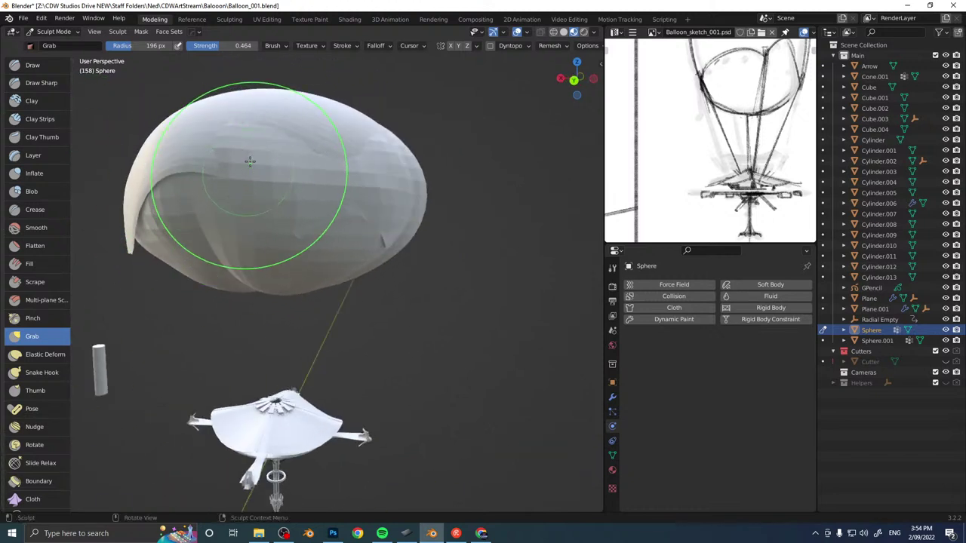
{"action": "left_click_drag", "start_coordinate": [250, 161], "coordinate": [273, 156]}
{"action": "left_click_drag", "start_coordinate": [305, 185], "coordinate": [356, 168]}
{"action": "middle_click_drag", "start_coordinate": [355, 168], "coordinate": [320, 173]}
{"action": "left_click_drag", "start_coordinate": [320, 173], "coordinate": [324, 163]}
{"action": "left_click_drag", "start_coordinate": [277, 193], "coordinate": [283, 183]}
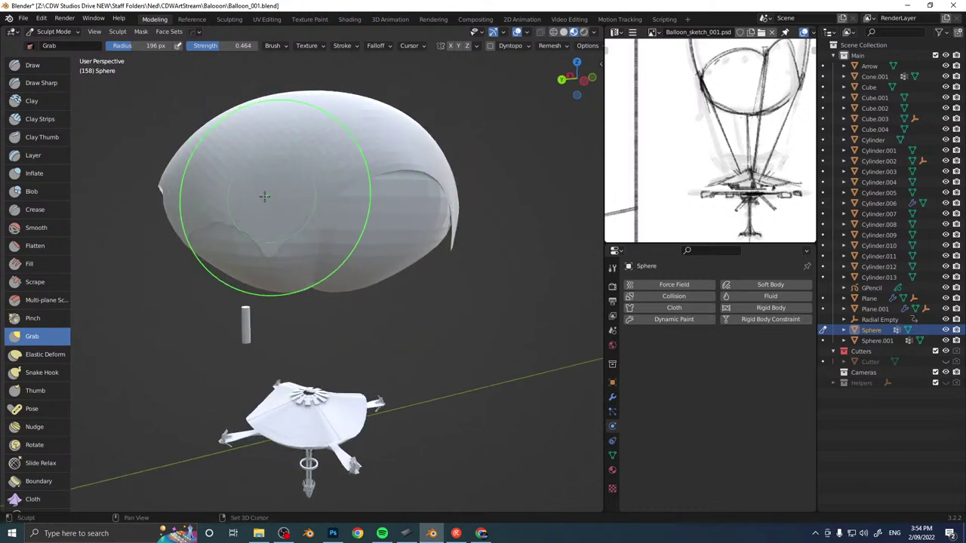
{"action": "middle_click_drag", "start_coordinate": [319, 164], "coordinate": [325, 155]}
{"action": "mouse_move", "coordinate": [407, 142]}
{"action": "middle_mouse_down"}
{"action": "mouse_move", "coordinate": [362, 190]}
{"action": "mouse_move", "coordinate": [329, 174]}
{"action": "mouse_move", "coordinate": [364, 173]}
{"action": "mouse_move", "coordinate": [345, 188]}
{"action": "mouse_move", "coordinate": [379, 173]}
{"action": "mouse_move", "coordinate": [340, 143]}
{"action": "mouse_move", "coordinate": [373, 172]}
{"action": "middle_mouse_up"}
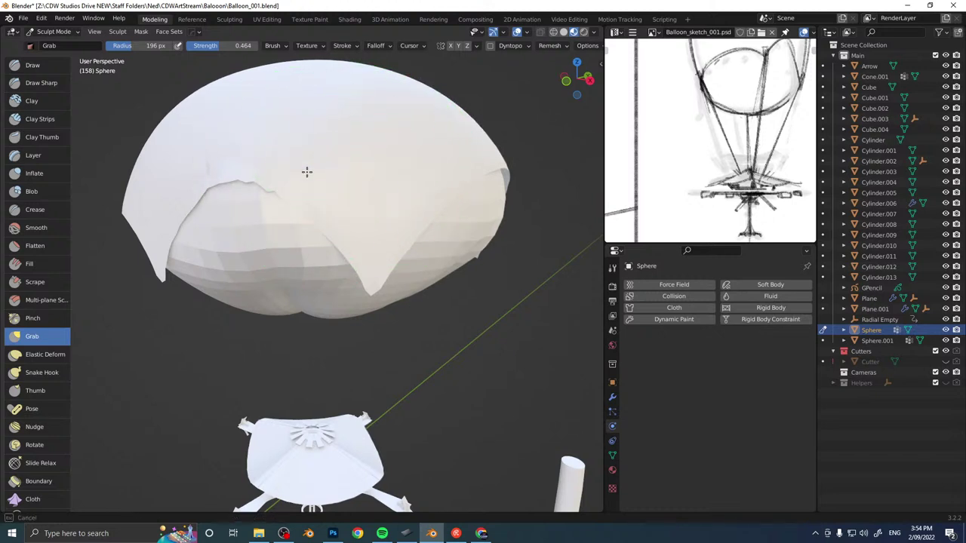
{"action": "mouse_move", "coordinate": [323, 200]}
{"action": "middle_mouse_down"}
{"action": "mouse_move", "coordinate": [345, 176]}
{"action": "mouse_move", "coordinate": [246, 158]}
{"action": "middle_mouse_up"}
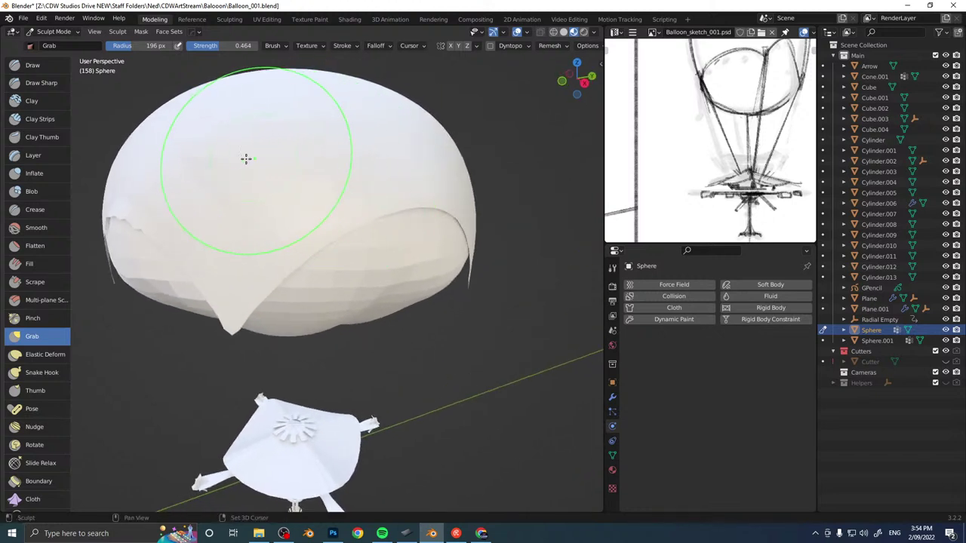
{"action": "middle_click_drag", "start_coordinate": [339, 155], "coordinate": [295, 173]}
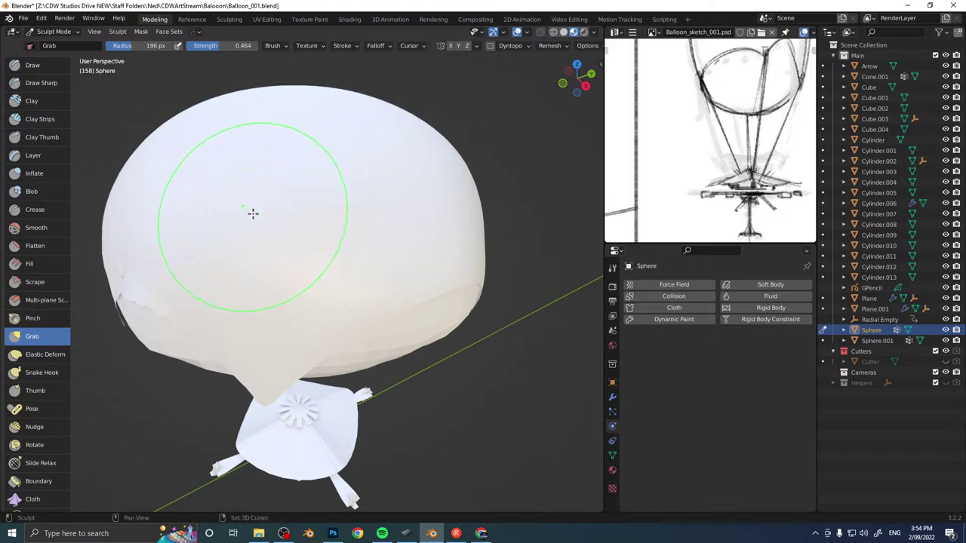
Select the scalloped shell in Object Mode and give its material a lime green base color.
{"action": "key", "text": "ctrl+Tab"}
{"action": "left_click", "coordinate": [315, 300]}
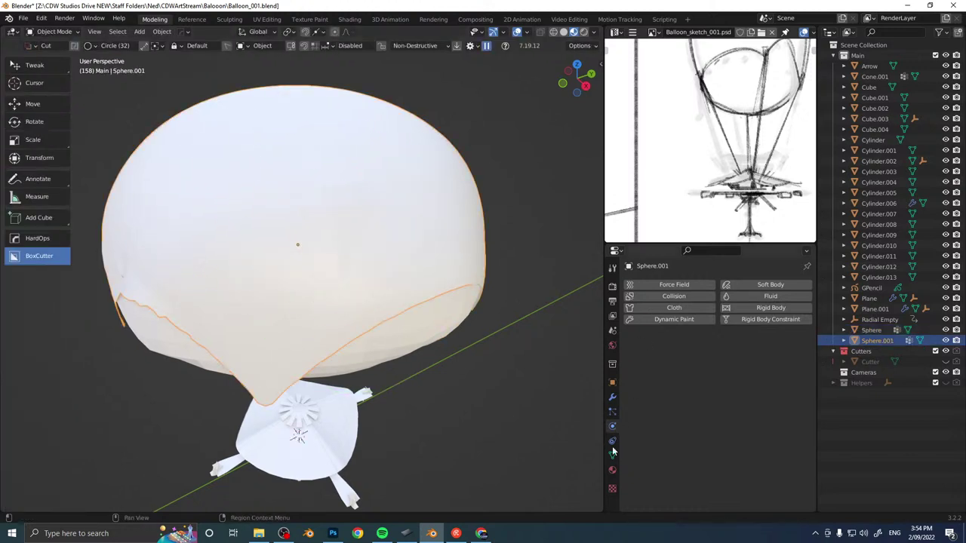
{"action": "left_click", "coordinate": [612, 469]}
{"action": "left_click", "coordinate": [674, 330]}
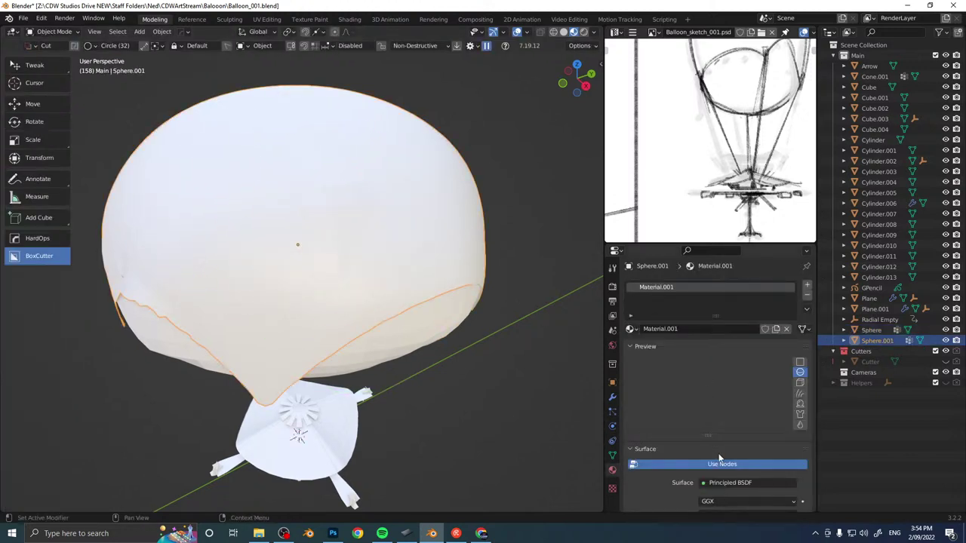
{"action": "scroll", "coordinate": [687, 445], "scroll_direction": "down", "scroll_amount": 3}
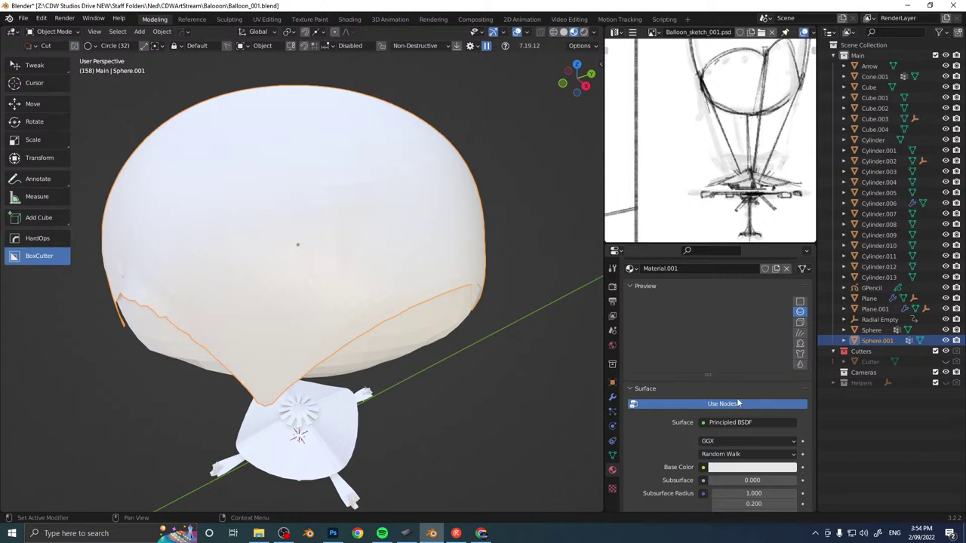
{"action": "scroll", "coordinate": [725, 396], "scroll_direction": "down", "scroll_amount": 5}
{"action": "left_click", "coordinate": [730, 368]}
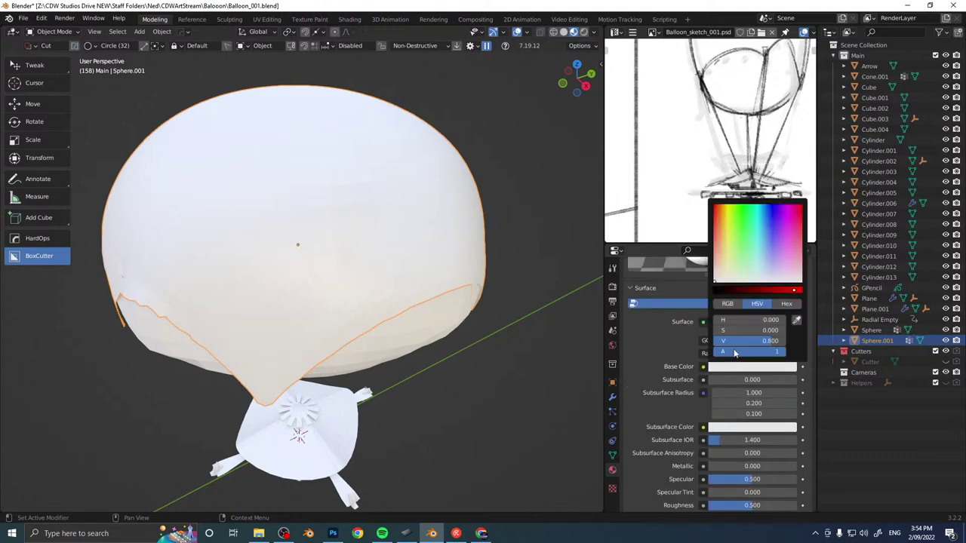
{"action": "left_click_drag", "start_coordinate": [749, 228], "coordinate": [731, 227]}
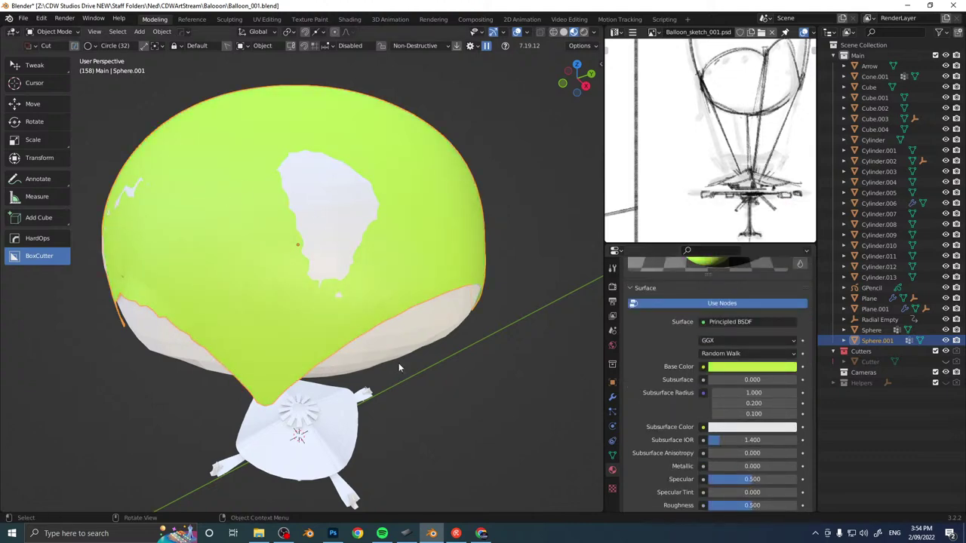
Return to sculpting the balloon and push the white patches showing through the green shell back inside with Grab strokes.
{"action": "left_click", "coordinate": [391, 338]}
{"action": "key", "text": "Tab"}
{"action": "left_click", "coordinate": [459, 373]}
{"action": "middle_click_drag", "start_coordinate": [372, 287], "coordinate": [331, 269]}
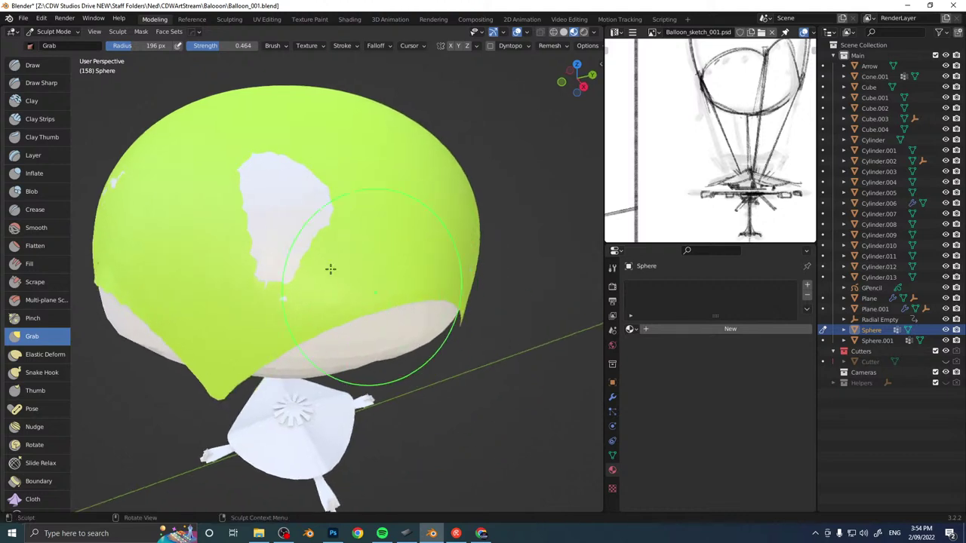
{"action": "mouse_move", "coordinate": [331, 269]}
{"action": "left_mouse_down", "text": "shift"}
{"action": "mouse_move", "coordinate": [249, 187]}
{"action": "mouse_move", "coordinate": [276, 249]}
{"action": "left_mouse_up", "text": "shift"}
{"action": "mouse_move", "coordinate": [286, 263]}
{"action": "middle_mouse_down"}
{"action": "mouse_move", "coordinate": [261, 239]}
{"action": "mouse_move", "coordinate": [264, 250]}
{"action": "mouse_move", "coordinate": [283, 236]}
{"action": "mouse_move", "coordinate": [302, 239]}
{"action": "mouse_move", "coordinate": [340, 166]}
{"action": "middle_mouse_up"}
{"action": "middle_click_drag", "start_coordinate": [261, 243], "coordinate": [301, 156]}
Reduce the Grab brush radius to 116 px and refine the balloon surface along the shell's scalloped edge.
{"action": "right_click", "coordinate": [288, 125]}
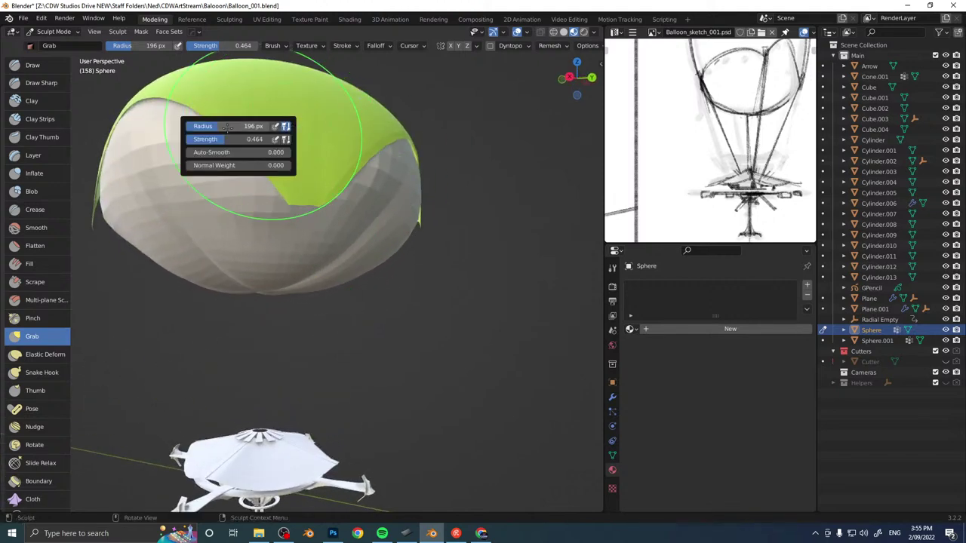
{"action": "left_click_drag", "start_coordinate": [255, 127], "coordinate": [240, 127]}
{"action": "mouse_move", "coordinate": [326, 121]}
{"action": "middle_mouse_down"}
{"action": "mouse_move", "coordinate": [292, 123]}
{"action": "mouse_move", "coordinate": [309, 141]}
{"action": "mouse_move", "coordinate": [289, 101]}
{"action": "mouse_move", "coordinate": [245, 167]}
{"action": "mouse_move", "coordinate": [300, 173]}
{"action": "mouse_move", "coordinate": [355, 146]}
{"action": "mouse_move", "coordinate": [295, 141]}
{"action": "mouse_move", "coordinate": [193, 183]}
{"action": "mouse_move", "coordinate": [397, 224]}
{"action": "mouse_move", "coordinate": [282, 162]}
{"action": "mouse_move", "coordinate": [188, 149]}
{"action": "mouse_move", "coordinate": [357, 191]}
{"action": "middle_mouse_up"}
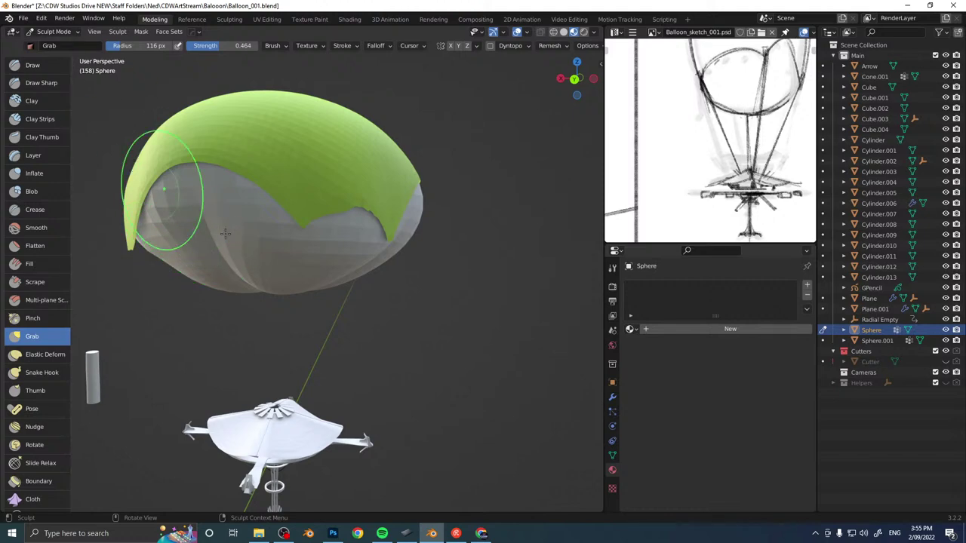
Add a Solidify modifier to the green shell with a thickness of about 0.035 and an offset of -1.00.
{"action": "key", "text": "Tab"}
{"action": "left_click", "coordinate": [282, 264]}
{"action": "middle_click_drag", "start_coordinate": [286, 248], "coordinate": [296, 258]}
{"action": "left_click", "coordinate": [329, 202]}
{"action": "key", "text": "q"}
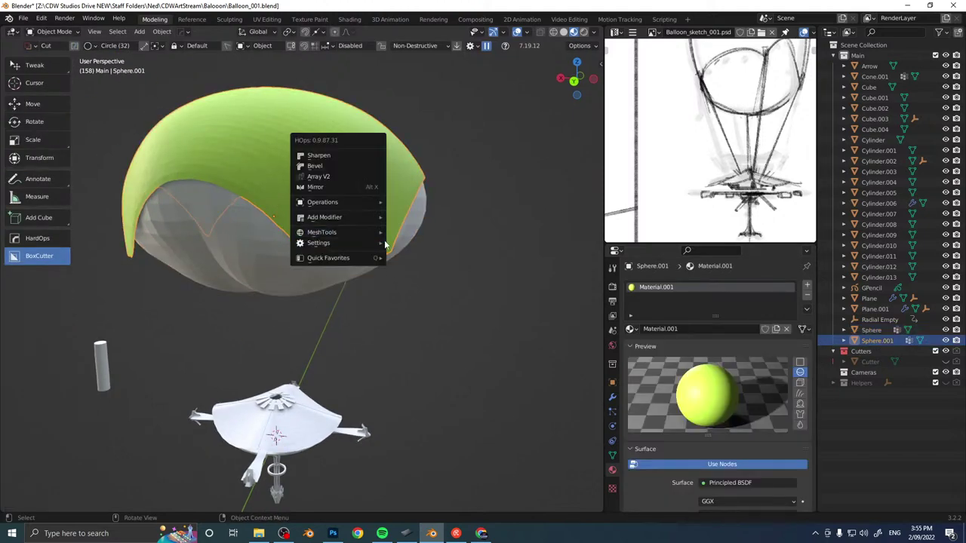
{"action": "mouse_move", "coordinate": [347, 217]}
{"action": "left_click", "coordinate": [412, 229]}
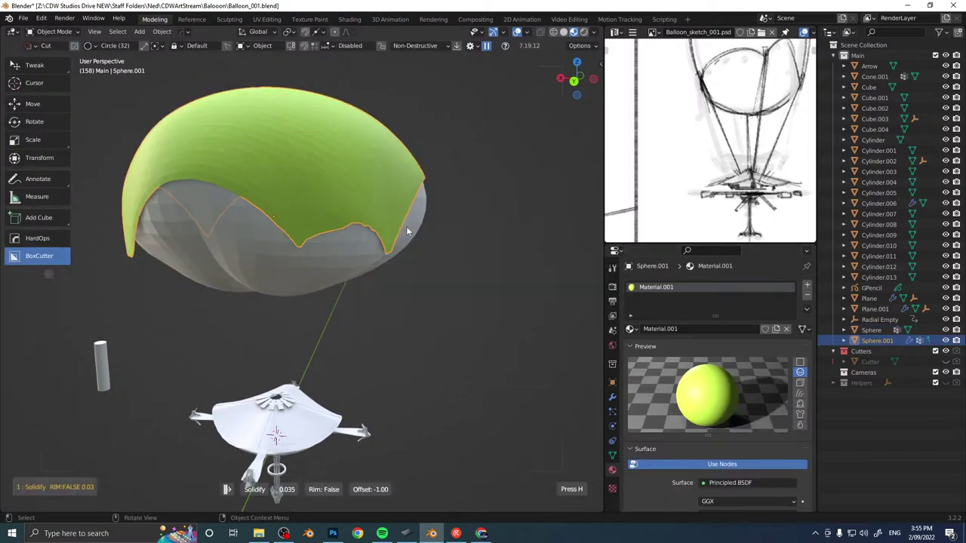
{"action": "left_click", "coordinate": [404, 227]}
Duplicate the small ring under the platform, raise the copy vertically to the balloon's base and scale it up about 5.4 times.
{"action": "middle_click_drag", "start_coordinate": [401, 215], "coordinate": [393, 330]}
{"action": "scroll", "coordinate": [374, 215], "scroll_direction": "down", "scroll_amount": 3}
{"action": "left_click", "coordinate": [291, 316]}
{"action": "scroll", "coordinate": [413, 294], "scroll_direction": "up", "scroll_amount": 4}
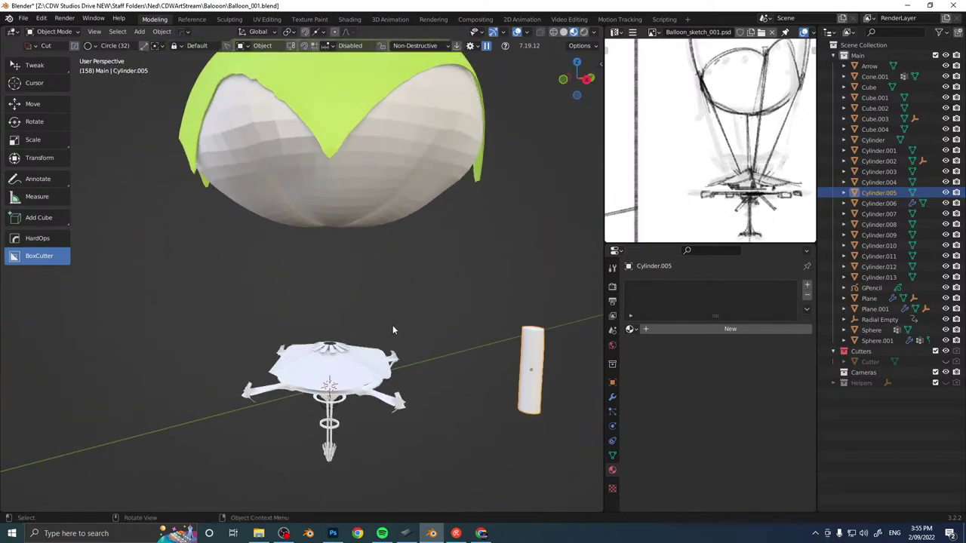
{"action": "left_click", "coordinate": [339, 411]}
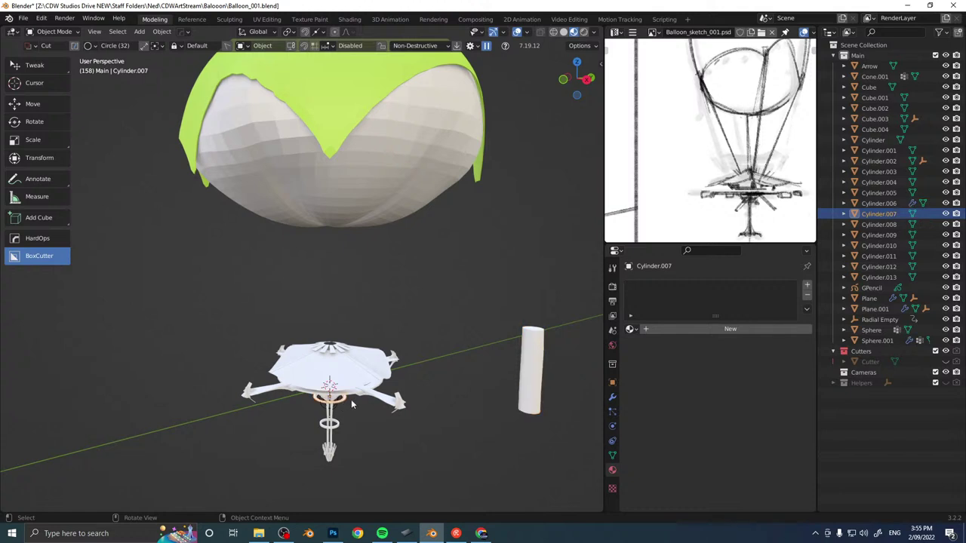
{"action": "key", "text": "shift+d"}
{"action": "key", "text": "z"}
{"action": "left_click", "coordinate": [352, 234]}
{"action": "key", "text": "s"}
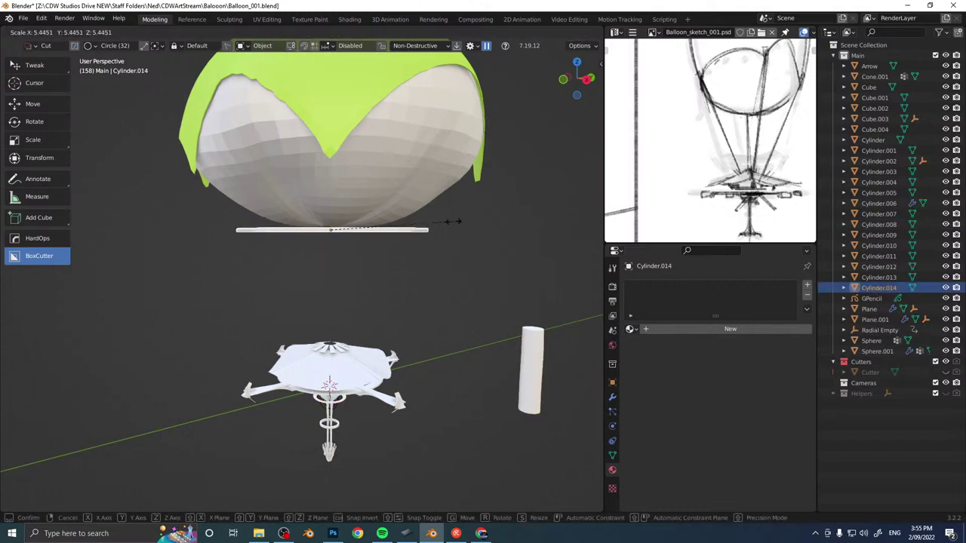
{"action": "left_click", "coordinate": [450, 221]}
Thin the enlarged ring's whole mesh with Shrink/Fatten by about -0.085 m.
{"action": "middle_click_drag", "start_coordinate": [450, 221], "coordinate": [438, 263]}
{"action": "key", "text": "Tab"}
{"action": "key", "text": "alt+s"}
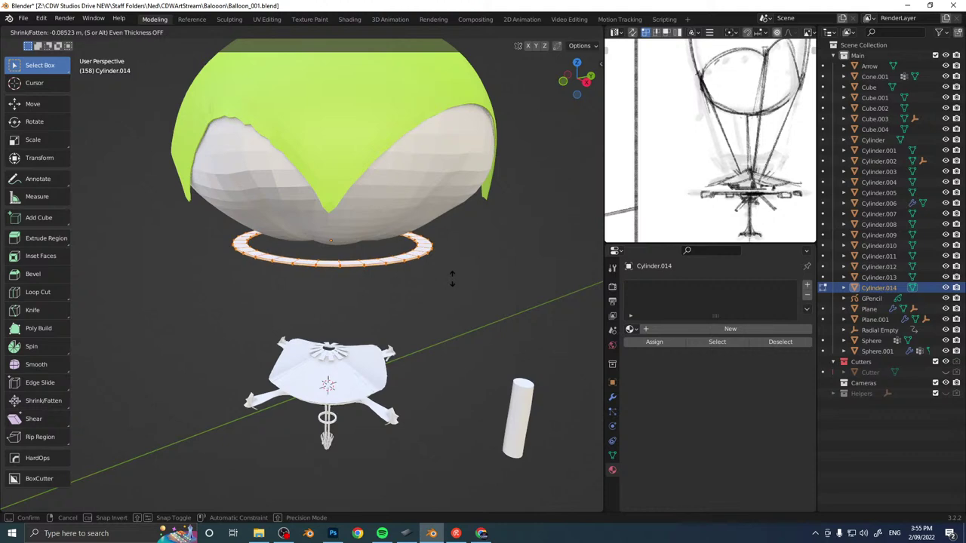
{"action": "left_click", "coordinate": [452, 280]}
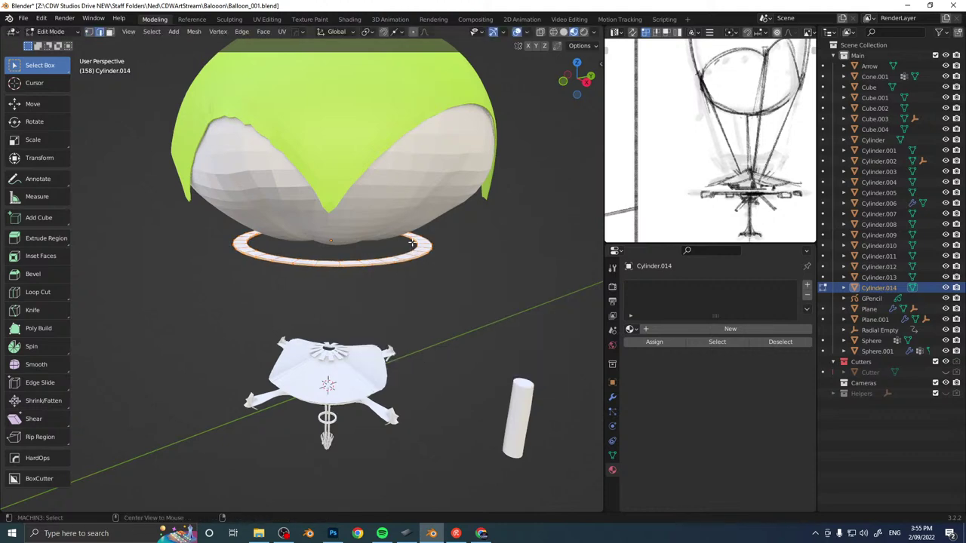
Select the ring's inner edge loops and scale them outward by about 1.13 to narrow the band.
{"action": "scroll", "coordinate": [413, 242], "scroll_direction": "up", "scroll_amount": 5}
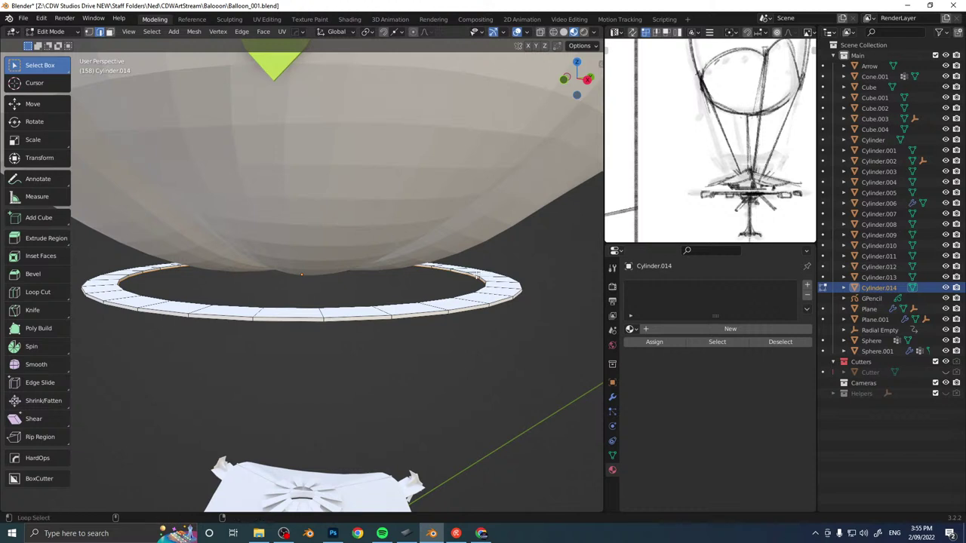
{"action": "key", "text": "alt+s"}
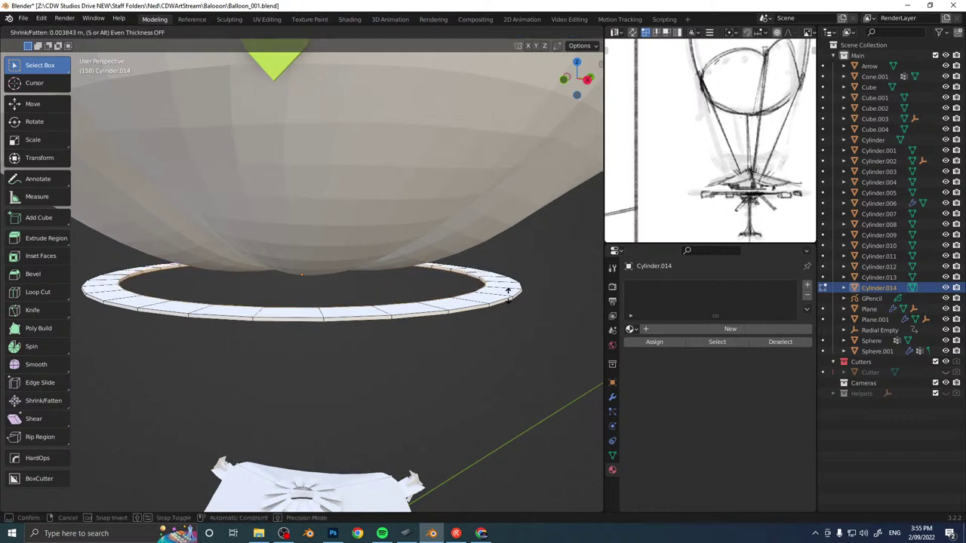
{"action": "left_click", "coordinate": [508, 280]}
{"action": "key", "text": "s"}
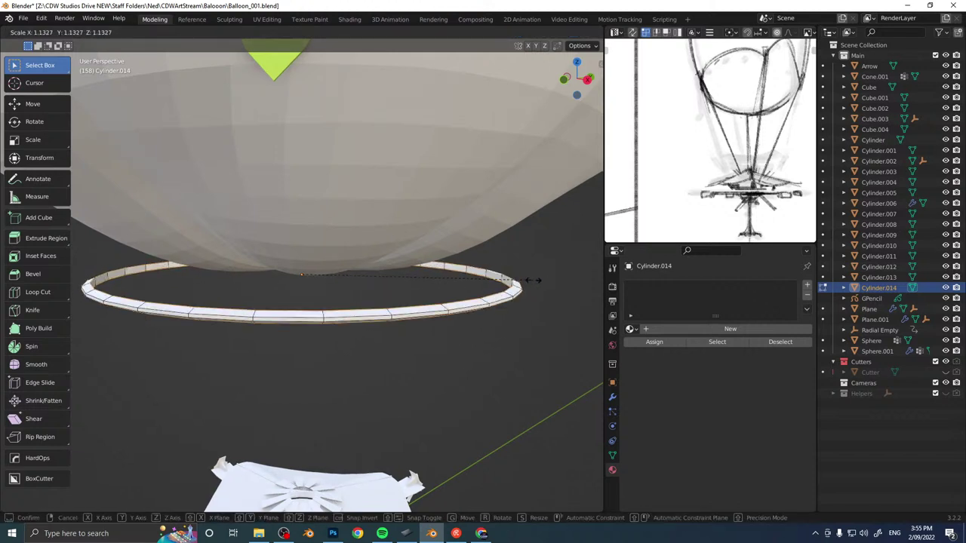
{"action": "left_click", "coordinate": [532, 280]}
Select the entire ring mesh and slim it further with Shrink/Fatten.
{"action": "key", "text": "a"}
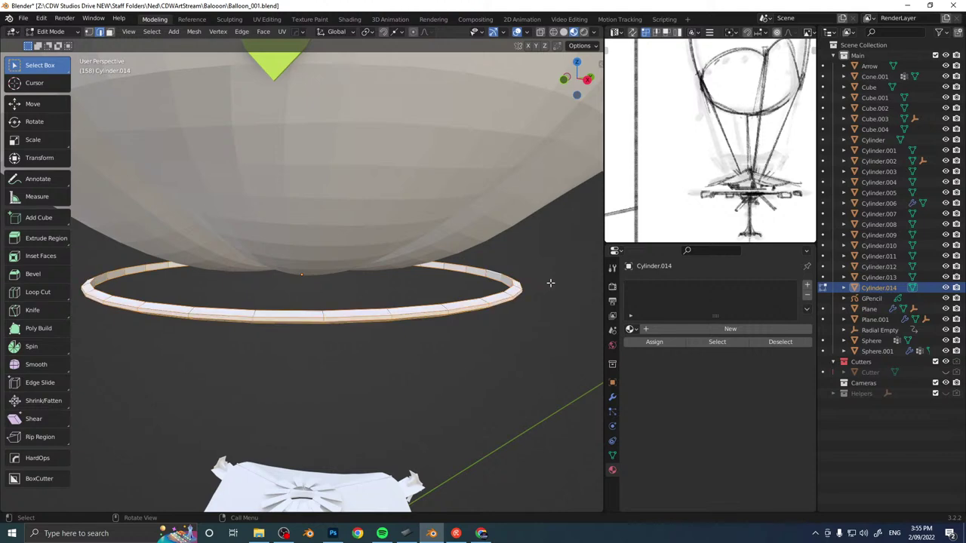
{"action": "key", "text": "alt+s"}
{"action": "left_click", "coordinate": [541, 289]}
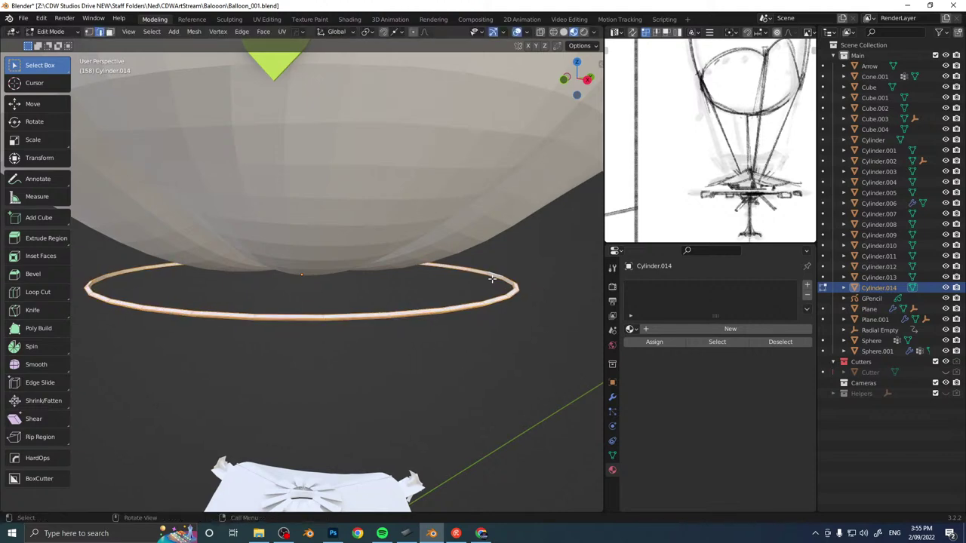
Duplicate the balloon's base ring and make the copy a smaller concentric ring slightly below the original.
{"action": "middle_click_drag", "start_coordinate": [495, 280], "coordinate": [425, 310]}
{"action": "key", "text": "Tab"}
{"action": "key", "text": "shift+d"}
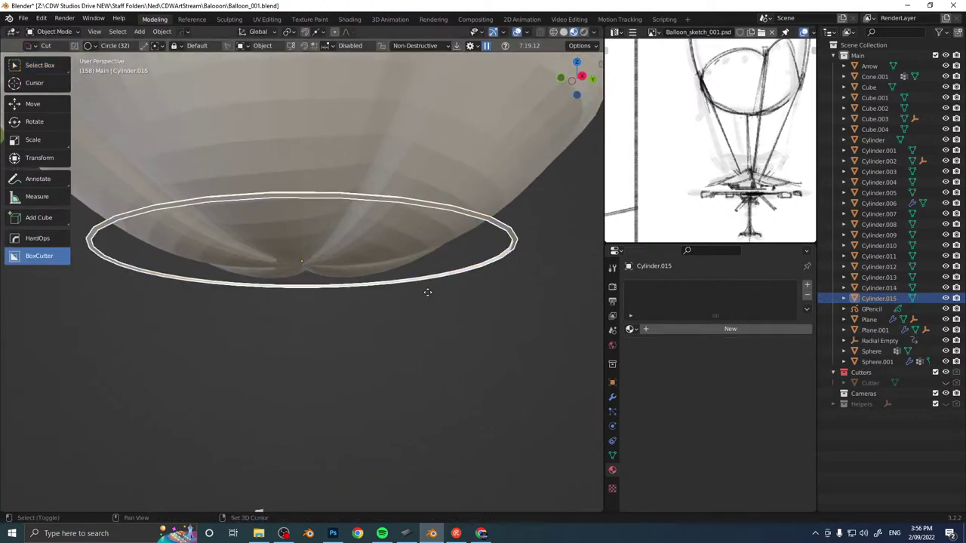
{"action": "key", "text": "s"}
{"action": "left_click", "coordinate": [430, 294]}
{"action": "middle_click_drag", "start_coordinate": [430, 294], "coordinate": [343, 272]}
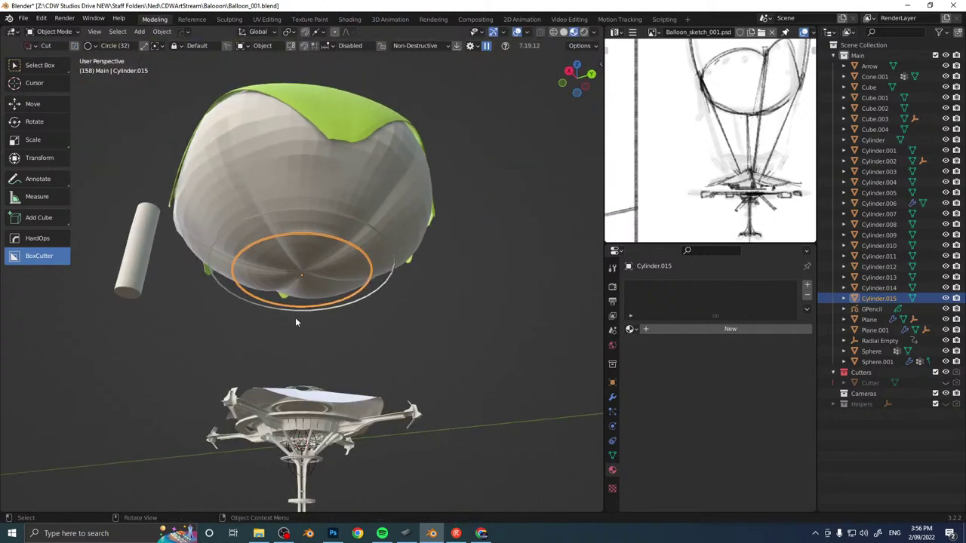
Duplicate one slat of the radial vent atop the canopy, raise the copy vertically and separate it into its own object.
{"action": "middle_click_drag", "start_coordinate": [295, 317], "coordinate": [315, 400]}
{"action": "scroll", "coordinate": [317, 394], "scroll_direction": "up", "scroll_amount": 3}
{"action": "left_click", "coordinate": [311, 396]}
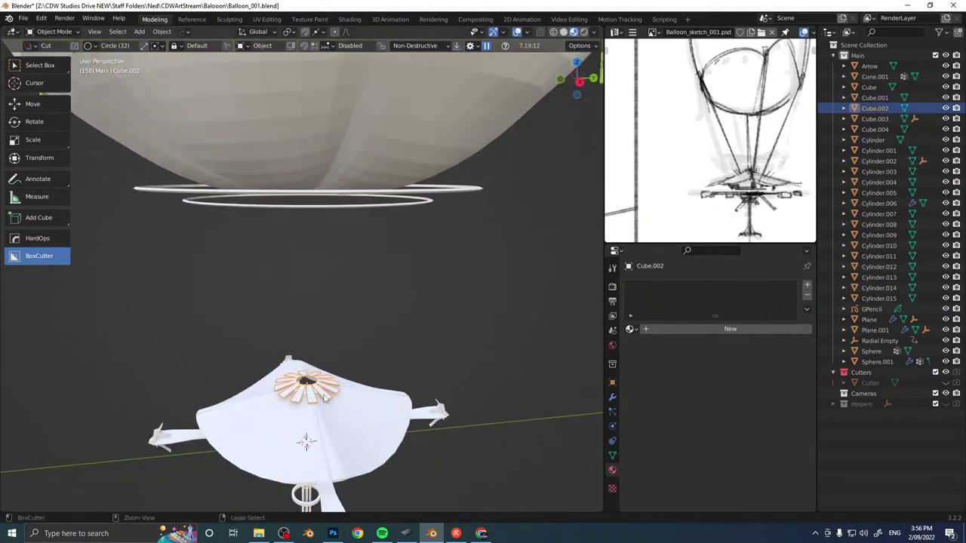
{"action": "key", "text": "Tab"}
{"action": "key", "text": "shift+d"}
{"action": "key", "text": "z"}
{"action": "left_click", "coordinate": [311, 330]}
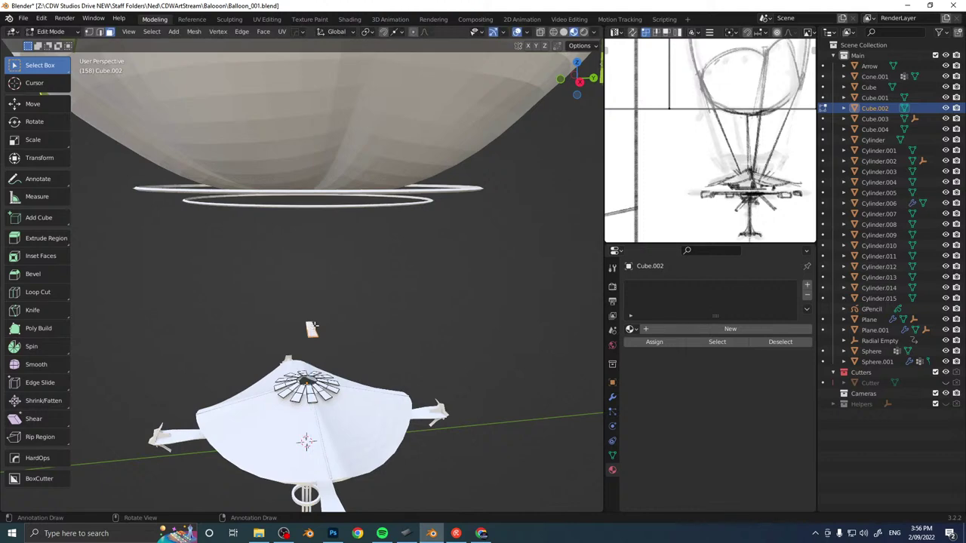
{"action": "key", "text": "p"}
{"action": "left_click", "coordinate": [311, 331]}
{"action": "key", "text": "Tab"}
Position the separated slat beneath the rings' right edge with its tilt reversed, and stretch it lengthwise.
{"action": "middle_click_drag", "start_coordinate": [326, 313], "coordinate": [405, 295]}
{"action": "key", "text": "g"}
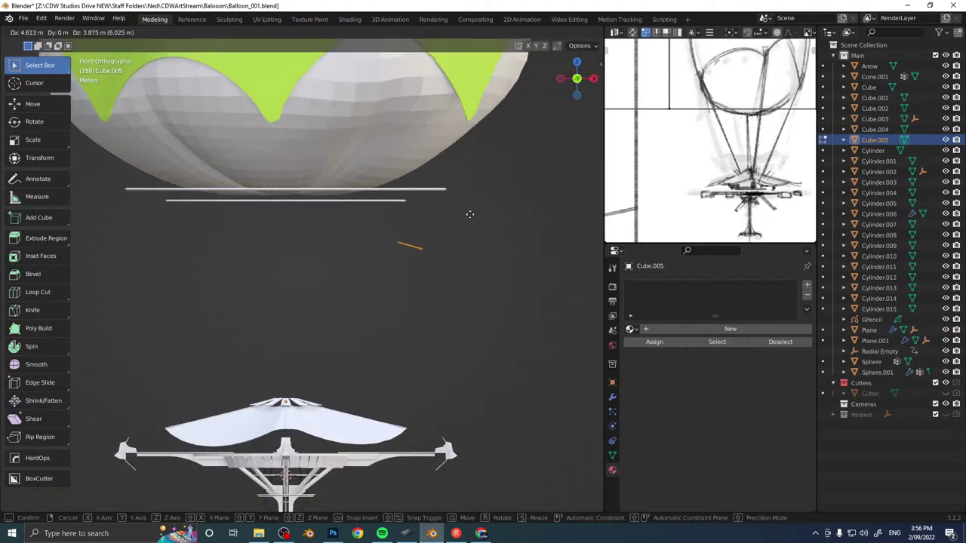
{"action": "left_click", "coordinate": [300, 235]}
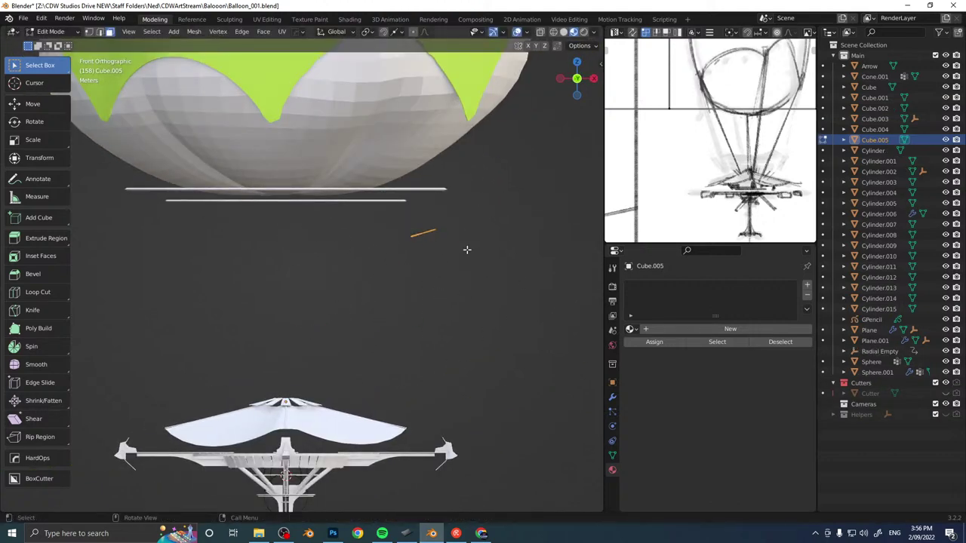
{"action": "key", "text": "s"}
{"action": "key", "text": "z"}
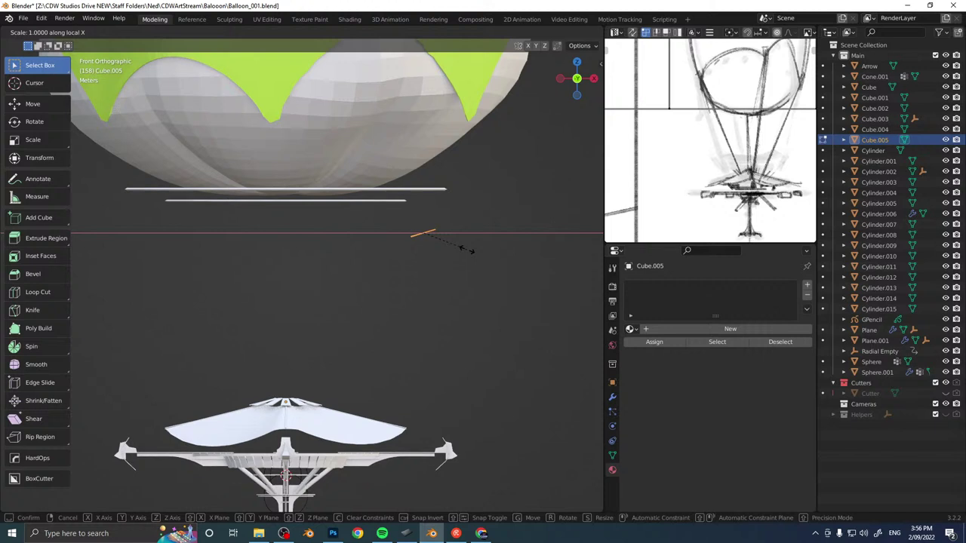
{"action": "left_click", "coordinate": [511, 242]}
Raise the slat about 1.7 m along Z to bridge the two rings and lengthen it along X past both.
{"action": "key", "text": "g"}
{"action": "key", "text": "z"}
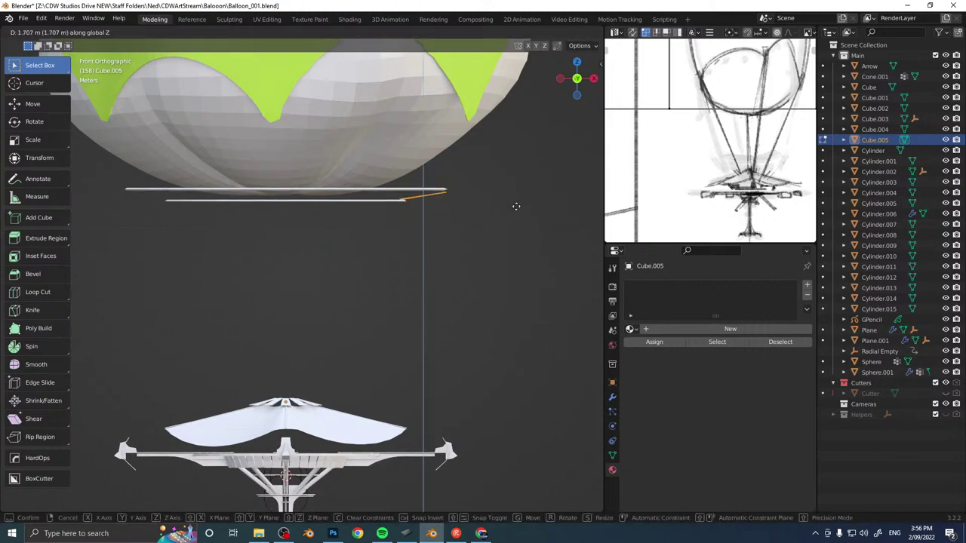
{"action": "left_click", "coordinate": [516, 209]}
{"action": "key", "text": "s"}
{"action": "key", "text": "x"}
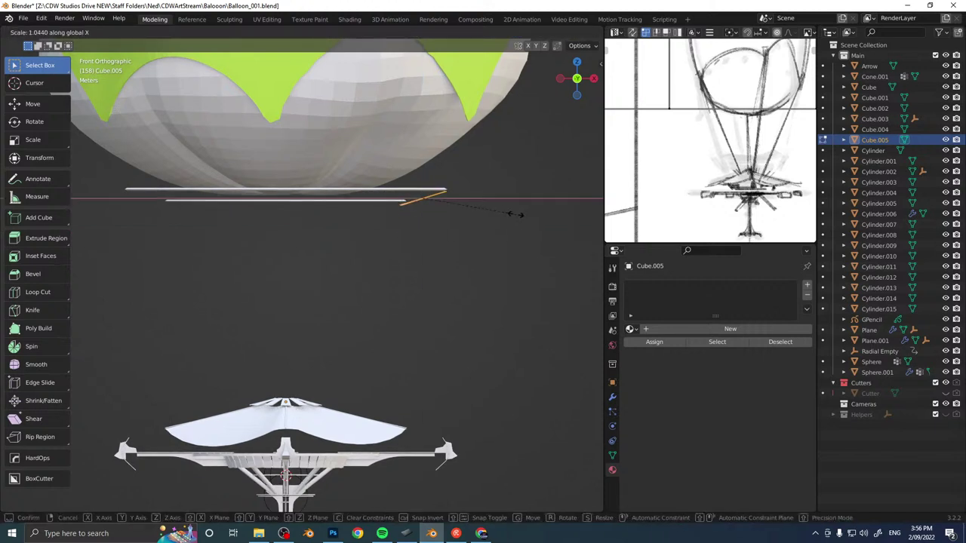
{"action": "left_click", "coordinate": [526, 214]}
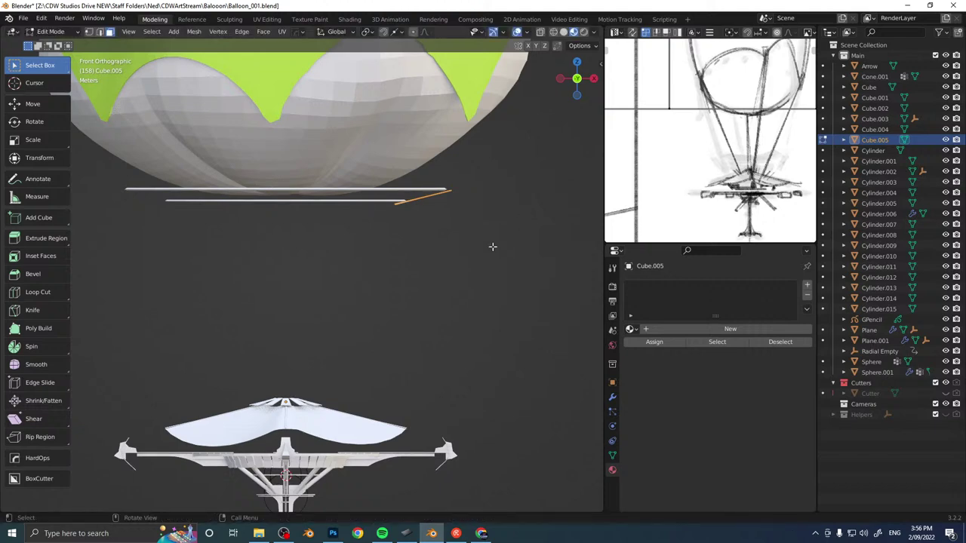
Isolate the slat together with the inner and outer rings in local view.
{"action": "middle_click_drag", "start_coordinate": [494, 249], "coordinate": [430, 218]}
{"action": "key", "text": "Tab"}
{"action": "left_click", "coordinate": [419, 218], "text": "shift"}
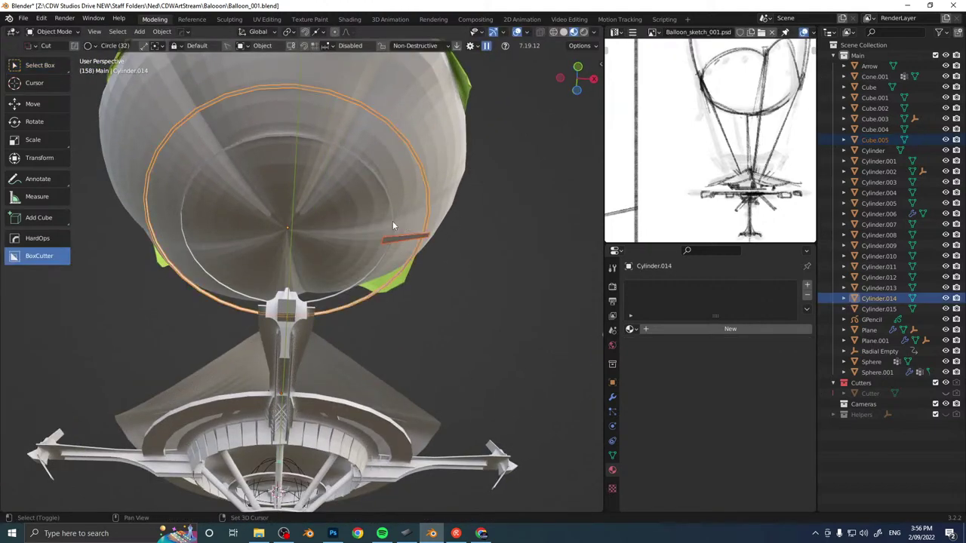
{"action": "key", "text": "KP_Divide"}
{"action": "left_click", "coordinate": [397, 258]}
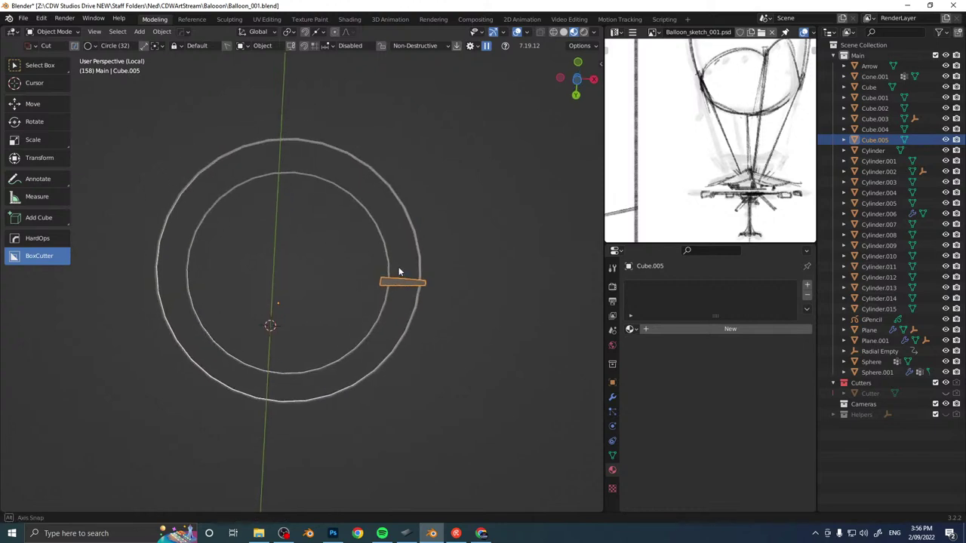
From the bottom view, use Duplicate Radial to array the slat into 12 struts around the rings, and exit local view.
{"action": "key", "text": "ctrl+KP_7"}
{"action": "key", "text": "Tab"}
{"action": "key", "text": "q"}
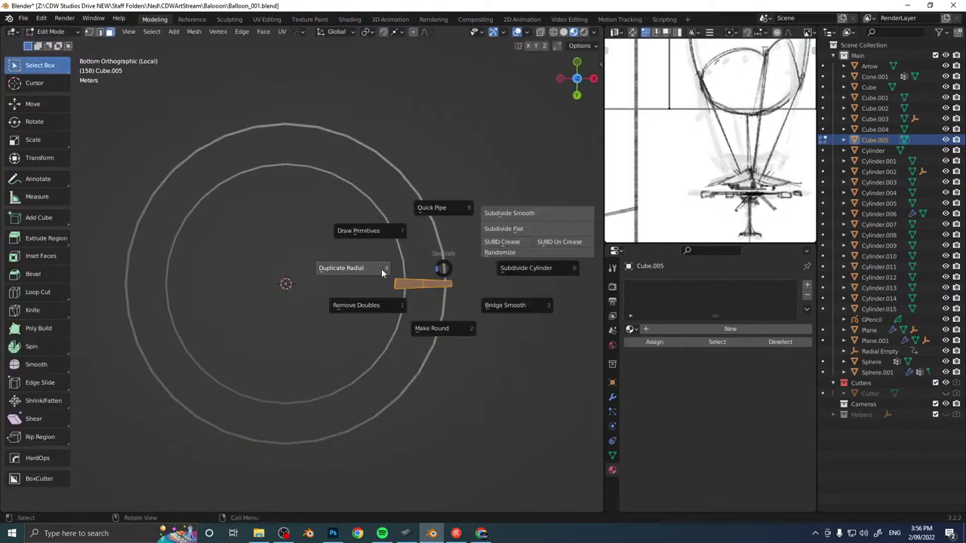
{"action": "left_click", "coordinate": [366, 268]}
{"action": "left_click", "coordinate": [521, 250]}
{"action": "key", "text": "Tab"}
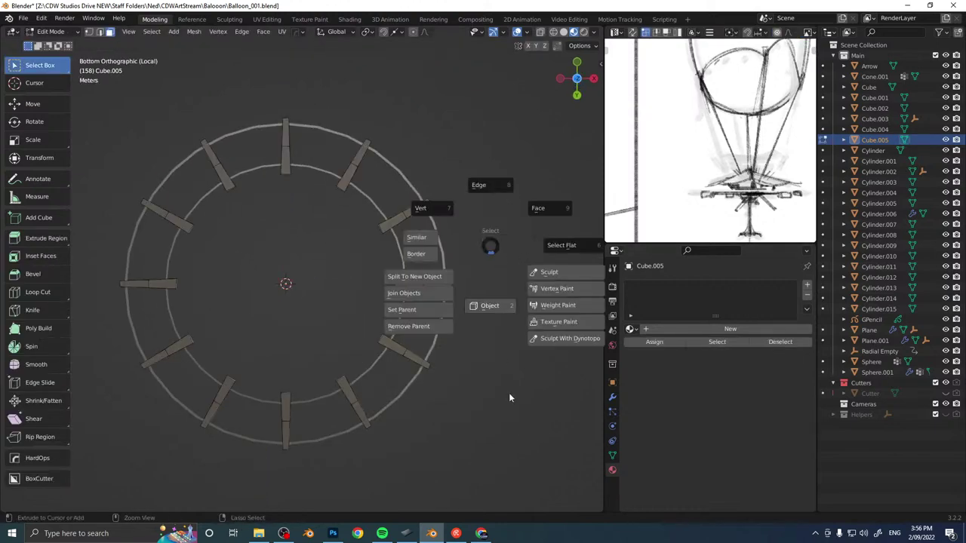
{"action": "left_click", "coordinate": [509, 394]}
{"action": "middle_click_drag", "start_coordinate": [478, 261], "coordinate": [474, 330]}
{"action": "key", "text": "KP_Divide"}
{"action": "left_click", "coordinate": [451, 251]}
Delete the leftover upright cylinder standing beside the airship.
{"action": "middle_click_drag", "start_coordinate": [450, 255], "coordinate": [264, 281]}
{"action": "middle_click_drag", "start_coordinate": [349, 257], "coordinate": [524, 224]}
{"action": "scroll", "coordinate": [286, 286], "scroll_direction": "up", "scroll_amount": 5}
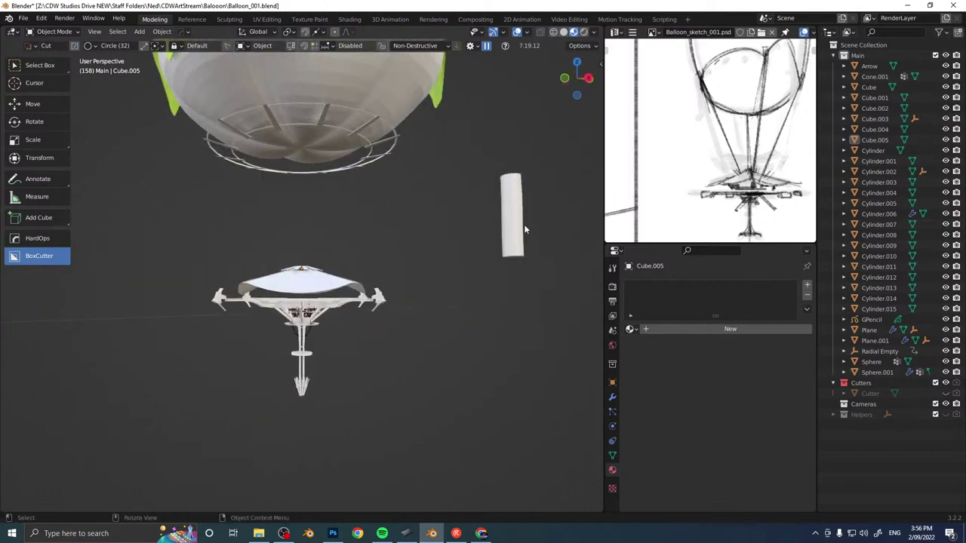
{"action": "key", "text": "Delete"}
Apply Shade Smooth to the balloon body beneath the green shell.
{"action": "middle_click_drag", "start_coordinate": [449, 249], "coordinate": [405, 250]}
{"action": "scroll", "coordinate": [385, 268], "scroll_direction": "up", "scroll_amount": 4}
{"action": "middle_click_drag", "start_coordinate": [374, 284], "coordinate": [381, 251]}
{"action": "left_click", "coordinate": [370, 230]}
{"action": "right_click", "coordinate": [378, 240]}
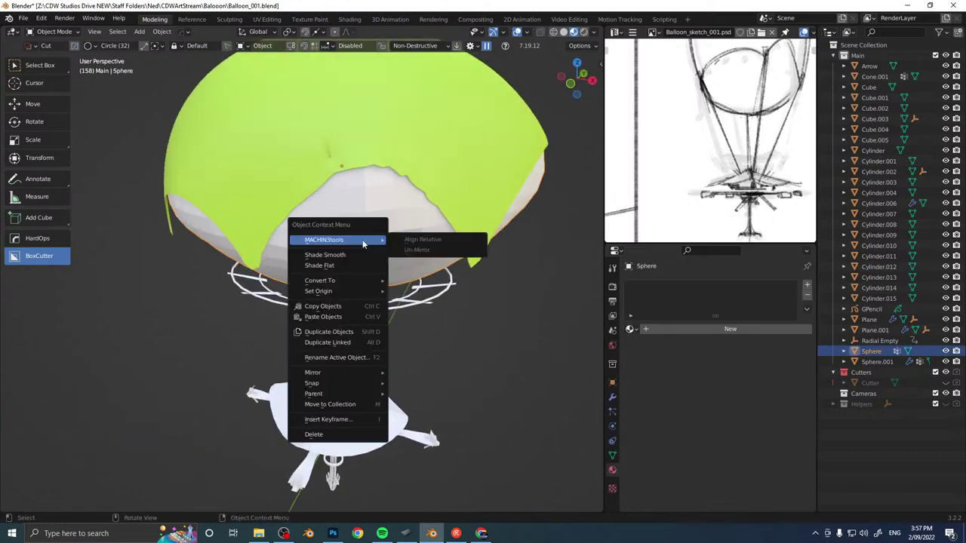
{"action": "left_click", "coordinate": [354, 256]}
{"action": "mouse_move", "coordinate": [431, 177]}
{"action": "middle_mouse_down"}
{"action": "mouse_move", "coordinate": [424, 163]}
{"action": "mouse_move", "coordinate": [419, 207]}
{"action": "mouse_move", "coordinate": [426, 183]}
{"action": "middle_mouse_up"}
{"action": "left_click", "coordinate": [450, 255]}
{"action": "middle_click_drag", "start_coordinate": [450, 256], "coordinate": [449, 239]}
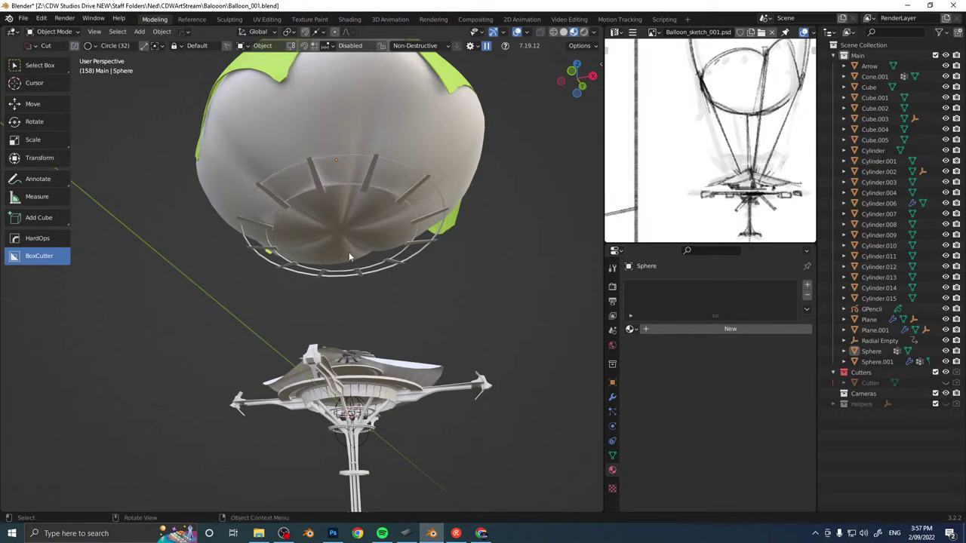
{"action": "middle_click_drag", "start_coordinate": [348, 244], "coordinate": [342, 297]}
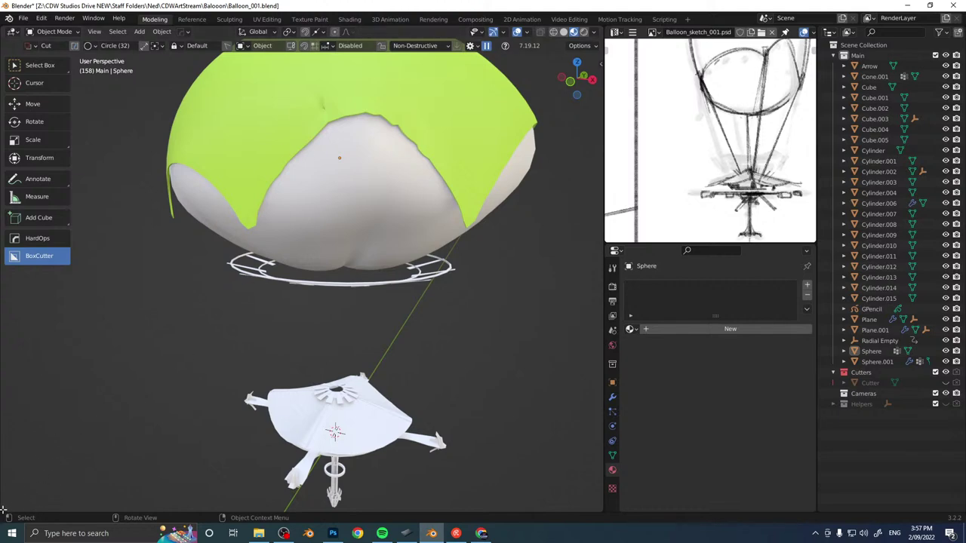
Split off an Asset Browser area below the viewport and show the HandPainted category of the Materials library.
{"action": "left_click_drag", "start_coordinate": [4, 510], "coordinate": [8, 387]}
{"action": "left_click", "coordinate": [12, 392]}
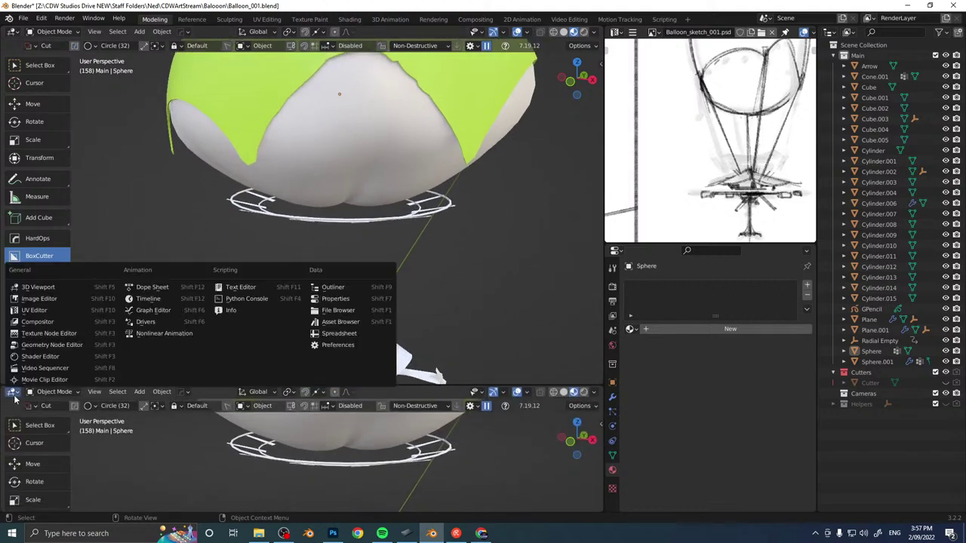
{"action": "left_click", "coordinate": [340, 322]}
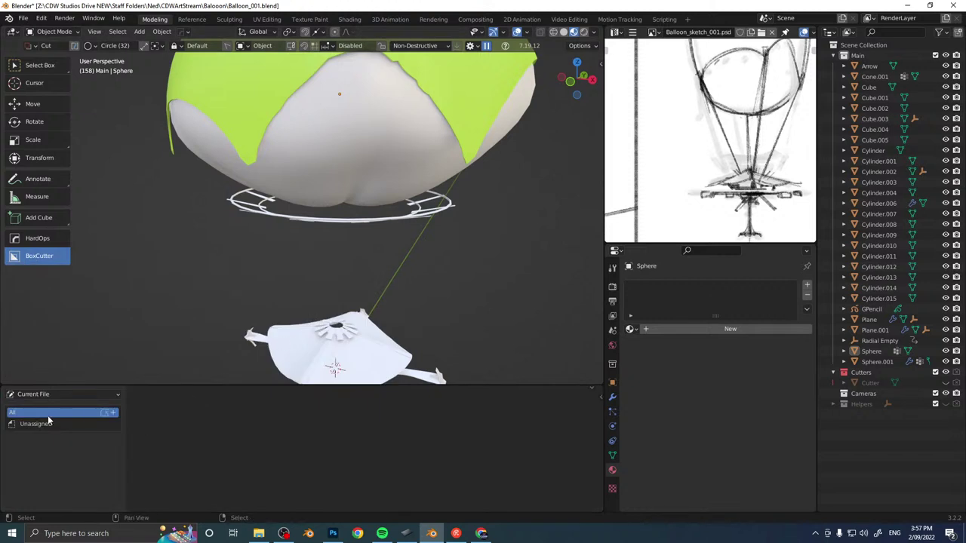
{"action": "left_click", "coordinate": [36, 395]}
{"action": "left_click", "coordinate": [98, 446]}
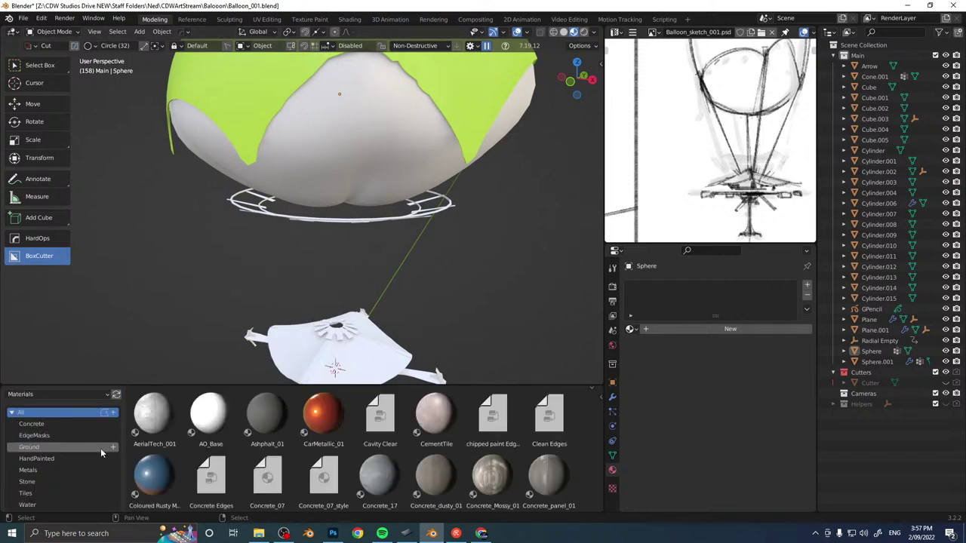
{"action": "left_click", "coordinate": [53, 458]}
{"action": "left_click", "coordinate": [435, 415]}
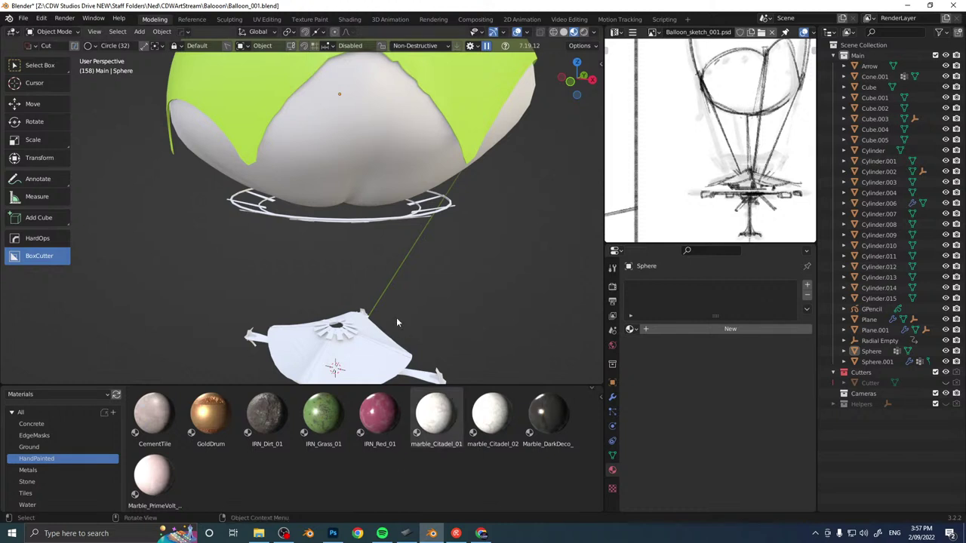
Assign the IRN_Red_01 material to the canopy above the platform.
{"action": "middle_click_drag", "start_coordinate": [397, 310], "coordinate": [401, 240], "text": "shift"}
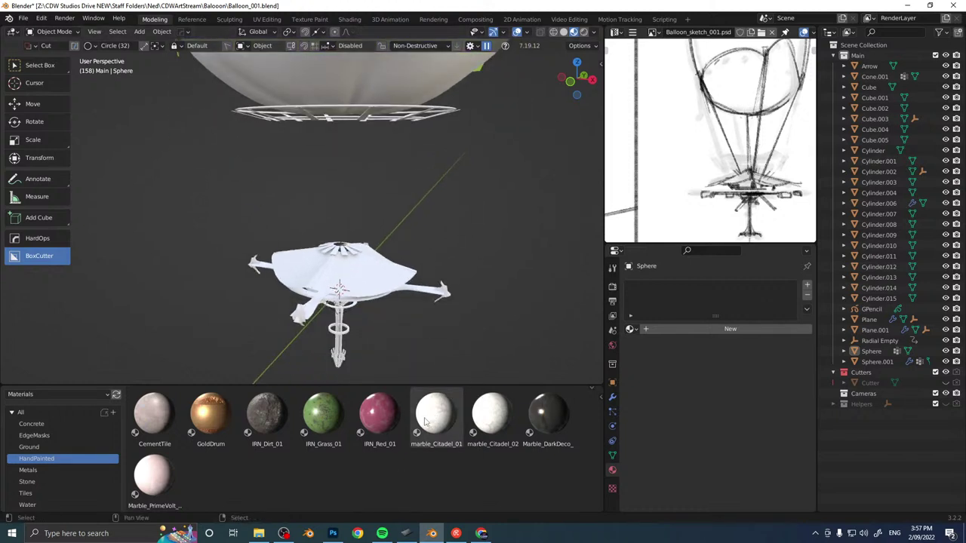
{"action": "left_click_drag", "start_coordinate": [380, 414], "coordinate": [373, 280]}
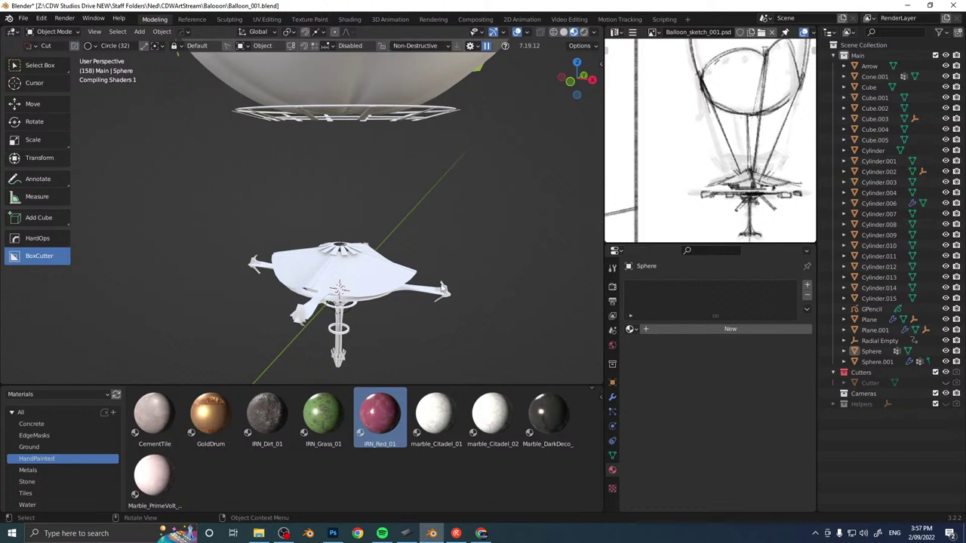
{"action": "left_click", "coordinate": [370, 270]}
{"action": "middle_click_drag", "start_coordinate": [377, 263], "coordinate": [427, 197]}
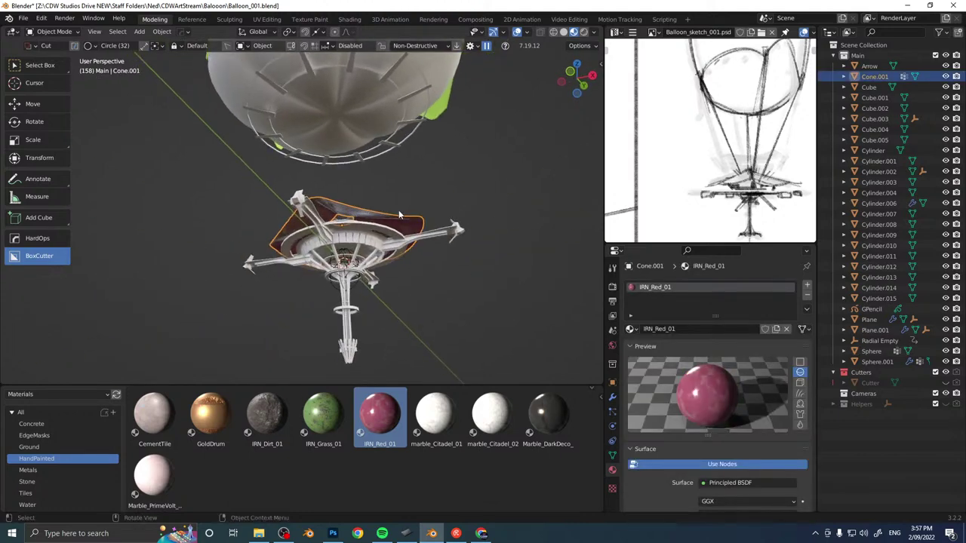
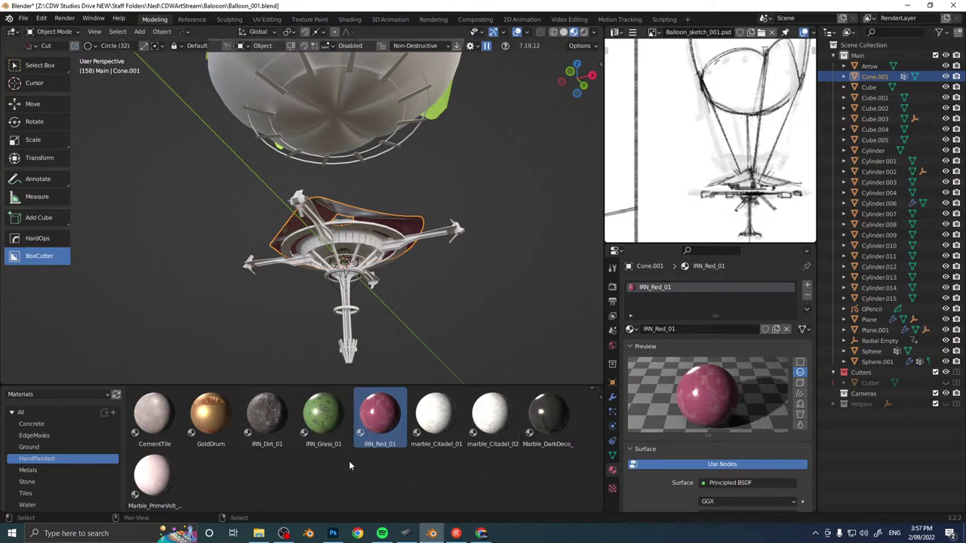
Assign the IRN_Grass_01 material to the ring on the lower mast and select that ring.
{"action": "left_click_drag", "start_coordinate": [320, 412], "coordinate": [356, 312]}
{"action": "scroll", "coordinate": [364, 321], "scroll_direction": "up", "scroll_amount": 3}
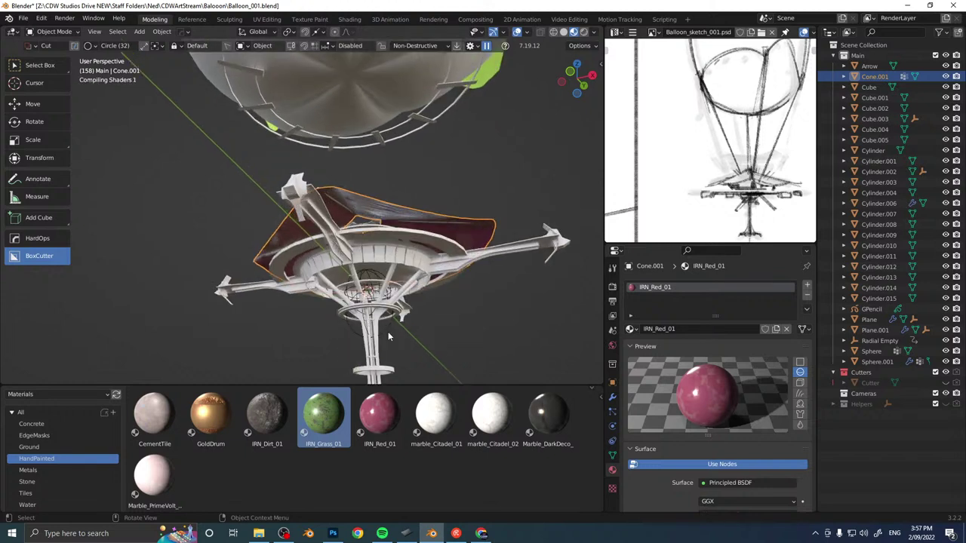
{"action": "left_click", "coordinate": [390, 370]}
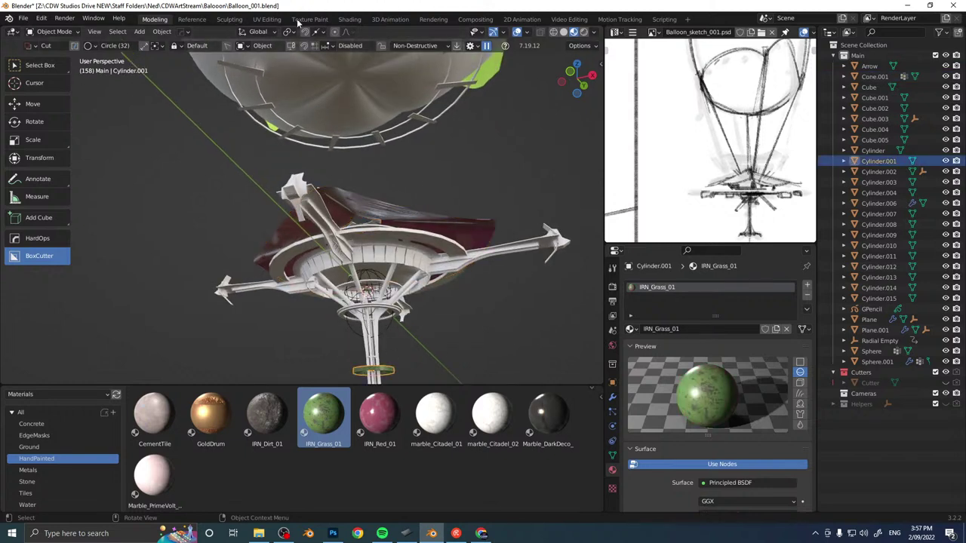
In the Shading workspace, rename the ring's material IRN_Wood and insert a Hue Saturation Value node between its image texture and Base Color.
{"action": "left_click", "coordinate": [350, 20]}
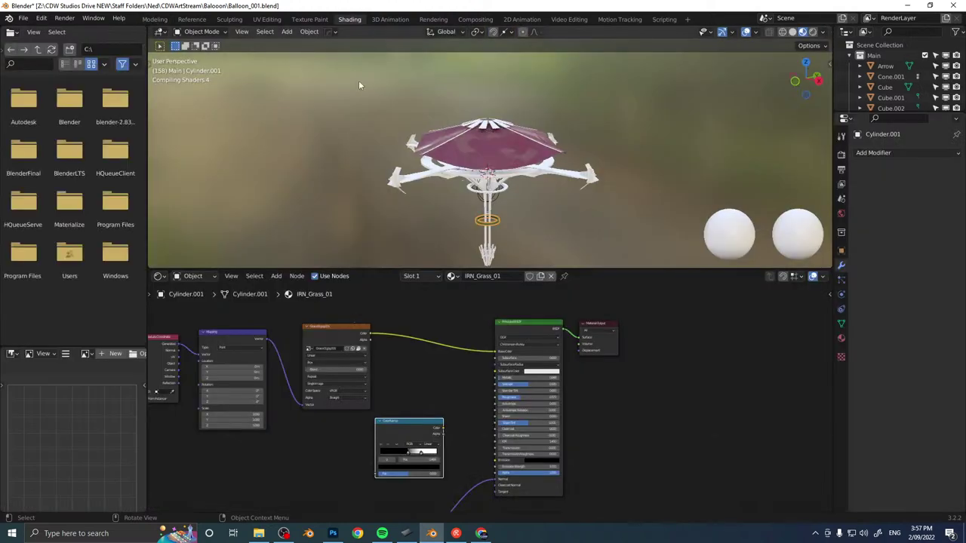
{"action": "left_click", "coordinate": [494, 278]}
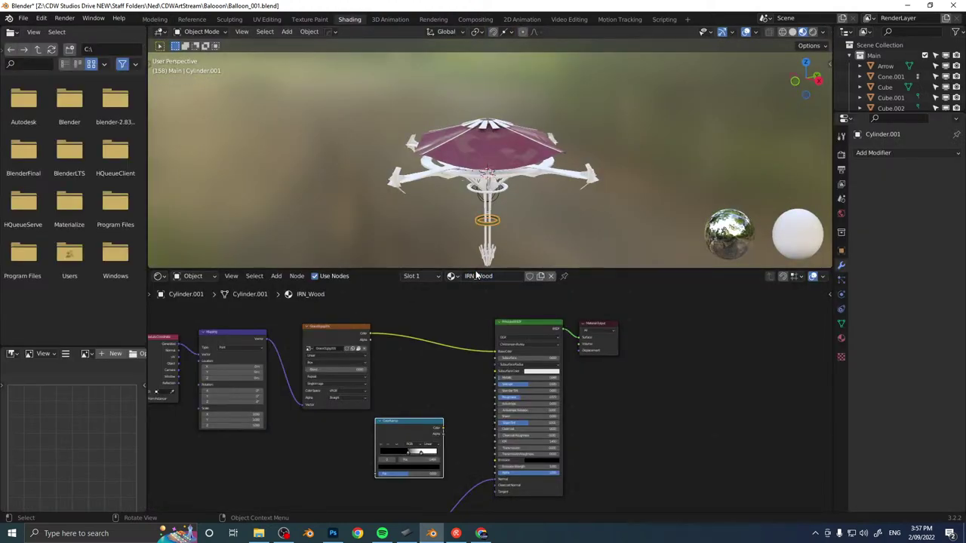
{"action": "key", "text": "shift+a"}
{"action": "type", "text": "hue"}
{"action": "key", "text": "Return"}
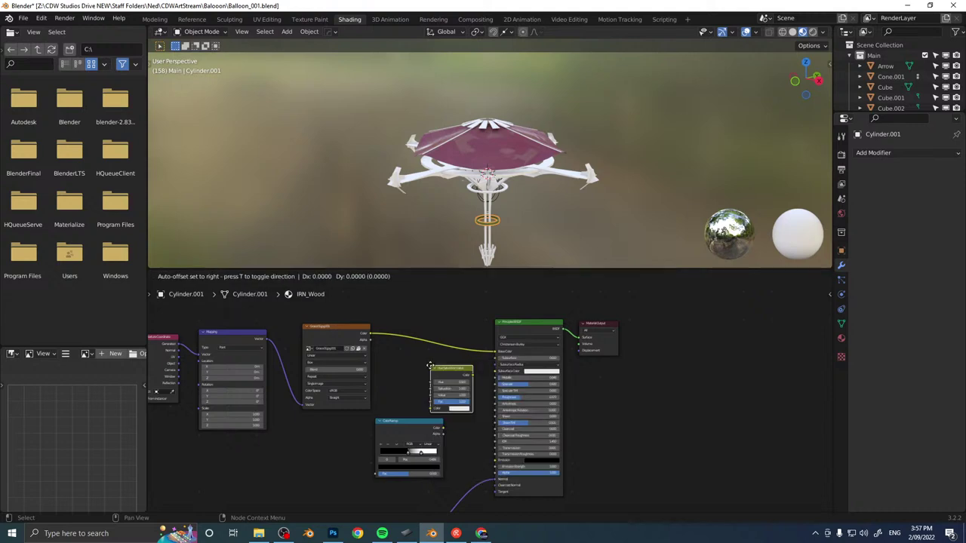
{"action": "left_click", "coordinate": [427, 331]}
Turn the ring's green texture brown by setting Hue to 0.230, Saturation to 0.764 and Value to about 0.496.
{"action": "key", "text": "KP_Decimal"}
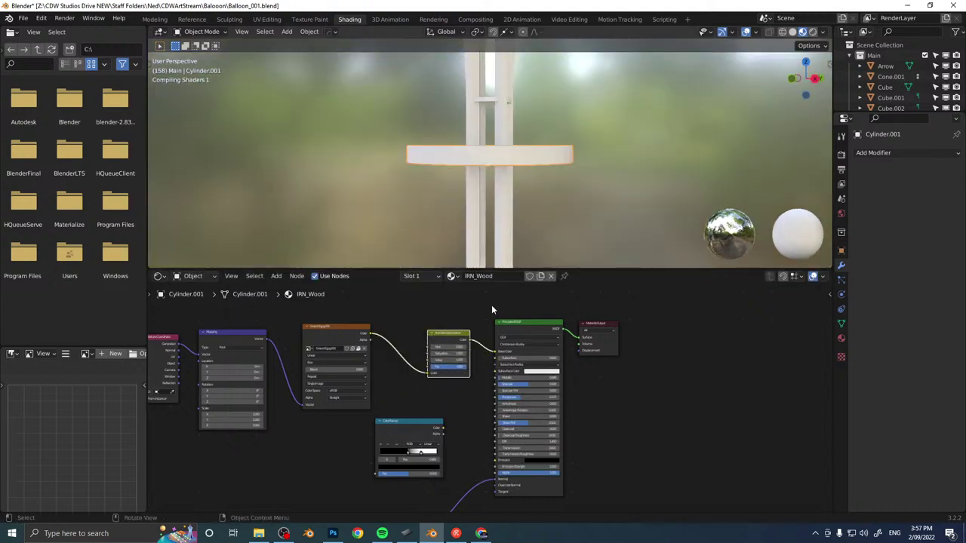
{"action": "scroll", "coordinate": [528, 175], "scroll_direction": "up", "scroll_amount": 2}
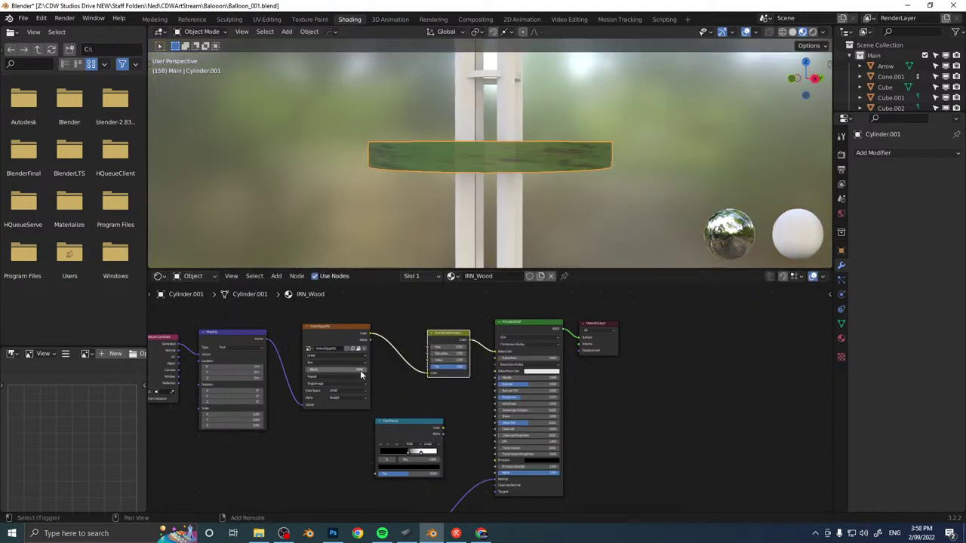
{"action": "middle_click_drag", "start_coordinate": [396, 354], "coordinate": [439, 356]}
{"action": "scroll", "coordinate": [496, 293], "scroll_direction": "up", "scroll_amount": 3}
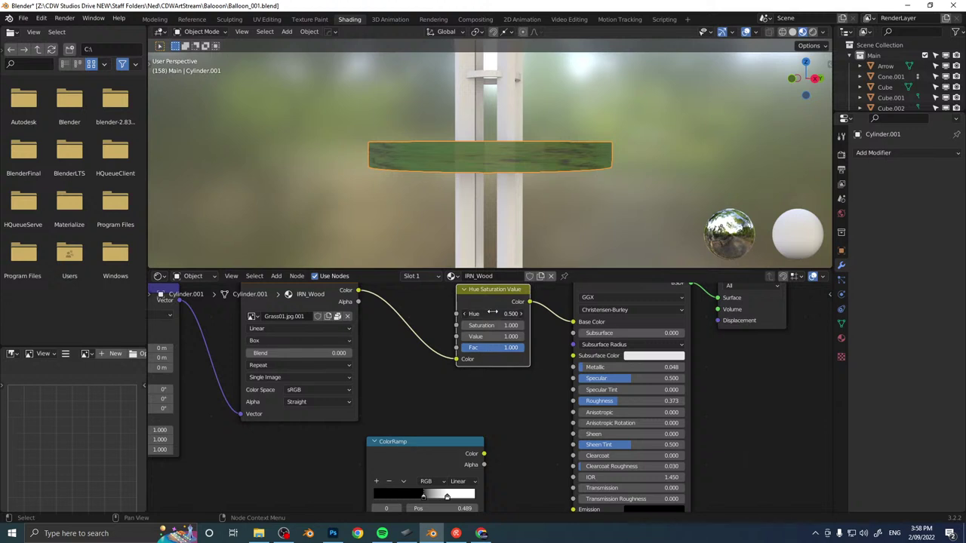
{"action": "left_click_drag", "start_coordinate": [457, 312], "coordinate": [434, 336]}
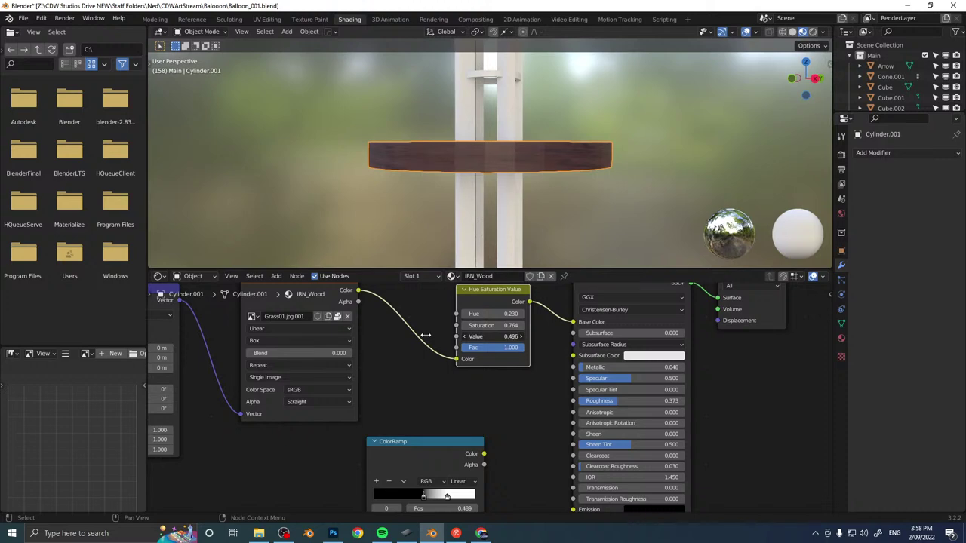
Raise the IRN_Wood material's Roughness to 0.702.
{"action": "middle_click_drag", "start_coordinate": [528, 151], "coordinate": [513, 181]}
{"action": "middle_click_drag", "start_coordinate": [507, 369], "coordinate": [483, 406]}
{"action": "left_click_drag", "start_coordinate": [471, 327], "coordinate": [428, 317]}
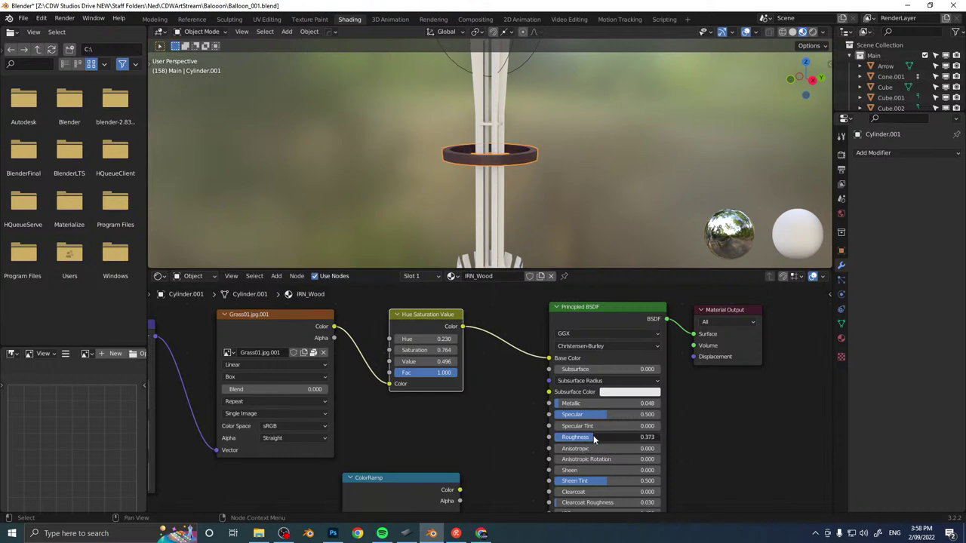
Link the ring's IRN_Wood material to the mast, its lower tip, the struts and supports under the platform, and the outer arms.
{"action": "middle_click_drag", "start_coordinate": [552, 224], "coordinate": [498, 189]}
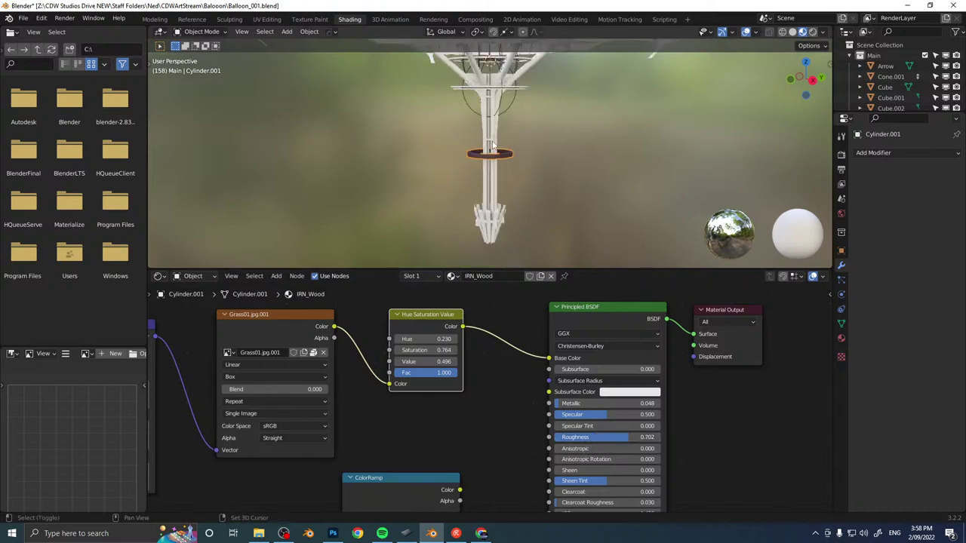
{"action": "left_click", "coordinate": [496, 186]}
{"action": "left_click", "coordinate": [488, 238]}
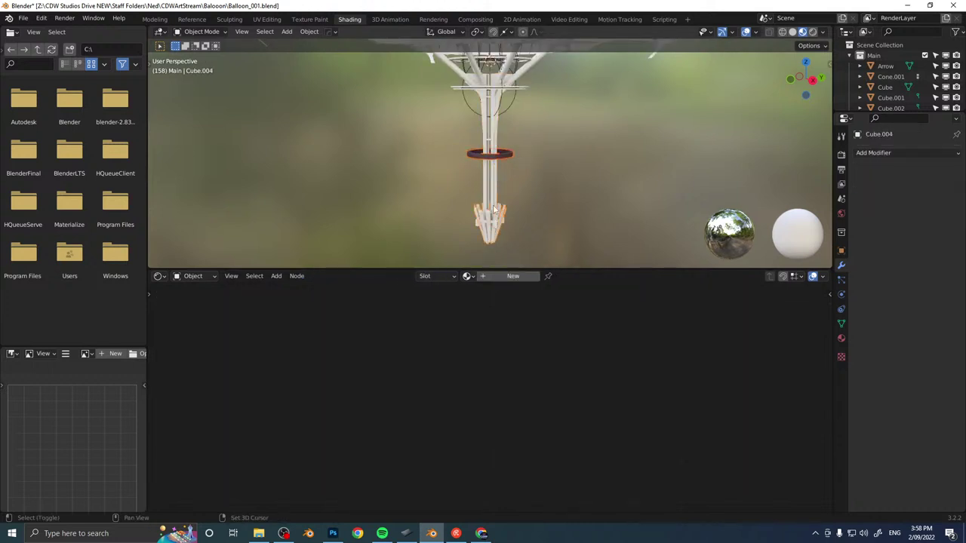
{"action": "left_click", "coordinate": [493, 190]}
{"action": "middle_click_drag", "start_coordinate": [495, 190], "coordinate": [469, 136]}
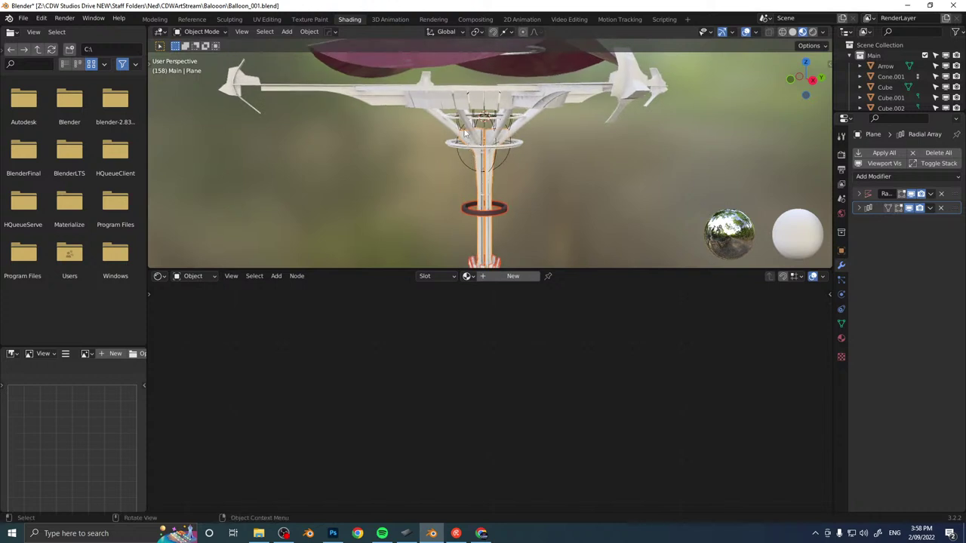
{"action": "left_click", "coordinate": [456, 98]}
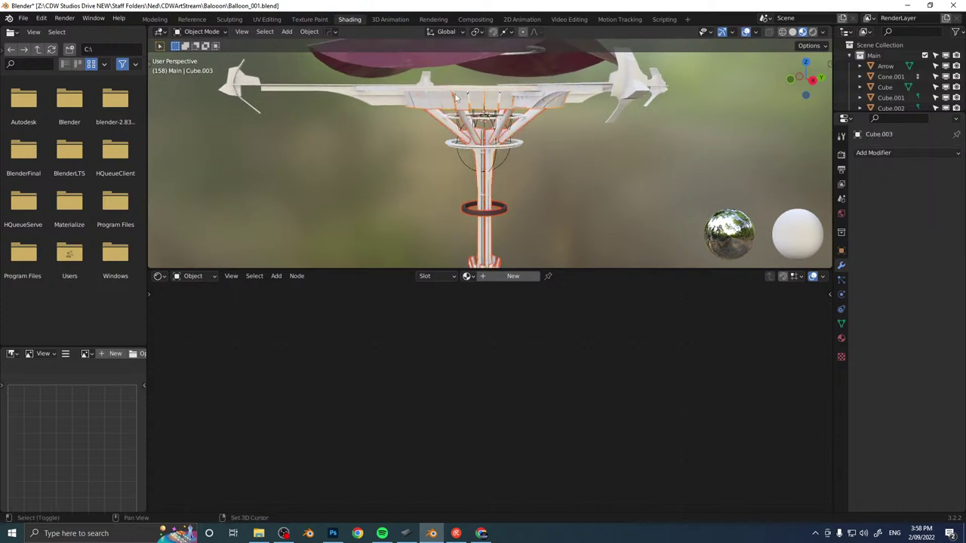
{"action": "left_click", "coordinate": [382, 101]}
{"action": "left_click", "coordinate": [647, 87], "text": "shift"}
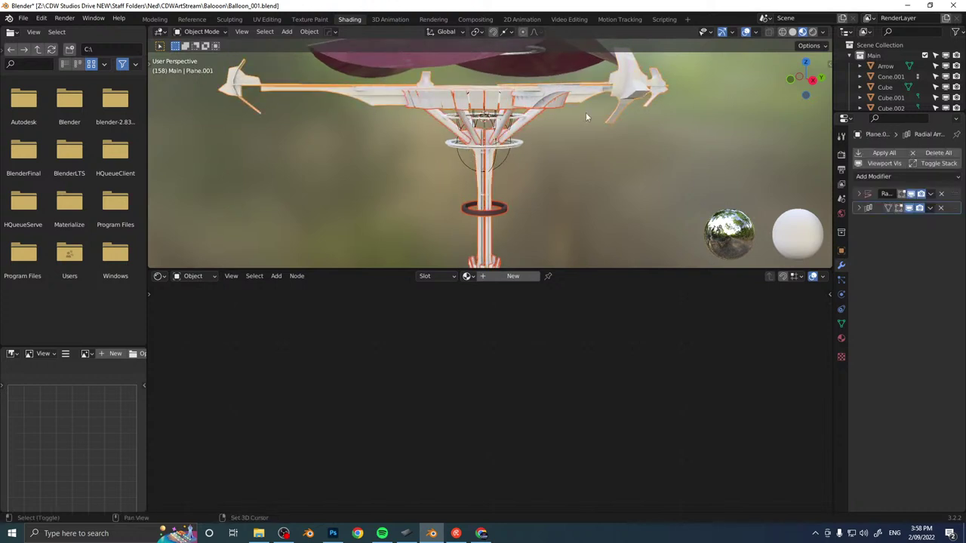
{"action": "middle_click_drag", "start_coordinate": [539, 144], "coordinate": [481, 235]}
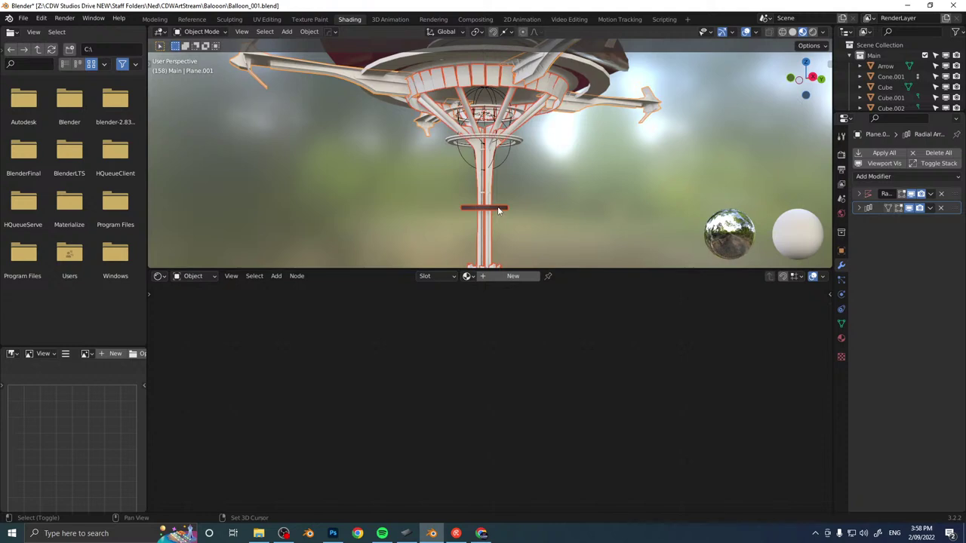
{"action": "left_click", "coordinate": [499, 209], "text": "shift"}
{"action": "key", "text": "ctrl+l"}
{"action": "key", "text": "Down"}
{"action": "key", "text": "Down"}
{"action": "key", "text": "Return"}
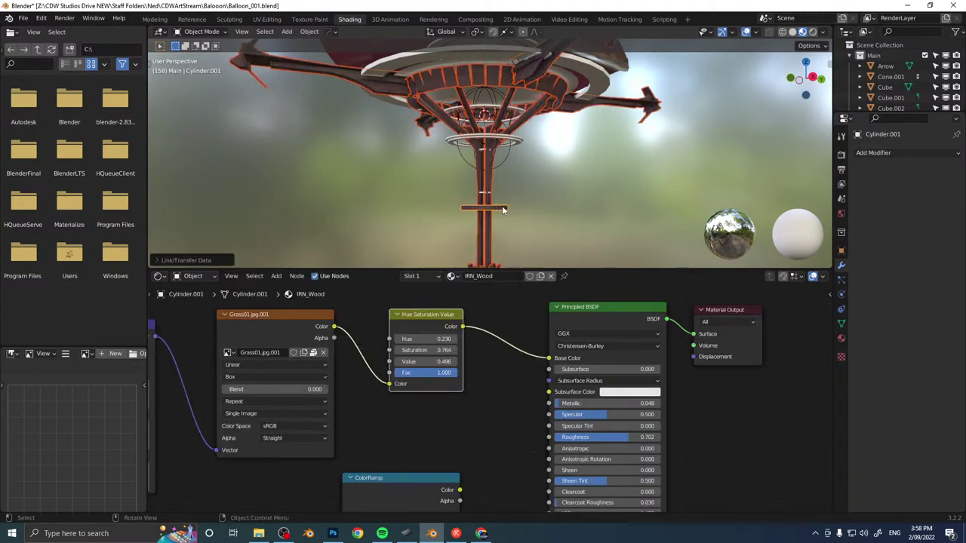
Lighten the black stop of the ColorRamp feeding the red canopy material's roughness to a value of about 0.727.
{"action": "left_click", "coordinate": [554, 162]}
{"action": "scroll", "coordinate": [545, 161], "scroll_direction": "down", "scroll_amount": 4}
{"action": "middle_click_drag", "start_coordinate": [545, 163], "coordinate": [433, 177]}
{"action": "left_click", "coordinate": [504, 141]}
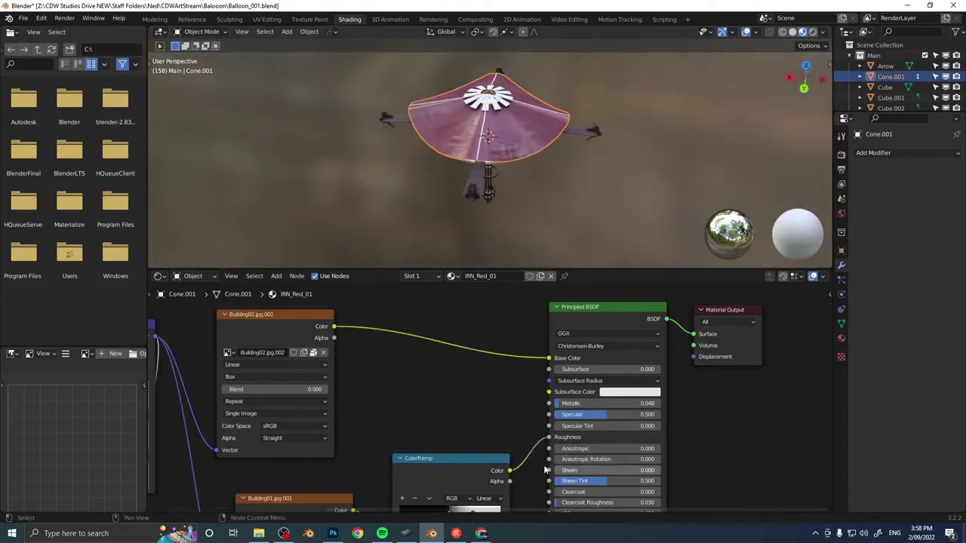
{"action": "middle_click_drag", "start_coordinate": [511, 412], "coordinate": [530, 335]}
{"action": "left_click", "coordinate": [454, 457]}
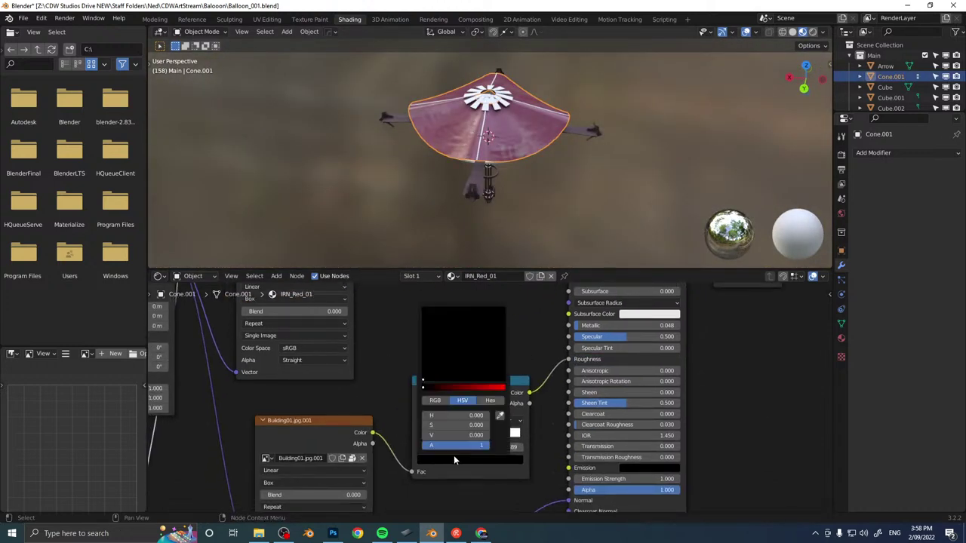
{"action": "left_click_drag", "start_coordinate": [427, 388], "coordinate": [494, 389]}
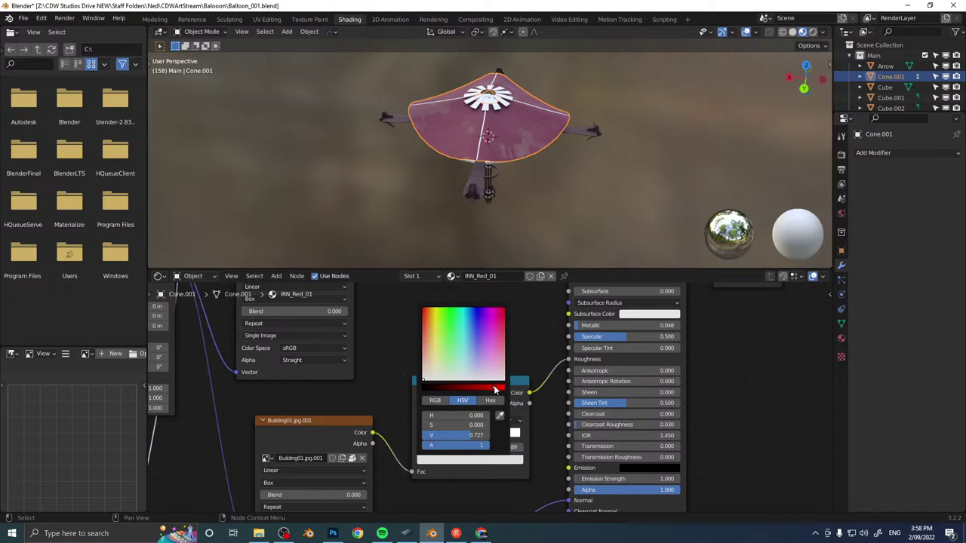
Give the outer arms their own copy of the wood material and name it IRN_Wood_light.
{"action": "middle_click_drag", "start_coordinate": [556, 198], "coordinate": [487, 184]}
{"action": "left_click", "coordinate": [476, 114]}
{"action": "left_click", "coordinate": [568, 236]}
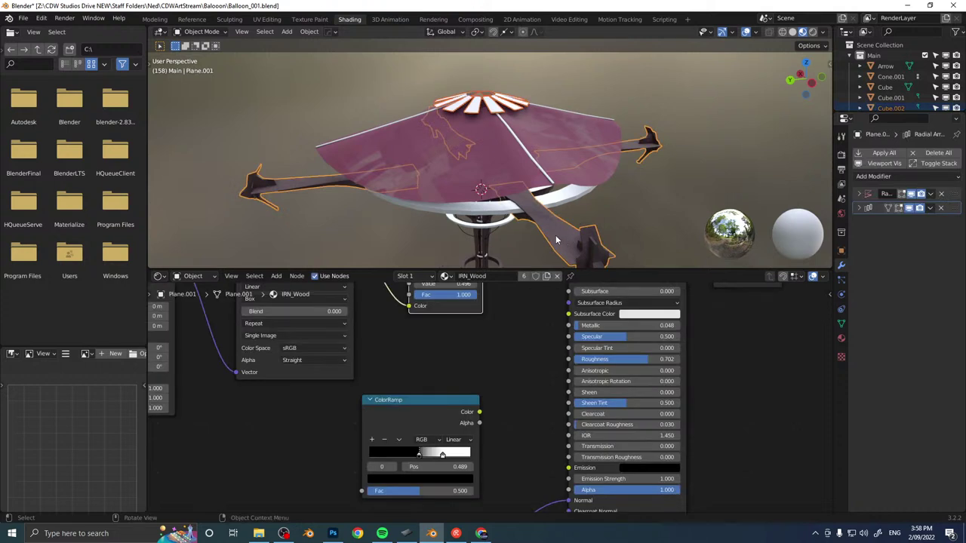
{"action": "left_click", "coordinate": [515, 276]}
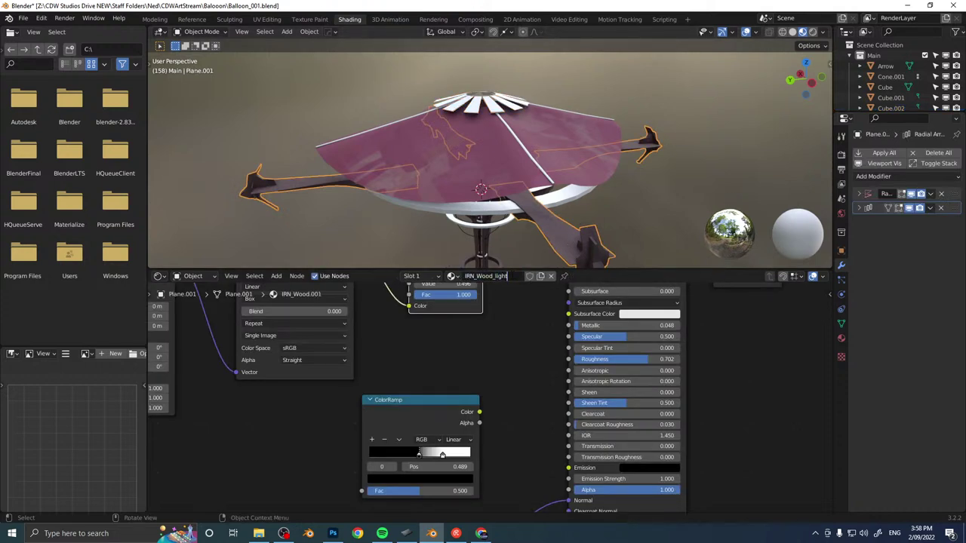
{"action": "middle_click_drag", "start_coordinate": [509, 335], "coordinate": [500, 409], "text": "shift"}
{"action": "left_click", "coordinate": [494, 408]}
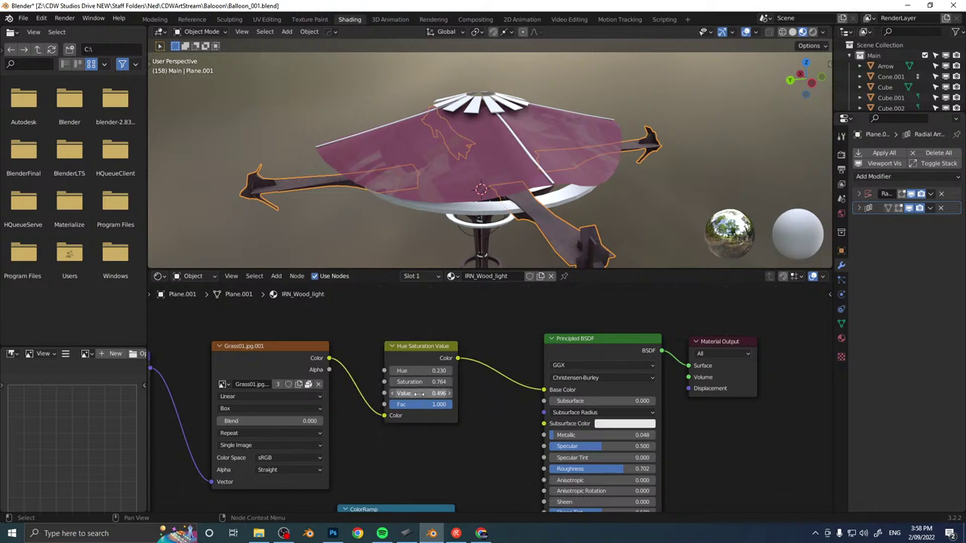
Undo the recent material edits on the arms, back to the shared IRN_Wood material.
{"action": "left_click_drag", "start_coordinate": [420, 393], "coordinate": [429, 393]}
{"action": "key", "text": "ctrl+z"}
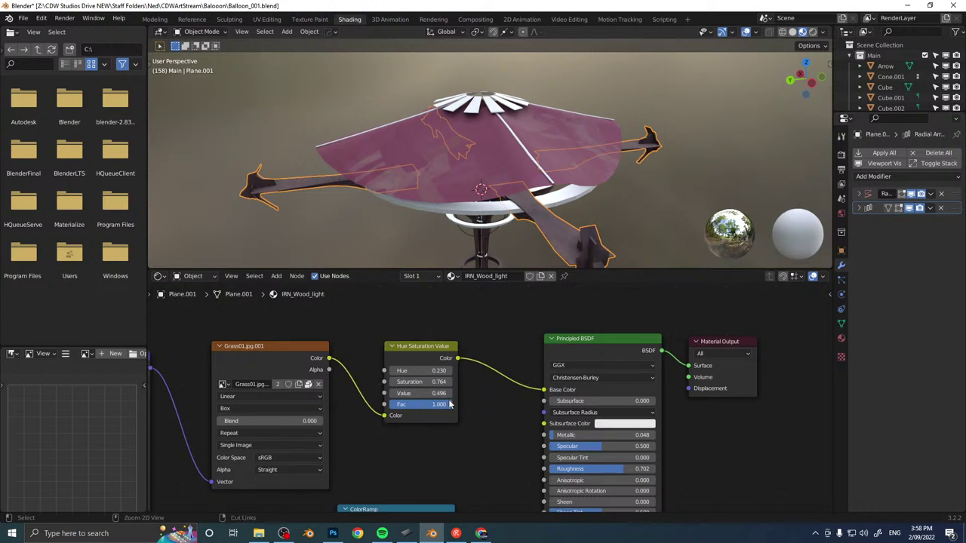
{"action": "key", "text": "ctrl+z"}
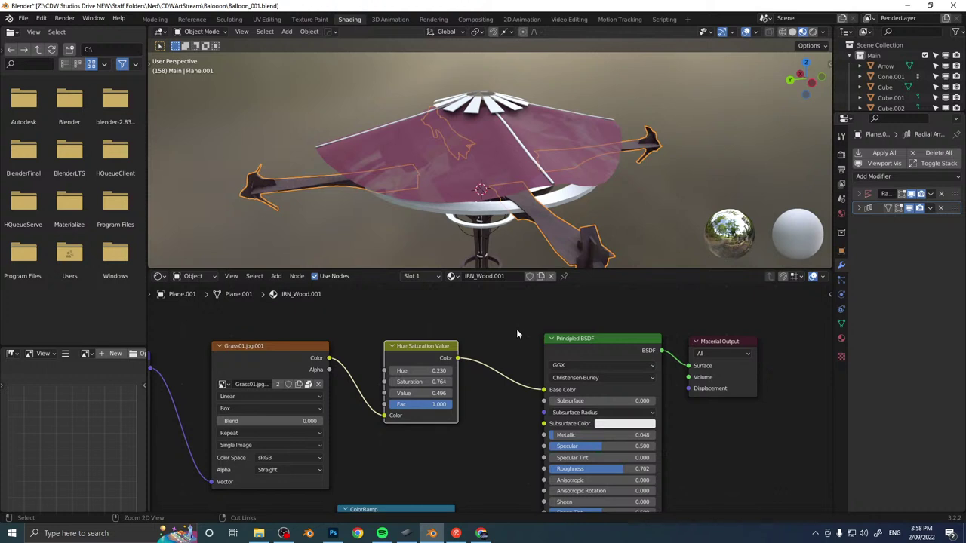
{"action": "key", "text": "ctrl+z"}
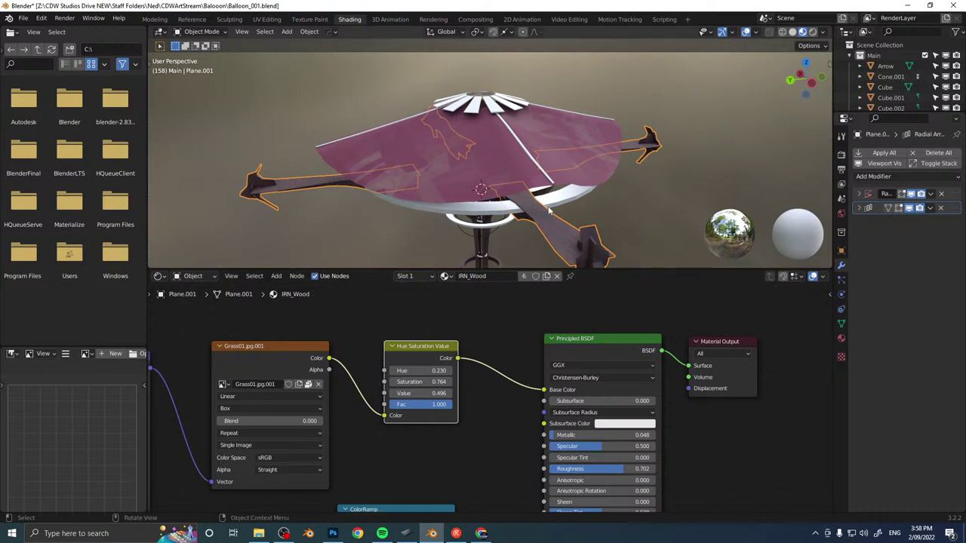
Link the arms' IRN_Wood material to the slatted cap on top of the canopy.
{"action": "left_click", "coordinate": [492, 108], "text": "shift"}
{"action": "left_click", "coordinate": [549, 230], "text": "shift"}
{"action": "key", "text": "ctrl+l"}
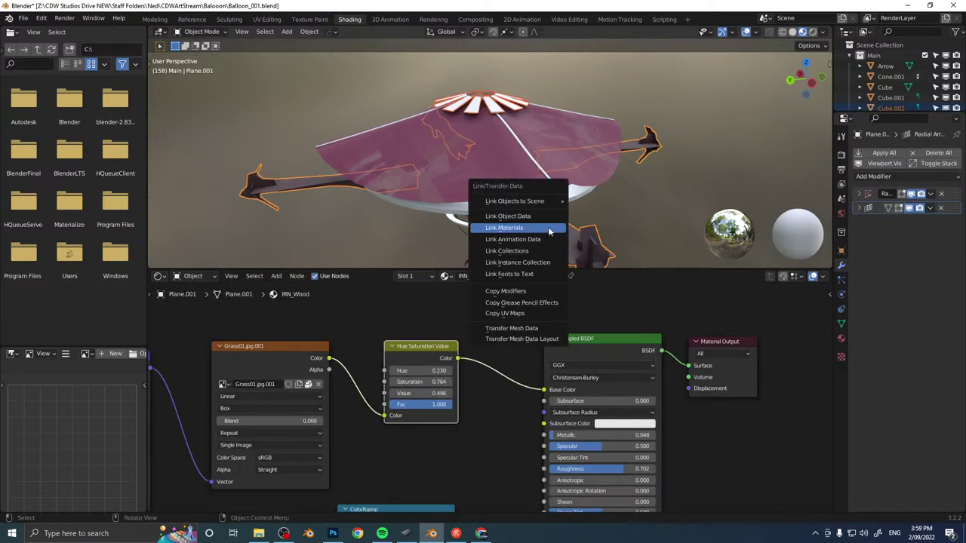
{"action": "left_click", "coordinate": [549, 232]}
Make the cap's material a separate copy named IRN_Wood_light, with Hue 0.286, Saturation 1.224 and Value 0.884.
{"action": "left_click", "coordinate": [484, 92]}
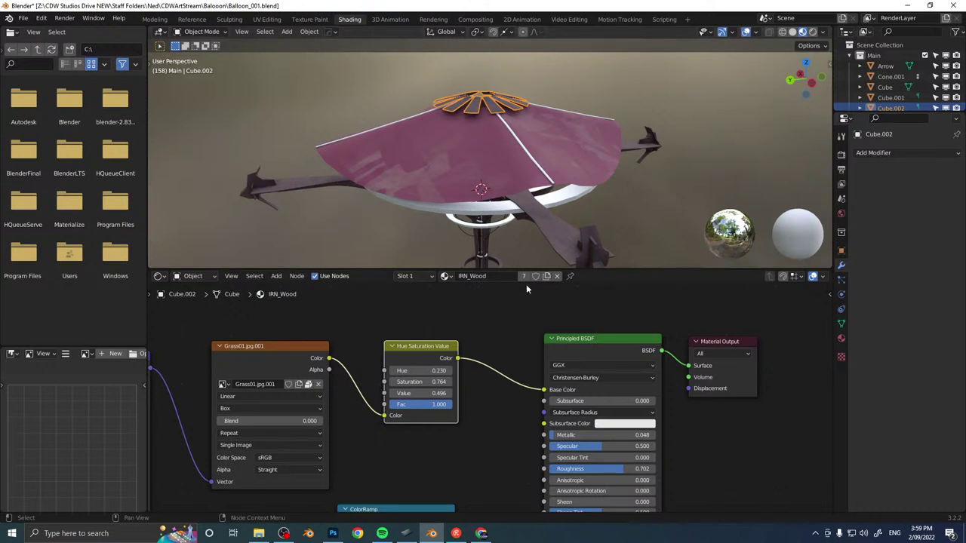
{"action": "left_click", "coordinate": [523, 276]}
{"action": "left_click", "coordinate": [484, 276]}
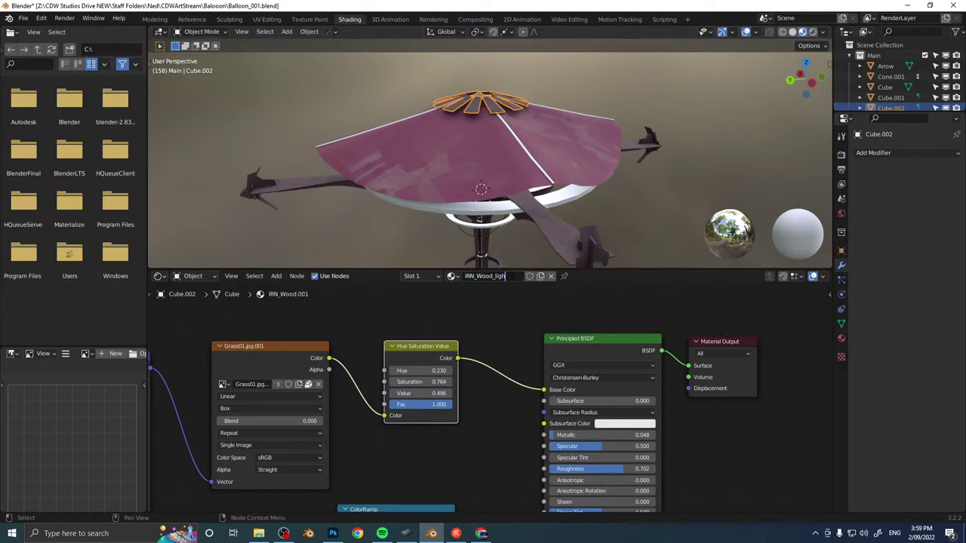
{"action": "left_click_drag", "start_coordinate": [415, 393], "coordinate": [417, 372]}
{"action": "left_click", "coordinate": [634, 215]}
Link the cap's IRN_Wood_light material to the thin ribs running down the canopy.
{"action": "middle_click_drag", "start_coordinate": [518, 115], "coordinate": [496, 126]}
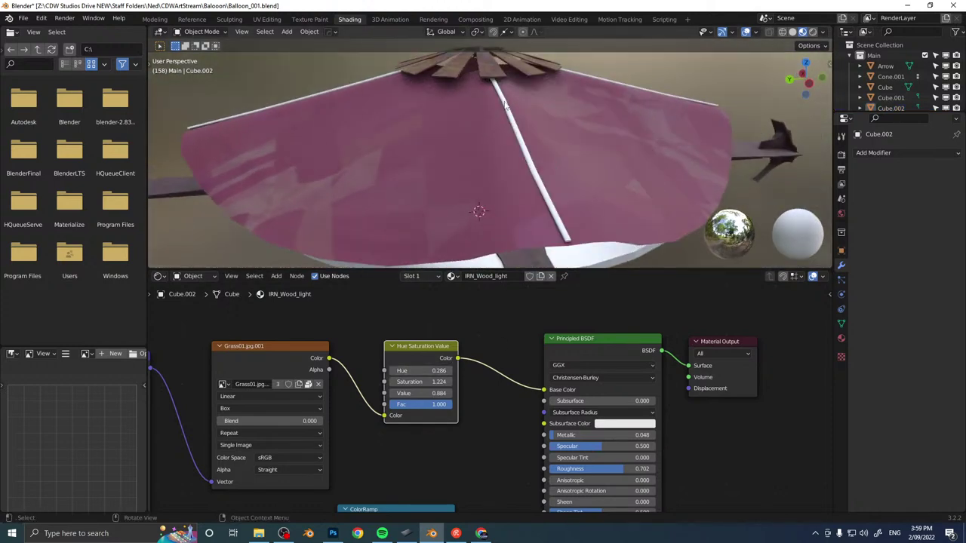
{"action": "left_click", "coordinate": [503, 101]}
{"action": "left_click", "coordinate": [491, 69], "text": "shift"}
{"action": "key", "text": "ctrl+l"}
{"action": "left_click", "coordinate": [491, 69]}
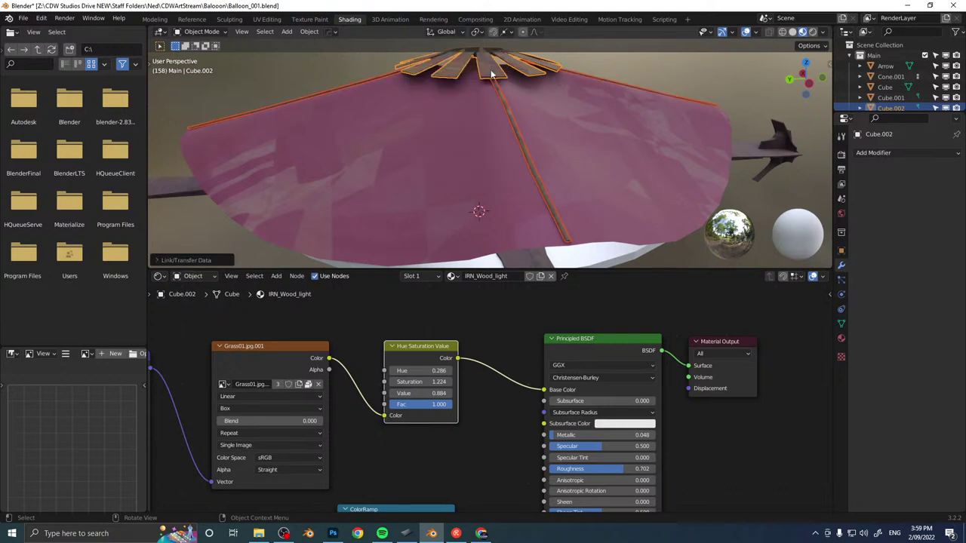
Link the cap's IRN_Wood_light material to the large platform ring and the small ring beneath it.
{"action": "scroll", "coordinate": [672, 189], "scroll_direction": "down", "scroll_amount": 4}
{"action": "left_click", "coordinate": [557, 220]}
{"action": "middle_click_drag", "start_coordinate": [557, 220], "coordinate": [540, 203]}
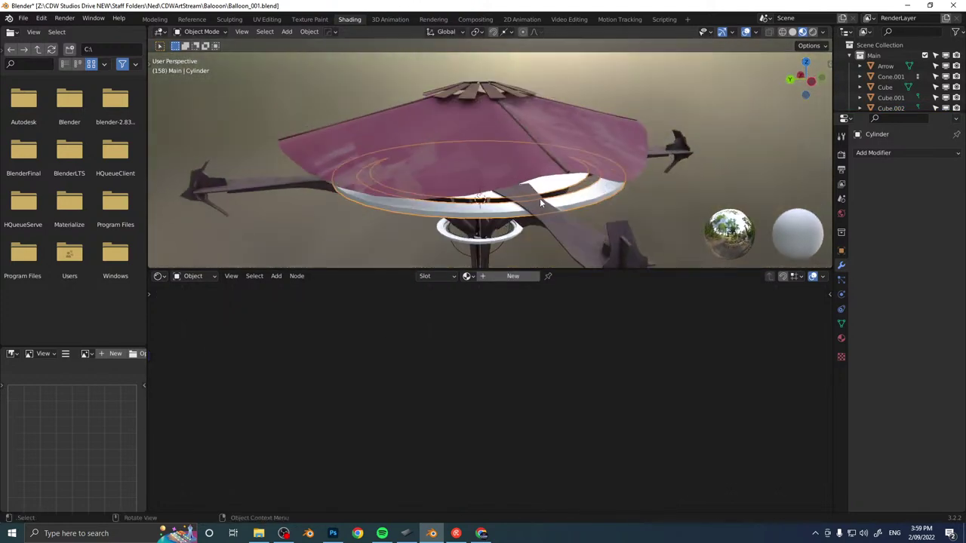
{"action": "left_click", "coordinate": [471, 92], "text": "shift"}
{"action": "left_click", "coordinate": [492, 241], "text": "shift"}
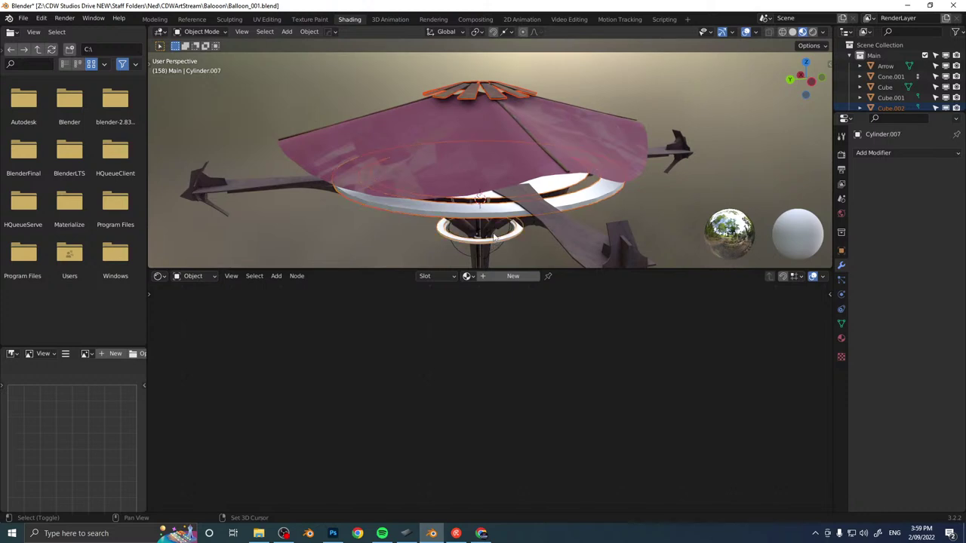
{"action": "left_click", "coordinate": [473, 89], "text": "shift"}
{"action": "key", "text": "ctrl+l"}
{"action": "left_click", "coordinate": [473, 90]}
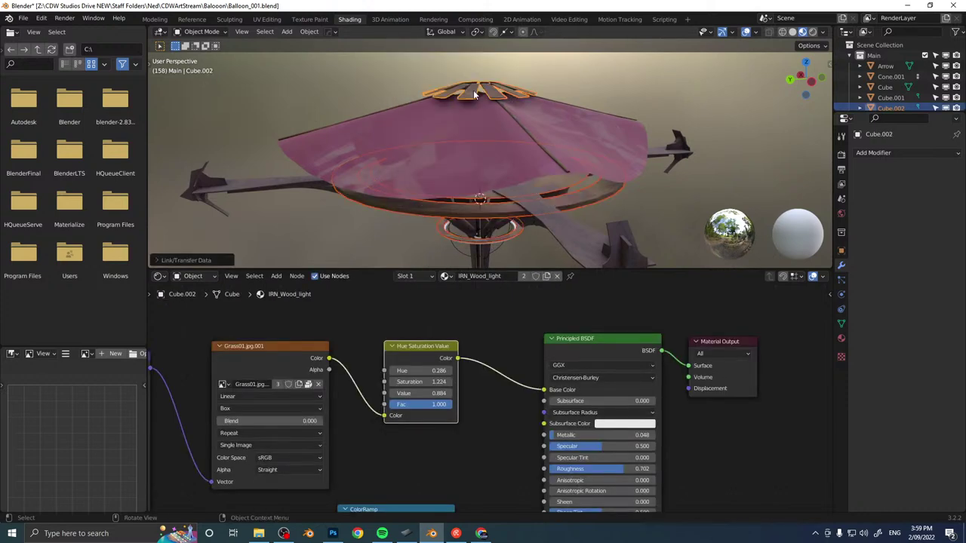
In the Modeling workspace, assign the HandPainted library's GoldDrum material to the upper small ring inside the support struts.
{"action": "middle_click_drag", "start_coordinate": [591, 237], "coordinate": [587, 201]}
{"action": "left_click", "coordinate": [557, 197]}
{"action": "left_click", "coordinate": [504, 238]}
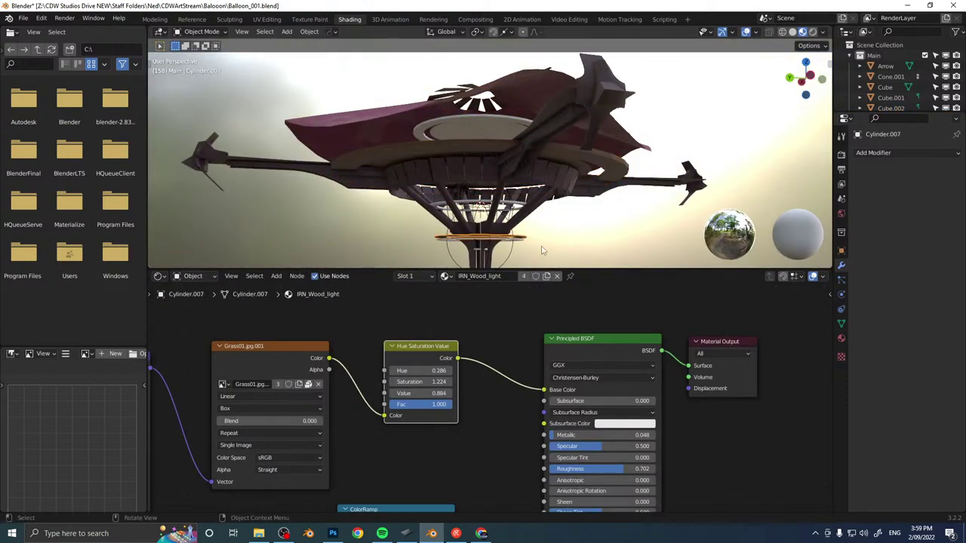
{"action": "left_click", "coordinate": [155, 18]}
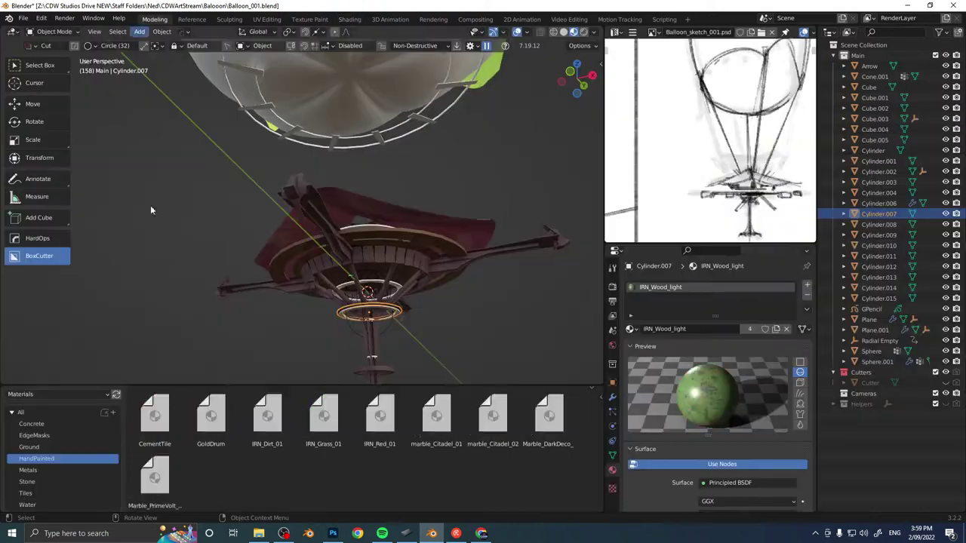
{"action": "scroll", "coordinate": [379, 235], "scroll_direction": "up", "scroll_amount": 4}
{"action": "middle_click_drag", "start_coordinate": [361, 314], "coordinate": [324, 245], "text": "shift"}
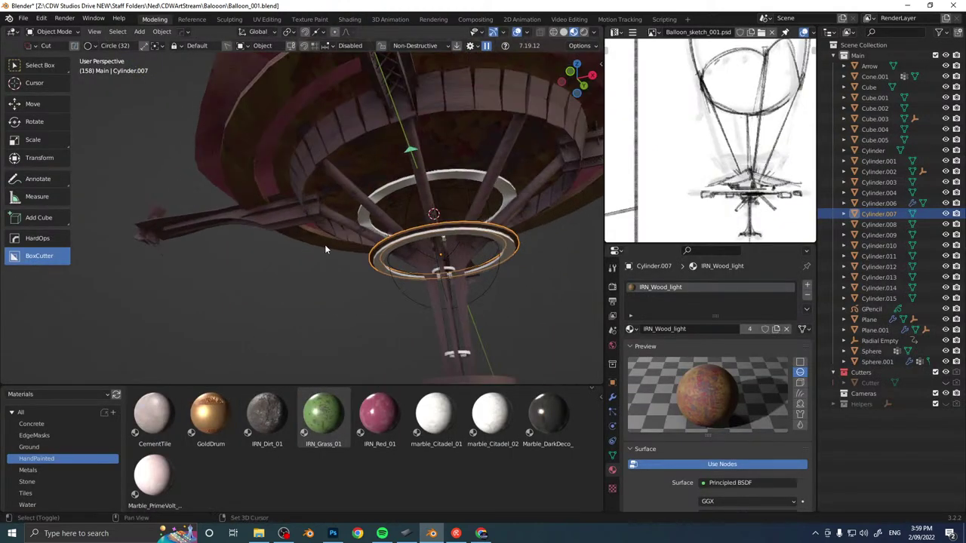
{"action": "left_click_drag", "start_coordinate": [213, 415], "coordinate": [399, 191]}
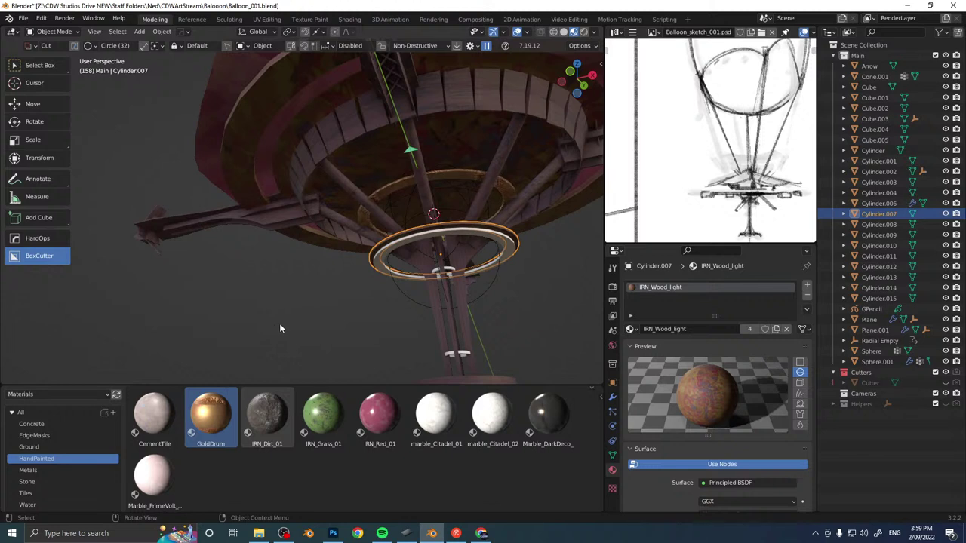
Link the upper ring's GoldDrum material to the white ring just below it.
{"action": "left_click", "coordinate": [394, 193]}
{"action": "left_click", "coordinate": [385, 260], "text": "shift"}
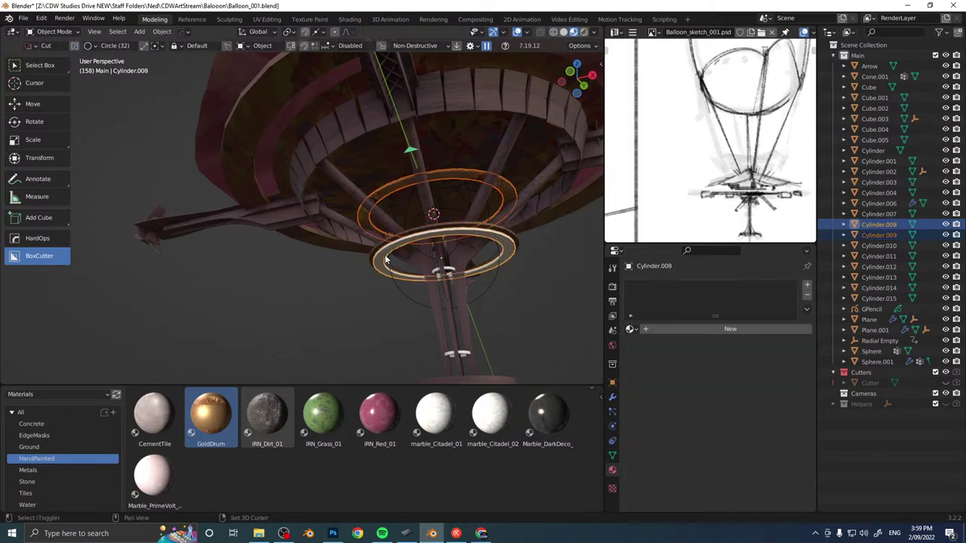
{"action": "left_click", "coordinate": [384, 193], "text": "shift"}
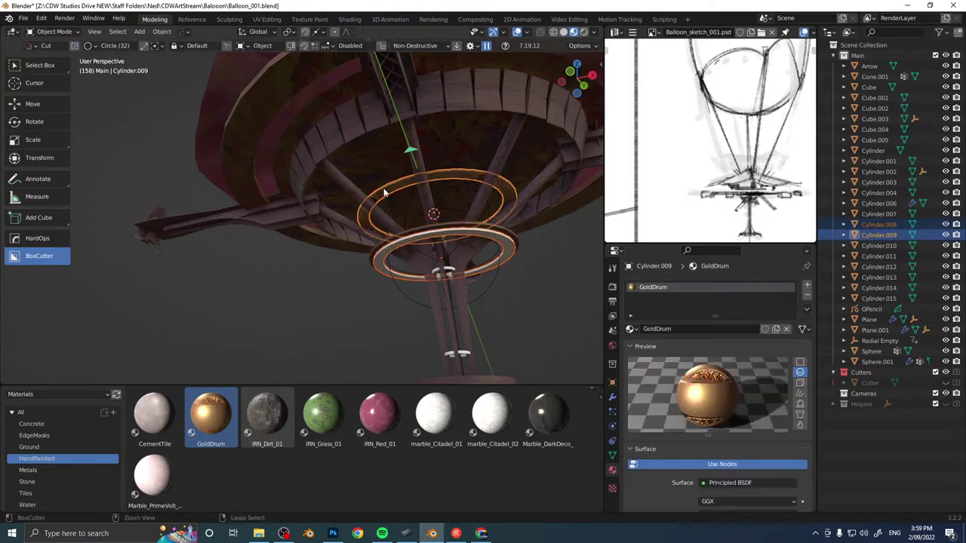
{"action": "key", "text": "ctrl+l"}
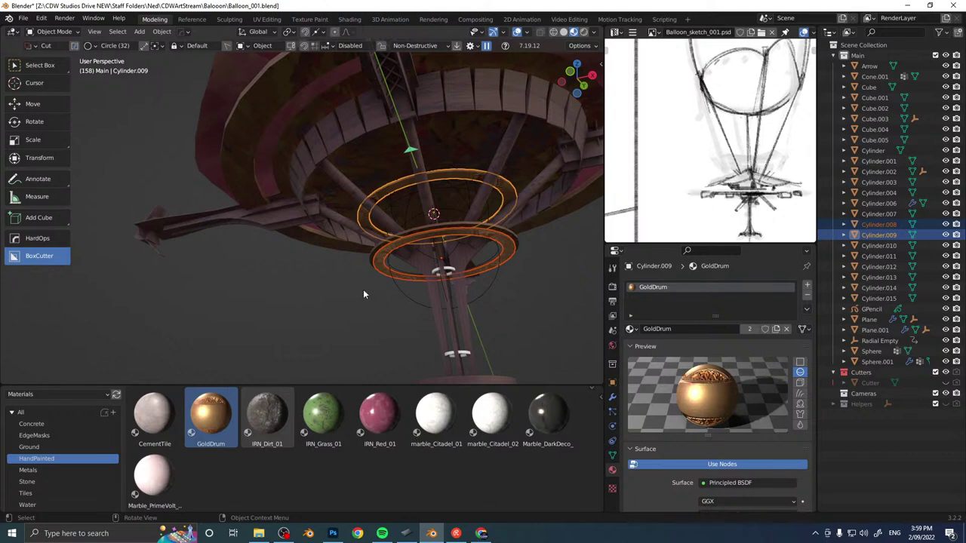
Link the upper ring's GoldDrum material to the two small white collars on the central pole.
{"action": "middle_click_drag", "start_coordinate": [363, 294], "coordinate": [370, 265]}
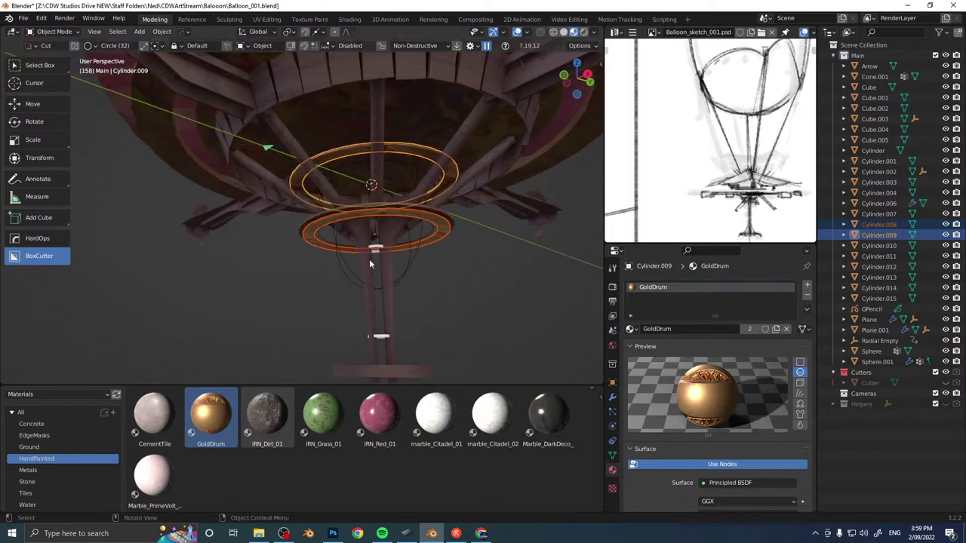
{"action": "left_click", "coordinate": [375, 249]}
{"action": "left_click", "coordinate": [380, 336], "text": "shift"}
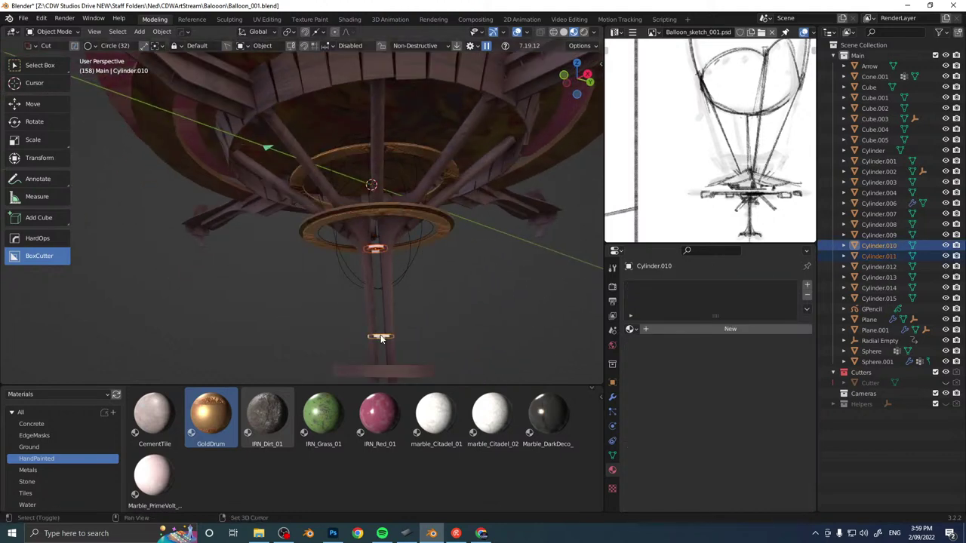
{"action": "left_click", "coordinate": [343, 152], "text": "shift"}
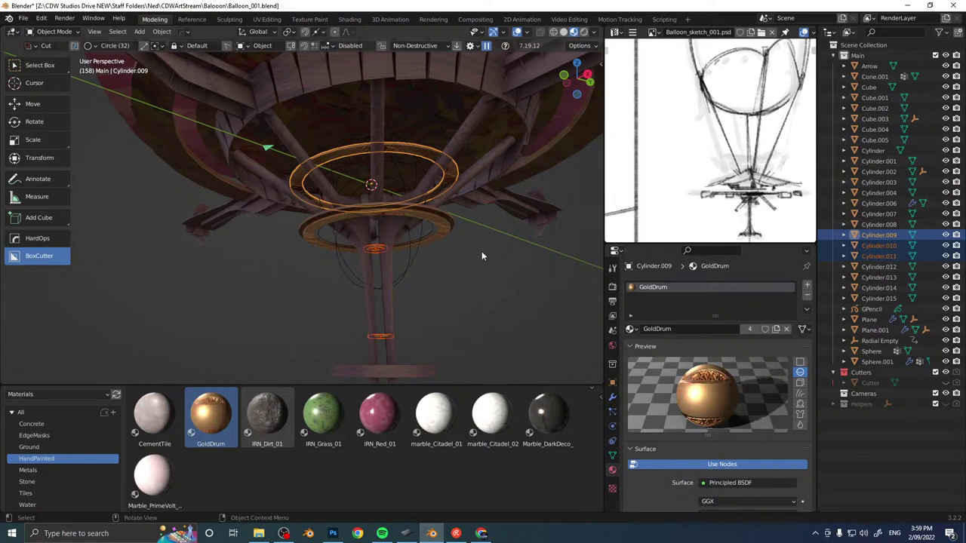
Link the GoldDrum material to the two white bands inside the strut cluster at the pole's lower end.
{"action": "middle_click_drag", "start_coordinate": [482, 255], "coordinate": [396, 332]}
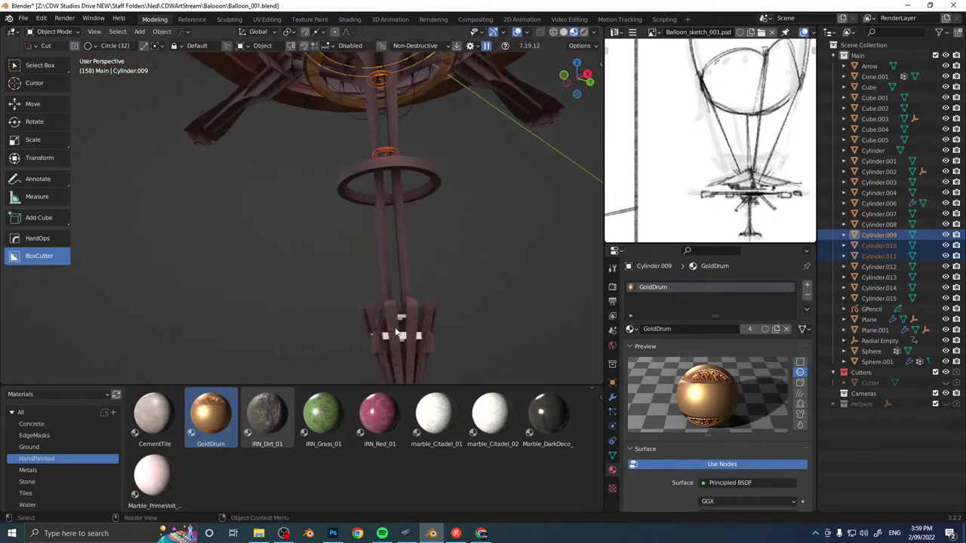
{"action": "left_click", "coordinate": [405, 336]}
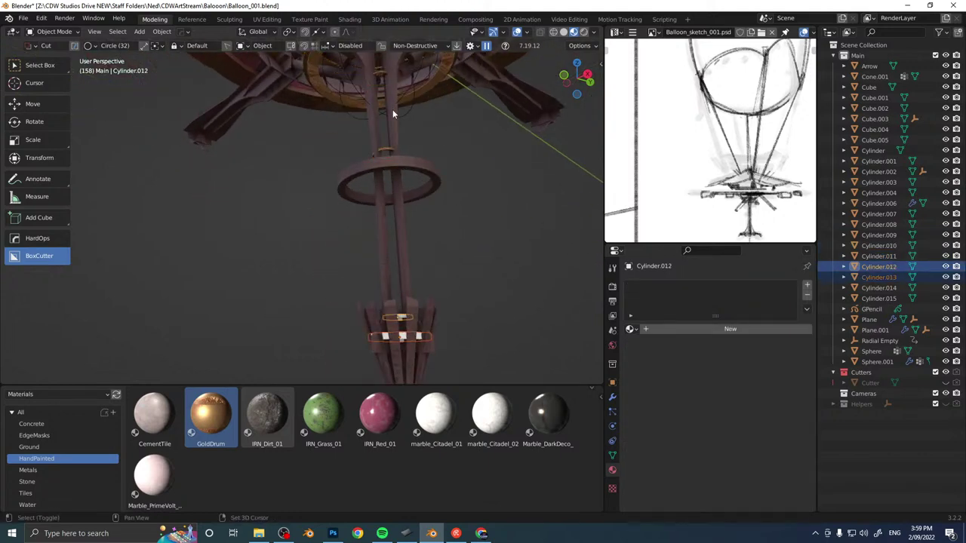
{"action": "left_click", "coordinate": [332, 92], "text": "shift"}
{"action": "key", "text": "ctrl+l"}
{"action": "left_click", "coordinate": [325, 94]}
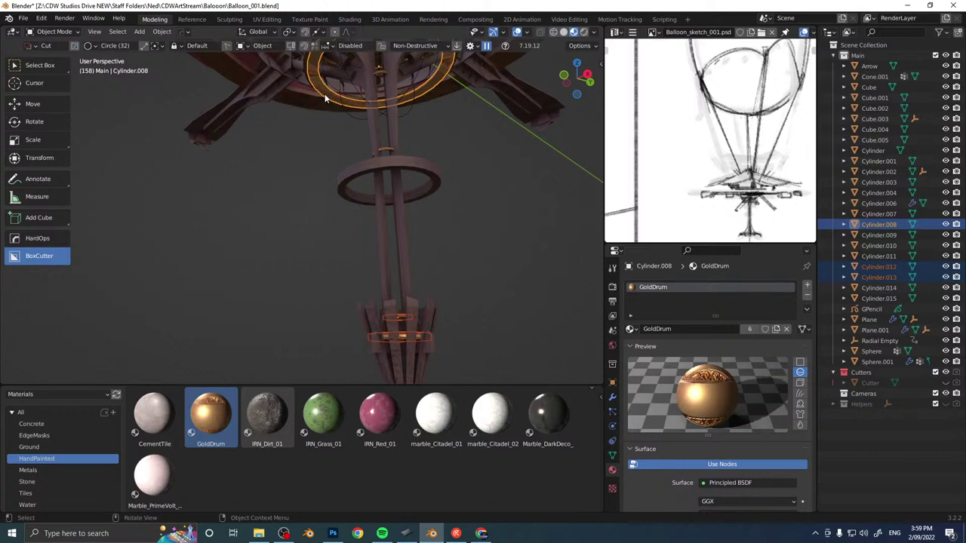
Link the large platform ring's IRN_Wood_light material to the white ring beneath the canopy.
{"action": "scroll", "coordinate": [408, 160], "scroll_direction": "down", "scroll_amount": 4}
{"action": "middle_click_drag", "start_coordinate": [408, 160], "coordinate": [375, 208]}
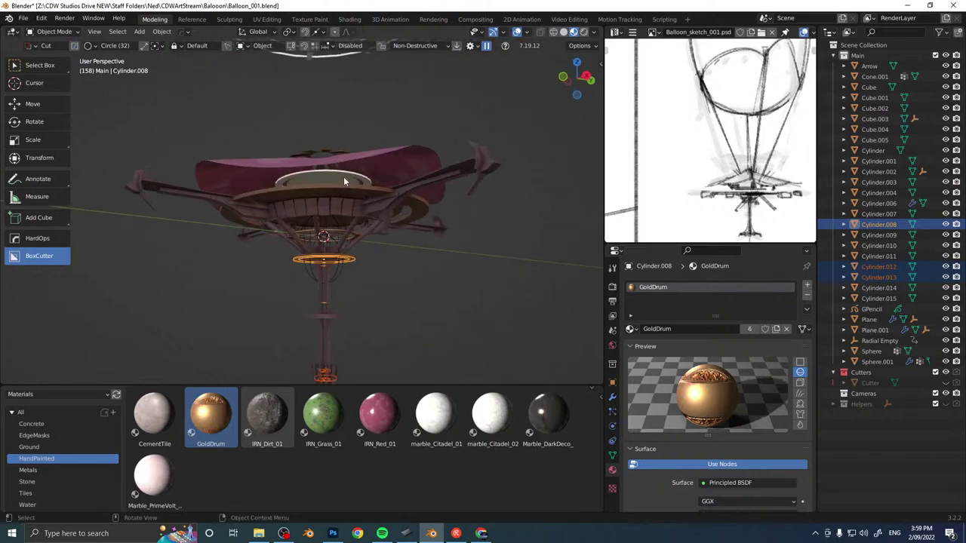
{"action": "left_click", "coordinate": [345, 180]}
{"action": "left_click", "coordinate": [366, 189], "text": "shift"}
{"action": "key", "text": "ctrl+l"}
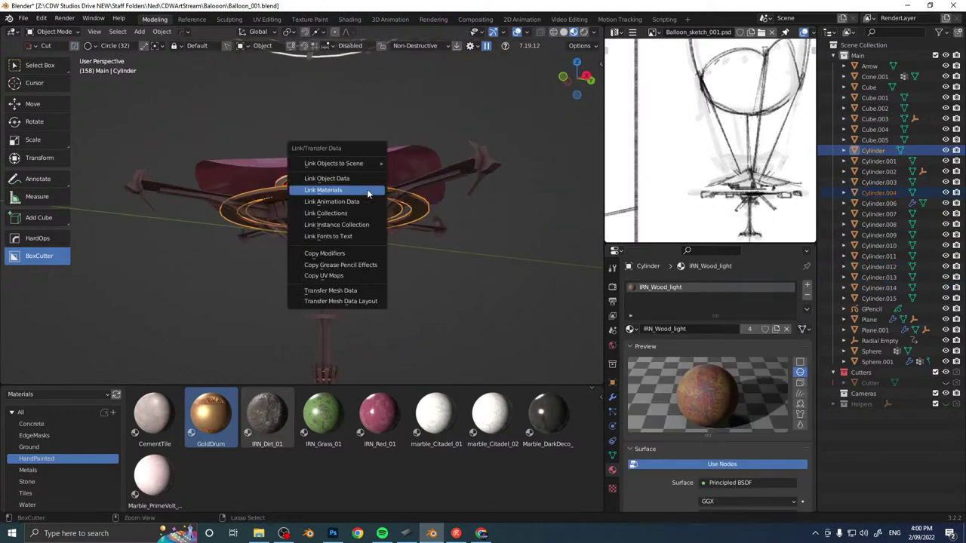
{"action": "left_click", "coordinate": [367, 188]}
Link the arms' IRN_Wood material to the large platform ring.
{"action": "left_click", "coordinate": [490, 134]}
{"action": "middle_click_drag", "start_coordinate": [491, 134], "coordinate": [420, 242]}
{"action": "left_click", "coordinate": [462, 240], "text": "shift"}
{"action": "left_click", "coordinate": [463, 242], "text": "shift"}
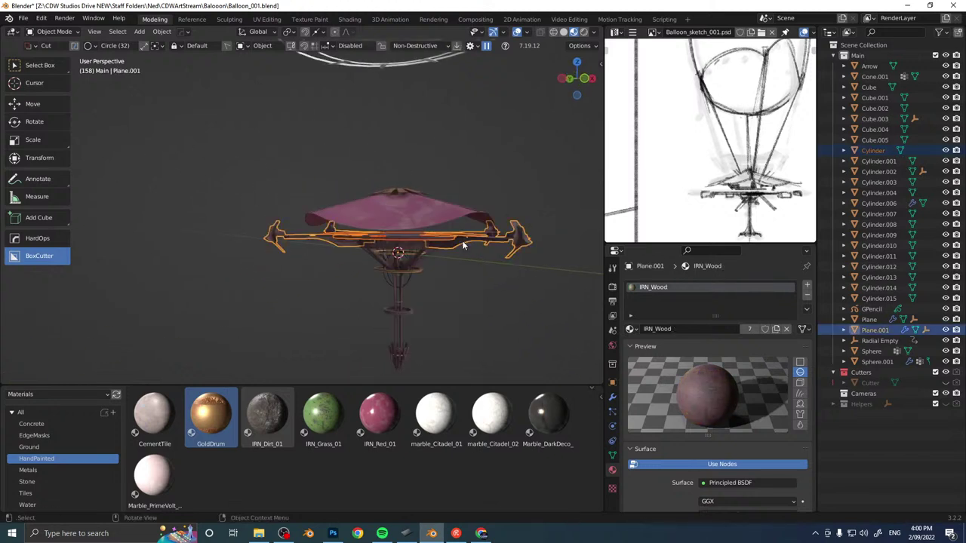
Link the small lower ring's IRN_Wood_light material to the slatted basket under the platform.
{"action": "scroll", "coordinate": [457, 281], "scroll_direction": "up", "scroll_amount": 4}
{"action": "left_click", "coordinate": [456, 282]}
{"action": "left_click", "coordinate": [440, 313], "text": "shift"}
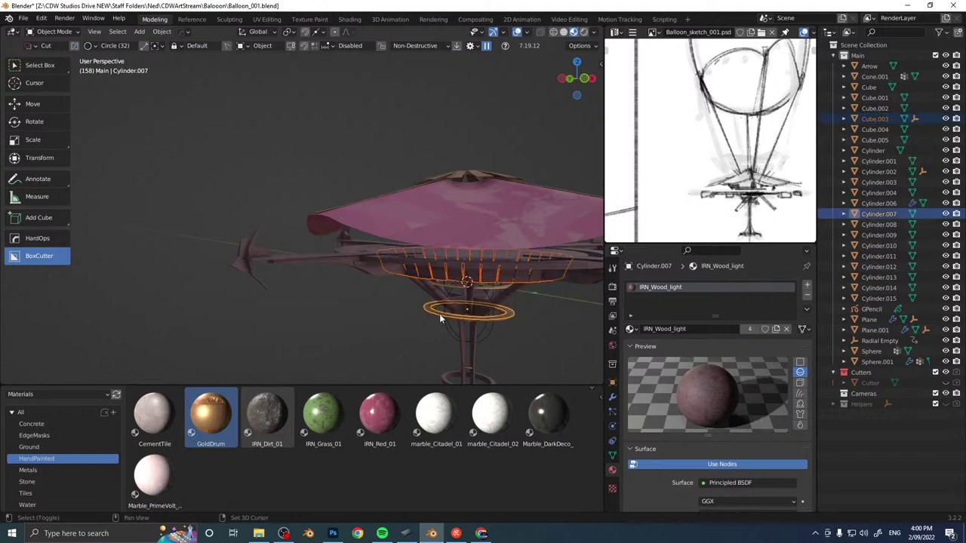
{"action": "left_click", "coordinate": [368, 321]}
{"action": "scroll", "coordinate": [487, 304], "scroll_direction": "down", "scroll_amount": 2}
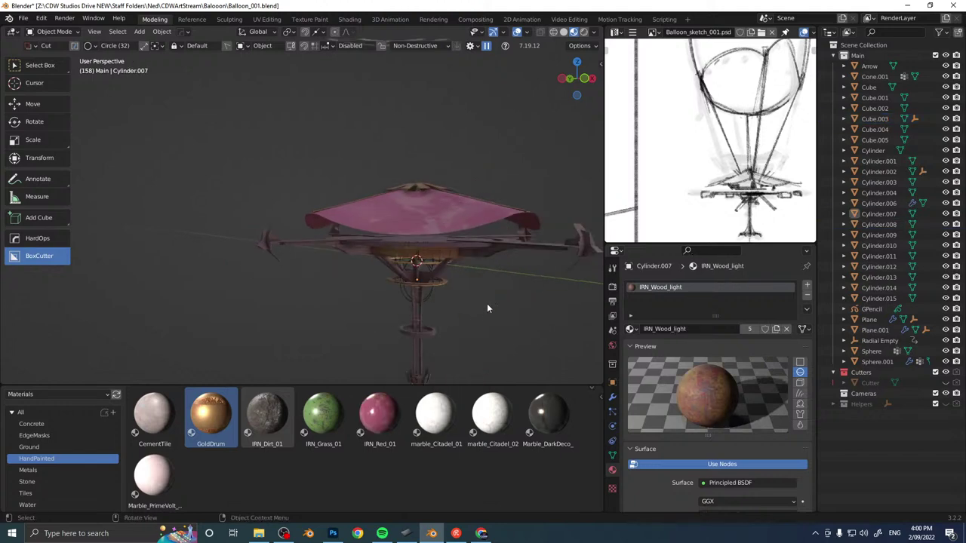
Link the arms' IRN_Wood material to the radial struts around the balloon's base.
{"action": "middle_click_drag", "start_coordinate": [487, 303], "coordinate": [441, 286]}
{"action": "scroll", "coordinate": [441, 284], "scroll_direction": "down", "scroll_amount": 3}
{"action": "middle_click_drag", "start_coordinate": [410, 251], "coordinate": [402, 265]}
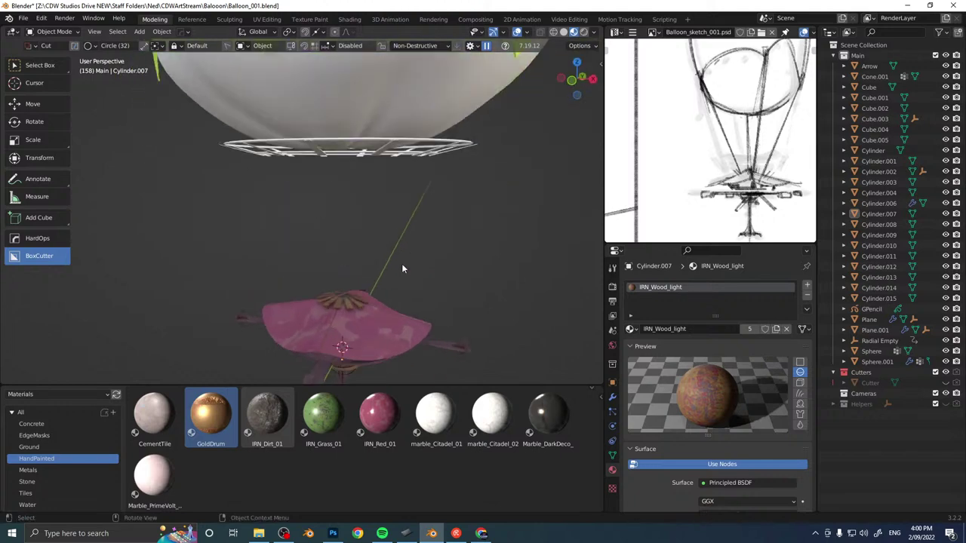
{"action": "middle_click_drag", "start_coordinate": [409, 219], "coordinate": [414, 191]}
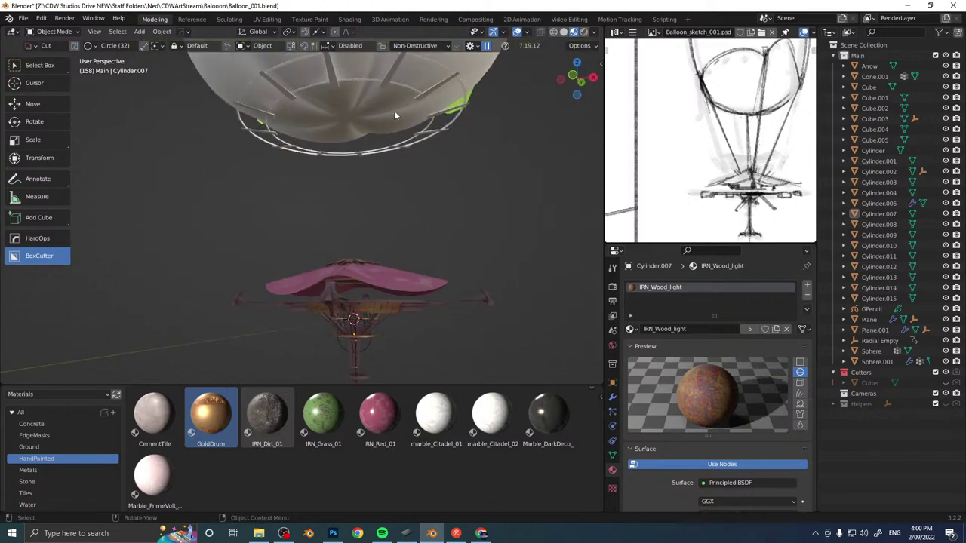
{"action": "left_click", "coordinate": [393, 77]}
{"action": "left_click", "coordinate": [335, 320]}
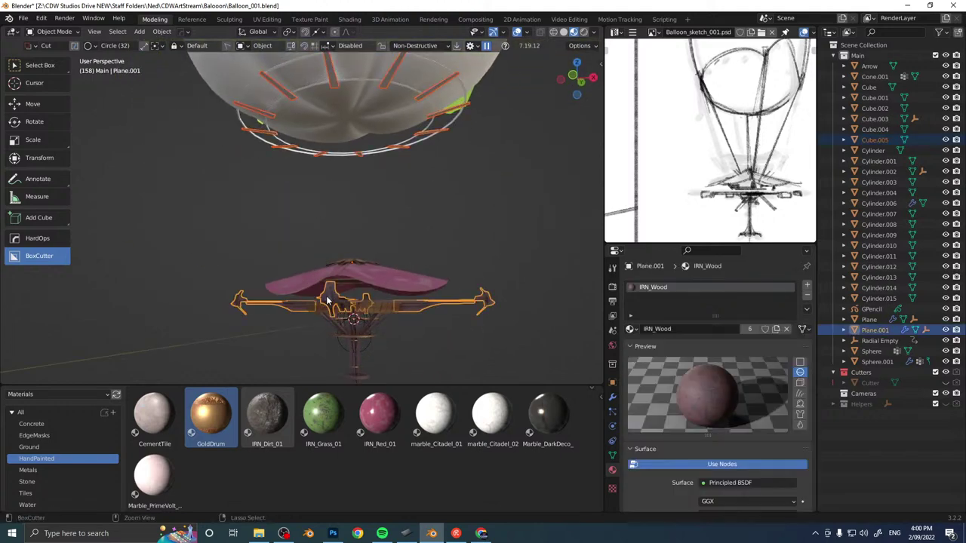
Link the canopy's IRN_Red_01 material to the scalloped green cover over the balloon.
{"action": "middle_click_drag", "start_coordinate": [376, 228], "coordinate": [332, 181]}
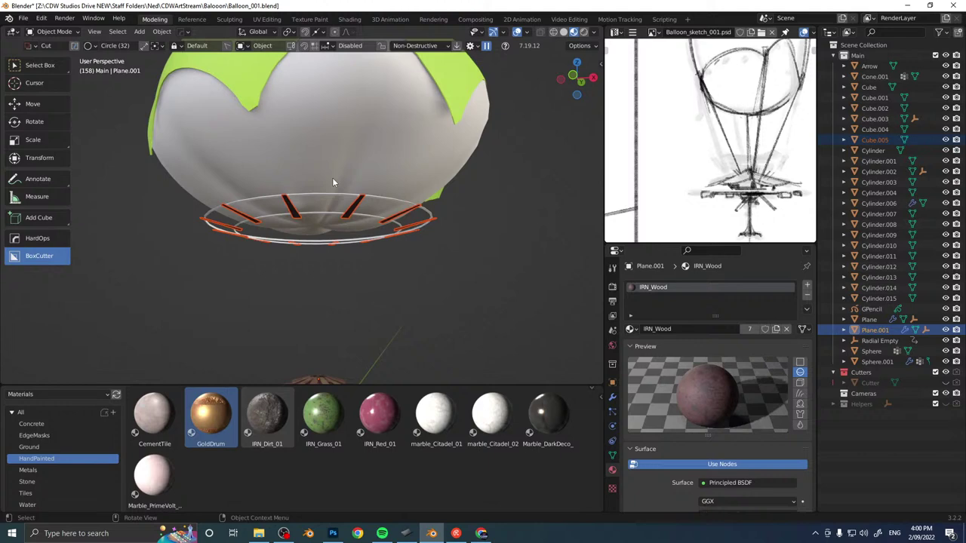
{"action": "left_click", "coordinate": [456, 94]}
{"action": "middle_click_drag", "start_coordinate": [455, 94], "coordinate": [425, 195]}
{"action": "left_click", "coordinate": [332, 314], "text": "shift"}
{"action": "key", "text": "ctrl+l"}
{"action": "left_click", "coordinate": [333, 311]}
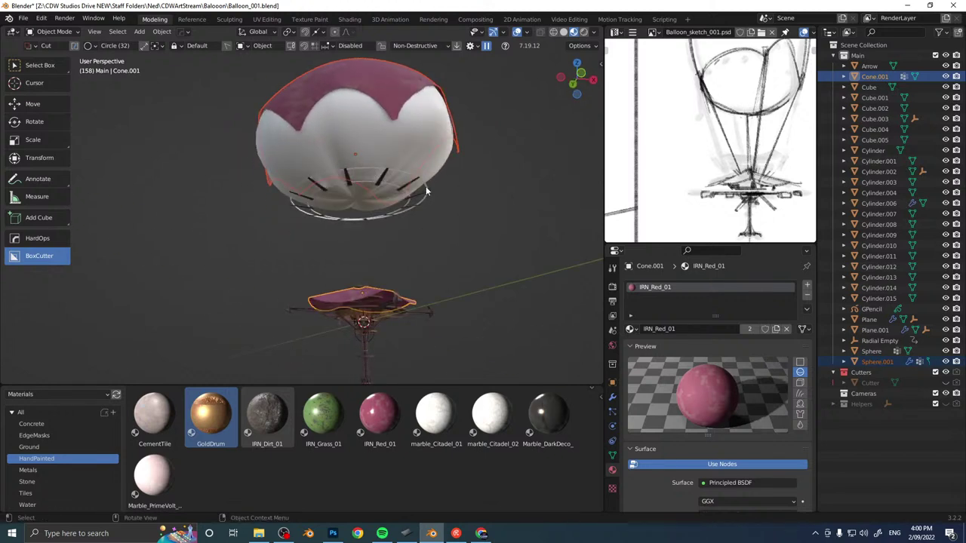
{"action": "left_click", "coordinate": [393, 195]}
{"action": "left_click", "coordinate": [393, 185], "text": "shift"}
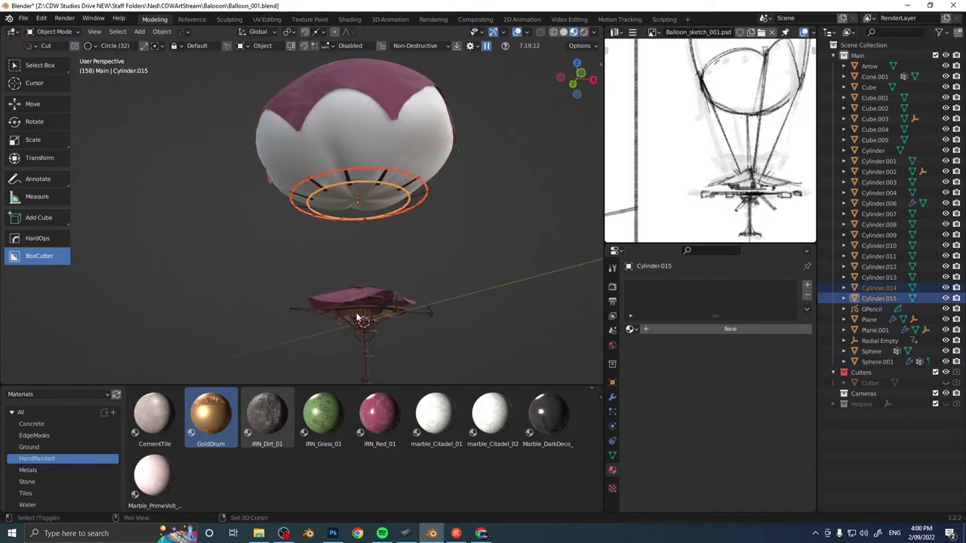
{"action": "left_click", "coordinate": [359, 317], "text": "shift"}
{"action": "left_click", "coordinate": [374, 330], "text": "shift"}
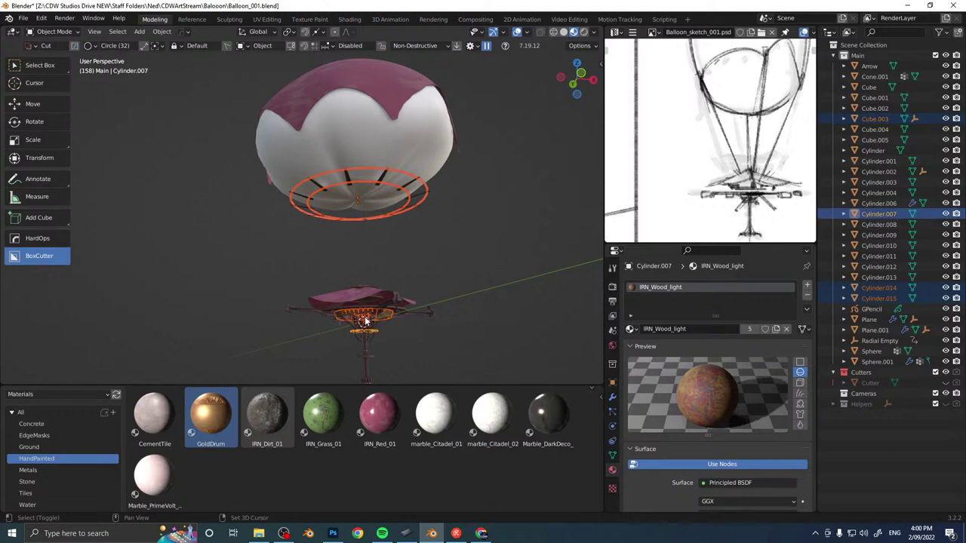
{"action": "left_click", "coordinate": [365, 313], "text": "shift"}
{"action": "left_click", "coordinate": [365, 312], "text": "shift"}
{"action": "left_click", "coordinate": [365, 318]}
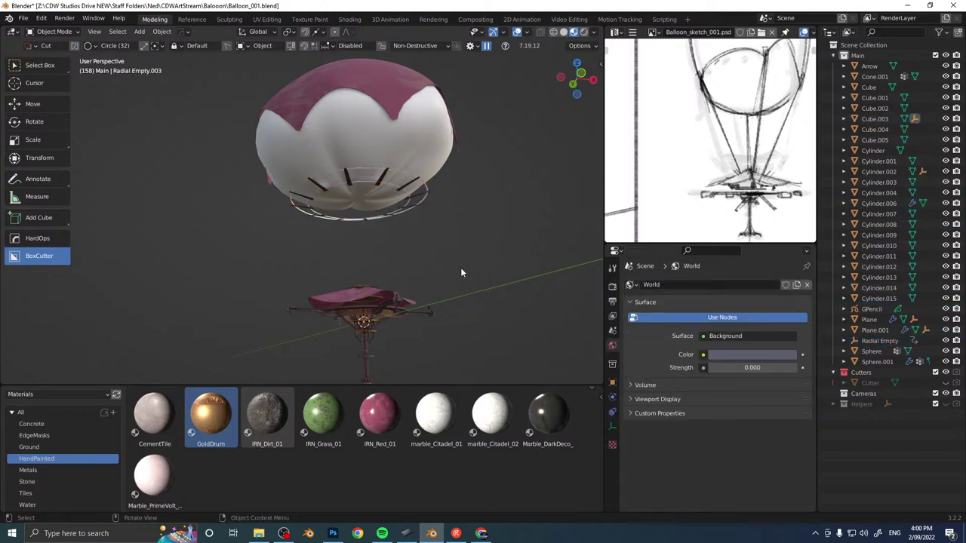
Link the GoldDrum material from the small ring under the platform to the two rings beneath the balloon.
{"action": "left_click", "coordinate": [401, 180]}
{"action": "left_click", "coordinate": [406, 189], "text": "shift"}
{"action": "scroll", "coordinate": [392, 202], "scroll_direction": "up", "scroll_amount": 4}
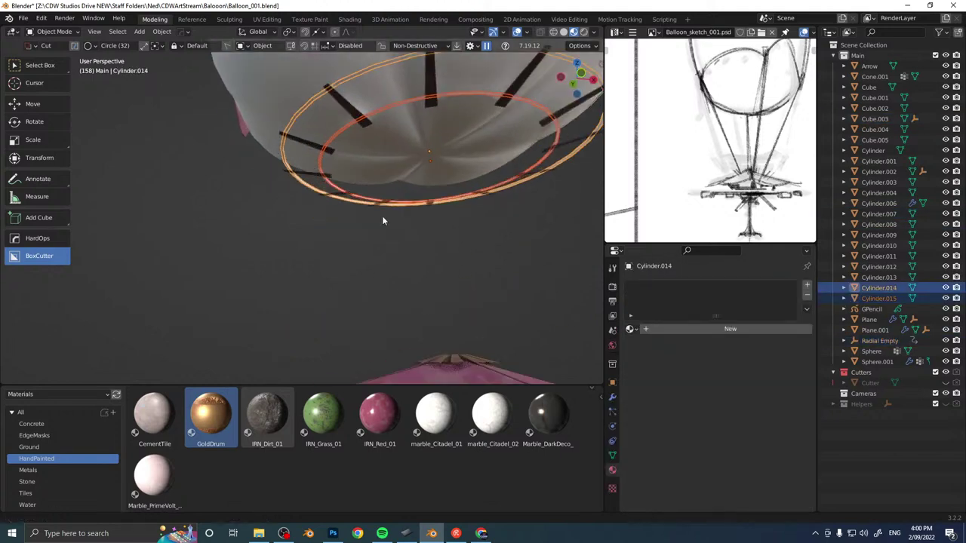
{"action": "middle_click_drag", "start_coordinate": [382, 216], "coordinate": [447, 228], "text": "shift"}
{"action": "left_click", "coordinate": [451, 258], "text": "shift"}
{"action": "key", "text": "ctrl+l"}
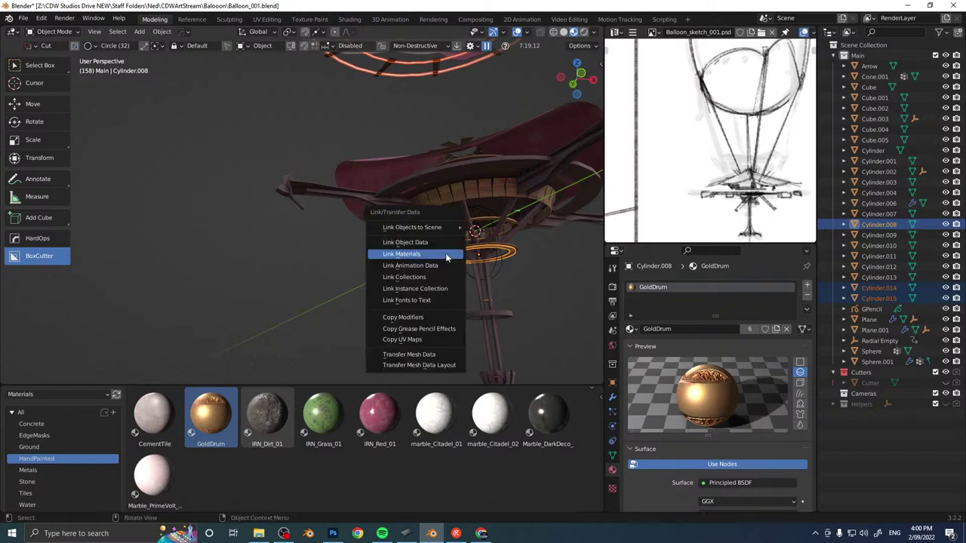
{"action": "left_click", "coordinate": [451, 257]}
{"action": "scroll", "coordinate": [397, 171], "scroll_direction": "down", "scroll_amount": 6}
{"action": "left_click", "coordinate": [440, 113]}
Add a sun light beside the balloon and rotate it to shine diagonally down toward the platform.
{"action": "middle_click_drag", "start_coordinate": [439, 112], "coordinate": [433, 139]}
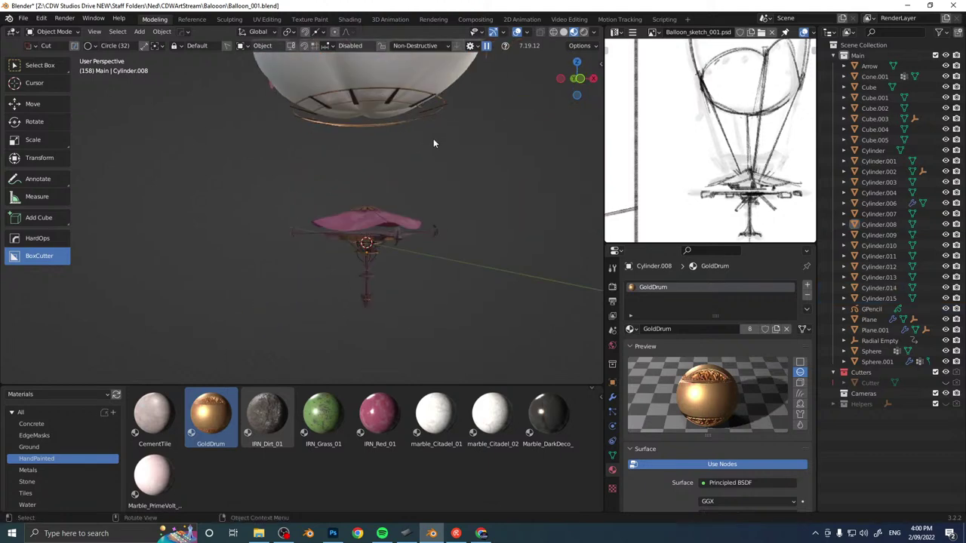
{"action": "scroll", "coordinate": [433, 138], "scroll_direction": "down", "scroll_amount": 2}
{"action": "key", "text": "shift+a"}
{"action": "mouse_move", "coordinate": [380, 293]}
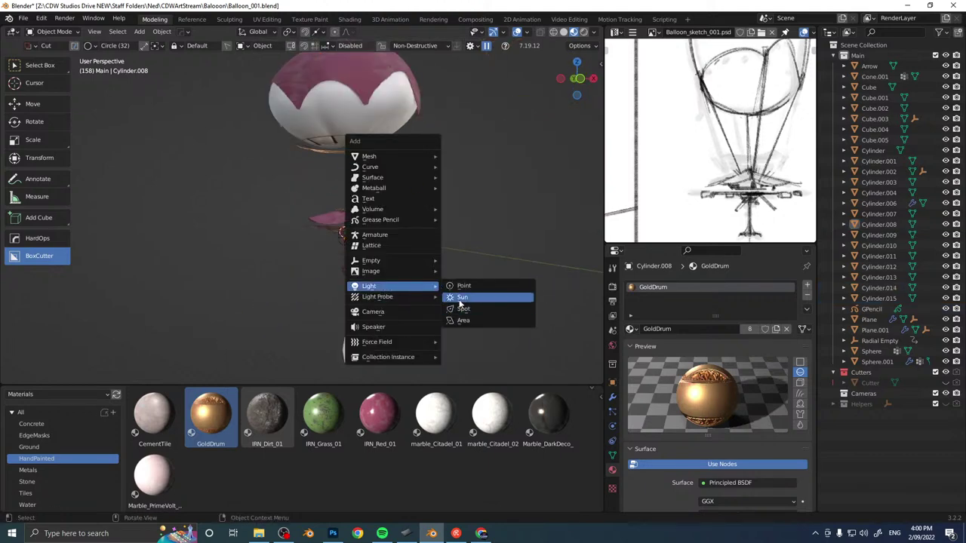
{"action": "left_click", "coordinate": [468, 297]}
{"action": "key", "text": "g"}
{"action": "left_click", "coordinate": [493, 153]}
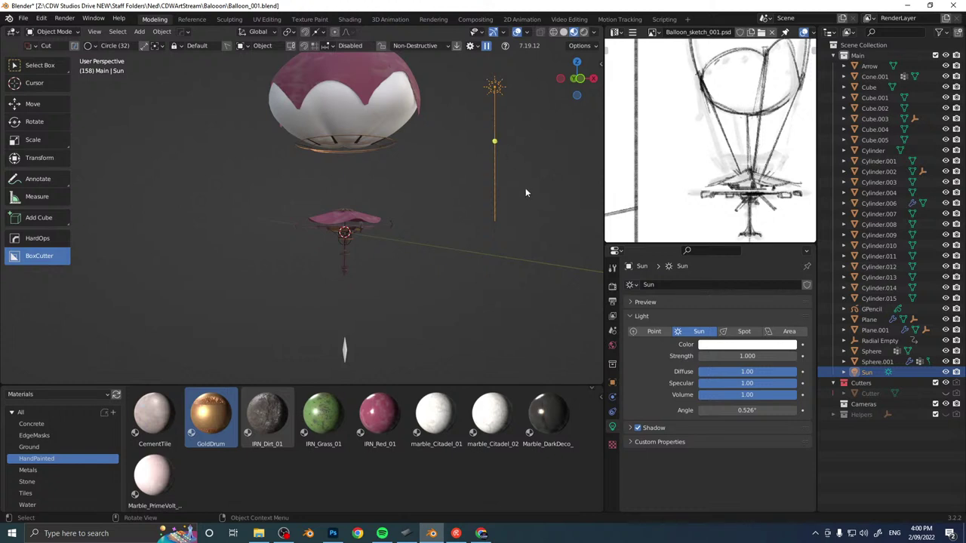
{"action": "key", "text": "r"}
{"action": "left_click", "coordinate": [462, 219]}
Preview the scene in rendered shading and set the sun's strength to 5 and its color to pale yellow.
{"action": "key", "text": "z"}
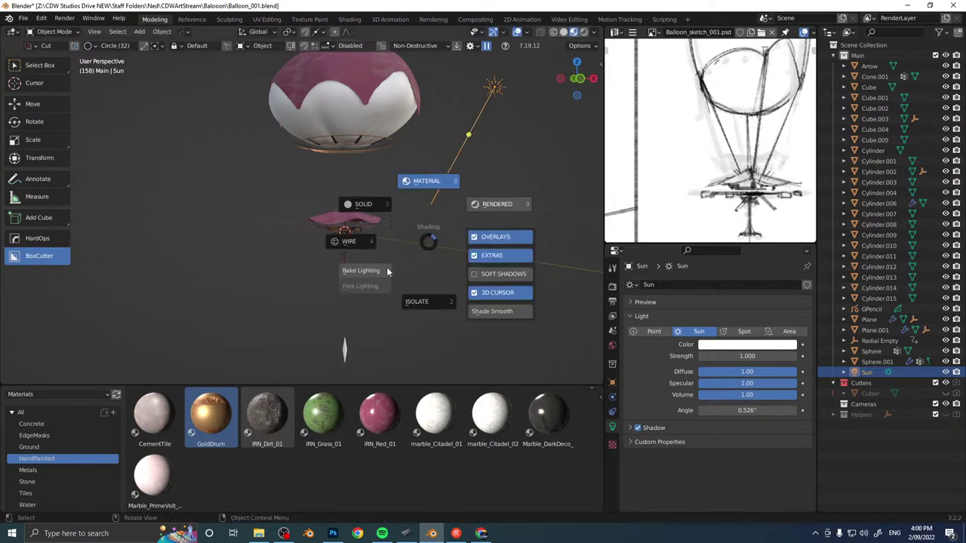
{"action": "key", "text": "9"}
{"action": "left_click", "coordinate": [723, 346]}
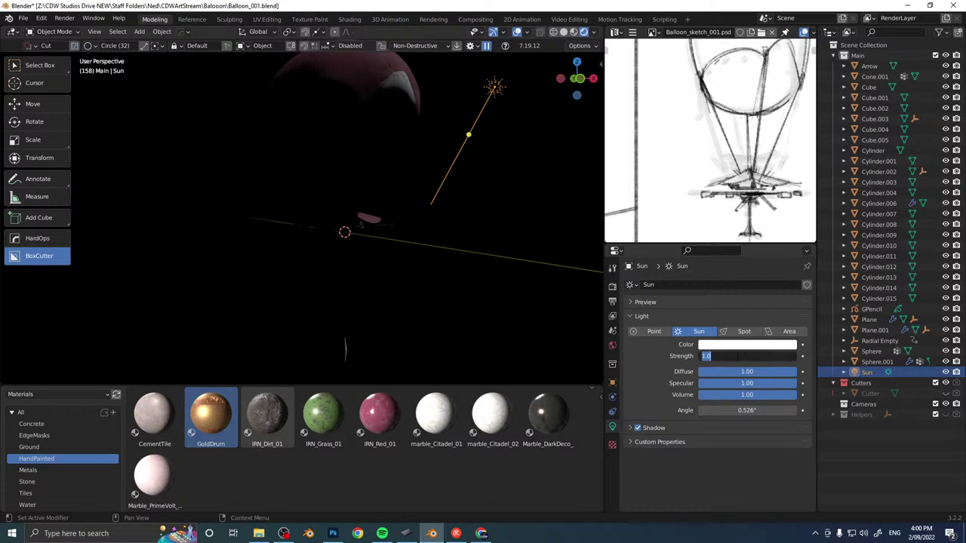
{"action": "type", "text": "4"}
{"action": "key", "text": "Return"}
{"action": "left_click", "coordinate": [738, 346]}
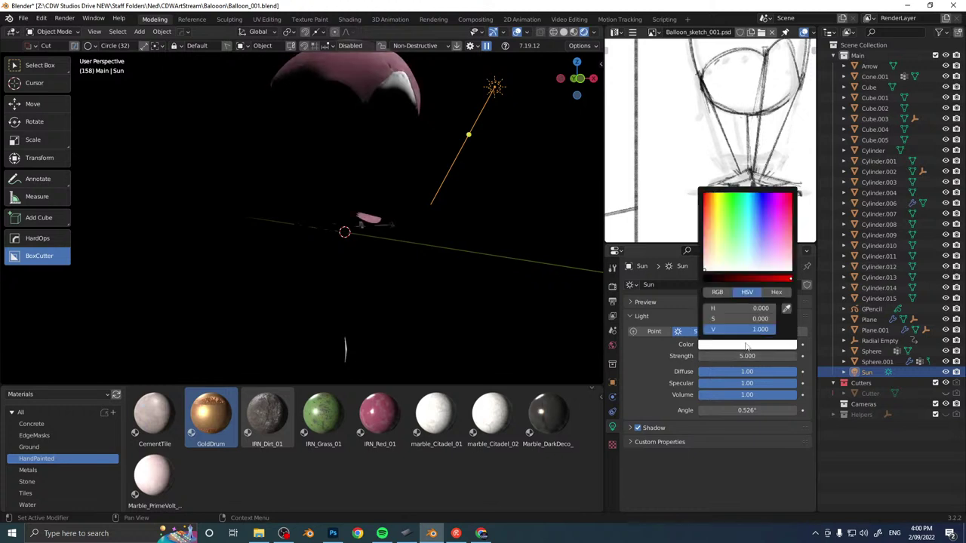
{"action": "left_click", "coordinate": [721, 240]}
Turn off Scene World for the rendered viewport and light it with the dusk HDRI environment.
{"action": "left_click", "coordinate": [595, 34]}
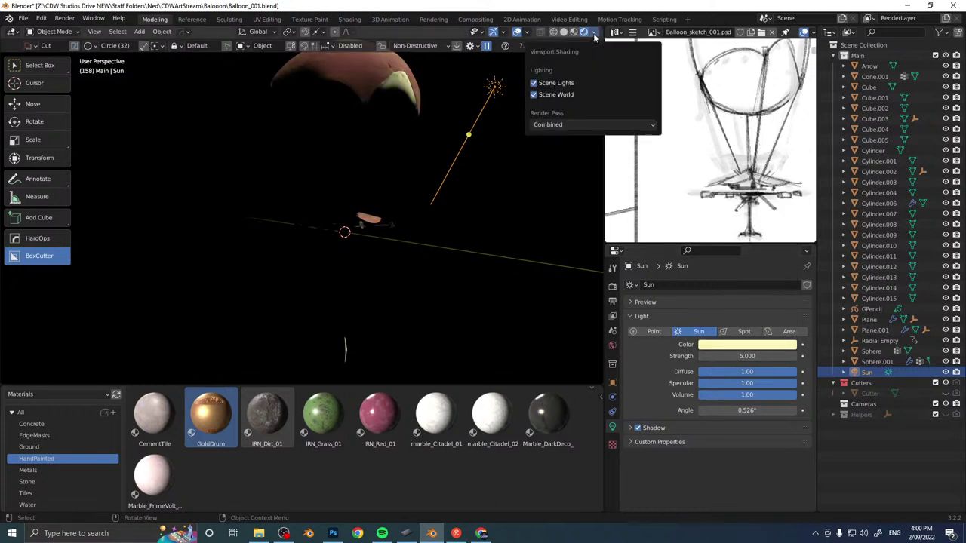
{"action": "left_click", "coordinate": [547, 95]}
{"action": "left_click", "coordinate": [585, 119]}
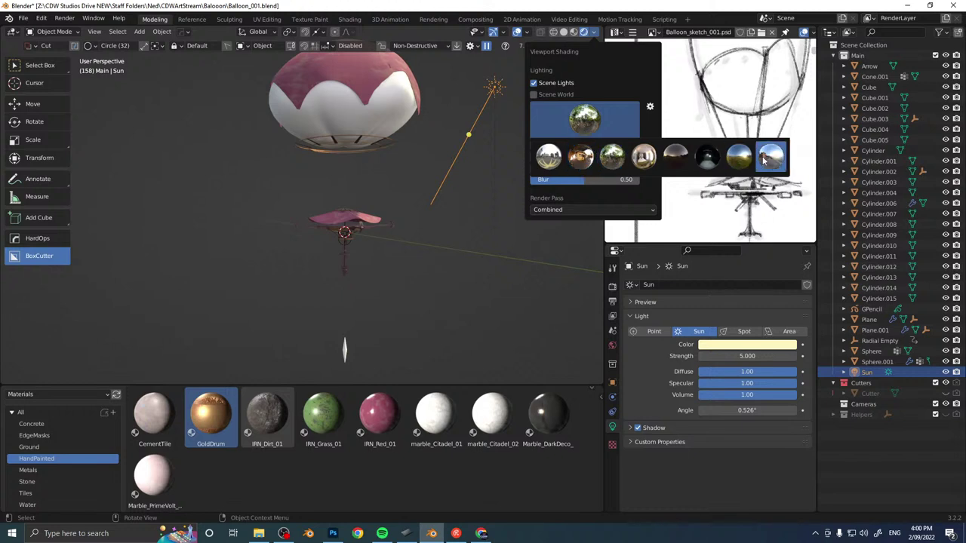
{"action": "left_click", "coordinate": [698, 157]}
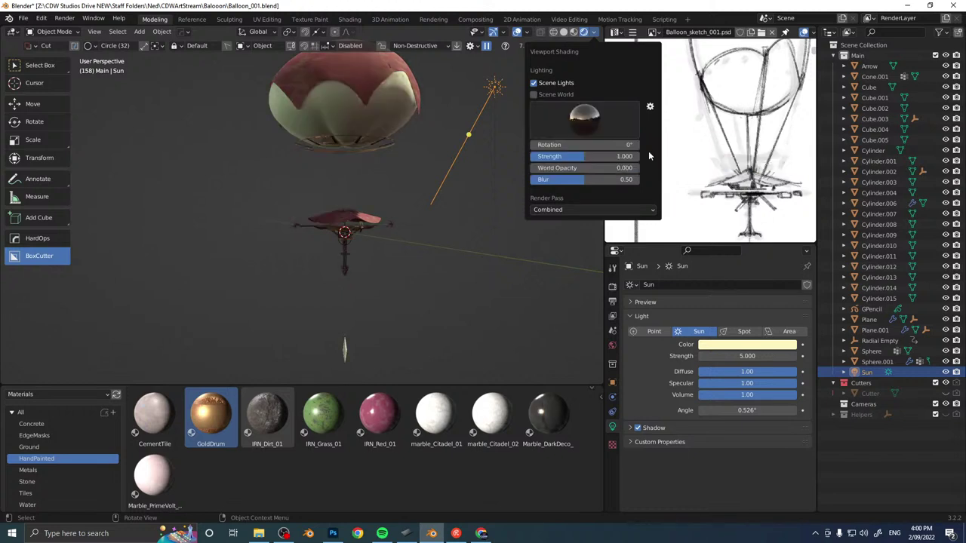
Show the IRN_Red_01 material nodes of the balloon's scalloped cover in the Shading workspace.
{"action": "mouse_move", "coordinate": [308, 205]}
{"action": "middle_mouse_down"}
{"action": "mouse_move", "coordinate": [404, 210]}
{"action": "mouse_move", "coordinate": [266, 189]}
{"action": "mouse_move", "coordinate": [326, 186]}
{"action": "mouse_move", "coordinate": [295, 135]}
{"action": "mouse_move", "coordinate": [295, 171]}
{"action": "middle_mouse_up"}
{"action": "middle_click_drag", "start_coordinate": [295, 171], "coordinate": [352, 283], "text": "shift"}
{"action": "left_click", "coordinate": [345, 247]}
{"action": "left_click", "coordinate": [350, 19]}
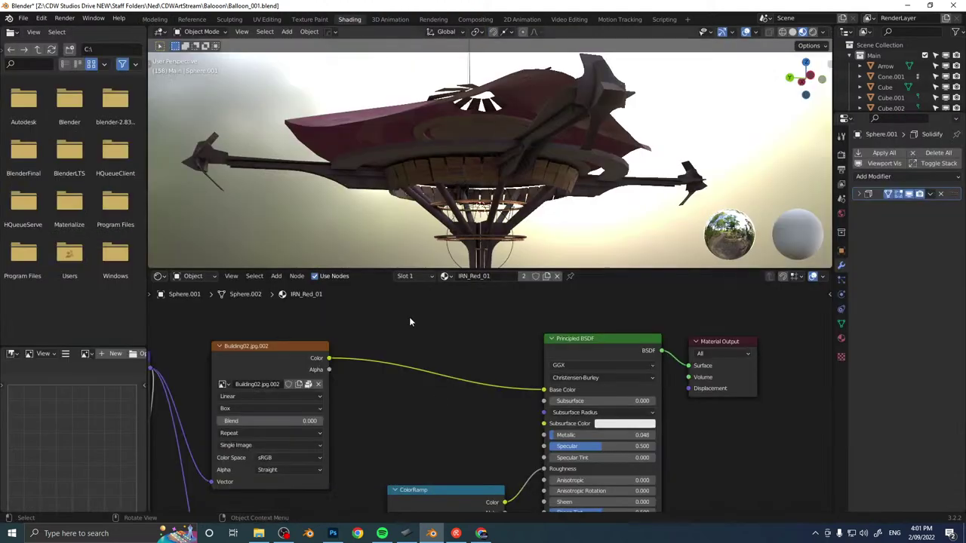
{"action": "scroll", "coordinate": [496, 200], "scroll_direction": "down", "scroll_amount": 4}
{"action": "mouse_move", "coordinate": [496, 200]}
{"action": "middle_mouse_down"}
{"action": "mouse_move", "coordinate": [497, 207]}
{"action": "mouse_move", "coordinate": [506, 175]}
{"action": "mouse_move", "coordinate": [518, 187]}
{"action": "middle_mouse_up"}
{"action": "scroll", "coordinate": [506, 175], "scroll_direction": "down", "scroll_amount": 2}
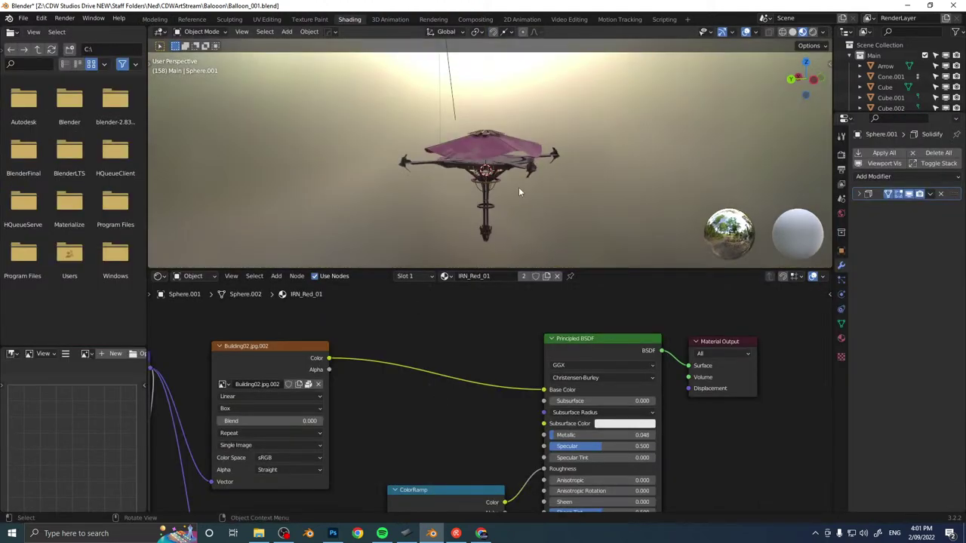
Set the Shading workspace viewport to rendered shading with Scene World off and the dusk HDRI environment.
{"action": "key", "text": "z"}
{"action": "left_click", "coordinate": [822, 32]}
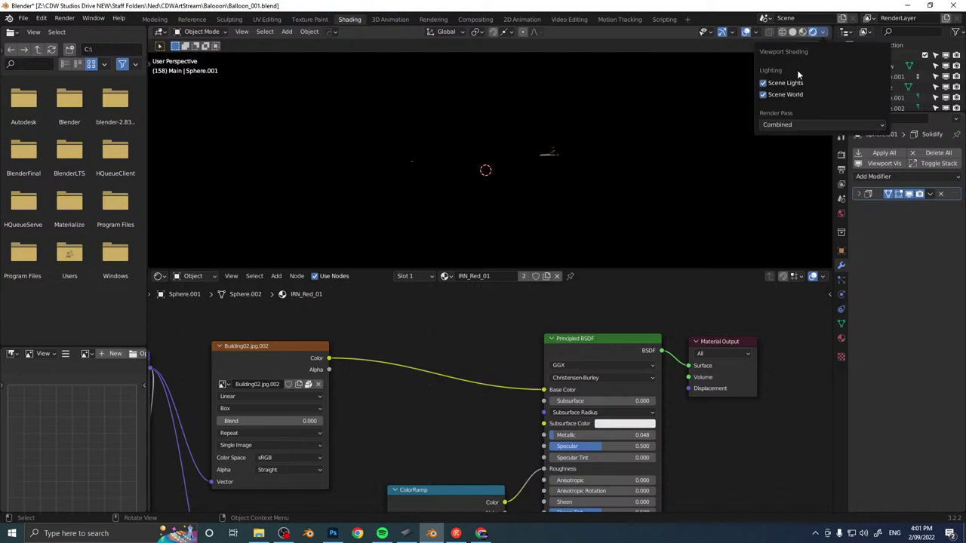
{"action": "left_click", "coordinate": [763, 95]}
{"action": "left_click", "coordinate": [815, 119]}
{"action": "left_click", "coordinate": [789, 158]}
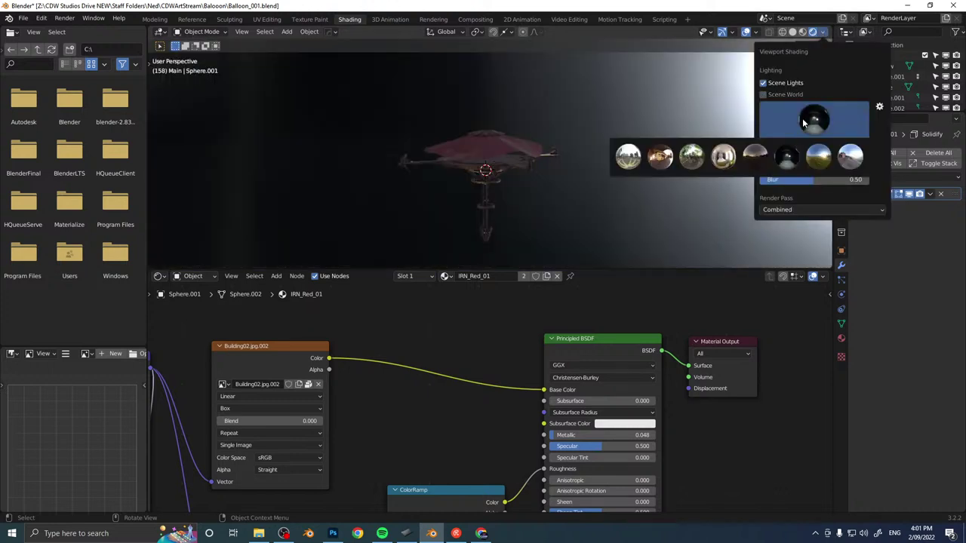
{"action": "left_click", "coordinate": [755, 157]}
Select the red canopy over the platform and switch the render engine to Cycles.
{"action": "mouse_move", "coordinate": [531, 162]}
{"action": "middle_mouse_down"}
{"action": "mouse_move", "coordinate": [547, 165]}
{"action": "mouse_move", "coordinate": [509, 145]}
{"action": "mouse_move", "coordinate": [519, 172]}
{"action": "middle_mouse_up"}
{"action": "left_click", "coordinate": [508, 148]}
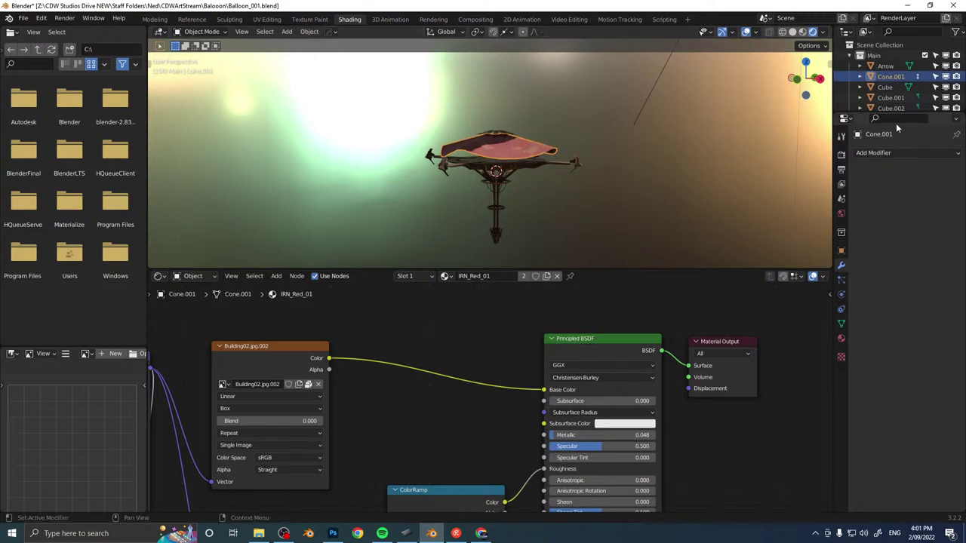
{"action": "left_click", "coordinate": [842, 155]}
{"action": "left_click", "coordinate": [912, 154]}
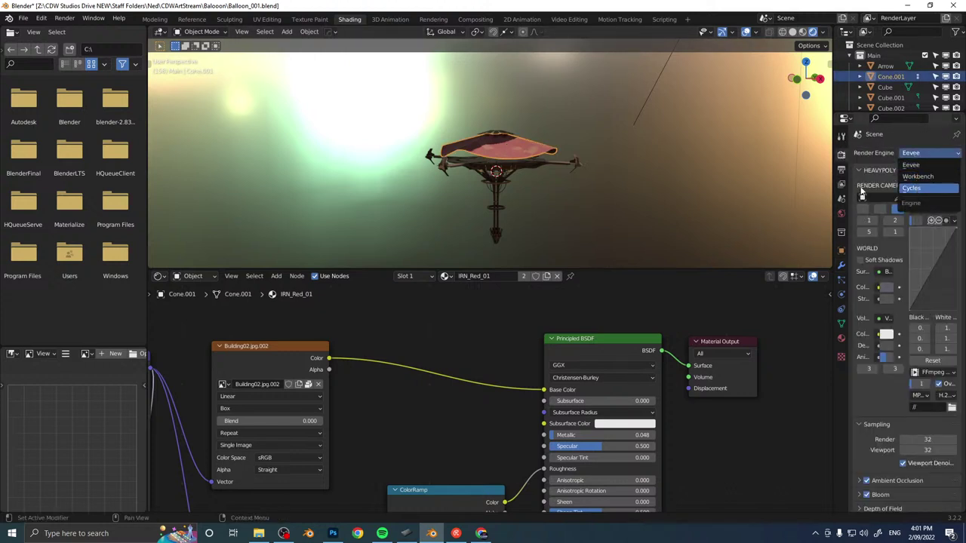
{"action": "left_click", "coordinate": [917, 189]}
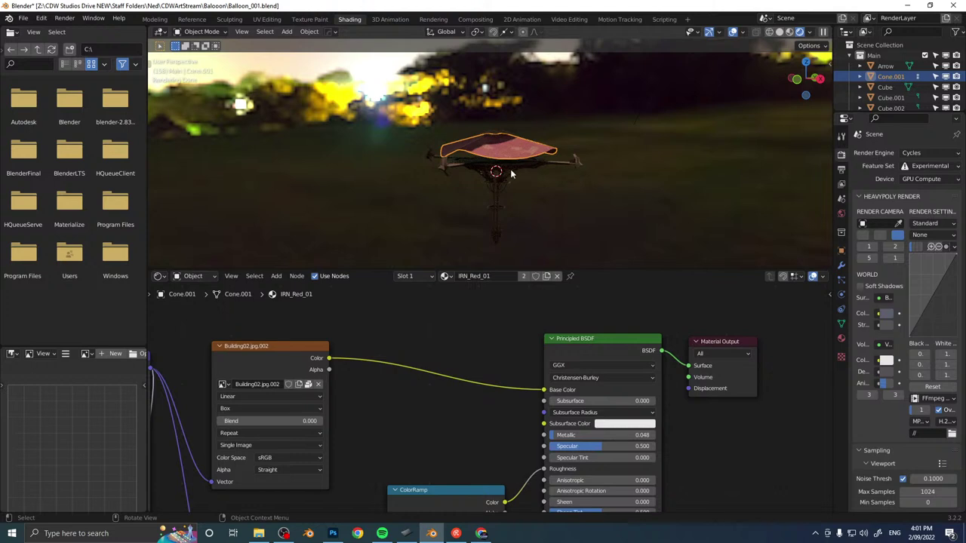
Raise IRN_Red_01's subsurface to 1.000 and set its subsurface color to red with saturation 0.992 and value 0.800.
{"action": "middle_click_drag", "start_coordinate": [512, 174], "coordinate": [444, 160]}
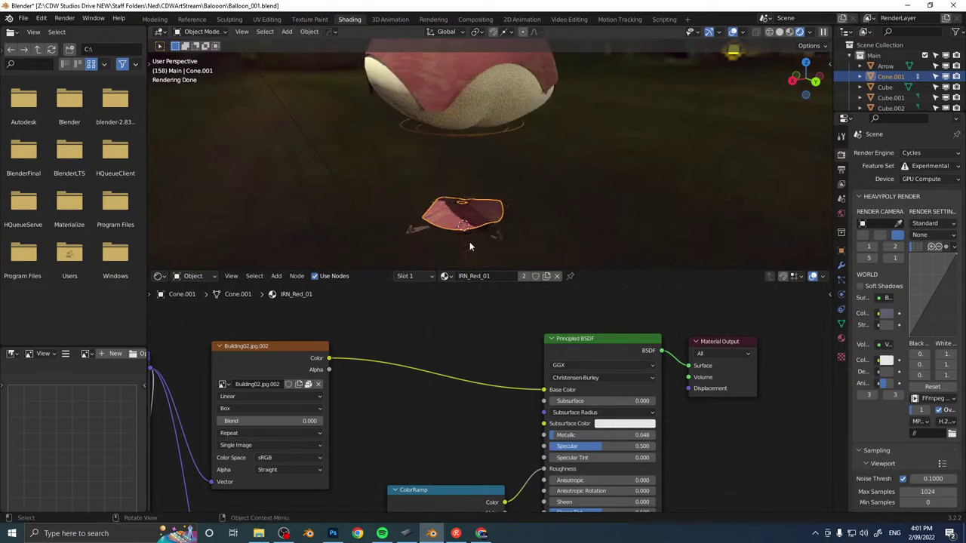
{"action": "middle_click_drag", "start_coordinate": [577, 425], "coordinate": [553, 381]}
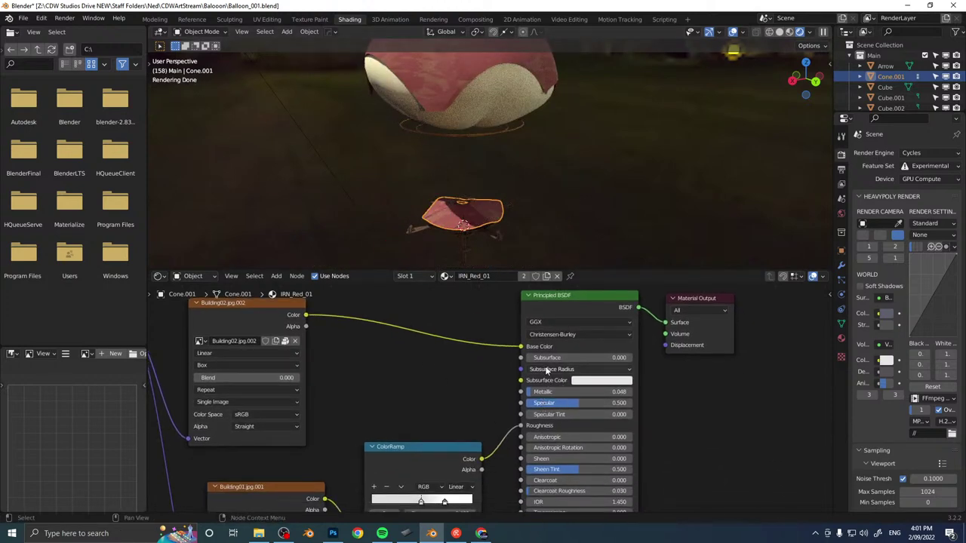
{"action": "left_click_drag", "start_coordinate": [543, 361], "coordinate": [620, 357]}
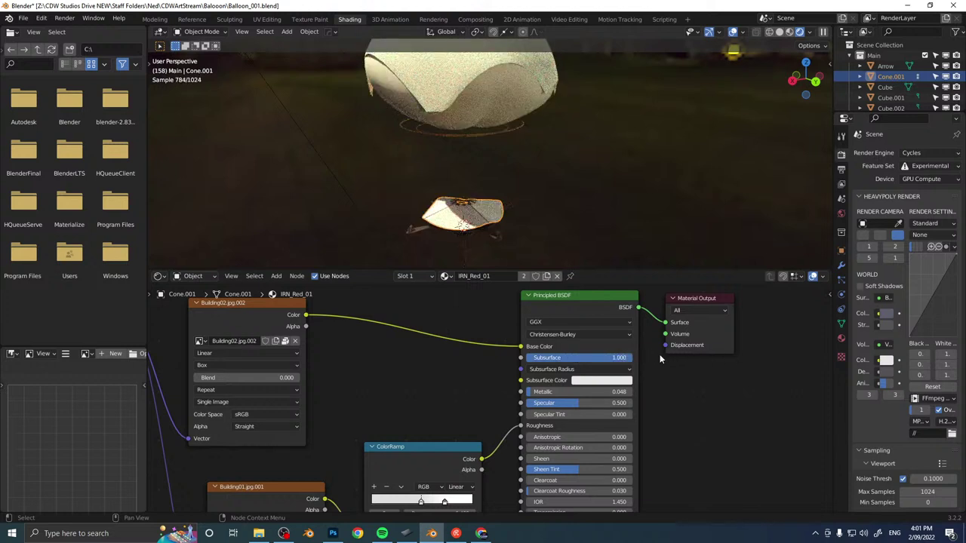
{"action": "left_click", "coordinate": [602, 381]}
{"action": "left_click_drag", "start_coordinate": [608, 251], "coordinate": [657, 236]}
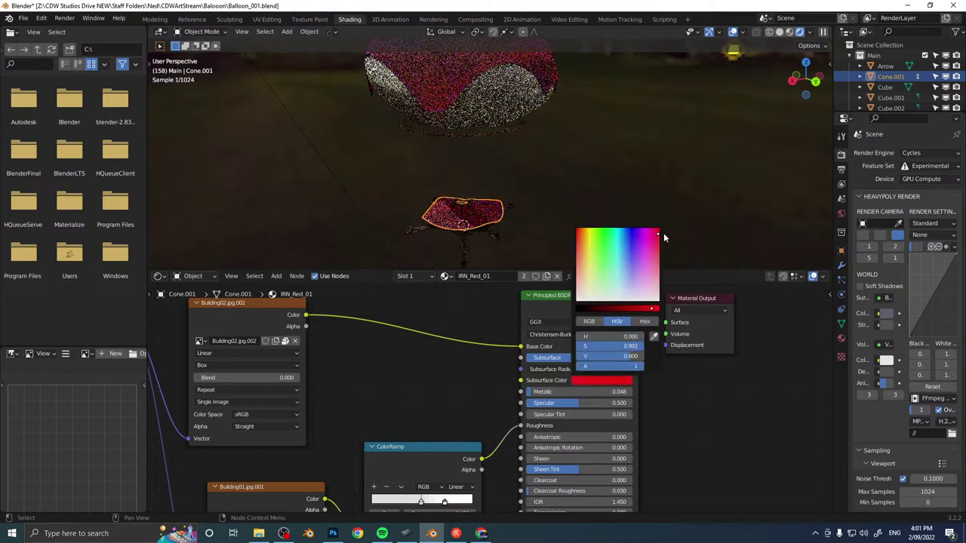
Lower the subsurface amount of IRN_Red_01 to 0.474.
{"action": "left_click_drag", "start_coordinate": [612, 363], "coordinate": [577, 362]}
{"action": "middle_click_drag", "start_coordinate": [435, 174], "coordinate": [533, 176]}
{"action": "scroll", "coordinate": [542, 182], "scroll_direction": "up", "scroll_amount": 5}
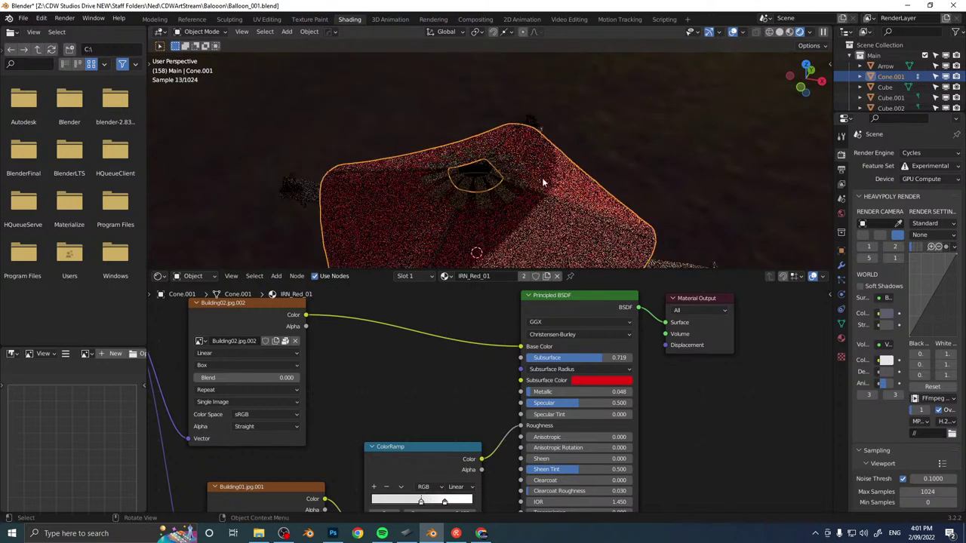
{"action": "mouse_move", "coordinate": [602, 361]}
{"action": "left_mouse_down"}
{"action": "mouse_move", "coordinate": [572, 359]}
{"action": "mouse_move", "coordinate": [585, 360]}
{"action": "left_mouse_up"}
{"action": "scroll", "coordinate": [521, 174], "scroll_direction": "down", "scroll_amount": 6}
{"action": "middle_click_drag", "start_coordinate": [484, 207], "coordinate": [501, 194]}
{"action": "scroll", "coordinate": [538, 109], "scroll_direction": "up", "scroll_amount": 3}
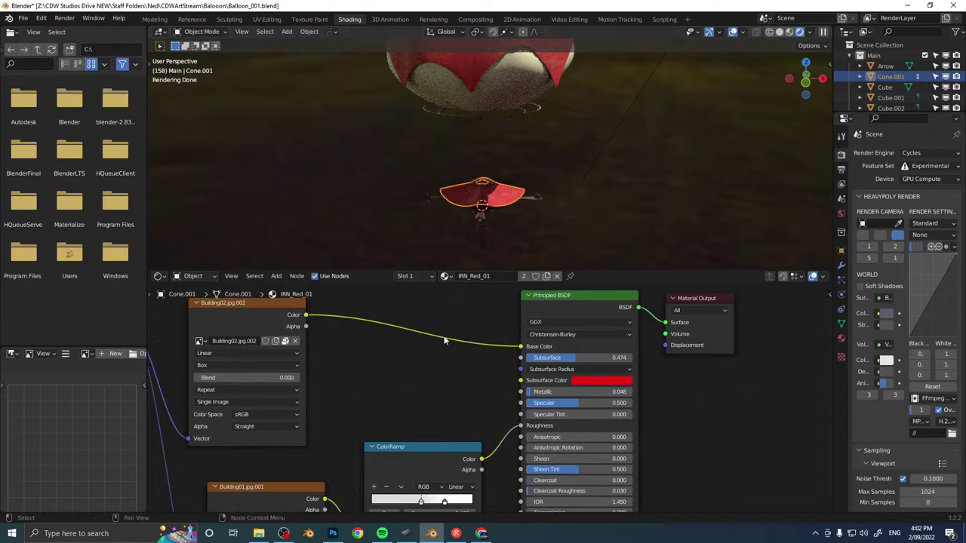
Add an RGB node above the Building02 image texture in the IRN_Red_01 node tree.
{"action": "middle_click_drag", "start_coordinate": [445, 341], "coordinate": [511, 407]}
{"action": "scroll", "coordinate": [469, 368], "scroll_direction": "down", "scroll_amount": 2}
{"action": "middle_click_drag", "start_coordinate": [470, 368], "coordinate": [518, 391]}
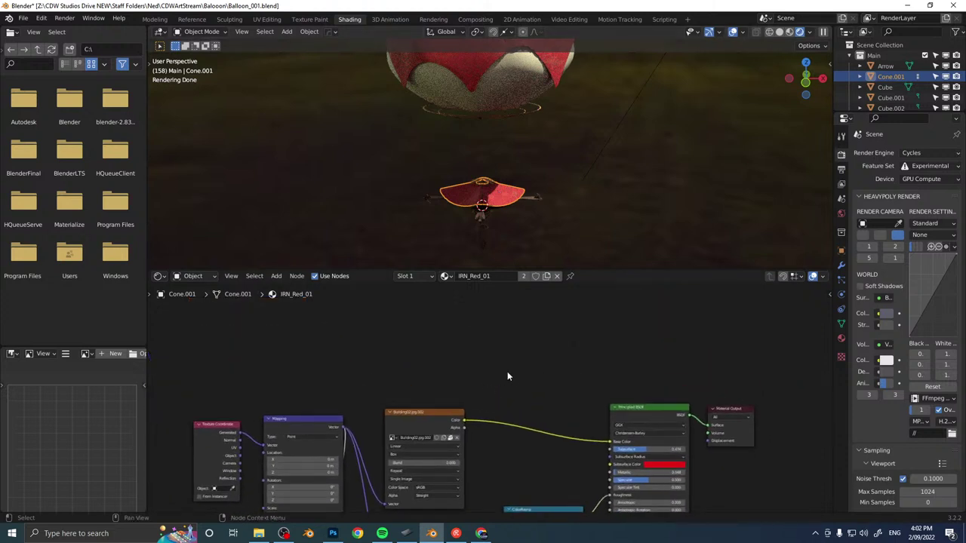
{"action": "middle_click_drag", "start_coordinate": [426, 367], "coordinate": [487, 324]}
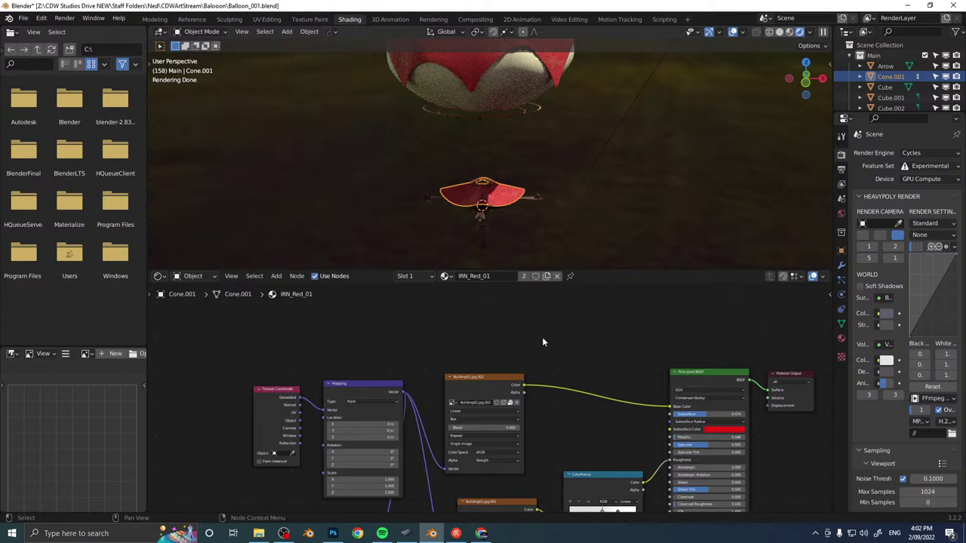
{"action": "key", "text": "shift+a"}
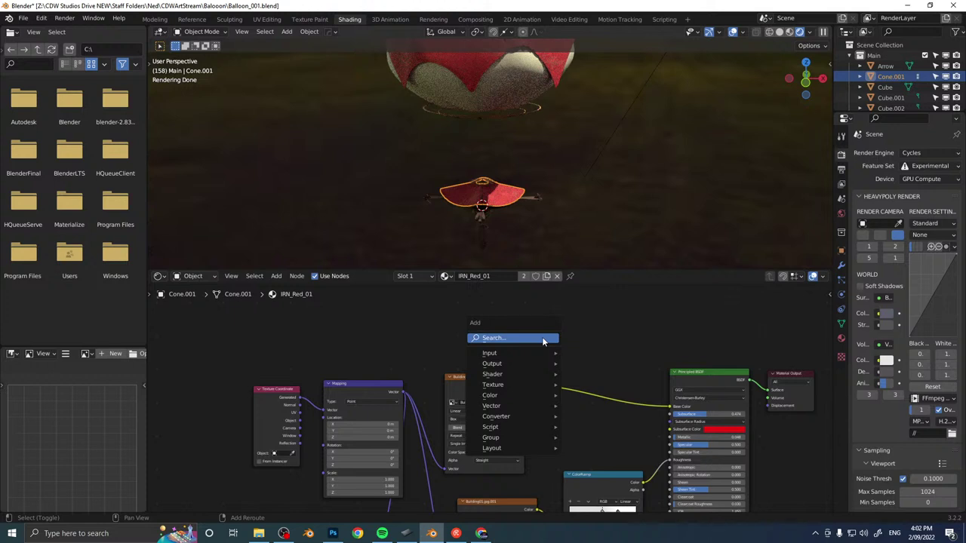
{"action": "left_click", "coordinate": [513, 338]}
{"action": "type", "text": "rgb"}
{"action": "key", "text": "Return"}
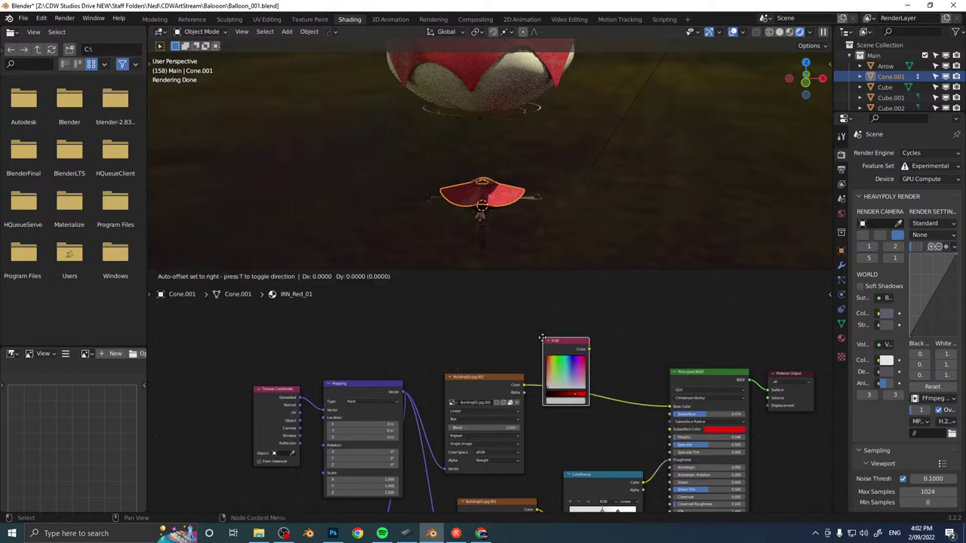
{"action": "left_click", "coordinate": [475, 301]}
Add a Geometry node above the Texture Coordinate and Mapping nodes.
{"action": "key", "text": "shift+a"}
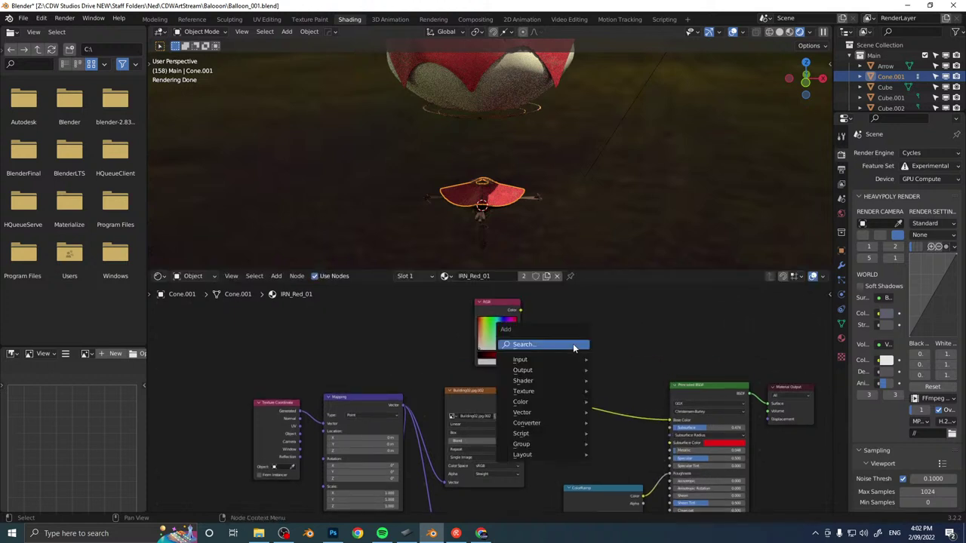
{"action": "left_click", "coordinate": [575, 345]}
{"action": "type", "text": "geo"}
{"action": "key", "text": "Return"}
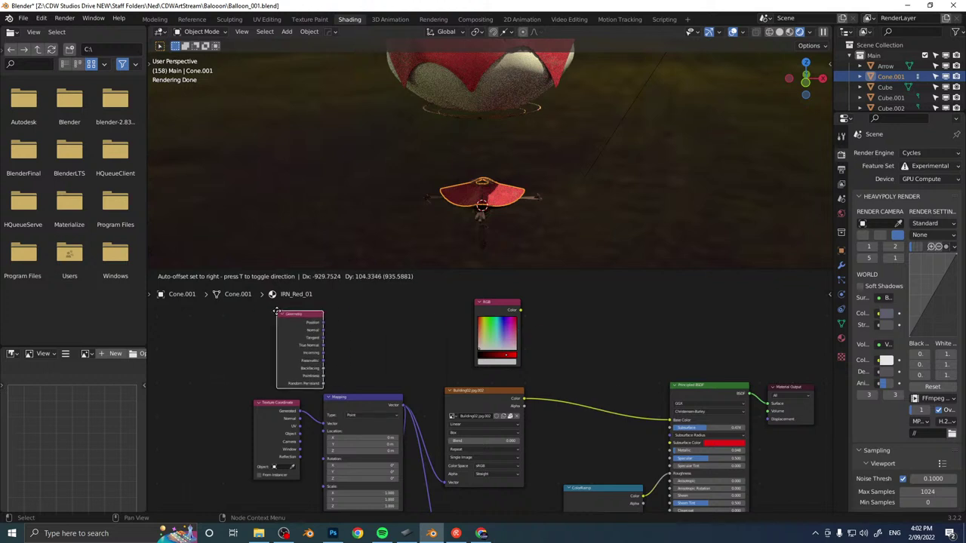
{"action": "left_click", "coordinate": [278, 311]}
Add a Separate XYZ node between the Geometry node and the RGB node.
{"action": "scroll", "coordinate": [335, 331], "scroll_direction": "up", "scroll_amount": 4}
{"action": "middle_click_drag", "start_coordinate": [335, 335], "coordinate": [400, 378]}
{"action": "key", "text": "shift+a"}
{"action": "left_click", "coordinate": [400, 376]}
{"action": "type", "text": "sep"}
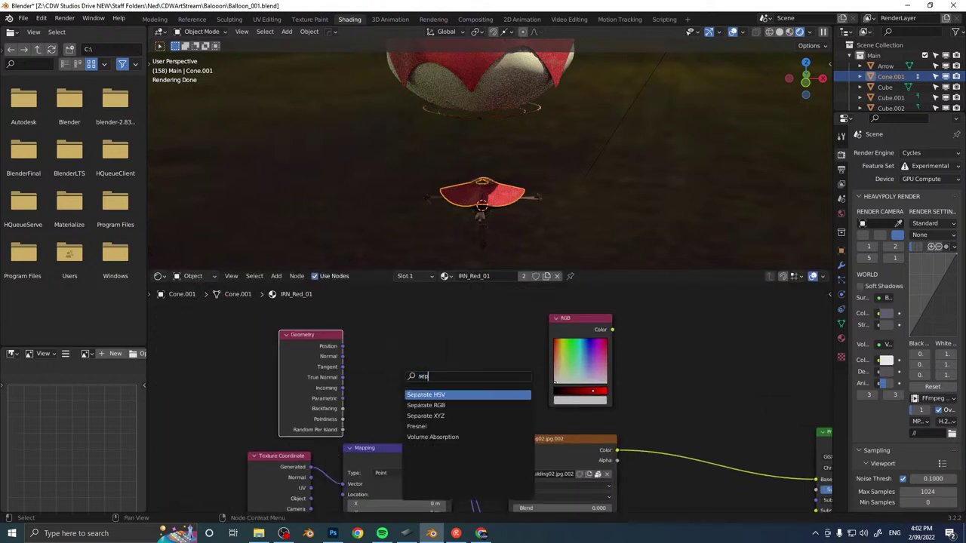
{"action": "key", "text": "Down"}
{"action": "key", "text": "Down"}
{"action": "key", "text": "Return"}
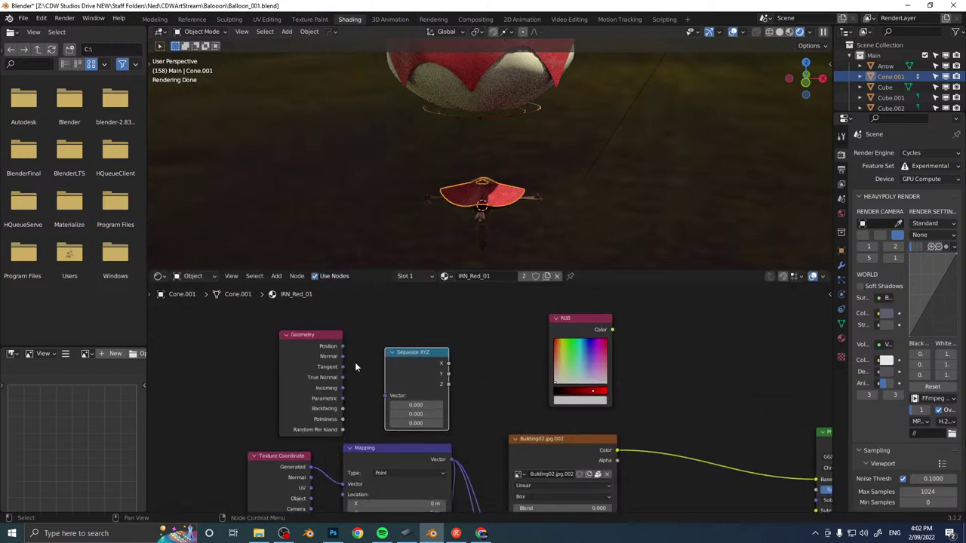
Connect the Geometry normal to Separate XYZ and blend the RGB and Building02 colours through a Mix node into the Base Color.
{"action": "left_click_drag", "start_coordinate": [342, 356], "coordinate": [387, 396]}
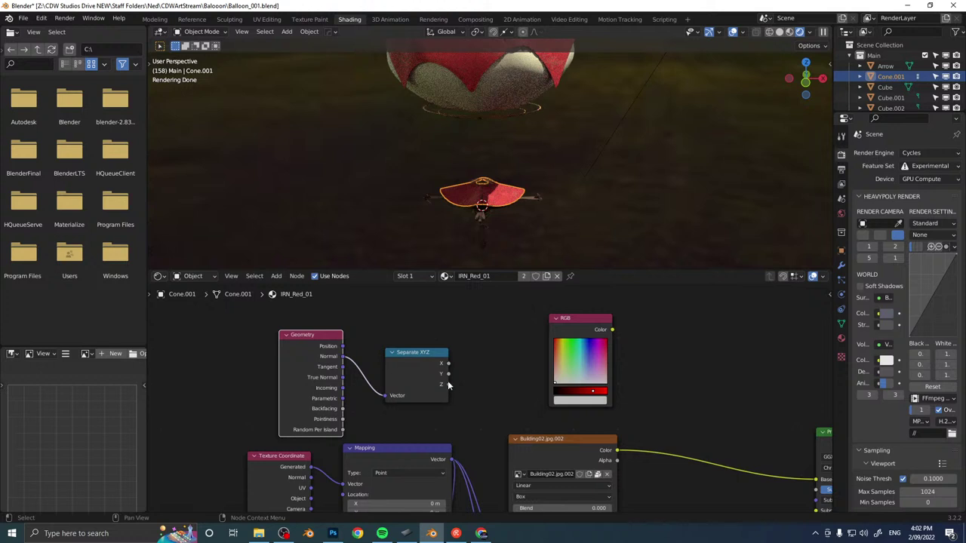
{"action": "left_click", "coordinate": [446, 382]}
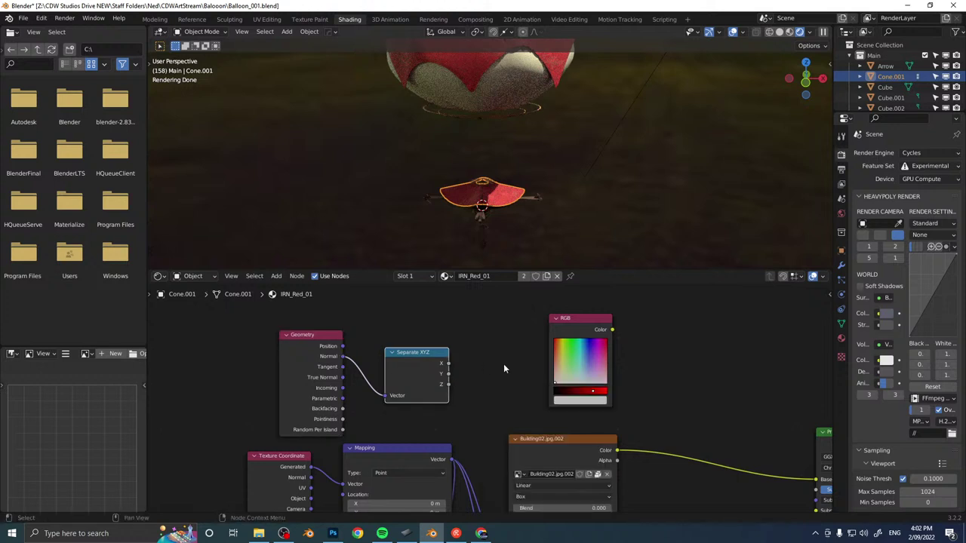
{"action": "middle_click_drag", "start_coordinate": [522, 350], "coordinate": [509, 319]}
{"action": "right_click_drag", "start_coordinate": [562, 339], "coordinate": [542, 411], "text": "ctrl+shift"}
{"action": "left_click", "coordinate": [644, 369]}
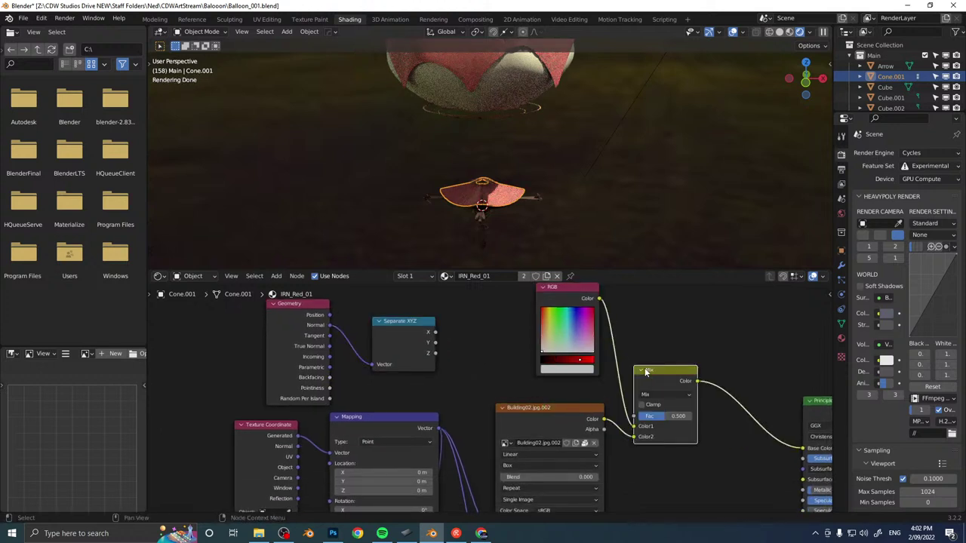
Set the RGB node's colour to bright green.
{"action": "left_click", "coordinate": [659, 398]}
{"action": "left_click_drag", "start_coordinate": [545, 336], "coordinate": [554, 317]}
{"action": "middle_click_drag", "start_coordinate": [491, 348], "coordinate": [478, 360]}
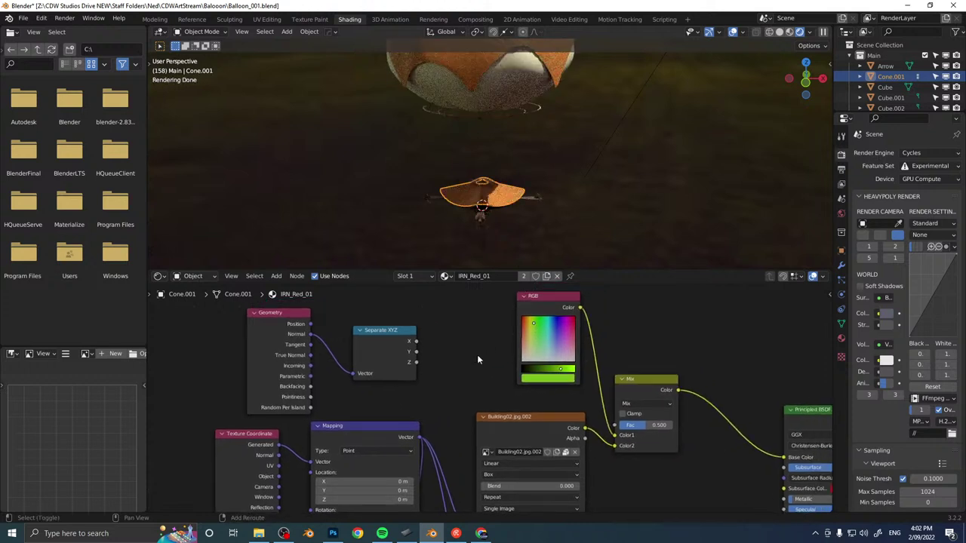
Drive the Mix node's factor with the Z output of Separate XYZ and swap its two colour inputs.
{"action": "left_click_drag", "start_coordinate": [638, 426], "coordinate": [654, 428]}
{"action": "left_click_drag", "start_coordinate": [414, 364], "coordinate": [615, 426]}
{"action": "scroll", "coordinate": [538, 99], "scroll_direction": "down", "scroll_amount": 3}
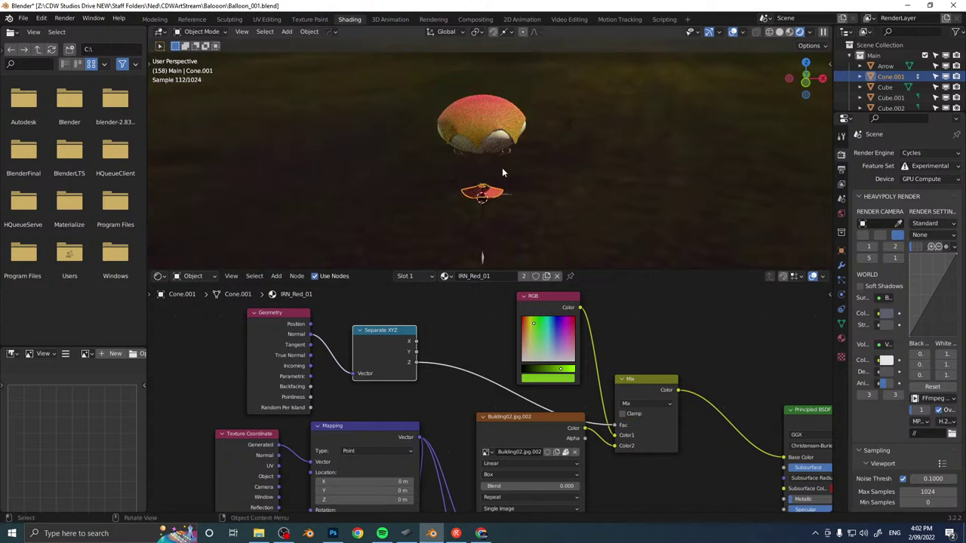
{"action": "left_click_drag", "start_coordinate": [616, 436], "coordinate": [619, 448]}
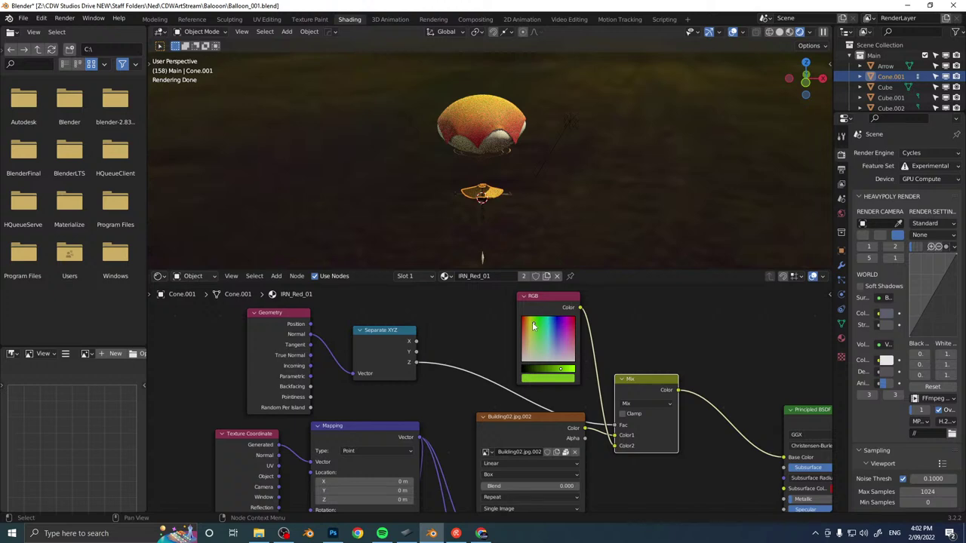
Change the RGB node's colour to a golden yellow and check it on the balloon.
{"action": "left_click", "coordinate": [532, 326]}
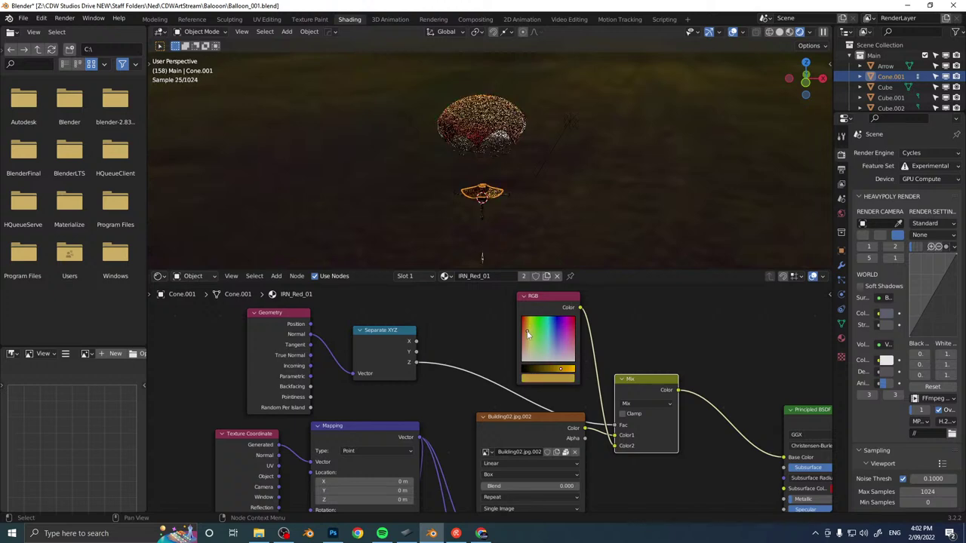
{"action": "middle_click_drag", "start_coordinate": [501, 160], "coordinate": [478, 154]}
{"action": "scroll", "coordinate": [478, 154], "scroll_direction": "up", "scroll_amount": 3}
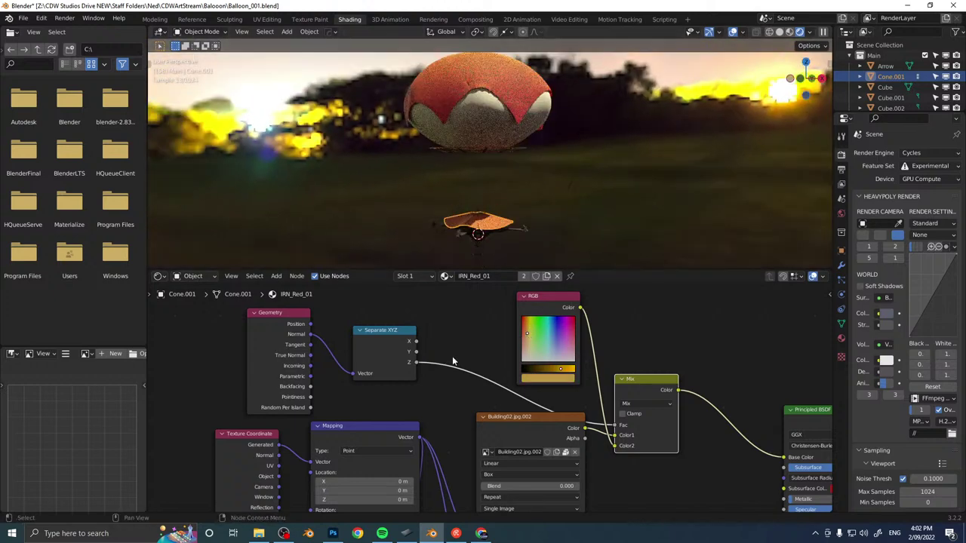
Insert a ColorRamp node on the link between Separate XYZ's Z output and the Mix factor.
{"action": "key", "text": "shift+a"}
{"action": "left_click", "coordinate": [451, 343]}
{"action": "type", "text": "ramp"}
{"action": "key", "text": "Return"}
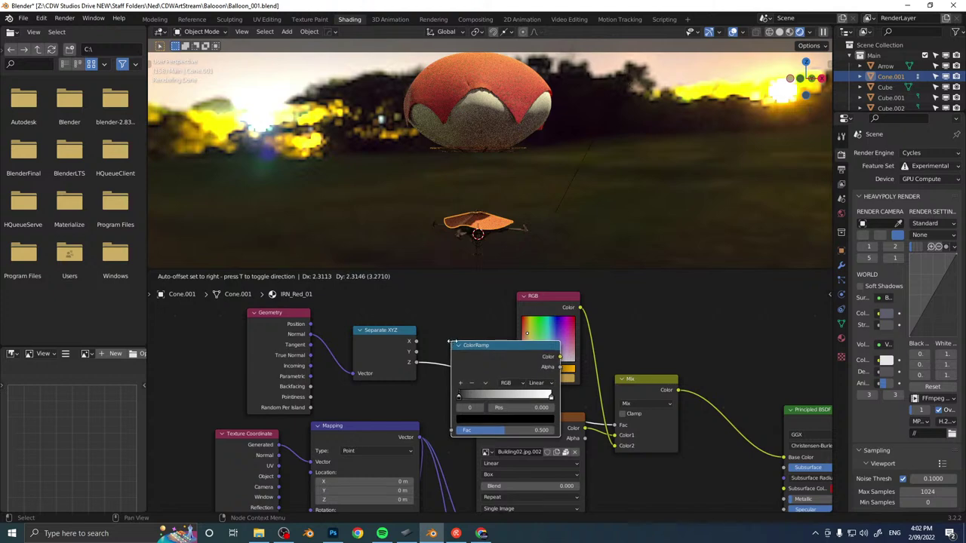
{"action": "left_click", "coordinate": [451, 341]}
{"action": "middle_click_drag", "start_coordinate": [638, 326], "coordinate": [629, 293], "text": "shift"}
{"action": "scroll", "coordinate": [613, 331], "scroll_direction": "down", "scroll_amount": 5}
{"action": "middle_click_drag", "start_coordinate": [612, 334], "coordinate": [599, 361], "text": "shift"}
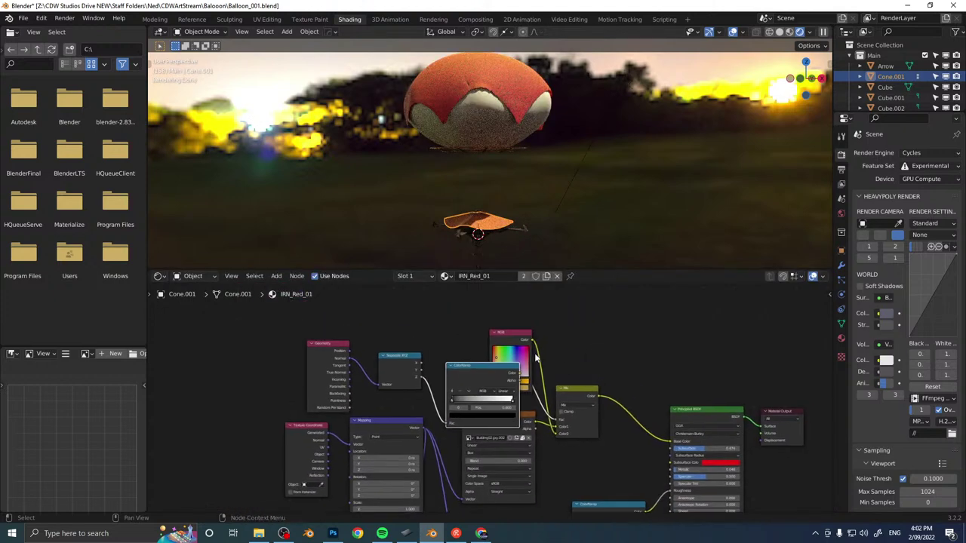
Rearrange the RGB, Mix and ColorRamp nodes so that they no longer overlap.
{"action": "left_click_drag", "start_coordinate": [520, 343], "coordinate": [519, 318]}
{"action": "left_click_drag", "start_coordinate": [568, 388], "coordinate": [608, 363]}
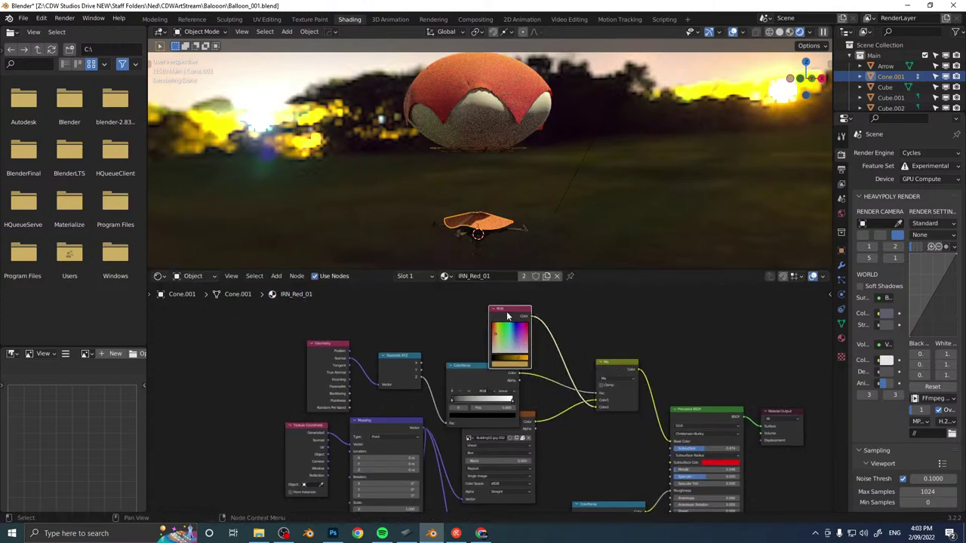
{"action": "left_click_drag", "start_coordinate": [513, 311], "coordinate": [563, 300]}
{"action": "left_click", "coordinate": [488, 379]}
{"action": "left_click_drag", "start_coordinate": [489, 379], "coordinate": [482, 351]}
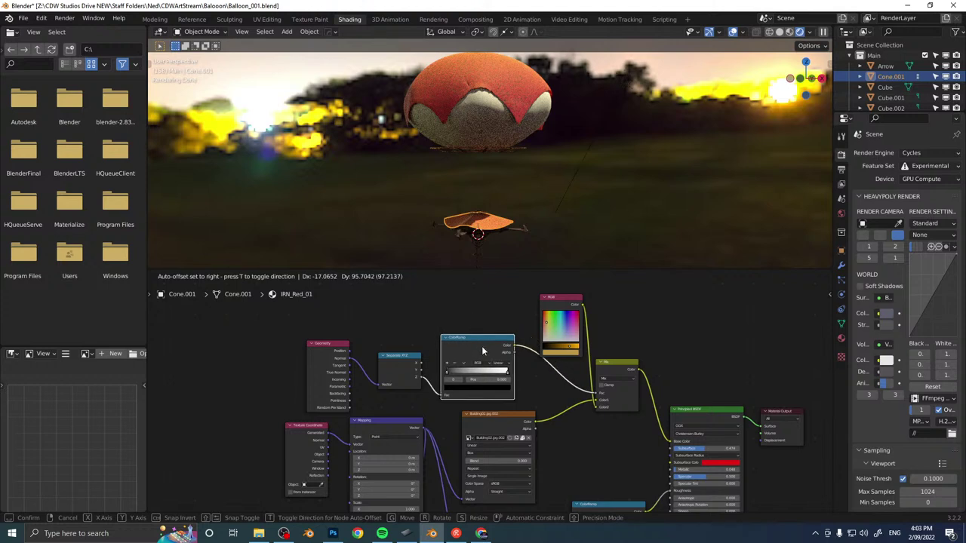
Preview the Separate XYZ and ColorRamp outputs, and tighten the ramp with its white stop at 0.605.
{"action": "left_click", "coordinate": [402, 374], "text": "ctrl+shift"}
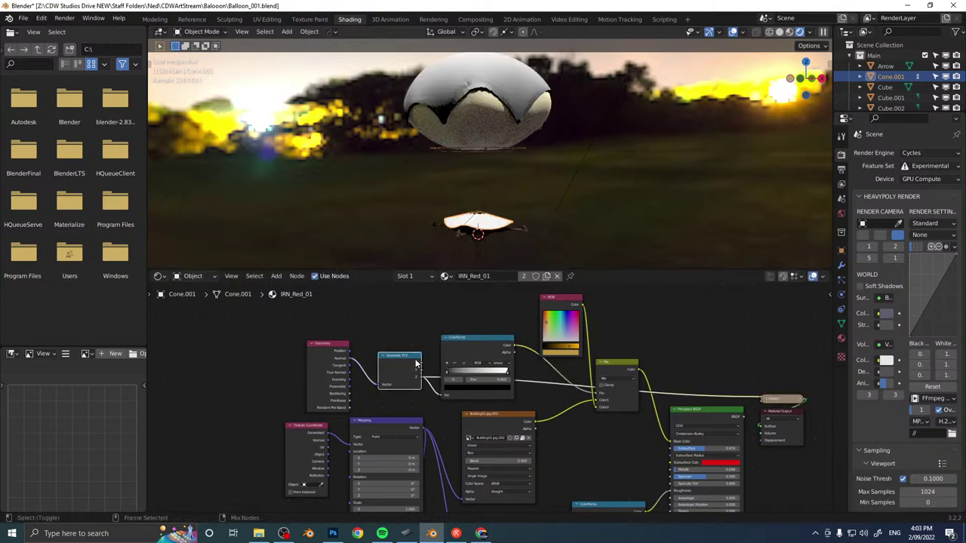
{"action": "mouse_move", "coordinate": [468, 177]}
{"action": "middle_mouse_down"}
{"action": "mouse_move", "coordinate": [554, 173]}
{"action": "mouse_move", "coordinate": [454, 169]}
{"action": "middle_mouse_up"}
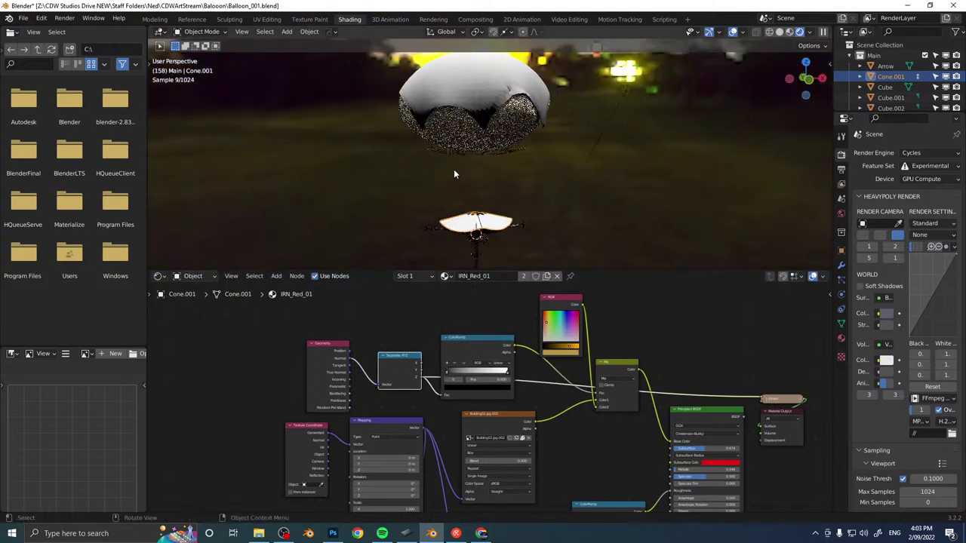
{"action": "left_click", "coordinate": [482, 351], "text": "ctrl+shift"}
{"action": "mouse_move", "coordinate": [495, 373]}
{"action": "left_mouse_down"}
{"action": "mouse_move", "coordinate": [455, 374]}
{"action": "mouse_move", "coordinate": [505, 372]}
{"action": "mouse_move", "coordinate": [483, 373]}
{"action": "left_mouse_up"}
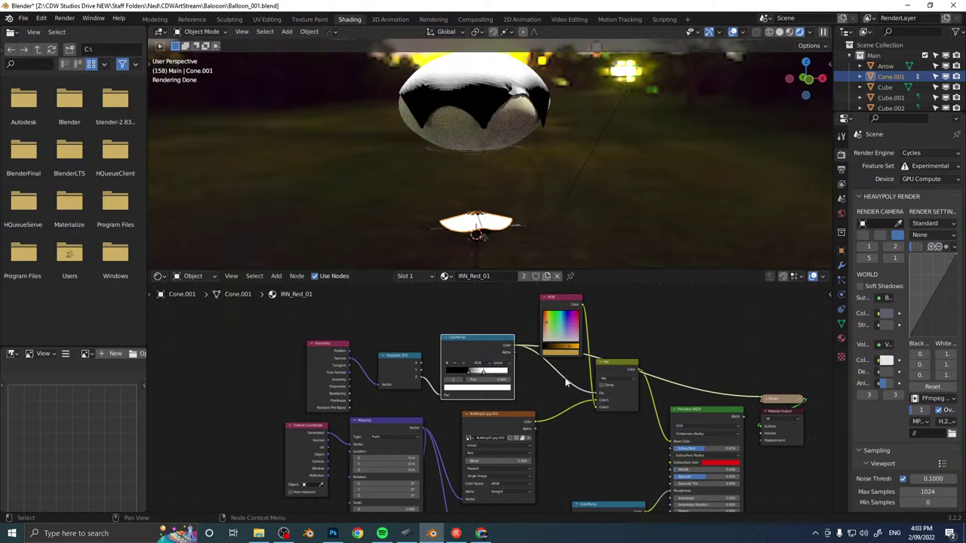
Preview the Mix node's output and inspect the colour transition on the balloon up close.
{"action": "left_click", "coordinate": [618, 370], "text": "ctrl+shift"}
{"action": "middle_click_drag", "start_coordinate": [537, 149], "coordinate": [350, 194]}
{"action": "scroll", "coordinate": [506, 191], "scroll_direction": "up", "scroll_amount": 4}
{"action": "middle_click_drag", "start_coordinate": [508, 191], "coordinate": [492, 207]}
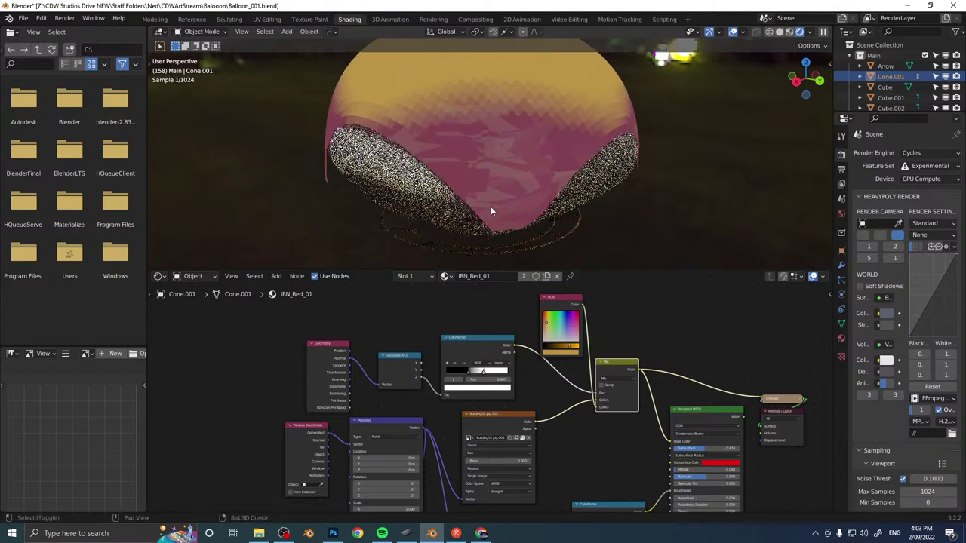
Apply smooth shading to the balloon's outer scalloped cover.
{"action": "left_click", "coordinate": [495, 173]}
{"action": "middle_click_drag", "start_coordinate": [495, 173], "coordinate": [528, 158]}
{"action": "right_click", "coordinate": [546, 122]}
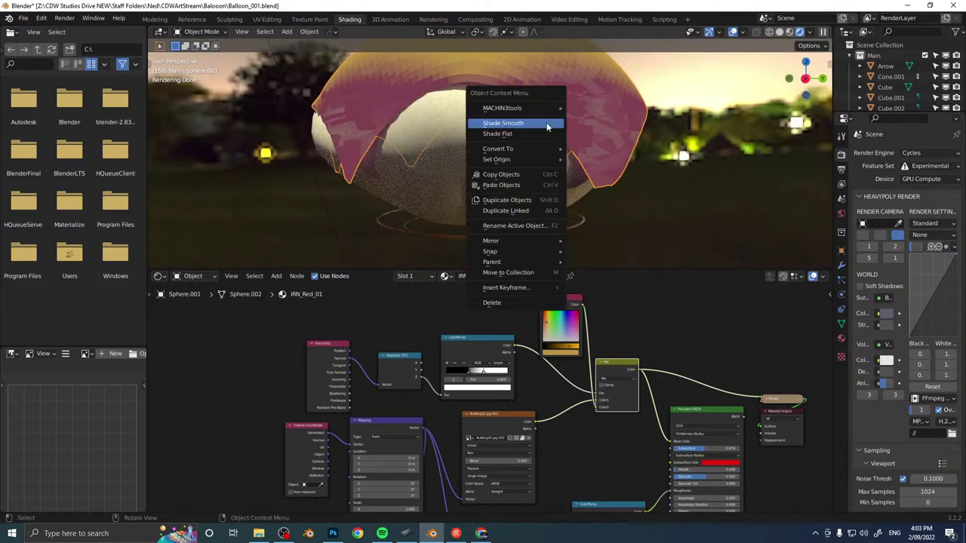
{"action": "left_click", "coordinate": [547, 123]}
{"action": "scroll", "coordinate": [668, 160], "scroll_direction": "down", "scroll_amount": 3}
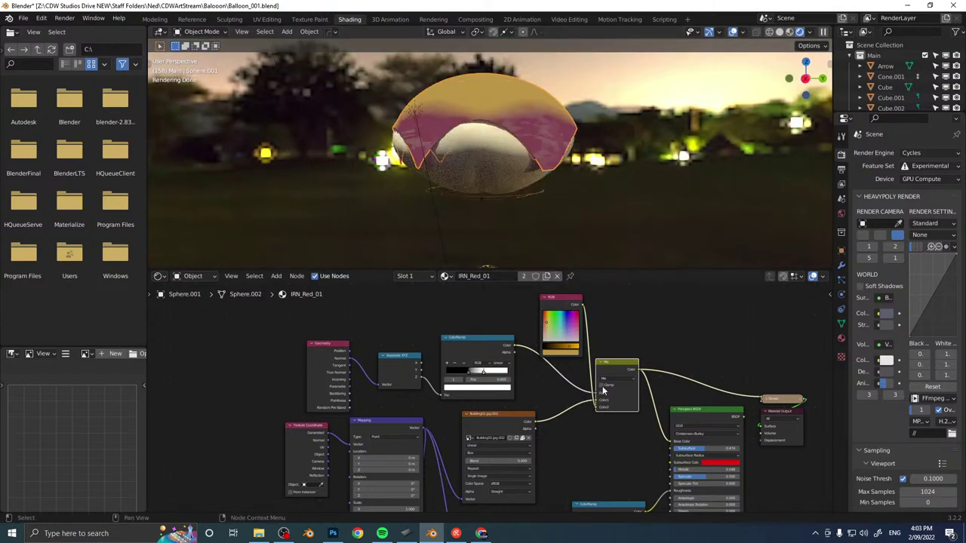
Try the Multiply blending mode on the Mix node with a red and a light peach RGB colour.
{"action": "scroll", "coordinate": [607, 348], "scroll_direction": "up", "scroll_amount": 3}
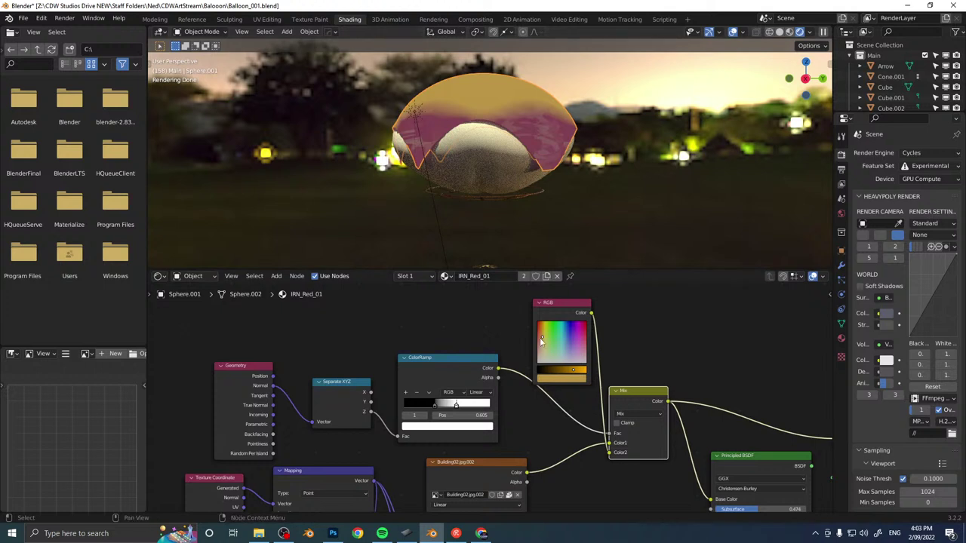
{"action": "left_click_drag", "start_coordinate": [542, 342], "coordinate": [539, 336]}
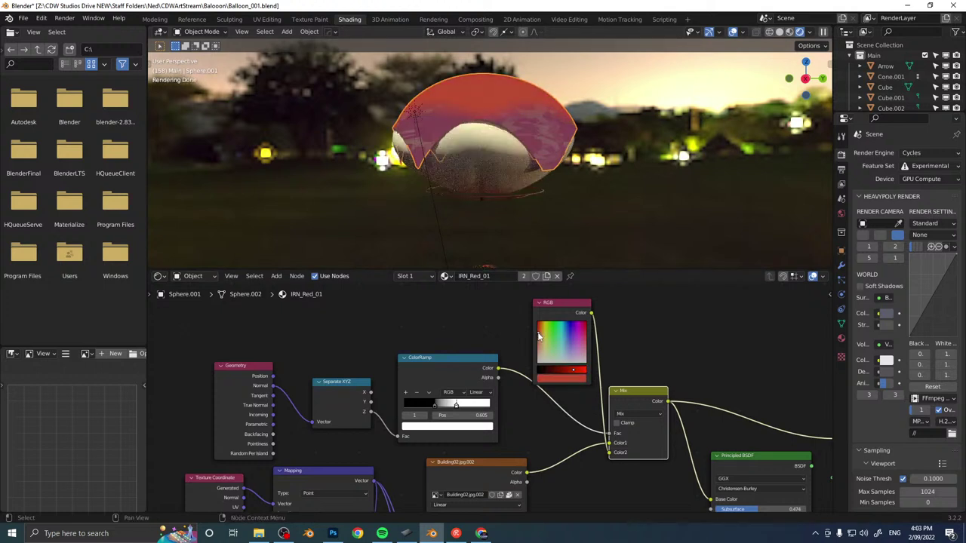
{"action": "left_click", "coordinate": [631, 414]}
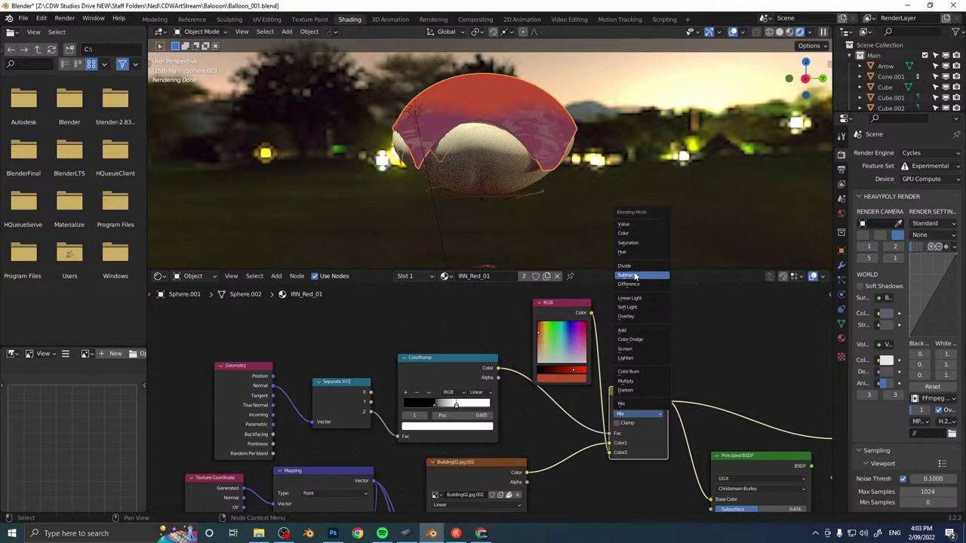
{"action": "left_click", "coordinate": [636, 381]}
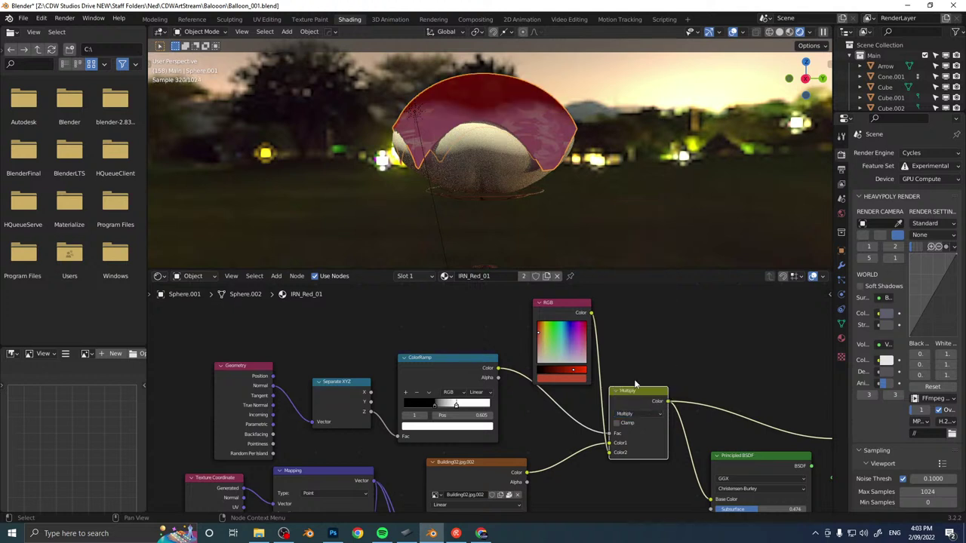
{"action": "left_click_drag", "start_coordinate": [538, 335], "coordinate": [541, 343]}
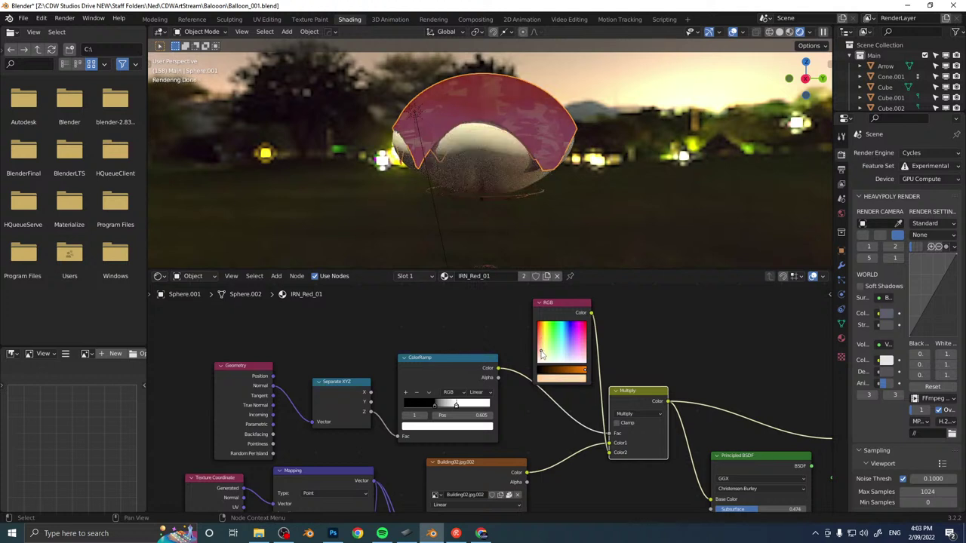
Set the Mix node's blending mode to Screen and the RGB colour to a dark orange-red.
{"action": "left_click", "coordinate": [633, 415]}
{"action": "left_click", "coordinate": [626, 349]}
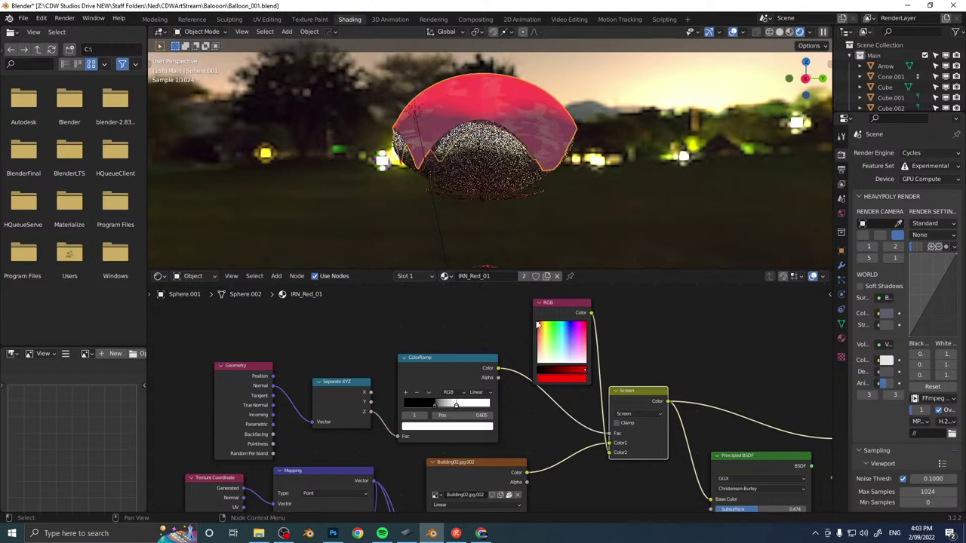
{"action": "mouse_move", "coordinate": [581, 373]}
{"action": "left_mouse_down"}
{"action": "mouse_move", "coordinate": [562, 369]}
{"action": "mouse_move", "coordinate": [573, 369]}
{"action": "left_mouse_up"}
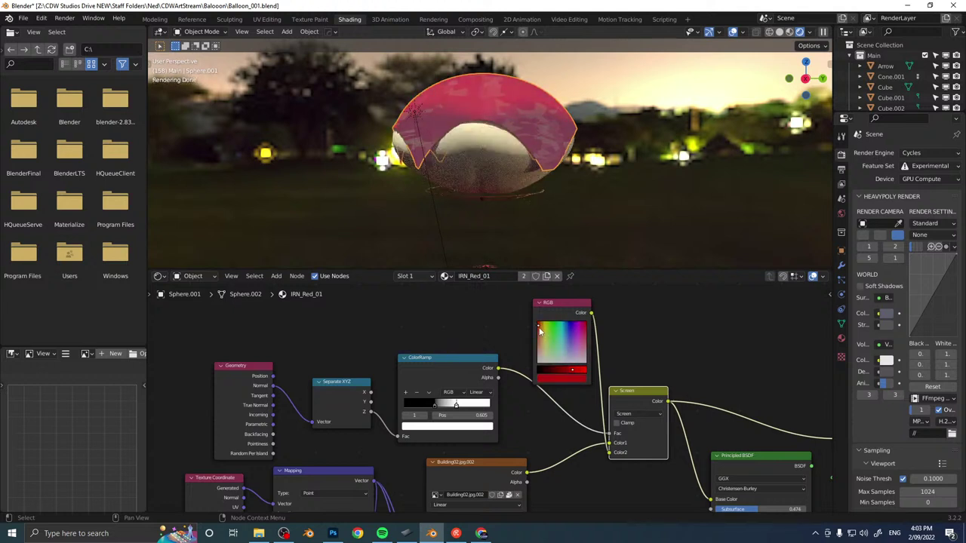
{"action": "left_click_drag", "start_coordinate": [538, 326], "coordinate": [540, 327]}
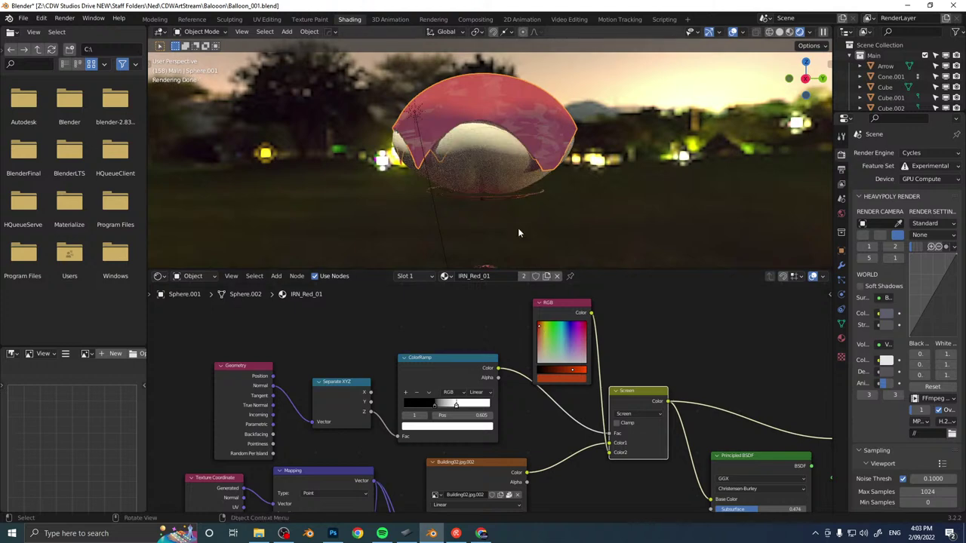
Inspect the balloon's shading from several angles, including from below, and select the pale inner sphere.
{"action": "scroll", "coordinate": [528, 208], "scroll_direction": "down", "scroll_amount": 4}
{"action": "middle_click_drag", "start_coordinate": [563, 175], "coordinate": [649, 190]}
{"action": "scroll", "coordinate": [663, 195], "scroll_direction": "up", "scroll_amount": 5}
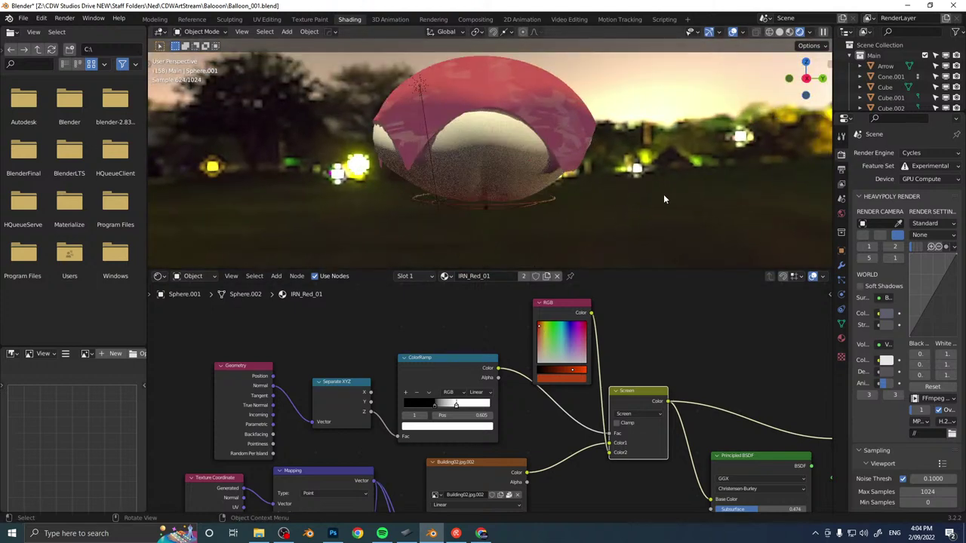
{"action": "scroll", "coordinate": [604, 192], "scroll_direction": "down", "scroll_amount": 3}
{"action": "middle_click_drag", "start_coordinate": [397, 186], "coordinate": [513, 157]}
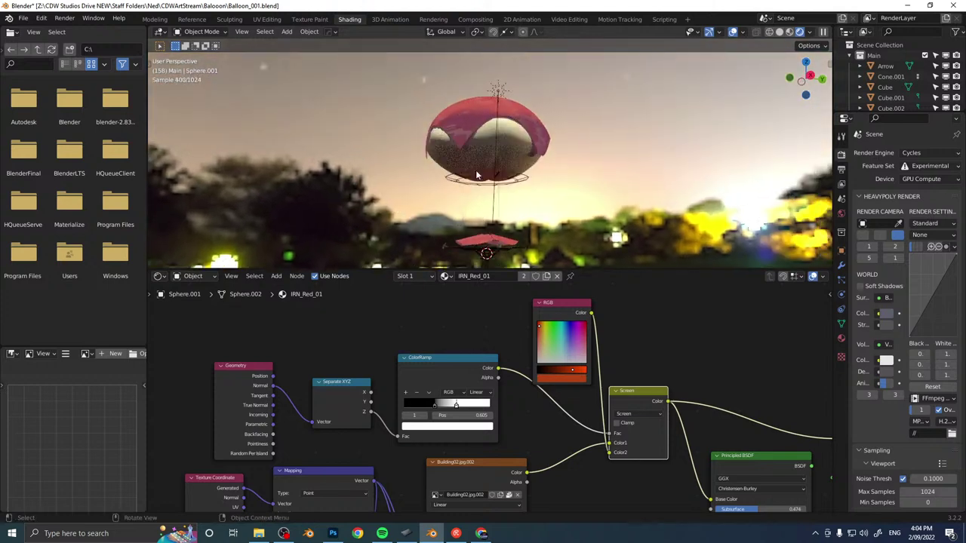
{"action": "left_click", "coordinate": [519, 153]}
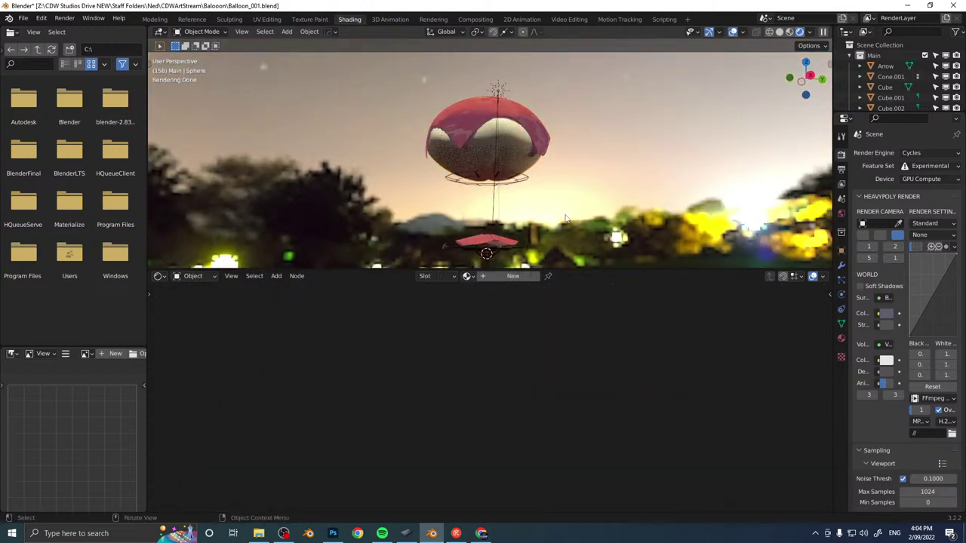
{"action": "middle_click_drag", "start_coordinate": [543, 206], "coordinate": [596, 177]}
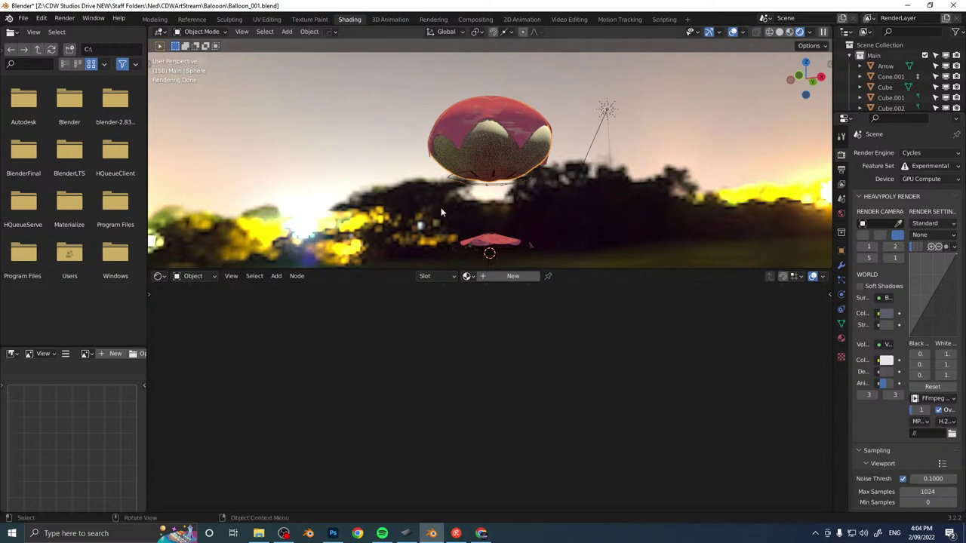
{"action": "middle_click_drag", "start_coordinate": [441, 207], "coordinate": [390, 131]}
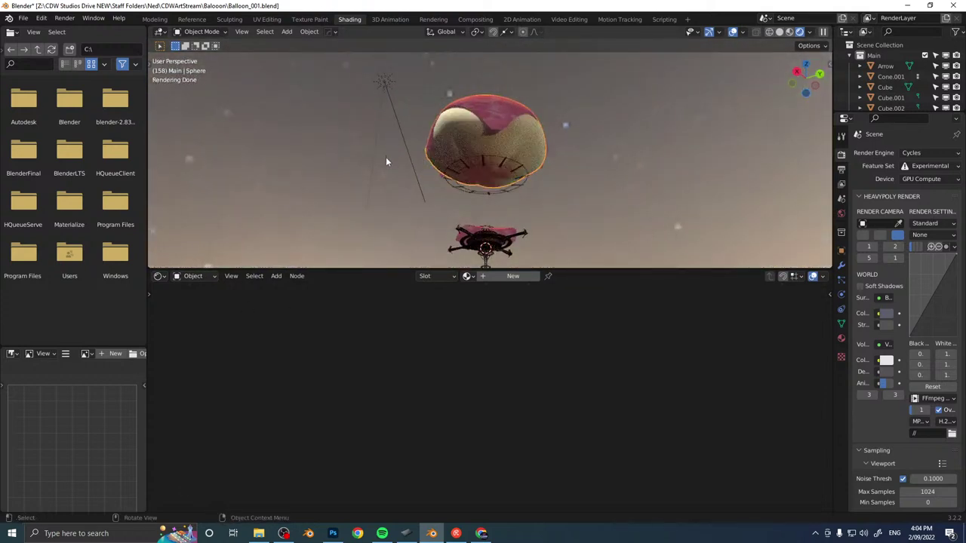
{"action": "middle_click_drag", "start_coordinate": [391, 170], "coordinate": [511, 160]}
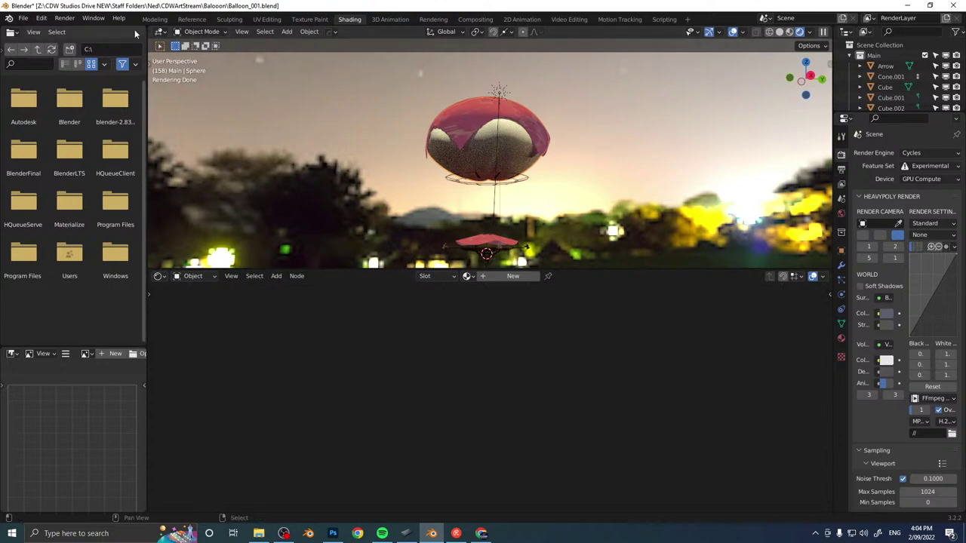
Apply the HandPainted marble_Citadel_01 material to the selected inner sphere and bring up its shader nodes.
{"action": "left_click", "coordinate": [152, 19]}
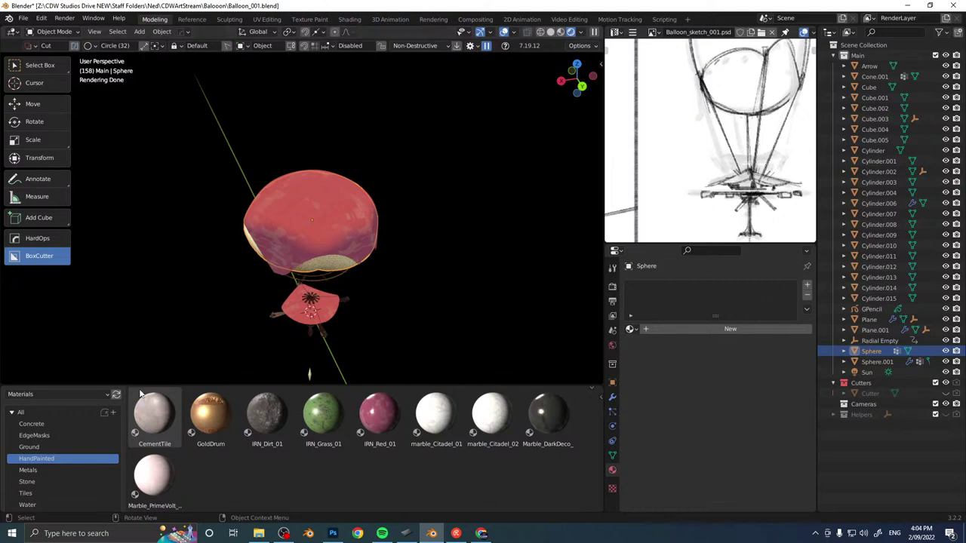
{"action": "left_click_drag", "start_coordinate": [436, 414], "coordinate": [332, 269]}
{"action": "middle_click_drag", "start_coordinate": [384, 277], "coordinate": [317, 230]}
{"action": "scroll", "coordinate": [325, 222], "scroll_direction": "up", "scroll_amount": 4}
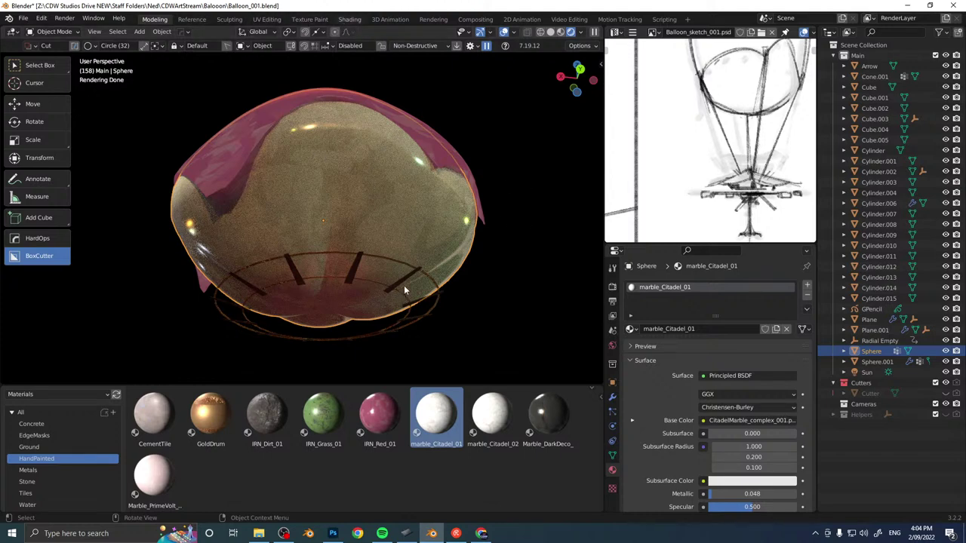
{"action": "left_click", "coordinate": [349, 20]}
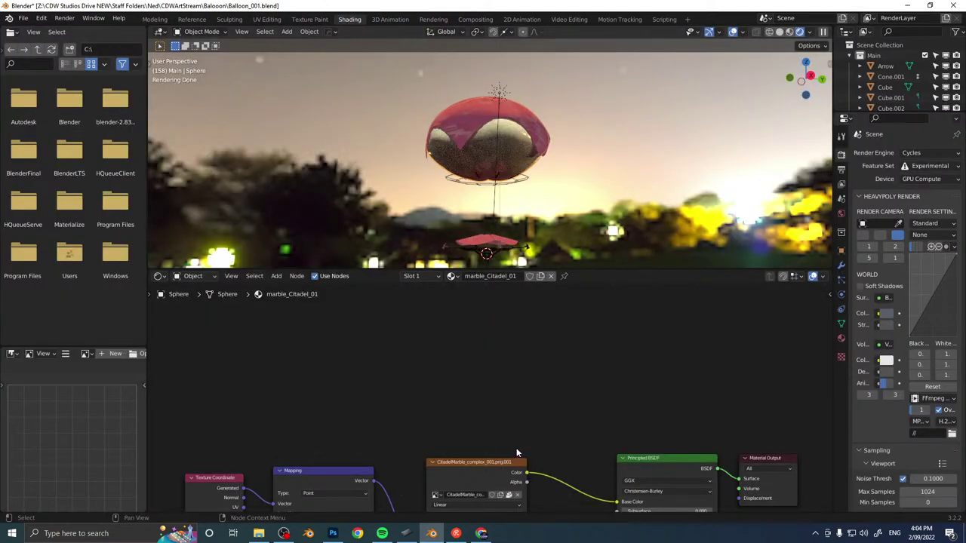
Set the Roughness of the marble_Citadel_01 material's Principled BSDF to 0.746.
{"action": "middle_click_drag", "start_coordinate": [517, 448], "coordinate": [497, 309]}
{"action": "middle_click_drag", "start_coordinate": [560, 403], "coordinate": [534, 349]}
{"action": "left_click_drag", "start_coordinate": [596, 376], "coordinate": [655, 377]}
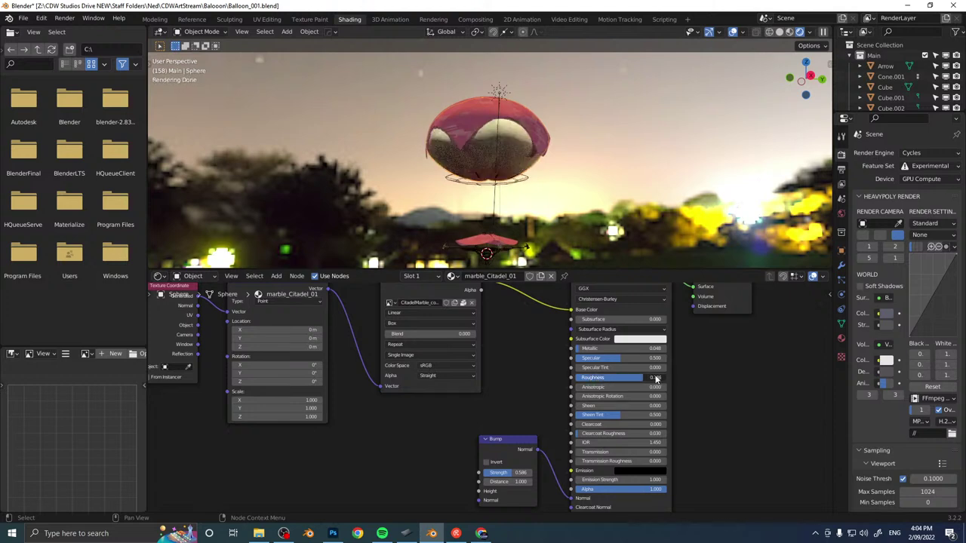
Inspect the marble sphere and the red shell from below, from the sides and from farther away.
{"action": "middle_click_drag", "start_coordinate": [563, 170], "coordinate": [526, 136]}
{"action": "scroll", "coordinate": [521, 129], "scroll_direction": "up", "scroll_amount": 4}
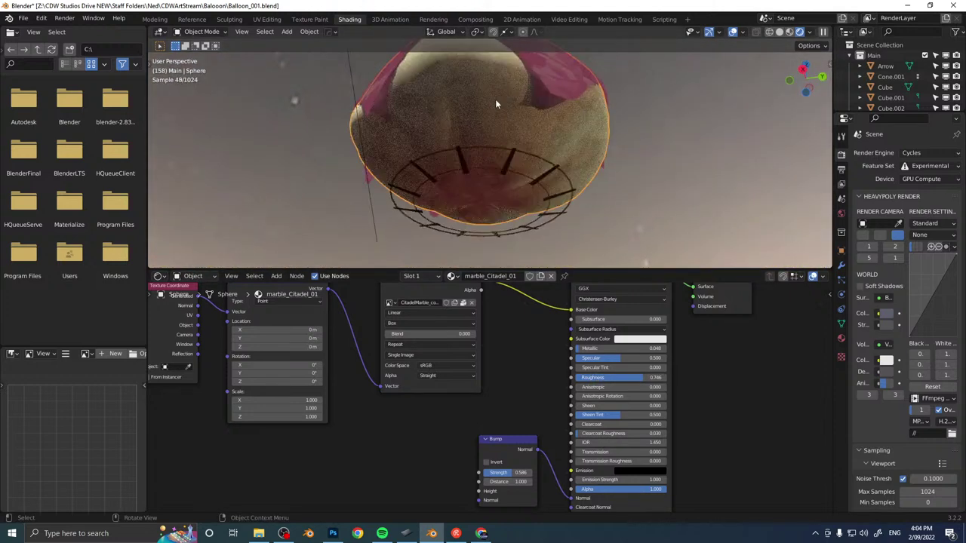
{"action": "middle_click_drag", "start_coordinate": [521, 352], "coordinate": [496, 426]}
{"action": "middle_click_drag", "start_coordinate": [526, 117], "coordinate": [539, 227]}
{"action": "scroll", "coordinate": [537, 185], "scroll_direction": "down", "scroll_amount": 4}
{"action": "middle_click_drag", "start_coordinate": [537, 183], "coordinate": [689, 150]}
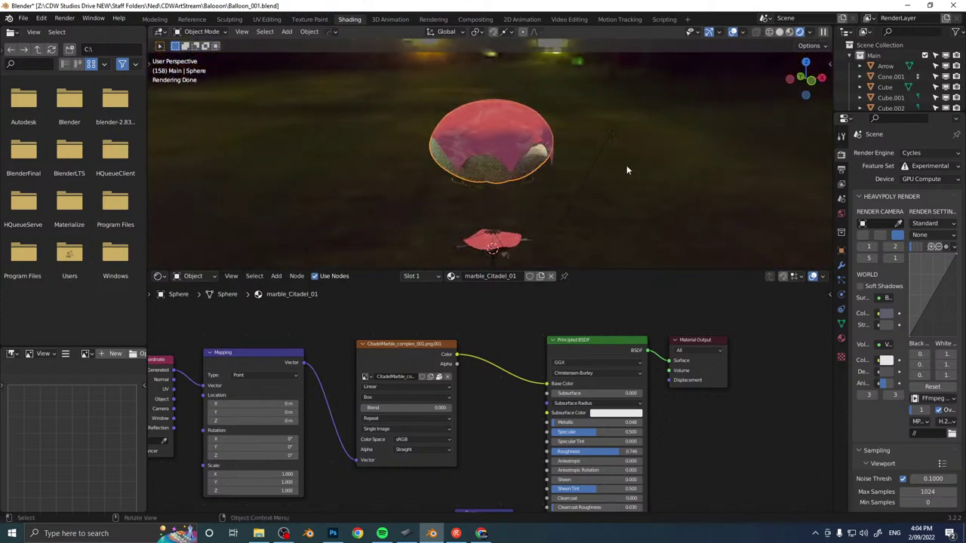
{"action": "scroll", "coordinate": [551, 180], "scroll_direction": "up", "scroll_amount": 5}
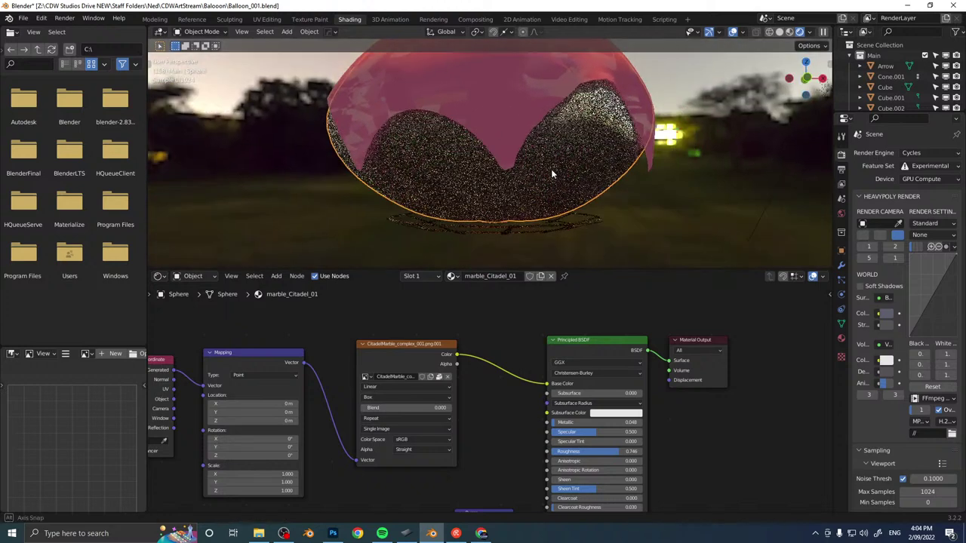
{"action": "left_click", "coordinate": [489, 147]}
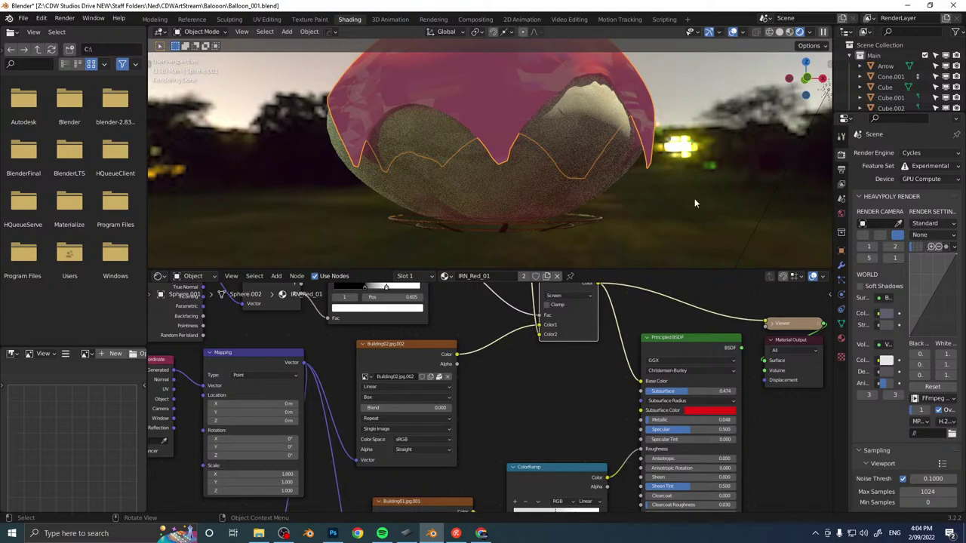
{"action": "middle_click_drag", "start_coordinate": [695, 203], "coordinate": [668, 203]}
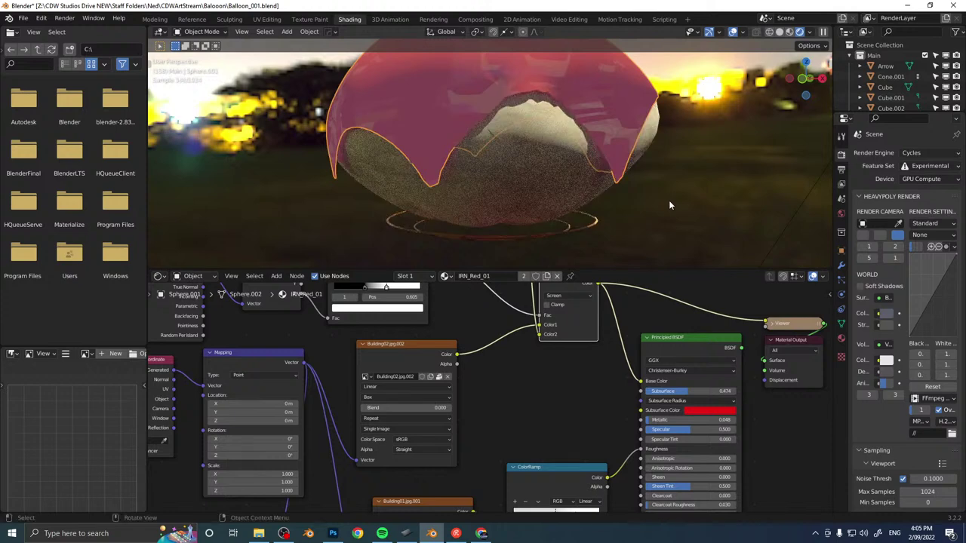
{"action": "scroll", "coordinate": [446, 225], "scroll_direction": "down", "scroll_amount": 5}
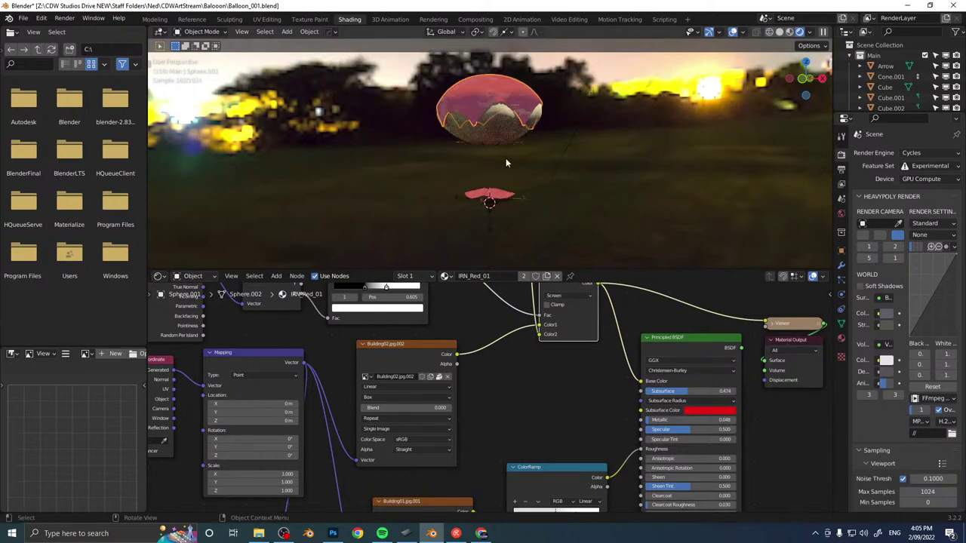
{"action": "middle_click_drag", "start_coordinate": [506, 163], "coordinate": [595, 198]}
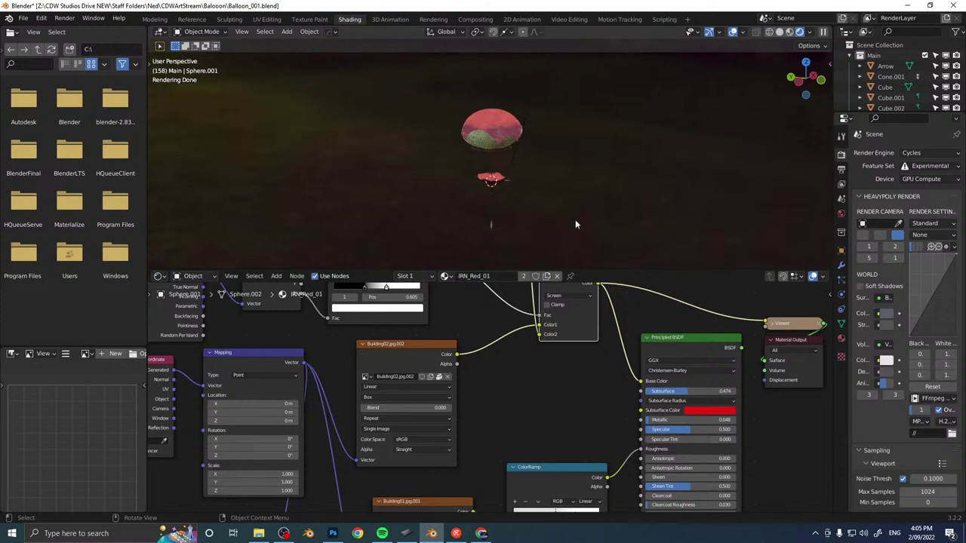
{"action": "middle_click_drag", "start_coordinate": [530, 189], "coordinate": [543, 168]}
{"action": "middle_click_drag", "start_coordinate": [544, 168], "coordinate": [542, 140], "text": "shift"}
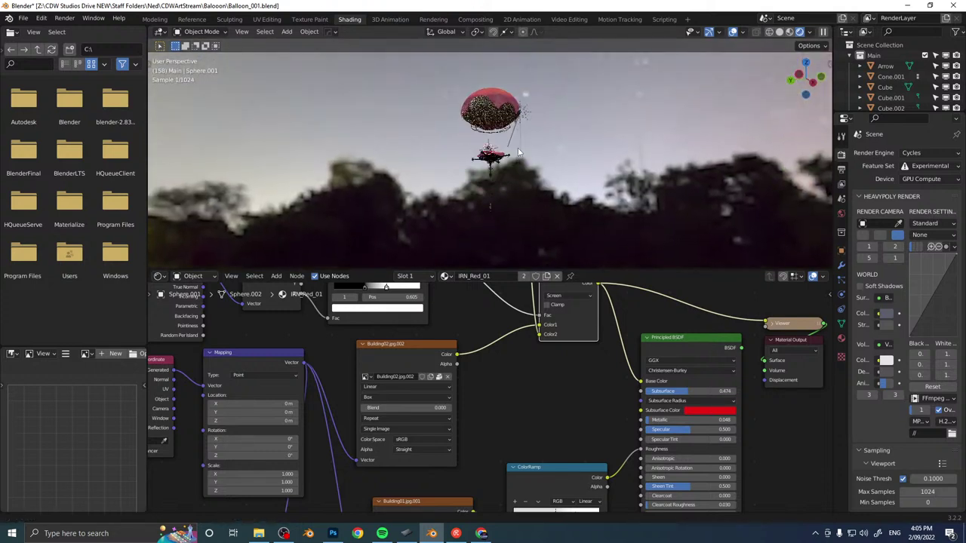
Link the GoldDrum material from the platform's underside ring to the diamond-shaped weight hanging below the platform.
{"action": "scroll", "coordinate": [508, 195], "scroll_direction": "up", "scroll_amount": 5}
{"action": "left_click", "coordinate": [461, 204]}
{"action": "middle_click_drag", "start_coordinate": [485, 102], "coordinate": [484, 181], "text": "shift"}
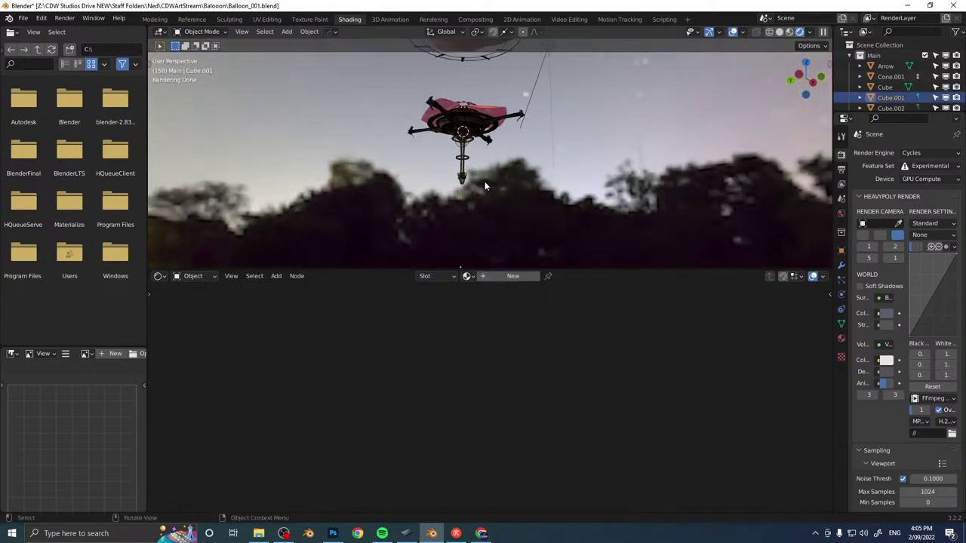
{"action": "scroll", "coordinate": [484, 181], "scroll_direction": "up", "scroll_amount": 5}
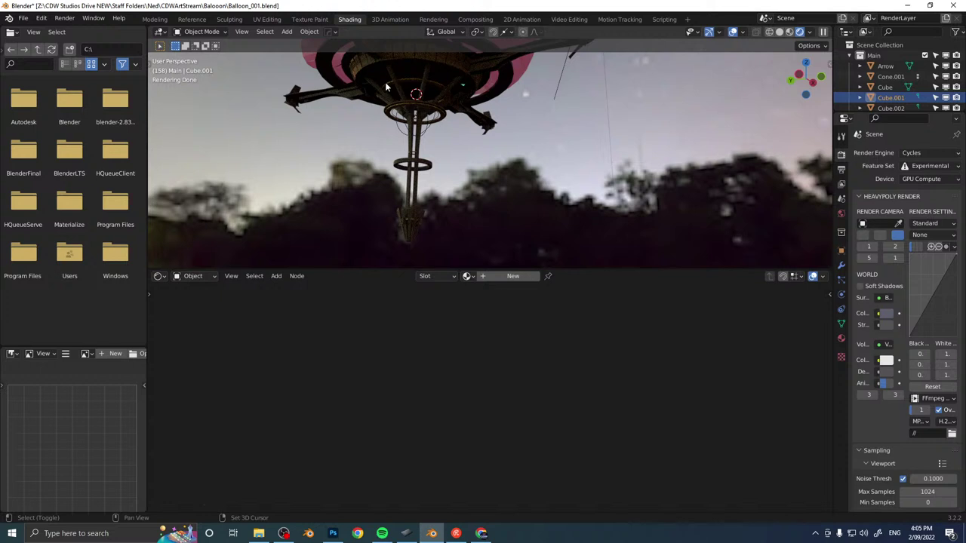
{"action": "left_click", "coordinate": [389, 87]}
{"action": "key", "text": "ctrl+l"}
{"action": "left_click", "coordinate": [389, 83]}
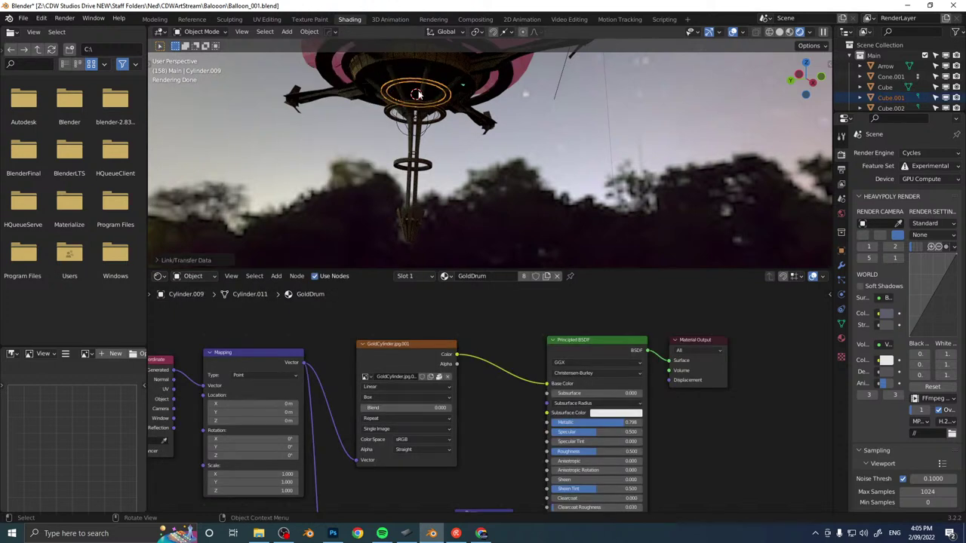
Add a torus at the hanging weight, move it vertically to the weight's upper tip and scale it down to about 0.12.
{"action": "middle_click_drag", "start_coordinate": [389, 83], "coordinate": [445, 153]}
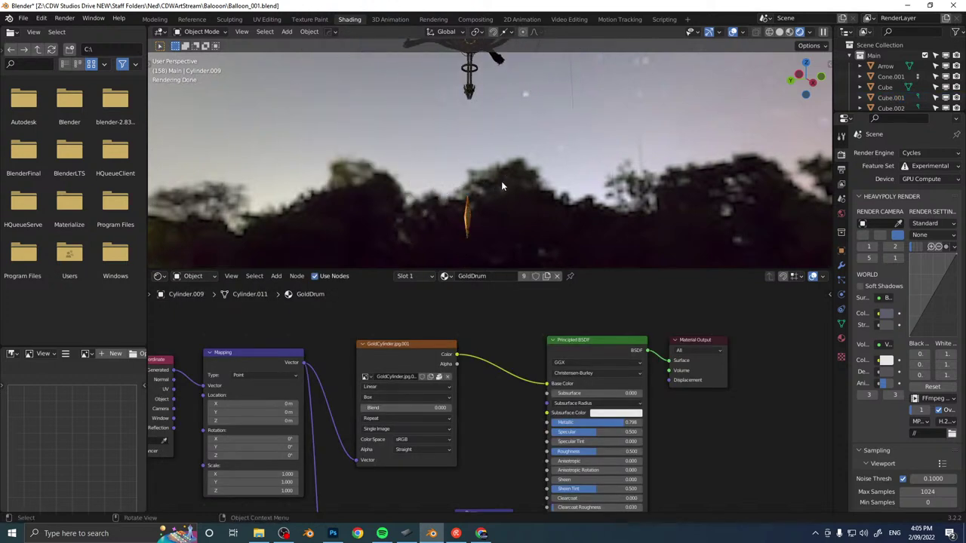
{"action": "middle_click_drag", "start_coordinate": [491, 117], "coordinate": [485, 136]}
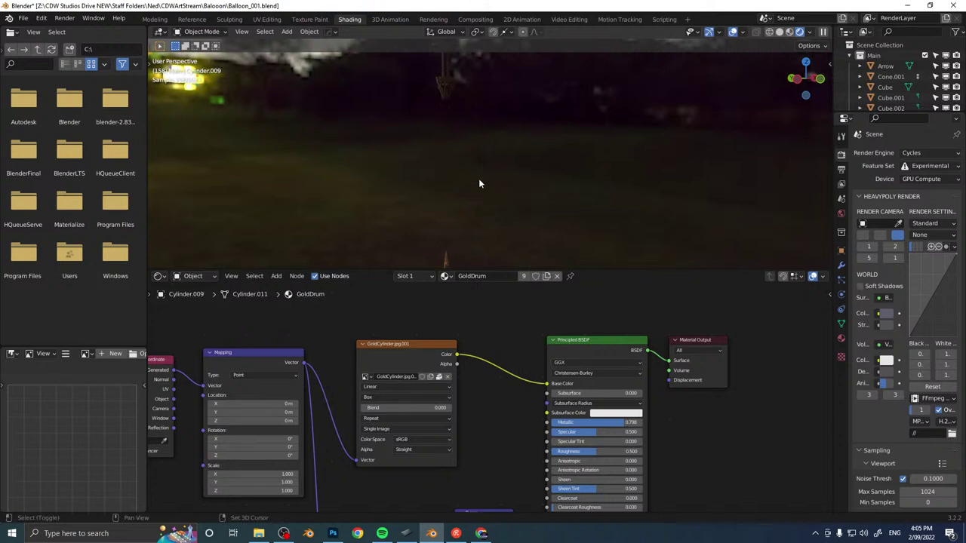
{"action": "key", "text": "shift+a"}
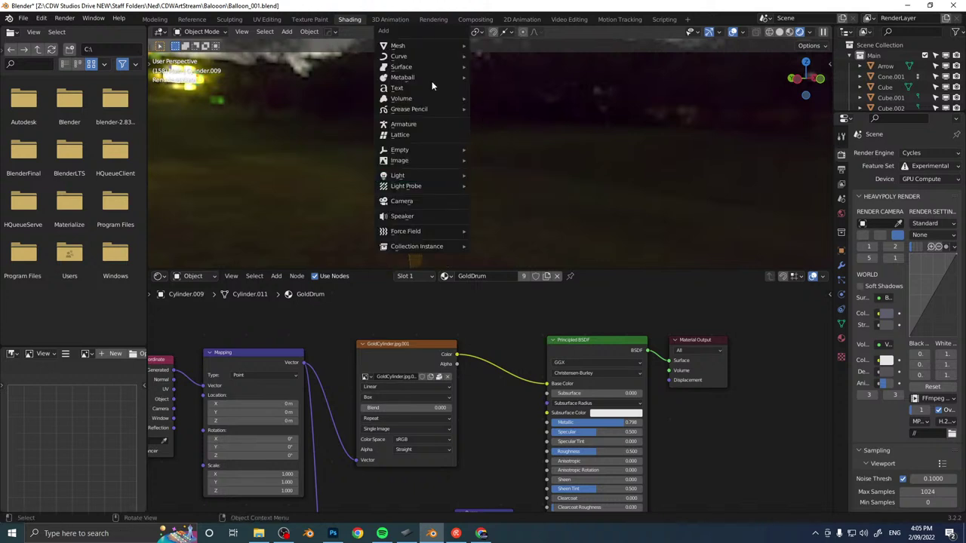
{"action": "mouse_move", "coordinate": [421, 47]}
{"action": "left_click", "coordinate": [486, 130]}
{"action": "key", "text": "g"}
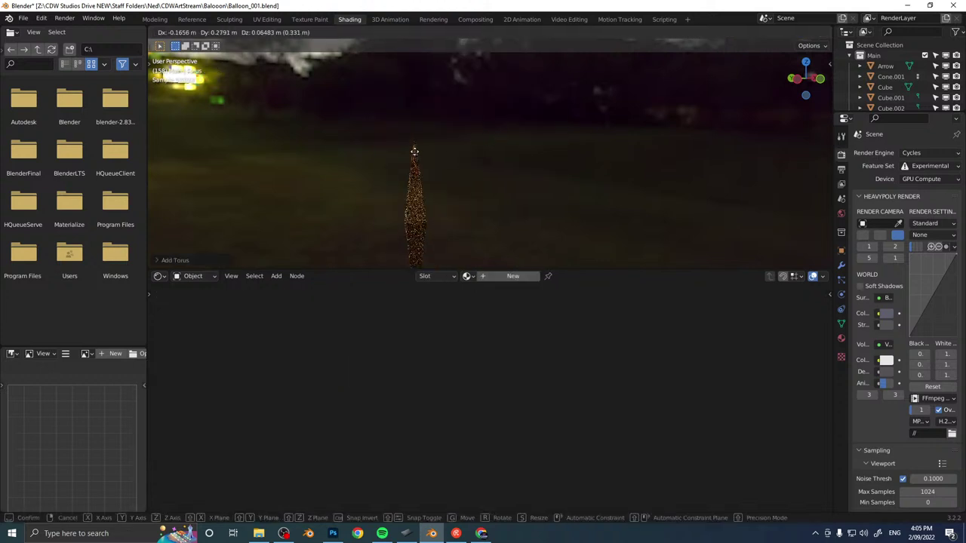
{"action": "key", "text": "z"}
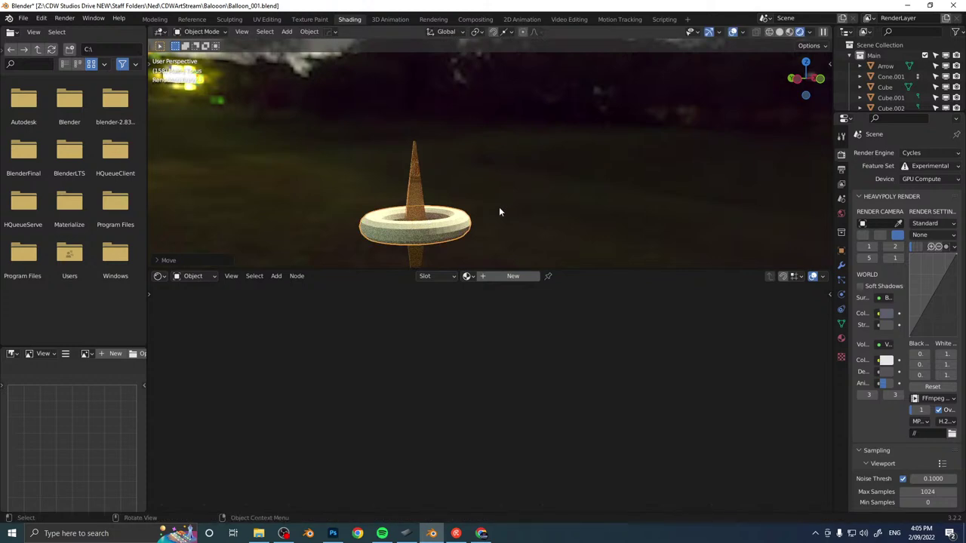
{"action": "left_click", "coordinate": [492, 136]}
{"action": "key", "text": "s"}
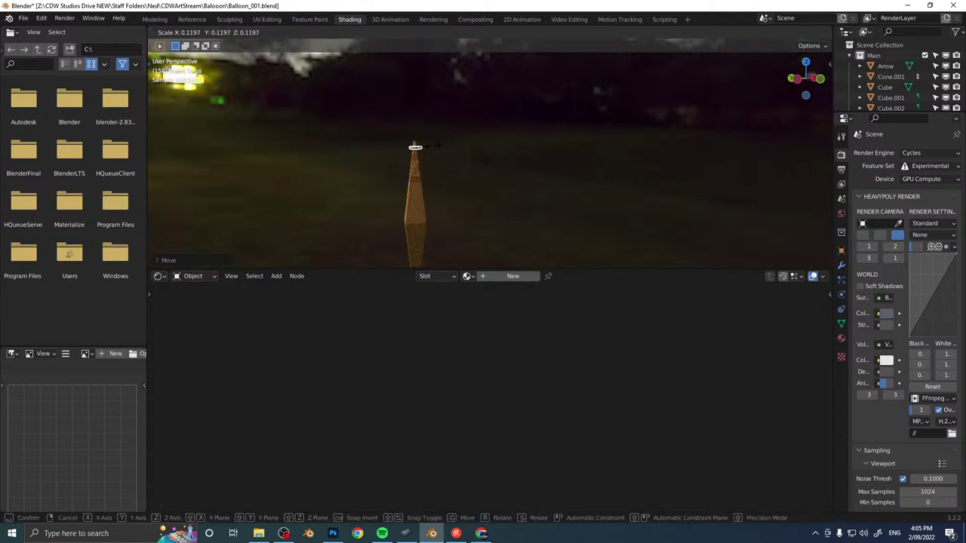
{"action": "left_click", "coordinate": [437, 149]}
Rotate the torus 90 degrees about the Y axis and centre it on the weight's upper tip in side and back views.
{"action": "type", "text": "ry90"}
{"action": "key", "text": "Return"}
{"action": "key", "text": "KP_Decimal"}
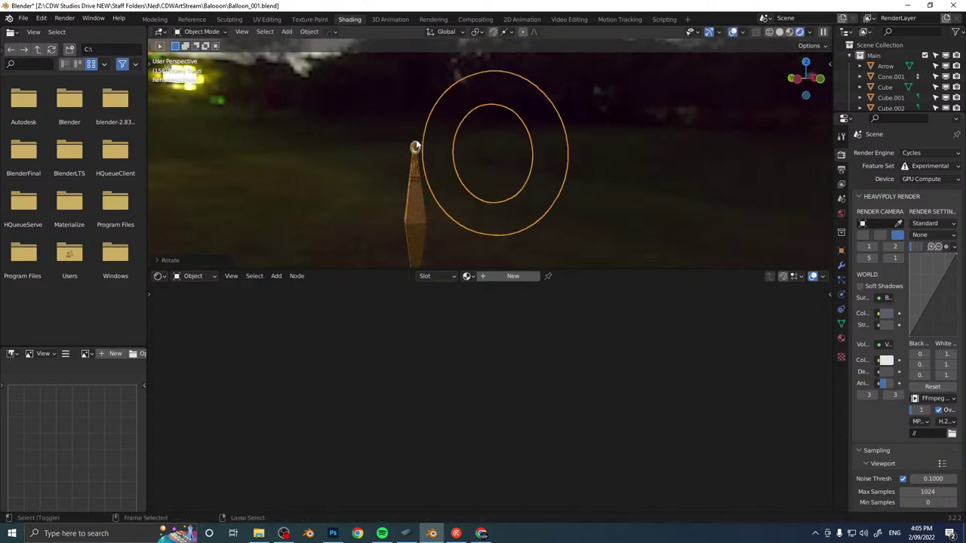
{"action": "mouse_move", "coordinate": [514, 148]}
{"action": "middle_mouse_down"}
{"action": "mouse_move", "coordinate": [549, 147]}
{"action": "mouse_move", "coordinate": [545, 132]}
{"action": "mouse_move", "coordinate": [526, 143]}
{"action": "middle_mouse_up"}
{"action": "scroll", "coordinate": [538, 139], "scroll_direction": "down", "scroll_amount": 8}
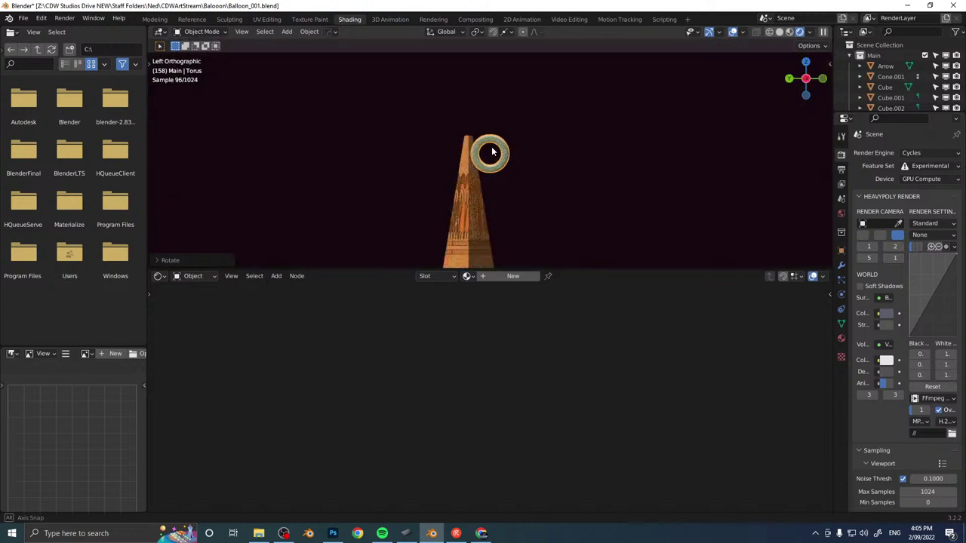
{"action": "key", "text": "g"}
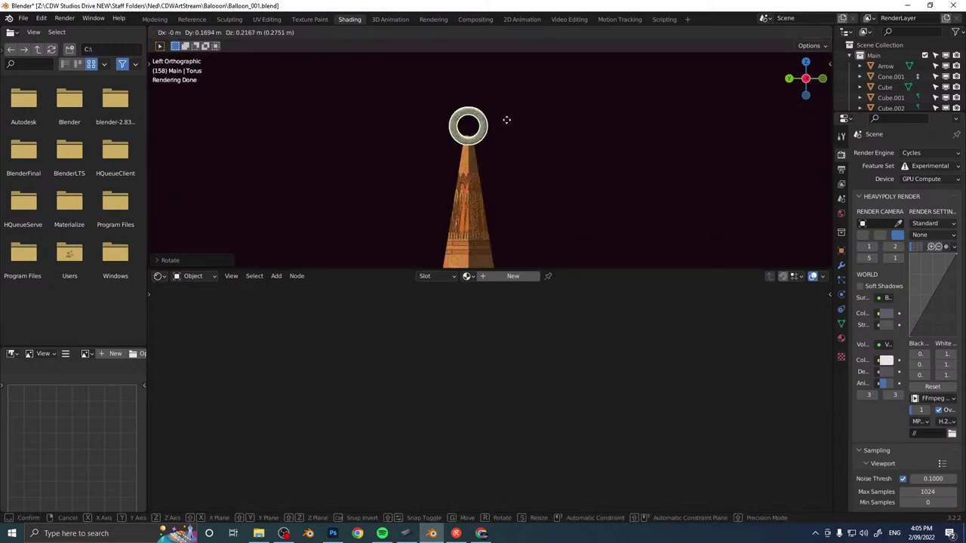
{"action": "left_click", "coordinate": [506, 120]}
{"action": "middle_click_drag", "start_coordinate": [480, 149], "coordinate": [530, 168], "text": "alt"}
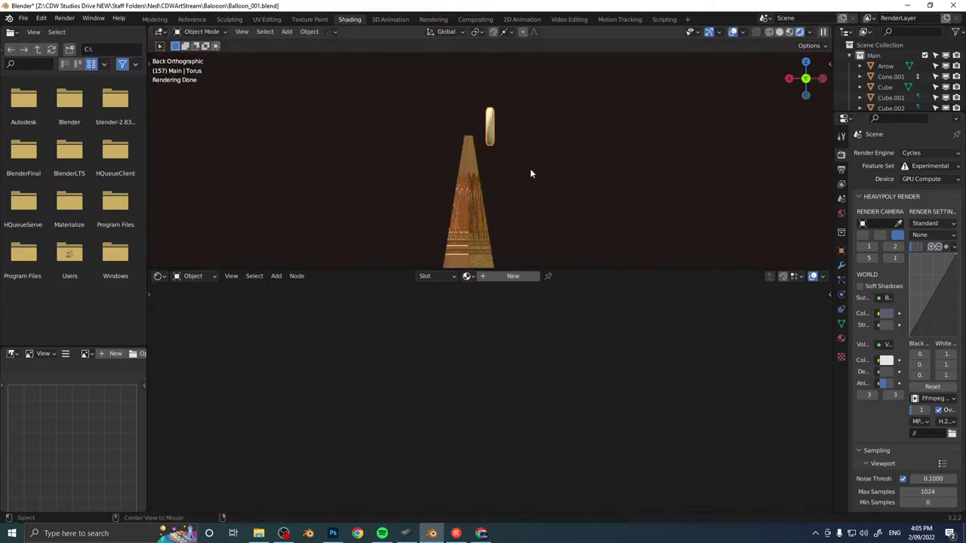
{"action": "key", "text": "g"}
{"action": "key", "text": "x"}
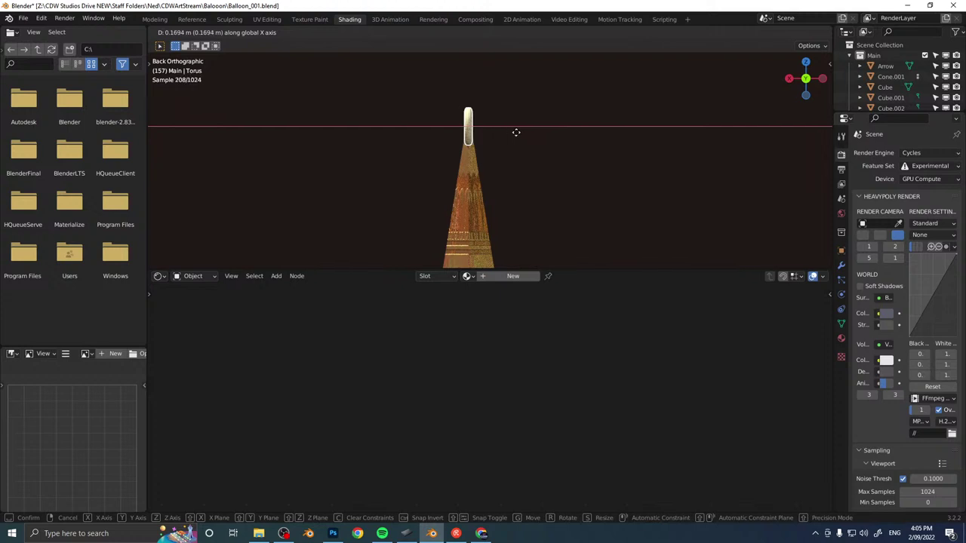
{"action": "left_click", "coordinate": [517, 132]}
Link the hanging weight's GoldDrum material to the torus ring.
{"action": "left_click", "coordinate": [466, 192]}
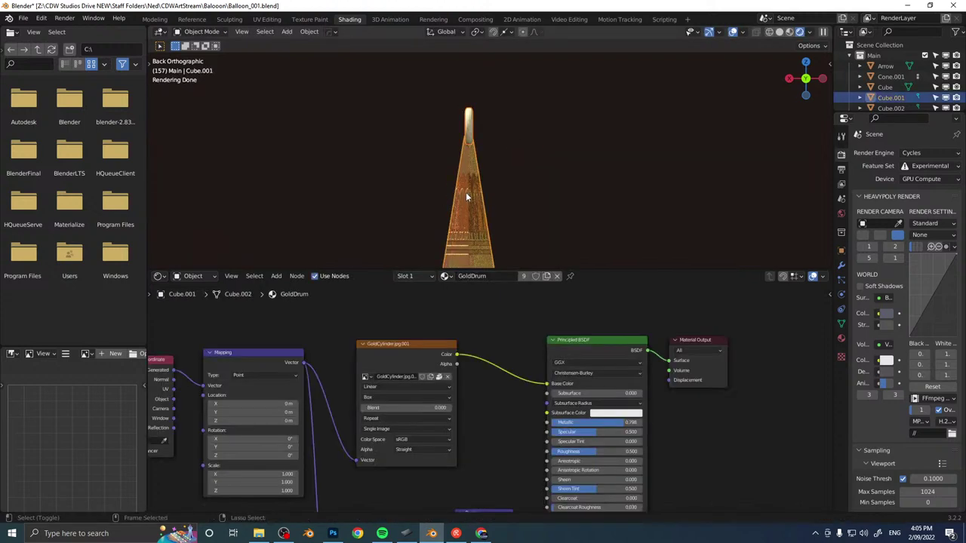
{"action": "key", "text": "ctrl+l"}
{"action": "left_click", "coordinate": [422, 193]}
{"action": "middle_click_drag", "start_coordinate": [605, 154], "coordinate": [547, 185]}
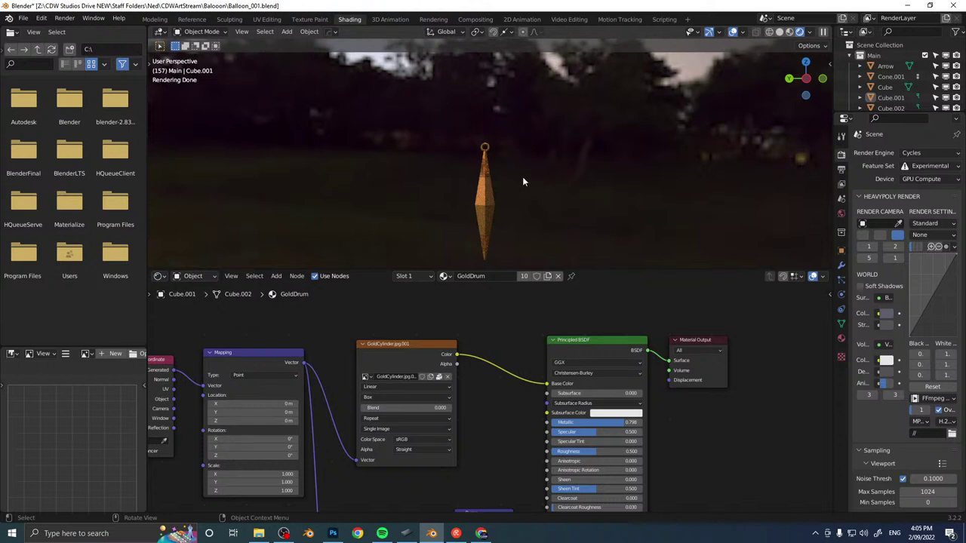
{"action": "scroll", "coordinate": [522, 166], "scroll_direction": "down", "scroll_amount": 3}
{"action": "middle_click_drag", "start_coordinate": [517, 125], "coordinate": [514, 174], "text": "shift"}
{"action": "scroll", "coordinate": [511, 158], "scroll_direction": "down", "scroll_amount": 3}
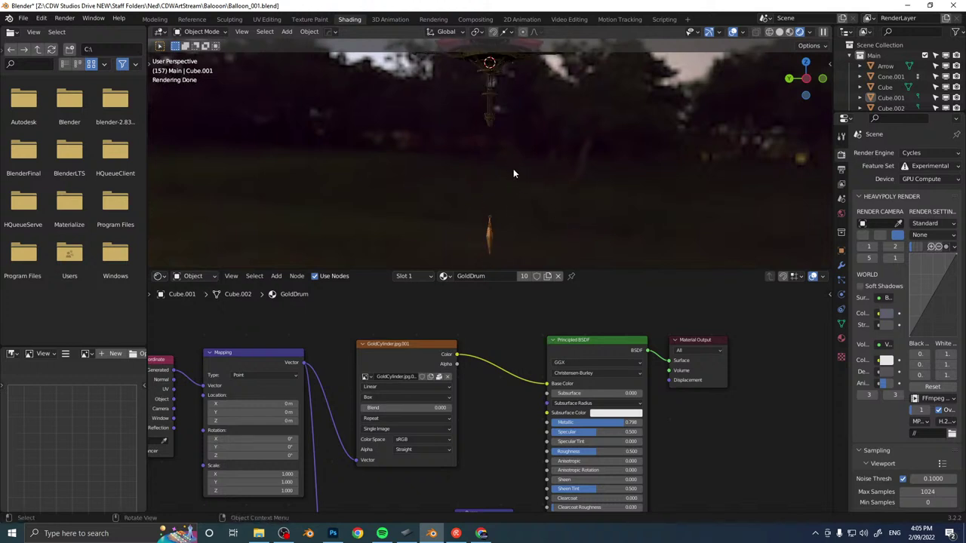
{"action": "mouse_move", "coordinate": [486, 148]}
{"action": "middle_mouse_down"}
{"action": "mouse_move", "coordinate": [504, 132]}
{"action": "mouse_move", "coordinate": [486, 164]}
{"action": "middle_mouse_up"}
{"action": "key", "text": "shift+a"}
{"action": "mouse_move", "coordinate": [486, 167]}
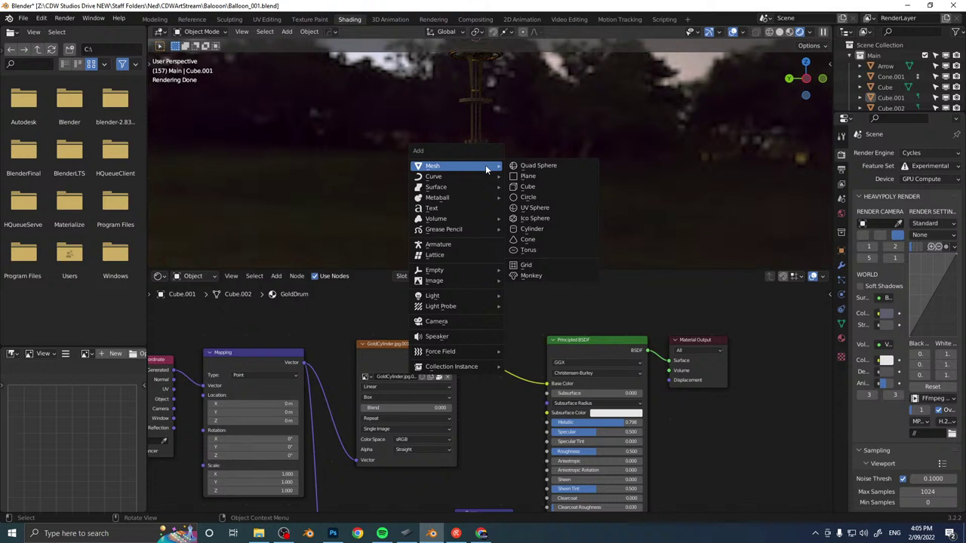
{"action": "key", "text": "Escape"}
Duplicate a vertex from the lower end of the wooden mast mesh and separate it into its own object.
{"action": "left_click", "coordinate": [461, 157]}
{"action": "key", "text": "Tab"}
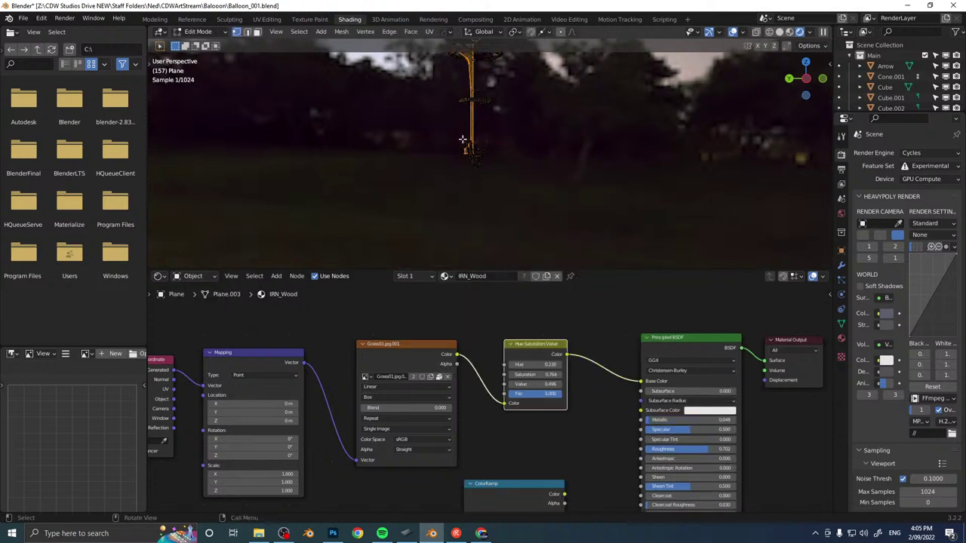
{"action": "key", "text": "shift+d"}
{"action": "left_click", "coordinate": [472, 194]}
{"action": "key", "text": "p"}
Switch to solid shading and align the separated vertex with the centre of the mast's lower tip in front view.
{"action": "middle_click_drag", "start_coordinate": [472, 196], "coordinate": [583, 156]}
{"action": "key", "text": "g"}
{"action": "left_click", "coordinate": [501, 150]}
{"action": "key", "text": "z"}
{"action": "key", "text": "g"}
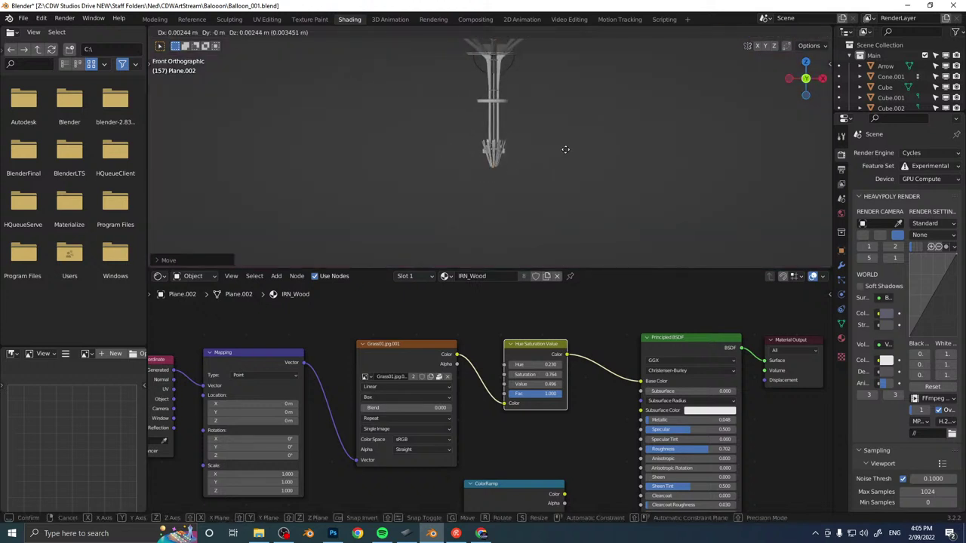
{"action": "key", "text": "x"}
{"action": "key", "text": "z"}
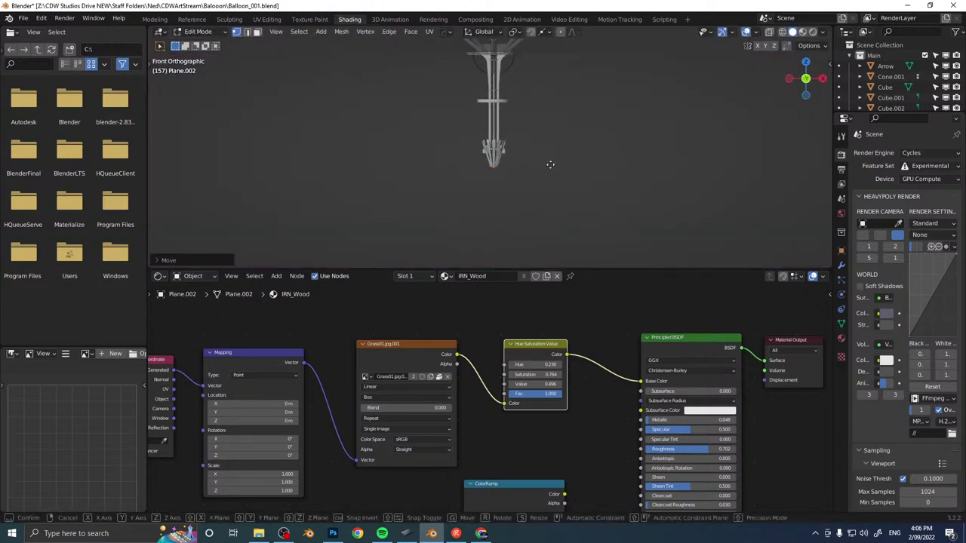
{"action": "left_click", "coordinate": [531, 48]}
Extrude the vertex straight down the Z axis from the mast's tip to the hanging weight as a rope line.
{"action": "key", "text": "shift+d"}
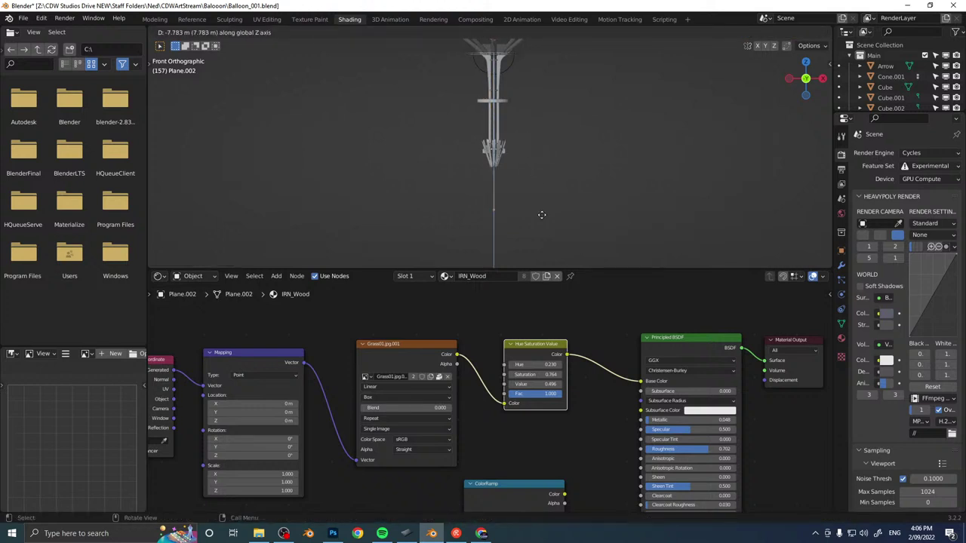
{"action": "left_click", "coordinate": [541, 220]}
{"action": "middle_click_drag", "start_coordinate": [514, 226], "coordinate": [520, 106], "text": "shift"}
{"action": "key", "text": "e"}
{"action": "key", "text": "z"}
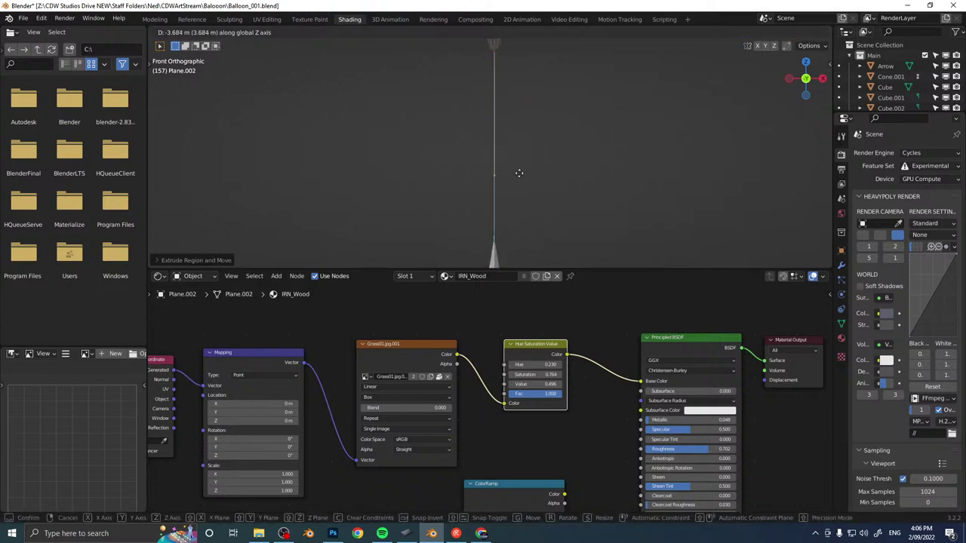
{"action": "left_click", "coordinate": [517, 222]}
Move the rope line's lower end to the top of the torus ring and extrude a loop of vertices around it.
{"action": "key", "text": "KP_Decimal"}
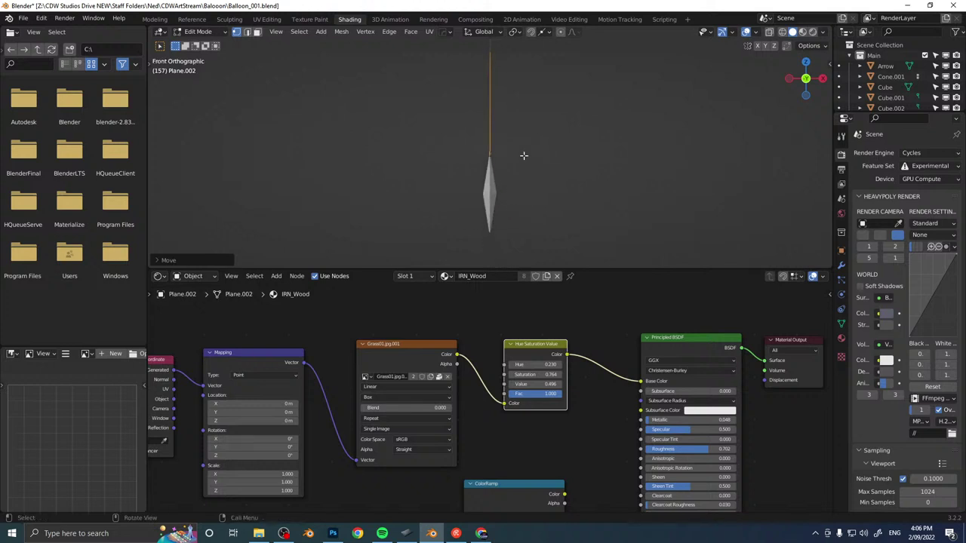
{"action": "middle_click_drag", "start_coordinate": [522, 148], "coordinate": [509, 90]}
{"action": "scroll", "coordinate": [537, 162], "scroll_direction": "up", "scroll_amount": 5}
{"action": "key", "text": "g"}
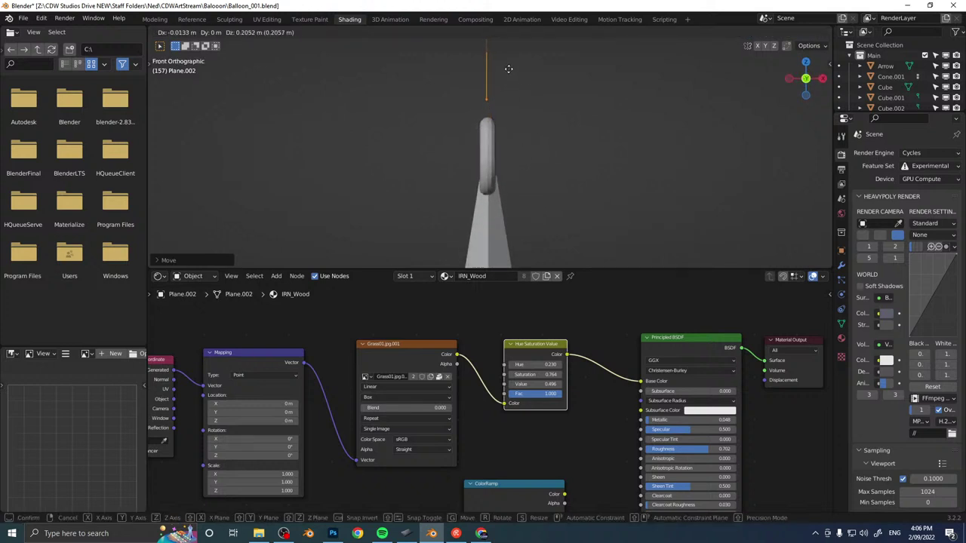
{"action": "left_click", "coordinate": [511, 81]}
{"action": "left_click", "coordinate": [498, 115]}
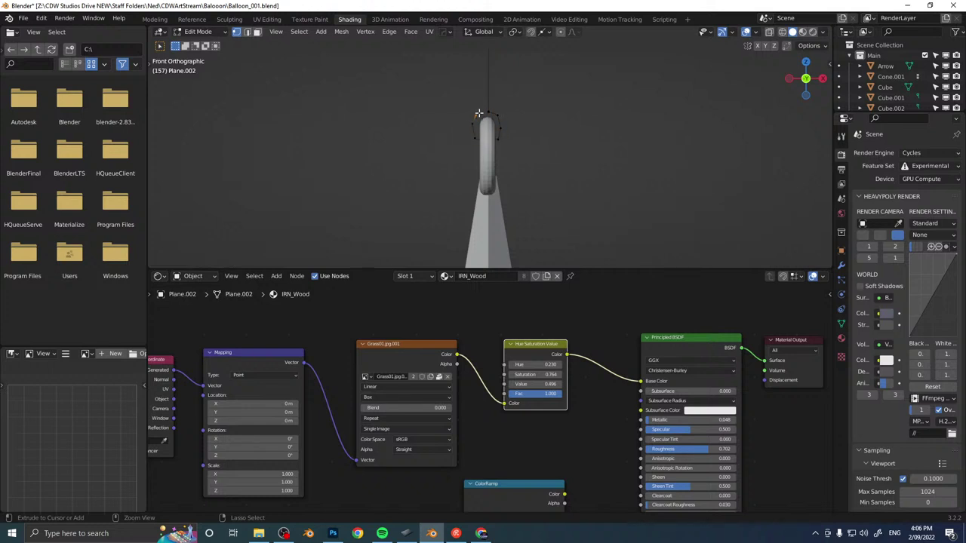
Shift the loop's end vertex sideways in depth and extrude more of the rope knot over the ring's top.
{"action": "middle_click_drag", "start_coordinate": [484, 111], "coordinate": [584, 114]}
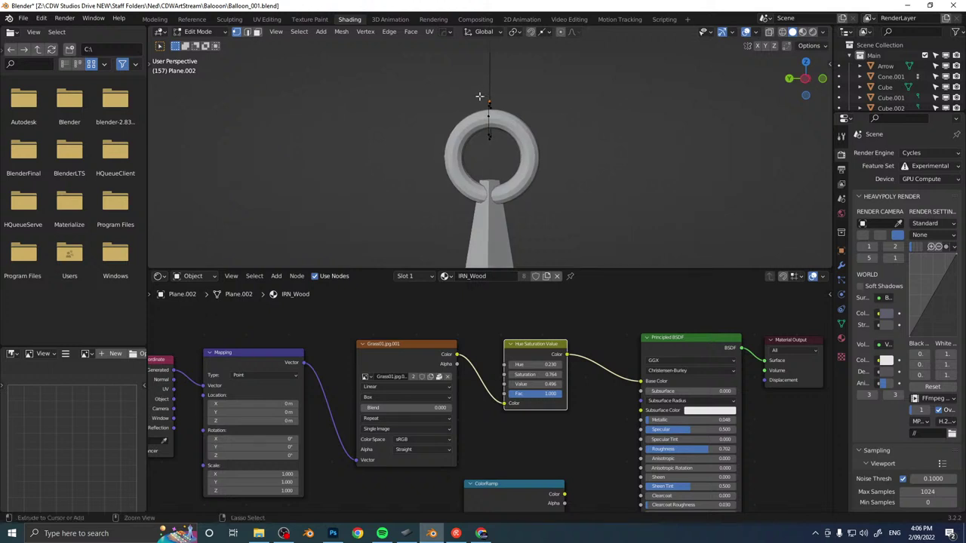
{"action": "key", "text": "g"}
{"action": "left_click", "coordinate": [522, 99]}
{"action": "middle_click_drag", "start_coordinate": [521, 100], "coordinate": [524, 158]}
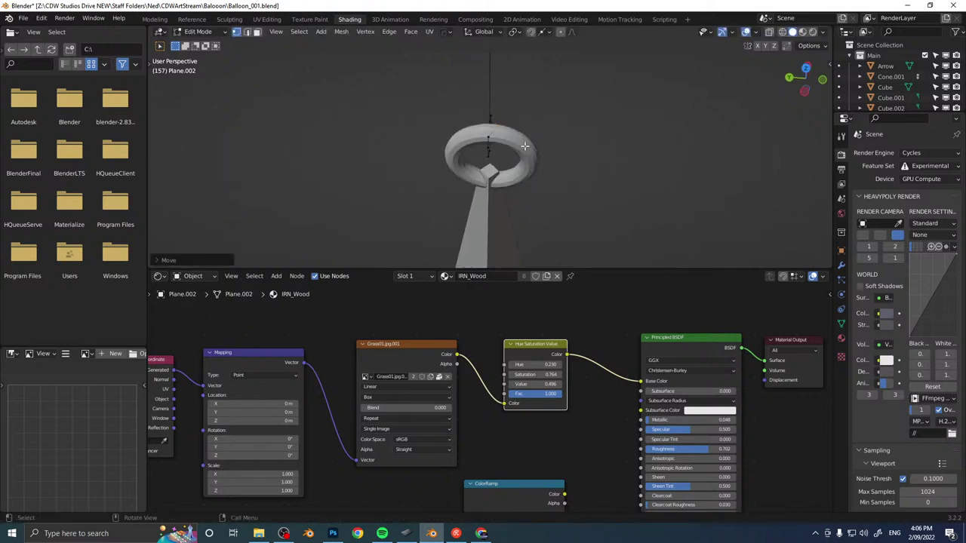
{"action": "key", "text": "e"}
{"action": "left_click", "coordinate": [506, 105]}
{"action": "key", "text": "g"}
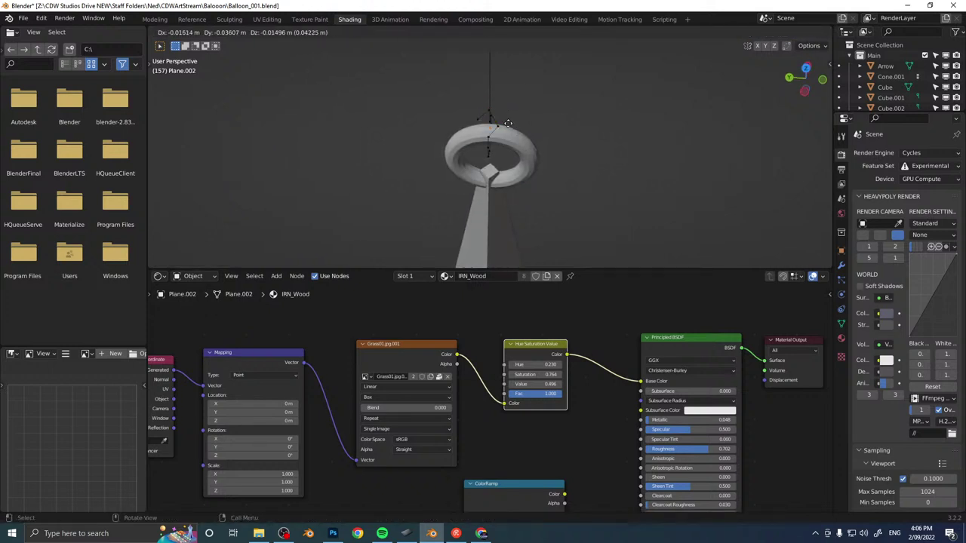
{"action": "left_click", "coordinate": [509, 125]}
Reposition the knot's end vertex against the ring and extrude one more segment outward as a loose rope end.
{"action": "middle_click_drag", "start_coordinate": [509, 124], "coordinate": [487, 102]}
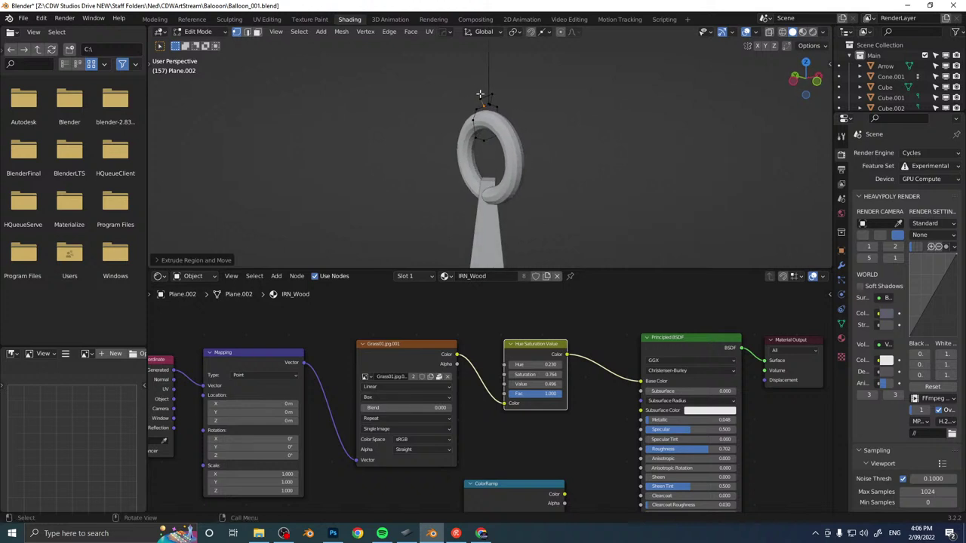
{"action": "key", "text": "g"}
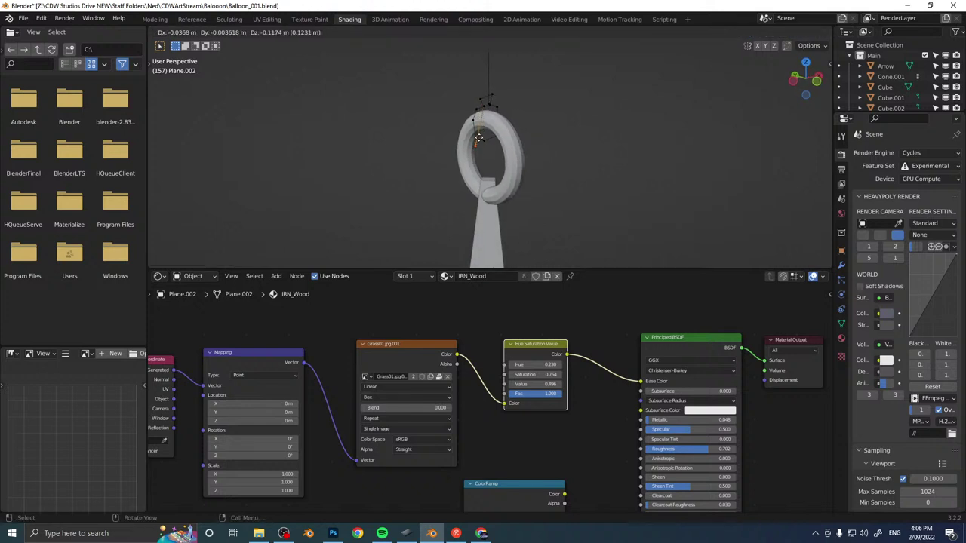
{"action": "left_click", "coordinate": [483, 114]}
{"action": "middle_click_drag", "start_coordinate": [484, 115], "coordinate": [463, 112]}
{"action": "key", "text": "e"}
{"action": "left_click", "coordinate": [461, 121]}
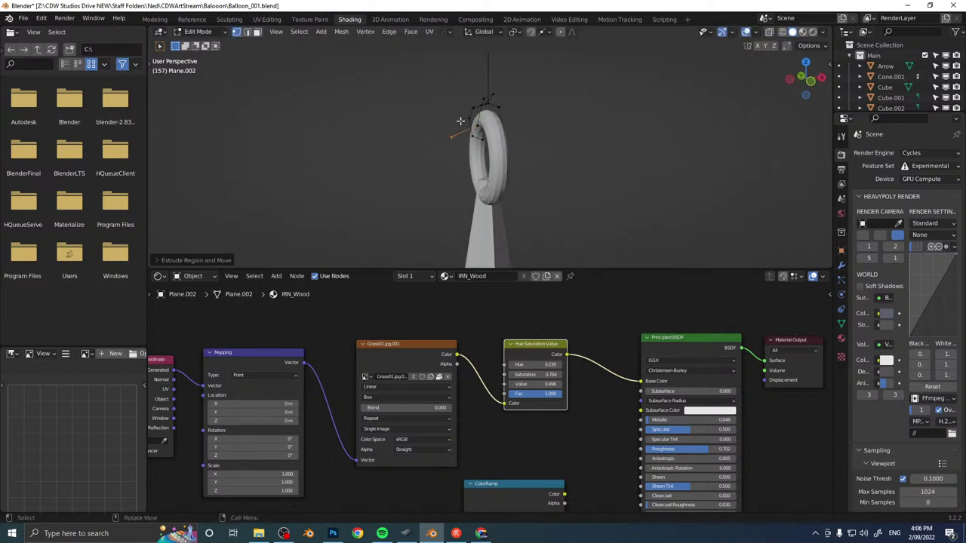
Try to convert the linked rope line into a Quick Pipe and slim it with Shrink/Fatten.
{"action": "scroll", "coordinate": [530, 99], "scroll_direction": "down", "scroll_amount": 6}
{"action": "middle_click_drag", "start_coordinate": [527, 104], "coordinate": [492, 225], "text": "shift"}
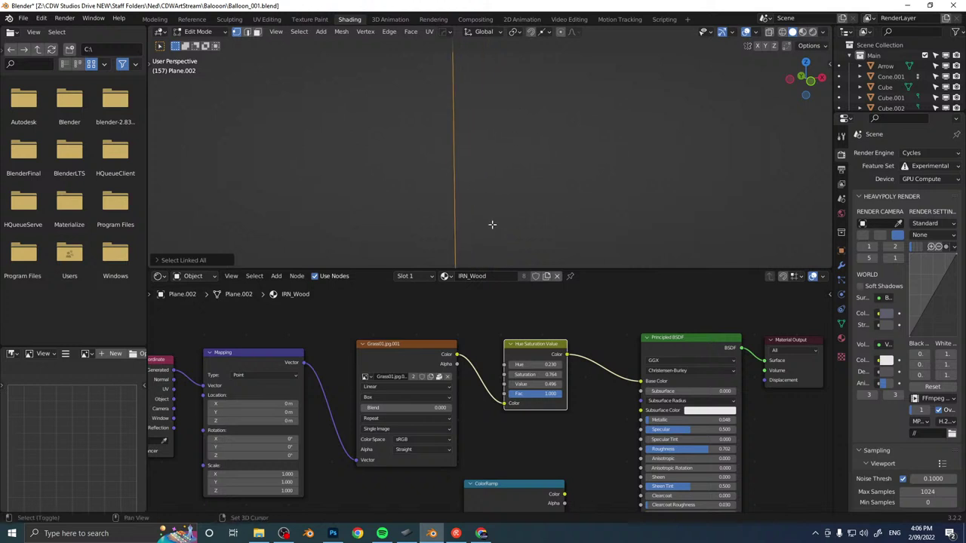
{"action": "middle_click_drag", "start_coordinate": [490, 178], "coordinate": [452, 169]}
{"action": "scroll", "coordinate": [453, 169], "scroll_direction": "down", "scroll_amount": 2}
{"action": "key", "text": "shift+space"}
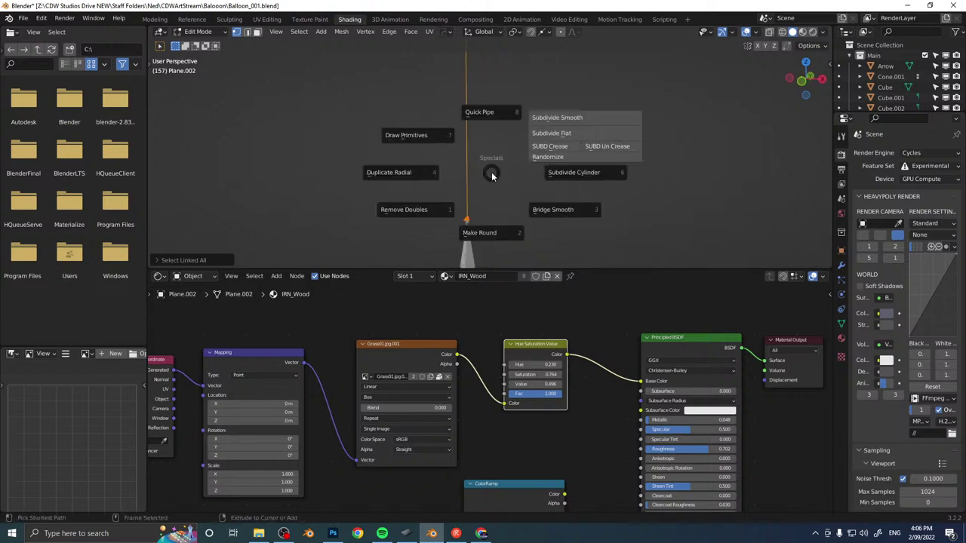
{"action": "left_click", "coordinate": [486, 122]}
{"action": "key", "text": "ctrl+space"}
{"action": "left_click", "coordinate": [559, 140]}
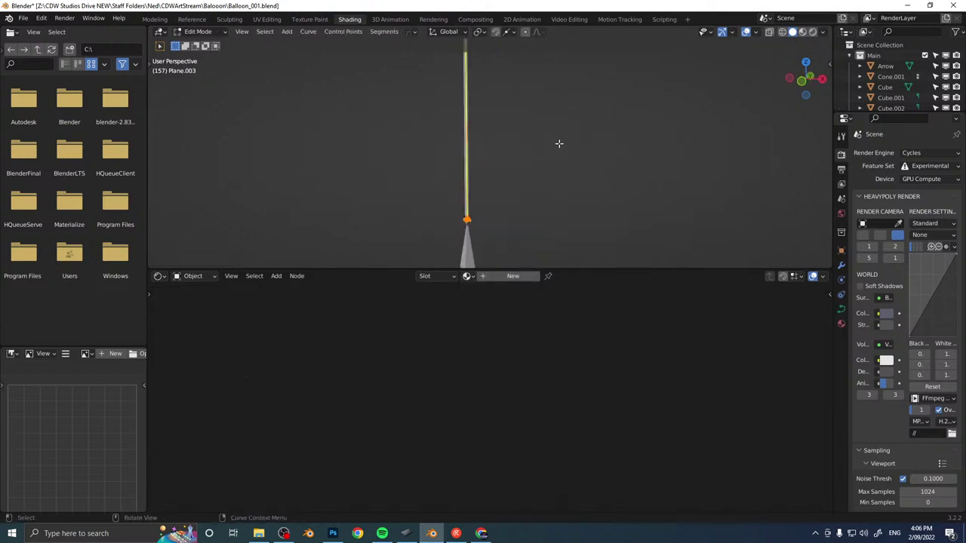
{"action": "key", "text": "alt+s"}
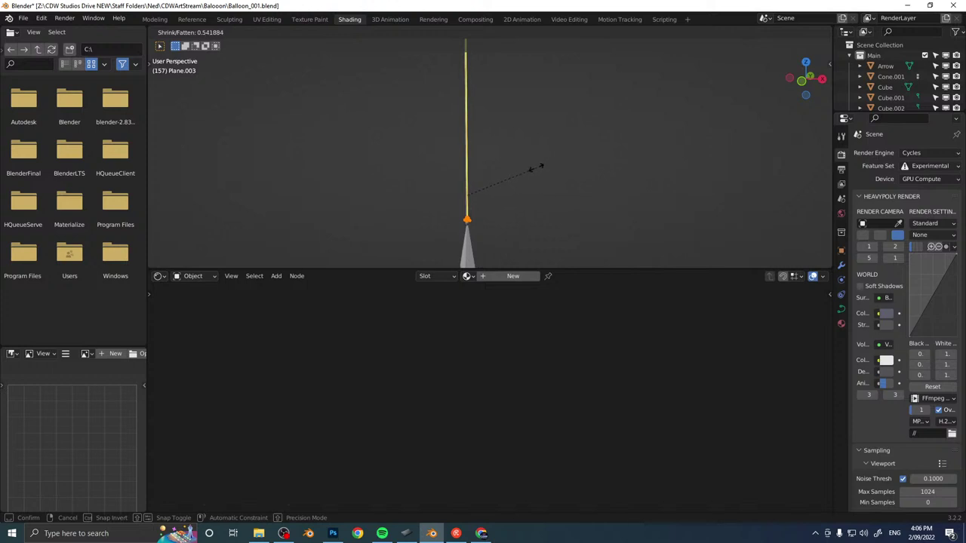
{"action": "left_click", "coordinate": [536, 168]}
Inspect the pipe's knot around the ring and its modifiers, and delete the pipe object.
{"action": "scroll", "coordinate": [529, 181], "scroll_direction": "up", "scroll_amount": 3}
{"action": "middle_click_drag", "start_coordinate": [513, 202], "coordinate": [474, 158], "text": "shift"}
{"action": "left_click", "coordinate": [545, 146]}
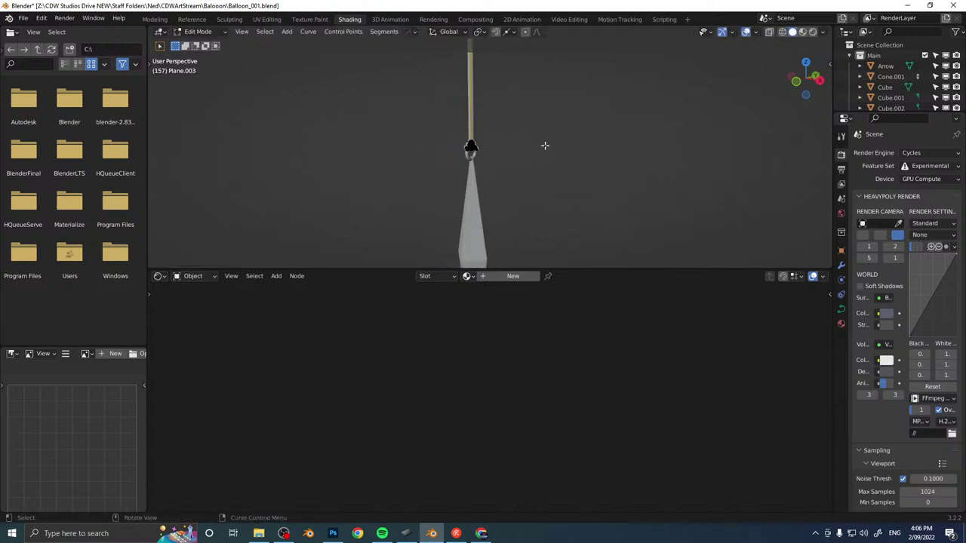
{"action": "key", "text": "Tab"}
{"action": "middle_click_drag", "start_coordinate": [528, 209], "coordinate": [492, 129]}
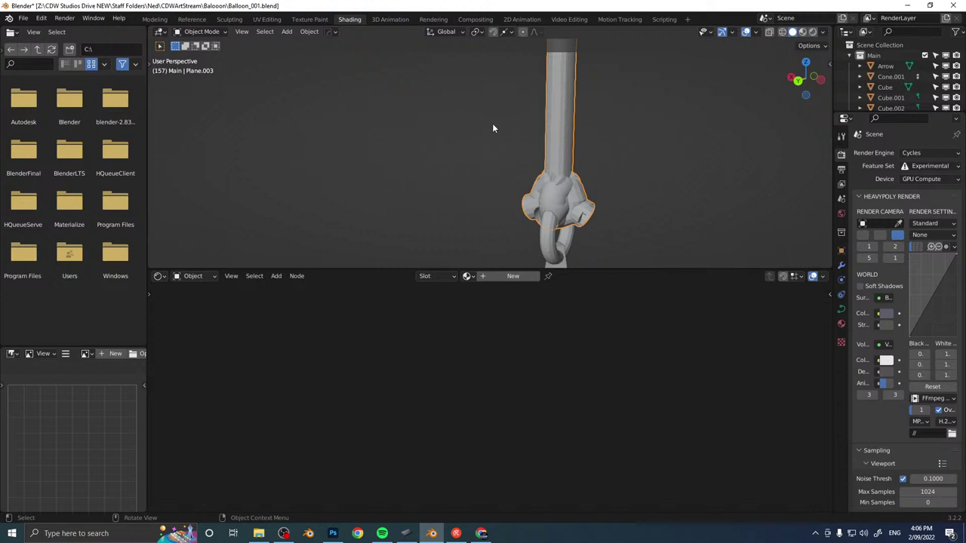
{"action": "left_click", "coordinate": [842, 265]}
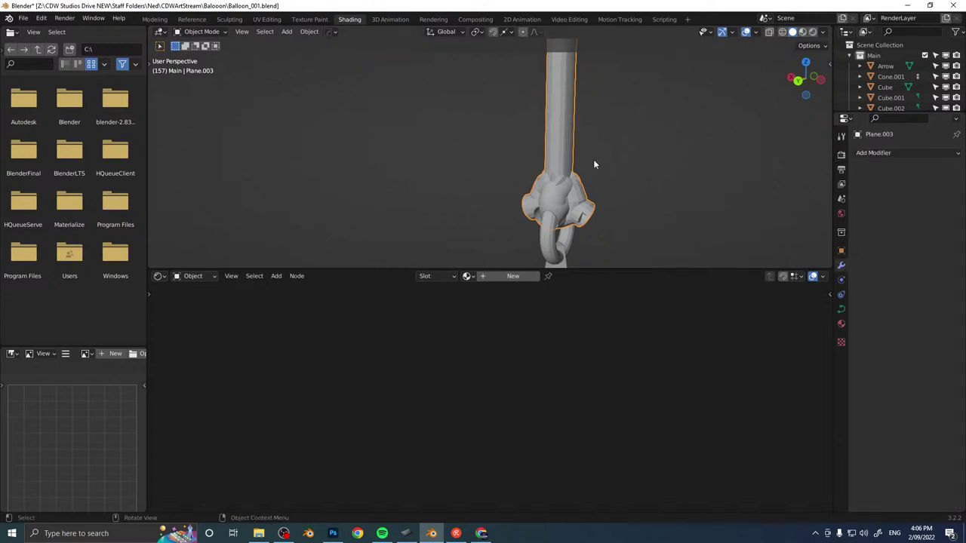
{"action": "middle_click_drag", "start_coordinate": [594, 163], "coordinate": [540, 144]}
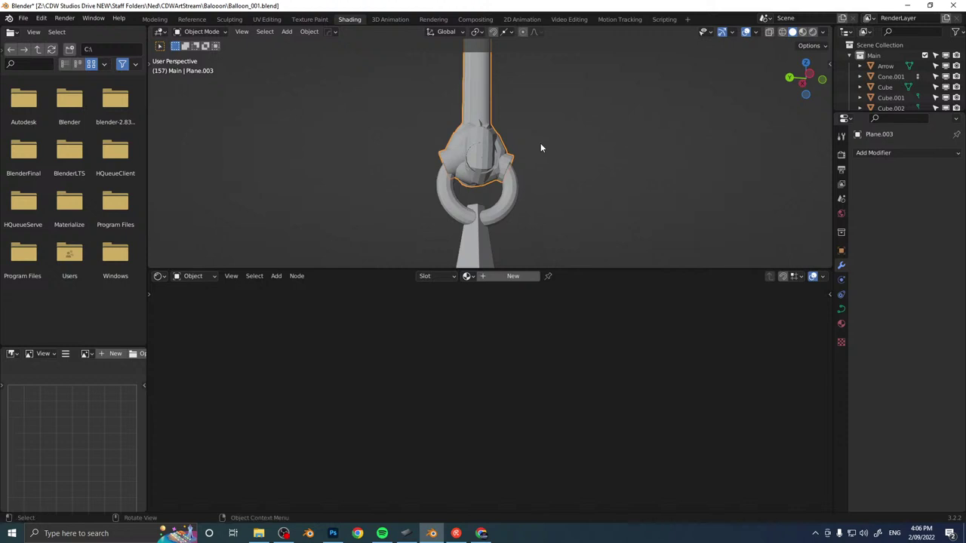
{"action": "key", "text": "Delete"}
Select the original rope line and remove its Radial Array and remaining modifier.
{"action": "left_click", "coordinate": [474, 134]}
{"action": "left_click", "coordinate": [934, 195]}
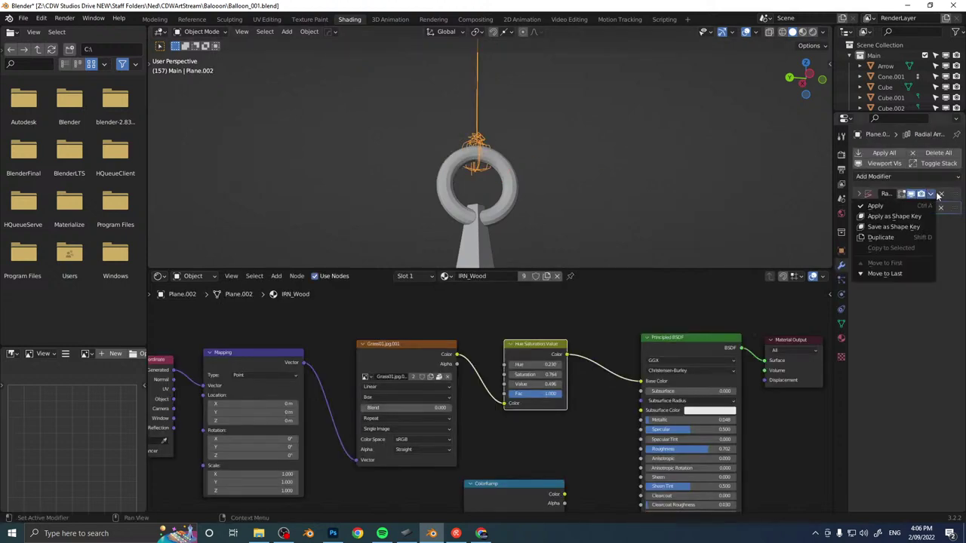
{"action": "left_click", "coordinate": [941, 195]}
{"action": "left_click", "coordinate": [941, 195]}
{"action": "left_click", "coordinate": [942, 195]}
{"action": "middle_click_drag", "start_coordinate": [602, 137], "coordinate": [520, 163]}
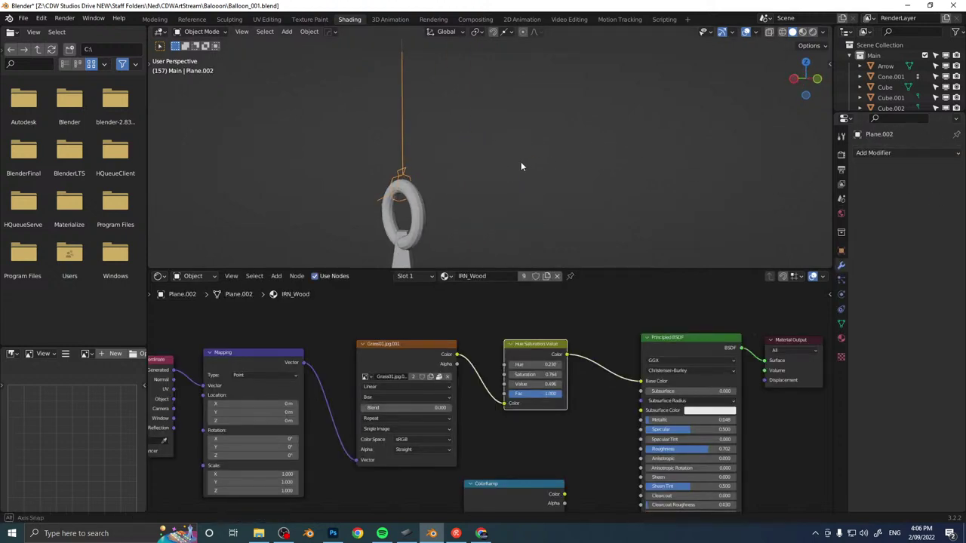
Convert the entire rope line into a Quick Pipe and shrink its thickness to a thin rope.
{"action": "key", "text": "Tab"}
{"action": "key", "text": "a"}
{"action": "key", "text": "shift+space"}
{"action": "left_click", "coordinate": [504, 79]}
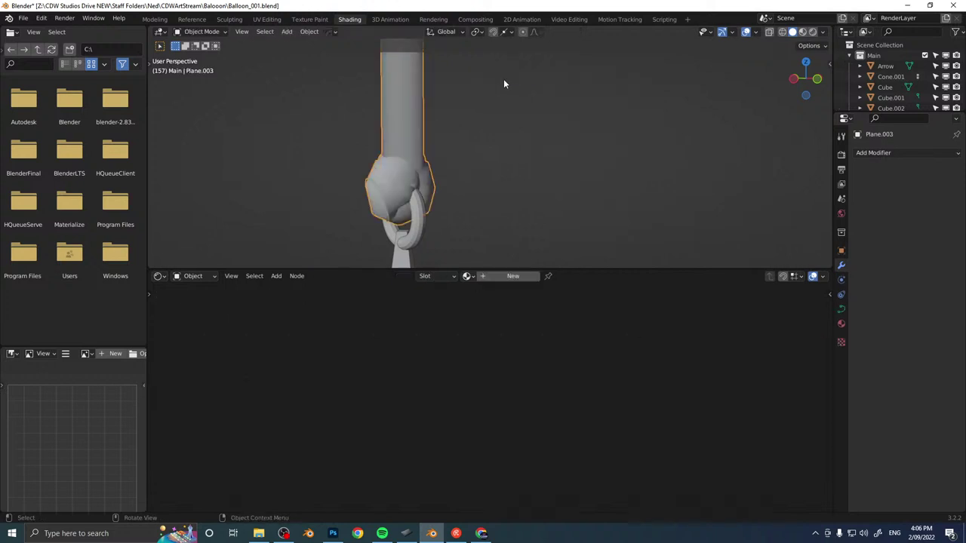
{"action": "key", "text": "Tab"}
{"action": "left_click", "coordinate": [440, 85]}
{"action": "key", "text": "alt+s"}
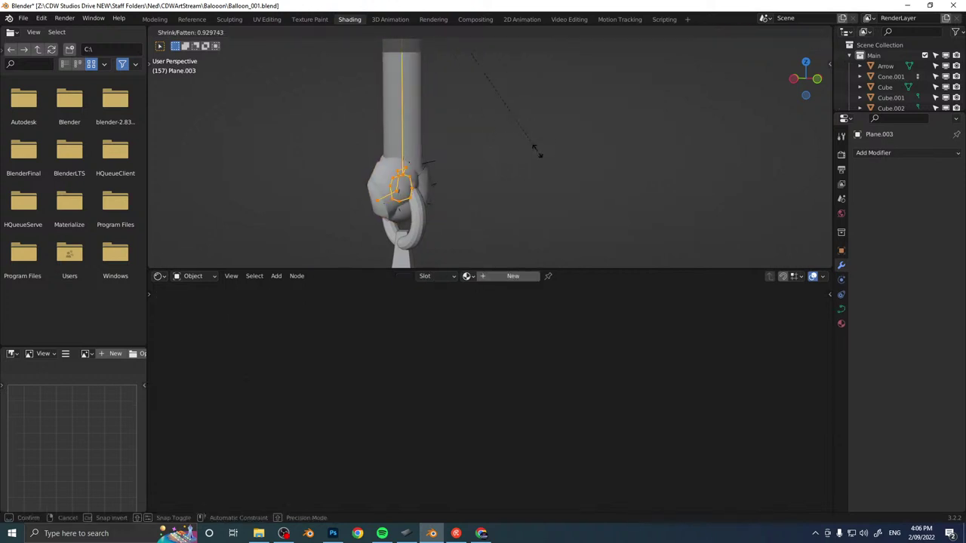
{"action": "left_click", "coordinate": [502, 113]}
{"action": "middle_click_drag", "start_coordinate": [511, 120], "coordinate": [376, 149]}
{"action": "scroll", "coordinate": [514, 151], "scroll_direction": "down", "scroll_amount": 5}
{"action": "middle_click_drag", "start_coordinate": [549, 153], "coordinate": [537, 91], "text": "shift"}
{"action": "key", "text": "Tab"}
Switch to rendered shading and link the balloon sphere's marble_Citadel_01 material to the rope pipe.
{"action": "scroll", "coordinate": [530, 204], "scroll_direction": "down", "scroll_amount": 4}
{"action": "scroll", "coordinate": [530, 183], "scroll_direction": "down", "scroll_amount": 4}
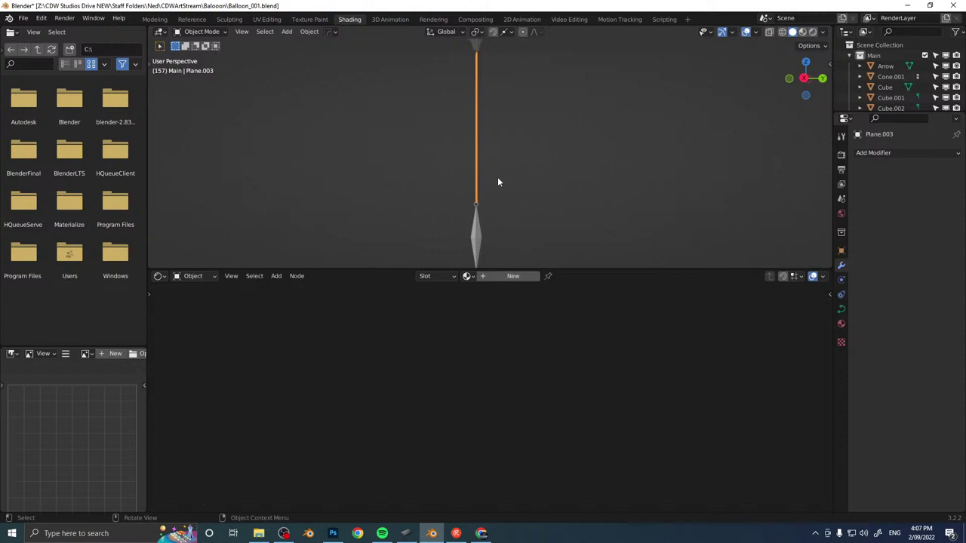
{"action": "mouse_move", "coordinate": [524, 157]}
{"action": "middle_mouse_down", "text": "shift"}
{"action": "mouse_move", "coordinate": [518, 142]}
{"action": "mouse_move", "coordinate": [493, 152]}
{"action": "middle_mouse_up", "text": "shift"}
{"action": "key", "text": "z"}
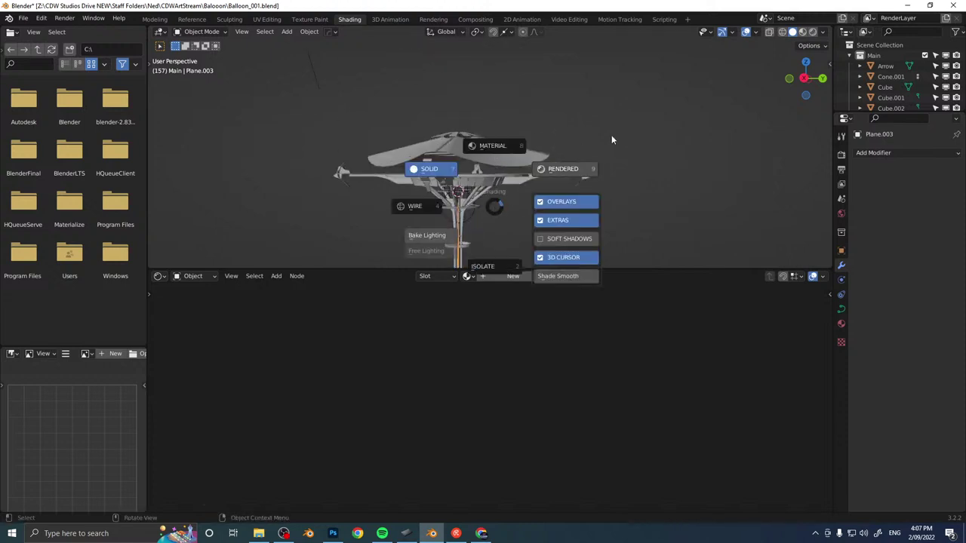
{"action": "left_click", "coordinate": [610, 141]}
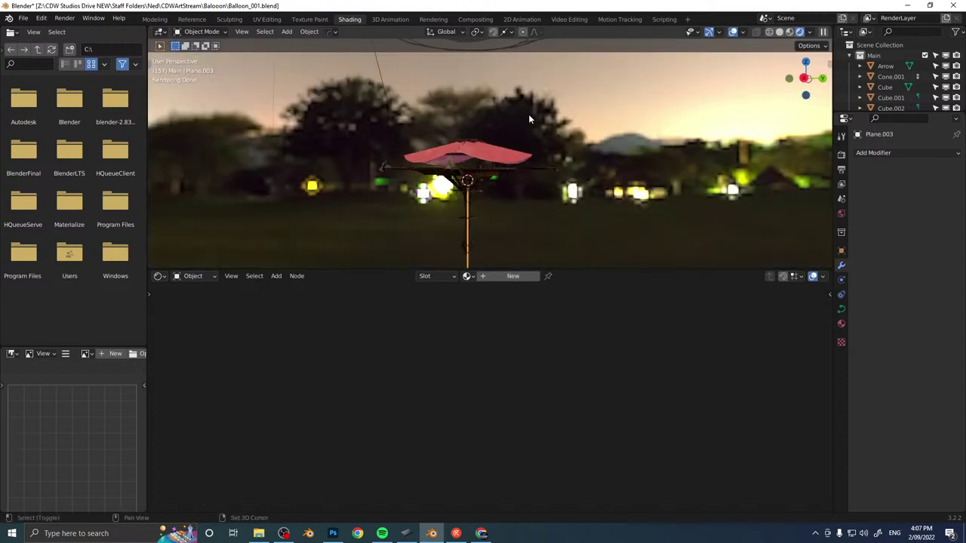
{"action": "scroll", "coordinate": [491, 106], "scroll_direction": "up", "scroll_amount": 3, "text": "shift"}
{"action": "left_click", "coordinate": [496, 70], "text": "shift"}
{"action": "key", "text": "ctrl+l"}
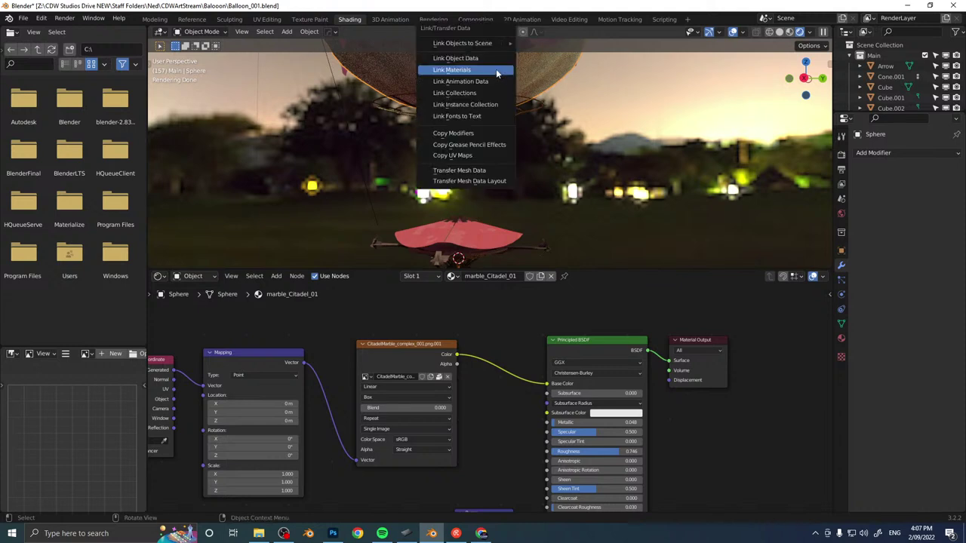
{"action": "left_click", "coordinate": [496, 69]}
Duplicate the vertex at a lower tip of the balloon's red drape, separate it into its own object, and remove its Solidify modifier.
{"action": "scroll", "coordinate": [587, 210], "scroll_direction": "down", "scroll_amount": 5, "text": "shift"}
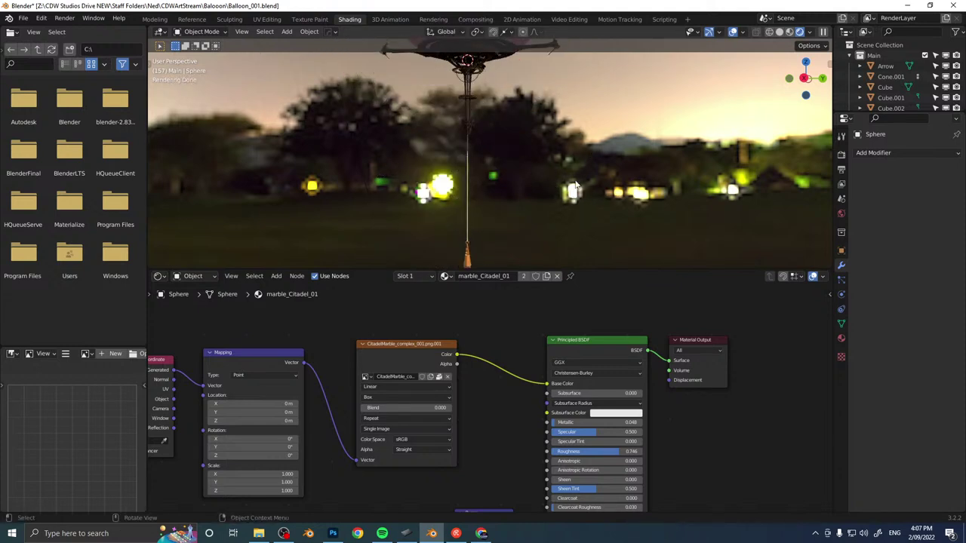
{"action": "middle_click_drag", "start_coordinate": [553, 125], "coordinate": [539, 176]}
{"action": "middle_click_drag", "start_coordinate": [600, 146], "coordinate": [562, 117]}
{"action": "left_click", "coordinate": [586, 122]}
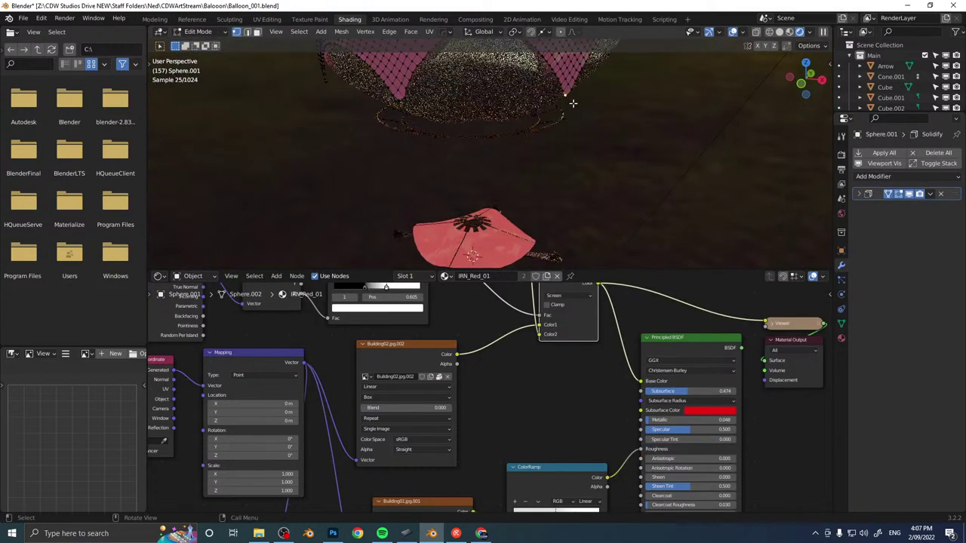
{"action": "key", "text": "g"}
{"action": "right_click", "coordinate": [575, 108]}
{"action": "key", "text": "shift+d"}
{"action": "right_click", "coordinate": [585, 110]}
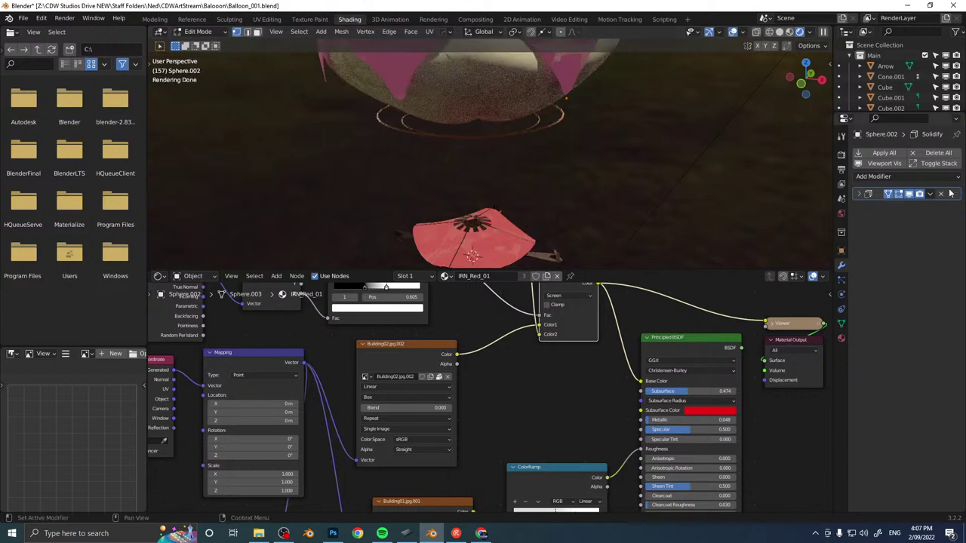
{"action": "left_click", "coordinate": [942, 195]}
{"action": "key", "text": "Tab"}
Adjust the separated vertex at the drape's tip and extrude it down toward the ring frame beneath the balloon.
{"action": "middle_click_drag", "start_coordinate": [583, 141], "coordinate": [531, 163]}
{"action": "key", "text": "g"}
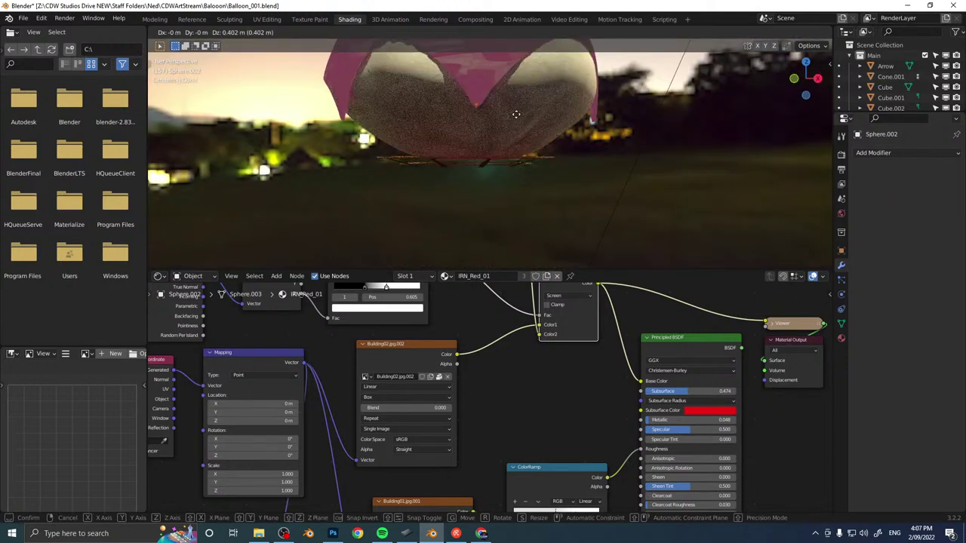
{"action": "left_click", "coordinate": [527, 134]}
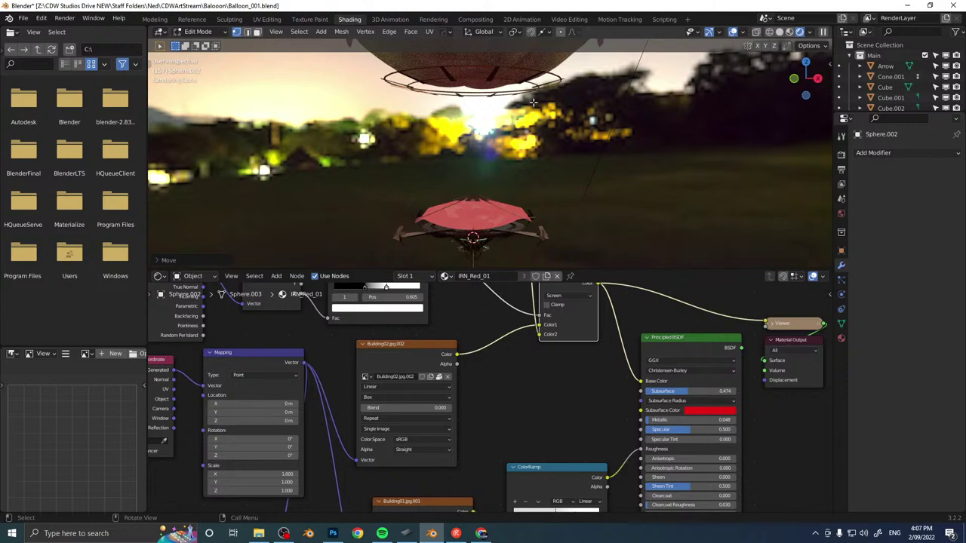
{"action": "middle_click_drag", "start_coordinate": [533, 101], "coordinate": [465, 178]}
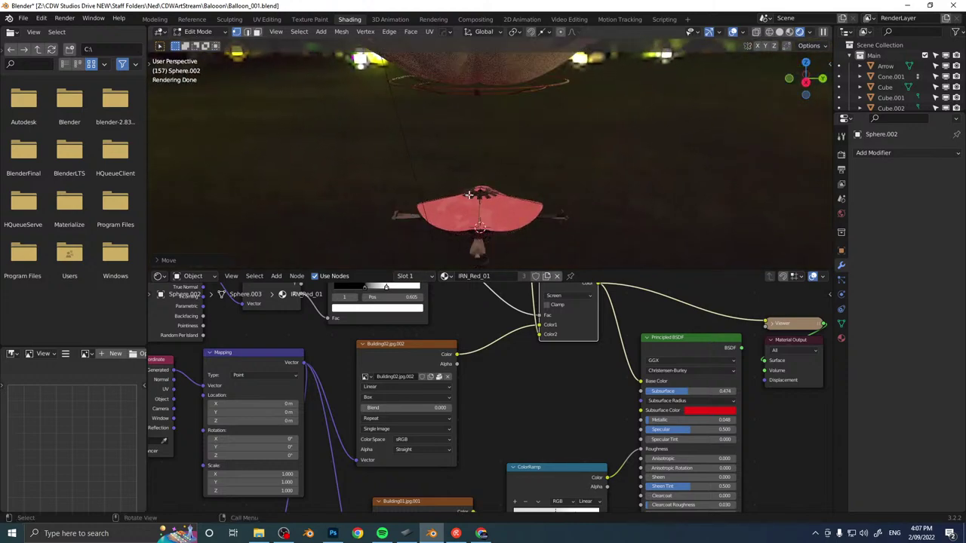
{"action": "middle_click_drag", "start_coordinate": [450, 146], "coordinate": [513, 157]}
{"action": "key", "text": "e"}
{"action": "key", "text": "z"}
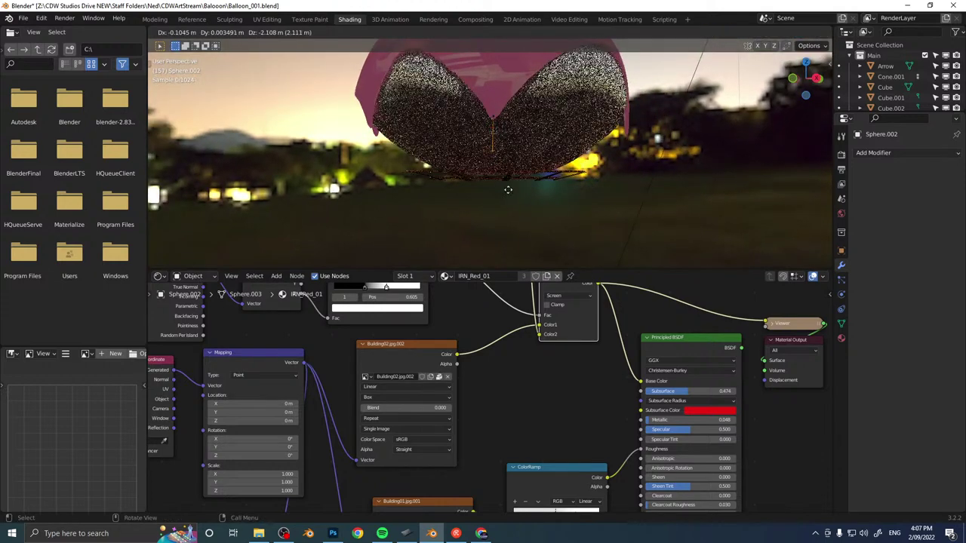
{"action": "left_click", "coordinate": [509, 202]}
In solid shading, move the new line's lower end onto the ring frame below the balloon, and set snapping to Face.
{"action": "scroll", "coordinate": [508, 189], "scroll_direction": "up", "scroll_amount": 5}
{"action": "key", "text": "z"}
{"action": "middle_click_drag", "start_coordinate": [534, 175], "coordinate": [499, 163]}
{"action": "key", "text": "g"}
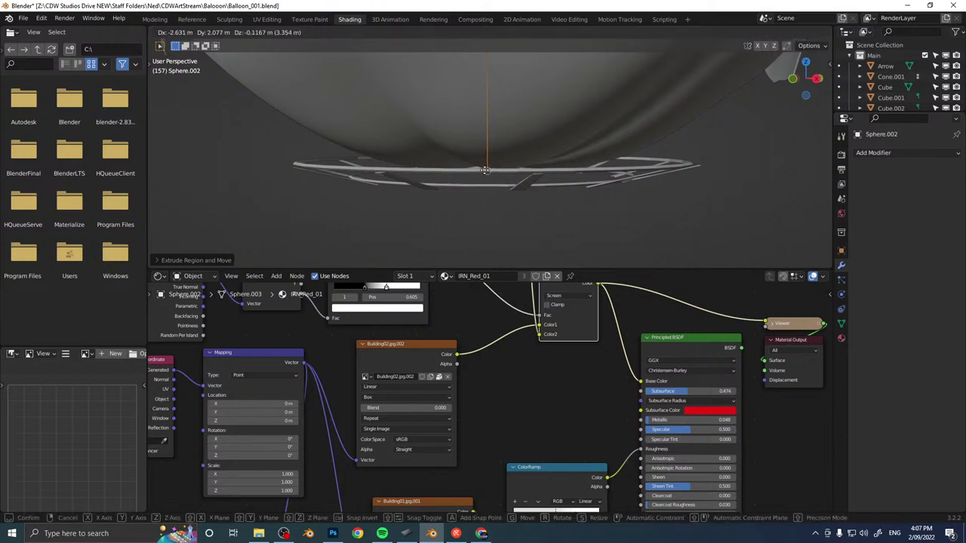
{"action": "left_click", "coordinate": [484, 170]}
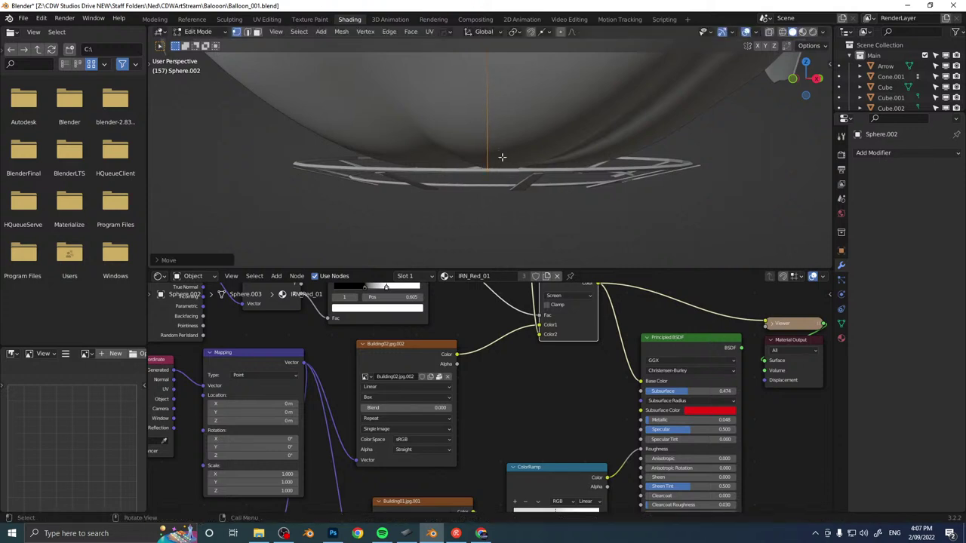
{"action": "left_click", "coordinate": [547, 33]}
{"action": "left_click", "coordinate": [518, 98]}
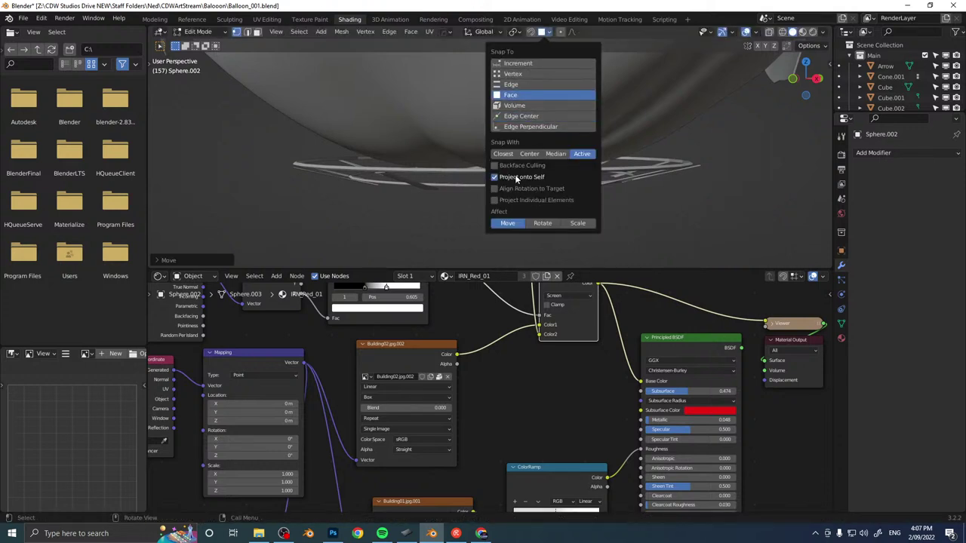
Snap the line's lower end onto the ring frame, and add a second line from another drape tip down to the ring.
{"action": "key", "text": "g"}
{"action": "left_click", "coordinate": [487, 170]}
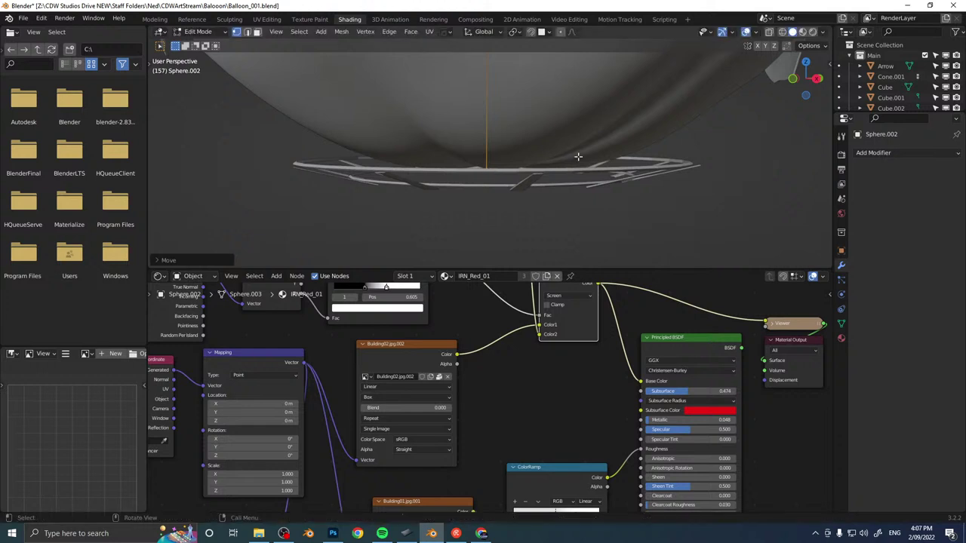
{"action": "middle_click_drag", "start_coordinate": [578, 155], "coordinate": [483, 123]}
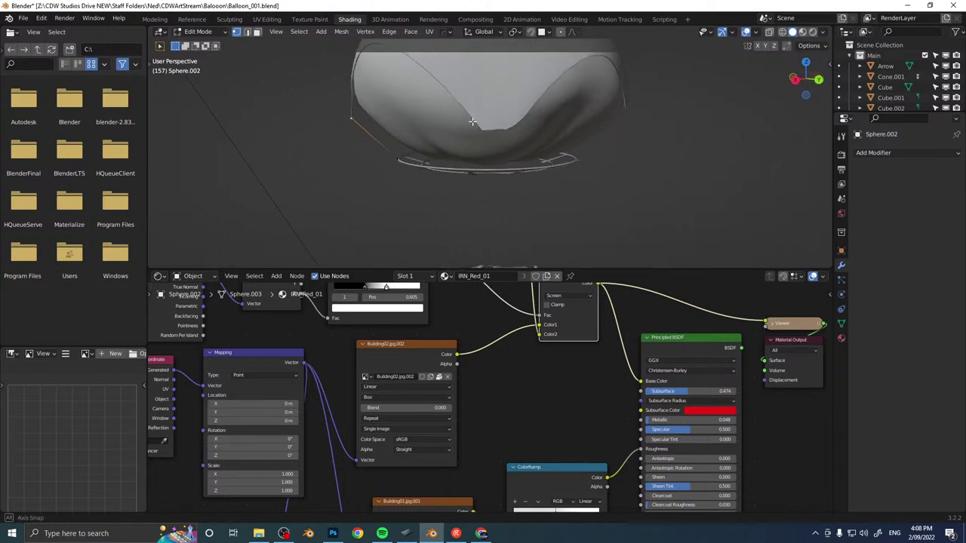
{"action": "key", "text": "g"}
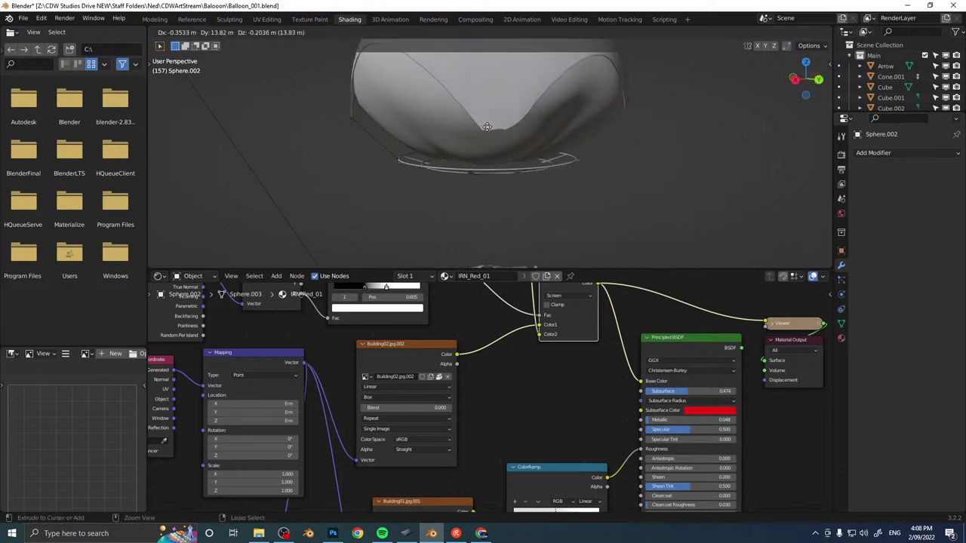
{"action": "left_click", "coordinate": [485, 126]}
{"action": "key", "text": "g"}
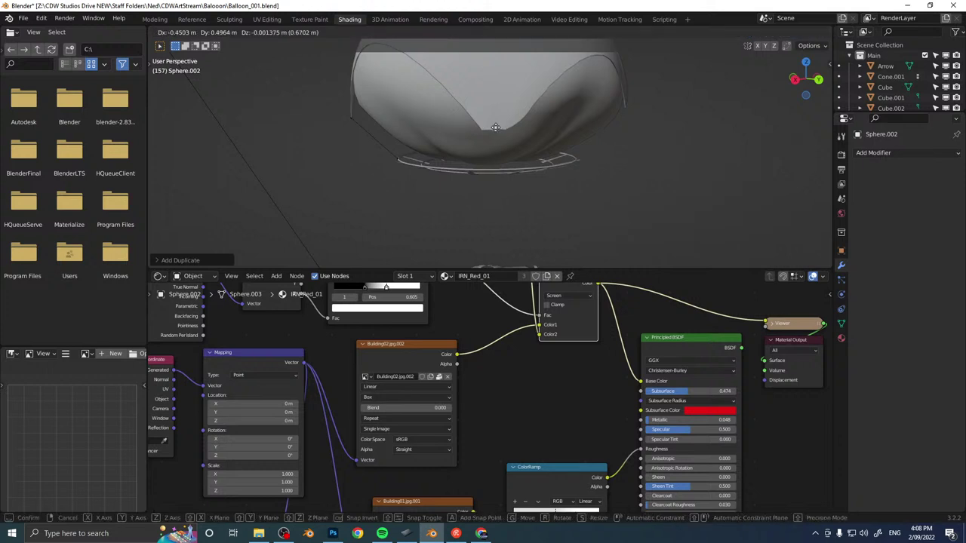
{"action": "left_click", "coordinate": [495, 125]}
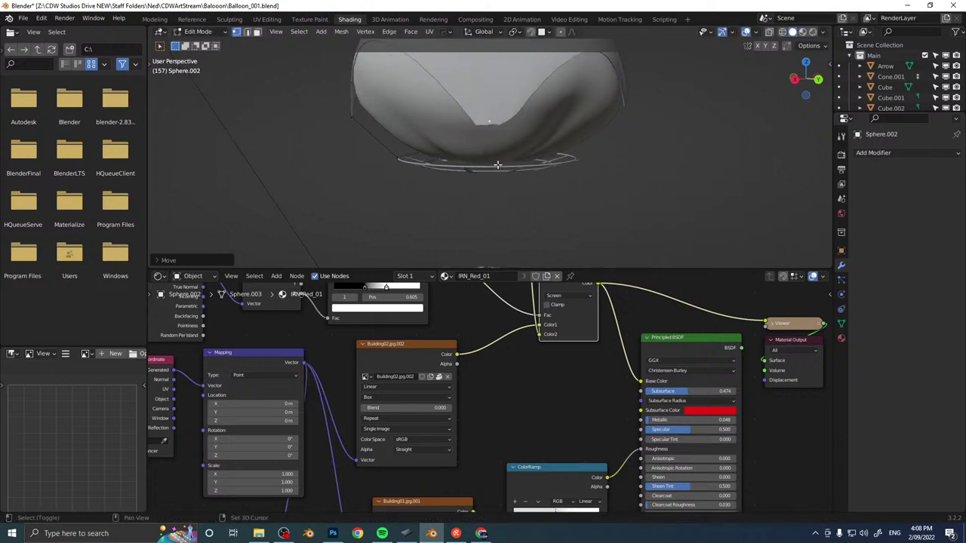
{"action": "key", "text": "g"}
{"action": "left_click", "coordinate": [491, 166]}
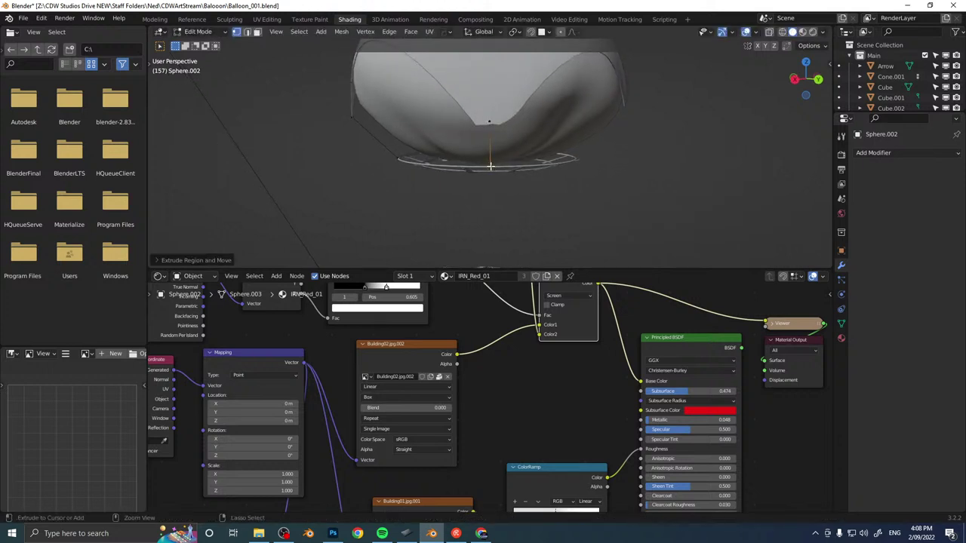
Duplicate the vertex to a third tip of the balloon's drape and extrude it down onto the ring frame.
{"action": "middle_click_drag", "start_coordinate": [491, 163], "coordinate": [472, 112]}
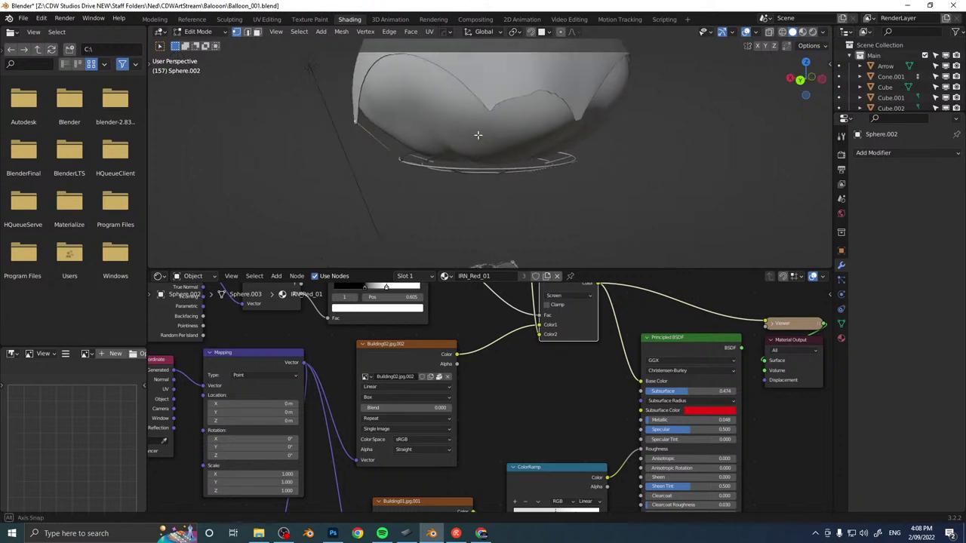
{"action": "key", "text": "g"}
{"action": "left_click", "coordinate": [494, 163]}
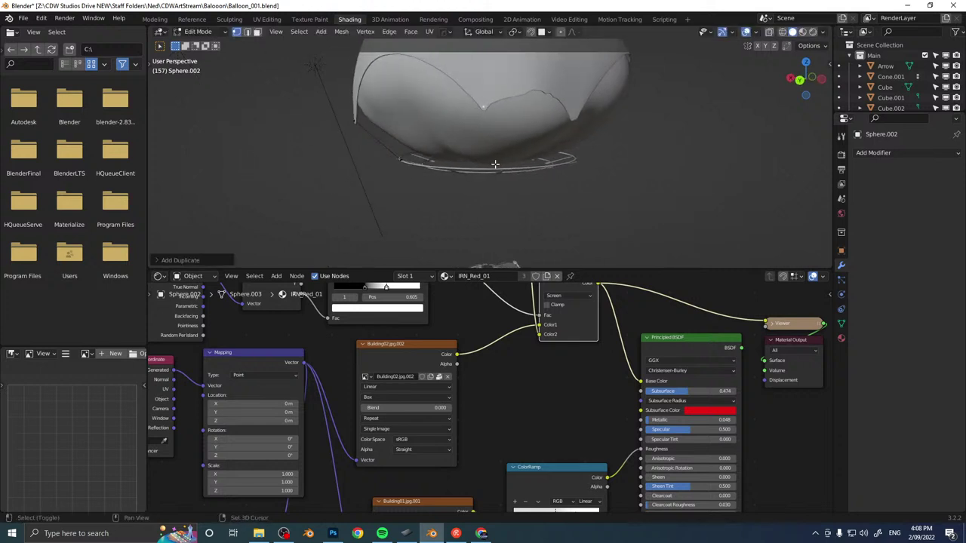
{"action": "key", "text": "shift+d"}
{"action": "left_click", "coordinate": [486, 168]}
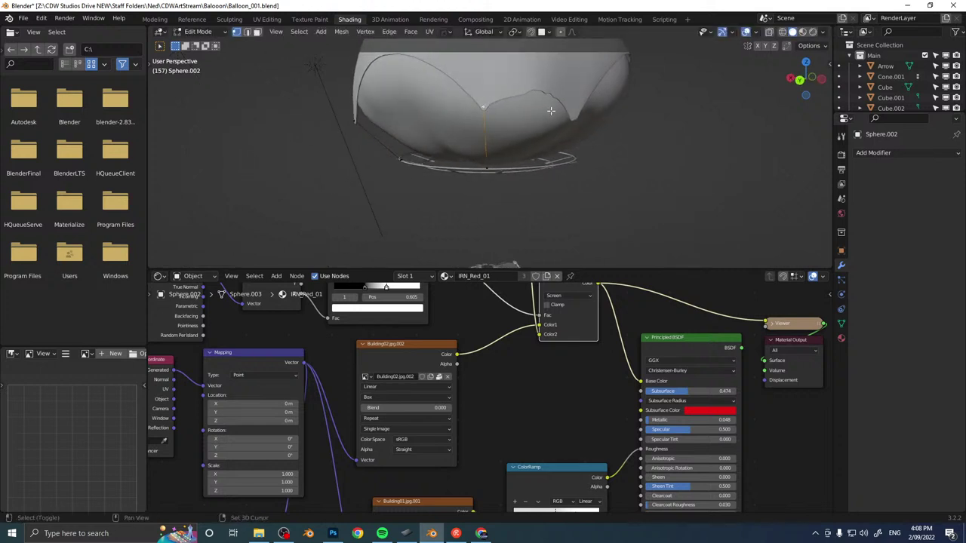
Place another duplicated vertex at the fourth drape tip and extrude it to the ring frame beneath the balloon.
{"action": "key", "text": "shift+d"}
{"action": "left_click", "coordinate": [632, 123]}
{"action": "middle_click_drag", "start_coordinate": [633, 123], "coordinate": [564, 116]}
{"action": "key", "text": "e"}
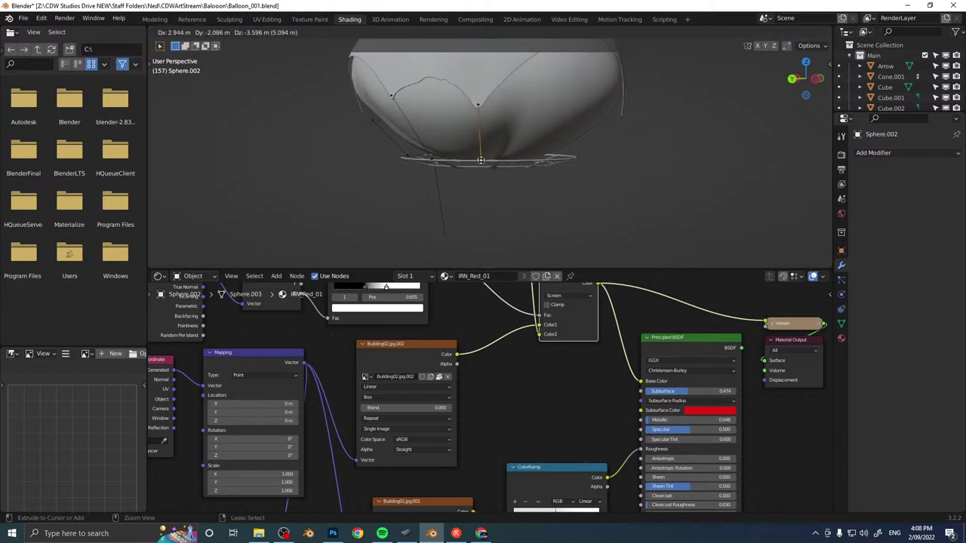
{"action": "left_click", "coordinate": [480, 160]}
{"action": "middle_click_drag", "start_coordinate": [481, 161], "coordinate": [459, 142]}
Add the remaining lines from the other drape tips down to the ring frame by duplicating and extruding vertices.
{"action": "middle_click_drag", "start_coordinate": [585, 110], "coordinate": [526, 94]}
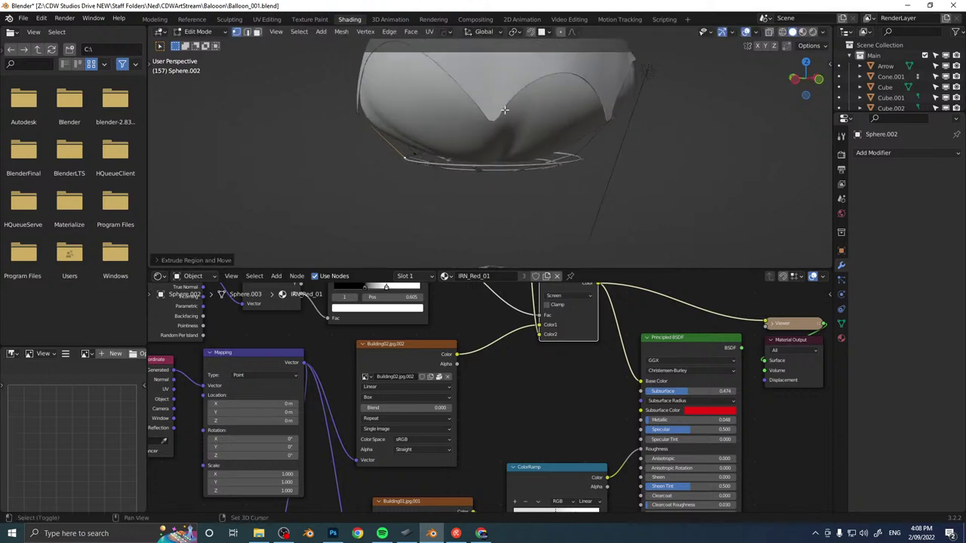
{"action": "key", "text": "shift+d"}
{"action": "left_click", "coordinate": [492, 116], "text": "ctrl"}
{"action": "key", "text": "e"}
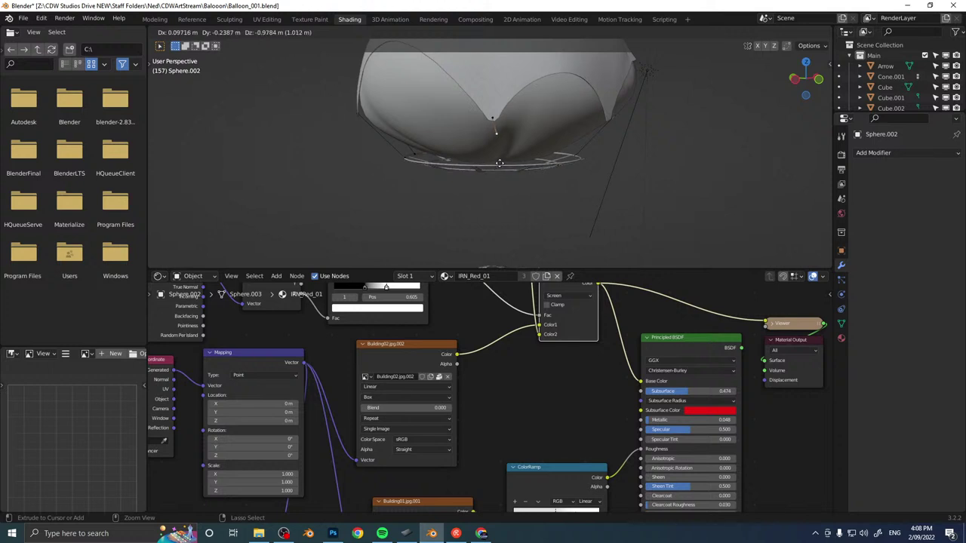
{"action": "left_click", "coordinate": [494, 165]}
{"action": "middle_click_drag", "start_coordinate": [494, 165], "coordinate": [563, 161]}
{"action": "key", "text": "e"}
{"action": "left_click", "coordinate": [472, 157]}
Convert the drape lines into curve pipes and adjust their thickness with Shrink/Fatten.
{"action": "key", "text": "ctrl+shift+q"}
{"action": "left_click", "coordinate": [562, 121]}
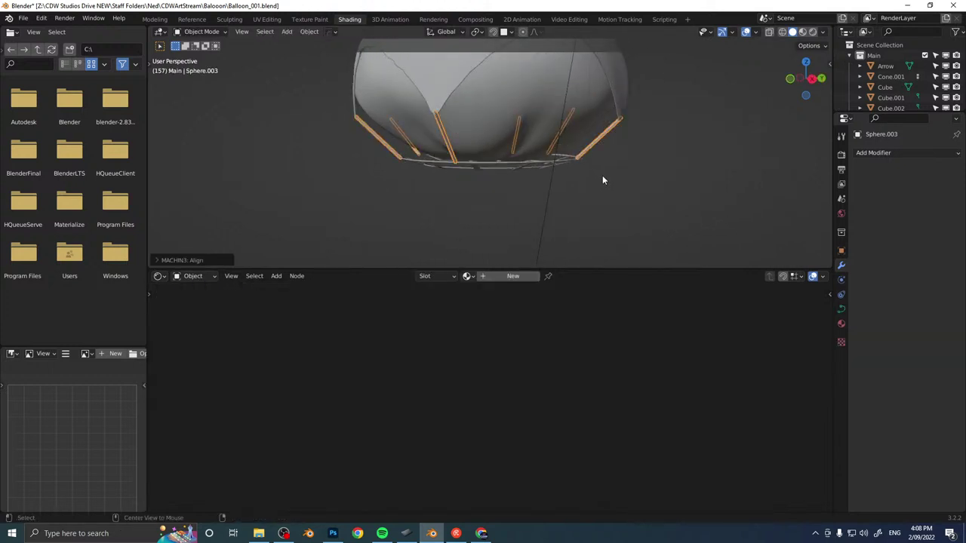
{"action": "key", "text": "Tab"}
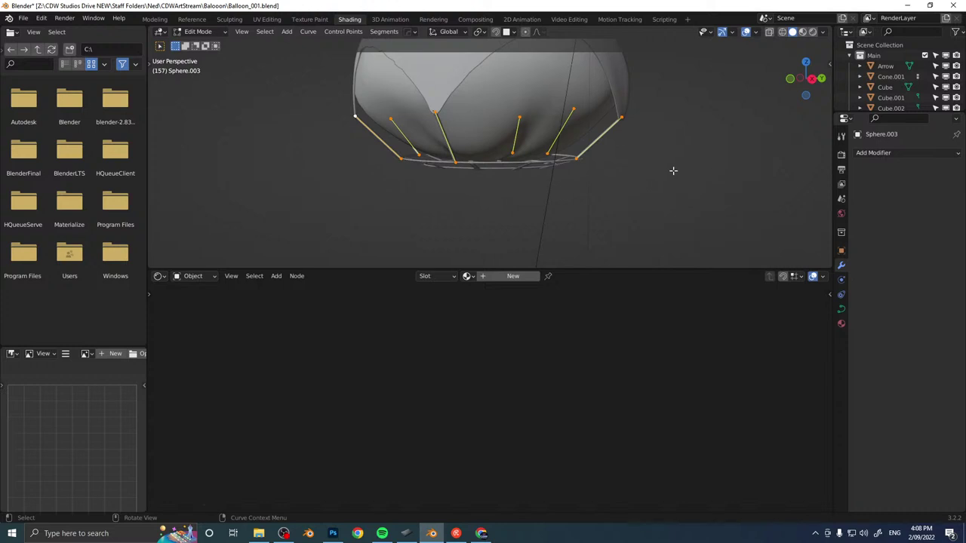
{"action": "key", "text": "alt+s"}
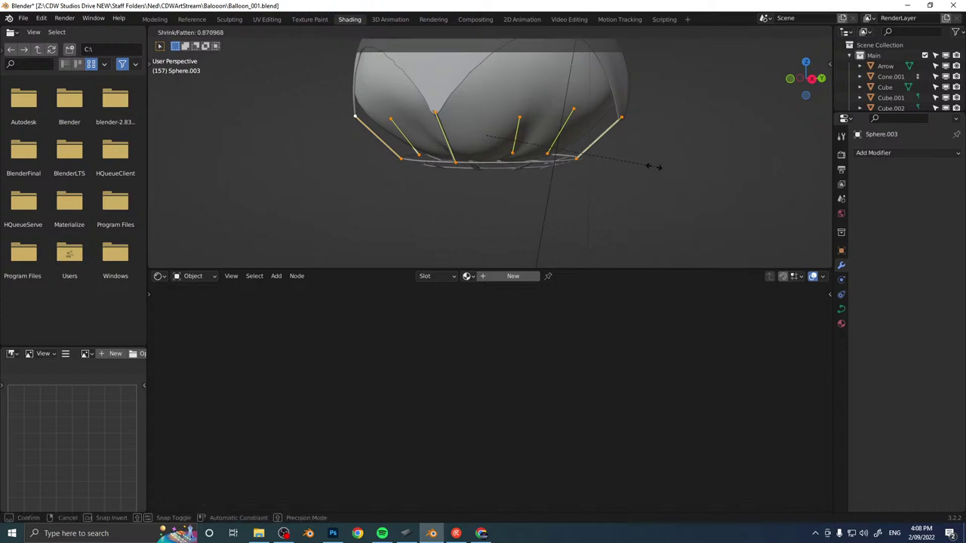
{"action": "left_click", "coordinate": [615, 161]}
{"action": "key", "text": "Tab"}
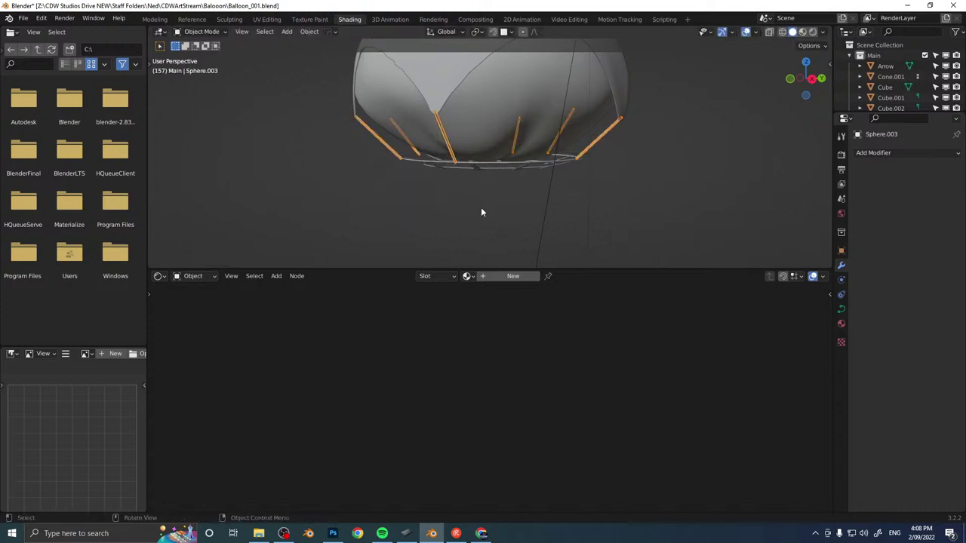
Link the hanging rope's marble_Citadel_01 material to the new drape ropes.
{"action": "key", "text": "KP_Divide"}
{"action": "key", "text": "KP_Divide"}
{"action": "mouse_move", "coordinate": [502, 214]}
{"action": "middle_mouse_down", "text": "shift"}
{"action": "mouse_move", "coordinate": [495, 104]}
{"action": "mouse_move", "coordinate": [489, 202]}
{"action": "middle_mouse_up", "text": "shift"}
{"action": "left_click", "coordinate": [490, 262], "text": "shift"}
{"action": "middle_click_drag", "start_coordinate": [516, 110], "coordinate": [515, 188], "text": "shift"}
{"action": "key", "text": "ctrl+l"}
{"action": "left_click", "coordinate": [516, 189]}
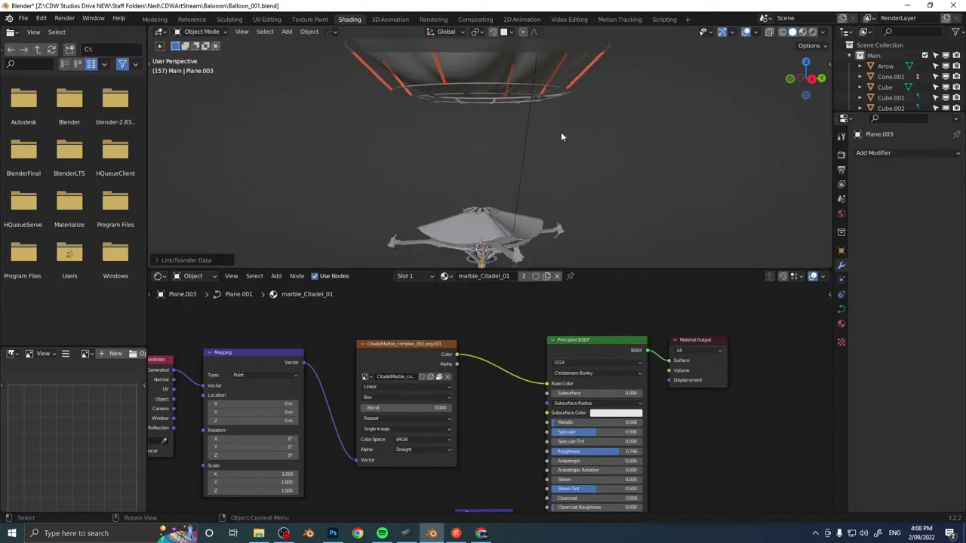
Switch the viewport to rendered shading and view the drape ropes around the balloon.
{"action": "middle_click_drag", "start_coordinate": [561, 133], "coordinate": [464, 132]}
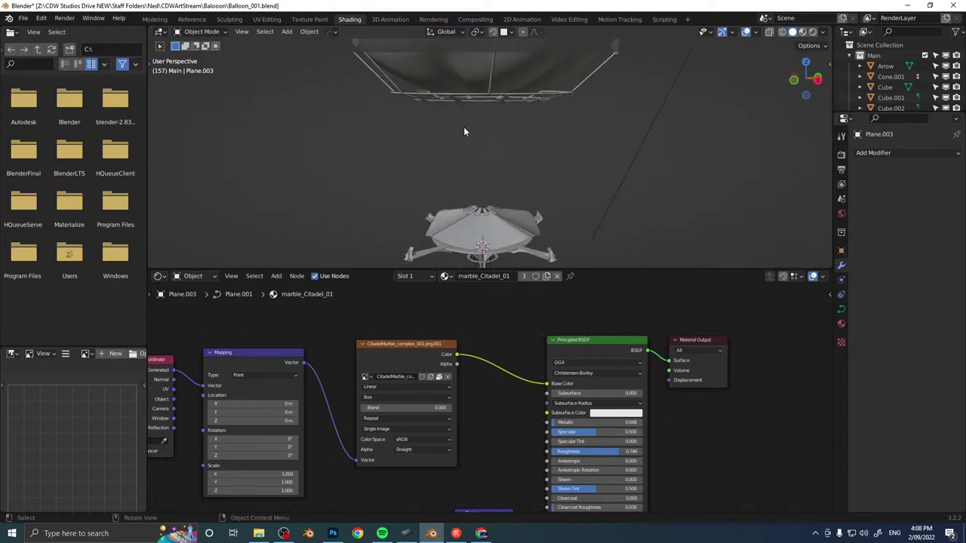
{"action": "key", "text": "z"}
{"action": "left_click", "coordinate": [470, 119]}
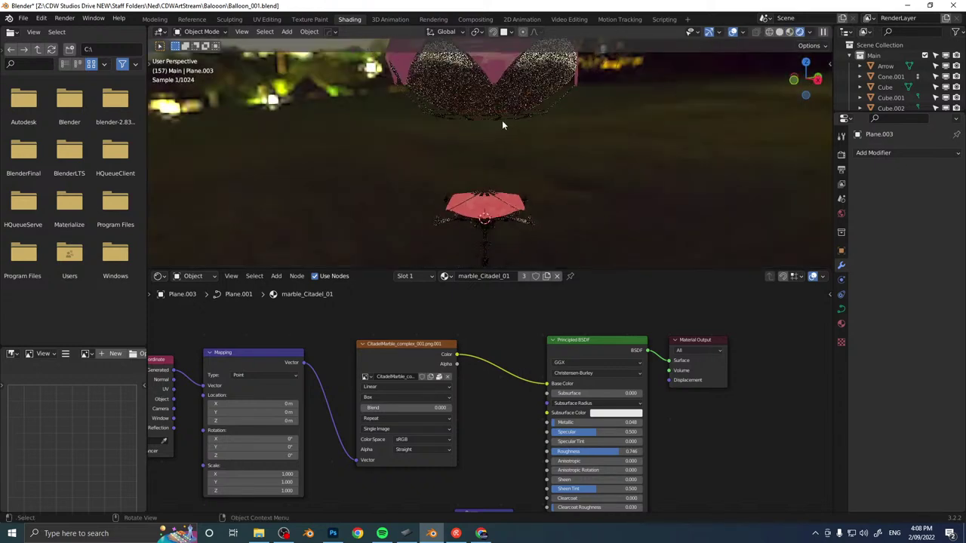
{"action": "middle_click_drag", "start_coordinate": [456, 125], "coordinate": [593, 125]}
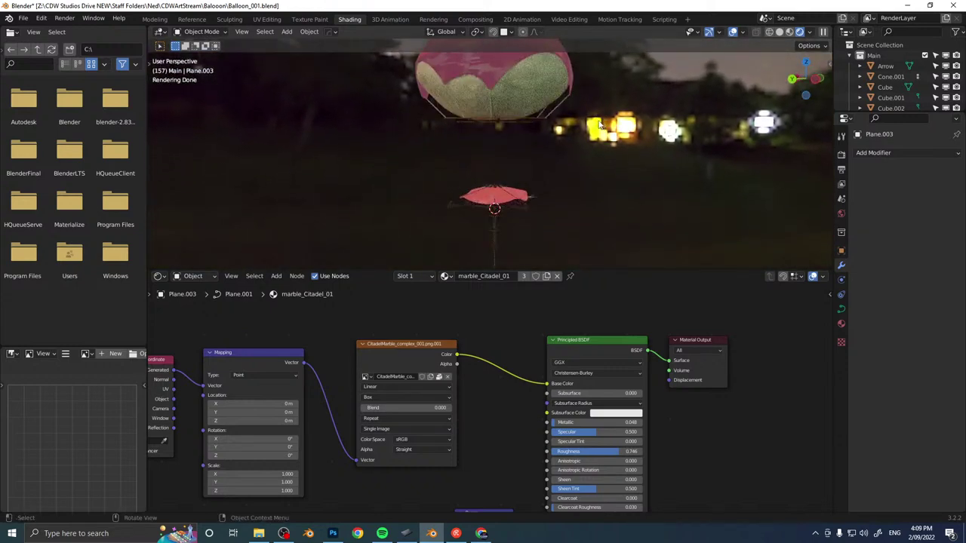
Make the drape ropes' marble_Citadel_01 material a single-user copy and rename it Rope.
{"action": "left_click", "coordinate": [559, 112]}
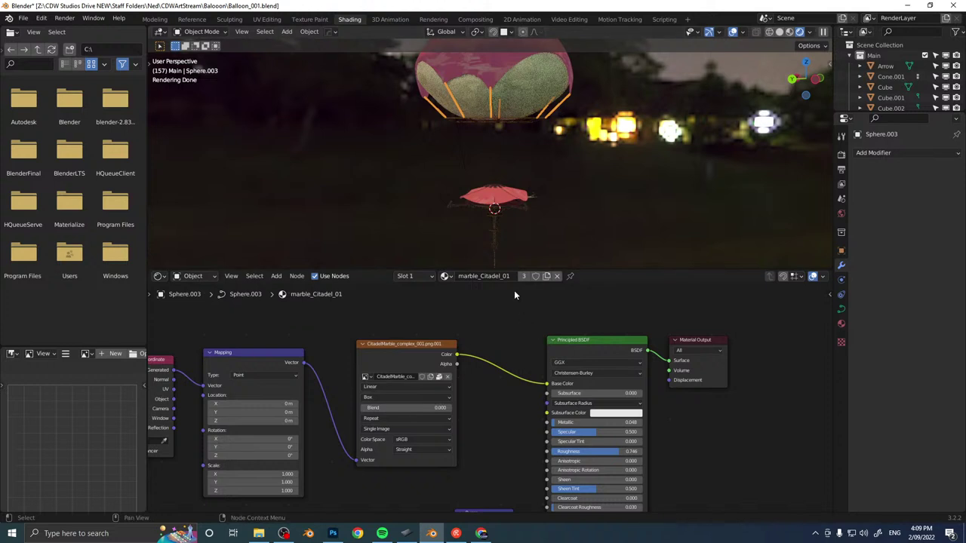
{"action": "left_click", "coordinate": [531, 276]}
{"action": "left_click", "coordinate": [495, 277]}
{"action": "type", "text": "Rop"}
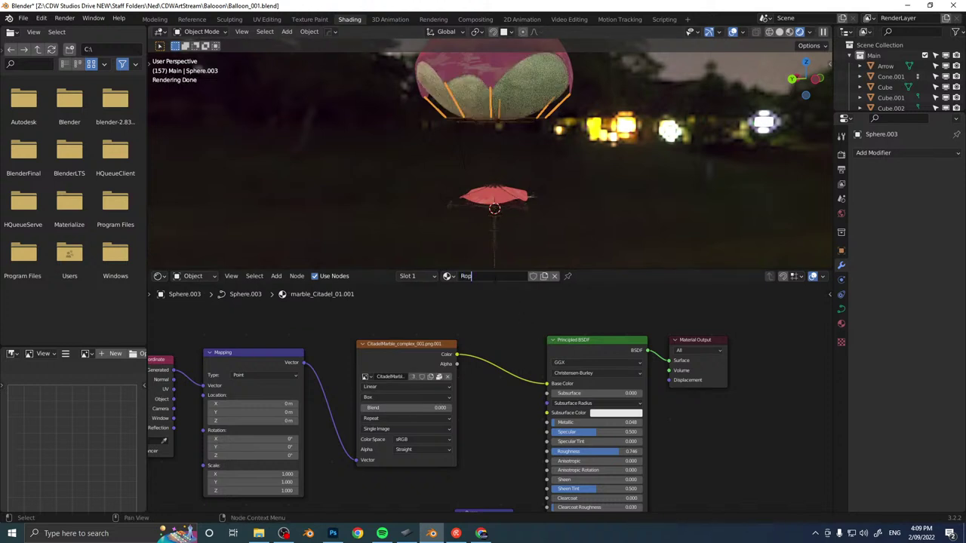
{"action": "type", "text": "e"}
{"action": "key", "text": "Return"}
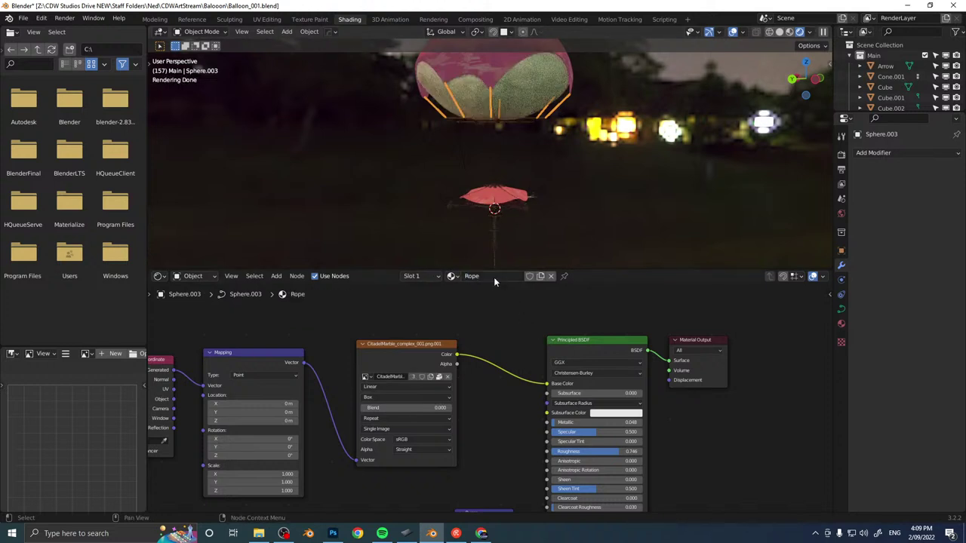
Insert a Hue Saturation Value node between the Rope material's marble image texture and the Principled BSDF base colour.
{"action": "key", "text": "shift+a"}
{"action": "type", "text": "hue"}
{"action": "key", "text": "Return"}
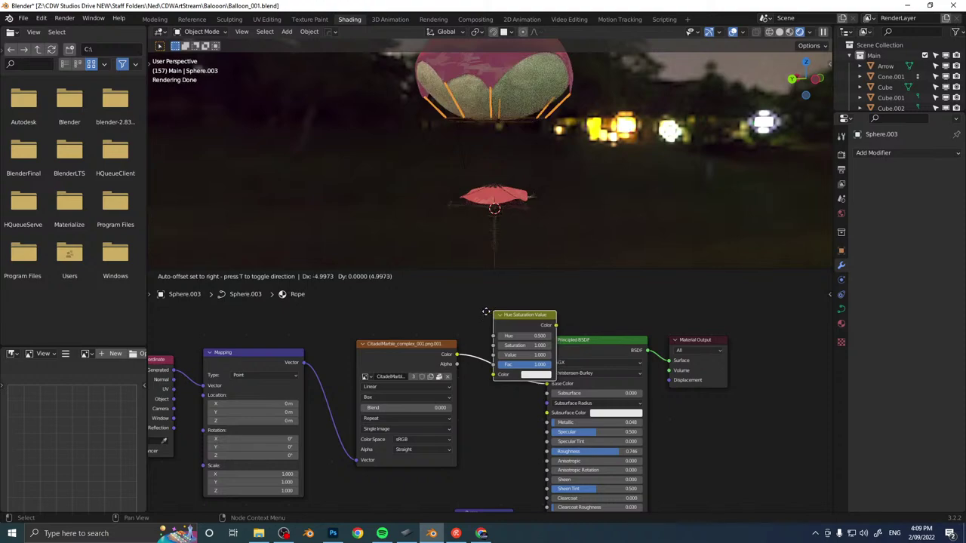
{"action": "left_click", "coordinate": [492, 326]}
Darken the rope colour by setting the Hue Saturation Value node's Value to 0.248 and Saturation to 2.000.
{"action": "scroll", "coordinate": [516, 64], "scroll_direction": "up", "scroll_amount": 4}
{"action": "scroll", "coordinate": [516, 65], "scroll_direction": "up", "scroll_amount": 4}
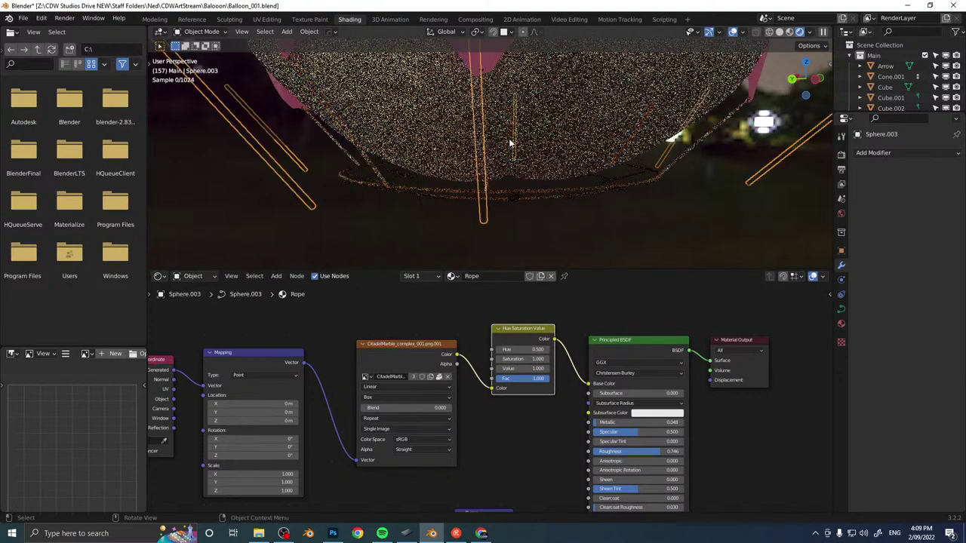
{"action": "left_click_drag", "start_coordinate": [517, 369], "coordinate": [444, 369]}
{"action": "left_click_drag", "start_coordinate": [518, 360], "coordinate": [612, 360]}
Give the balloon sphere's marble_Citadel_01 material an orange subsurface colour and a Subsurface of 0.408.
{"action": "scroll", "coordinate": [541, 128], "scroll_direction": "down", "scroll_amount": 6}
{"action": "key", "text": "q"}
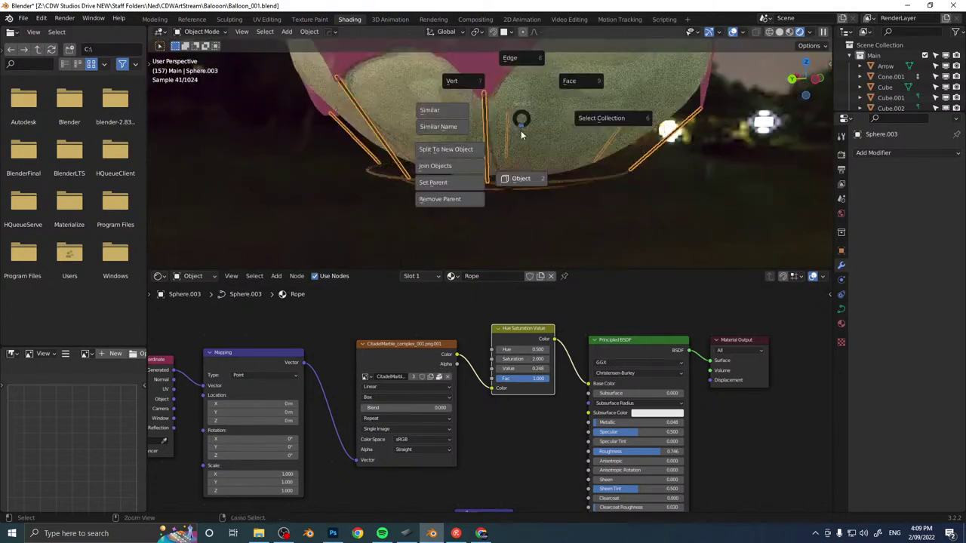
{"action": "scroll", "coordinate": [531, 163], "scroll_direction": "down", "scroll_amount": 4}
{"action": "middle_click_drag", "start_coordinate": [562, 183], "coordinate": [517, 168]}
{"action": "left_click", "coordinate": [516, 162]}
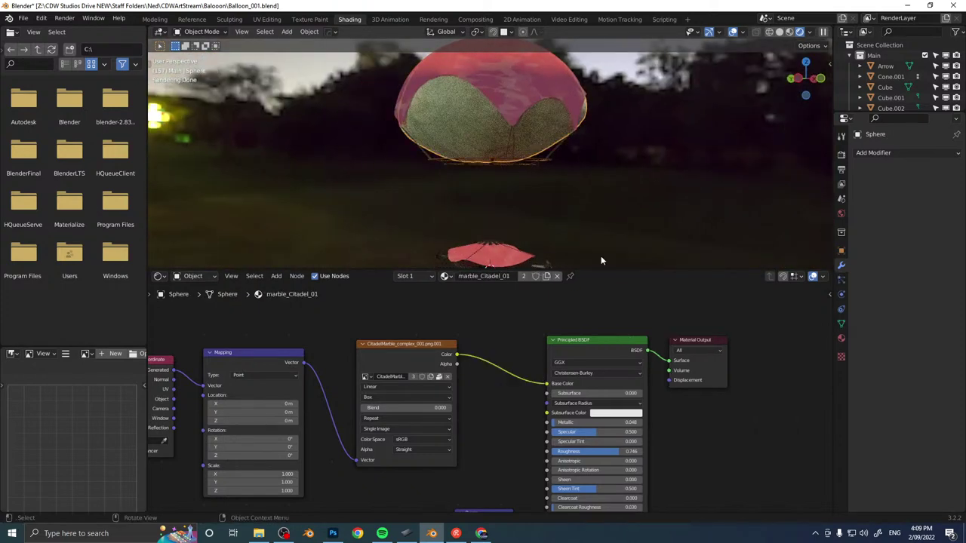
{"action": "left_click", "coordinate": [603, 414]}
{"action": "left_click", "coordinate": [600, 304]}
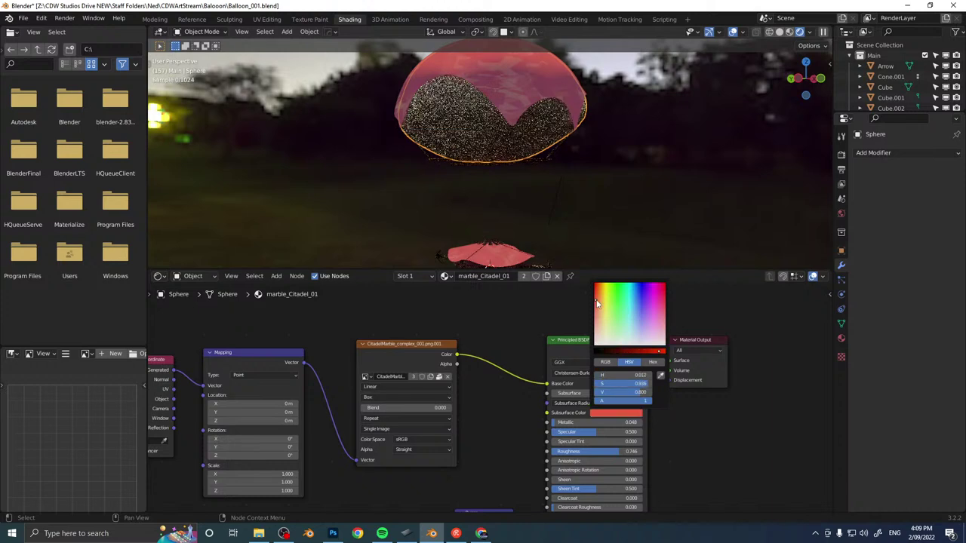
{"action": "left_click_drag", "start_coordinate": [573, 397], "coordinate": [602, 378]}
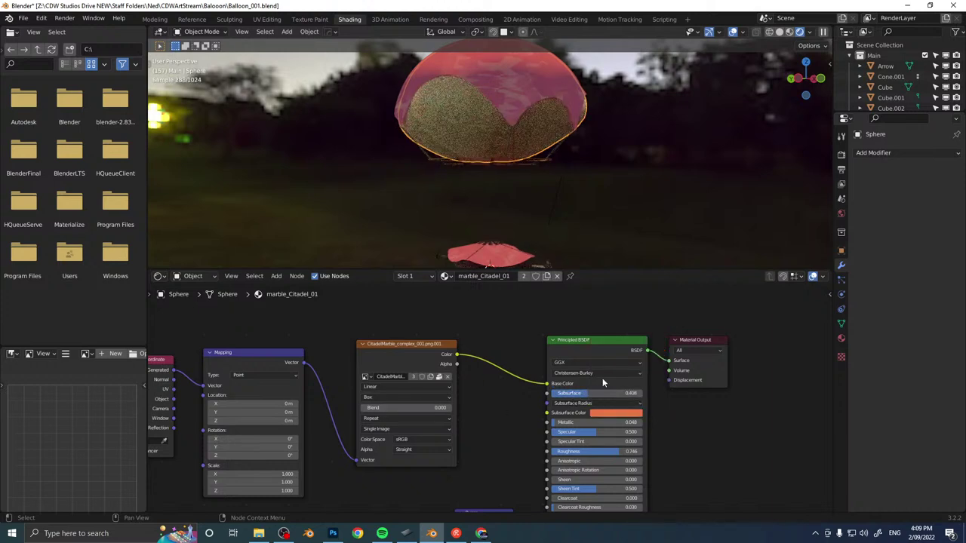
Add a point light and move it beside the lower part of the balloon, near the drape ropes.
{"action": "key", "text": "shift+a"}
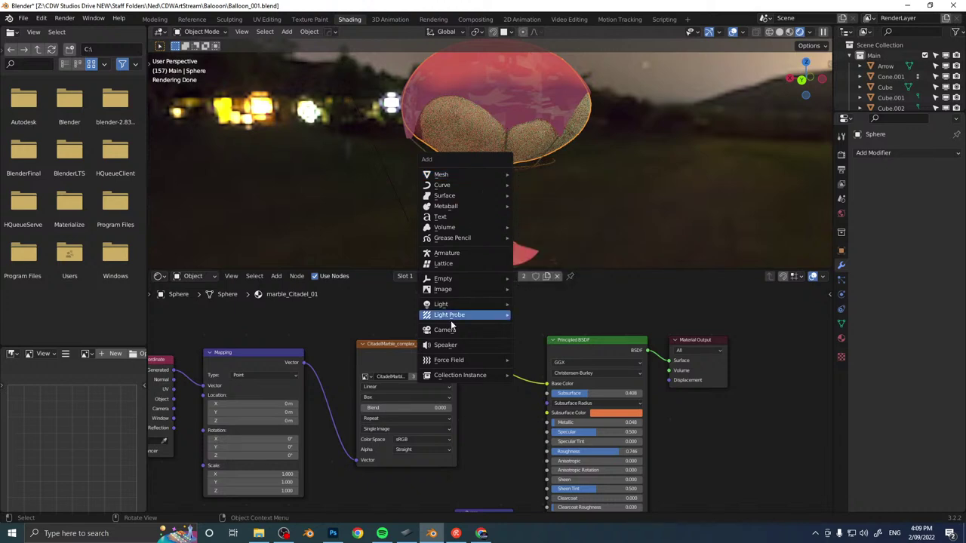
{"action": "left_click", "coordinate": [526, 306]}
{"action": "key", "text": "g"}
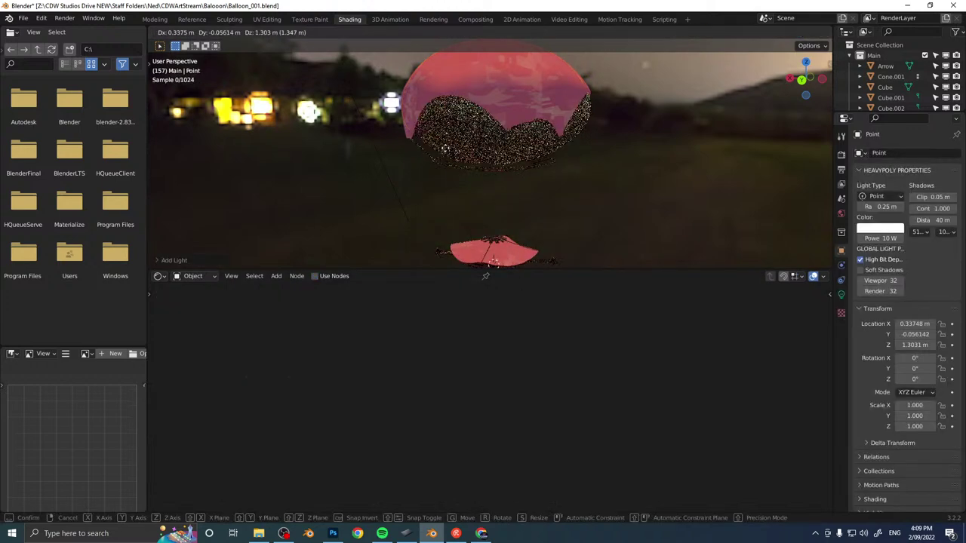
{"action": "left_click", "coordinate": [492, 144]}
{"action": "middle_click_drag", "start_coordinate": [492, 144], "coordinate": [453, 148]}
{"action": "key", "text": "g"}
{"action": "left_click", "coordinate": [514, 177]}
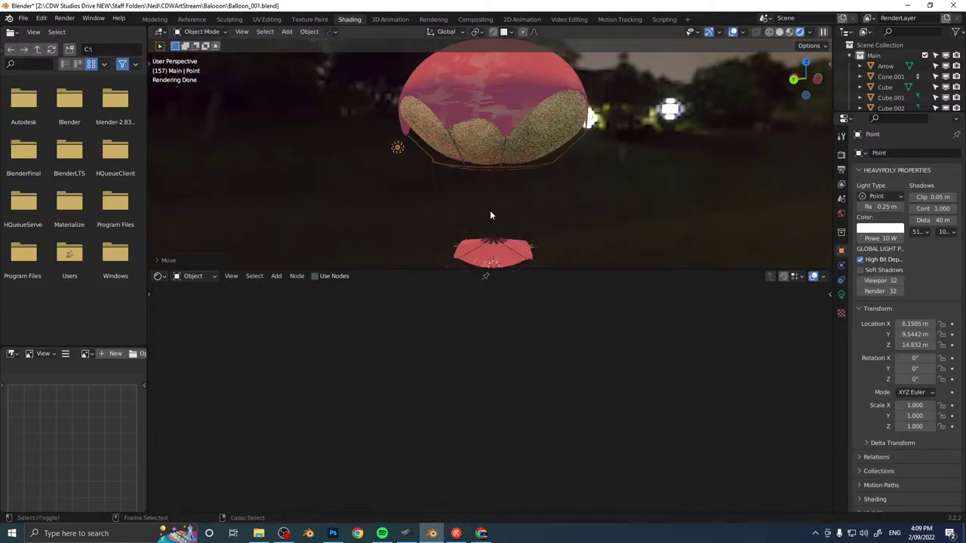
Raise the point light's power to about 33497 W and check its effect around the balloon.
{"action": "key", "text": "v"}
{"action": "left_click_drag", "start_coordinate": [524, 289], "coordinate": [603, 290]}
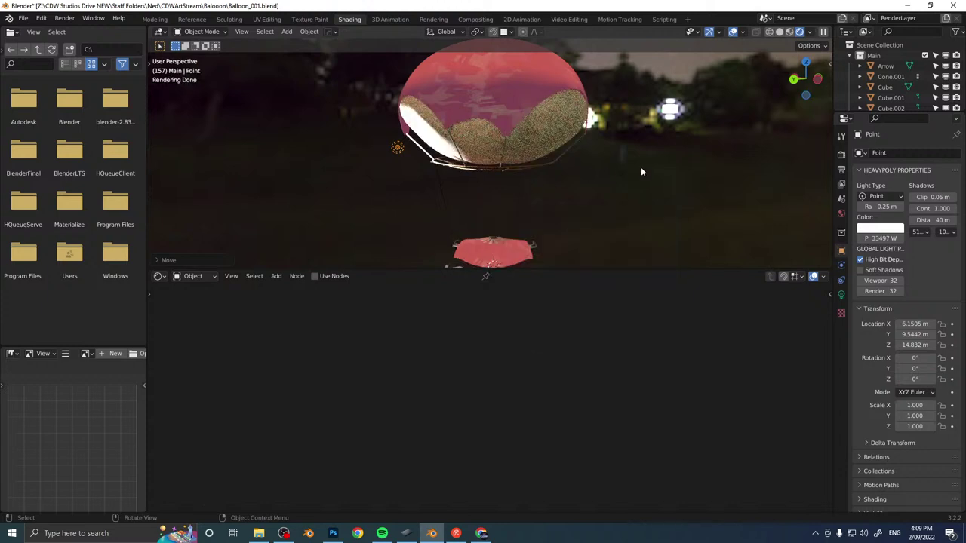
{"action": "middle_click_drag", "start_coordinate": [641, 168], "coordinate": [522, 170]}
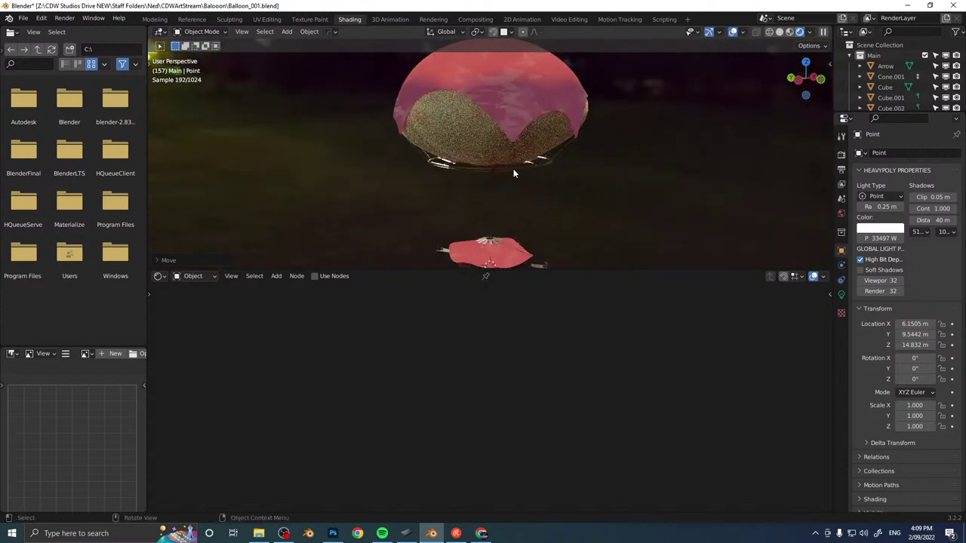
{"action": "left_click", "coordinate": [513, 175]}
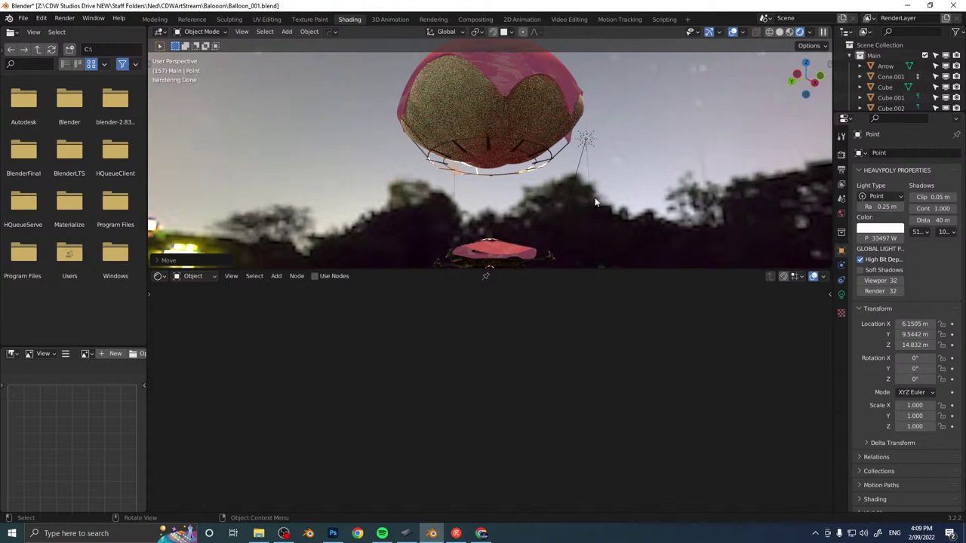
Add a Translucent BSDF fed by the marble texture to the balloon sphere's material and combine it with the Principled BSDF through a Mix Shader.
{"action": "middle_click_drag", "start_coordinate": [553, 174], "coordinate": [550, 208]}
{"action": "left_click", "coordinate": [484, 153]}
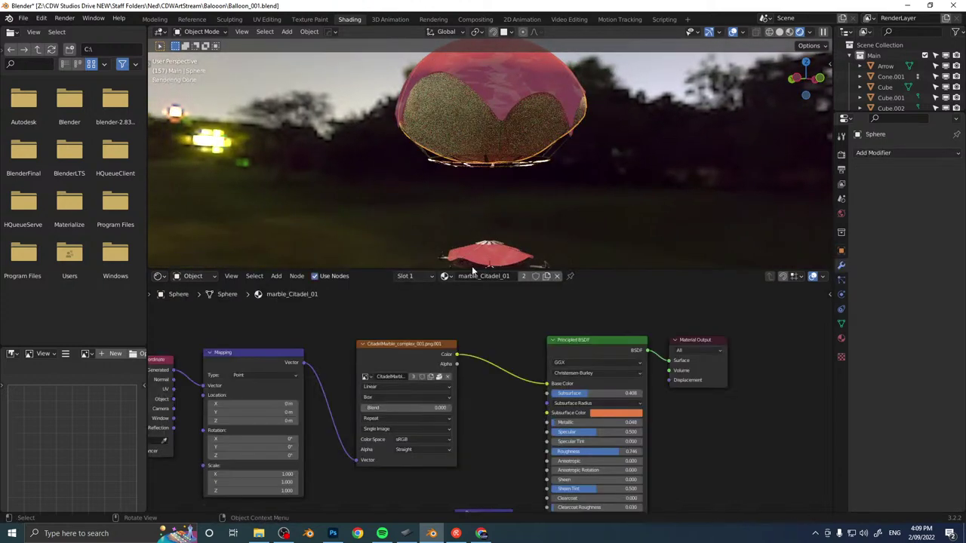
{"action": "scroll", "coordinate": [477, 326], "scroll_direction": "down", "scroll_amount": 2}
{"action": "middle_click_drag", "start_coordinate": [477, 325], "coordinate": [482, 383]}
{"action": "key", "text": "shift+a"}
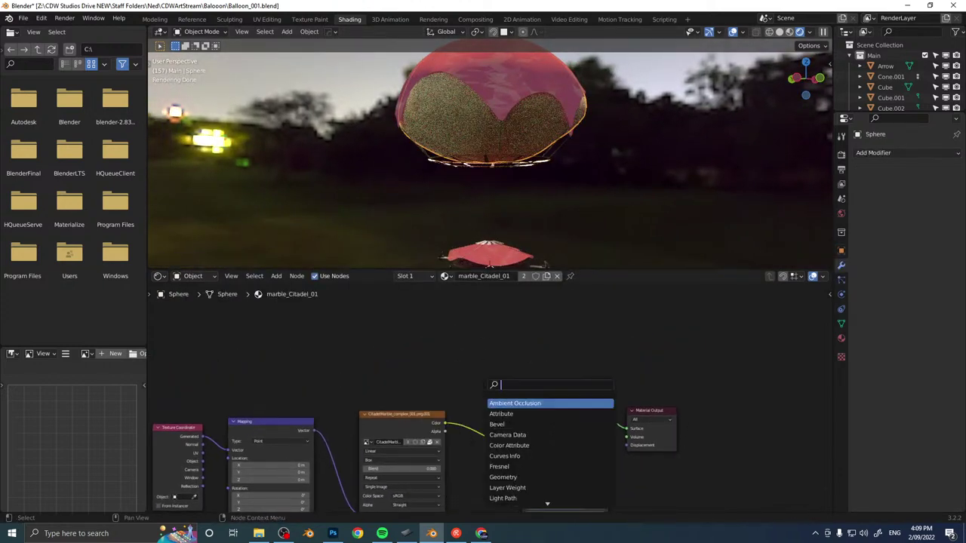
{"action": "type", "text": "tra"}
{"action": "key", "text": "Return"}
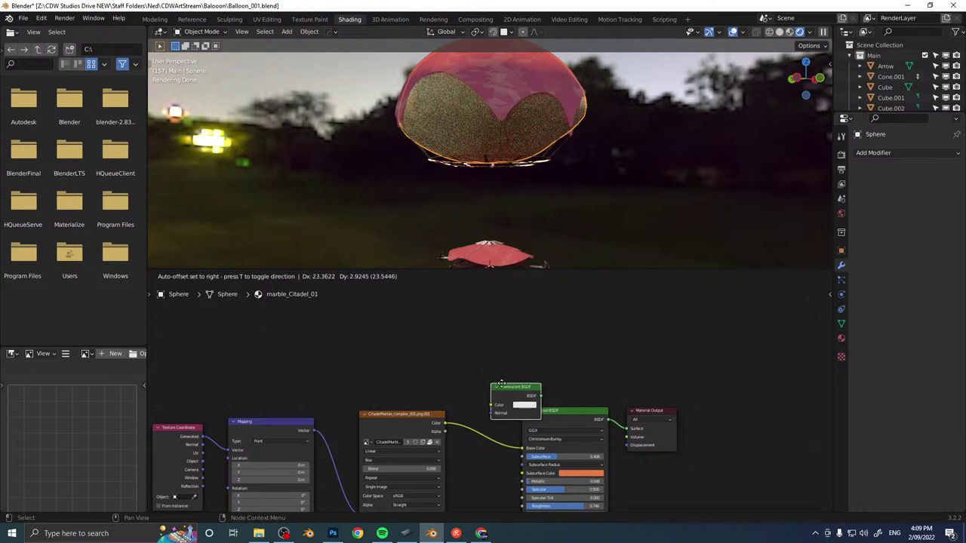
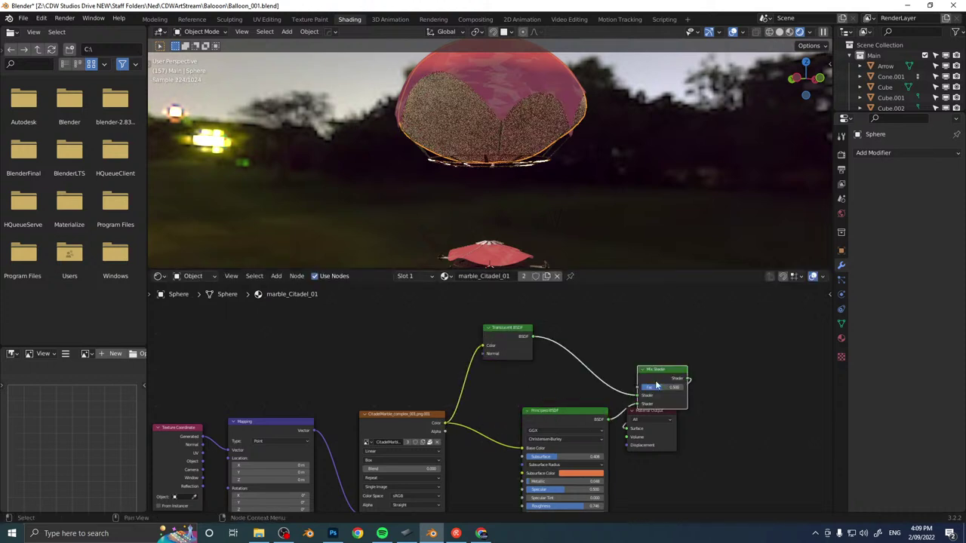
{"action": "left_click_drag", "start_coordinate": [664, 370], "coordinate": [608, 354]}
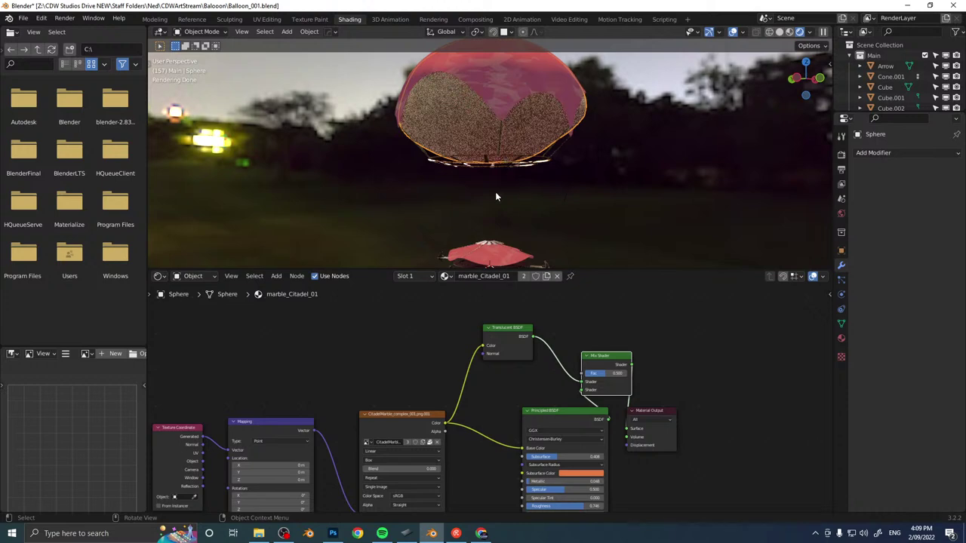
{"action": "middle_click_drag", "start_coordinate": [496, 196], "coordinate": [458, 195]}
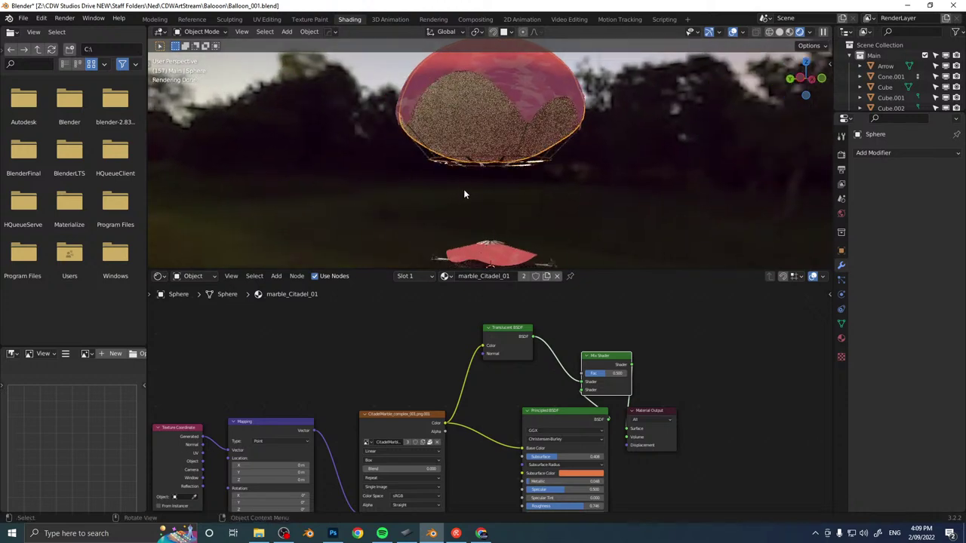
Preview the Translucent BSDF alone on the balloon and compare it with the Mix Shader output from several angles.
{"action": "left_click", "coordinate": [524, 348], "text": "ctrl+shift"}
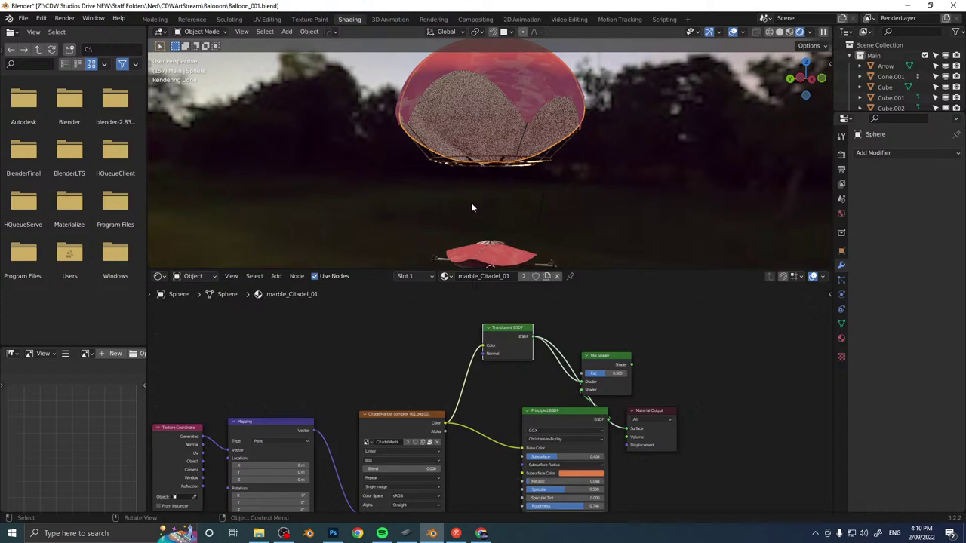
{"action": "middle_click_drag", "start_coordinate": [478, 167], "coordinate": [634, 167]}
{"action": "middle_click_drag", "start_coordinate": [511, 173], "coordinate": [540, 176]}
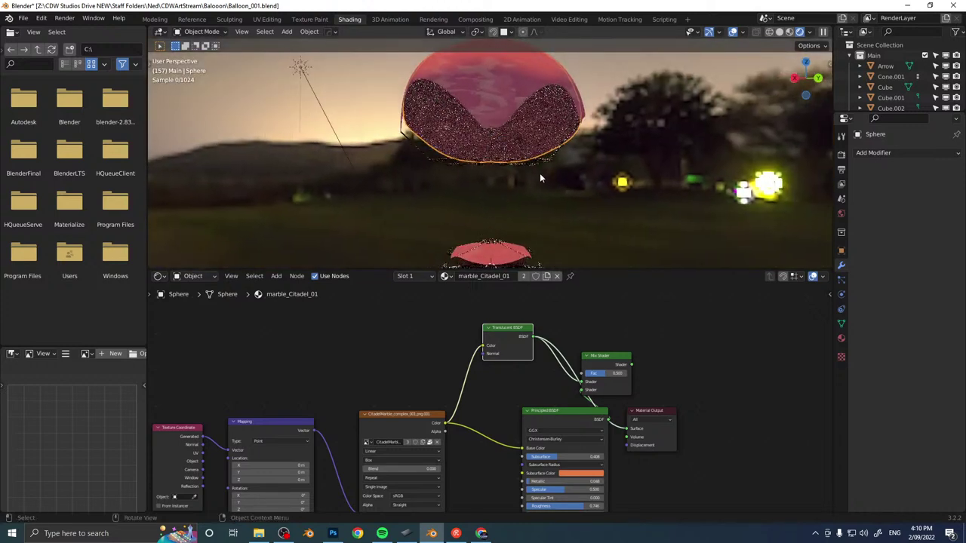
{"action": "middle_click_drag", "start_coordinate": [467, 173], "coordinate": [513, 175]}
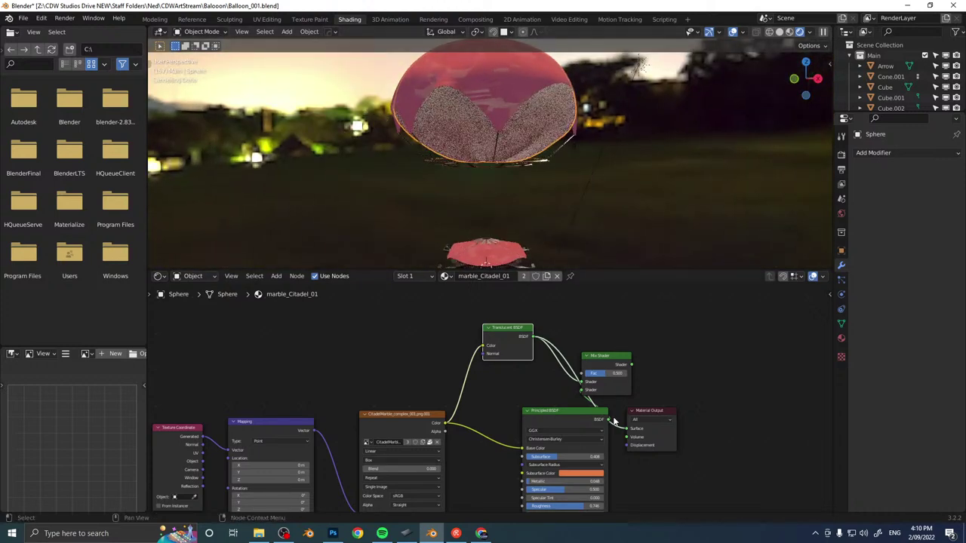
{"action": "left_click", "coordinate": [617, 382], "text": "ctrl+shift"}
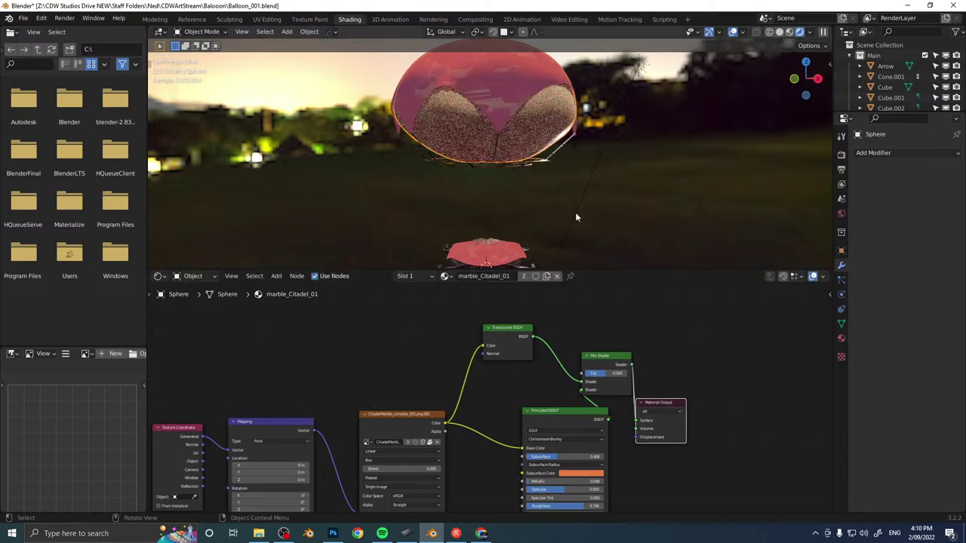
{"action": "scroll", "coordinate": [574, 181], "scroll_direction": "down", "scroll_amount": 3}
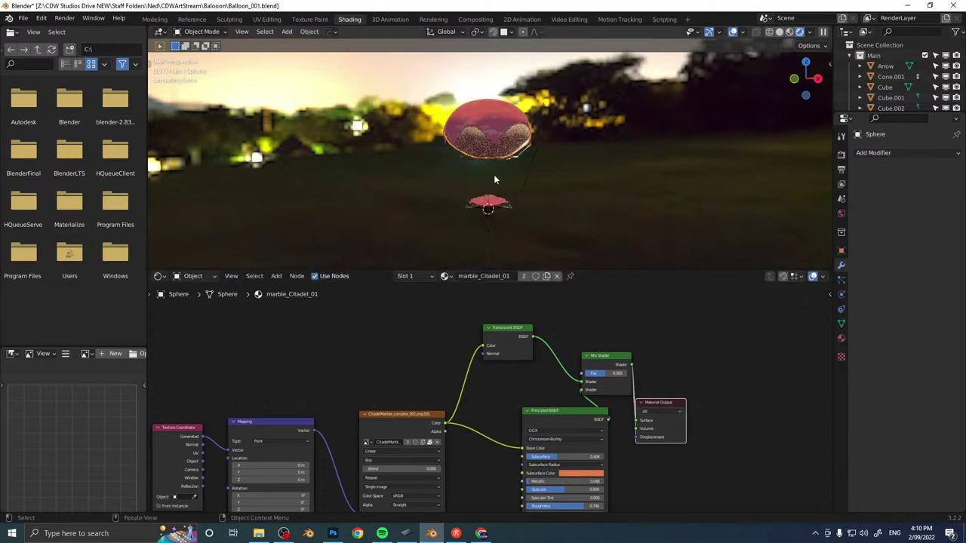
{"action": "middle_click_drag", "start_coordinate": [486, 180], "coordinate": [512, 181]}
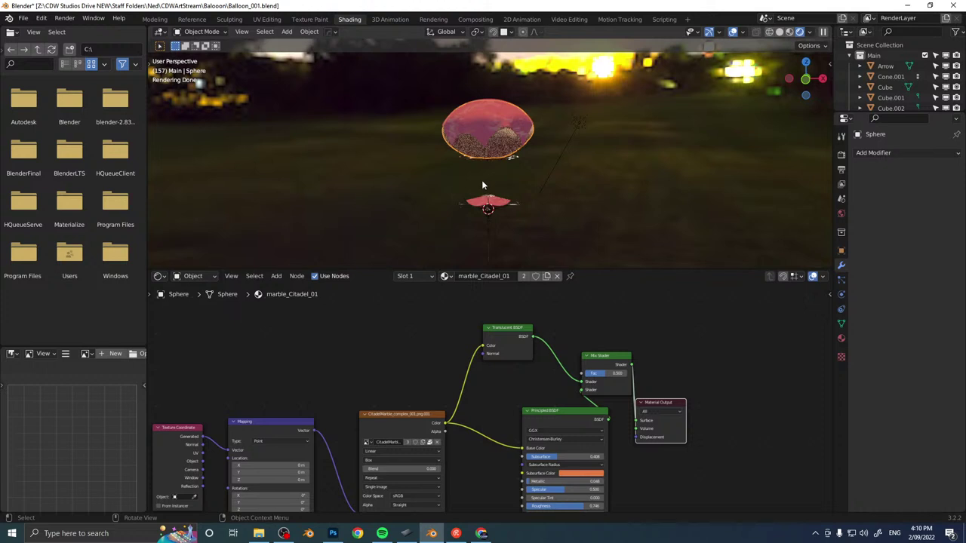
Set the Cycles viewport sampling noise threshold to 0.05 and check the balloon's noise up close.
{"action": "left_click", "coordinate": [841, 154]}
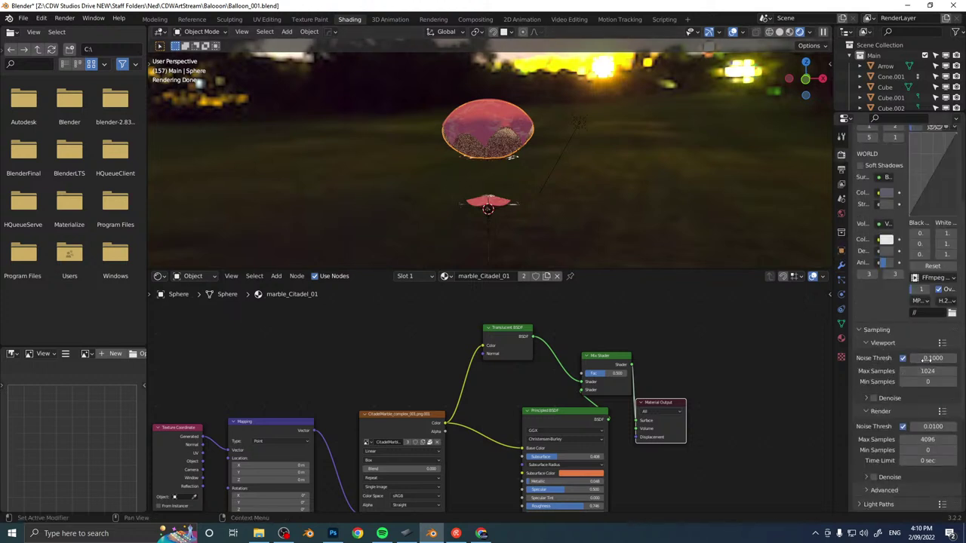
{"action": "left_click", "coordinate": [924, 357]}
{"action": "type", "text": "0.05"}
{"action": "key", "text": "Return"}
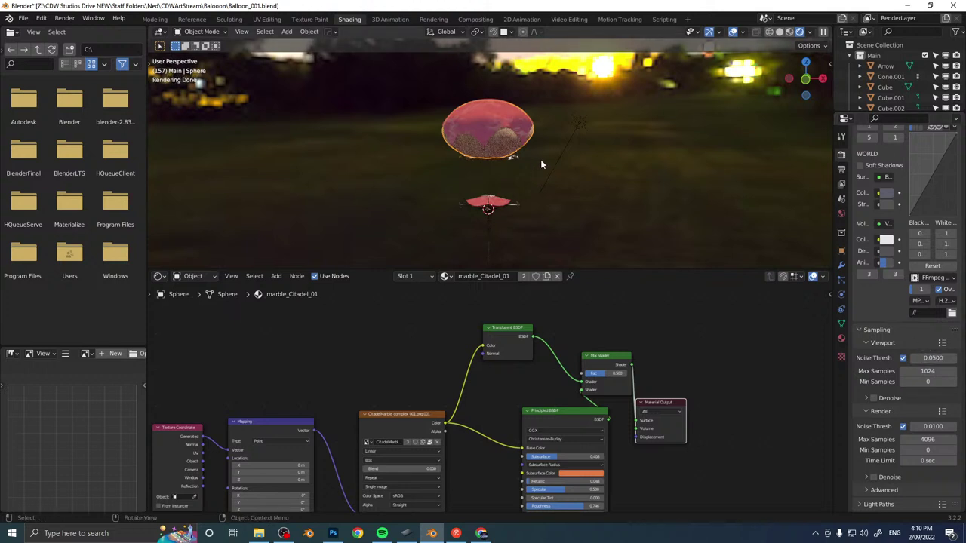
{"action": "scroll", "coordinate": [528, 166], "scroll_direction": "up", "scroll_amount": 5}
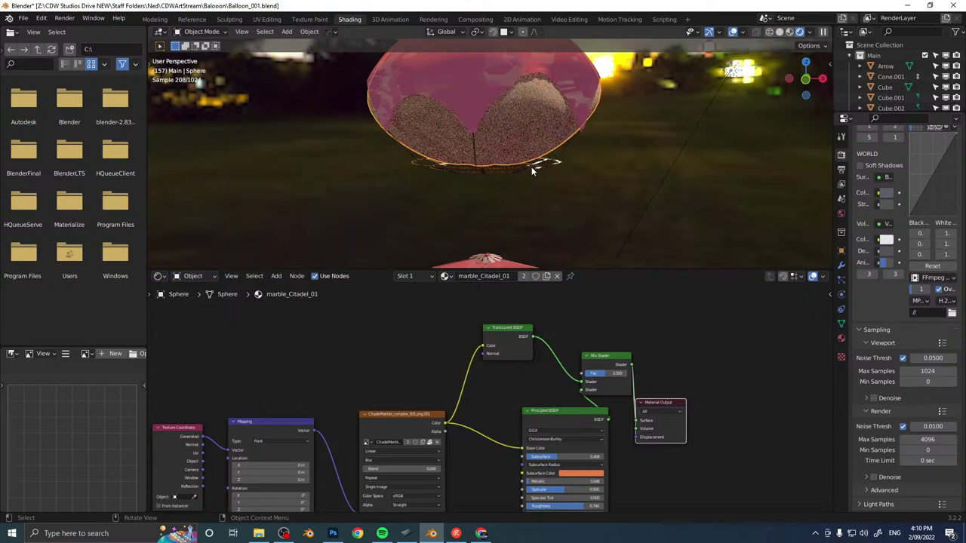
{"action": "scroll", "coordinate": [532, 167], "scroll_direction": "down", "scroll_amount": 4}
Delete the object picked on the lower part of the balloon.
{"action": "middle_click_drag", "start_coordinate": [531, 167], "coordinate": [580, 189]}
{"action": "left_click", "coordinate": [514, 143]}
{"action": "key", "text": "Delete"}
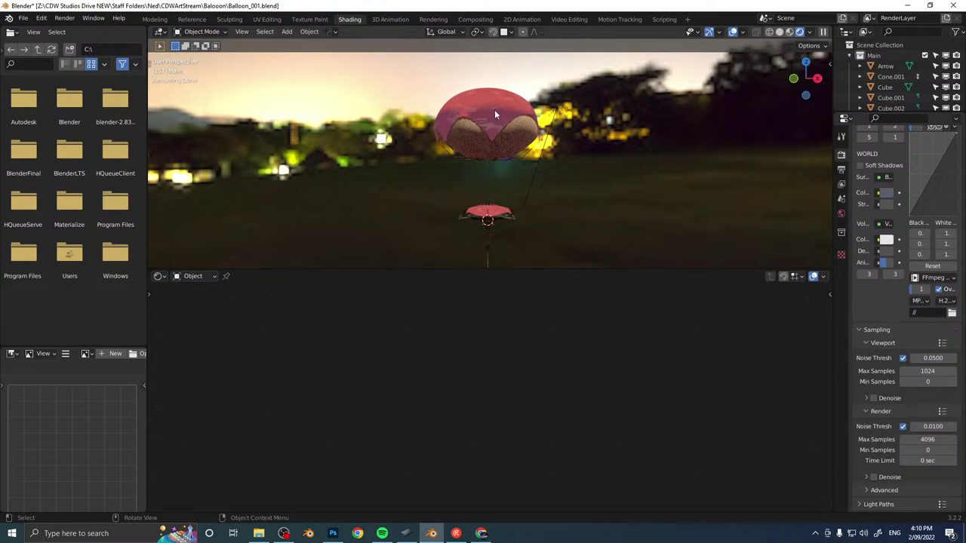
Connect the Principled BSDF directly to the Material Output in the drape's IRN_Red_01 material and review the balloon from several sides.
{"action": "left_click", "coordinate": [494, 110]}
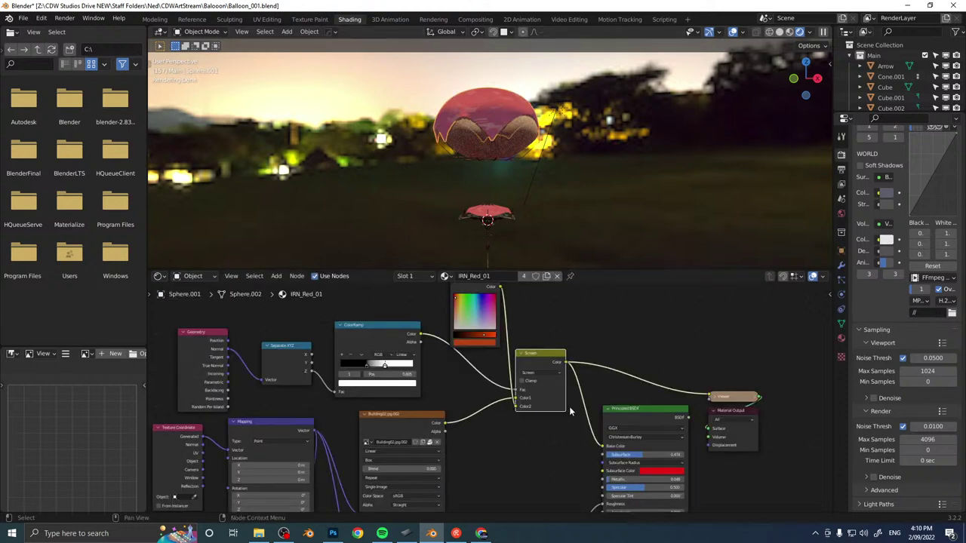
{"action": "left_click", "coordinate": [637, 413], "text": "ctrl+shift"}
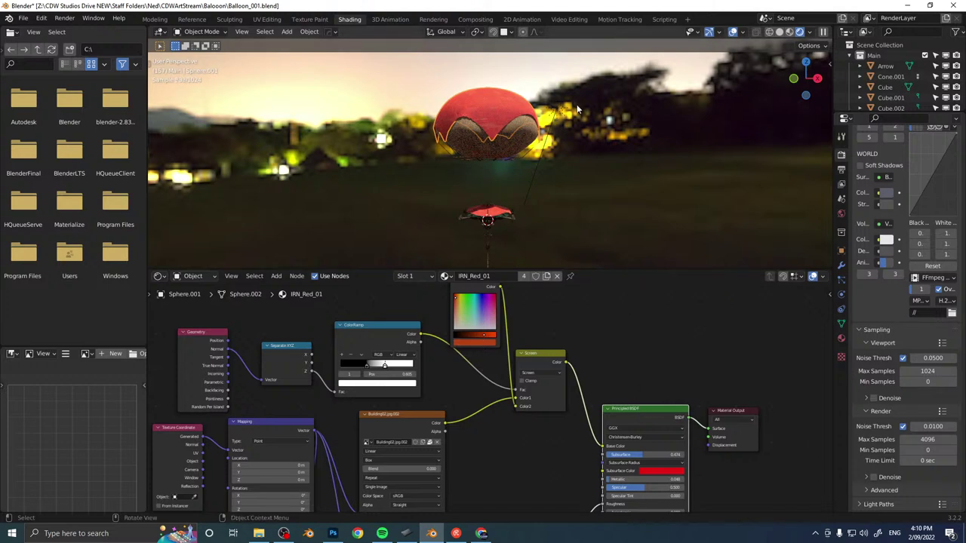
{"action": "middle_click_drag", "start_coordinate": [531, 193], "coordinate": [460, 204]}
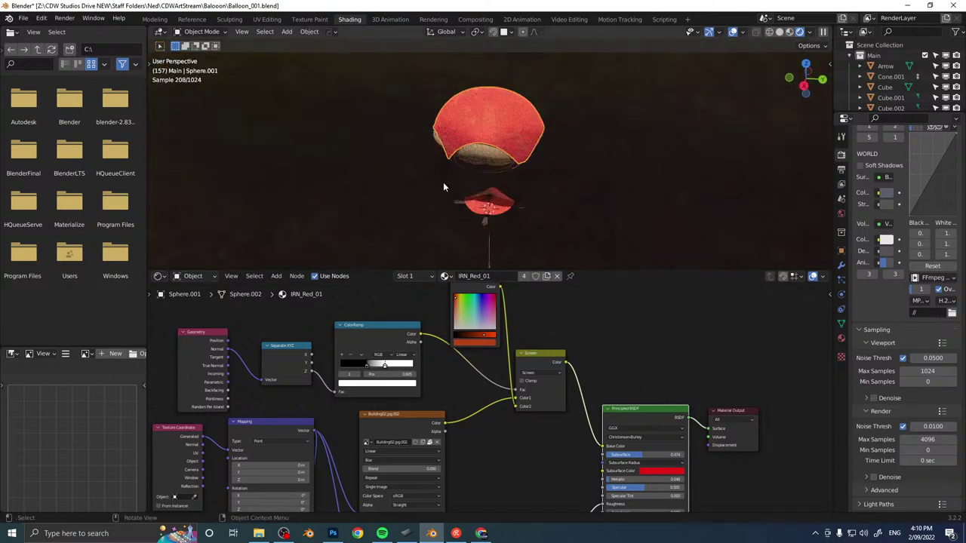
{"action": "middle_click_drag", "start_coordinate": [400, 217], "coordinate": [626, 170]}
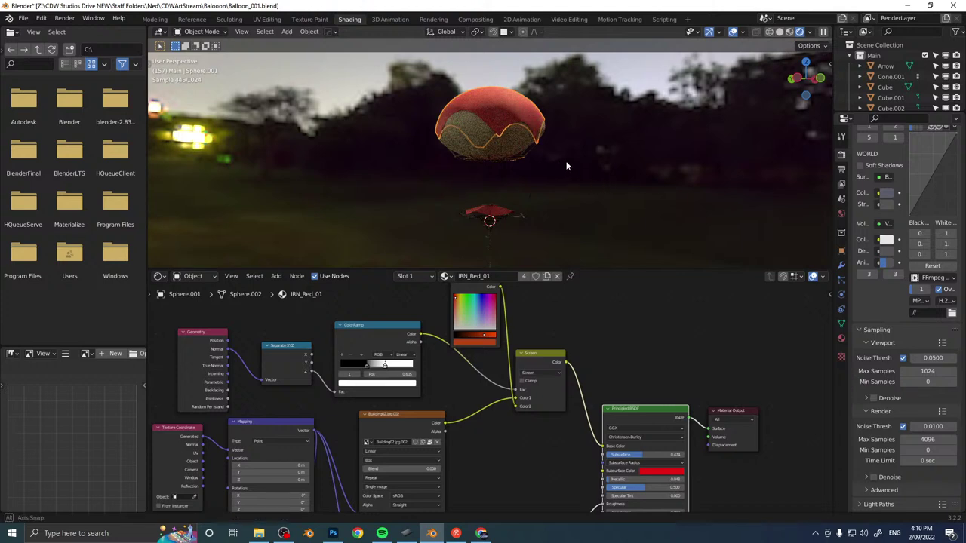
{"action": "middle_click_drag", "start_coordinate": [568, 166], "coordinate": [656, 178]}
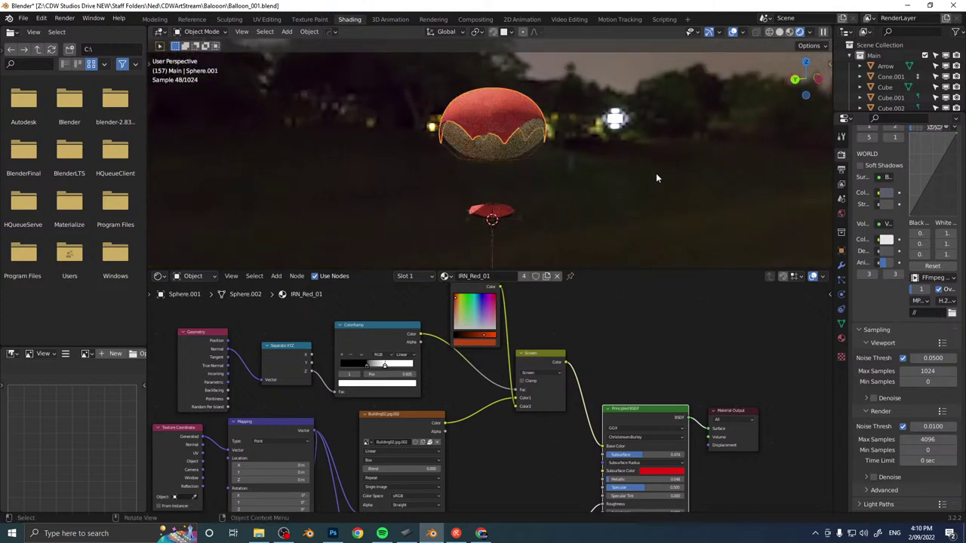
{"action": "left_click", "coordinate": [586, 174]}
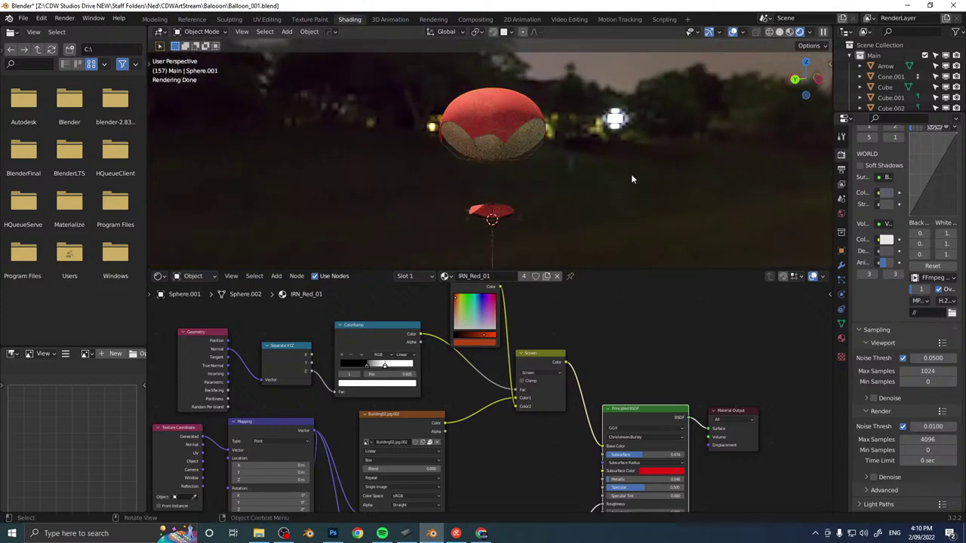
{"action": "middle_click_drag", "start_coordinate": [613, 194], "coordinate": [597, 156]}
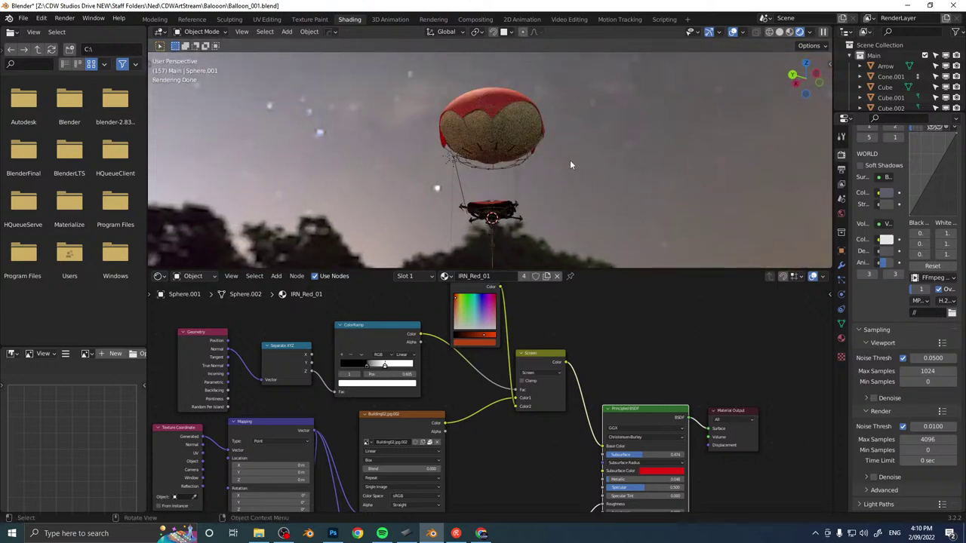
{"action": "middle_click_drag", "start_coordinate": [528, 161], "coordinate": [478, 153]}
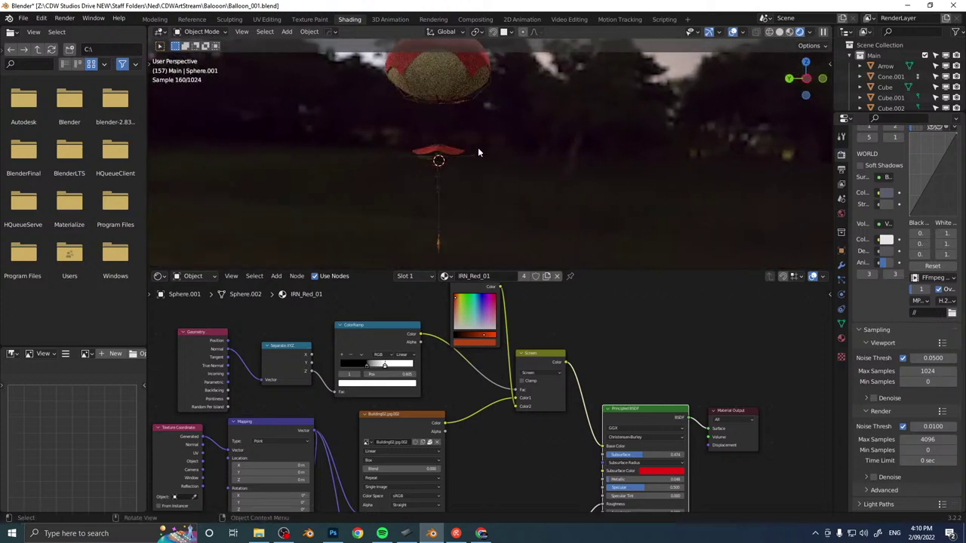
Enter Edit Mode on the platform's wooden arms, isolate the arm with the spiked end and frame its linked geometry.
{"action": "scroll", "coordinate": [496, 150], "scroll_direction": "up", "scroll_amount": 10}
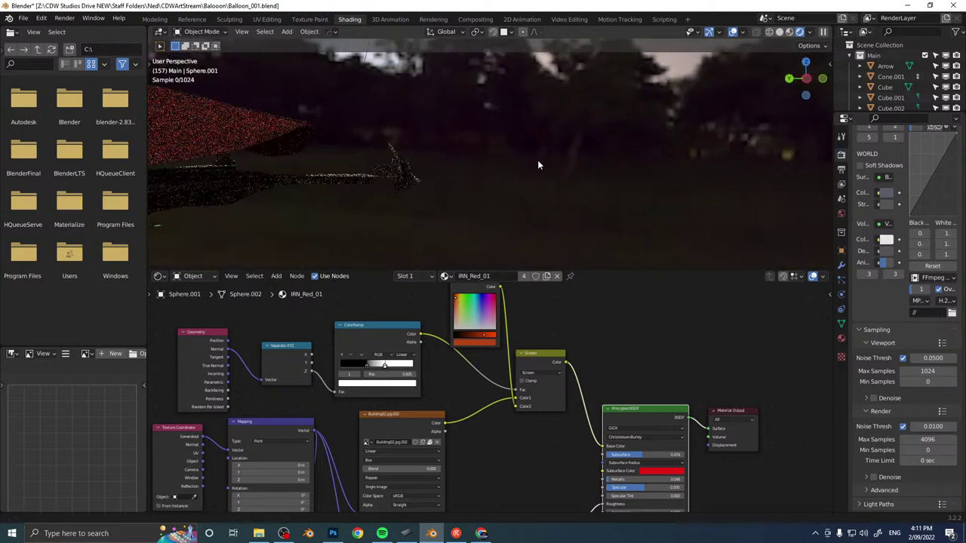
{"action": "scroll", "coordinate": [509, 171], "scroll_direction": "up", "scroll_amount": 4}
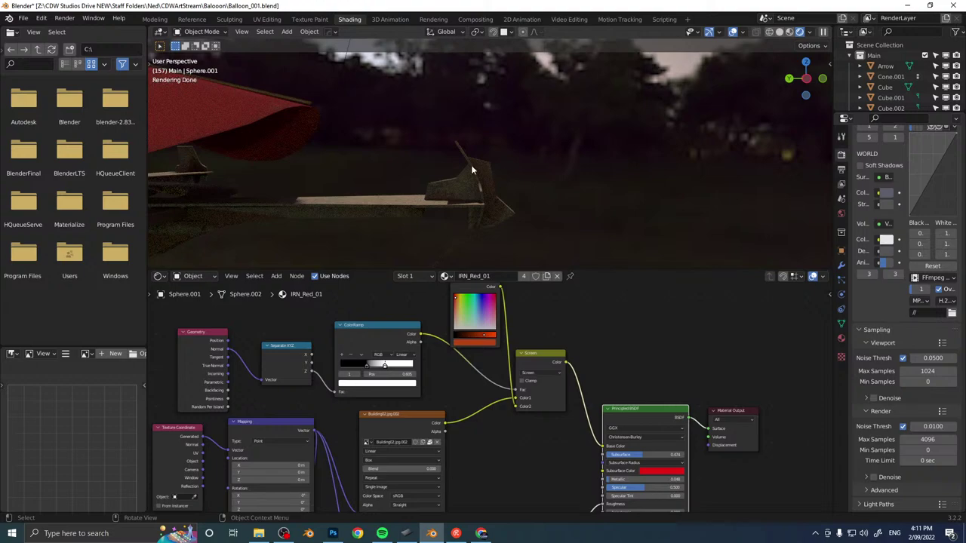
{"action": "mouse_move", "coordinate": [472, 165]}
{"action": "middle_mouse_down"}
{"action": "mouse_move", "coordinate": [498, 164]}
{"action": "mouse_move", "coordinate": [503, 153]}
{"action": "mouse_move", "coordinate": [392, 174]}
{"action": "mouse_move", "coordinate": [460, 178]}
{"action": "mouse_move", "coordinate": [579, 156]}
{"action": "mouse_move", "coordinate": [483, 152]}
{"action": "middle_mouse_up"}
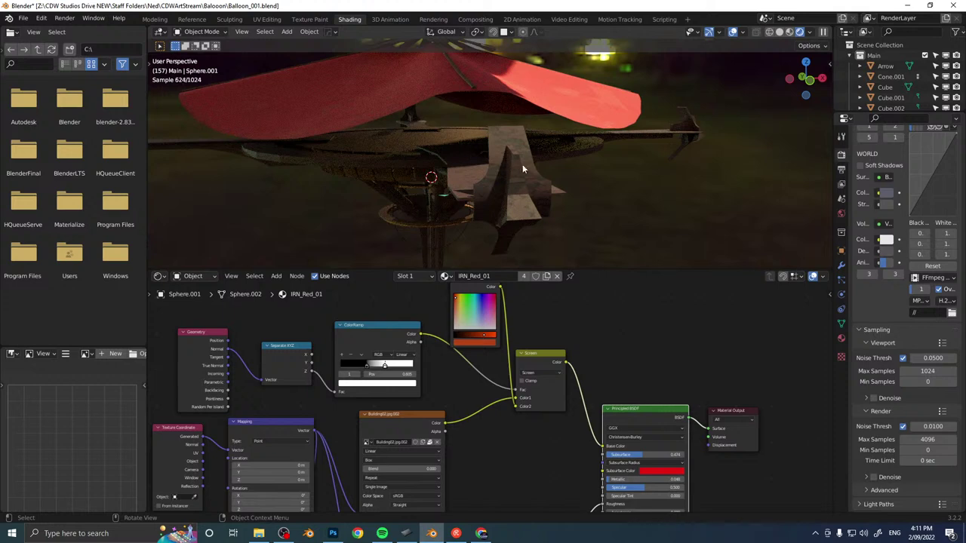
{"action": "left_click", "coordinate": [519, 188]}
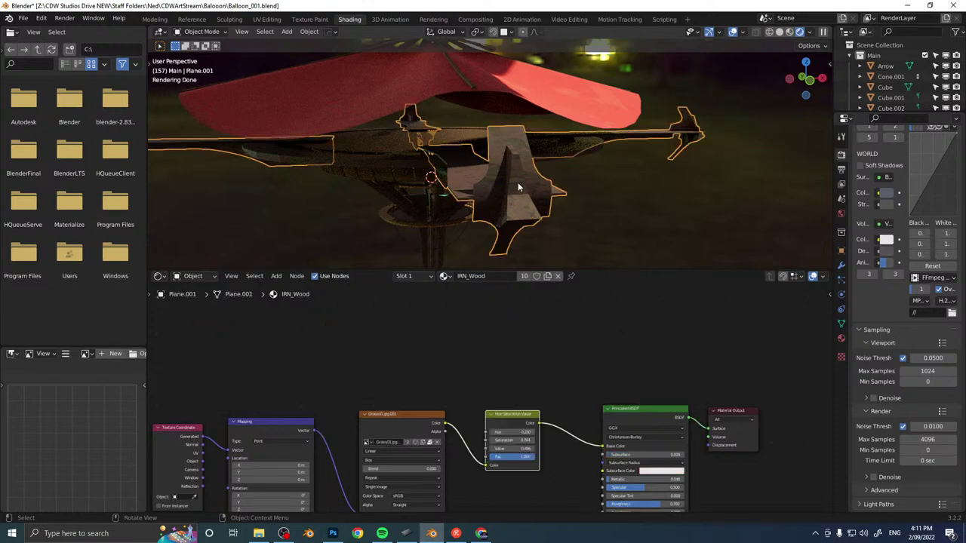
{"action": "key", "text": "Tab"}
{"action": "key", "text": "shift+h"}
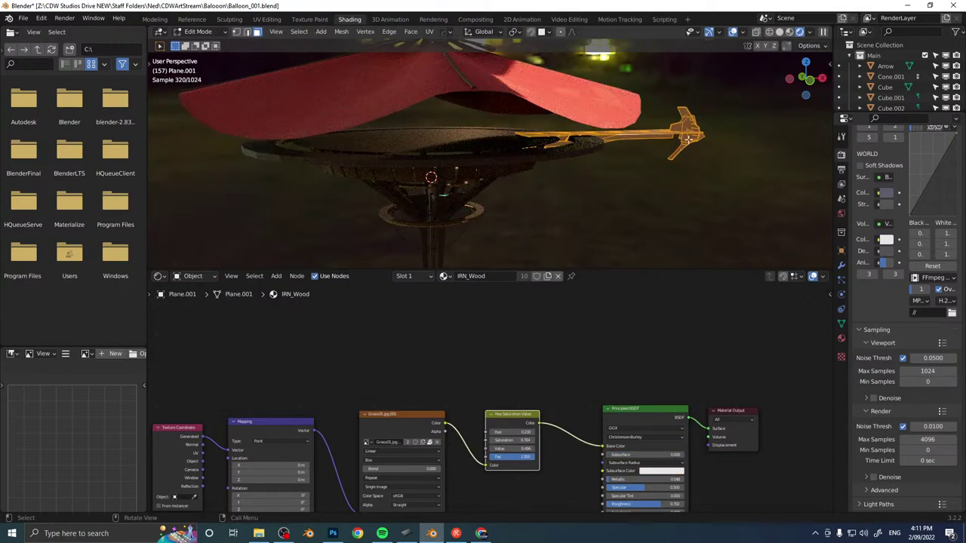
{"action": "left_click", "coordinate": [689, 139]}
{"action": "key", "text": "ctrl+l"}
{"action": "key", "text": "KP_Decimal"}
{"action": "middle_click_drag", "start_coordinate": [727, 133], "coordinate": [597, 153]}
{"action": "key", "text": "a"}
{"action": "key", "text": "ctrl+b"}
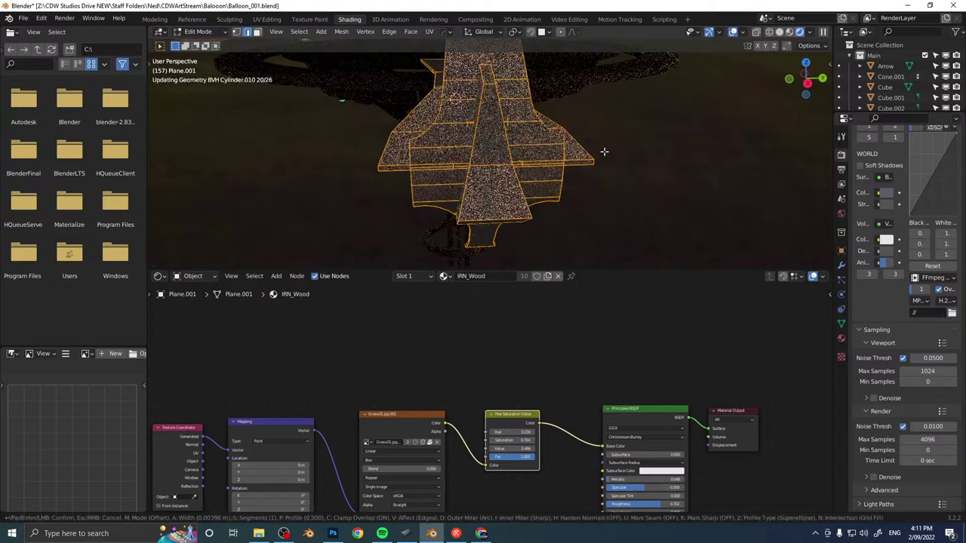
{"action": "right_click", "coordinate": [729, 157]}
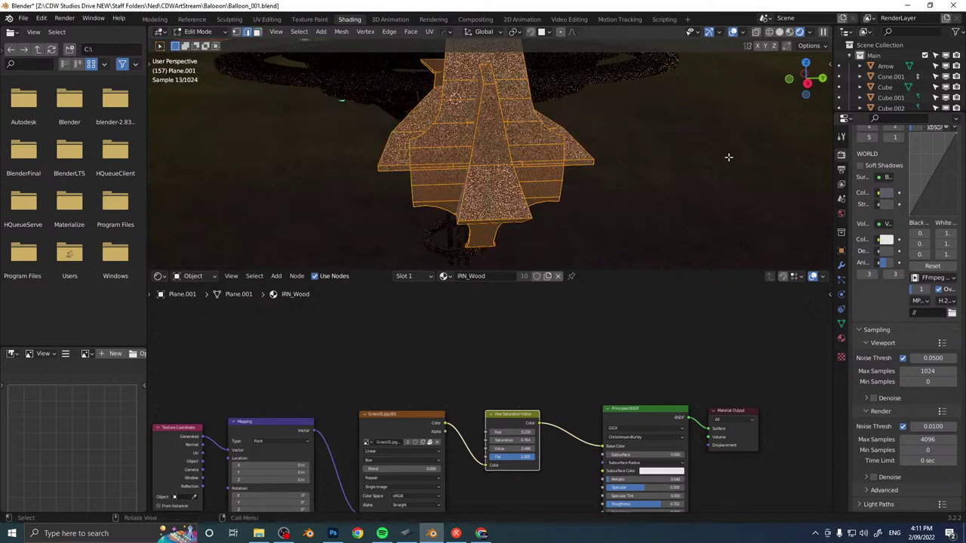
Bevel the edges of the tapered centre piece at the end of the wooden arm.
{"action": "left_click", "coordinate": [491, 149]}
{"action": "key", "text": "ctrl+l"}
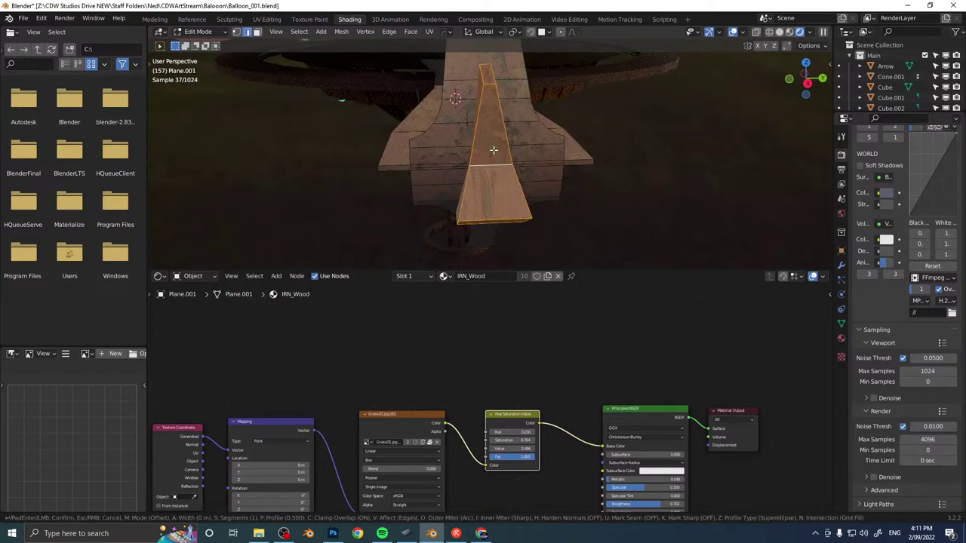
{"action": "key", "text": "ctrl+b"}
{"action": "left_click", "coordinate": [499, 151]}
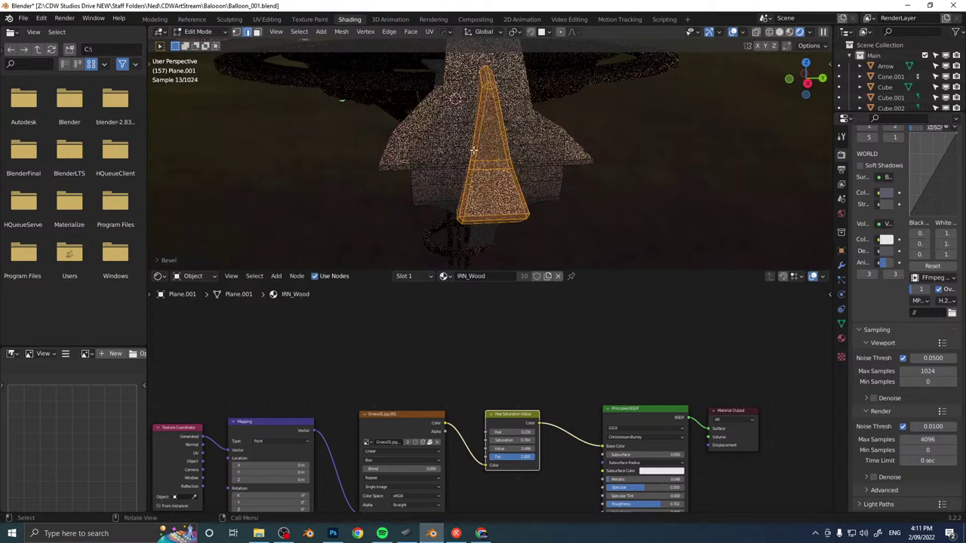
Select the adjoining linked piece of the wooden arm's end and bevel its edges.
{"action": "left_click", "coordinate": [471, 151]}
{"action": "key", "text": "ctrl+l"}
{"action": "middle_click_drag", "start_coordinate": [487, 148], "coordinate": [528, 133]}
{"action": "key", "text": "ctrl+b"}
{"action": "left_click", "coordinate": [594, 148]}
Return to Object Mode and add a Hard Ops Bevel modifier to the wooden arms, about 0.0073 wide with 1 segment.
{"action": "key", "text": "Tab"}
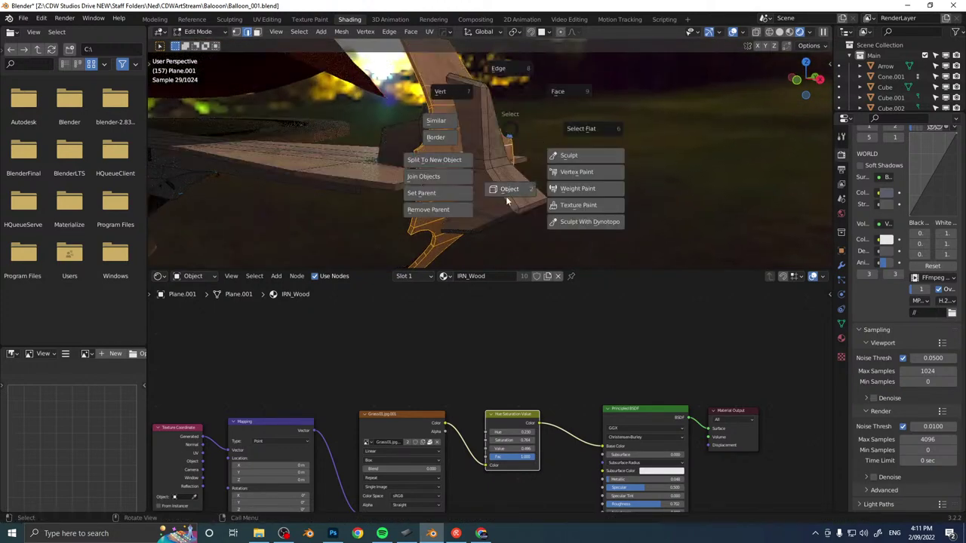
{"action": "left_click", "coordinate": [506, 197]}
{"action": "key", "text": "q"}
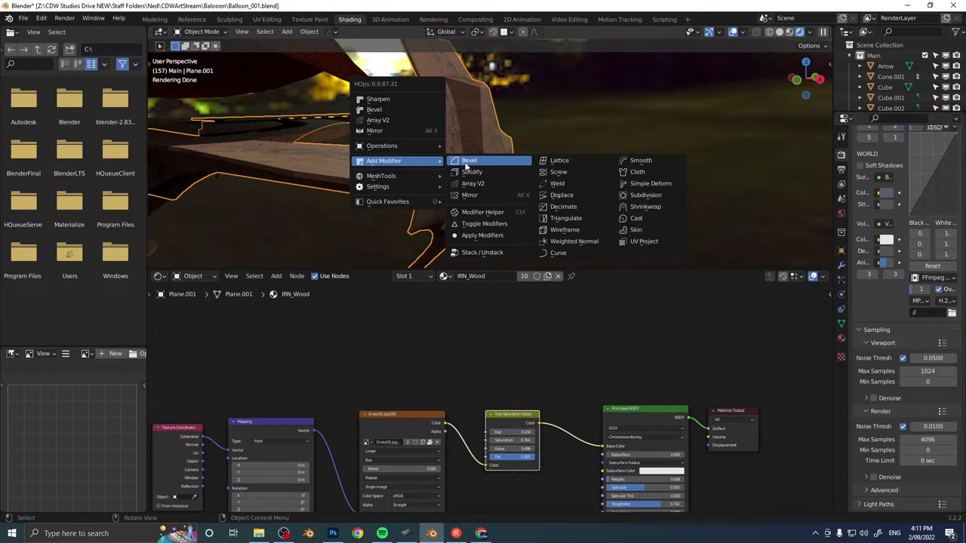
{"action": "left_click", "coordinate": [462, 162]}
{"action": "scroll", "coordinate": [465, 161], "scroll_direction": "down", "scroll_amount": 2}
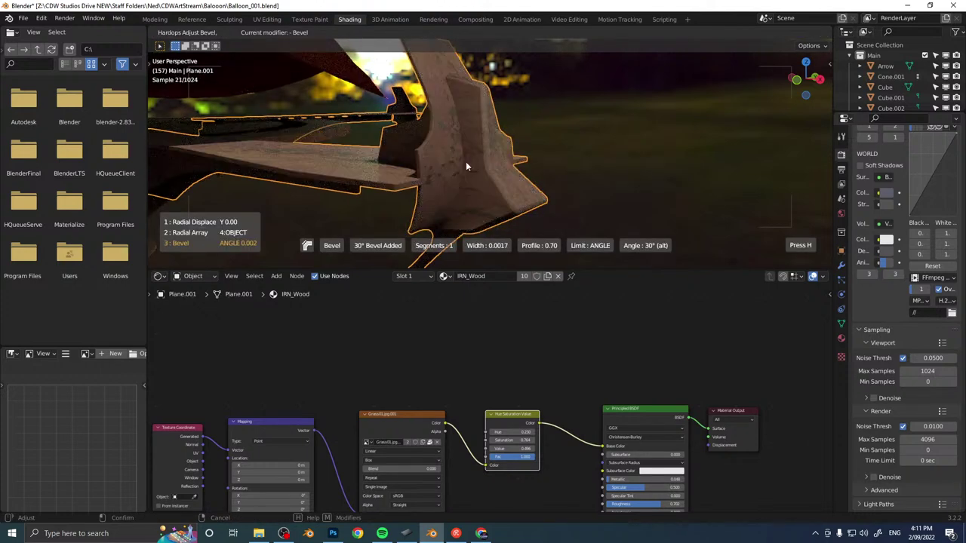
{"action": "mouse_move", "coordinate": [477, 162]}
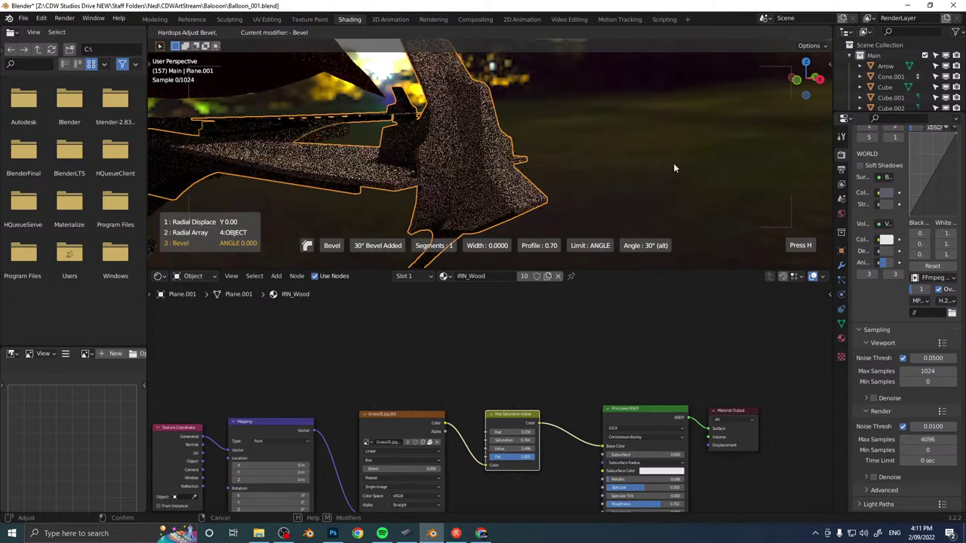
{"action": "mouse_move", "coordinate": [748, 168]}
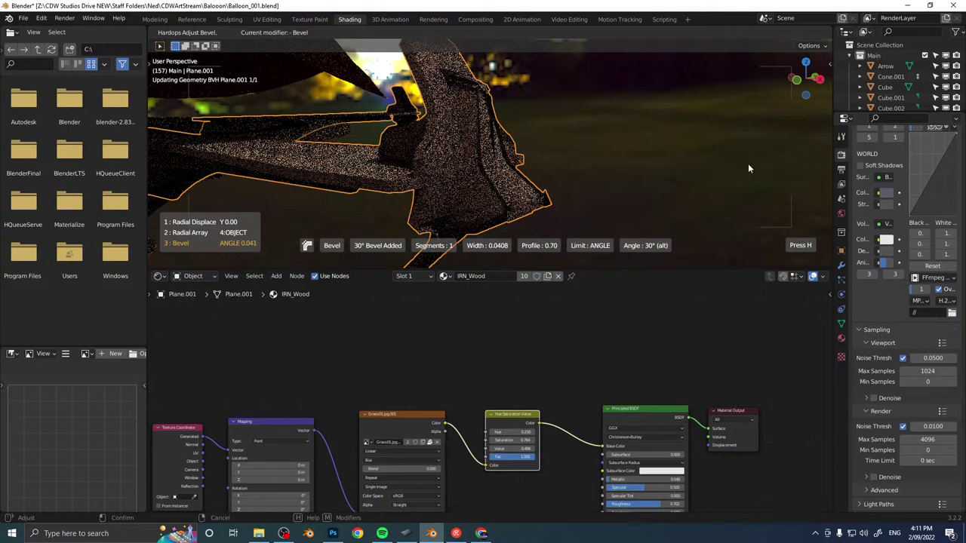
{"action": "mouse_move", "coordinate": [785, 167]}
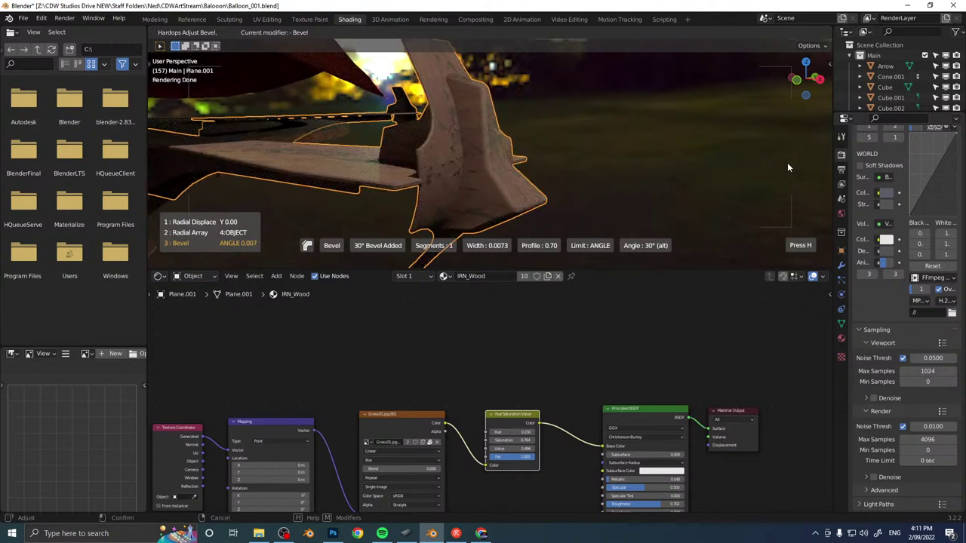
{"action": "left_click", "coordinate": [788, 162]}
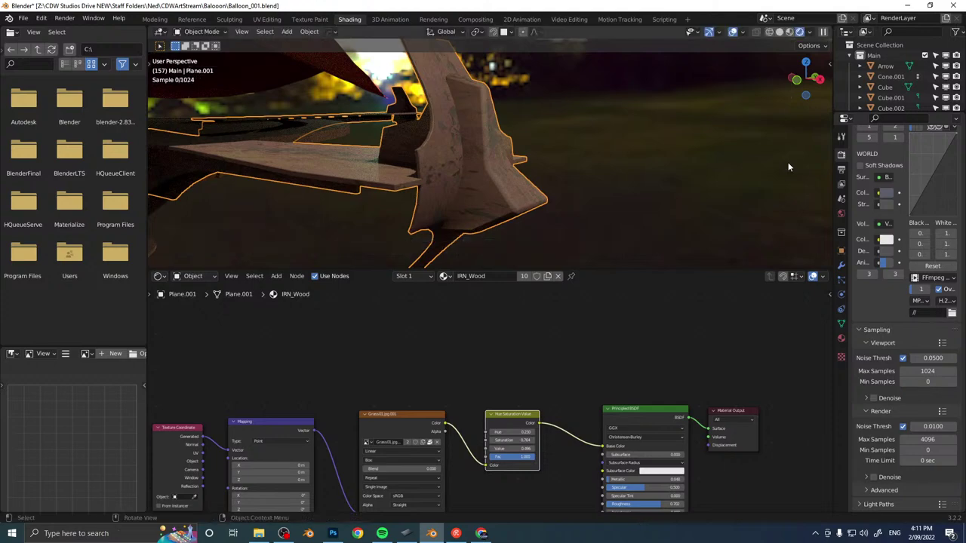
Duplicate the gold spike at the bottom of the platform's pole and scale the copy down.
{"action": "scroll", "coordinate": [549, 157], "scroll_direction": "down", "scroll_amount": 3}
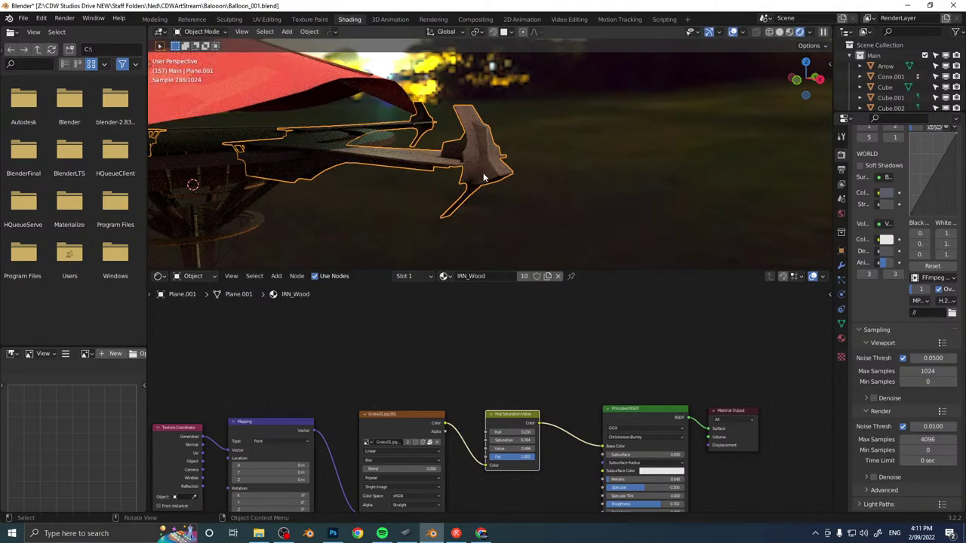
{"action": "middle_click_drag", "start_coordinate": [465, 176], "coordinate": [522, 130]}
{"action": "left_click", "coordinate": [522, 230]}
{"action": "key", "text": "ctrl+KP_1"}
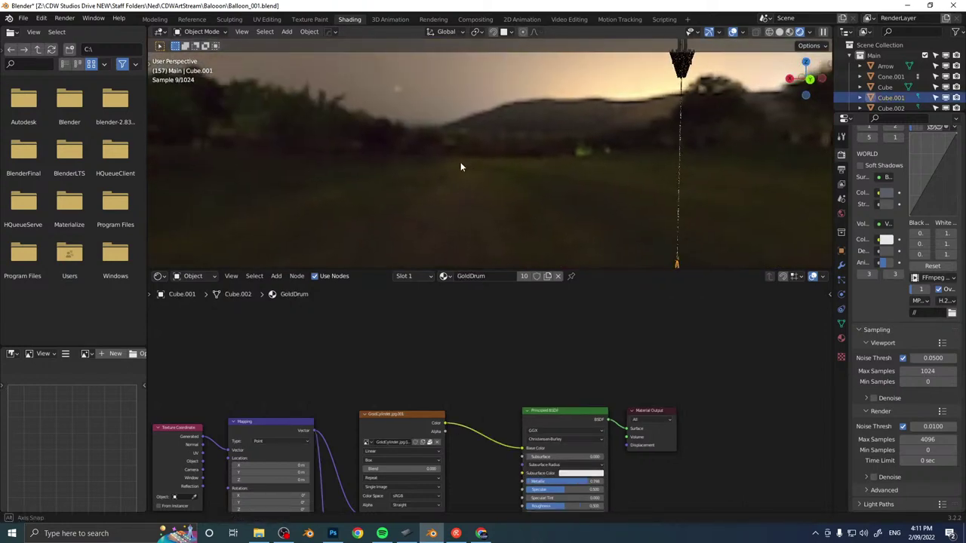
{"action": "key", "text": "shift+d"}
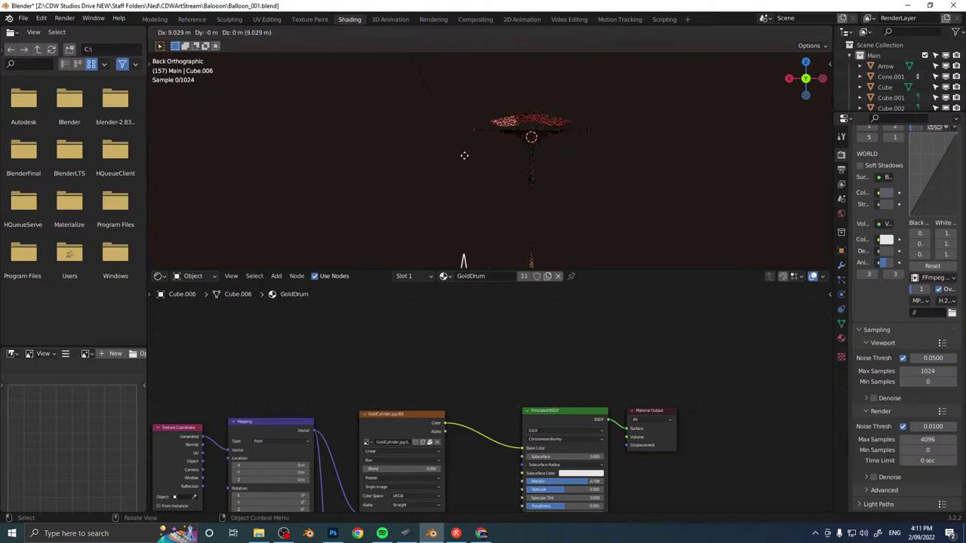
{"action": "key", "text": "s"}
{"action": "left_click", "coordinate": [494, 182]}
Move the small gold spike up beneath the tip of the wooden arm in the back view.
{"action": "key", "text": "g"}
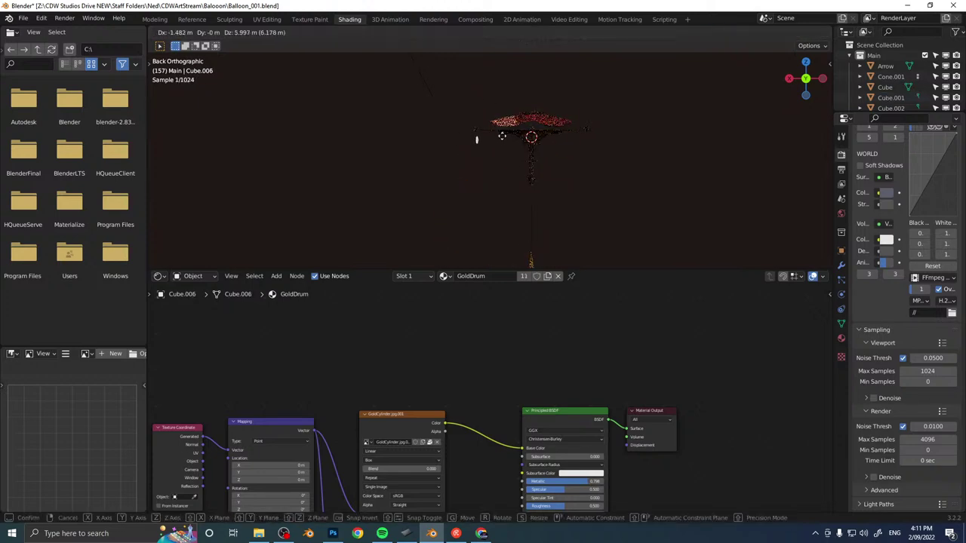
{"action": "left_click", "coordinate": [499, 132]}
{"action": "scroll", "coordinate": [491, 137], "scroll_direction": "up", "scroll_amount": 8}
{"action": "middle_click_drag", "start_coordinate": [452, 83], "coordinate": [468, 202], "text": "shift"}
{"action": "scroll", "coordinate": [445, 189], "scroll_direction": "up", "scroll_amount": 6}
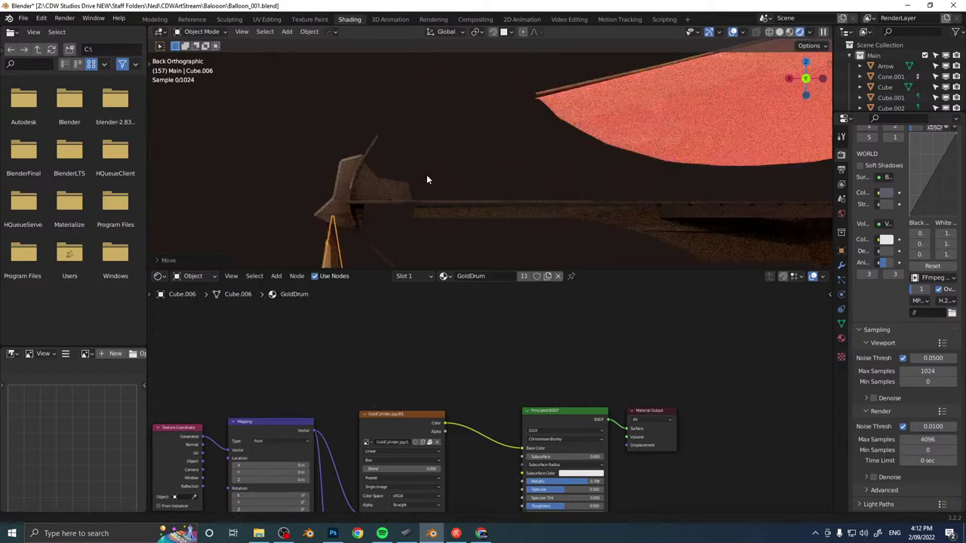
{"action": "middle_click_drag", "start_coordinate": [356, 240], "coordinate": [361, 153], "text": "shift"}
Duplicate the gold spike about 15.64 m along the X axis to the opposite arm's tip and fine-tune its X position.
{"action": "scroll", "coordinate": [513, 153], "scroll_direction": "down", "scroll_amount": 4}
{"action": "key", "text": "shift+d"}
{"action": "key", "text": "x"}
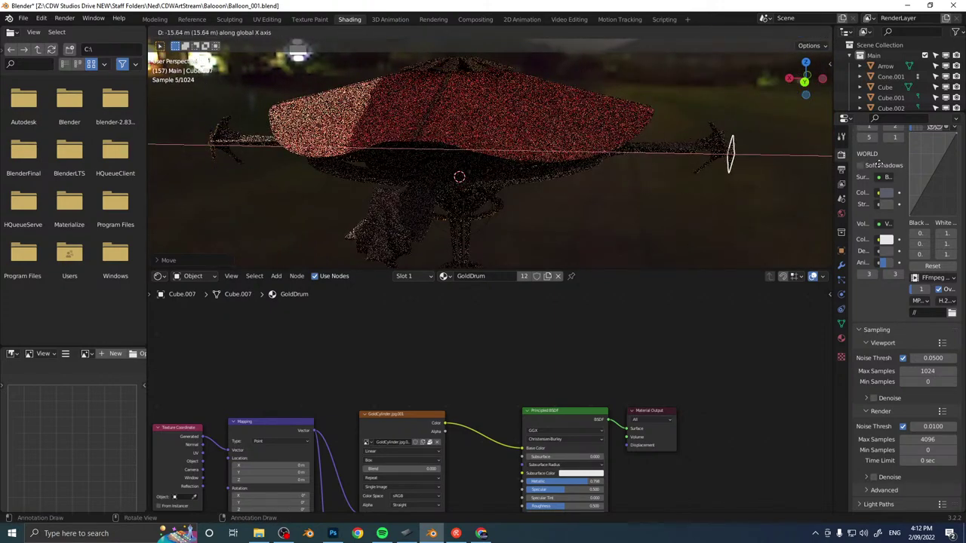
{"action": "left_click", "coordinate": [879, 165]}
{"action": "middle_click_drag", "start_coordinate": [726, 180], "coordinate": [613, 160]}
{"action": "key", "text": "shift+d"}
{"action": "key", "text": "y"}
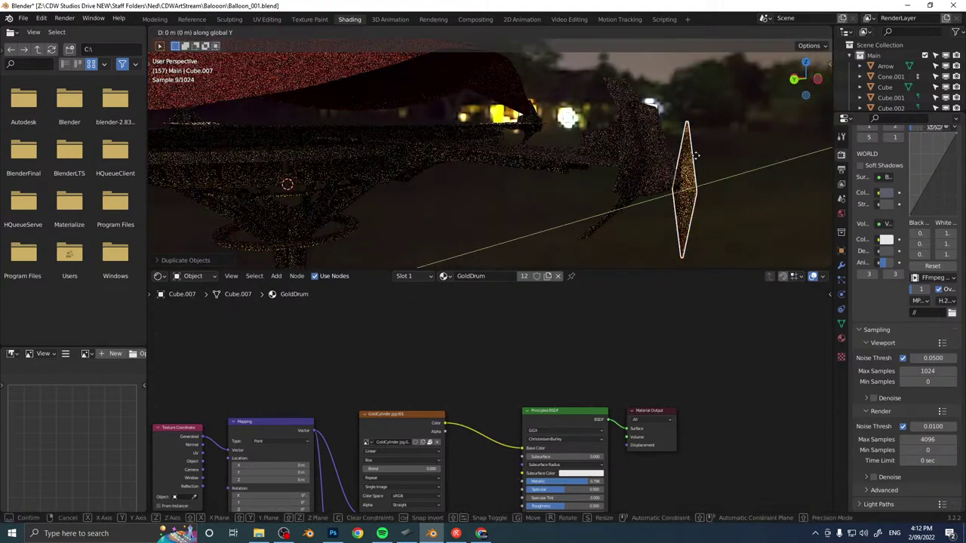
{"action": "key", "text": "x"}
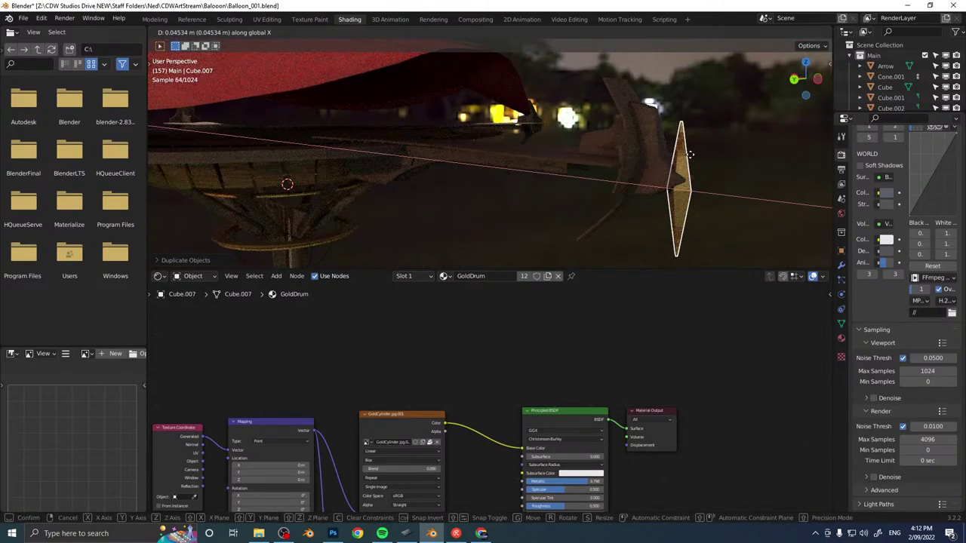
{"action": "left_click", "coordinate": [691, 154]}
Duplicate the spike along the Y axis towards the adjacent arm and shift the copy about 7.77 m along X to line up with it.
{"action": "middle_click_drag", "start_coordinate": [703, 157], "coordinate": [589, 155]}
{"action": "key", "text": "shift+d"}
{"action": "key", "text": "y"}
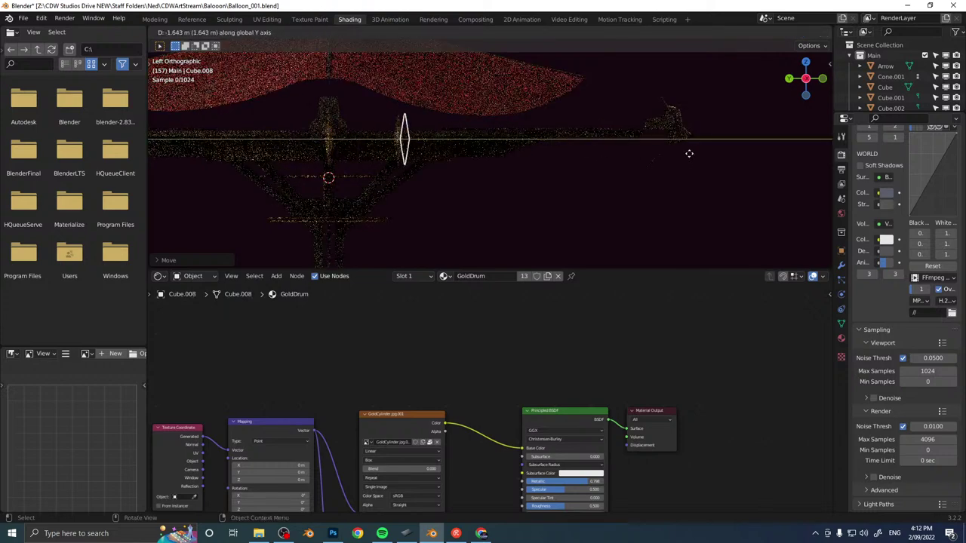
{"action": "left_click", "coordinate": [941, 155]}
{"action": "middle_click_drag", "start_coordinate": [749, 167], "coordinate": [583, 177]}
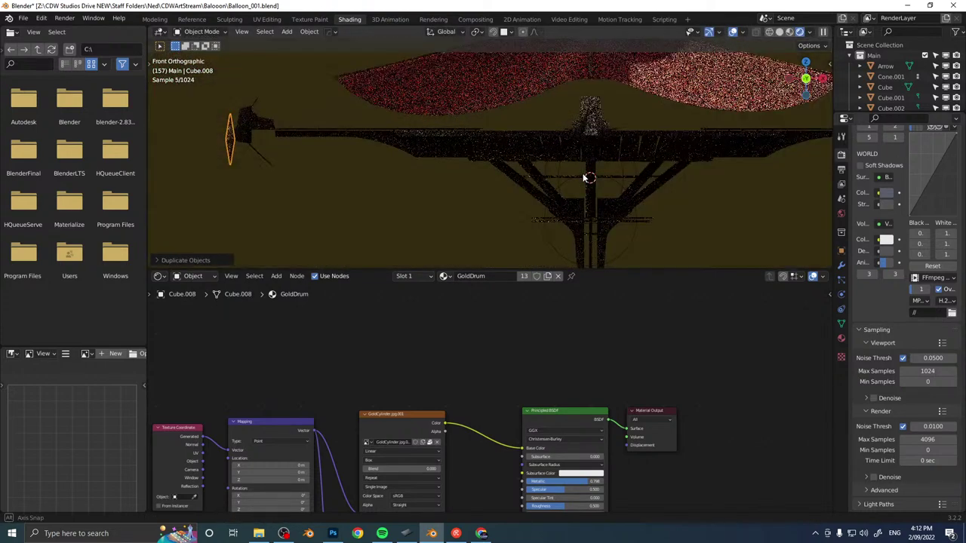
{"action": "key", "text": "shift+d"}
{"action": "key", "text": "x"}
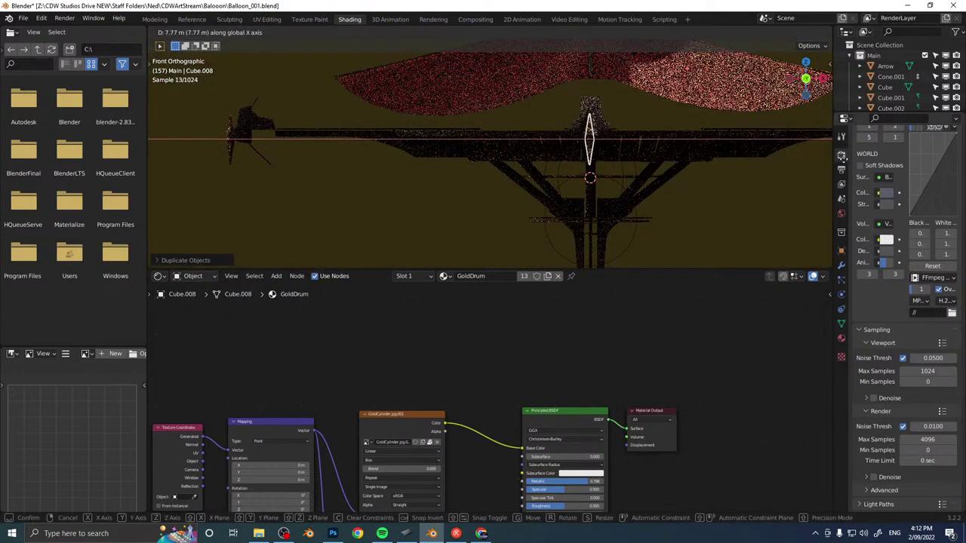
{"action": "left_click", "coordinate": [842, 156]}
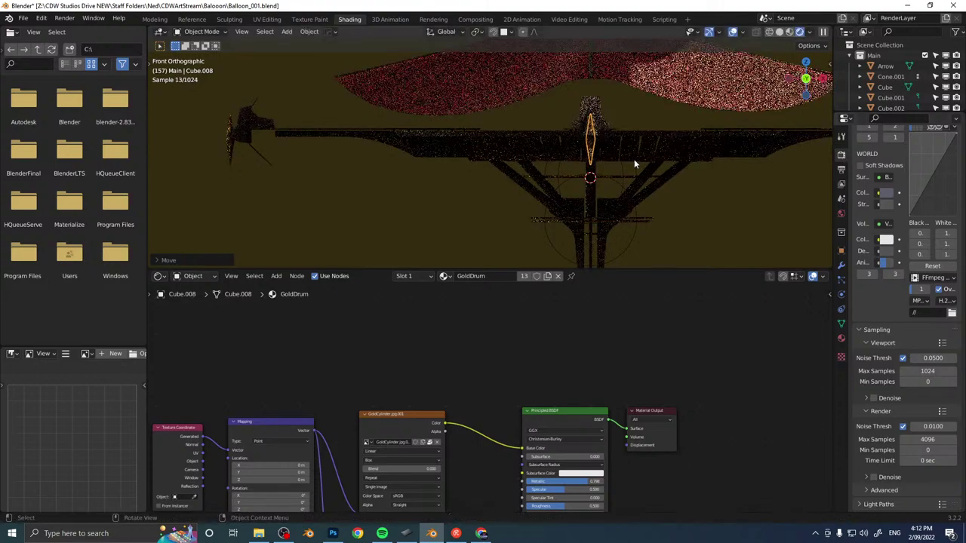
Adjust the third spike's position along the Y axis so it sits against its arm's tip.
{"action": "scroll", "coordinate": [638, 158], "scroll_direction": "up", "scroll_amount": 6}
{"action": "middle_click_drag", "start_coordinate": [755, 107], "coordinate": [505, 139], "text": "shift"}
{"action": "key", "text": "g"}
{"action": "key", "text": "y"}
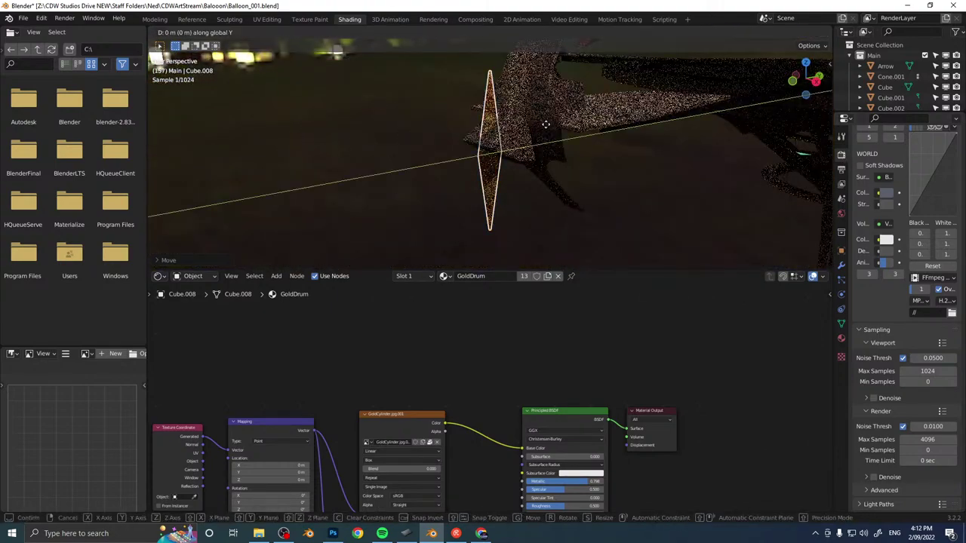
{"action": "left_click", "coordinate": [537, 127]}
Duplicate the spike along the Y axis to the remaining opposite arm and adjust its position at the tip.
{"action": "middle_click_drag", "start_coordinate": [536, 127], "coordinate": [243, 128]}
{"action": "middle_click_drag", "start_coordinate": [618, 128], "coordinate": [338, 130], "text": "shift"}
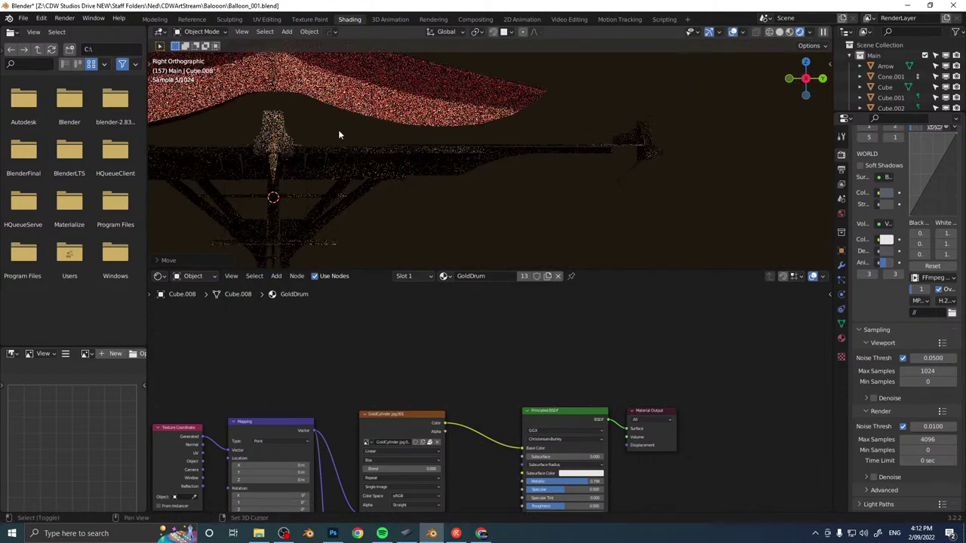
{"action": "key", "text": "shift+d"}
{"action": "key", "text": "y"}
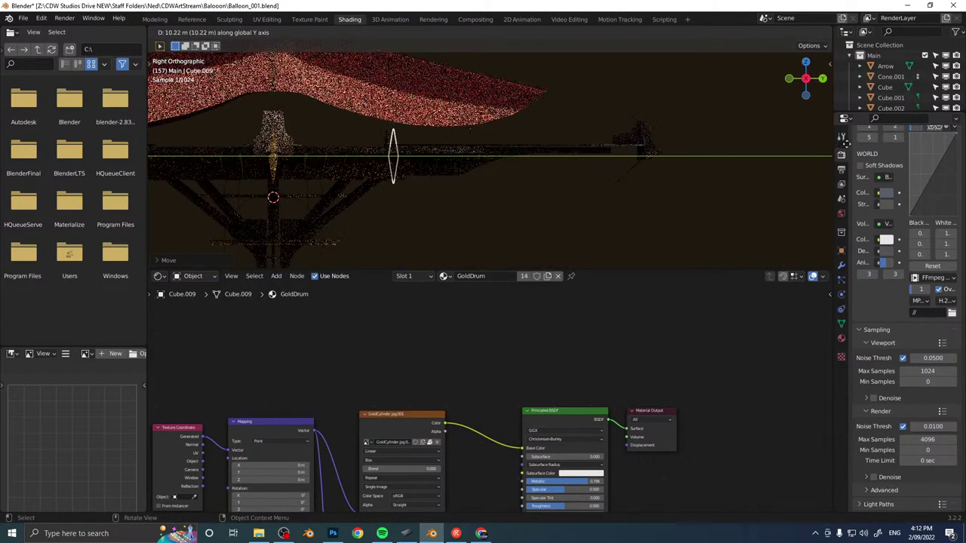
{"action": "left_click", "coordinate": [479, 176]}
{"action": "key", "text": "shift+d"}
{"action": "key", "text": "y"}
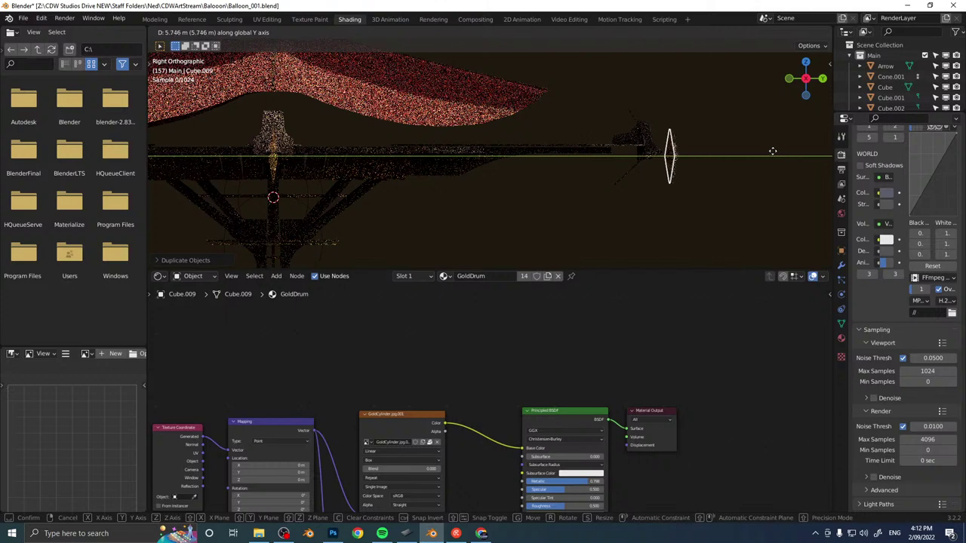
{"action": "left_click", "coordinate": [763, 151]}
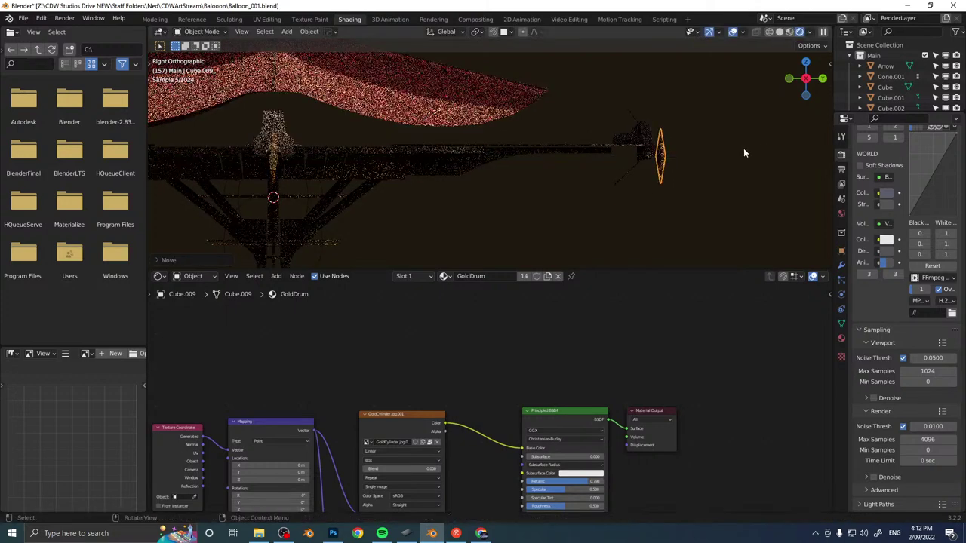
Switch the viewport to solid shading and select the rope curve that holds the ring beneath the balloon.
{"action": "middle_click_drag", "start_coordinate": [744, 148], "coordinate": [429, 162]}
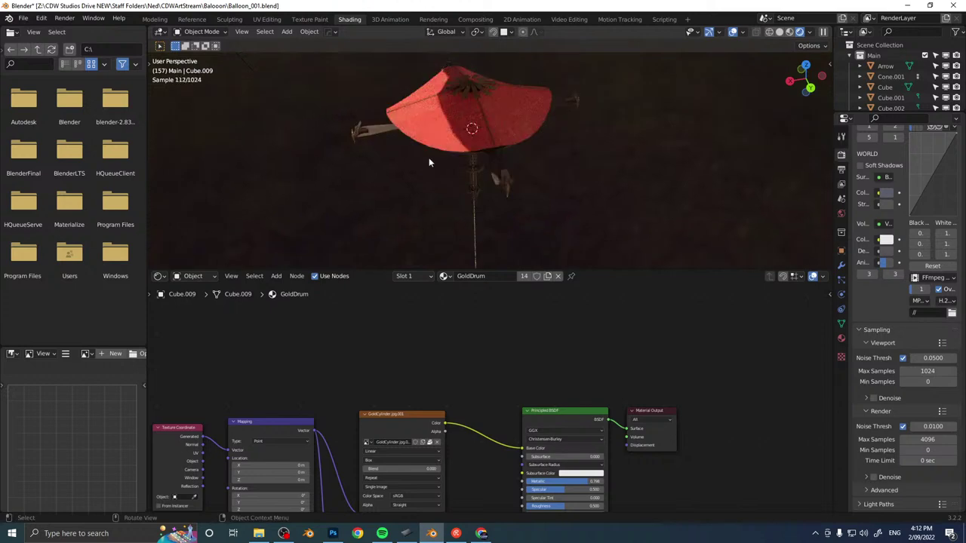
{"action": "middle_click_drag", "start_coordinate": [358, 149], "coordinate": [443, 172]}
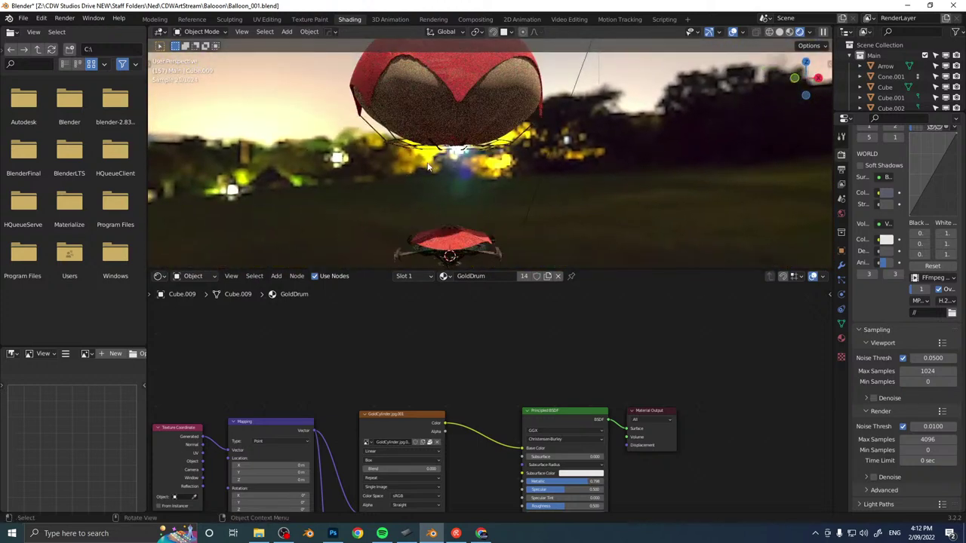
{"action": "scroll", "coordinate": [428, 167], "scroll_direction": "up", "scroll_amount": 4}
{"action": "key", "text": "z"}
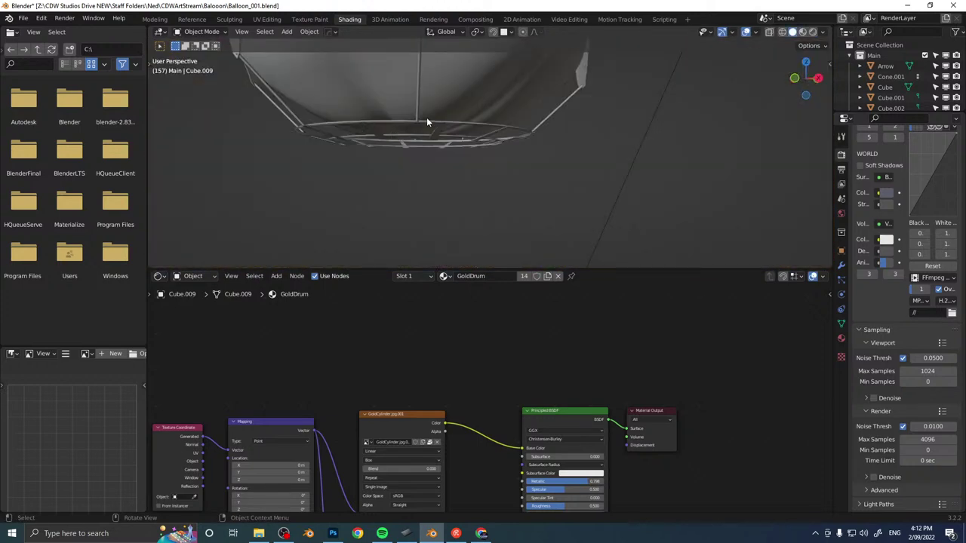
{"action": "left_click", "coordinate": [320, 129]}
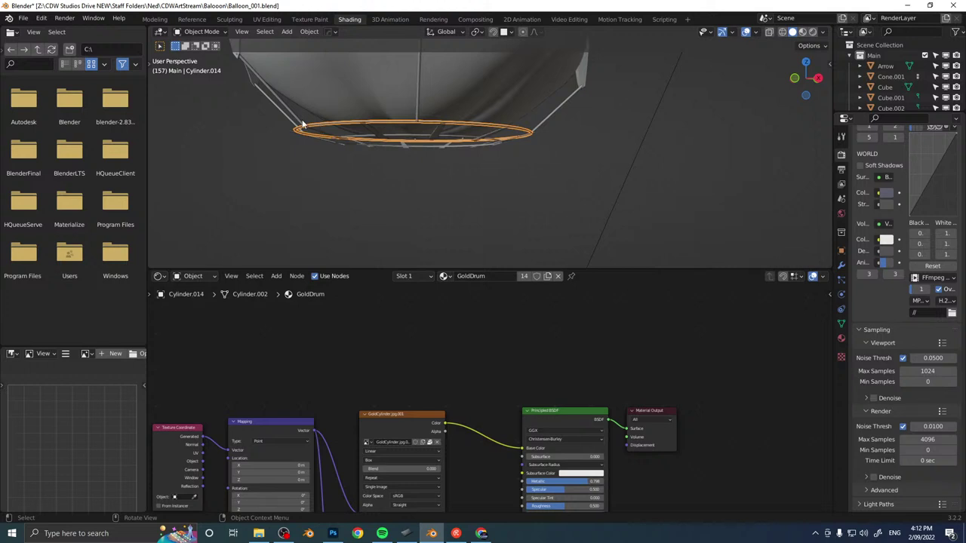
{"action": "left_click", "coordinate": [302, 124]}
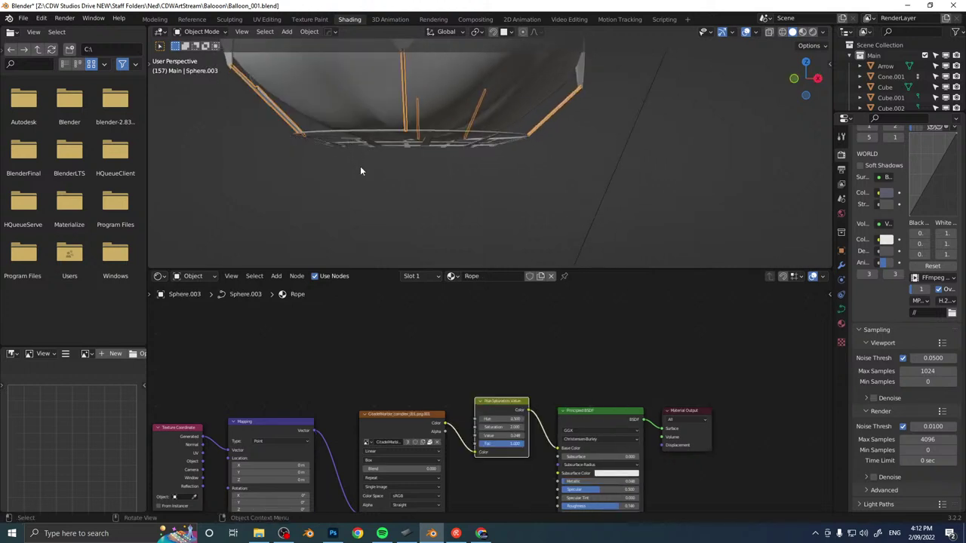
In Edit Mode, duplicate a rope's lower end point onto the ring and extend a new rope down to the platform canopy's top.
{"action": "key", "text": "Tab"}
{"action": "left_click", "coordinate": [304, 134]}
{"action": "key", "text": "shift+d"}
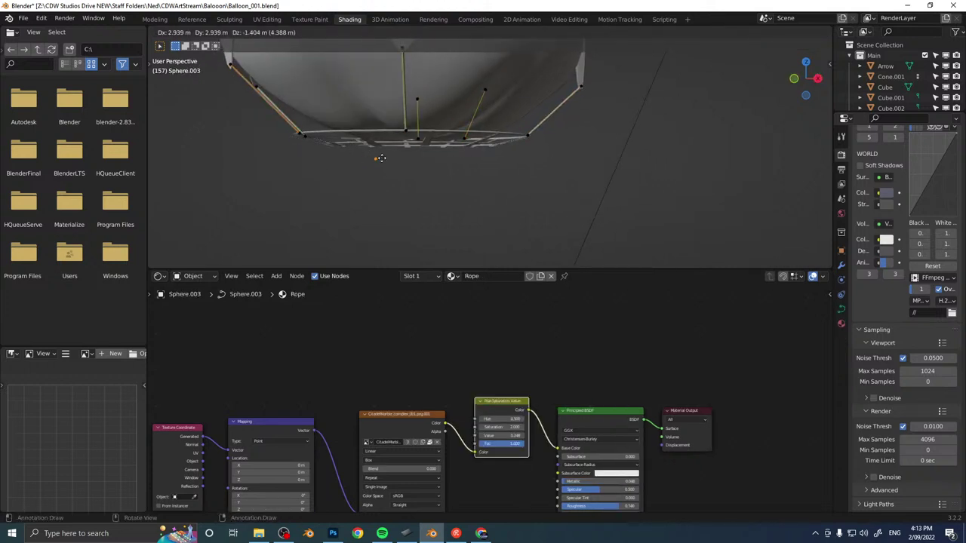
{"action": "left_click", "coordinate": [356, 141]}
{"action": "middle_click_drag", "start_coordinate": [356, 141], "coordinate": [305, 148]}
{"action": "middle_click_drag", "start_coordinate": [382, 180], "coordinate": [380, 99], "text": "shift"}
{"action": "key", "text": "g"}
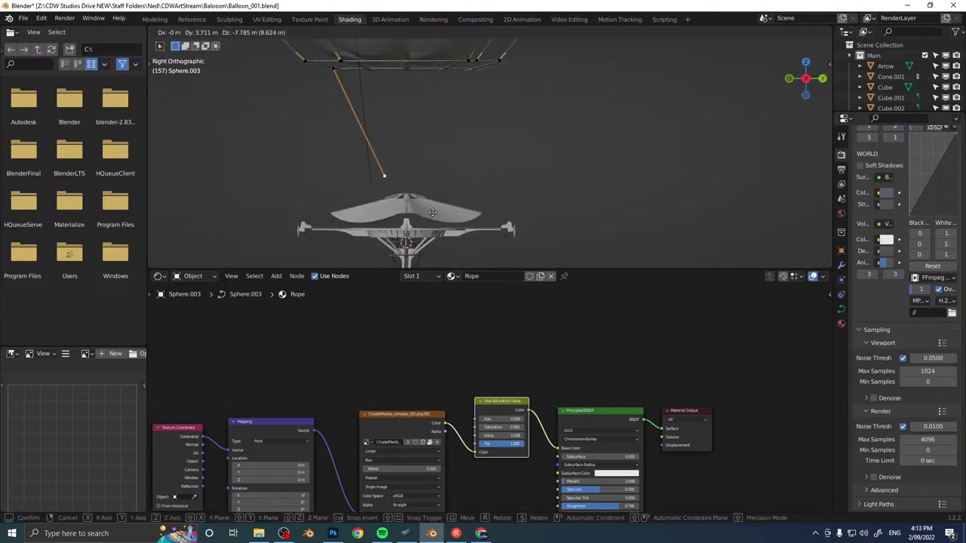
{"action": "left_click", "coordinate": [390, 173]}
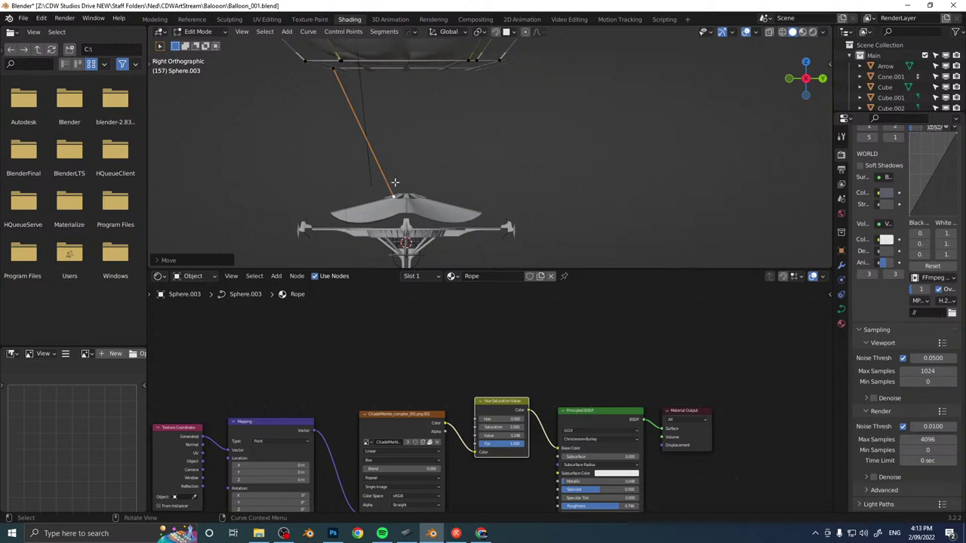
Duplicate the new rope's lower end point along the Y axis and extend a second rope up to the ring's opposite side.
{"action": "key", "text": "shift+d"}
{"action": "key", "text": "y"}
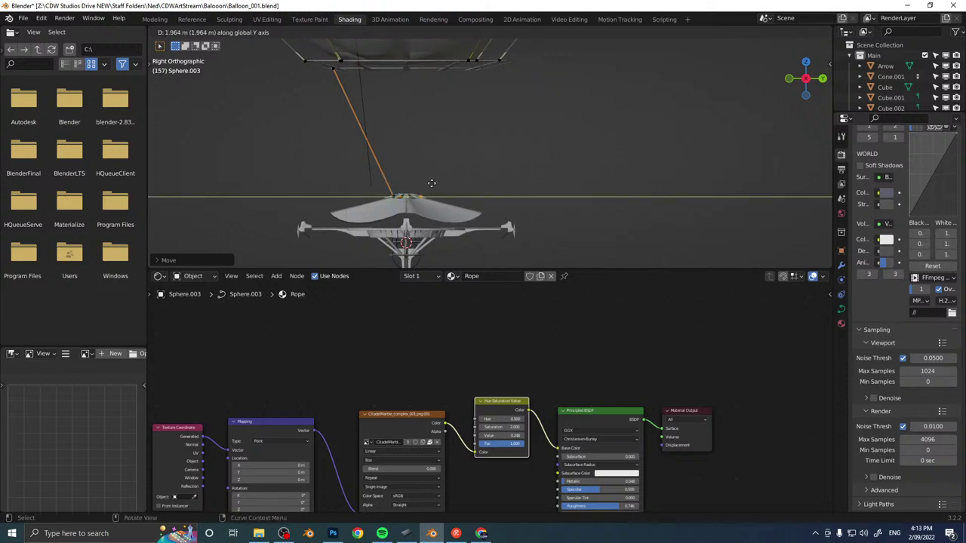
{"action": "left_click", "coordinate": [424, 182]}
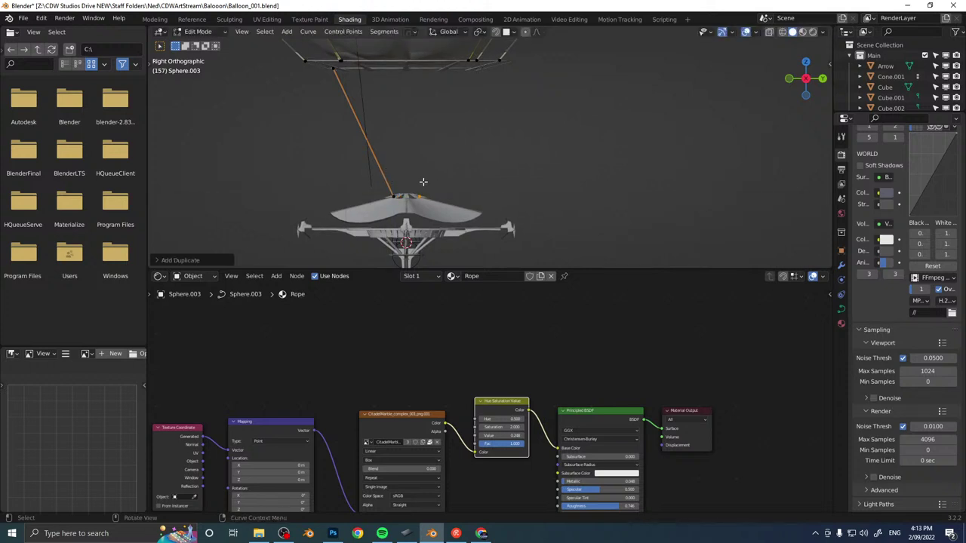
{"action": "left_click", "coordinate": [482, 17]}
{"action": "middle_click_drag", "start_coordinate": [514, 108], "coordinate": [401, 114]}
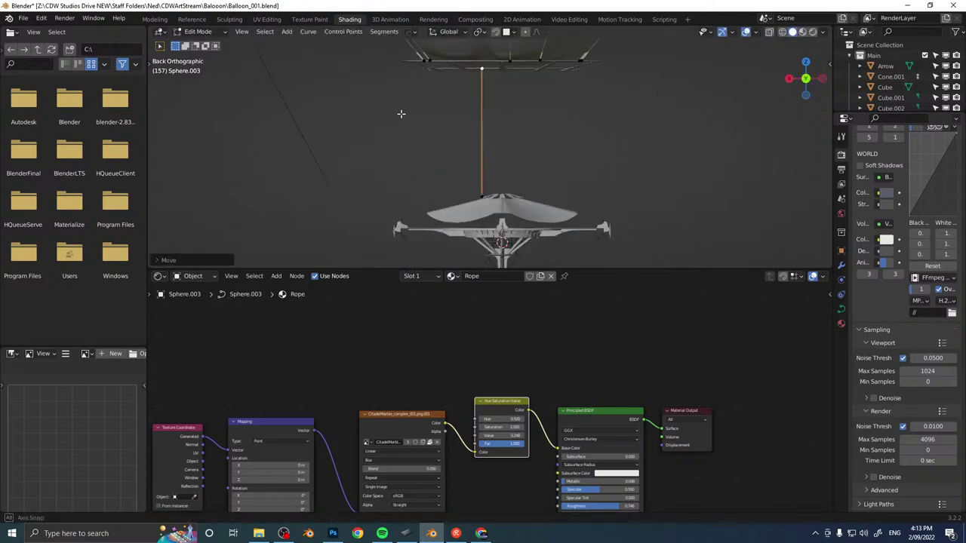
Select the new rope's upper and lower end points and move them along the X axis to the platform's centre line.
{"action": "left_click", "coordinate": [483, 194]}
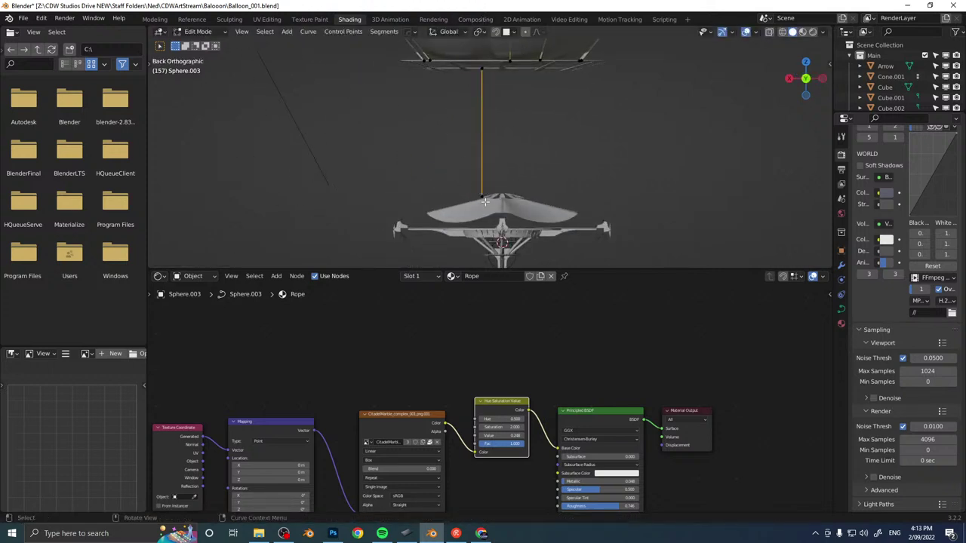
{"action": "left_click_drag", "start_coordinate": [451, 181], "coordinate": [501, 213]}
{"action": "left_click_drag", "start_coordinate": [499, 99], "coordinate": [453, 61], "text": "shift"}
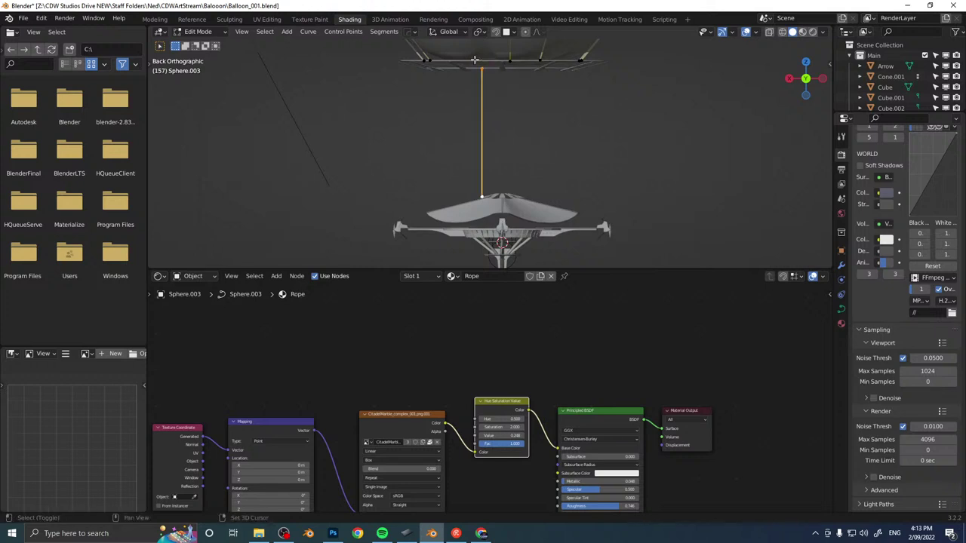
{"action": "key", "text": "g"}
{"action": "key", "text": "x"}
{"action": "left_click", "coordinate": [519, 74]}
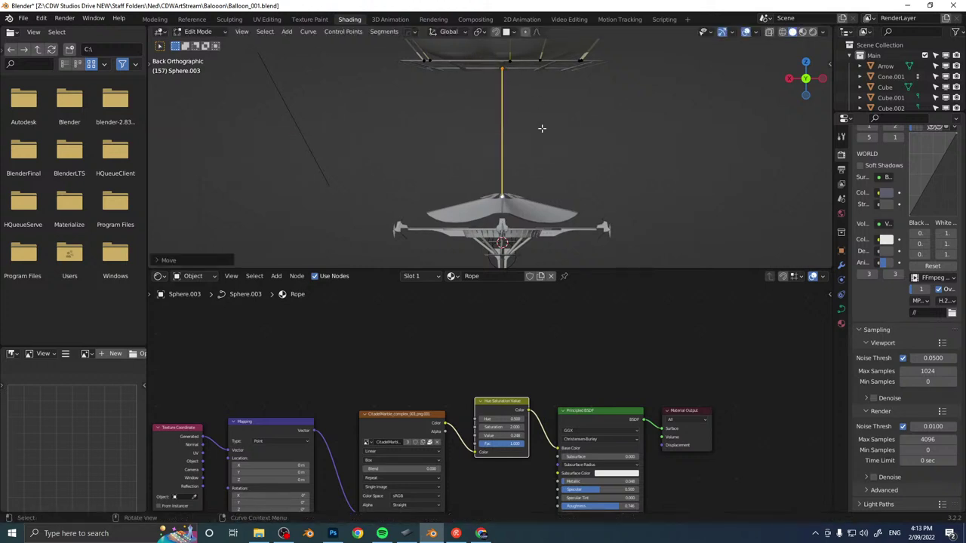
Duplicate the rope pair, rotate the copy 90 degrees about Z and centre it over the platform along the X axis.
{"action": "mouse_move", "coordinate": [568, 121]}
{"action": "middle_mouse_down"}
{"action": "mouse_move", "coordinate": [511, 123]}
{"action": "mouse_move", "coordinate": [566, 128]}
{"action": "middle_mouse_up"}
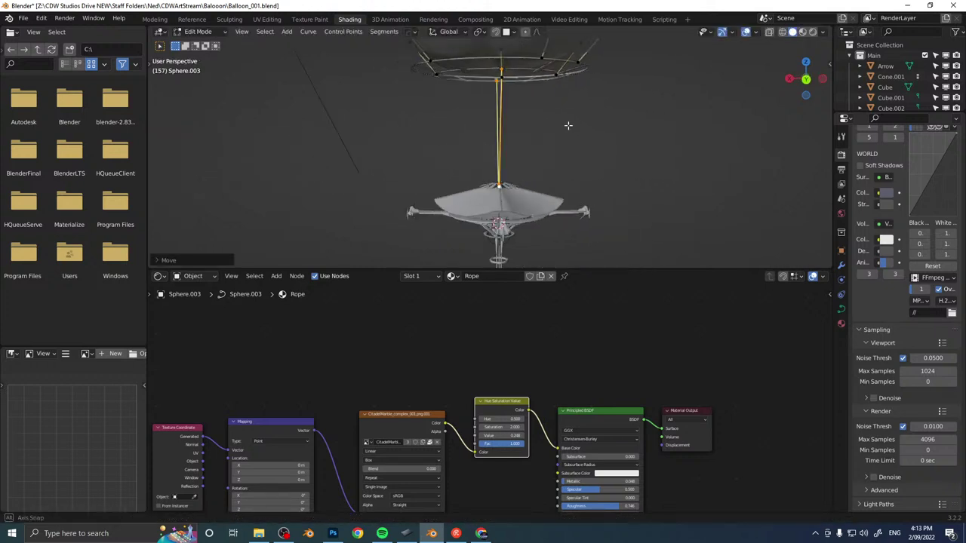
{"action": "key", "text": "g"}
{"action": "key", "text": "x"}
{"action": "left_click", "coordinate": [591, 124]}
{"action": "type", "text": "rz"}
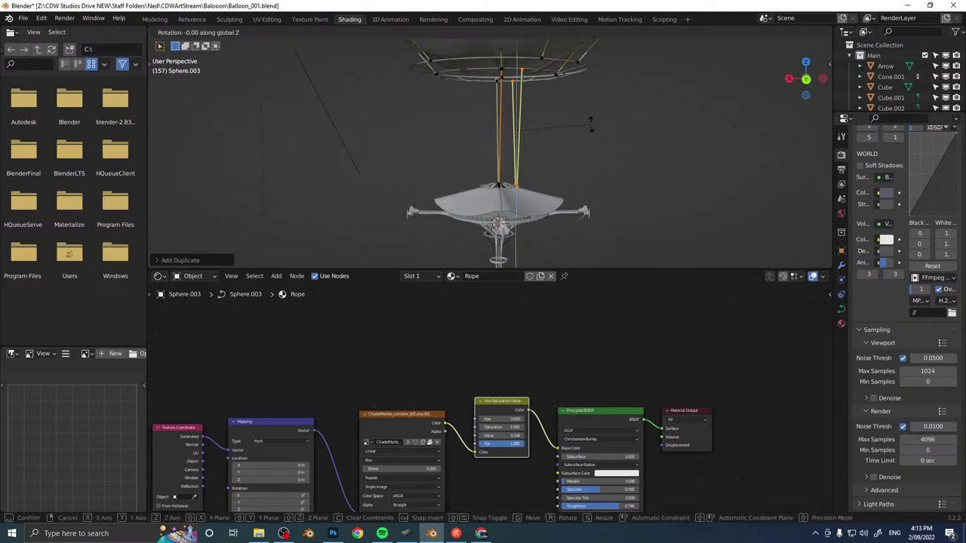
{"action": "type", "text": "90"}
{"action": "key", "text": "Return"}
{"action": "middle_click_drag", "start_coordinate": [621, 123], "coordinate": [610, 124]}
{"action": "key", "text": "g"}
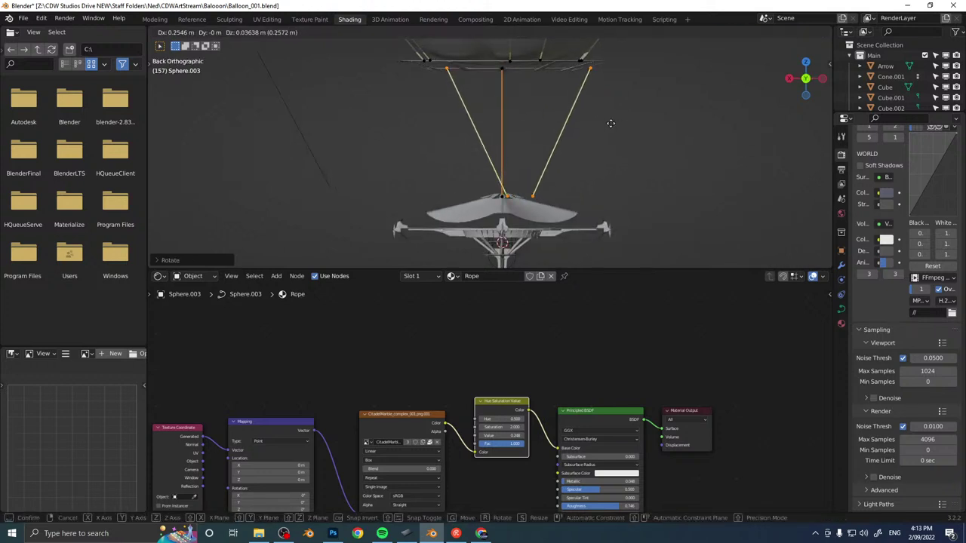
{"action": "key", "text": "x"}
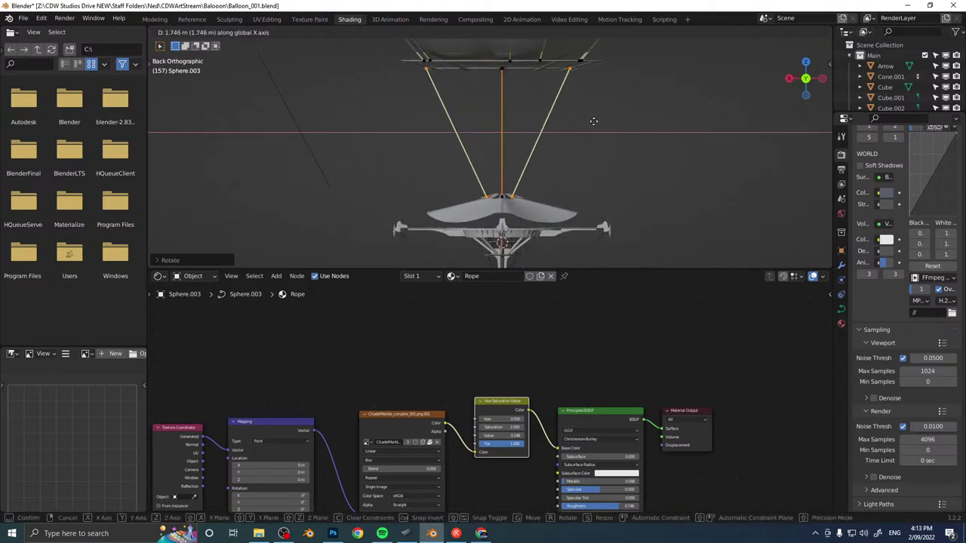
{"action": "left_click", "coordinate": [617, 112]}
Leave Edit Mode and inspect the roped balloon and platform in rendered shading from several angles.
{"action": "key", "text": "Tab"}
{"action": "mouse_move", "coordinate": [640, 137]}
{"action": "middle_mouse_down"}
{"action": "mouse_move", "coordinate": [559, 145]}
{"action": "mouse_move", "coordinate": [648, 173]}
{"action": "mouse_move", "coordinate": [537, 139]}
{"action": "mouse_move", "coordinate": [391, 171]}
{"action": "mouse_move", "coordinate": [390, 134]}
{"action": "mouse_move", "coordinate": [524, 133]}
{"action": "mouse_move", "coordinate": [661, 153]}
{"action": "mouse_move", "coordinate": [681, 108]}
{"action": "mouse_move", "coordinate": [662, 93]}
{"action": "mouse_move", "coordinate": [544, 114]}
{"action": "mouse_move", "coordinate": [586, 161]}
{"action": "mouse_move", "coordinate": [575, 182]}
{"action": "middle_mouse_up"}
{"action": "left_click", "coordinate": [612, 157]}
{"action": "key", "text": "z"}
{"action": "left_click", "coordinate": [633, 141]}
{"action": "scroll", "coordinate": [655, 158], "scroll_direction": "down", "scroll_amount": 2}
{"action": "middle_click_drag", "start_coordinate": [631, 155], "coordinate": [547, 114], "text": "shift"}
{"action": "middle_click_drag", "start_coordinate": [476, 138], "coordinate": [615, 119]}
{"action": "middle_click_drag", "start_coordinate": [511, 118], "coordinate": [481, 134]}
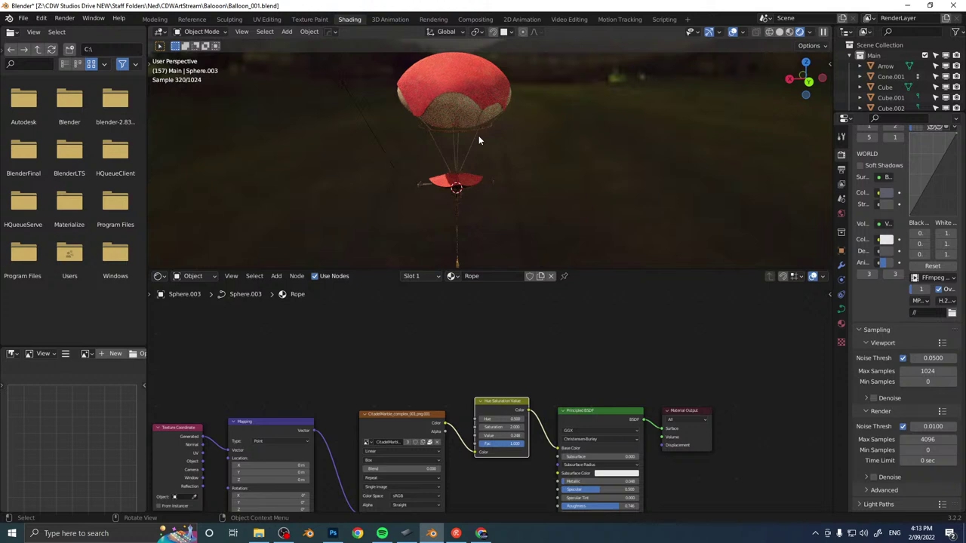
Add a plane, return to solid shading and raise the plane between the balloon and the platform canopy.
{"action": "key", "text": "shift+a"}
{"action": "mouse_move", "coordinate": [507, 42]}
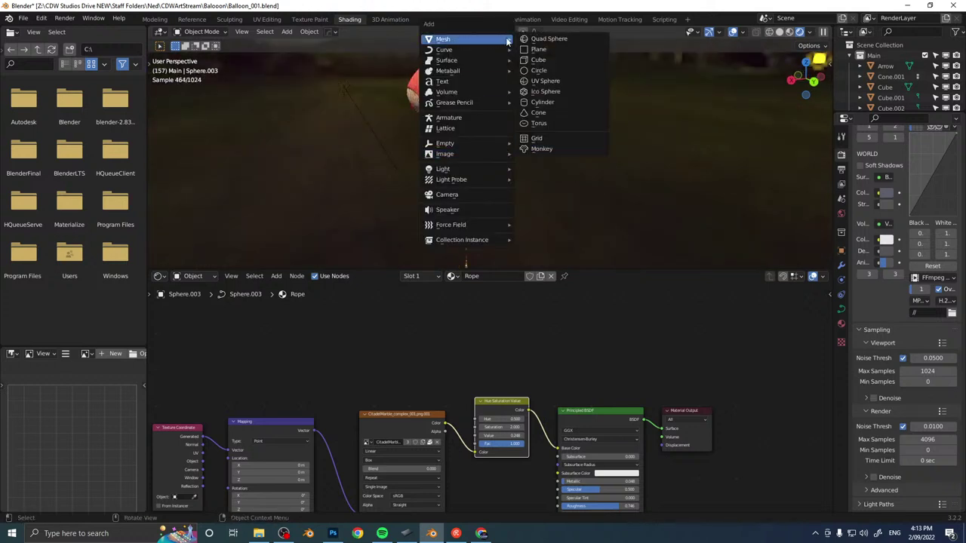
{"action": "left_click", "coordinate": [538, 49]}
{"action": "key", "text": "z"}
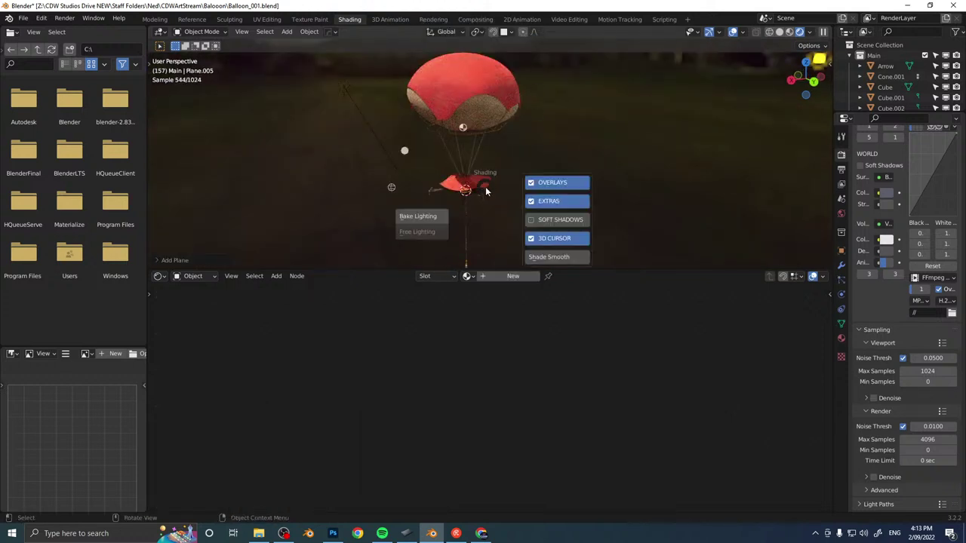
{"action": "left_click", "coordinate": [470, 182]}
{"action": "key", "text": "g"}
{"action": "left_click", "coordinate": [465, 181]}
{"action": "key", "text": "g"}
{"action": "key", "text": "z"}
{"action": "left_click", "coordinate": [462, 155]}
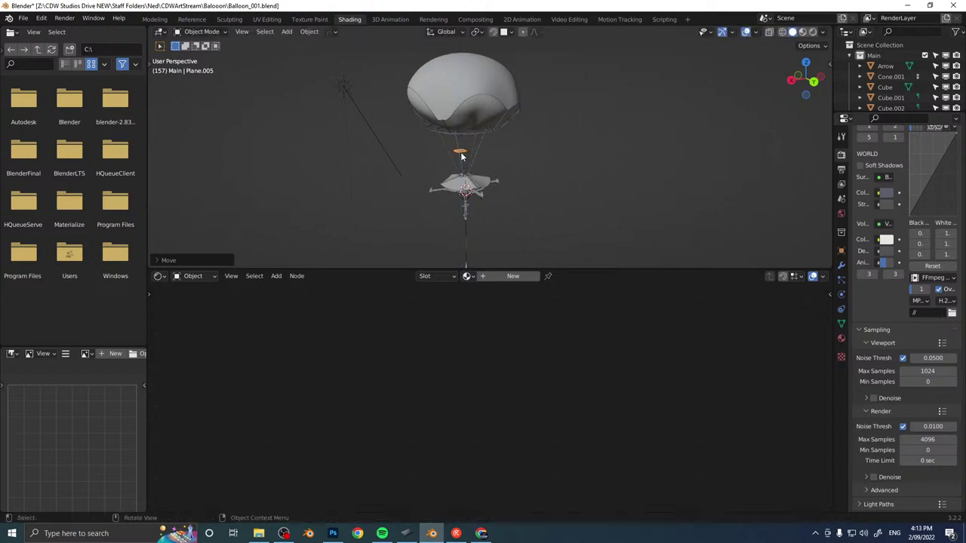
Rotate the plane 90 degrees about X and stretch it along Z into a tall narrow strip.
{"action": "type", "text": "rx90"}
{"action": "key", "text": "Return"}
{"action": "key", "text": "s"}
{"action": "key", "text": "z"}
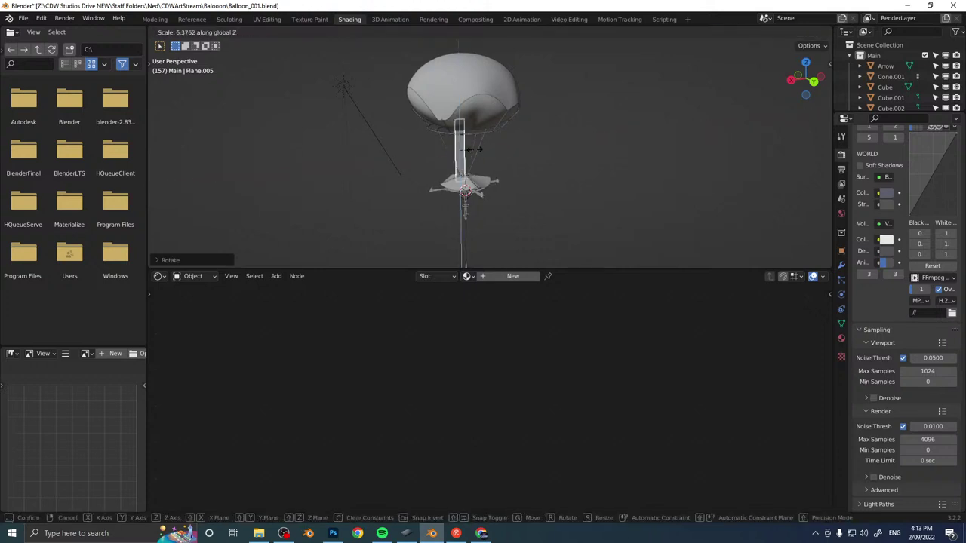
{"action": "left_click", "coordinate": [469, 147]}
In Edit Mode, divide the strip crosswise with a dense series of evenly spaced loop cuts.
{"action": "key", "text": "Tab"}
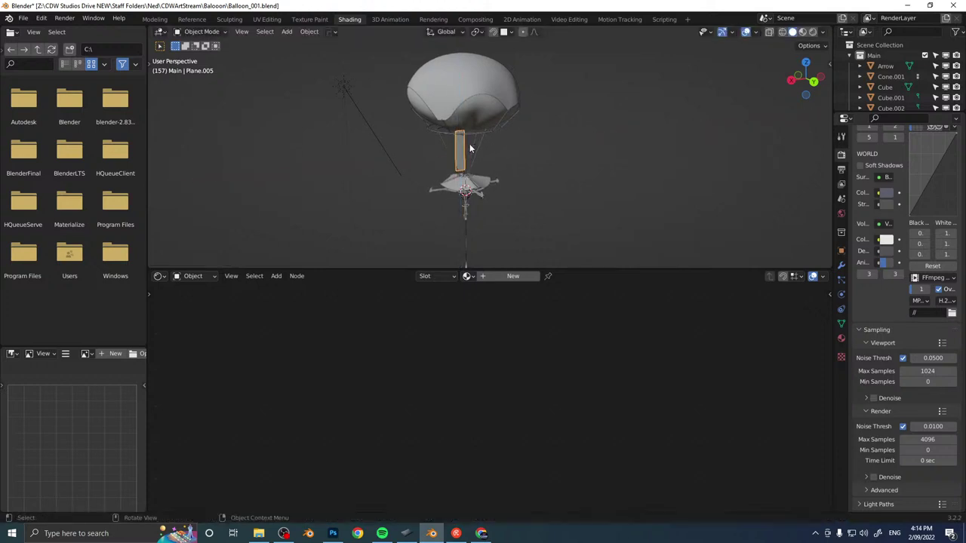
{"action": "scroll", "coordinate": [483, 195], "scroll_direction": "up", "scroll_amount": 4}
{"action": "key", "text": "ctrl+r"}
{"action": "left_click", "coordinate": [439, 191]}
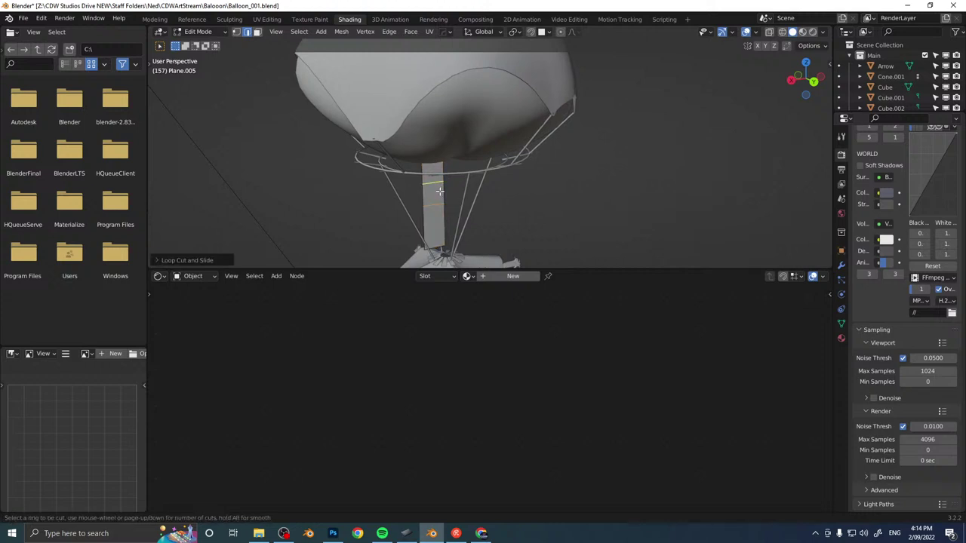
{"action": "key", "text": "Escape"}
{"action": "left_click", "coordinate": [444, 203]}
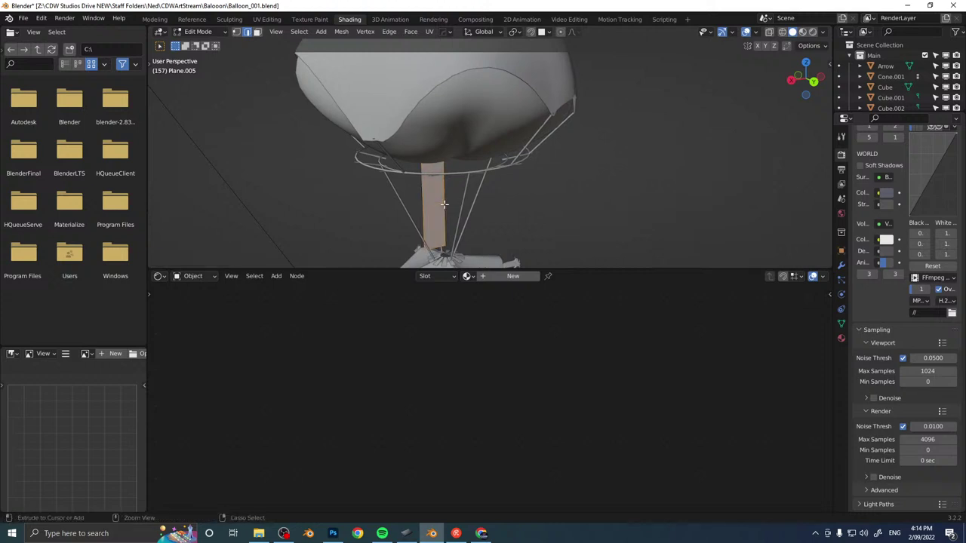
{"action": "key", "text": "ctrl+r"}
{"action": "scroll", "coordinate": [443, 204], "scroll_direction": "up", "scroll_amount": 18}
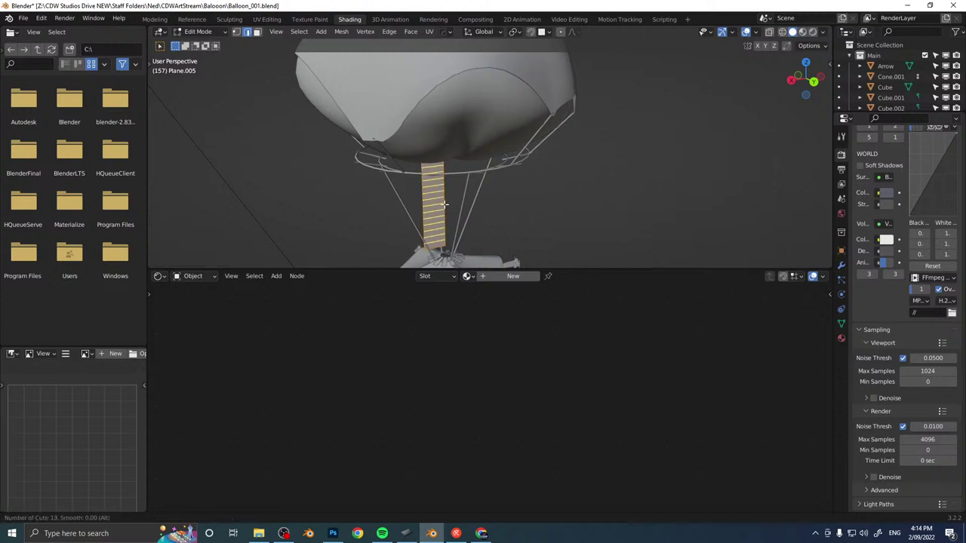
{"action": "scroll", "coordinate": [445, 204], "scroll_direction": "up", "scroll_amount": 7}
{"action": "left_click", "coordinate": [446, 204]}
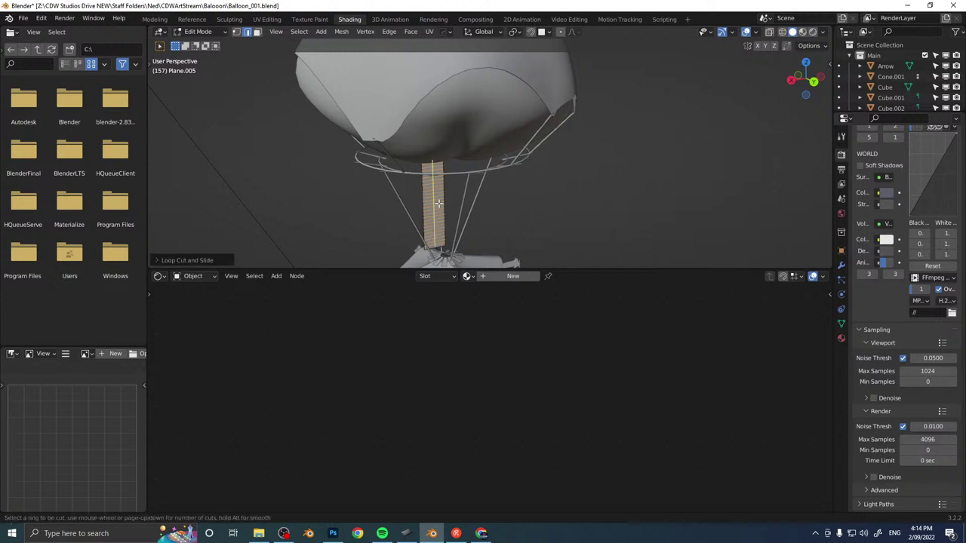
Select the strip's entire linked mesh, subdivide it into a fine grid and leave Edit Mode.
{"action": "key", "text": "ctrl+l"}
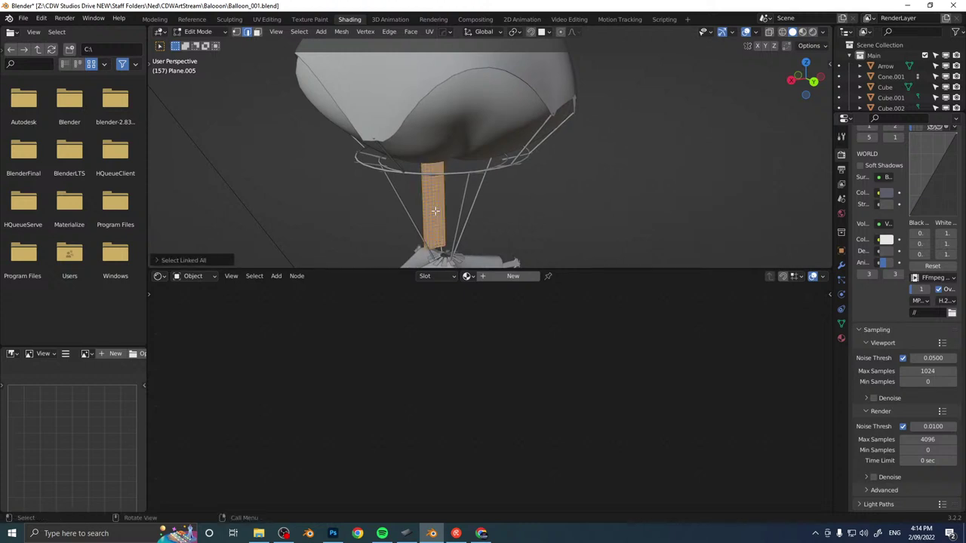
{"action": "right_click", "coordinate": [436, 210]}
{"action": "left_click", "coordinate": [429, 181]}
{"action": "key", "text": "Tab"}
In front view, move the strip along the X axis to hang beside the ropes under the ring's outer edge.
{"action": "key", "text": "g"}
{"action": "key", "text": "x"}
{"action": "left_click", "coordinate": [332, 182]}
{"action": "middle_click_drag", "start_coordinate": [333, 182], "coordinate": [360, 132], "text": "shift"}
{"action": "middle_click_drag", "start_coordinate": [360, 132], "coordinate": [484, 147]}
{"action": "key", "text": "KP_1"}
{"action": "key", "text": "g"}
{"action": "key", "text": "x"}
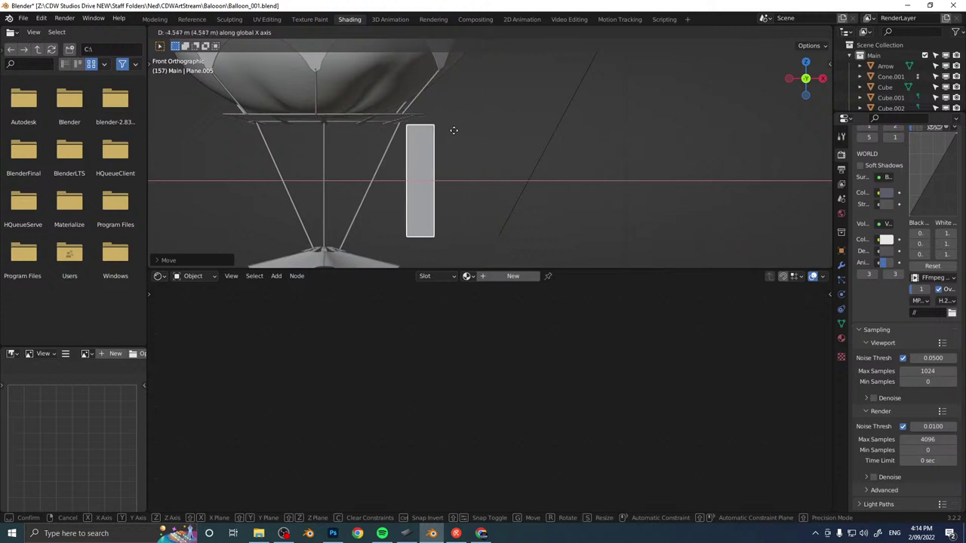
{"action": "left_click", "coordinate": [449, 129]}
Tilt the strip and position its inner upper corner where the rope meets the ring.
{"action": "key", "text": "r"}
{"action": "left_click", "coordinate": [518, 124]}
{"action": "key", "text": "g"}
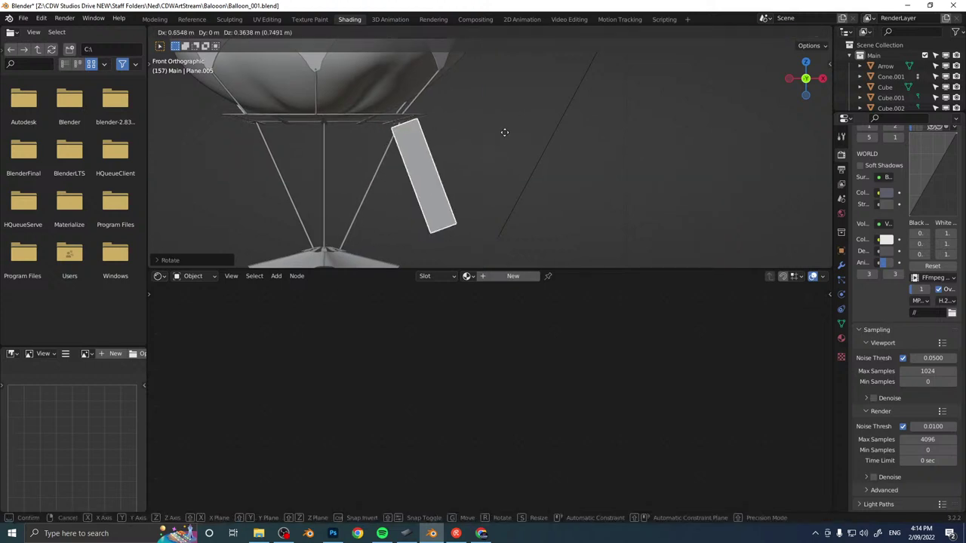
{"action": "left_click", "coordinate": [513, 129]}
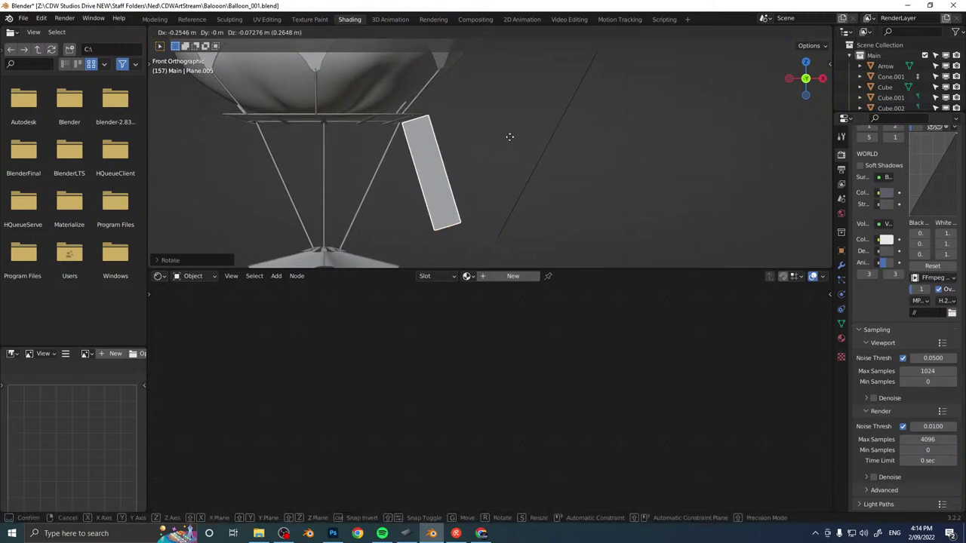
{"action": "key", "text": "r"}
{"action": "left_click", "coordinate": [507, 141]}
{"action": "key", "text": "g"}
{"action": "left_click", "coordinate": [505, 142]}
In Edit Mode, box-select the strip's two upper corners and put them in a new vertex group.
{"action": "scroll", "coordinate": [480, 141], "scroll_direction": "up", "scroll_amount": 3}
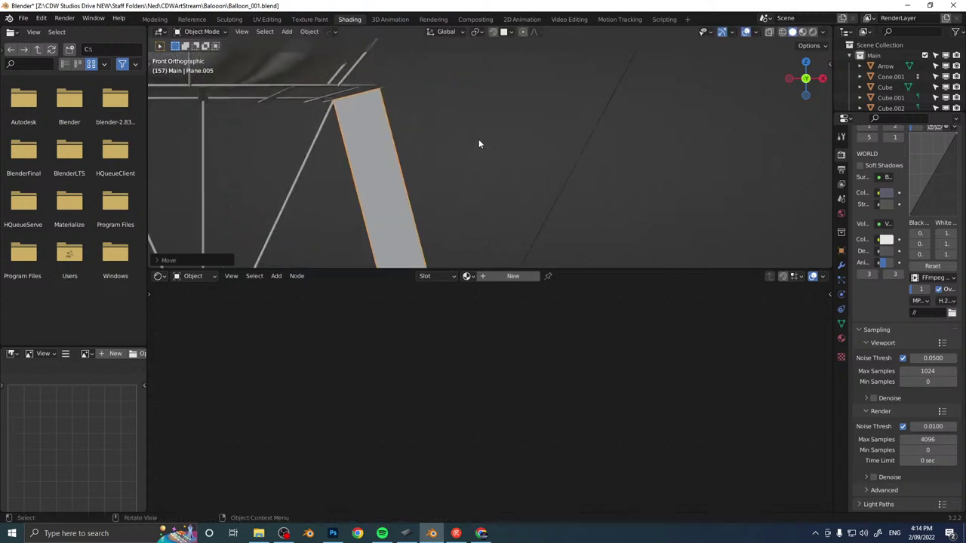
{"action": "middle_click_drag", "start_coordinate": [447, 146], "coordinate": [504, 175], "text": "shift"}
{"action": "key", "text": "Tab"}
{"action": "key", "text": "b"}
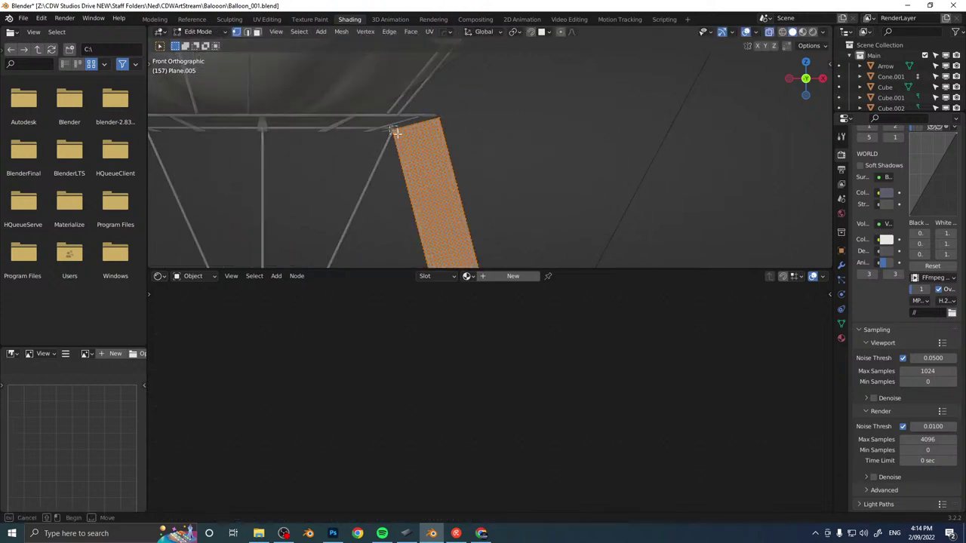
{"action": "left_click_drag", "start_coordinate": [396, 133], "coordinate": [440, 116]}
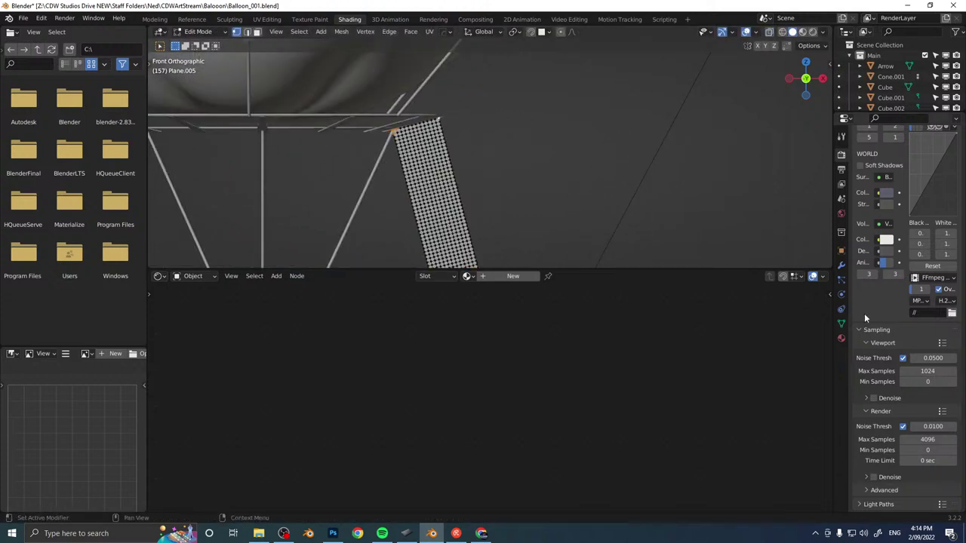
{"action": "left_click", "coordinate": [841, 324]}
{"action": "left_click", "coordinate": [951, 185]}
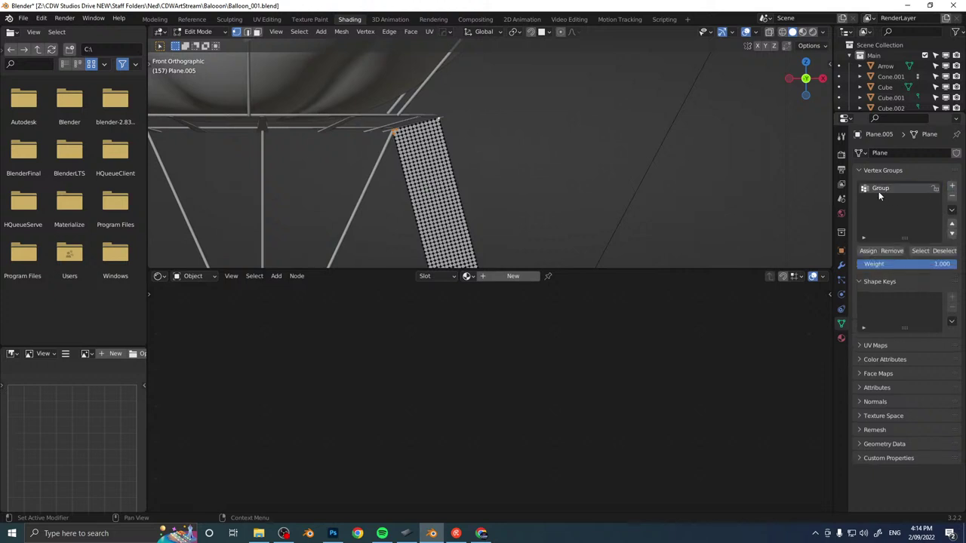
{"action": "key", "text": "Tab"}
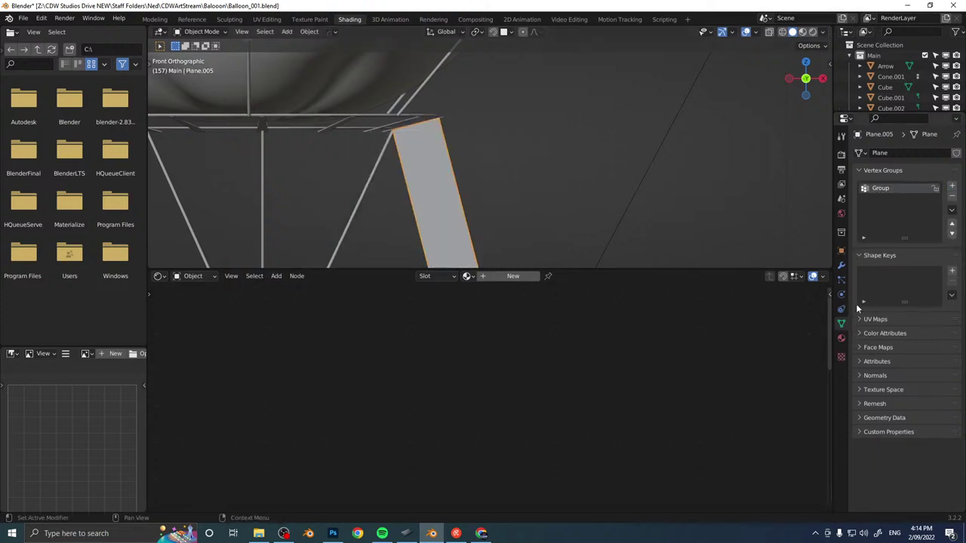
Add Cloth physics to the strip.
{"action": "left_click", "coordinate": [842, 265]}
{"action": "left_click", "coordinate": [841, 280]}
{"action": "left_click", "coordinate": [842, 295]}
{"action": "left_click", "coordinate": [901, 175]}
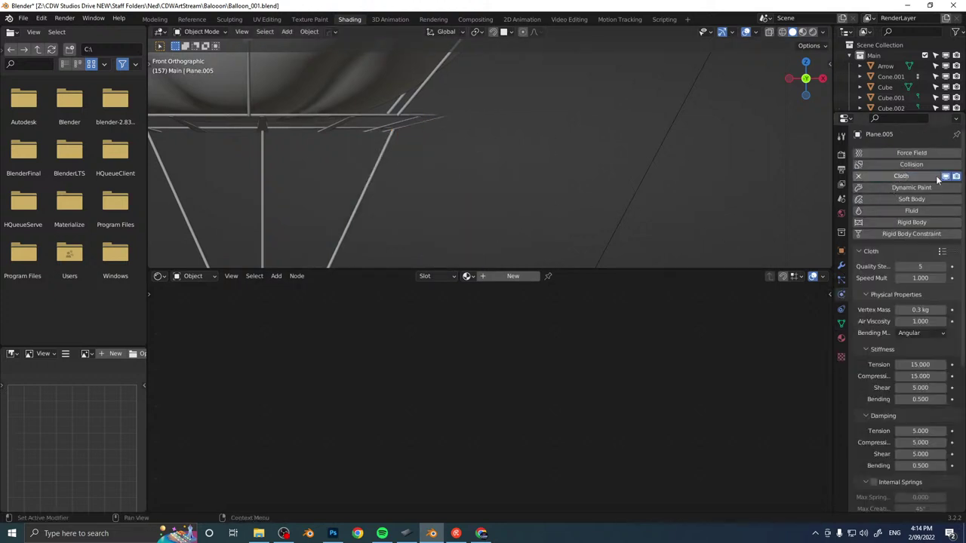
Open the 3D Animation workspace, rewind to frame 1 and frame the strip in the viewport.
{"action": "left_click", "coordinate": [378, 19]}
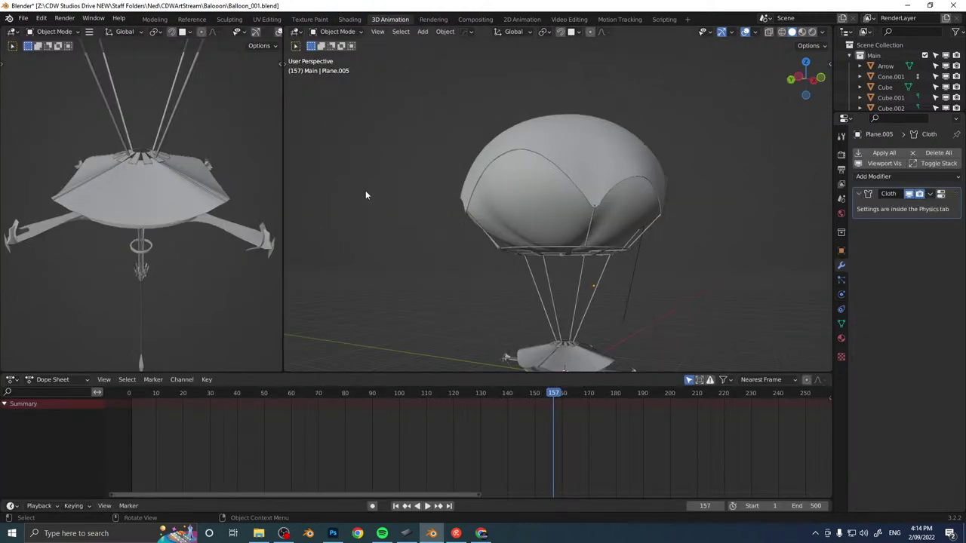
{"action": "left_click", "coordinate": [394, 508]}
{"action": "key", "text": "KP_Decimal"}
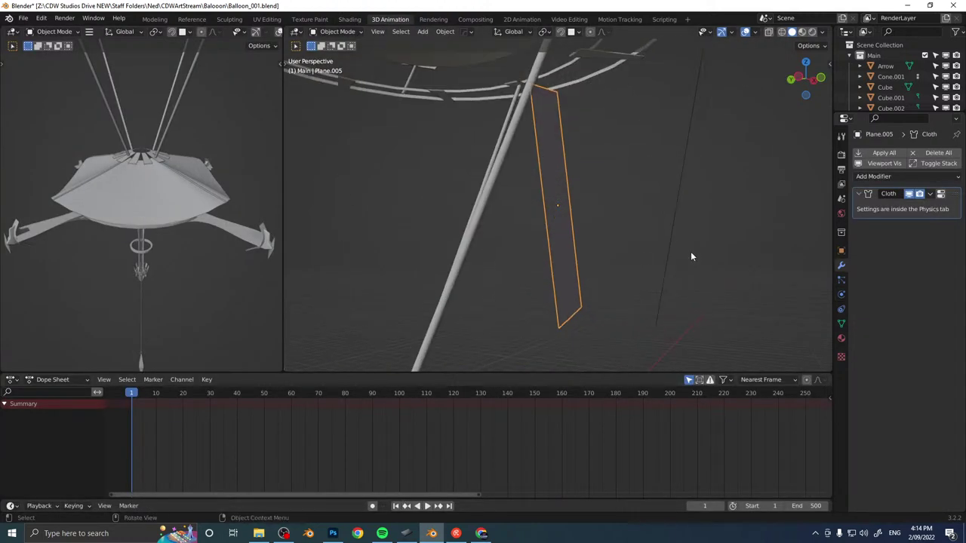
{"action": "middle_click_drag", "start_coordinate": [608, 252], "coordinate": [549, 228]}
{"action": "scroll", "coordinate": [550, 228], "scroll_direction": "down", "scroll_amount": 2}
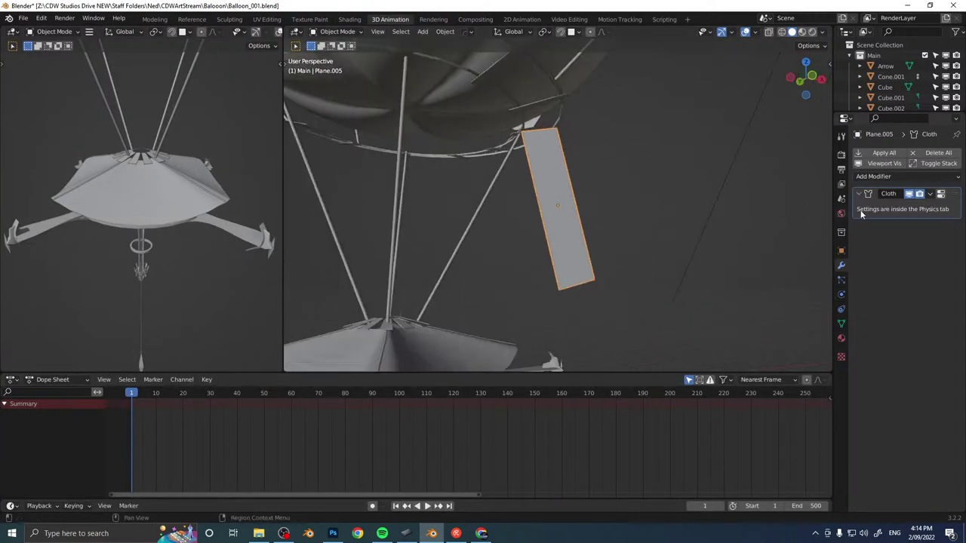
Load the cloth preset with 0.15 kg vertex mass and 5.000 tension, and set the pin group to Group.
{"action": "left_click", "coordinate": [842, 297]}
{"action": "left_click", "coordinate": [943, 253]}
{"action": "left_click", "coordinate": [899, 214]}
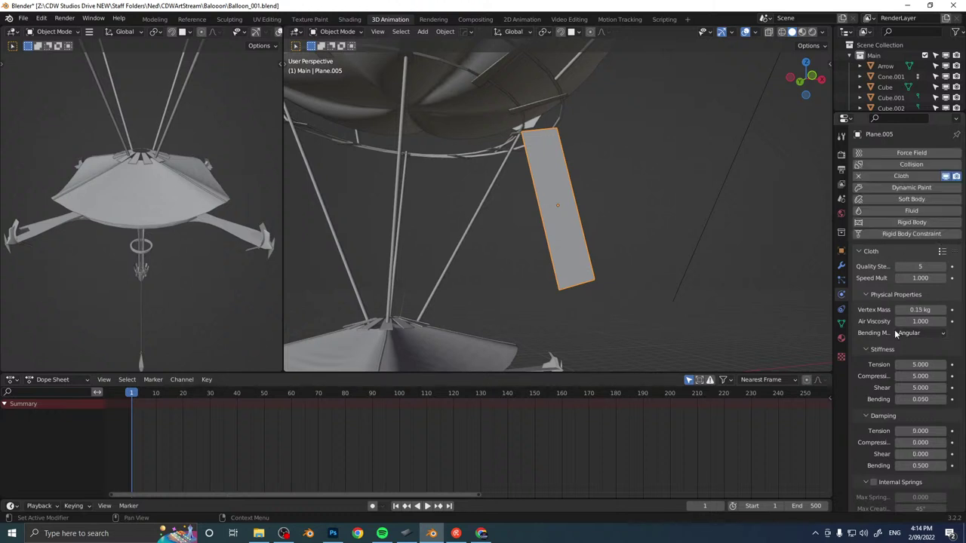
{"action": "scroll", "coordinate": [895, 329], "scroll_direction": "down", "scroll_amount": 10}
{"action": "left_click", "coordinate": [922, 401]}
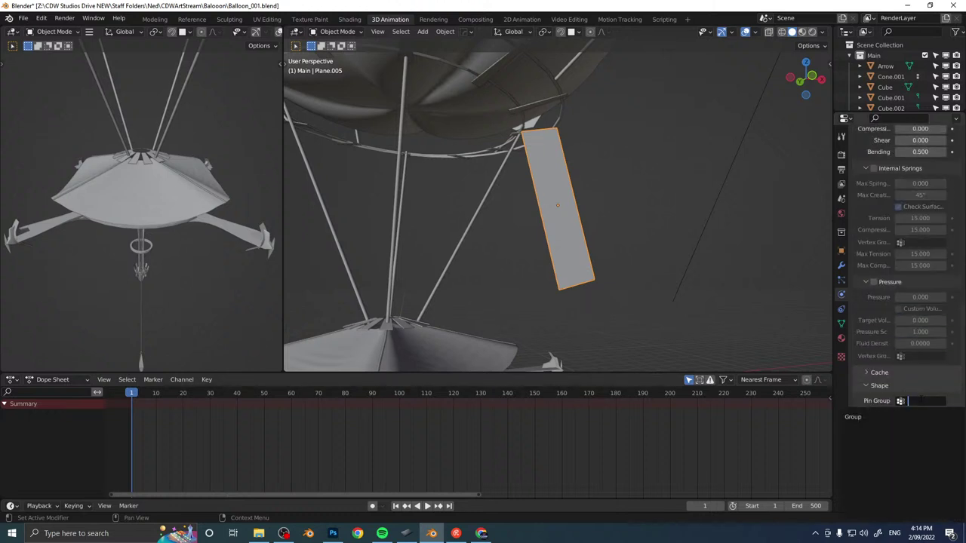
{"action": "left_click", "coordinate": [862, 420]}
Play the cloth simulation to check how the strip hangs, stop it and return to frame 1.
{"action": "left_click", "coordinate": [427, 508]}
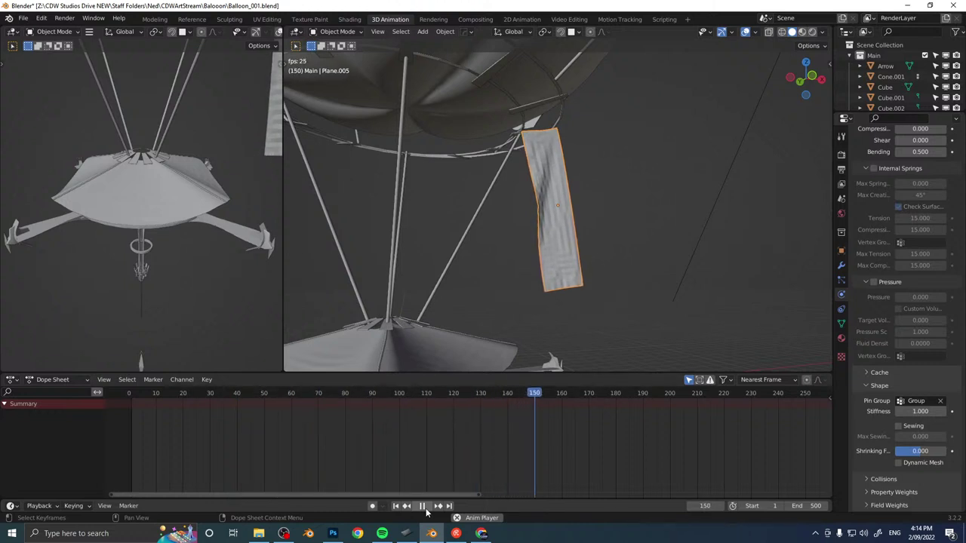
{"action": "left_click", "coordinate": [423, 507]}
{"action": "left_click", "coordinate": [396, 507]}
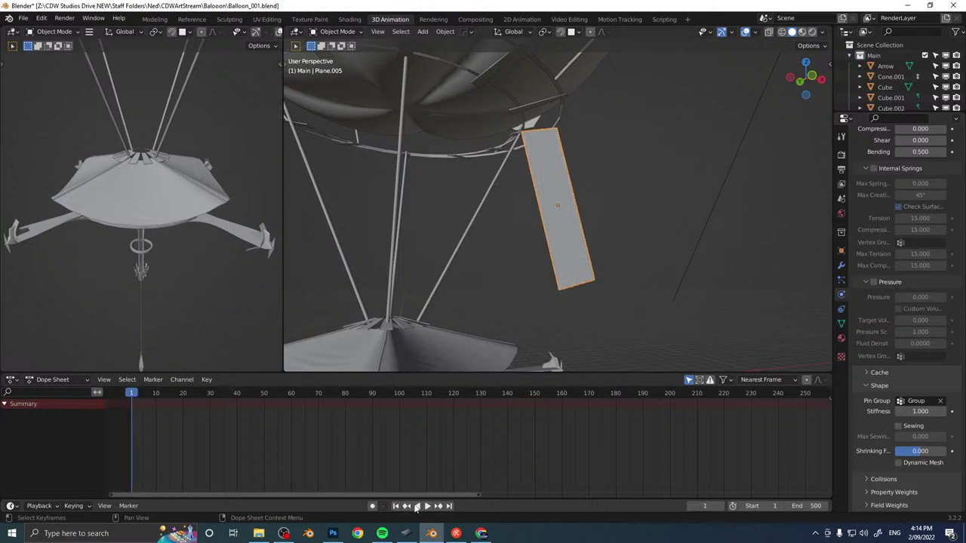
{"action": "scroll", "coordinate": [908, 211], "scroll_direction": "up", "scroll_amount": 4}
{"action": "scroll", "coordinate": [908, 211], "scroll_direction": "up", "scroll_amount": 5}
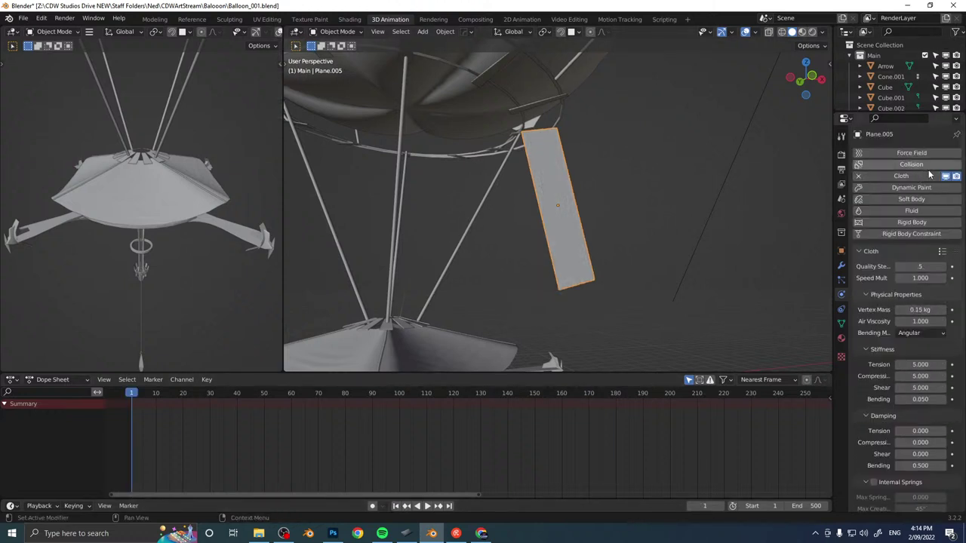
Load the Cotton cloth preset for the strip, play the simulation to test it, and return to frame 1.
{"action": "left_click", "coordinate": [941, 252]}
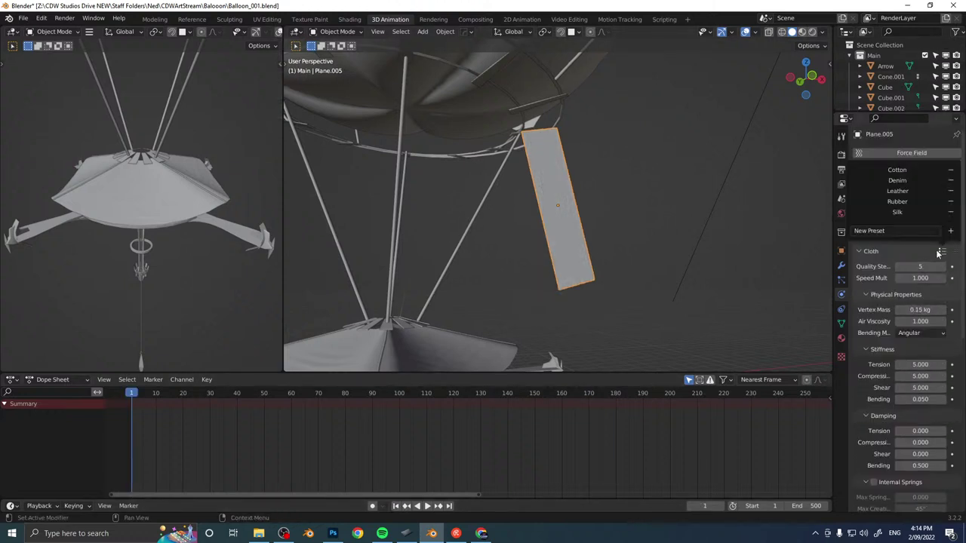
{"action": "left_click", "coordinate": [889, 170]}
{"action": "left_click", "coordinate": [428, 507]}
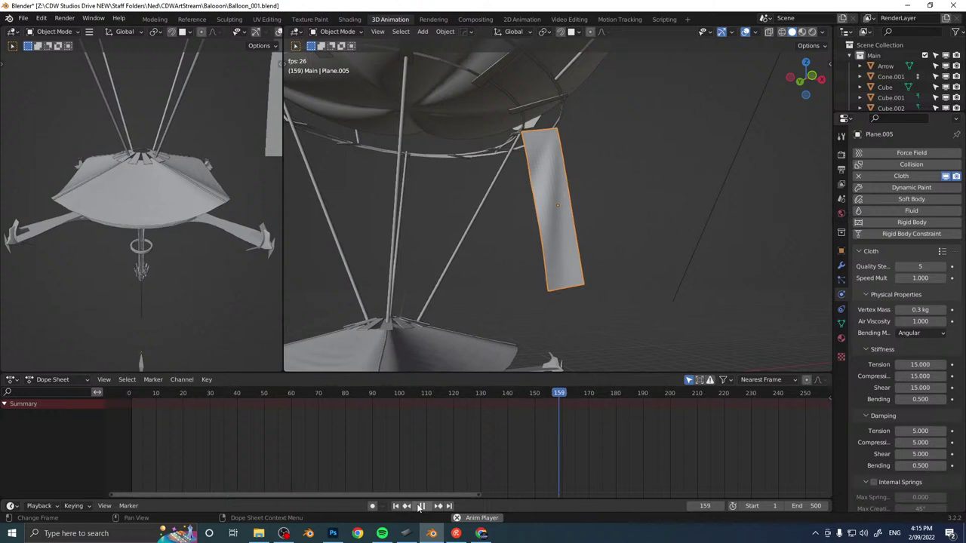
{"action": "left_click", "coordinate": [421, 506]}
{"action": "left_click", "coordinate": [396, 506]}
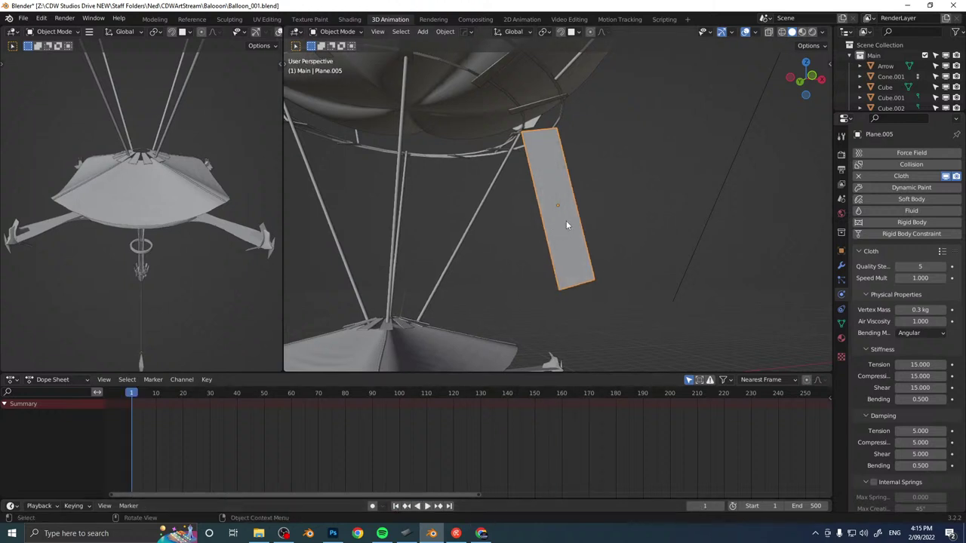
Add a Wind force field and move it away from the strip, to the outer side of the balloon.
{"action": "key", "text": "shift+a"}
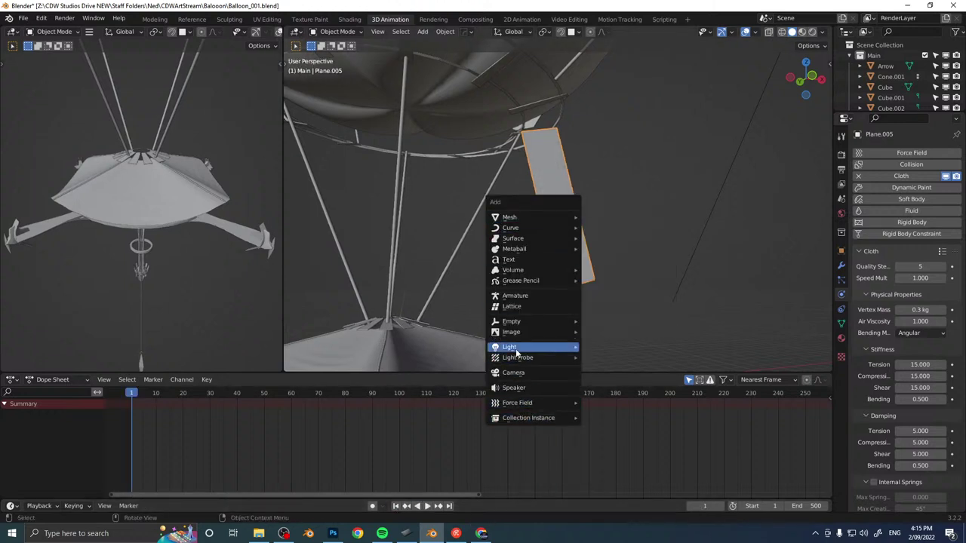
{"action": "mouse_move", "coordinate": [529, 405]}
{"action": "left_click", "coordinate": [616, 275]}
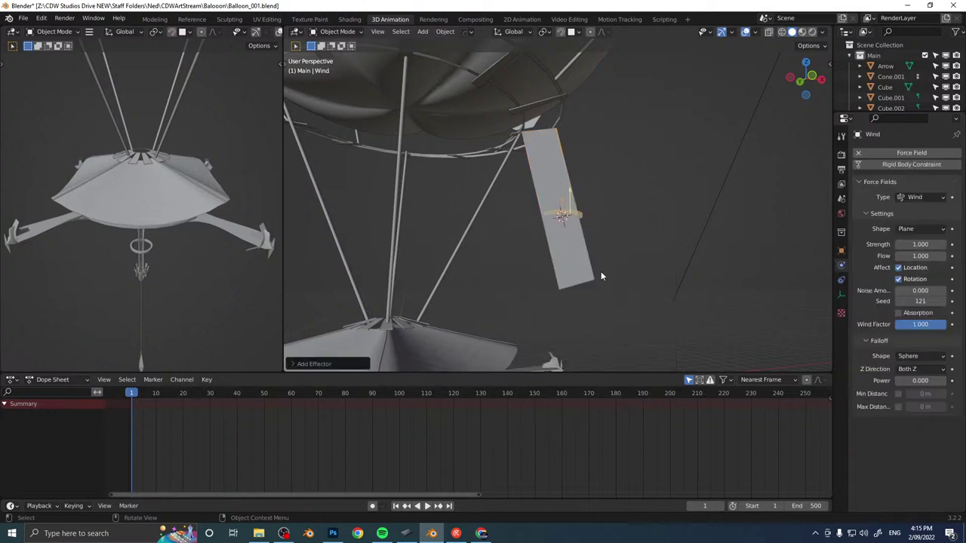
{"action": "key", "text": "g"}
{"action": "left_click", "coordinate": [704, 308]}
In front view, rotate the wind field about a quarter turn to blow toward the strip and raise its strength to about 40.7.
{"action": "key", "text": "KP_1"}
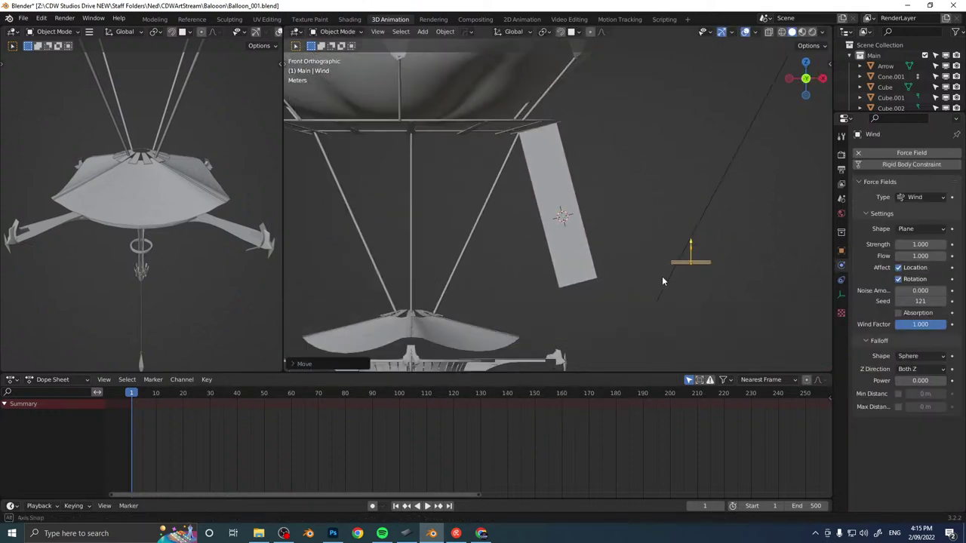
{"action": "key", "text": "g"}
{"action": "key", "text": "r"}
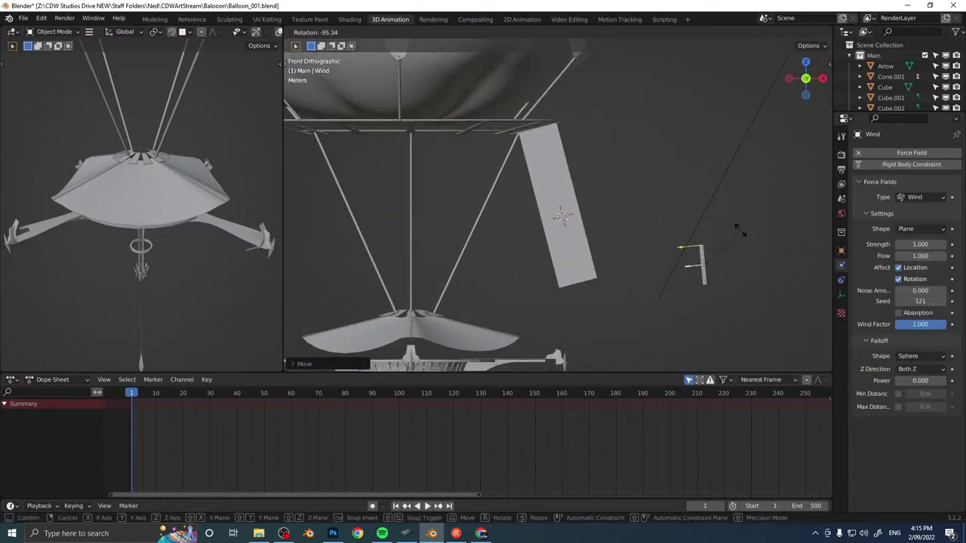
{"action": "left_click", "coordinate": [720, 254]}
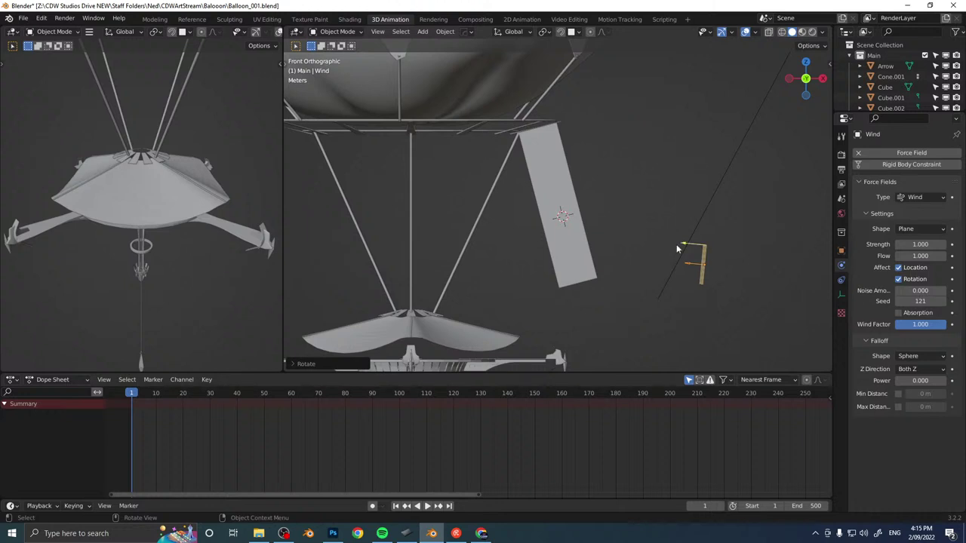
{"action": "mouse_move", "coordinate": [677, 249]}
{"action": "left_mouse_down"}
{"action": "mouse_move", "coordinate": [647, 241]}
{"action": "mouse_move", "coordinate": [670, 240]}
{"action": "left_mouse_up"}
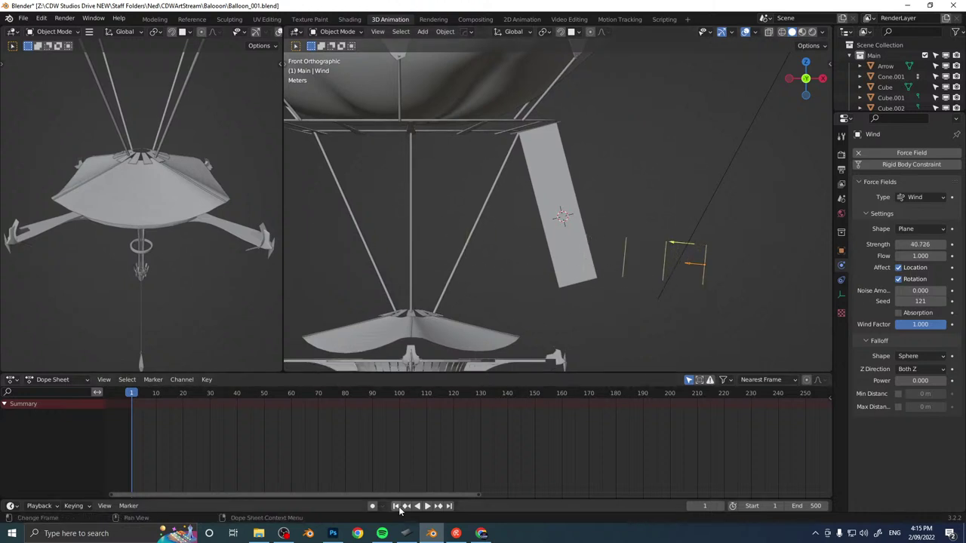
Play the simulation to check how the wind moves the strip, stop it and return to frame 1.
{"action": "left_click", "coordinate": [427, 507]}
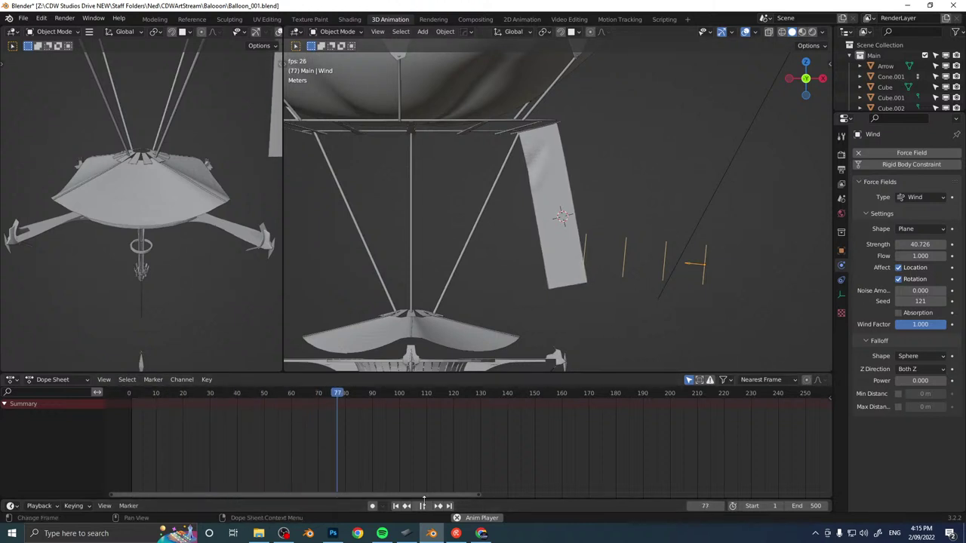
{"action": "left_click", "coordinate": [421, 506]}
{"action": "left_click", "coordinate": [397, 507]}
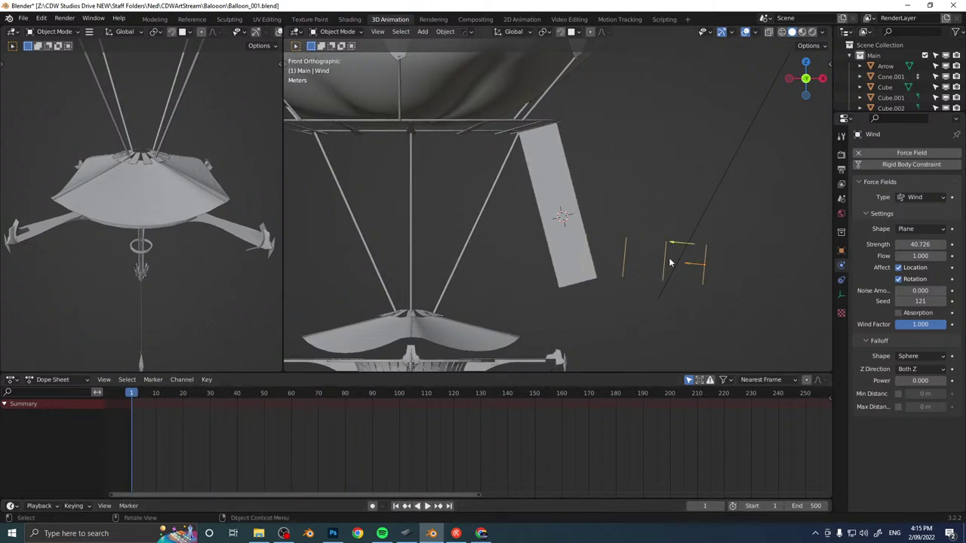
Raise the Wind field's strength to about 127.55, play the hanging plane's cloth simulation, and return to the first frame.
{"action": "left_click_drag", "start_coordinate": [671, 246], "coordinate": [644, 250]}
{"action": "left_click", "coordinate": [565, 204]}
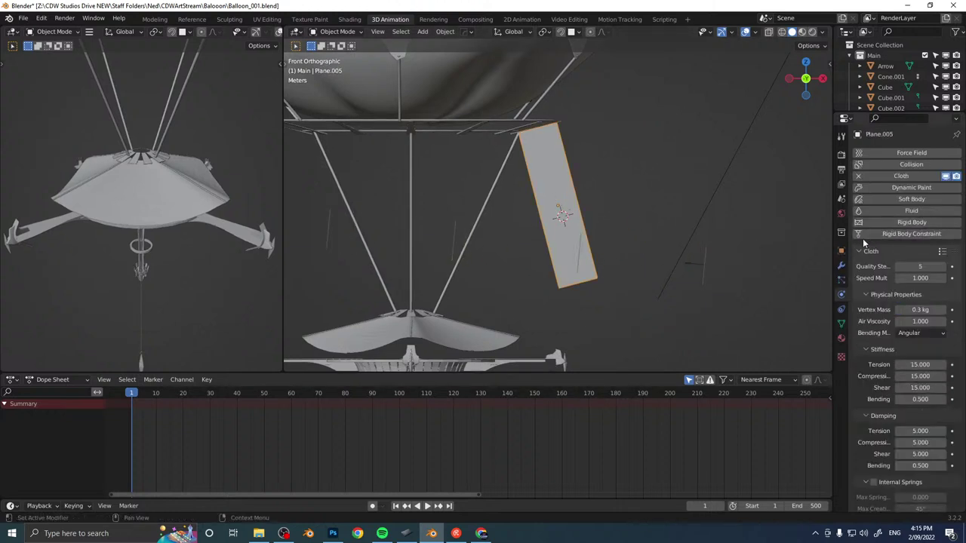
{"action": "left_click", "coordinate": [895, 154]}
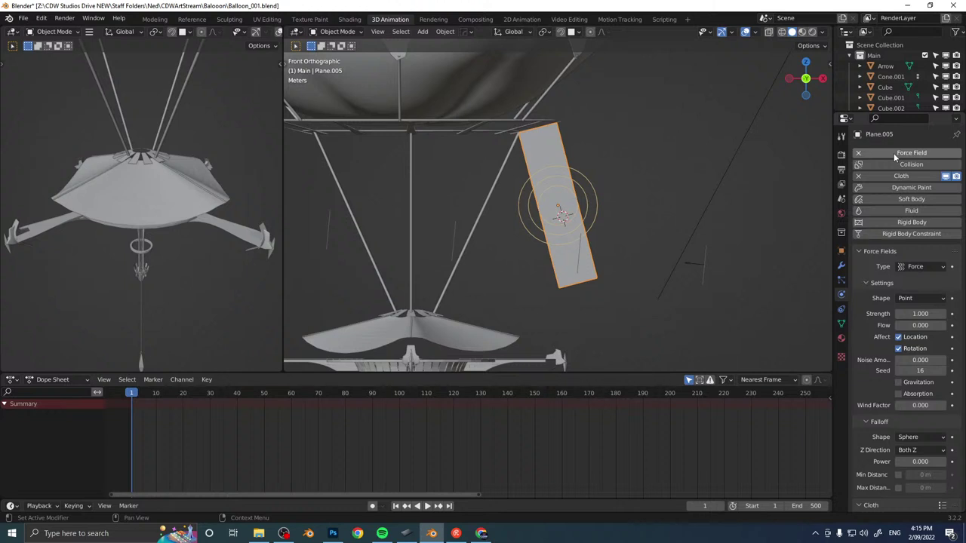
{"action": "left_click", "coordinate": [896, 154]}
{"action": "left_click", "coordinate": [427, 506]}
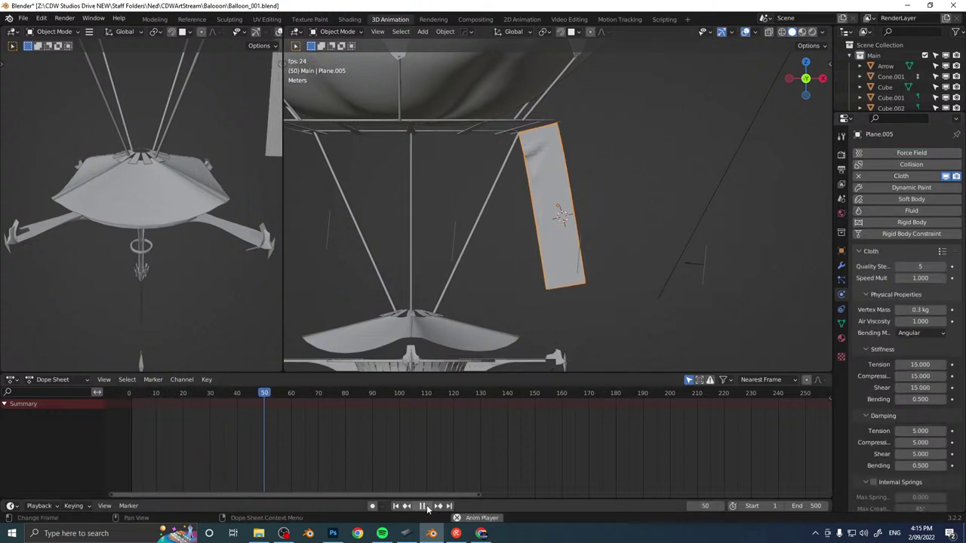
{"action": "left_click", "coordinate": [397, 506]}
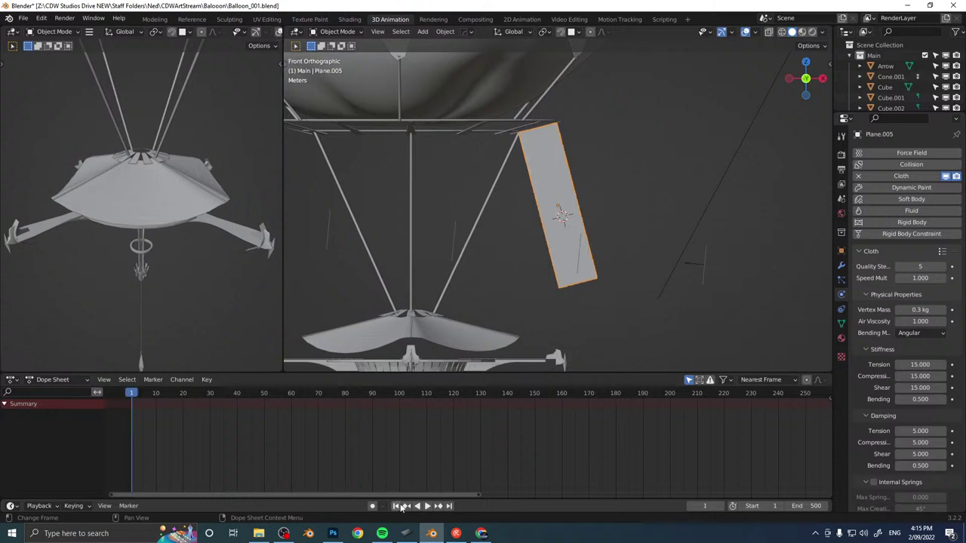
{"action": "left_click", "coordinate": [692, 265]}
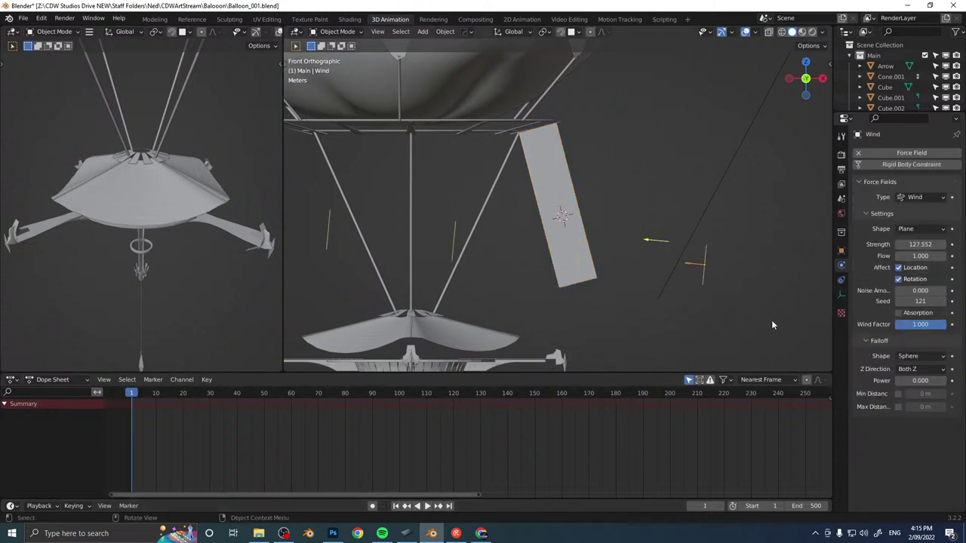
{"action": "left_click", "coordinate": [841, 280]}
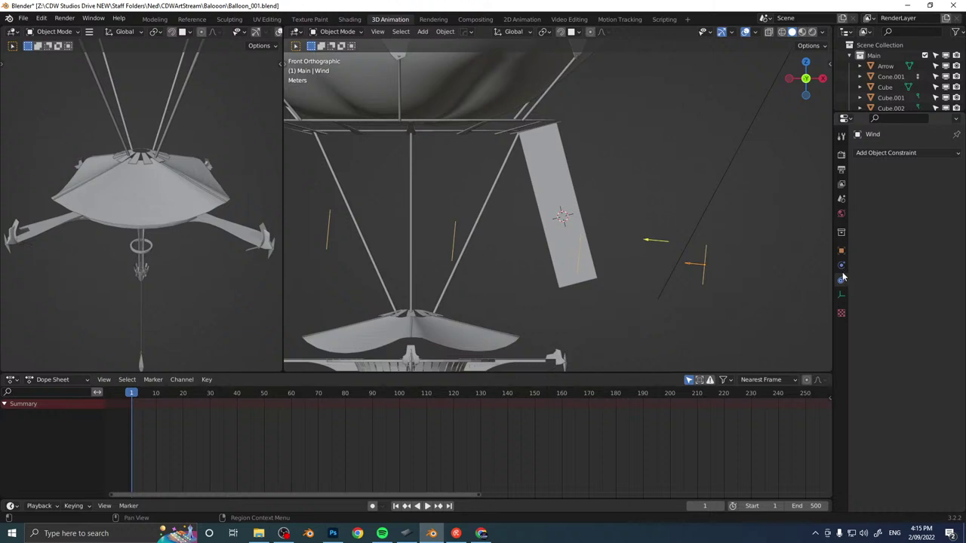
{"action": "left_click", "coordinate": [841, 266]}
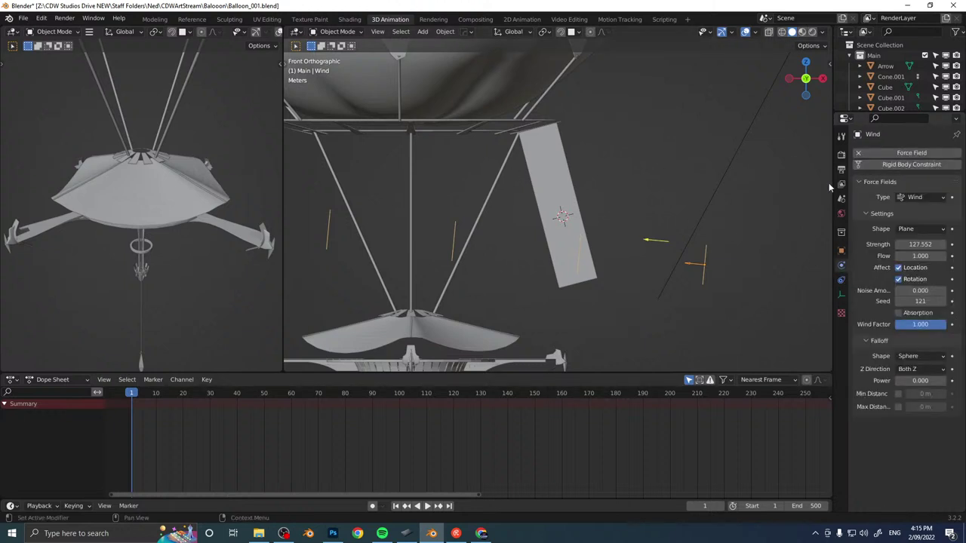
{"action": "left_click", "coordinate": [535, 173]}
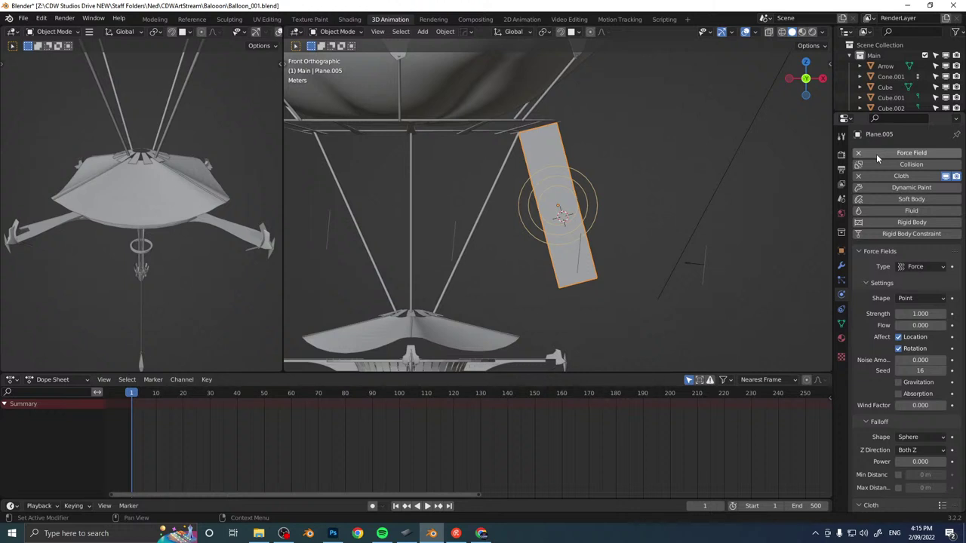
{"action": "left_click", "coordinate": [915, 300]}
{"action": "left_click", "coordinate": [911, 267]}
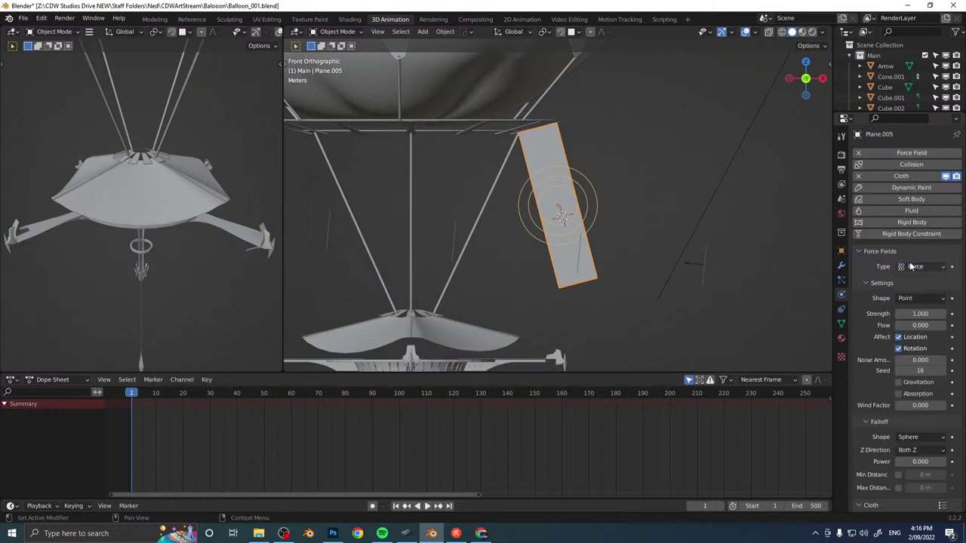
{"action": "left_click", "coordinate": [881, 152]}
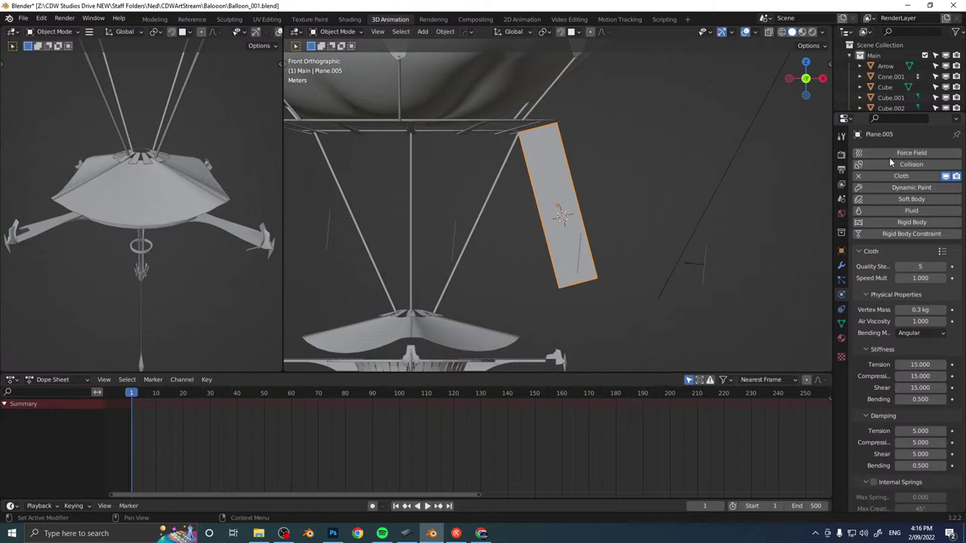
Enable Self Collisions in the hanging plane's cloth settings and expand its Field Weights.
{"action": "scroll", "coordinate": [915, 339], "scroll_direction": "down", "scroll_amount": 5}
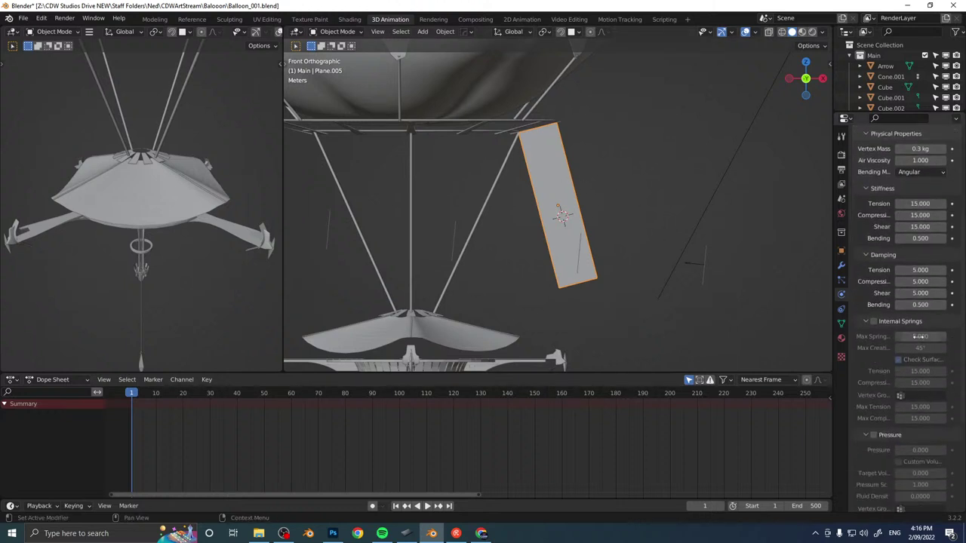
{"action": "scroll", "coordinate": [915, 339], "scroll_direction": "down", "scroll_amount": 5}
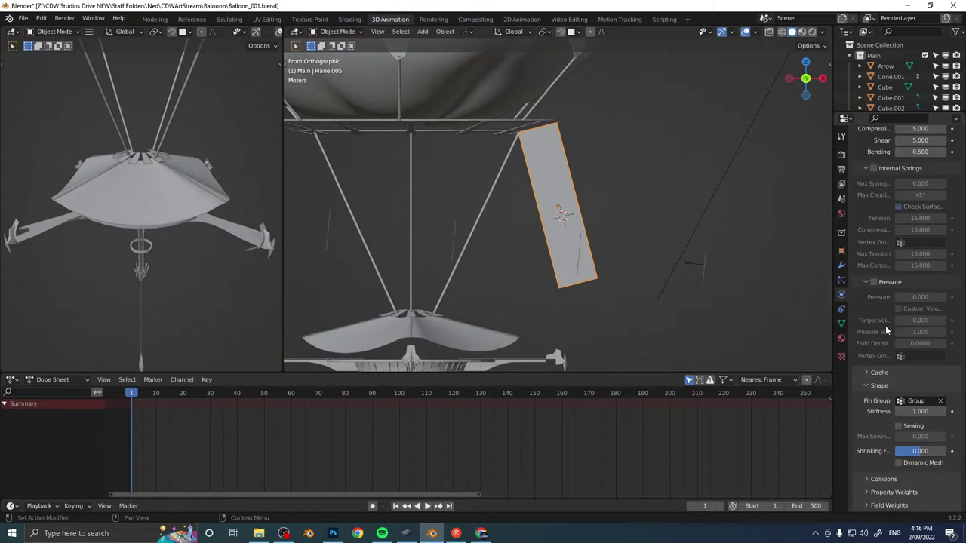
{"action": "left_click", "coordinate": [876, 479]}
{"action": "scroll", "coordinate": [878, 453], "scroll_direction": "down", "scroll_amount": 5}
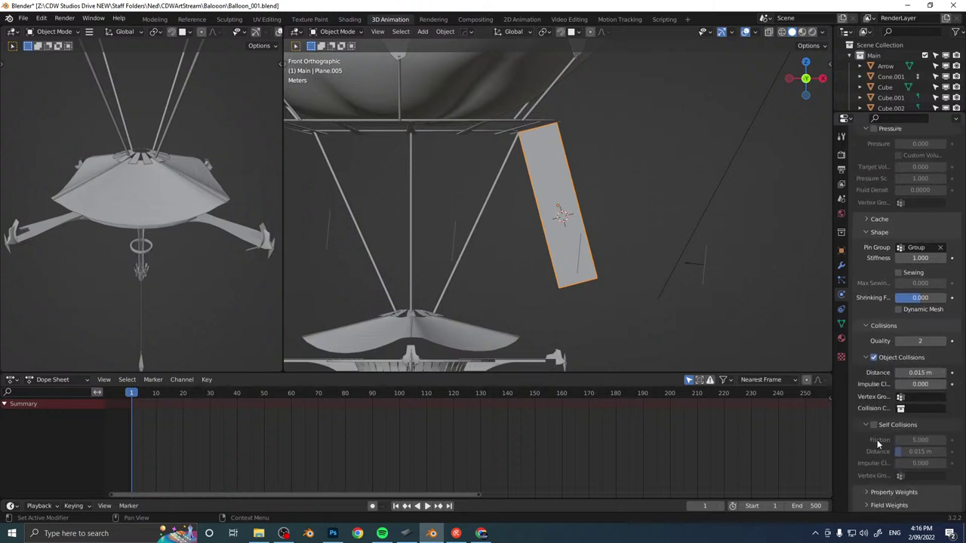
{"action": "left_click", "coordinate": [874, 425]}
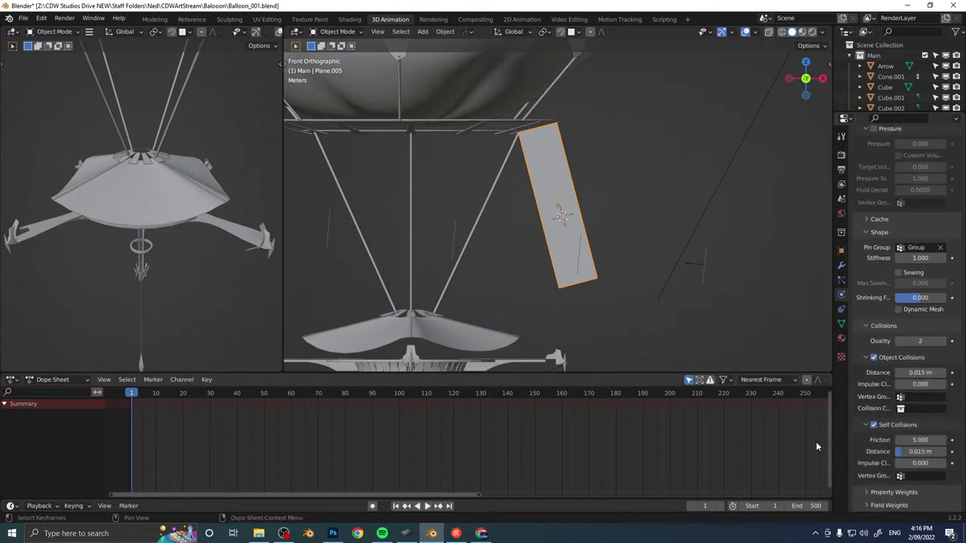
{"action": "left_click", "coordinate": [889, 505]}
{"action": "scroll", "coordinate": [887, 458], "scroll_direction": "down", "scroll_amount": 5}
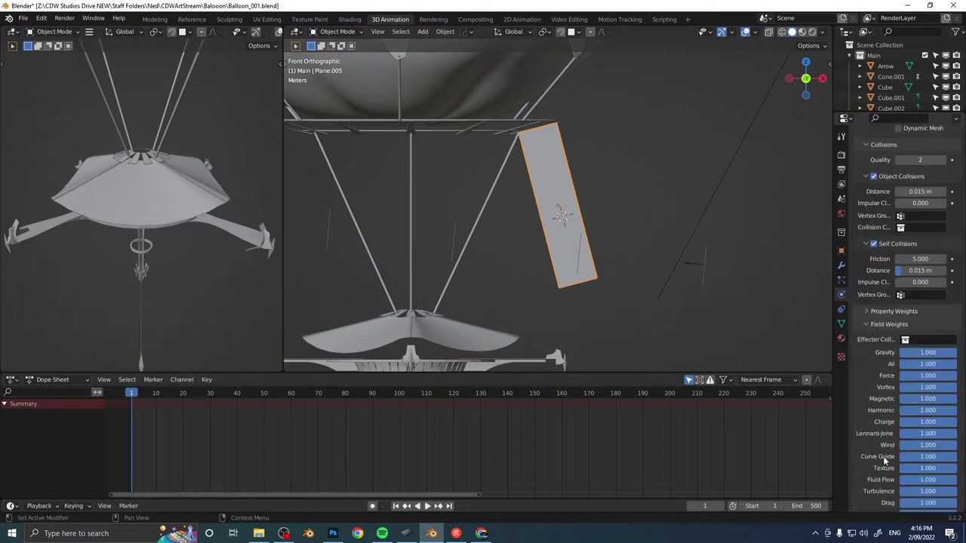
{"action": "scroll", "coordinate": [870, 453], "scroll_direction": "down", "scroll_amount": 1}
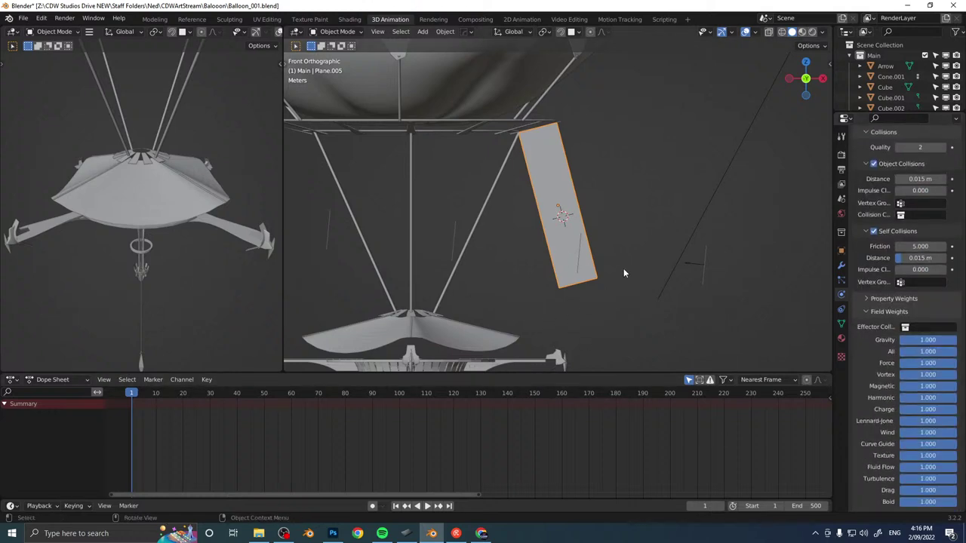
Move the Wind object sideways into line with the hanging cloth plane.
{"action": "middle_click_drag", "start_coordinate": [624, 273], "coordinate": [529, 315]}
{"action": "left_click", "coordinate": [525, 319]}
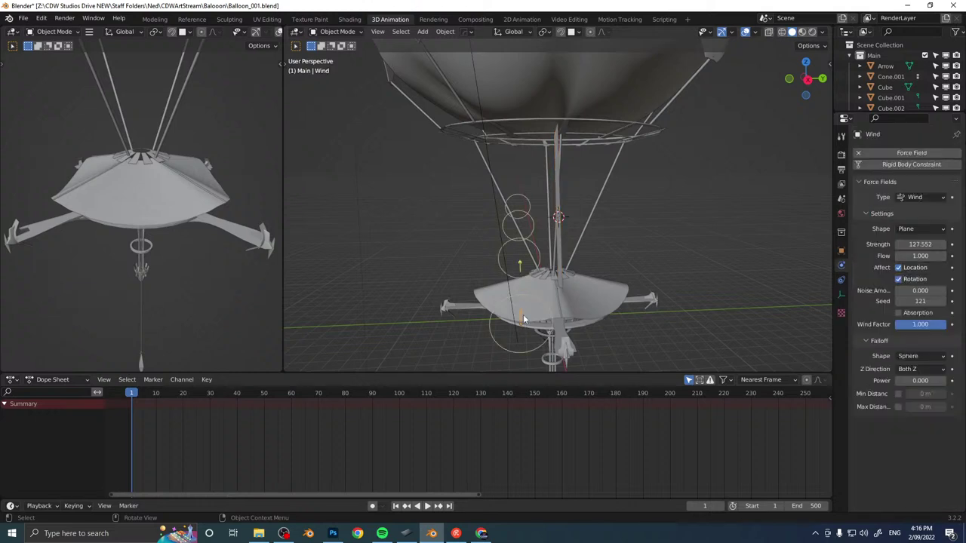
{"action": "key", "text": "g"}
{"action": "left_click", "coordinate": [579, 313]}
Select the hanging plane, play its cloth simulation with the moved wind, and return to the first frame.
{"action": "middle_click_drag", "start_coordinate": [562, 285], "coordinate": [640, 266]}
{"action": "left_click", "coordinate": [541, 199]}
{"action": "middle_click_drag", "start_coordinate": [540, 199], "coordinate": [511, 355]}
{"action": "left_click", "coordinate": [431, 508]}
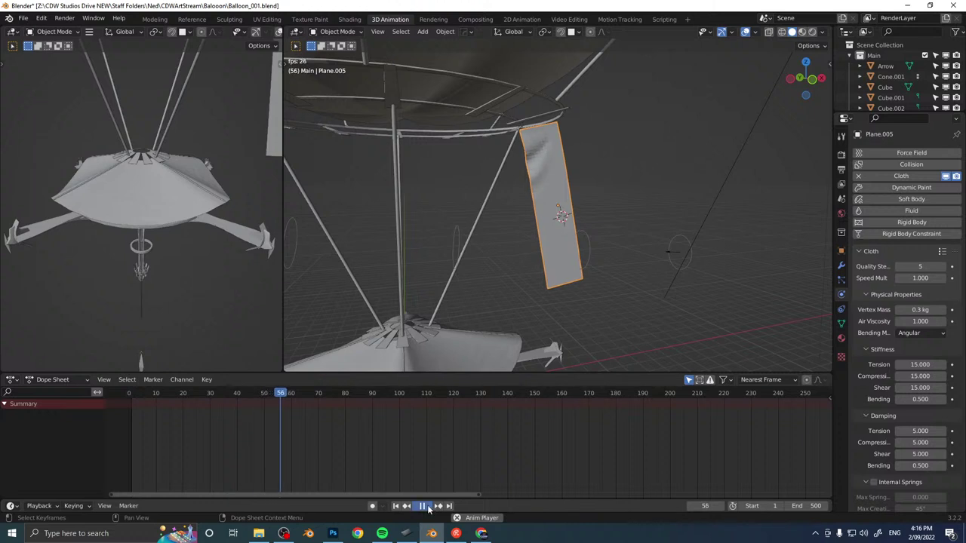
{"action": "left_click", "coordinate": [432, 508]}
{"action": "left_click", "coordinate": [396, 507]}
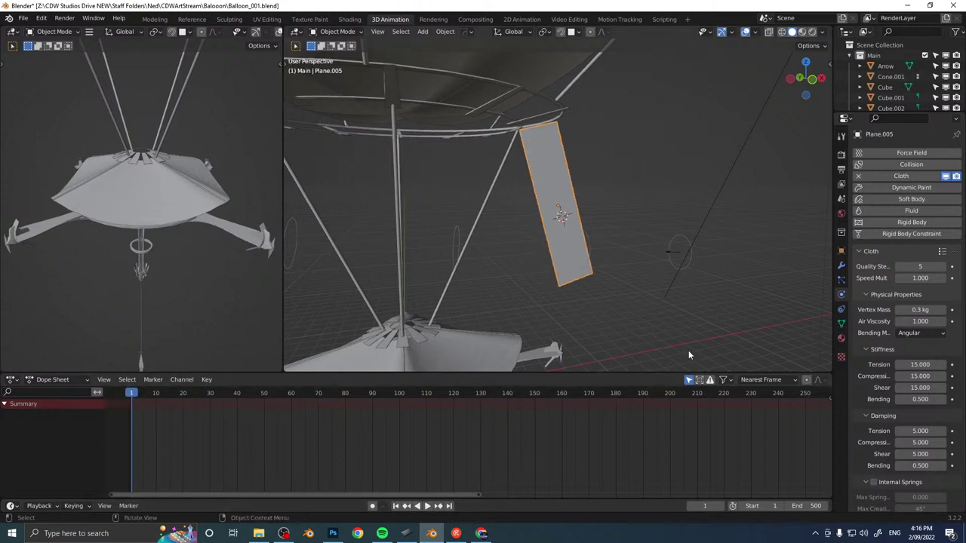
Add Collision physics to the hanging plane and play the simulation to test it.
{"action": "left_click", "coordinate": [875, 164]}
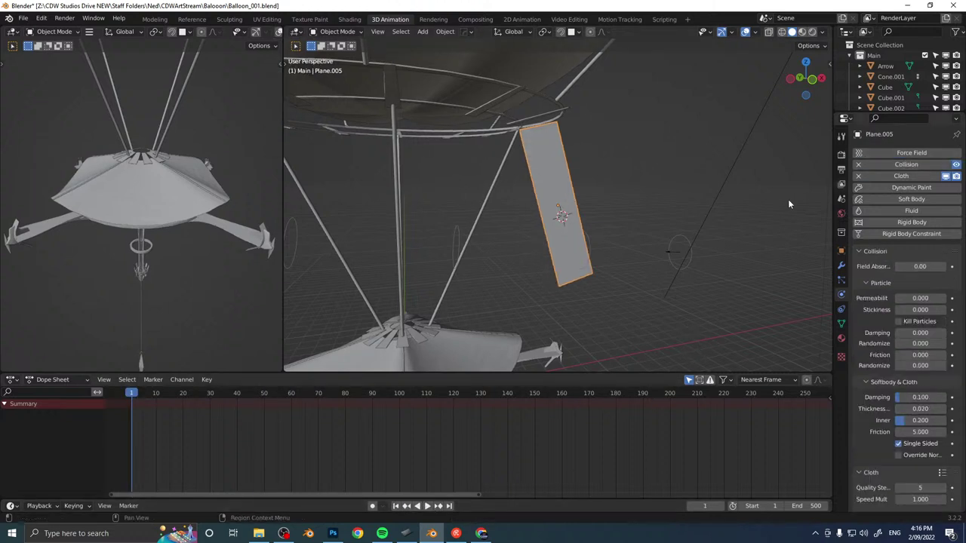
{"action": "left_click", "coordinate": [427, 506]}
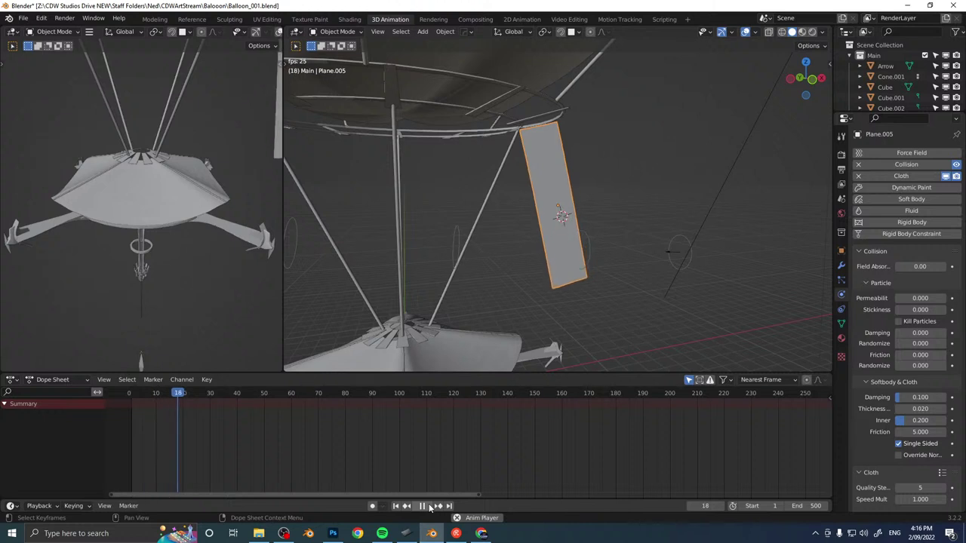
{"action": "left_click", "coordinate": [427, 507]}
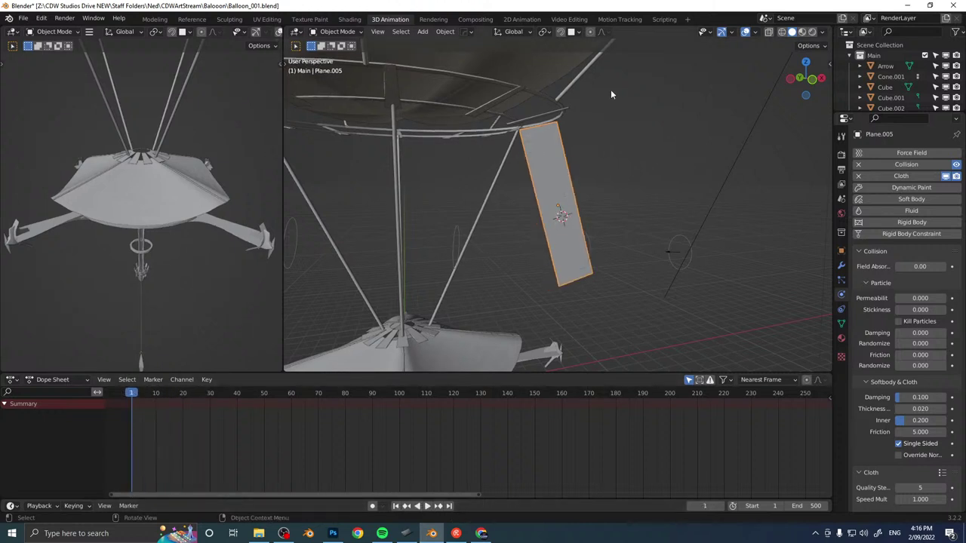
Check the Wind object's settings and try a point-shaped Force field on the hanging cloth plane.
{"action": "middle_click_drag", "start_coordinate": [612, 94], "coordinate": [585, 202]}
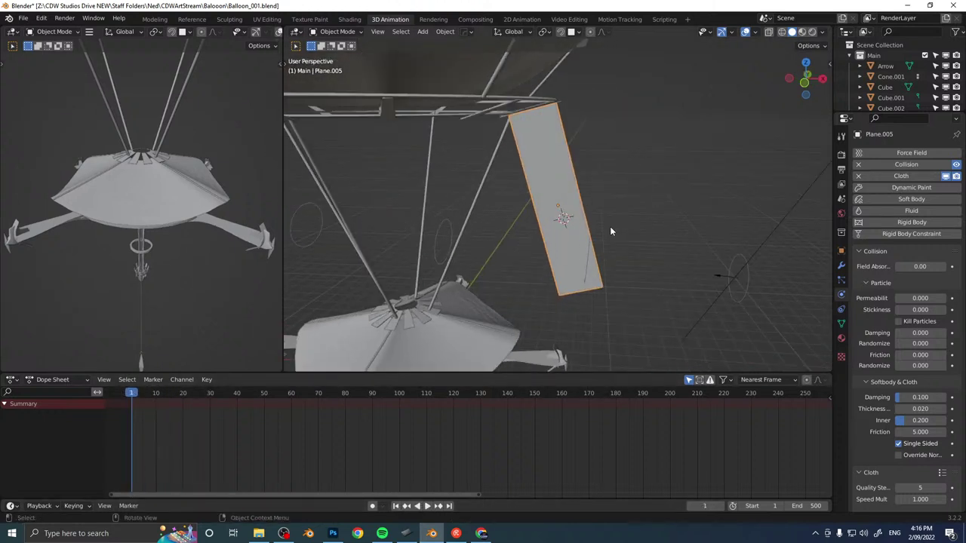
{"action": "middle_click_drag", "start_coordinate": [641, 216], "coordinate": [675, 254]}
{"action": "left_click", "coordinate": [688, 253]}
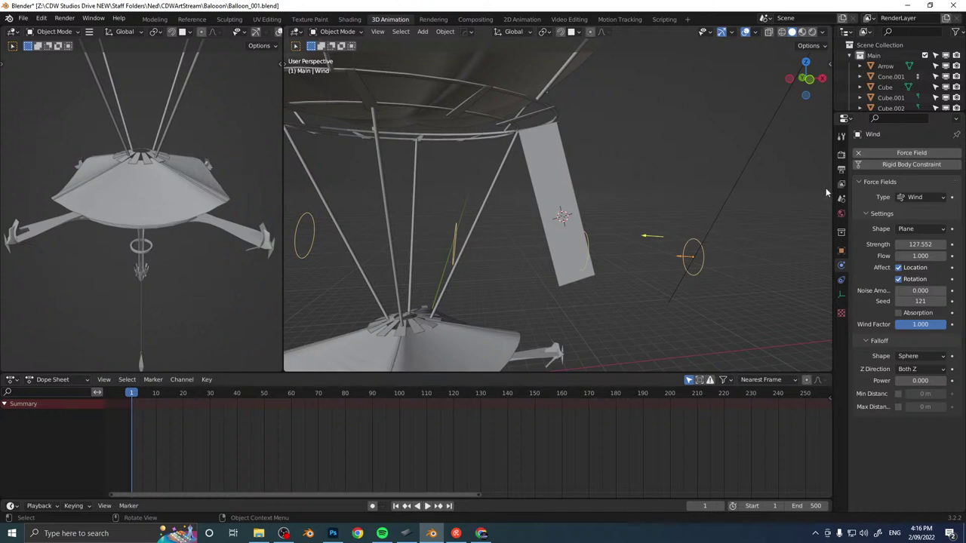
{"action": "left_click", "coordinate": [558, 204]}
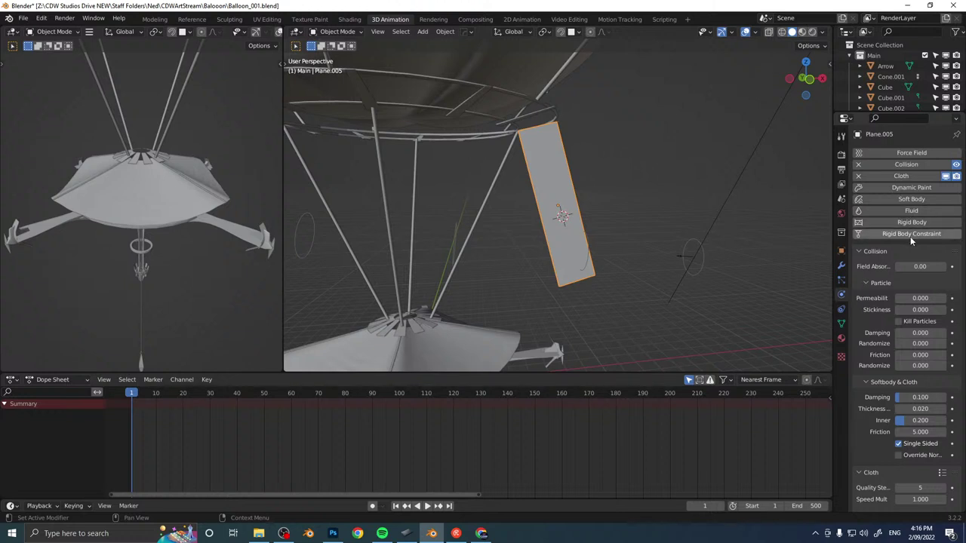
{"action": "left_click", "coordinate": [904, 153]}
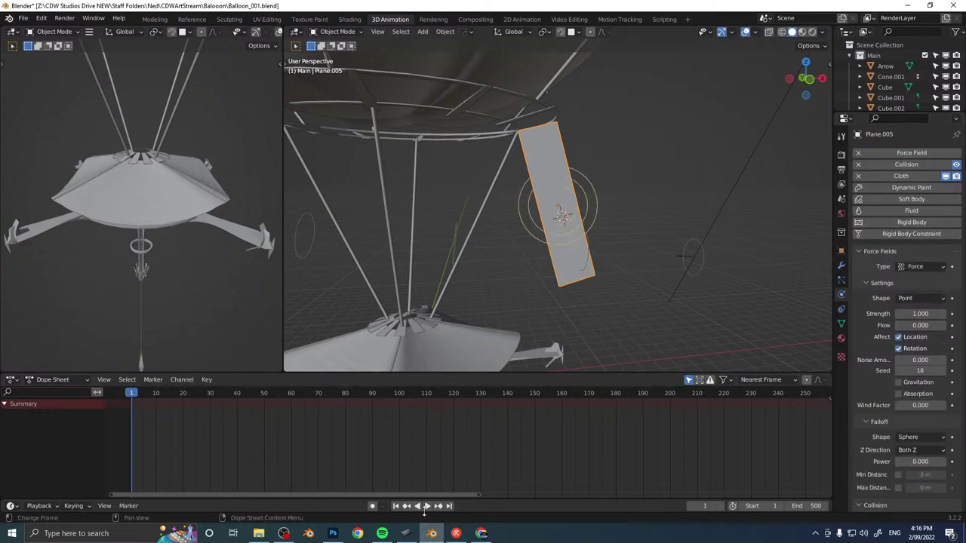
{"action": "key", "text": "Escape"}
{"action": "left_click", "coordinate": [861, 153]}
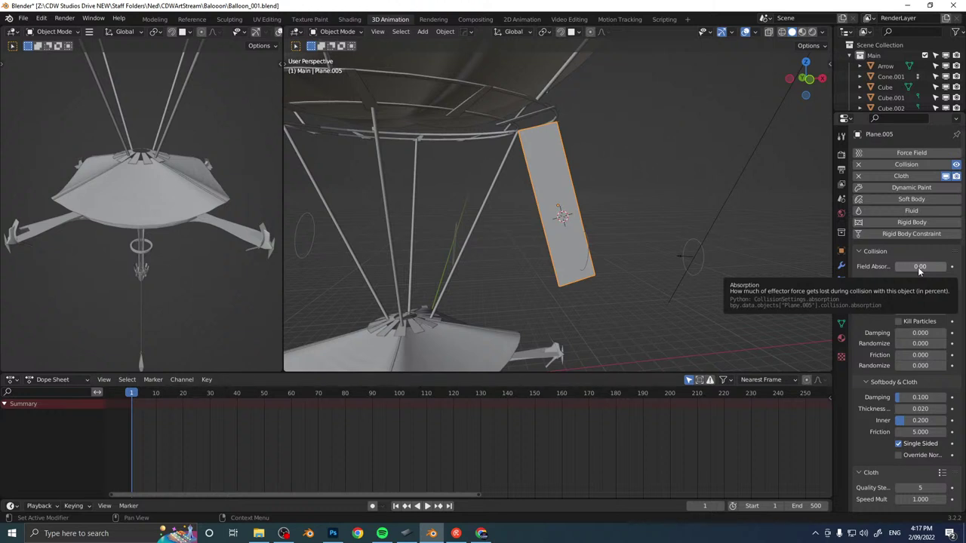
Apply the Silk preset to the hanging plane's cloth, play the simulation, and return to the first frame.
{"action": "left_click", "coordinate": [860, 252]}
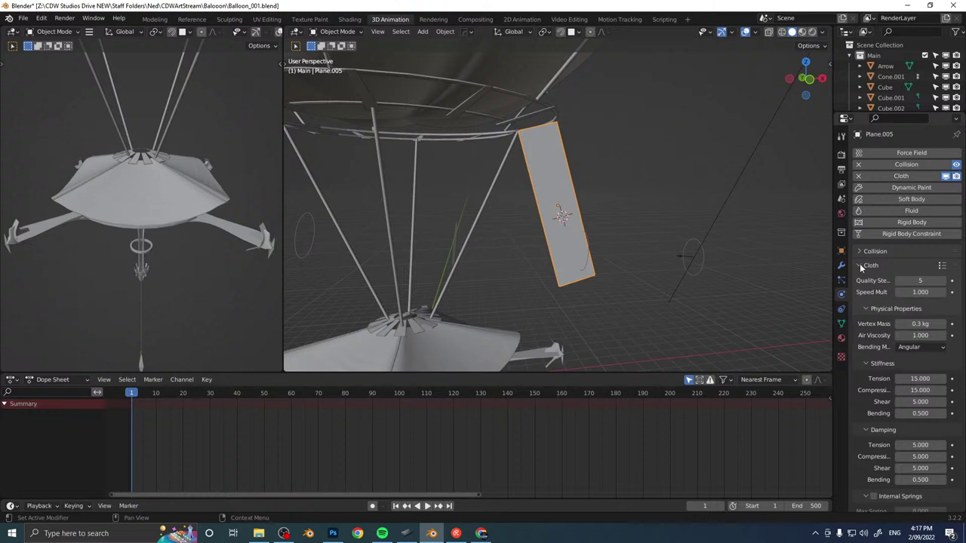
{"action": "left_click", "coordinate": [942, 266]}
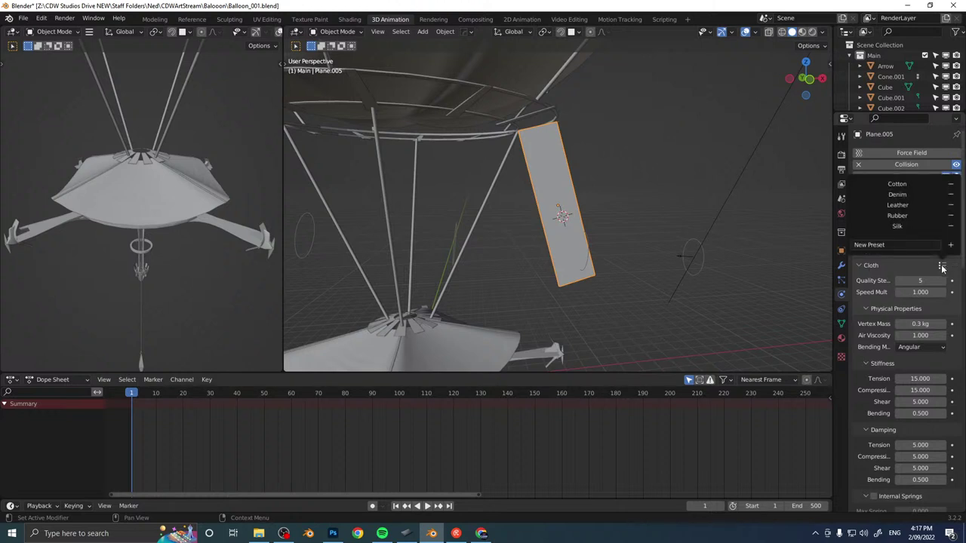
{"action": "left_click", "coordinate": [894, 228]}
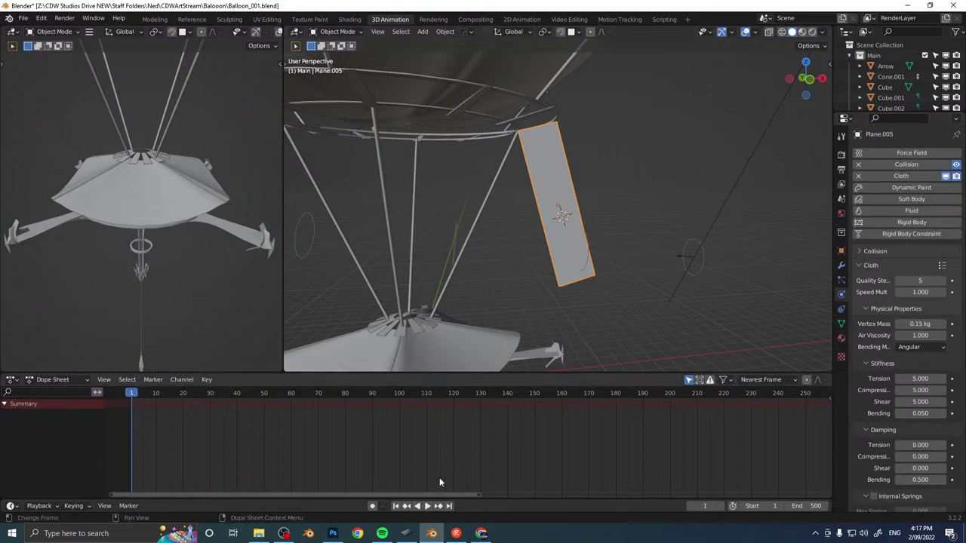
{"action": "left_click", "coordinate": [426, 507]}
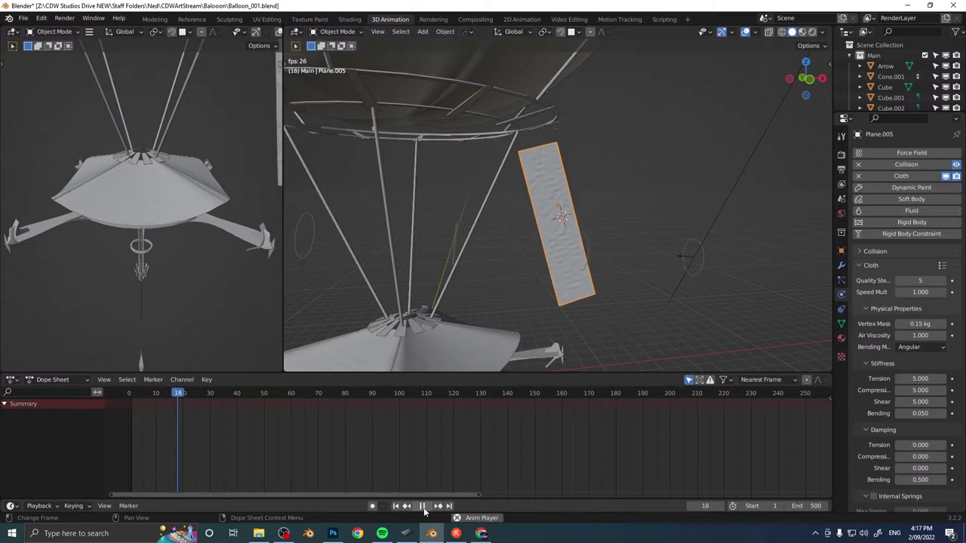
{"action": "left_click", "coordinate": [396, 506]}
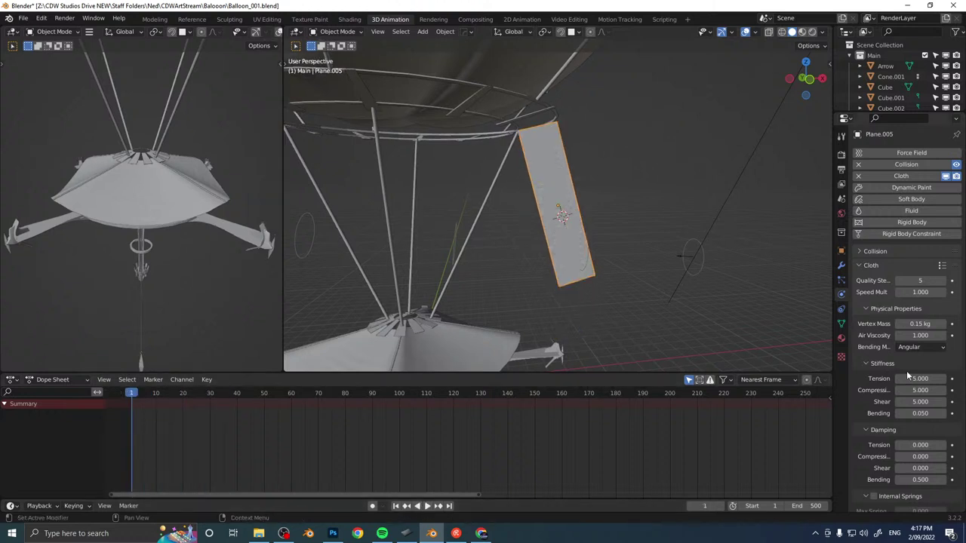
Set the hanging plane's cloth pin group to Group, play the simulation, and return to the first frame.
{"action": "scroll", "coordinate": [906, 369], "scroll_direction": "down", "scroll_amount": 10}
{"action": "scroll", "coordinate": [893, 433], "scroll_direction": "down", "scroll_amount": 5}
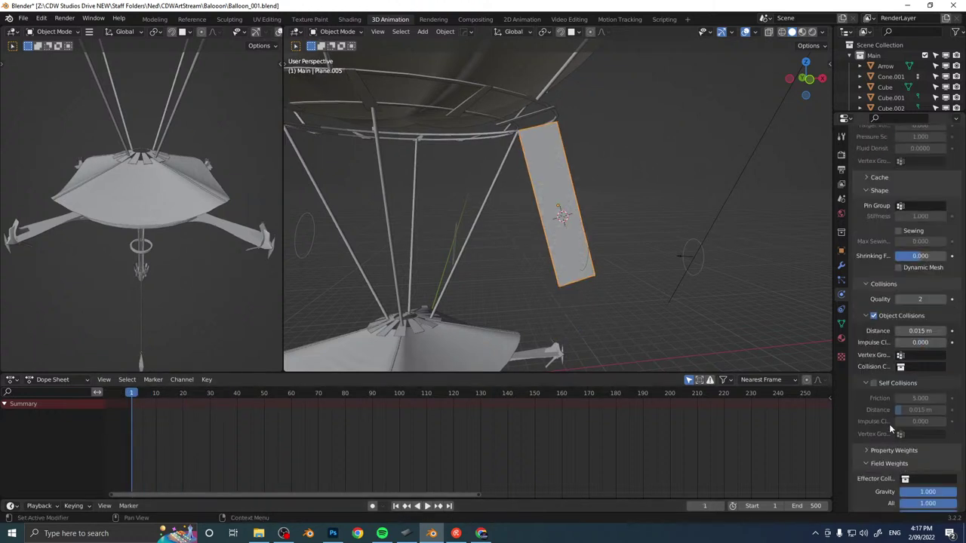
{"action": "scroll", "coordinate": [901, 398], "scroll_direction": "down", "scroll_amount": 5}
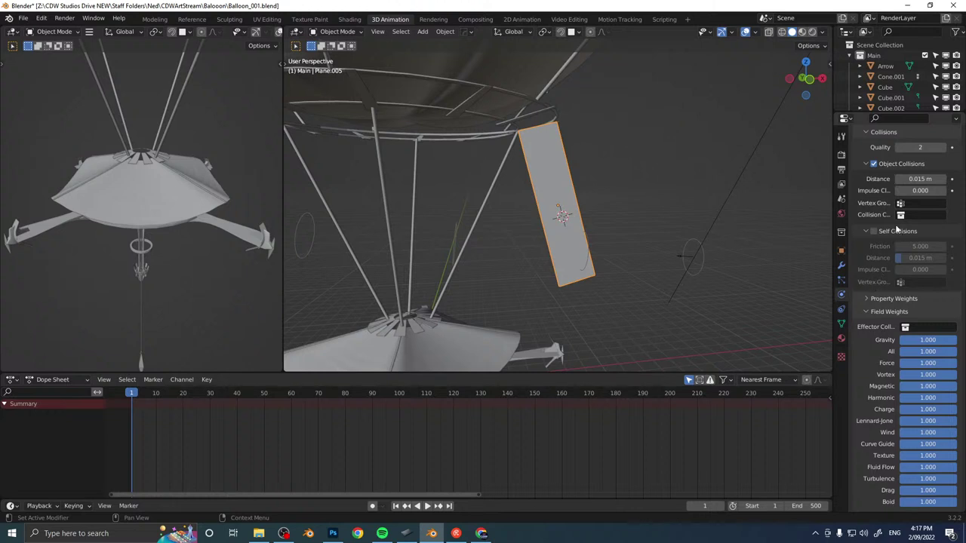
{"action": "scroll", "coordinate": [880, 212], "scroll_direction": "up", "scroll_amount": 3}
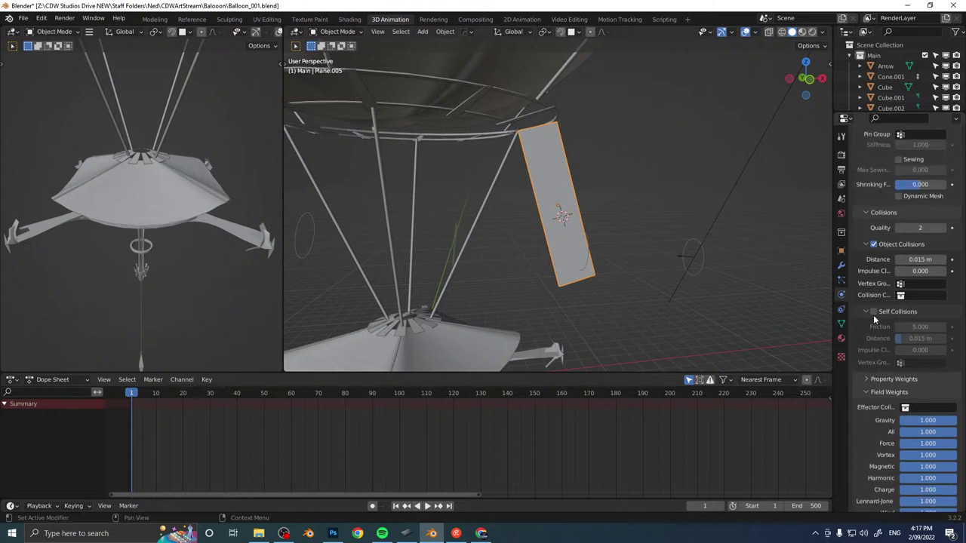
{"action": "scroll", "coordinate": [875, 302], "scroll_direction": "up", "scroll_amount": 3}
{"action": "left_click", "coordinate": [915, 215]}
{"action": "left_click", "coordinate": [888, 230]}
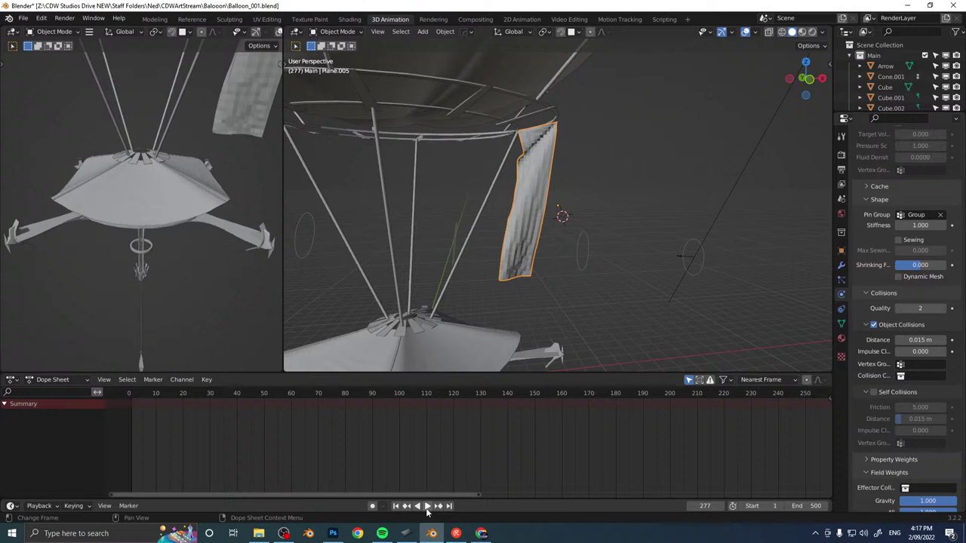
{"action": "left_click", "coordinate": [396, 507]}
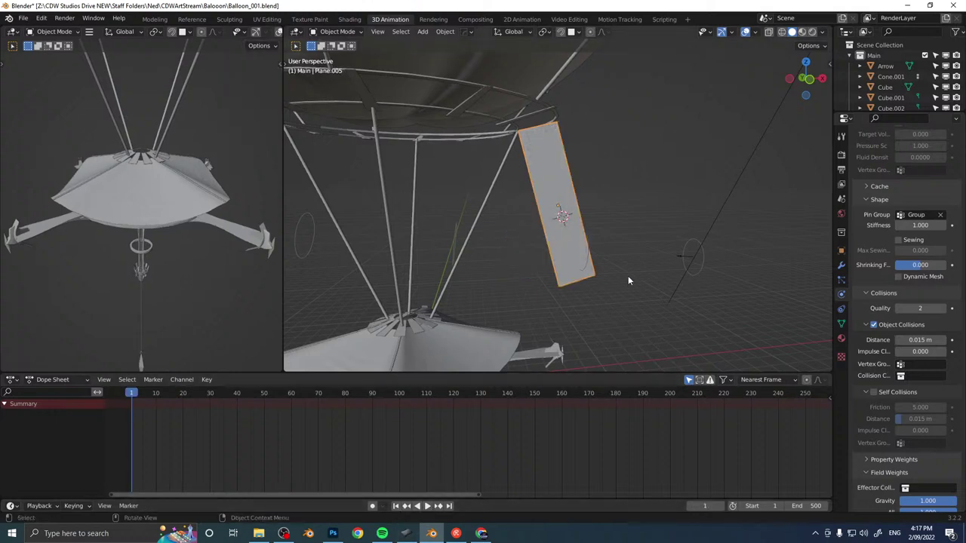
Rotate the Wind object about the X axis and move it to a new position near the hanging plane.
{"action": "middle_click_drag", "start_coordinate": [628, 281], "coordinate": [555, 291]}
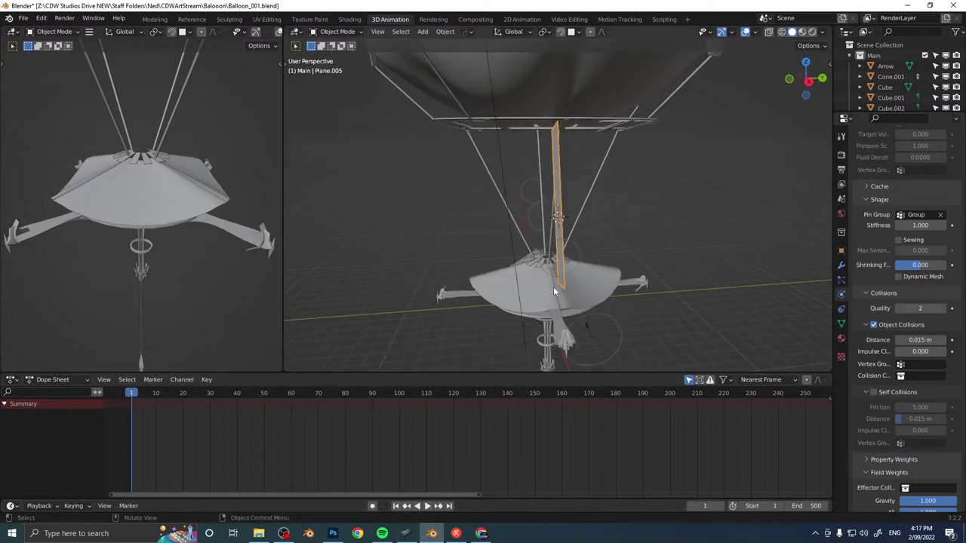
{"action": "left_click", "coordinate": [591, 317]}
{"action": "key", "text": "r"}
{"action": "key", "text": "x"}
{"action": "left_click", "coordinate": [666, 326]}
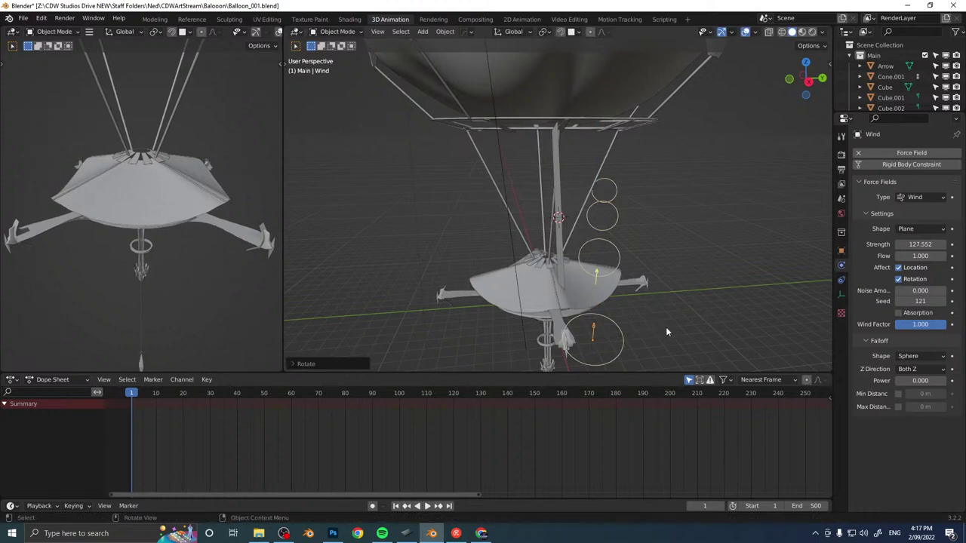
{"action": "key", "text": "g"}
{"action": "left_click", "coordinate": [624, 333]}
Select the hanging plane, play its simulation with the repositioned wind, and go back to the first frame.
{"action": "middle_click_drag", "start_coordinate": [494, 308], "coordinate": [585, 291]}
{"action": "left_click", "coordinate": [543, 206]}
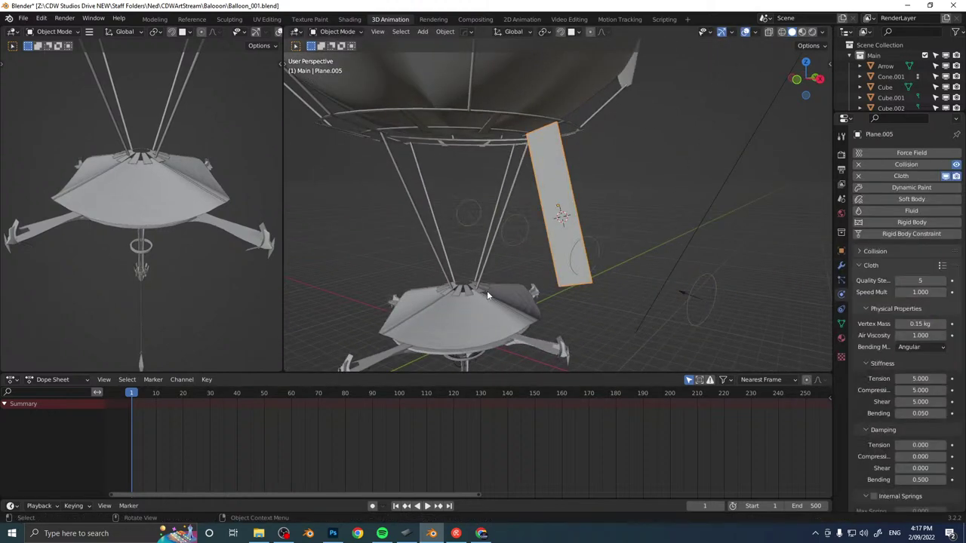
{"action": "middle_click_drag", "start_coordinate": [486, 292], "coordinate": [528, 293]}
{"action": "left_click", "coordinate": [431, 507]}
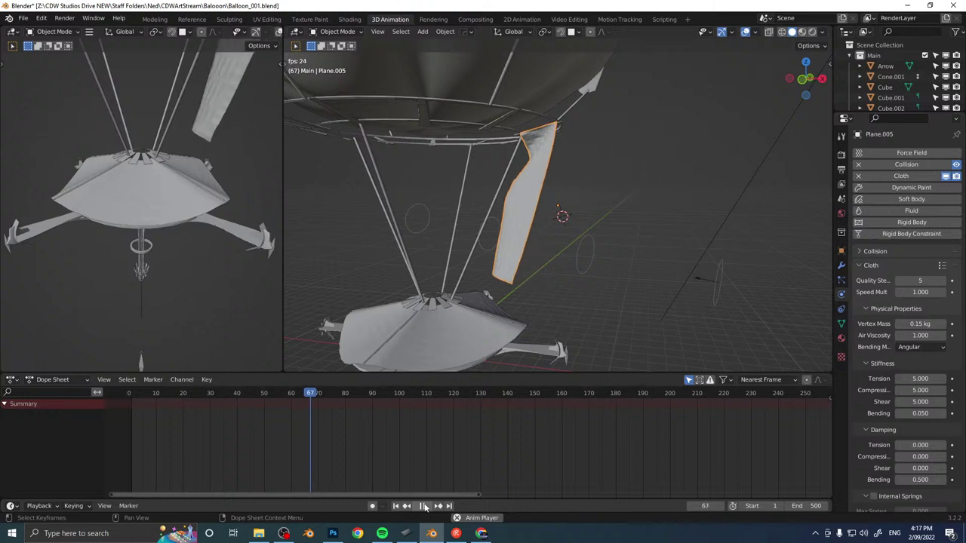
{"action": "left_click", "coordinate": [426, 506]}
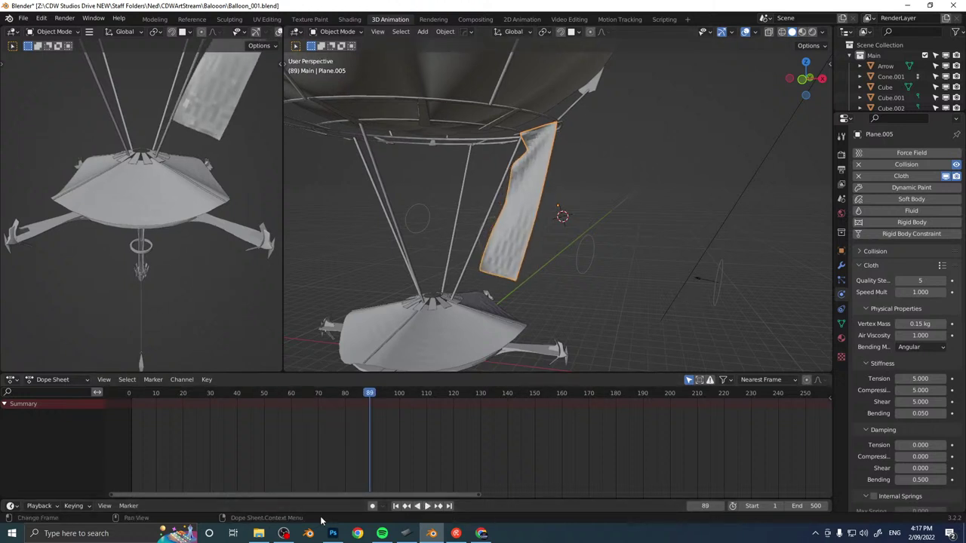
{"action": "left_click", "coordinate": [397, 507]}
Reduce the Wind strength to about 23.755, play the simulation, and return to the first frame.
{"action": "left_click", "coordinate": [704, 282]}
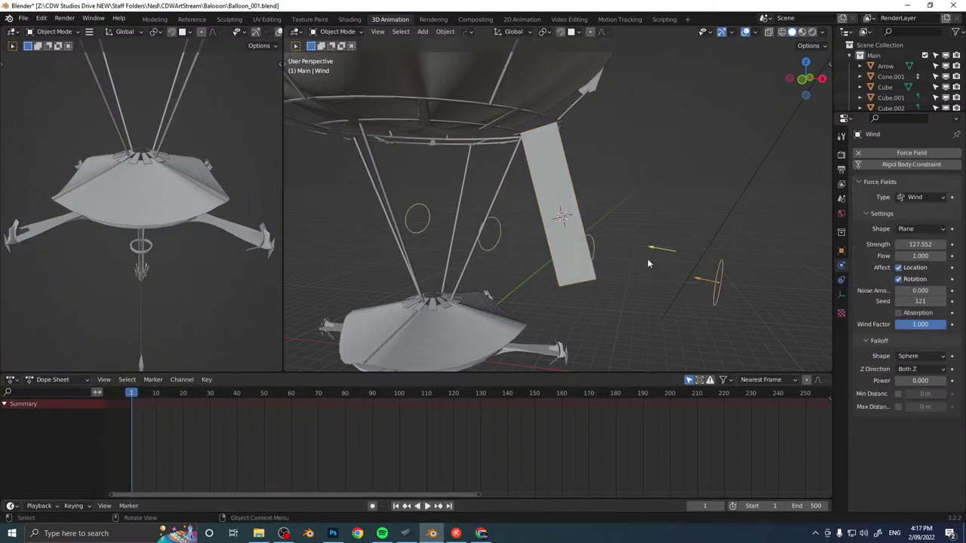
{"action": "key", "text": "r"}
{"action": "left_click", "coordinate": [686, 259]}
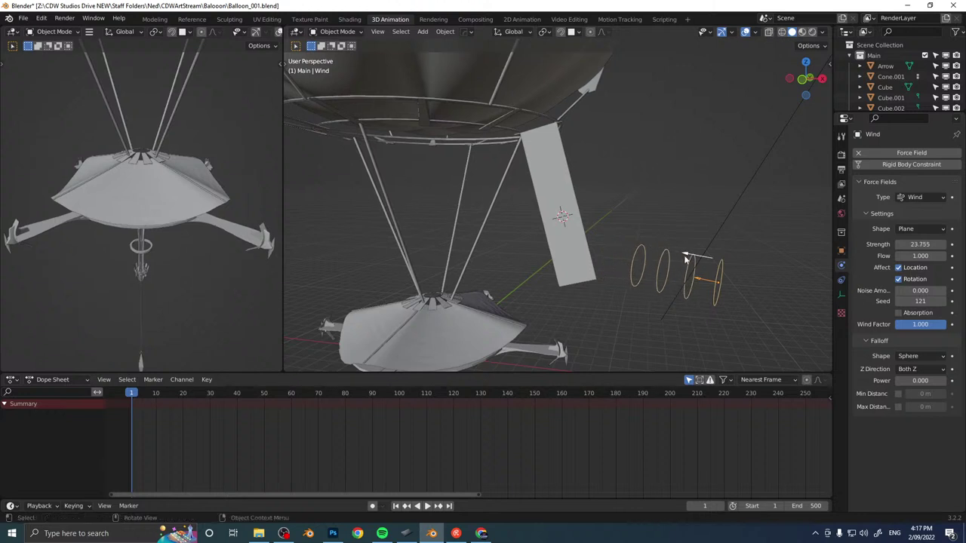
{"action": "left_click", "coordinate": [428, 509]}
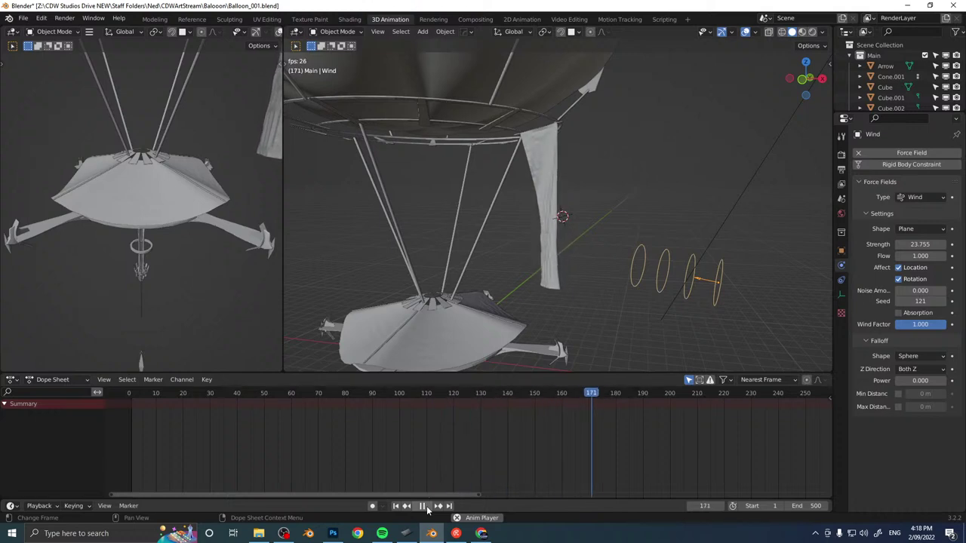
{"action": "left_click", "coordinate": [427, 510]}
{"action": "middle_click_drag", "start_coordinate": [548, 270], "coordinate": [611, 212]}
{"action": "left_click", "coordinate": [395, 508]}
{"action": "key", "text": "shift+d"}
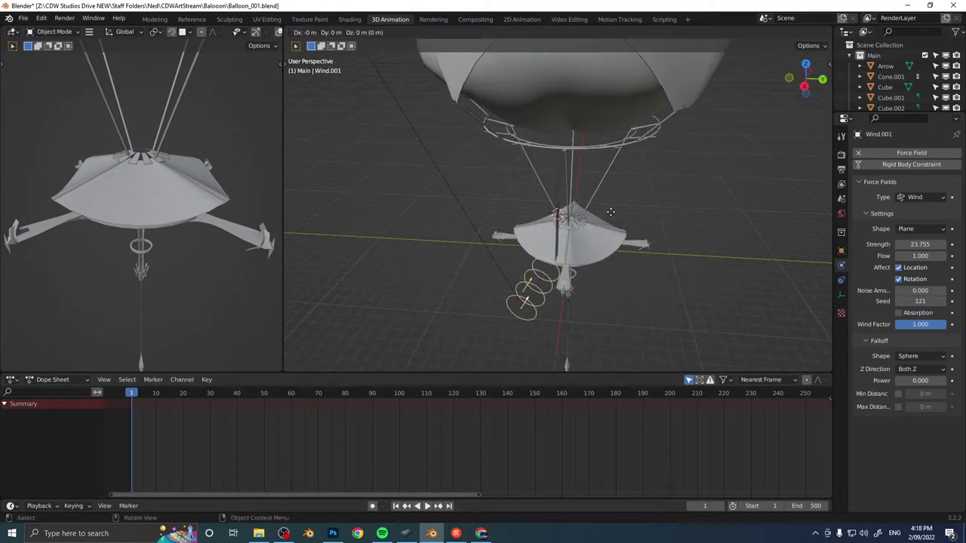
{"action": "key", "text": "Escape"}
{"action": "key", "text": "Delete"}
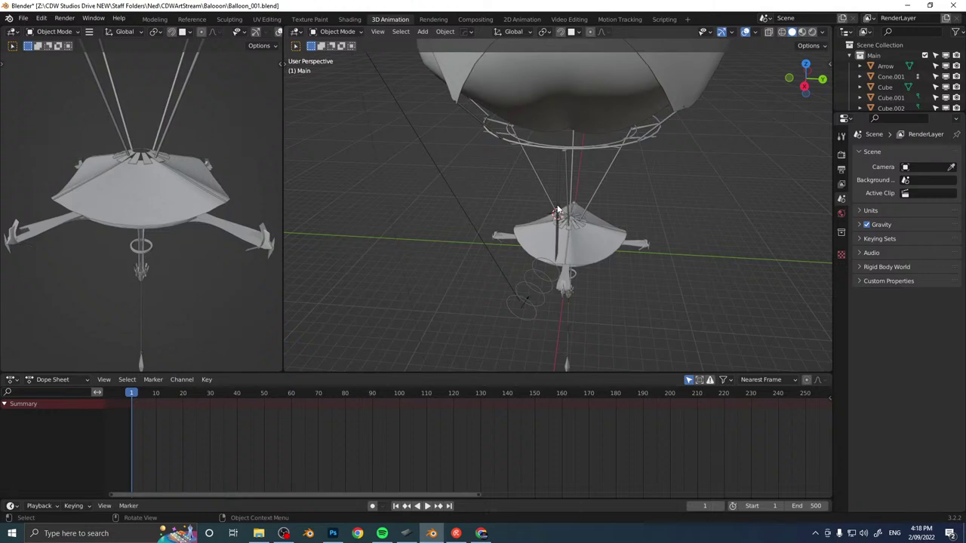
Duplicate the hanging cloth plane, move the copy aside, and rotate it about the Z axis.
{"action": "left_click", "coordinate": [558, 211]}
{"action": "key", "text": "g"}
{"action": "left_click", "coordinate": [617, 208]}
{"action": "mouse_move", "coordinate": [618, 208]}
{"action": "middle_mouse_down"}
{"action": "mouse_move", "coordinate": [632, 199]}
{"action": "mouse_move", "coordinate": [563, 190]}
{"action": "mouse_move", "coordinate": [653, 241]}
{"action": "mouse_move", "coordinate": [605, 211]}
{"action": "mouse_move", "coordinate": [607, 191]}
{"action": "middle_mouse_up"}
{"action": "key", "text": "r"}
{"action": "key", "text": "z"}
{"action": "left_click", "coordinate": [634, 213]}
Move the copied plane along X and Y to hang from the neighbouring side of the balloon ring.
{"action": "key", "text": "g"}
{"action": "key", "text": "x"}
{"action": "left_click", "coordinate": [677, 194]}
{"action": "middle_click_drag", "start_coordinate": [677, 194], "coordinate": [649, 198]}
{"action": "key", "text": "g"}
{"action": "key", "text": "y"}
{"action": "left_click", "coordinate": [536, 184]}
Duplicate the plane again for the side opposite the original, rotate it about Z, and centre it along Y.
{"action": "key", "text": "shift+d"}
{"action": "key", "text": "r"}
{"action": "key", "text": "z"}
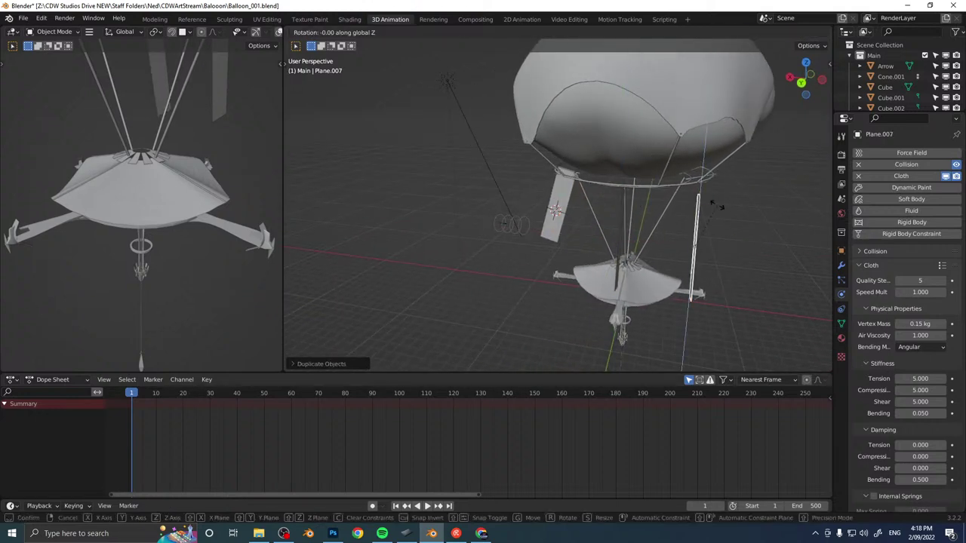
{"action": "left_click", "coordinate": [717, 205]}
{"action": "middle_click_drag", "start_coordinate": [728, 203], "coordinate": [625, 162]}
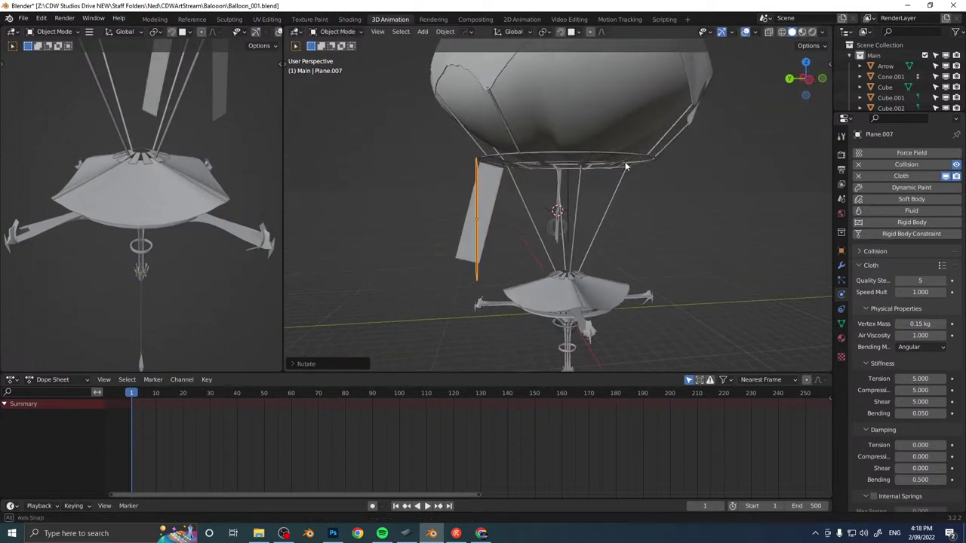
{"action": "key", "text": "ctrl+KP_3"}
{"action": "key", "text": "g"}
{"action": "key", "text": "y"}
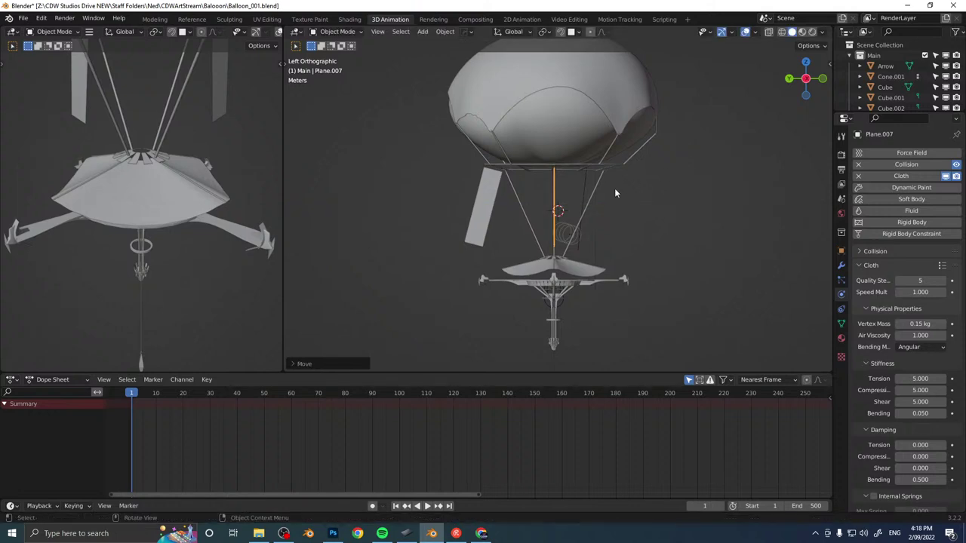
{"action": "left_click", "coordinate": [614, 188]}
Duplicate the third plane to the remaining side of the ring, turn it 90° about Z, and centre it along X.
{"action": "key", "text": "shift+d"}
{"action": "type", "text": "rz9"}
{"action": "left_click", "coordinate": [674, 191]}
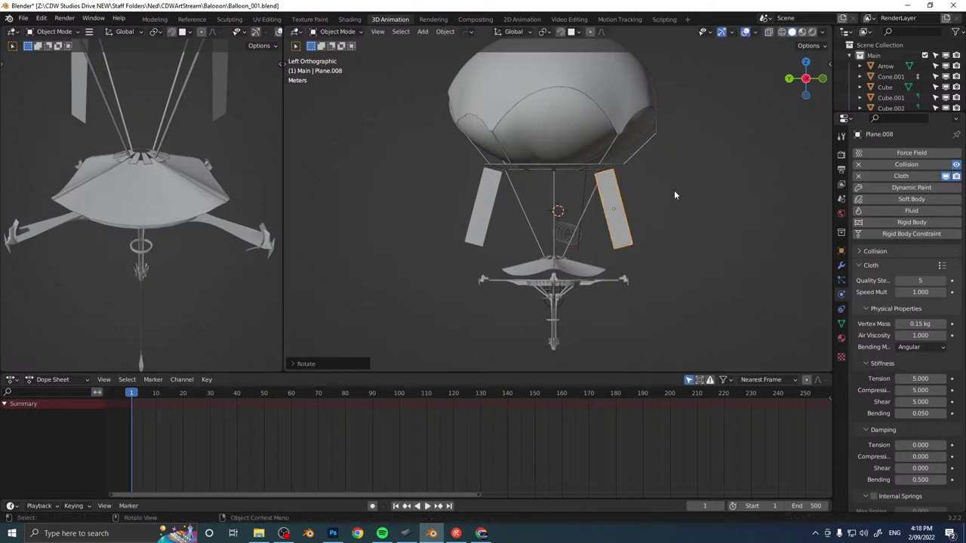
{"action": "key", "text": "KP_1"}
{"action": "key", "text": "g"}
{"action": "key", "text": "x"}
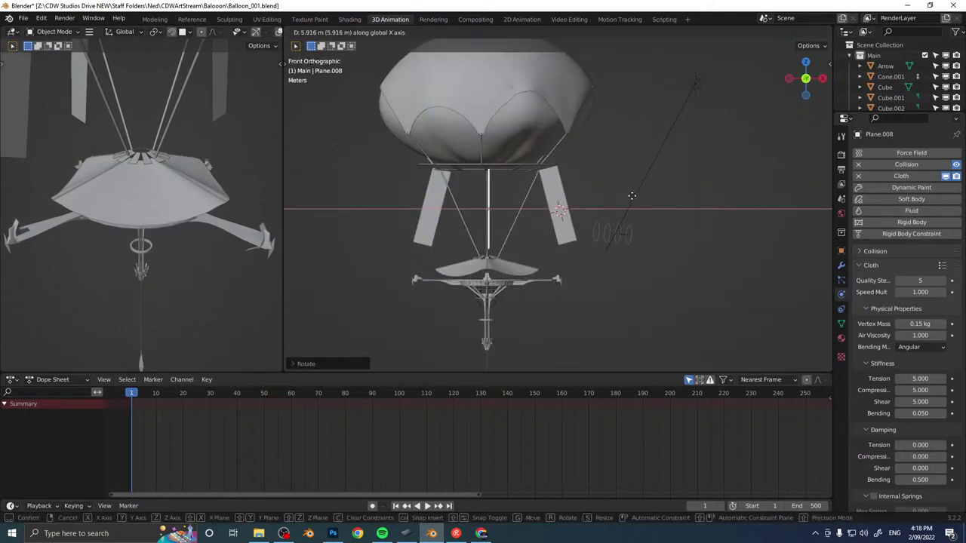
{"action": "left_click", "coordinate": [630, 195]}
Move the fourth plane about 1.24 m outward along Y and raise it about 0.38 m to meet the ring.
{"action": "middle_click_drag", "start_coordinate": [629, 196], "coordinate": [576, 186]}
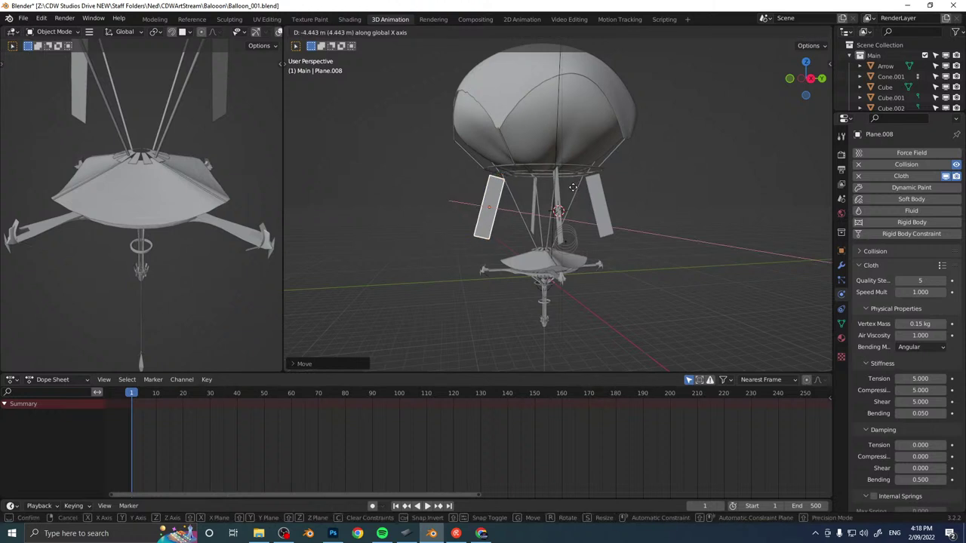
{"action": "key", "text": "g"}
{"action": "key", "text": "y"}
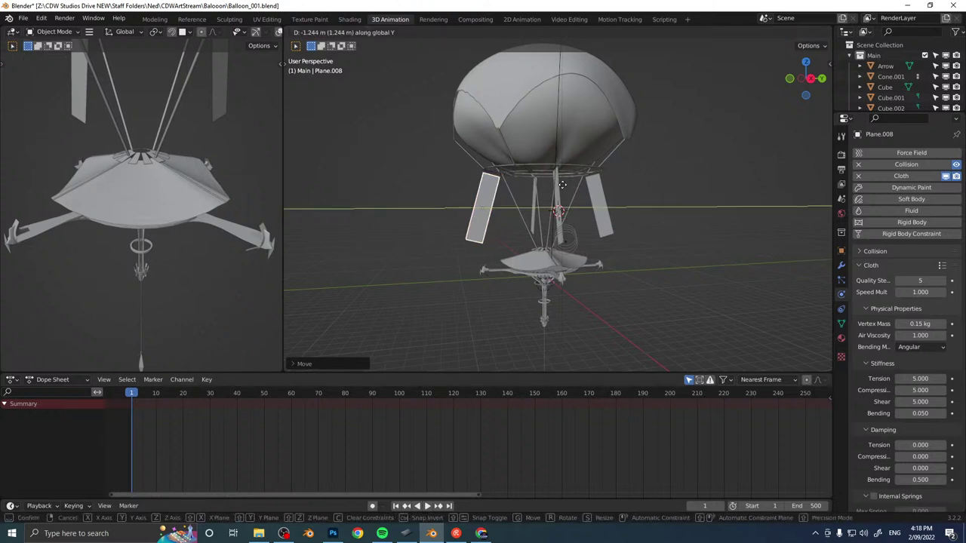
{"action": "left_click", "coordinate": [562, 185]}
{"action": "middle_click_drag", "start_coordinate": [563, 185], "coordinate": [521, 198]}
{"action": "key", "text": "g"}
{"action": "key", "text": "z"}
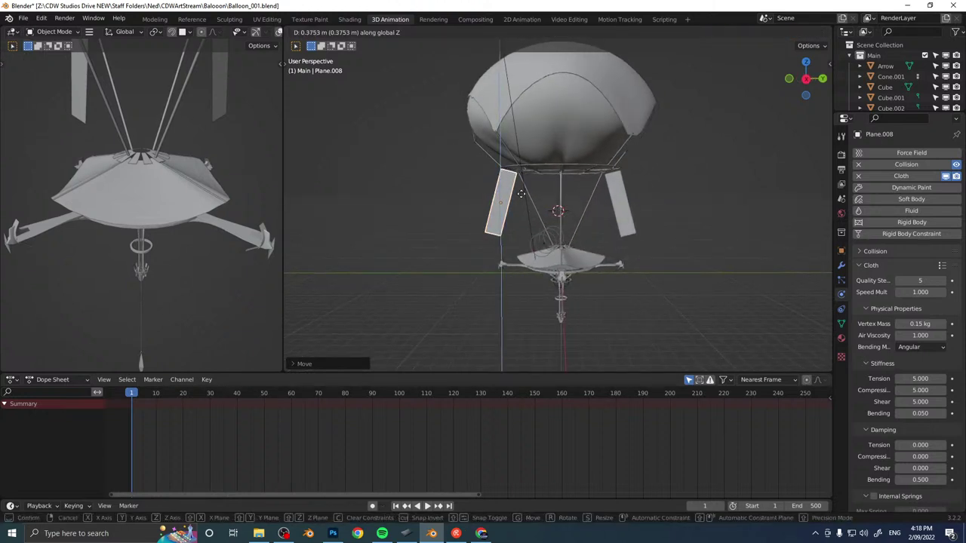
{"action": "left_click", "coordinate": [521, 194]}
Raise the plane on the opposite side slightly along Z to meet the balloon ring.
{"action": "left_click", "coordinate": [624, 195]}
{"action": "key", "text": "g"}
{"action": "key", "text": "z"}
{"action": "left_click", "coordinate": [626, 193]}
Scale up the Wind object and move it horizontally farther away from the balloon.
{"action": "left_click", "coordinate": [564, 243], "text": "shift"}
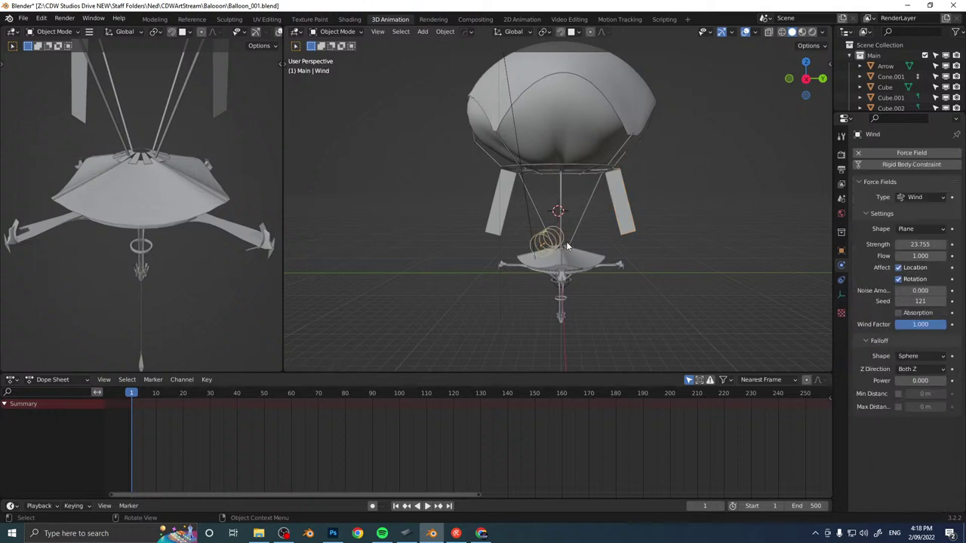
{"action": "key", "text": "s"}
{"action": "left_click", "coordinate": [619, 255]}
{"action": "middle_click_drag", "start_coordinate": [618, 256], "coordinate": [626, 265]}
{"action": "key", "text": "g"}
{"action": "key", "text": "shift+z"}
{"action": "left_click", "coordinate": [542, 304]}
Rotate the Wind about Z to aim at the balloon, then play the cloth simulation to frame 289.
{"action": "key", "text": "r"}
{"action": "key", "text": "z"}
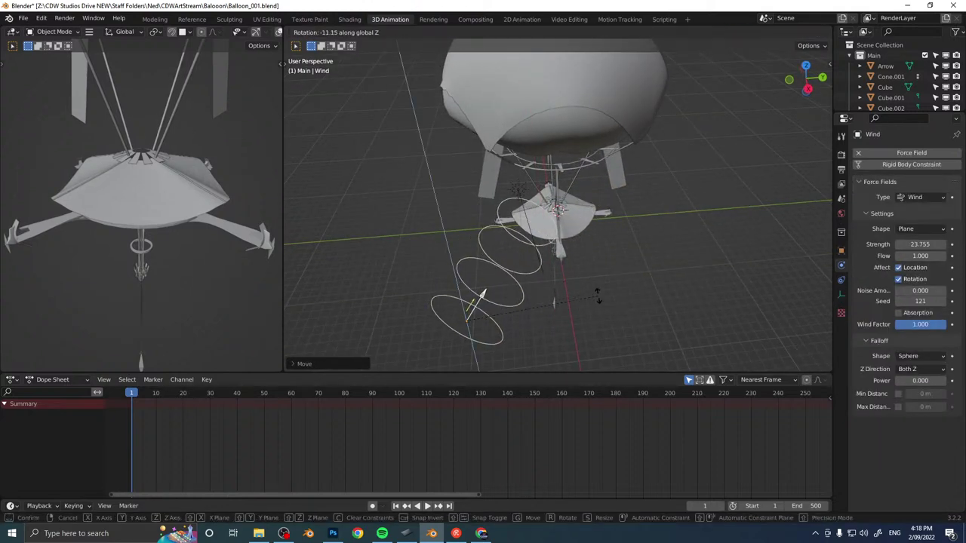
{"action": "left_click", "coordinate": [558, 347]}
{"action": "middle_click_drag", "start_coordinate": [514, 254], "coordinate": [494, 348]}
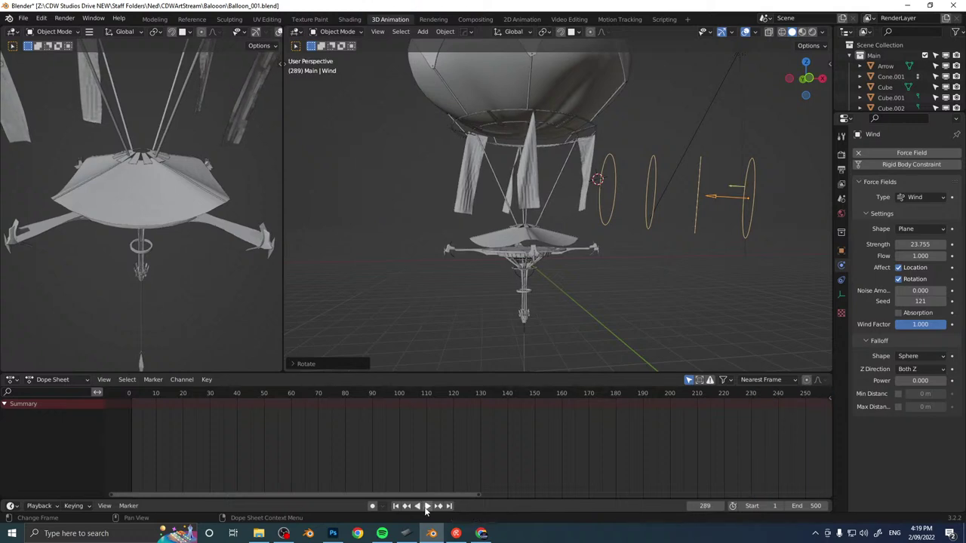
{"action": "middle_click_drag", "start_coordinate": [423, 196], "coordinate": [639, 179]}
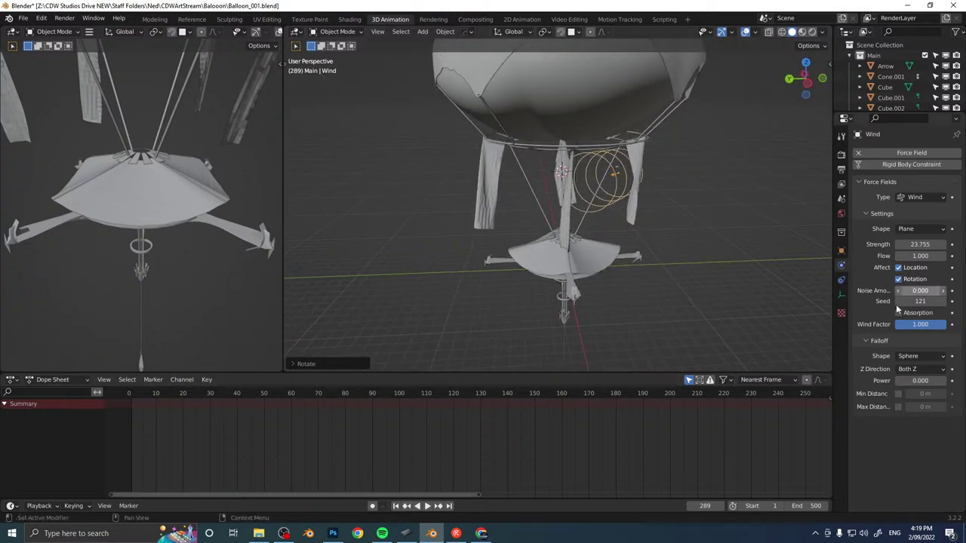
Apply the modifiers on all four hanging cloth planes to freeze their simulated shape at the current frame.
{"action": "left_click", "coordinate": [634, 199]}
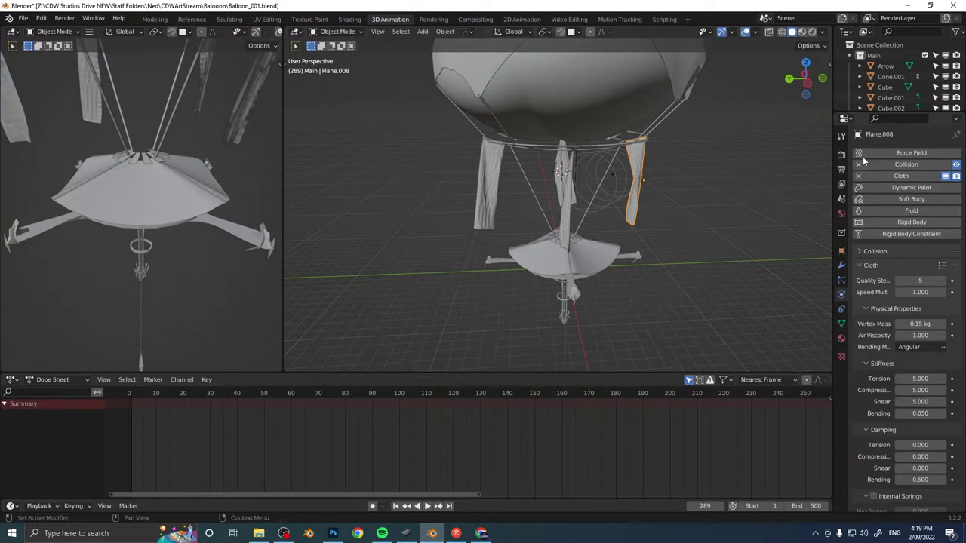
{"action": "left_click", "coordinate": [842, 265]}
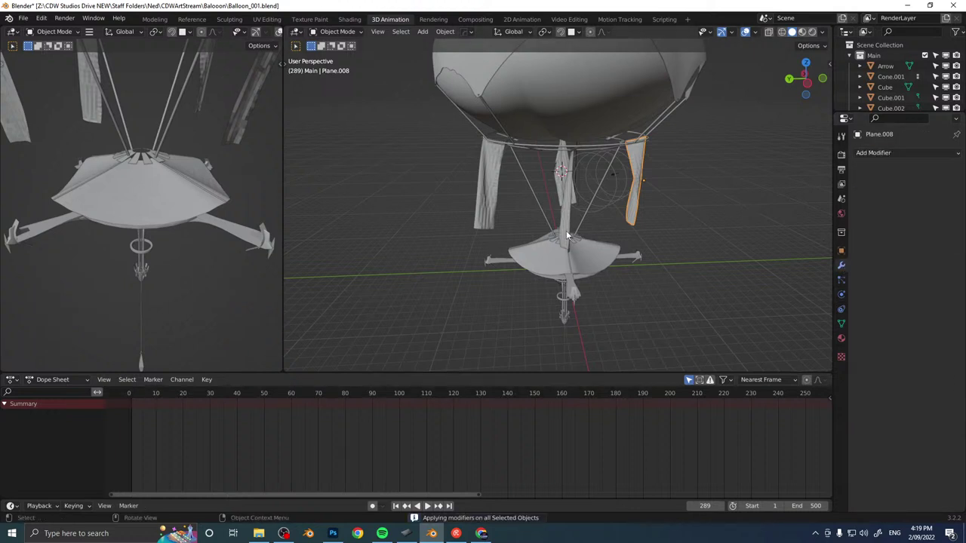
{"action": "left_click", "coordinate": [567, 233]}
{"action": "left_click", "coordinate": [886, 153]}
{"action": "left_click", "coordinate": [492, 218]}
{"action": "left_click", "coordinate": [875, 156]}
{"action": "mouse_move", "coordinate": [641, 182]}
{"action": "middle_mouse_down"}
{"action": "mouse_move", "coordinate": [521, 187]}
{"action": "mouse_move", "coordinate": [604, 191]}
{"action": "mouse_move", "coordinate": [539, 210]}
{"action": "mouse_move", "coordinate": [540, 200]}
{"action": "middle_mouse_up"}
{"action": "left_click", "coordinate": [592, 164]}
{"action": "left_click", "coordinate": [880, 154]}
Delete the Wind object and switch the viewport to rendered shading.
{"action": "left_click", "coordinate": [651, 175]}
{"action": "key", "text": "Delete"}
{"action": "key", "text": "z"}
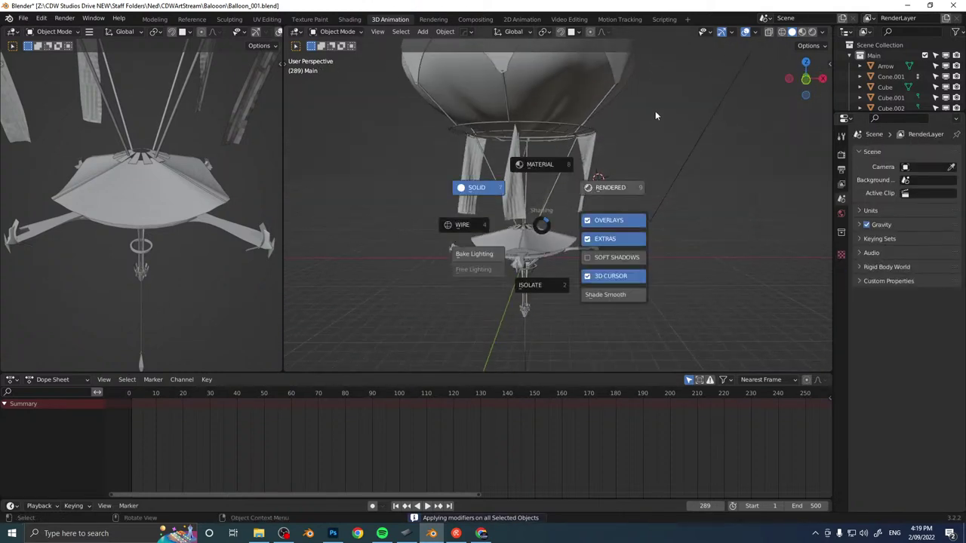
{"action": "left_click", "coordinate": [518, 244]}
{"action": "middle_click_drag", "start_coordinate": [510, 243], "coordinate": [593, 195]}
{"action": "middle_click_drag", "start_coordinate": [582, 155], "coordinate": [563, 225], "text": "shift"}
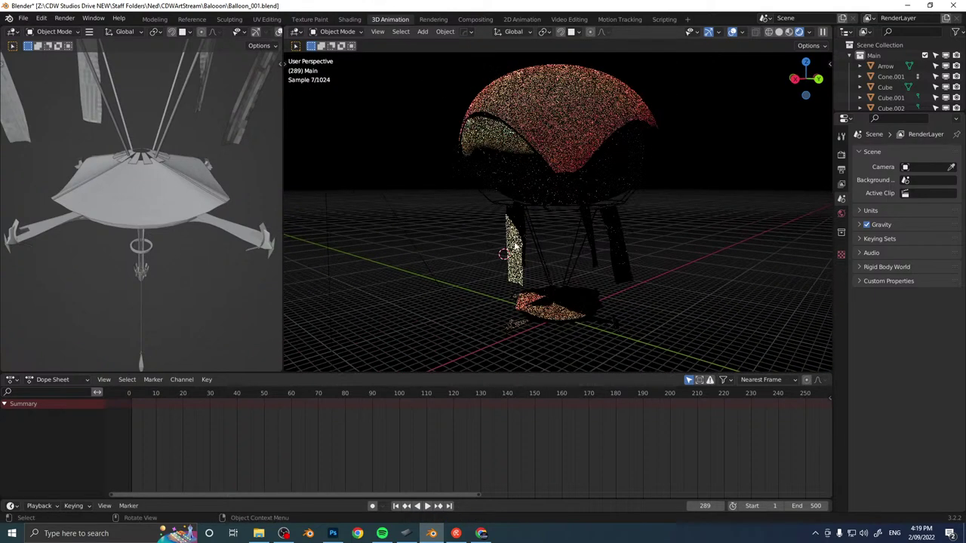
Apply smooth shading to the hanging cloth planes.
{"action": "left_click", "coordinate": [516, 245]}
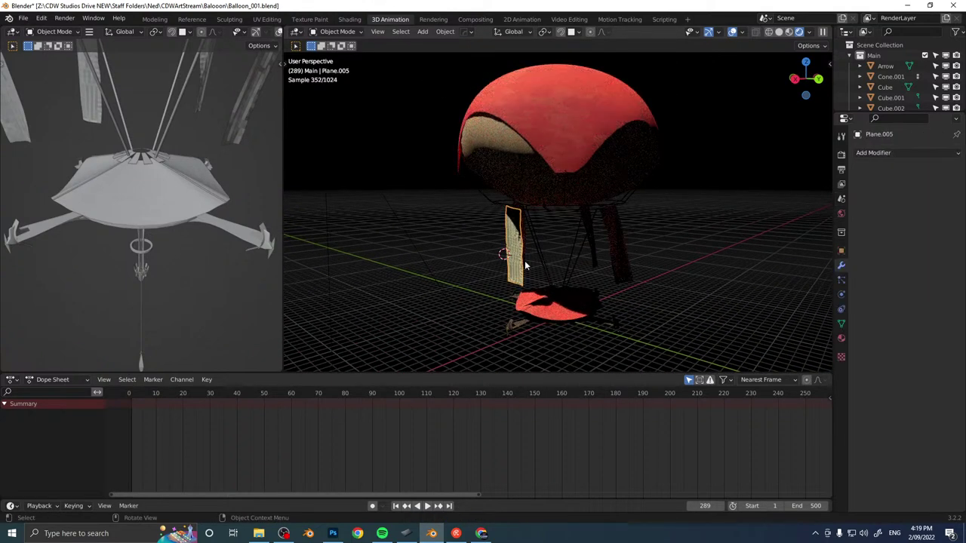
{"action": "mouse_move", "coordinate": [568, 252]}
{"action": "middle_mouse_down"}
{"action": "mouse_move", "coordinate": [507, 260]}
{"action": "mouse_move", "coordinate": [622, 253]}
{"action": "mouse_move", "coordinate": [654, 240]}
{"action": "mouse_move", "coordinate": [630, 225]}
{"action": "mouse_move", "coordinate": [573, 242]}
{"action": "middle_mouse_up"}
{"action": "key", "text": "z"}
{"action": "left_click", "coordinate": [562, 336]}
{"action": "left_click", "coordinate": [654, 240]}
{"action": "middle_click_drag", "start_coordinate": [626, 204], "coordinate": [641, 261]}
{"action": "middle_click_drag", "start_coordinate": [650, 270], "coordinate": [533, 226]}
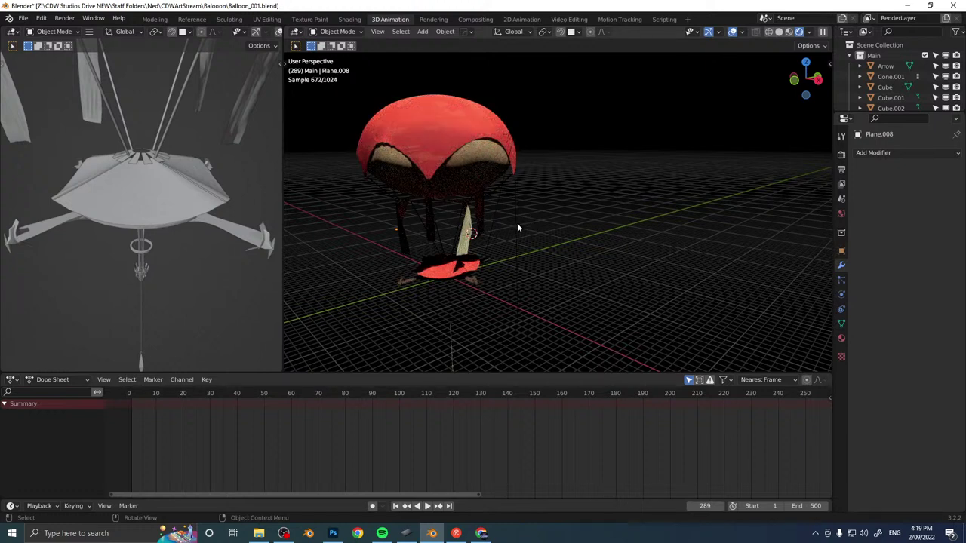
Hide the viewport overlays, replace the scene world with the dark dusk HDRI, and examine the balloon from several sides.
{"action": "key", "text": "z"}
{"action": "left_click", "coordinate": [546, 245]}
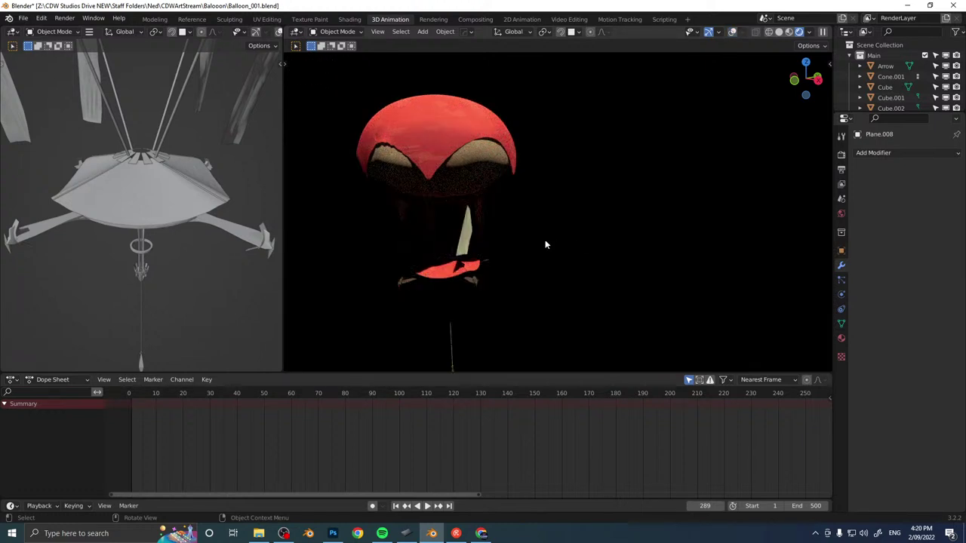
{"action": "left_click", "coordinate": [809, 32]}
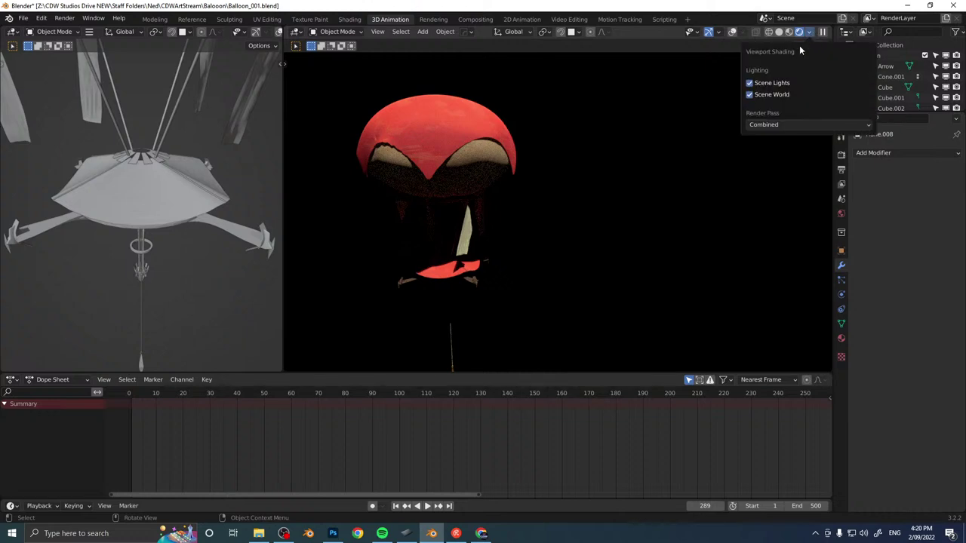
{"action": "left_click", "coordinate": [752, 95]}
{"action": "left_click", "coordinate": [800, 121]}
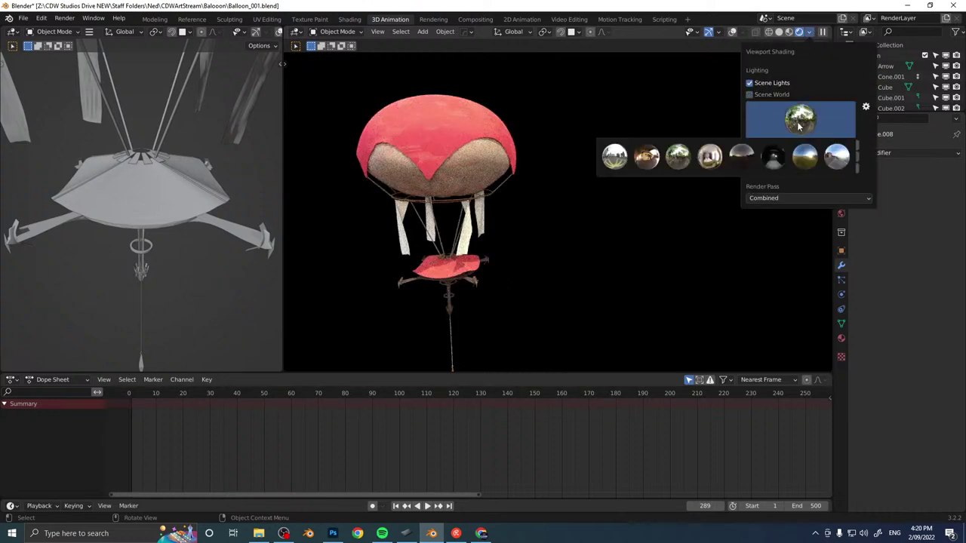
{"action": "left_click", "coordinate": [743, 157]}
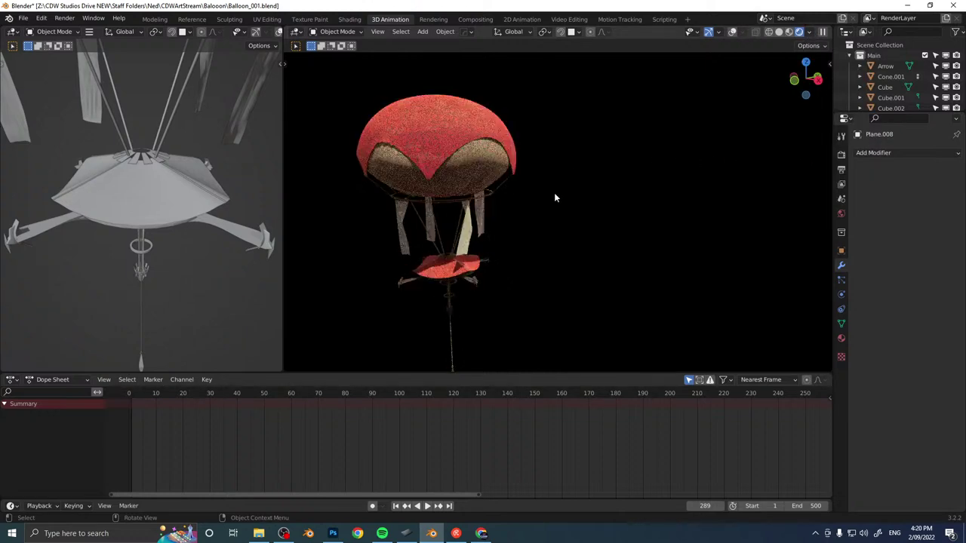
{"action": "middle_click_drag", "start_coordinate": [552, 193], "coordinate": [596, 192]}
{"action": "scroll", "coordinate": [582, 167], "scroll_direction": "down", "scroll_amount": 6}
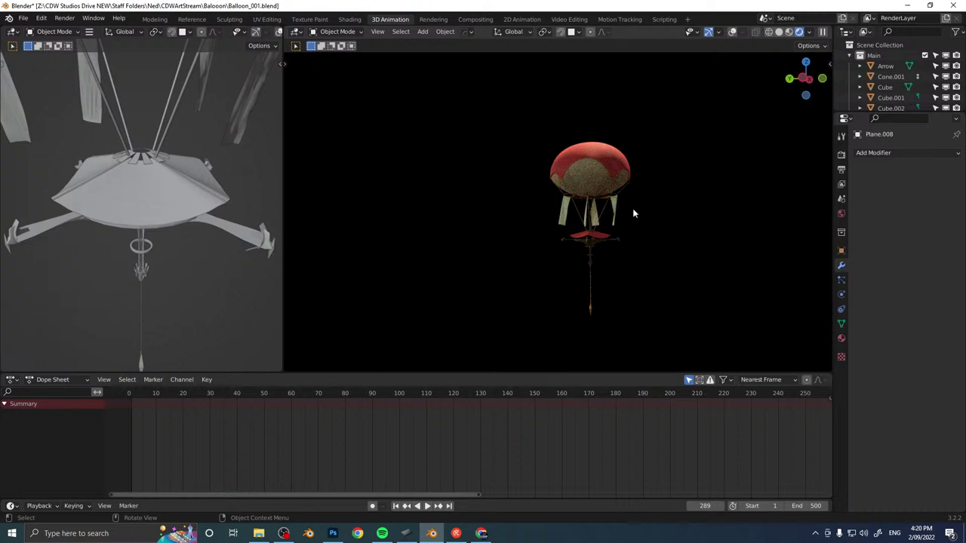
{"action": "middle_click_drag", "start_coordinate": [633, 208], "coordinate": [575, 226]}
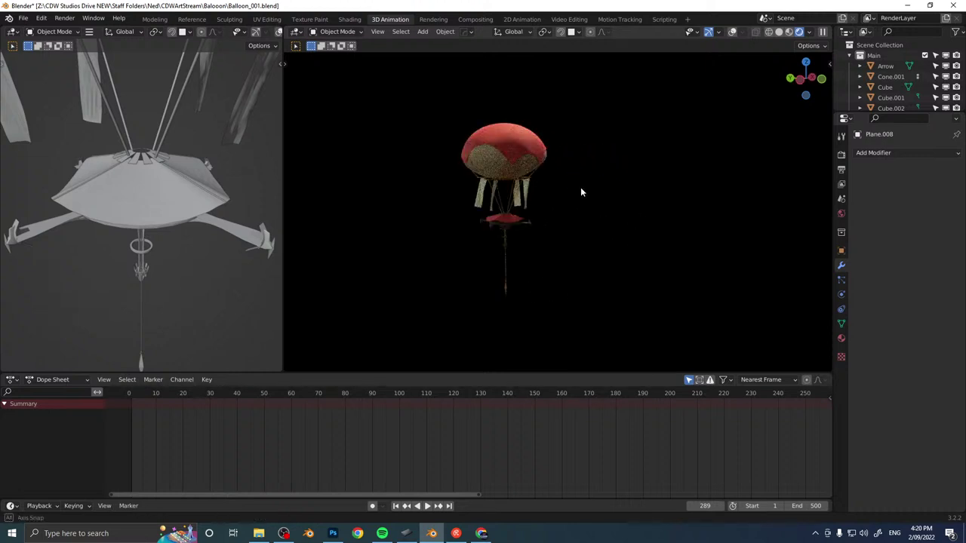
{"action": "middle_click_drag", "start_coordinate": [582, 192], "coordinate": [574, 194]}
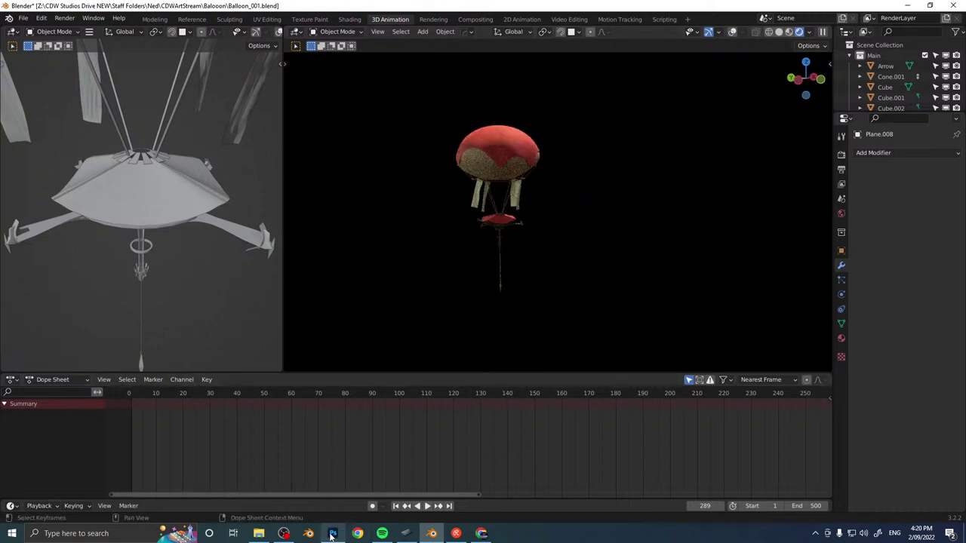
Switch to Photoshop and create a new 6240 x 3510 px document at 300 ppi with a white background.
{"action": "left_click", "coordinate": [333, 534]}
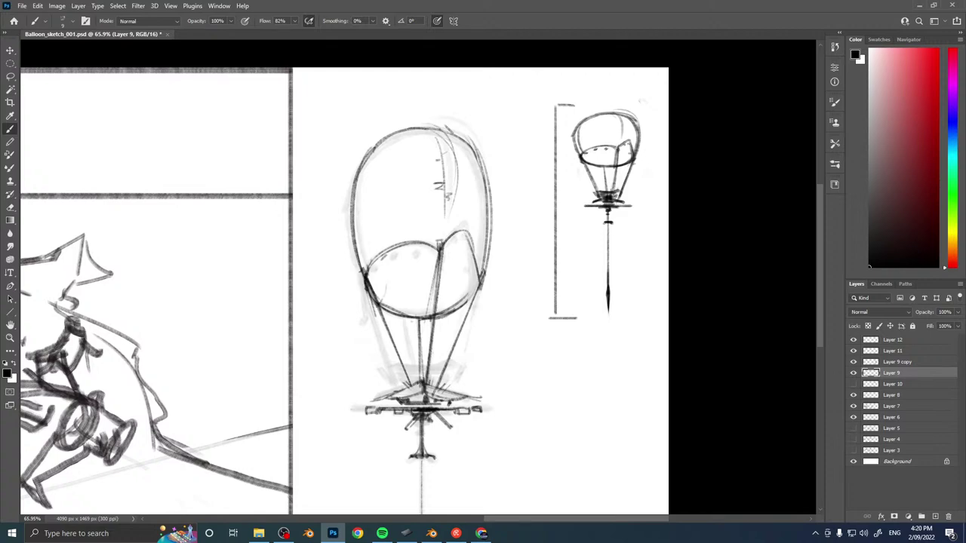
{"action": "key", "text": "ctrl+n"}
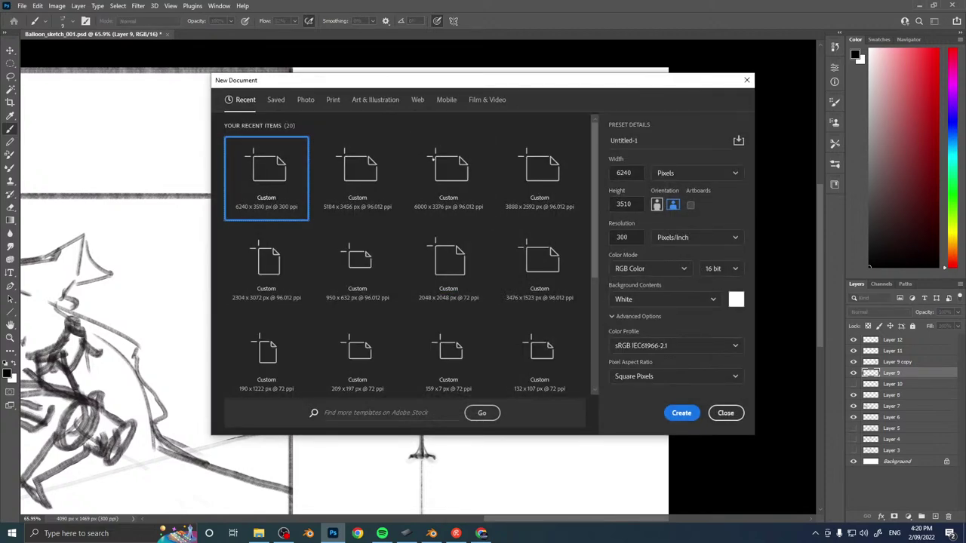
{"action": "left_click", "coordinate": [682, 413]}
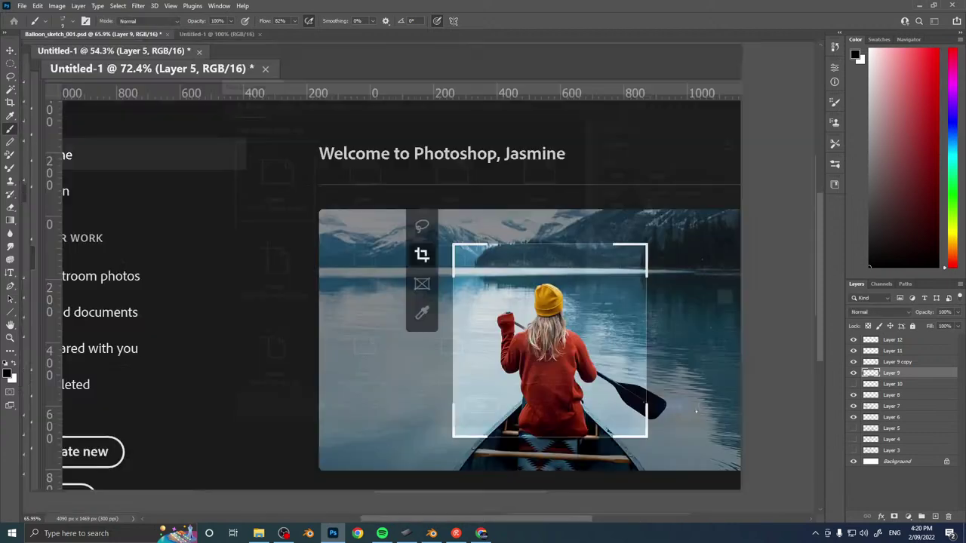
Select a tall, narrow rectangle in the left half of the canvas and add a new layer for the banner.
{"action": "left_click_drag", "start_coordinate": [572, 316], "coordinate": [553, 309], "text": "ctrl"}
{"action": "key", "text": "m"}
{"action": "key", "text": "shift+m"}
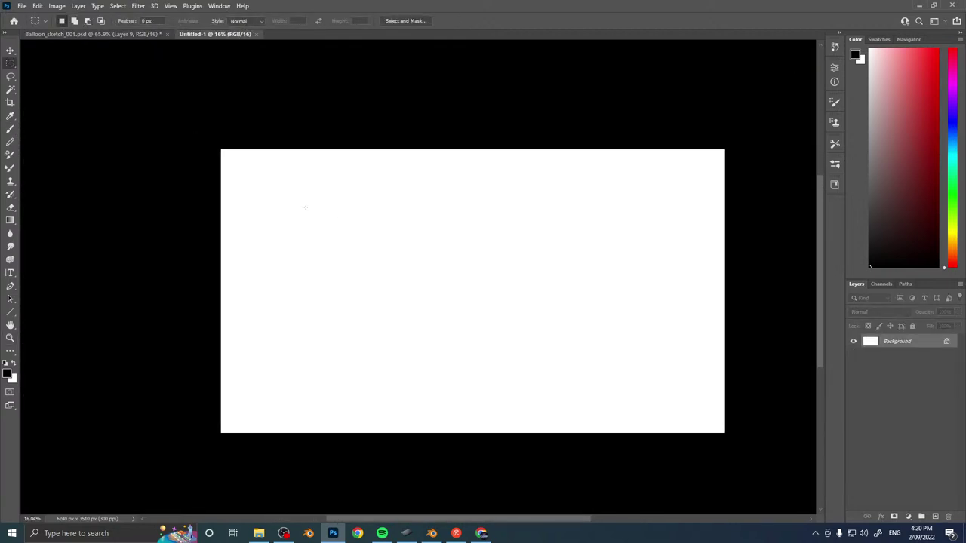
{"action": "left_click_drag", "start_coordinate": [352, 162], "coordinate": [431, 398]}
{"action": "key", "text": "ctrl+shift+n"}
{"action": "key", "text": "Return"}
Fill the selected rectangle with a dusty beige using a 900 px brush and deselect it.
{"action": "key", "text": "b"}
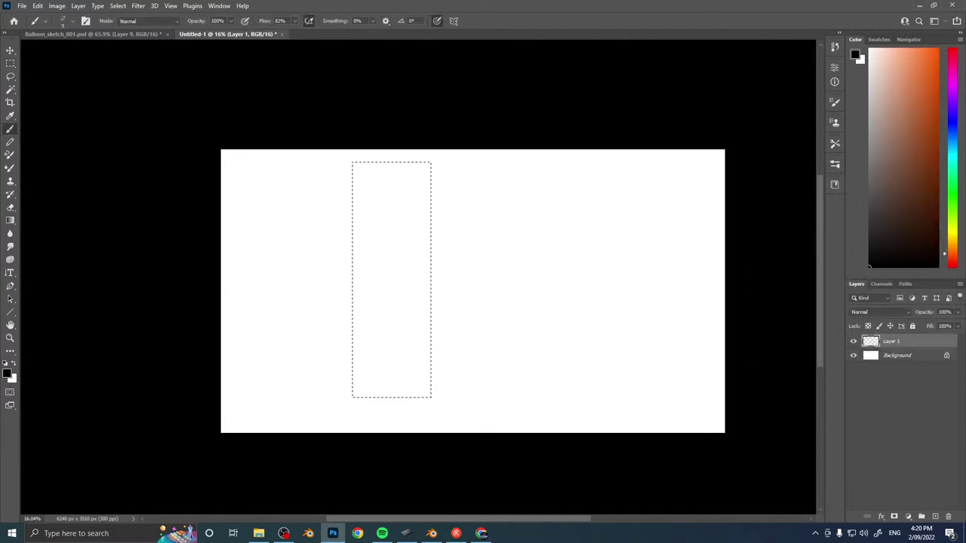
{"action": "left_click", "coordinate": [878, 92]}
{"action": "key", "text": "bracketright"}
{"action": "key", "text": "bracketright"}
{"action": "key", "text": "bracketright"}
{"action": "key", "text": "bracketright"}
{"action": "key", "text": "bracketright"}
{"action": "key", "text": "bracketright"}
{"action": "key", "text": "bracketright"}
{"action": "key", "text": "bracketright"}
{"action": "key", "text": "bracketright"}
{"action": "key", "text": "bracketright"}
{"action": "key", "text": "bracketright"}
{"action": "key", "text": "bracketright"}
{"action": "key", "text": "bracketright"}
{"action": "key", "text": "bracketright"}
{"action": "key", "text": "bracketright"}
{"action": "key", "text": "bracketright"}
{"action": "key", "text": "bracketright"}
{"action": "mouse_move", "coordinate": [367, 162]}
{"action": "left_mouse_down"}
{"action": "mouse_move", "coordinate": [434, 180]}
{"action": "mouse_move", "coordinate": [342, 237]}
{"action": "mouse_move", "coordinate": [394, 210]}
{"action": "mouse_move", "coordinate": [431, 266]}
{"action": "left_mouse_up"}
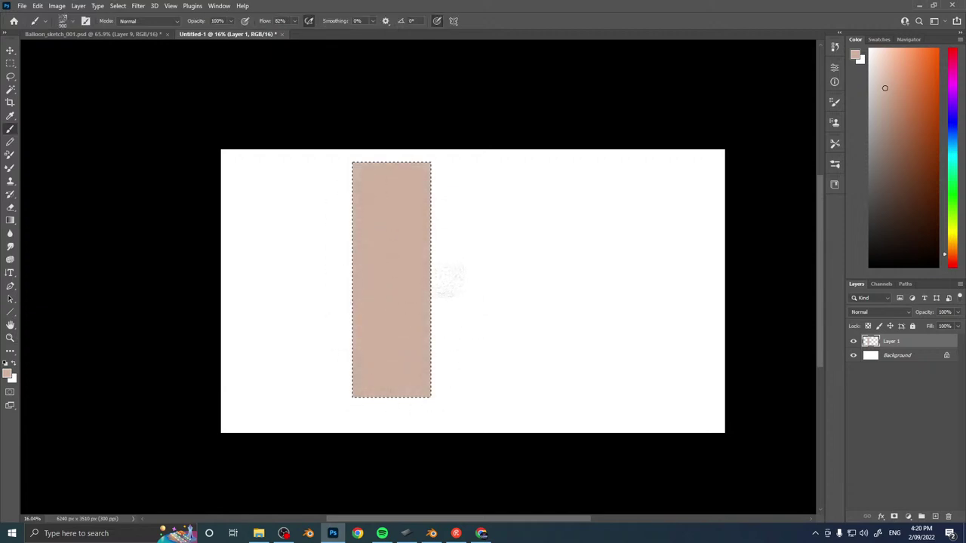
{"action": "left_click_drag", "start_coordinate": [450, 279], "coordinate": [475, 218]}
{"action": "left_click_drag", "start_coordinate": [451, 234], "coordinate": [464, 237], "text": "ctrl"}
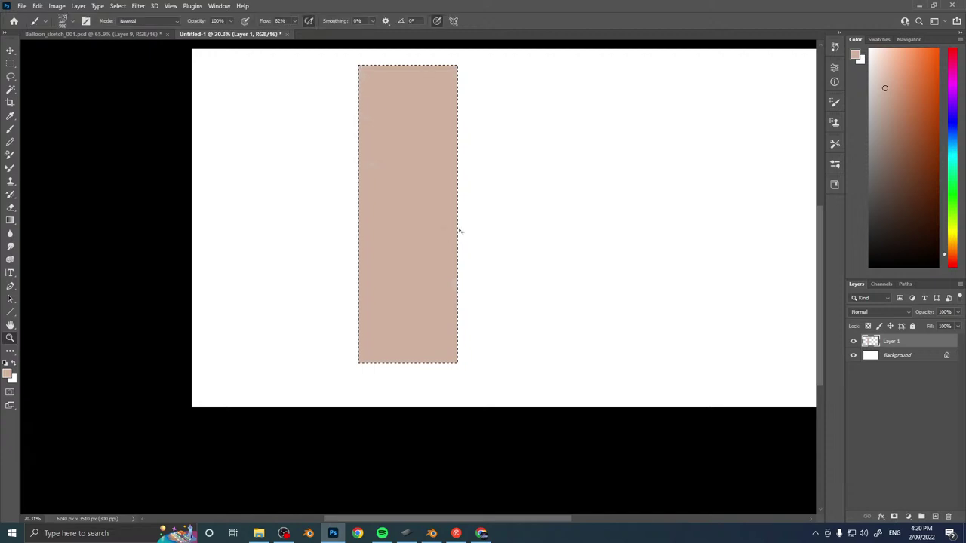
{"action": "key", "text": "ctrl+d"}
On a new layer, select a large thin ring in the upper part of the beige banner with the elliptical marquee.
{"action": "key", "text": "ctrl+shift+n"}
{"action": "key", "text": "Return"}
{"action": "key", "text": "m"}
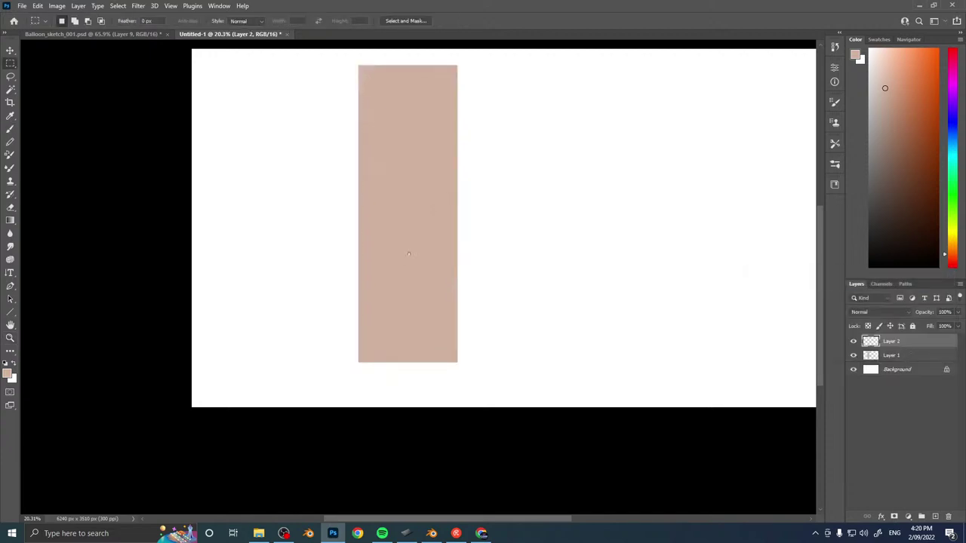
{"action": "left_click_drag", "start_coordinate": [409, 254], "coordinate": [414, 277]}
{"action": "left_click_drag", "start_coordinate": [379, 305], "coordinate": [438, 359]}
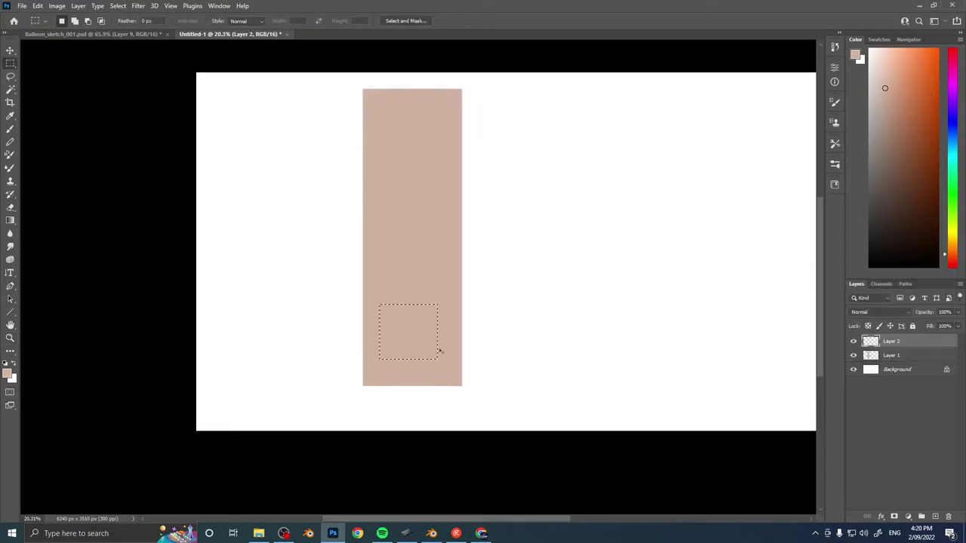
{"action": "key", "text": "shift+m"}
{"action": "mouse_move", "coordinate": [372, 266]}
{"action": "left_mouse_down"}
{"action": "mouse_move", "coordinate": [399, 302]}
{"action": "mouse_move", "coordinate": [451, 317]}
{"action": "mouse_move", "coordinate": [452, 183]}
{"action": "left_mouse_up"}
{"action": "key", "text": "alt"}
{"action": "left_click_drag", "start_coordinate": [380, 112], "coordinate": [446, 178]}
{"action": "left_click_drag", "start_coordinate": [395, 162], "coordinate": [421, 186]}
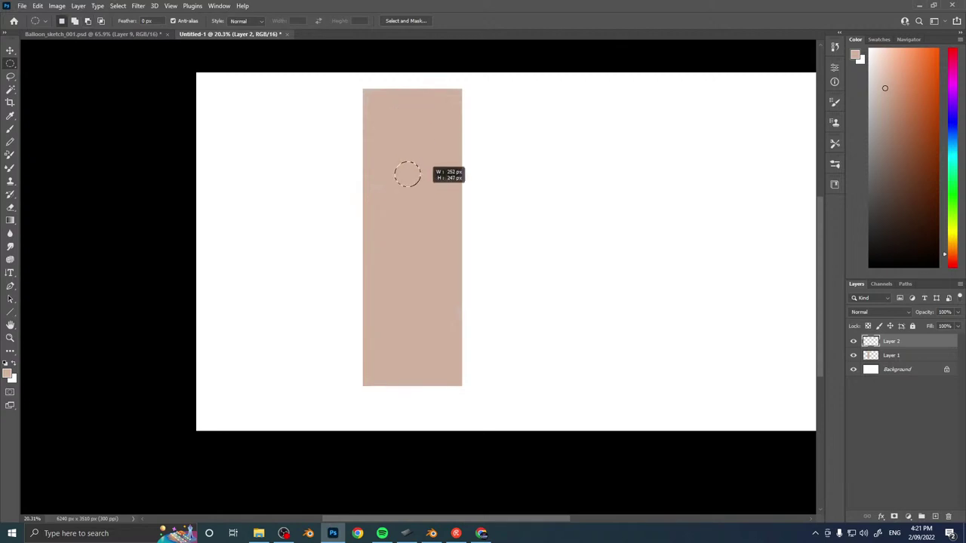
Add a smaller, thicker ring that overlaps the lower edge of the large ring to the selection.
{"action": "left_click_drag", "start_coordinate": [386, 158], "coordinate": [391, 162]}
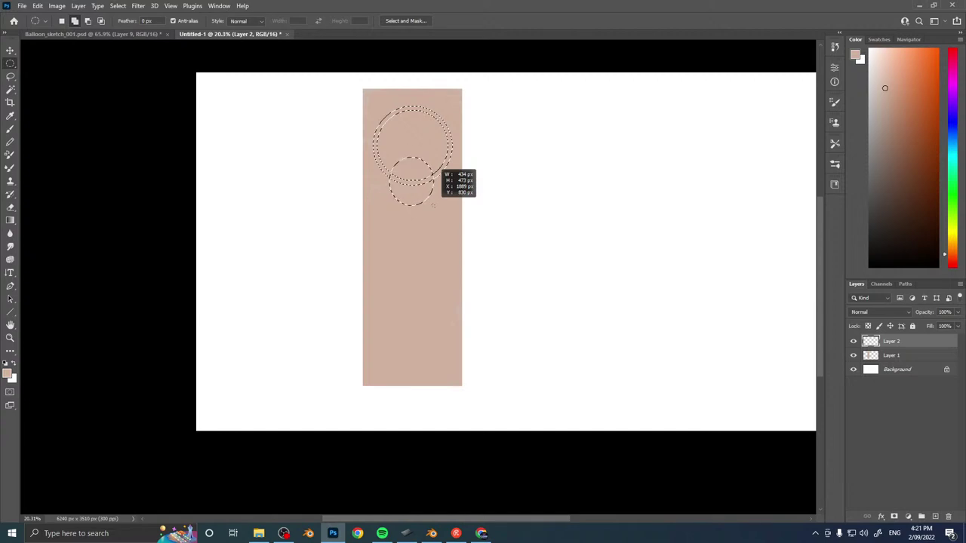
{"action": "left_click_drag", "start_coordinate": [433, 204], "coordinate": [432, 204], "text": "shift"}
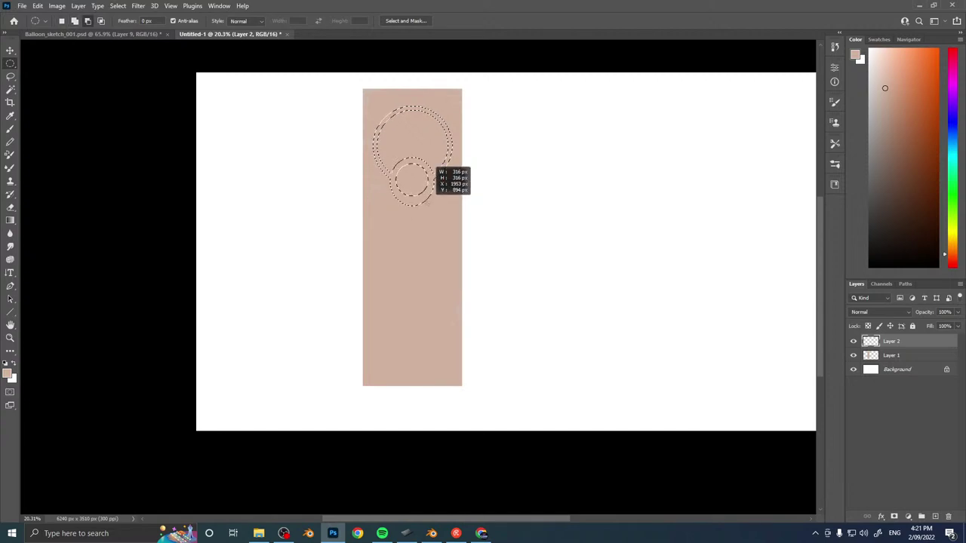
{"action": "left_click_drag", "start_coordinate": [432, 203], "coordinate": [432, 203], "text": "shift"}
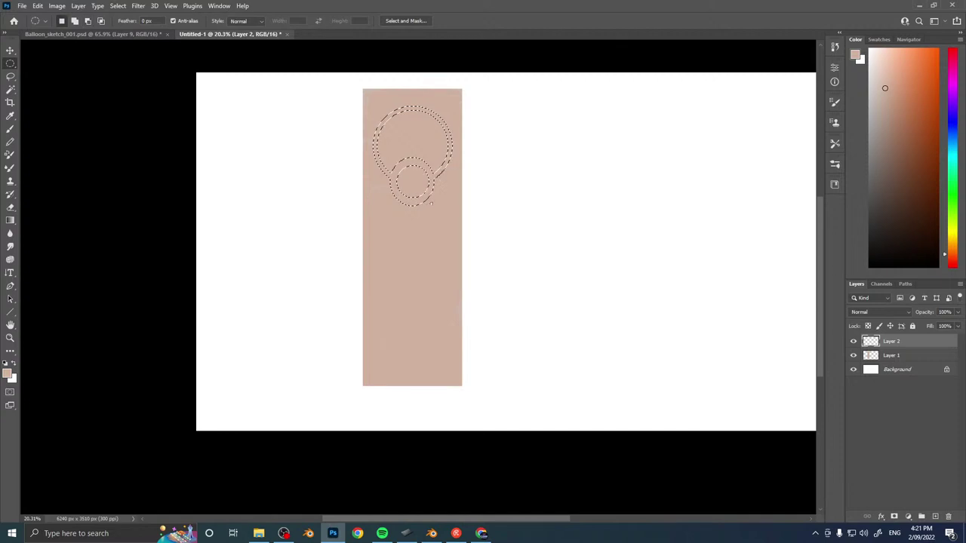
Extend the selection with a short bar and a long tapering spike below the rings using the Polygonal Lasso.
{"action": "key", "text": "l"}
{"action": "key", "text": "shift+l"}
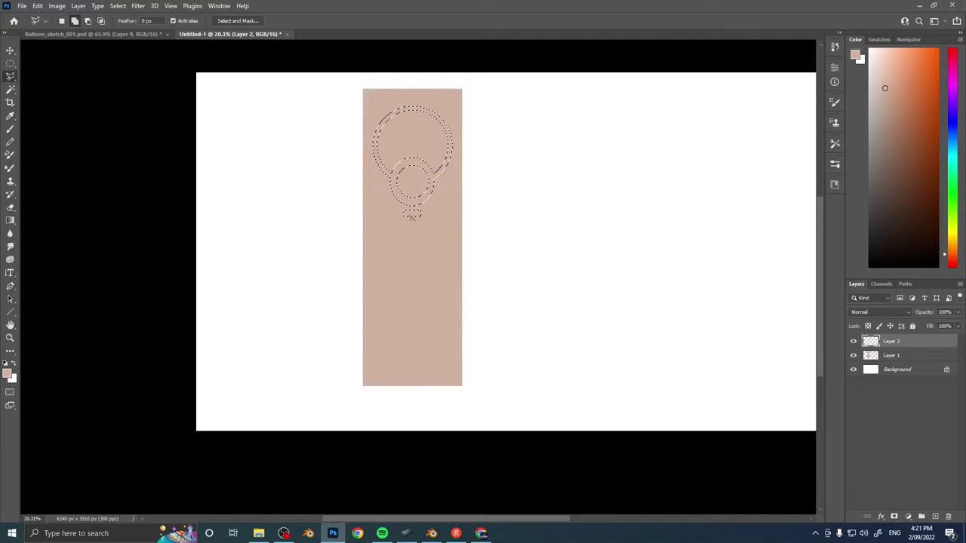
{"action": "left_click", "coordinate": [410, 215]}
{"action": "left_click", "coordinate": [411, 375]}
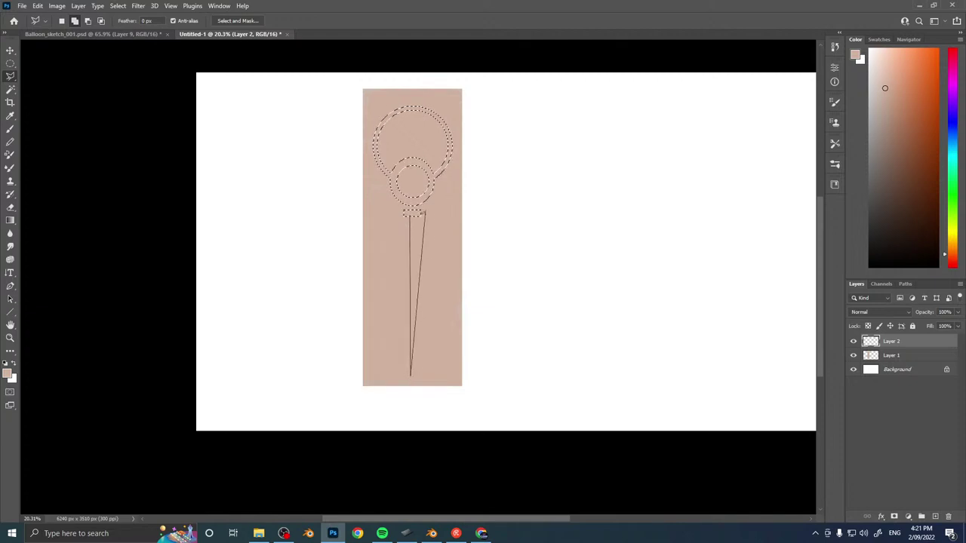
{"action": "left_click", "coordinate": [414, 215]}
{"action": "left_click", "coordinate": [409, 215]}
{"action": "left_click", "coordinate": [408, 216]}
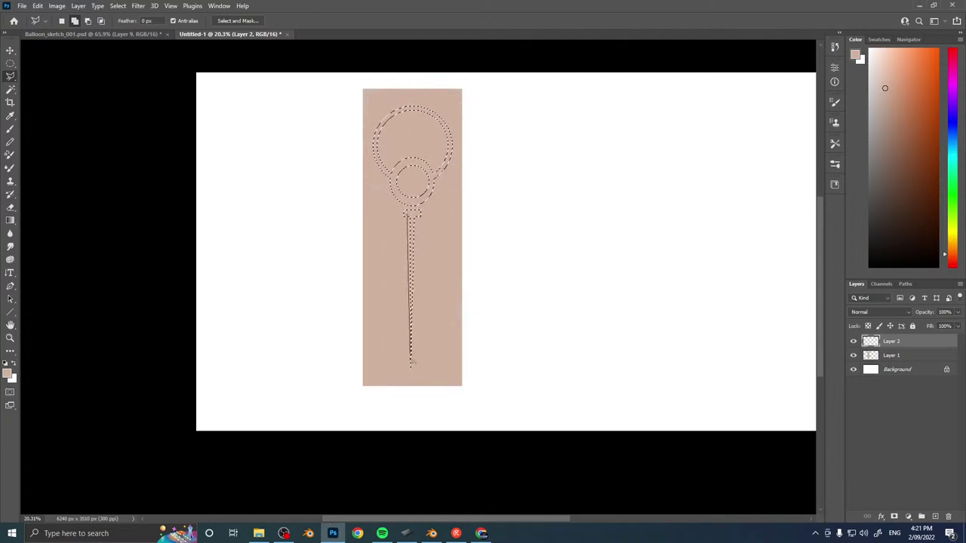
{"action": "left_click", "coordinate": [410, 372]}
{"action": "left_click", "coordinate": [413, 372]}
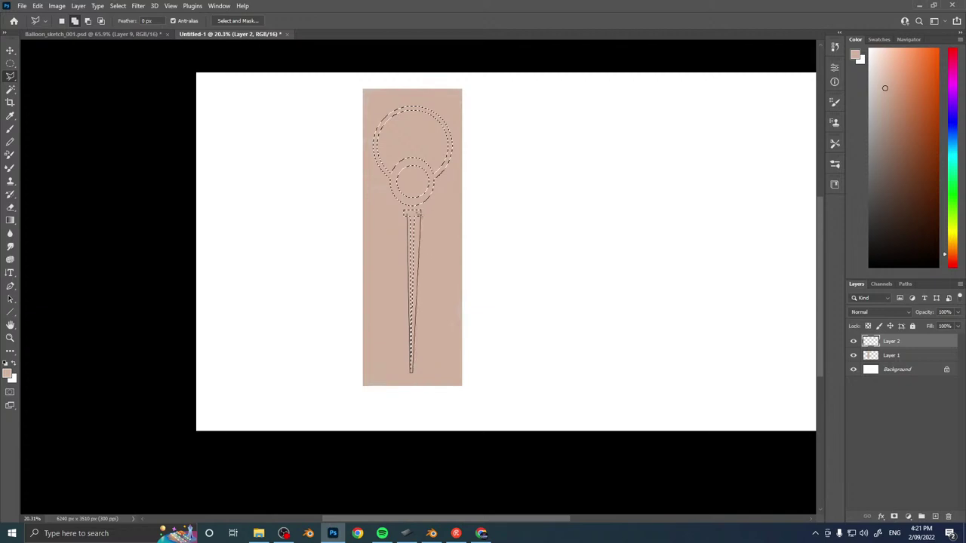
Paint the selected ring-and-spike emblem purple, clear the selection, and add another layer.
{"action": "key", "text": "b"}
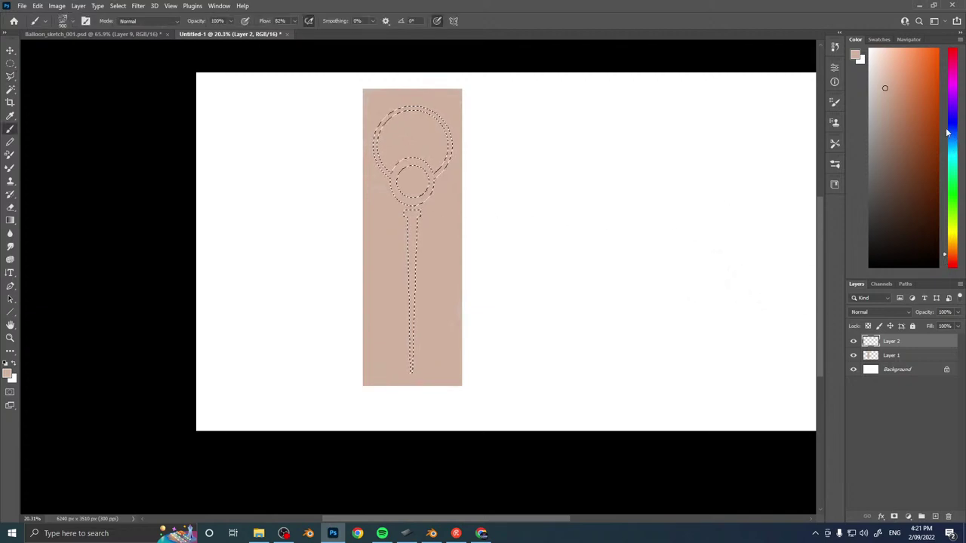
{"action": "left_click_drag", "start_coordinate": [948, 132], "coordinate": [948, 111]}
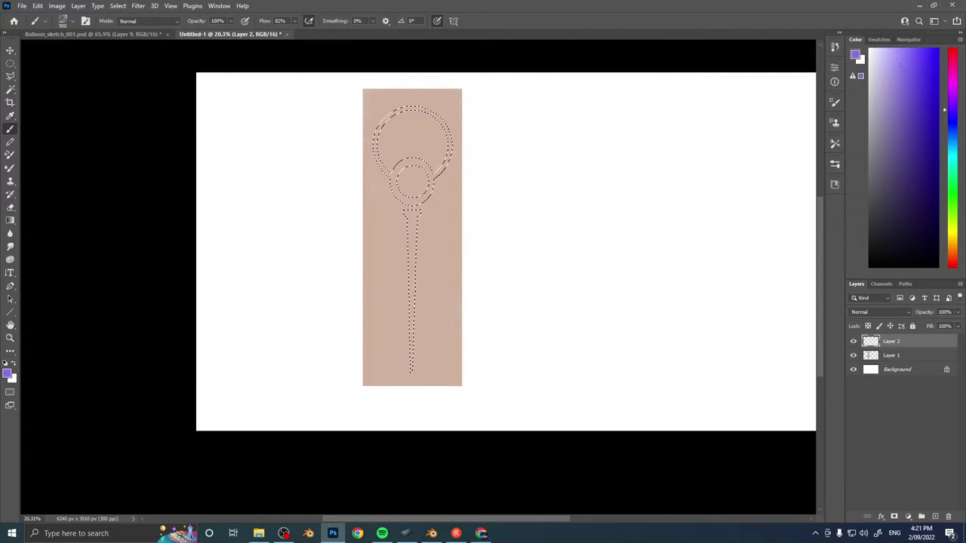
{"action": "mouse_move", "coordinate": [440, 115]}
{"action": "left_mouse_down"}
{"action": "mouse_move", "coordinate": [472, 175]}
{"action": "mouse_move", "coordinate": [432, 195]}
{"action": "mouse_move", "coordinate": [462, 309]}
{"action": "left_mouse_up"}
{"action": "left_click_drag", "start_coordinate": [412, 251], "coordinate": [411, 371]}
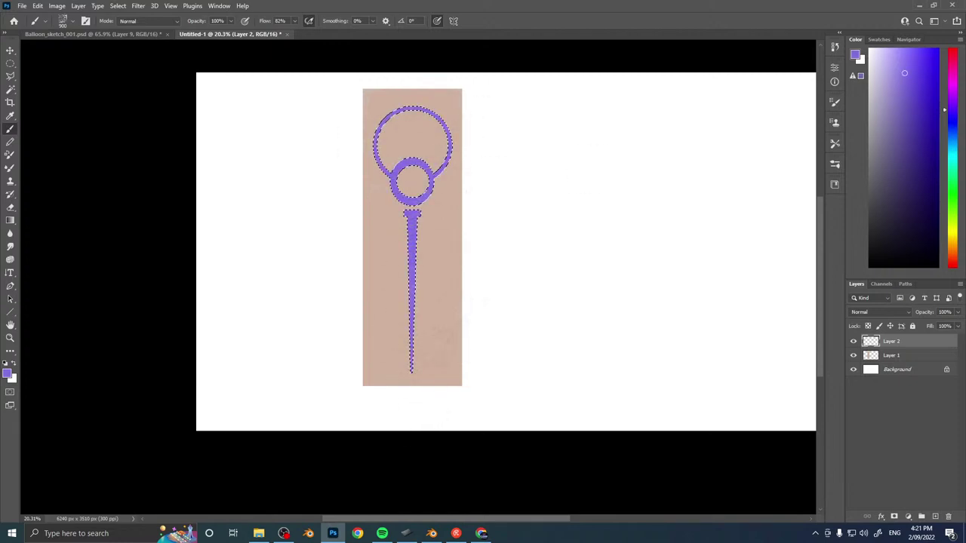
{"action": "key", "text": "ctrl+d"}
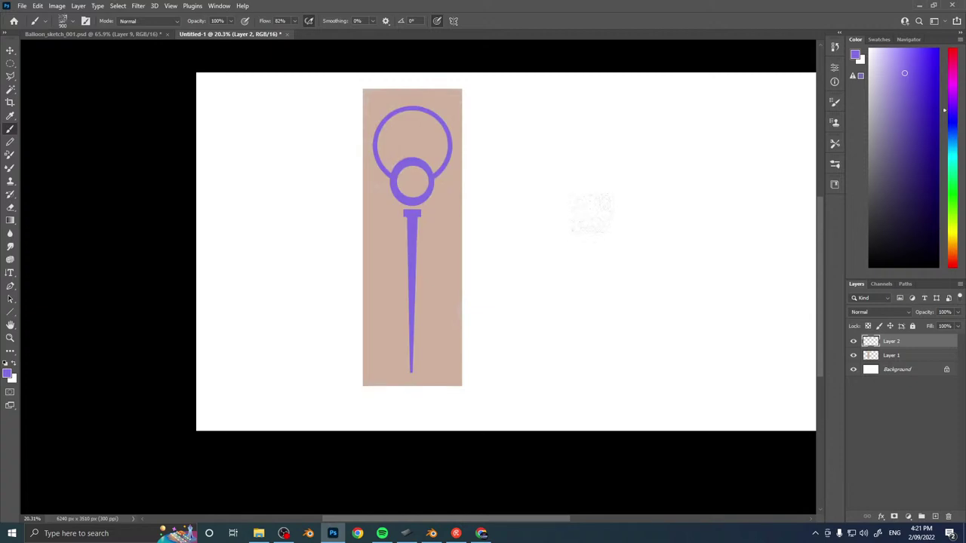
{"action": "key", "text": "ctrl+shift+n"}
{"action": "key", "text": "Return"}
{"action": "key", "text": "l"}
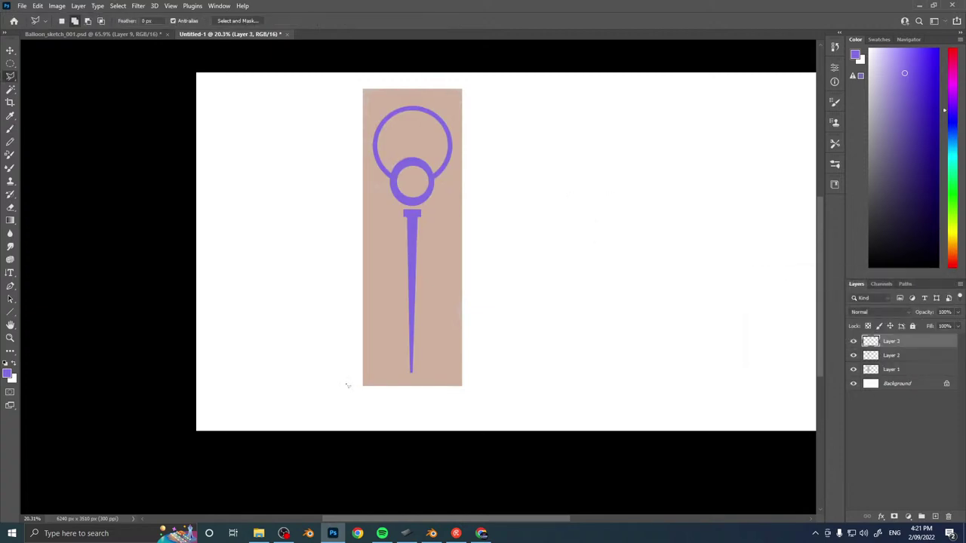
{"action": "left_click_drag", "start_coordinate": [373, 374], "coordinate": [383, 287]}
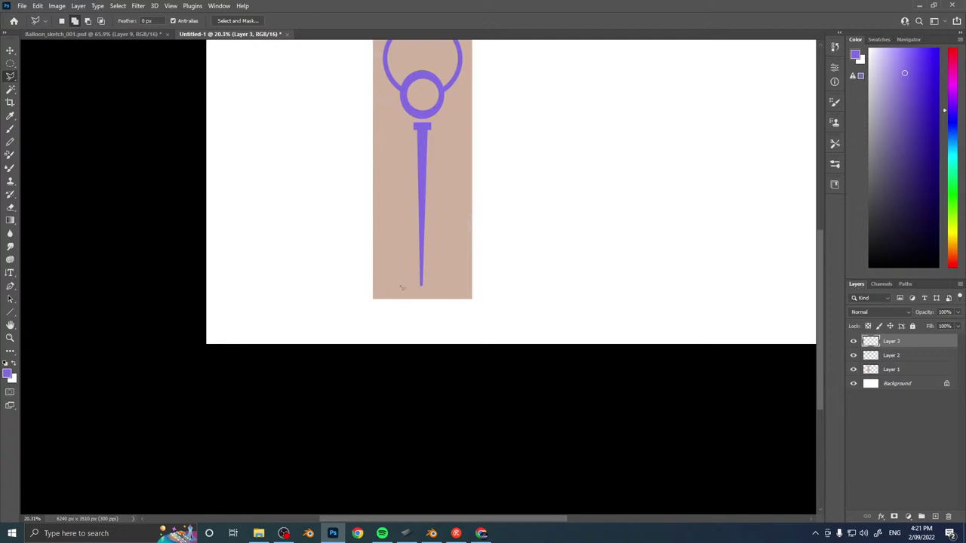
{"action": "left_click_drag", "start_coordinate": [382, 272], "coordinate": [424, 263], "text": "ctrl"}
{"action": "left_click_drag", "start_coordinate": [387, 336], "coordinate": [386, 290]}
{"action": "left_click", "coordinate": [359, 268]}
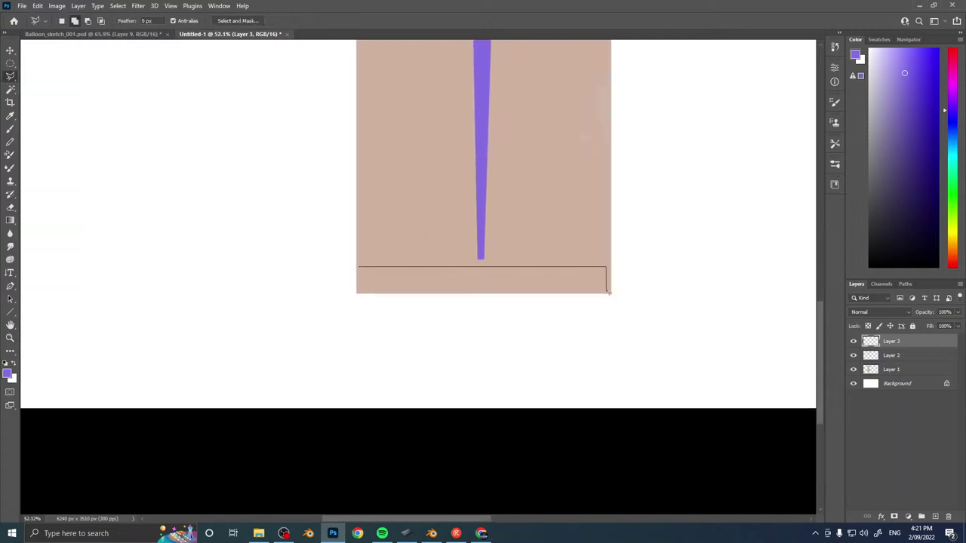
{"action": "key", "text": "Escape"}
On a new layer, outline a small triangle in the banner's lower left corner with the Polygonal Lasso.
{"action": "key", "text": "ctrl+shift+n"}
{"action": "key", "text": "Return"}
{"action": "left_click", "coordinate": [386, 250]}
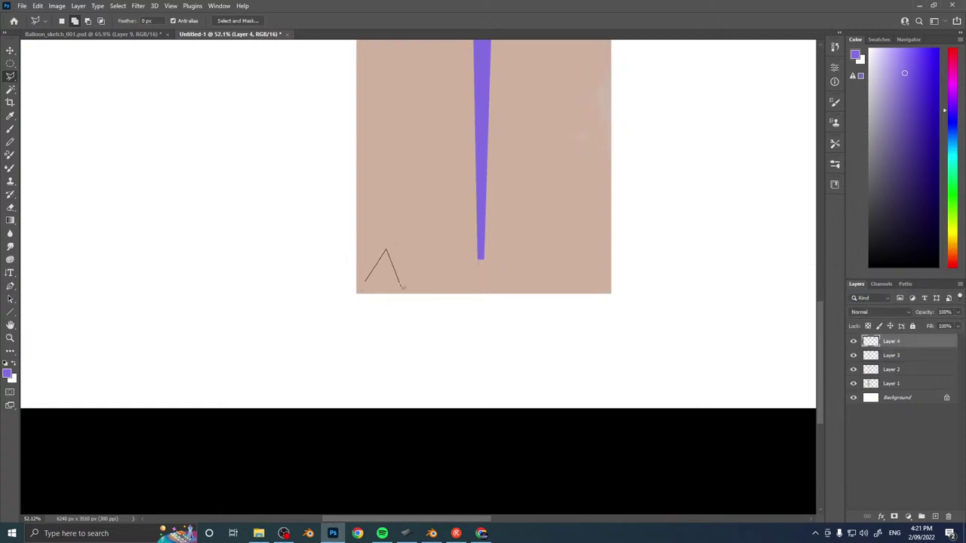
{"action": "left_click", "coordinate": [368, 283]}
Paint the triangle dark red with textured variation using a 200 px brush and clear the selection.
{"action": "key", "text": "b"}
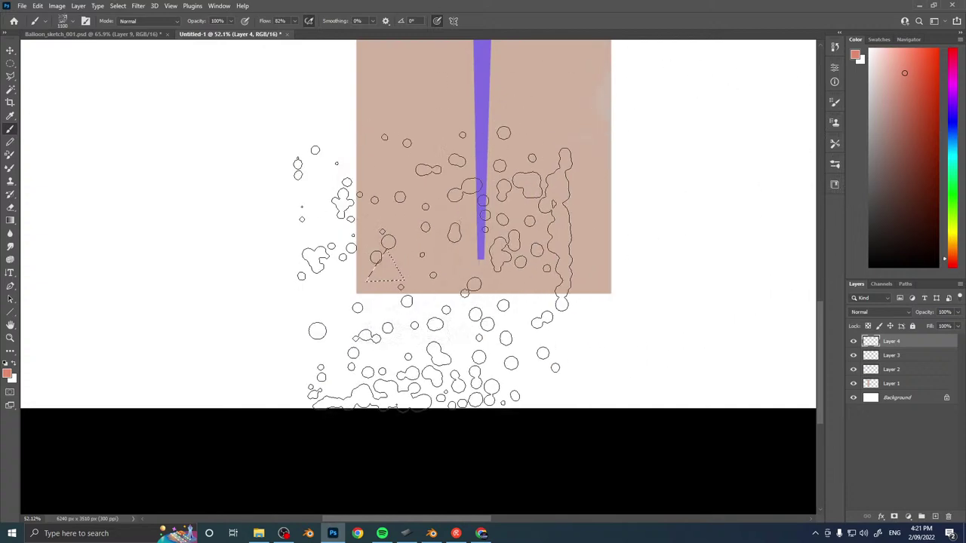
{"action": "key", "text": "bracketleft"}
{"action": "key", "text": "bracketleft"}
{"action": "key", "text": "bracketleft"}
{"action": "key", "text": "bracketleft"}
{"action": "key", "text": "bracketleft"}
{"action": "key", "text": "bracketleft"}
{"action": "key", "text": "bracketleft"}
{"action": "key", "text": "bracketleft"}
{"action": "mouse_move", "coordinate": [379, 264]}
{"action": "left_mouse_down"}
{"action": "mouse_move", "coordinate": [412, 284]}
{"action": "mouse_move", "coordinate": [390, 274]}
{"action": "mouse_move", "coordinate": [379, 305]}
{"action": "mouse_move", "coordinate": [406, 291]}
{"action": "mouse_move", "coordinate": [400, 277]}
{"action": "mouse_move", "coordinate": [533, 280]}
{"action": "left_mouse_up"}
{"action": "left_click", "coordinate": [928, 181]}
{"action": "left_click", "coordinate": [923, 97]}
{"action": "key", "text": "ctrl+d"}
Duplicate the red triangle into a row of five along the banner's bottom edge and merge the copies into one layer.
{"action": "left_click_drag", "start_coordinate": [533, 280], "coordinate": [578, 276], "text": "ctrl+alt"}
{"action": "key", "text": "ctrl+e"}
{"action": "key", "text": "ctrl+e"}
{"action": "key", "text": "ctrl+e"}
{"action": "key", "text": "ctrl+e"}
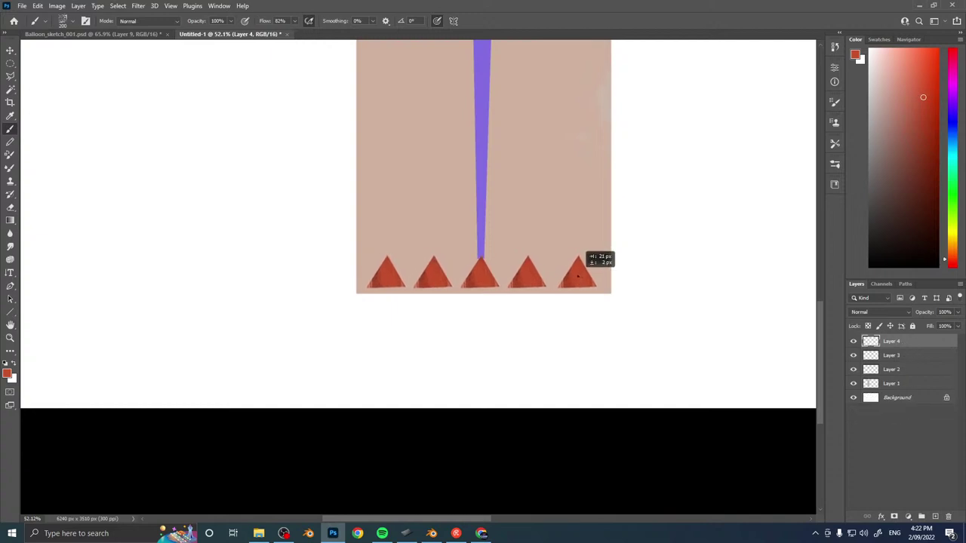
{"action": "scroll", "coordinate": [529, 279], "scroll_direction": "down", "scroll_amount": 4, "text": "alt"}
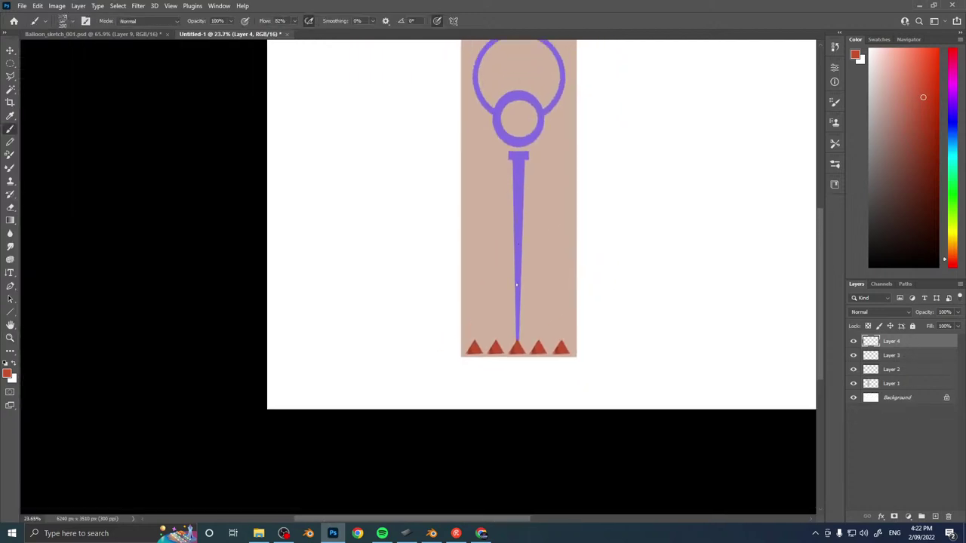
Duplicate the row of five red triangles, flip the copy vertically, and place it along the banner's top edge.
{"action": "scroll", "coordinate": [517, 285], "scroll_direction": "up", "scroll_amount": 3}
{"action": "left_click_drag", "start_coordinate": [512, 451], "coordinate": [502, 221], "text": "ctrl+alt+shift"}
{"action": "key", "text": "ctrl+t"}
{"action": "key", "text": "Return"}
{"action": "key", "text": "b"}
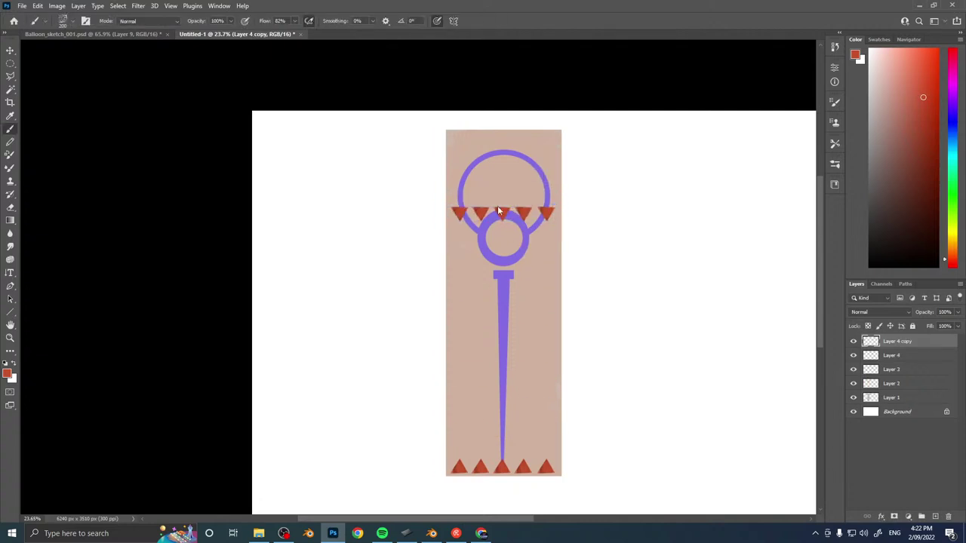
{"action": "left_click_drag", "start_coordinate": [483, 270], "coordinate": [500, 190], "text": "ctrl"}
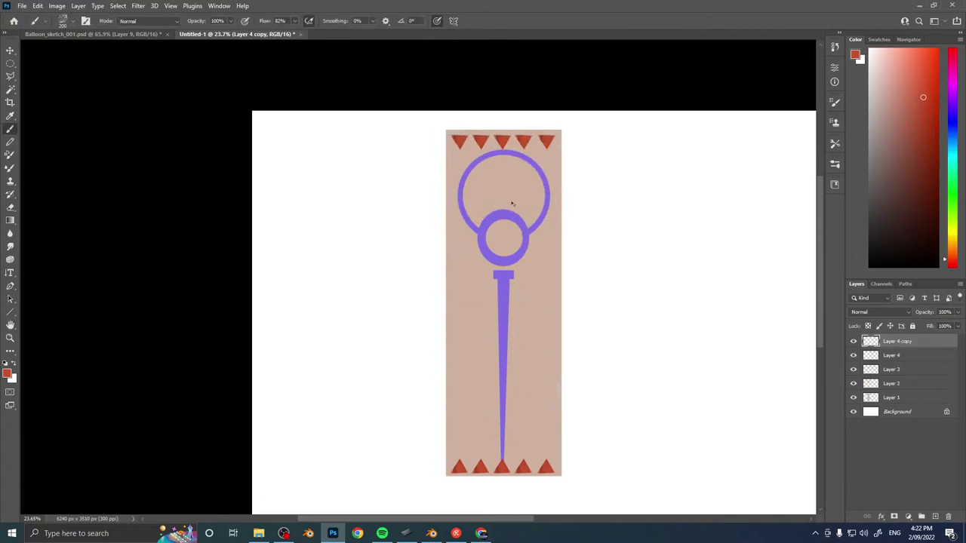
Lock Layer 1's transparent pixels and shade the banner's upper and lower areas orange-brown with the Soft Round 300 1 brush at 1100 px.
{"action": "right_click", "coordinate": [480, 327]}
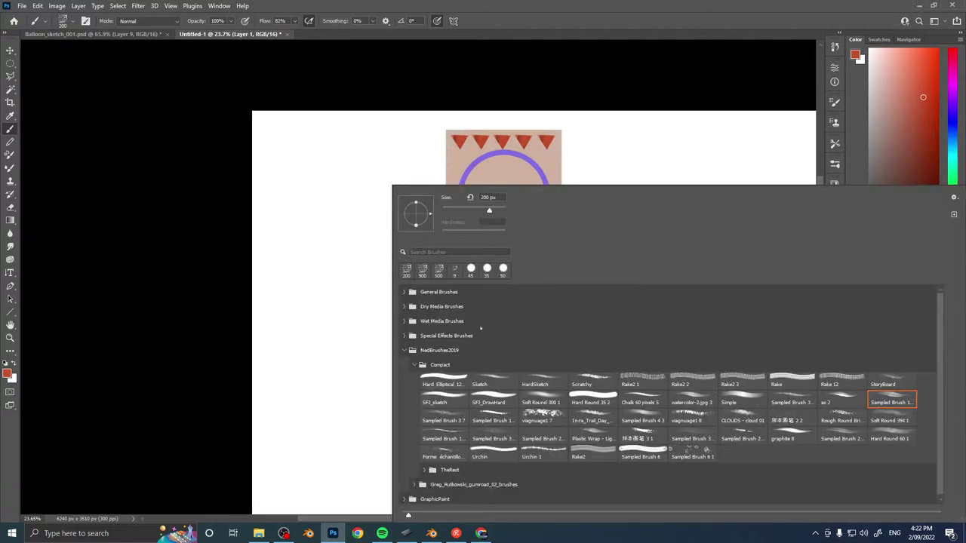
{"action": "left_click", "coordinate": [545, 400]}
{"action": "left_click", "coordinate": [660, 153]}
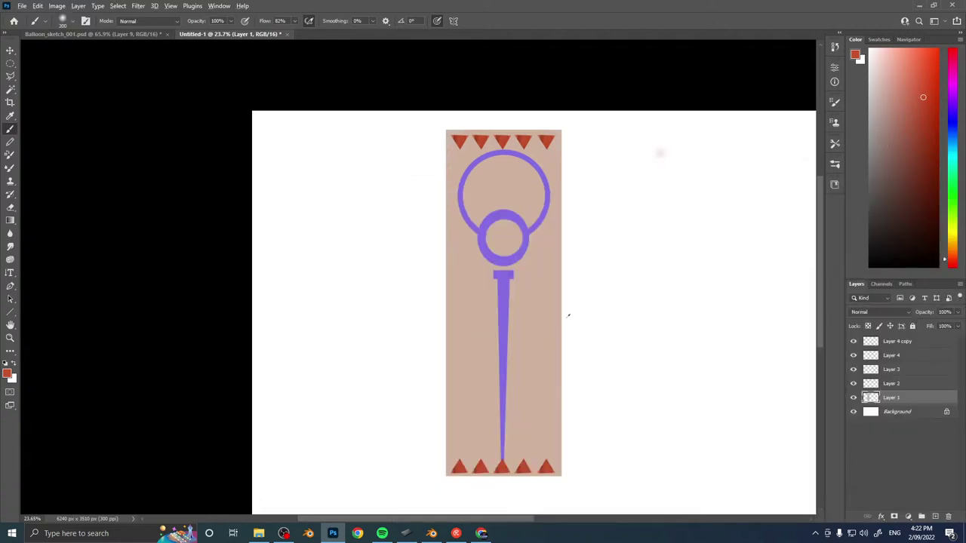
{"action": "left_click", "coordinate": [549, 318], "text": "alt"}
{"action": "left_click", "coordinate": [900, 99]}
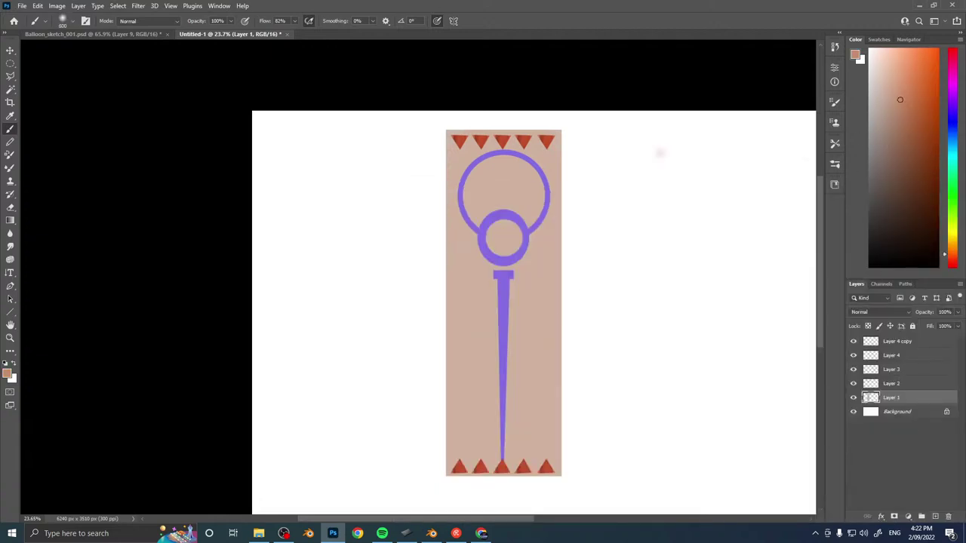
{"action": "key", "text": "slash"}
{"action": "mouse_move", "coordinate": [447, 130]}
{"action": "left_mouse_down"}
{"action": "mouse_move", "coordinate": [557, 136]}
{"action": "mouse_move", "coordinate": [448, 179]}
{"action": "mouse_move", "coordinate": [557, 195]}
{"action": "left_mouse_up"}
{"action": "mouse_move", "coordinate": [450, 488]}
{"action": "left_mouse_down"}
{"action": "mouse_move", "coordinate": [559, 477]}
{"action": "mouse_move", "coordinate": [545, 407]}
{"action": "mouse_move", "coordinate": [452, 391]}
{"action": "left_mouse_up"}
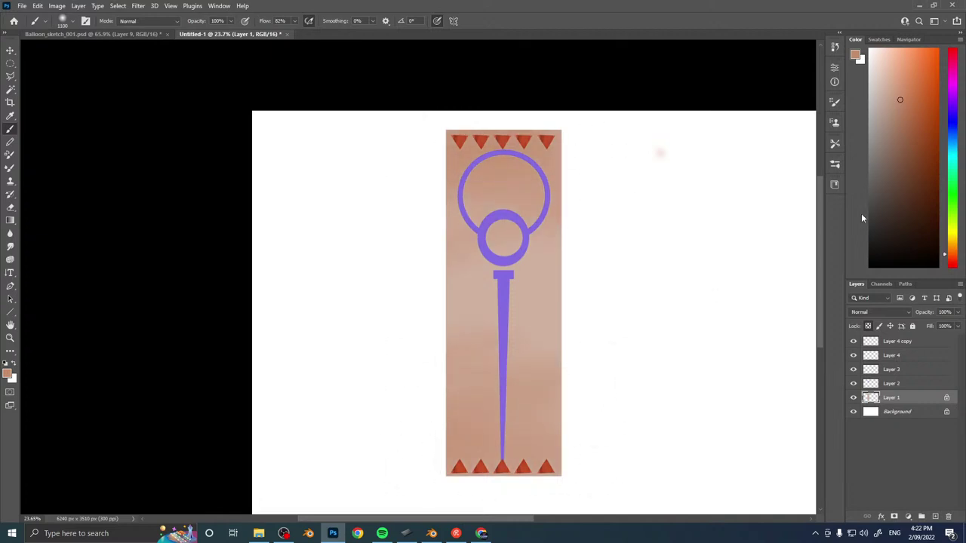
Paint pale pink streaks across the banner's lower half with the Rake2 2 brush at 700 px.
{"action": "right_click", "coordinate": [572, 294]}
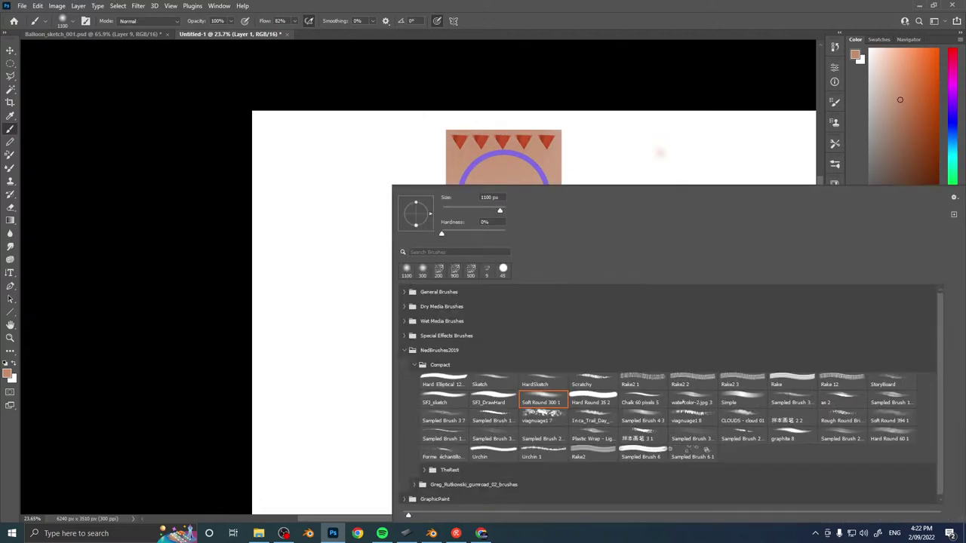
{"action": "double_click", "coordinate": [693, 379]}
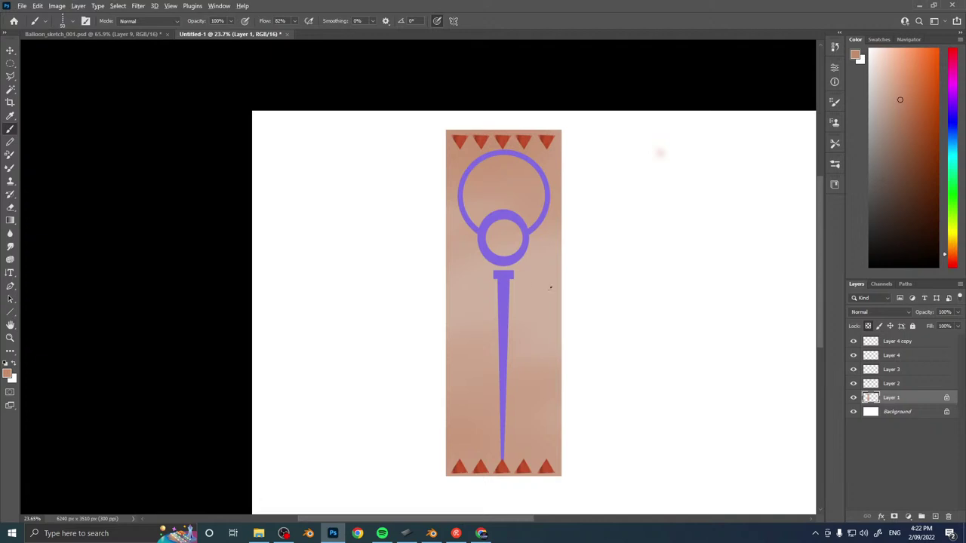
{"action": "left_click", "coordinate": [885, 88]}
{"action": "left_click_drag", "start_coordinate": [462, 378], "coordinate": [486, 385]}
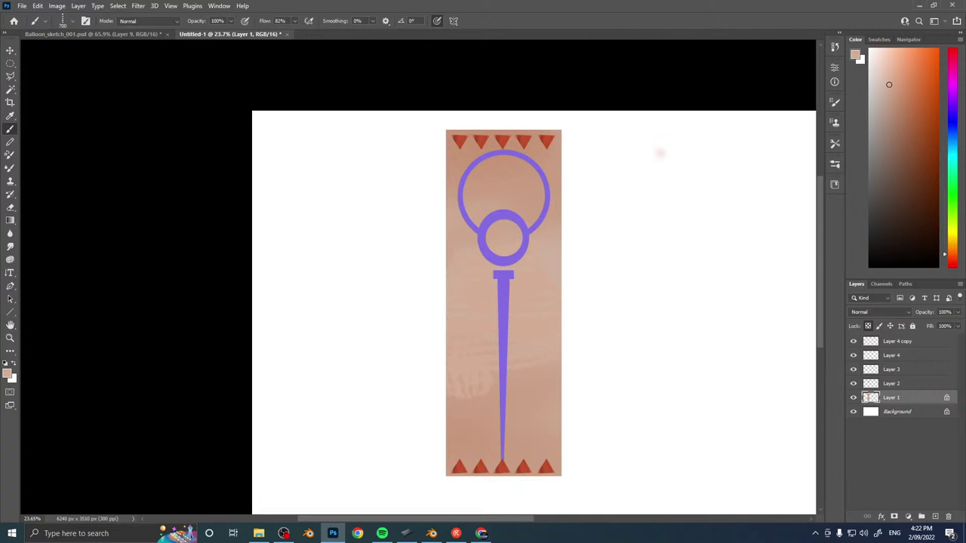
Cover the banner background with blocky, colour-varied fabric marks using the Rake 12 brush at 1000 px.
{"action": "right_click", "coordinate": [737, 388]}
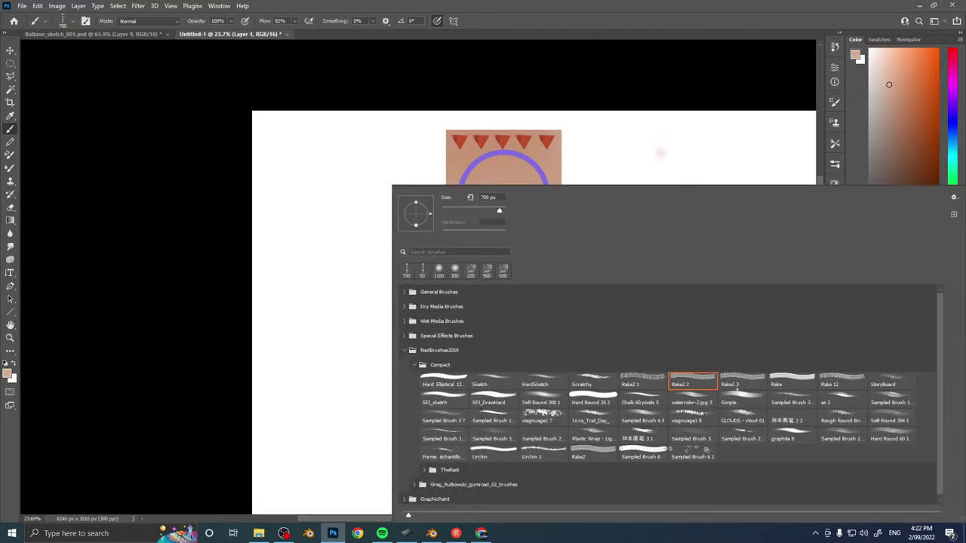
{"action": "left_click", "coordinate": [840, 381]}
{"action": "key", "text": "Return"}
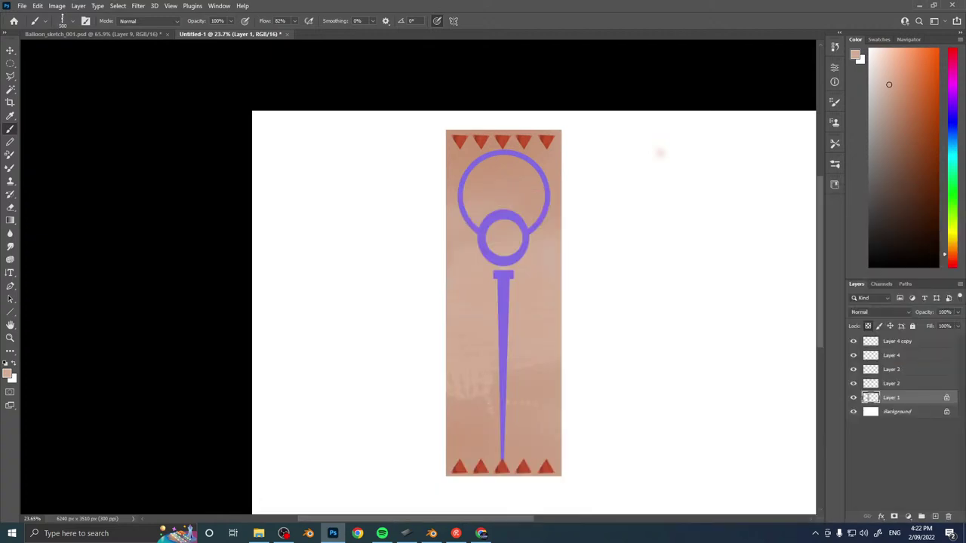
{"action": "mouse_move", "coordinate": [463, 377]}
{"action": "left_mouse_down"}
{"action": "mouse_move", "coordinate": [495, 377]}
{"action": "mouse_move", "coordinate": [545, 338]}
{"action": "left_mouse_up"}
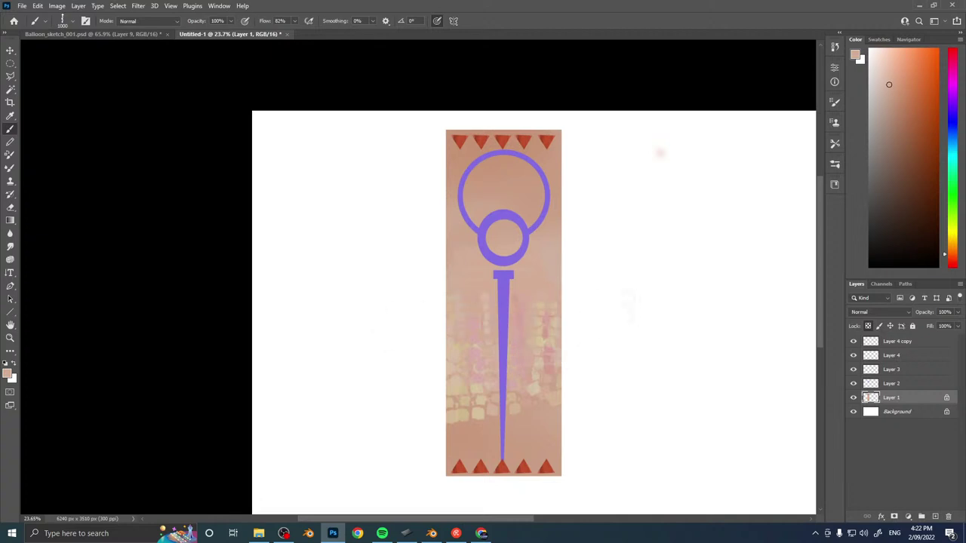
{"action": "mouse_move", "coordinate": [555, 291]}
{"action": "left_mouse_down"}
{"action": "mouse_move", "coordinate": [502, 245]}
{"action": "mouse_move", "coordinate": [476, 196]}
{"action": "mouse_move", "coordinate": [521, 151]}
{"action": "left_mouse_up"}
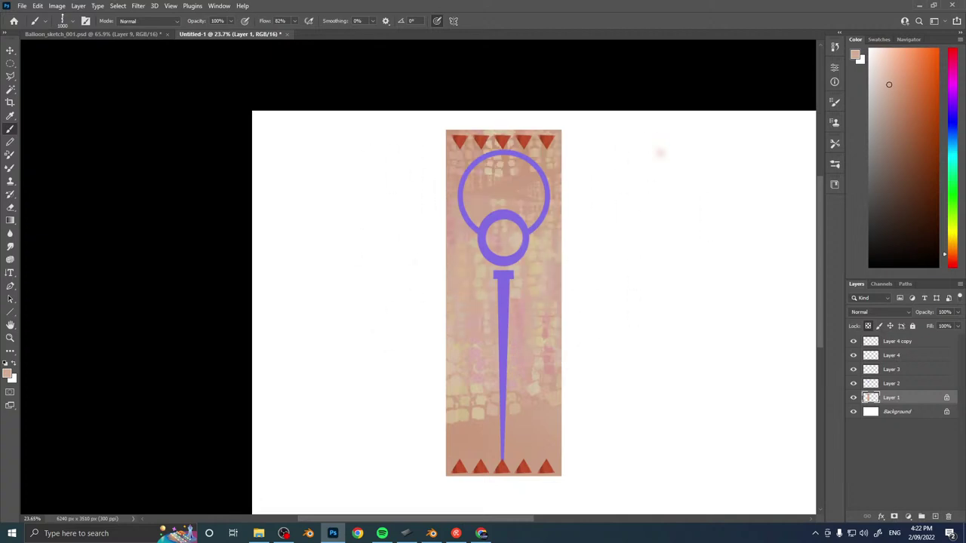
{"action": "left_click_drag", "start_coordinate": [491, 445], "coordinate": [542, 446]}
{"action": "mouse_move", "coordinate": [545, 368]}
{"action": "left_mouse_down"}
{"action": "mouse_move", "coordinate": [485, 363]}
{"action": "mouse_move", "coordinate": [534, 320]}
{"action": "mouse_move", "coordinate": [506, 281]}
{"action": "left_mouse_up"}
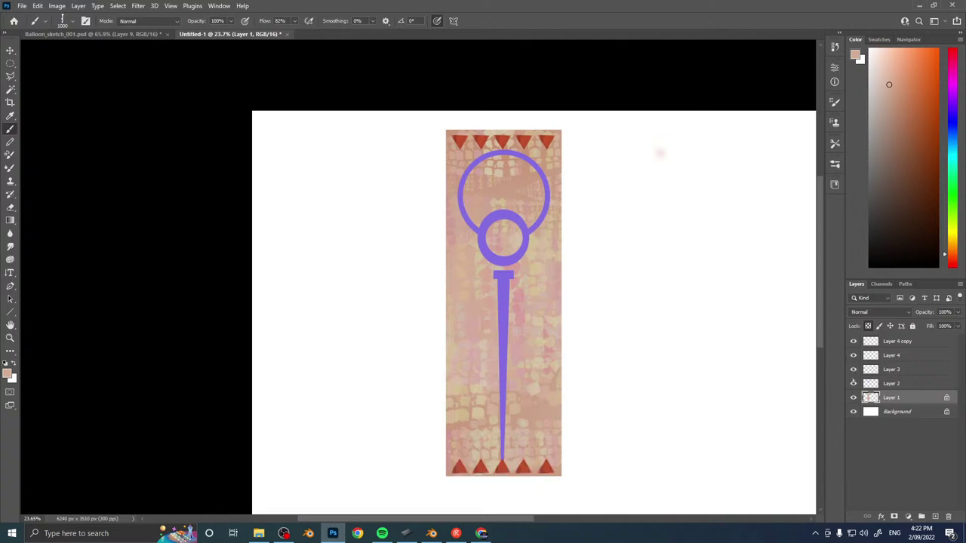
Shift the emblem on Layer 2 from purple to a darker blue with a Hue/Saturation adjustment.
{"action": "left_click", "coordinate": [853, 383]}
{"action": "left_click", "coordinate": [853, 383]}
{"action": "left_click", "coordinate": [894, 383]}
{"action": "key", "text": "ctrl+u"}
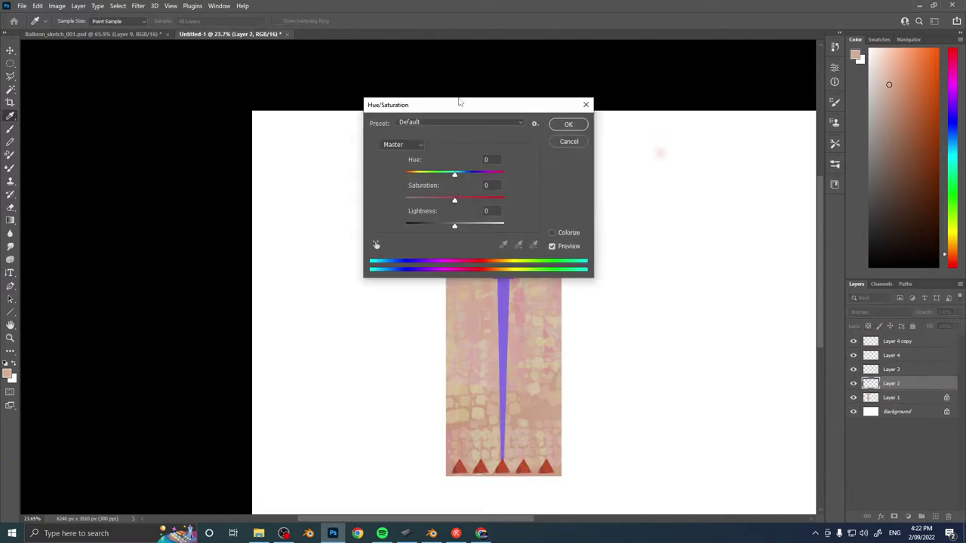
{"action": "left_click_drag", "start_coordinate": [459, 102], "coordinate": [695, 83]}
{"action": "left_click_drag", "start_coordinate": [690, 156], "coordinate": [693, 182]}
{"action": "left_click_drag", "start_coordinate": [690, 208], "coordinate": [675, 211]}
{"action": "left_click", "coordinate": [792, 109]}
{"action": "left_click_drag", "start_coordinate": [661, 154], "coordinate": [614, 132]}
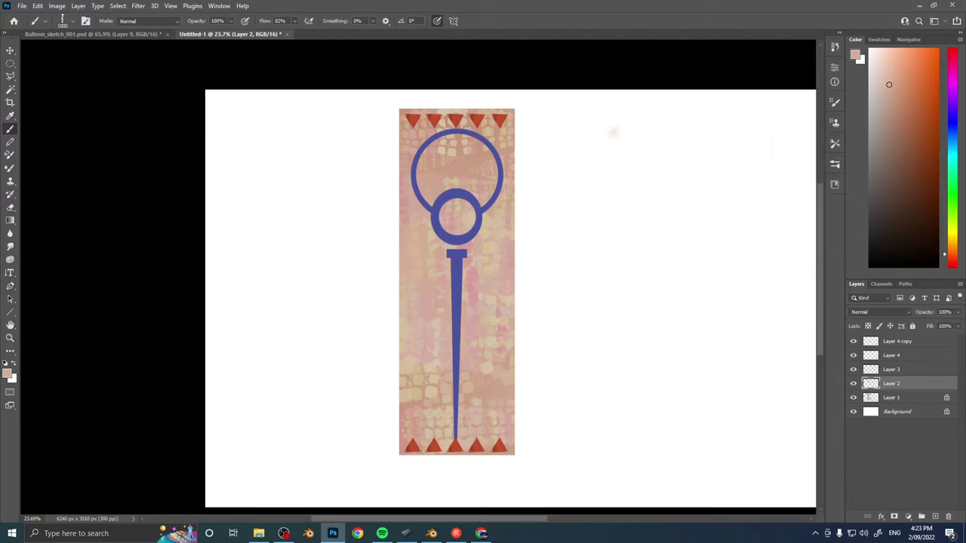
Crop the canvas to the banner's edges and save the document as flag.psd with maximum compatibility.
{"action": "key", "text": "ctrl+z"}
{"action": "left_click", "coordinate": [37, 5]}
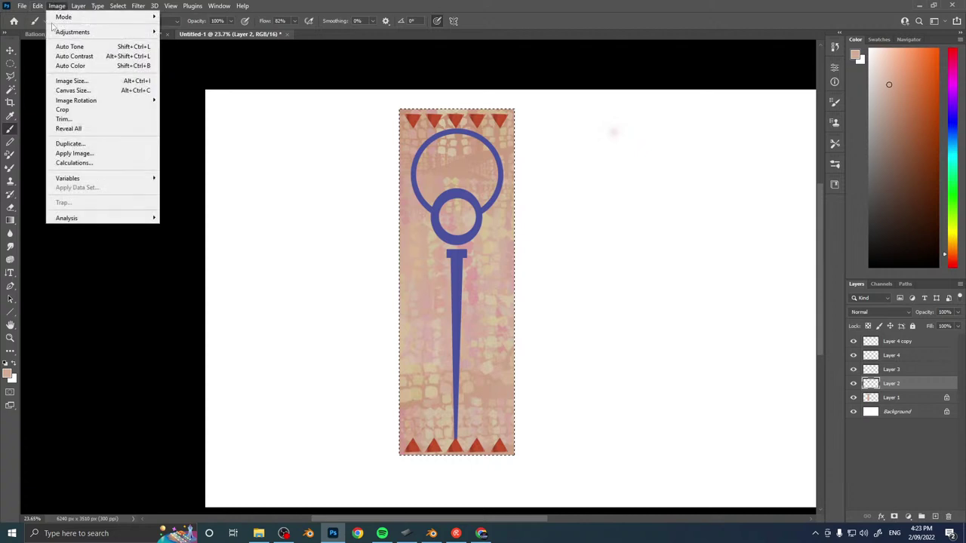
{"action": "left_click", "coordinate": [62, 110]}
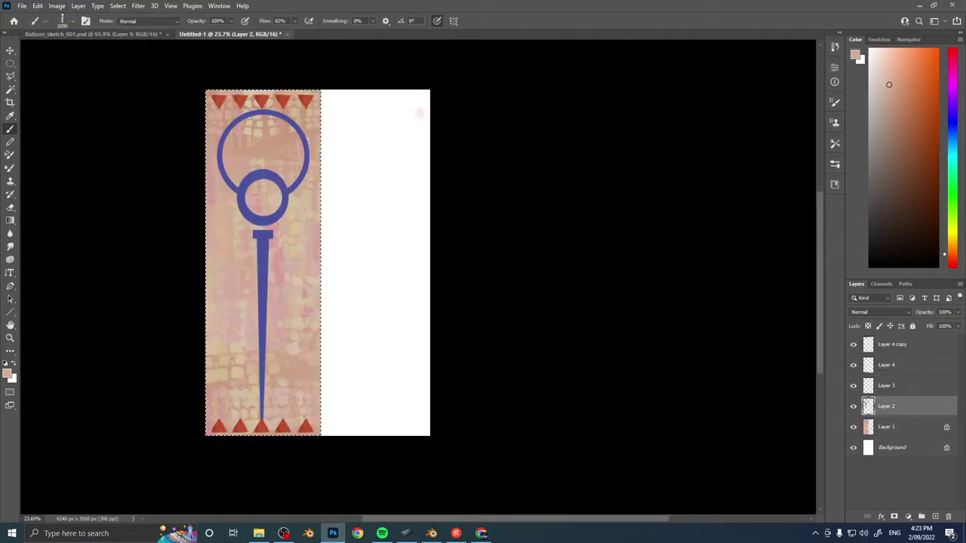
{"action": "key", "text": "c"}
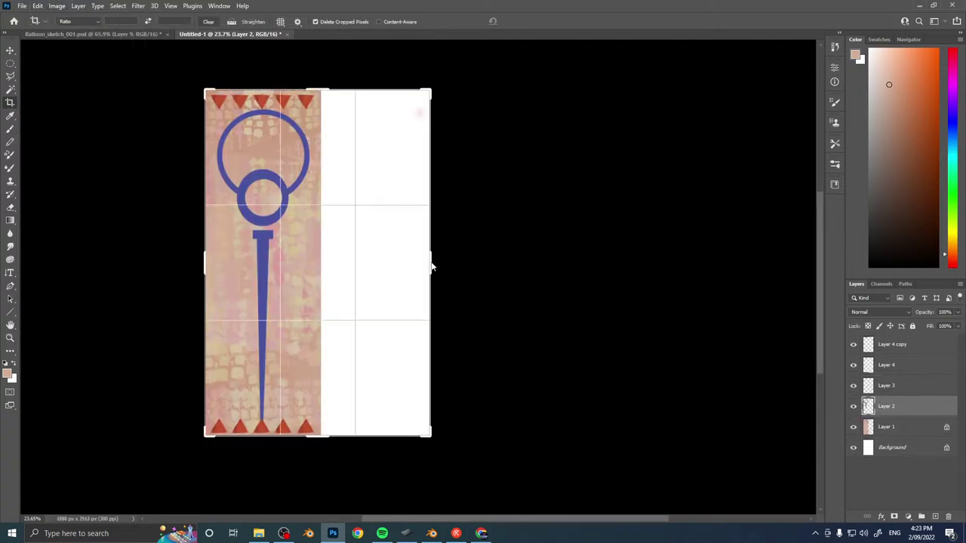
{"action": "left_click_drag", "start_coordinate": [430, 263], "coordinate": [378, 263]}
{"action": "left_click_drag", "start_coordinate": [377, 263], "coordinate": [376, 263]}
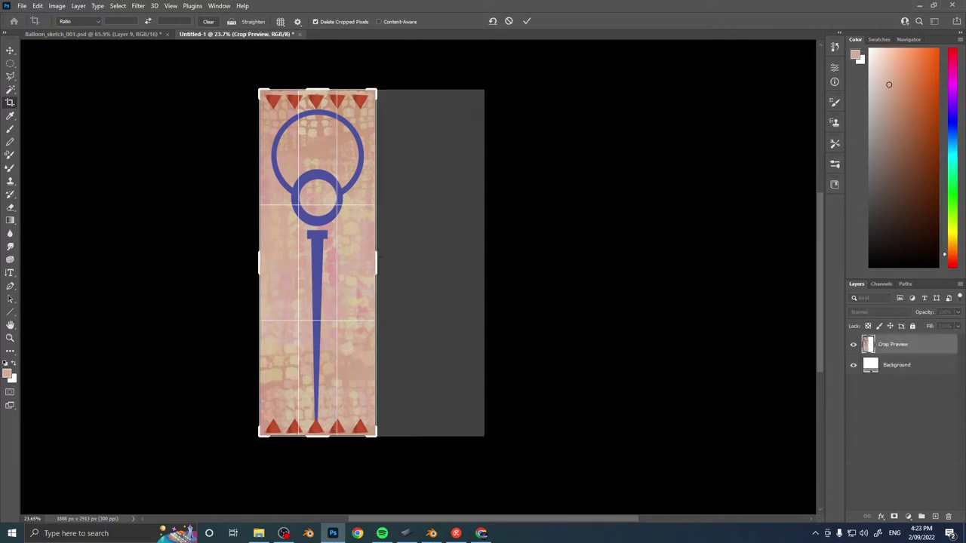
{"action": "key", "text": "Return"}
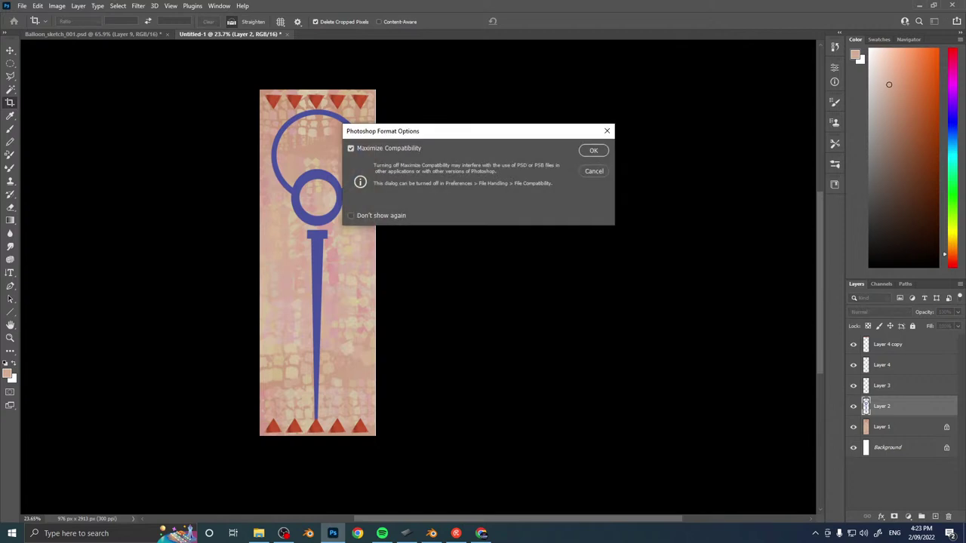
{"action": "key", "text": "Return"}
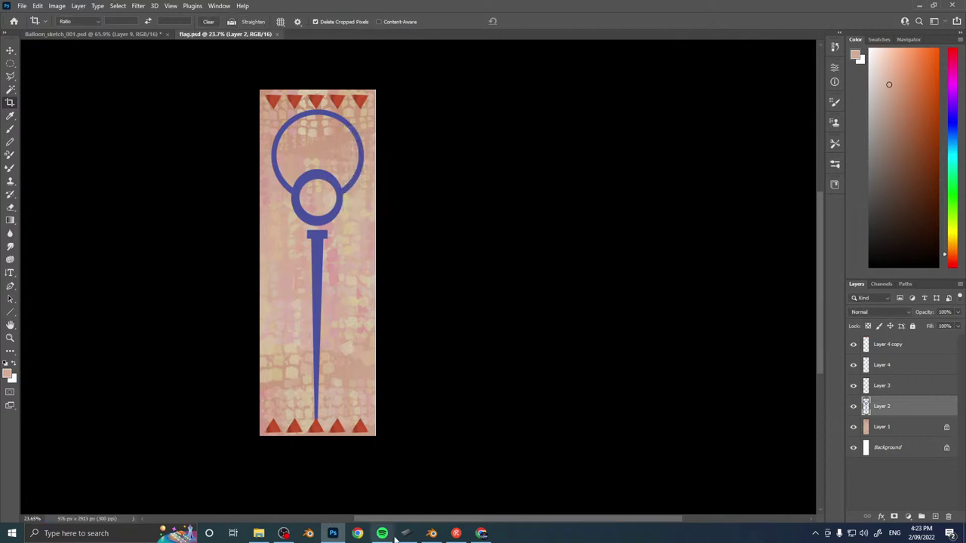
Switch to Blender, show the balloon in solid shading, and select and frame one of the hanging banners.
{"action": "left_click", "coordinate": [432, 534]}
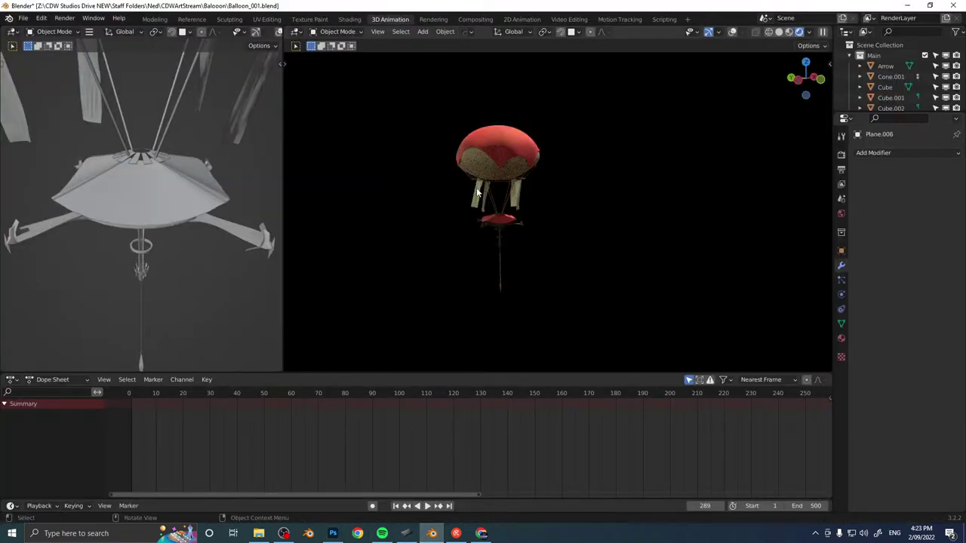
{"action": "key", "text": "z"}
{"action": "left_click", "coordinate": [414, 130]}
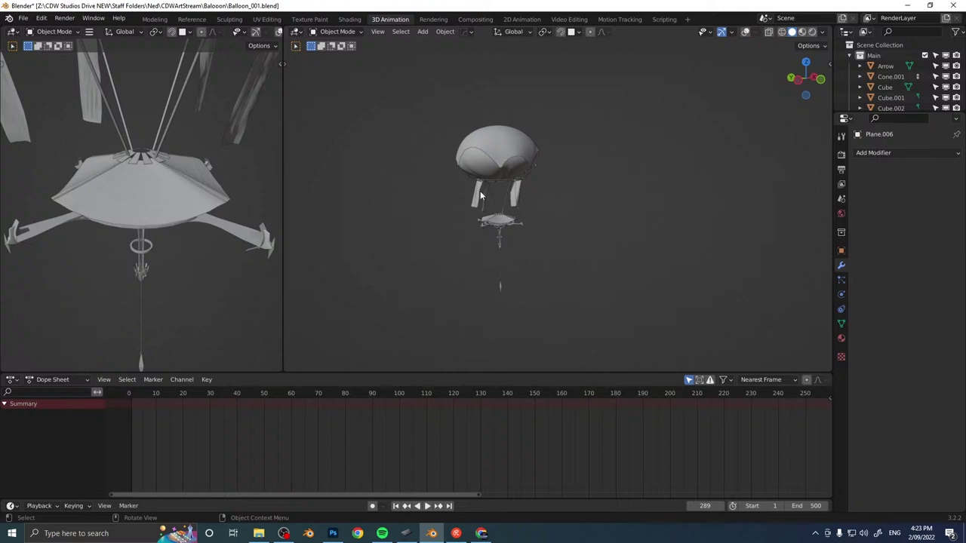
{"action": "key", "text": "z"}
{"action": "left_click", "coordinate": [533, 194]}
{"action": "key", "text": "KP_Decimal"}
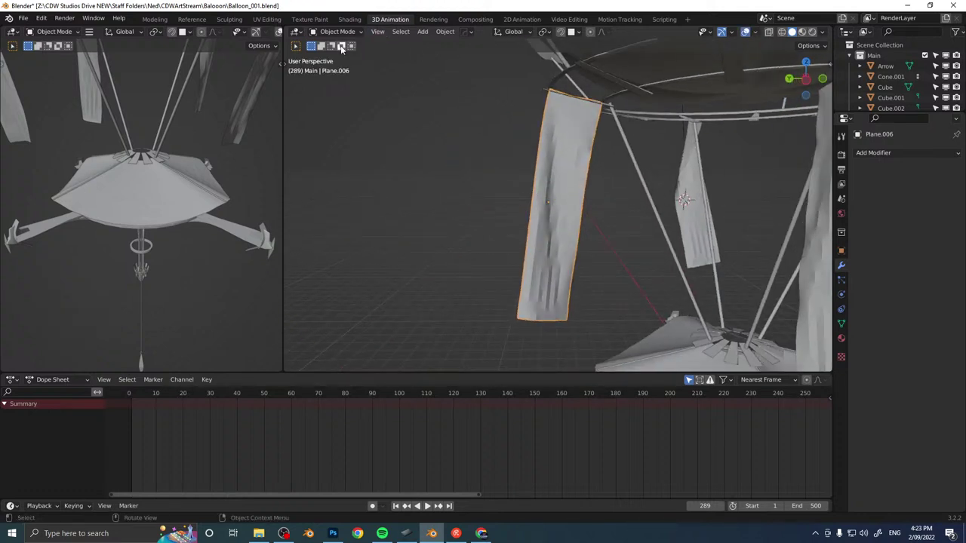
Go to the UV Editing workspace and unwrap all of the banner's faces.
{"action": "left_click", "coordinate": [268, 21]}
{"action": "scroll", "coordinate": [592, 257], "scroll_direction": "down", "scroll_amount": 4}
{"action": "middle_click_drag", "start_coordinate": [592, 256], "coordinate": [568, 212]}
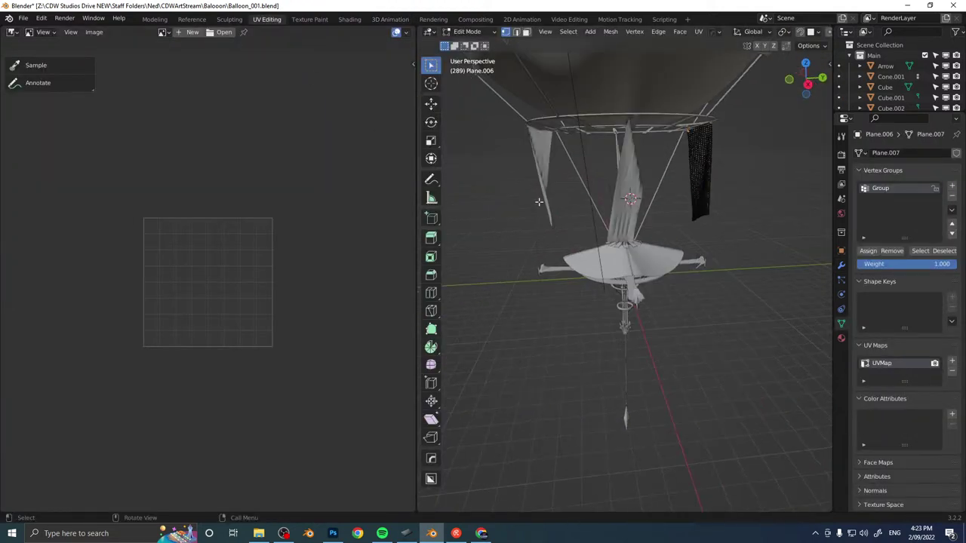
{"action": "middle_click_drag", "start_coordinate": [683, 195], "coordinate": [639, 197]}
{"action": "key", "text": "a"}
{"action": "key", "text": "u"}
{"action": "left_click", "coordinate": [638, 197]}
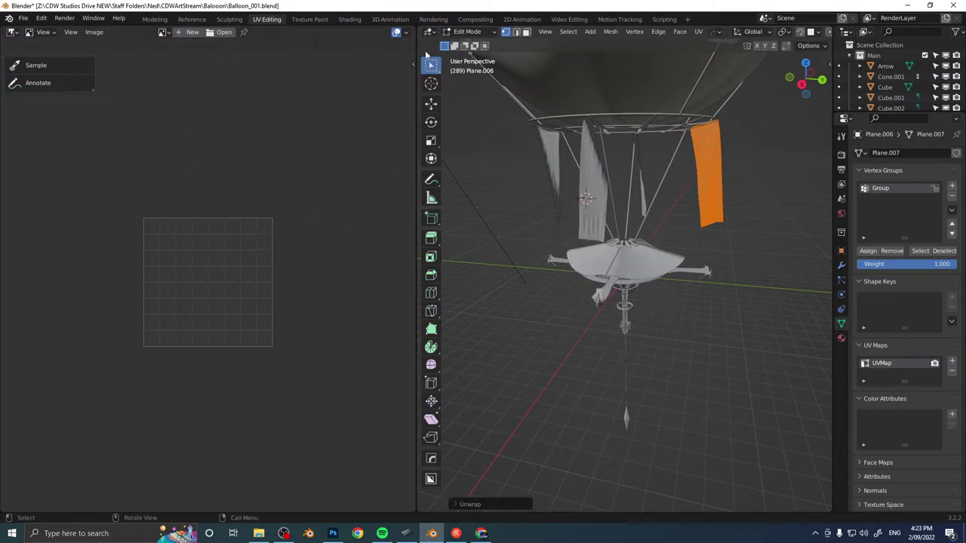
In the Shading workspace, create a new material for the banner and name it flag.
{"action": "left_click", "coordinate": [350, 19]}
{"action": "left_click", "coordinate": [513, 276]}
{"action": "left_click", "coordinate": [487, 276]}
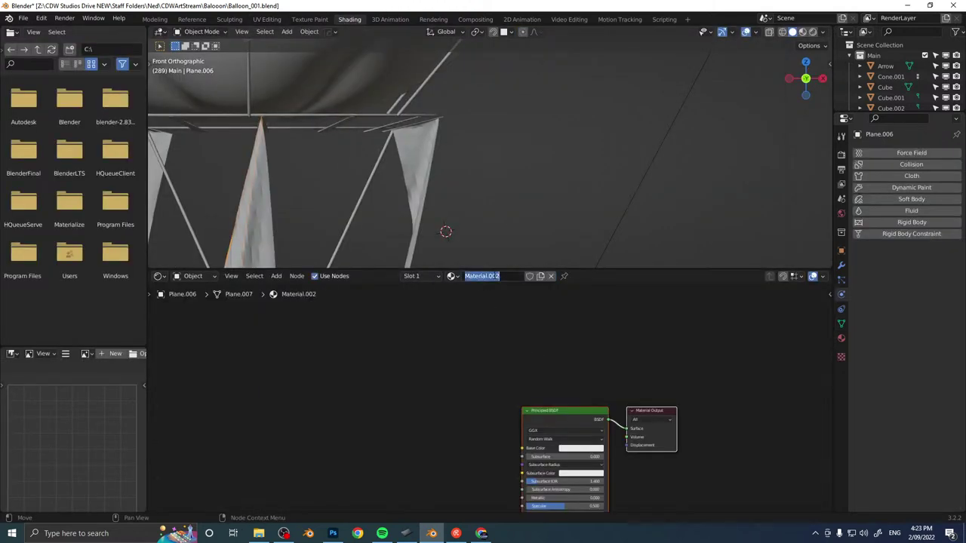
{"action": "type", "text": "flag"}
{"action": "key", "text": "Return"}
{"action": "key", "text": "shift+a"}
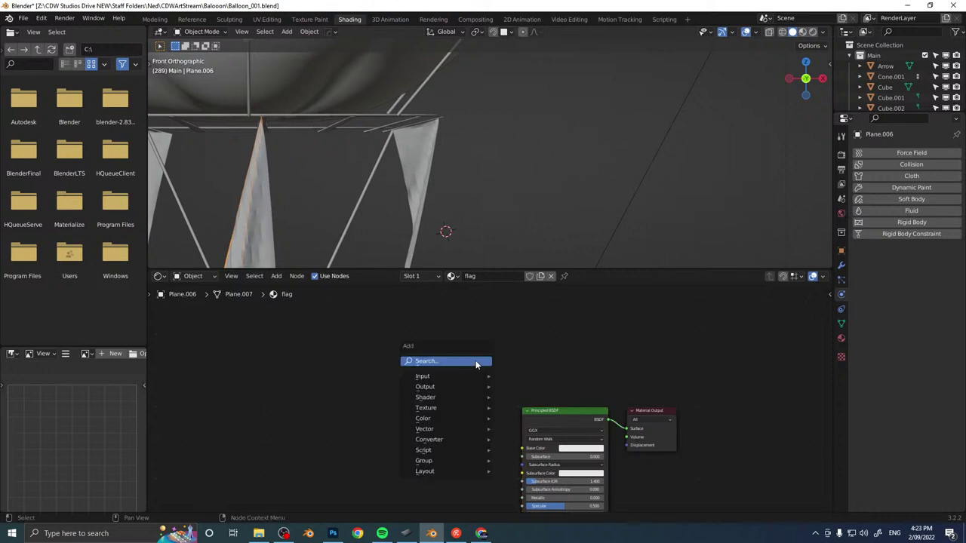
{"action": "type", "text": "image"}
{"action": "key", "text": "Return"}
{"action": "left_click", "coordinate": [345, 327]}
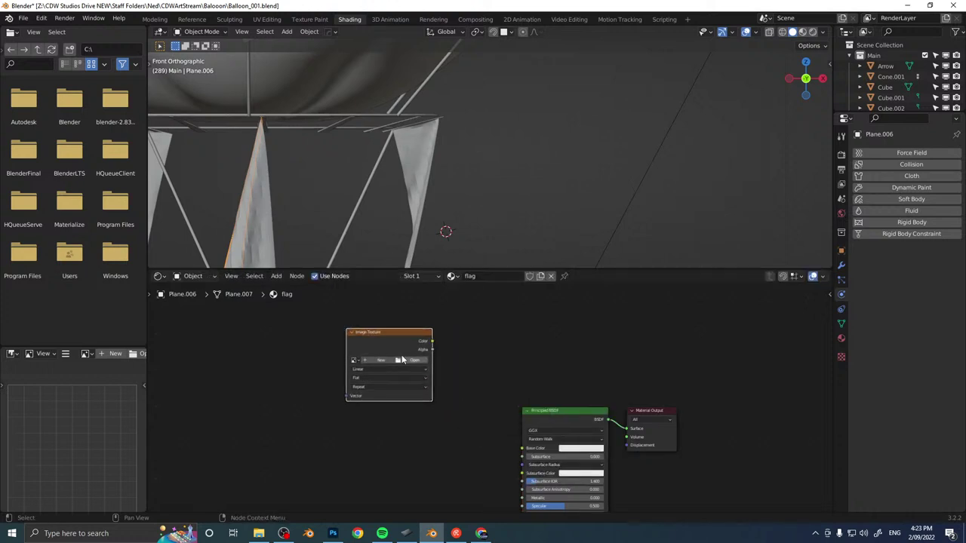
{"action": "key", "text": "x"}
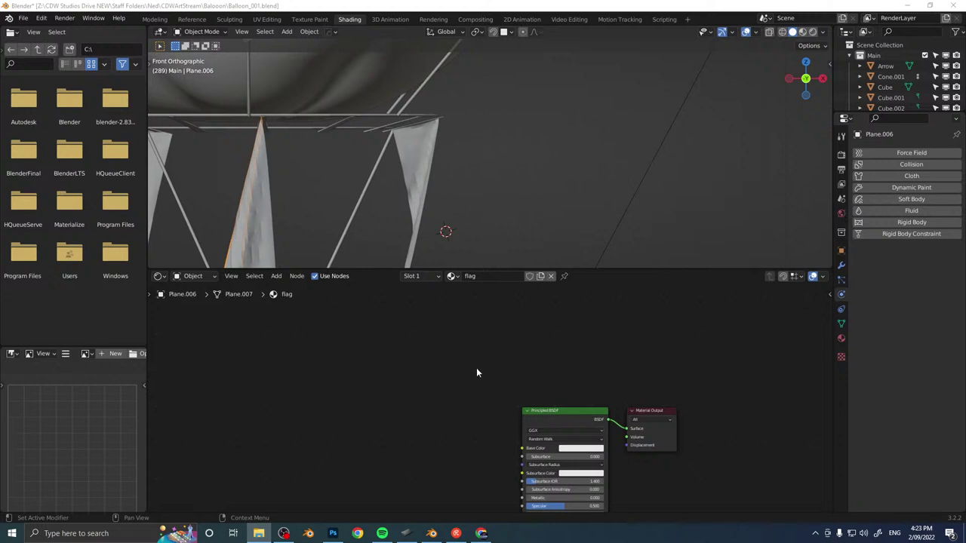
Bring in flag.psd as an image texture with Texture Coordinate and Mapping nodes, and connect its Color to Base Color.
{"action": "key", "text": "ctrl+z"}
{"action": "middle_click_drag", "start_coordinate": [457, 379], "coordinate": [526, 317]}
{"action": "key", "text": "ctrl+t"}
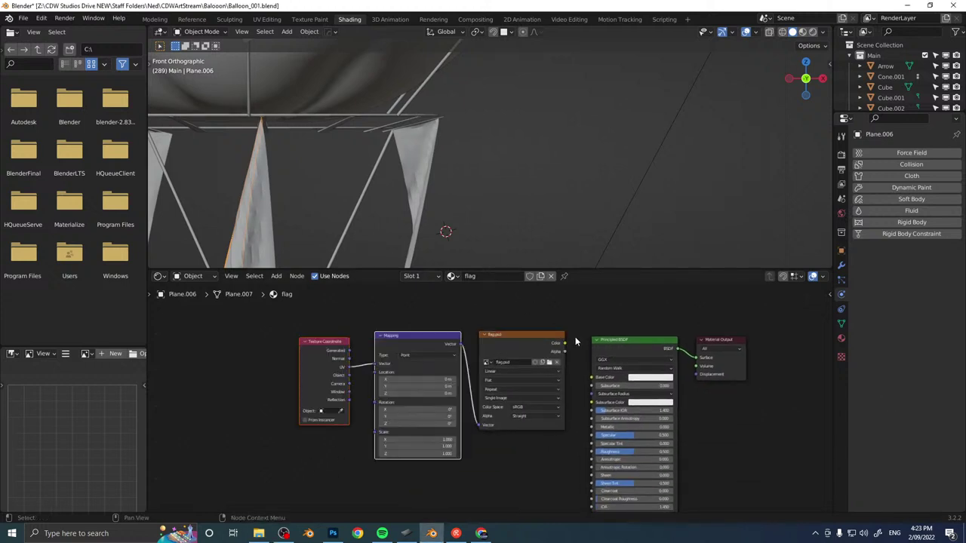
{"action": "left_click_drag", "start_coordinate": [565, 344], "coordinate": [592, 381]}
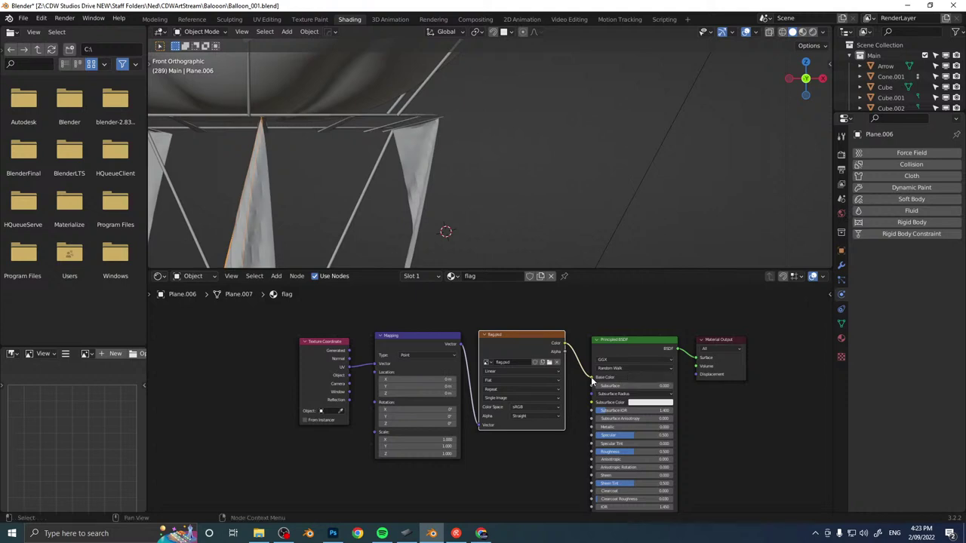
Show the viewport in material preview and unwrap the banner's faces again, returning to Object Mode.
{"action": "key", "text": "z"}
{"action": "left_click", "coordinate": [412, 76]}
{"action": "mouse_move", "coordinate": [422, 166]}
{"action": "middle_mouse_down"}
{"action": "mouse_move", "coordinate": [338, 177]}
{"action": "mouse_move", "coordinate": [595, 168]}
{"action": "middle_mouse_up"}
{"action": "key", "text": "Tab"}
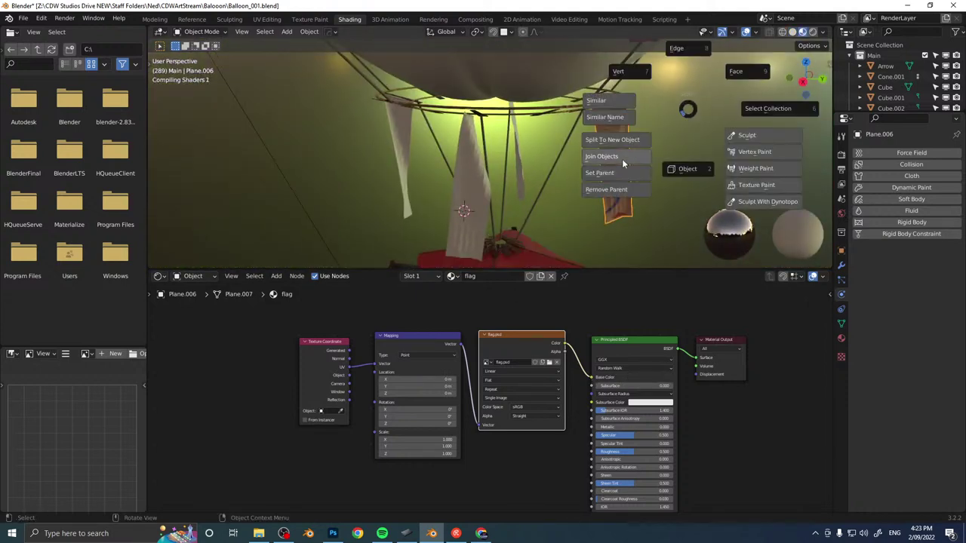
{"action": "key", "text": "Tab"}
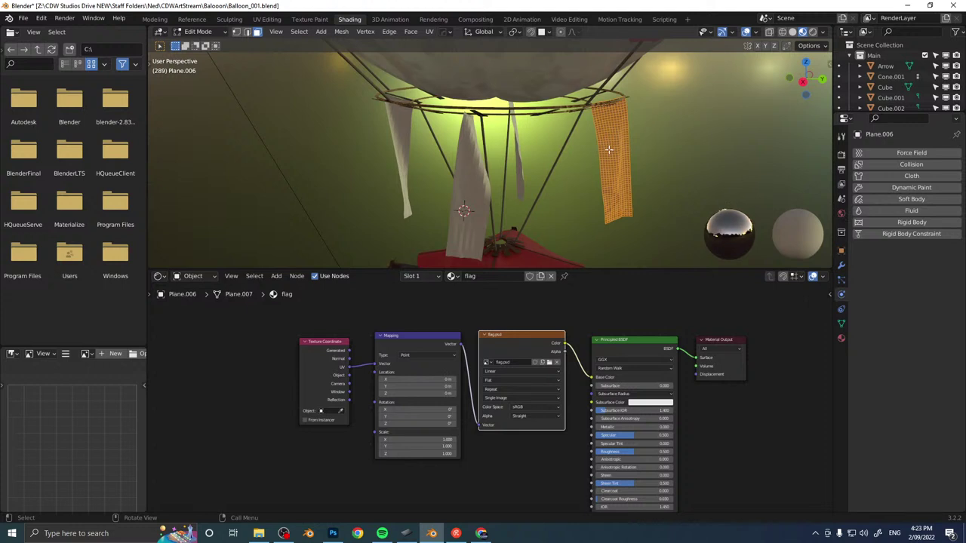
{"action": "key", "text": "u"}
{"action": "left_click", "coordinate": [608, 149]}
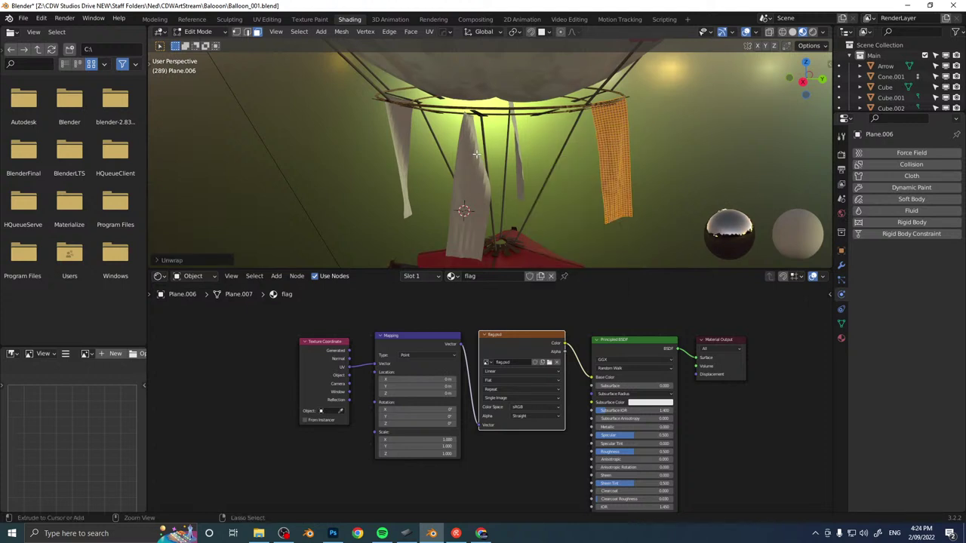
{"action": "key", "text": "ctrl+Tab"}
{"action": "left_click", "coordinate": [467, 206]}
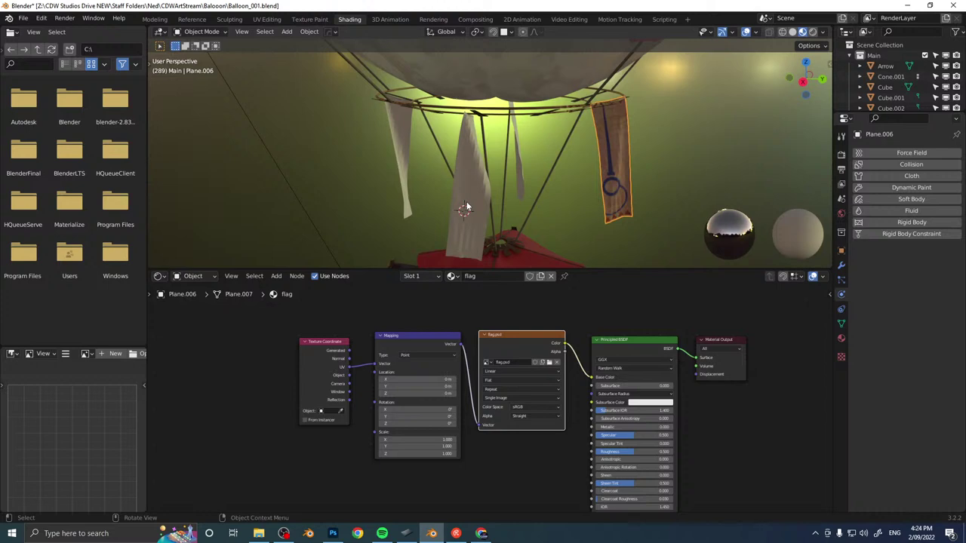
In the UV Editing workspace, preview the materials and display the banner's UV layout over flag.psd in a UV Editor.
{"action": "left_click", "coordinate": [266, 19]}
{"action": "key", "text": "z"}
{"action": "left_click", "coordinate": [674, 178]}
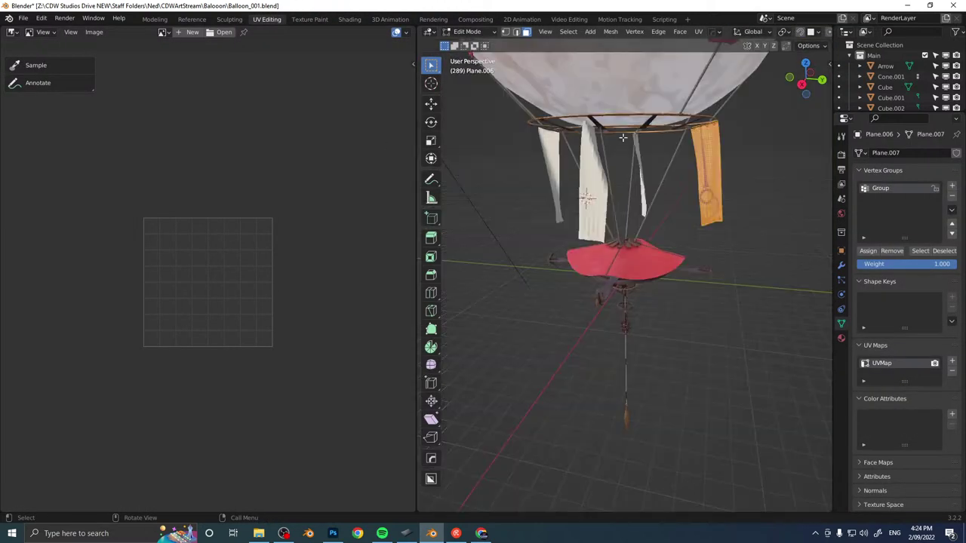
{"action": "key", "text": "KP_Decimal"}
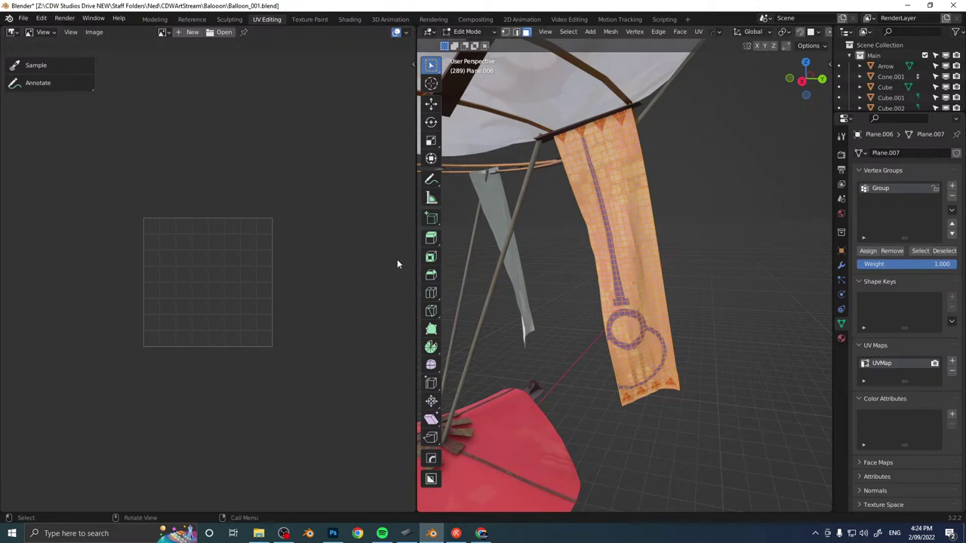
{"action": "left_click", "coordinate": [11, 32]}
{"action": "left_click", "coordinate": [30, 86]}
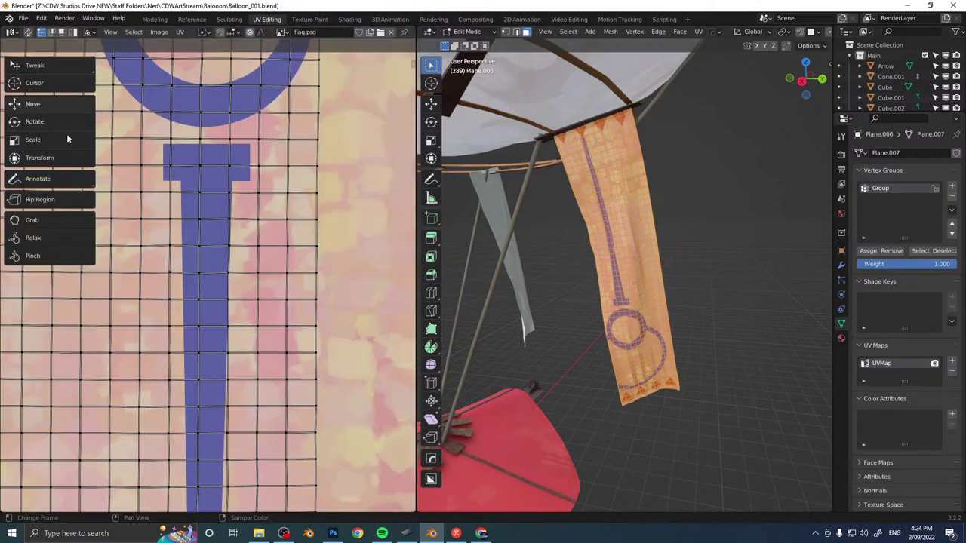
{"action": "key", "text": "KP_Decimal"}
{"action": "scroll", "coordinate": [212, 238], "scroll_direction": "down", "scroll_amount": 6}
Select the banner's whole UV layout and move it about 0.13 along X to centre it on the flag image.
{"action": "key", "text": "a"}
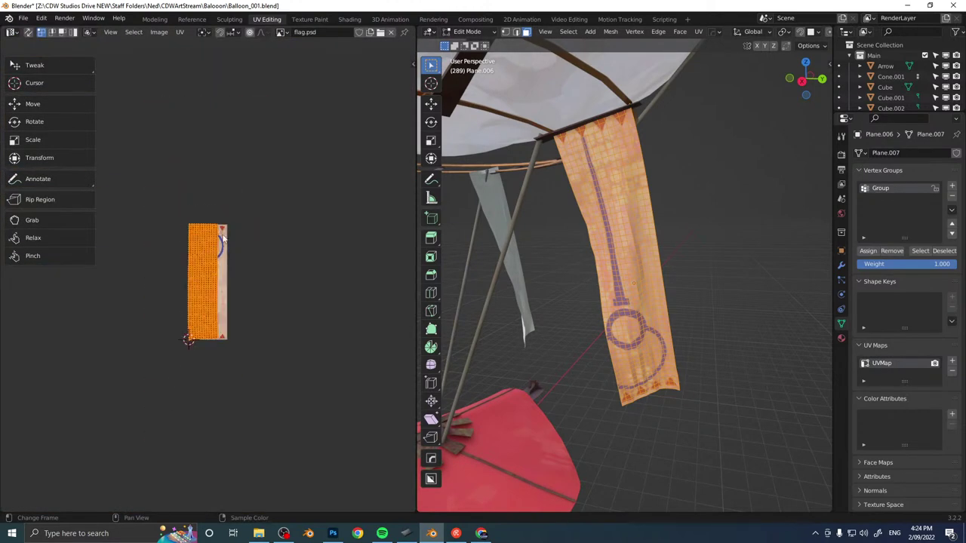
{"action": "scroll", "coordinate": [224, 228], "scroll_direction": "up", "scroll_amount": 4}
{"action": "middle_click_drag", "start_coordinate": [225, 228], "coordinate": [253, 226]}
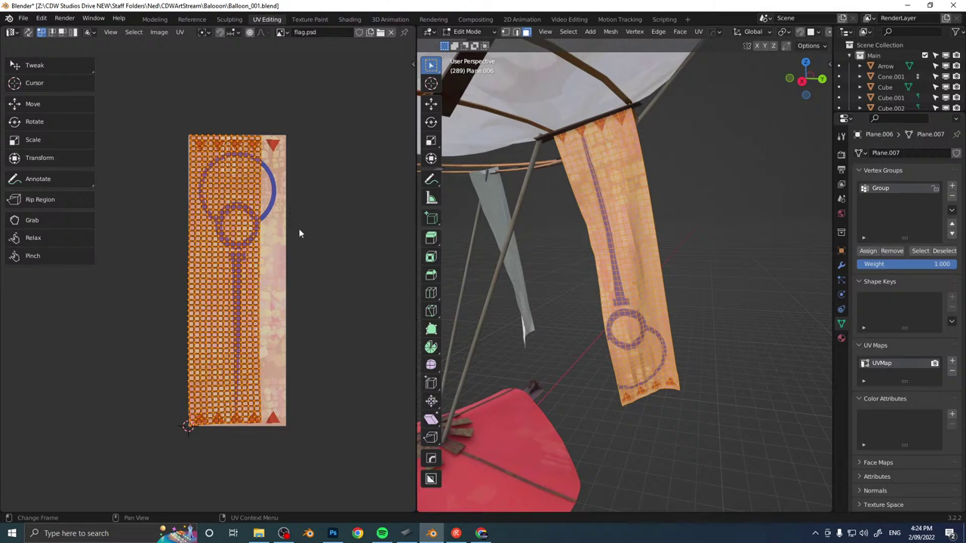
{"action": "key", "text": "g"}
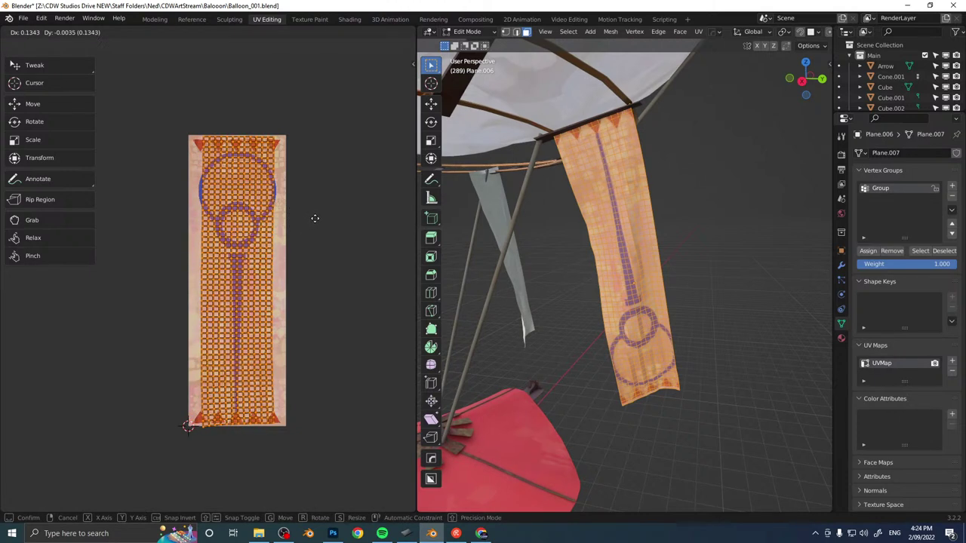
{"action": "left_click", "coordinate": [316, 221]}
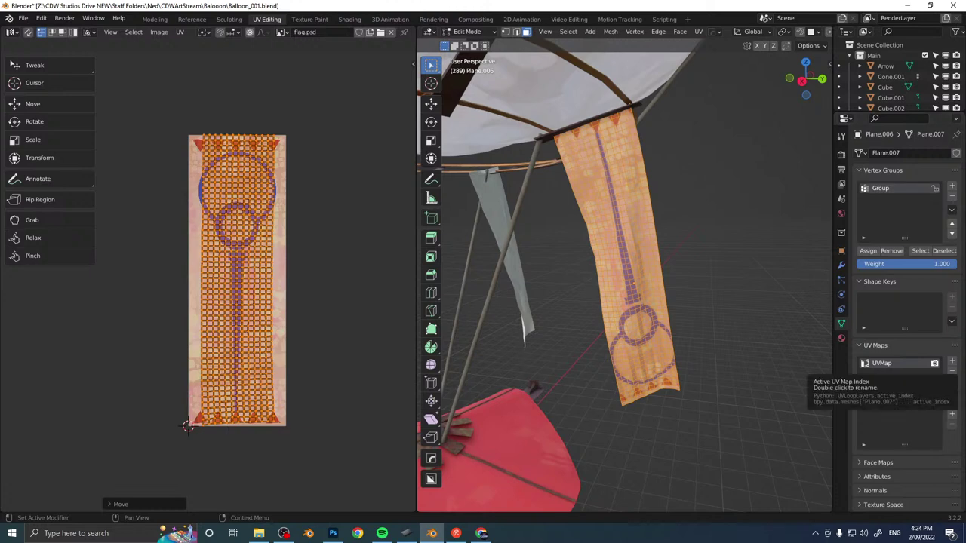
Scale the UV layout by about 1.28 along X to cover the full width of the flag image.
{"action": "key", "text": "w"}
{"action": "key", "text": "n"}
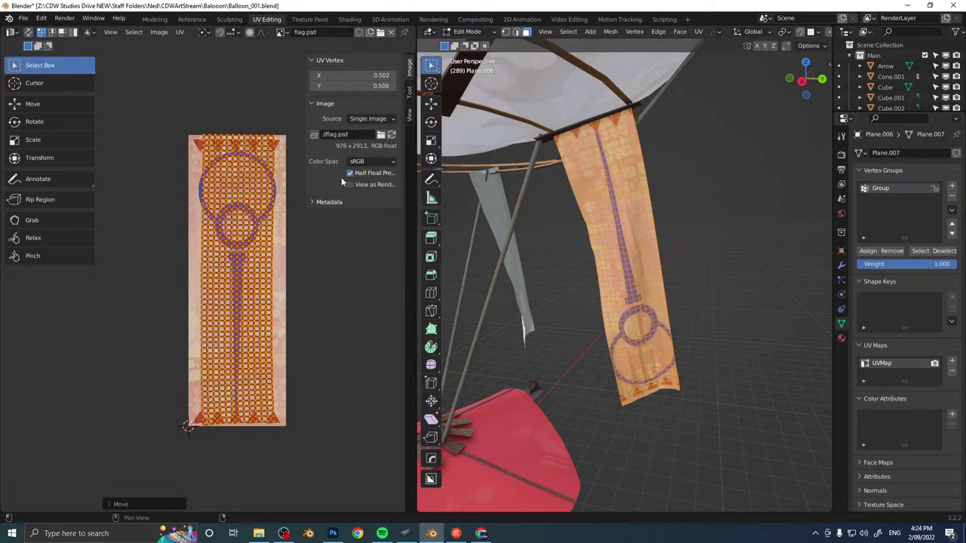
{"action": "key", "text": "n"}
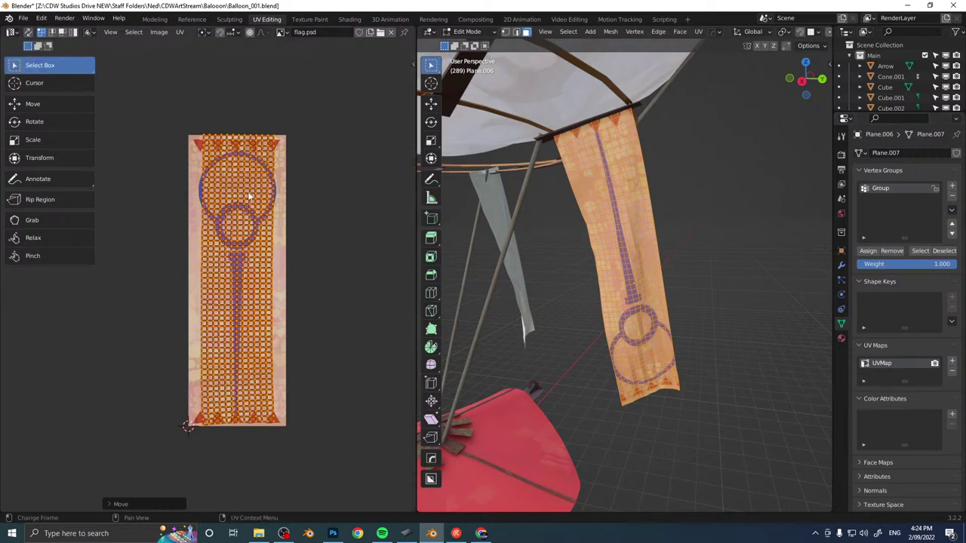
{"action": "scroll", "coordinate": [250, 192], "scroll_direction": "up", "scroll_amount": 4}
{"action": "scroll", "coordinate": [243, 176], "scroll_direction": "down", "scroll_amount": 3}
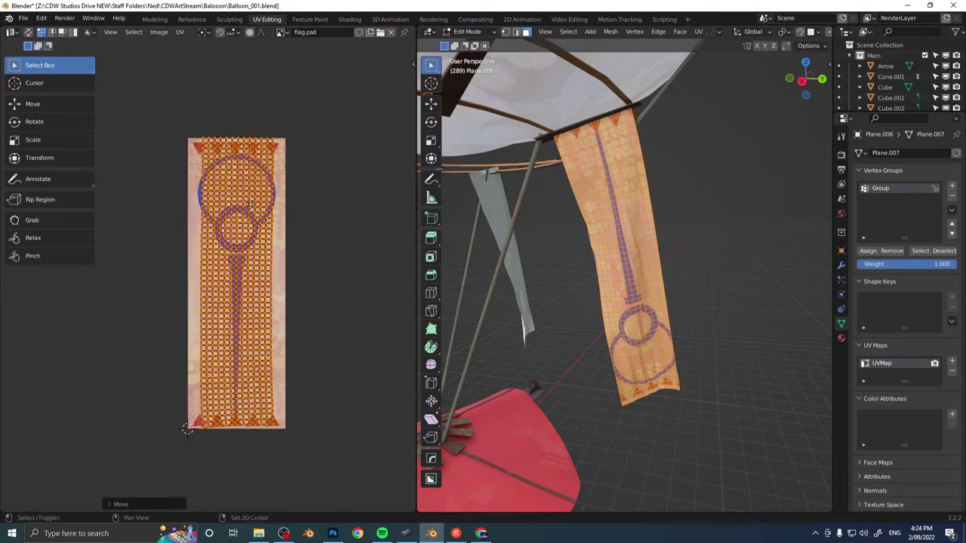
{"action": "key", "text": "s"}
{"action": "key", "text": "x"}
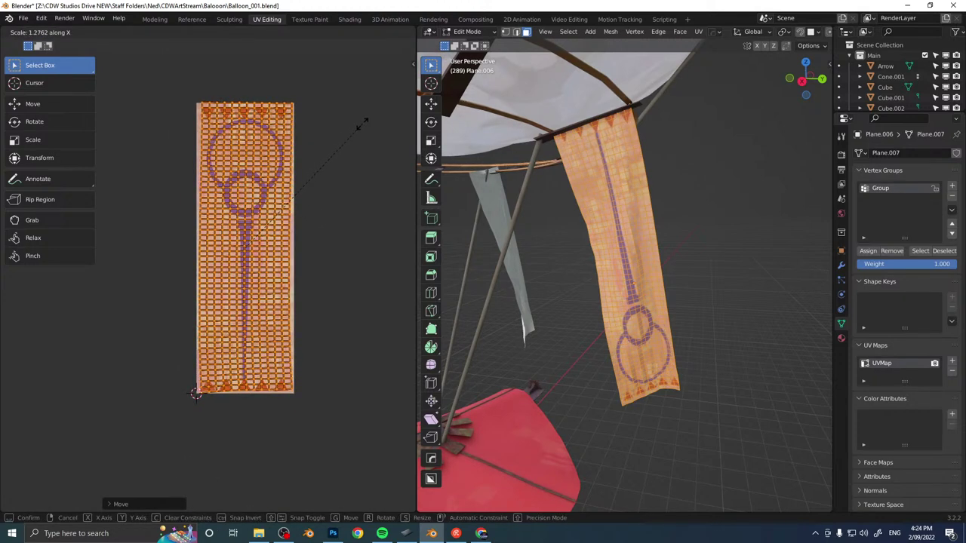
{"action": "left_click", "coordinate": [363, 123]}
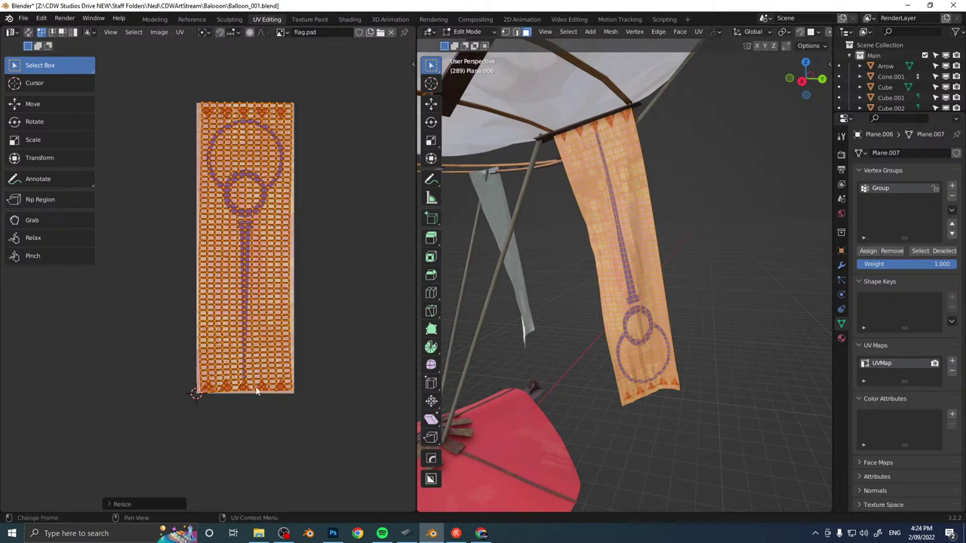
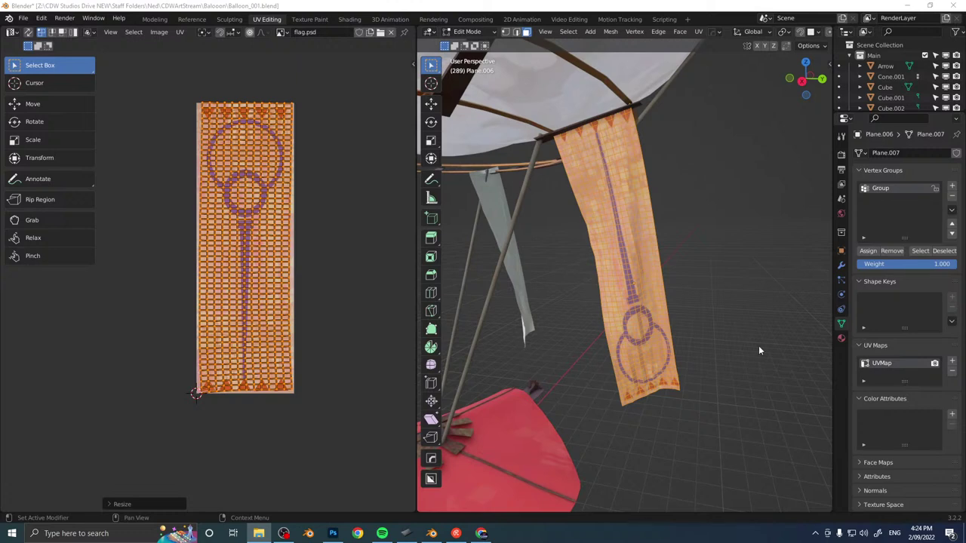
Leave Edit Mode, install and enable the UV Squares add-on in the preferences, and save them.
{"action": "left_click", "coordinate": [550, 254]}
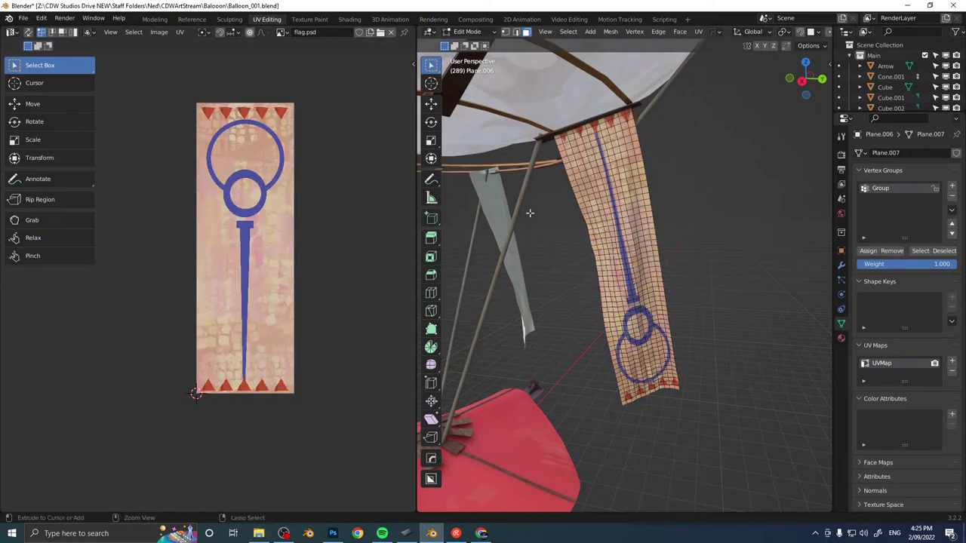
{"action": "key", "text": "Tab"}
{"action": "key", "text": "ctrl+comma"}
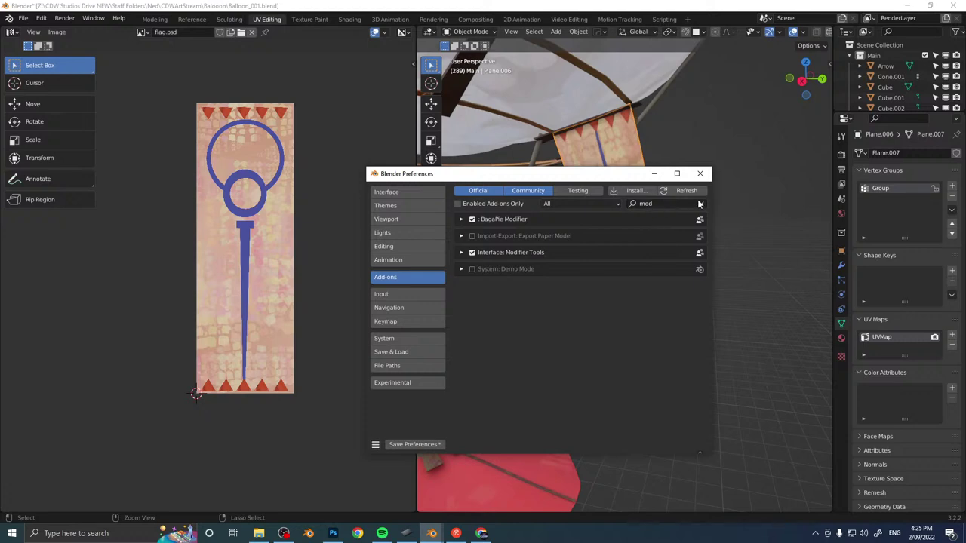
{"action": "left_click", "coordinate": [635, 190]}
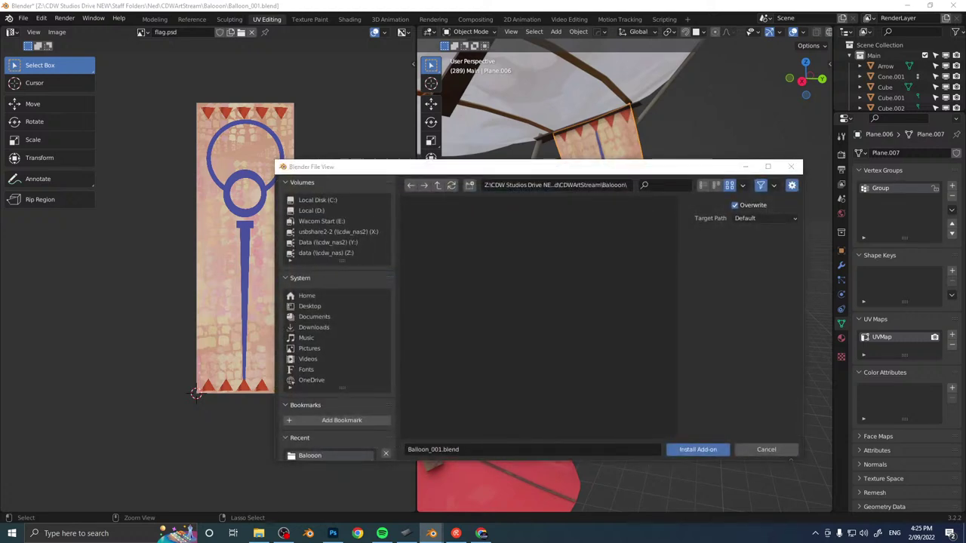
{"action": "left_click", "coordinate": [711, 450]}
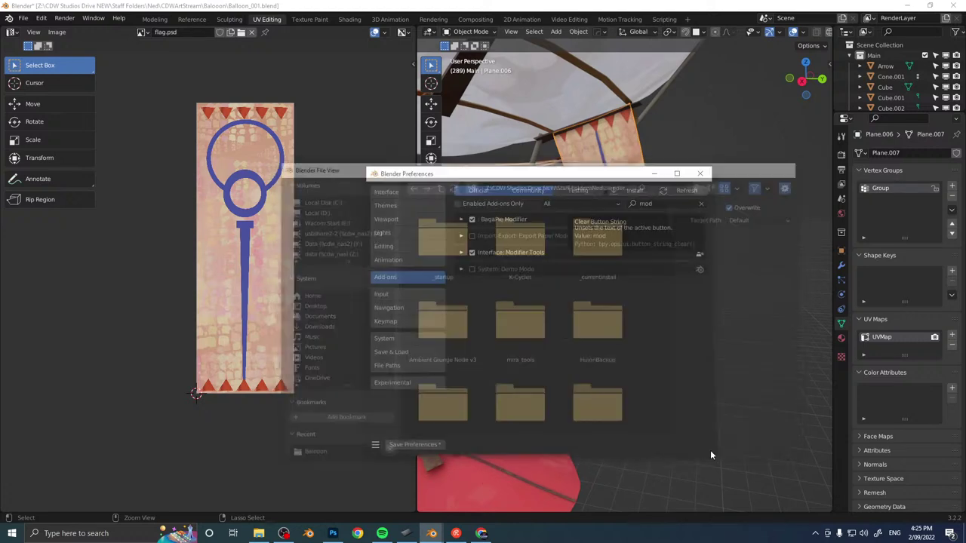
{"action": "left_click", "coordinate": [411, 444]}
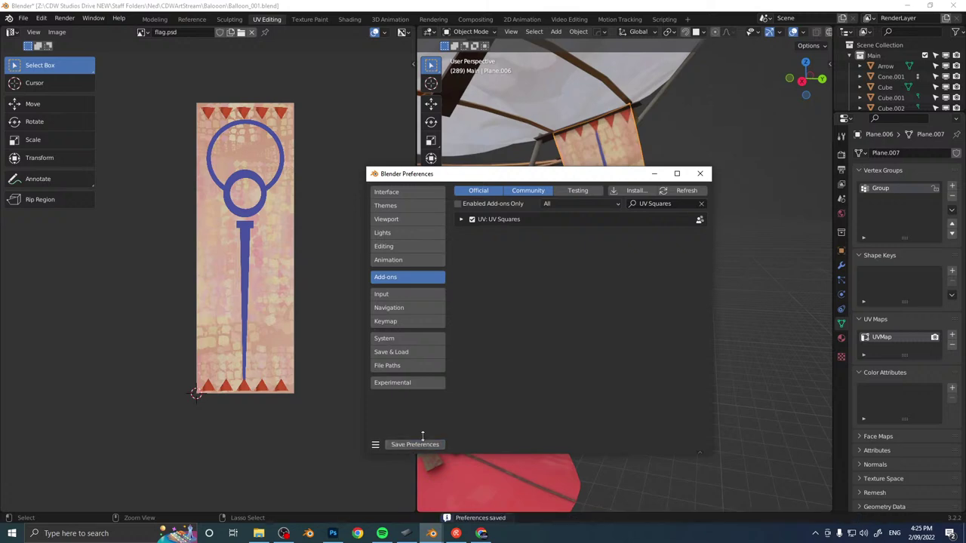
{"action": "left_click", "coordinate": [700, 174]}
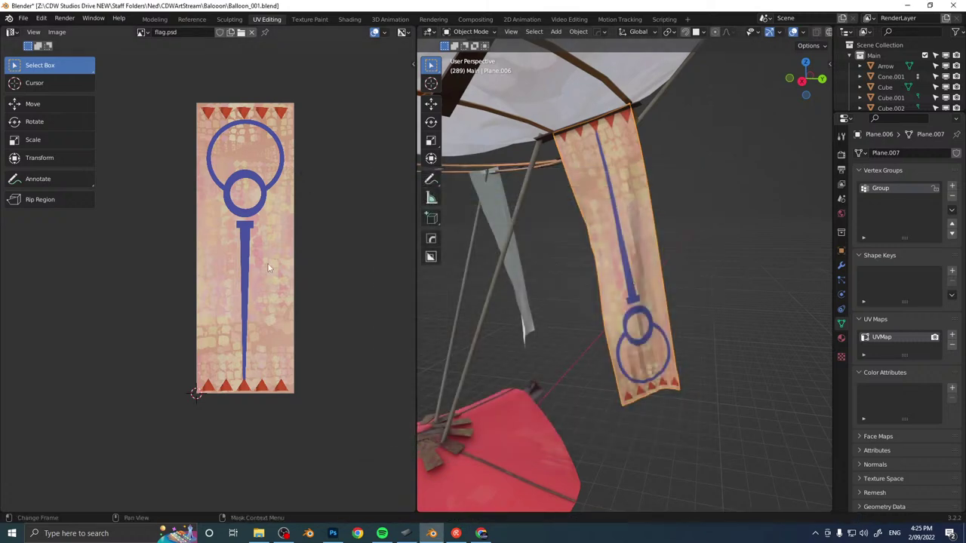
Select the banner's whole UV layout again, then shift and slightly widen it along X to meet the flag image's edges.
{"action": "key", "text": "Tab"}
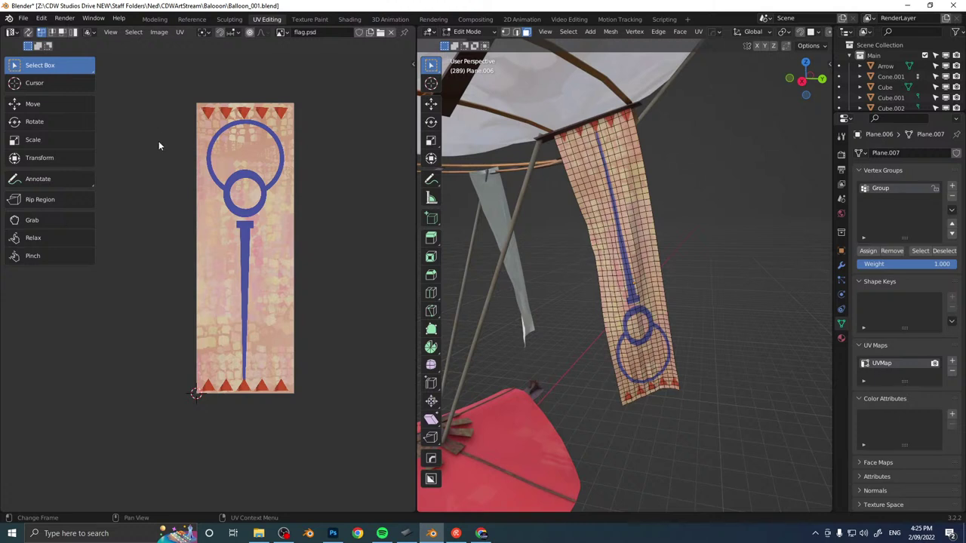
{"action": "key", "text": "a"}
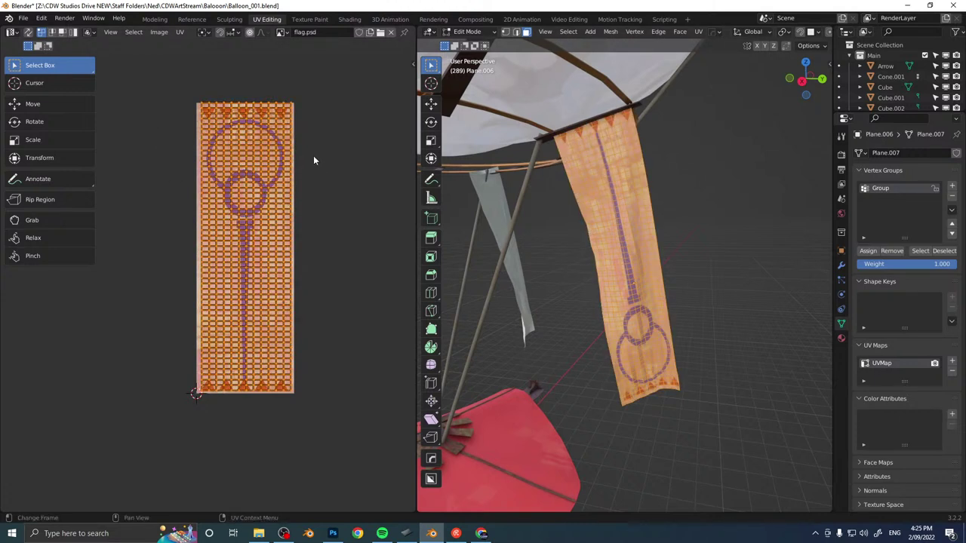
{"action": "key", "text": "g"}
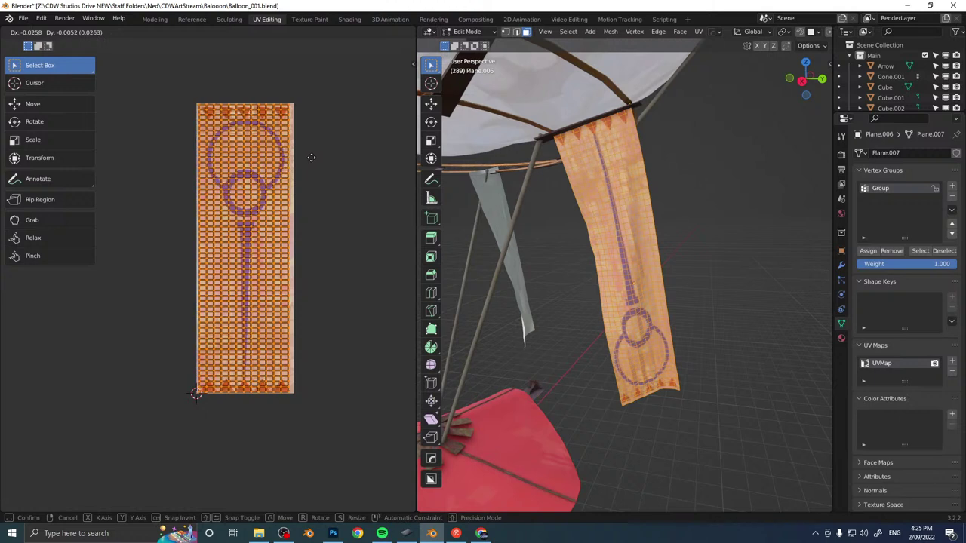
{"action": "key", "text": "s"}
{"action": "key", "text": "x"}
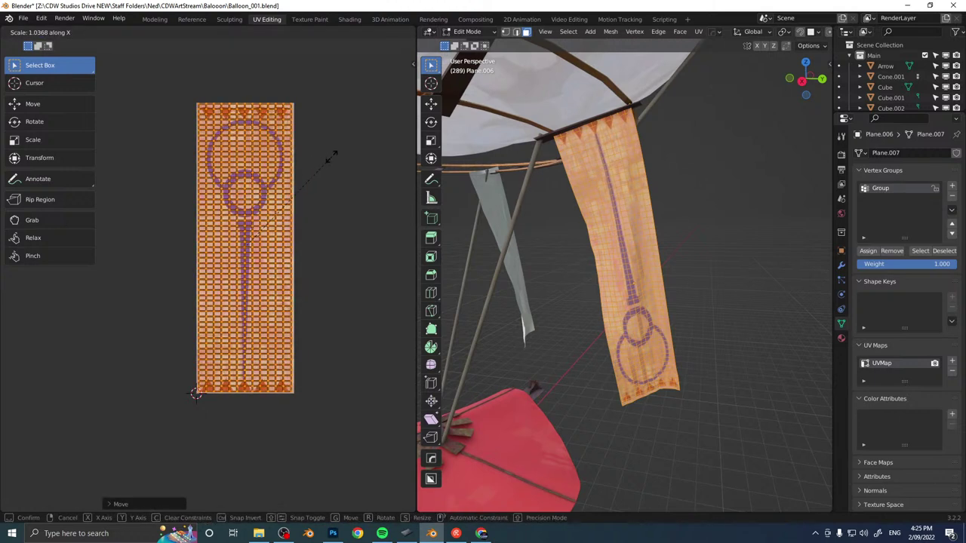
{"action": "key", "text": "Escape"}
{"action": "key", "text": "g"}
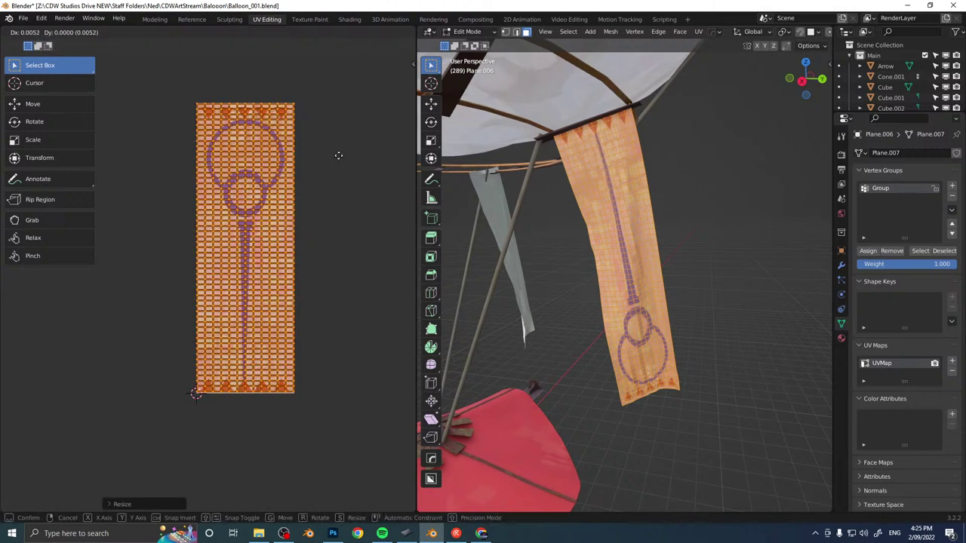
{"action": "left_click", "coordinate": [338, 157]}
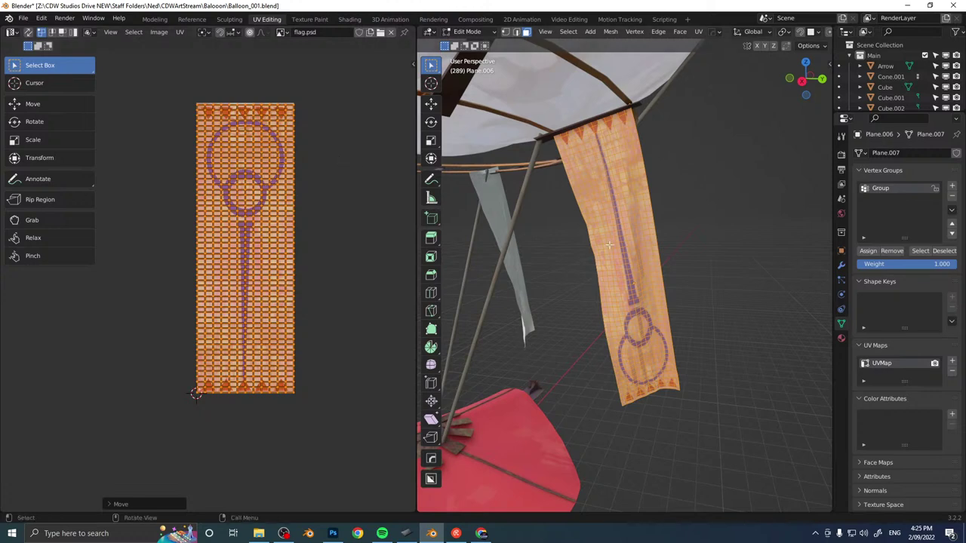
Rotate the banner's UV layout by 180 degrees to turn the flag emblem upright, and return to Object Mode.
{"action": "key", "text": "Tab"}
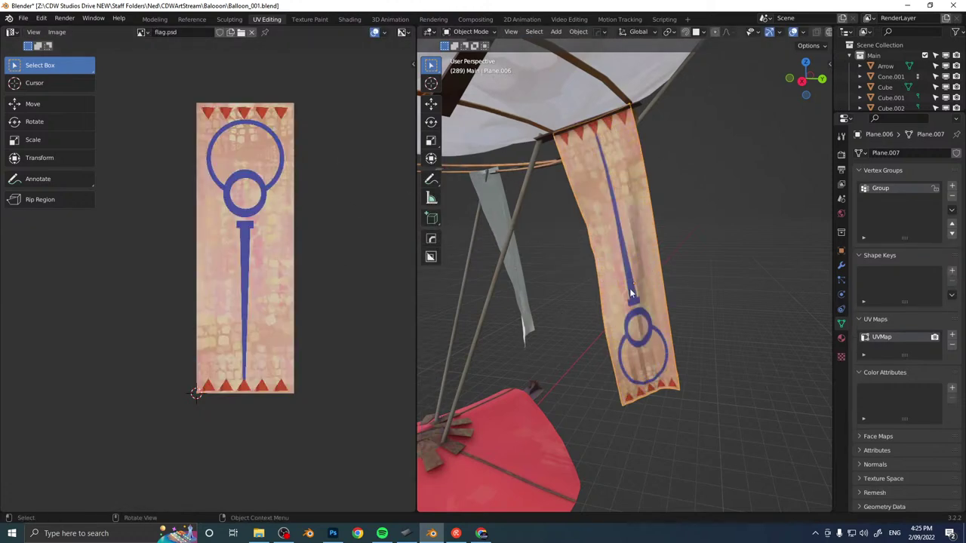
{"action": "key", "text": "Tab"}
{"action": "type", "text": "r"}
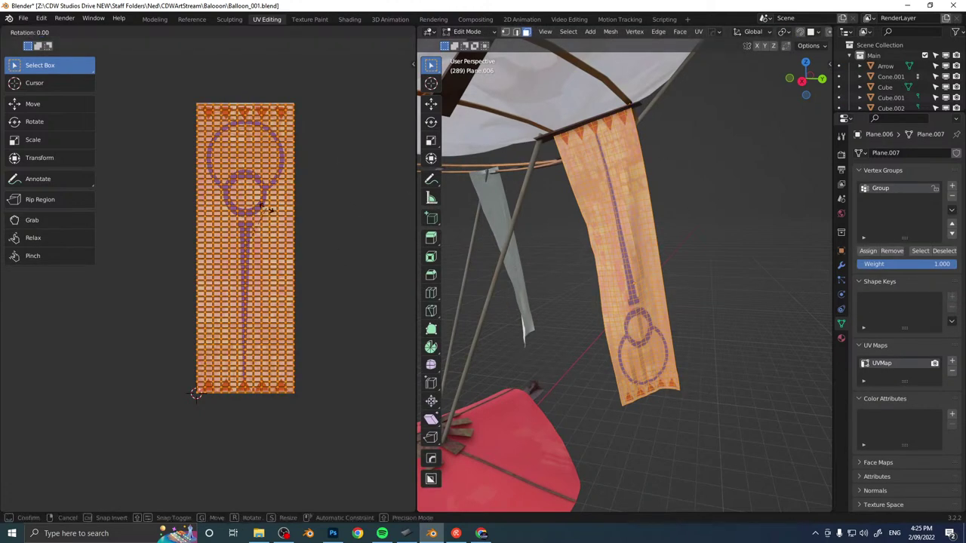
{"action": "type", "text": "180"}
{"action": "key", "text": "Return"}
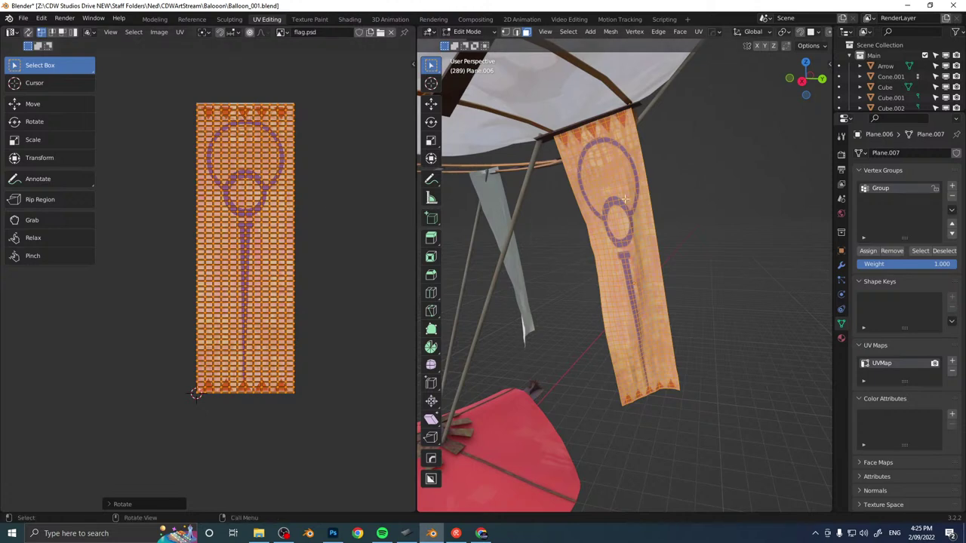
{"action": "key", "text": "Tab"}
Select the other three banners with the textured one active last, and link its flag material to them.
{"action": "middle_click_drag", "start_coordinate": [647, 234], "coordinate": [655, 263]}
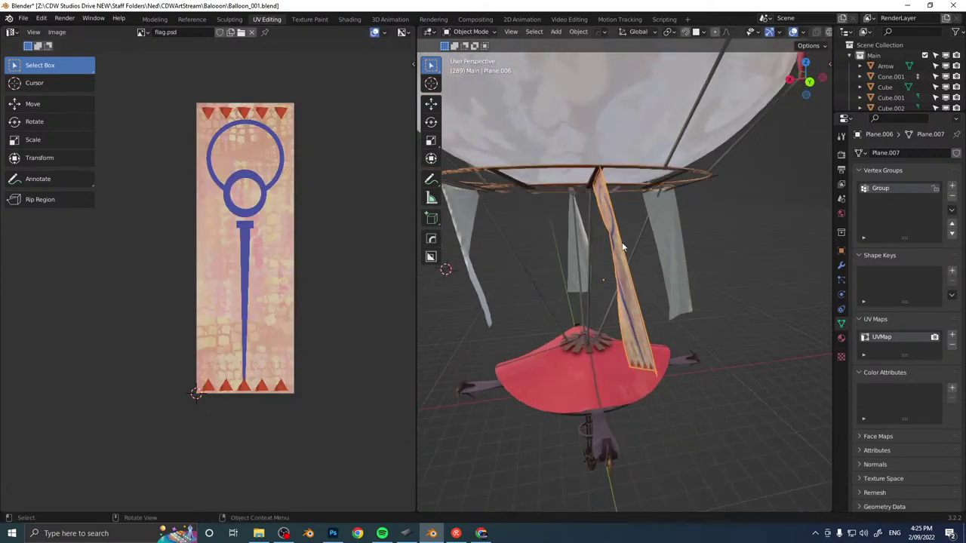
{"action": "left_click", "coordinate": [658, 266], "text": "shift"}
{"action": "left_click", "coordinate": [583, 240], "text": "shift"}
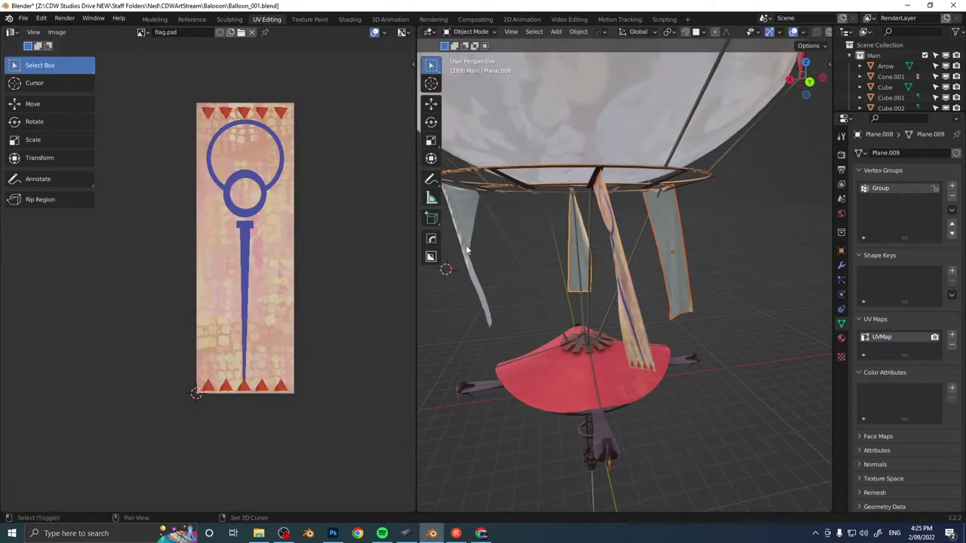
{"action": "left_click", "coordinate": [466, 244], "text": "shift"}
{"action": "left_click", "coordinate": [633, 273], "text": "shift"}
{"action": "middle_click_drag", "start_coordinate": [633, 274], "coordinate": [653, 268]}
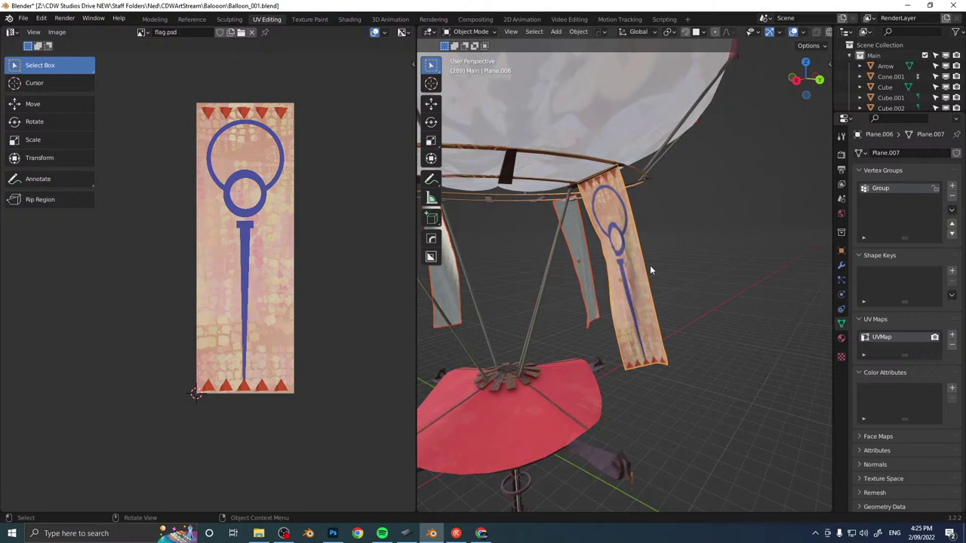
{"action": "key", "text": "ctrl+l"}
{"action": "left_click", "coordinate": [650, 265]}
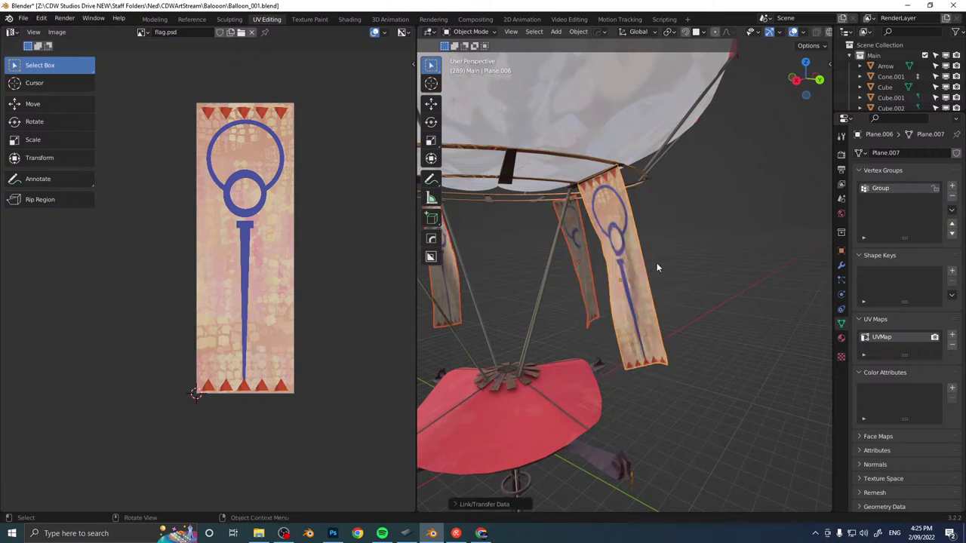
Transfer the active banner's UV map to the other selected banners with Transfer UV Maps.
{"action": "key", "text": "F3"}
{"action": "type", "text": "uv"}
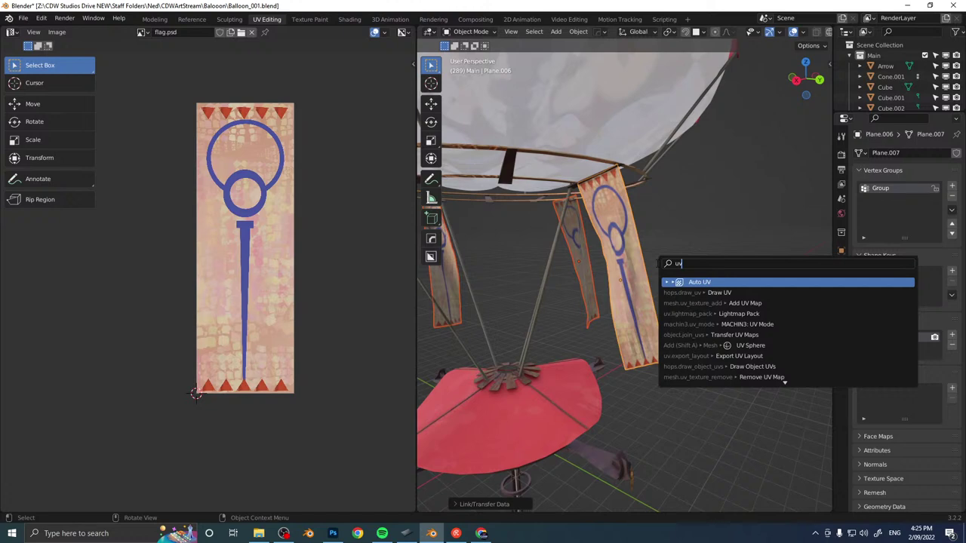
{"action": "key", "text": "Down"}
{"action": "key", "text": "Down"}
{"action": "key", "text": "Down"}
{"action": "key", "text": "Down"}
{"action": "key", "text": "Down"}
{"action": "key", "text": "Return"}
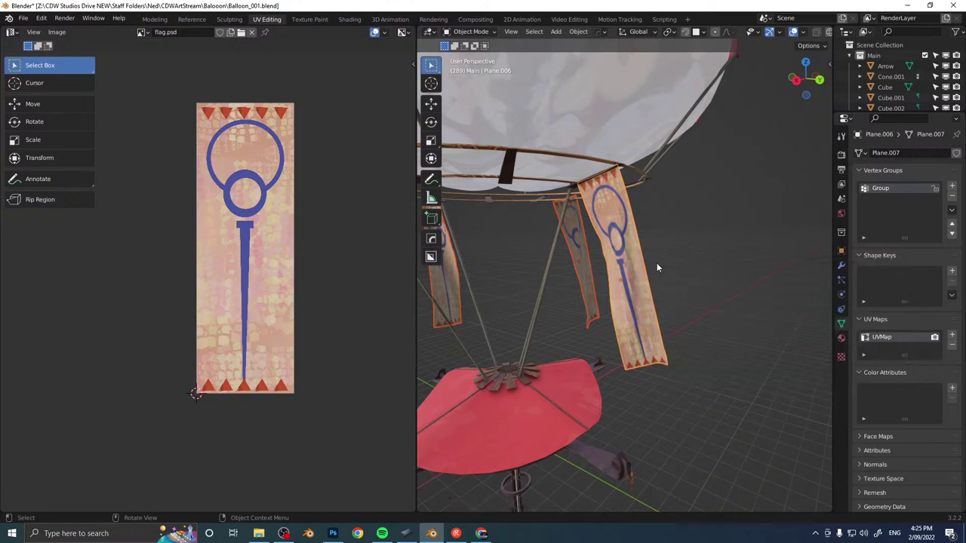
Show the whole balloon with its banners in Rendered viewport shading.
{"action": "middle_click_drag", "start_coordinate": [625, 265], "coordinate": [569, 242]}
{"action": "mouse_move", "coordinate": [534, 268]}
{"action": "middle_mouse_down"}
{"action": "mouse_move", "coordinate": [686, 292]}
{"action": "mouse_move", "coordinate": [658, 278]}
{"action": "mouse_move", "coordinate": [751, 268]}
{"action": "mouse_move", "coordinate": [517, 254]}
{"action": "mouse_move", "coordinate": [636, 278]}
{"action": "mouse_move", "coordinate": [643, 304]}
{"action": "mouse_move", "coordinate": [677, 272]}
{"action": "mouse_move", "coordinate": [577, 292]}
{"action": "middle_mouse_up"}
{"action": "scroll", "coordinate": [578, 291], "scroll_direction": "down", "scroll_amount": 4}
{"action": "left_click", "coordinate": [655, 303]}
{"action": "middle_click_drag", "start_coordinate": [657, 303], "coordinate": [673, 308]}
{"action": "key", "text": "z"}
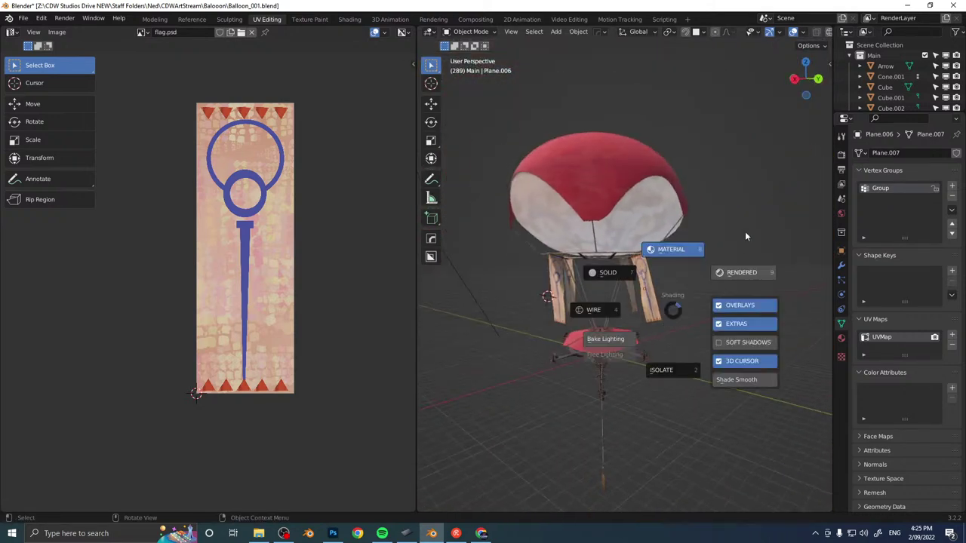
{"action": "left_click", "coordinate": [745, 233]}
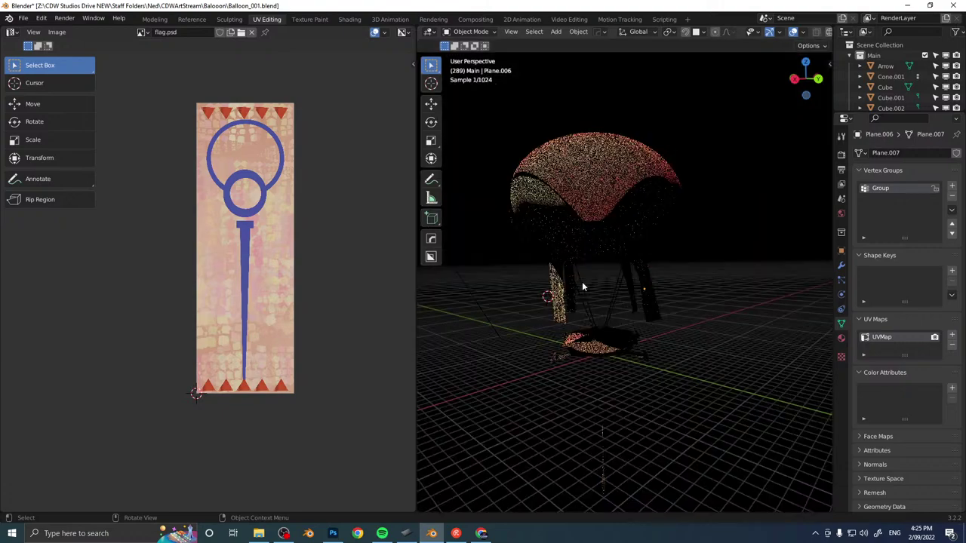
{"action": "middle_click_drag", "start_coordinate": [584, 279], "coordinate": [662, 301]}
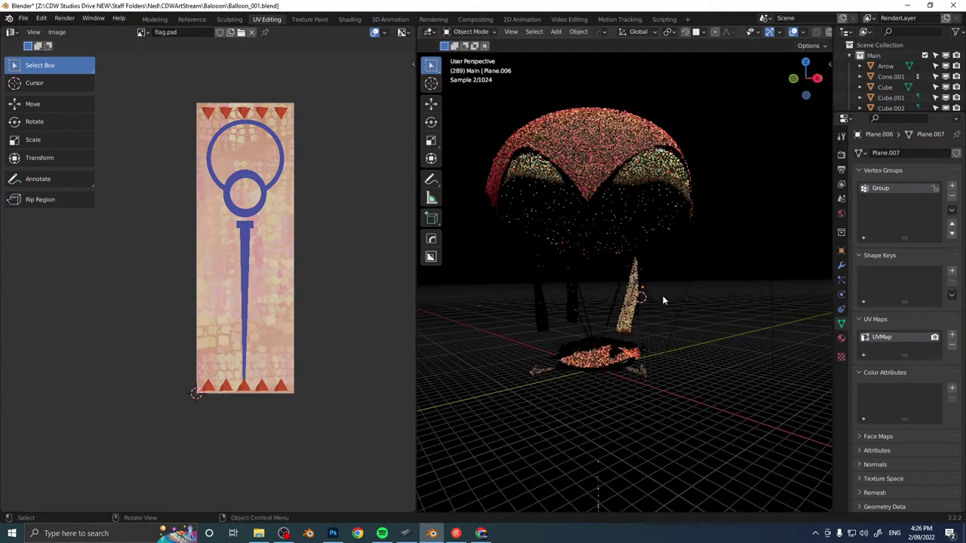
Turn off Scene World in the rendered viewport shading and light the balloon with a dark HDRI, viewing it from several sides.
{"action": "left_click", "coordinate": [825, 48]}
{"action": "left_click", "coordinate": [823, 45]}
{"action": "middle_click_drag", "start_coordinate": [818, 35], "coordinate": [601, 35]}
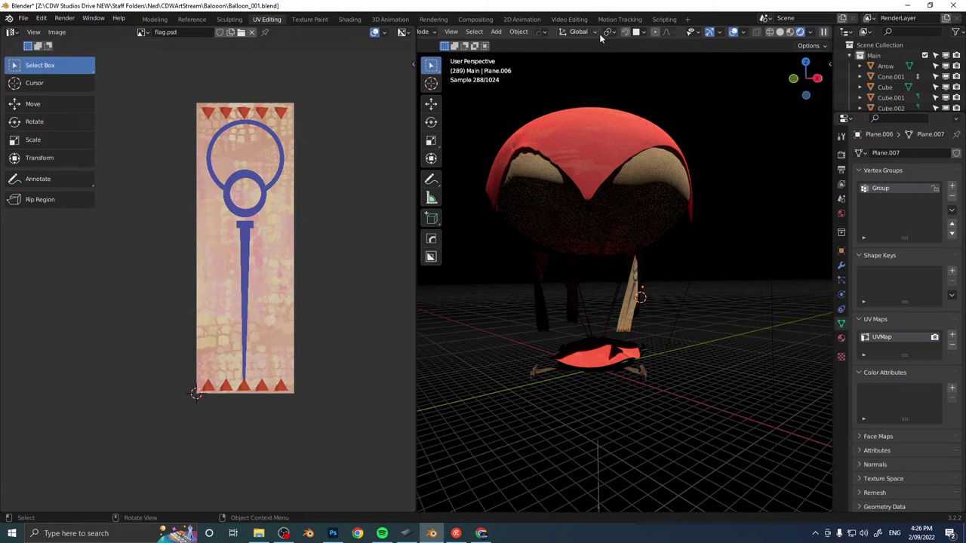
{"action": "left_click", "coordinate": [811, 32]}
{"action": "left_click", "coordinate": [766, 95]}
{"action": "left_click", "coordinate": [793, 128]}
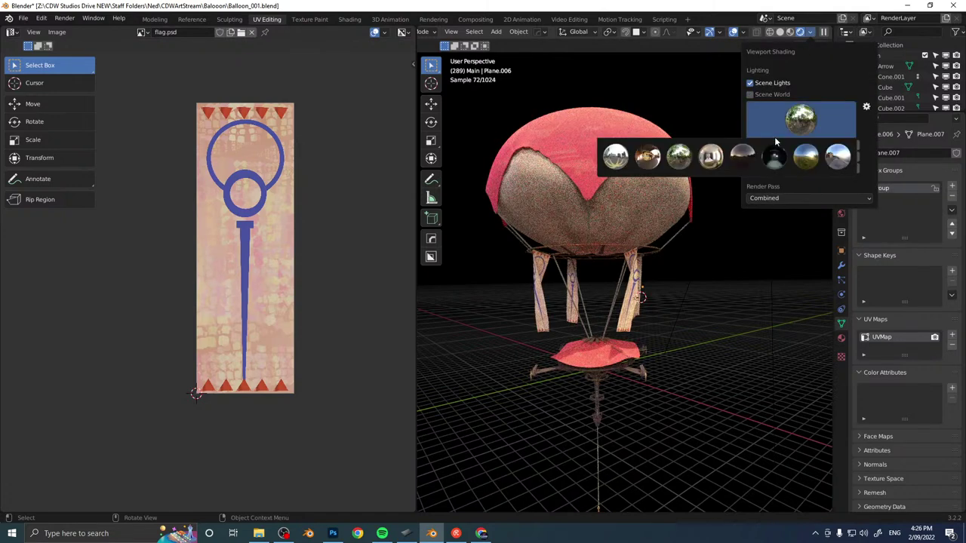
{"action": "left_click", "coordinate": [764, 156]}
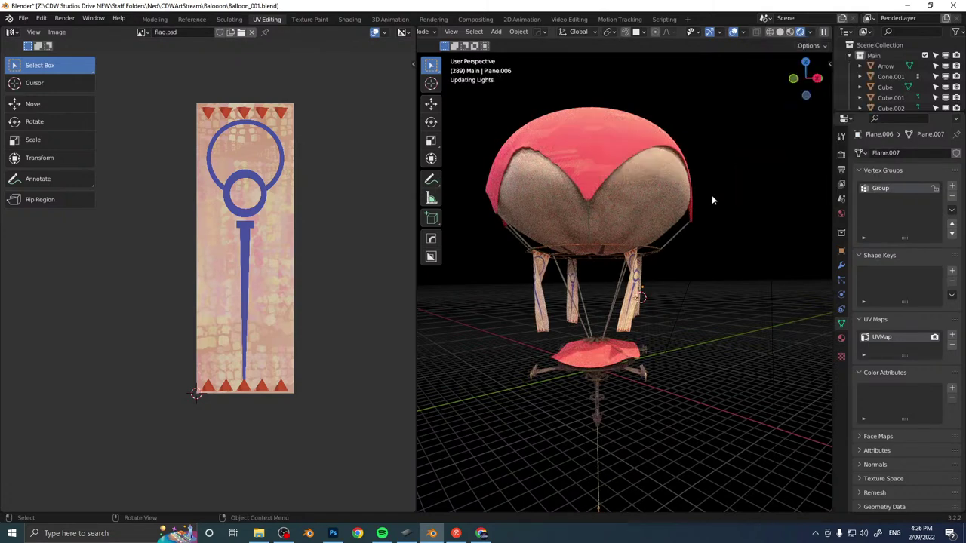
{"action": "middle_click_drag", "start_coordinate": [712, 241], "coordinate": [634, 243]}
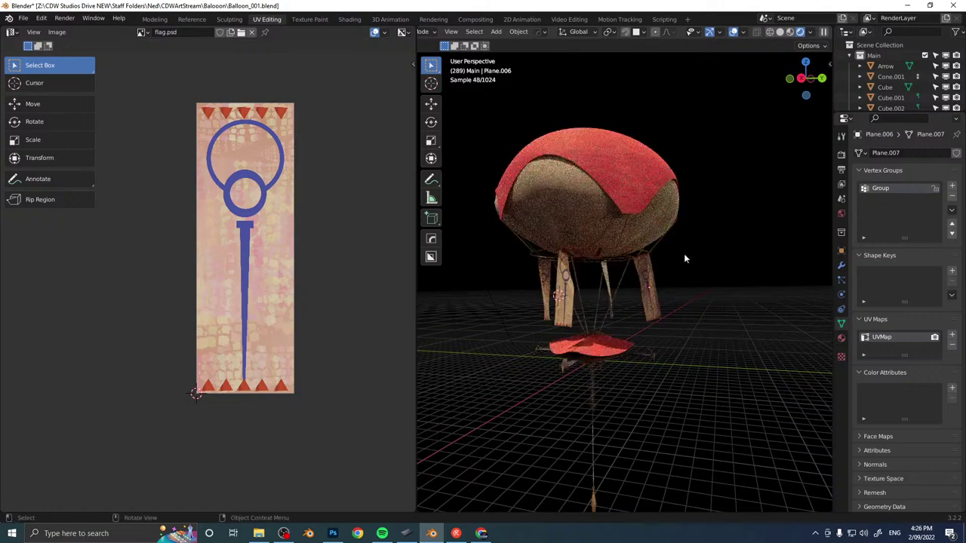
{"action": "middle_click_drag", "start_coordinate": [710, 278], "coordinate": [674, 290]}
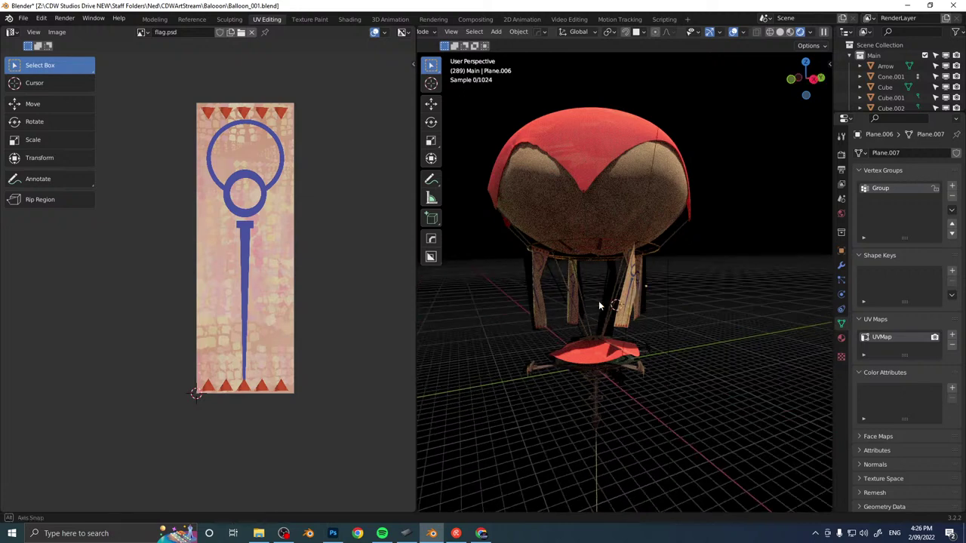
{"action": "middle_click_drag", "start_coordinate": [598, 300], "coordinate": [583, 236]}
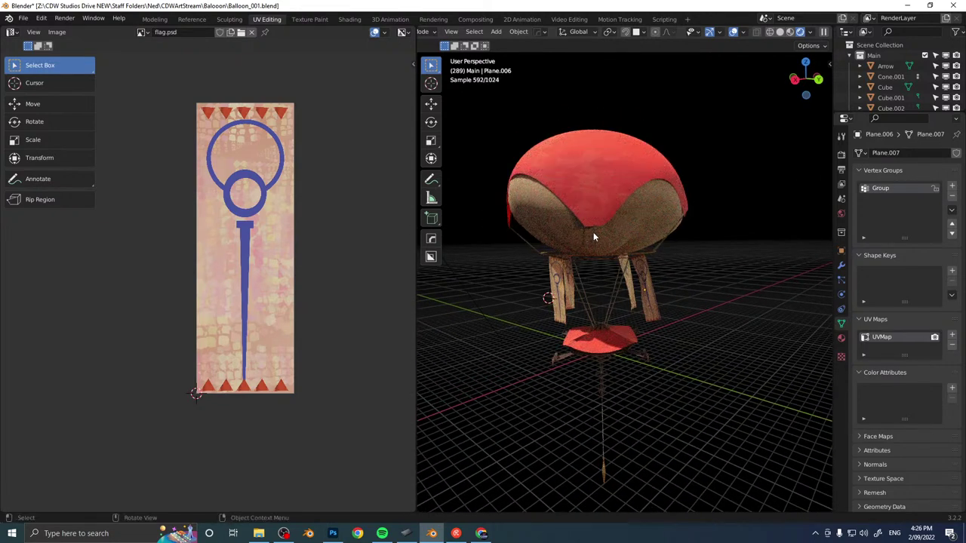
Switch to the Modeling workspace and activate the Select Box tool with the whole balloon in view.
{"action": "left_click", "coordinate": [154, 19]}
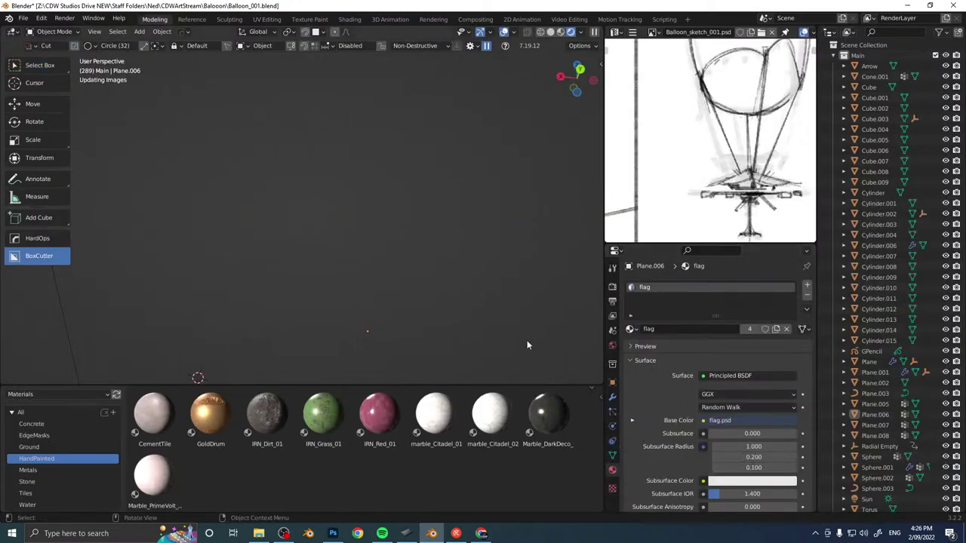
{"action": "left_click", "coordinate": [323, 413]}
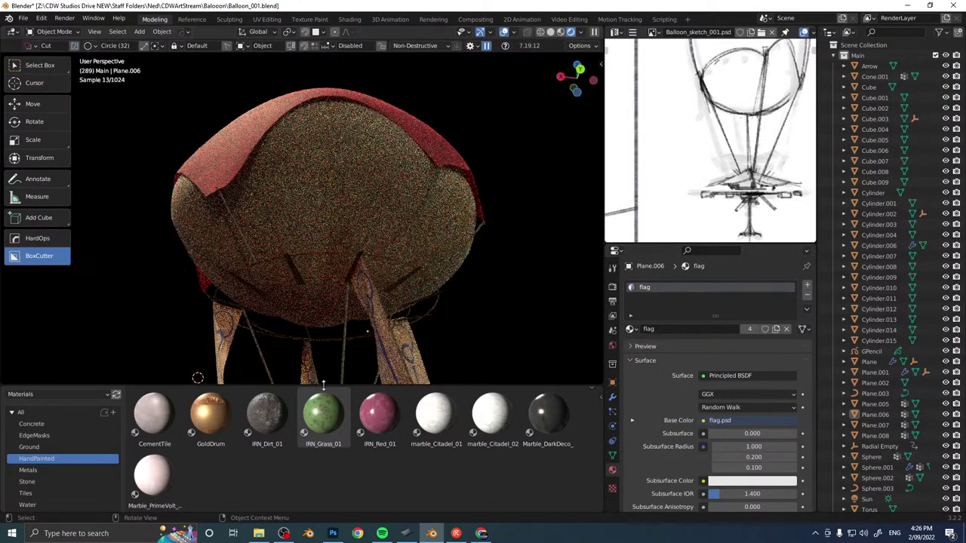
{"action": "scroll", "coordinate": [301, 226], "scroll_direction": "down", "scroll_amount": 6}
{"action": "middle_click_drag", "start_coordinate": [302, 226], "coordinate": [274, 153]}
{"action": "left_click", "coordinate": [312, 237]}
{"action": "key", "text": "w"}
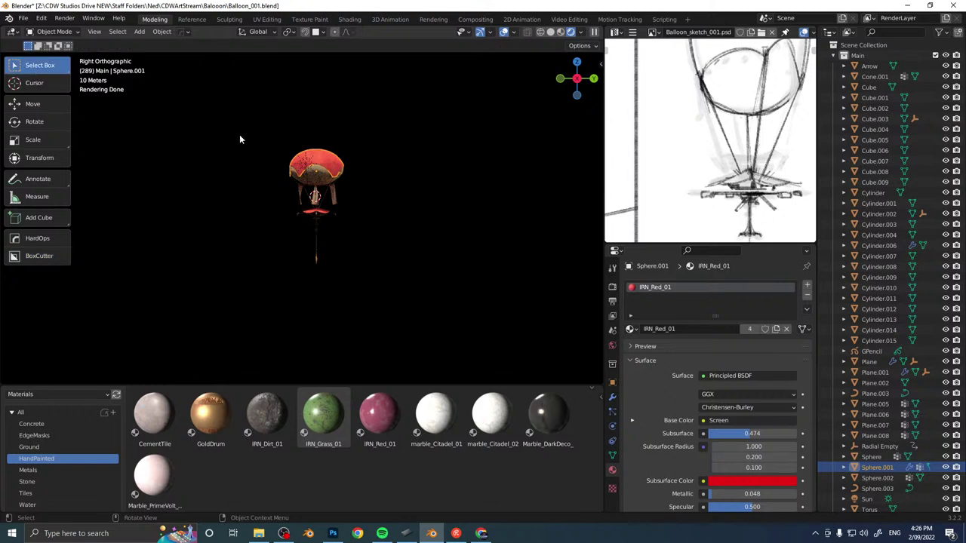
Select all the balloon's parts, leaving the sun light out of the selection, and test-move them along Z without keeping the move.
{"action": "left_click_drag", "start_coordinate": [228, 115], "coordinate": [407, 335]}
{"action": "middle_click_drag", "start_coordinate": [322, 240], "coordinate": [410, 250]}
{"action": "left_click", "coordinate": [285, 210]}
{"action": "left_click", "coordinate": [261, 172], "text": "shift"}
{"action": "key", "text": "g"}
{"action": "key", "text": "z"}
{"action": "right_click", "coordinate": [394, 146]}
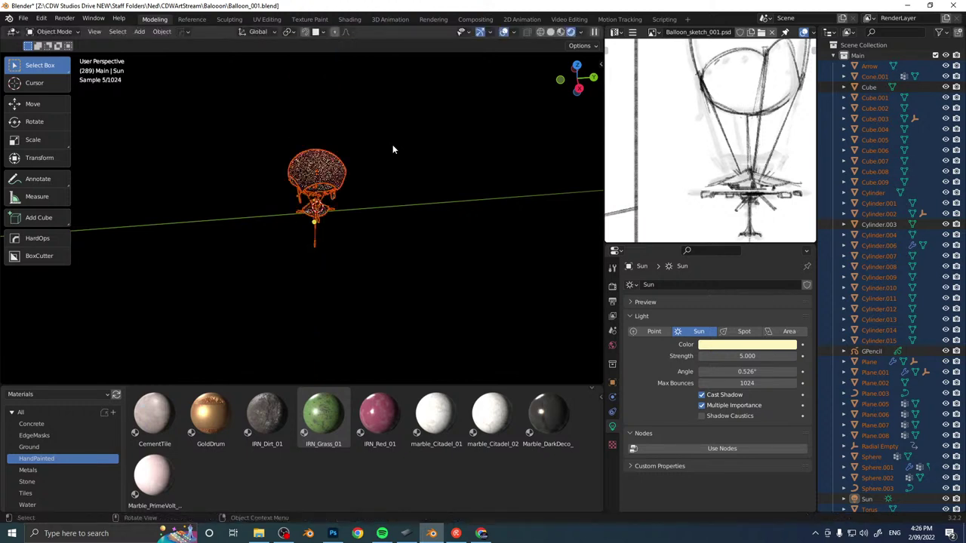
Move the selected balloon parts to a new collection named Balloon_01.
{"action": "middle_click_drag", "start_coordinate": [397, 179], "coordinate": [384, 169]}
{"action": "key", "text": "m"}
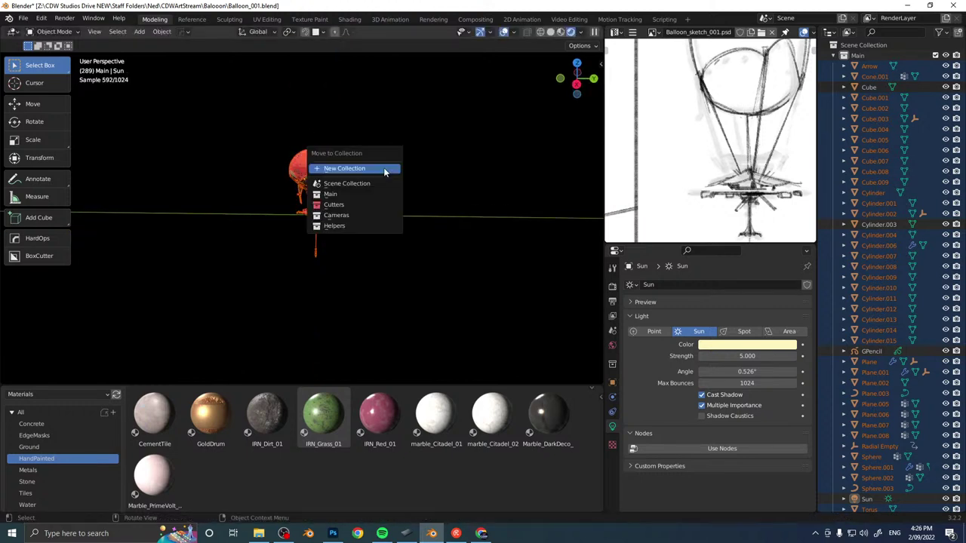
{"action": "left_click", "coordinate": [384, 170]}
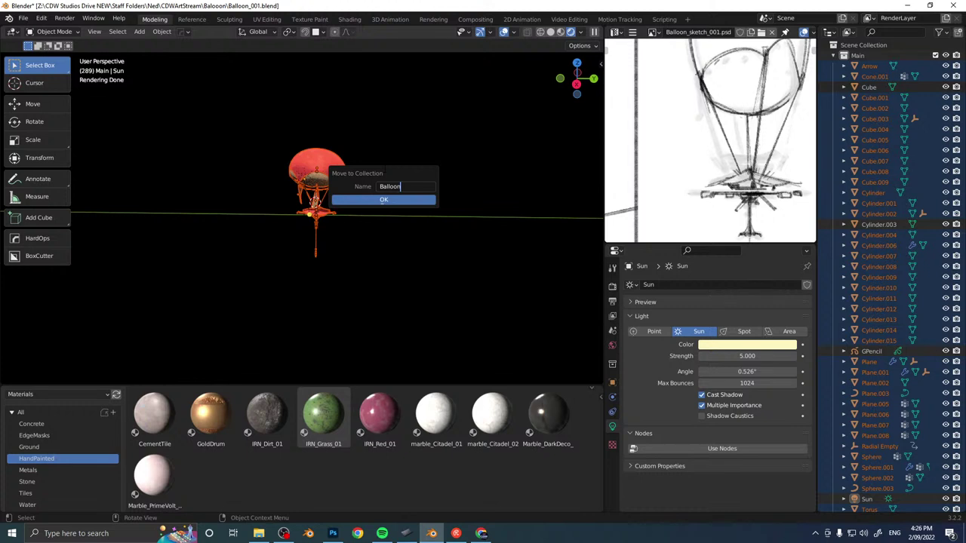
{"action": "type", "text": "Balloon_01"}
{"action": "key", "text": "Return"}
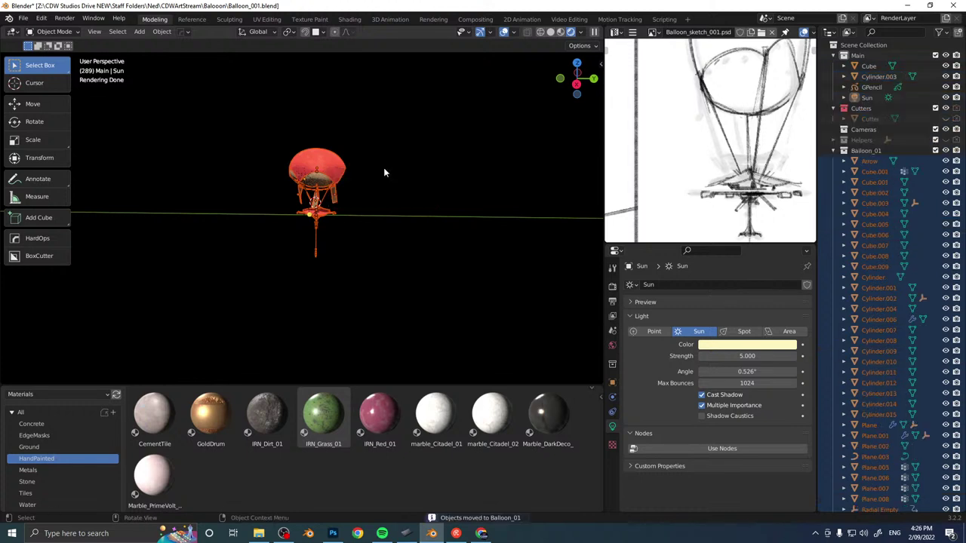
Instance the Balloon_01 collection to the scene and exclude the original collection from the view layer.
{"action": "left_click", "coordinate": [832, 150]}
{"action": "right_click", "coordinate": [867, 155]}
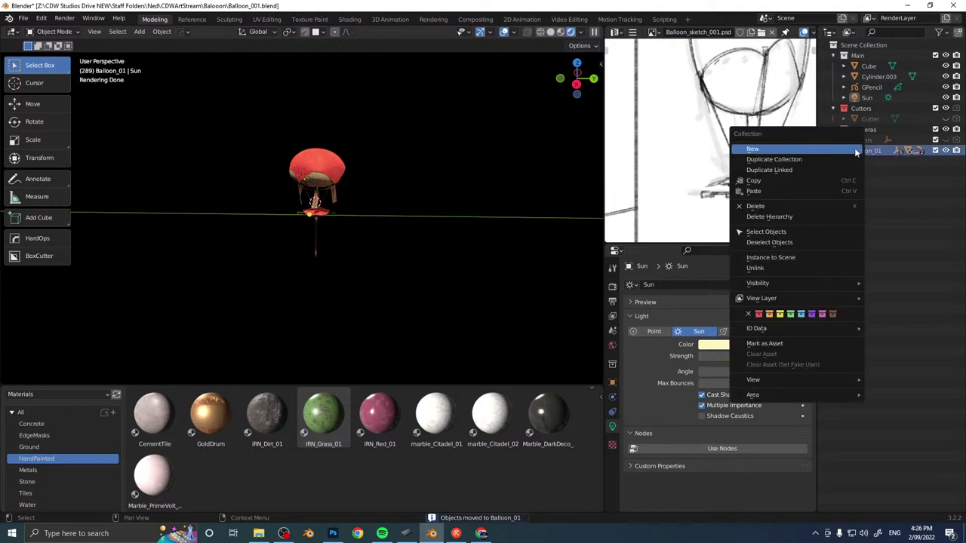
{"action": "left_click", "coordinate": [834, 257]}
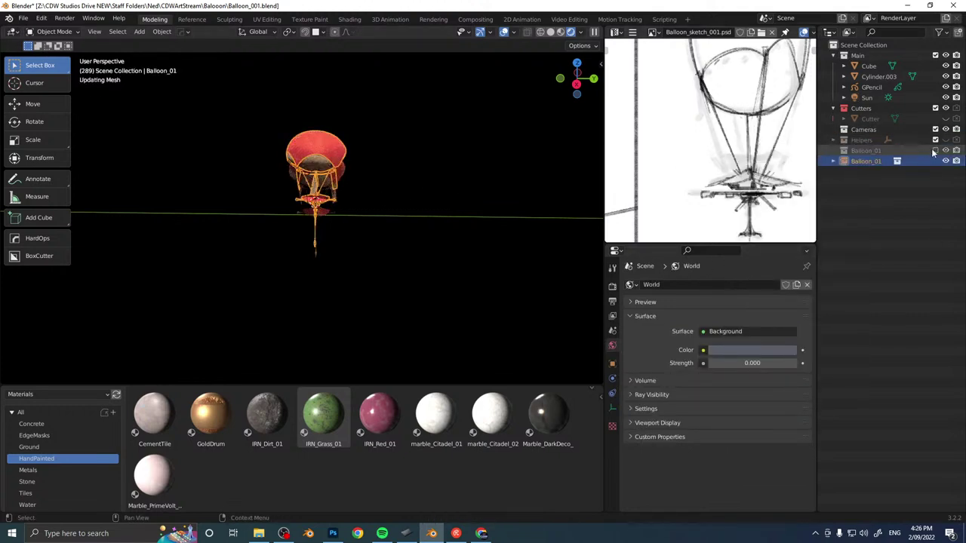
Duplicate the balloon instance, lower the copy along Z, and move it horizontally farther away from the first balloon.
{"action": "middle_click_drag", "start_coordinate": [356, 167], "coordinate": [422, 185]}
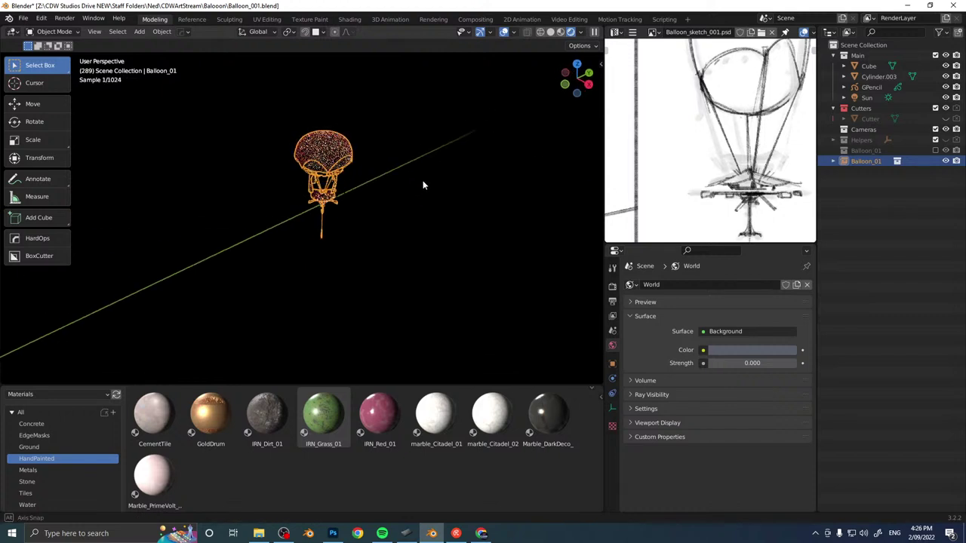
{"action": "key", "text": "shift+d"}
{"action": "key", "text": "z"}
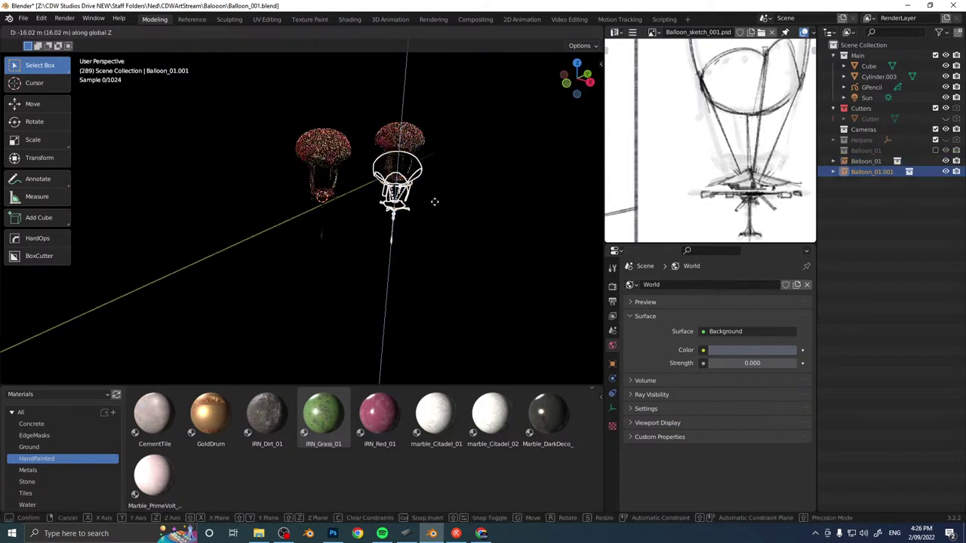
{"action": "left_click", "coordinate": [433, 213]}
{"action": "key", "text": "g"}
{"action": "key", "text": "shift+z"}
{"action": "left_click", "coordinate": [442, 159]}
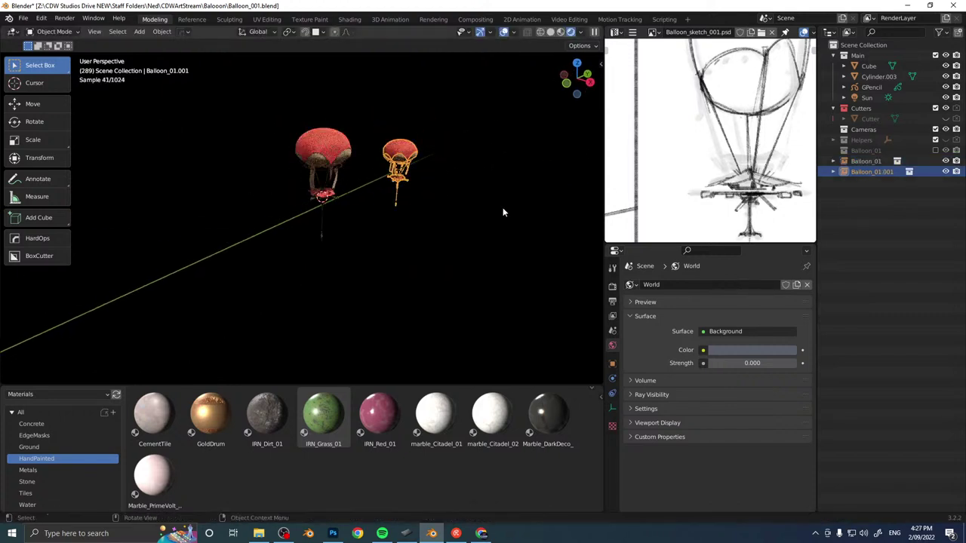
Set the viewport's clip end distance to 10000 m.
{"action": "key", "text": "n"}
{"action": "left_click", "coordinate": [596, 110]}
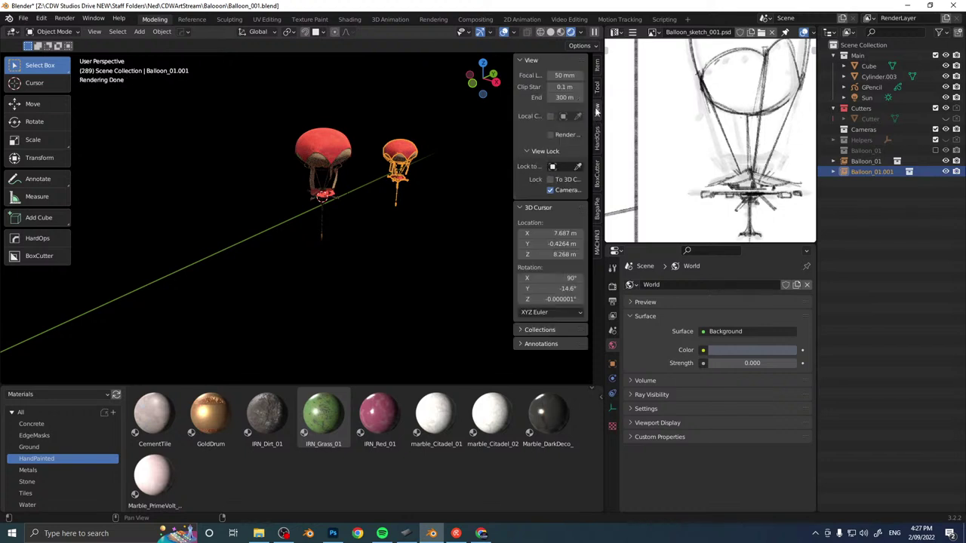
{"action": "left_click_drag", "start_coordinate": [556, 97], "coordinate": [816, 98]}
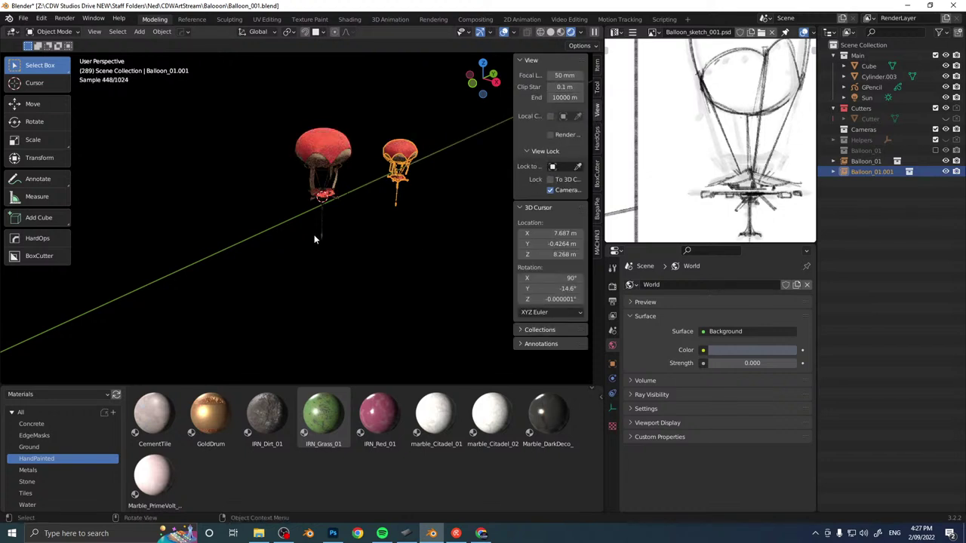
Duplicate the balloon instance twice more in the horizontal plane, placing one copy far behind and the other closer to the first balloons.
{"action": "mouse_move", "coordinate": [316, 239]}
{"action": "middle_mouse_down"}
{"action": "mouse_move", "coordinate": [409, 191]}
{"action": "mouse_move", "coordinate": [309, 244]}
{"action": "mouse_move", "coordinate": [334, 239]}
{"action": "middle_mouse_up"}
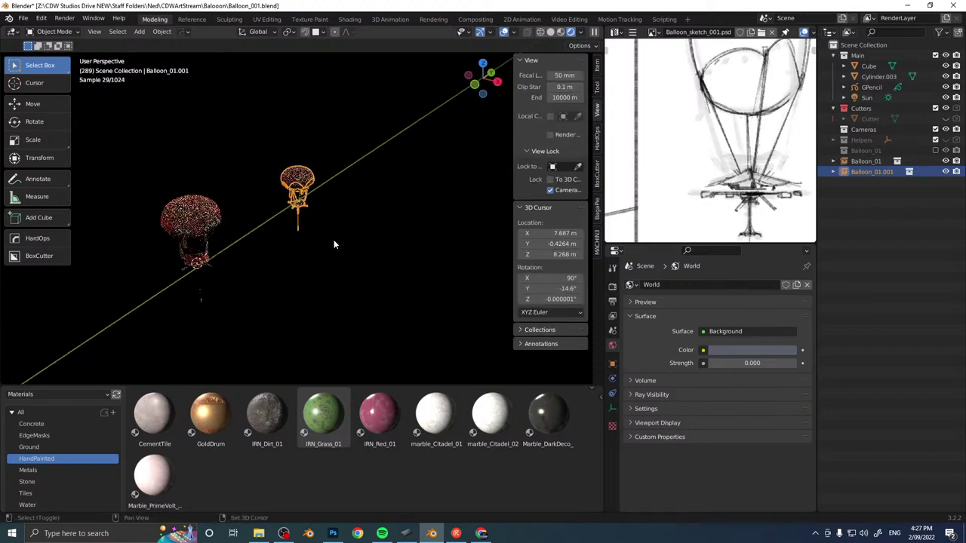
{"action": "key", "text": "shift+d"}
{"action": "key", "text": "shift+z"}
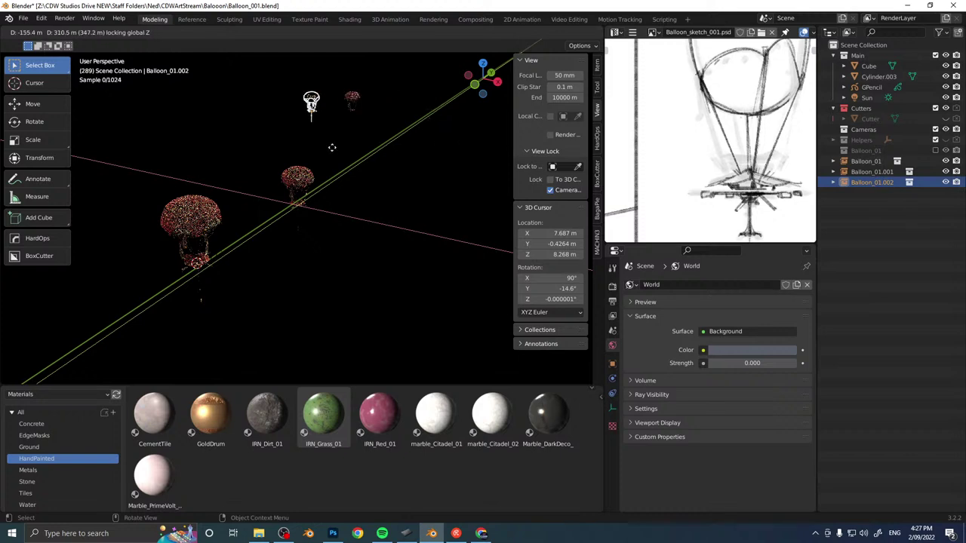
{"action": "left_click", "coordinate": [339, 205]}
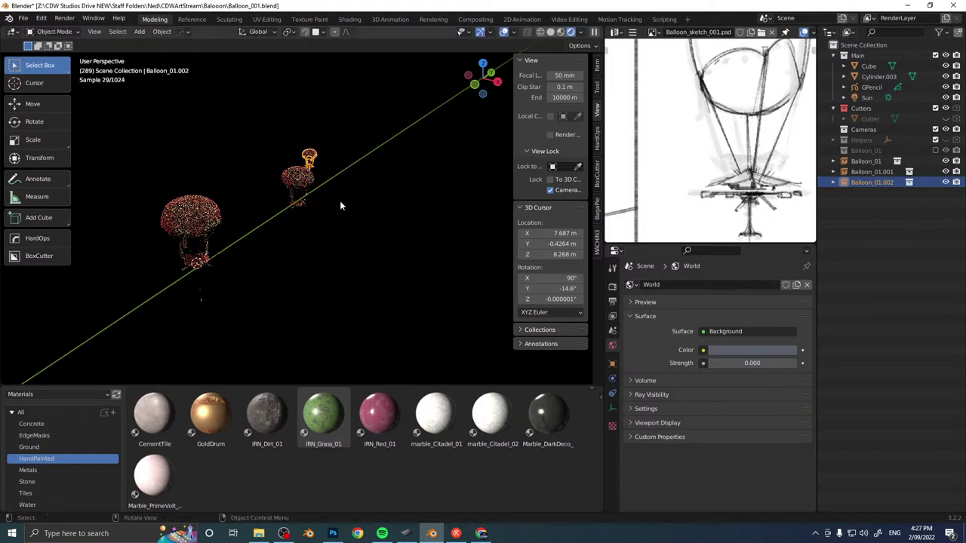
{"action": "key", "text": "shift+d"}
{"action": "key", "text": "shift+z"}
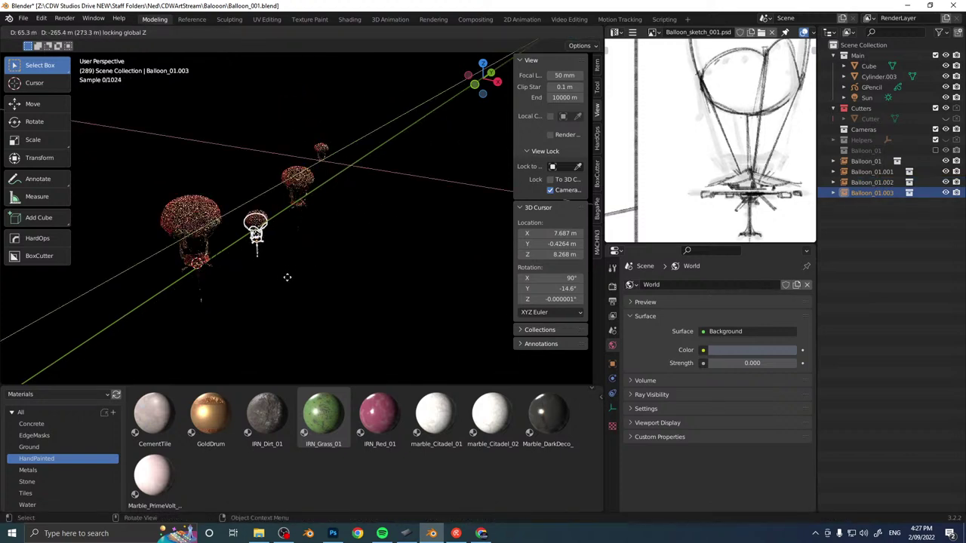
{"action": "left_click", "coordinate": [288, 274]}
{"action": "key", "text": "shift+a"}
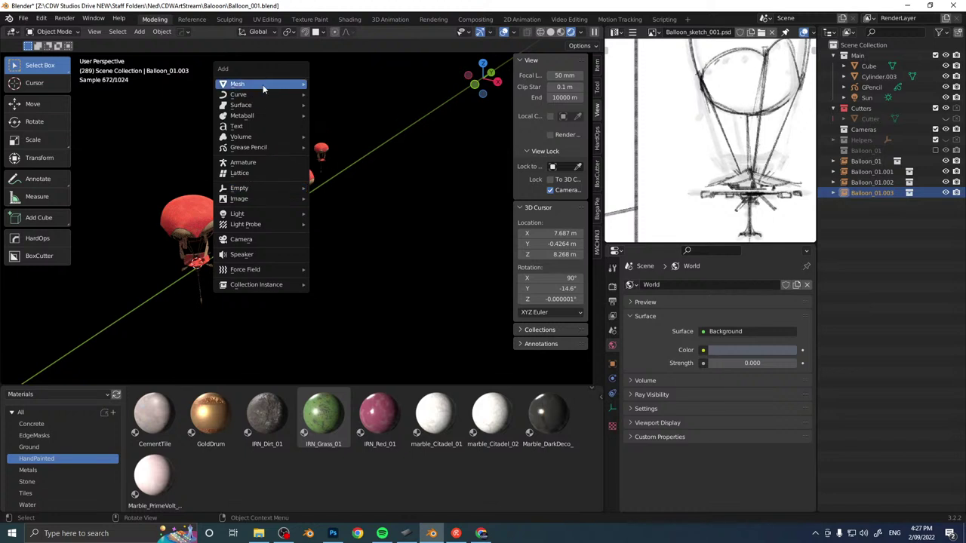
{"action": "mouse_move", "coordinate": [263, 86]}
{"action": "left_click", "coordinate": [344, 96]}
{"action": "key", "text": "ctrl+z"}
Add a cube at the 3D cursor and scale it up until it surrounds the balloon instances.
{"action": "key", "text": "shift+a"}
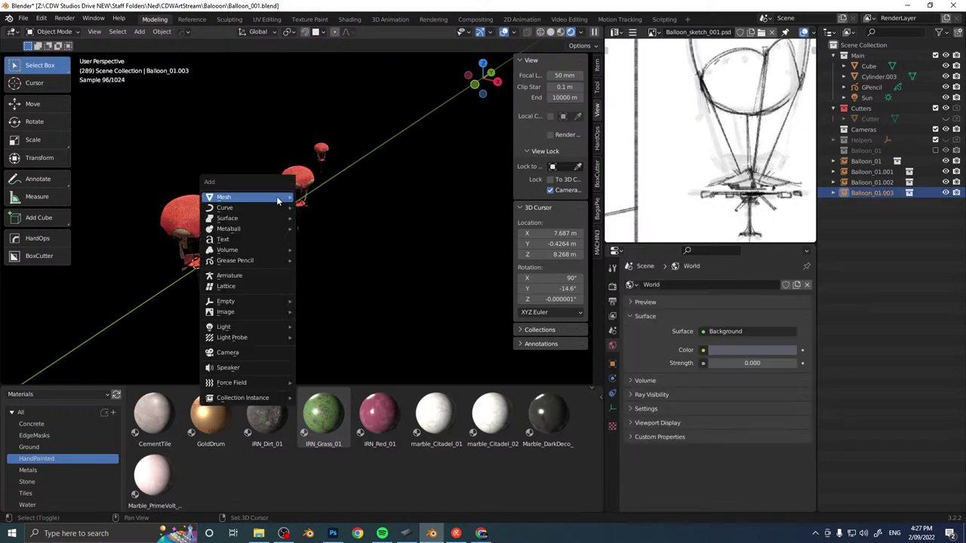
{"action": "mouse_move", "coordinate": [277, 198]}
{"action": "left_click", "coordinate": [357, 209]}
{"action": "key", "text": "s"}
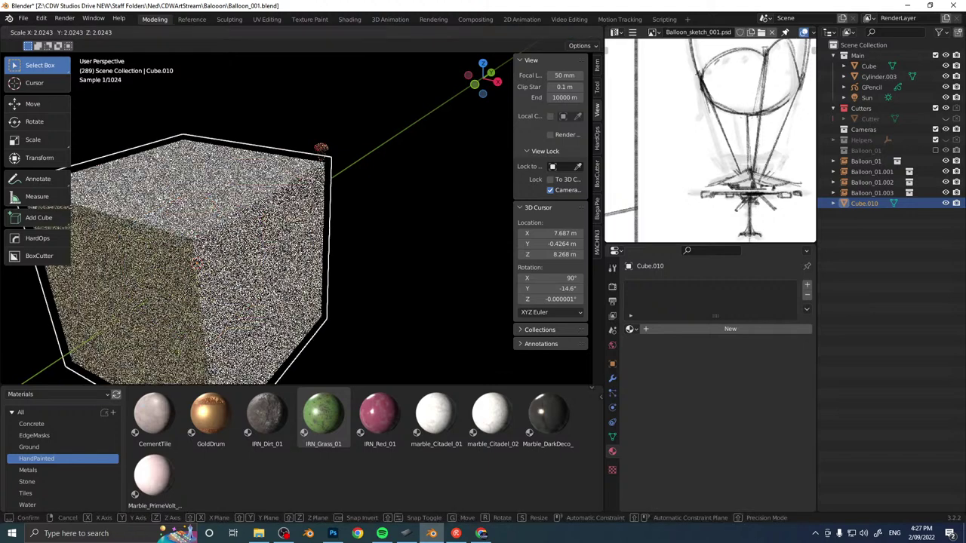
{"action": "left_click", "coordinate": [288, 25]}
In the Shading workspace, give the large cube a new material named fog and rename the object fog.
{"action": "left_click", "coordinate": [347, 20]}
{"action": "key", "text": "KP_Decimal"}
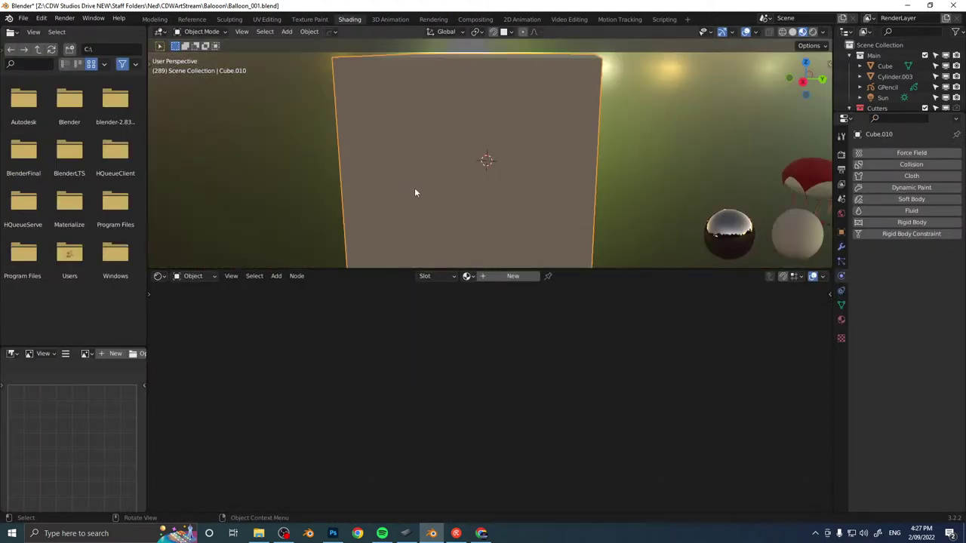
{"action": "scroll", "coordinate": [440, 188], "scroll_direction": "down", "scroll_amount": 5}
{"action": "double_click", "coordinate": [506, 276]}
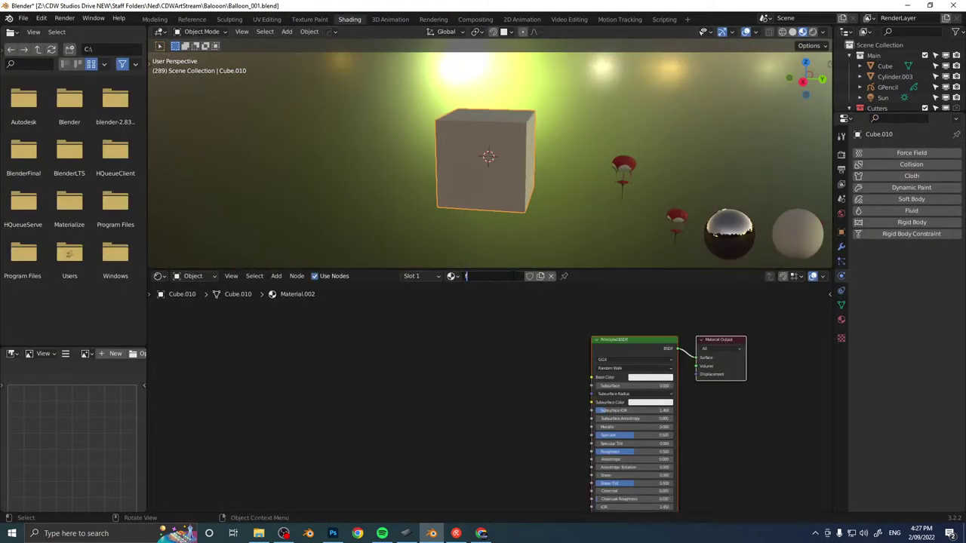
{"action": "key", "text": "F2"}
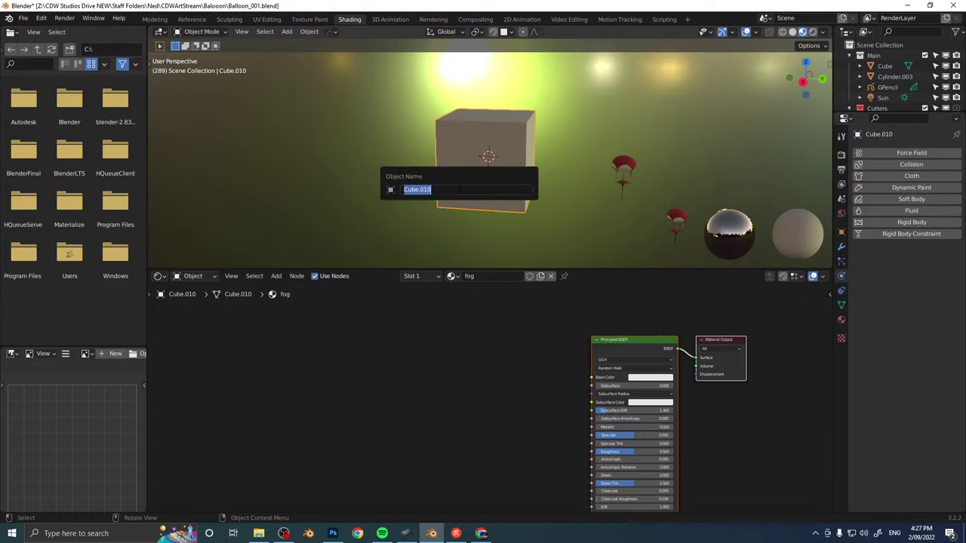
{"action": "type", "text": "fog"}
{"action": "key", "text": "Return"}
Replace the fog material's Principled BSDF with a Volume Scatter node connected to the Material Output's Volume input.
{"action": "key", "text": "Delete"}
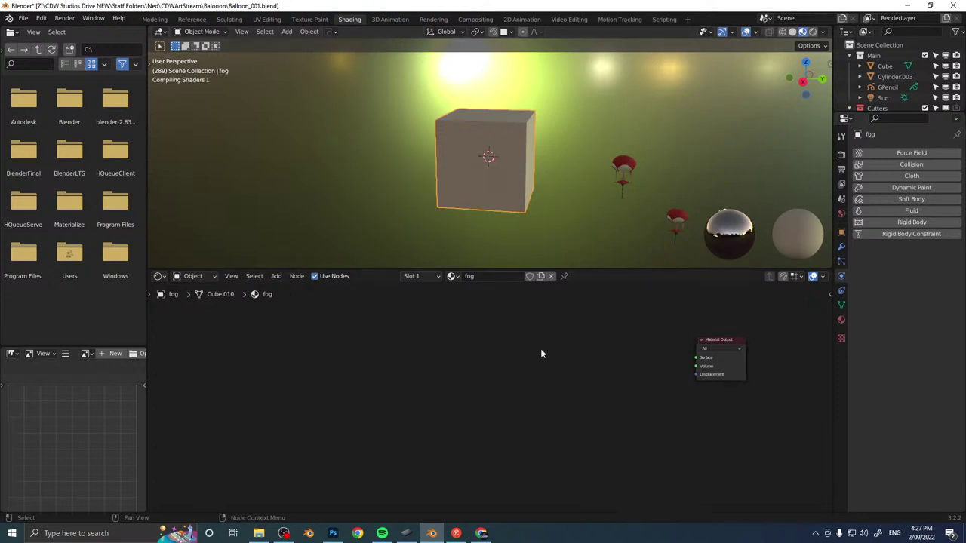
{"action": "key", "text": "shift+a"}
{"action": "type", "text": "dc"}
{"action": "key", "text": "BackSpace"}
{"action": "key", "text": "BackSpace"}
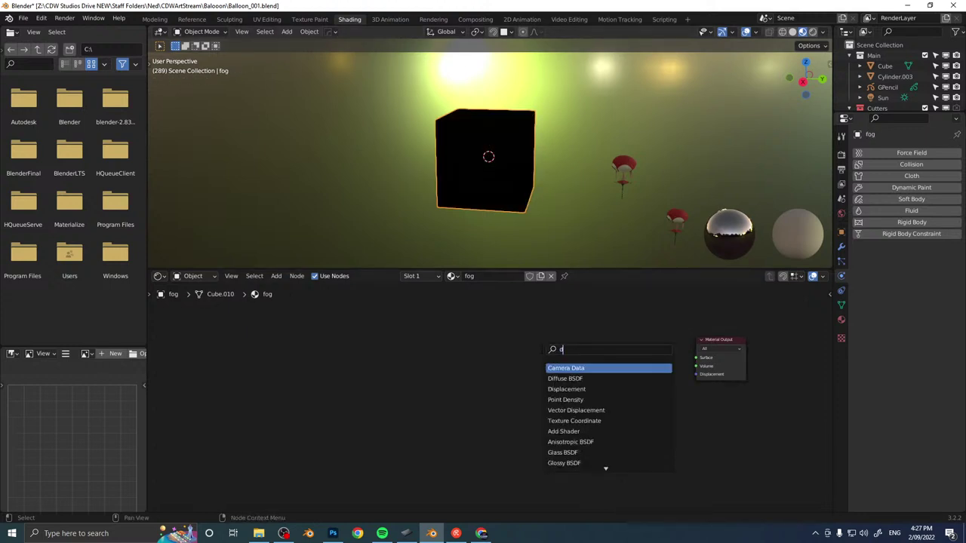
{"action": "type", "text": "sca"}
{"action": "key", "text": "Down"}
{"action": "key", "text": "Up"}
{"action": "key", "text": "Return"}
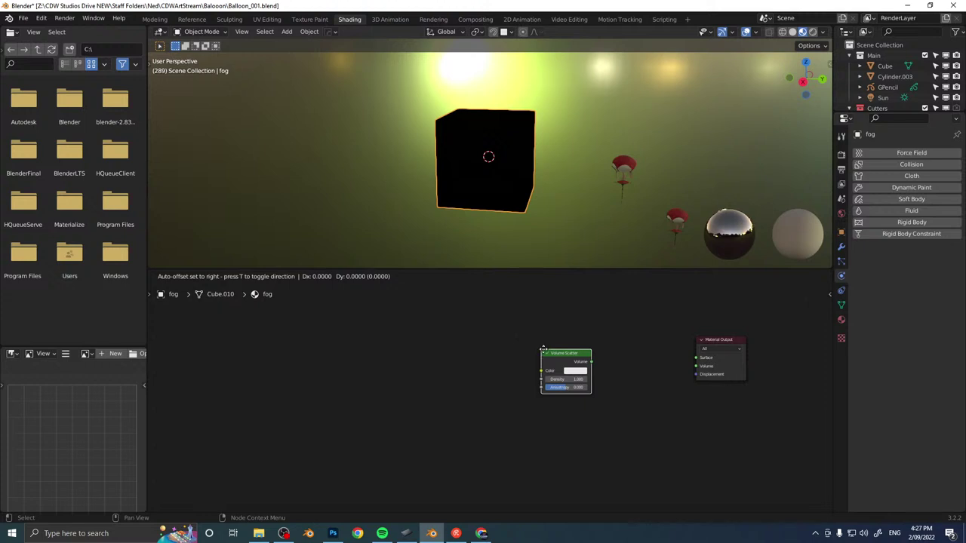
{"action": "left_click", "coordinate": [657, 363]}
{"action": "left_click_drag", "start_coordinate": [660, 364], "coordinate": [696, 366]}
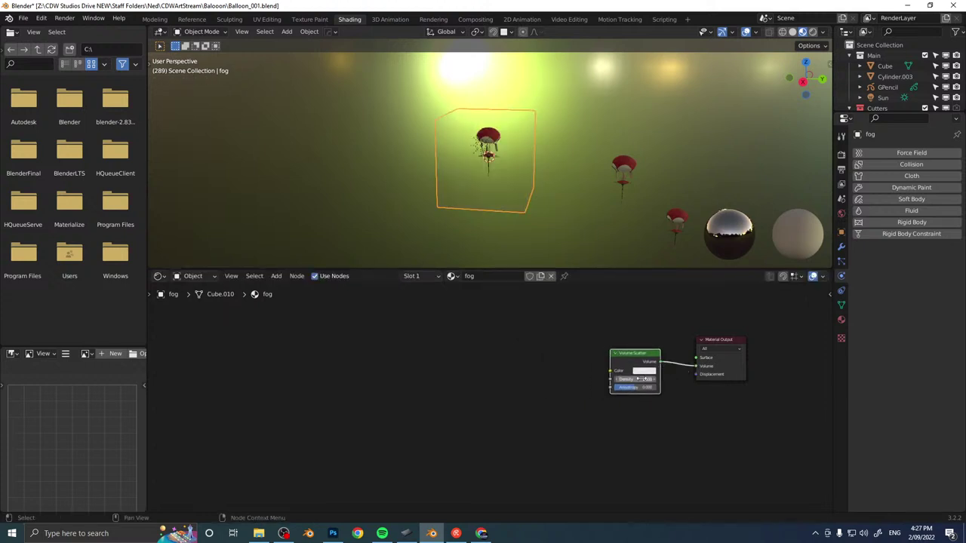
Return to the Modeling workspace and set the fog material's Volume Scatter density to 0.01.
{"action": "key", "text": "Return"}
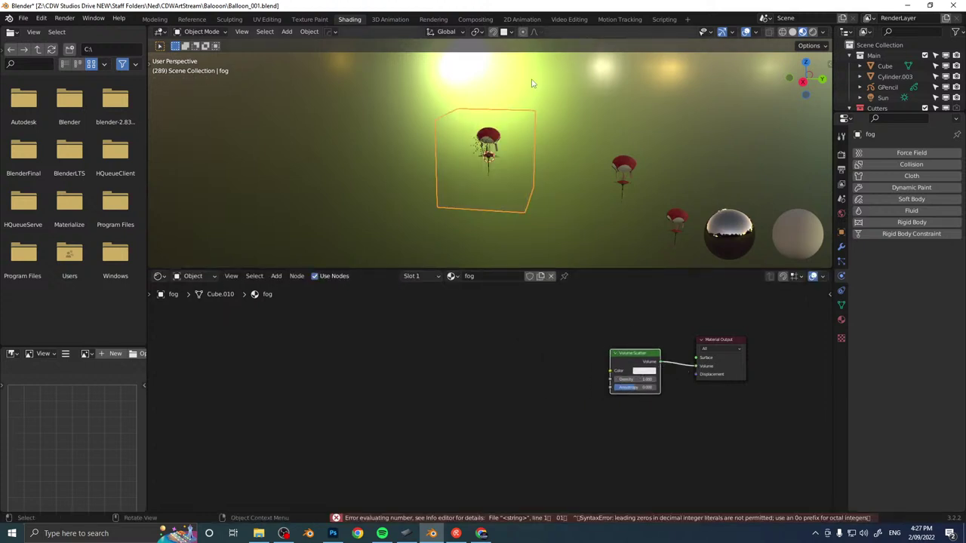
{"action": "scroll", "coordinate": [467, 152], "scroll_direction": "up", "scroll_amount": 8}
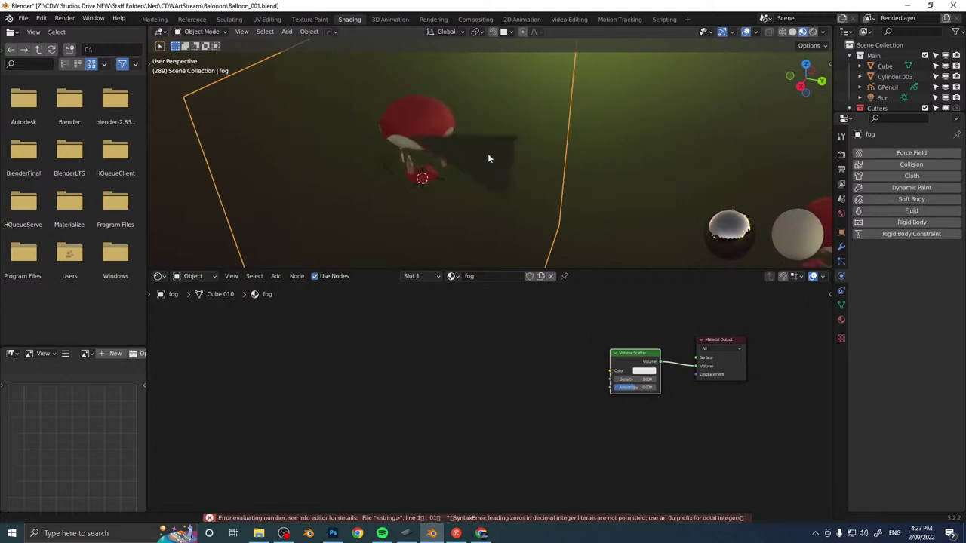
{"action": "middle_click_drag", "start_coordinate": [493, 185], "coordinate": [489, 167]}
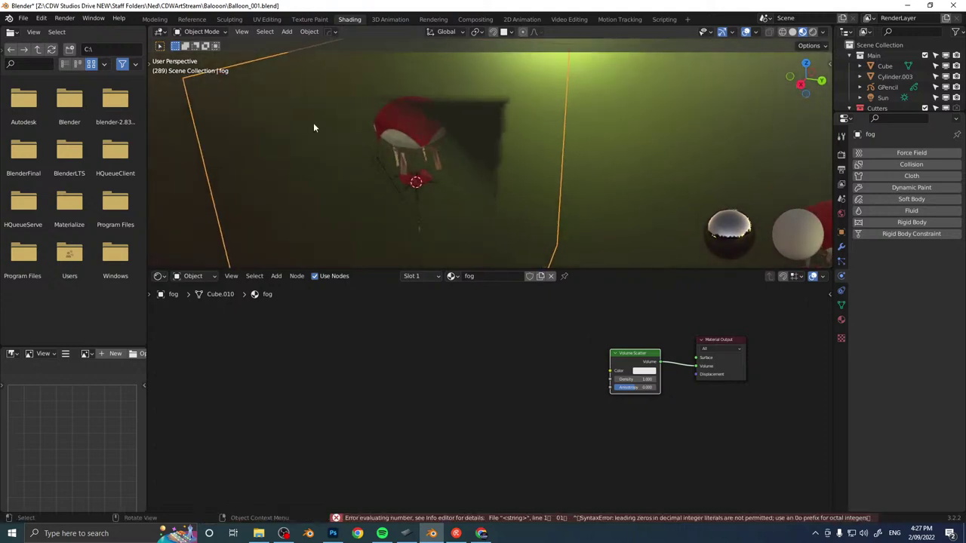
{"action": "left_click", "coordinate": [154, 19]}
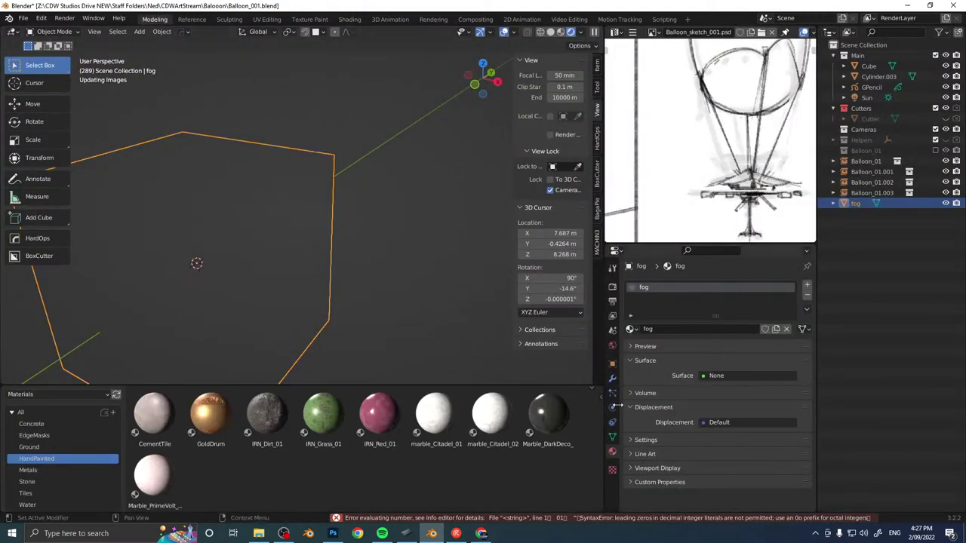
{"action": "left_click", "coordinate": [644, 393]}
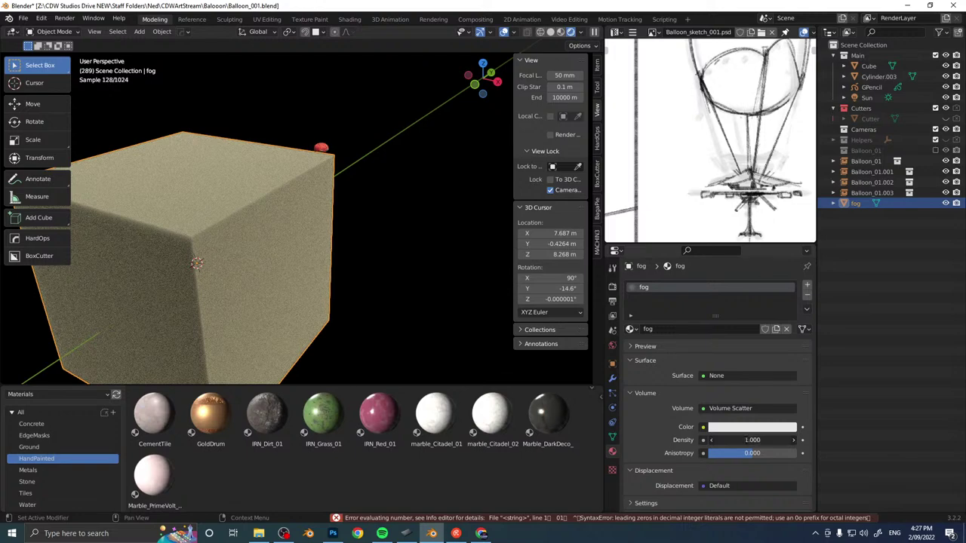
{"action": "type", "text": ".01"}
{"action": "key", "text": "Return"}
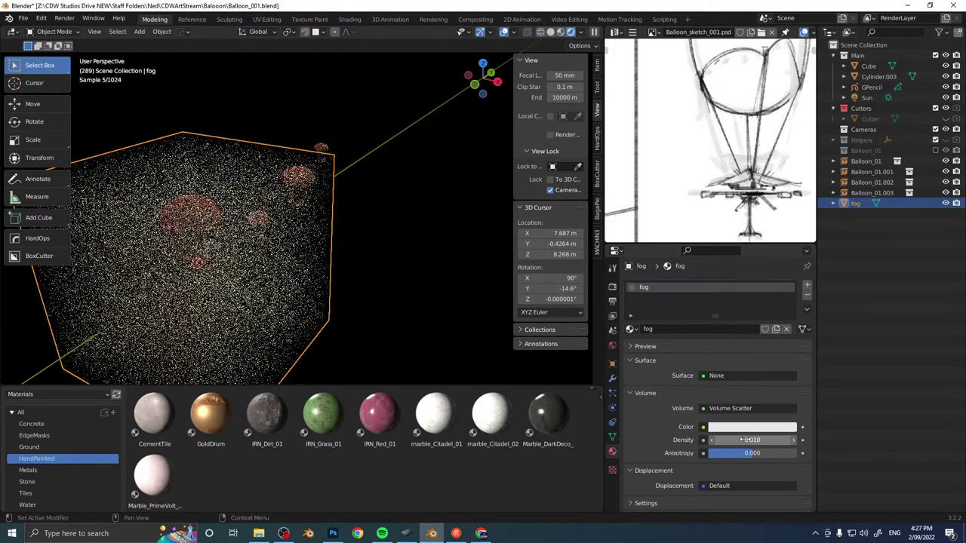
Change the fog's Volume Scatter color to a muted grey-blue.
{"action": "left_click", "coordinate": [752, 428]}
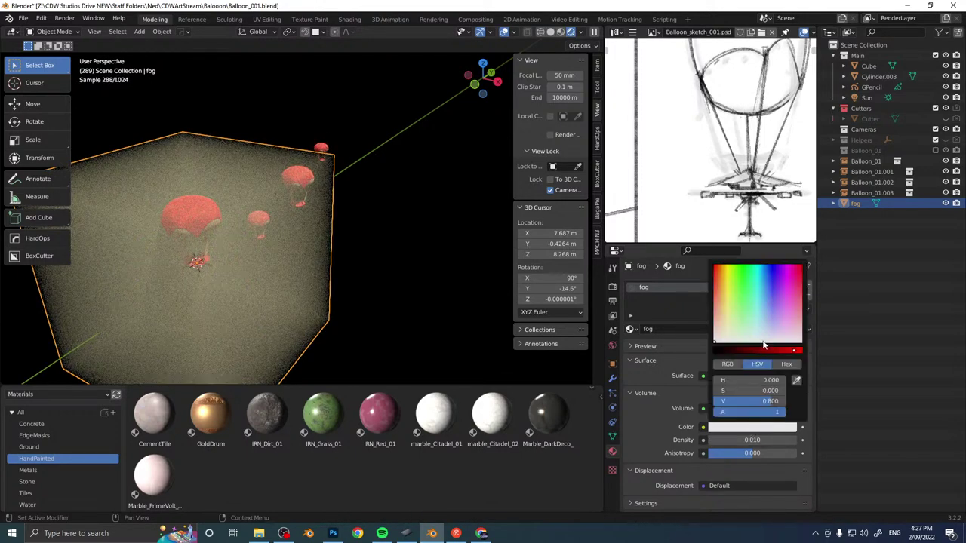
{"action": "left_click_drag", "start_coordinate": [764, 346], "coordinate": [764, 329]}
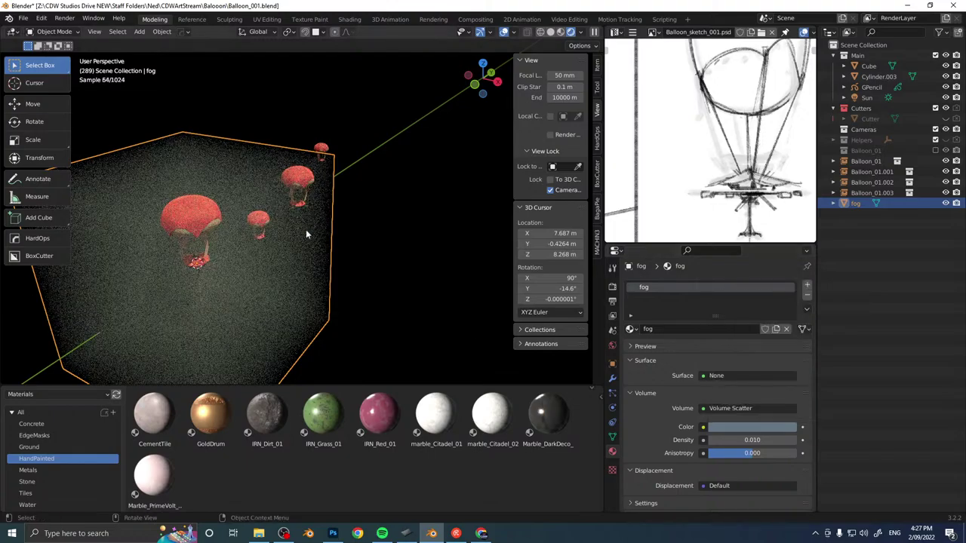
{"action": "middle_click_drag", "start_coordinate": [306, 230], "coordinate": [312, 209]}
{"action": "scroll", "coordinate": [312, 208], "scroll_direction": "up", "scroll_amount": 8}
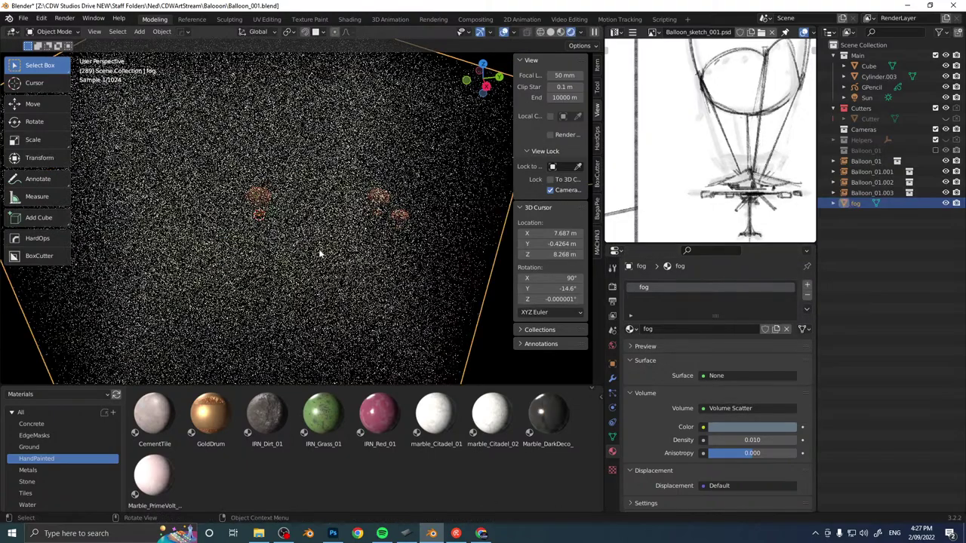
{"action": "scroll", "coordinate": [351, 249], "scroll_direction": "down", "scroll_amount": 3}
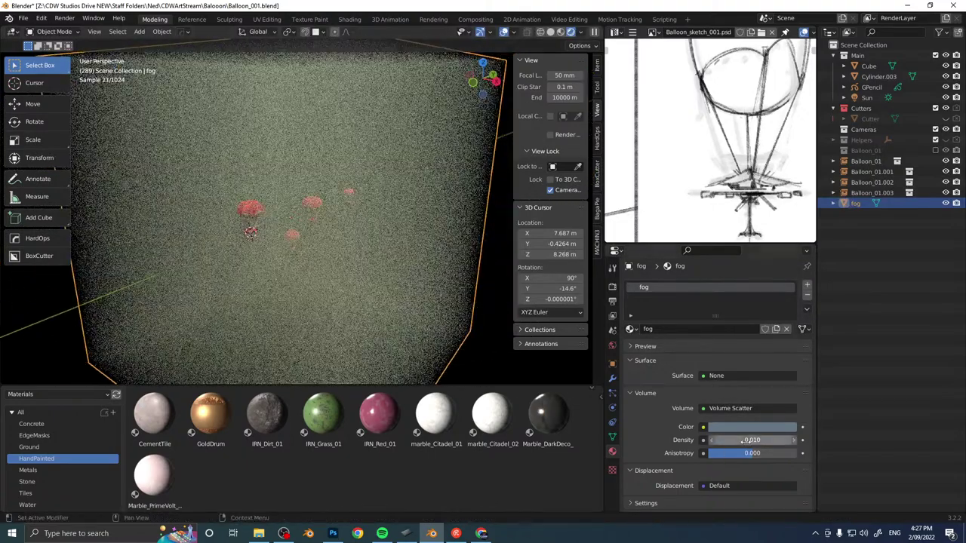
Set the fog's Volume Scatter density to 0.001.
{"action": "left_click", "coordinate": [747, 440]}
{"action": "type", "text": "0.0"}
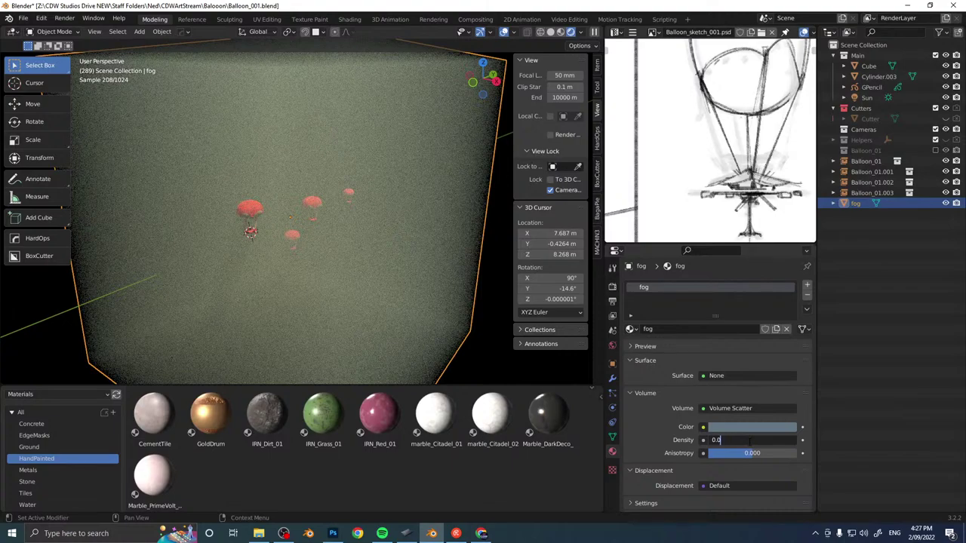
{"action": "type", "text": "01"}
{"action": "key", "text": "Return"}
{"action": "scroll", "coordinate": [277, 280], "scroll_direction": "up", "scroll_amount": 6}
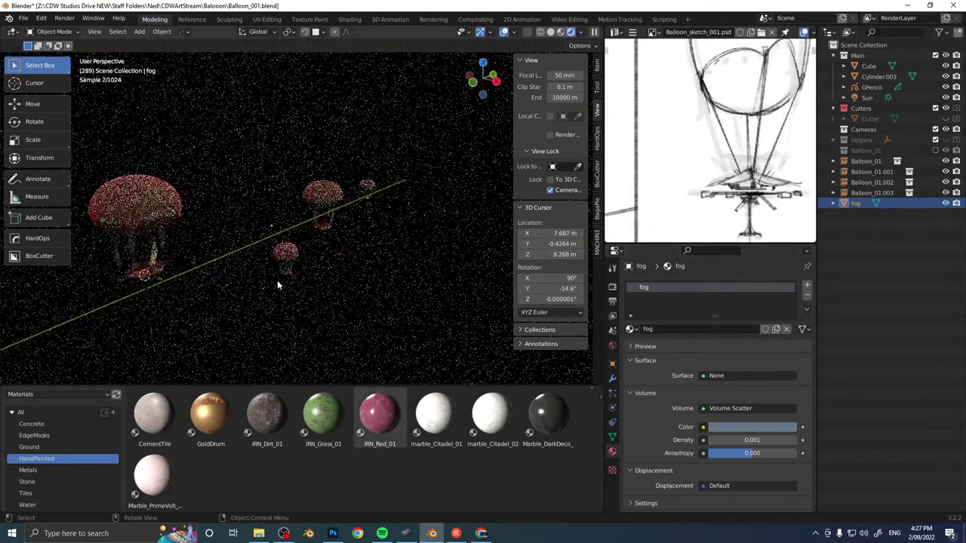
Turn off Scene World for the rendered viewport and light it with the warm interior HDRI.
{"action": "left_click", "coordinate": [583, 32]}
{"action": "left_click", "coordinate": [542, 96]}
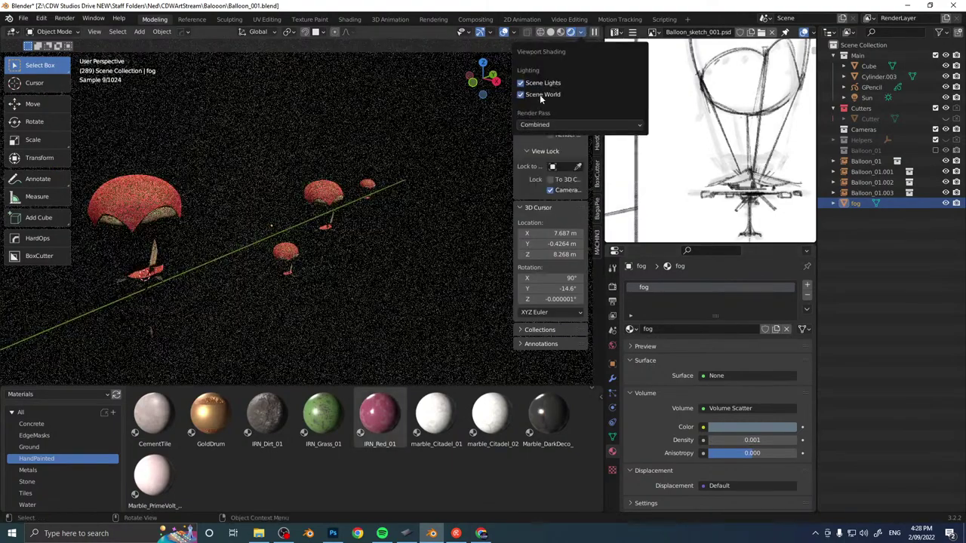
{"action": "left_click", "coordinate": [542, 96]}
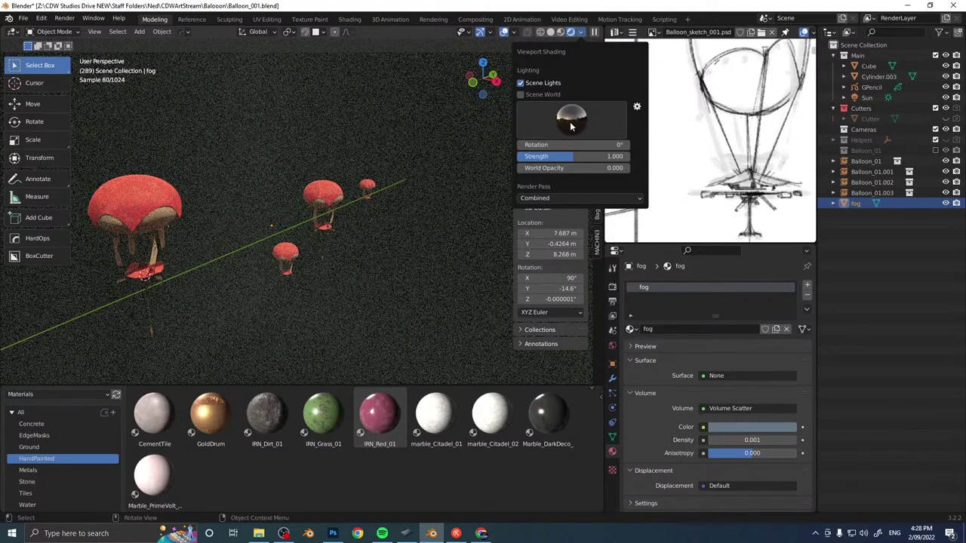
{"action": "left_click", "coordinate": [571, 121]}
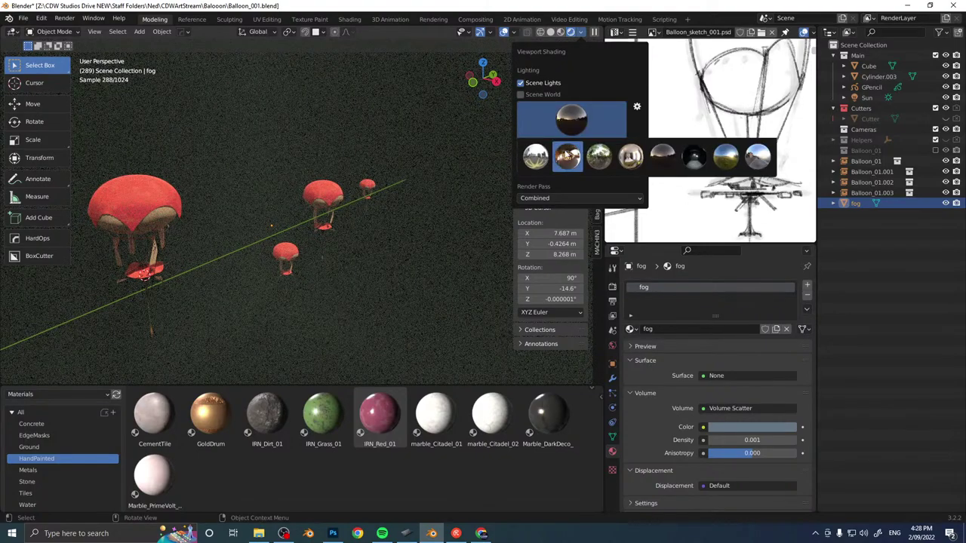
{"action": "left_click", "coordinate": [567, 156]}
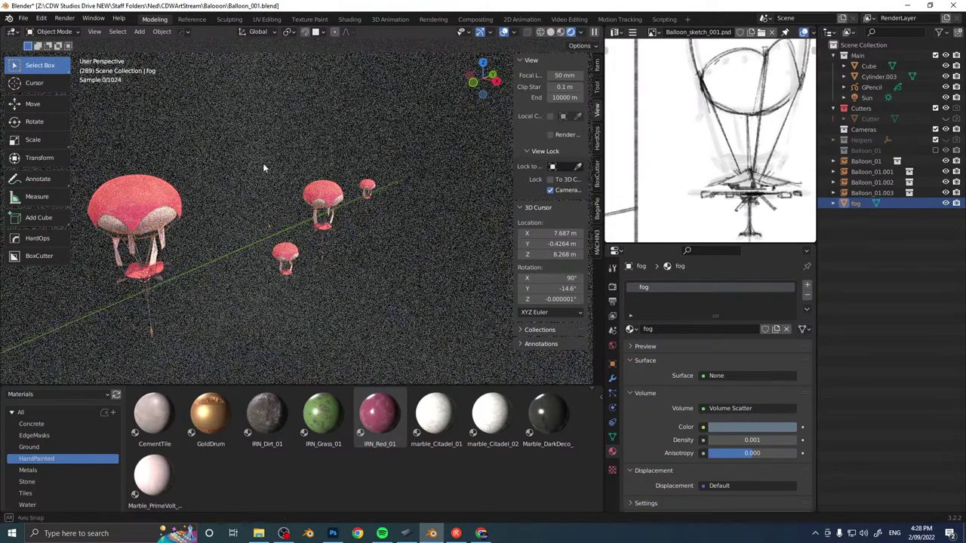
Darken the fog's Volume Scatter color to a near-black blue.
{"action": "middle_click_drag", "start_coordinate": [264, 165], "coordinate": [303, 156]}
{"action": "middle_click_drag", "start_coordinate": [204, 180], "coordinate": [298, 98], "text": "shift"}
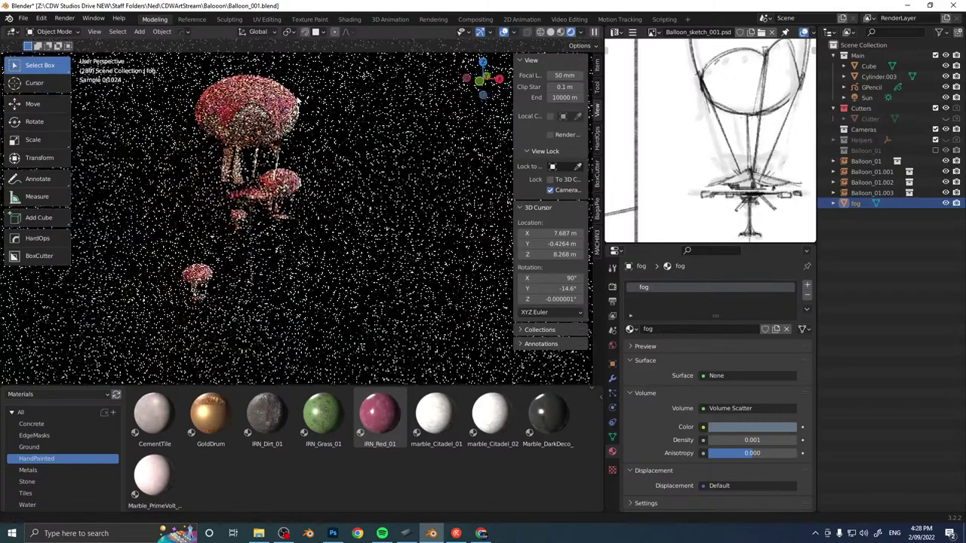
{"action": "left_click", "coordinate": [751, 427]}
{"action": "left_click_drag", "start_coordinate": [764, 351], "coordinate": [730, 355]}
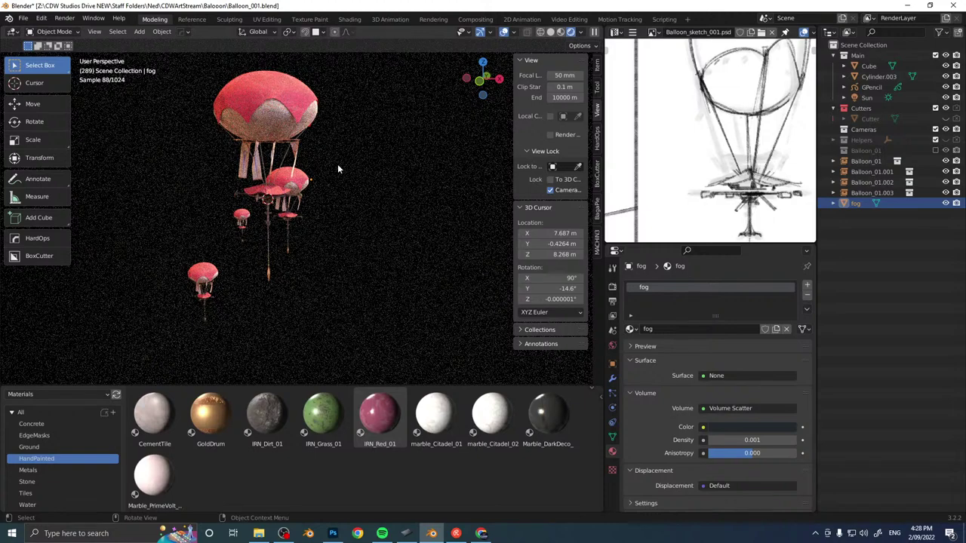
{"action": "middle_click_drag", "start_coordinate": [337, 169], "coordinate": [328, 189]}
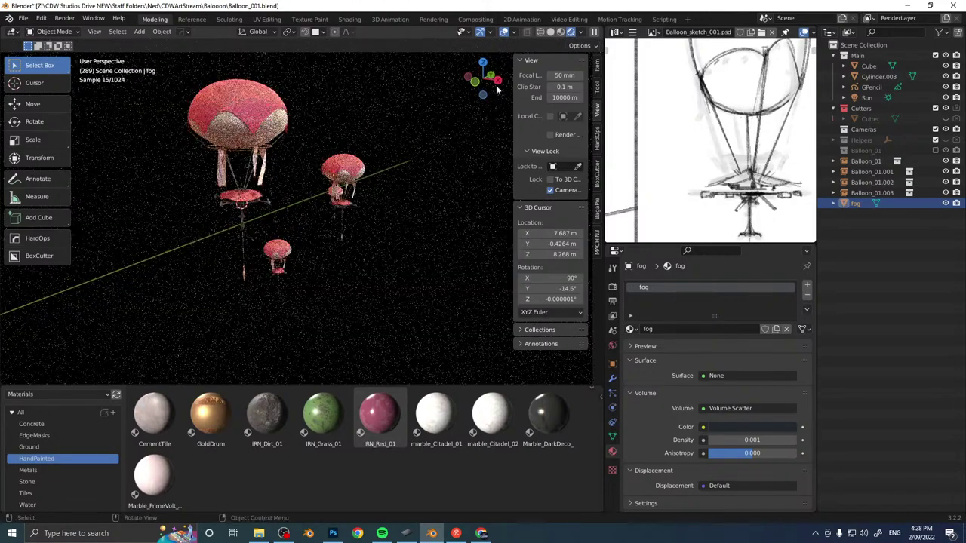
Raise the viewport's World Opacity to show the environment, and switch the HDRI to the grassy field.
{"action": "left_click", "coordinate": [582, 33]}
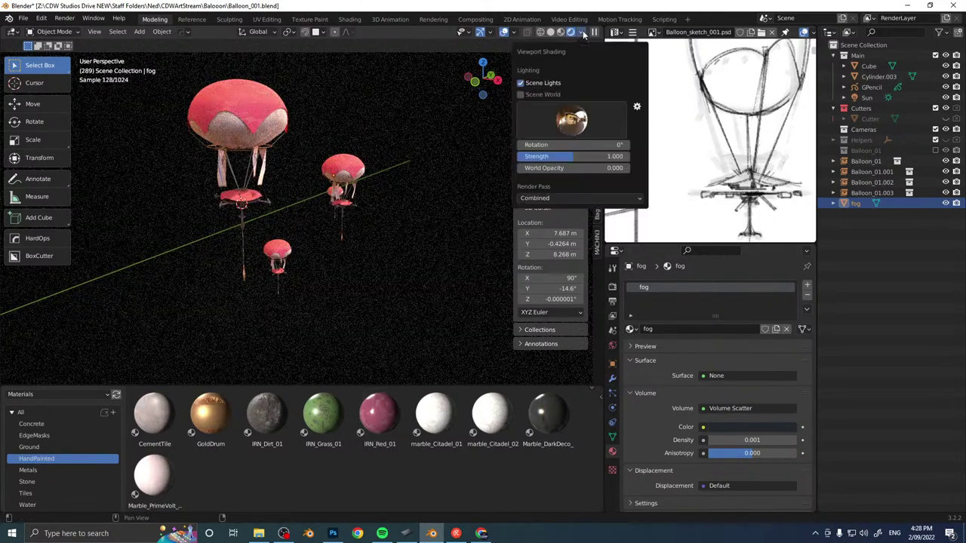
{"action": "left_click_drag", "start_coordinate": [554, 168], "coordinate": [615, 170]}
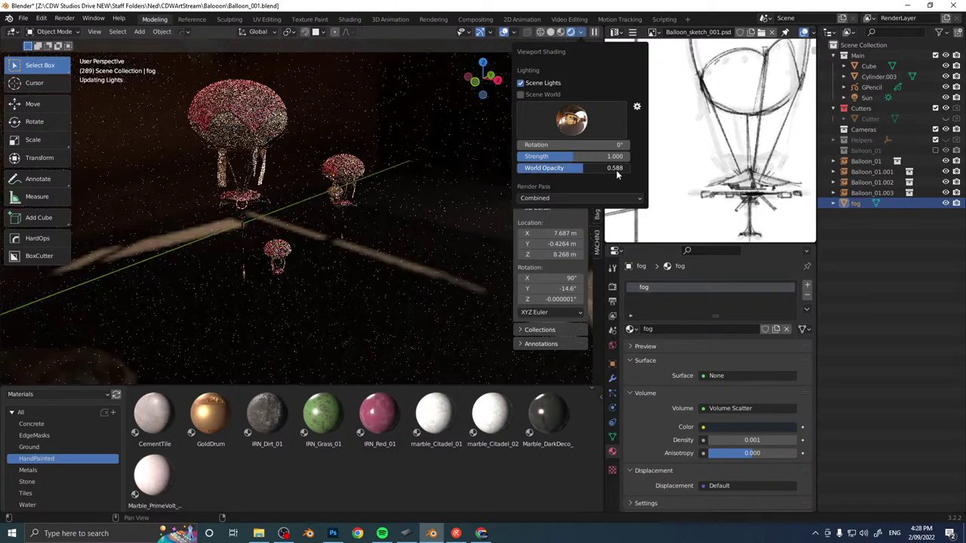
{"action": "left_click", "coordinate": [571, 121]}
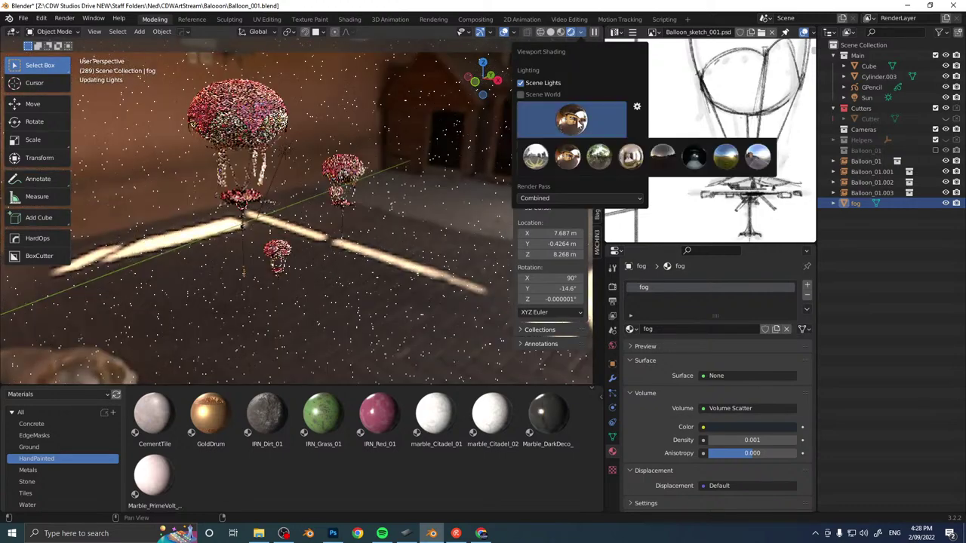
{"action": "left_click", "coordinate": [726, 156]}
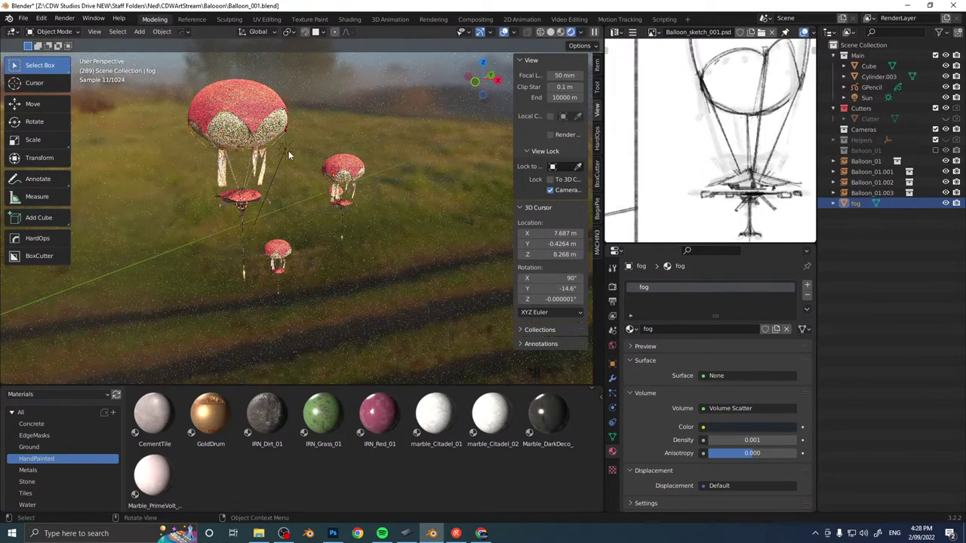
{"action": "middle_click_drag", "start_coordinate": [333, 153], "coordinate": [301, 155]}
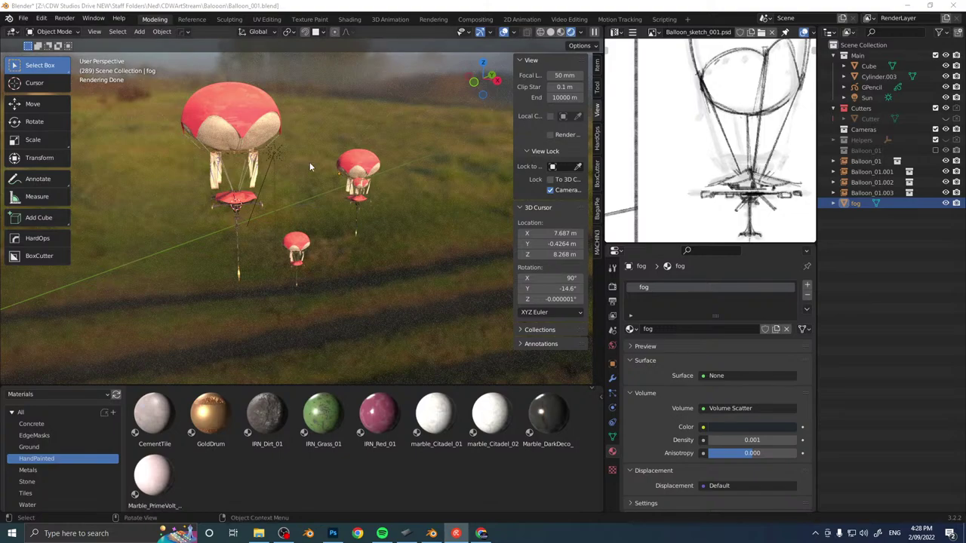
{"action": "middle_click_drag", "start_coordinate": [296, 134], "coordinate": [323, 128]}
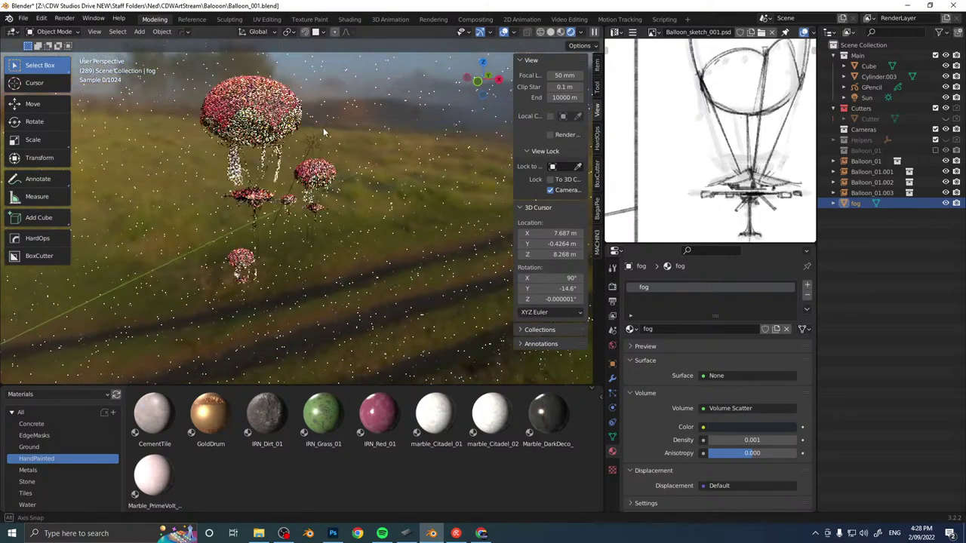
{"action": "middle_click_drag", "start_coordinate": [350, 169], "coordinate": [322, 153]}
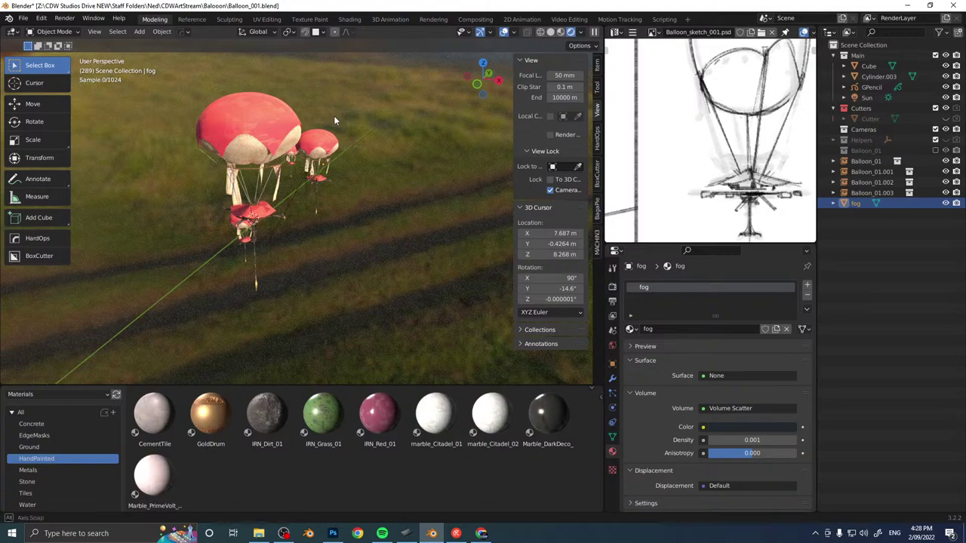
Widen the reference image area and frame the full landscape and balloon sketch.
{"action": "middle_click_drag", "start_coordinate": [334, 116], "coordinate": [333, 116]}
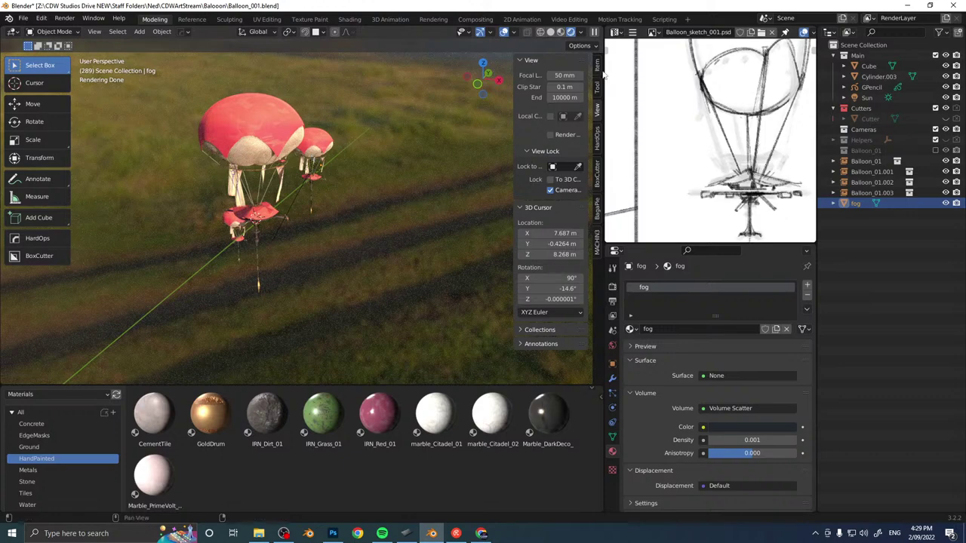
{"action": "scroll", "coordinate": [664, 113], "scroll_direction": "down", "scroll_amount": 4}
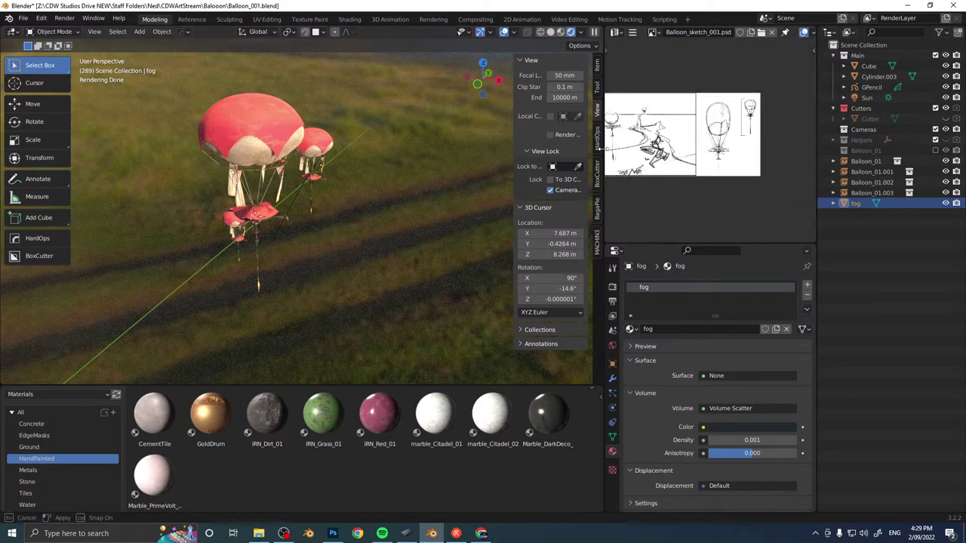
{"action": "left_click_drag", "start_coordinate": [602, 148], "coordinate": [434, 149]}
{"action": "middle_click_drag", "start_coordinate": [528, 148], "coordinate": [595, 146]}
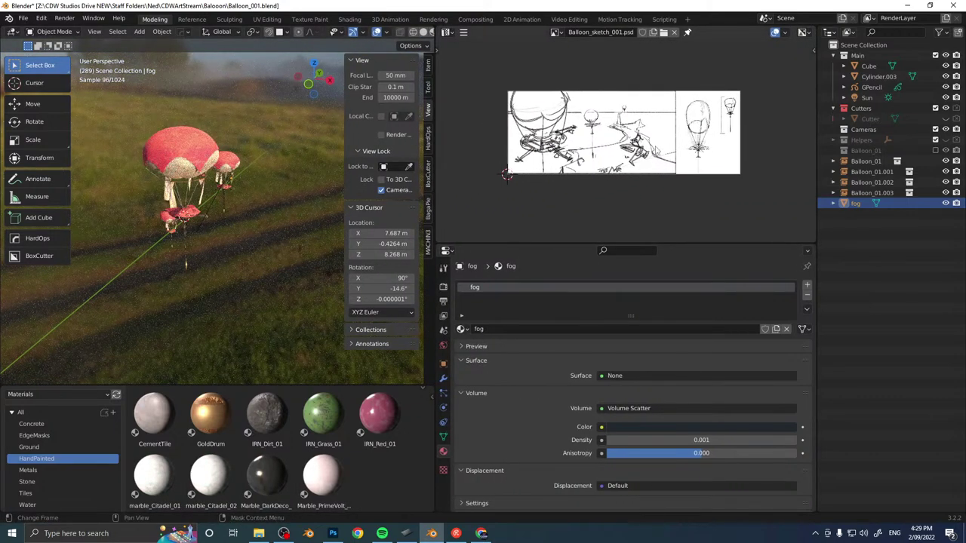
{"action": "scroll", "coordinate": [624, 145], "scroll_direction": "up", "scroll_amount": 2}
{"action": "middle_click_drag", "start_coordinate": [686, 154], "coordinate": [710, 164]}
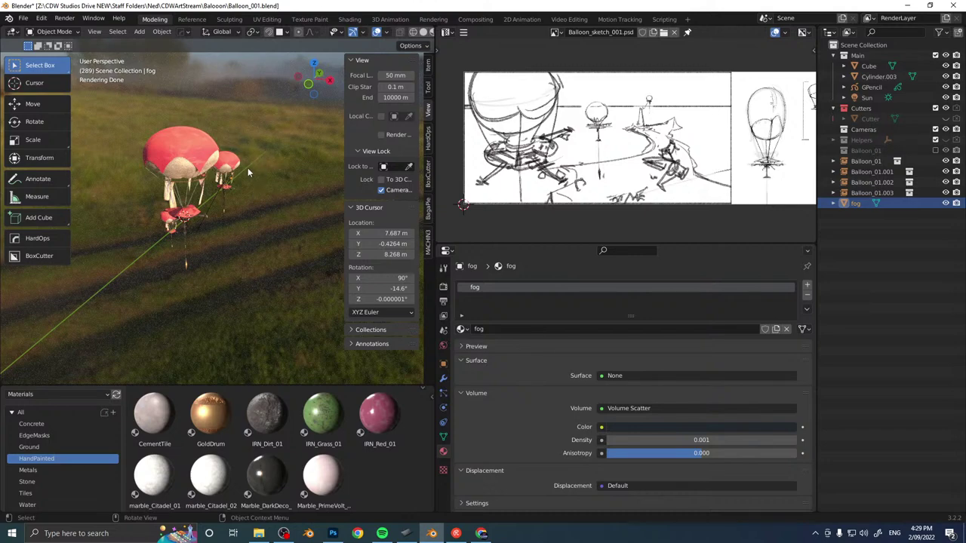
Hide the four balloon collection instances and re-enable the original Balloon_01 collection for editing.
{"action": "mouse_move", "coordinate": [243, 205]}
{"action": "middle_mouse_down"}
{"action": "mouse_move", "coordinate": [158, 206]}
{"action": "mouse_move", "coordinate": [251, 207]}
{"action": "mouse_move", "coordinate": [239, 189]}
{"action": "mouse_move", "coordinate": [256, 170]}
{"action": "mouse_move", "coordinate": [250, 224]}
{"action": "mouse_move", "coordinate": [240, 220]}
{"action": "middle_mouse_up"}
{"action": "scroll", "coordinate": [239, 214], "scroll_direction": "up", "scroll_amount": 8}
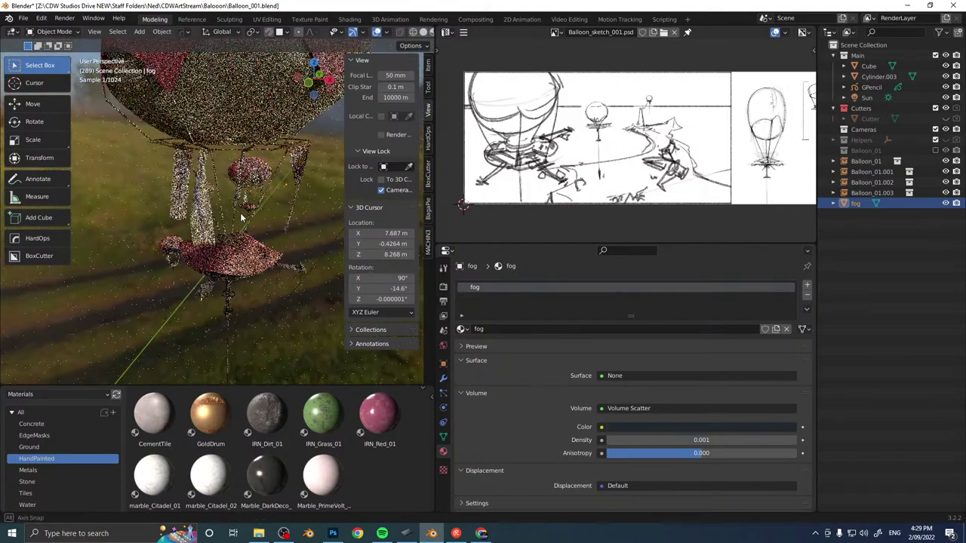
{"action": "middle_click_drag", "start_coordinate": [240, 172], "coordinate": [235, 130]}
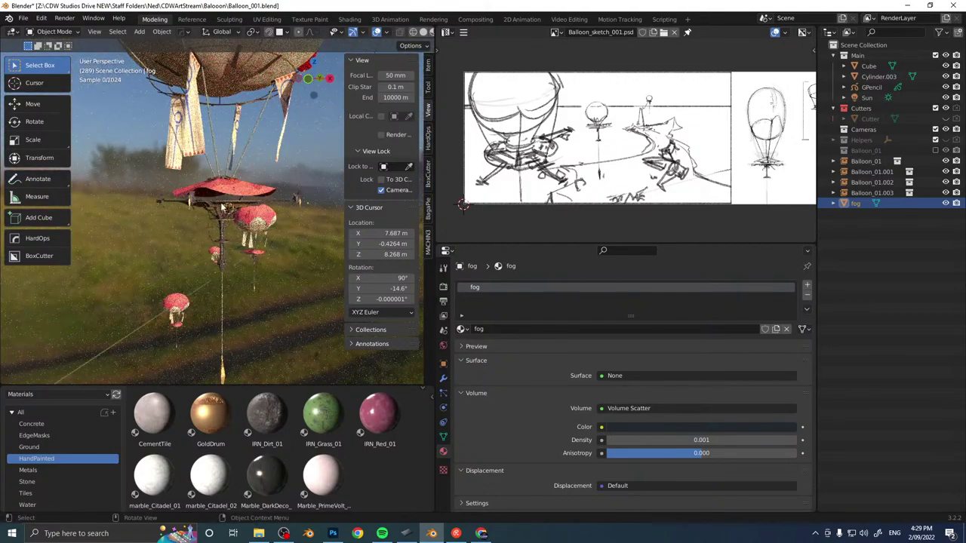
{"action": "scroll", "coordinate": [226, 235], "scroll_direction": "up", "scroll_amount": 5}
{"action": "scroll", "coordinate": [227, 236], "scroll_direction": "down", "scroll_amount": 8}
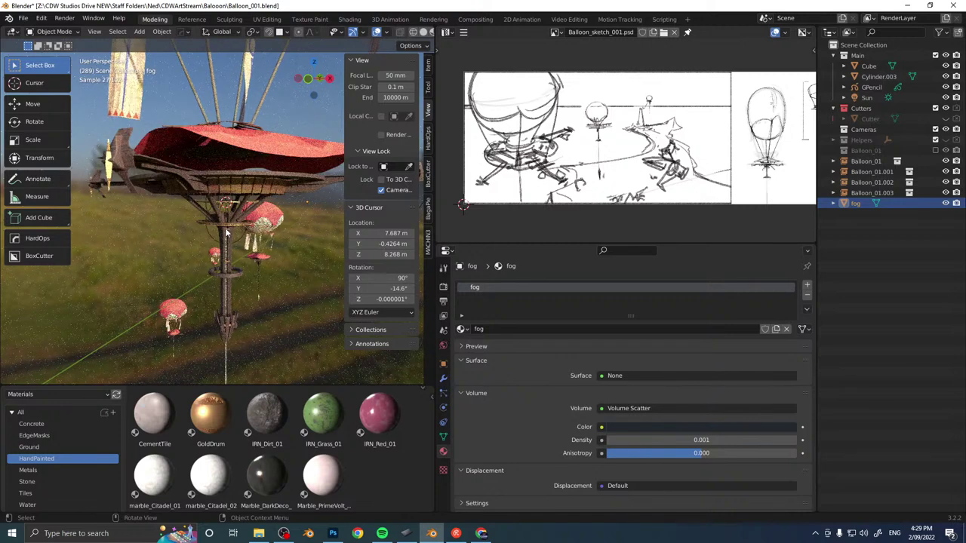
{"action": "left_click", "coordinate": [225, 317]}
{"action": "middle_click_drag", "start_coordinate": [226, 320], "coordinate": [256, 284]}
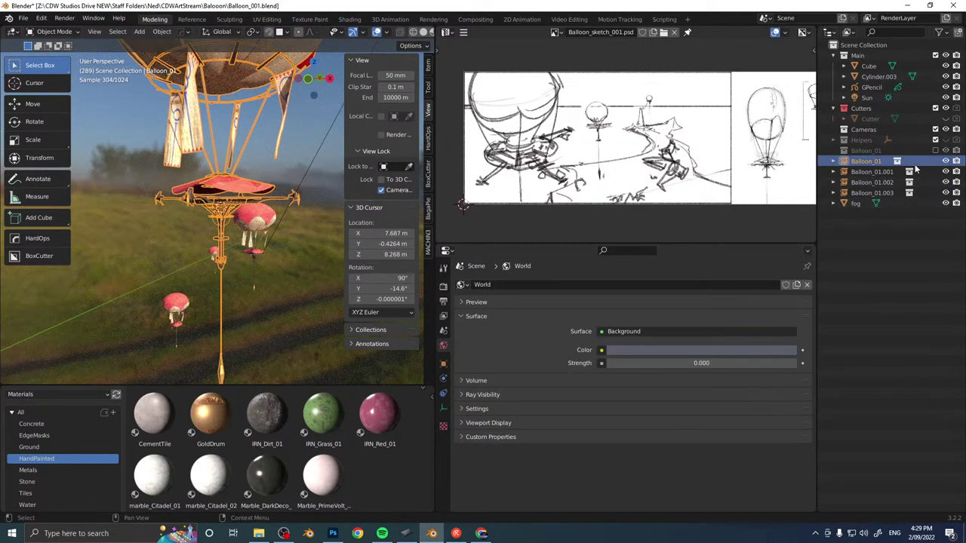
{"action": "left_click_drag", "start_coordinate": [946, 162], "coordinate": [946, 193]}
{"action": "left_click", "coordinate": [936, 150]}
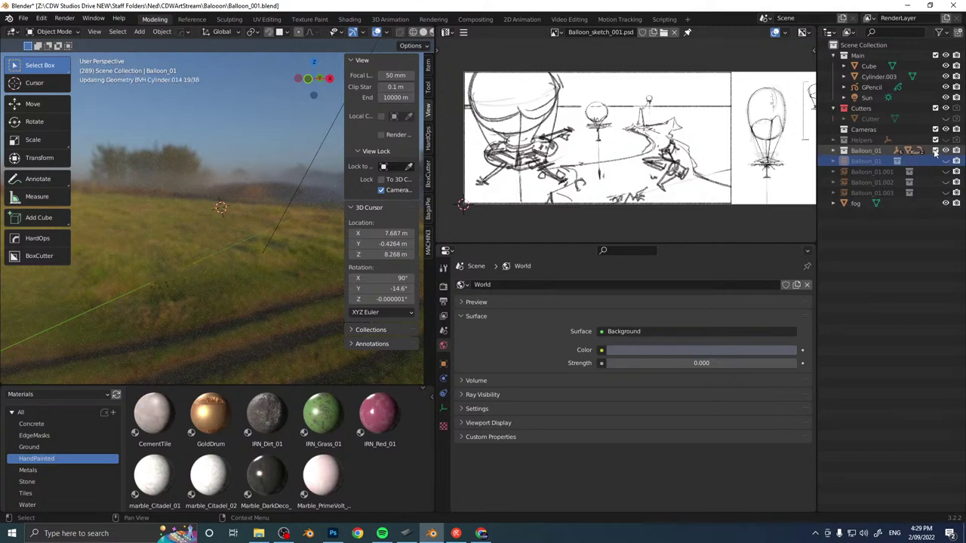
Duplicate the wooden bracket ring near the lower end of the mast and raise the copy about 33 m, above the envelope.
{"action": "scroll", "coordinate": [189, 273], "scroll_direction": "up", "scroll_amount": 5}
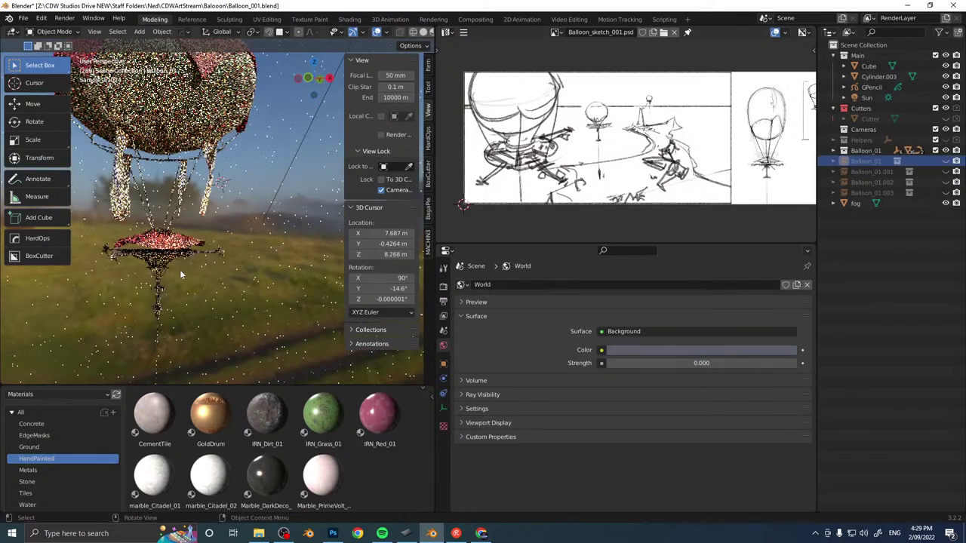
{"action": "middle_click_drag", "start_coordinate": [154, 284], "coordinate": [251, 241], "text": "shift"}
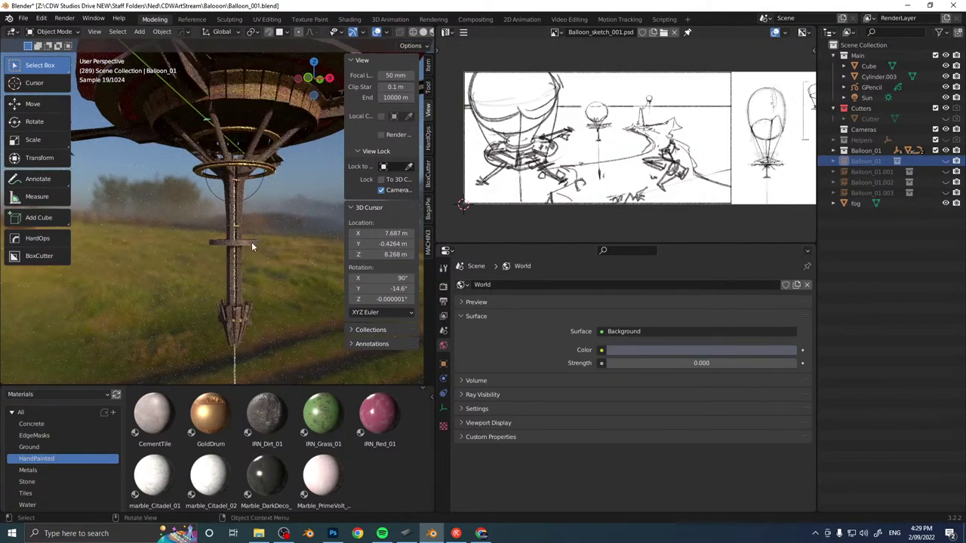
{"action": "left_click", "coordinate": [239, 314]}
{"action": "scroll", "coordinate": [268, 309], "scroll_direction": "down", "scroll_amount": 6}
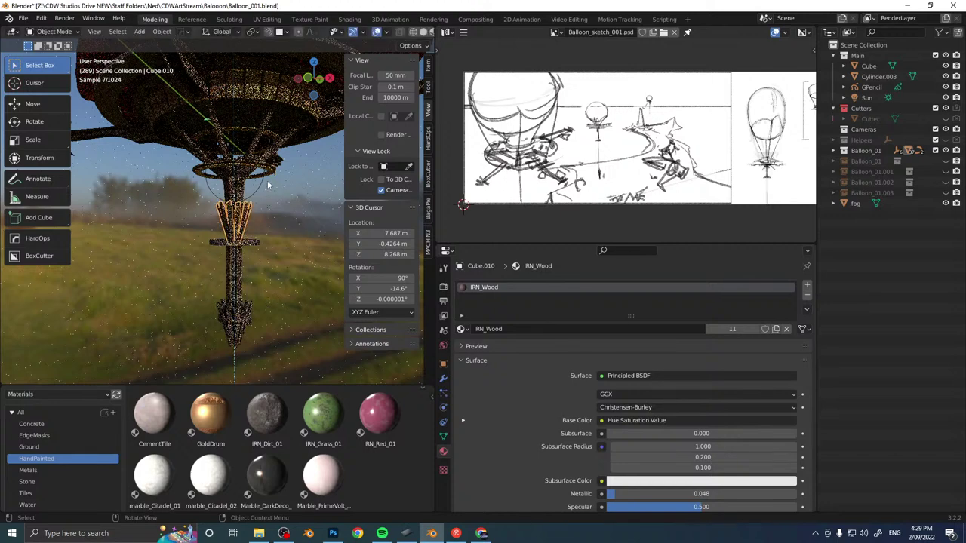
{"action": "key", "text": "g"}
{"action": "key", "text": "z"}
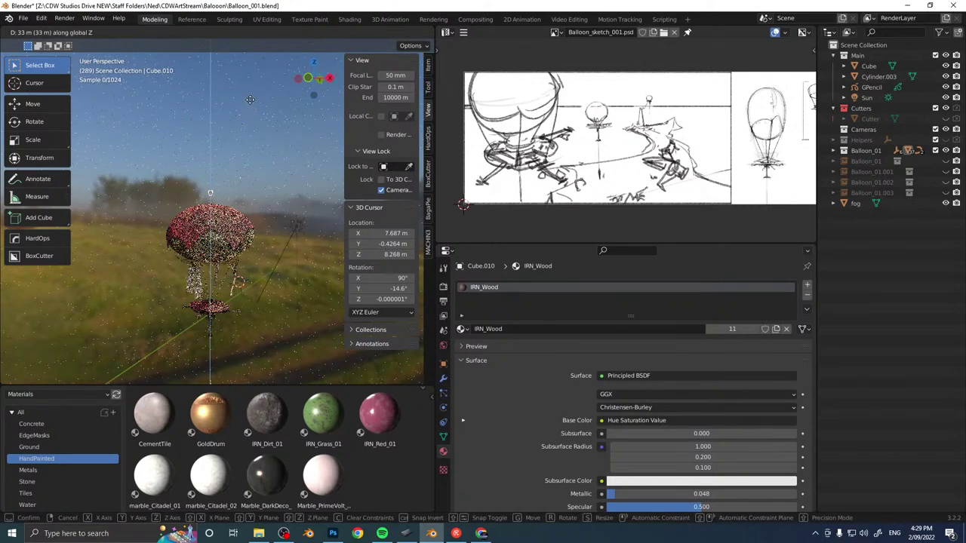
{"action": "left_click", "coordinate": [250, 100]}
Flatten the copied bracket ring along the Z axis above the balloon.
{"action": "key", "text": "s"}
{"action": "key", "text": "z"}
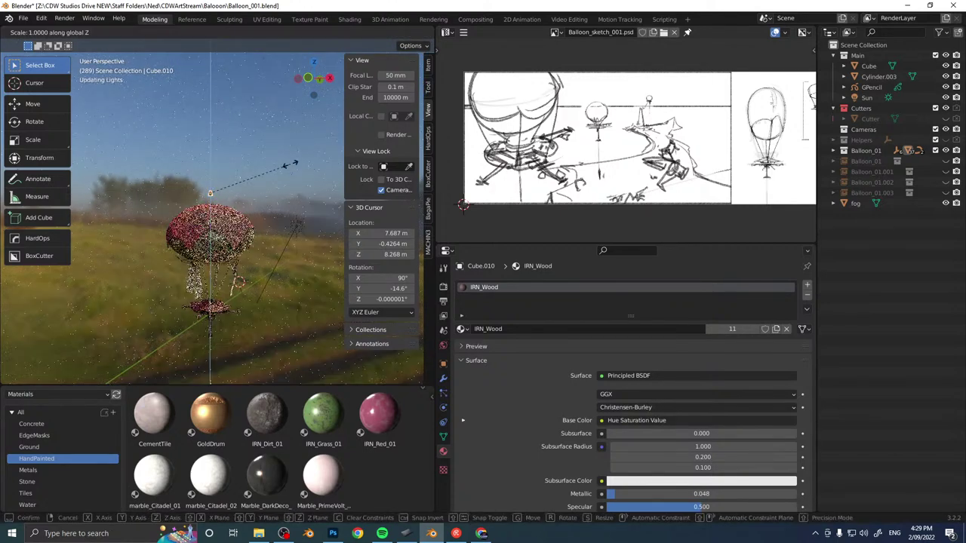
{"action": "left_click", "coordinate": [229, 175]}
{"action": "key", "text": "s"}
{"action": "key", "text": "z"}
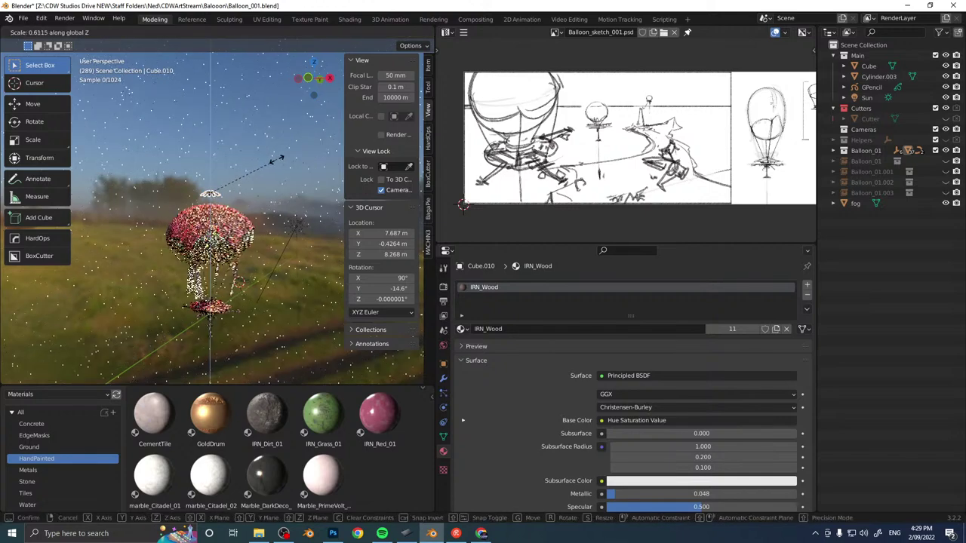
{"action": "left_click", "coordinate": [233, 178]}
Enlarge the flattened bracket ring and lower it onto the crown of the balloon envelope.
{"action": "scroll", "coordinate": [262, 179], "scroll_direction": "up", "scroll_amount": 5}
{"action": "key", "text": "s"}
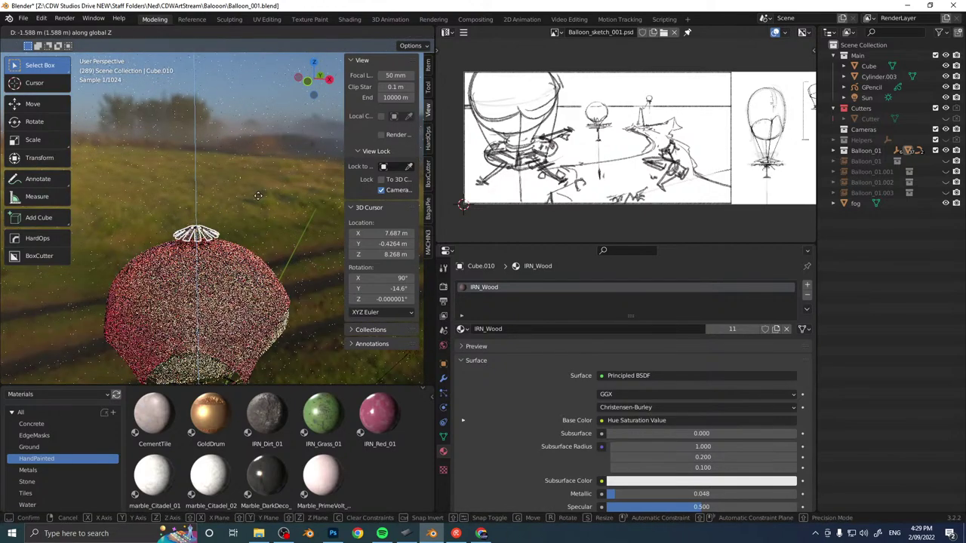
{"action": "middle_click_drag", "start_coordinate": [273, 193], "coordinate": [272, 183]}
{"action": "key", "text": "s"}
{"action": "key", "text": "z"}
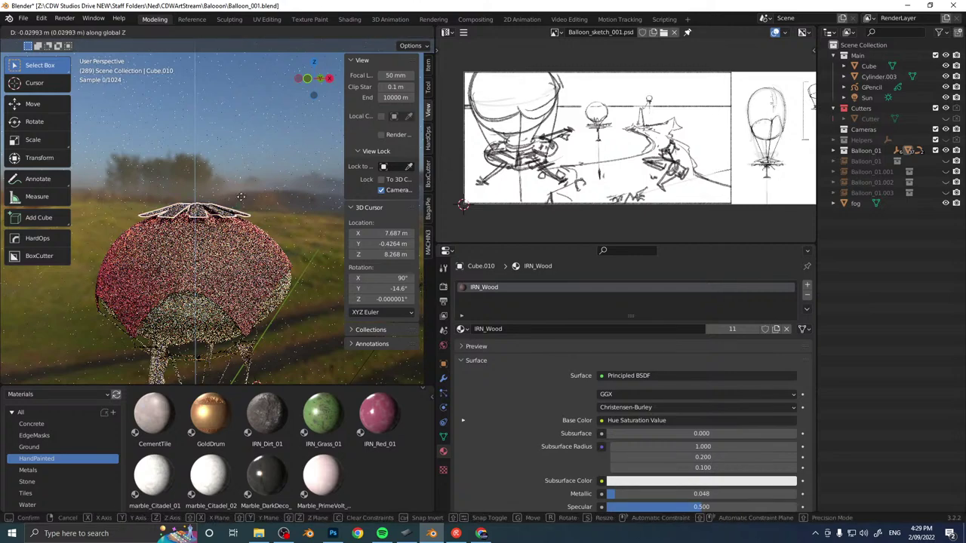
{"action": "key", "text": "Escape"}
{"action": "middle_click_drag", "start_coordinate": [241, 197], "coordinate": [249, 168]}
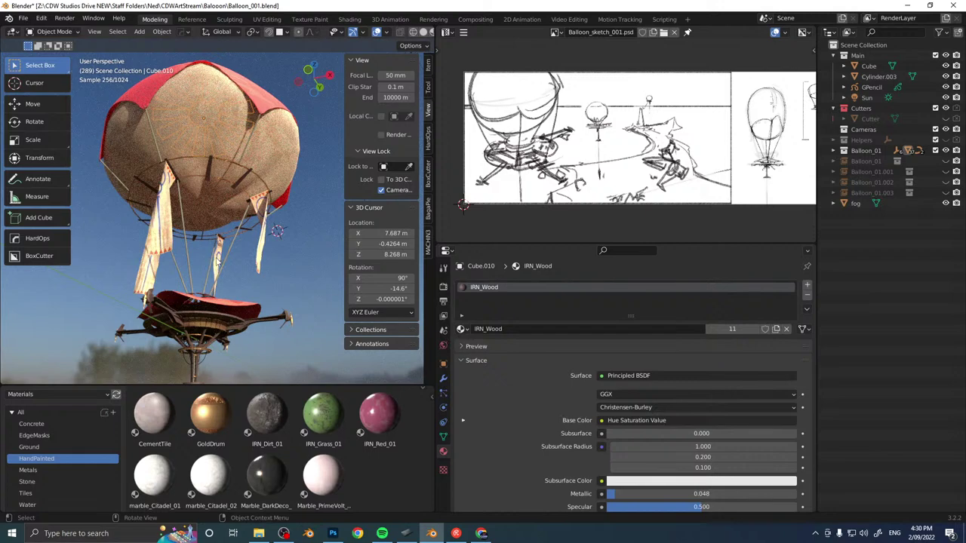
{"action": "key", "text": "shift+a"}
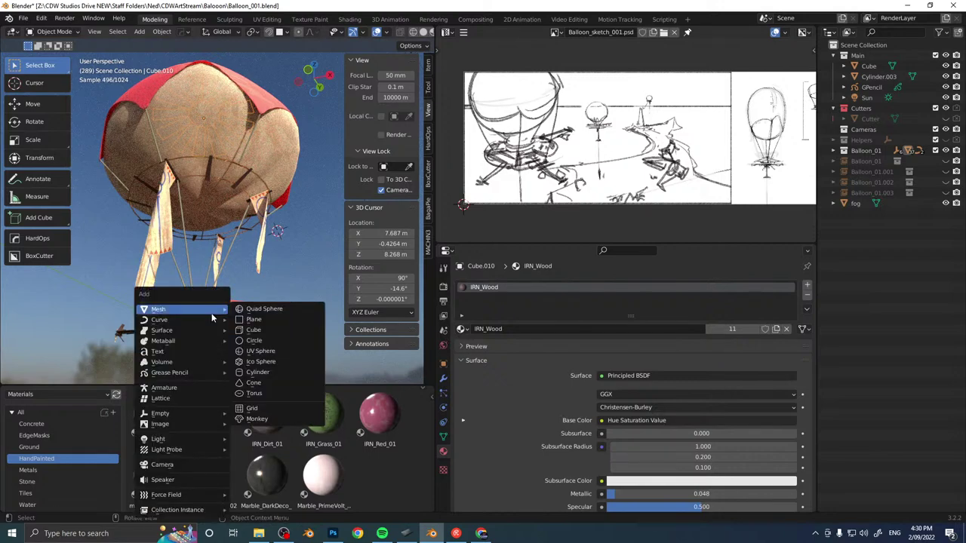
{"action": "left_click", "coordinate": [266, 383]}
{"action": "middle_click_drag", "start_coordinate": [275, 247], "coordinate": [281, 291]}
{"action": "key", "text": "ctrl+z"}
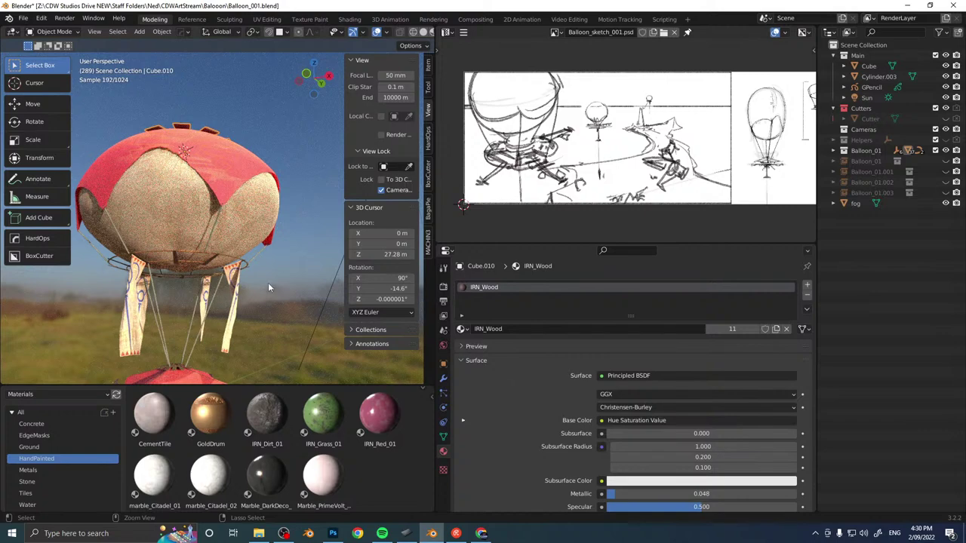
Add a cone mesh above the balloon's crown, adjust its height along Z and enlarge it into a wide cap.
{"action": "key", "text": "shift+a"}
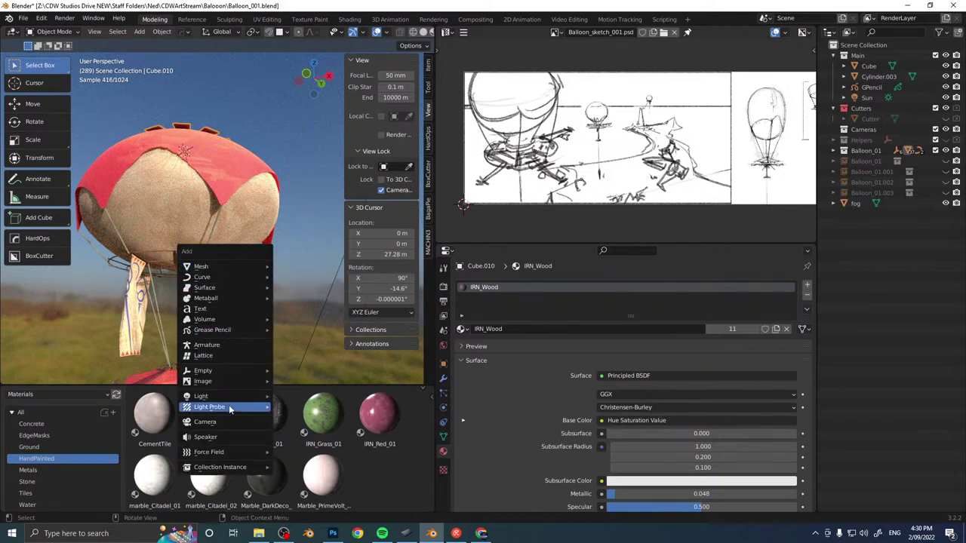
{"action": "mouse_move", "coordinate": [222, 266]}
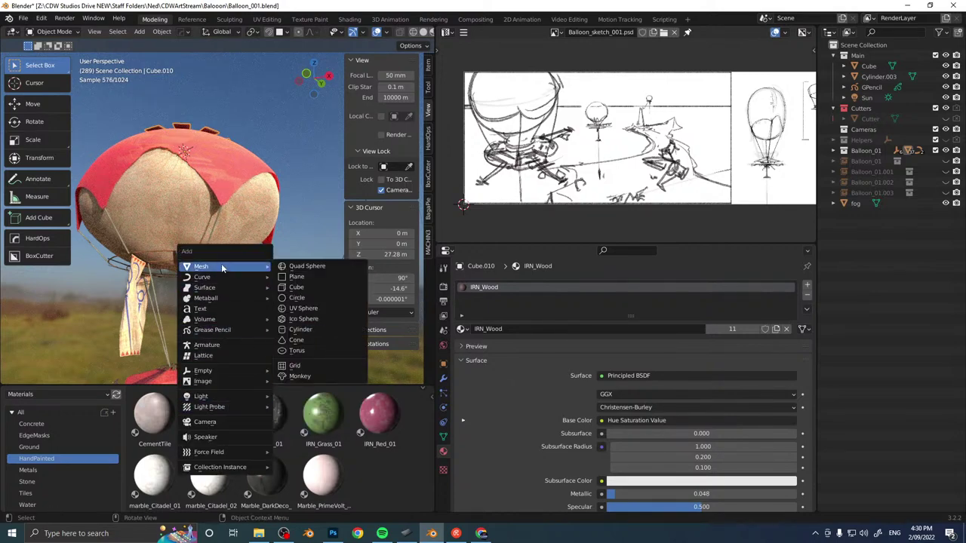
{"action": "left_click", "coordinate": [306, 344]}
{"action": "key", "text": "s"}
{"action": "key", "text": "z"}
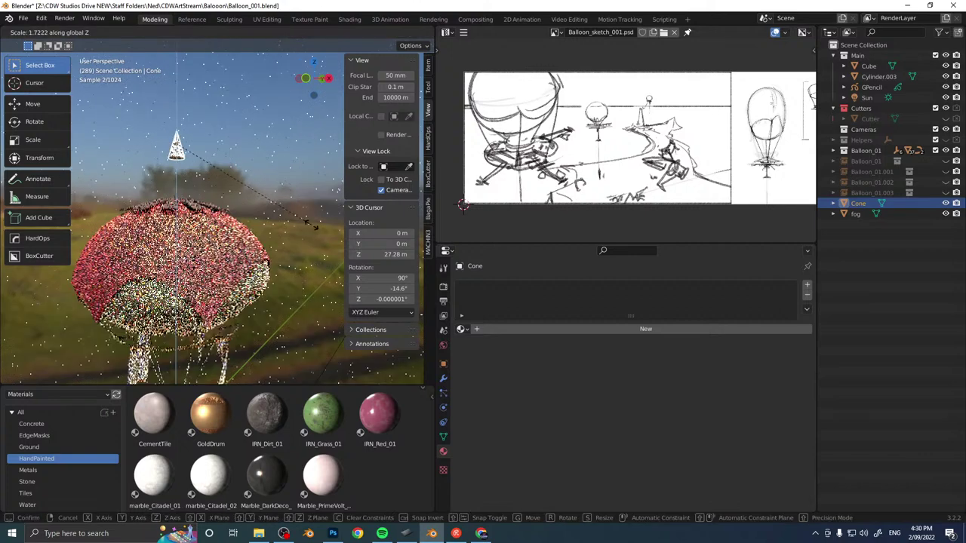
{"action": "left_click", "coordinate": [195, 159]}
{"action": "key", "text": "s"}
{"action": "left_click", "coordinate": [255, 160]}
Flatten the cone's mesh along Z and lower it about 5.2 m to just above the bracket ring.
{"action": "key", "text": "Tab"}
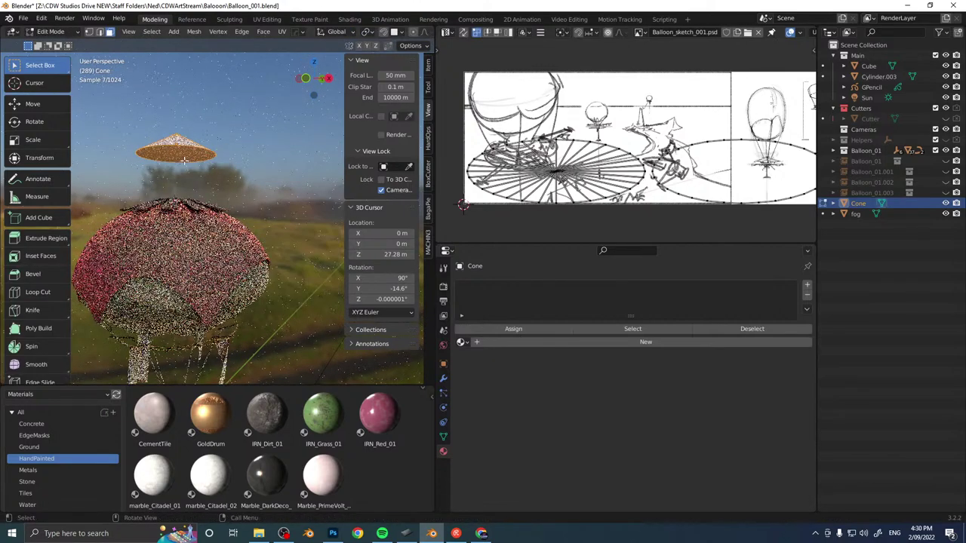
{"action": "key", "text": "s"}
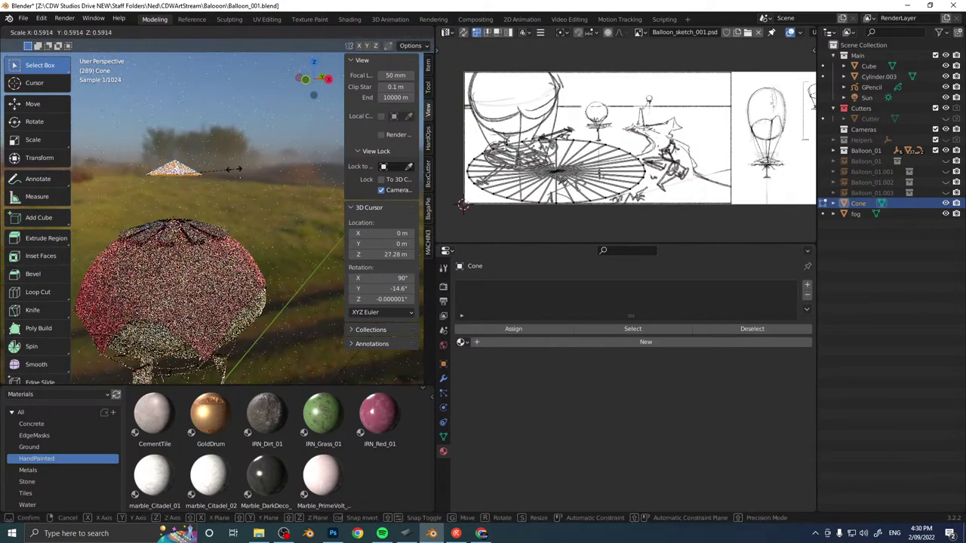
{"action": "key", "text": "z"}
{"action": "left_click", "coordinate": [200, 165]}
{"action": "key", "text": "g"}
{"action": "key", "text": "z"}
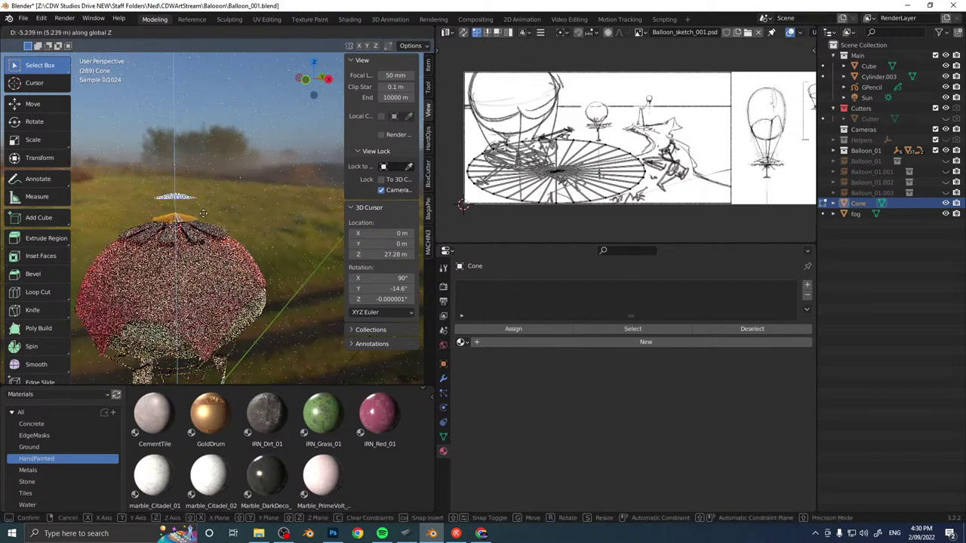
{"action": "left_click", "coordinate": [200, 214]}
Widen the cone to cover the middle of the bracket ring and settle it onto the balloon's crown.
{"action": "key", "text": "s"}
{"action": "left_click", "coordinate": [231, 211]}
{"action": "key", "text": "g"}
{"action": "key", "text": "z"}
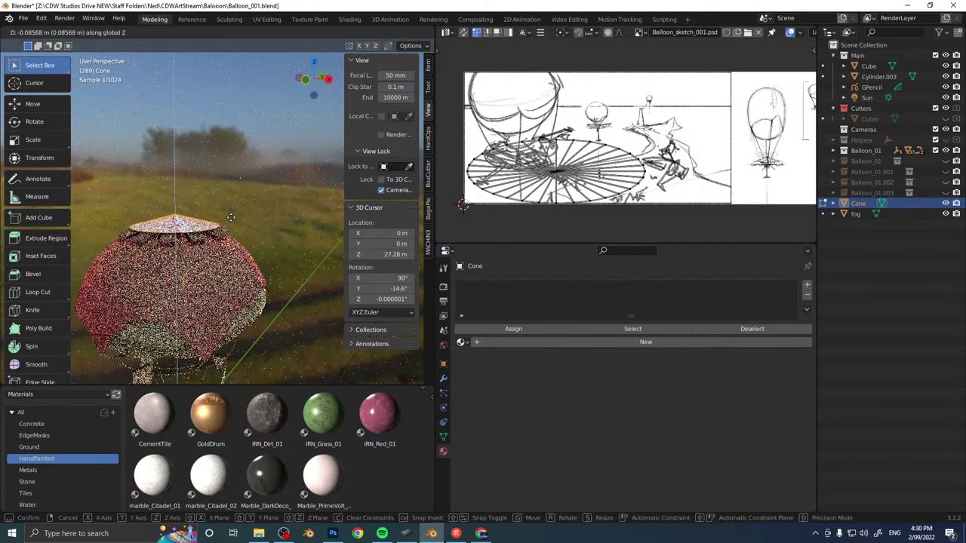
{"action": "left_click", "coordinate": [231, 218]}
{"action": "key", "text": "Tab"}
Give the cone cap the GoldDrum material used by the gold ring beneath the envelope.
{"action": "middle_click_drag", "start_coordinate": [231, 341], "coordinate": [229, 219], "text": "shift"}
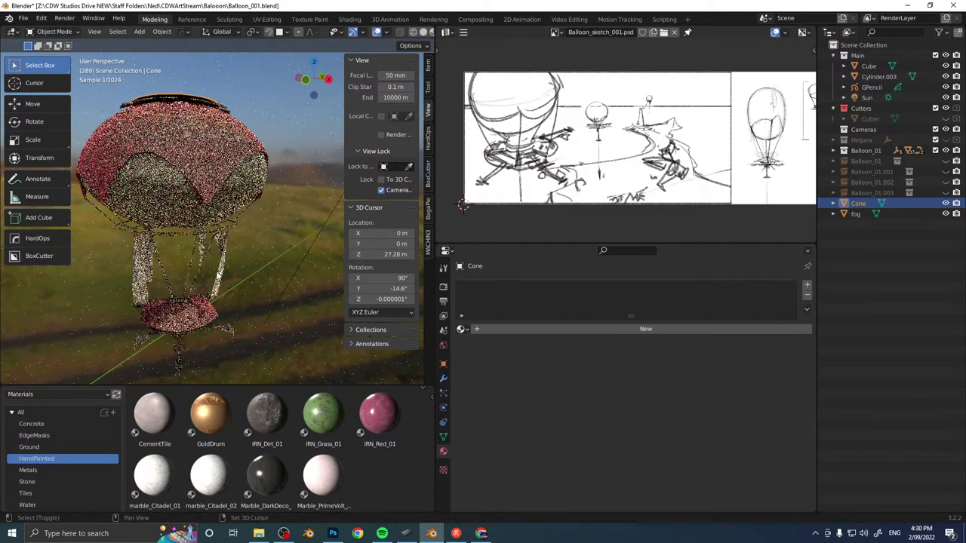
{"action": "left_click", "coordinate": [182, 229]}
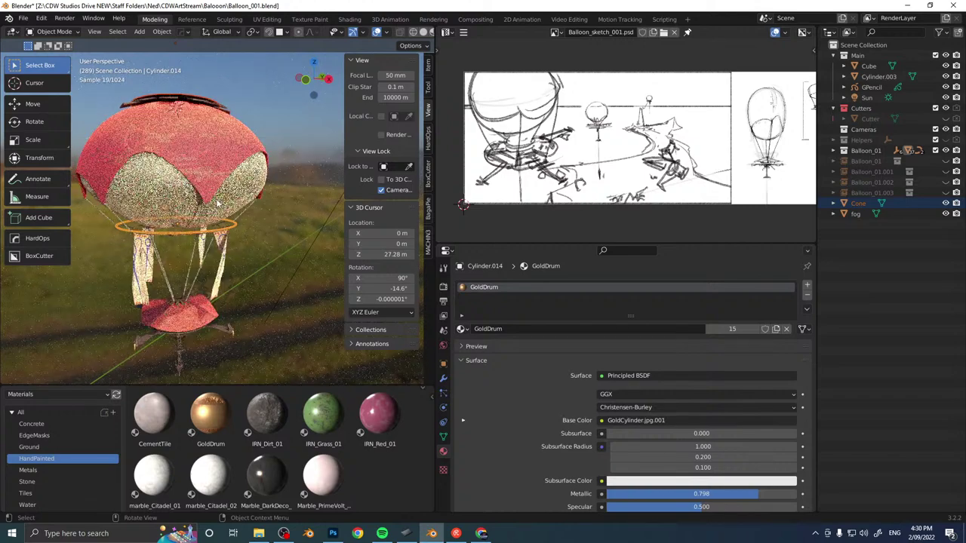
{"action": "middle_click_drag", "start_coordinate": [218, 202], "coordinate": [212, 240]}
{"action": "left_click", "coordinate": [160, 273]}
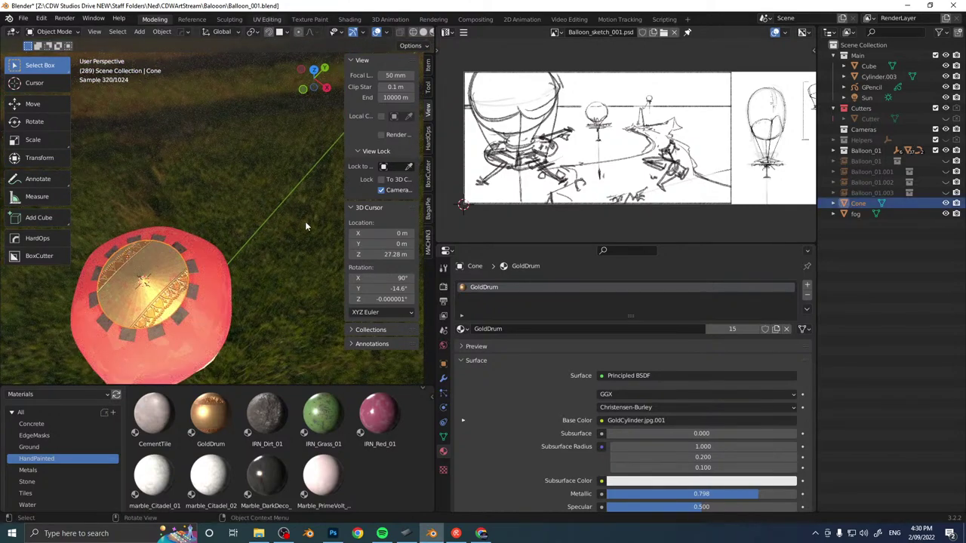
Switch to the UV Editing workspace and mark a seam on one edge running from the cone's tip to its rim.
{"action": "key", "text": "ctrl+Page_Down"}
{"action": "scroll", "coordinate": [264, 241], "scroll_direction": "down", "scroll_amount": 3}
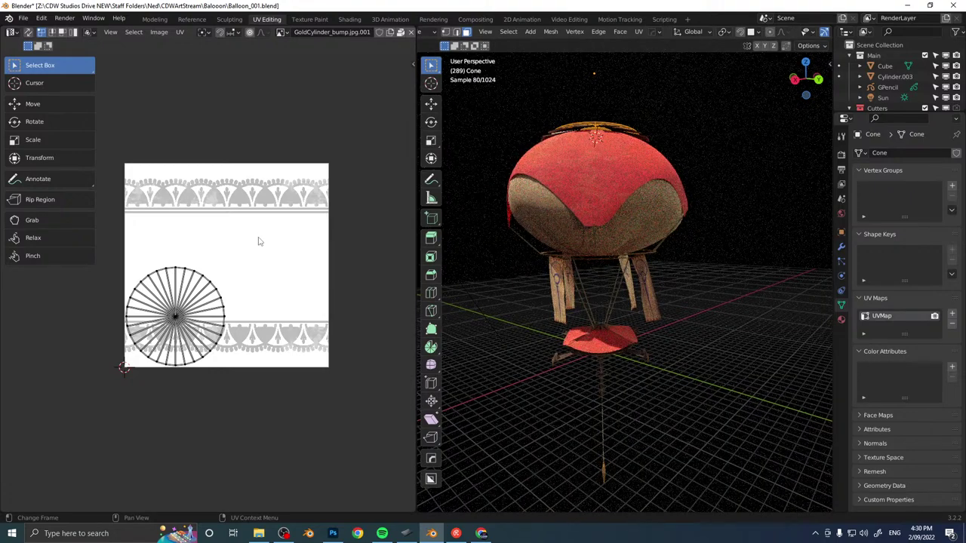
{"action": "middle_click_drag", "start_coordinate": [626, 134], "coordinate": [593, 185]}
{"action": "key", "text": "2"}
{"action": "left_click", "coordinate": [575, 169]}
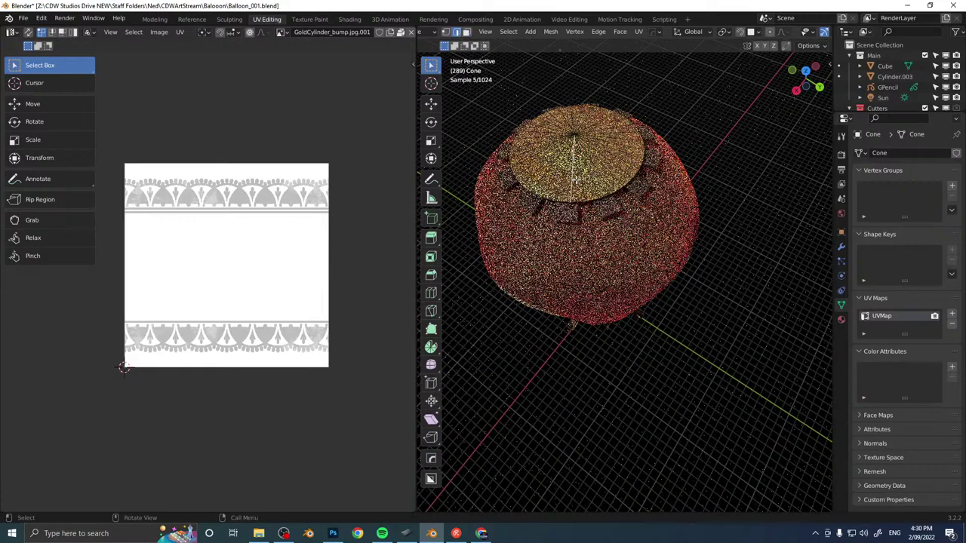
{"action": "right_click", "coordinate": [577, 195]}
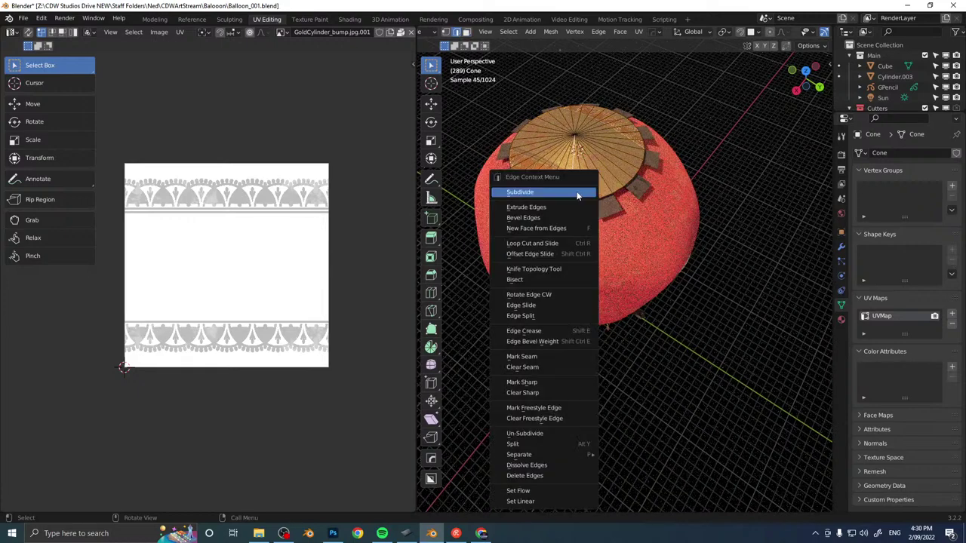
{"action": "left_click", "coordinate": [537, 367]}
Unwrap the UVs of all the cone's faces.
{"action": "key", "text": "3"}
{"action": "key", "text": "u"}
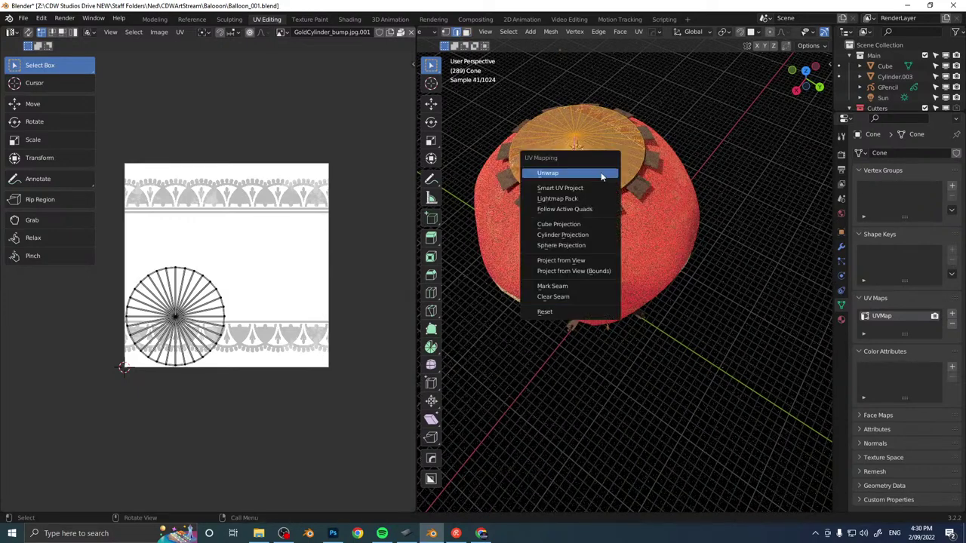
{"action": "left_click", "coordinate": [601, 176]}
{"action": "right_click", "coordinate": [602, 176]}
{"action": "key", "text": "Escape"}
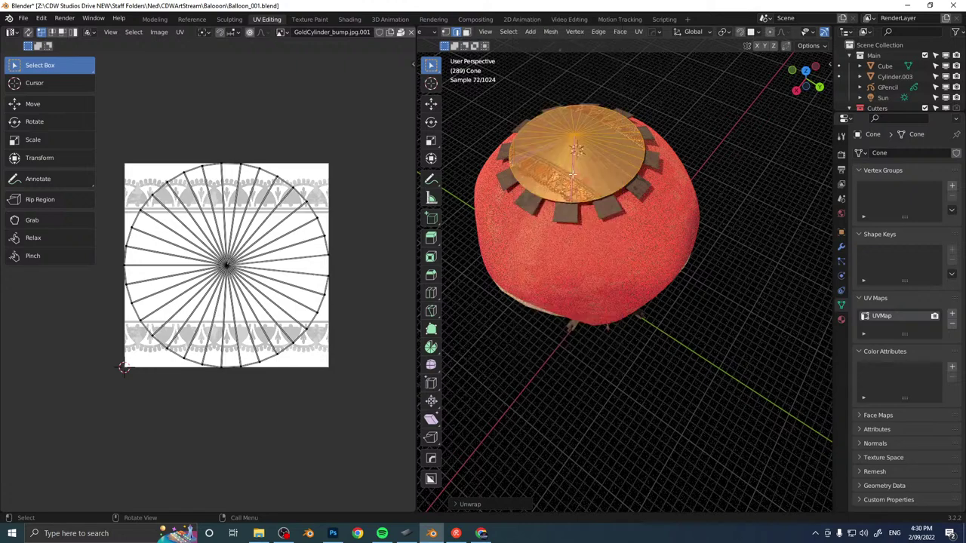
Try to unwrap all the cone's linked faces with Follow Active Quads in Length Average mode.
{"action": "key", "text": "3"}
{"action": "left_click", "coordinate": [577, 176], "text": "shift"}
{"action": "left_click", "coordinate": [586, 175], "text": "shift"}
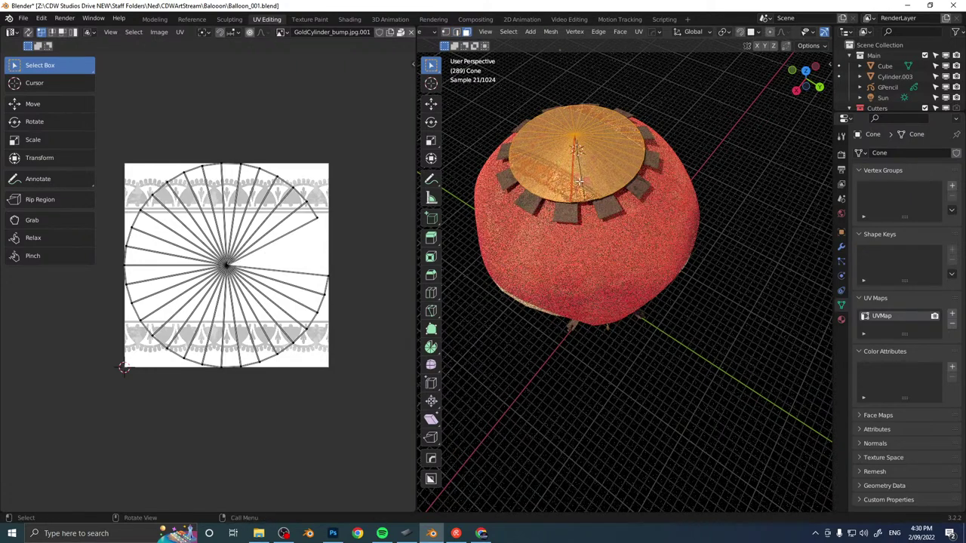
{"action": "left_click", "coordinate": [580, 182]}
{"action": "key", "text": "ctrl+l"}
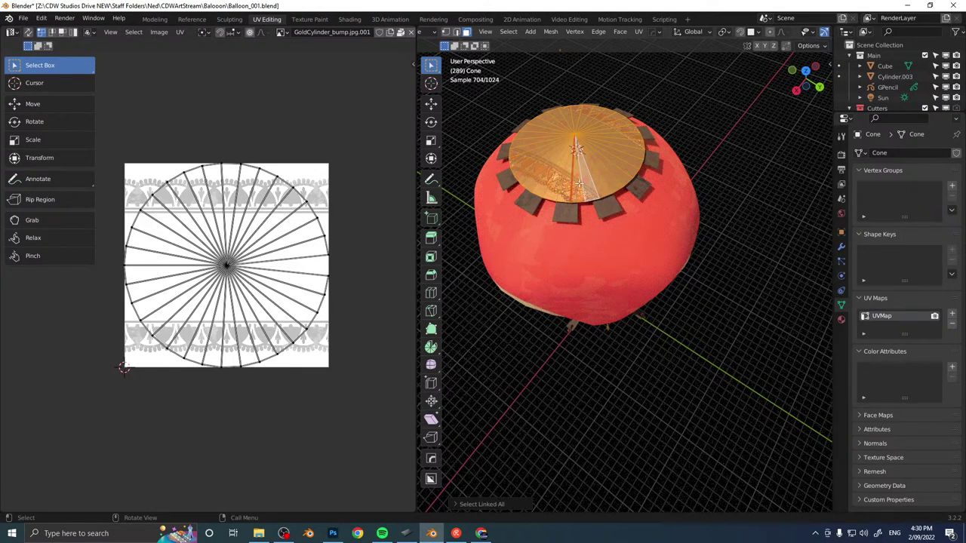
{"action": "key", "text": "u"}
{"action": "left_click", "coordinate": [563, 221]}
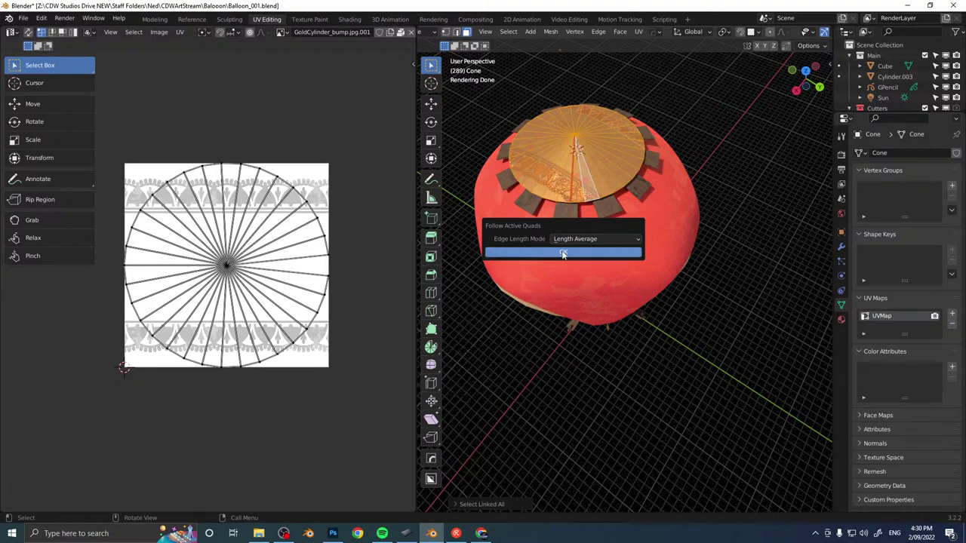
{"action": "left_click", "coordinate": [561, 251]}
Bevel the cone's tip vertex into a small circle and delete the faces inside it to open a central hole.
{"action": "middle_click_drag", "start_coordinate": [716, 243], "coordinate": [714, 291]}
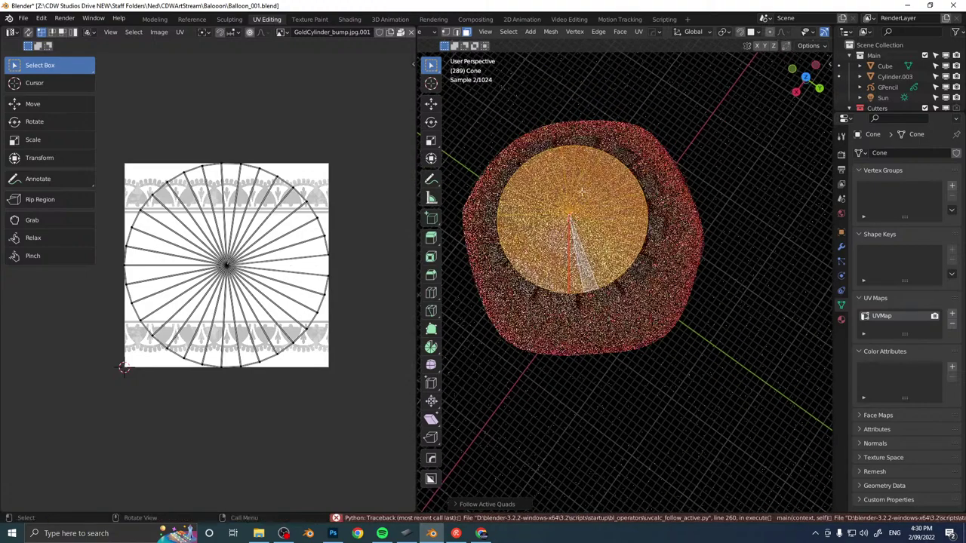
{"action": "key", "text": "1"}
{"action": "left_click", "coordinate": [576, 215]}
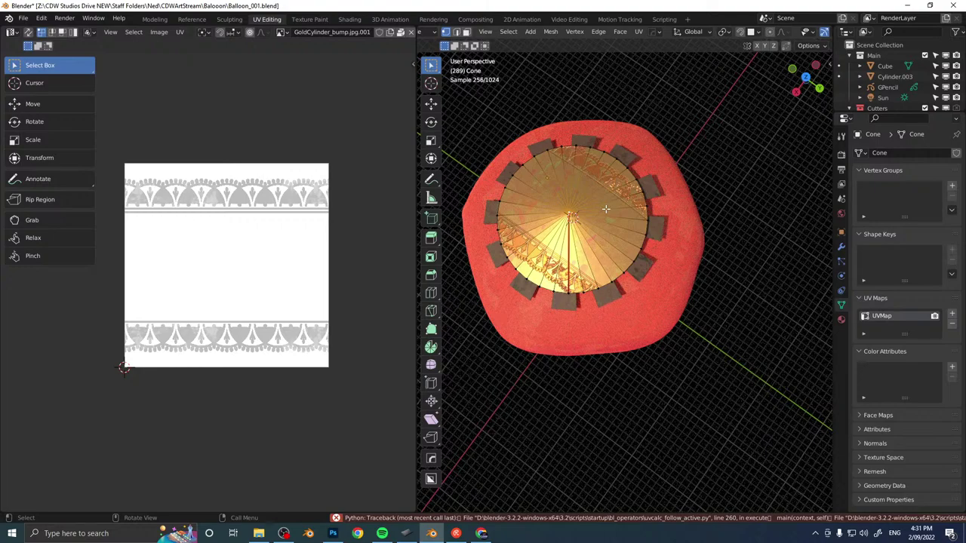
{"action": "key", "text": "ctrl+shift+b"}
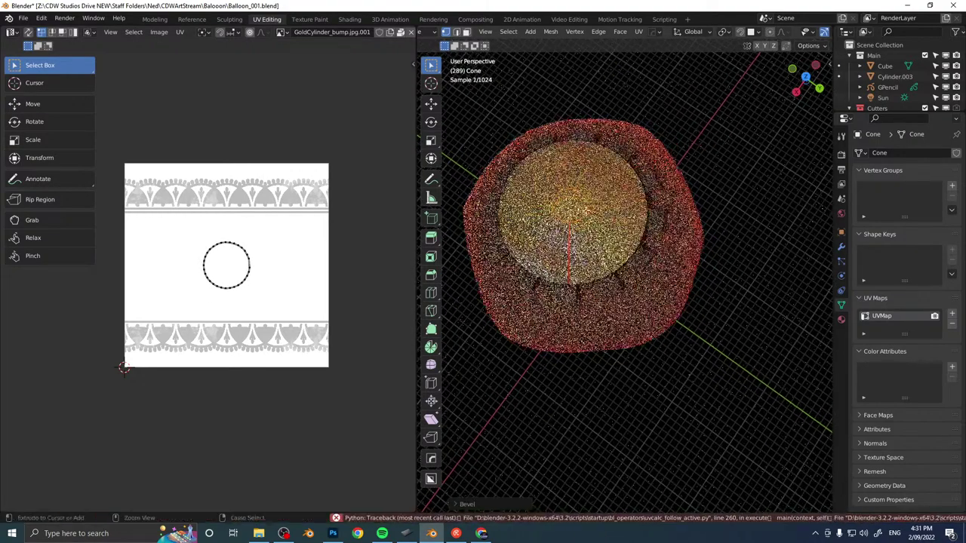
{"action": "left_click", "coordinate": [590, 212]}
{"action": "key", "text": "x"}
{"action": "key", "text": "f"}
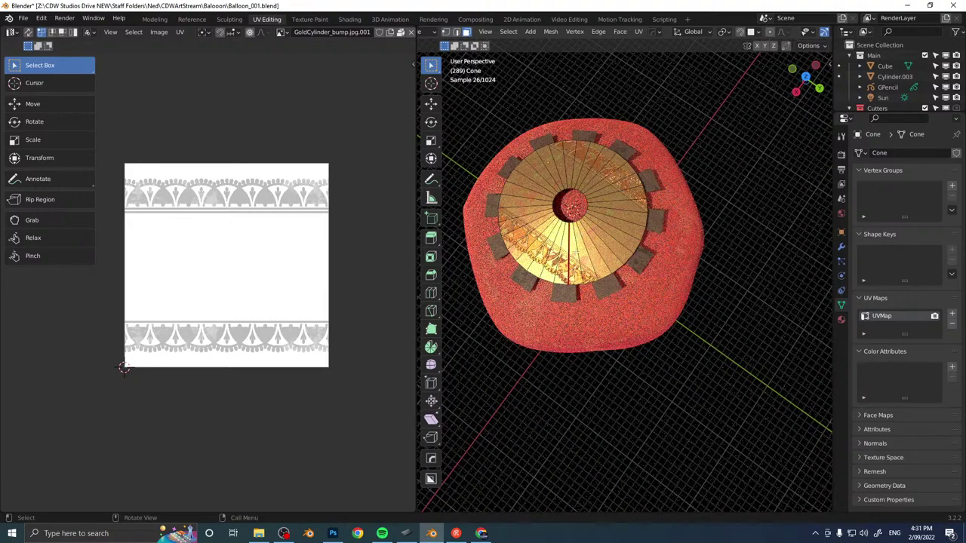
{"action": "left_click", "coordinate": [576, 255]}
{"action": "key", "text": "y"}
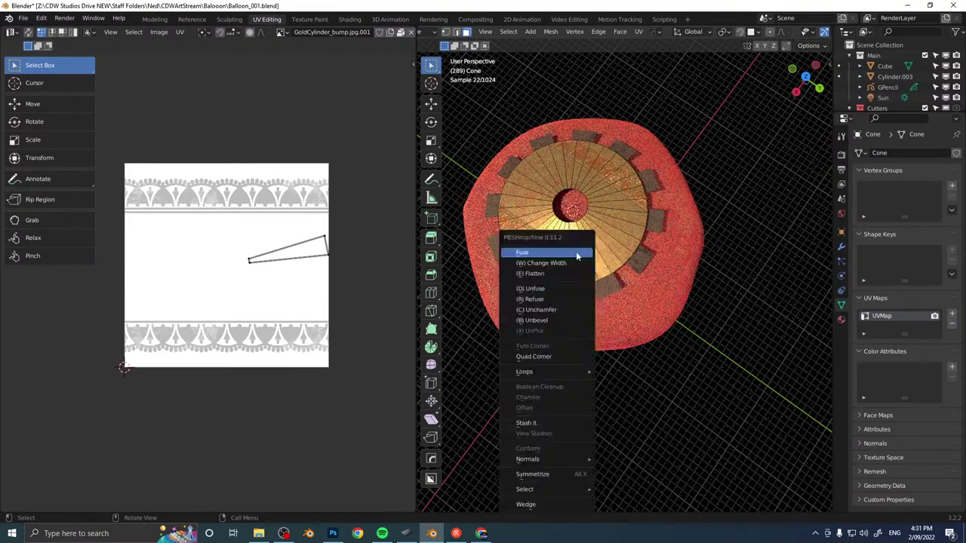
{"action": "key", "text": "Escape"}
{"action": "key", "text": "i"}
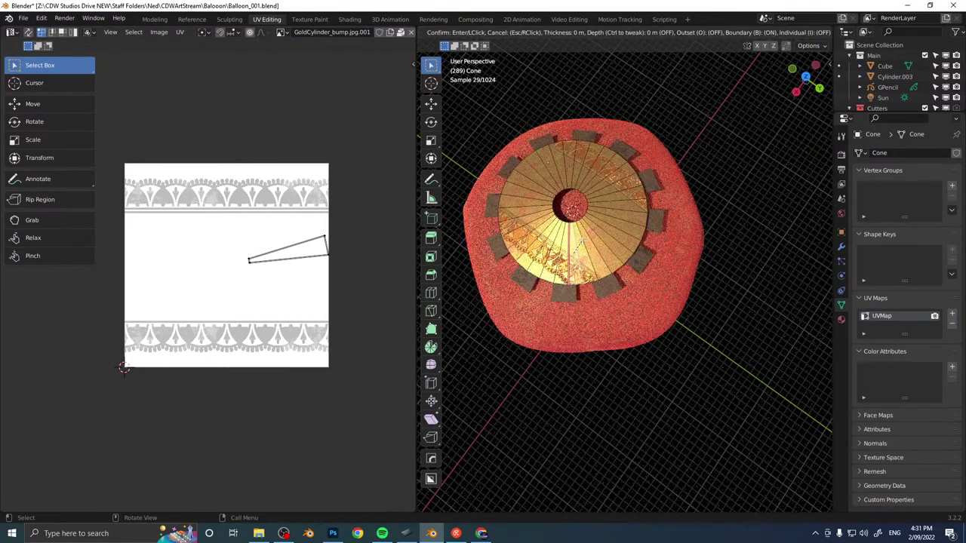
{"action": "left_click", "coordinate": [582, 242]}
{"action": "key", "text": "ctrl+l"}
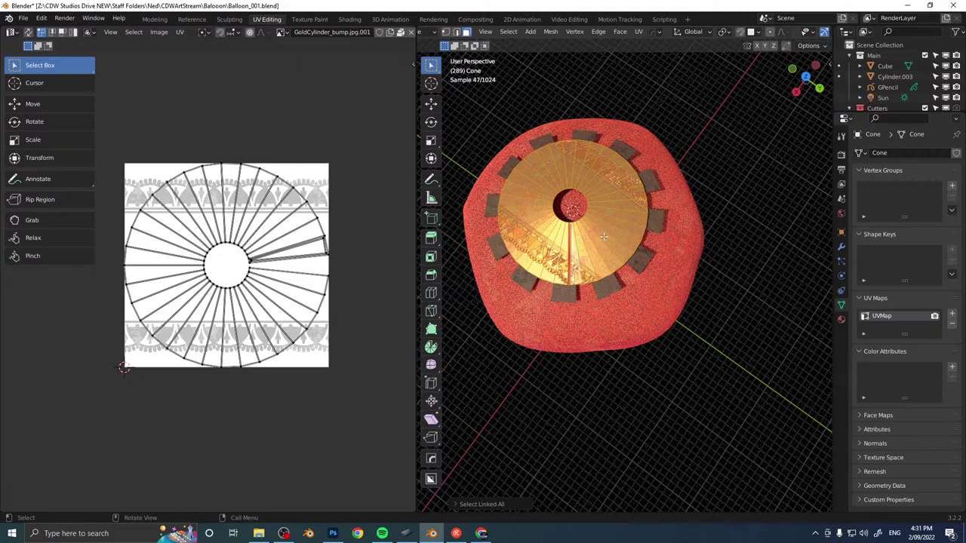
{"action": "key", "text": "ctrl+z"}
{"action": "key", "text": "ctrl+z"}
{"action": "key", "text": "ctrl+z"}
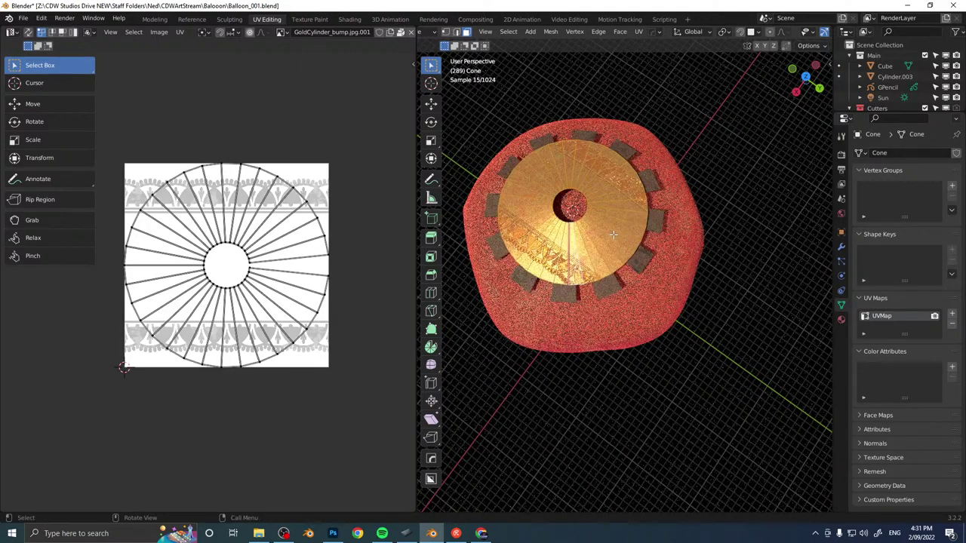
Unwrap the holed cone's faces and straighten their UVs into a rectangular strip with Follow Active Quads.
{"action": "key", "text": "u"}
{"action": "left_click", "coordinate": [615, 198]}
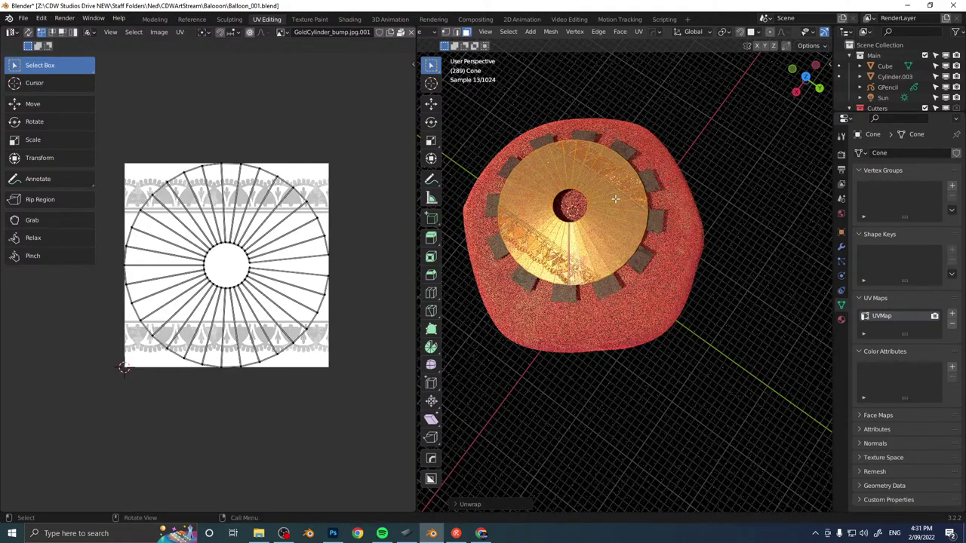
{"action": "key", "text": "a"}
{"action": "key", "text": "alt+e"}
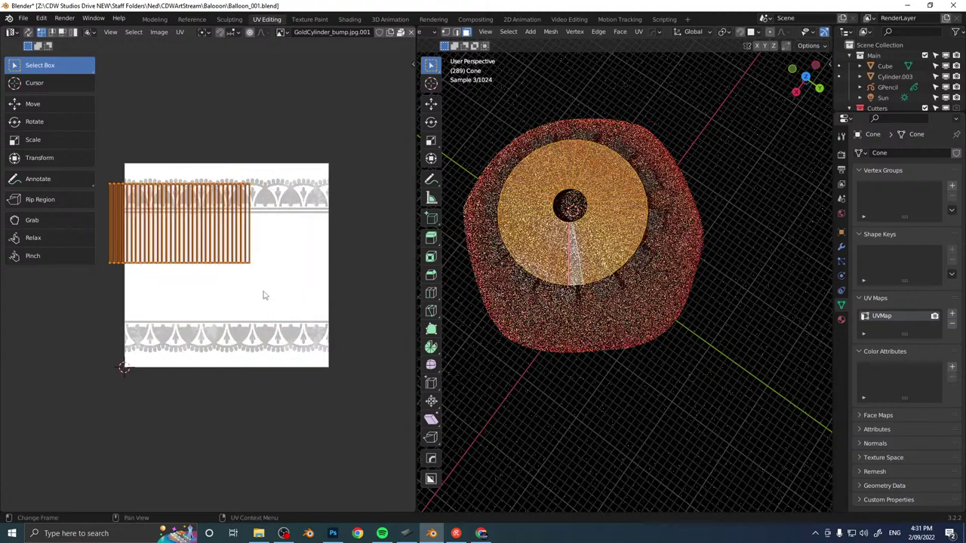
Move and enlarge the UV strip until it spans the full height of the gold texture image.
{"action": "key", "text": "g"}
{"action": "left_click", "coordinate": [298, 269]}
{"action": "key", "text": "s"}
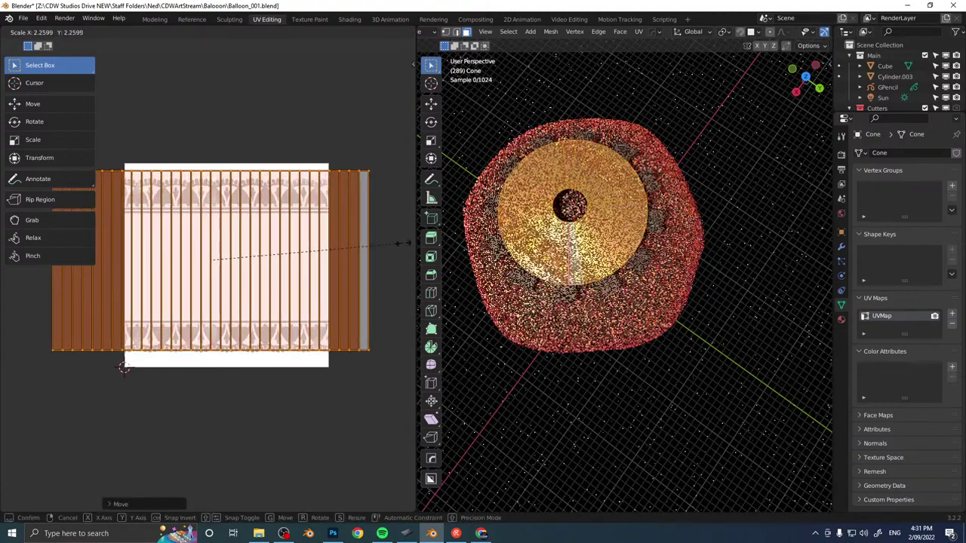
{"action": "left_click", "coordinate": [406, 248]}
{"action": "key", "text": "g"}
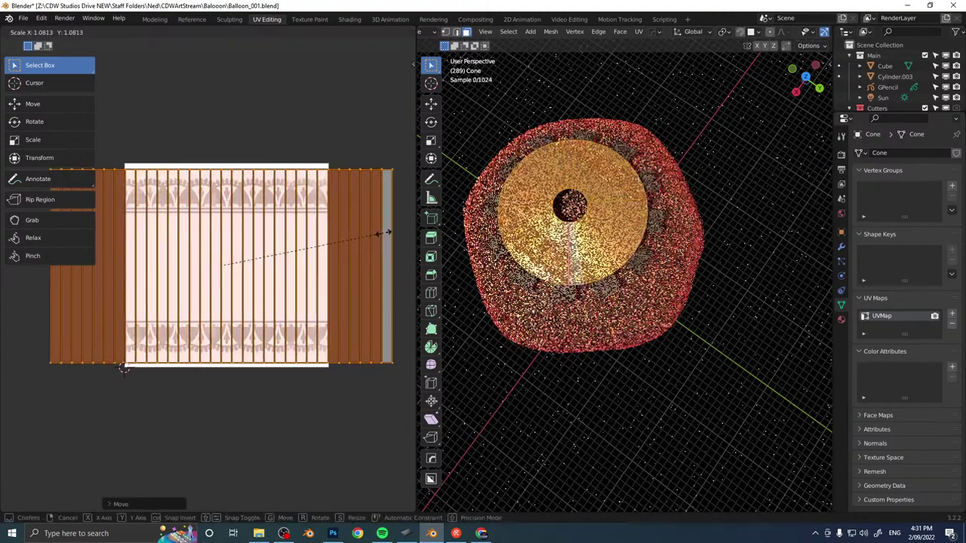
{"action": "left_click", "coordinate": [390, 231]}
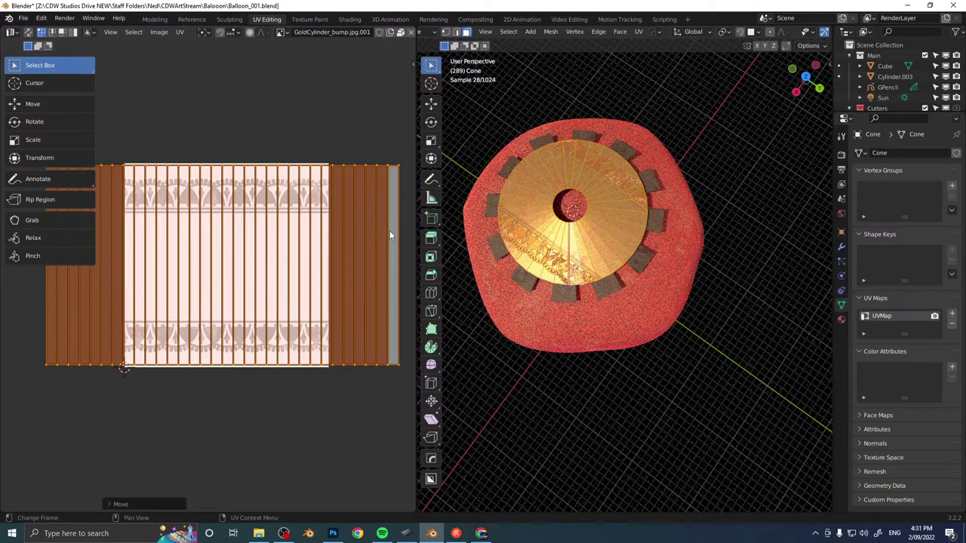
{"action": "key", "text": "Tab"}
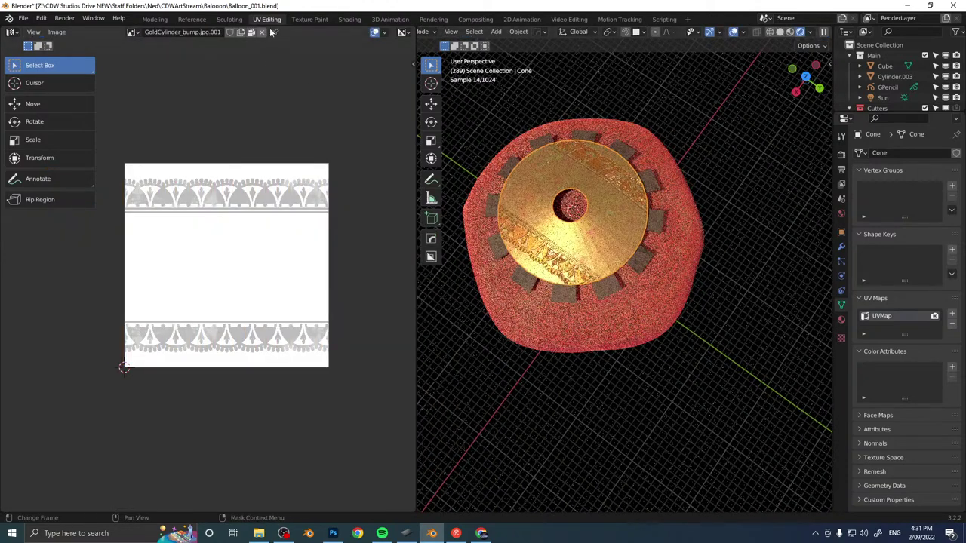
In the Shading workspace, give the cone a separate material copy named GoldDrumUV and feed its Mapping node from the UV coordinates.
{"action": "left_click", "coordinate": [350, 22]}
{"action": "middle_click_drag", "start_coordinate": [454, 155], "coordinate": [457, 215]}
{"action": "scroll", "coordinate": [433, 112], "scroll_direction": "up", "scroll_amount": 3}
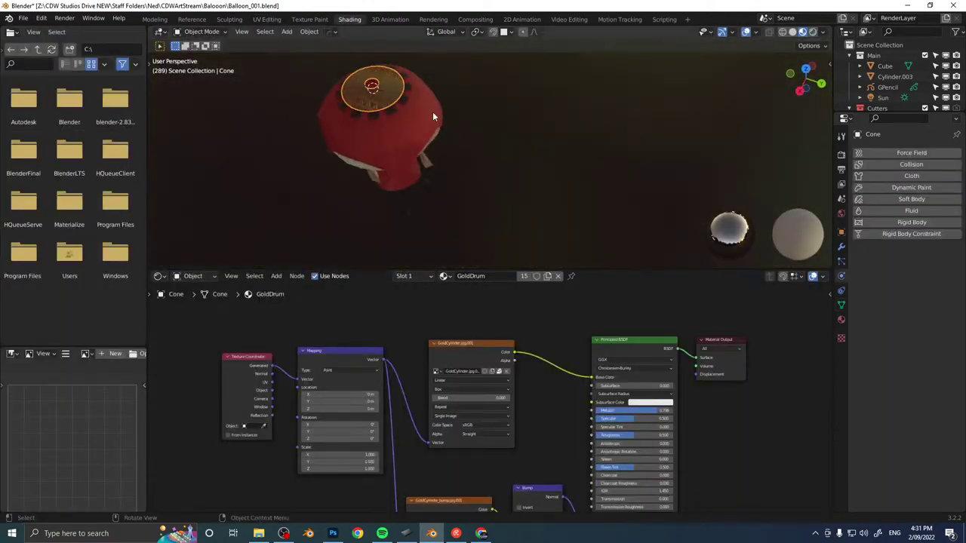
{"action": "middle_click_drag", "start_coordinate": [433, 112], "coordinate": [480, 224], "text": "shift"}
{"action": "scroll", "coordinate": [527, 176], "scroll_direction": "up", "scroll_amount": 4}
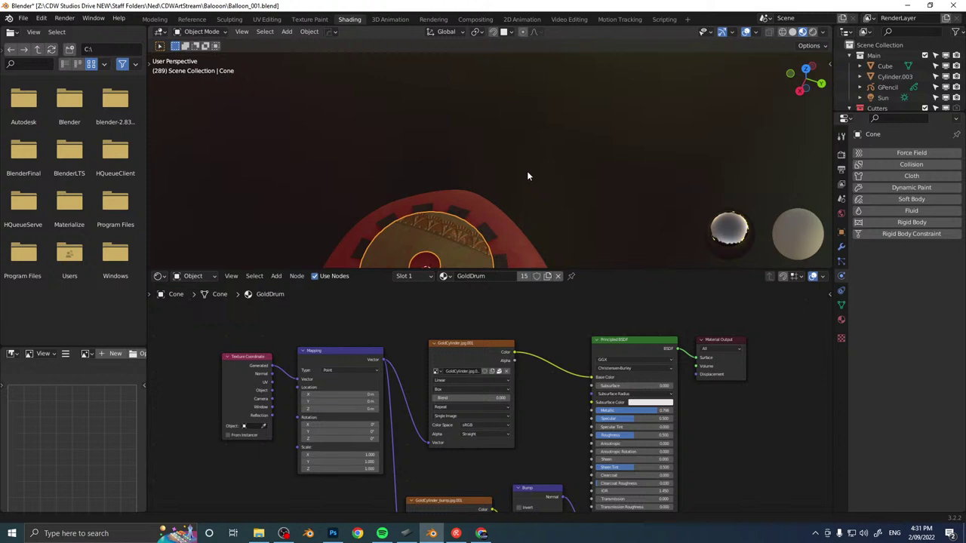
{"action": "double_click", "coordinate": [526, 277]}
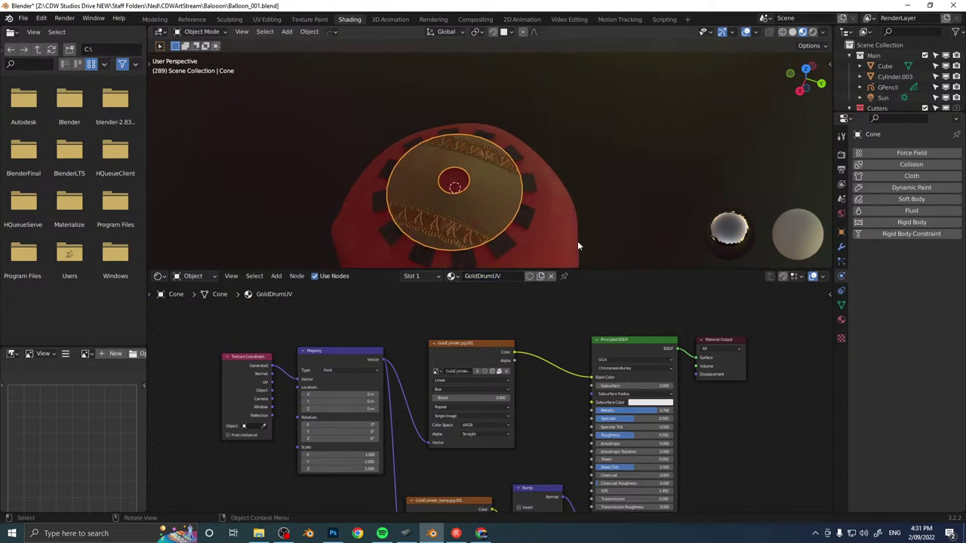
{"action": "left_click_drag", "start_coordinate": [274, 385], "coordinate": [300, 382]}
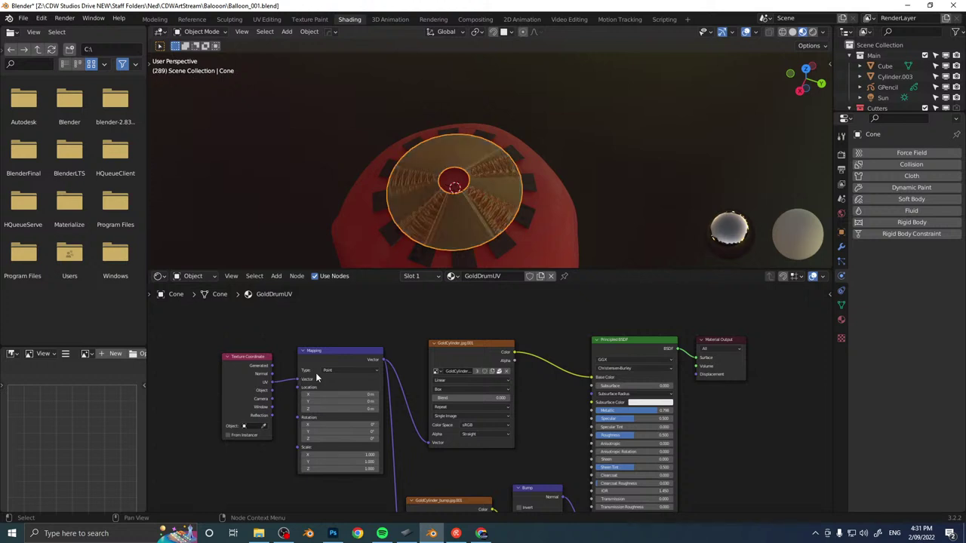
{"action": "middle_click_drag", "start_coordinate": [475, 179], "coordinate": [476, 206]}
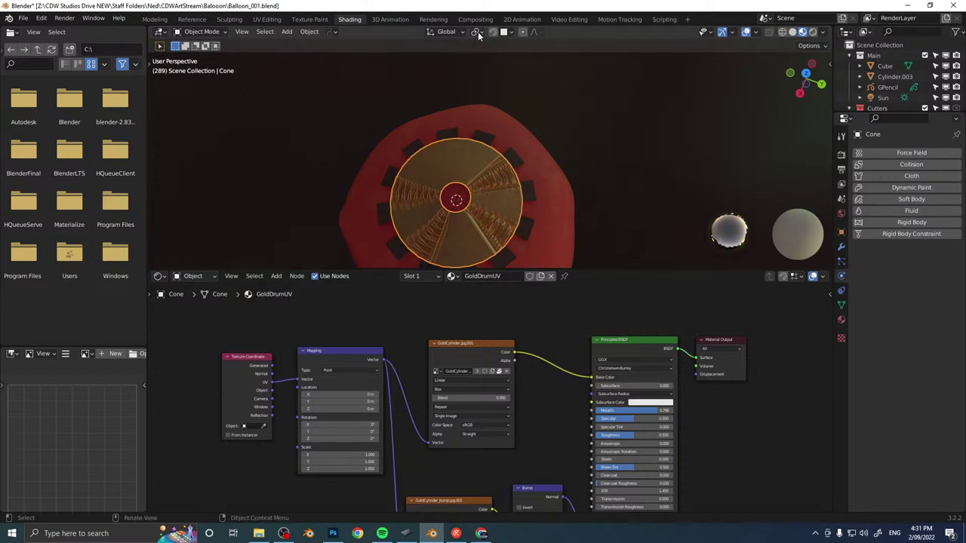
Unwrap the cone's UVs again in the UV Editing workspace and undo that unwrap.
{"action": "left_click", "coordinate": [268, 20]}
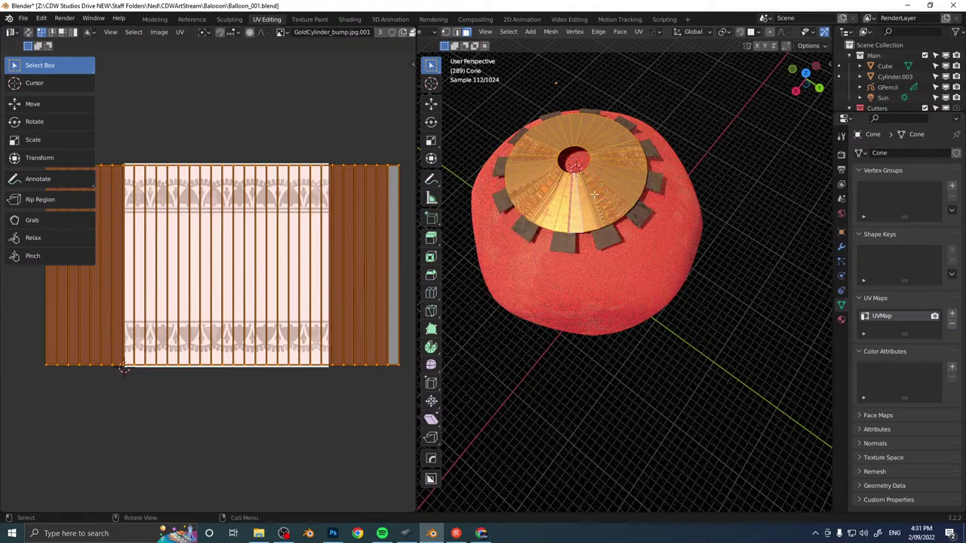
{"action": "middle_click_drag", "start_coordinate": [594, 179], "coordinate": [609, 237]}
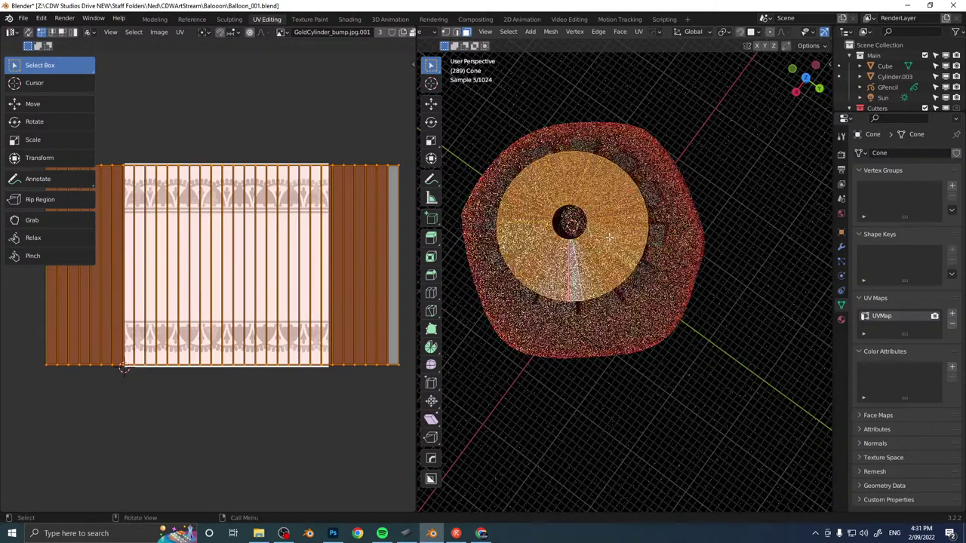
{"action": "key", "text": "u"}
{"action": "left_click", "coordinate": [602, 248]}
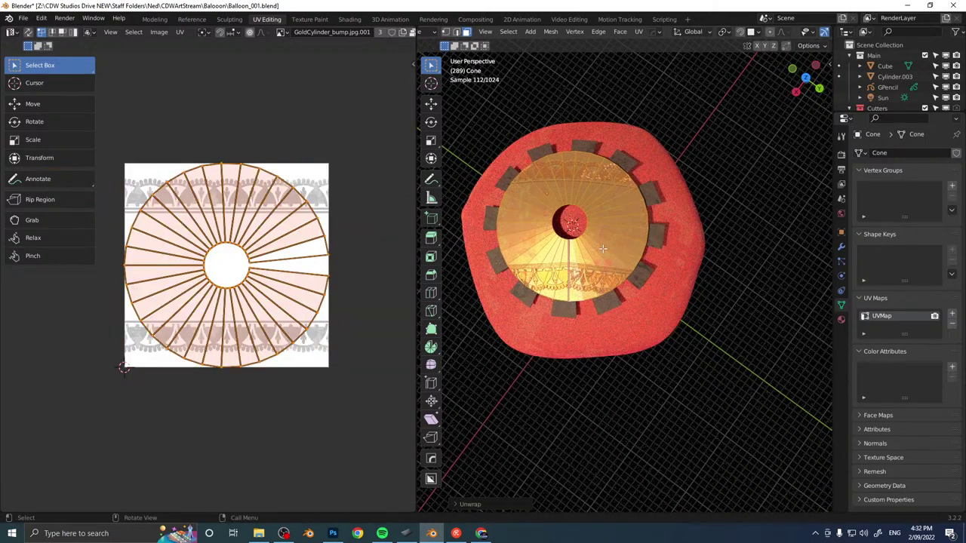
{"action": "key", "text": "ctrl+z"}
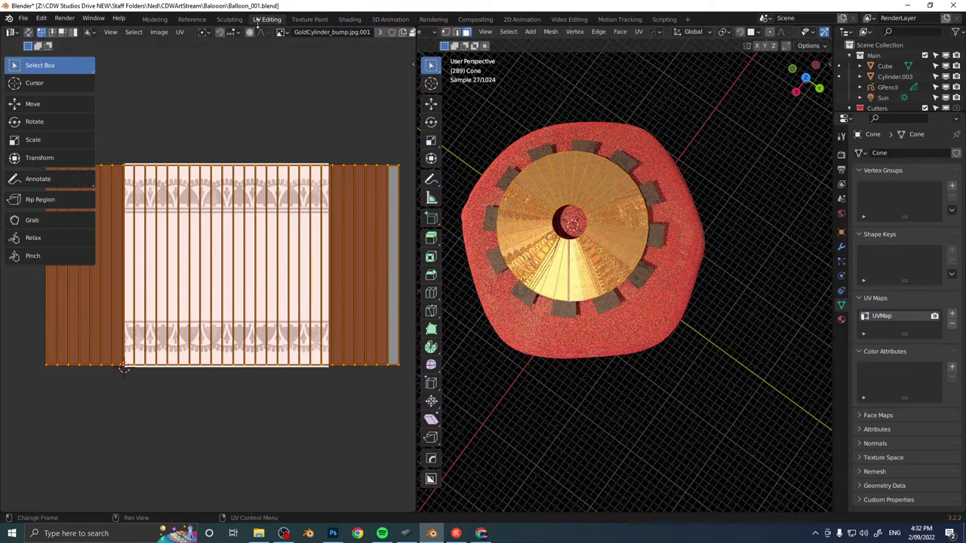
Set the projection of the GoldDrumUV colour and bump image textures to Flat in the Shading workspace.
{"action": "left_click", "coordinate": [350, 19]}
{"action": "middle_click_drag", "start_coordinate": [472, 385], "coordinate": [512, 316]}
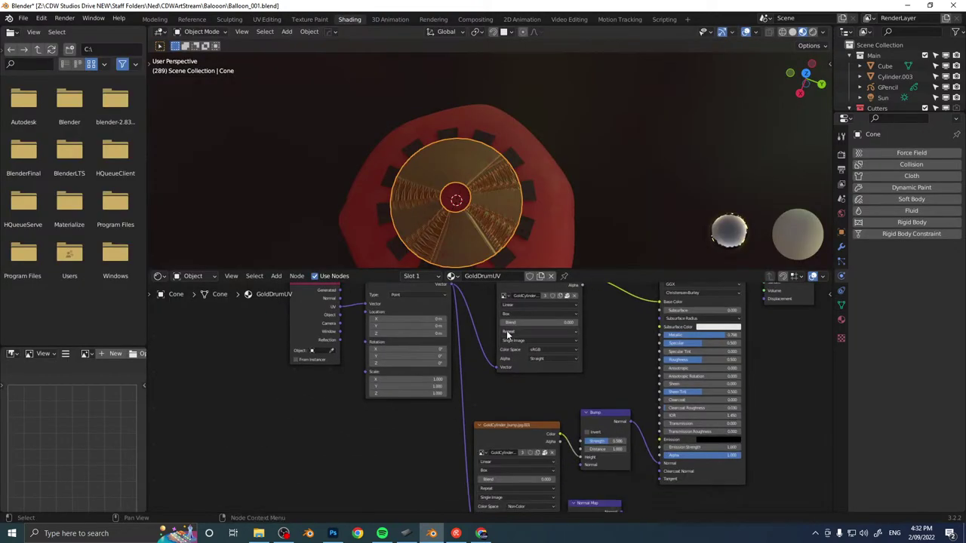
{"action": "left_click", "coordinate": [512, 314]}
{"action": "left_click", "coordinate": [512, 323]}
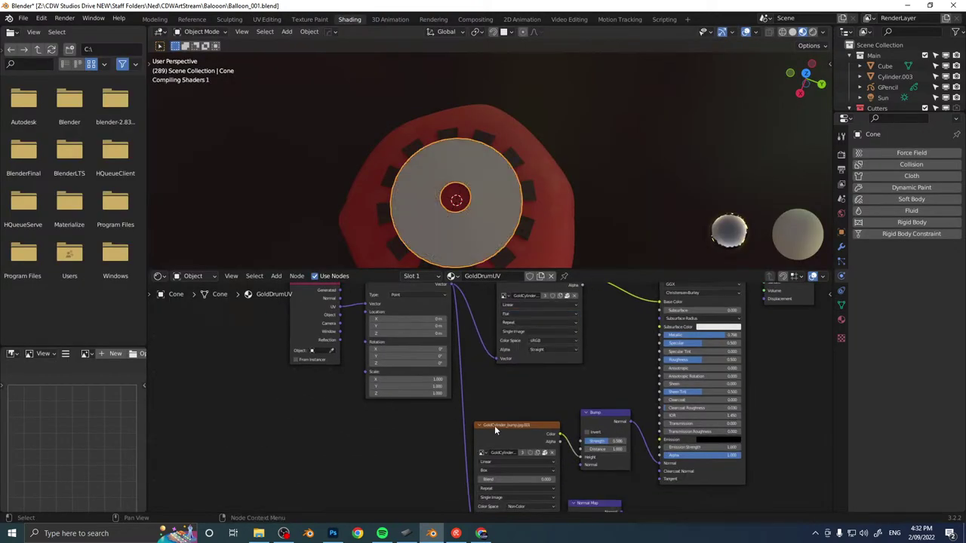
{"action": "left_click", "coordinate": [495, 470]}
{"action": "left_click", "coordinate": [493, 478]}
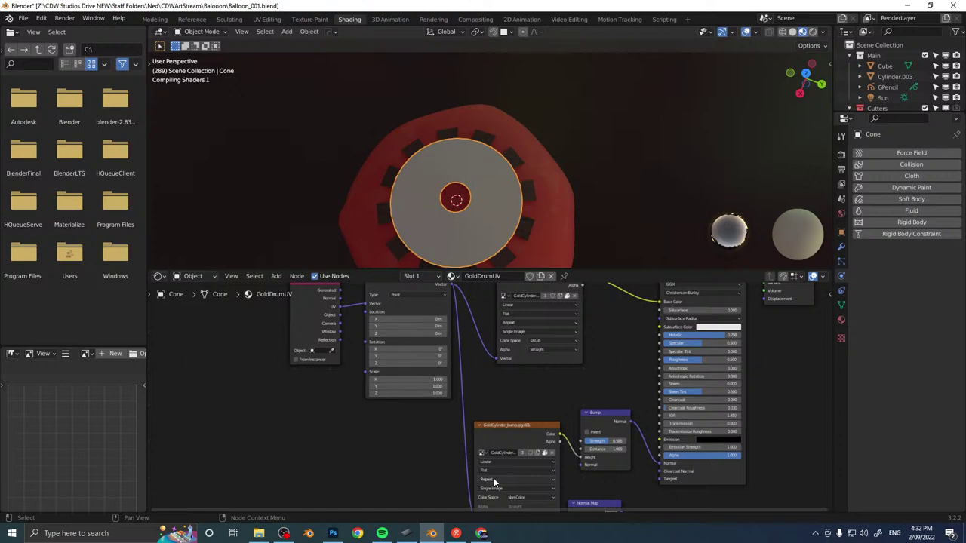
{"action": "middle_click_drag", "start_coordinate": [513, 388], "coordinate": [509, 441], "text": "shift"}
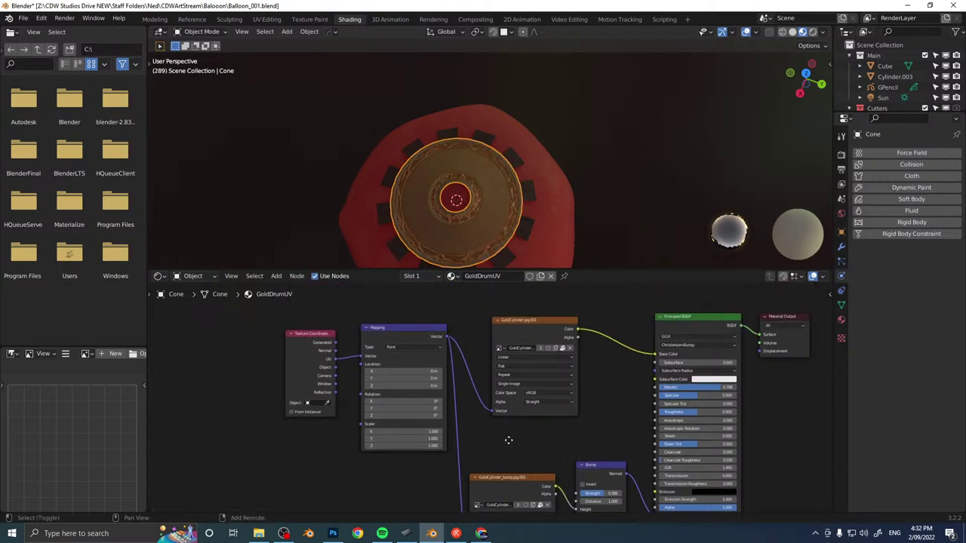
Return to the Modeling workspace, unhide the four Balloon_01 instances and exclude the Balloon_01 source collection.
{"action": "left_click", "coordinate": [155, 20]}
{"action": "middle_click_drag", "start_coordinate": [242, 239], "coordinate": [276, 249]}
{"action": "scroll", "coordinate": [269, 227], "scroll_direction": "down", "scroll_amount": 3}
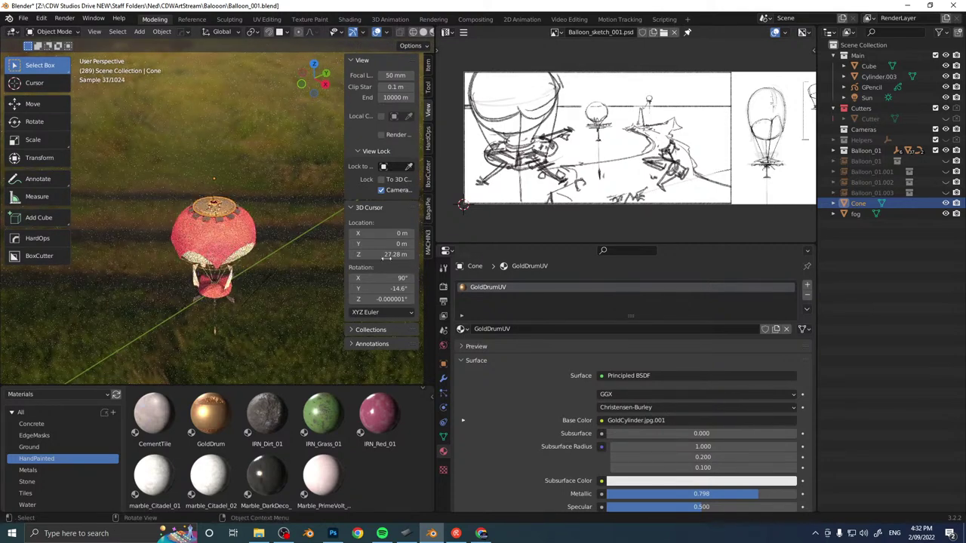
{"action": "left_click_drag", "start_coordinate": [946, 162], "coordinate": [947, 194]}
{"action": "left_click", "coordinate": [936, 151]}
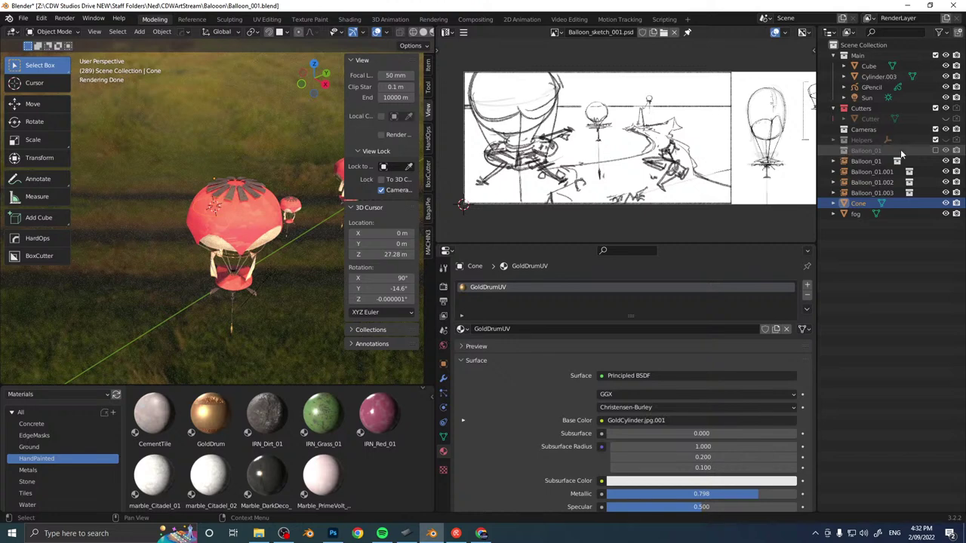
Re-enable the Balloon_01 collection to move the Cone into it, and exclude the collection again.
{"action": "left_click", "coordinate": [936, 150]}
{"action": "left_click_drag", "start_coordinate": [859, 204], "coordinate": [845, 153]}
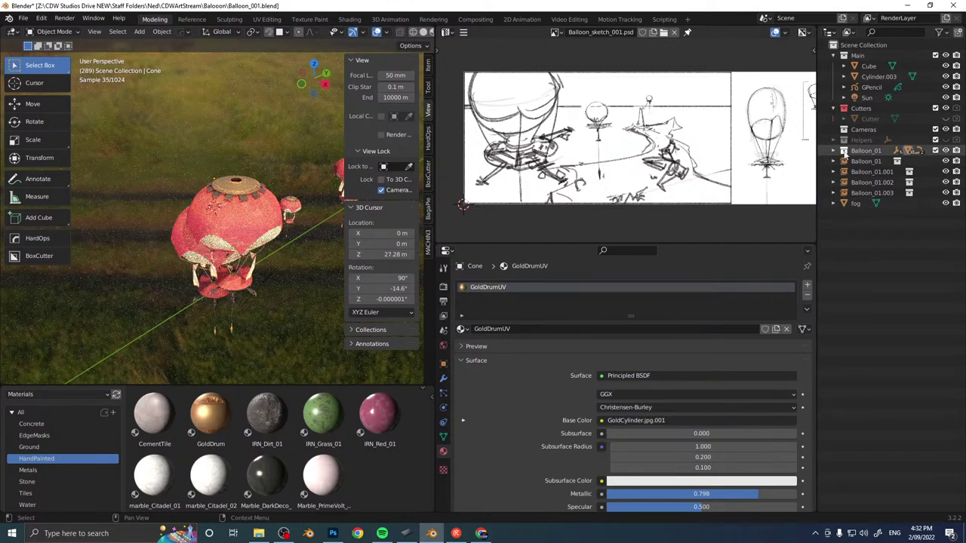
{"action": "left_click", "coordinate": [936, 150]}
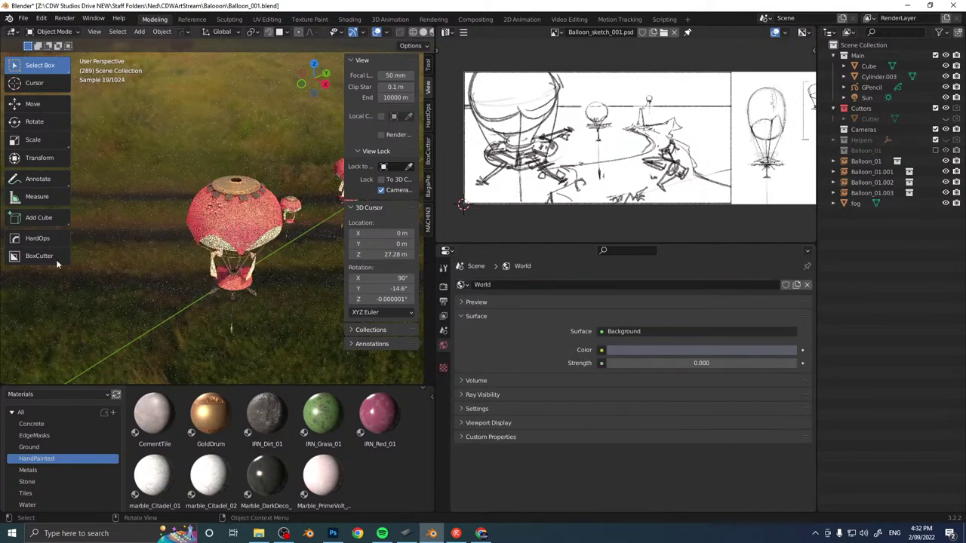
{"action": "middle_click_drag", "start_coordinate": [324, 166], "coordinate": [281, 250]}
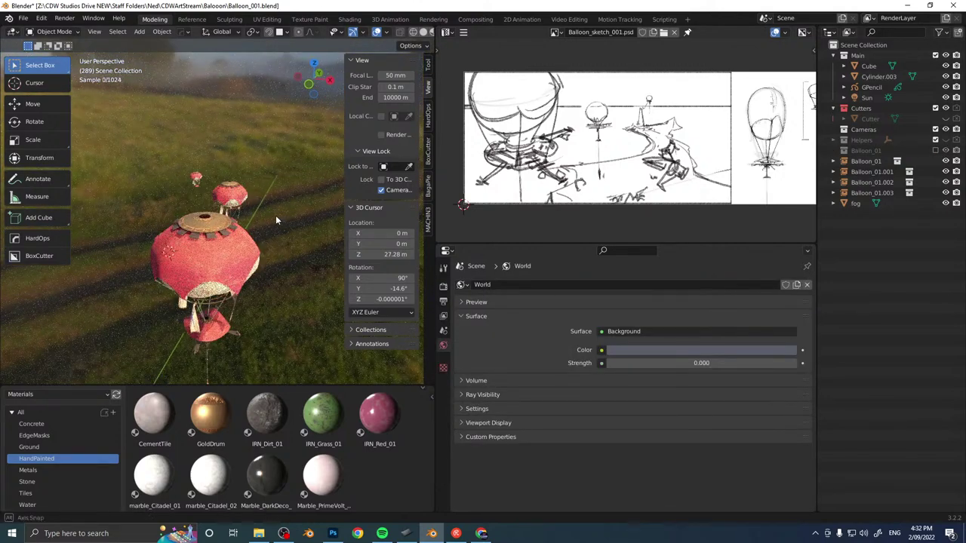
Re-enable and expand the Balloon_01 source collection, and select and frame the Cone in it.
{"action": "middle_click_drag", "start_coordinate": [275, 216], "coordinate": [231, 216]}
{"action": "left_click", "coordinate": [231, 215]}
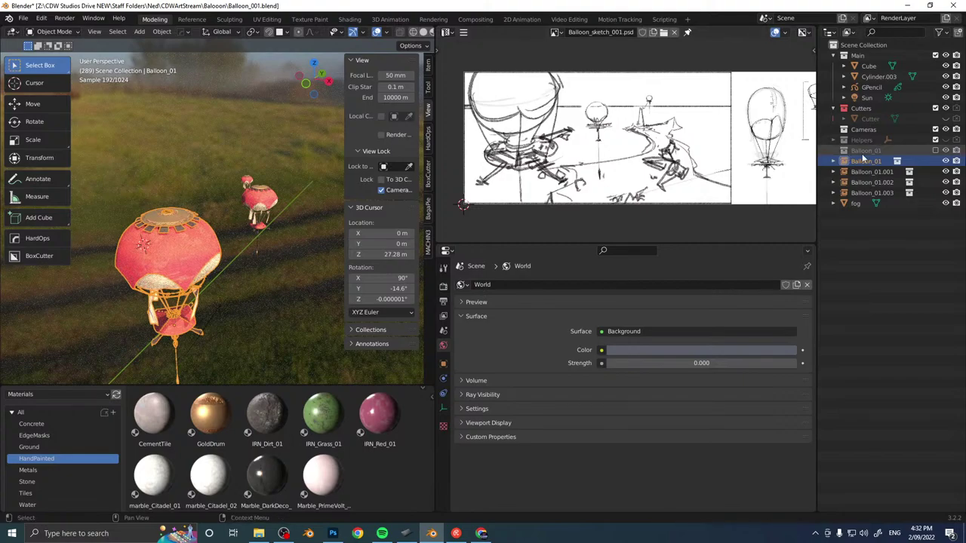
{"action": "left_click", "coordinate": [936, 152]}
{"action": "left_click", "coordinate": [834, 151]}
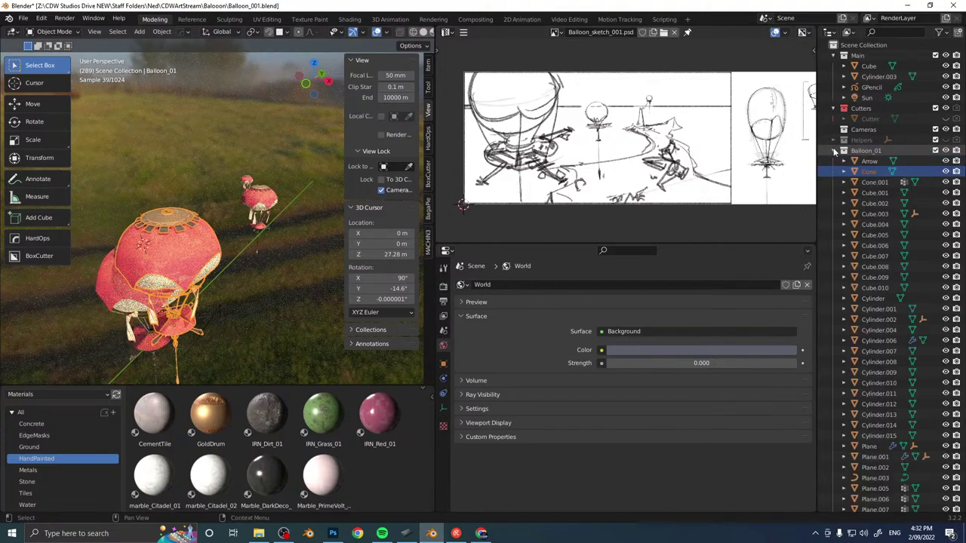
{"action": "left_click", "coordinate": [865, 173]}
{"action": "key", "text": "KP_Decimal"}
Scale the gold Cone slightly and adjust its height along Z so it fits over the bracket ring.
{"action": "middle_click_drag", "start_coordinate": [255, 228], "coordinate": [285, 219]}
{"action": "key", "text": "s"}
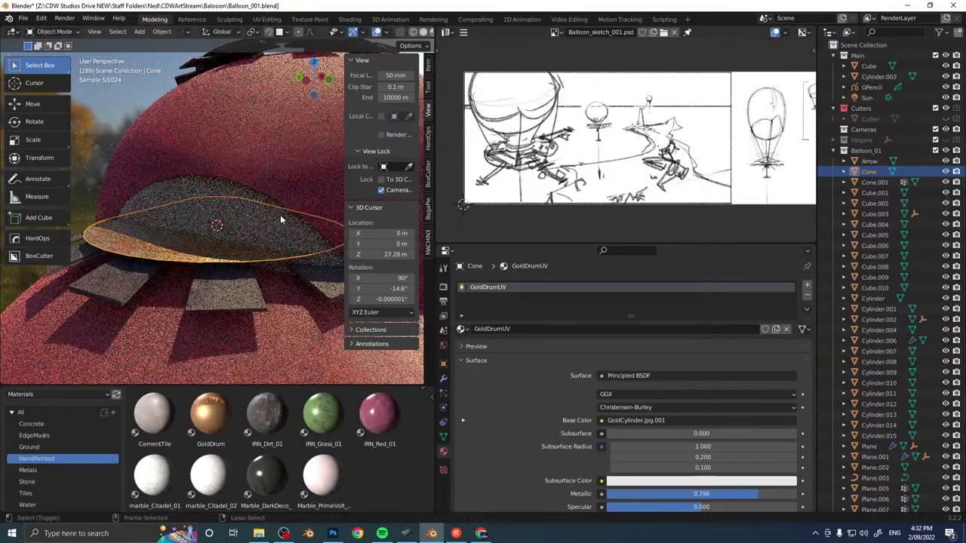
{"action": "left_click", "coordinate": [289, 224]}
{"action": "key", "text": "g"}
{"action": "key", "text": "z"}
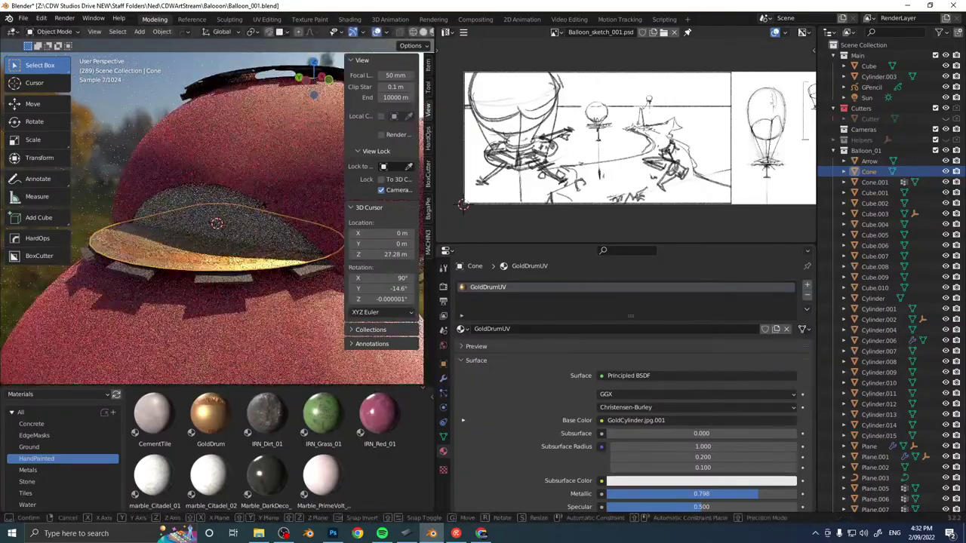
{"action": "left_click", "coordinate": [273, 206]}
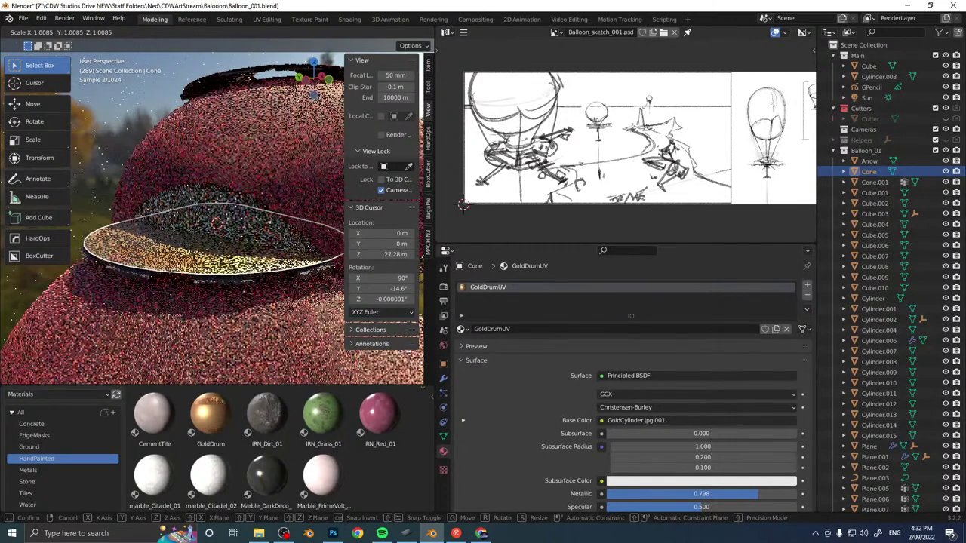
Exclude the Balloon_01 source collection again so only its instances are shown.
{"action": "scroll", "coordinate": [272, 202], "scroll_direction": "down", "scroll_amount": 5}
{"action": "middle_click_drag", "start_coordinate": [266, 196], "coordinate": [226, 205]}
{"action": "scroll", "coordinate": [226, 204], "scroll_direction": "down", "scroll_amount": 4}
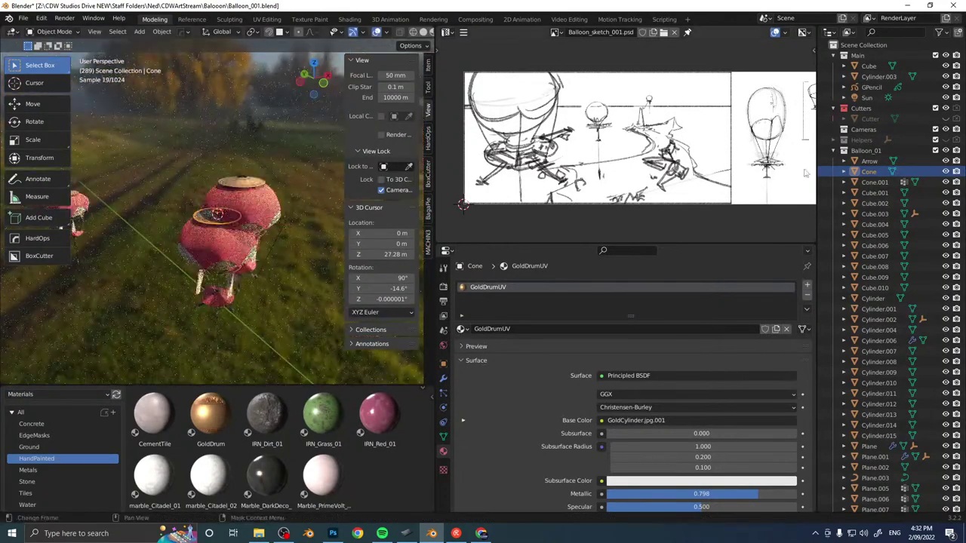
{"action": "left_click", "coordinate": [936, 151]}
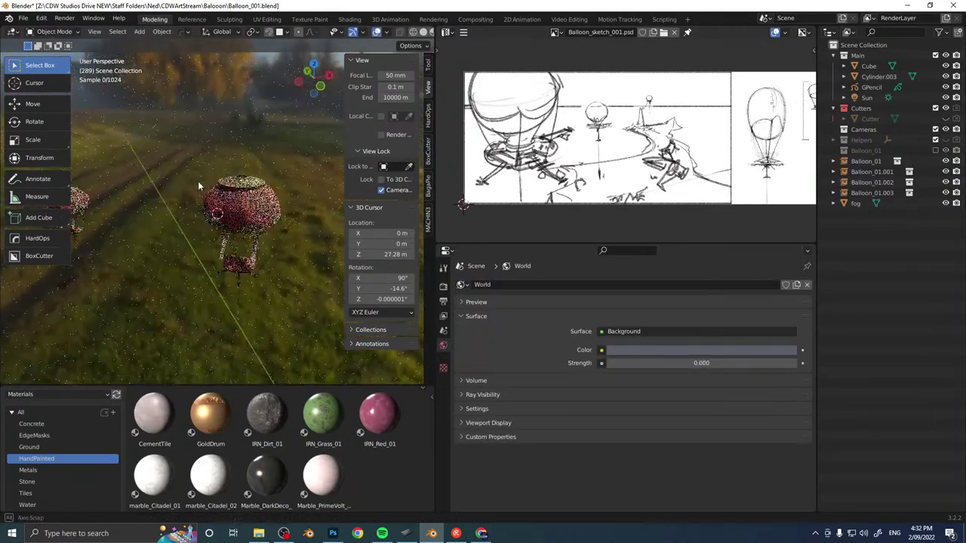
Examine the rendered balloon instances from above, the side and a distance, checking the gold cap's fit and texture.
{"action": "mouse_move", "coordinate": [198, 181]}
{"action": "middle_mouse_down"}
{"action": "mouse_move", "coordinate": [220, 218]}
{"action": "mouse_move", "coordinate": [213, 214]}
{"action": "mouse_move", "coordinate": [189, 182]}
{"action": "mouse_move", "coordinate": [236, 202]}
{"action": "mouse_move", "coordinate": [210, 196]}
{"action": "middle_mouse_up"}
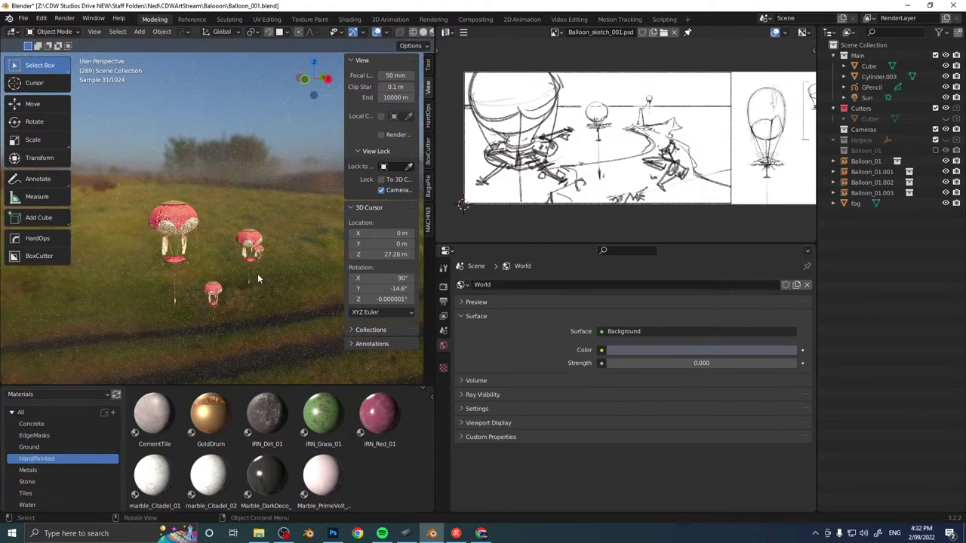
{"action": "mouse_move", "coordinate": [251, 239]}
{"action": "middle_mouse_down"}
{"action": "mouse_move", "coordinate": [254, 231]}
{"action": "mouse_move", "coordinate": [279, 244]}
{"action": "mouse_move", "coordinate": [263, 249]}
{"action": "middle_mouse_up"}
{"action": "scroll", "coordinate": [228, 234], "scroll_direction": "up", "scroll_amount": 10}
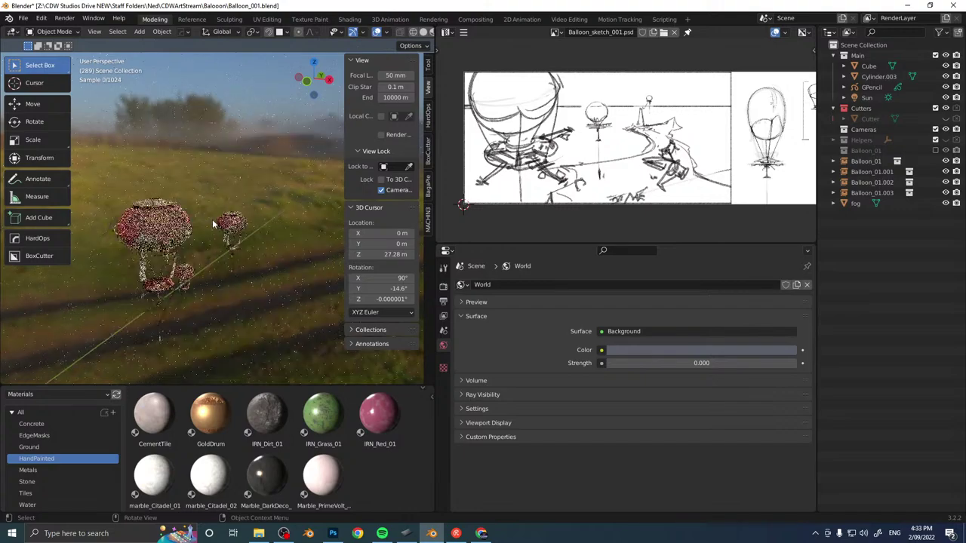
{"action": "scroll", "coordinate": [224, 221], "scroll_direction": "up", "scroll_amount": 3}
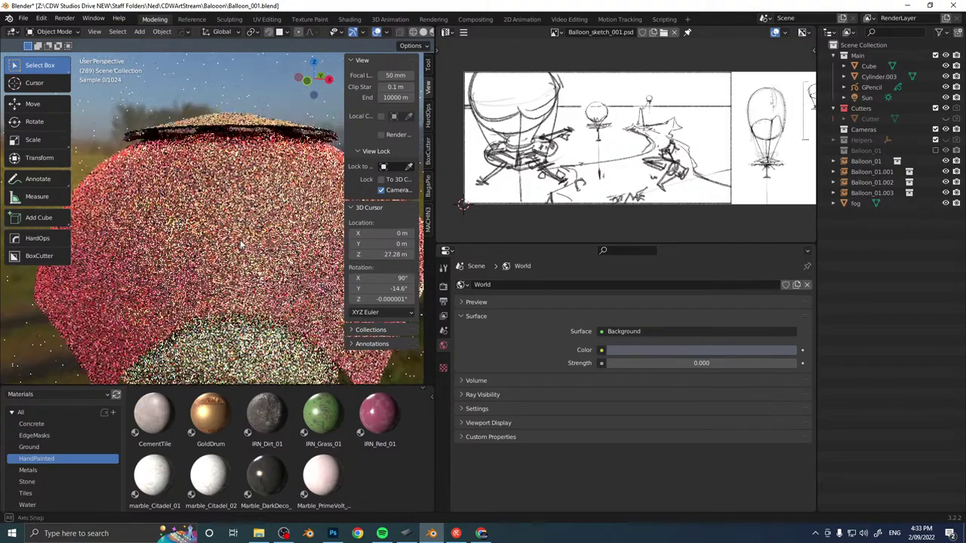
{"action": "scroll", "coordinate": [227, 226], "scroll_direction": "down", "scroll_amount": 6}
{"action": "middle_click_drag", "start_coordinate": [228, 242], "coordinate": [245, 271]}
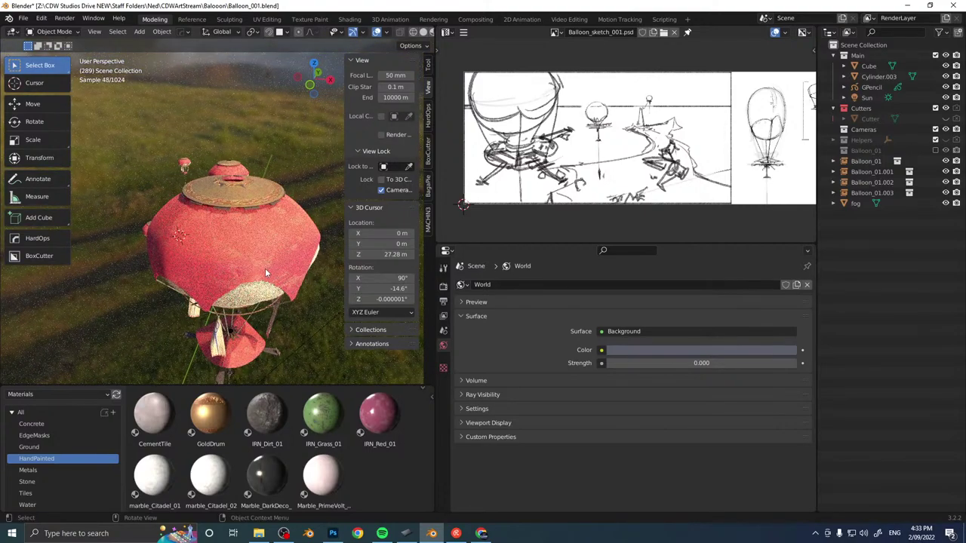
{"action": "middle_click_drag", "start_coordinate": [239, 234], "coordinate": [252, 248]}
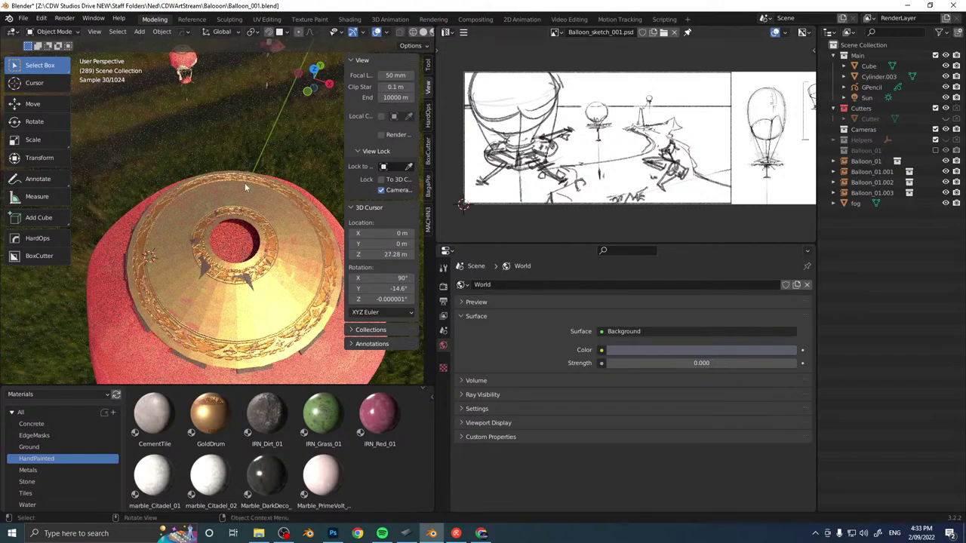
{"action": "middle_click_drag", "start_coordinate": [245, 187], "coordinate": [259, 179]}
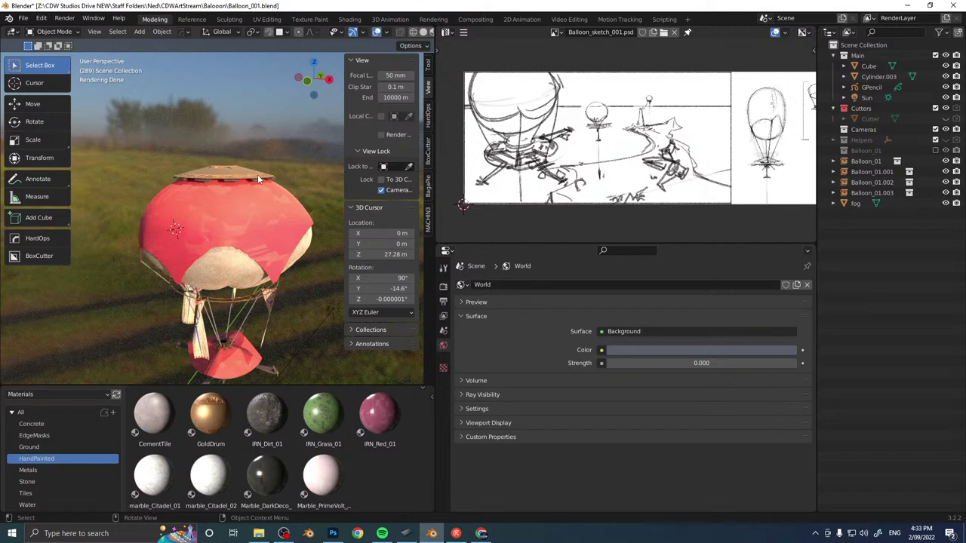
{"action": "middle_click_drag", "start_coordinate": [272, 148], "coordinate": [177, 167]}
{"action": "scroll", "coordinate": [262, 145], "scroll_direction": "down", "scroll_amount": 3}
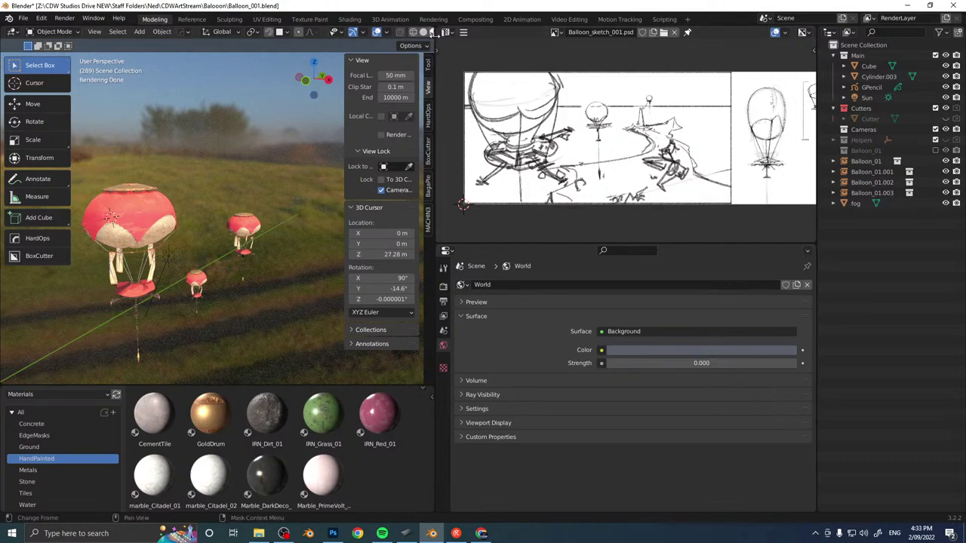
Widen the 3D viewport at the expense of the sketch reference and properties areas to show more of the balloon scene.
{"action": "left_click_drag", "start_coordinate": [433, 34], "coordinate": [686, 34]}
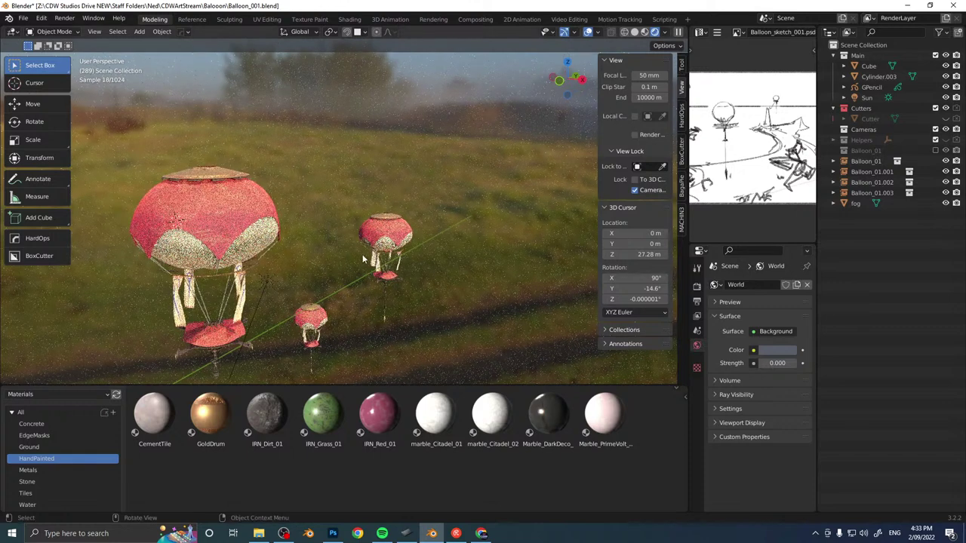
{"action": "middle_click_drag", "start_coordinate": [363, 259], "coordinate": [355, 289]}
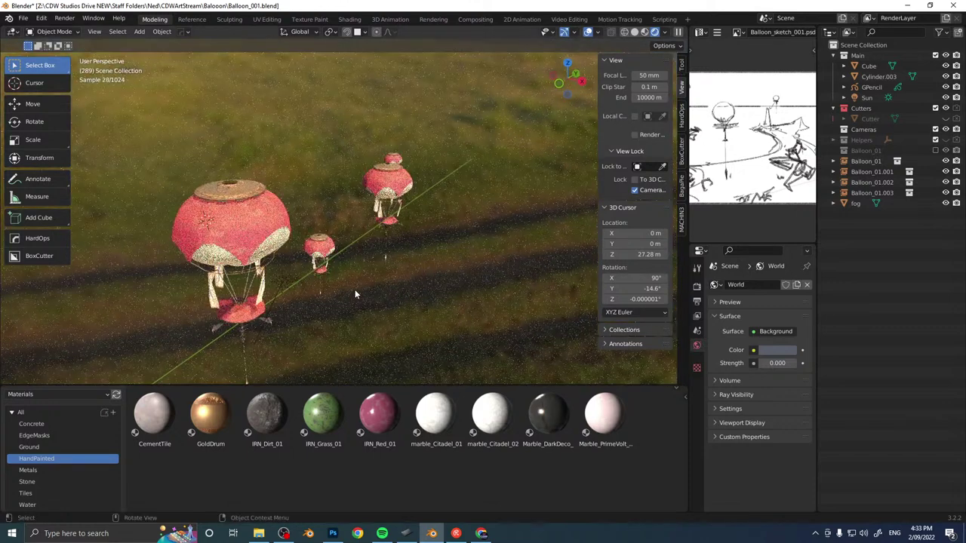